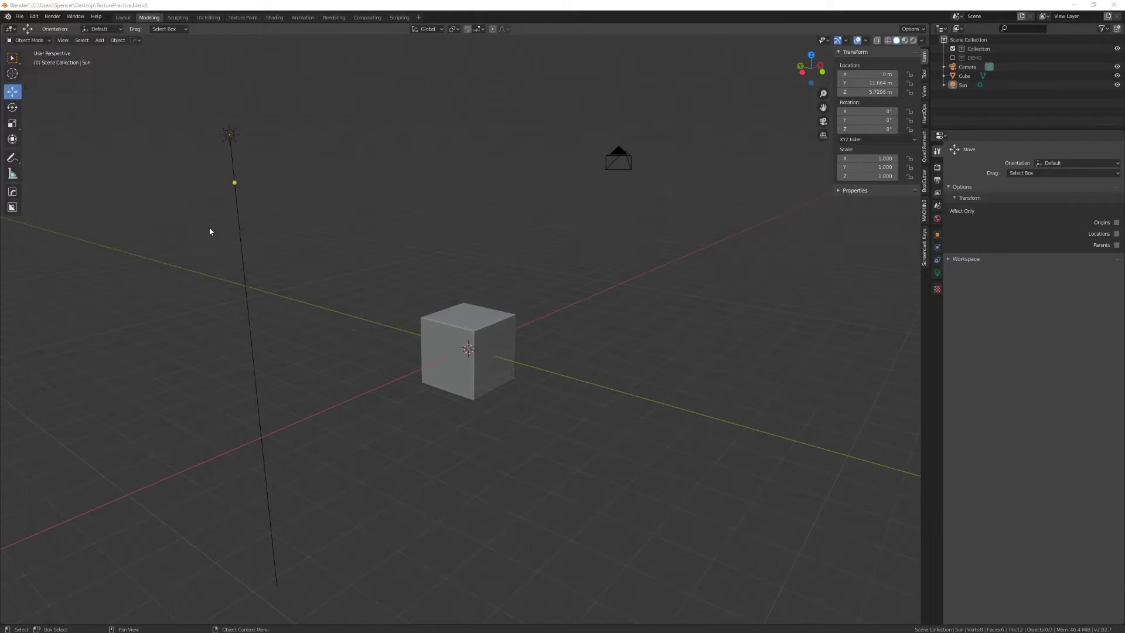
Save the scene to the Desktop as TexturePractice.blend, overwriting the existing file
click(21, 17)
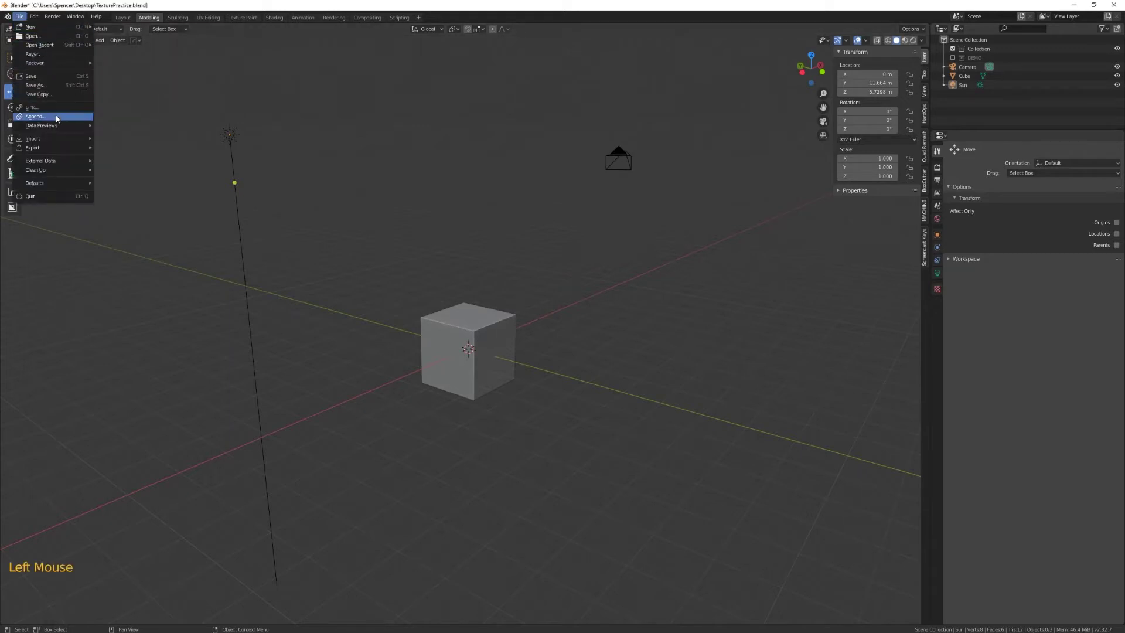
click(54, 85)
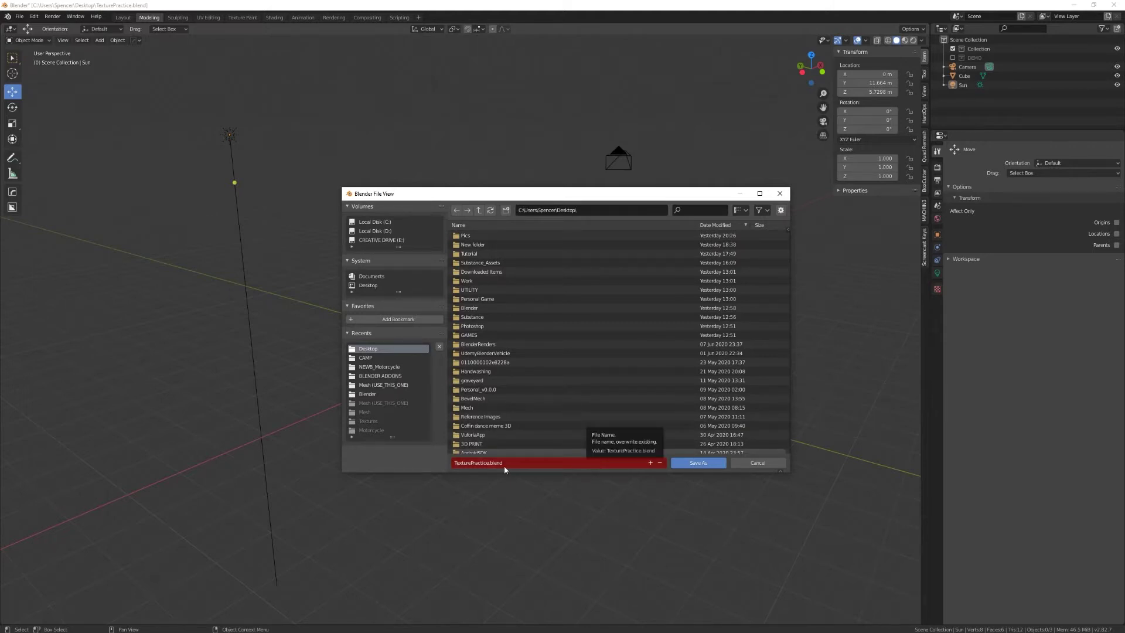
click(697, 463)
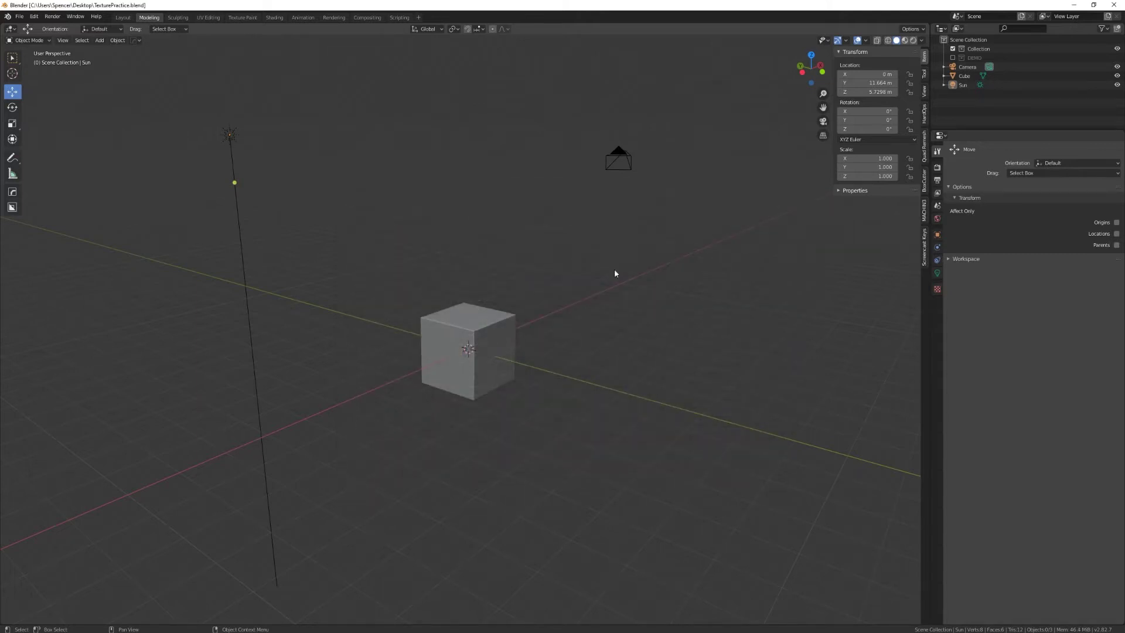
Delete the camera and the sun light together, keeping only the cube in the scene
click(623, 151)
shift+click(230, 136)
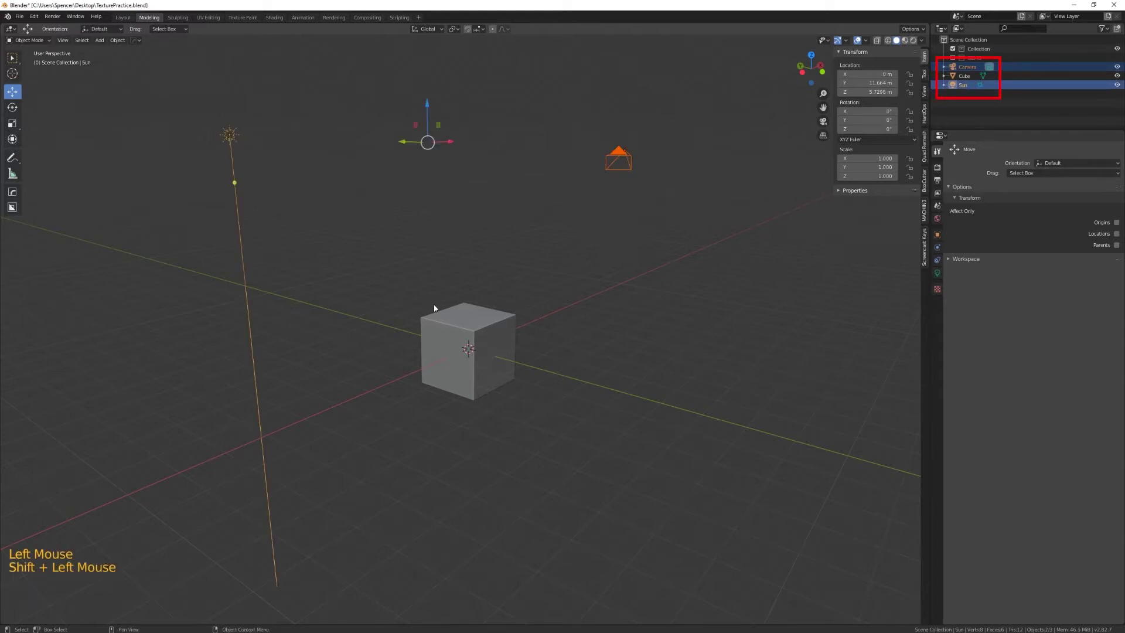
click(439, 319)
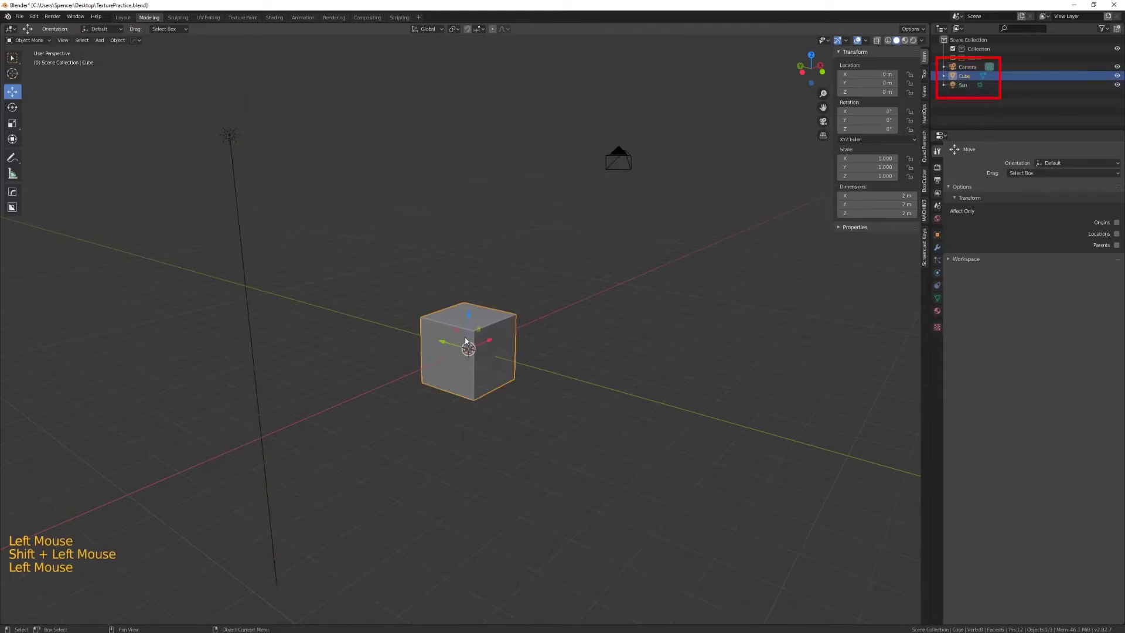
click(622, 151)
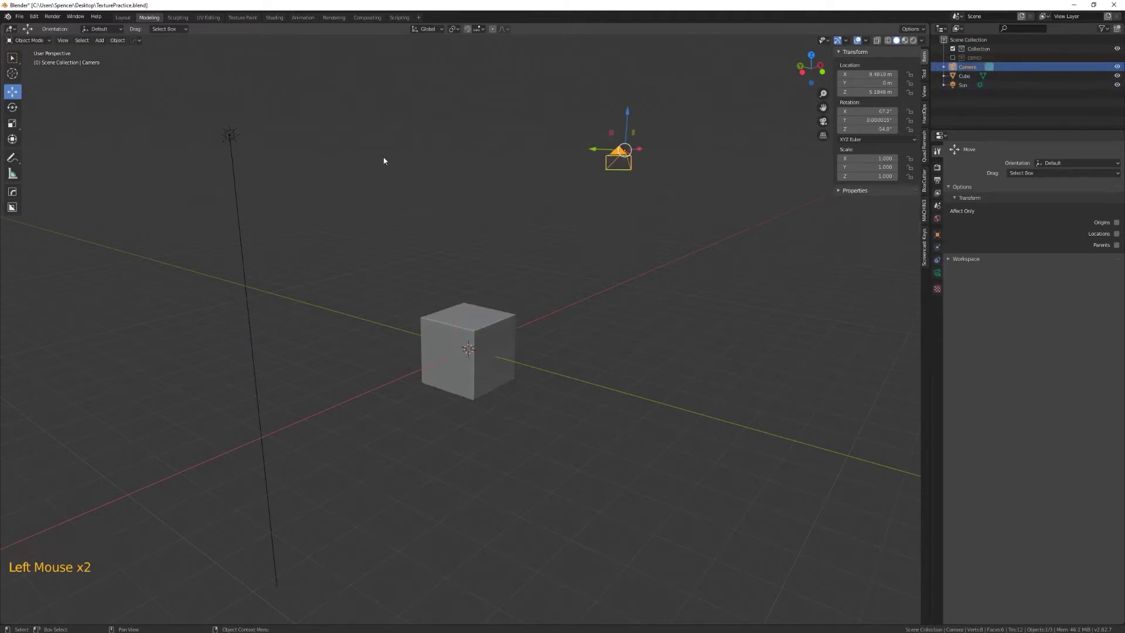
shift+click(229, 136)
click(624, 157)
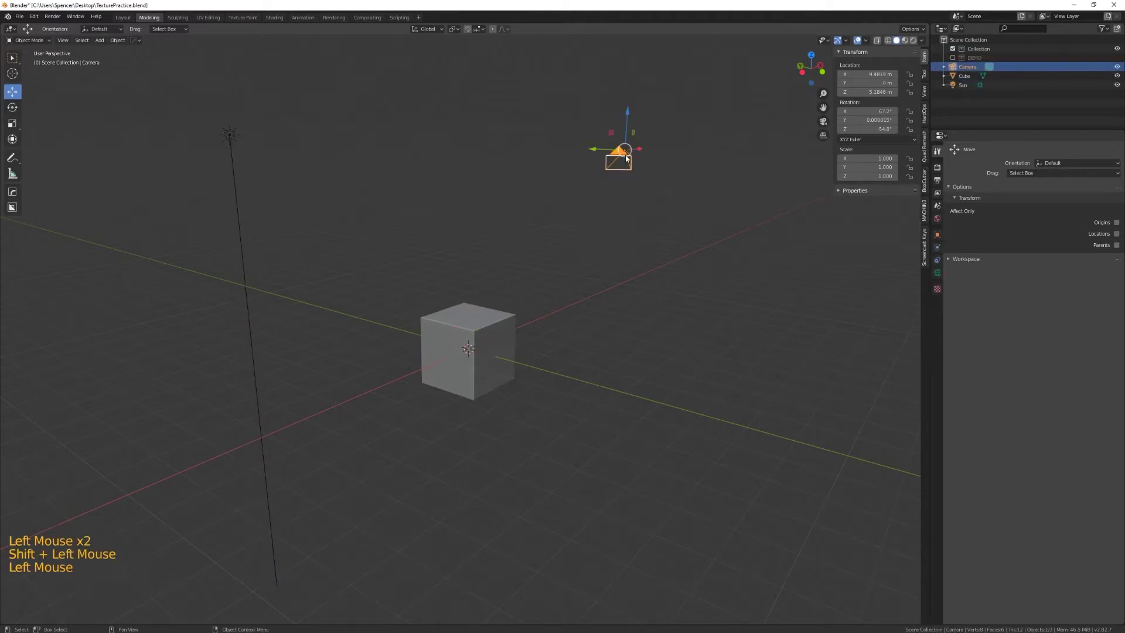
shift+click(231, 134)
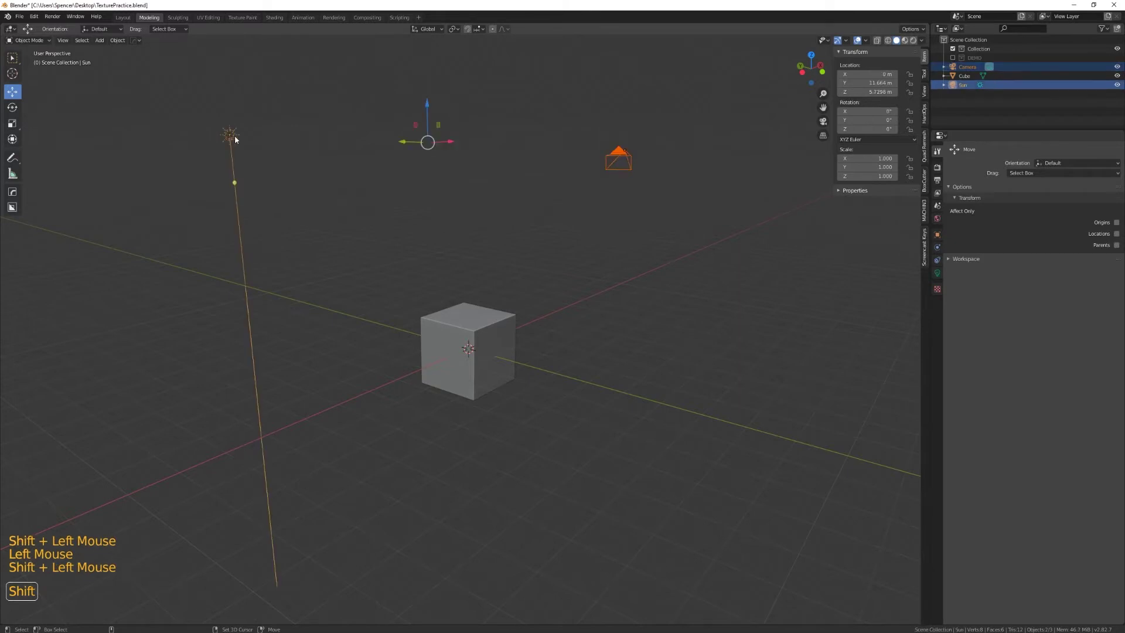
key(x)
click(469, 187)
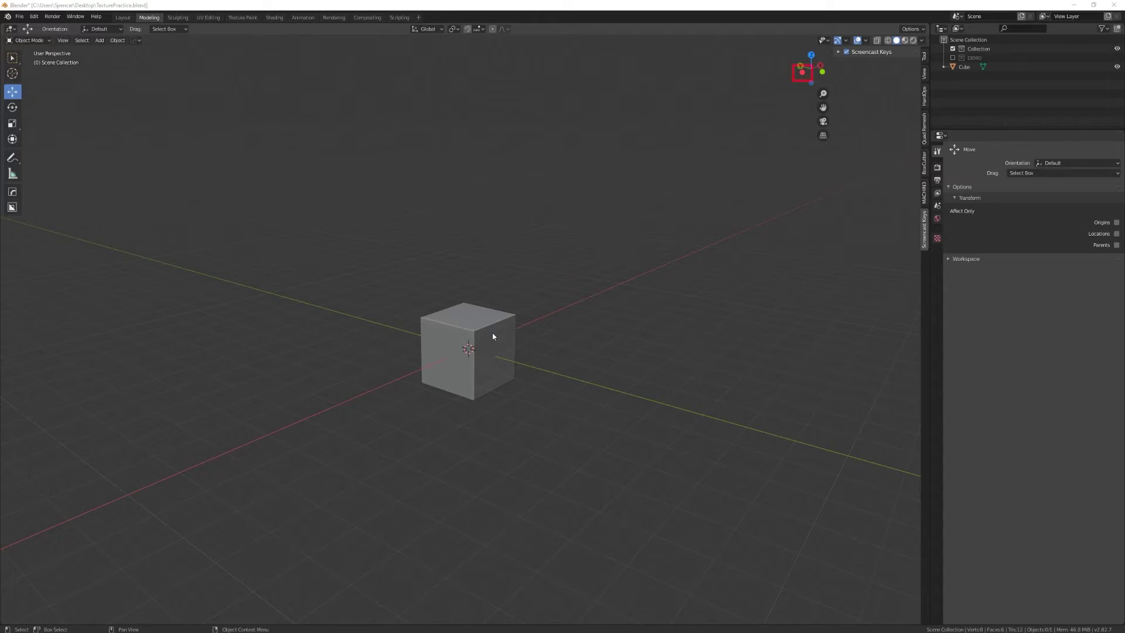
In a side view, raise the cube about 1.02 m along Z so it rests on the ground line
click(802, 71)
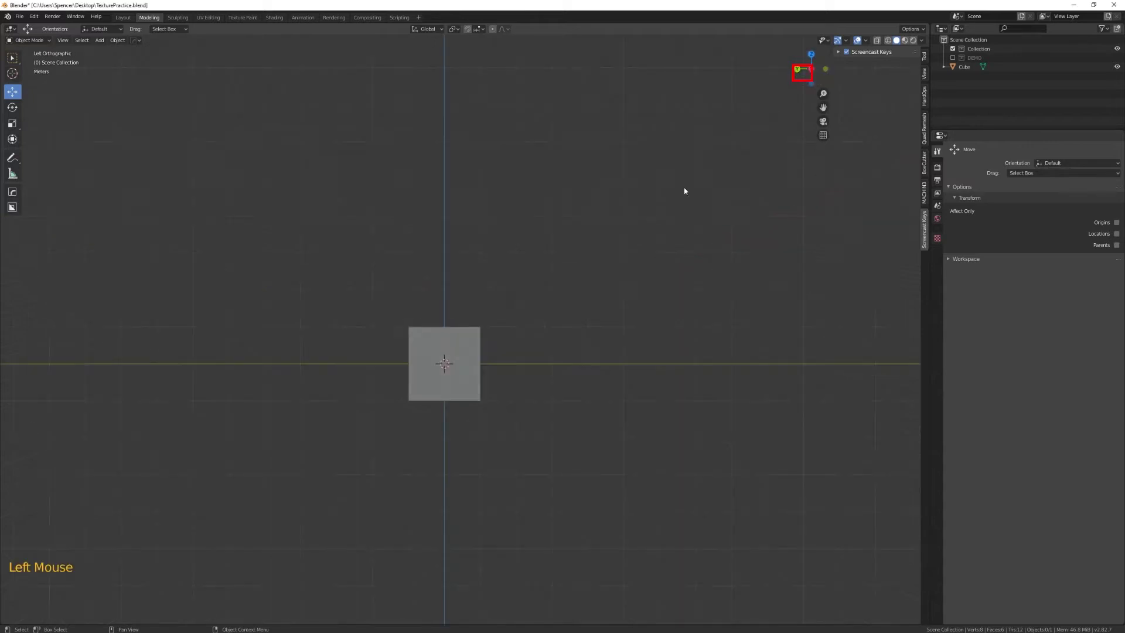
click(449, 349)
scroll(450, 348, up, 3)
drag(428, 361, 433, 293)
scroll(592, 363, down, 4)
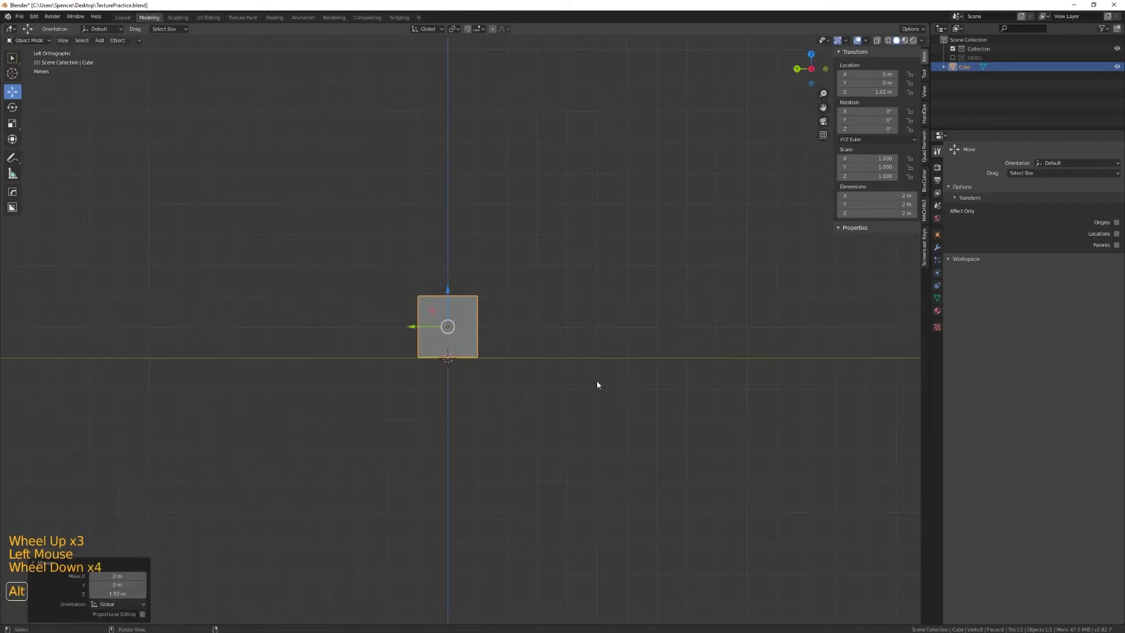
Move the cube about 6.56 m along the Y axis, away from the origin, and deselect it
alt+middle_drag(573, 412, 546, 441)
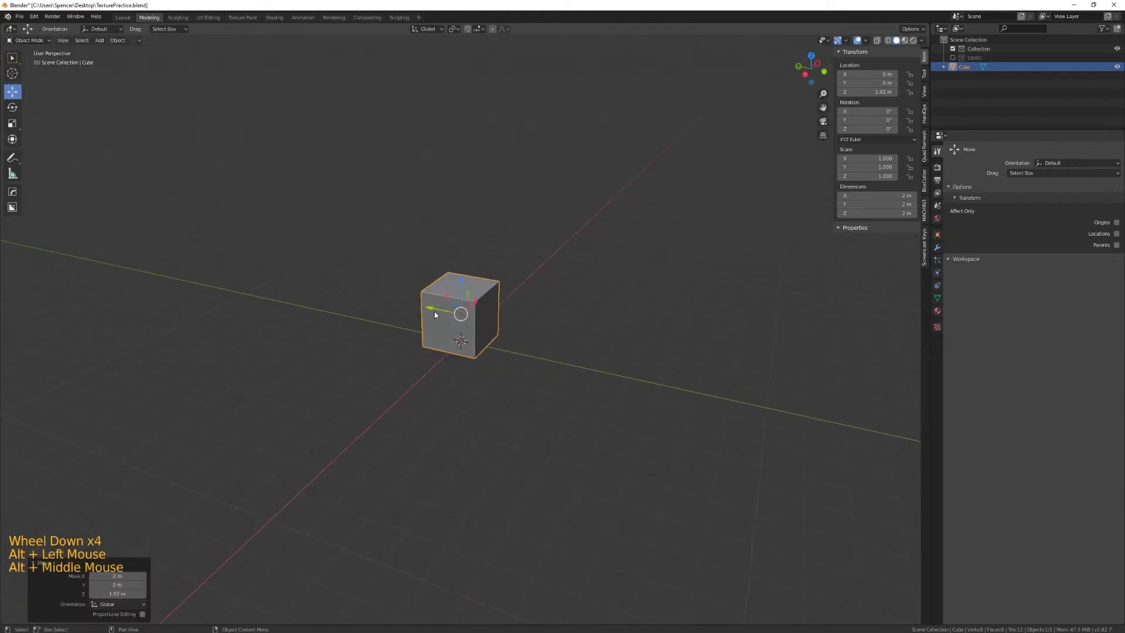
drag(434, 312, 294, 269)
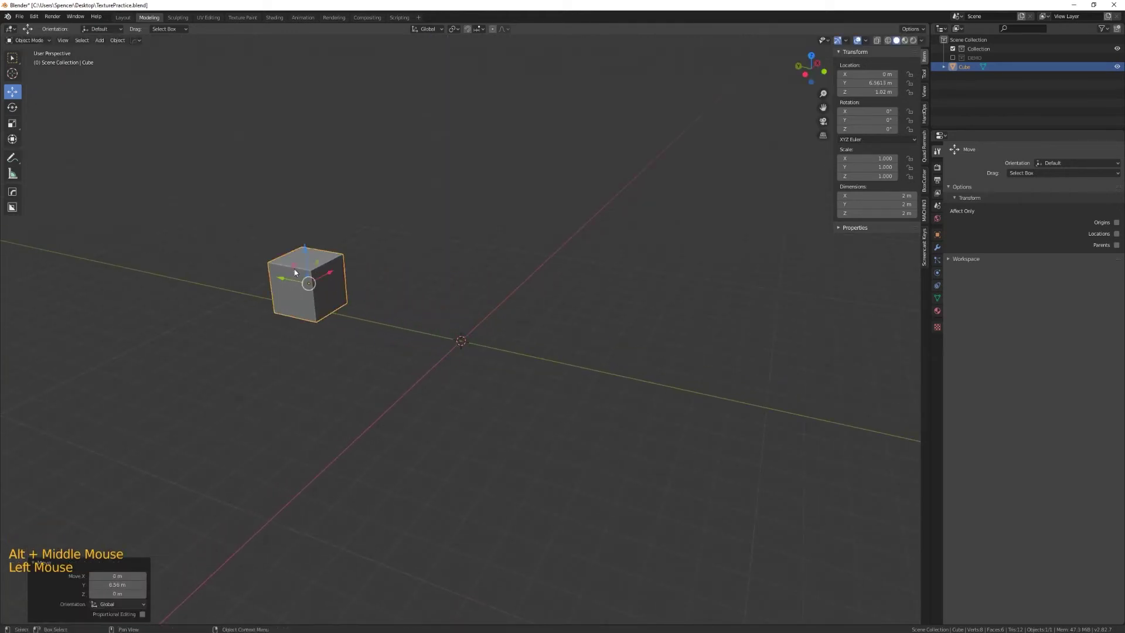
click(479, 344)
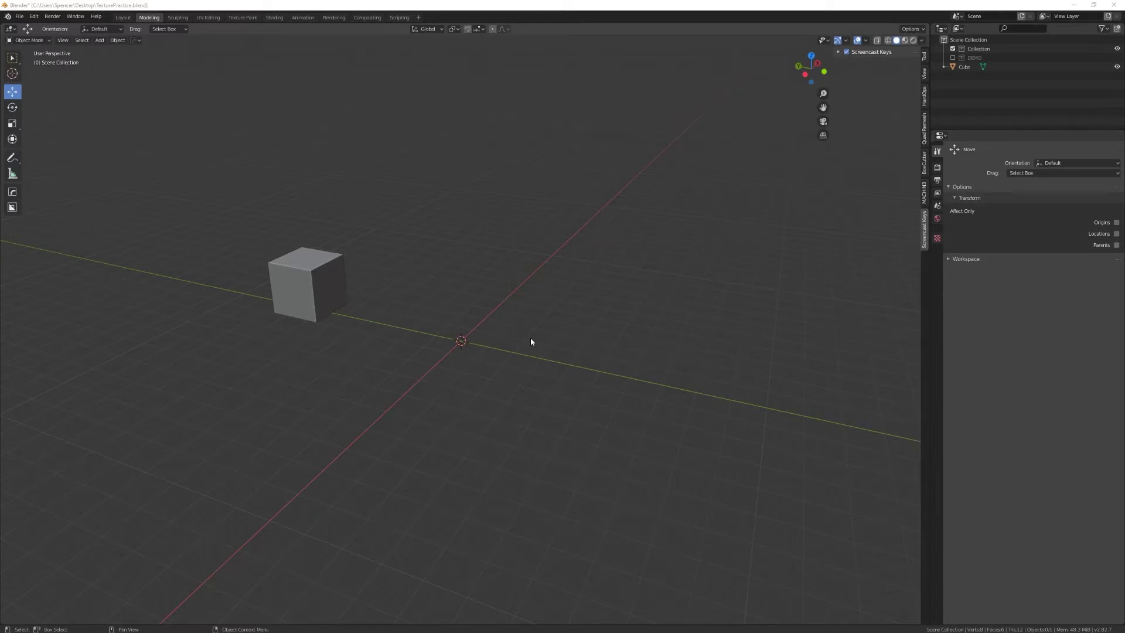
Add a cylinder mesh at the origin and try 50 vertices, a 1.36 m radius and a 1.95 m depth
key(shift+a)
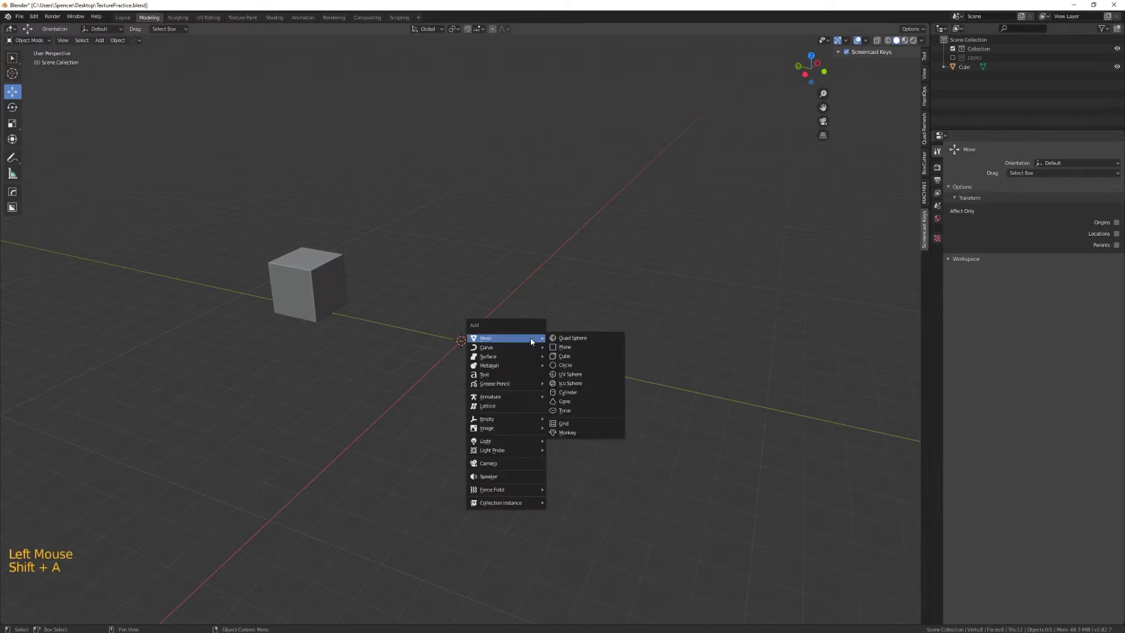
click(573, 393)
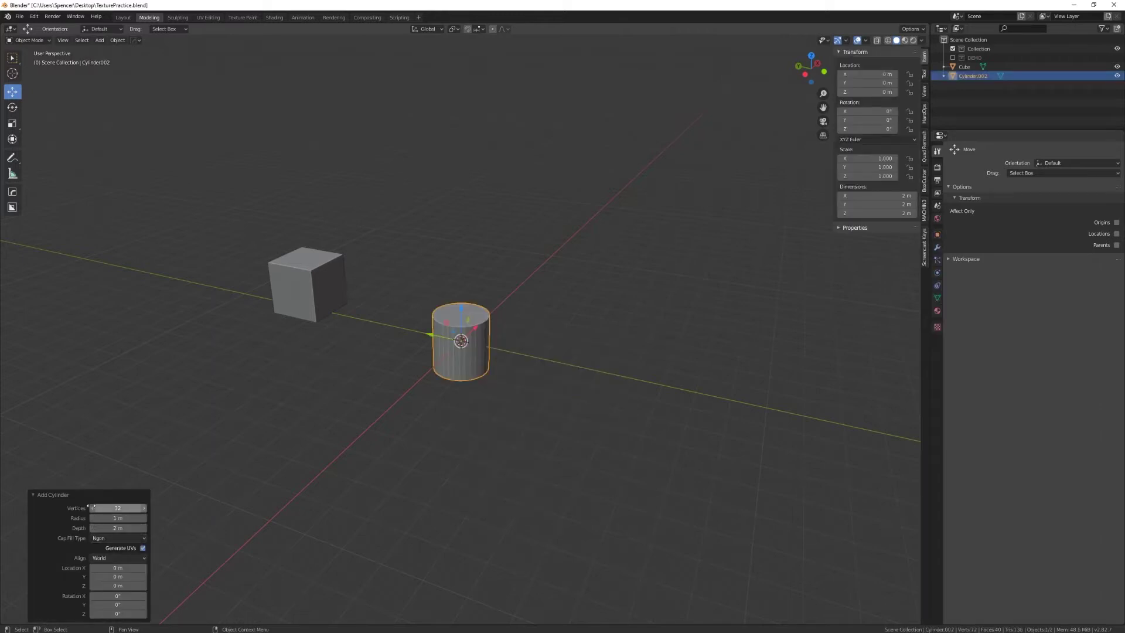
click(33, 495)
click(34, 620)
drag(119, 508, 101, 529)
Set the new cylinder to 32 vertices, a 1 m radius and a 2 m depth
click(132, 508)
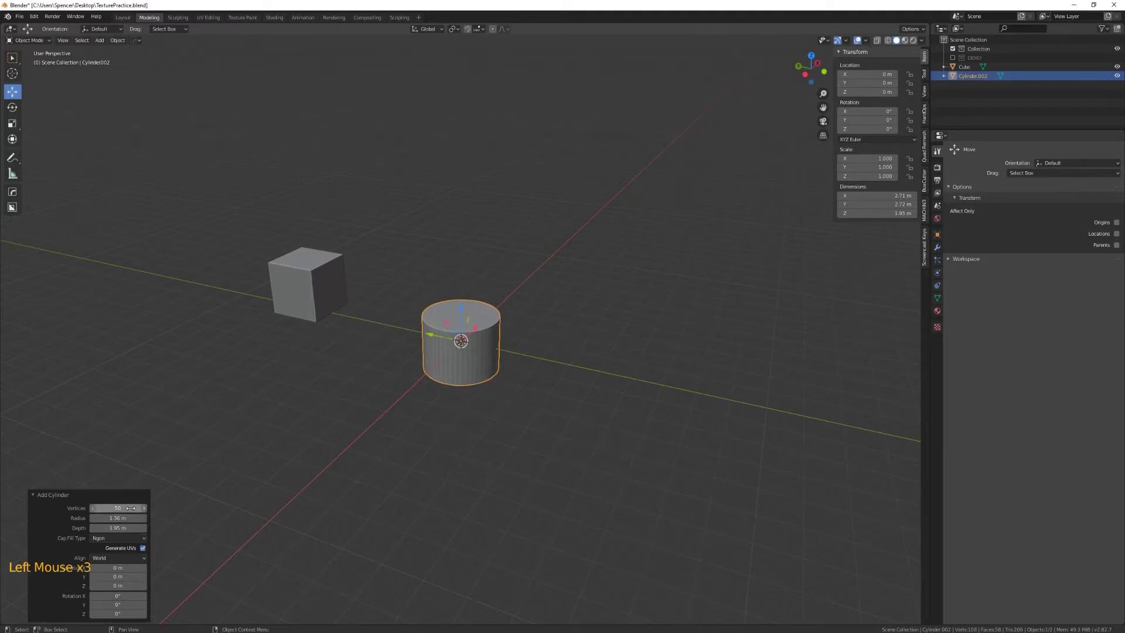
text(32)
key(Return)
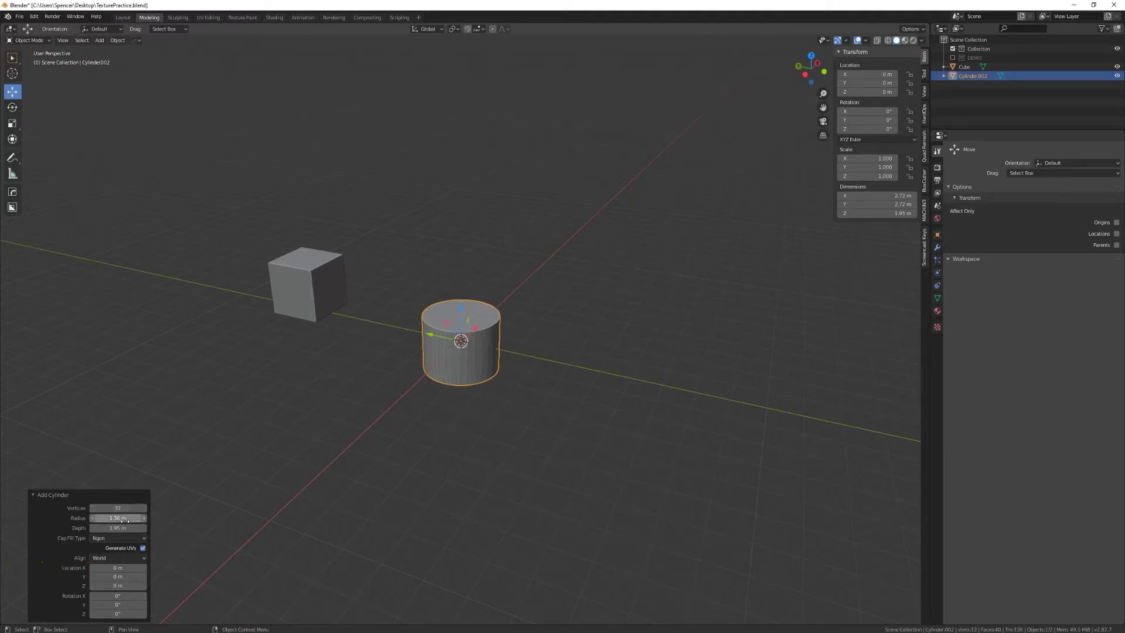
click(120, 518)
text(1)
key(Return)
double_click(123, 528)
text(2)
click(124, 529)
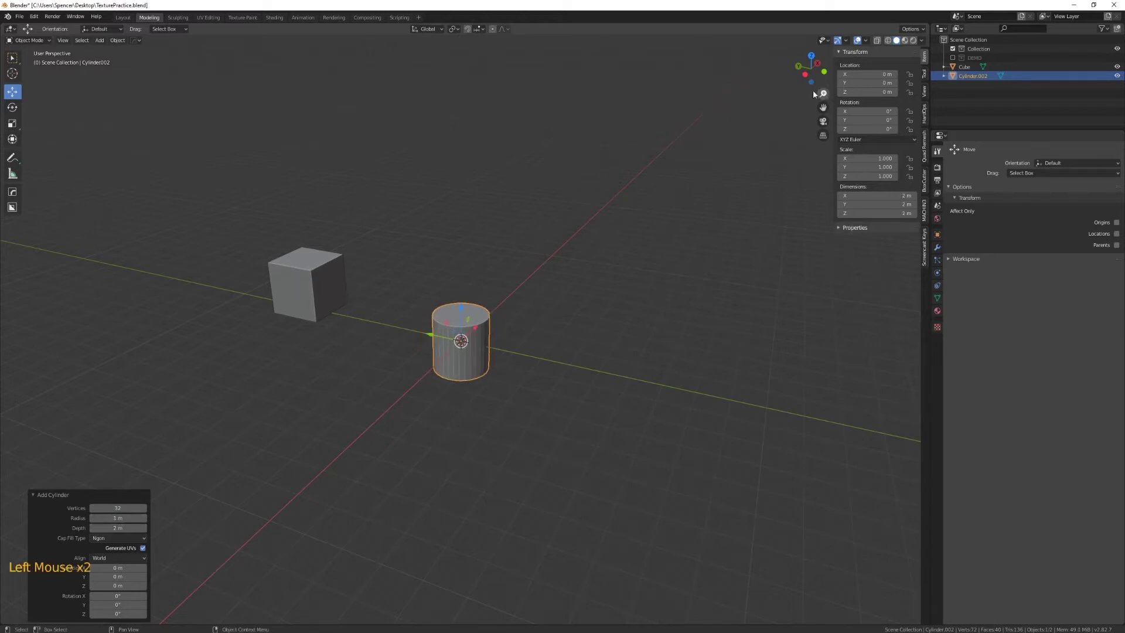
In a side view, raise the cylinder about 1 m along Z so it rests on the ground line
click(805, 74)
scroll(448, 383, up, 3)
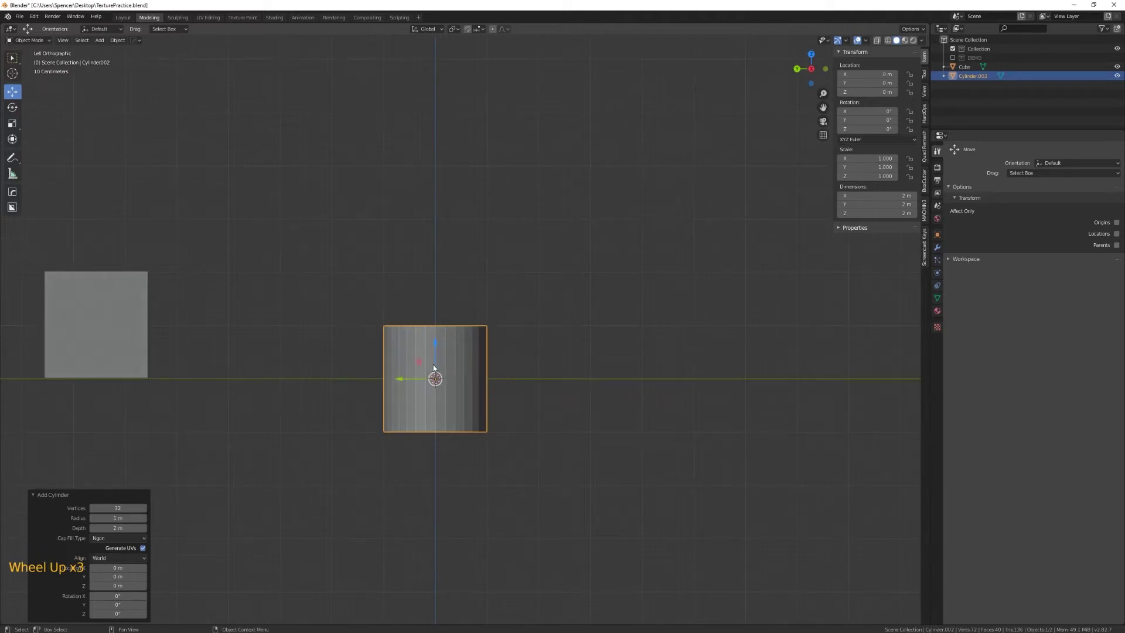
drag(435, 361, 442, 301)
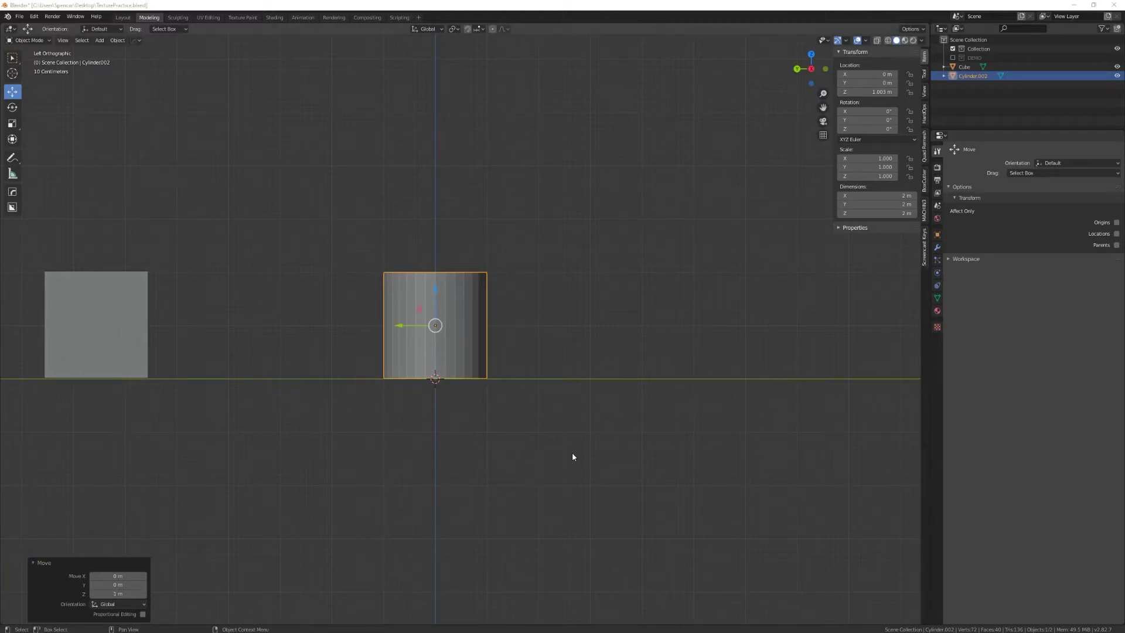
click(565, 472)
Move the cylinder about 3.16 m along the Y axis so it stands beside the cube
alt+middle_drag(565, 473, 510, 370)
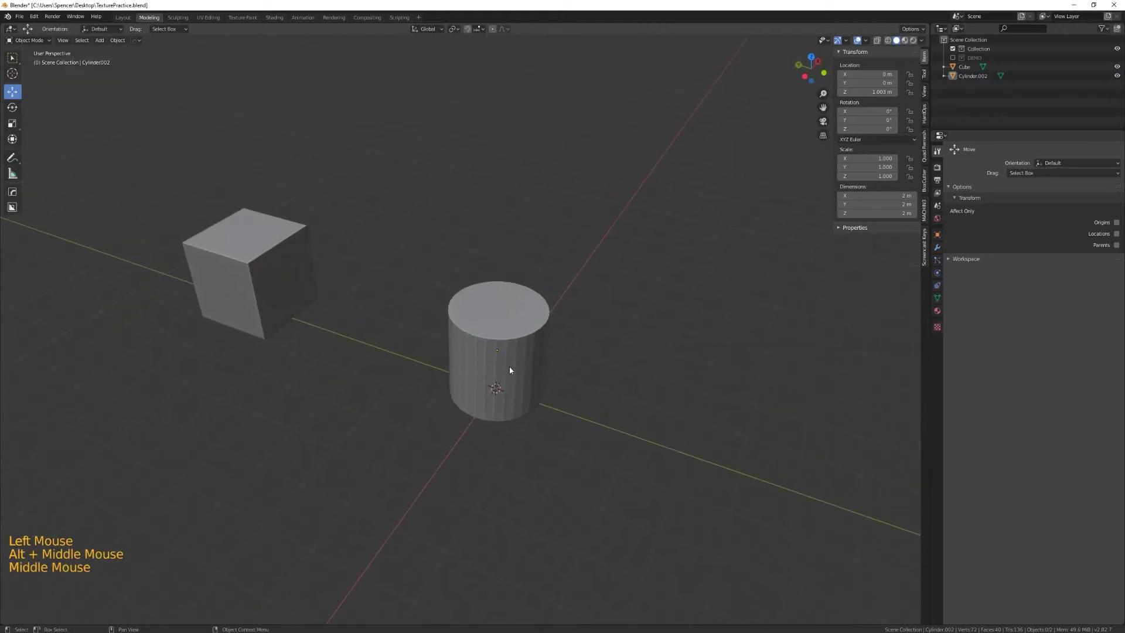
click(510, 370)
drag(471, 346, 343, 304)
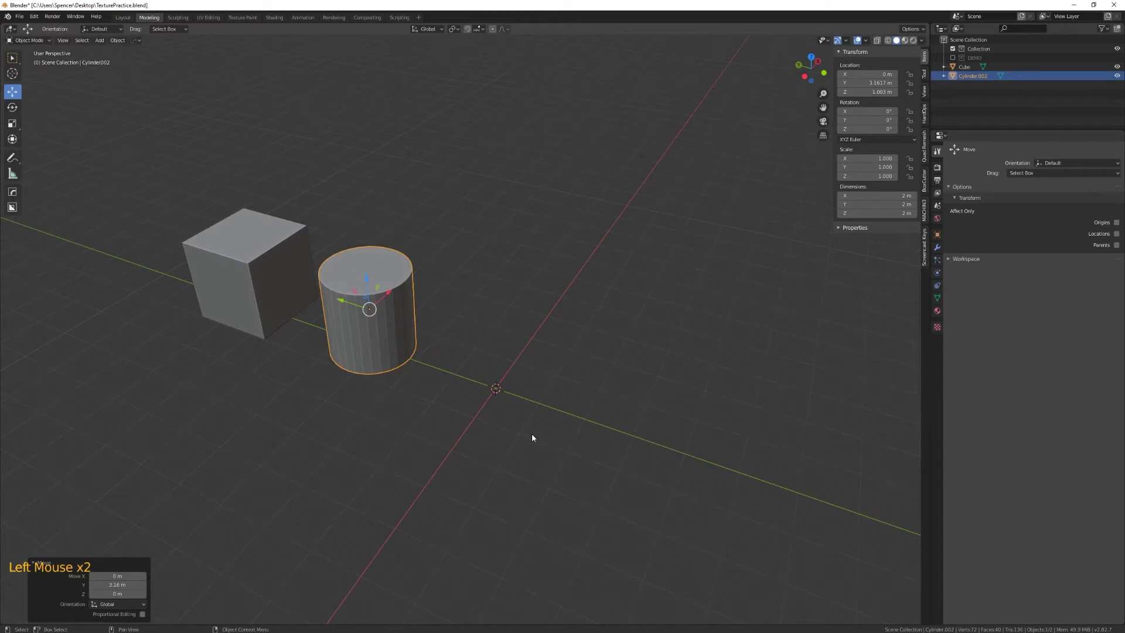
Add a second cylinder mesh at the origin with the default settings
key(shift+a)
mouse_move(532, 434)
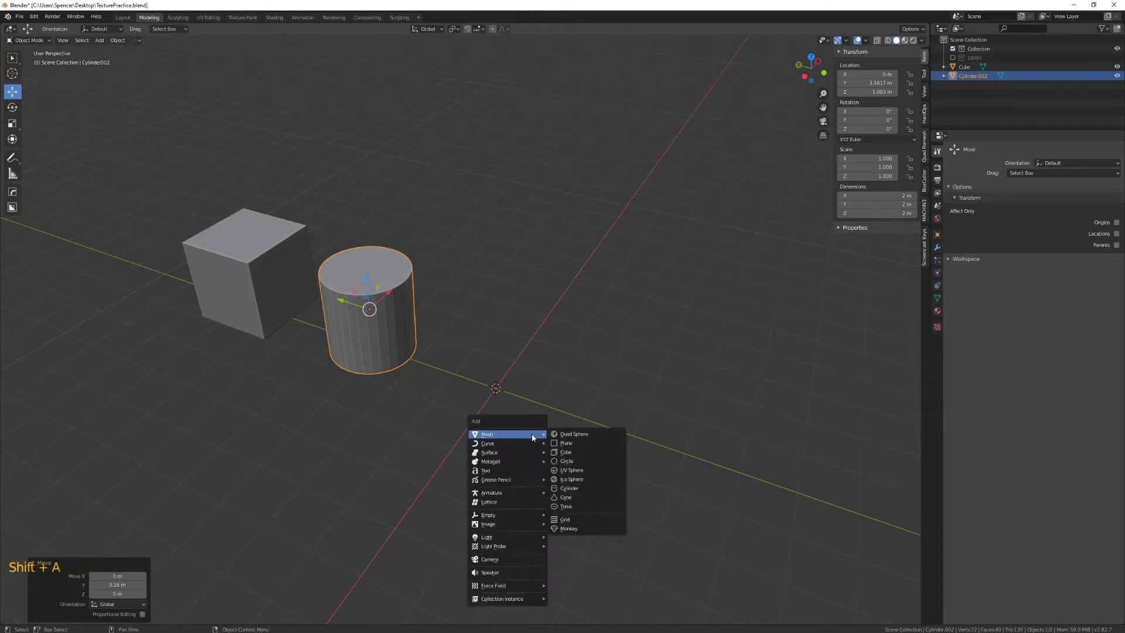
click(584, 488)
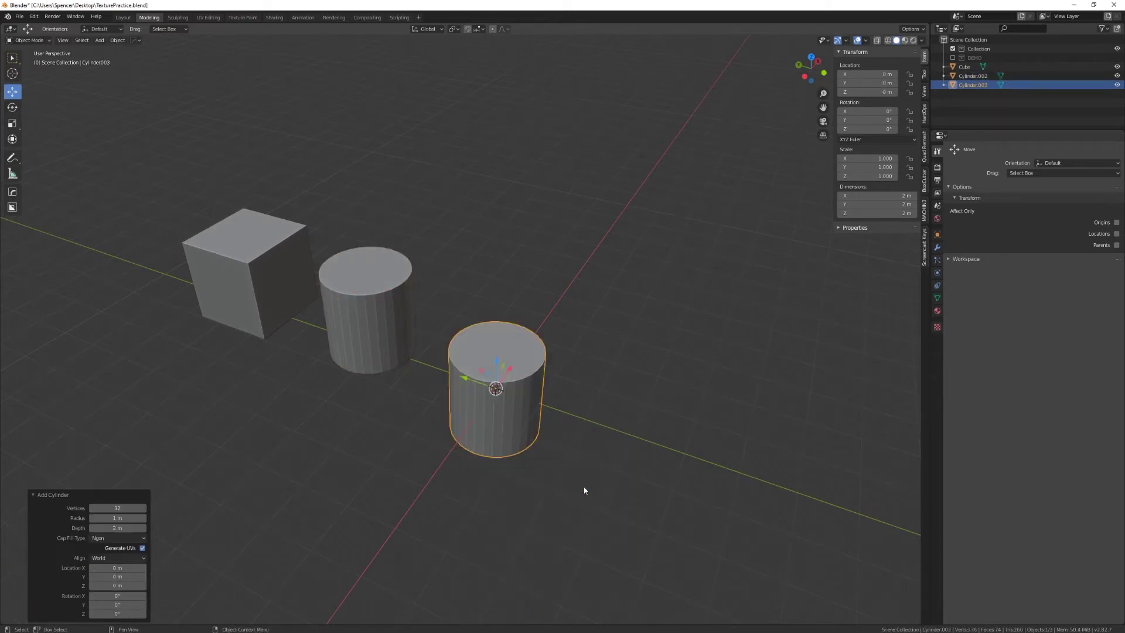
Flatten the second cylinder along Z to about 0.447 m high and raise it about 0.247 m onto the ground line
click(803, 77)
key(r)
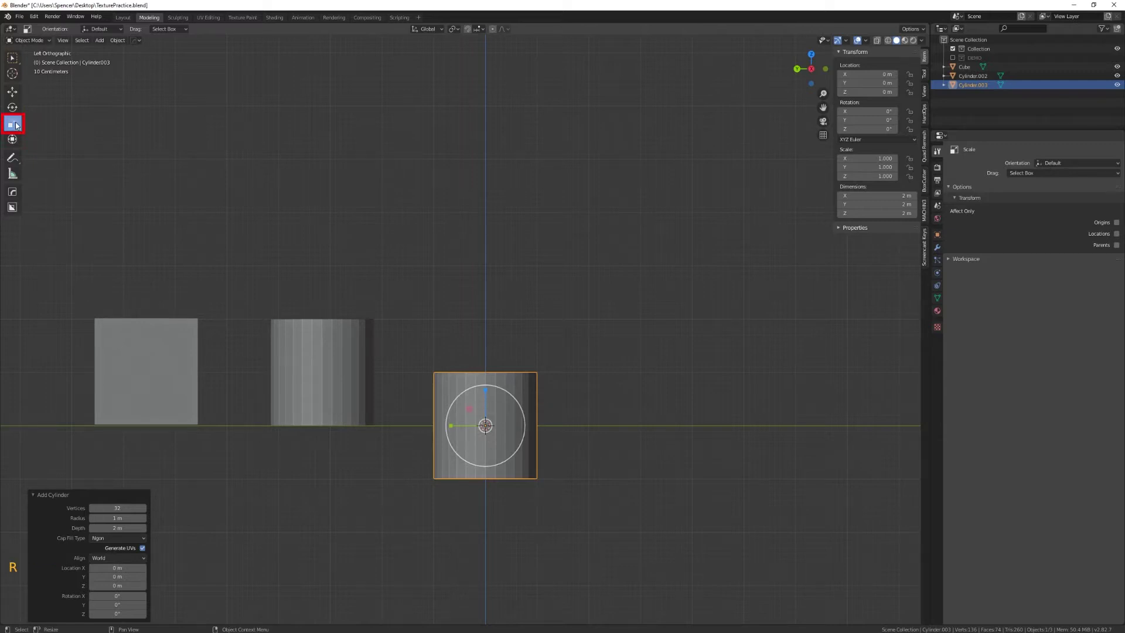
click(486, 393)
mouse_move(486, 394)
mouse_down()
mouse_move(484, 417)
mouse_move(486, 387)
mouse_up()
key(w)
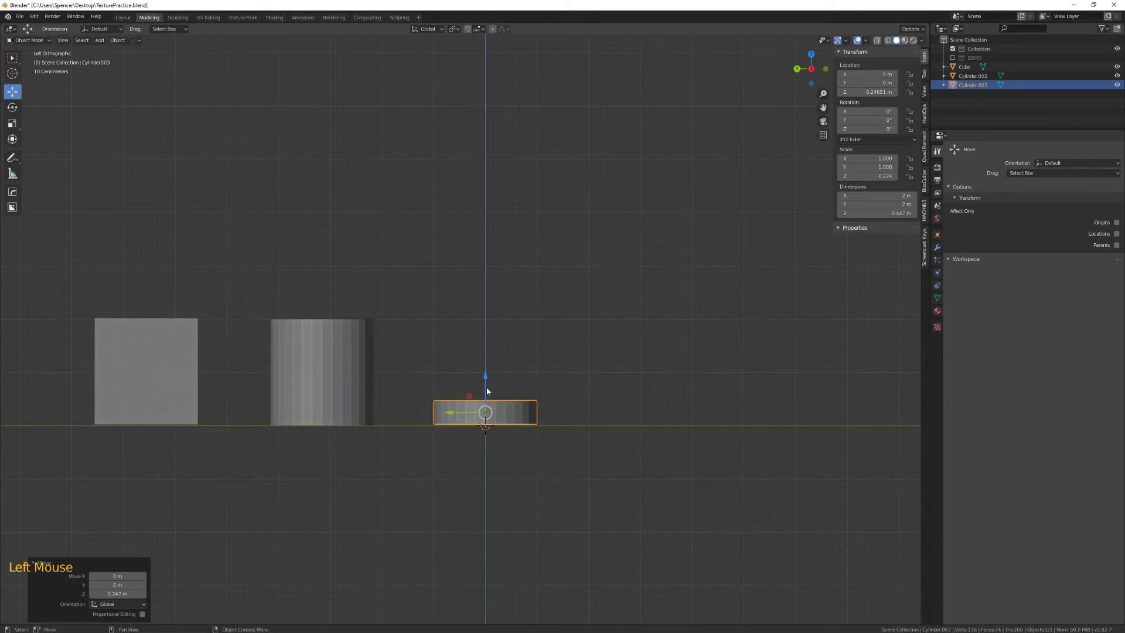
key(alt+a)
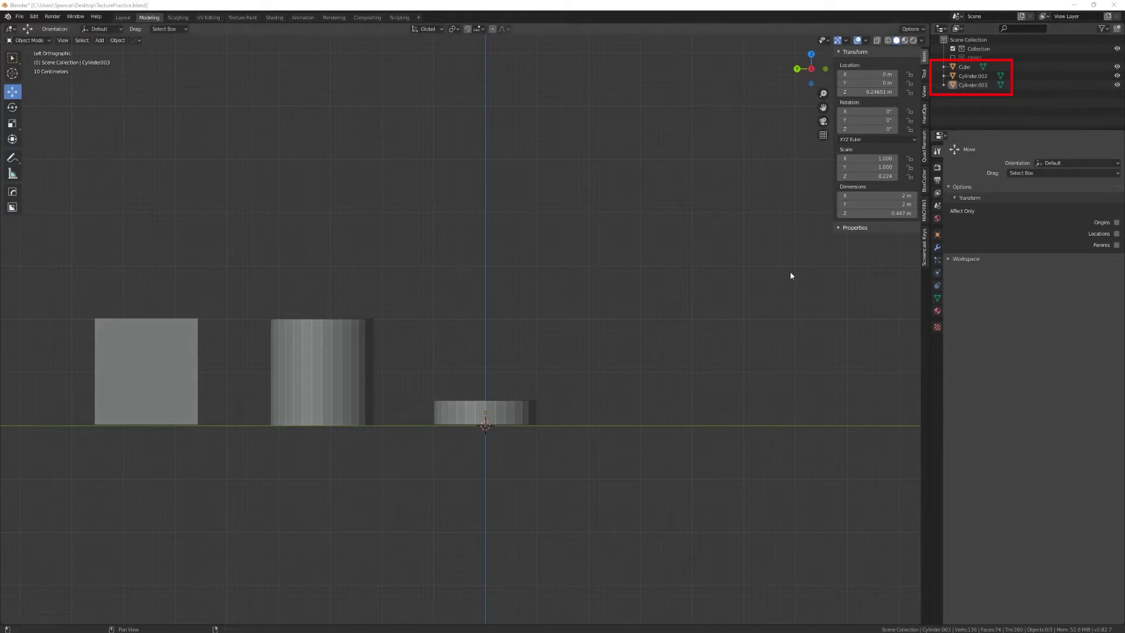
Rename the flattened cylinder object to Coin
click(526, 417)
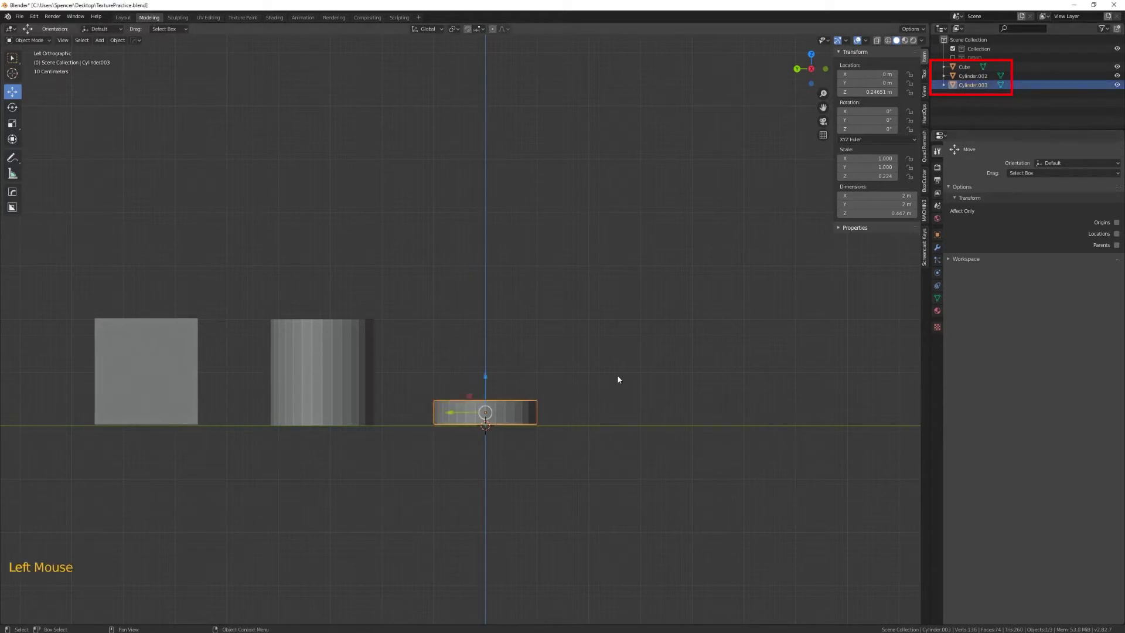
double_click(981, 85)
click(981, 86)
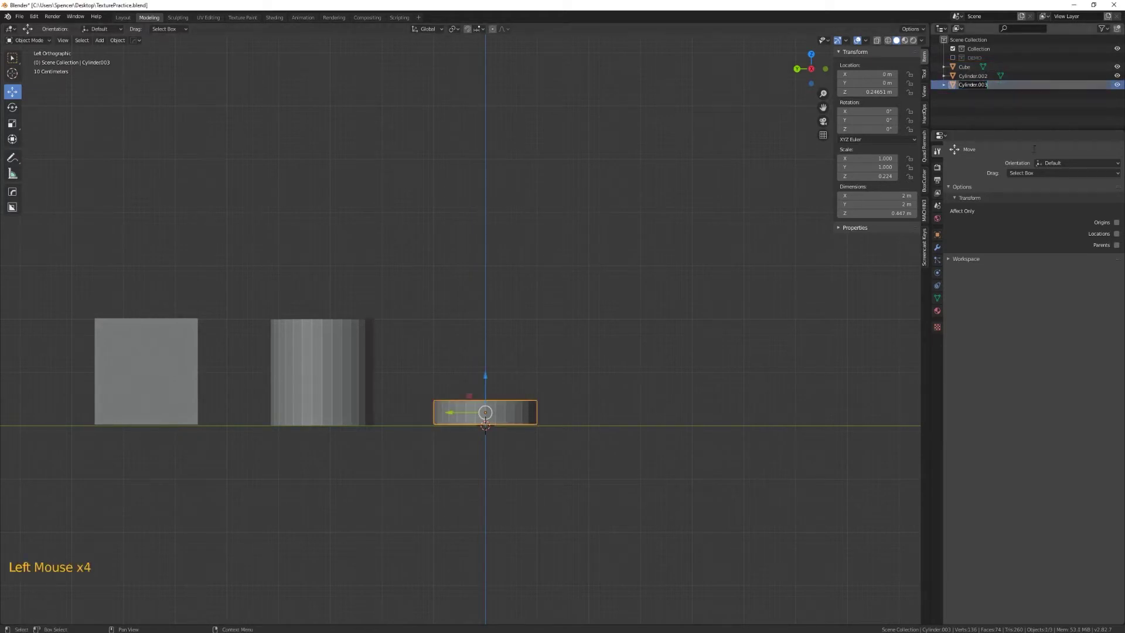
key(ctrl+a)
text(C)
key(Return)
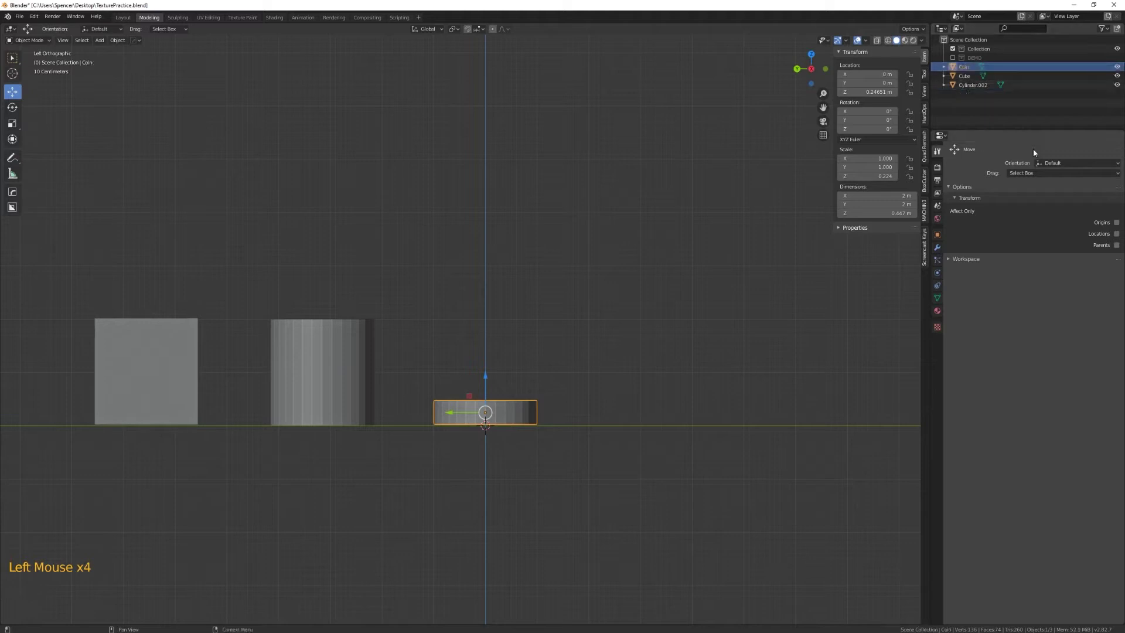
Rename the tall cylinder object to SodaCan
click(312, 375)
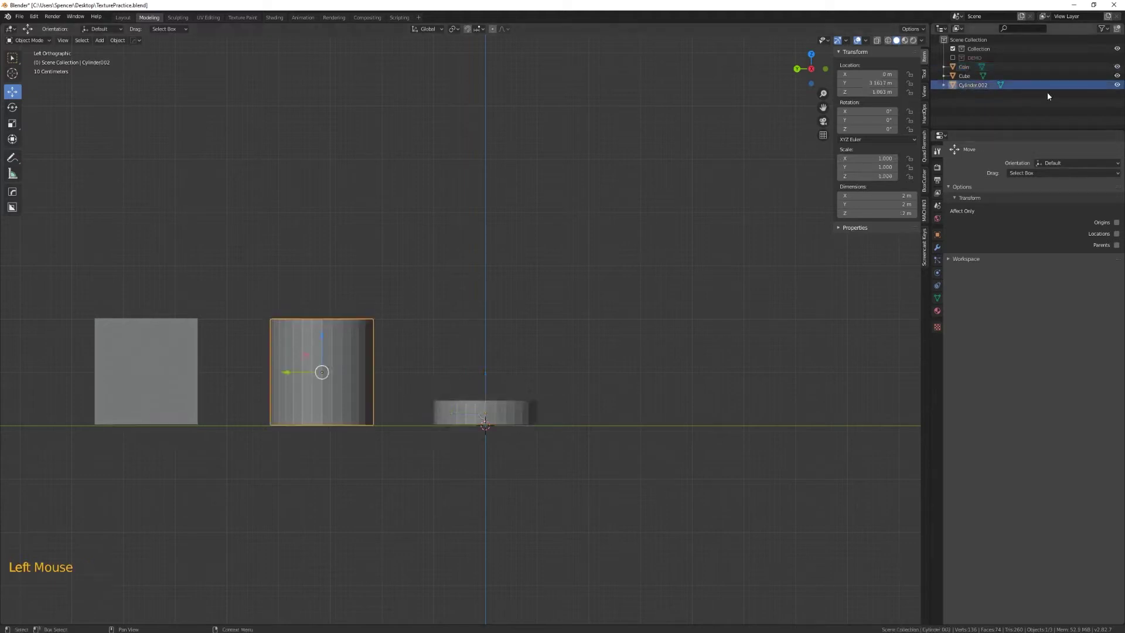
double_click(972, 85)
text(SodaCan)
key(Return)
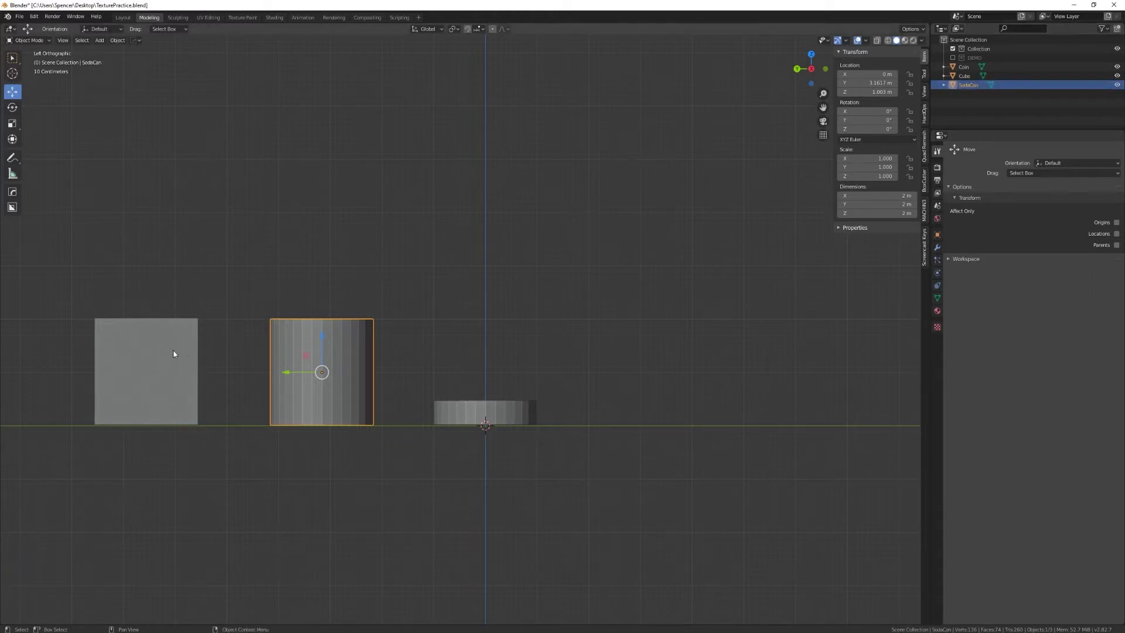
Rename the cube object to Crate
click(174, 354)
double_click(964, 75)
text(Crate)
key(Return)
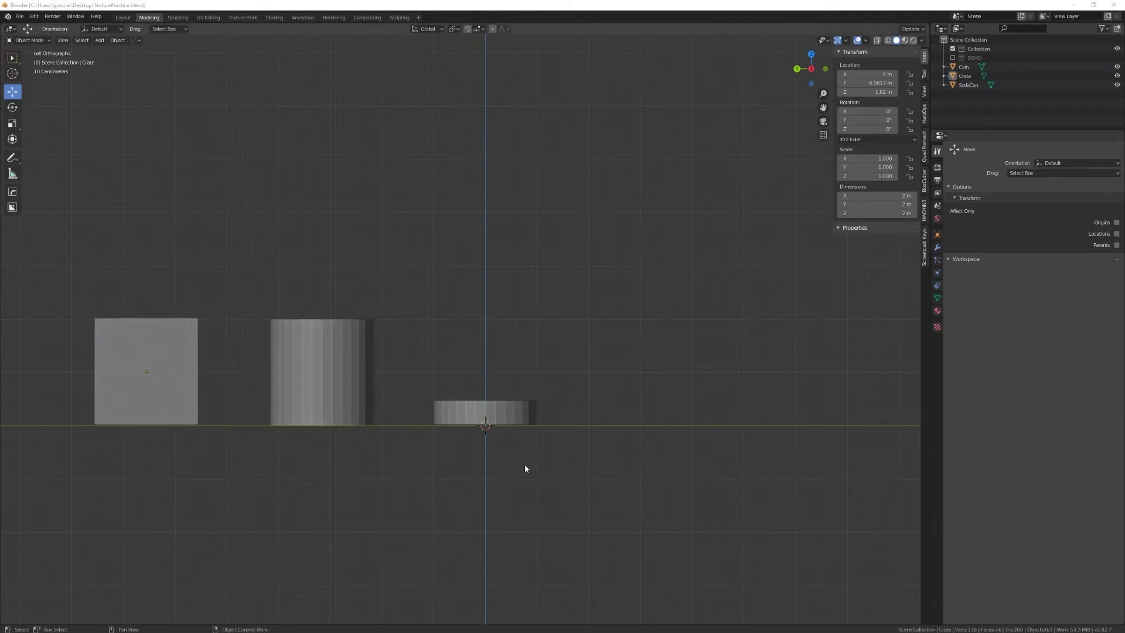
Isolate the flat coin object in local view
click(511, 408)
alt+middle_drag(553, 455, 525, 505)
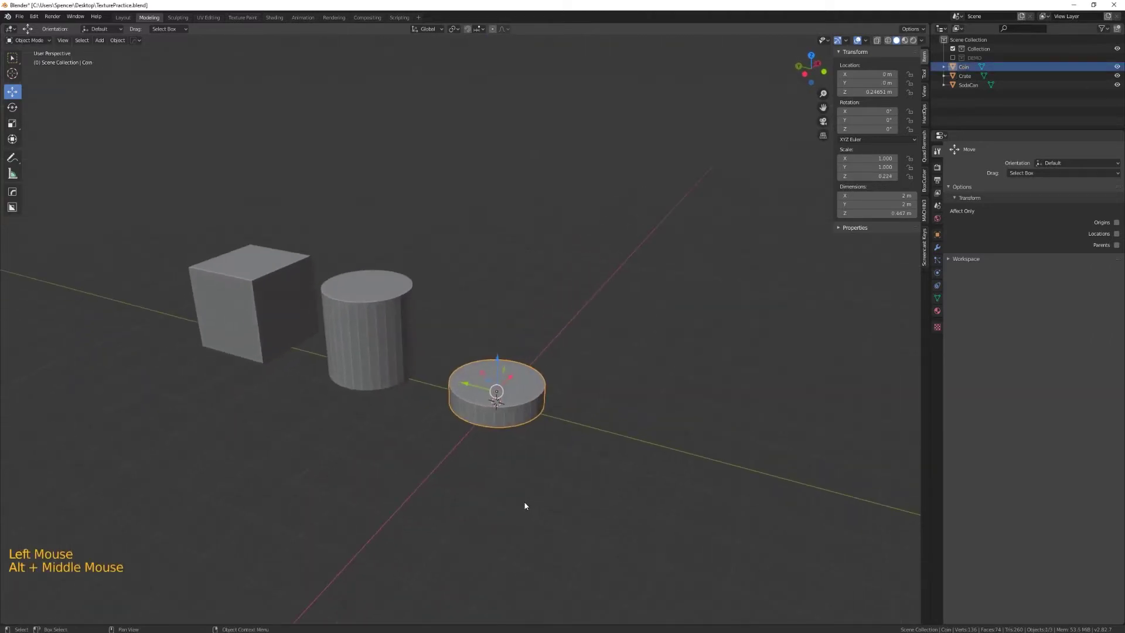
scroll(525, 506, up, 1)
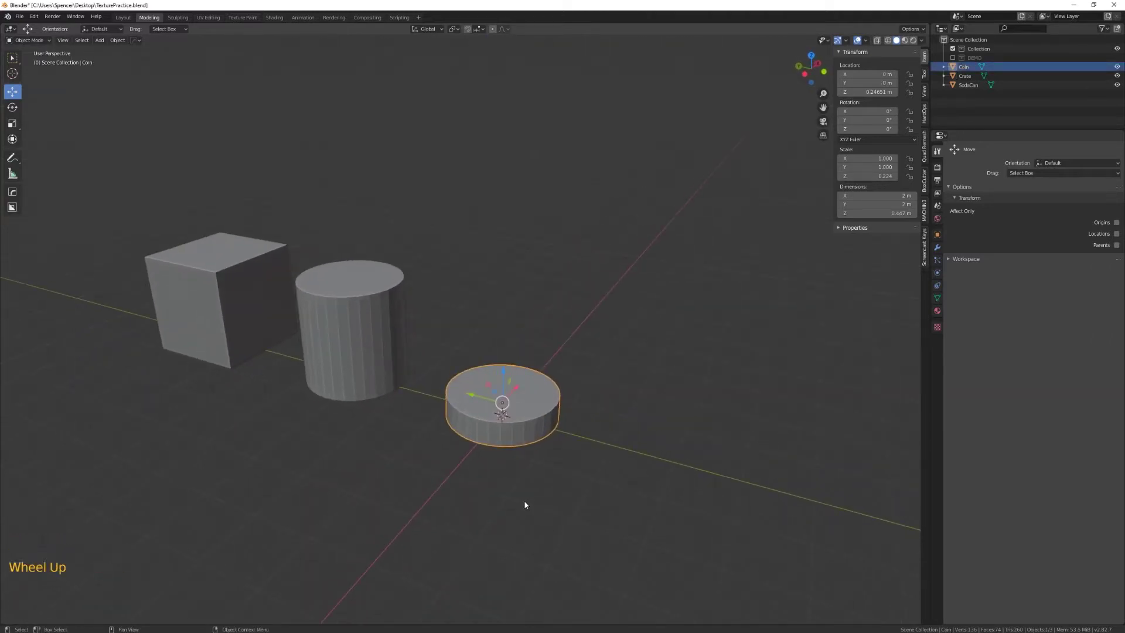
key(KP_Divide)
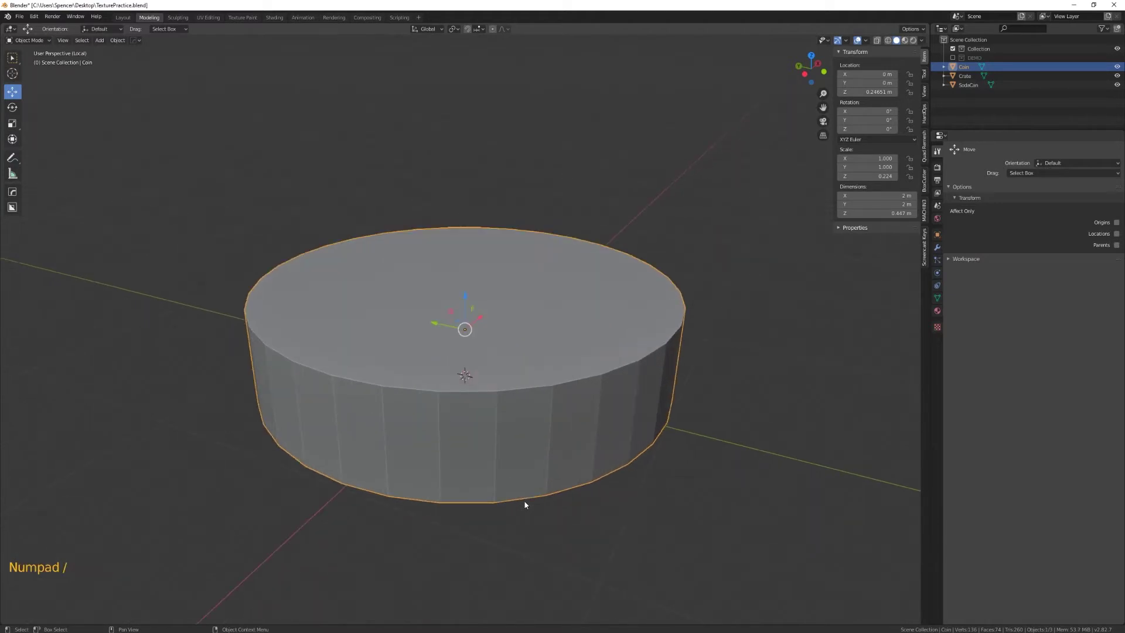
scroll(519, 502, down, 4)
mouse_move(518, 457)
alt+middle_down()
mouse_move(364, 459)
mouse_move(507, 466)
alt+middle_up()
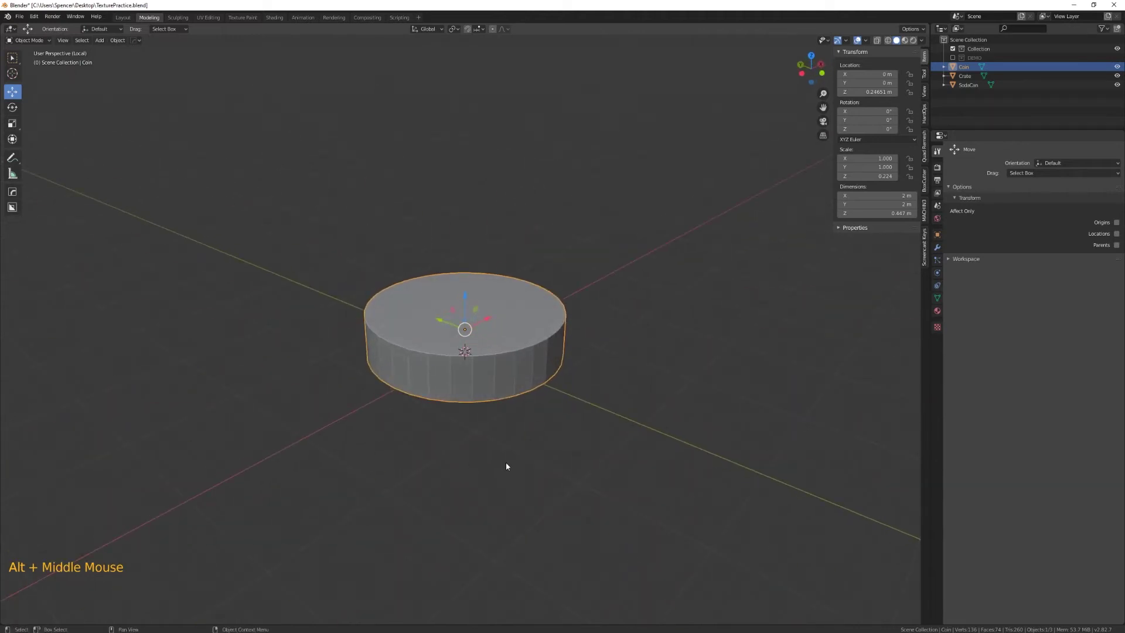
key(KP_Divide)
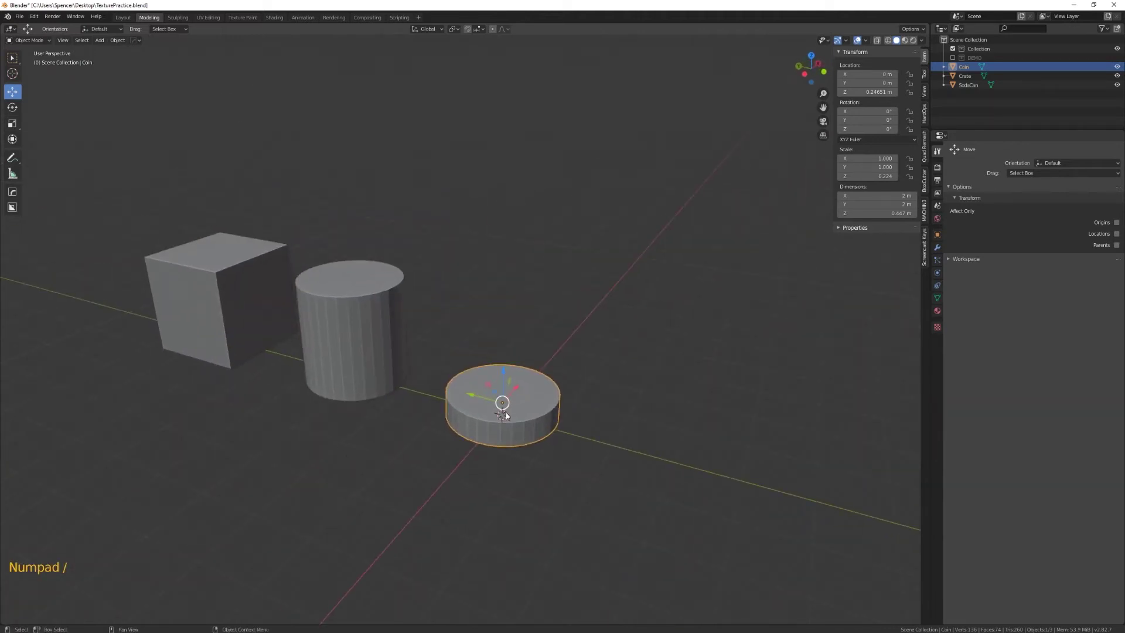
key(KP_Divide)
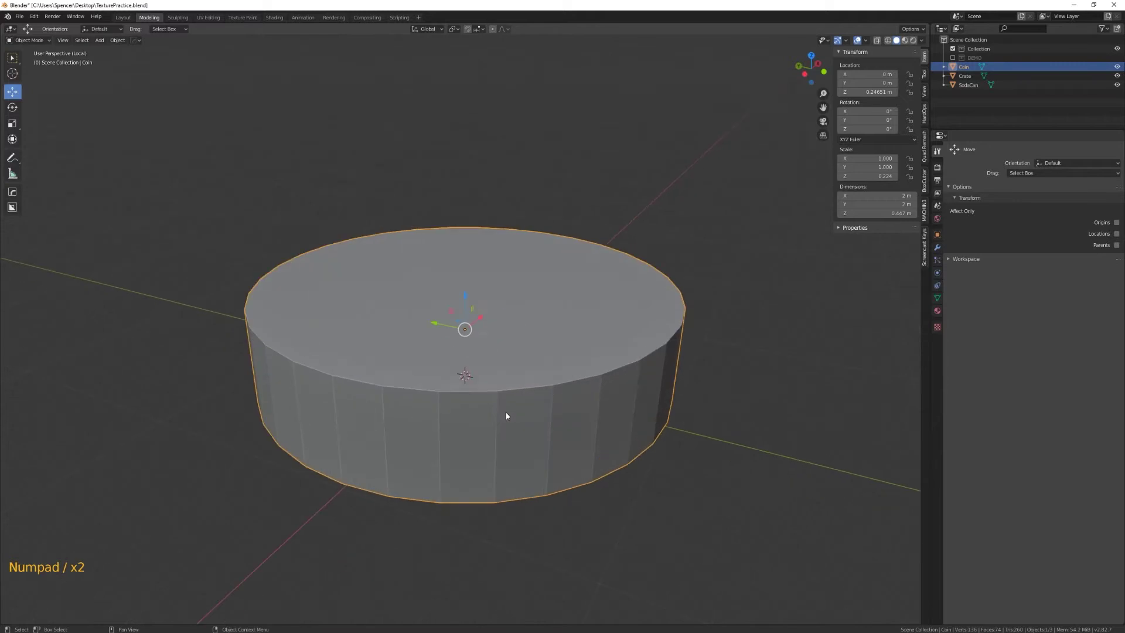
Enter Edit Mode on the coin and select its top and bottom faces
key(Tab)
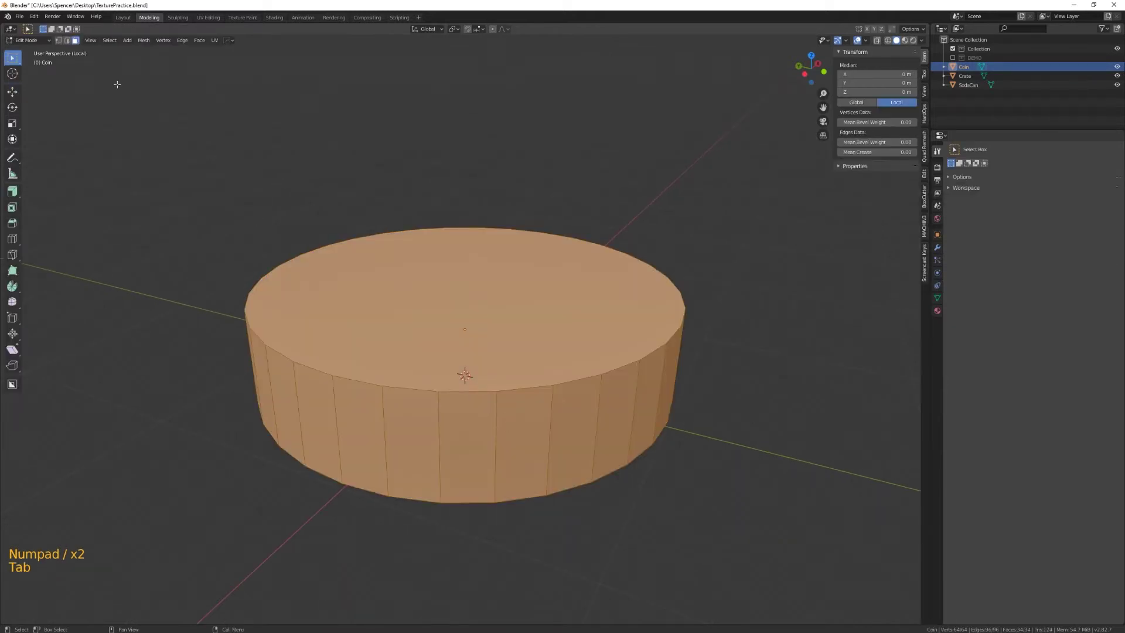
click(27, 39)
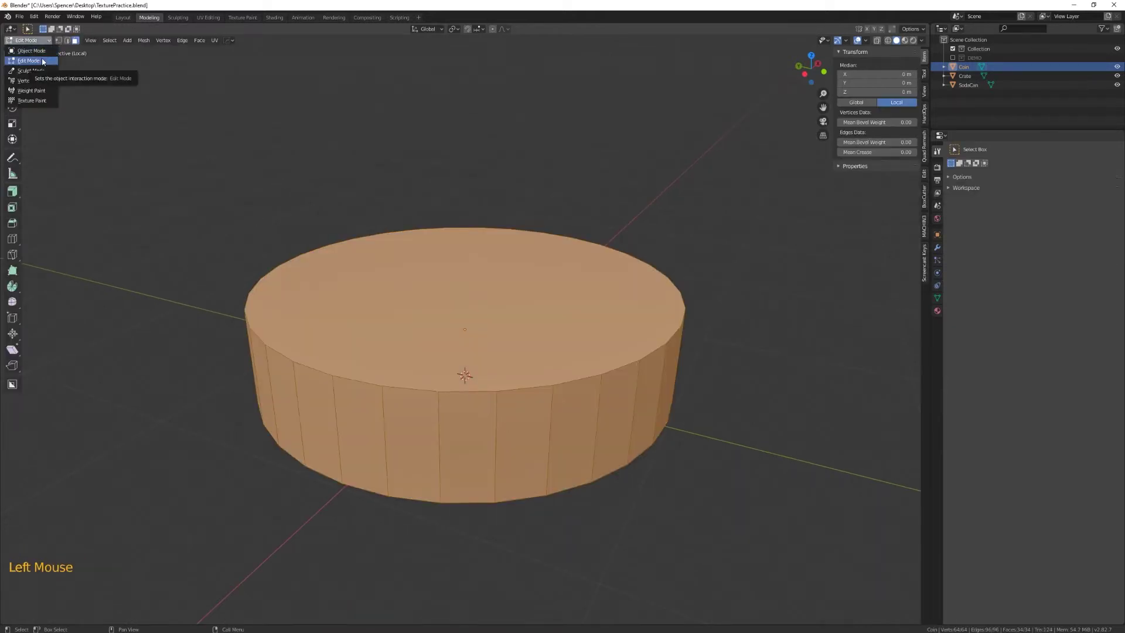
click(42, 61)
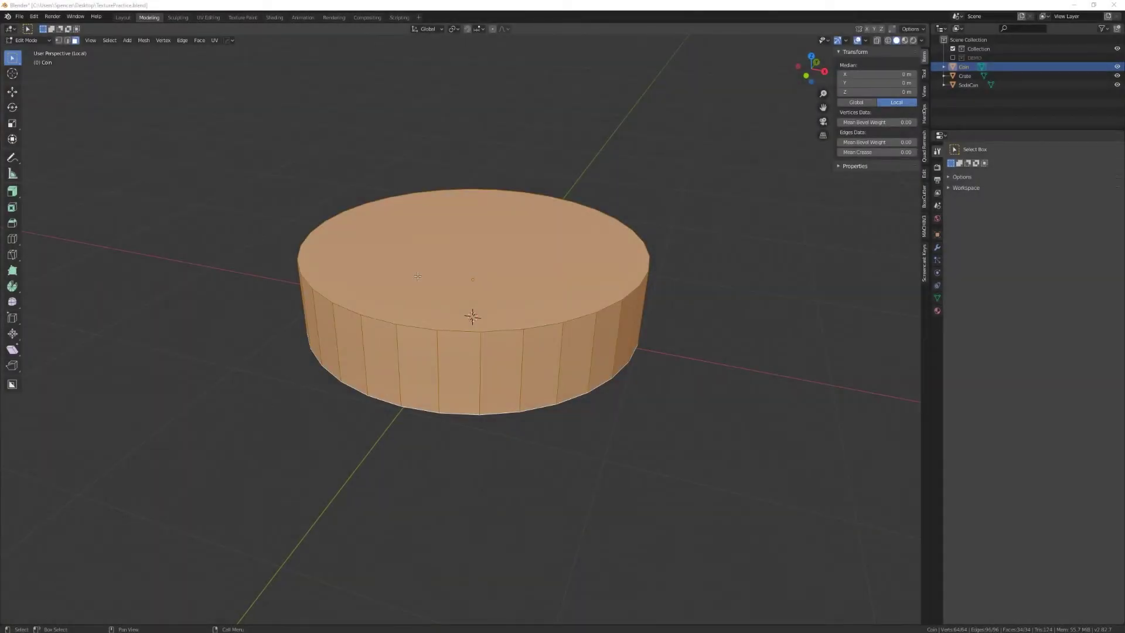
click(419, 270)
alt+middle_drag(439, 451, 454, 381)
shift+click(449, 410)
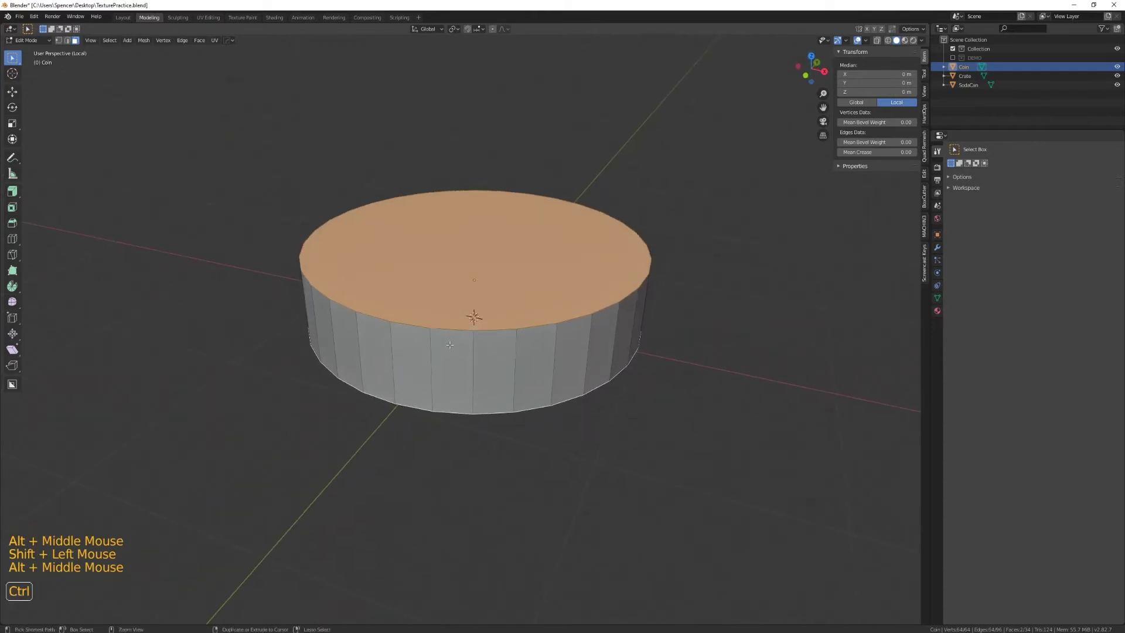
Bevel the rims of both coin faces with an offset of about 0.057 m and 4 segments, and return to Object Mode
key(ctrl+b)
mouse_move(456, 363)
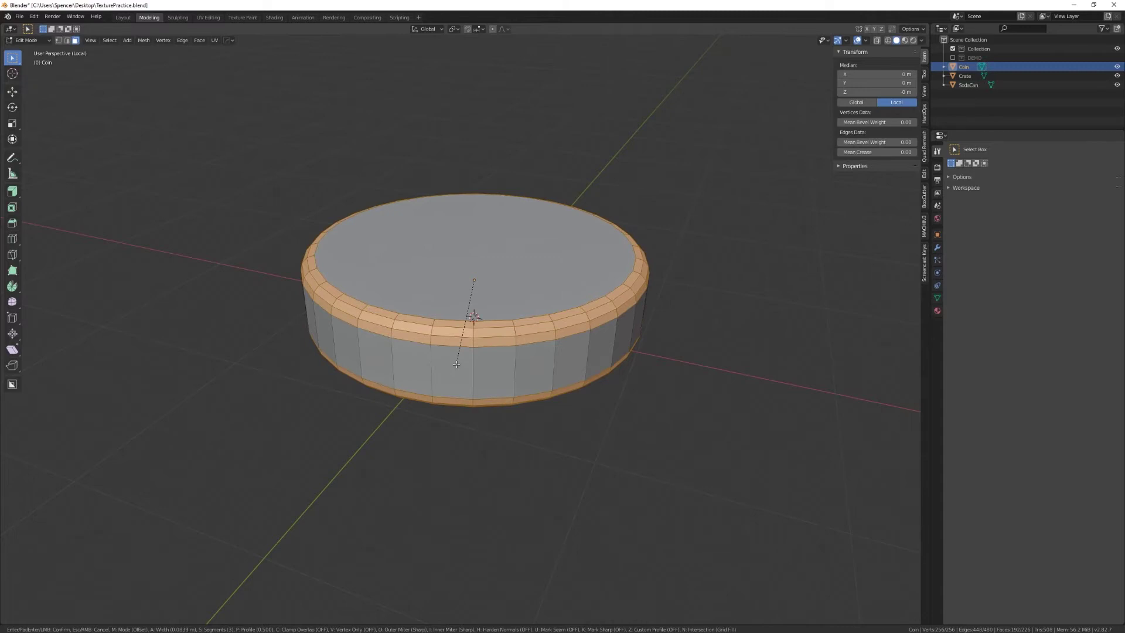
click(455, 359)
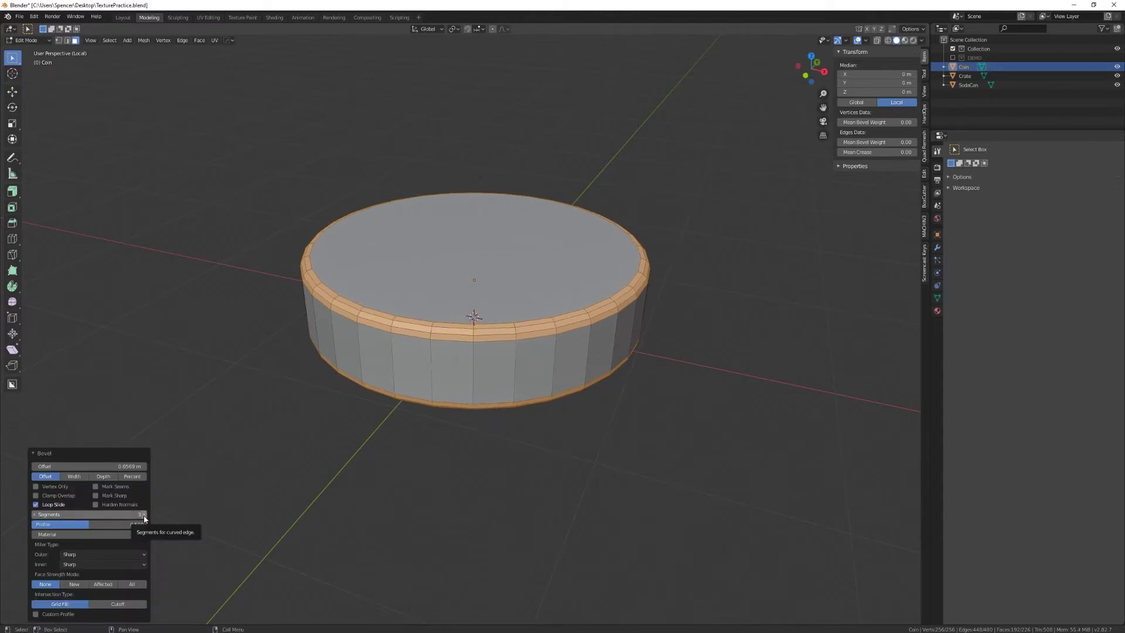
click(392, 505)
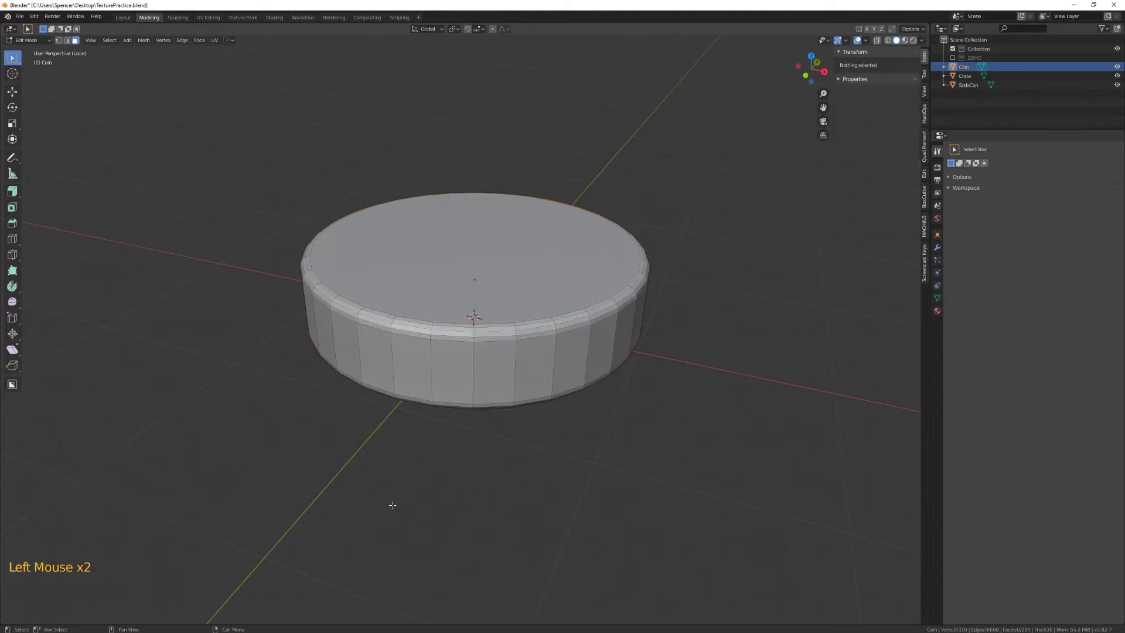
key(Tab)
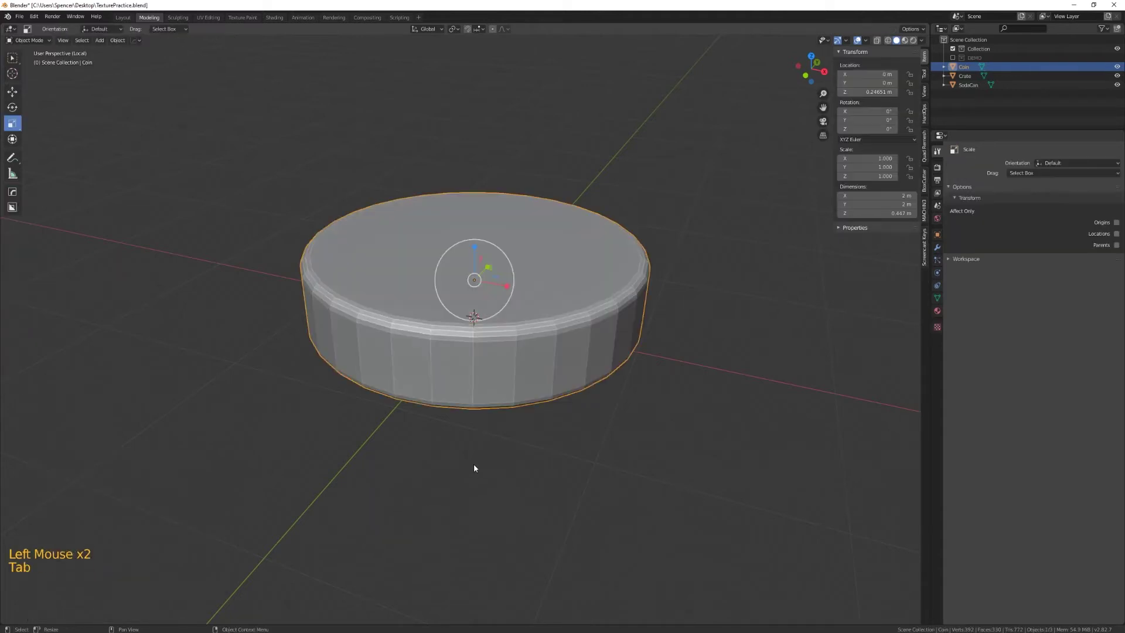
Apply Shade Smooth to the coin
mouse_move(339, 439)
alt+middle_down()
mouse_move(407, 444)
mouse_move(337, 443)
alt+middle_up()
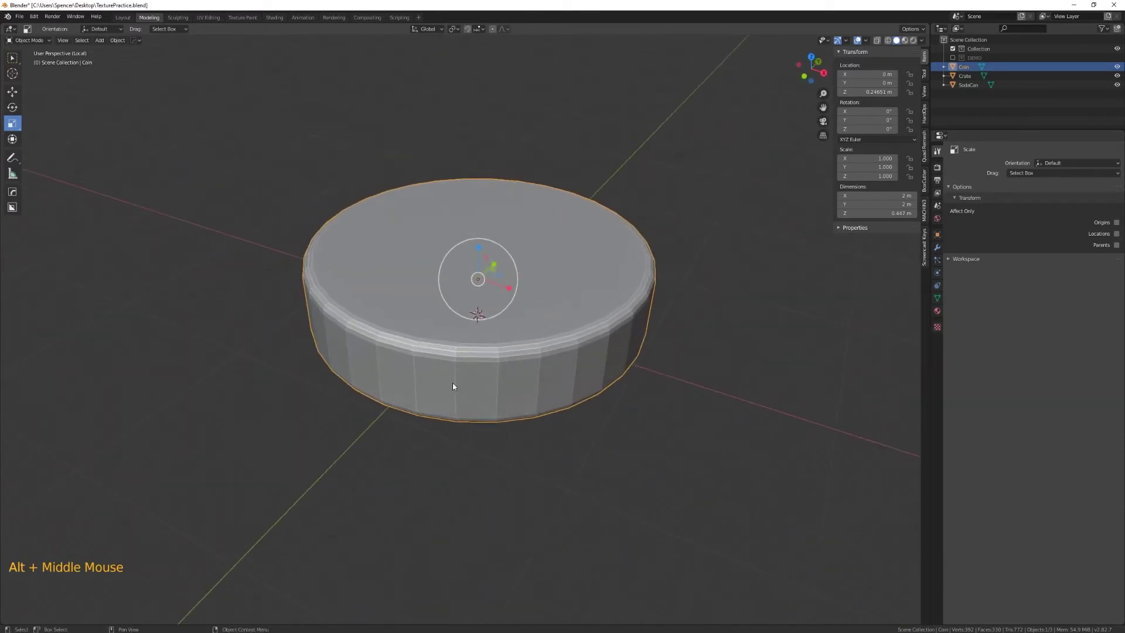
click(458, 369)
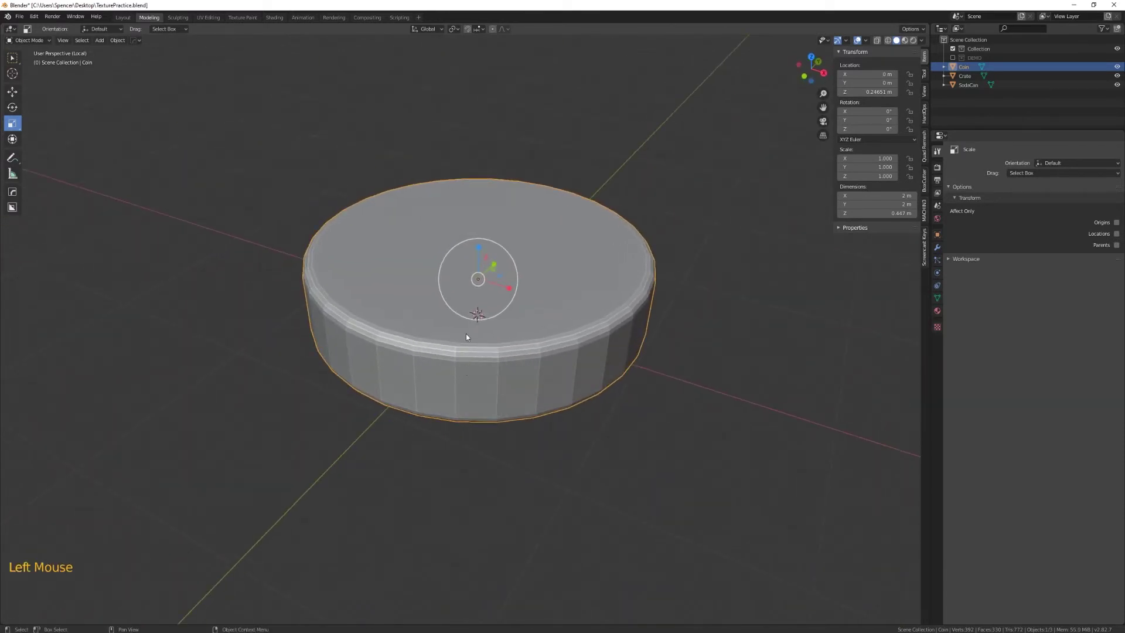
right_click(448, 359)
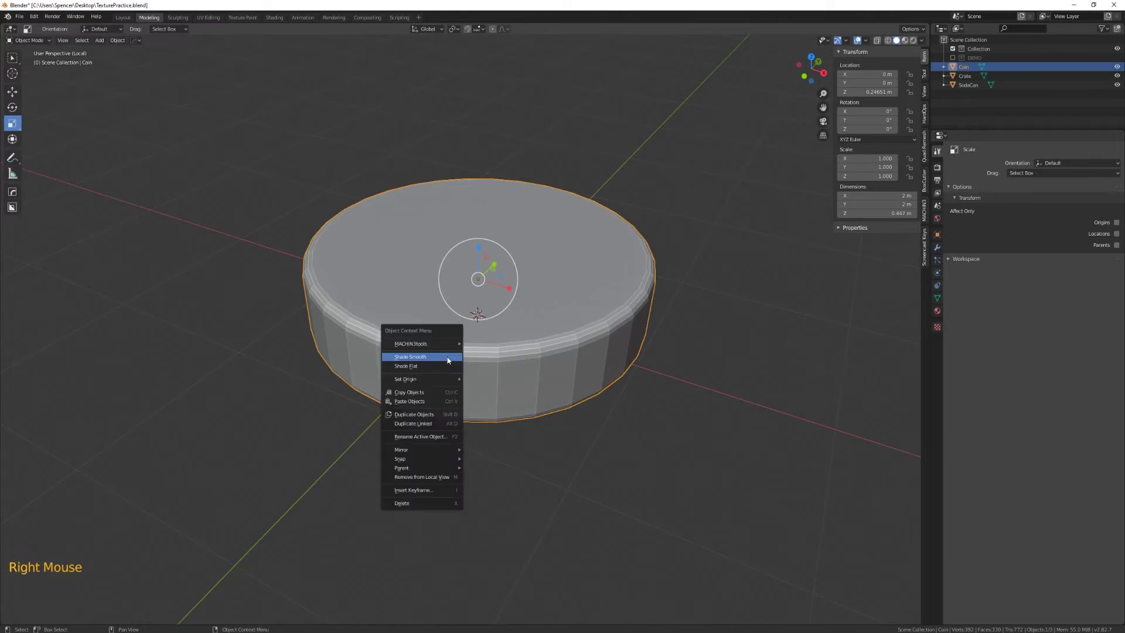
click(448, 357)
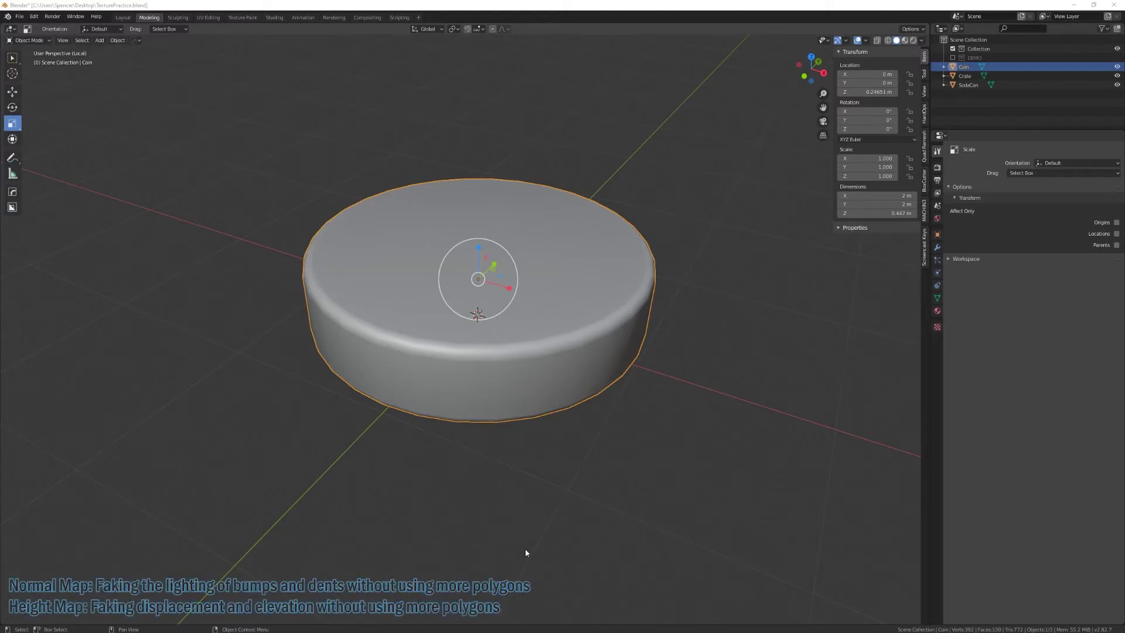
Raise the coin about 1.19 m along Z from an orthographic side view
click(823, 73)
shift+middle_drag(603, 256, 522, 350)
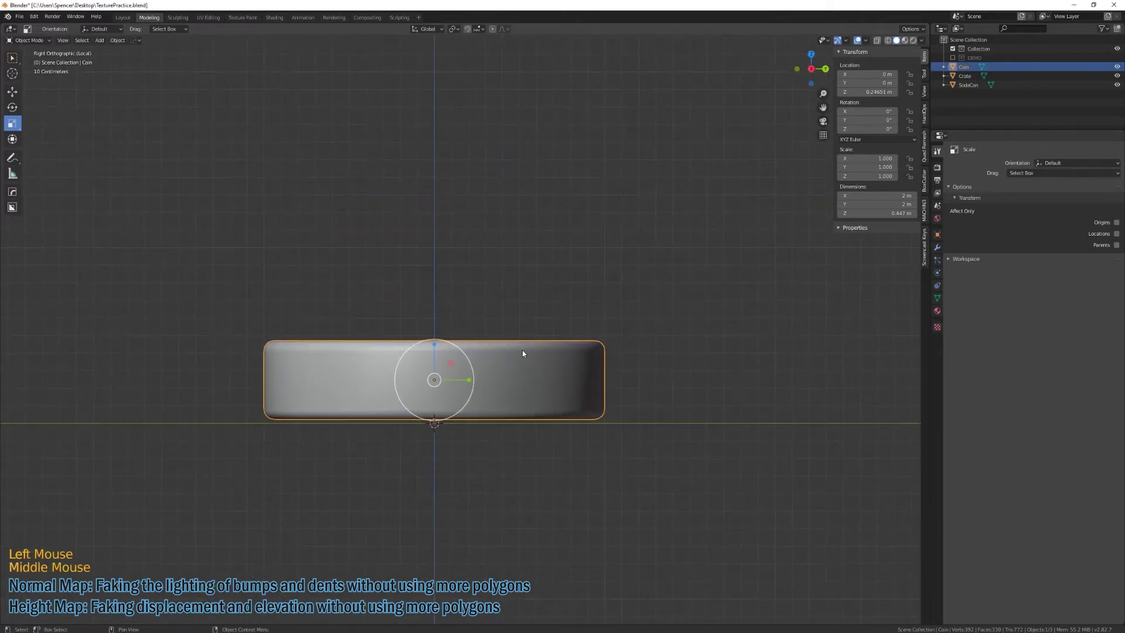
key(w)
drag(434, 346, 436, 150)
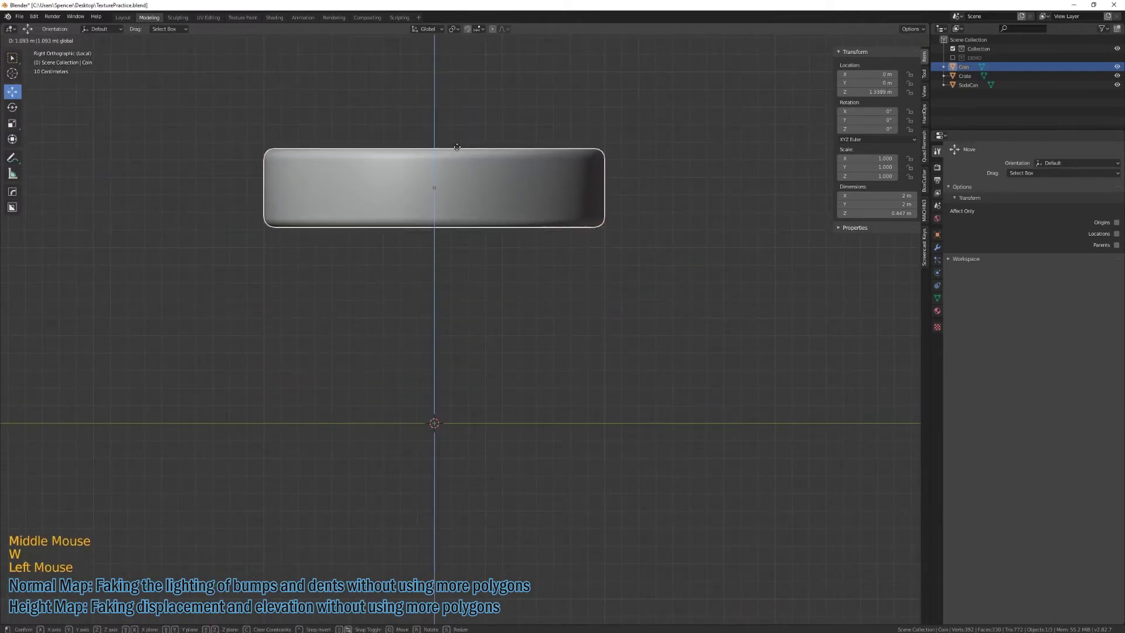
Rotate the coin 90° around the Y axis so it stands on edge, and deselect it
scroll(457, 267, down, 4)
alt+middle_drag(456, 268, 482, 333)
key(e)
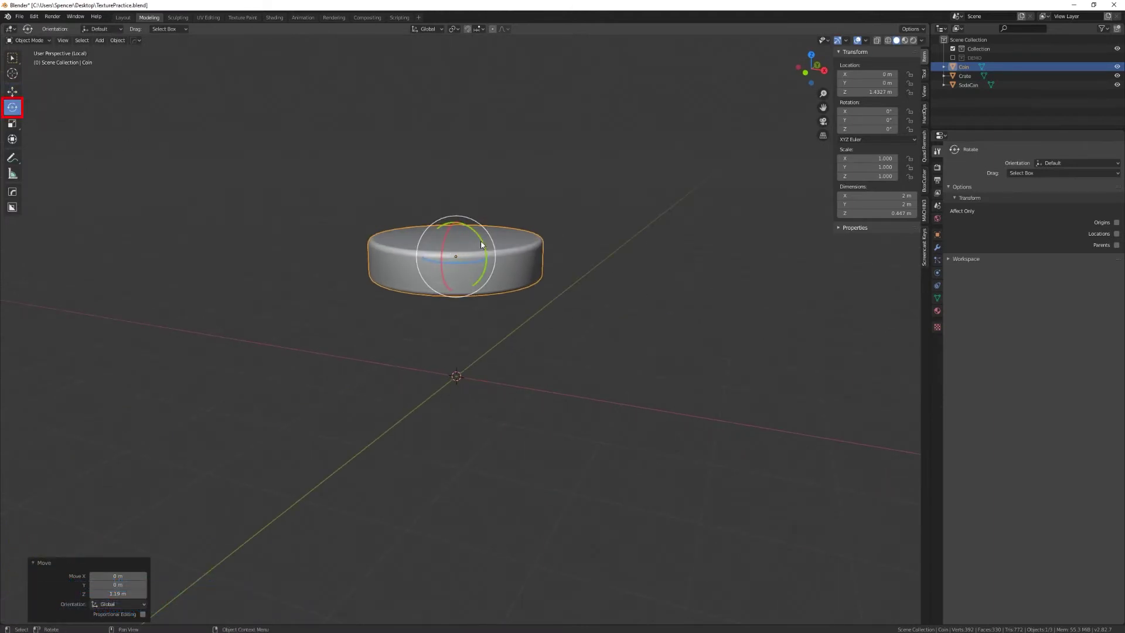
drag(479, 235, 497, 313)
alt+middle_drag(445, 405, 367, 454)
click(483, 461)
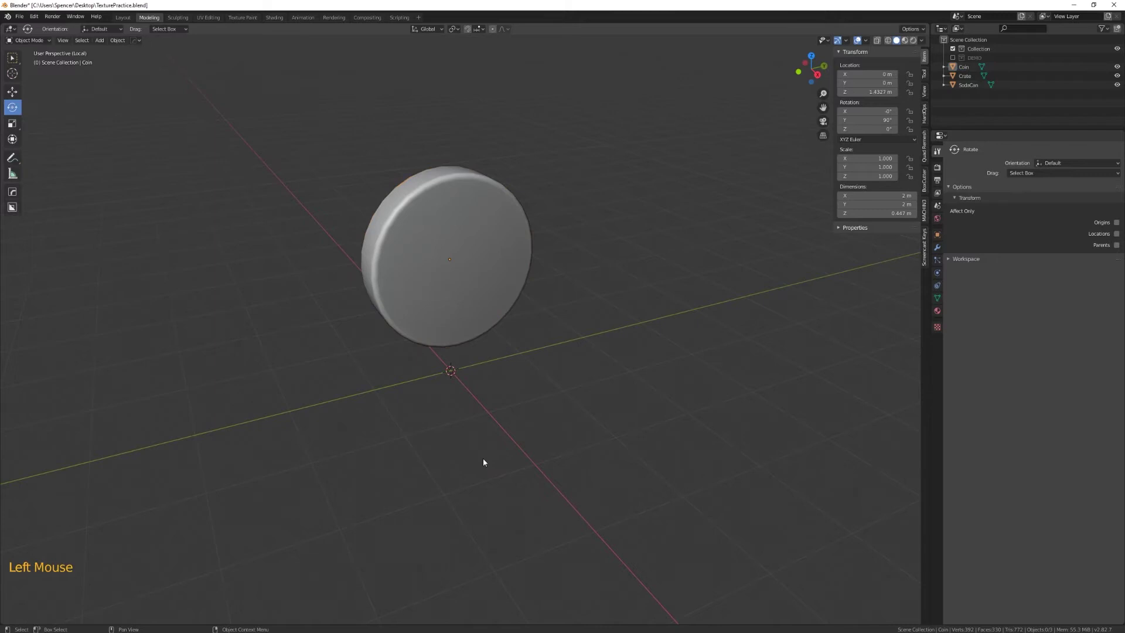
Leave local view to bring back all three objects and save the TexturePractice.blend file
key(KP_Divide)
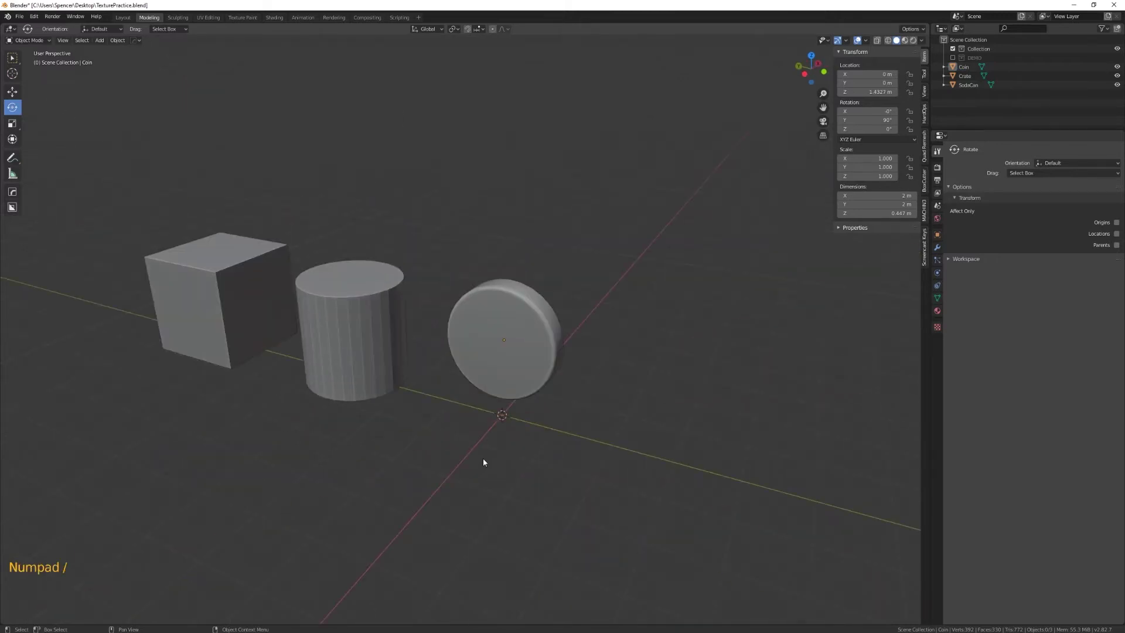
alt+middle_drag(564, 470, 431, 466)
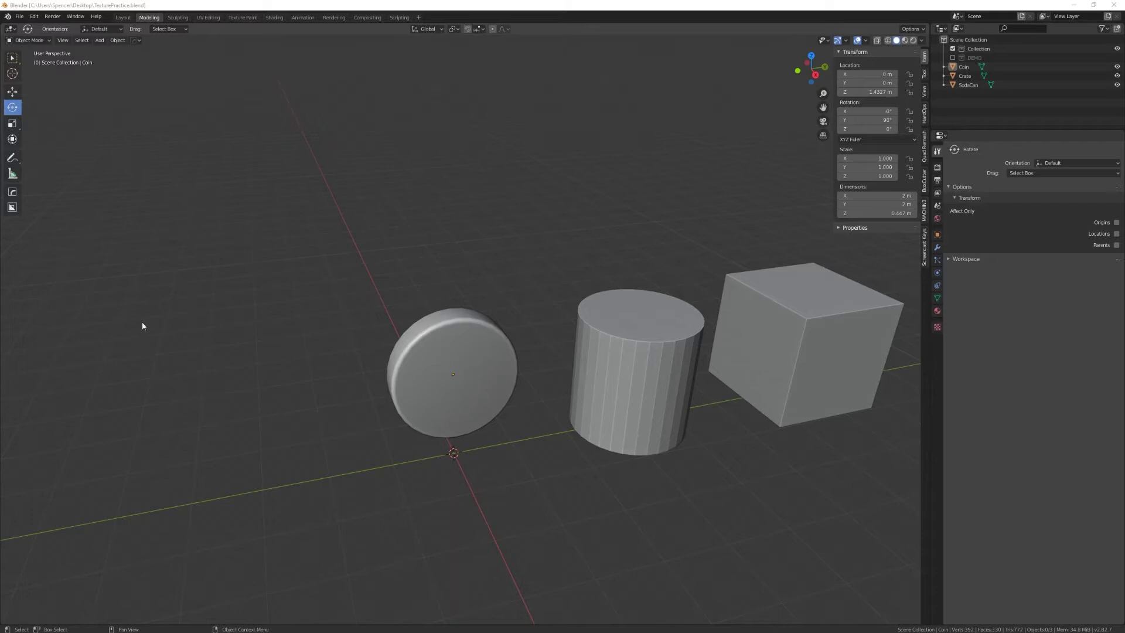
key(ctrl+s)
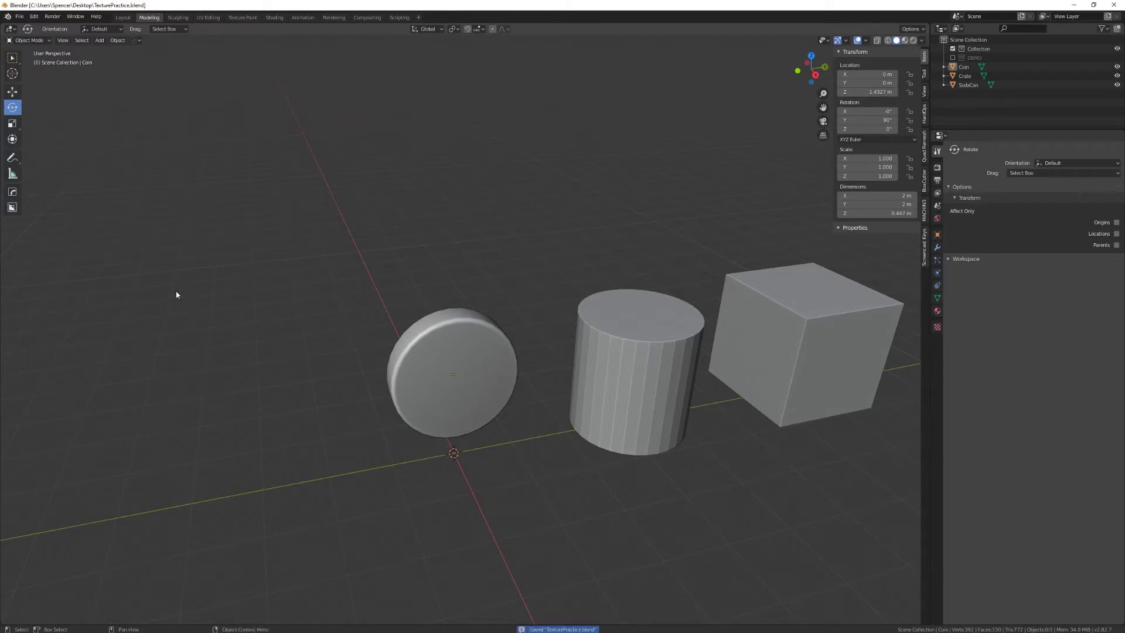
click(20, 16)
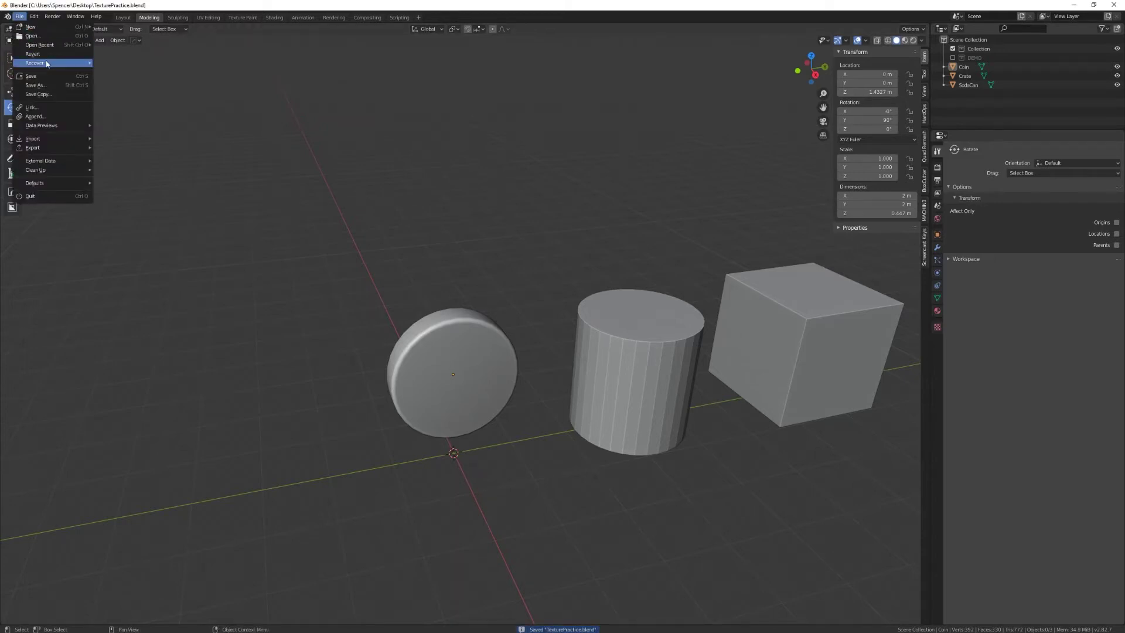
Isolate the SodaCan cylinder in local view and look at it from the left orthographic side
click(622, 381)
key(KP_Divide)
scroll(622, 384, down, 4)
scroll(577, 379, down, 2)
middle_drag(409, 380, 590, 380)
click(808, 75)
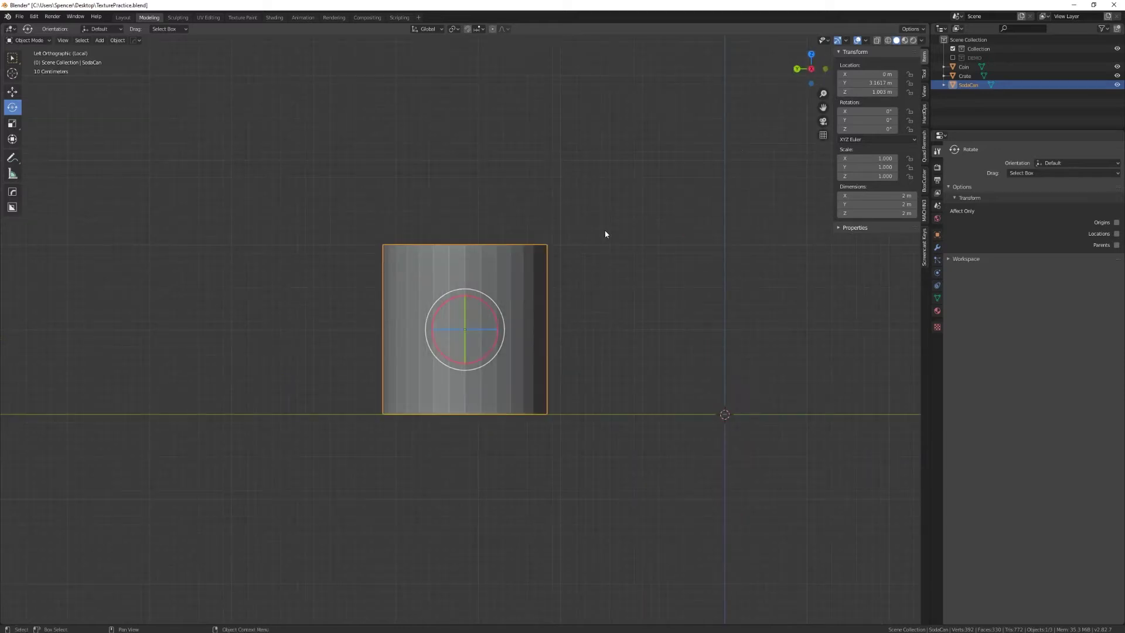
Stretch the soda can along Z to about 3.59 m high and raise it to a Z location of about 1.8 m
click(12, 123)
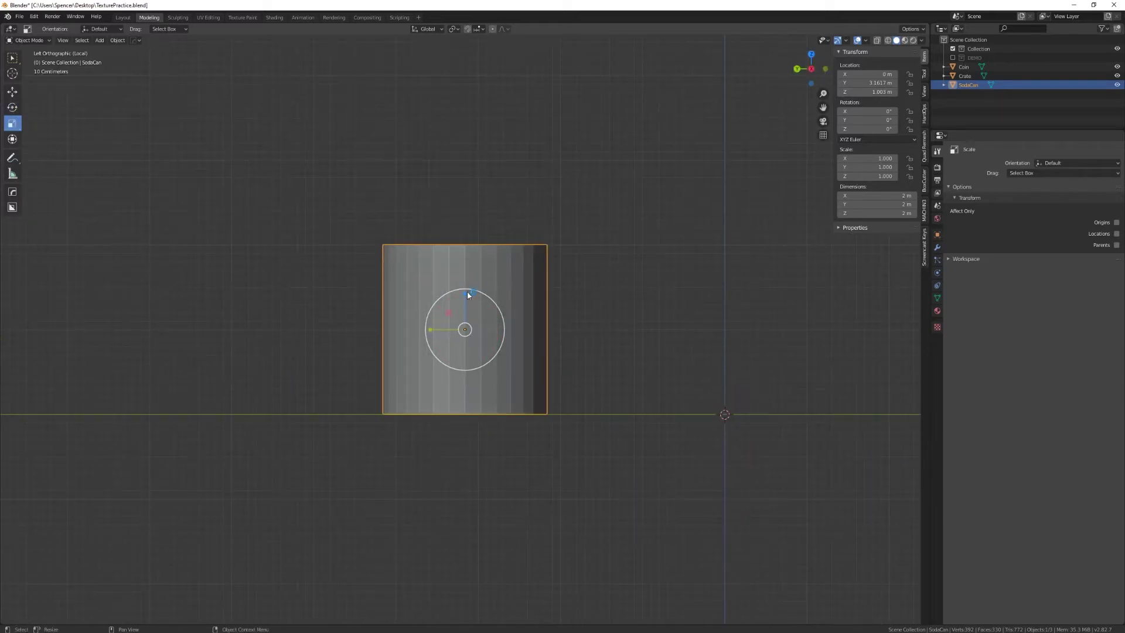
drag(467, 294, 473, 227)
key(shift+space)
key(g)
middle_drag(473, 226, 548, 352)
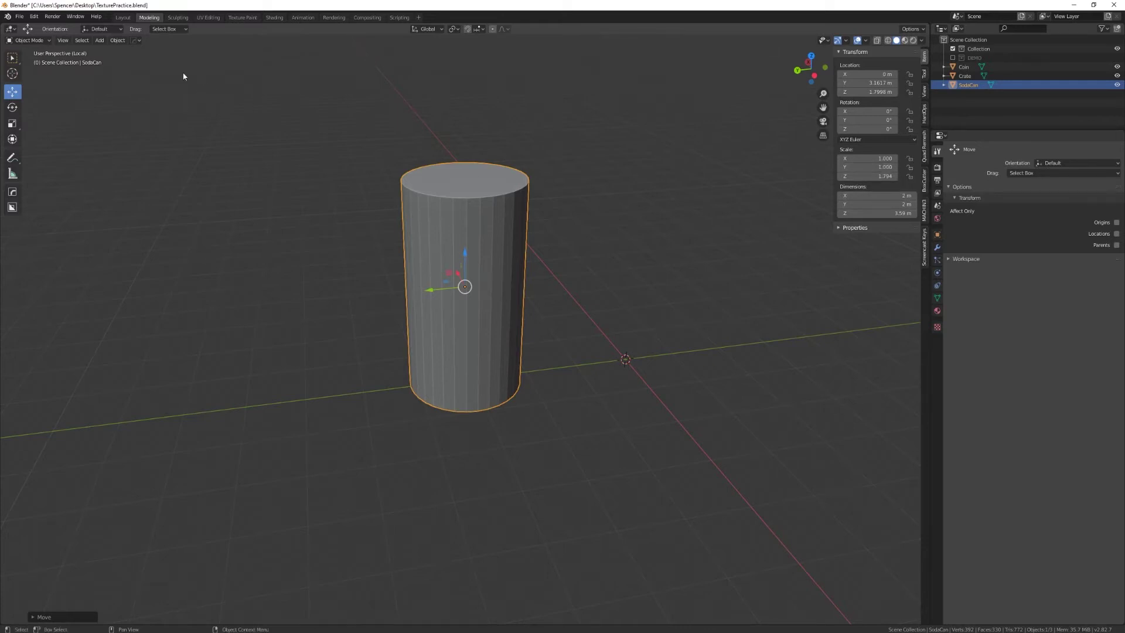
Apply the soda can's scale
click(118, 41)
click(118, 42)
click(117, 42)
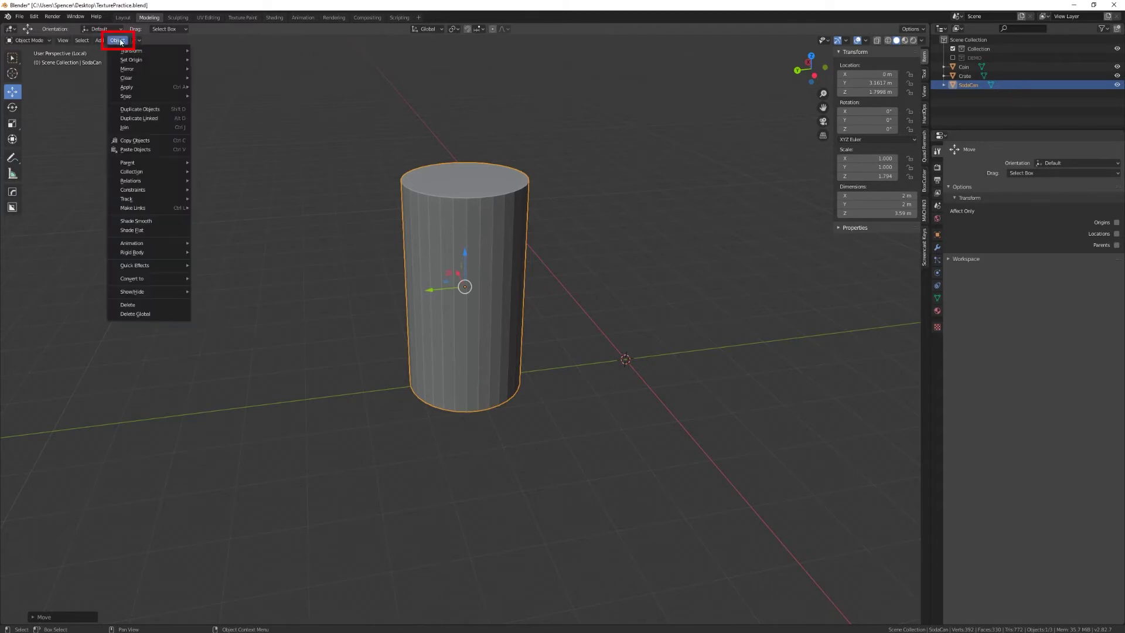
mouse_move(170, 87)
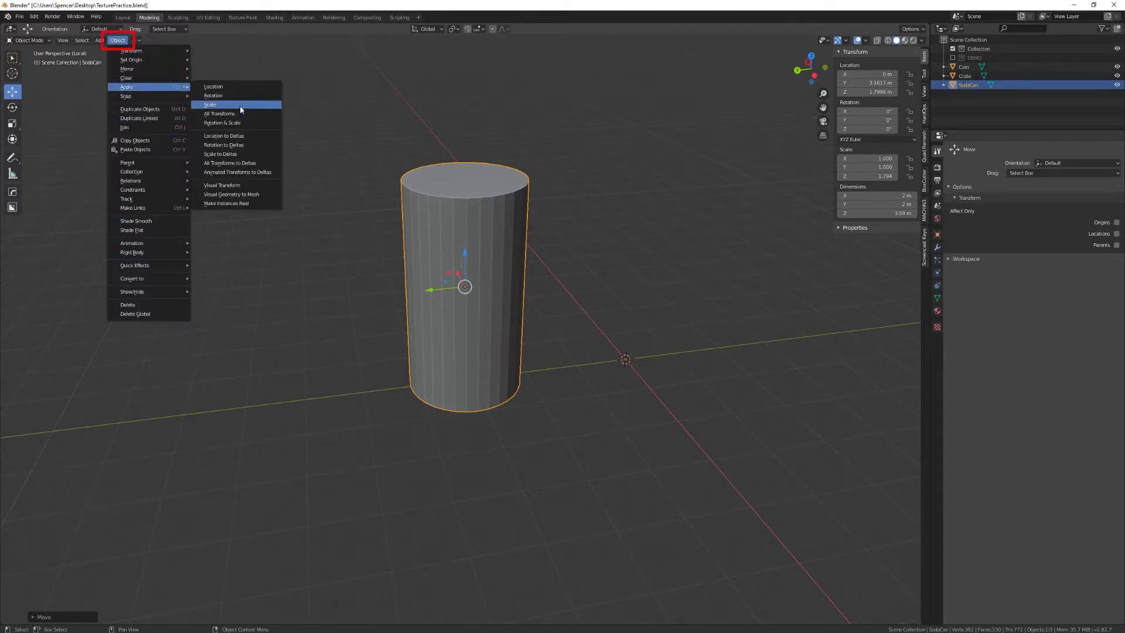
click(211, 108)
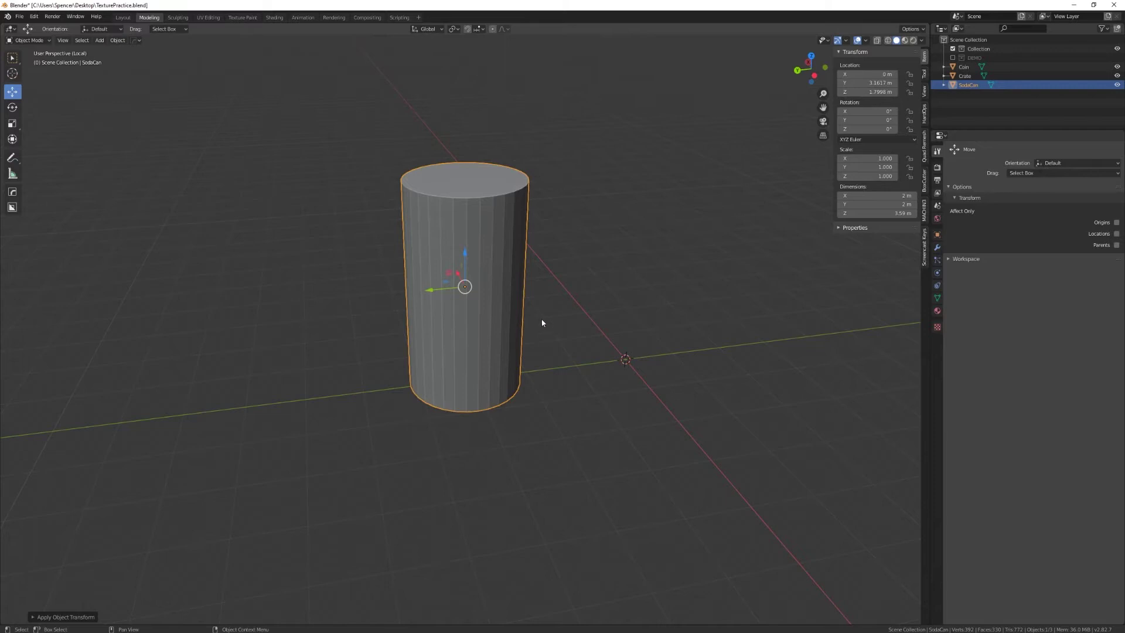
Bevel the soda can's top and bottom faces together in Edit Mode with about a 0.218 m offset and 4 segments
shift+middle_drag(542, 322, 557, 410)
scroll(530, 383, up, 2)
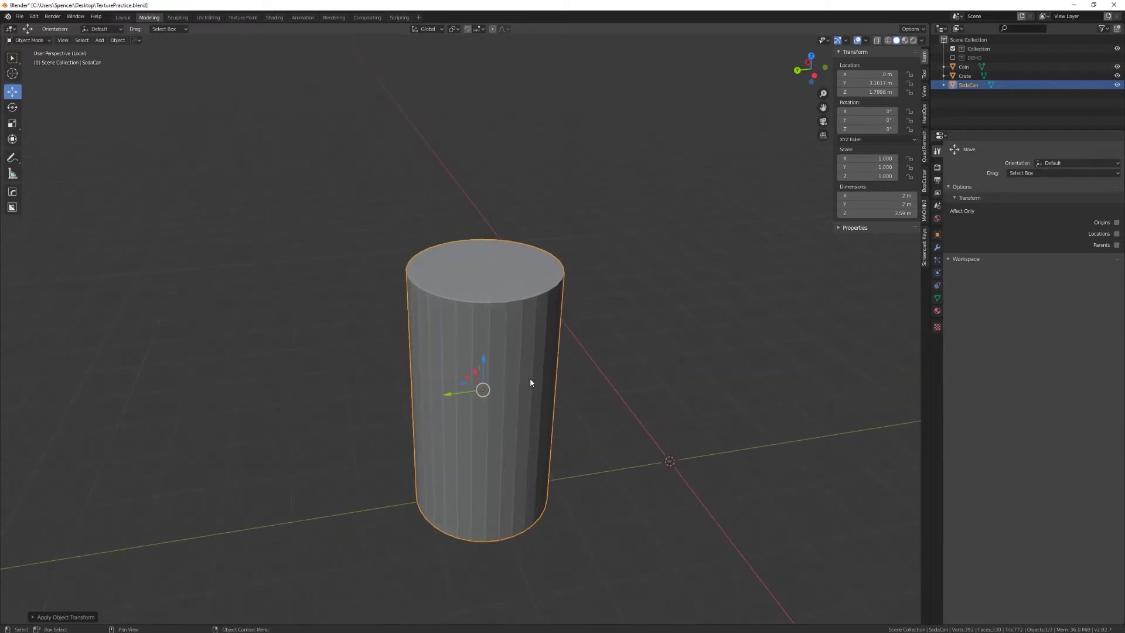
key(Tab)
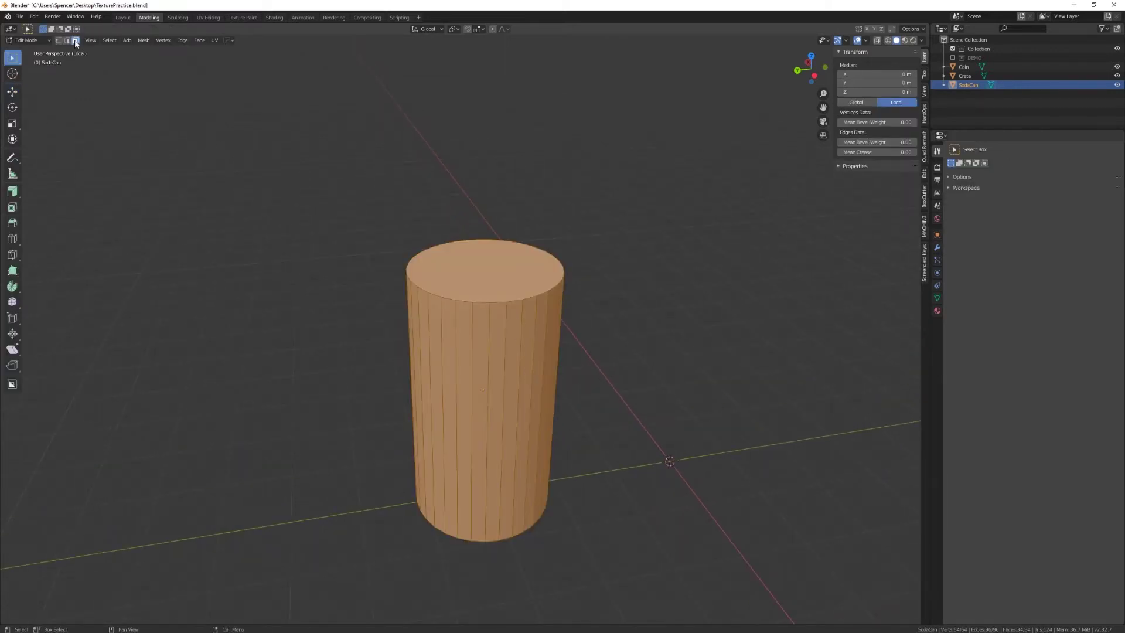
click(518, 278)
scroll(555, 464, down, 2)
middle_drag(556, 465, 488, 331)
shift+click(478, 420)
key(ctrl+b)
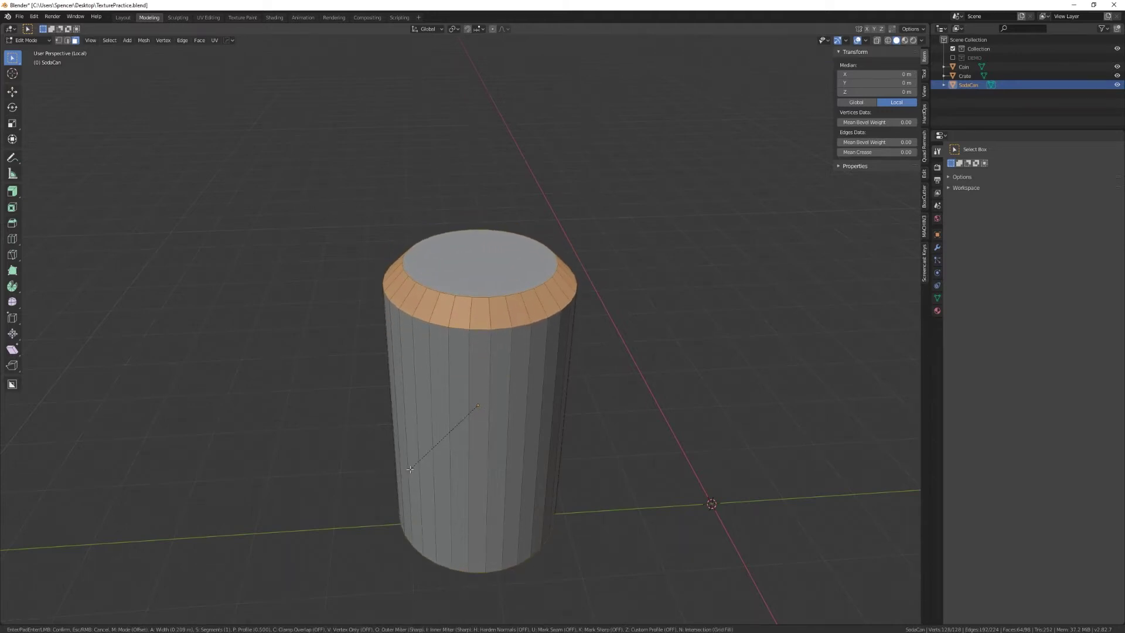
scroll(410, 469, up, 1)
scroll(410, 470, up, 1)
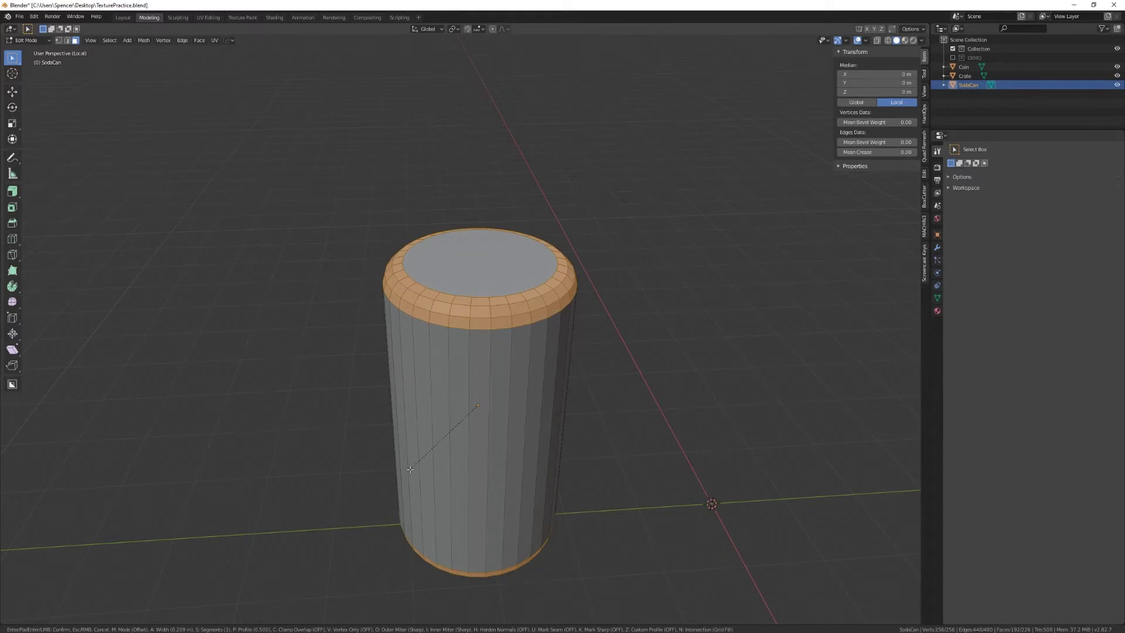
scroll(410, 469, up, 1)
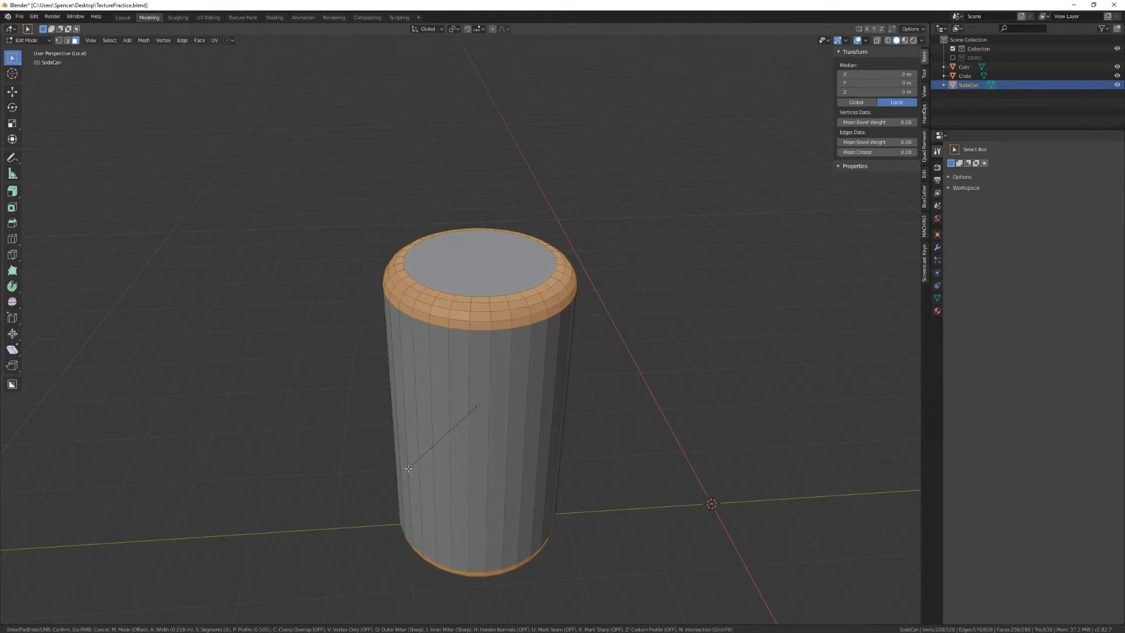
click(404, 473)
Adjust the segment count in the Bevel settings, leaving it at 4, and clear the mesh selection
click(34, 619)
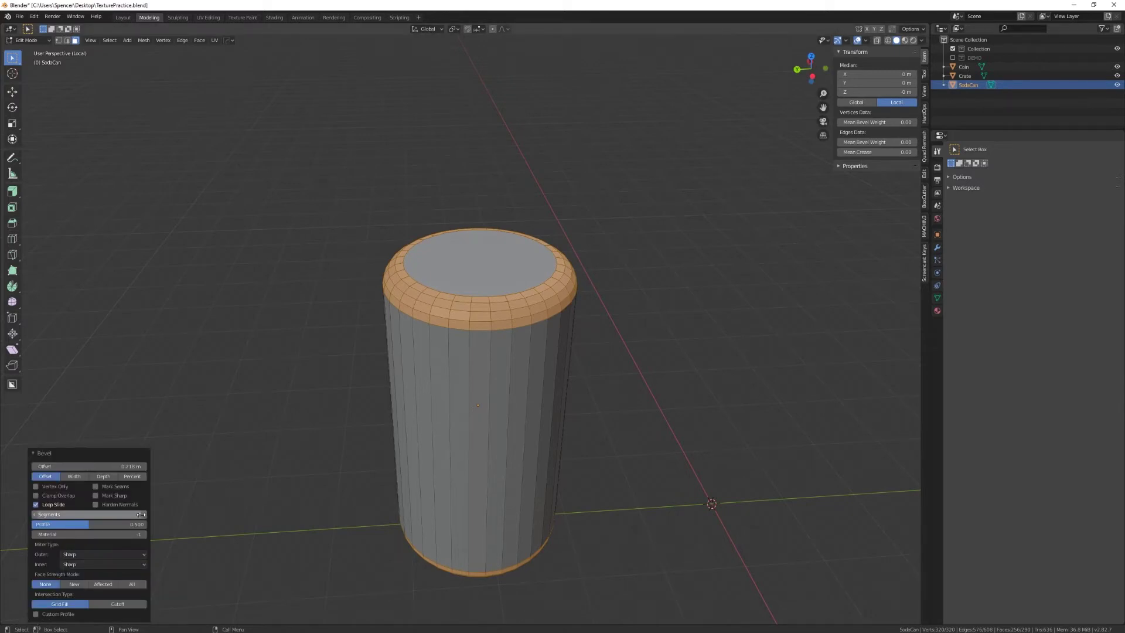
drag(141, 514, 167, 514)
click(283, 468)
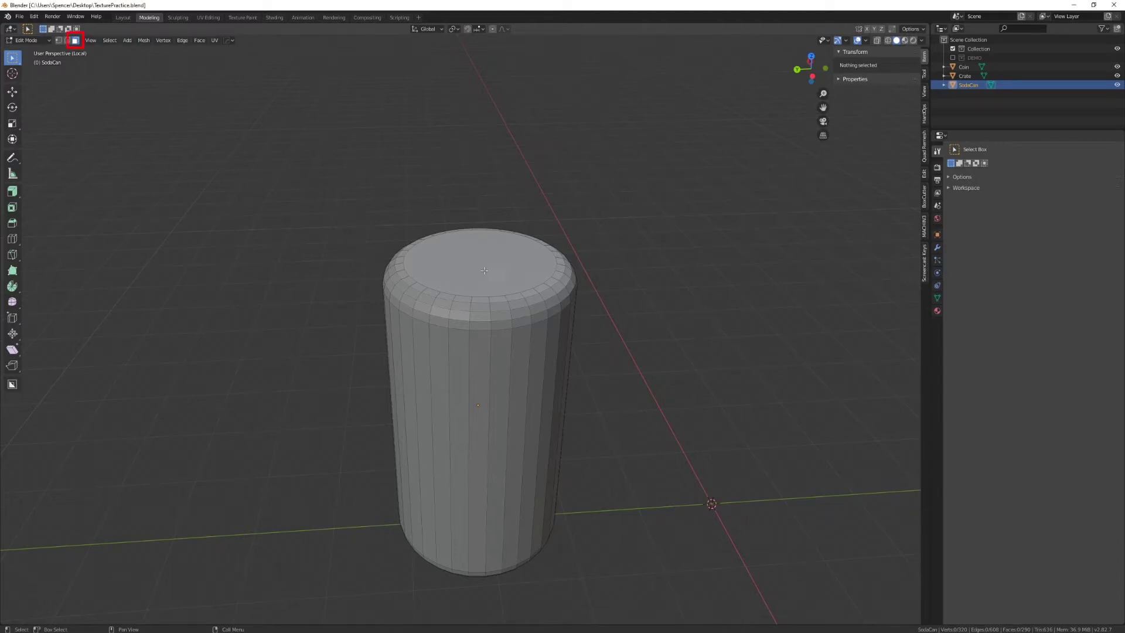
Delete the can's top cap face together with the two innermost rings of bevel faces around it
click(484, 270)
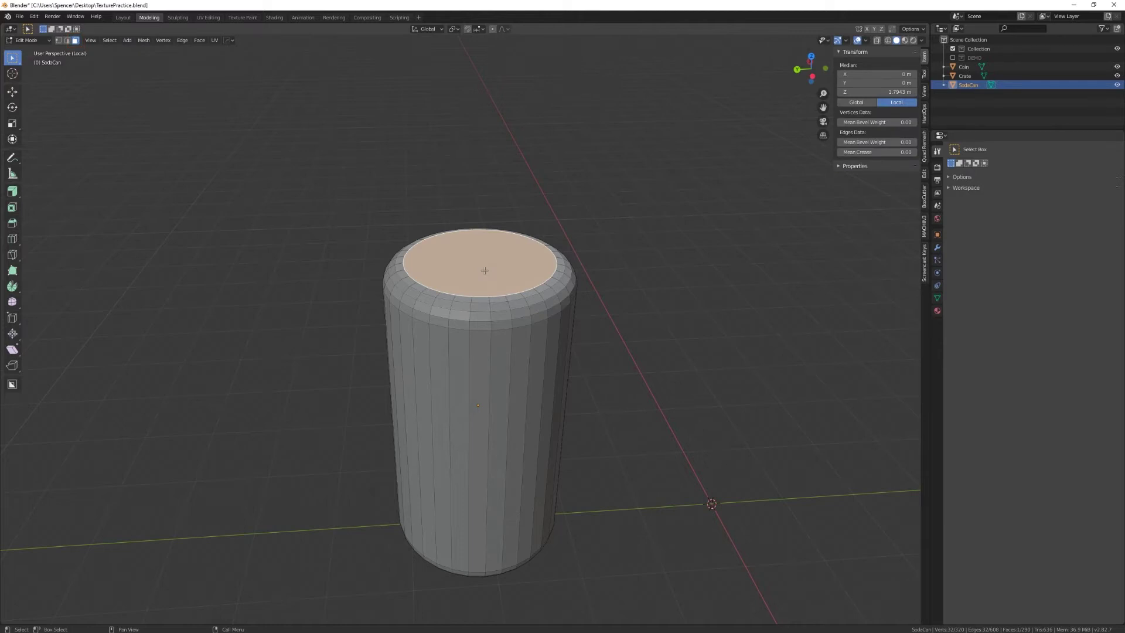
key(ctrl+KP_Add)
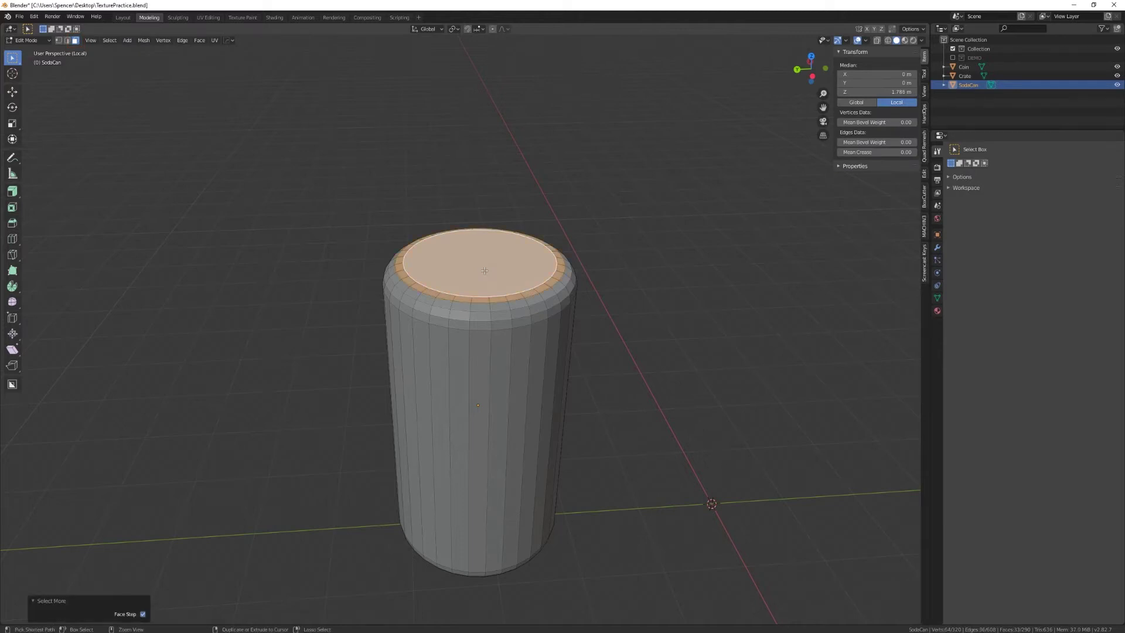
key(ctrl+KP_Add)
key(ctrl+KP_Add)
key(ctrl+KP_Subtract)
key(ctrl+KP_Subtract)
key(ctrl+KP_Add)
scroll(449, 265, up, 4)
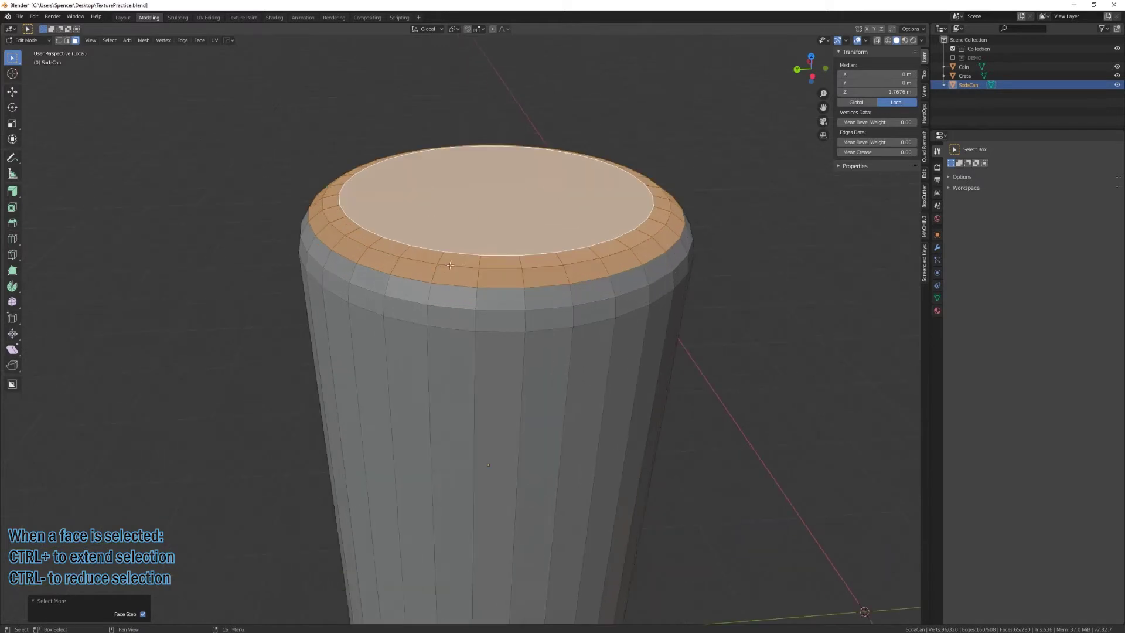
middle_drag(450, 265, 445, 311)
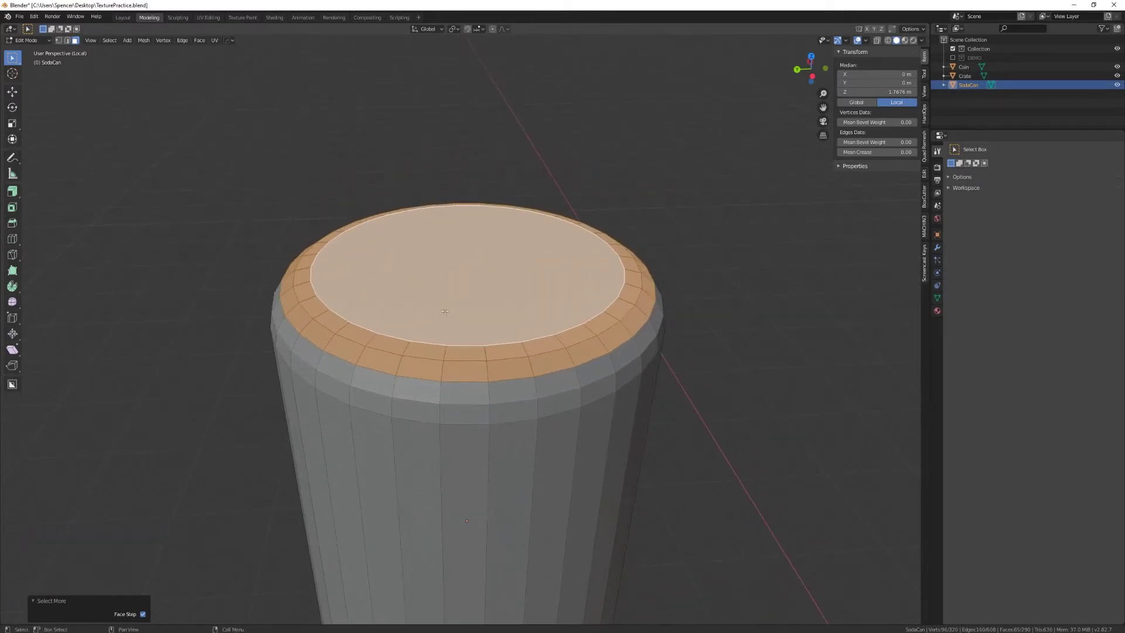
key(x)
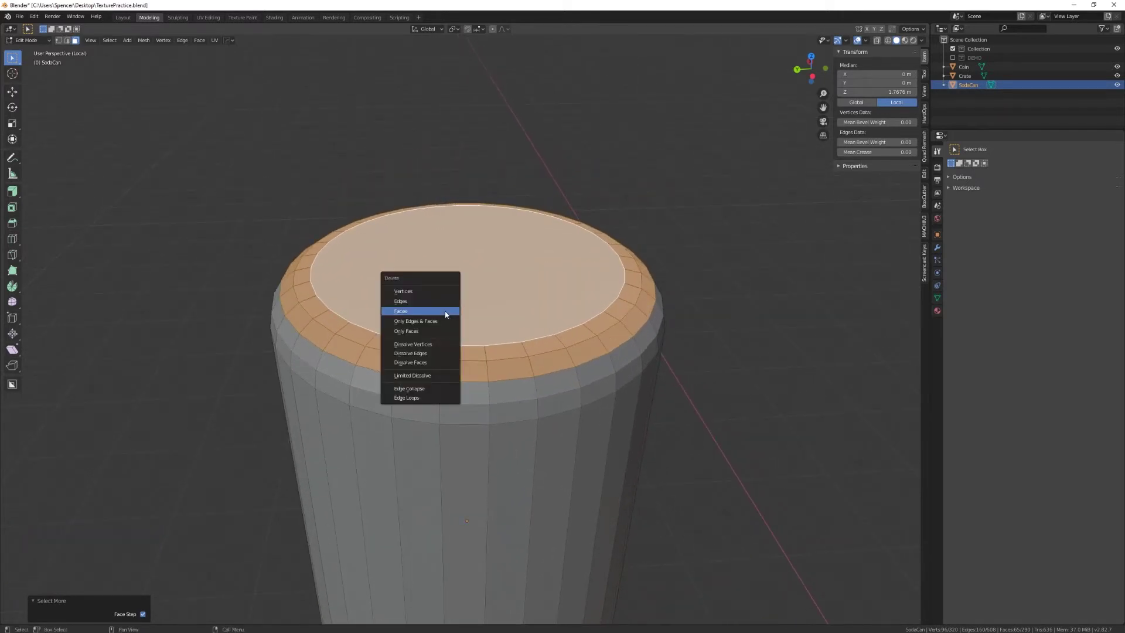
click(445, 311)
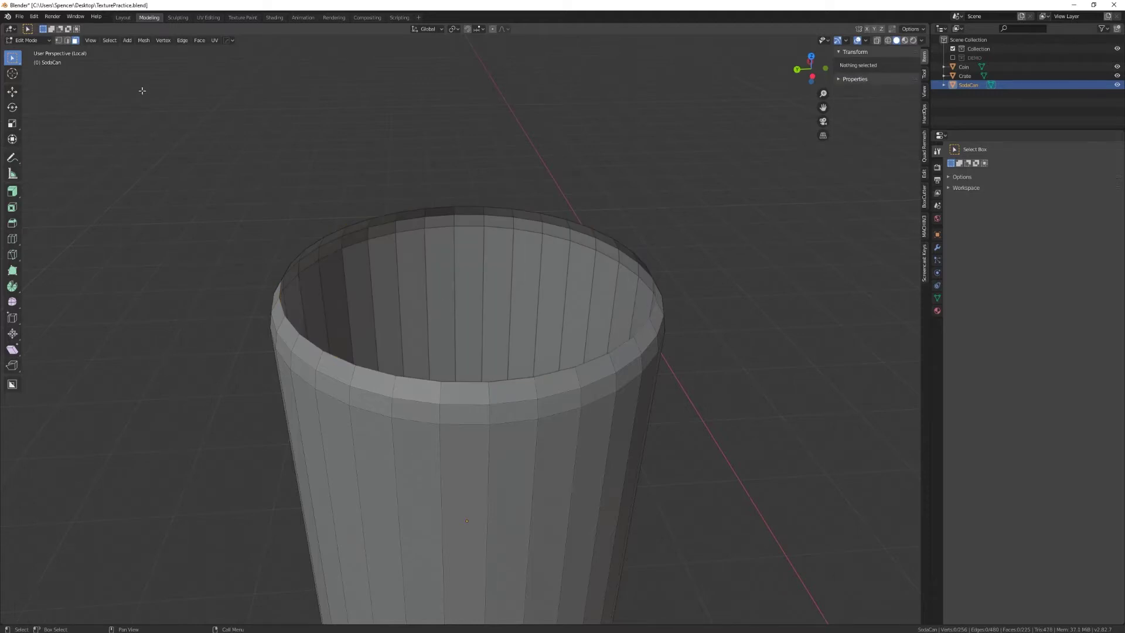
Extrude the edge loop around the can's open top straight up by about 0.077 m using Extrude Region
click(67, 40)
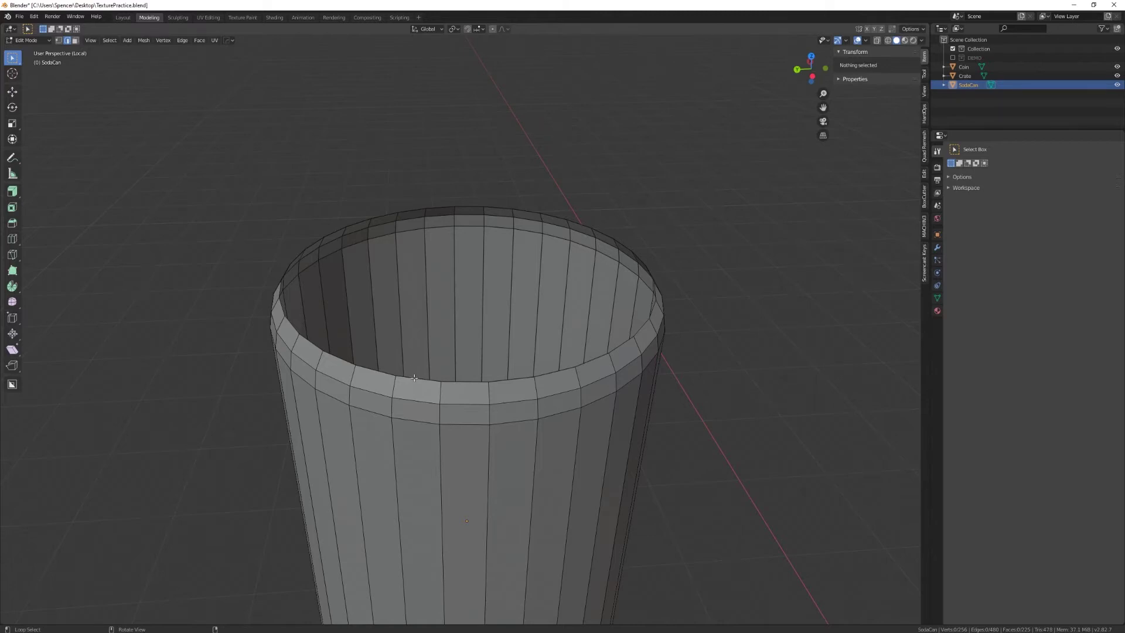
alt+click(414, 378)
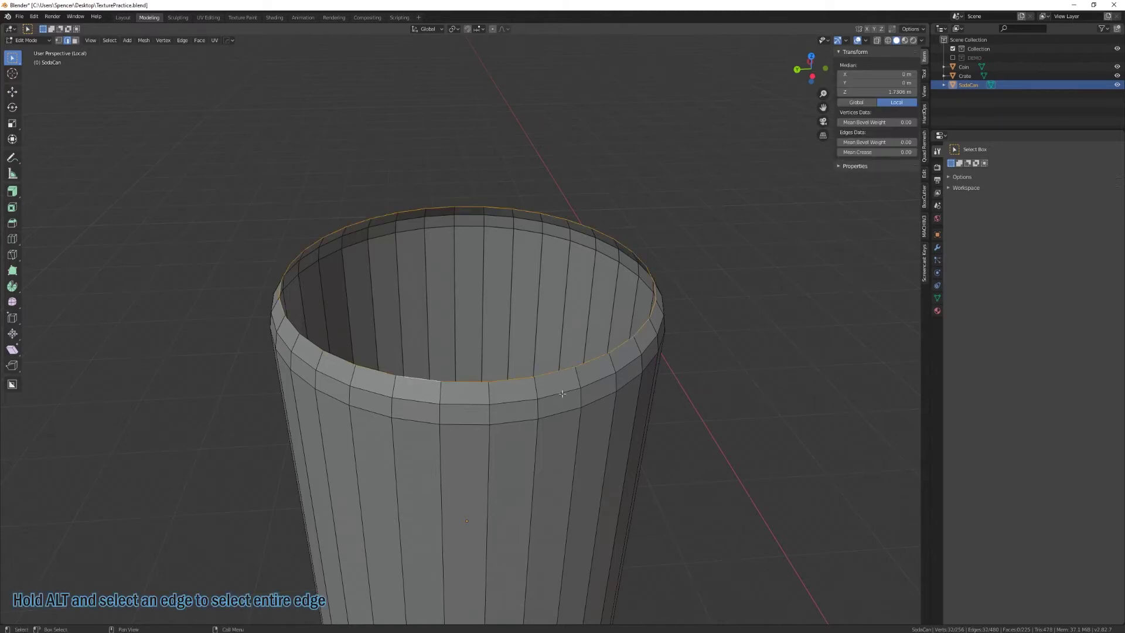
click(812, 77)
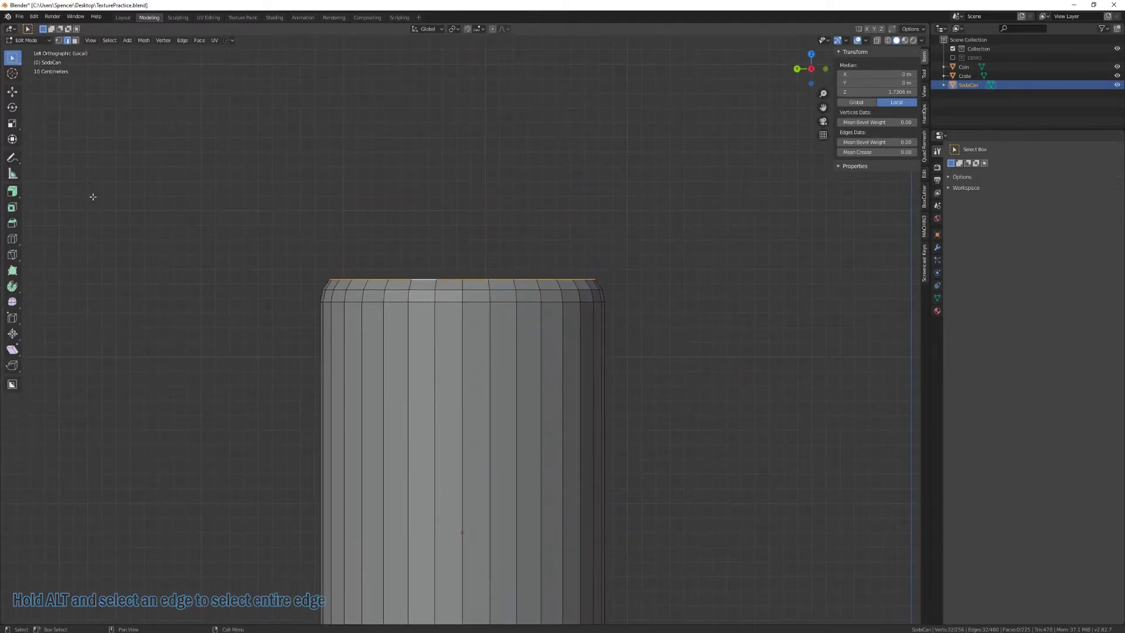
click(13, 197)
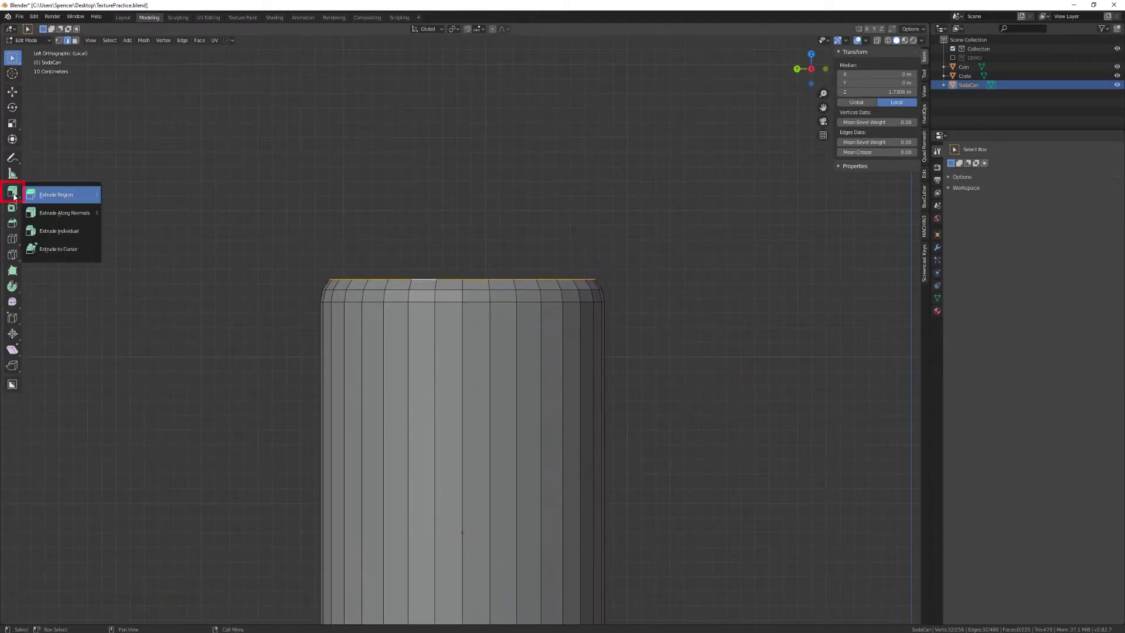
click(54, 200)
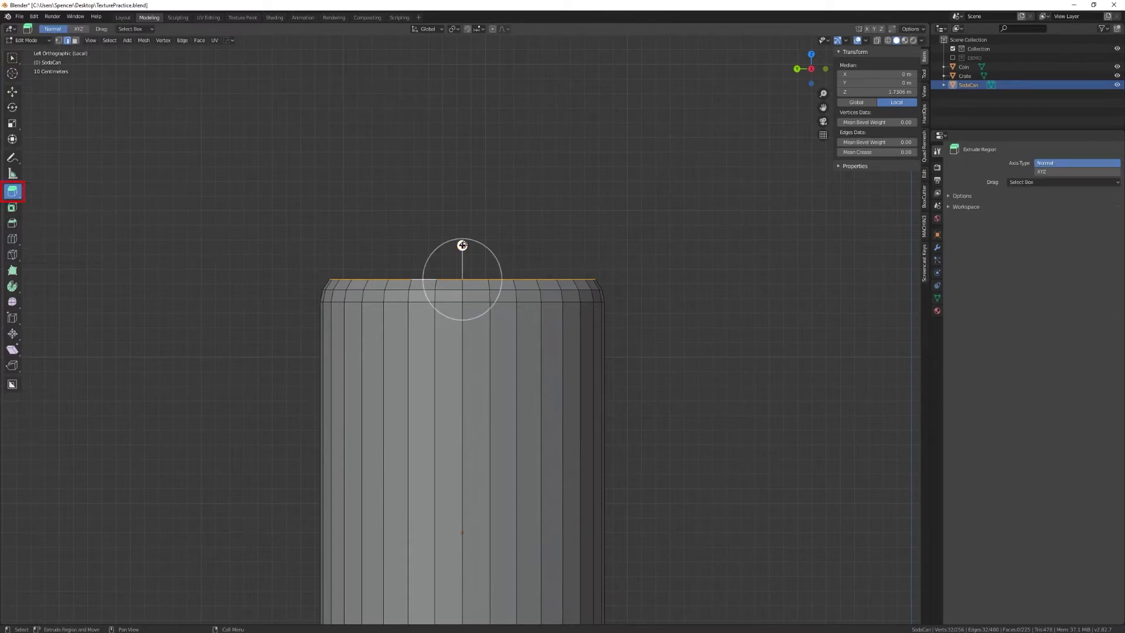
drag(462, 245, 464, 235)
mouse_move(518, 230)
middle_down()
mouse_move(476, 269)
mouse_move(503, 223)
middle_up()
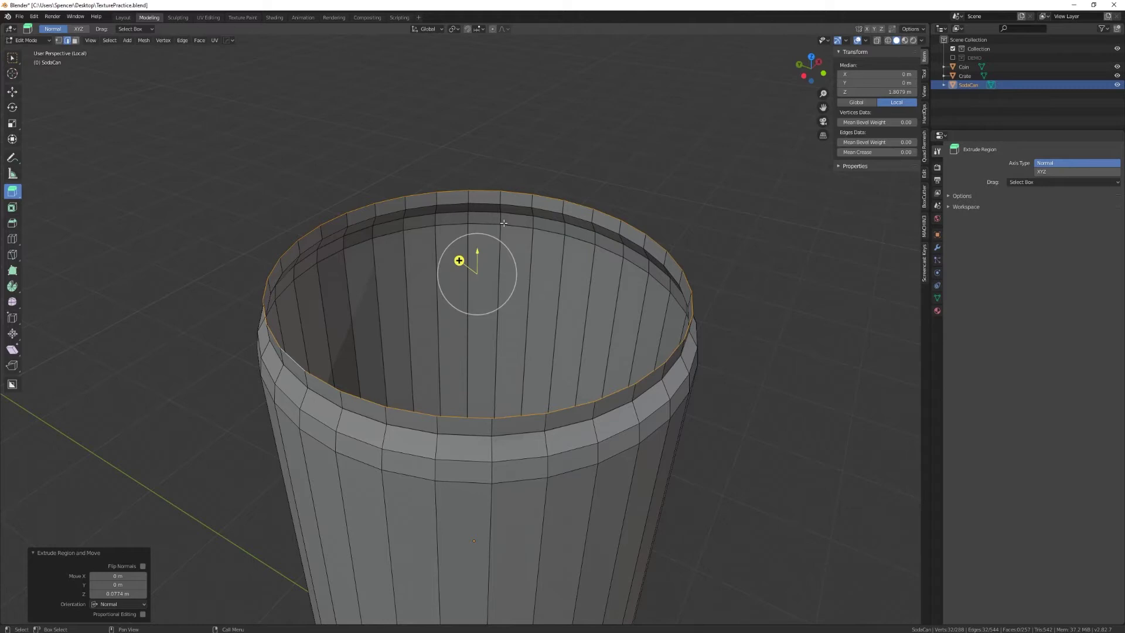
Fill the can's open top with a face and inset it twice toward the center, first by about 0.09 m
key(f)
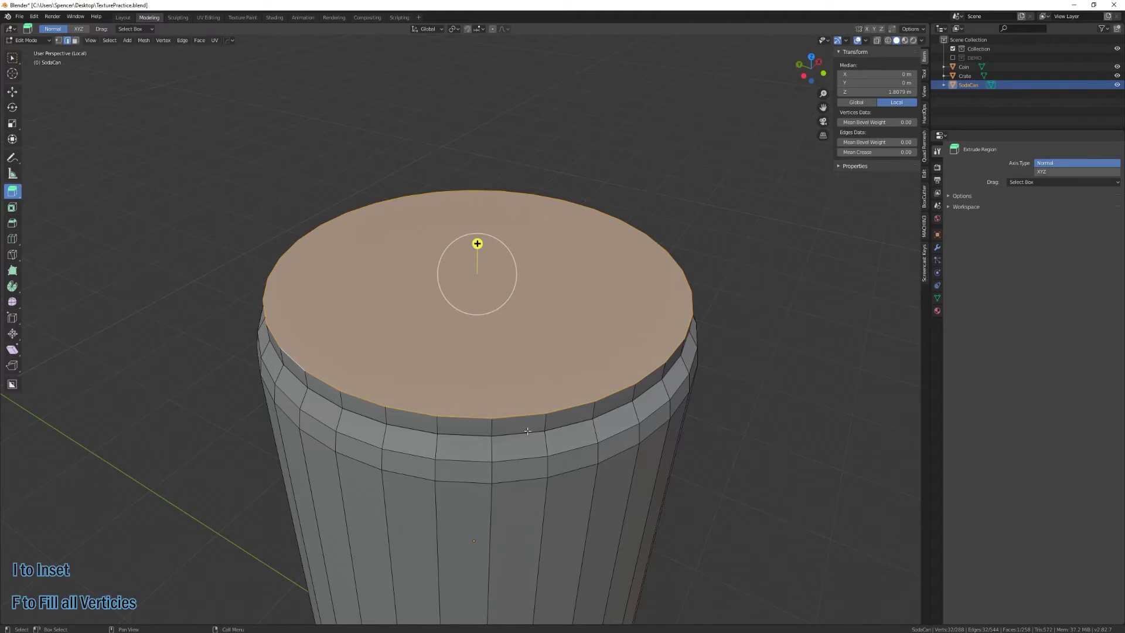
key(i)
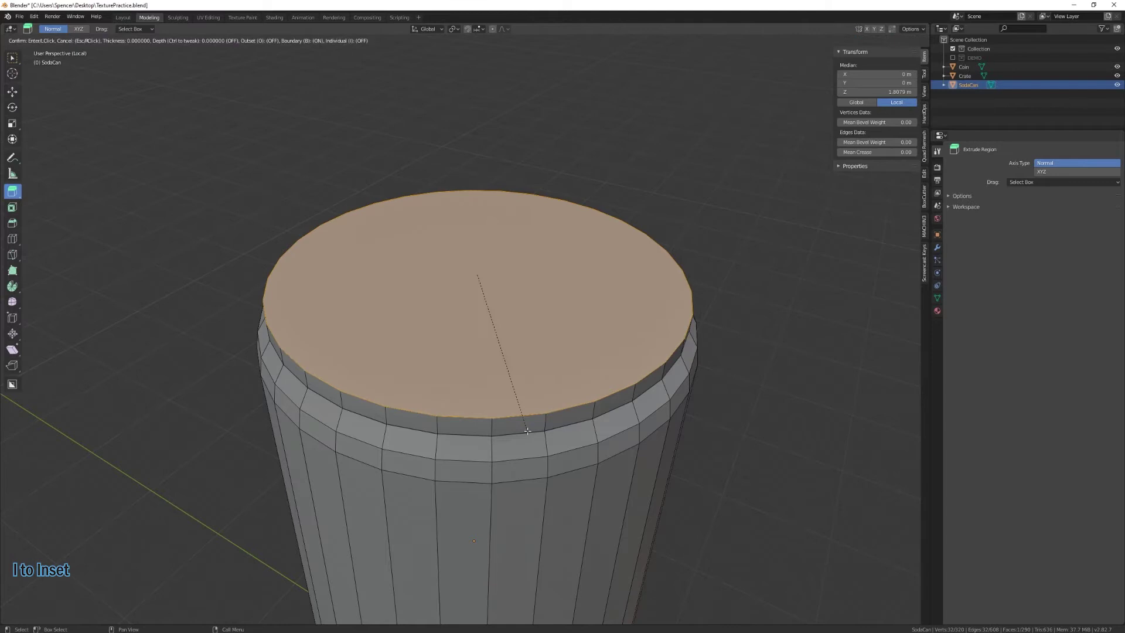
click(522, 410)
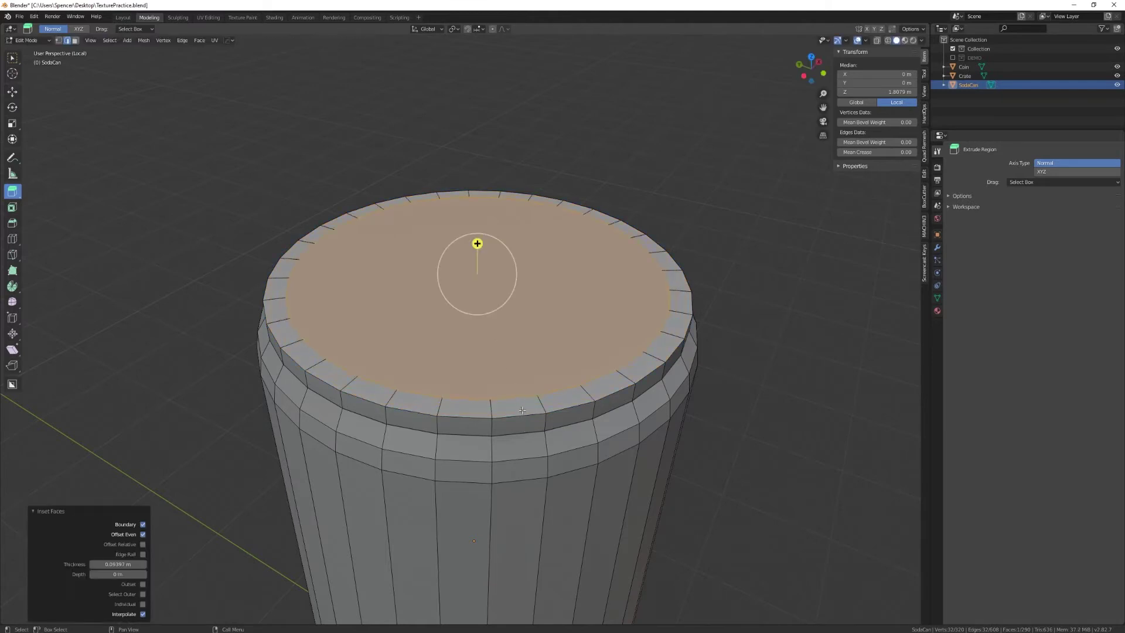
key(i)
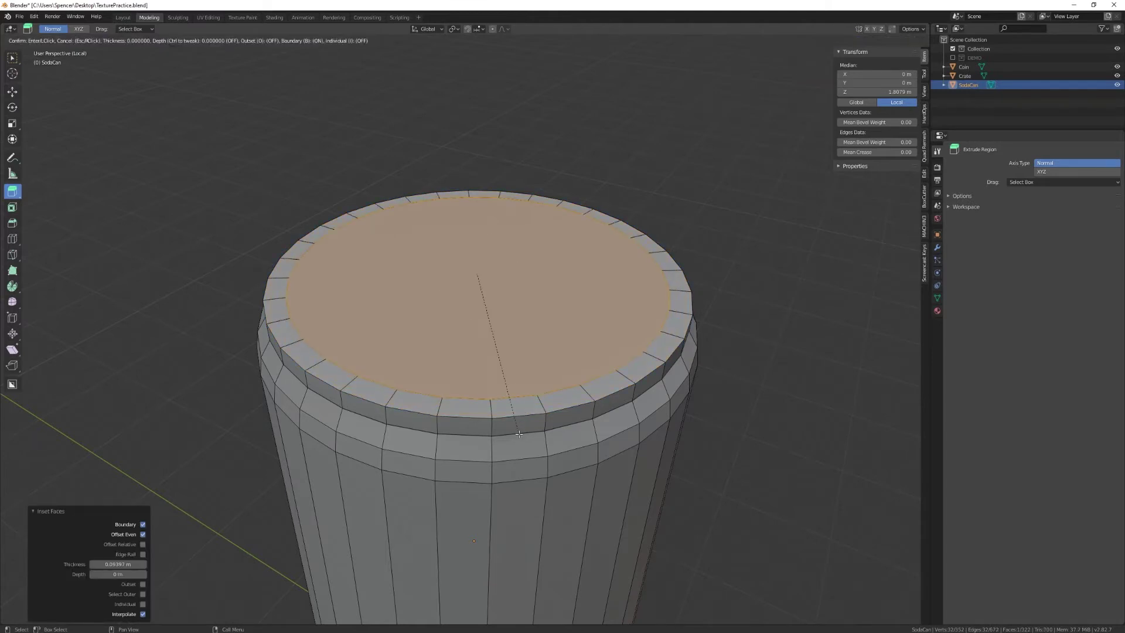
click(518, 419)
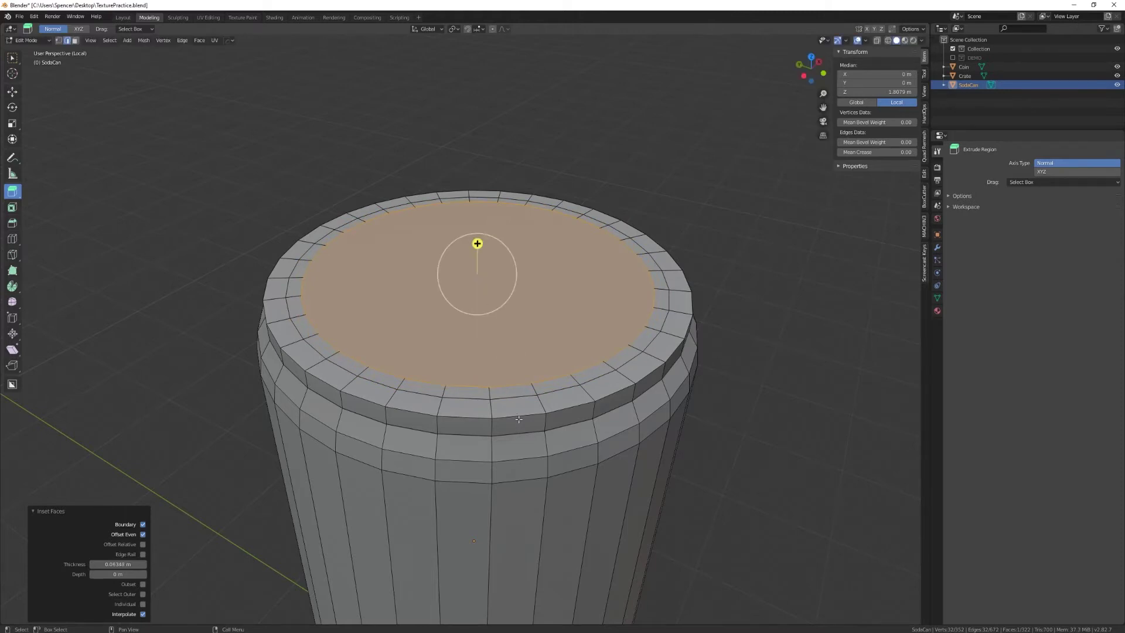
Lower the inner top face along Z to form a recessed lid inside the rim, and return to Object Mode
key(shift+space)
key(g)
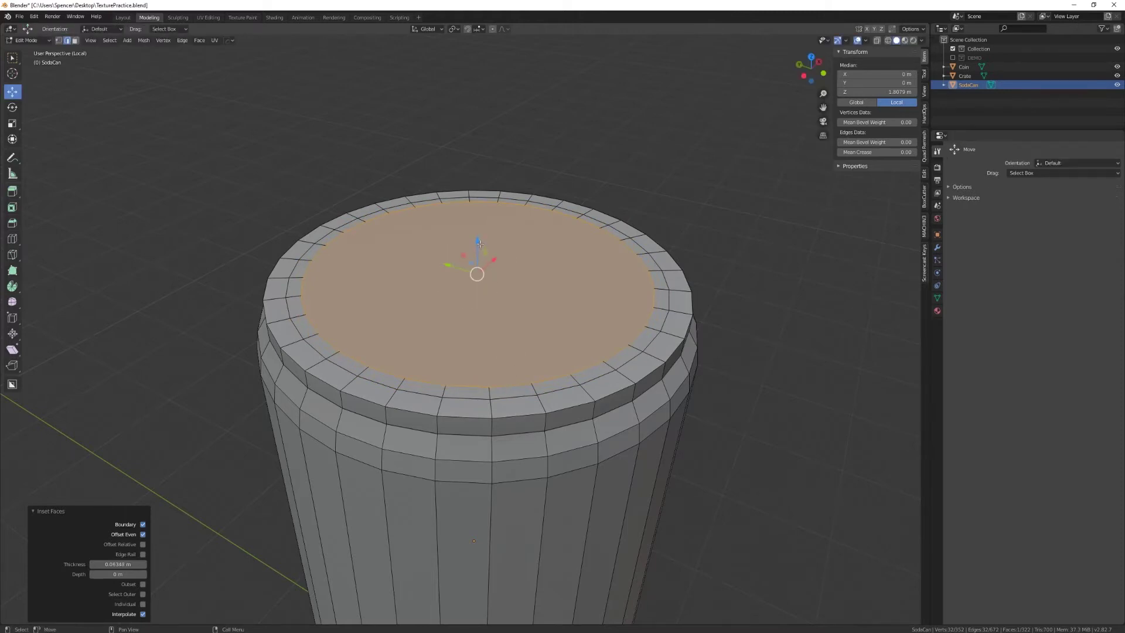
drag(478, 242, 477, 264)
scroll(477, 265, down, 2)
middle_drag(476, 428, 515, 340)
click(690, 363)
key(Tab)
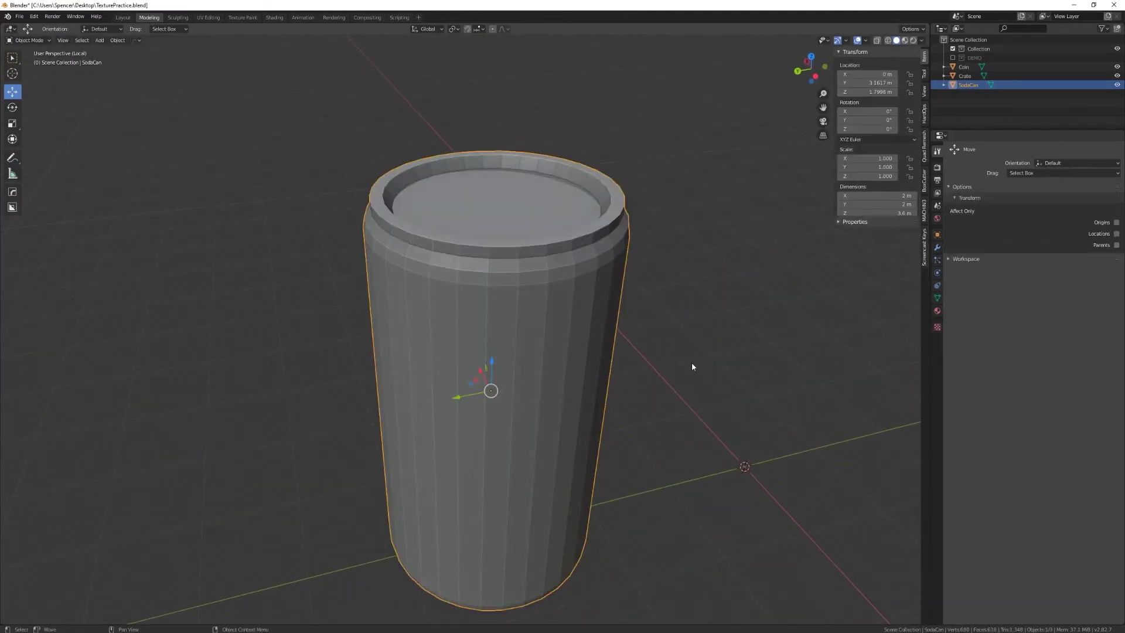
Apply Shade Smooth to the soda can and inspect the shading around its rim
scroll(523, 448, down, 1)
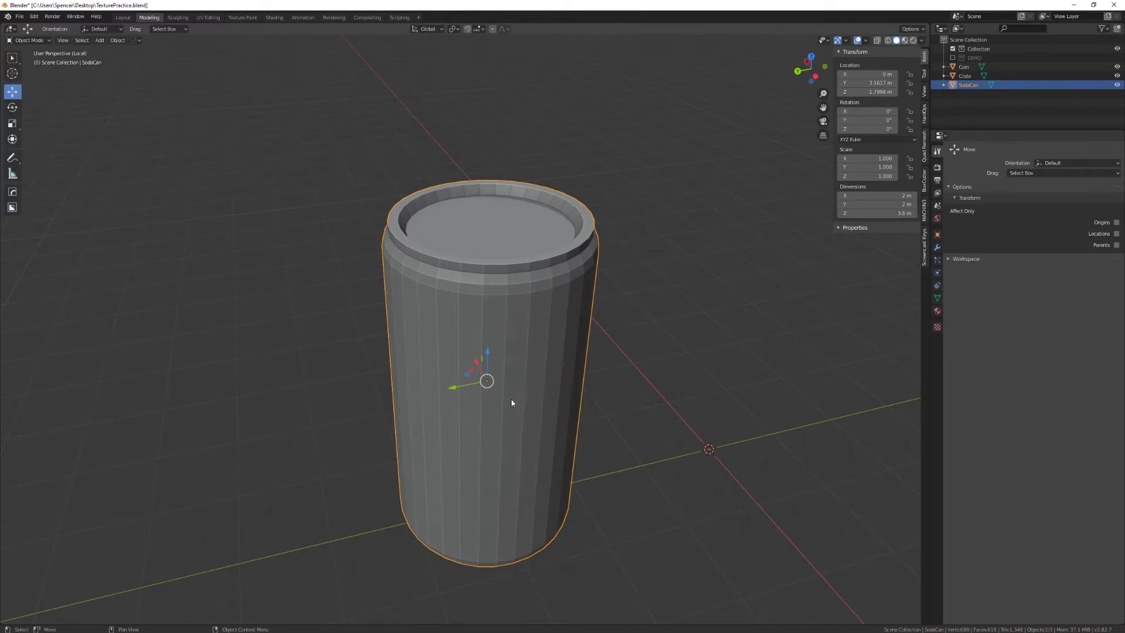
right_click(513, 381)
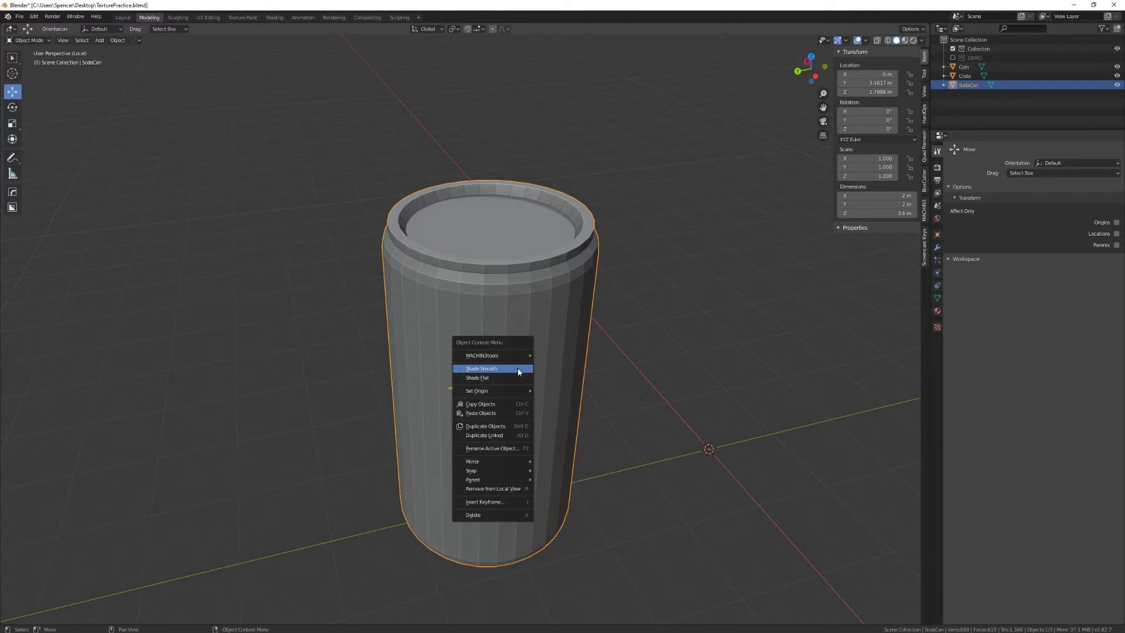
click(518, 369)
mouse_move(518, 368)
middle_down()
mouse_move(531, 403)
mouse_move(507, 417)
mouse_move(575, 416)
mouse_move(534, 405)
middle_up()
scroll(532, 399, up, 4)
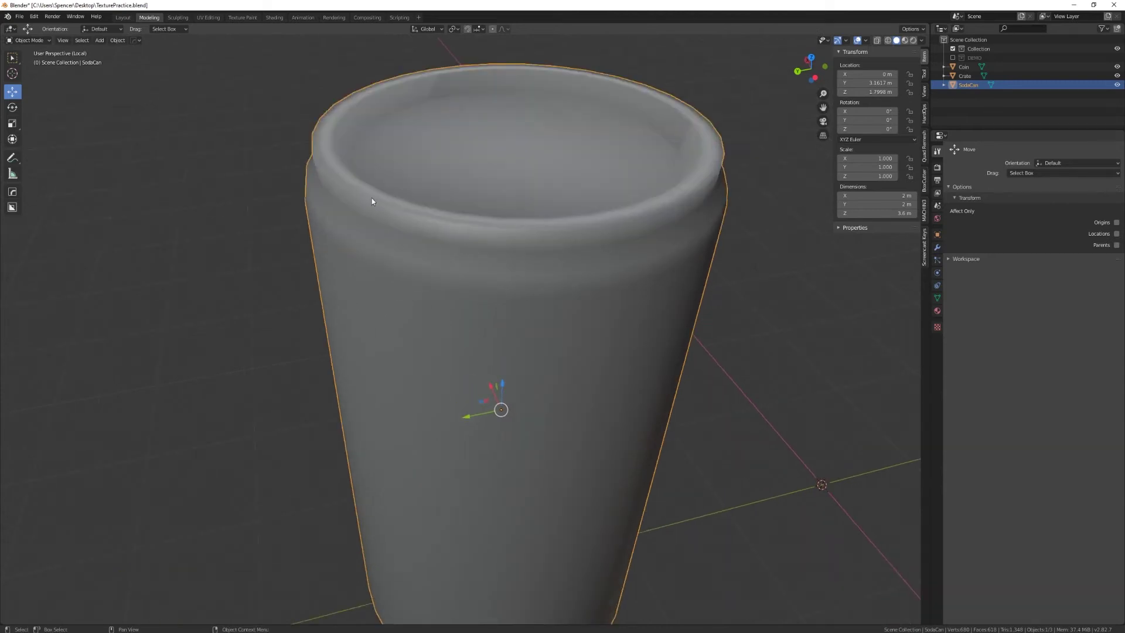
scroll(426, 286, down, 3)
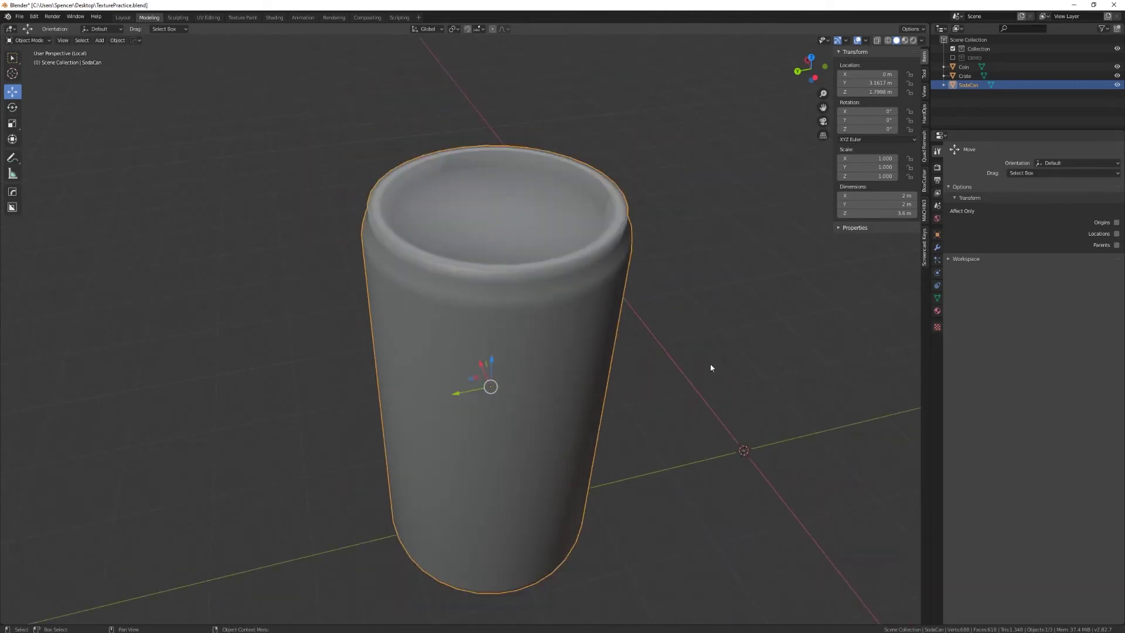
Enable Auto Smooth in the soda can's normals settings
click(937, 301)
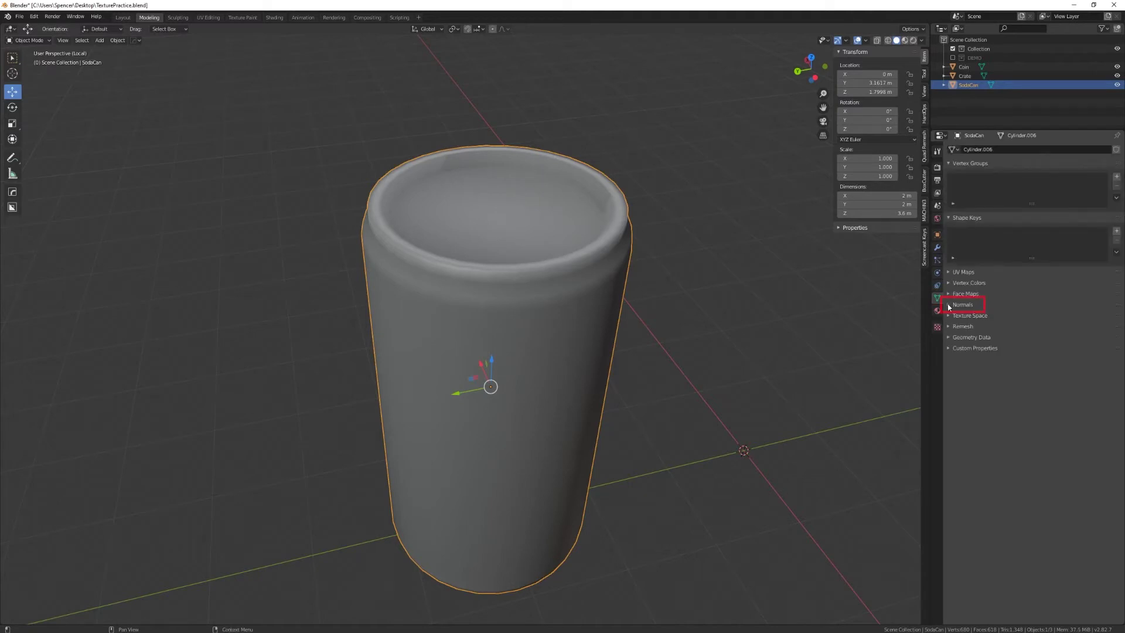
click(950, 305)
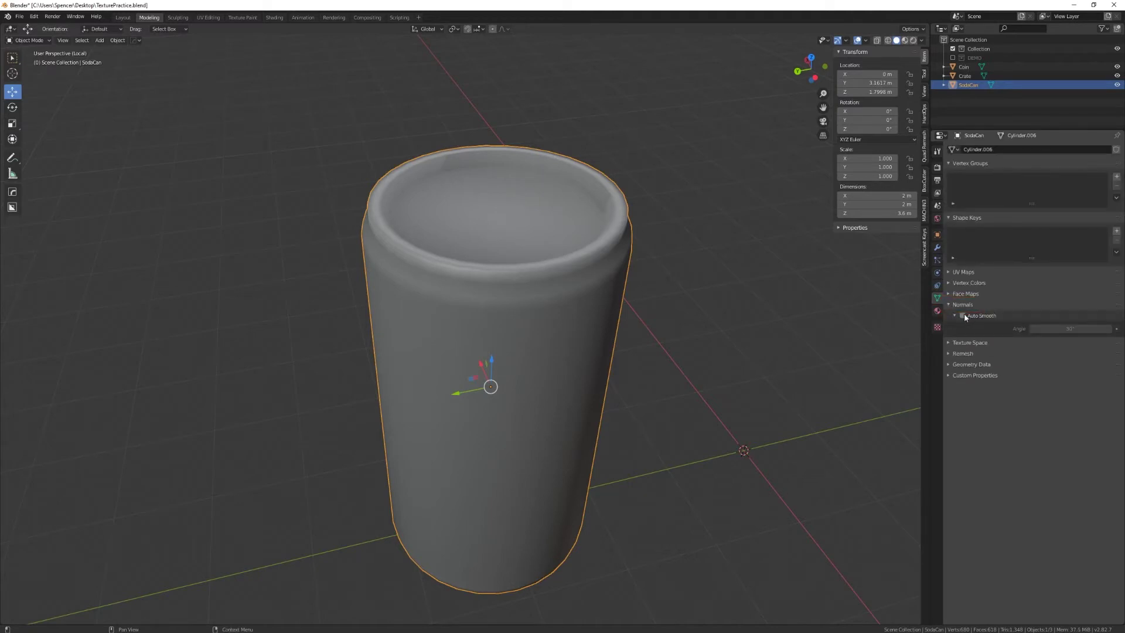
click(963, 316)
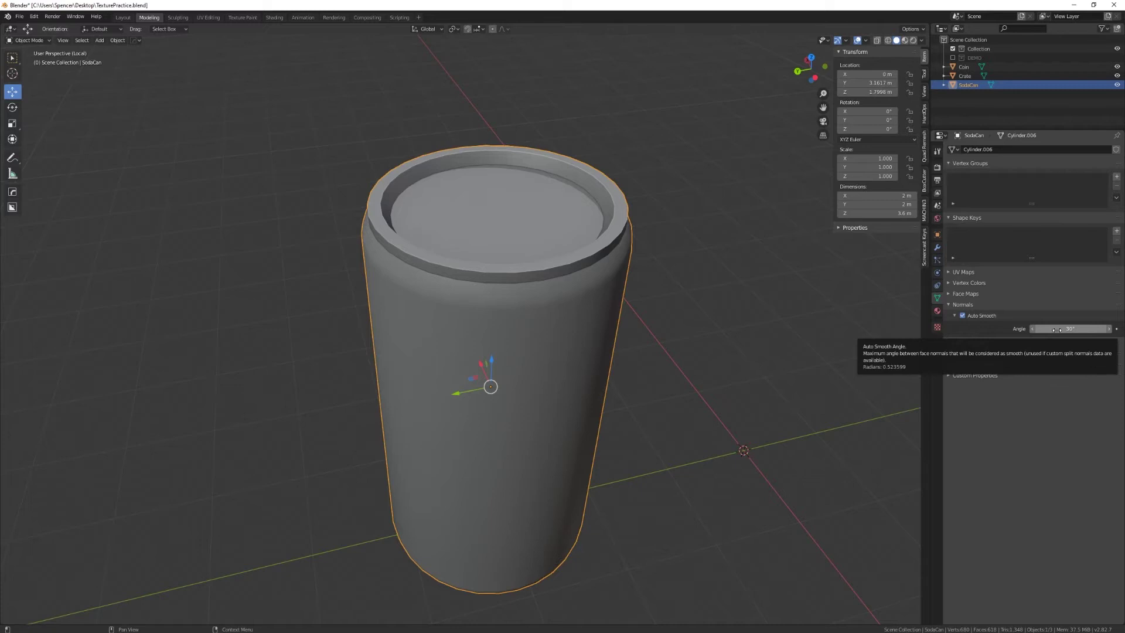
Try a lower and a higher Auto Smooth angle on the soda can, and set the angle back to 30°
drag(1059, 330, 1043, 329)
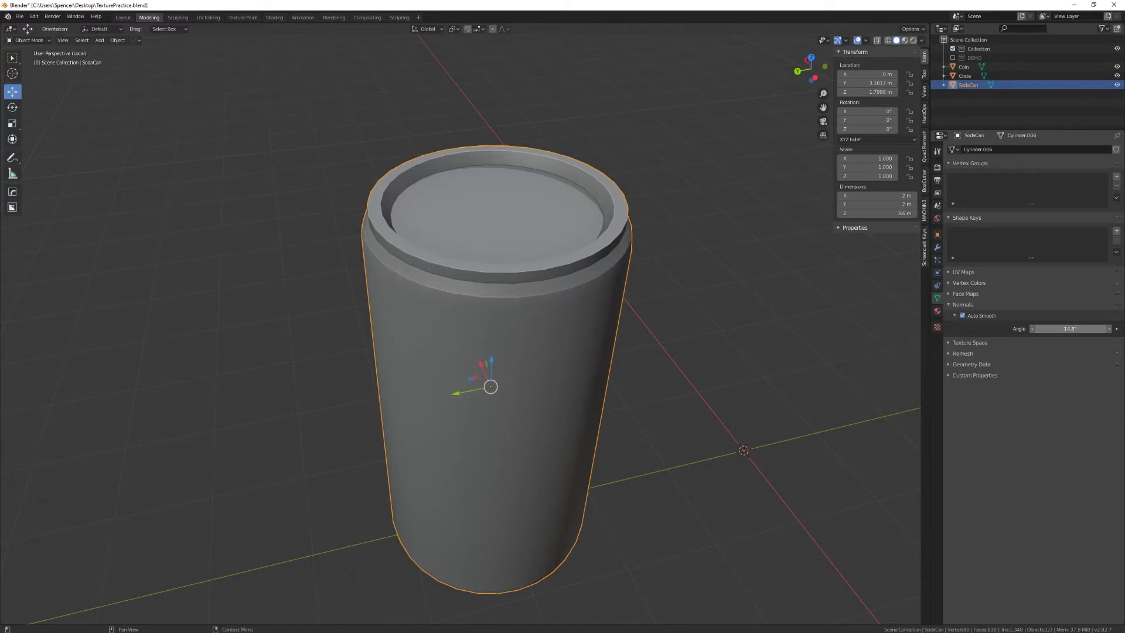
drag(1043, 329, 1067, 329)
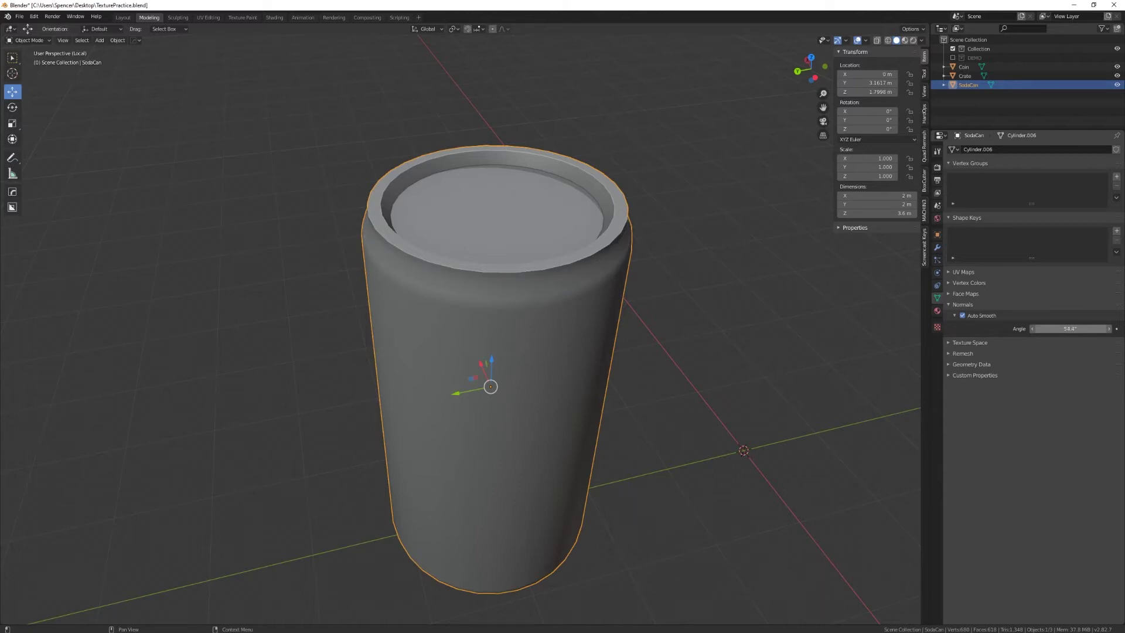
click(1068, 330)
text(52d)
key(Return)
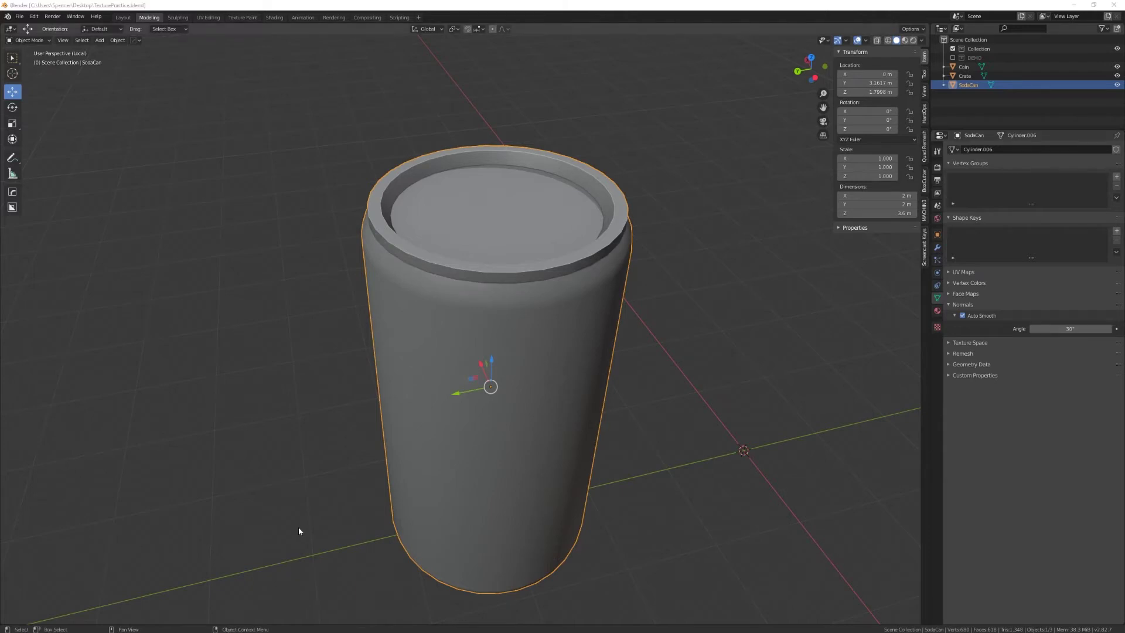
Exit Local View to bring back the coin and crate, and save the file
click(344, 517)
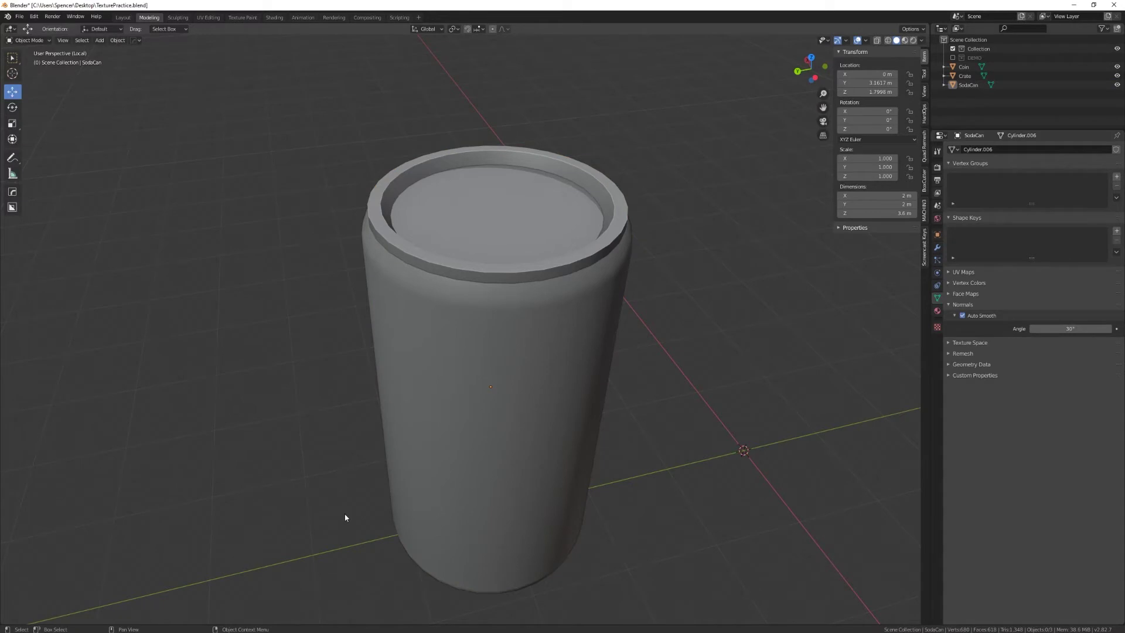
key(KP_Divide)
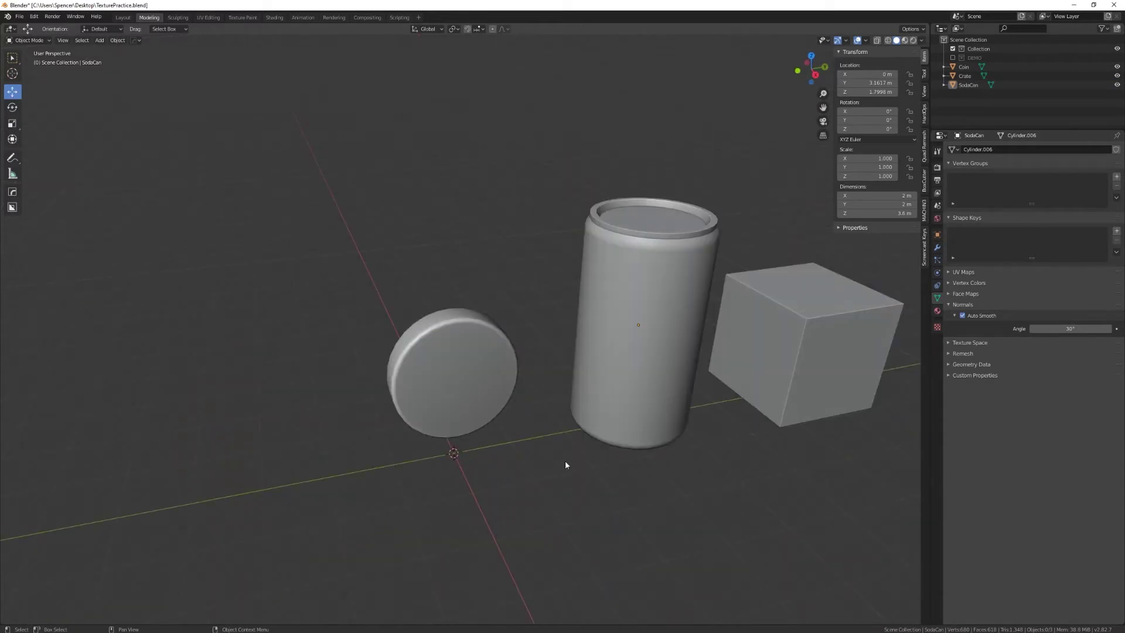
middle_drag(649, 450, 529, 353)
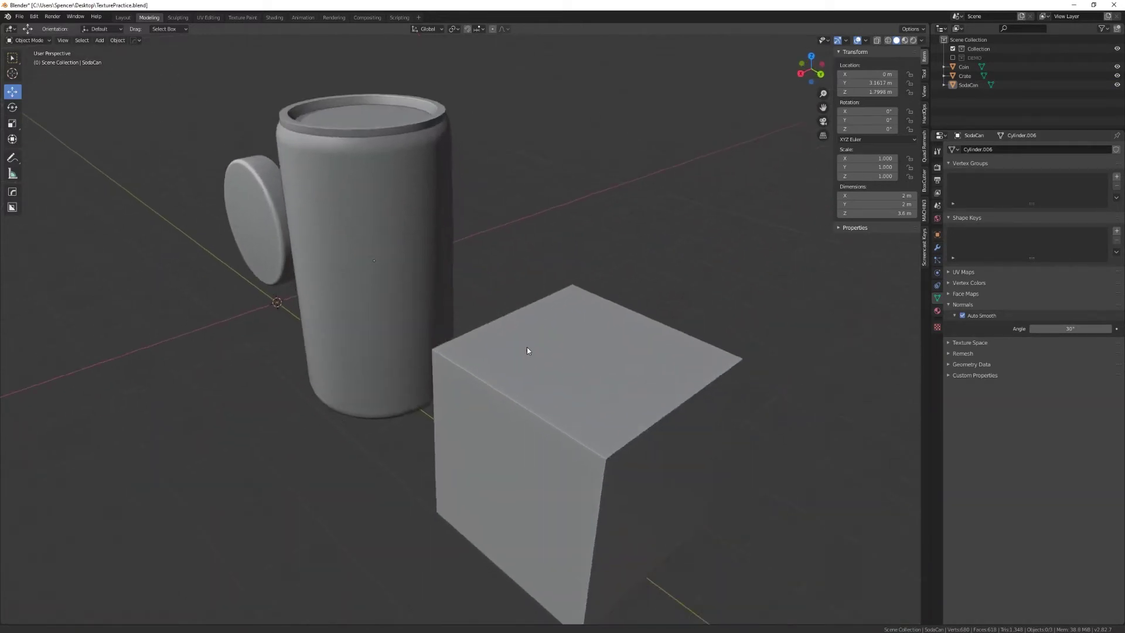
scroll(531, 357, down, 3)
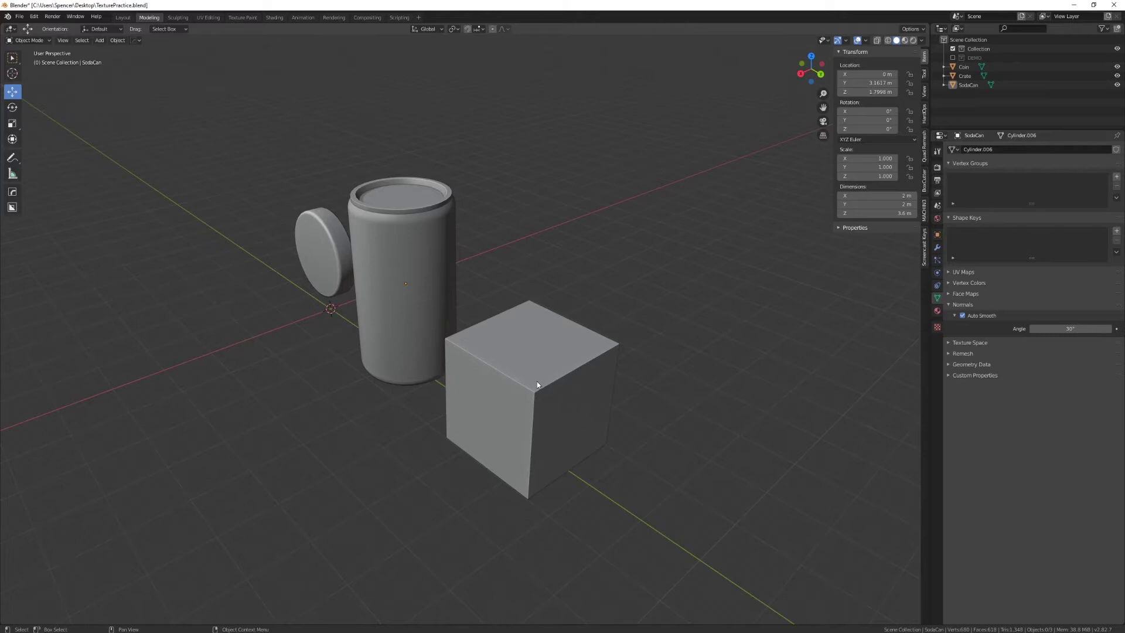
key(ctrl+s)
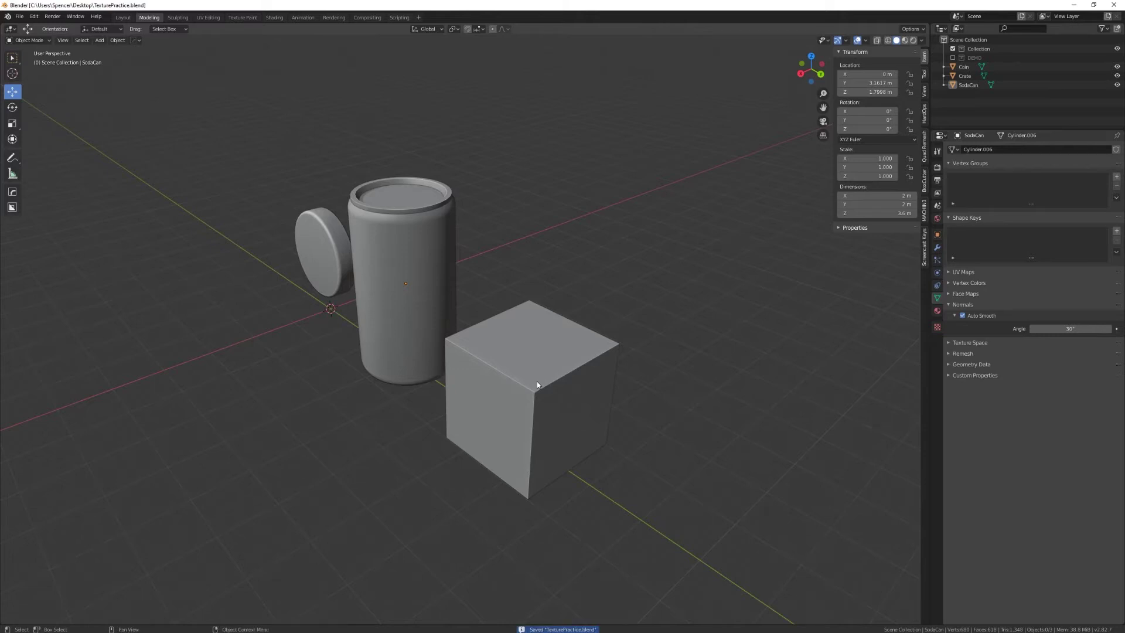
Isolate the crate in Local View and frame it at an angle showing its front and top
click(538, 423)
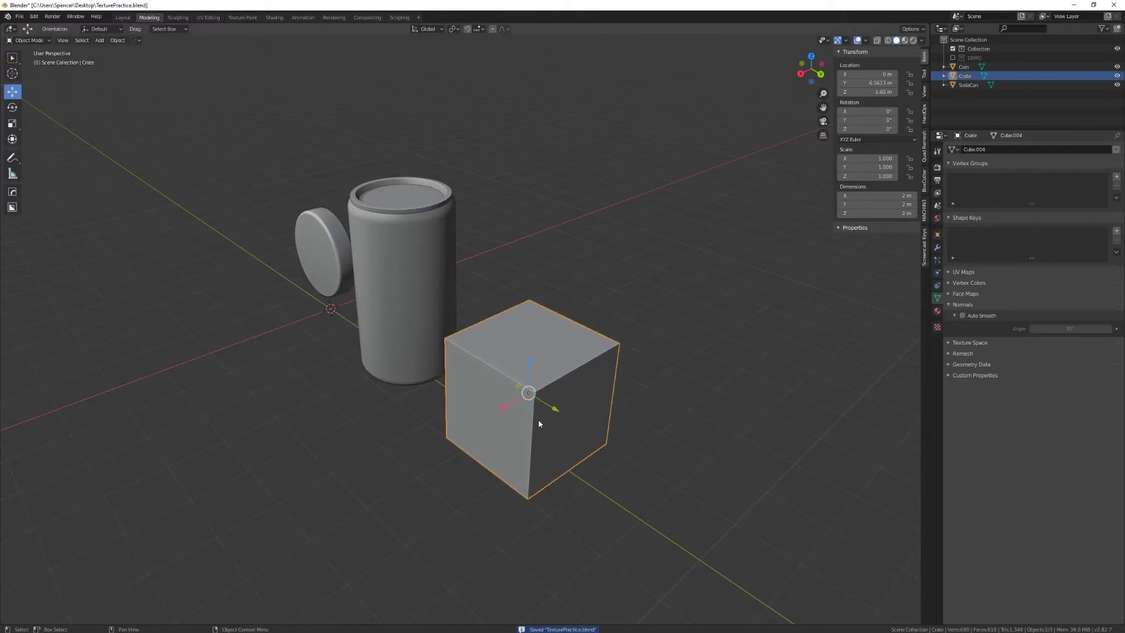
key(KP_Divide)
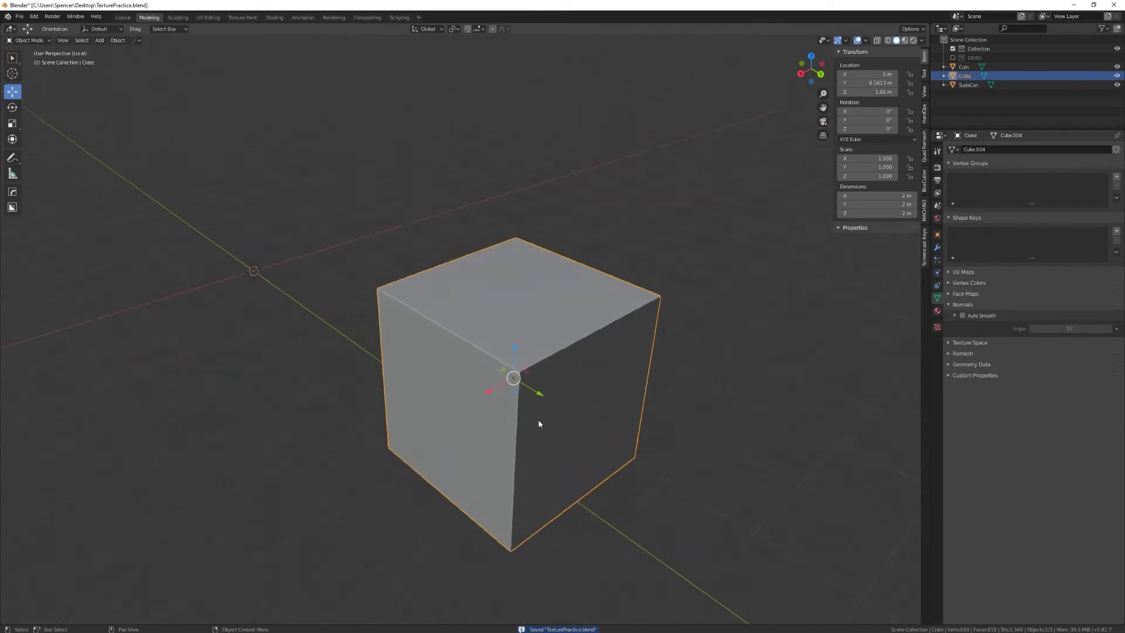
scroll(539, 423, down, 4)
middle_drag(440, 431, 484, 428)
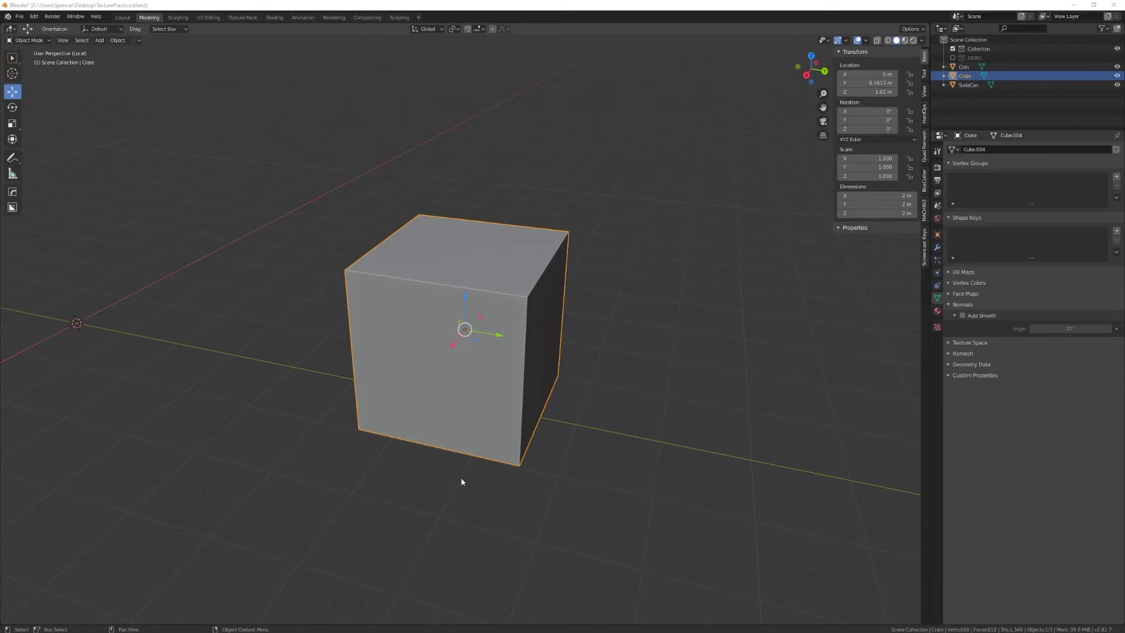
Inset all of the crate's faces individually by about 0.255 m in Edit Mode to form a frame on each side
click(458, 417)
key(Tab)
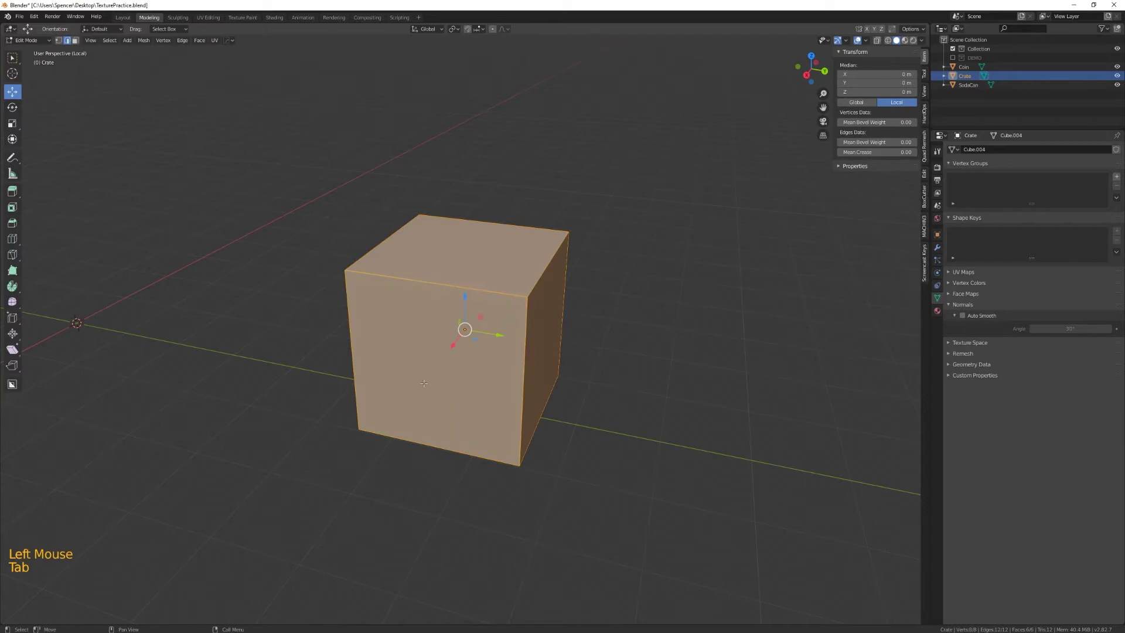
click(73, 41)
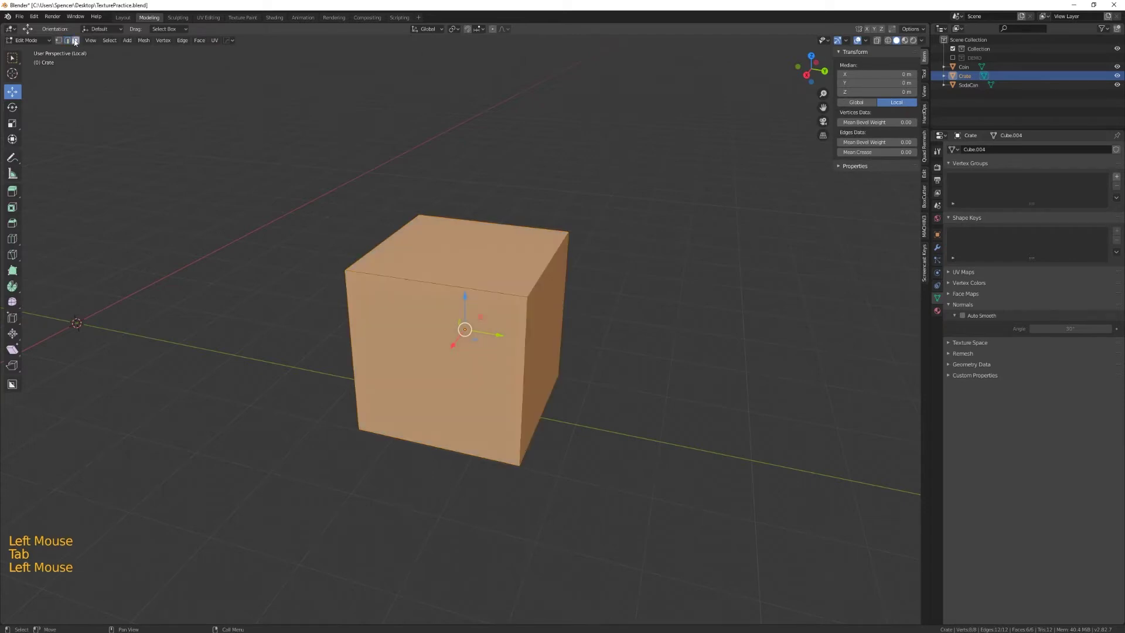
click(666, 411)
key(a)
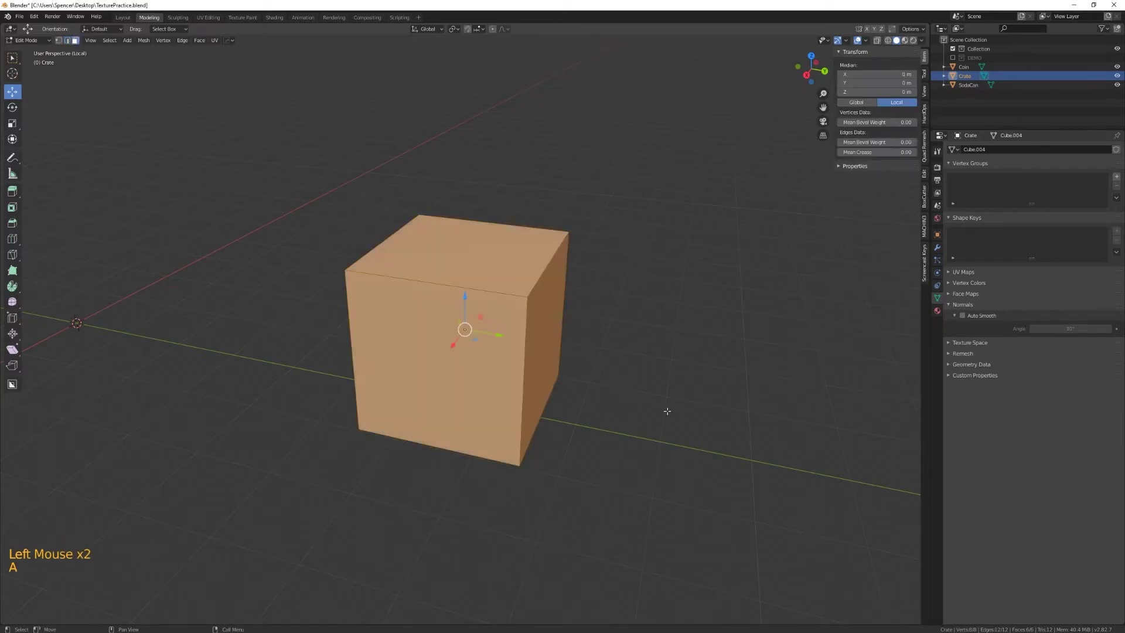
alt+middle_drag(647, 445, 626, 437)
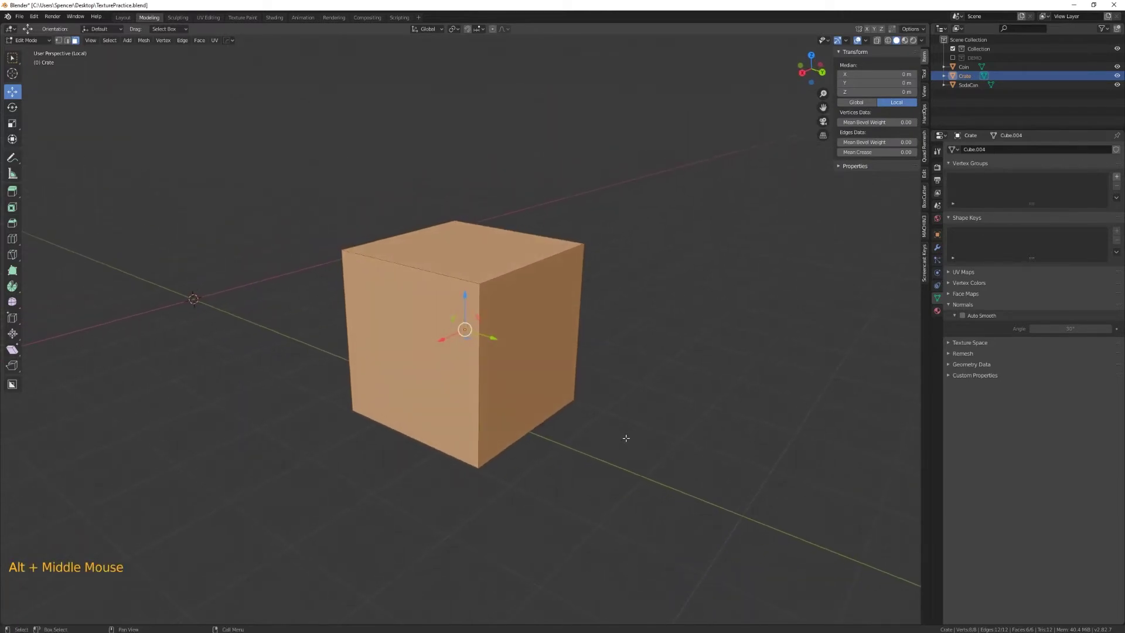
key(i)
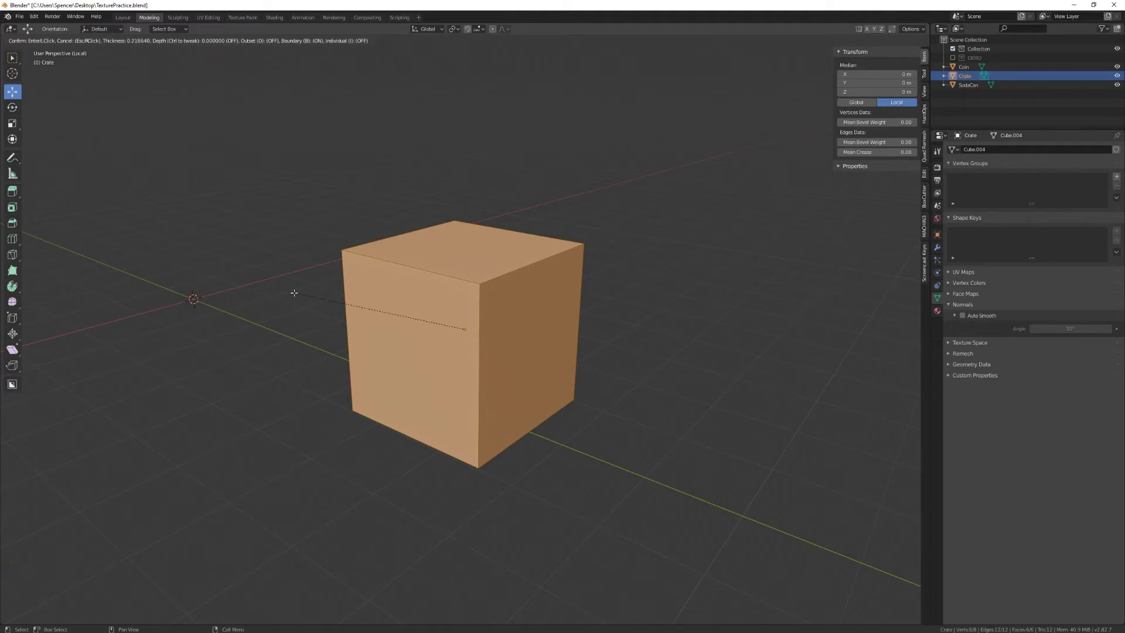
key(i)
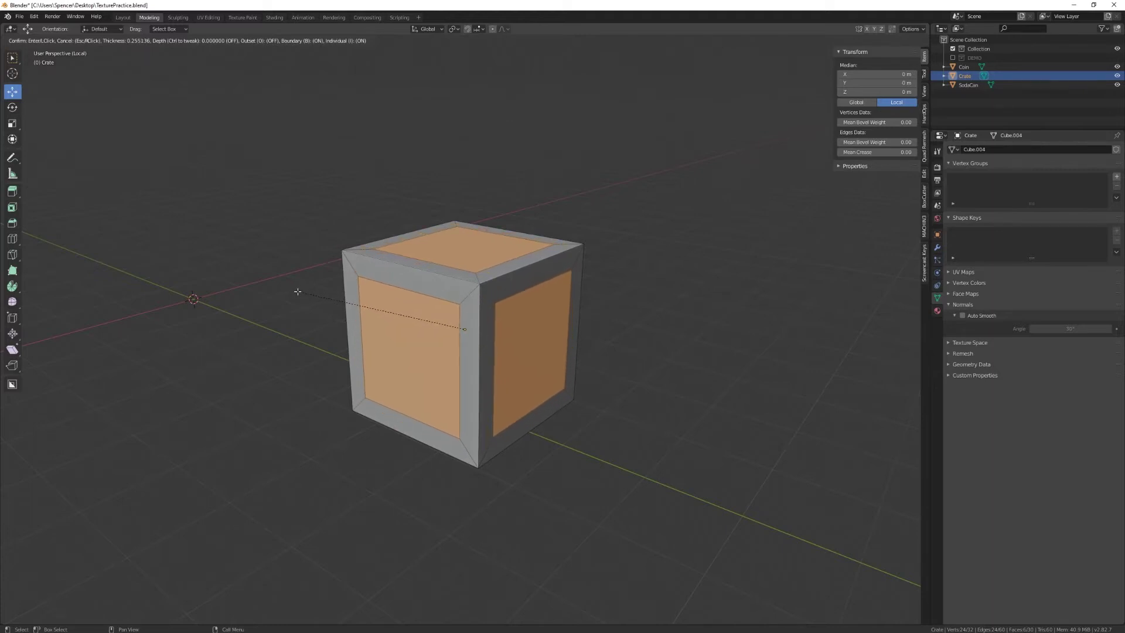
click(298, 292)
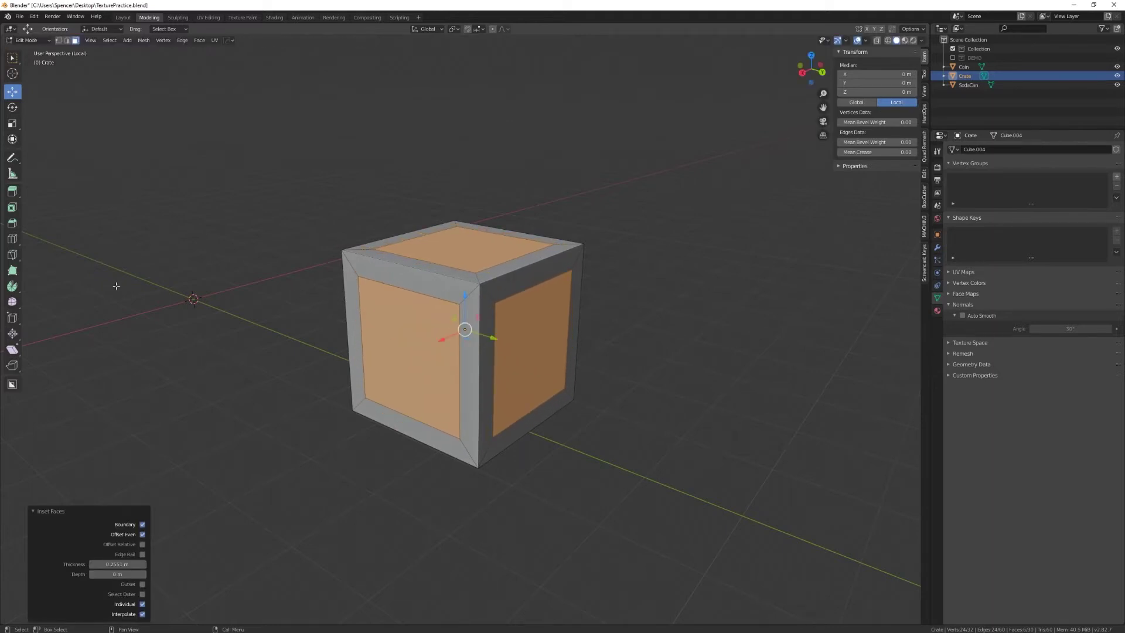
click(13, 192)
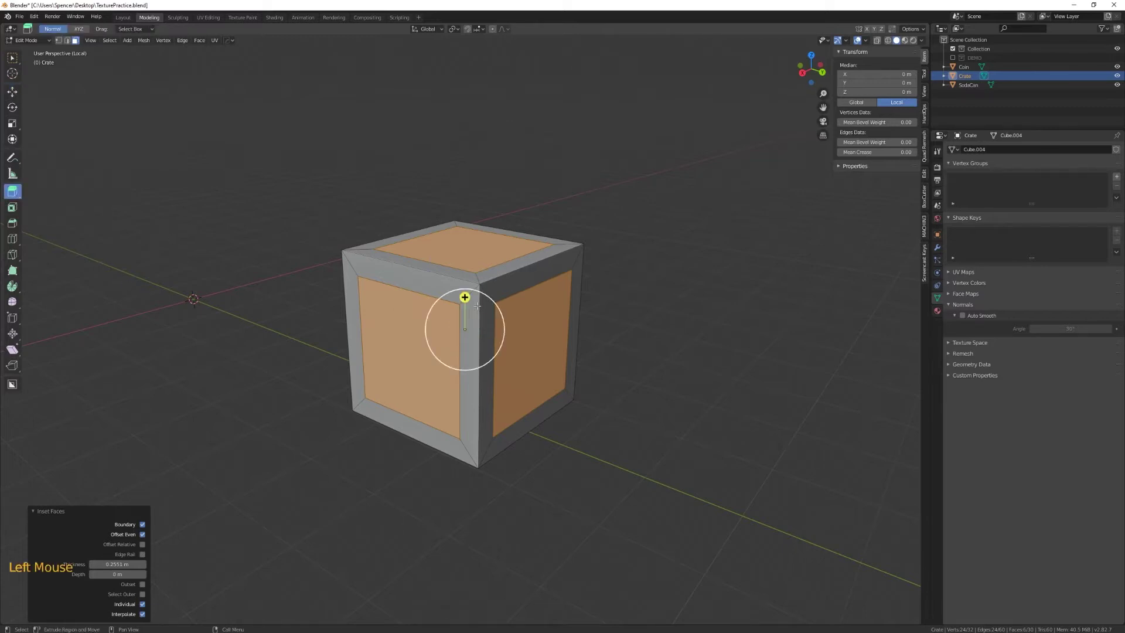
drag(464, 296, 440, 220)
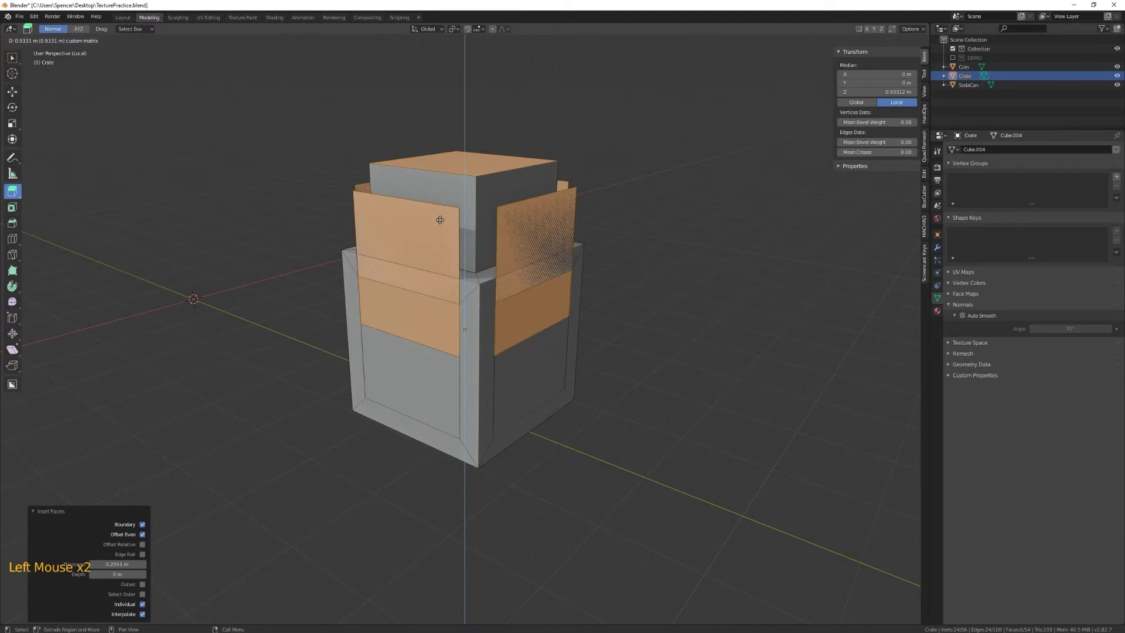
right_click(440, 220)
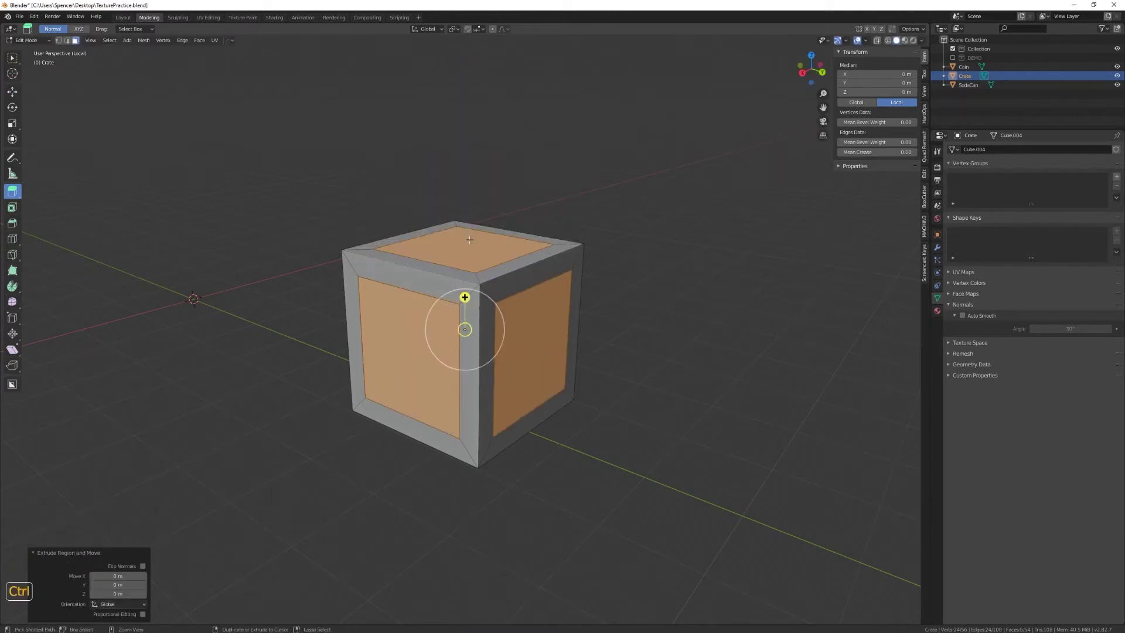
key(ctrl+z)
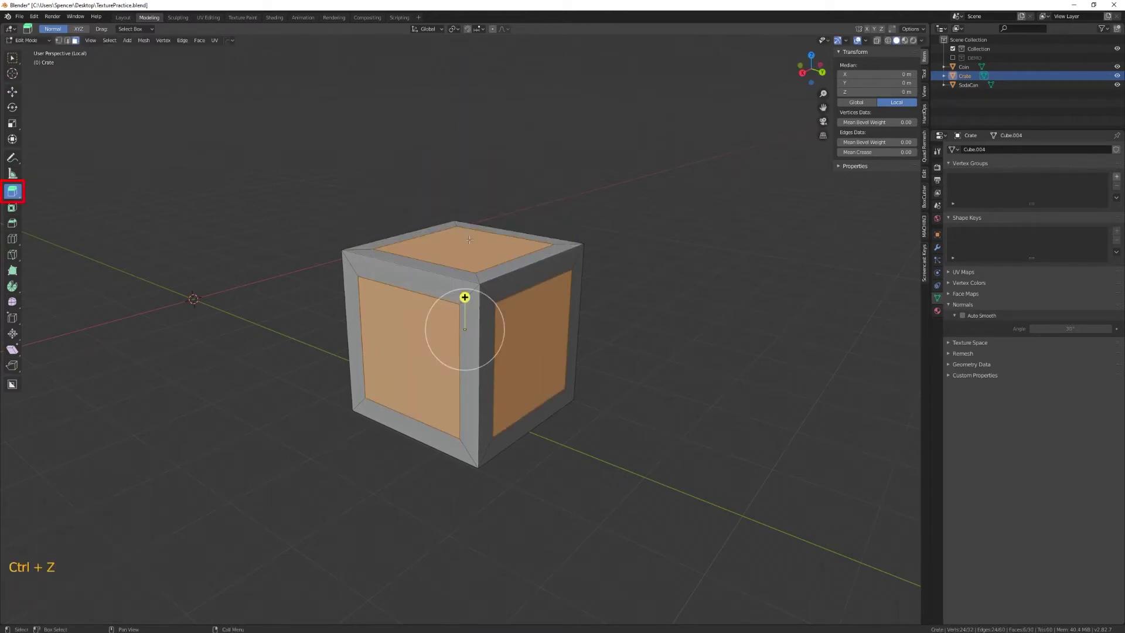
Extrude the crate's inset faces inward with Extrude Along Normals to recess the panels behind the frame
click(15, 193)
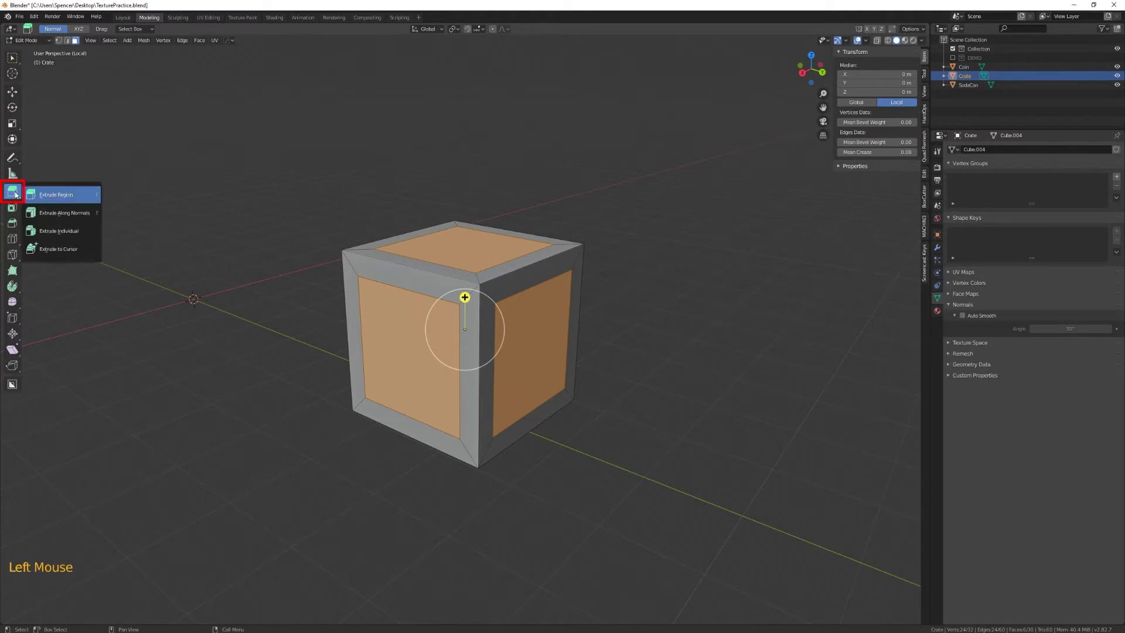
click(57, 211)
drag(464, 282, 467, 305)
alt+middle_drag(467, 305, 460, 415)
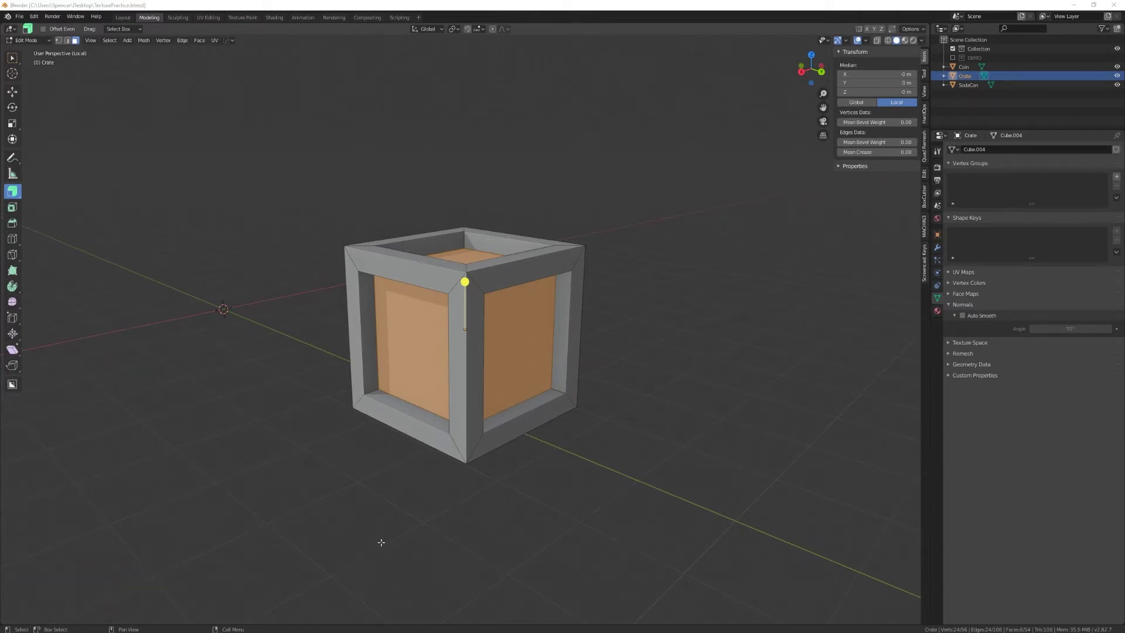
Duplicate the crate's four recessed side panel faces in place, leaving out the top and bottom panels
click(12, 59)
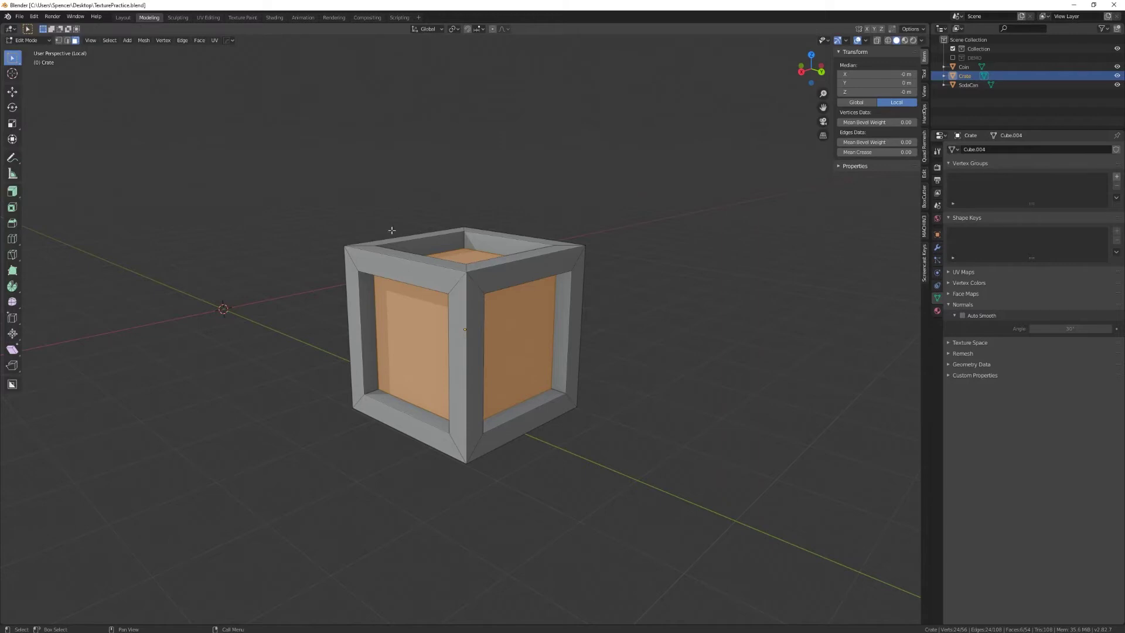
click(527, 331)
shift+click(412, 359)
middle_drag(359, 359, 340, 409)
shift+click(404, 360)
shift+click(457, 368)
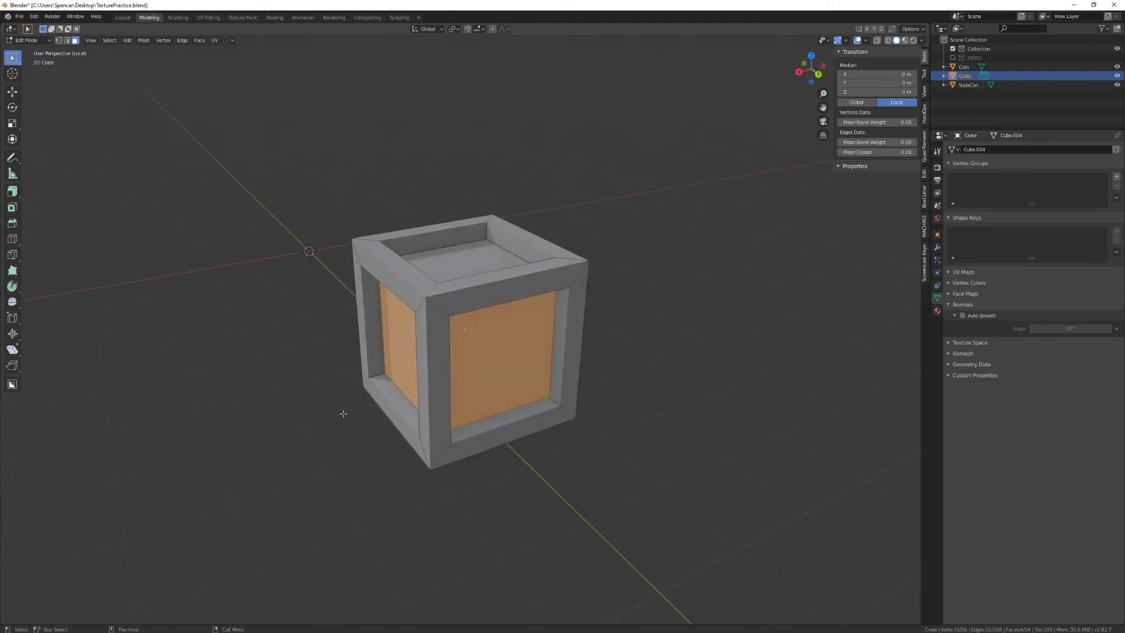
key(shift+d)
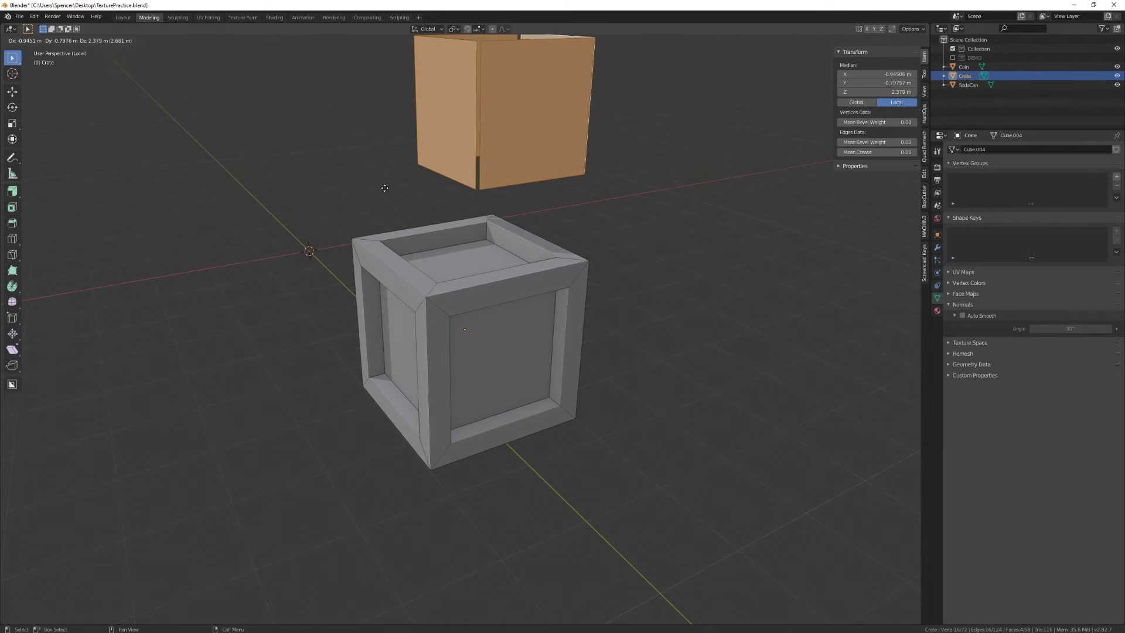
key(Escape)
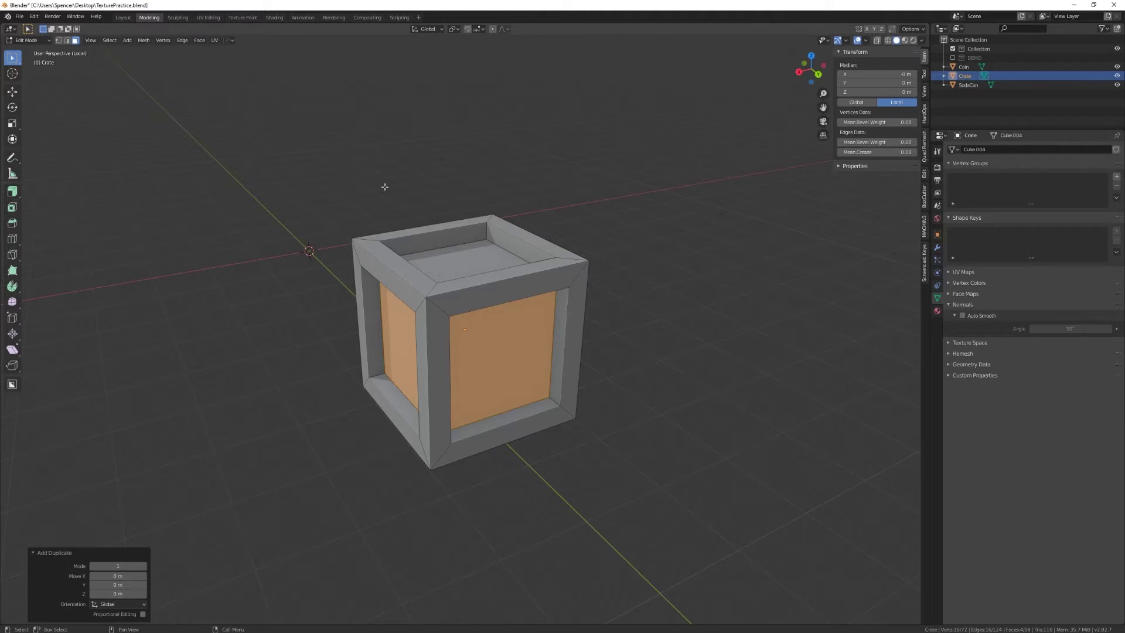
Separate the duplicated side panel faces into their own object by selection, and select that object in Object Mode
right_click(384, 187)
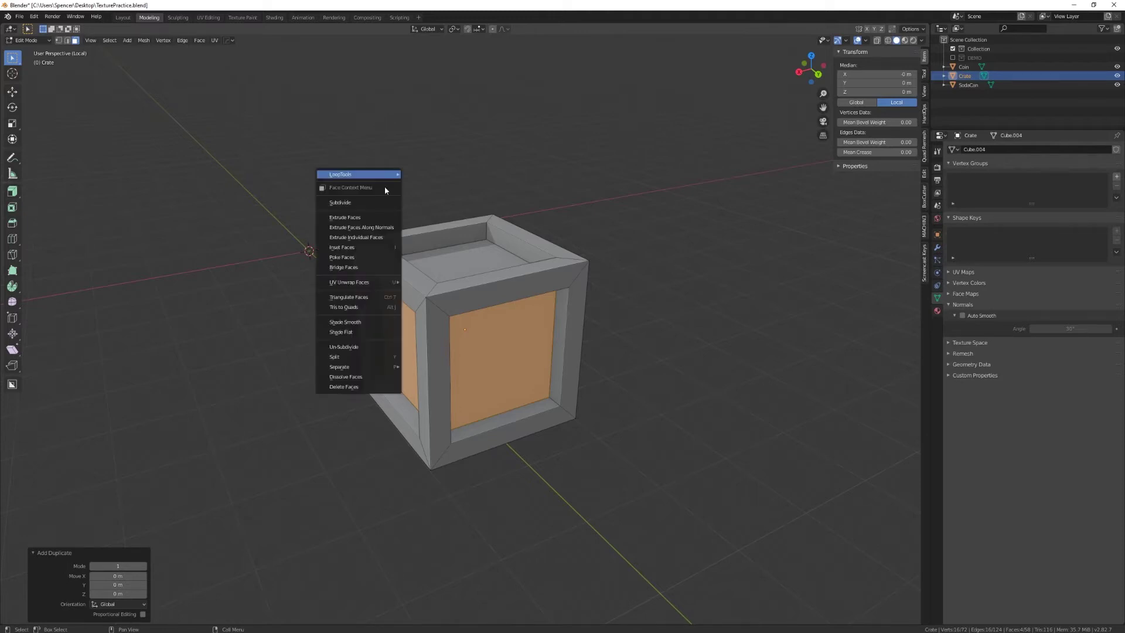
mouse_move(384, 373)
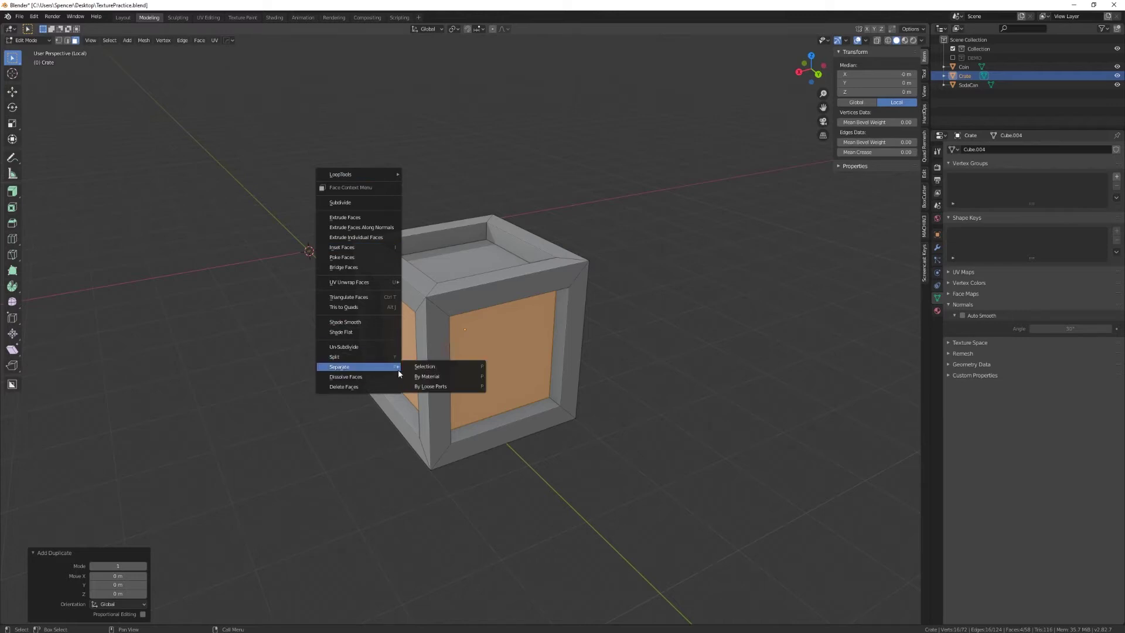
click(423, 368)
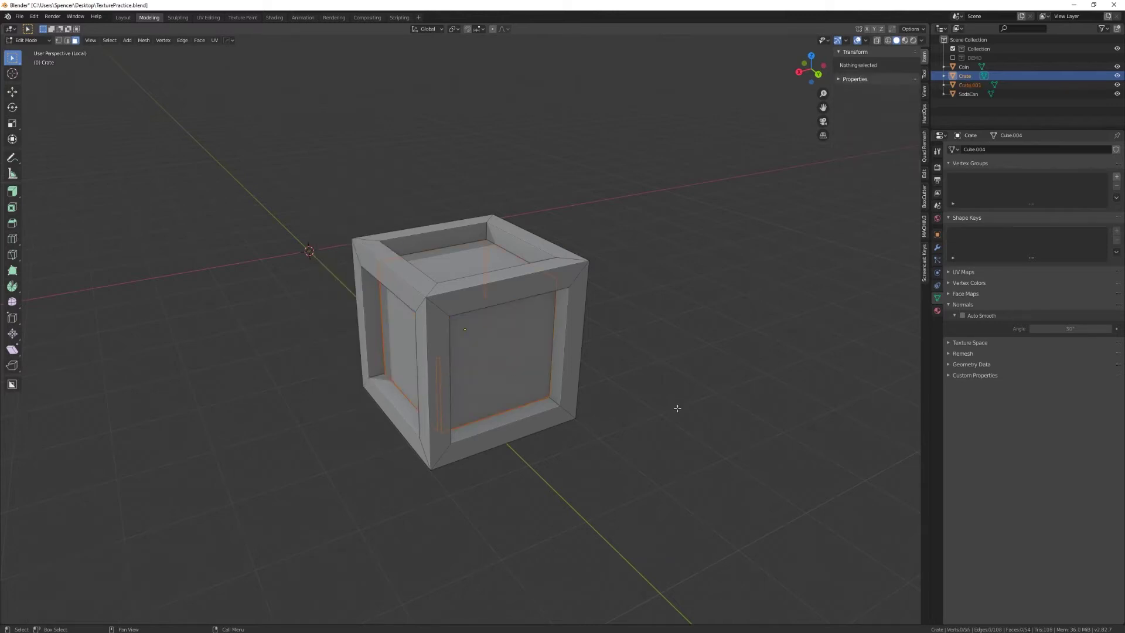
key(Tab)
click(651, 444)
click(470, 359)
click(503, 326)
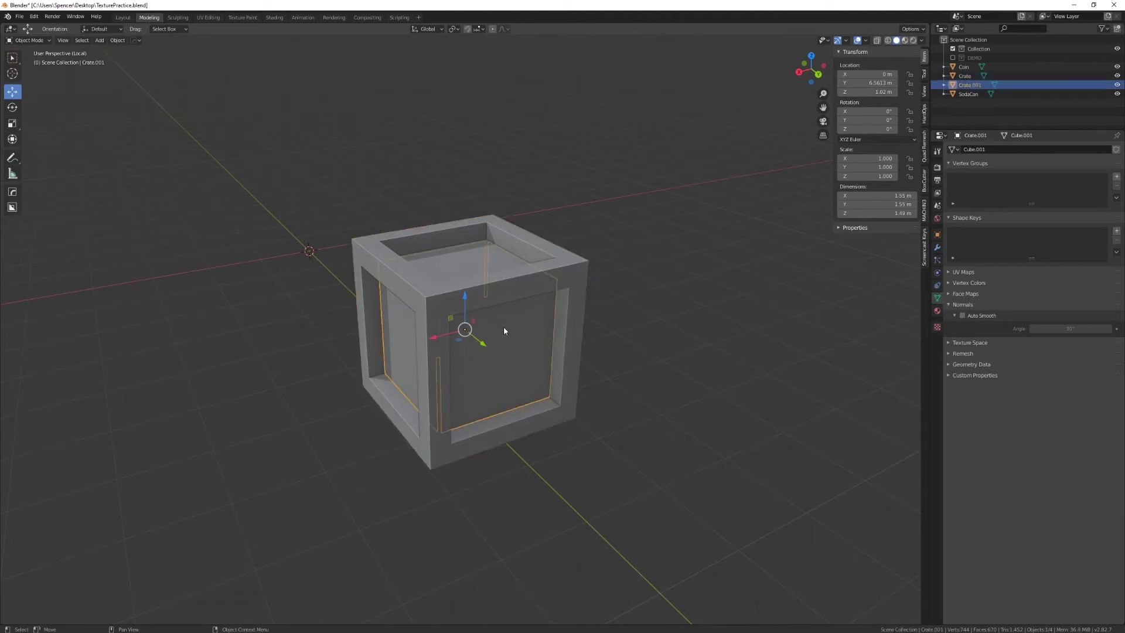
Try lifting the separated side panels about 2.2 m above the crate, undo the move, and reselect the panels
drag(454, 307, 453, 116)
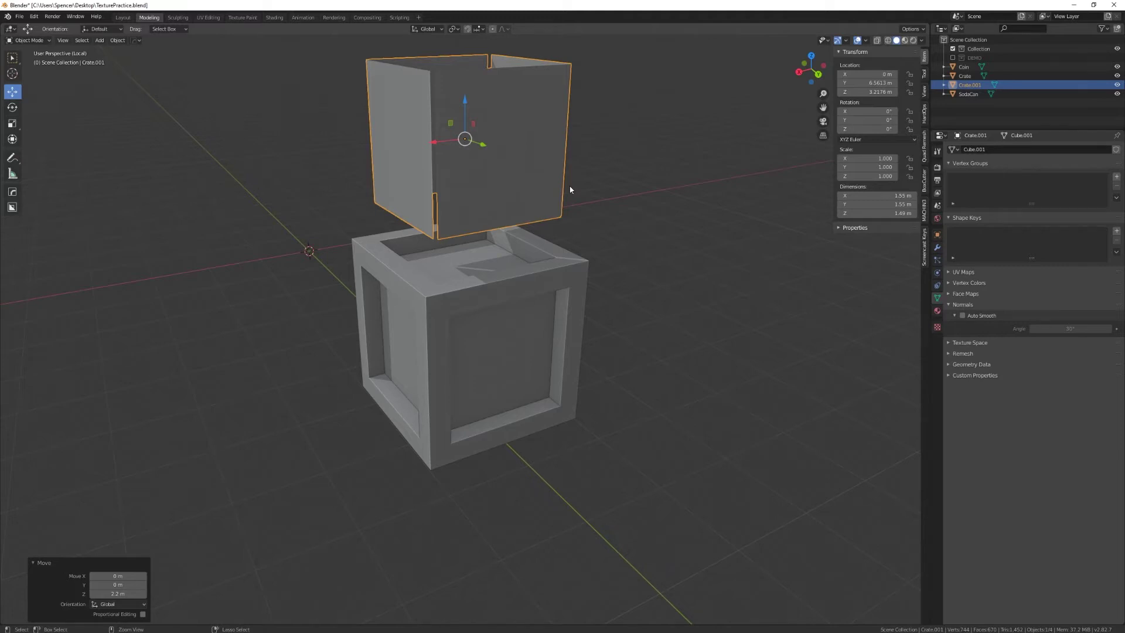
key(ctrl+z)
click(615, 227)
click(495, 368)
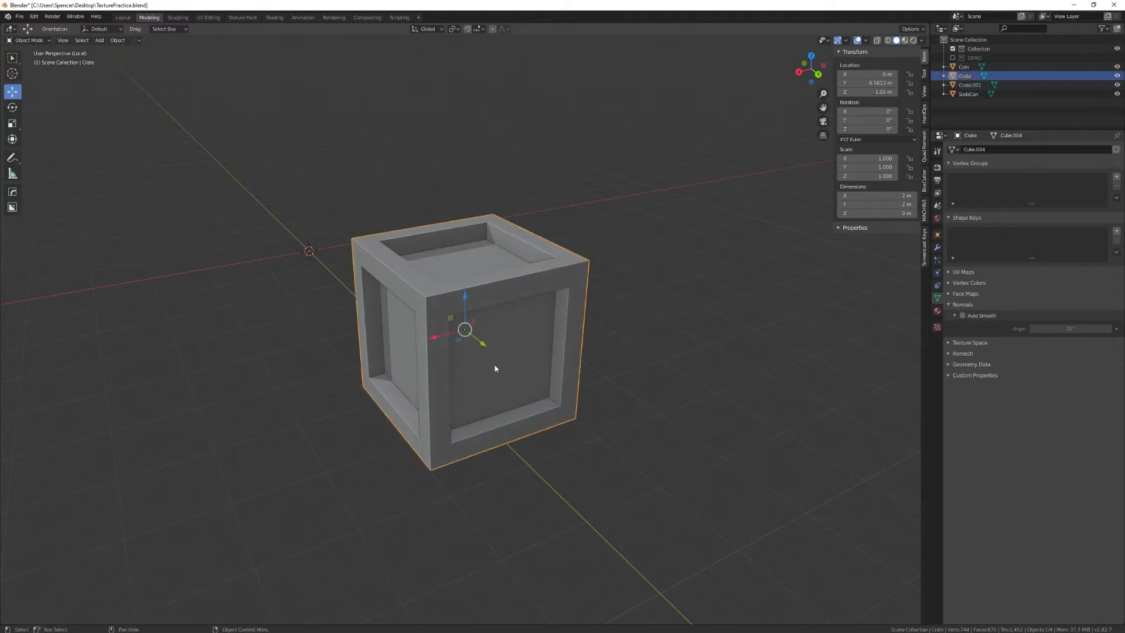
click(495, 369)
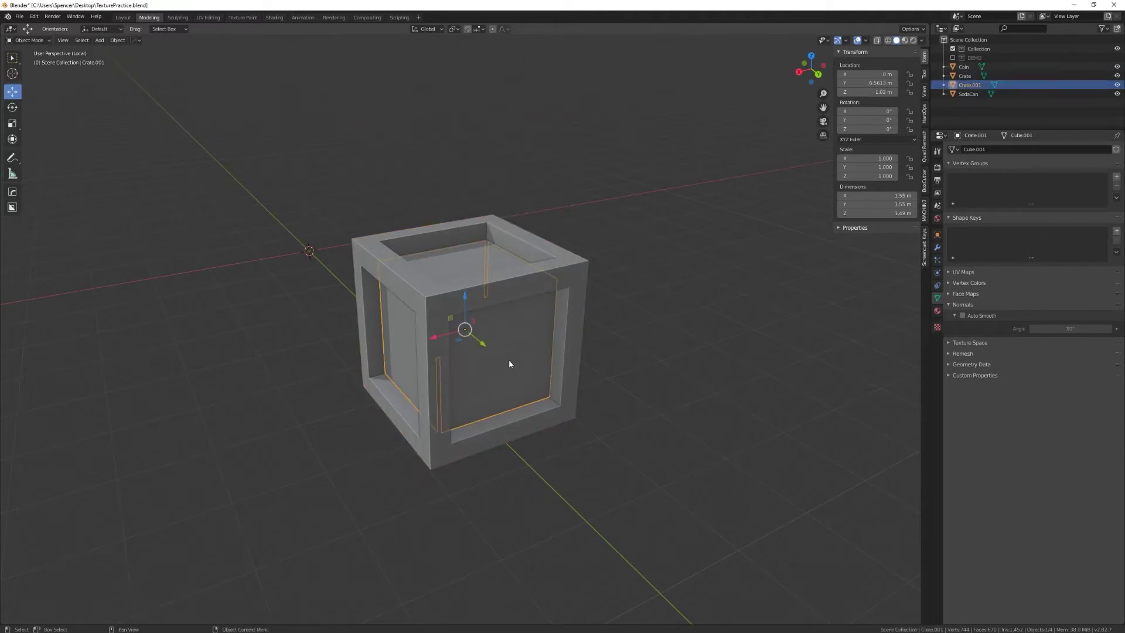
Isolate the separated side panels in local view and enter Edit Mode with vertex selection
key(KP_Divide)
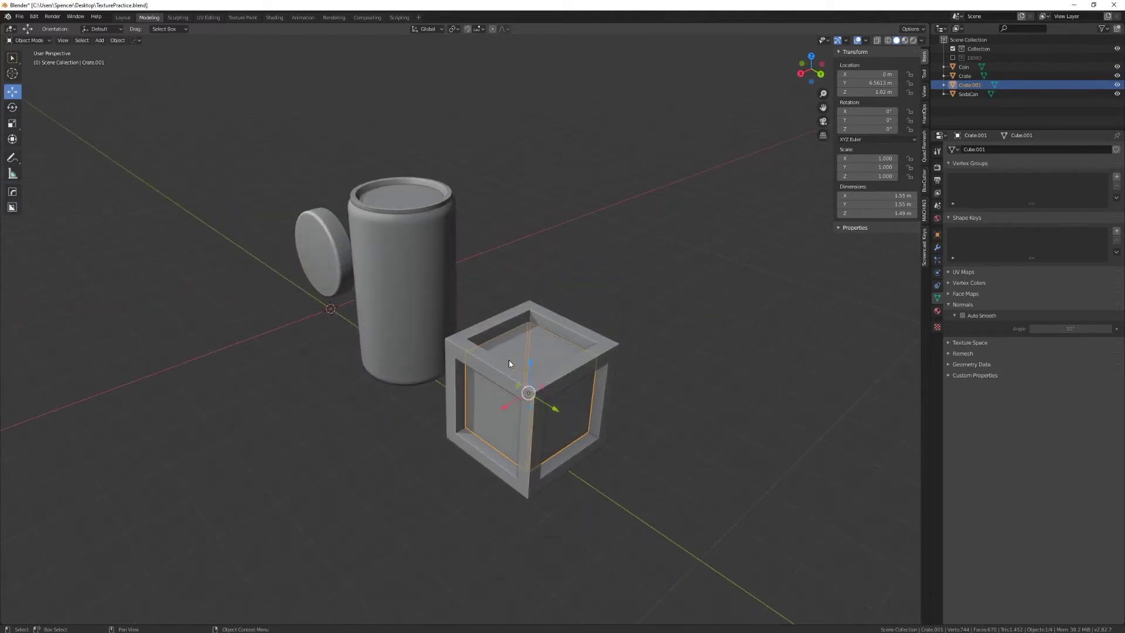
key(KP_Divide)
scroll(500, 350, down, 1)
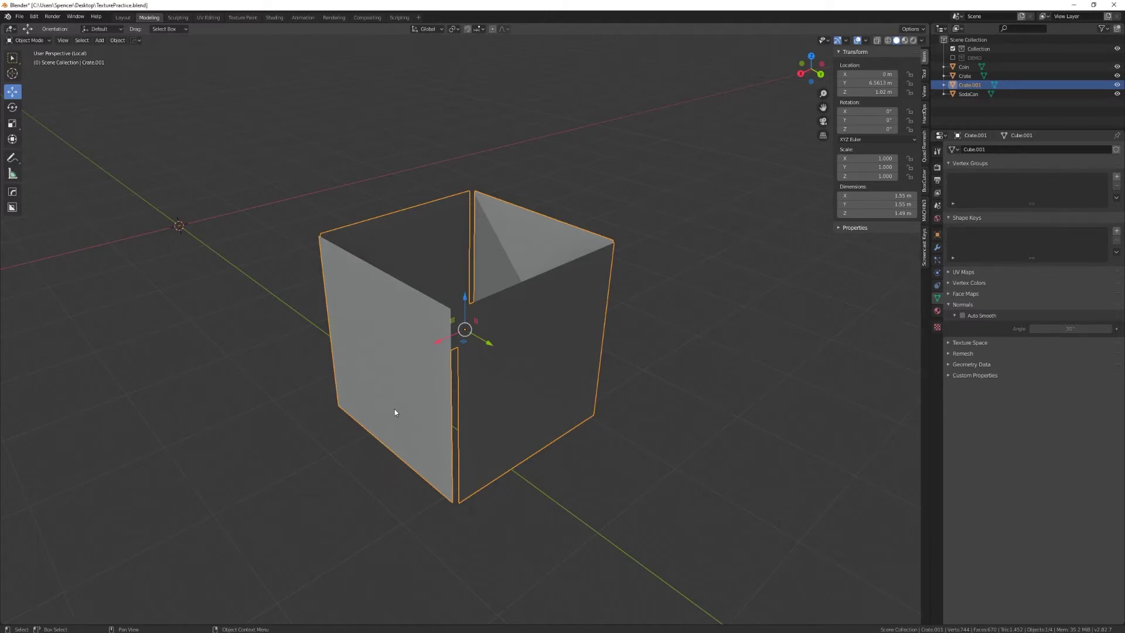
key(Tab)
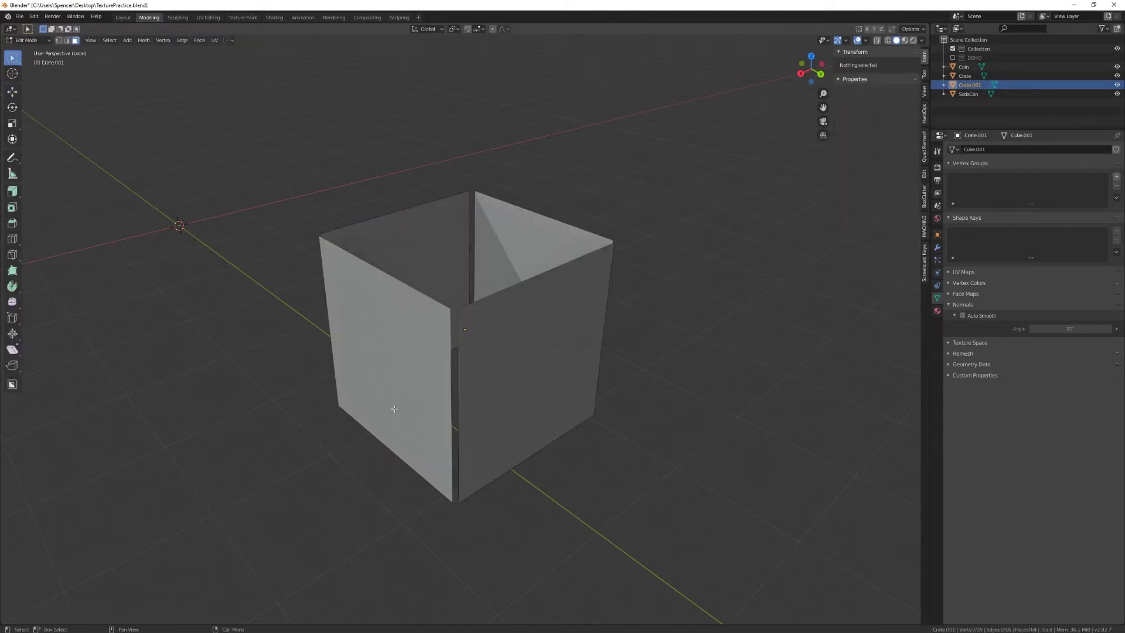
click(59, 41)
Connect the upper-left and lower-right corner vertices of the first side panel with a diagonal edge
middle_drag(364, 293, 423, 363)
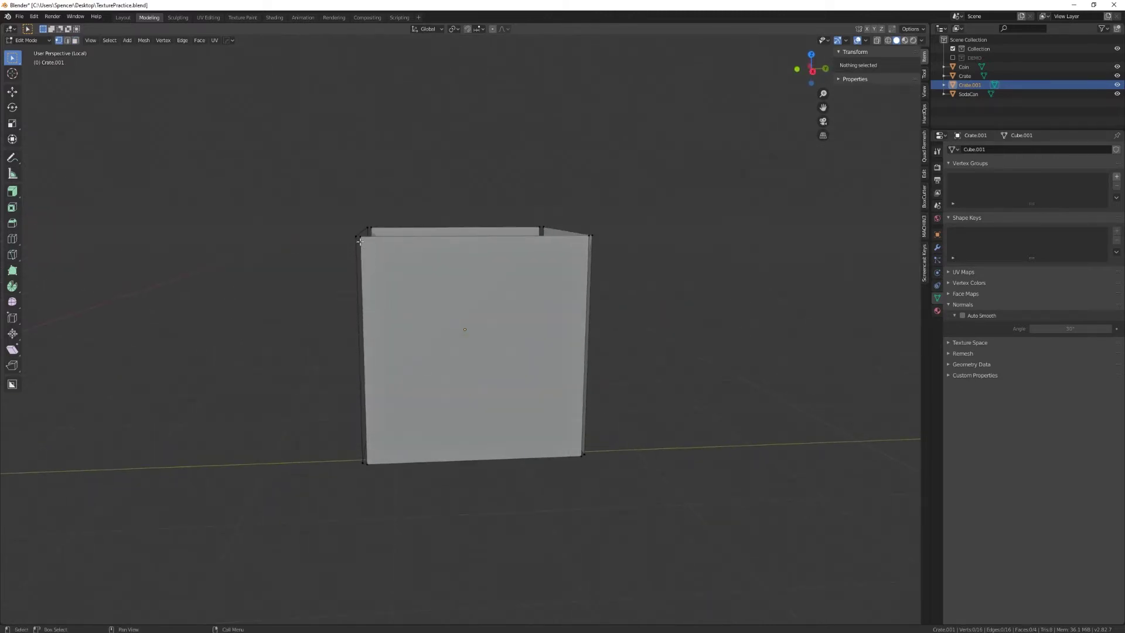
click(360, 236)
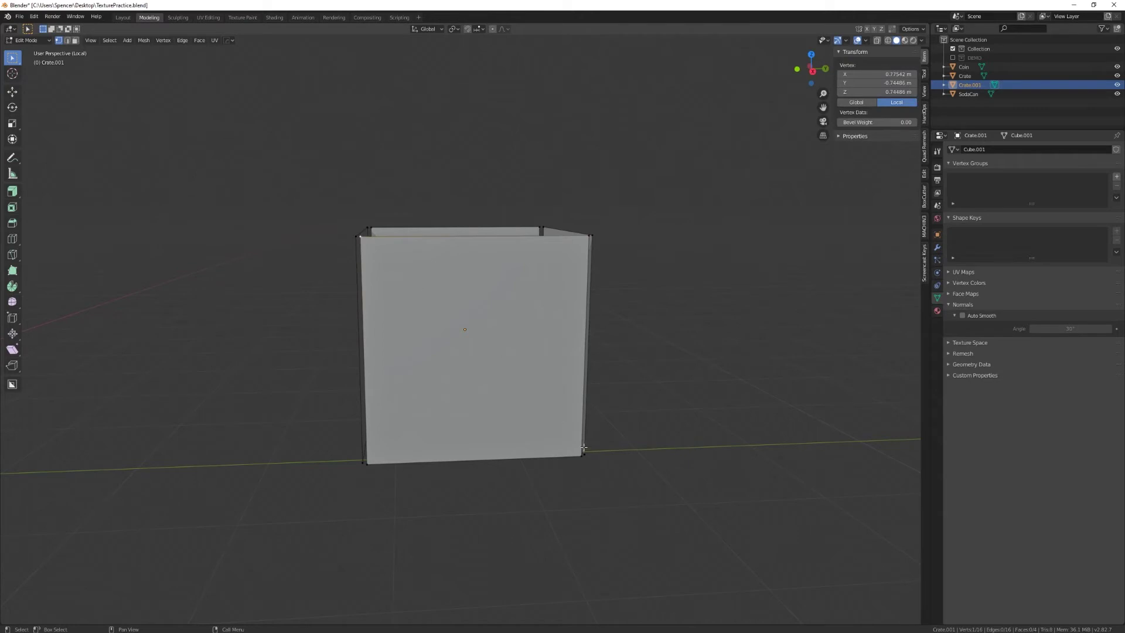
shift+click(582, 455)
middle_drag(572, 520, 502, 540)
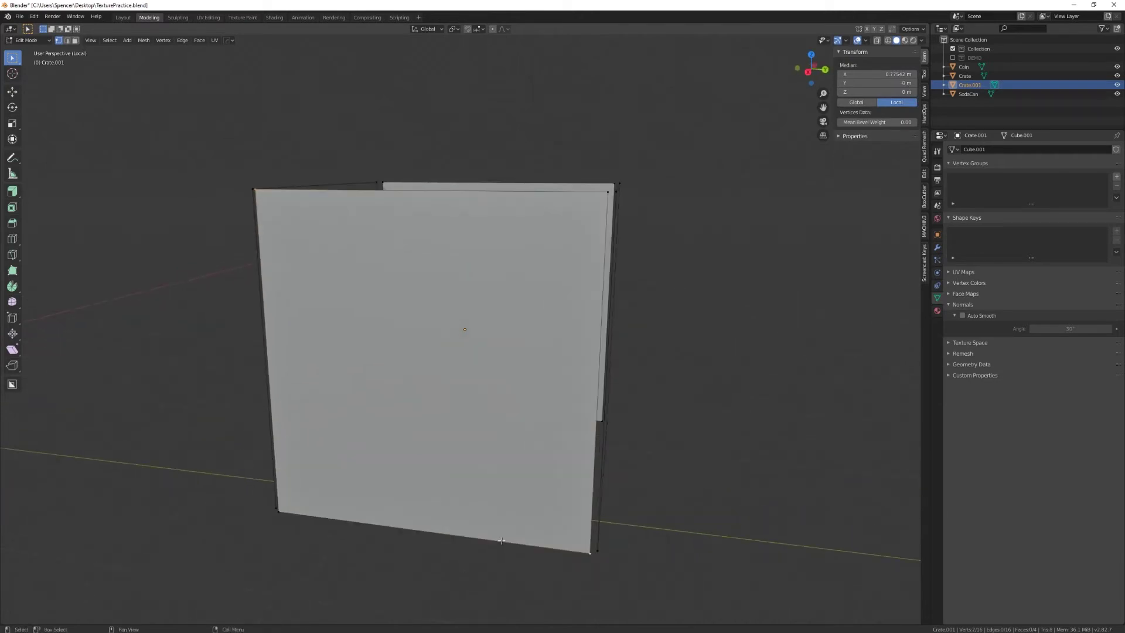
key(j)
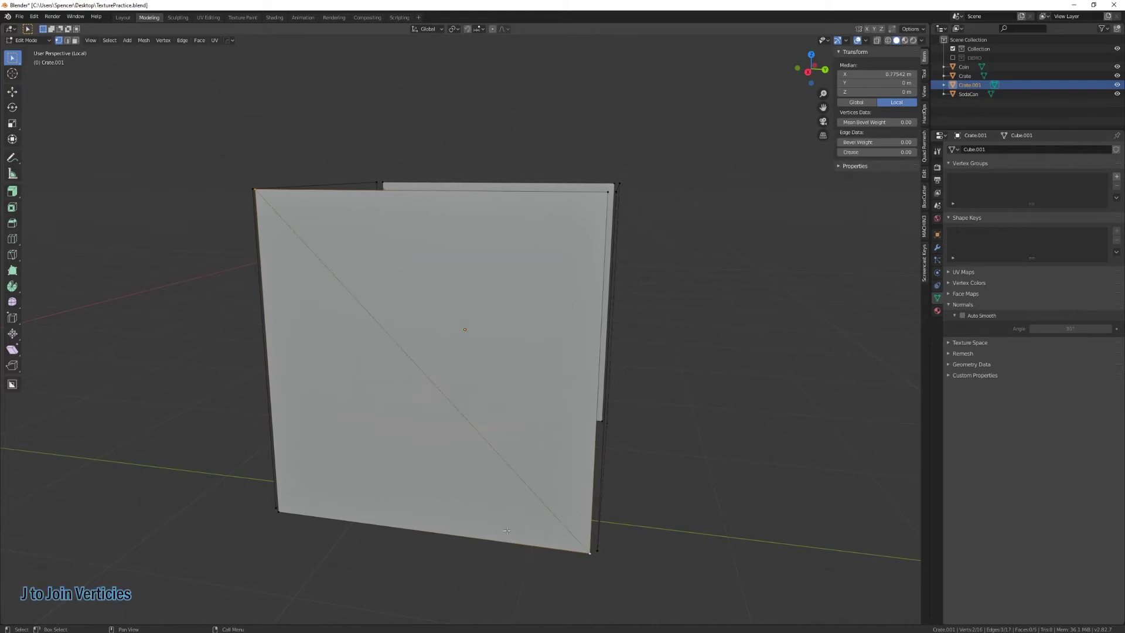
Split the other three side panels with matching diagonal edges from upper-left to lower-right corner, and clear the selection
middle_drag(501, 538, 473, 515)
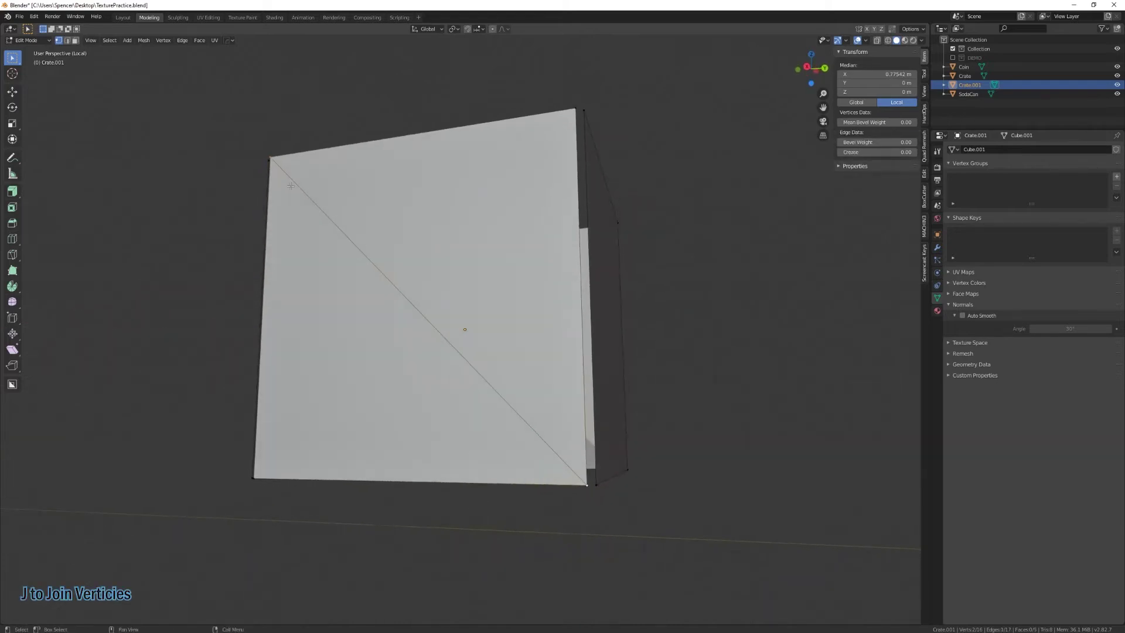
middle_drag(627, 522, 410, 206)
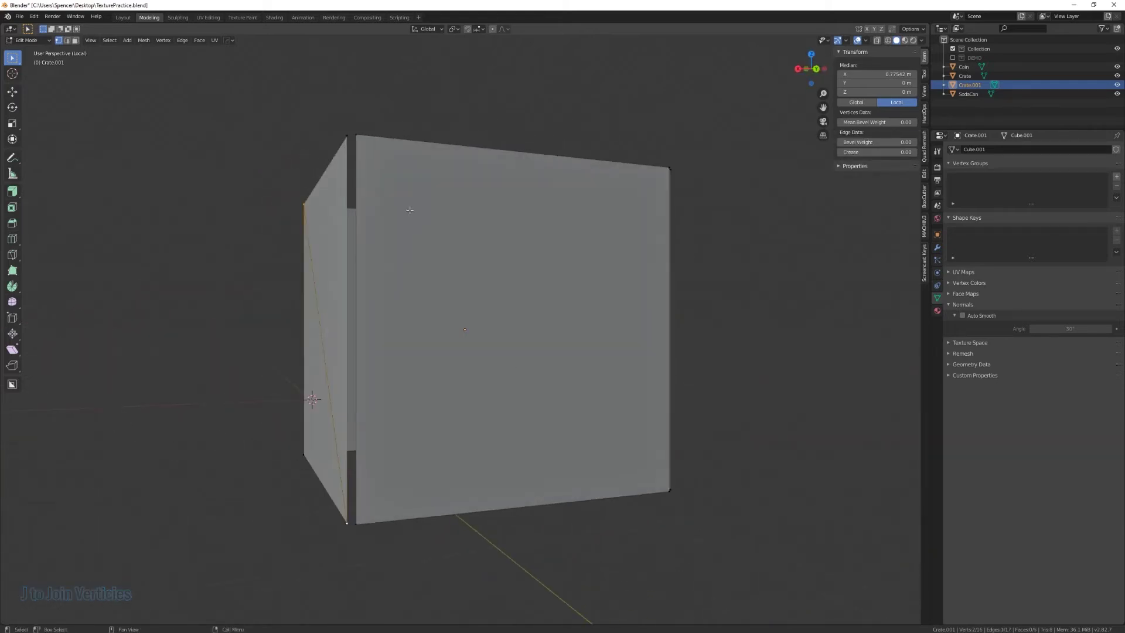
click(357, 133)
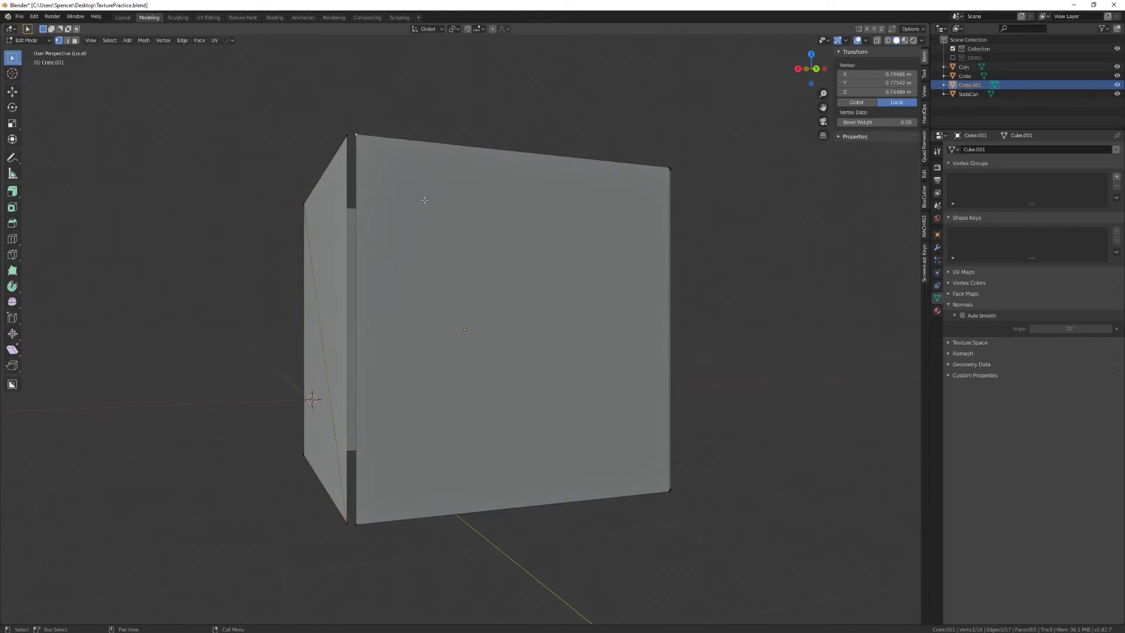
middle_drag(357, 133, 626, 493)
shift+click(622, 491)
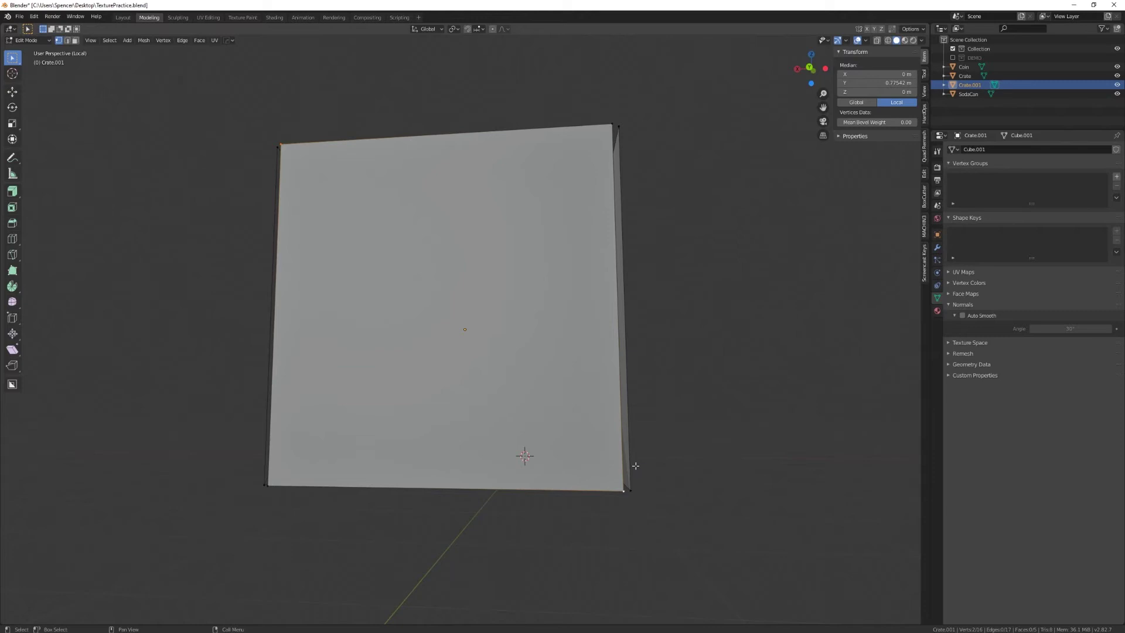
key(f)
middle_drag(673, 490, 486, 374)
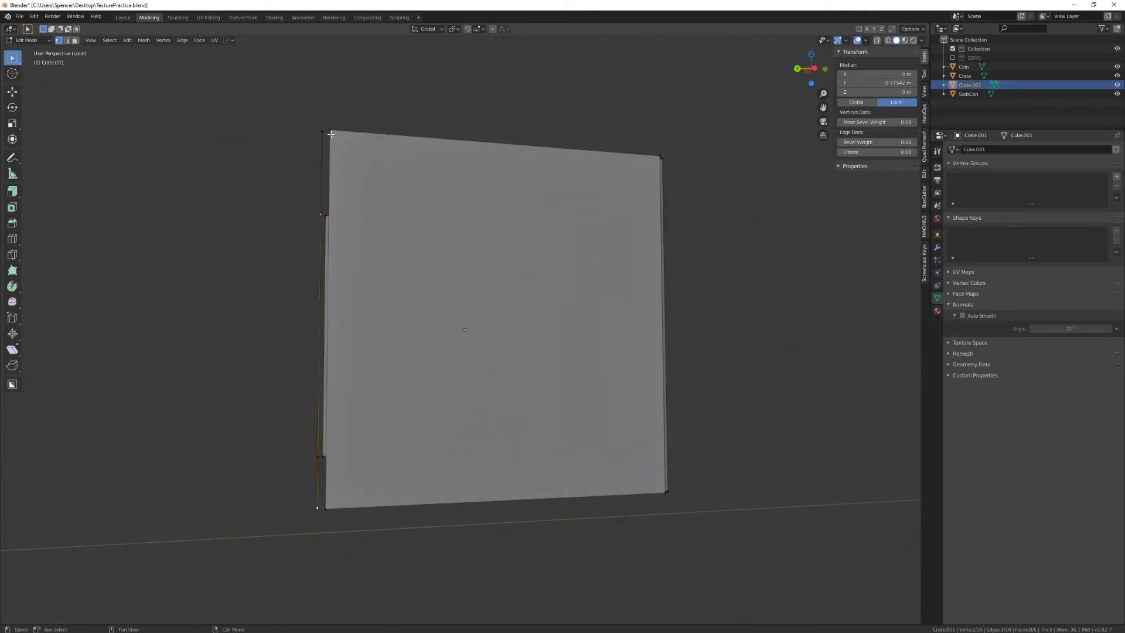
click(331, 133)
shift+click(666, 484)
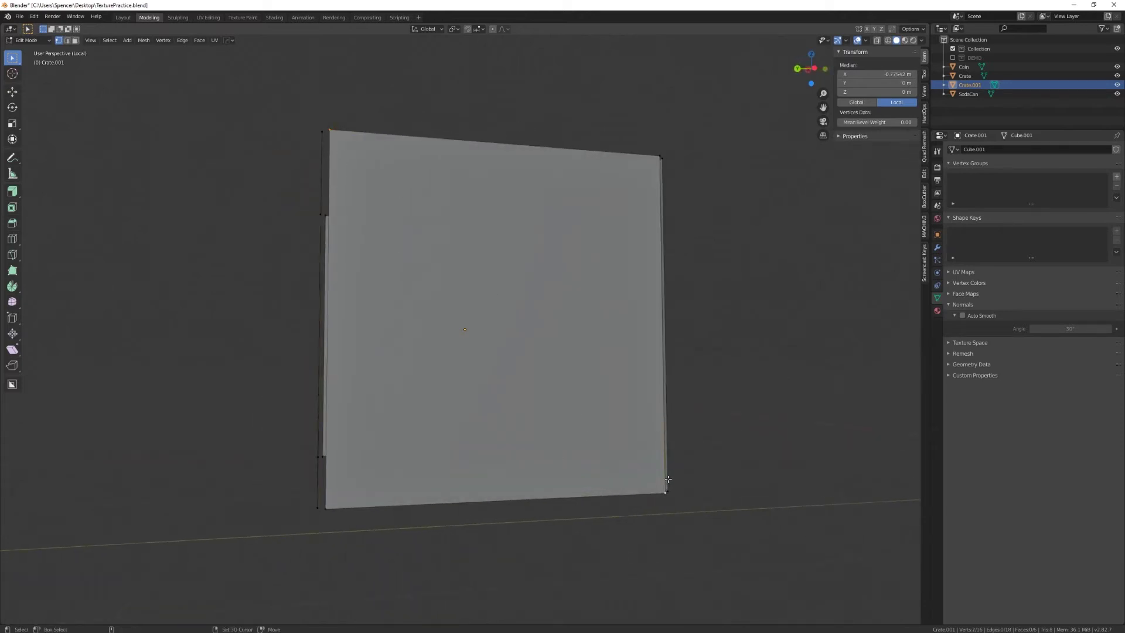
key(f)
middle_drag(688, 472, 380, 151)
click(357, 144)
shift+click(666, 500)
key(f)
key(alt+a)
Bevel the diagonal edges of all four panels by about 0.149 m to form a wide diagonal strip on each
middle_drag(764, 463, 608, 494)
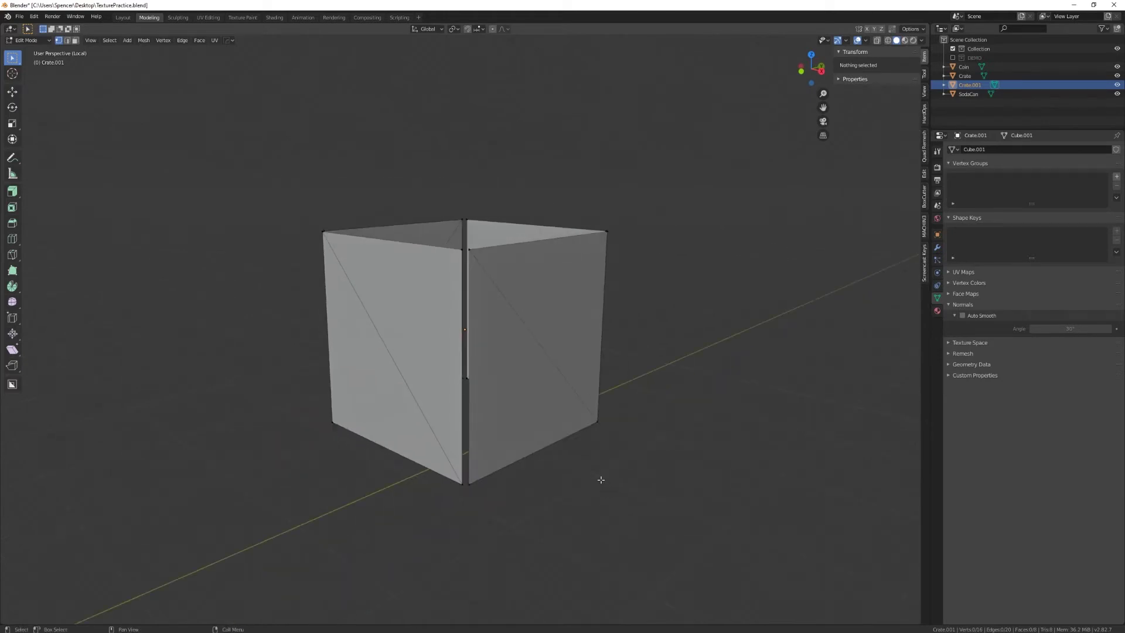
click(67, 41)
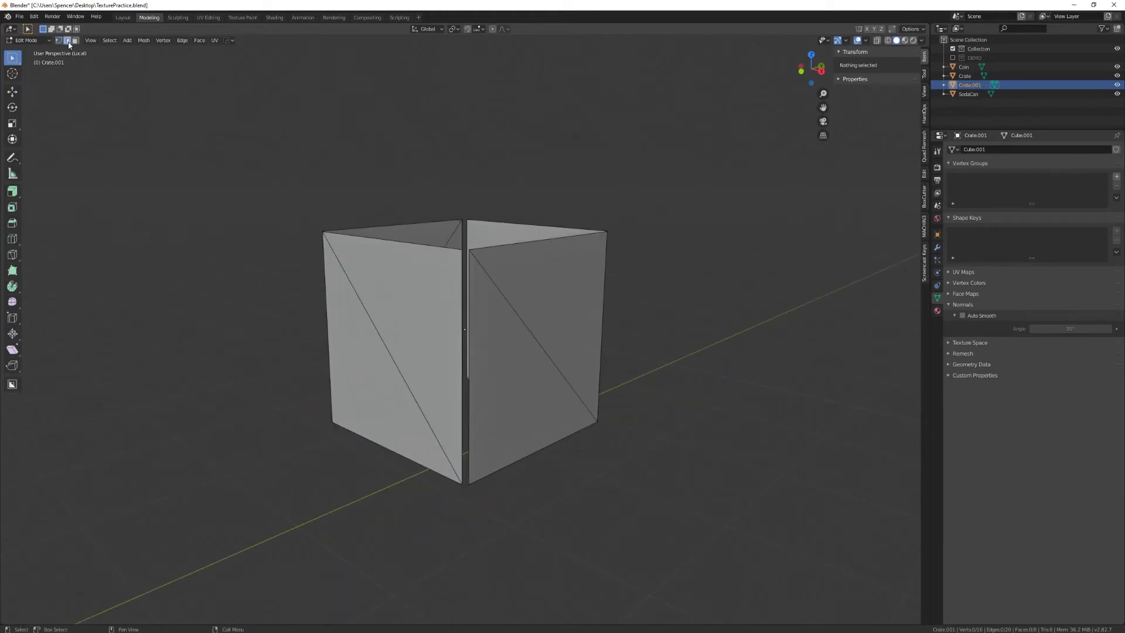
click(560, 367)
middle_drag(560, 367, 417, 409)
shift+click(451, 385)
shift+click(452, 394)
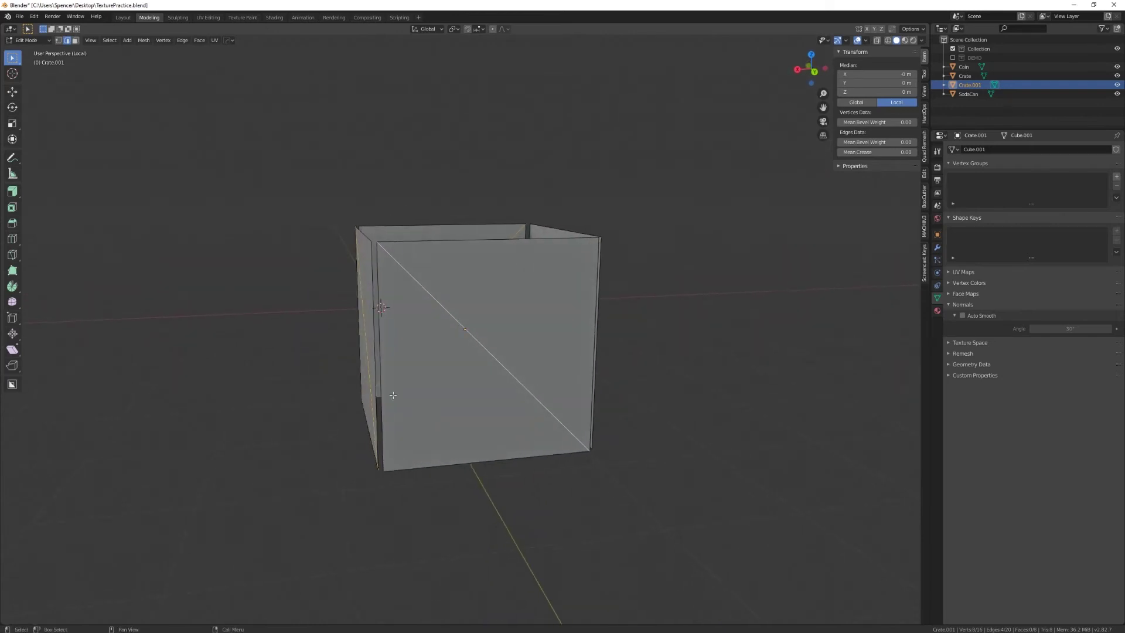
click(12, 223)
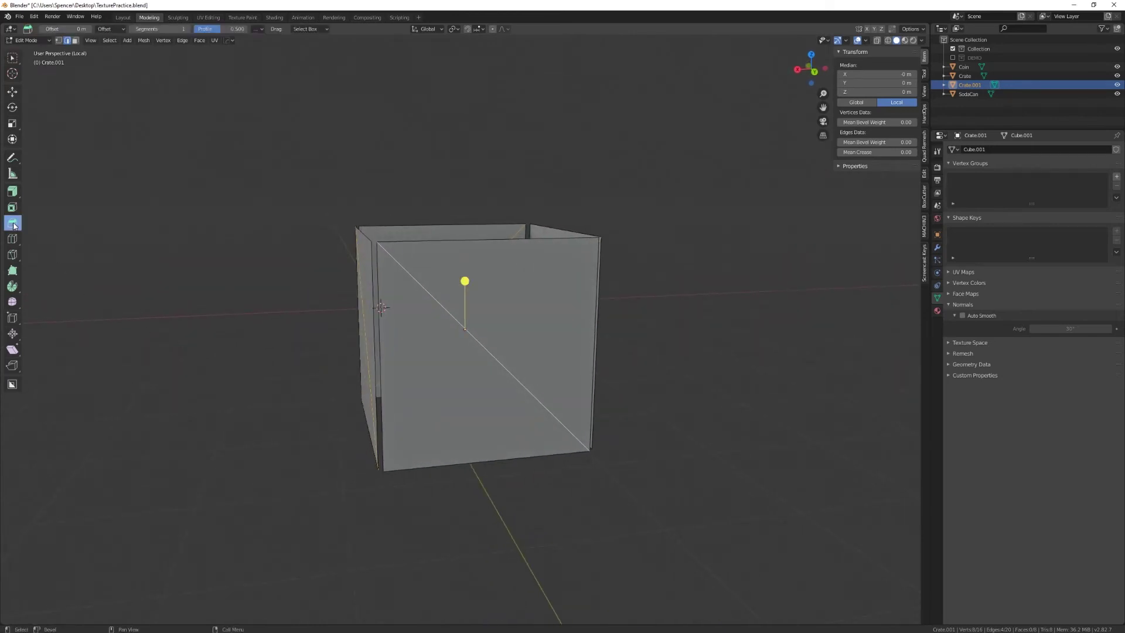
drag(465, 280, 436, 392)
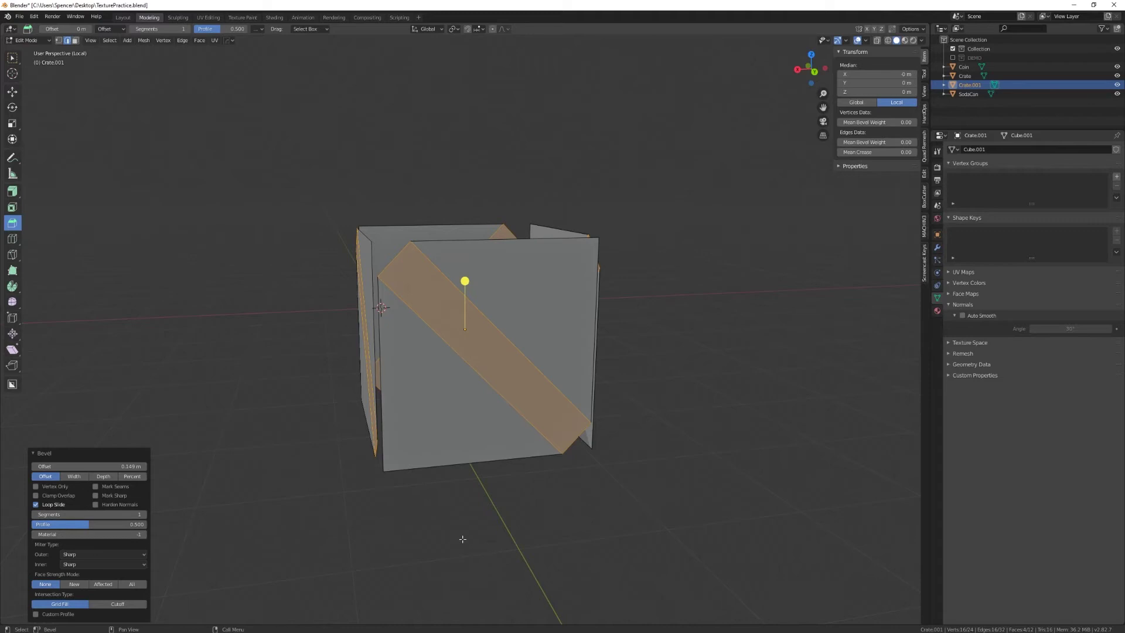
click(405, 503)
Invert the selection from the four diagonal strip faces and delete the surrounding triangular faces, leaving only the strips
click(76, 41)
click(512, 376)
middle_drag(511, 375, 476, 389)
shift+click(396, 403)
middle_drag(396, 403, 439, 391)
shift+click(409, 393)
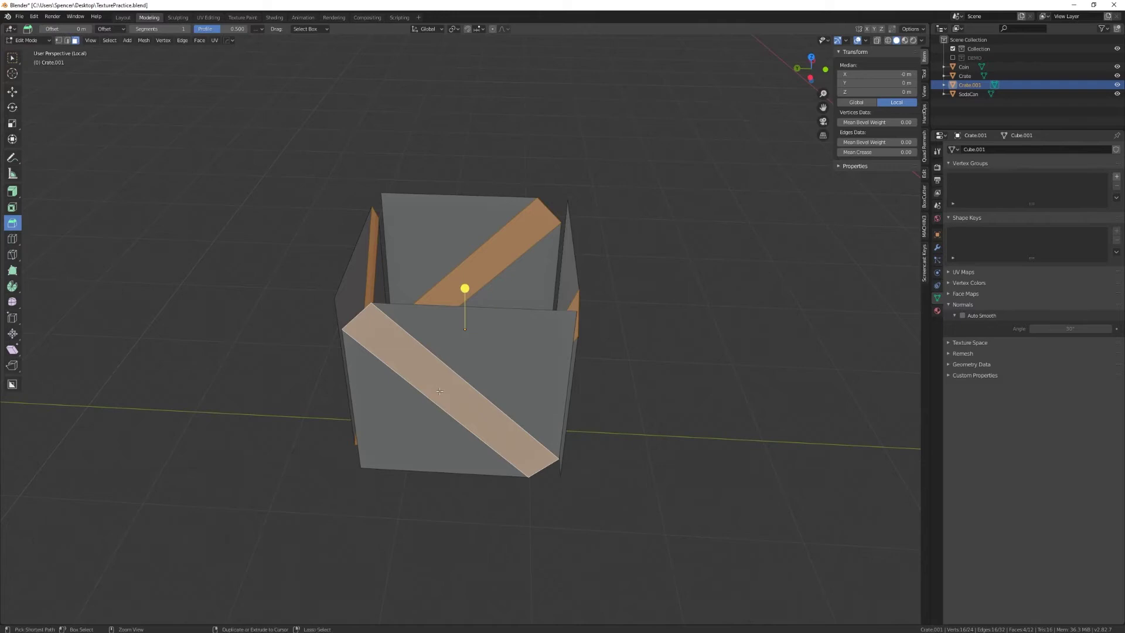
key(ctrl+i)
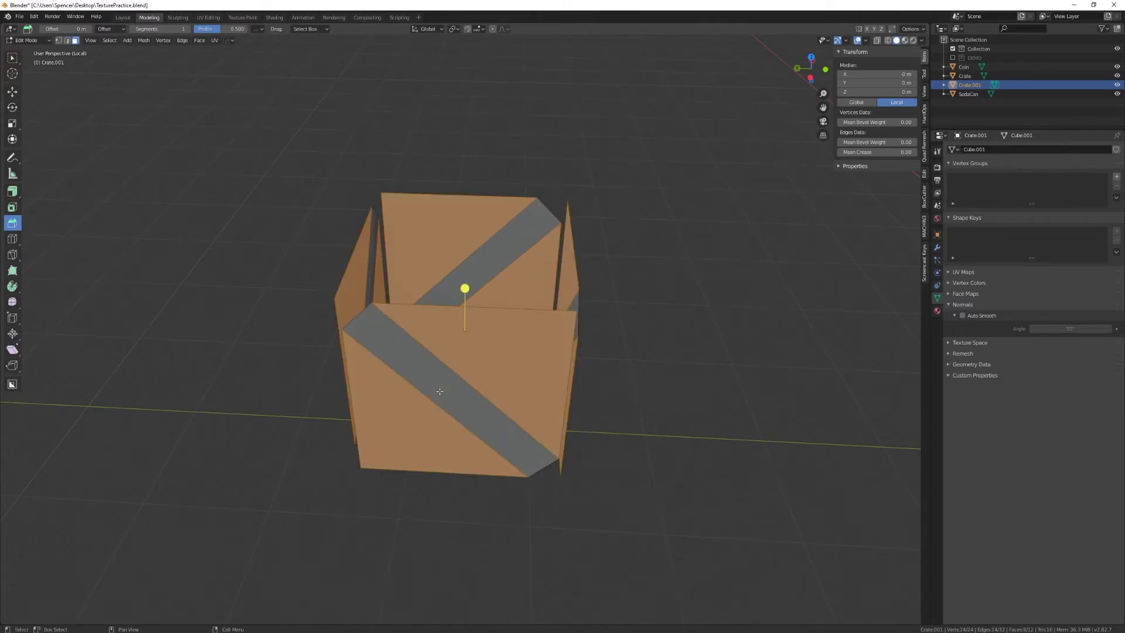
key(x)
click(441, 391)
middle_drag(439, 389, 521, 433)
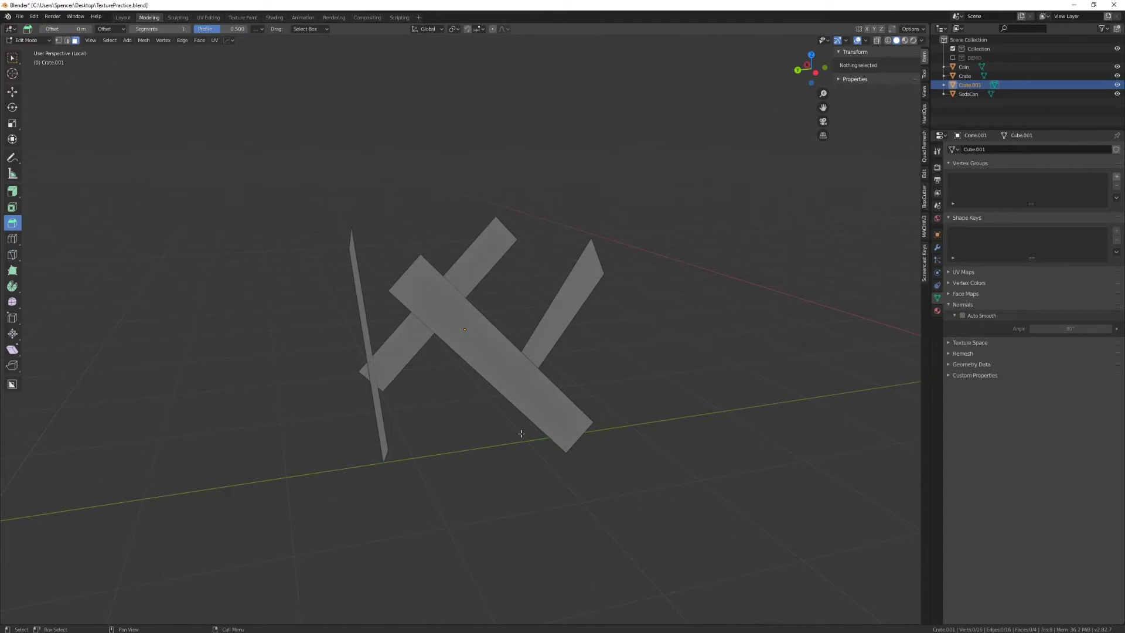
Leave local view, return to Object Mode, and select the diagonal strips object inside the crate
key(KP_Divide)
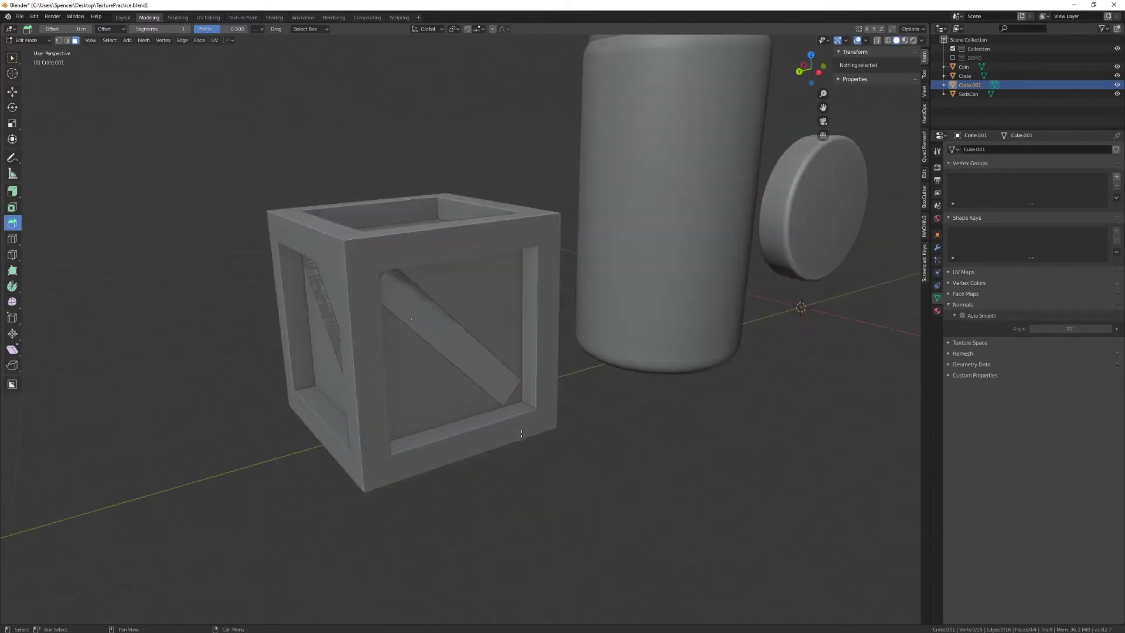
alt+middle_drag(522, 434, 454, 404)
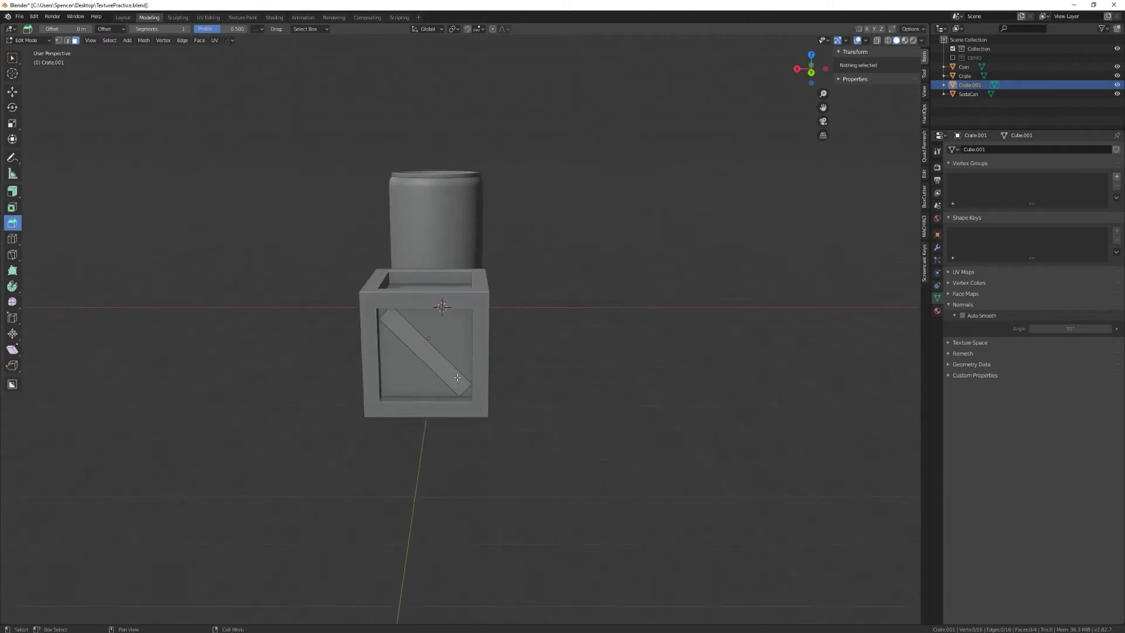
scroll(455, 371, up, 3)
key(Tab)
click(462, 365)
mouse_move(462, 365)
alt+middle_down()
mouse_move(445, 441)
mouse_move(426, 391)
mouse_move(452, 378)
alt+middle_up()
scroll(396, 356, up, 4)
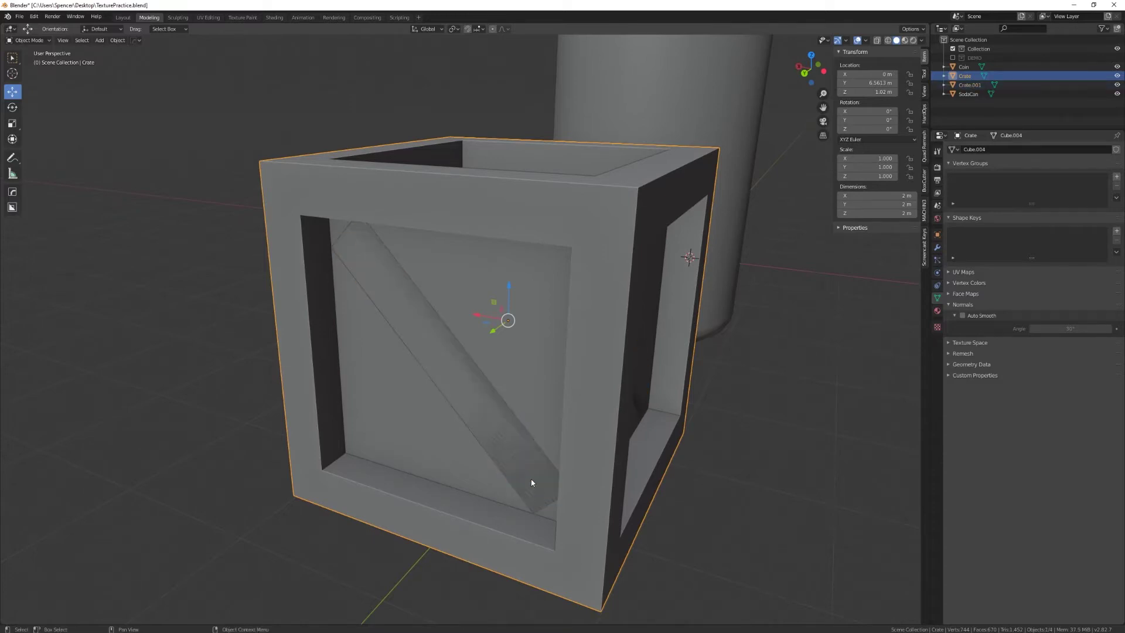
click(551, 482)
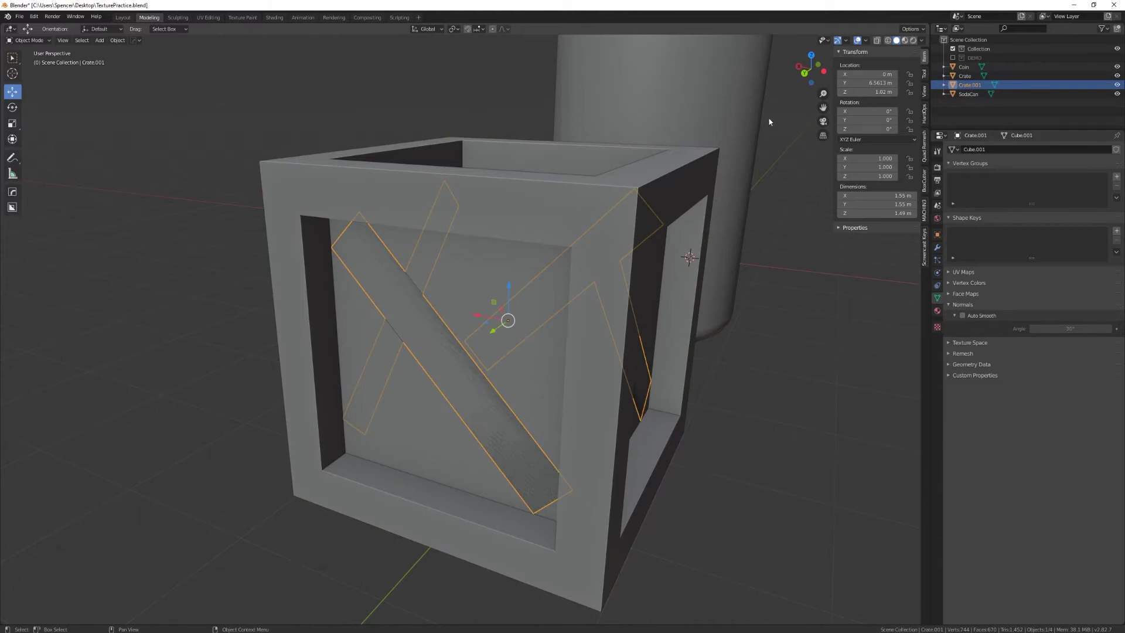
Scale the diagonal strips object uniformly by about 1.187 in the back view so its ends reach into the crate frame
click(805, 74)
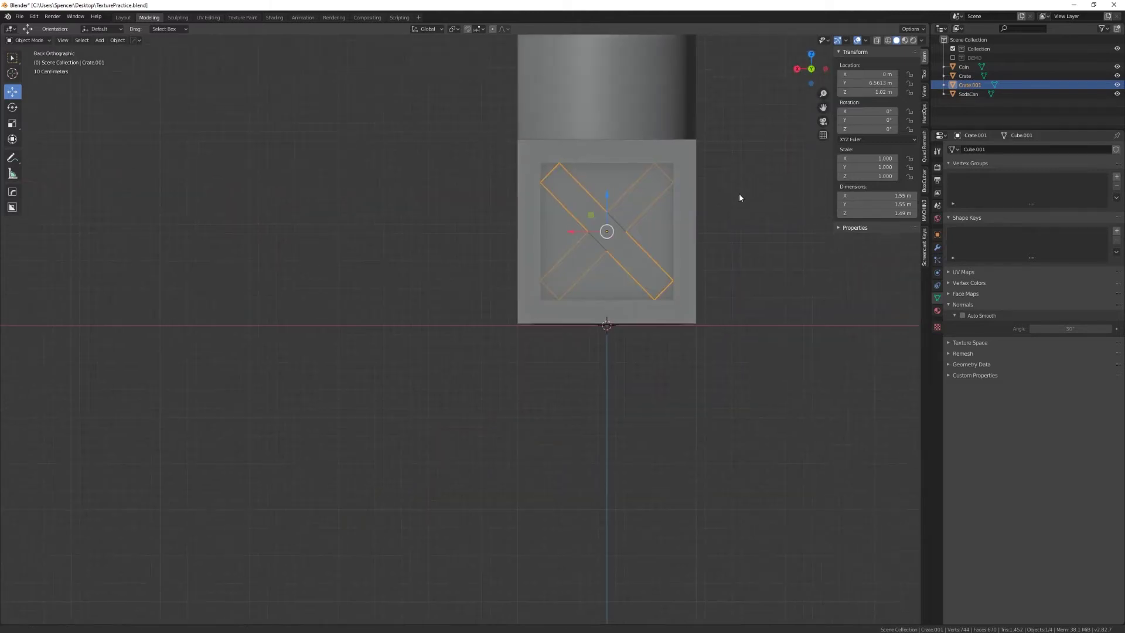
scroll(554, 264, up, 6)
shift+middle_drag(427, 346, 457, 318)
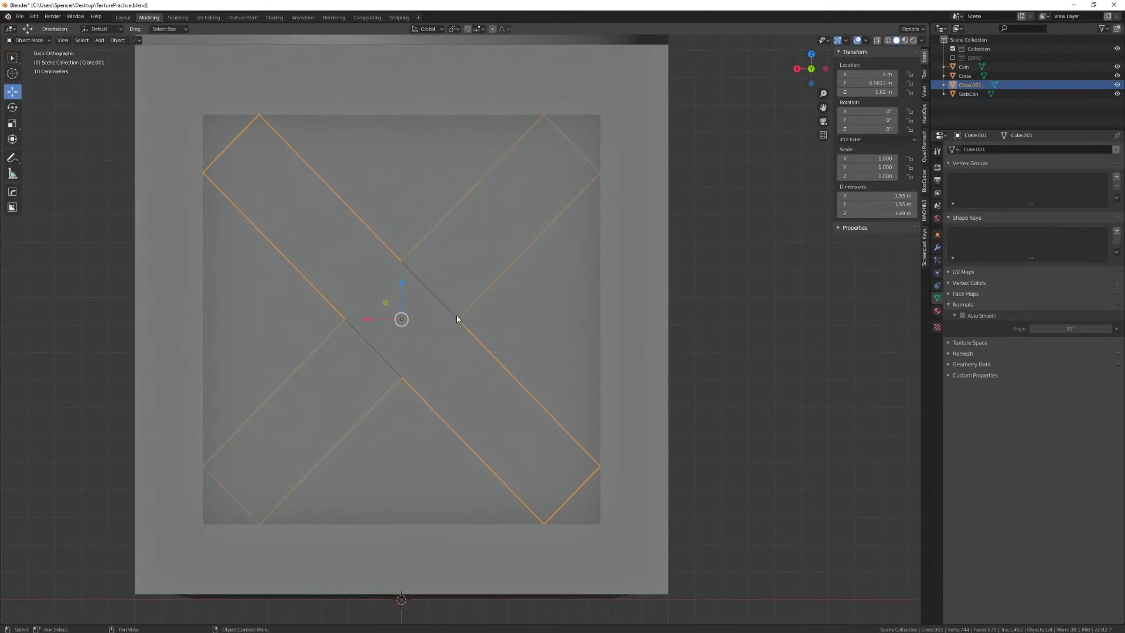
key(shift+space)
key(s)
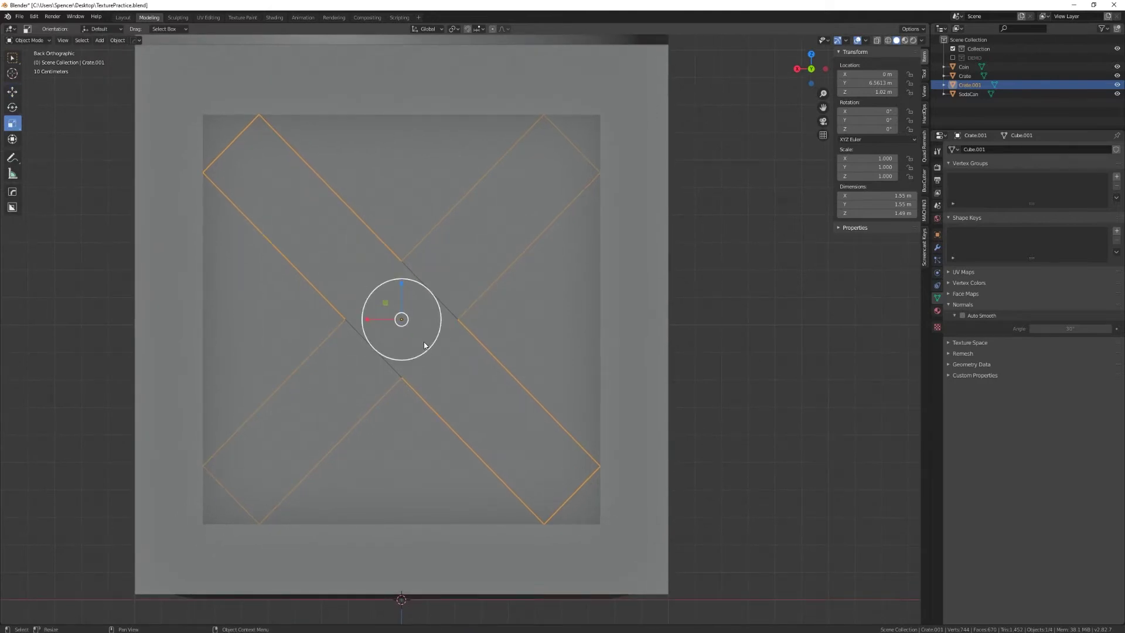
drag(427, 344, 431, 349)
middle_drag(526, 405, 479, 407)
scroll(536, 428, down, 5)
scroll(524, 396, up, 4)
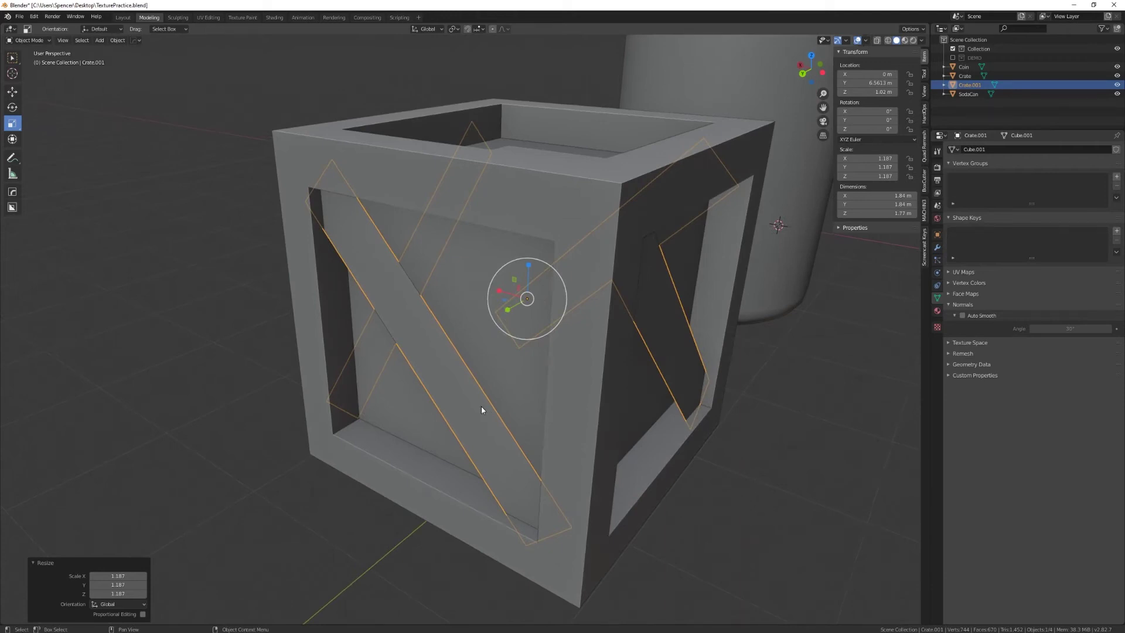
Isolate the diagonal strips and extrude all their faces along normals by about 0.137 m to give them thickness
key(KP_Divide)
scroll(503, 378, down, 3)
scroll(382, 355, up, 3)
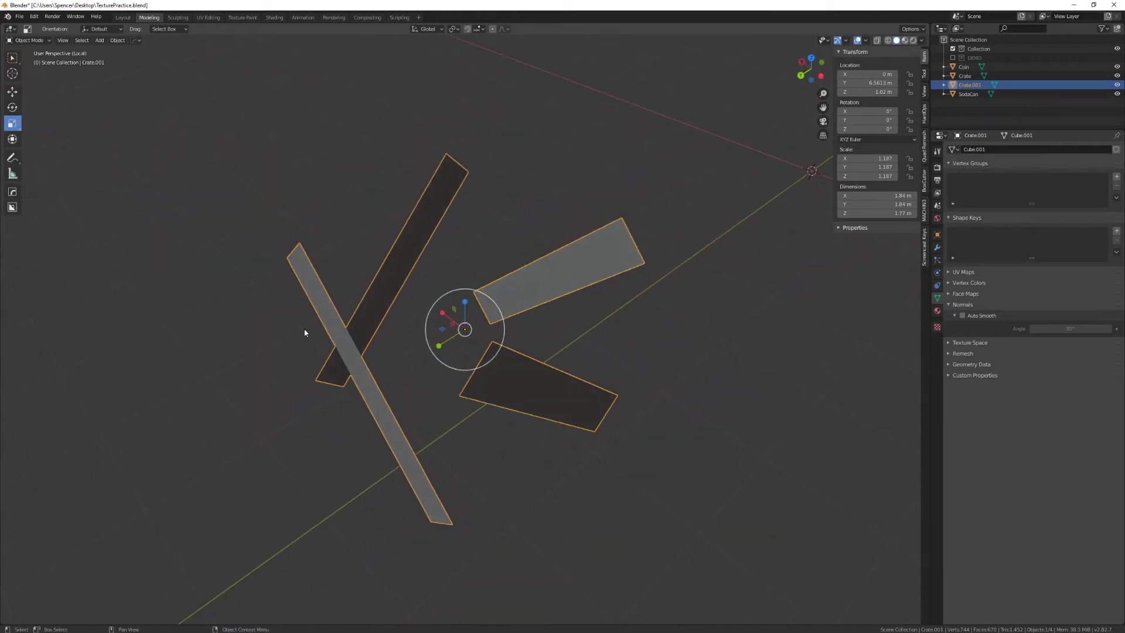
key(Tab)
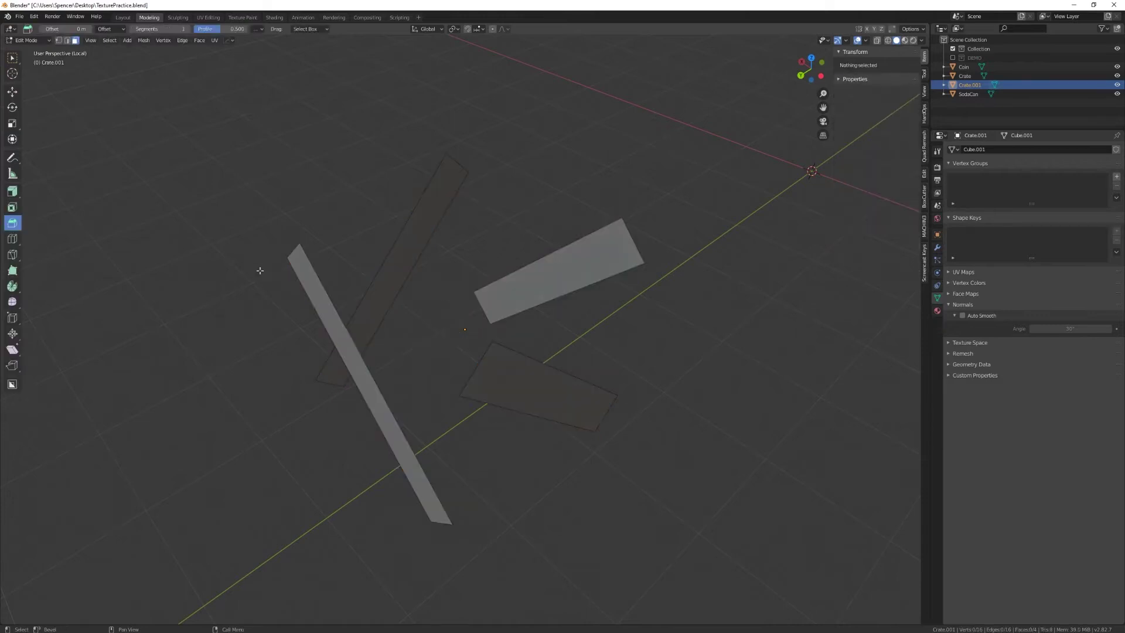
key(a)
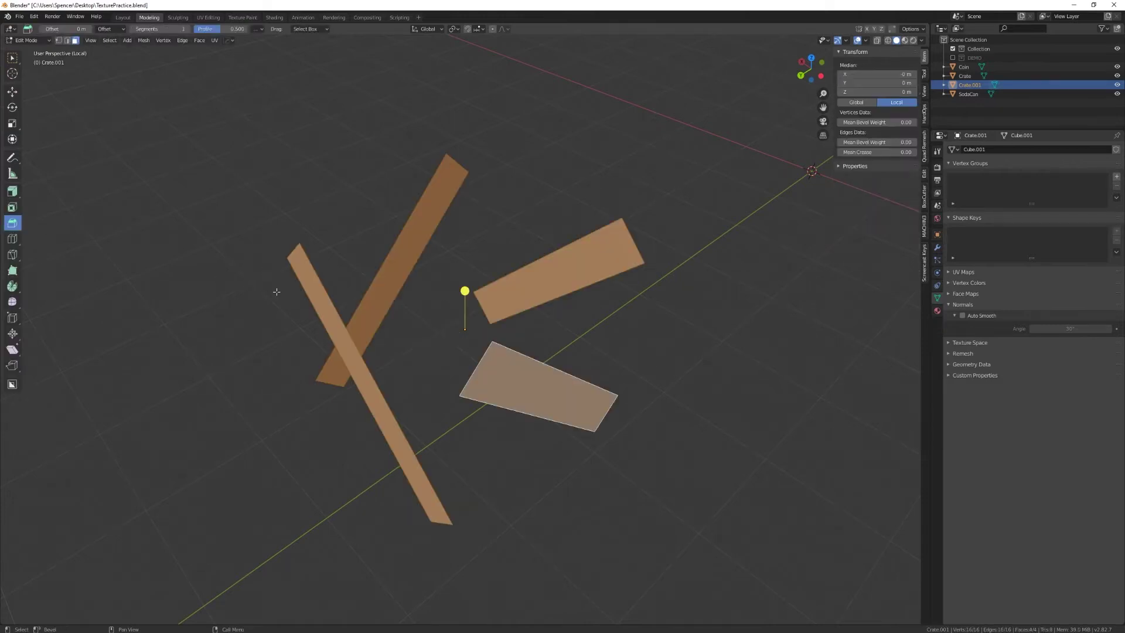
click(13, 192)
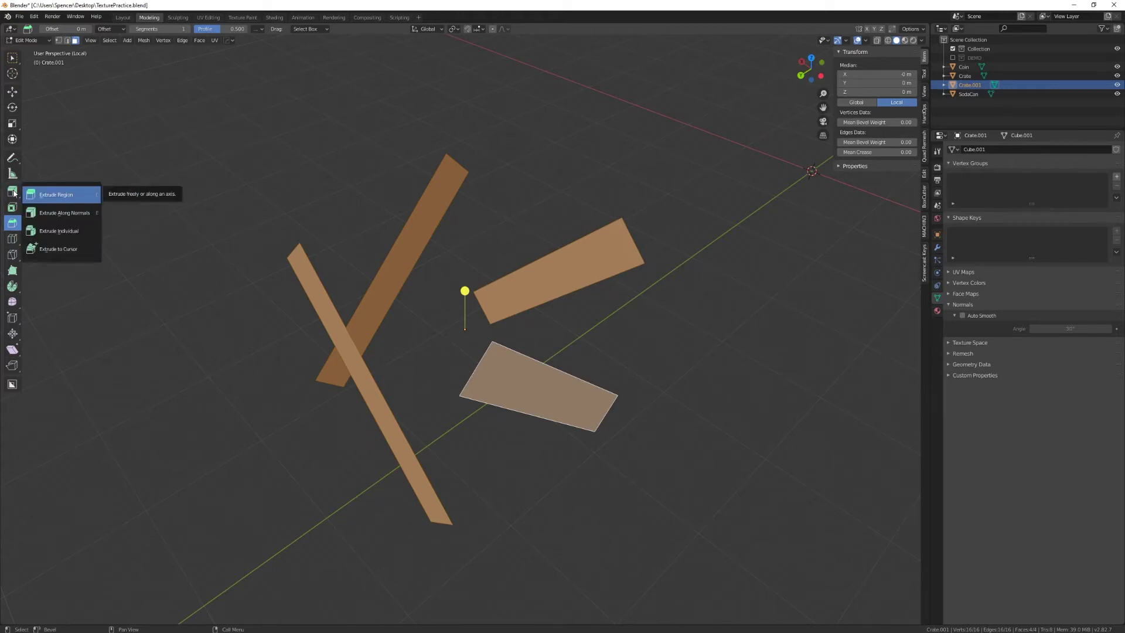
click(48, 215)
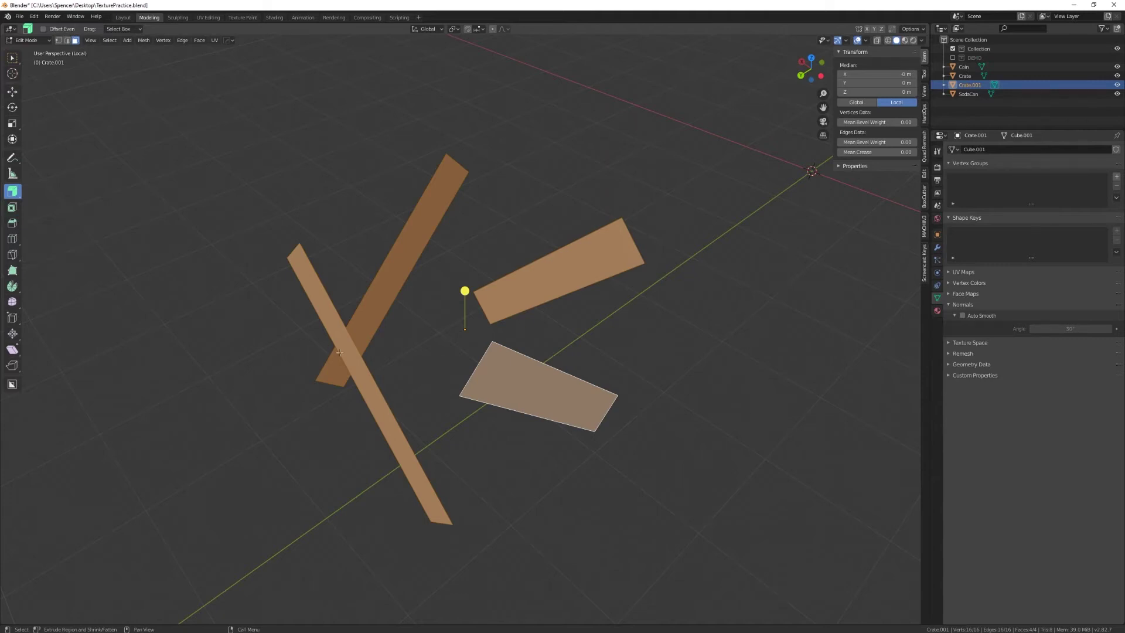
mouse_move(465, 291)
mouse_down()
mouse_move(466, 276)
mouse_move(469, 300)
mouse_up()
middle_drag(495, 417, 515, 415)
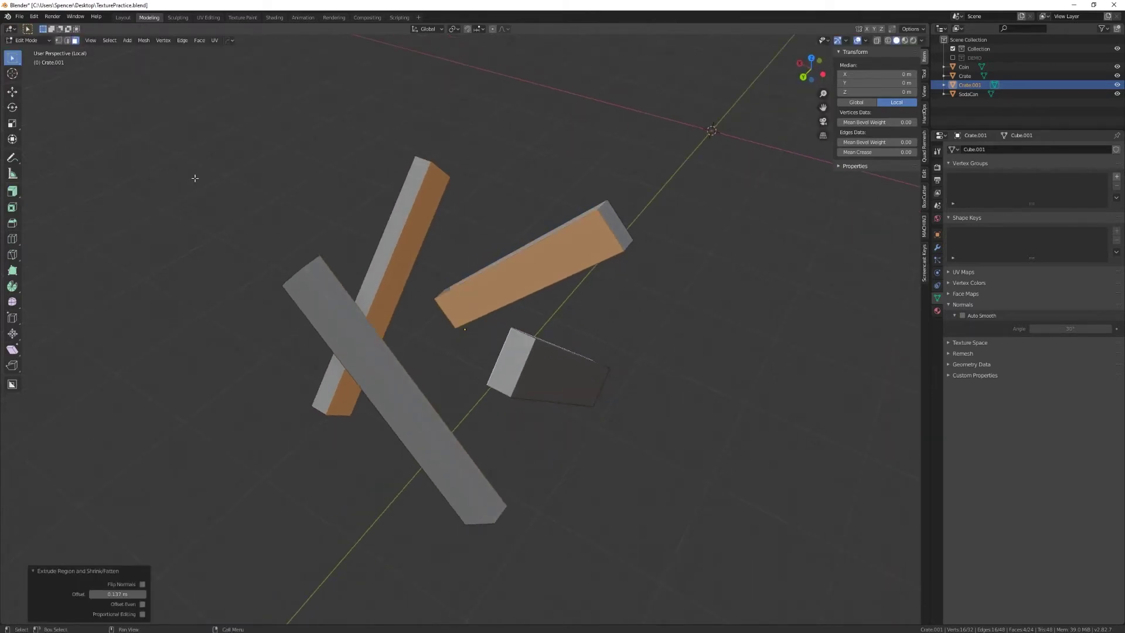
key(Tab)
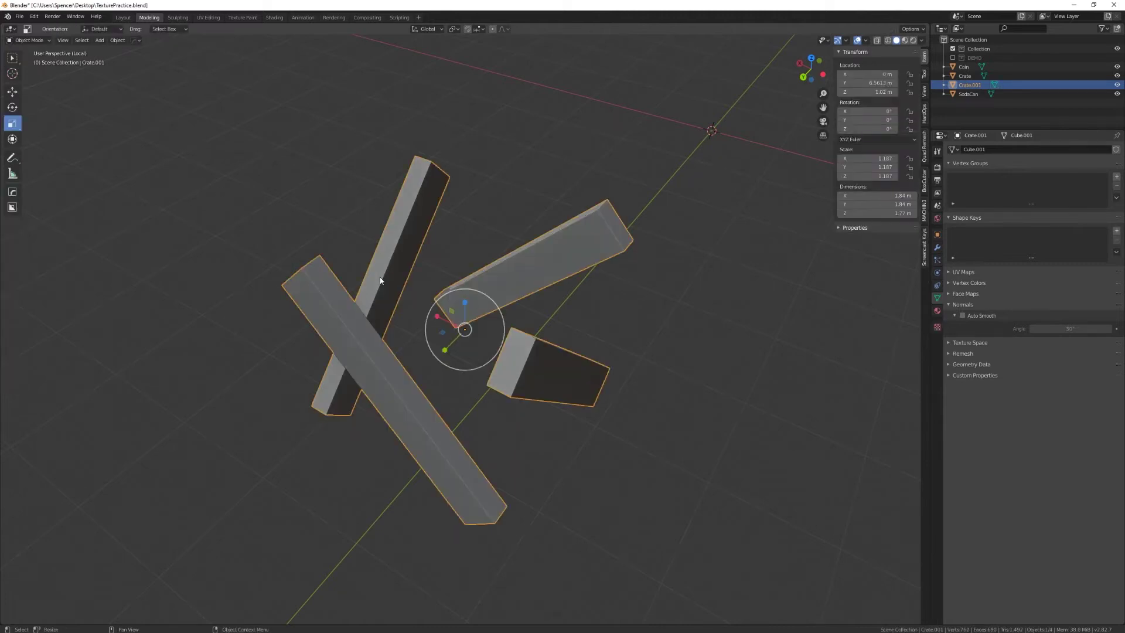
Examine how the thickened diagonal planks sit in the crate's side frames and which of their faces are hidden inside it
key(KP_Divide)
key(alt+a)
middle_drag(389, 281, 367, 382)
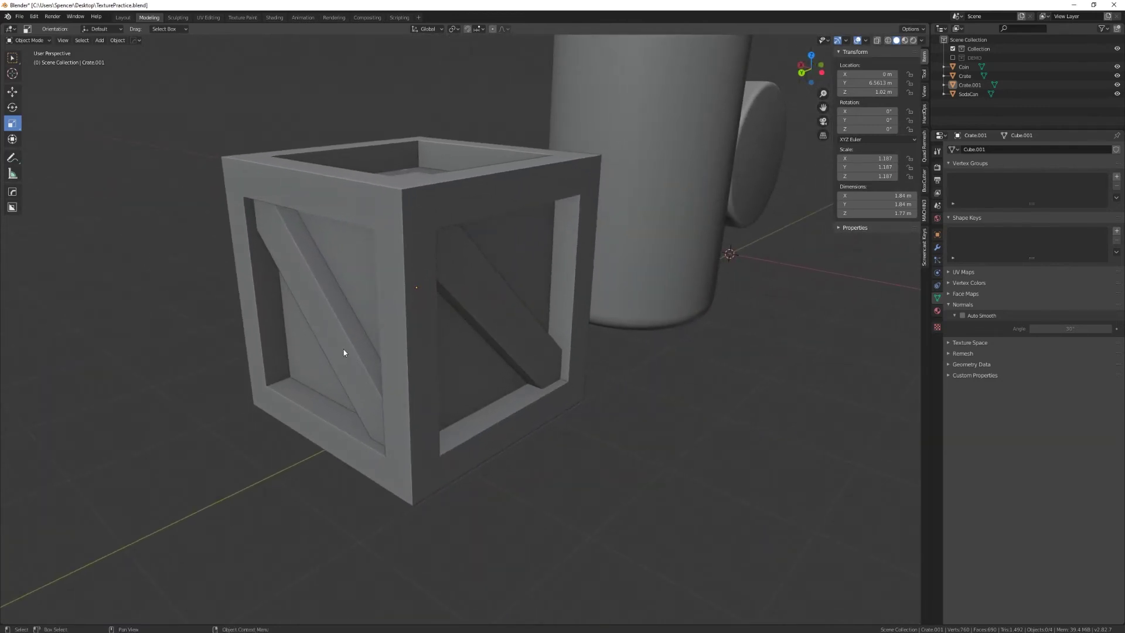
scroll(343, 352, up, 3)
scroll(336, 354, down, 1)
middle_drag(270, 362, 403, 386)
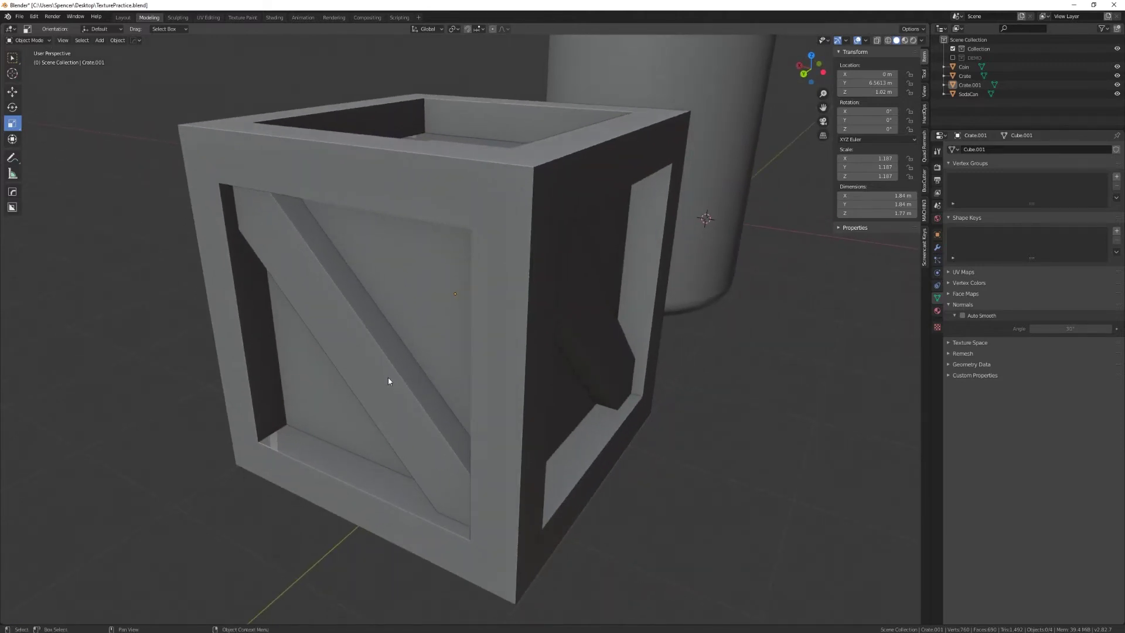
click(388, 377)
key(KP_Divide)
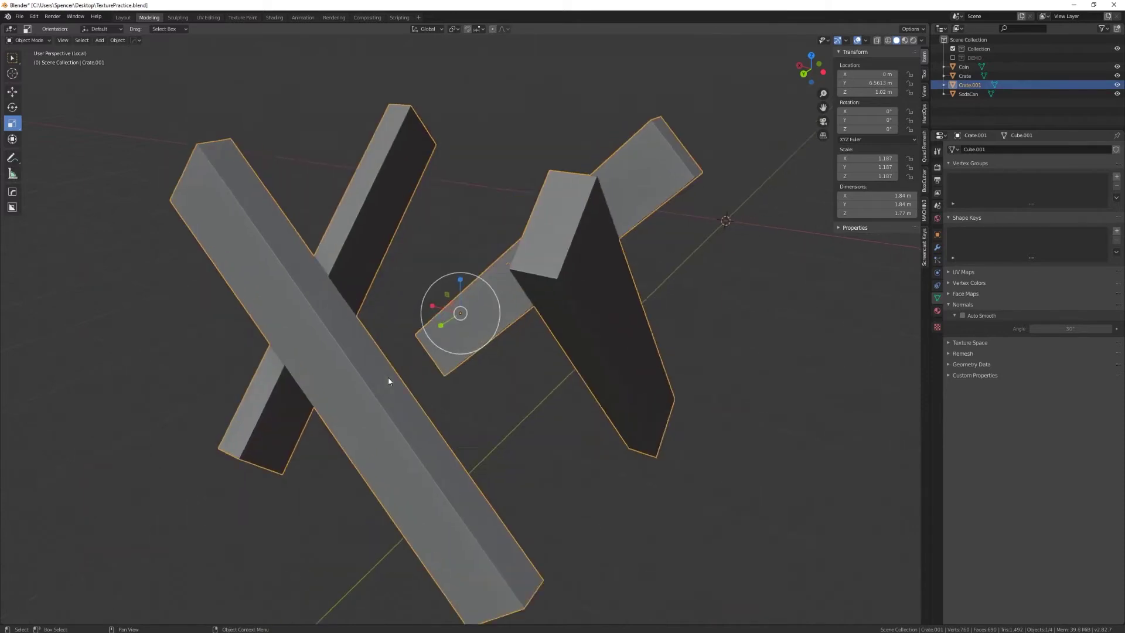
middle_drag(395, 375, 582, 280)
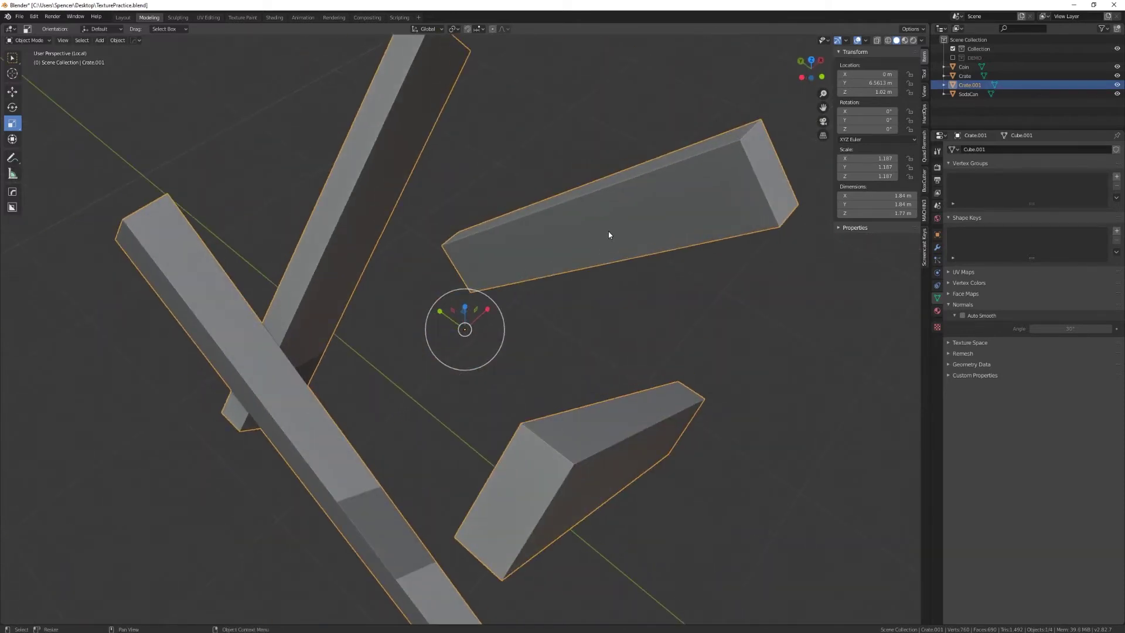
key(KP_Divide)
middle_drag(617, 279, 402, 241)
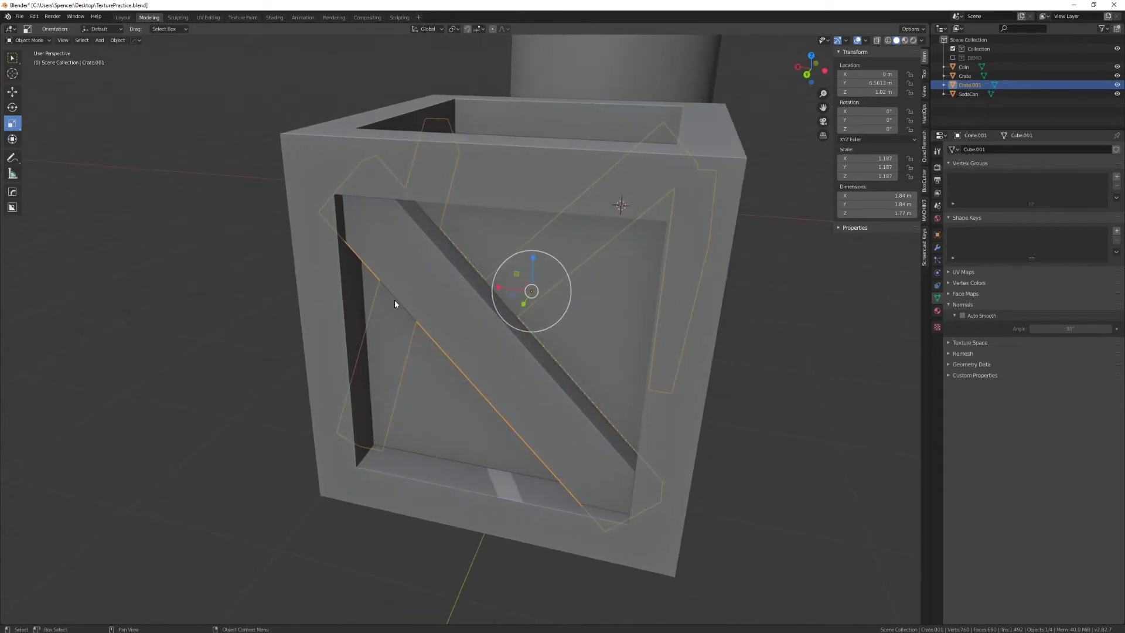
Select the inward-facing back faces and both end faces of all four isolated diagonal planks, and delete these faces
key(KP_Divide)
middle_drag(472, 315, 584, 291)
key(Tab)
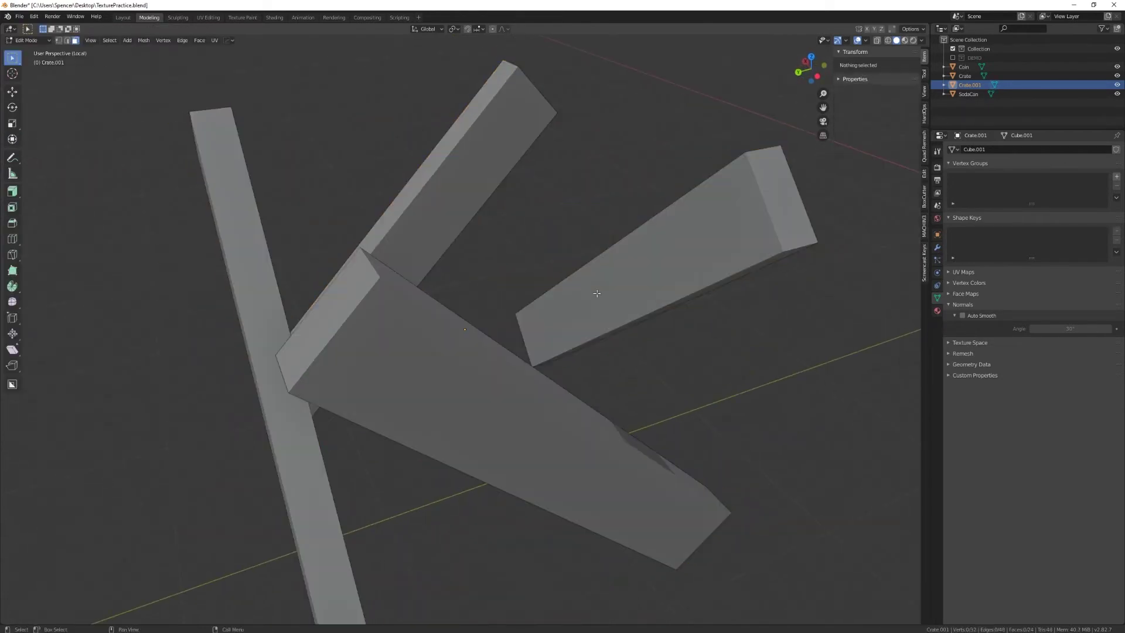
click(613, 293)
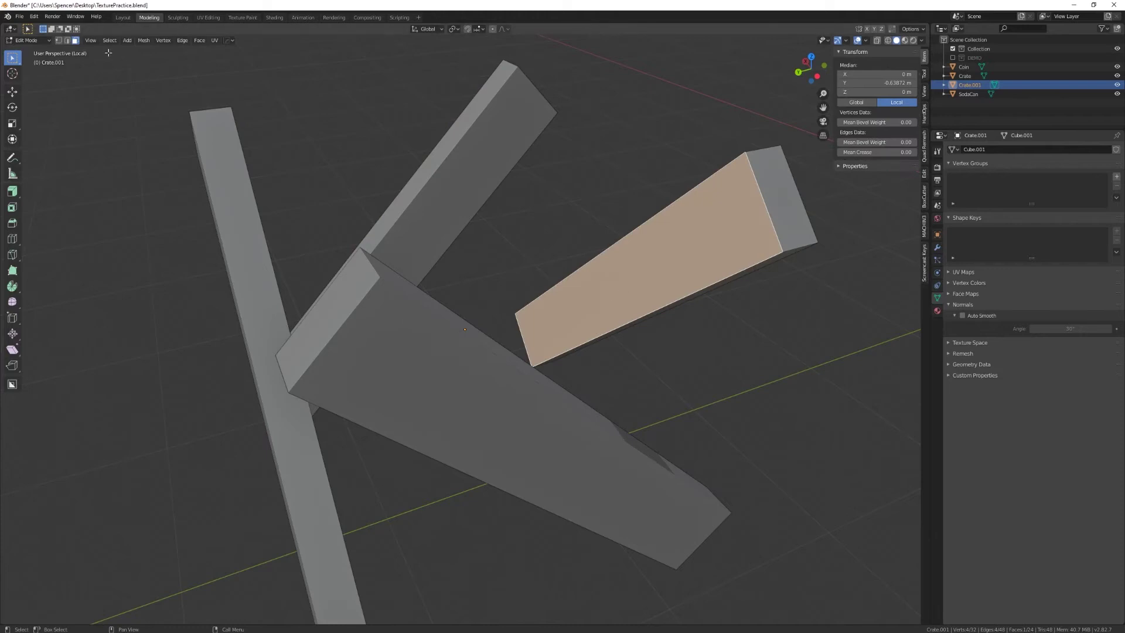
middle_drag(789, 255, 772, 364)
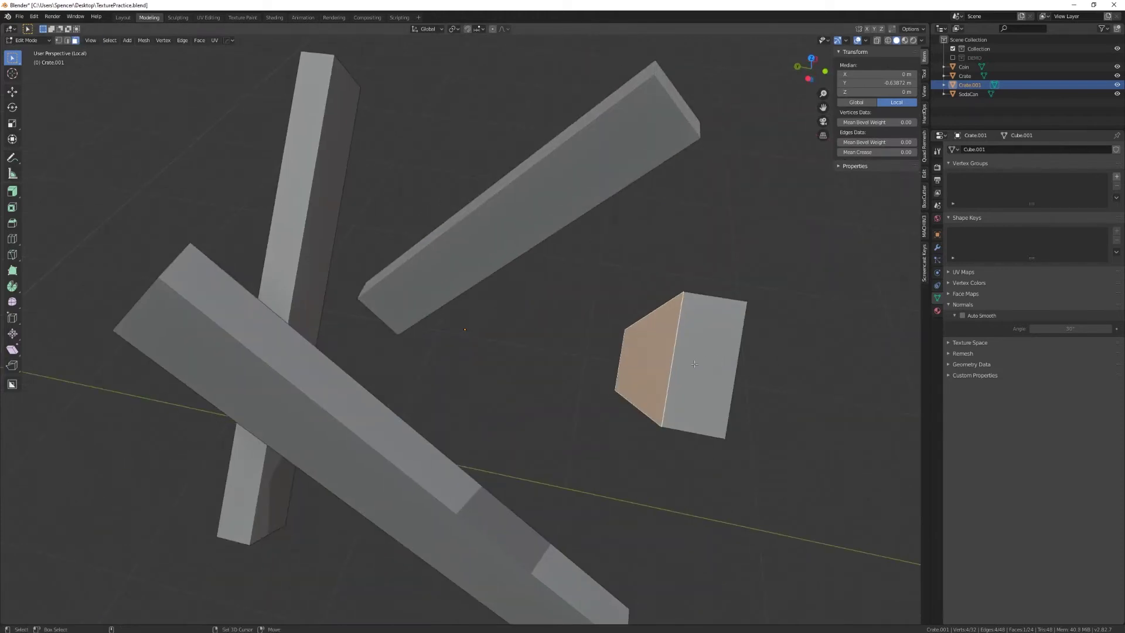
shift+click(694, 363)
middle_drag(695, 363, 372, 485)
key(KP_Divide)
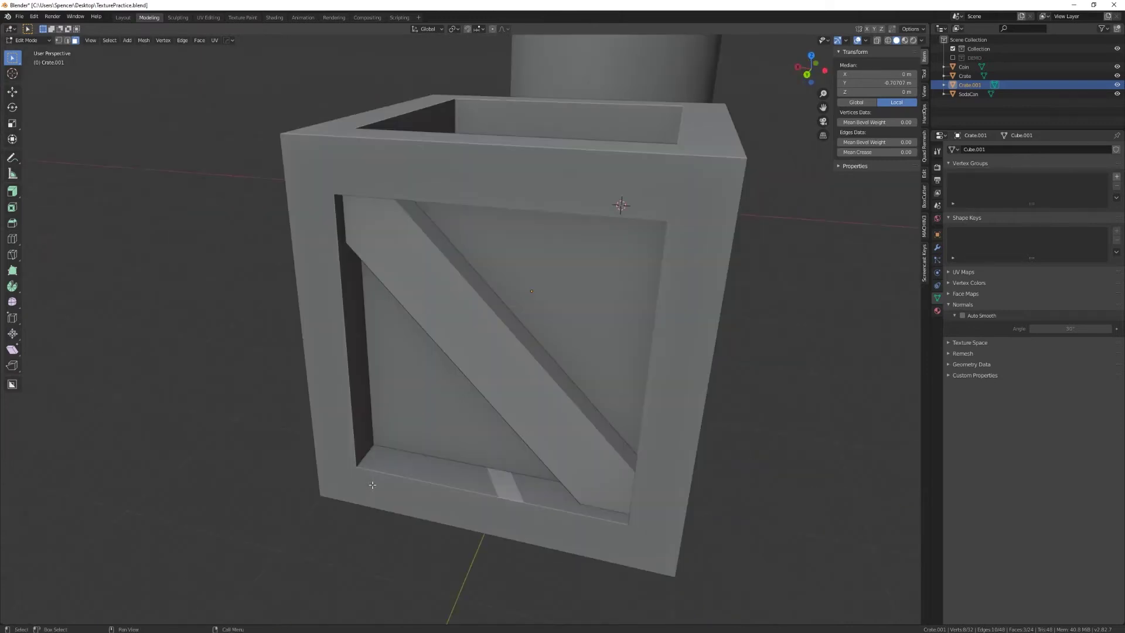
middle_drag(301, 447, 237, 430)
key(KP_Divide)
shift+click(711, 336)
shift+click(711, 336)
shift+click(777, 342)
shift+click(711, 336)
middle_drag(712, 336, 195, 460)
shift+click(167, 495)
shift+click(528, 399)
middle_drag(527, 399, 417, 377)
alt+shift+click(417, 377)
middle_drag(582, 399, 562, 212)
shift+click(785, 275)
shift+click(561, 212)
shift+click(771, 183)
middle_drag(771, 184, 451, 388)
shift+click(182, 515)
scroll(181, 516, down, 3)
middle_drag(182, 515, 232, 486)
key(x)
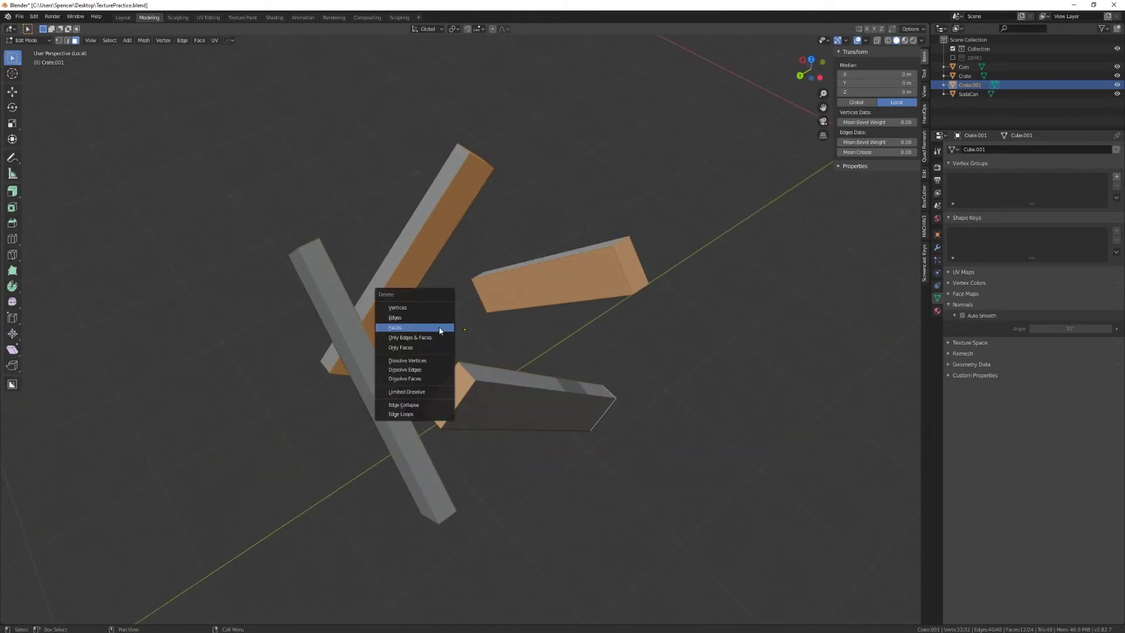
click(439, 330)
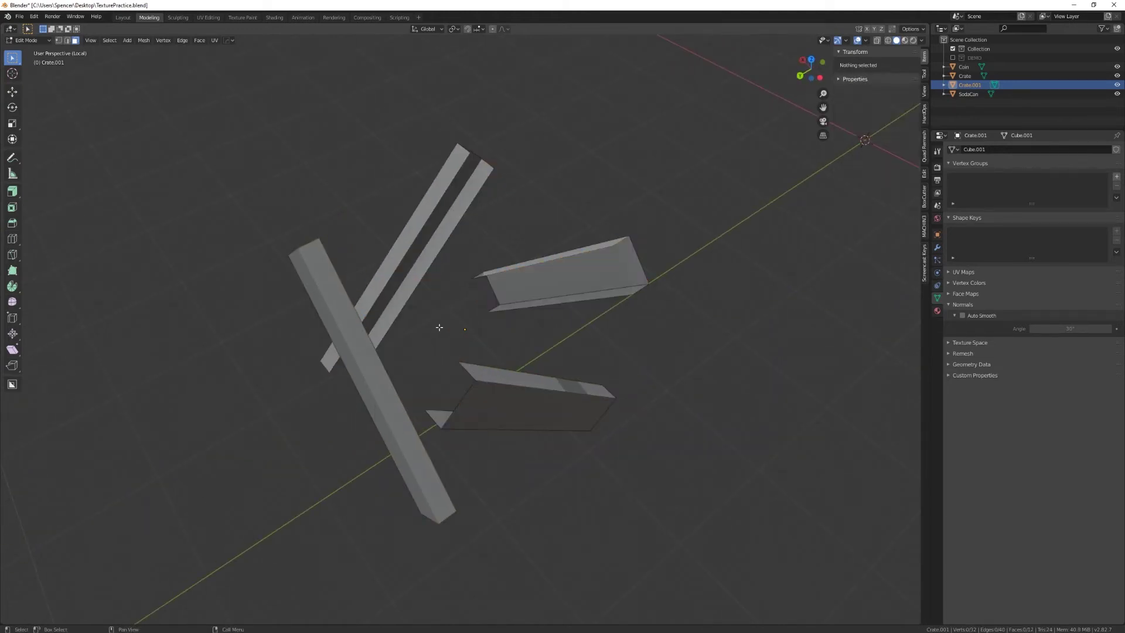
Leave local view, return to Object Mode and deselect the planks to show the crate with the other models
middle_drag(516, 344, 692, 387)
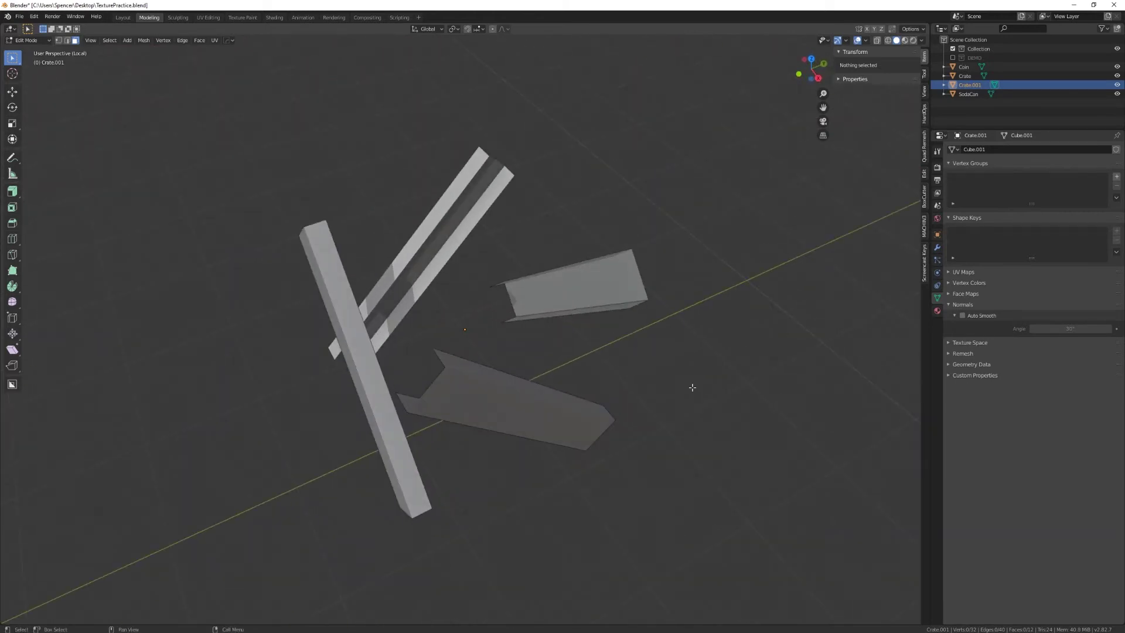
key(KP_Divide)
key(Tab)
click(170, 406)
scroll(170, 406, down, 3)
middle_drag(170, 407, 199, 417)
scroll(381, 382, down, 4)
shift+middle_drag(381, 381, 320, 411)
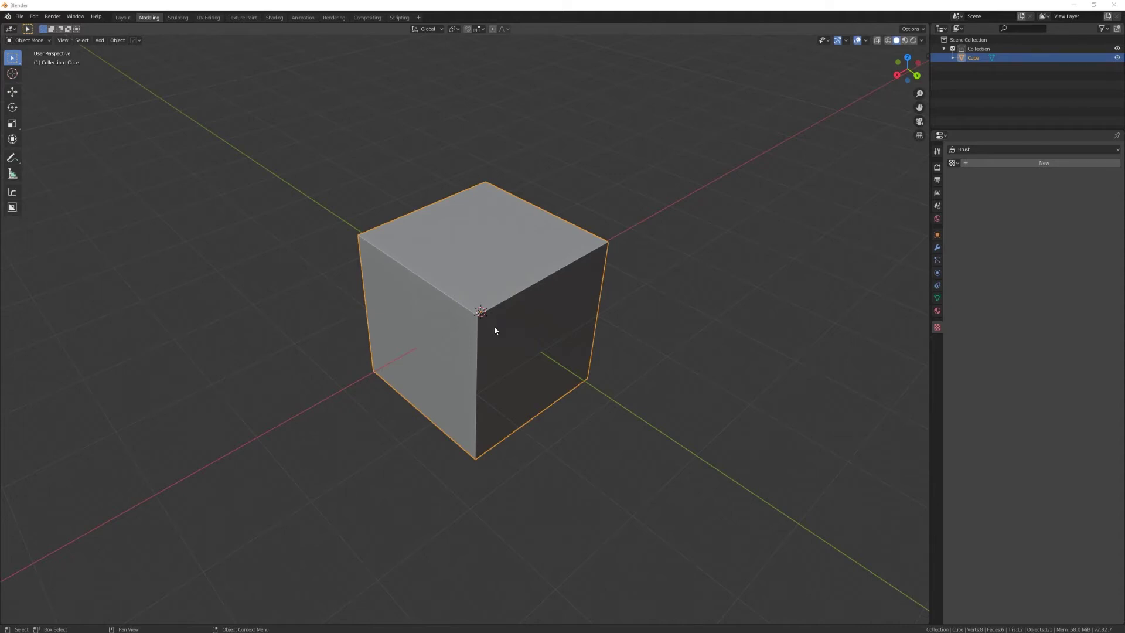
Unwrap all faces of the cube and show its UV layout in the UV Editing workspace
key(Tab)
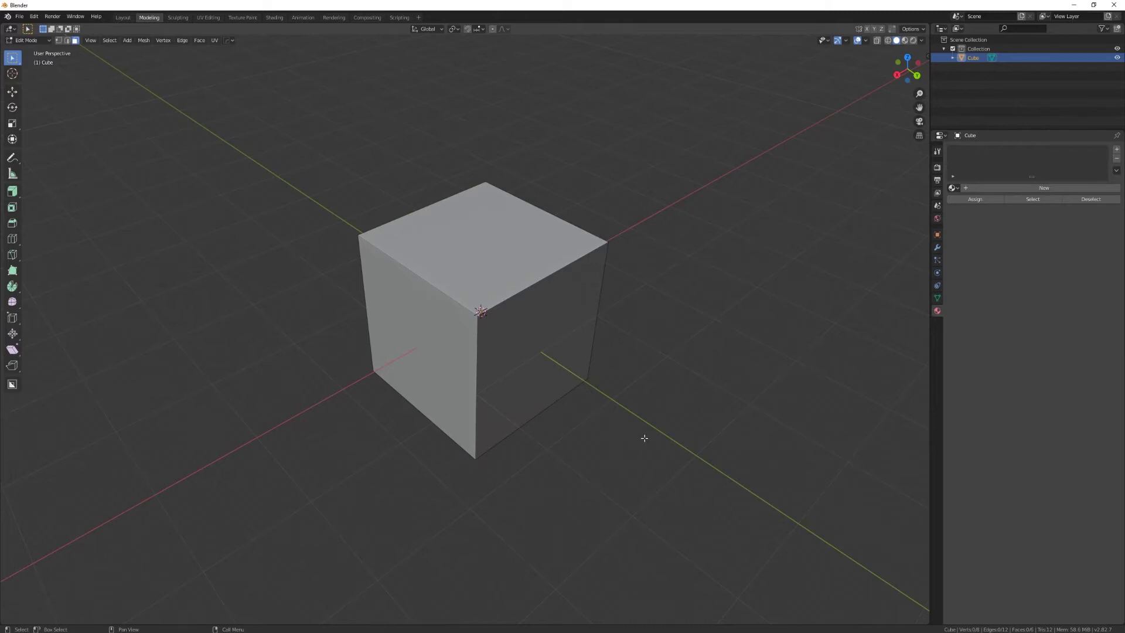
key(a)
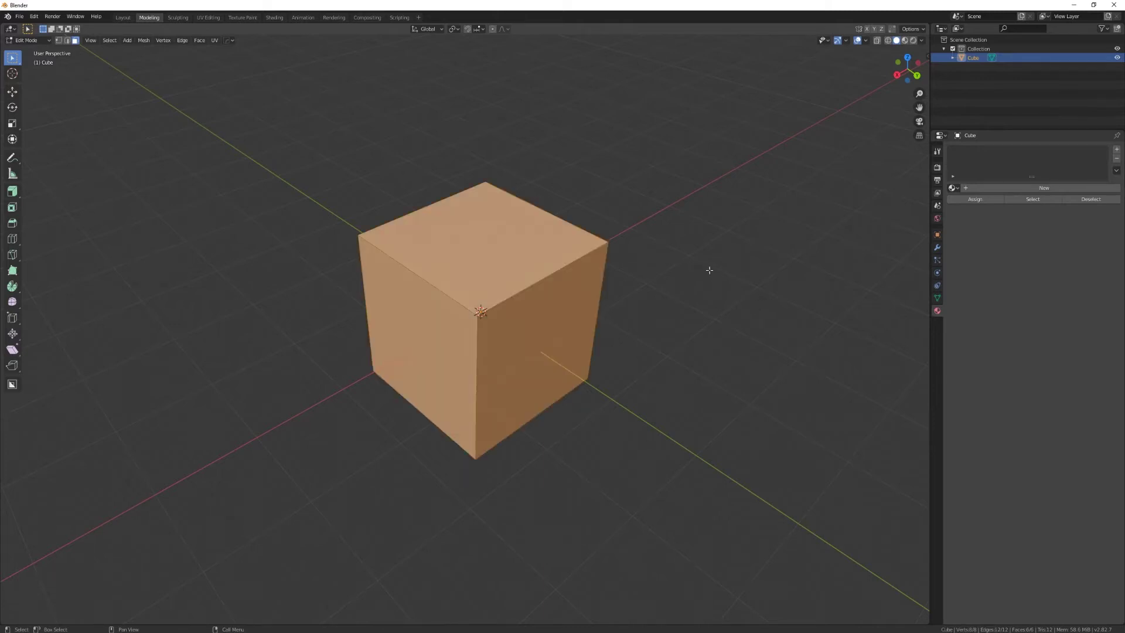
key(u)
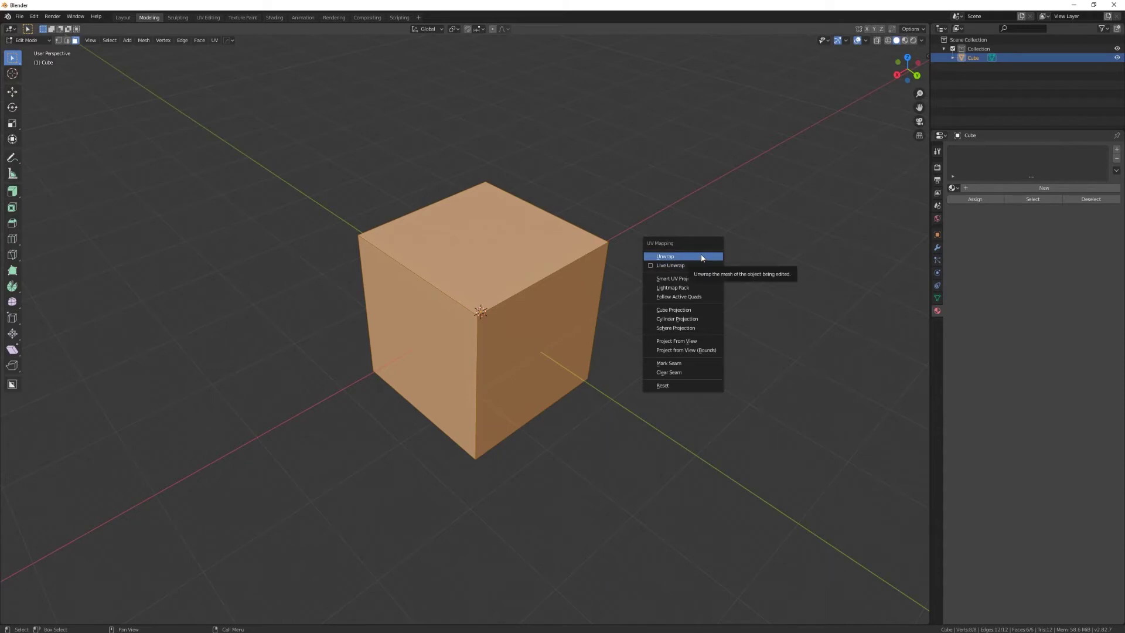
click(701, 256)
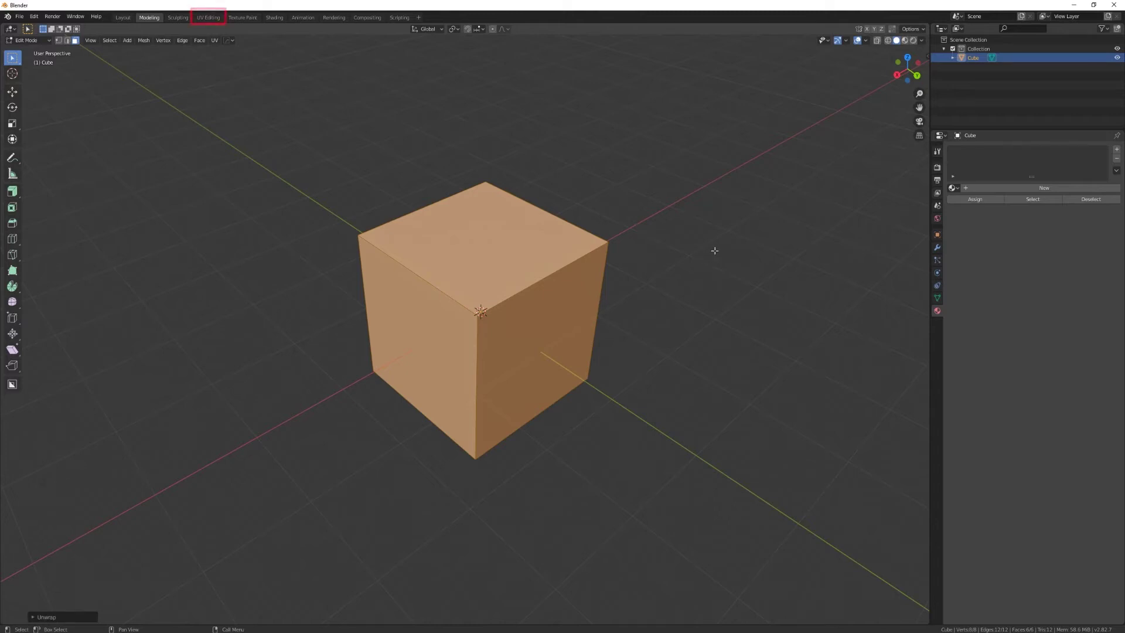
click(209, 18)
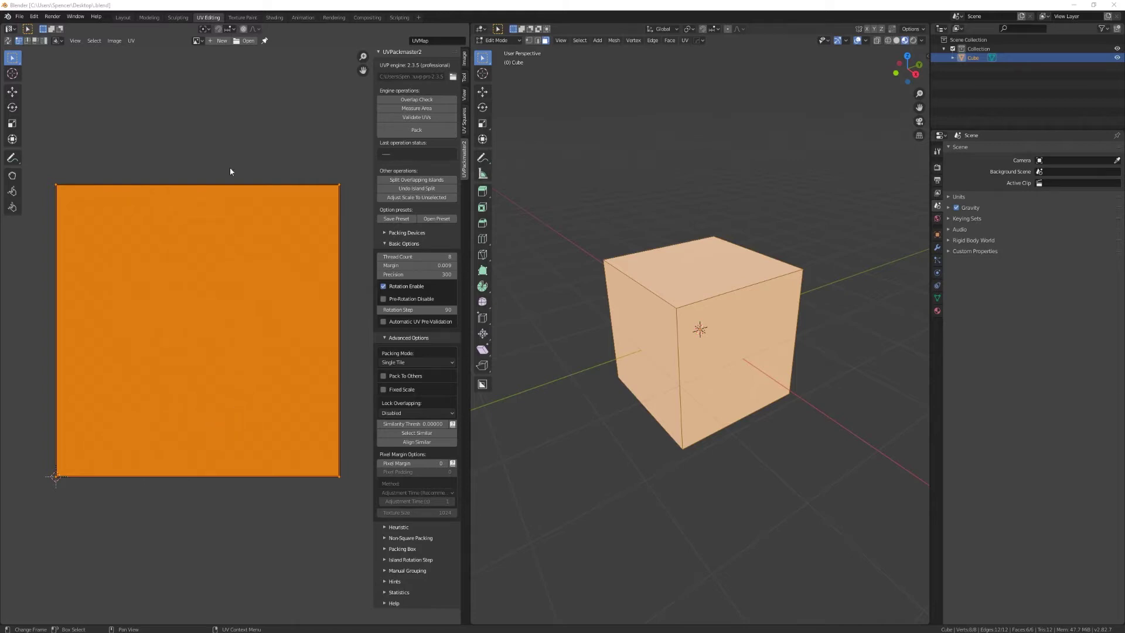
Create a new material for the cube in the Shading workspace
click(274, 18)
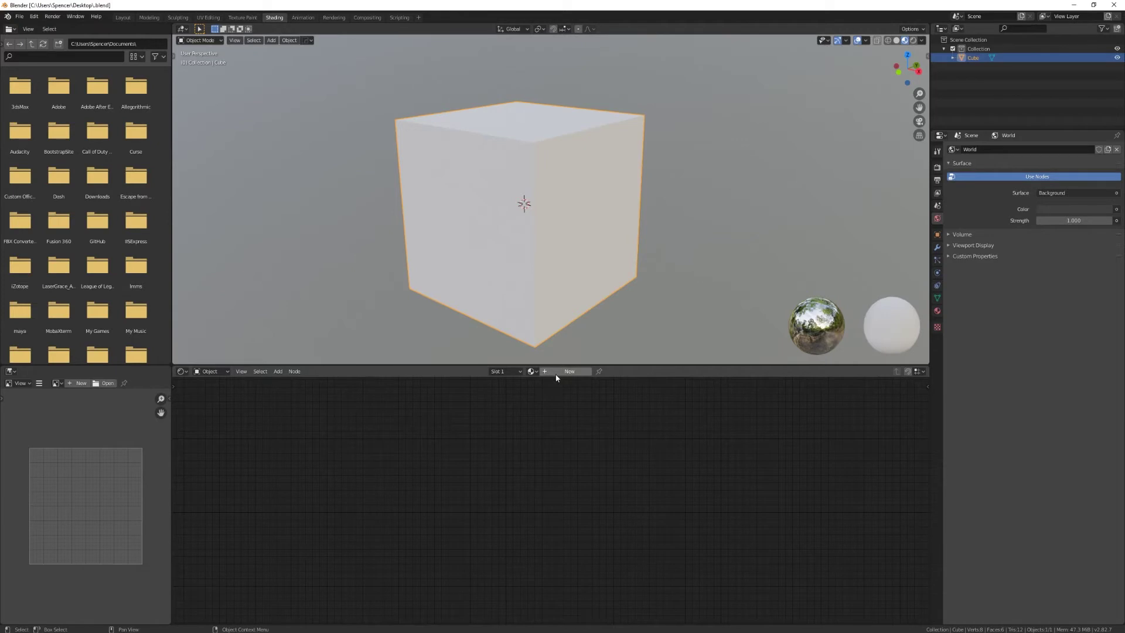
click(570, 372)
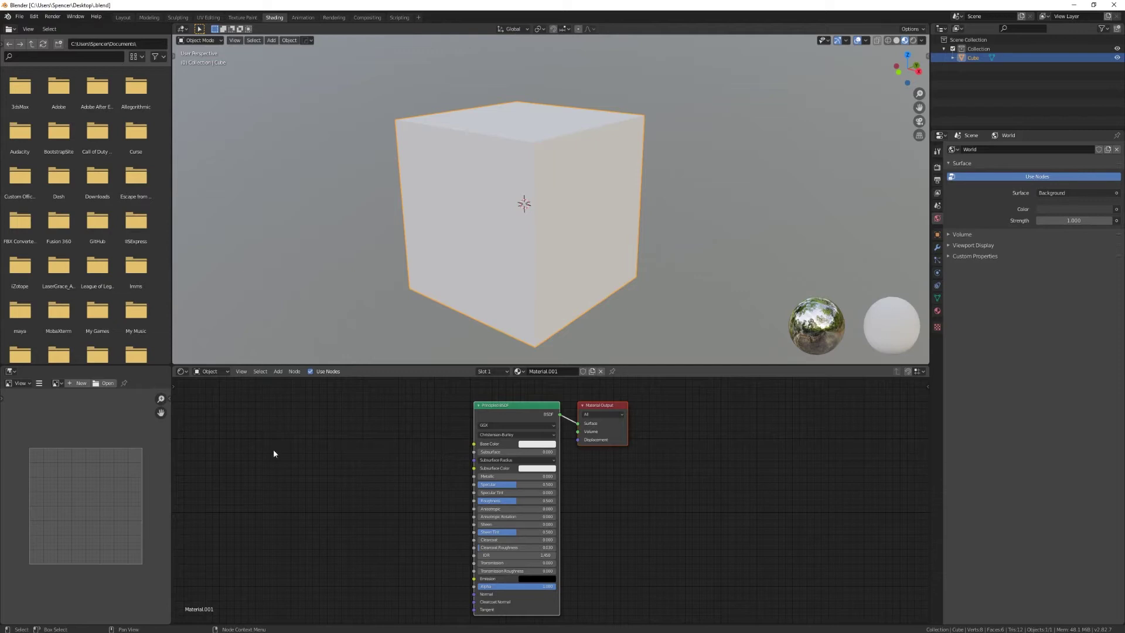
click(303, 473)
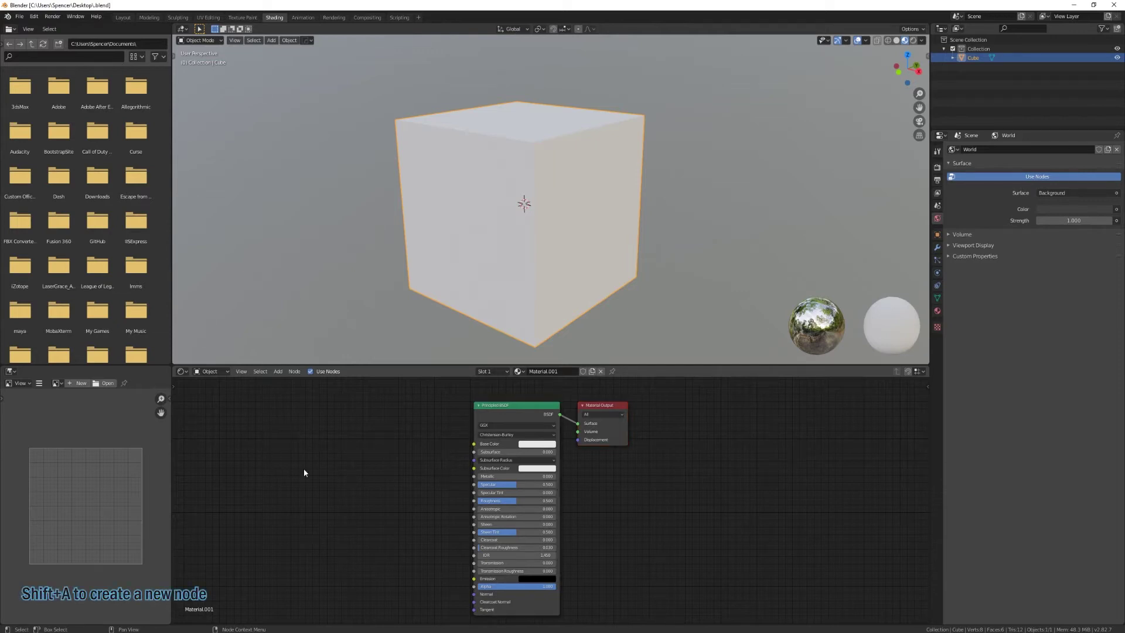
Add an Image Texture node beside the Principled BSDF node, on its input side
key(shift+a)
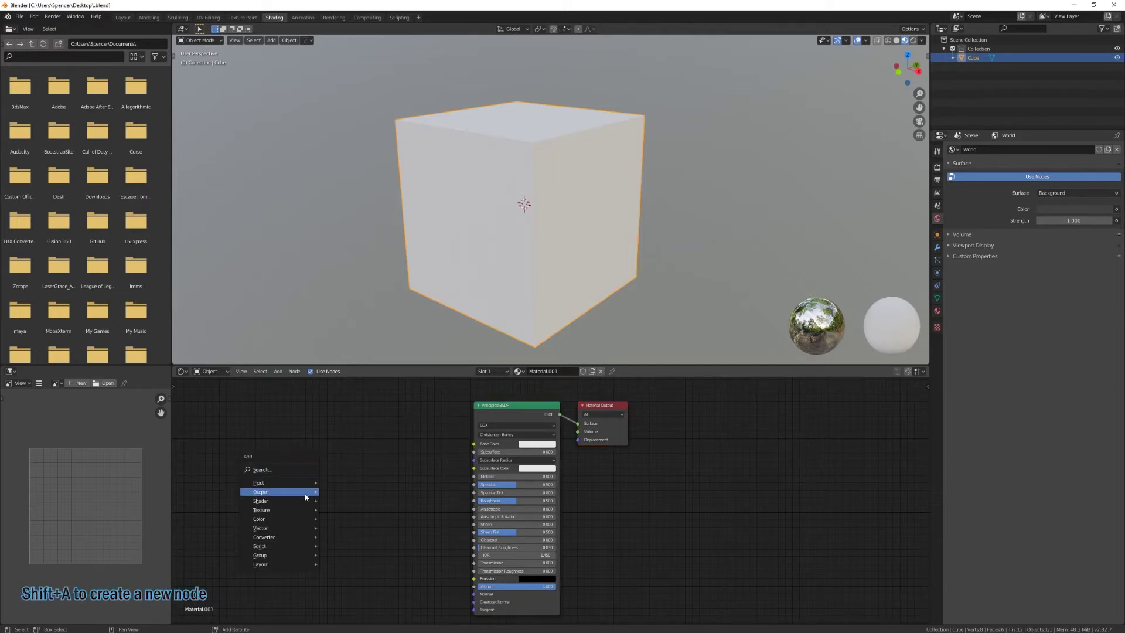
mouse_move(305, 510)
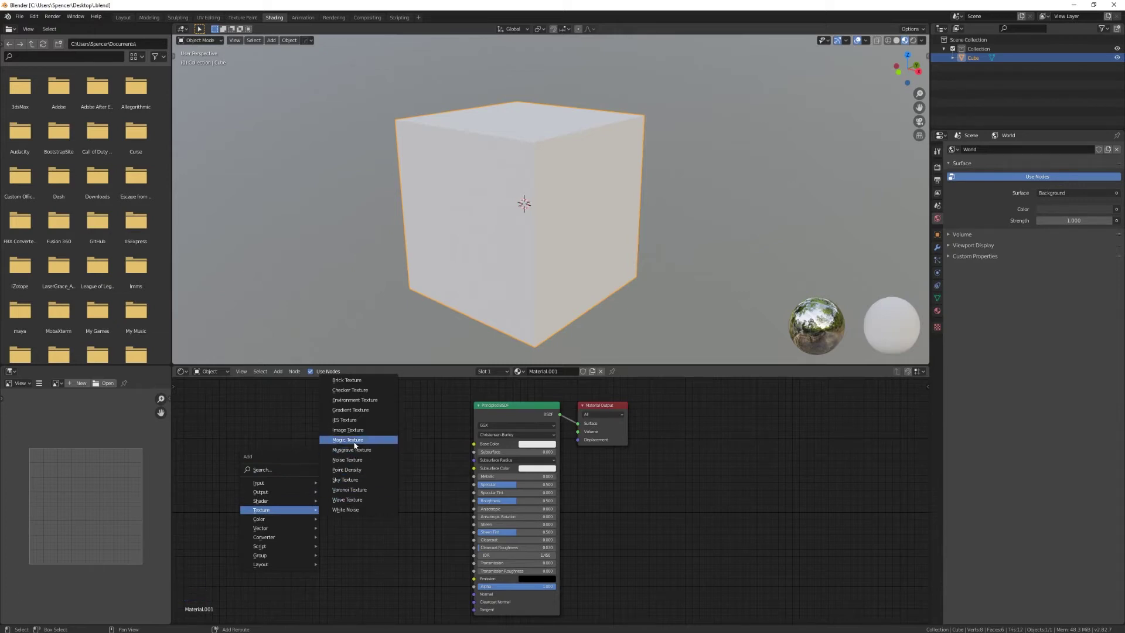
click(355, 432)
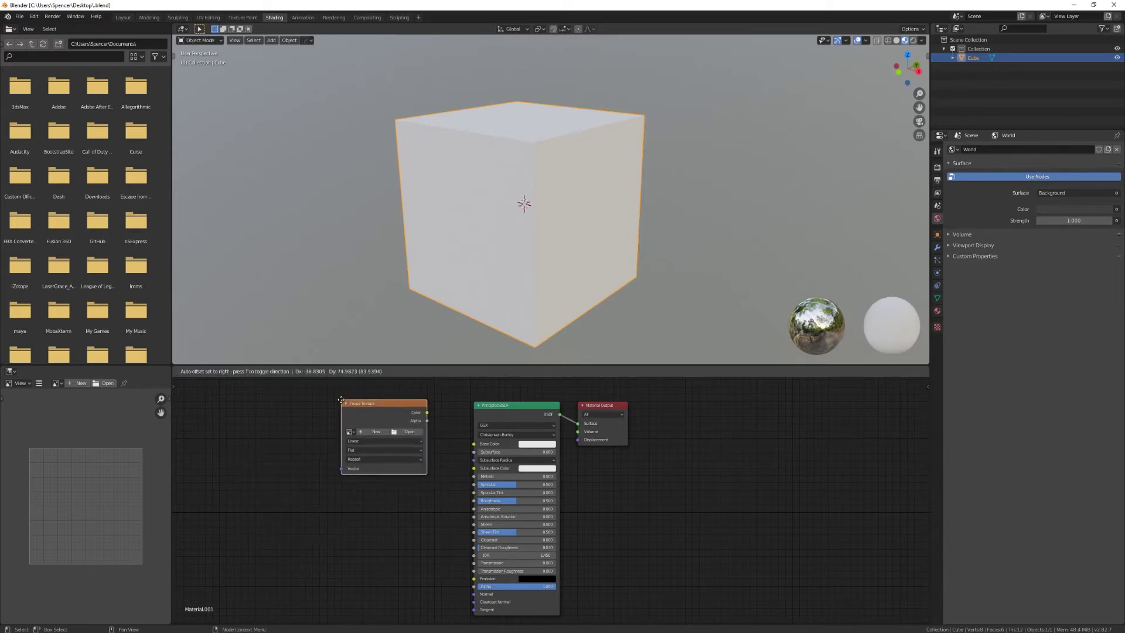
click(341, 399)
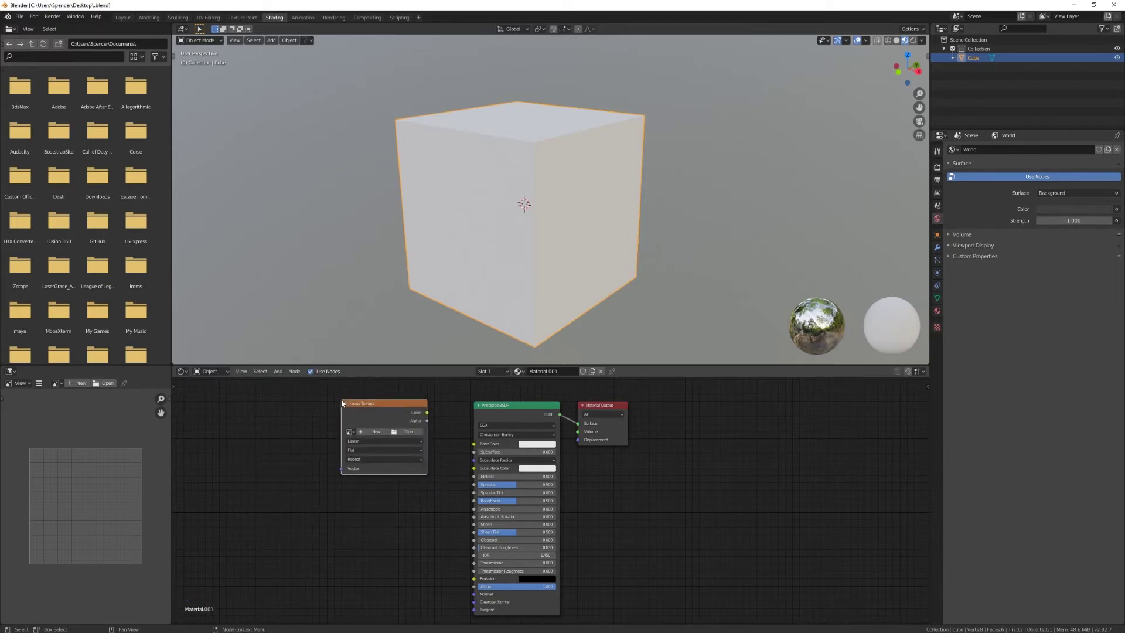
Generate a UV Grid image in the Image Texture node and connect its Color output to the Principled BSDF's Base Color
click(369, 434)
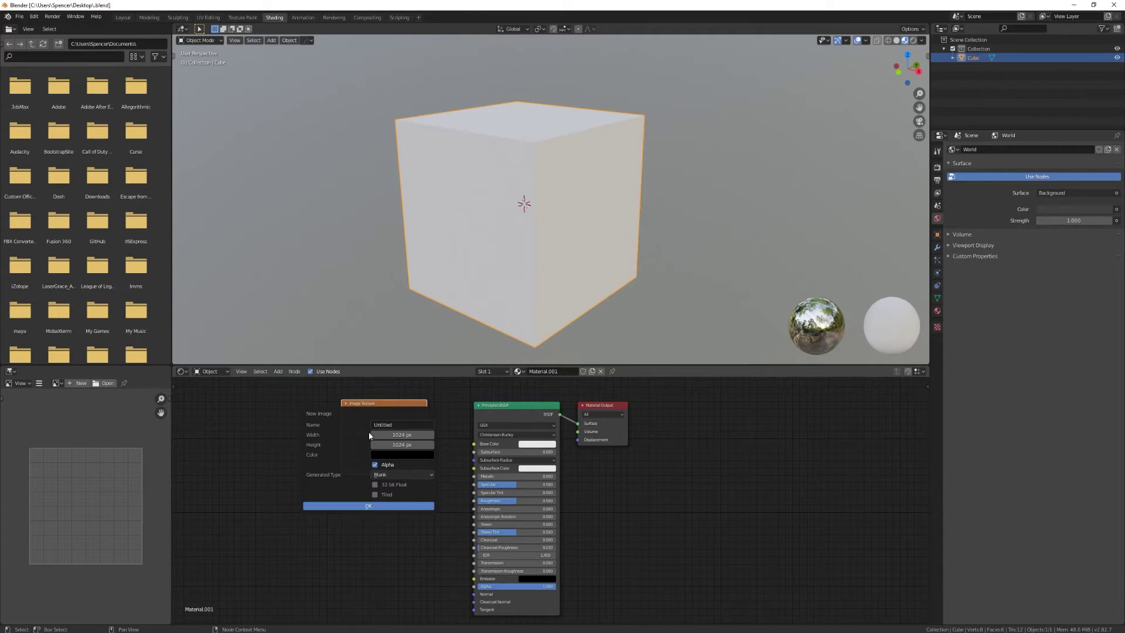
click(385, 475)
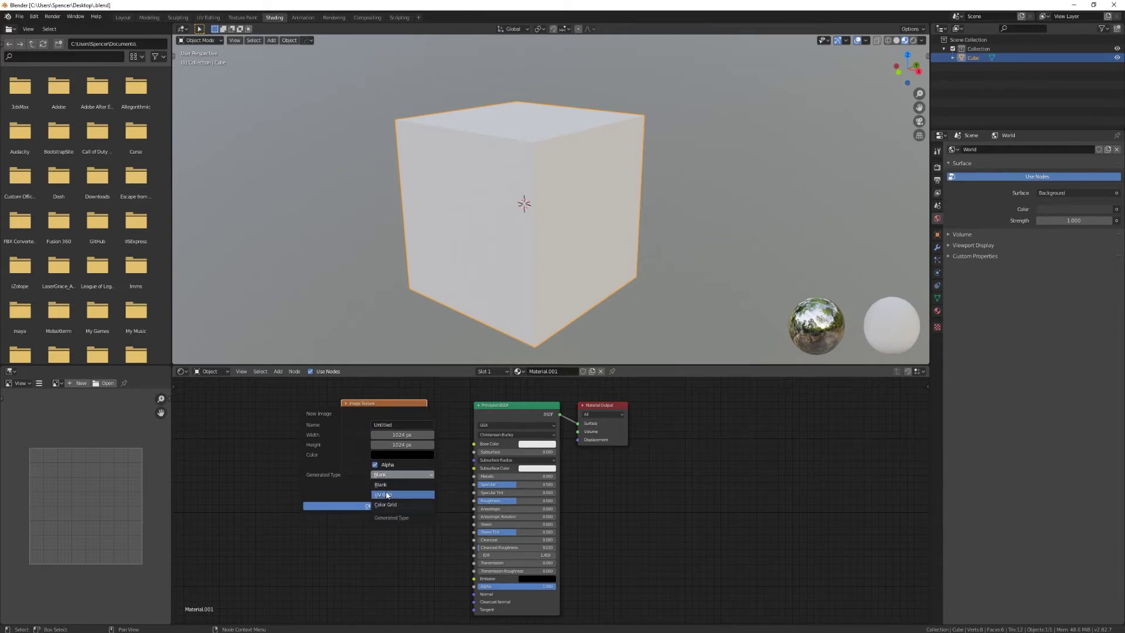
click(387, 495)
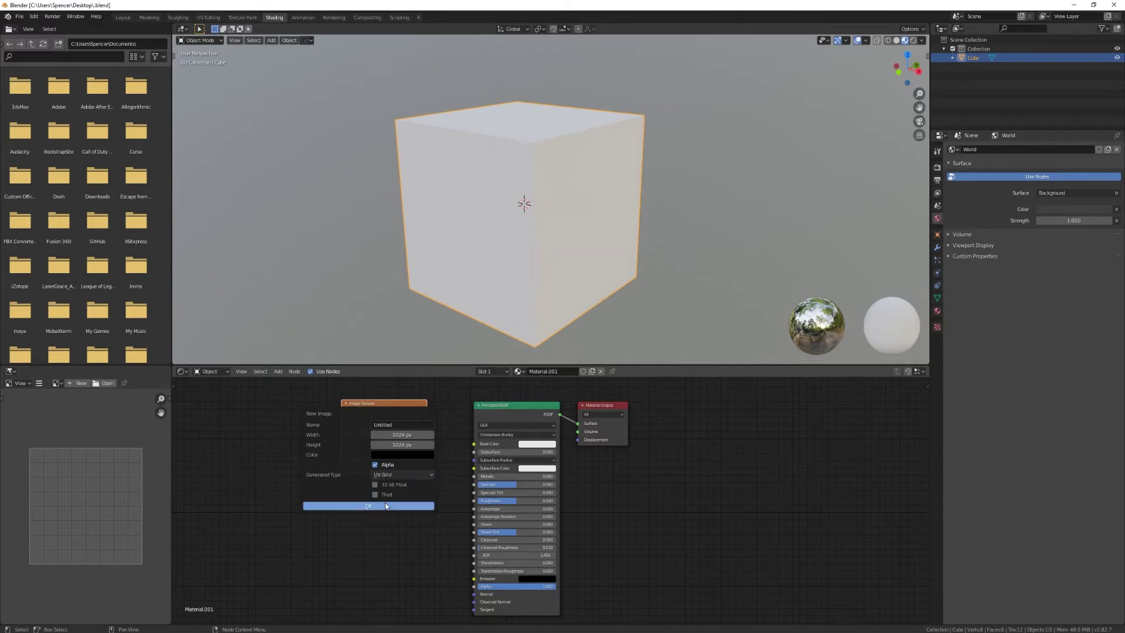
click(385, 506)
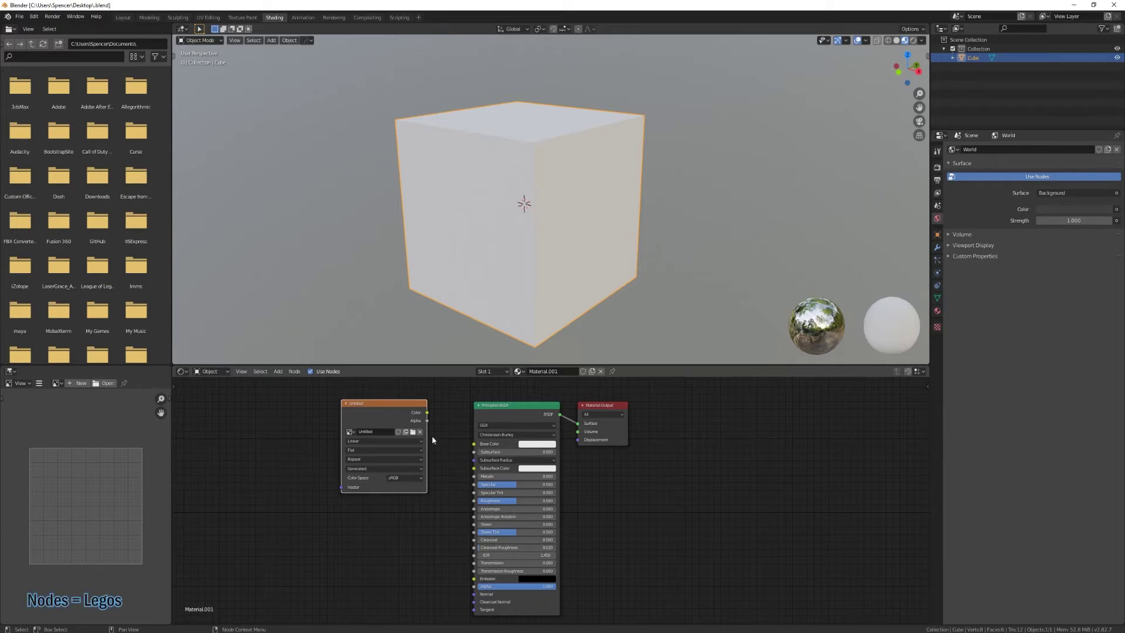
drag(427, 413, 473, 444)
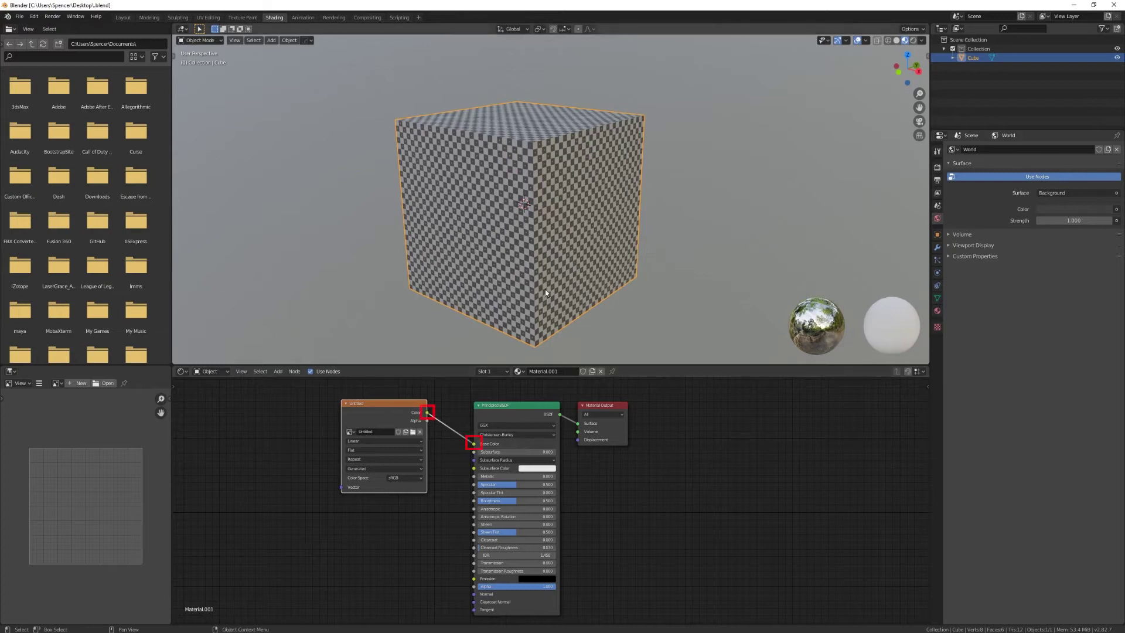
mouse_move(597, 267)
middle_down()
mouse_move(610, 268)
mouse_move(451, 272)
mouse_move(609, 275)
middle_up()
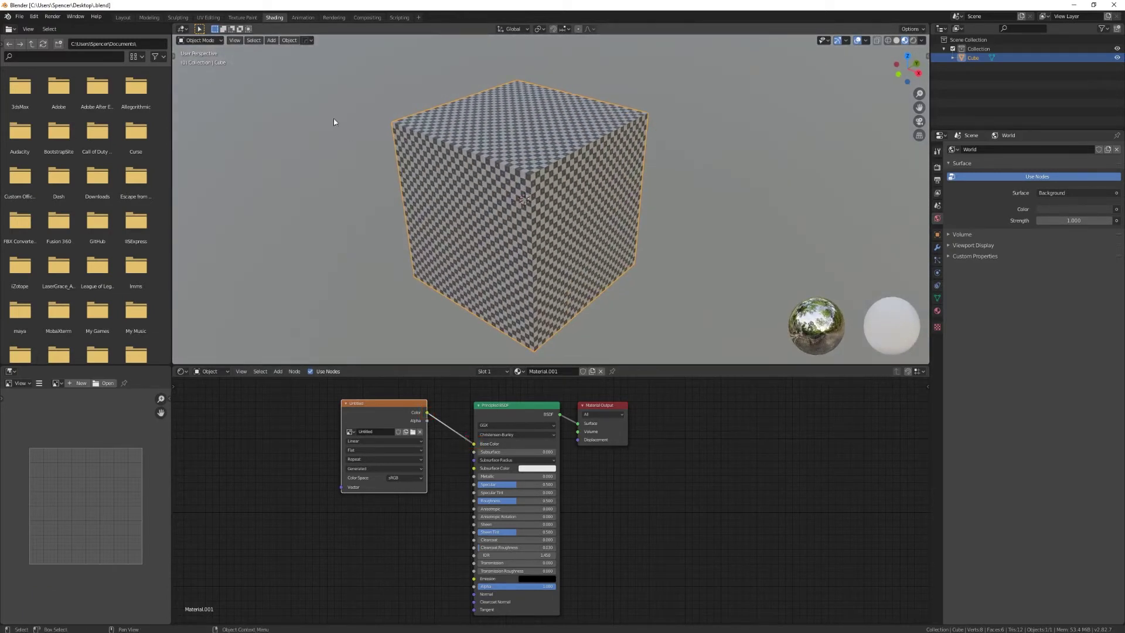
Show the cube in the UV Editing workspace with Material Preview shading and deselect its faces
click(208, 17)
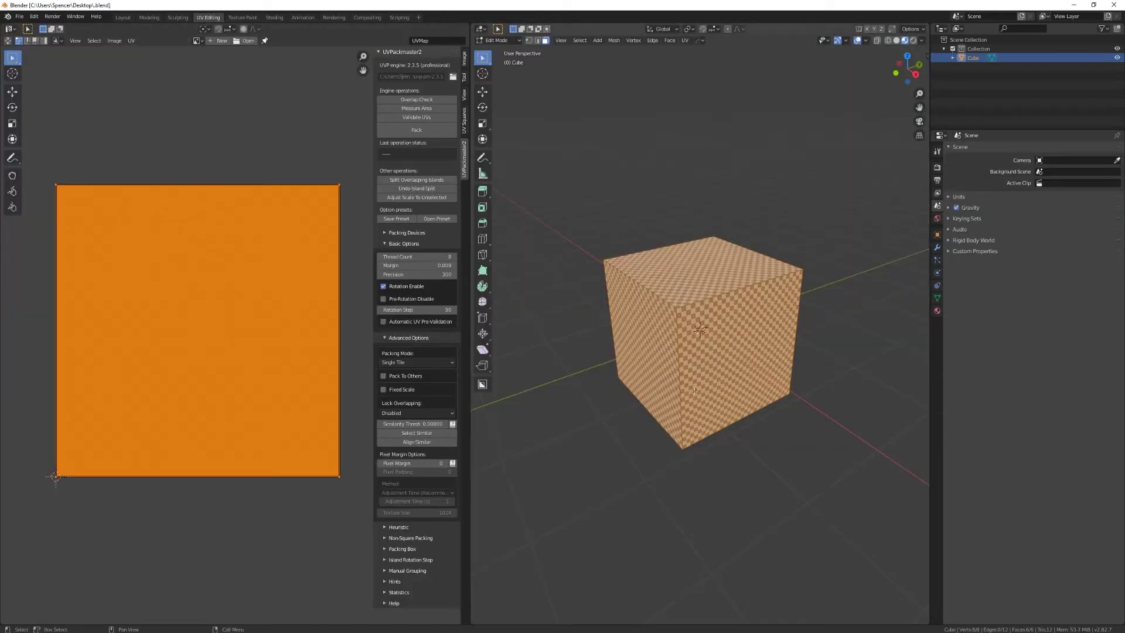
click(896, 40)
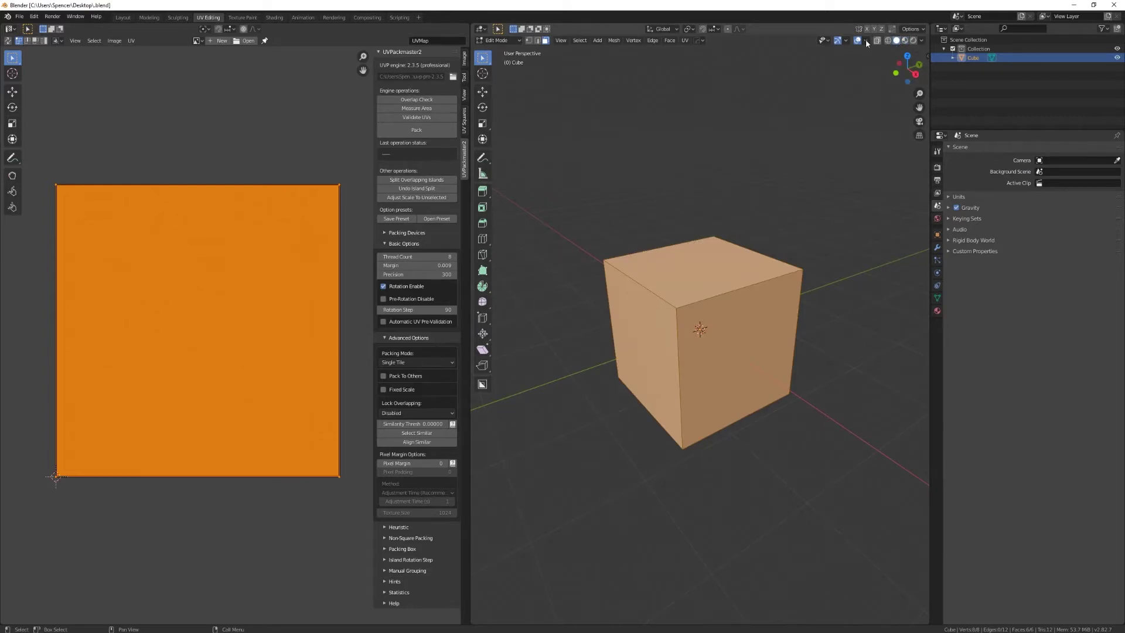
click(904, 40)
click(809, 180)
mouse_move(809, 180)
middle_down()
mouse_move(821, 144)
mouse_move(815, 171)
middle_up()
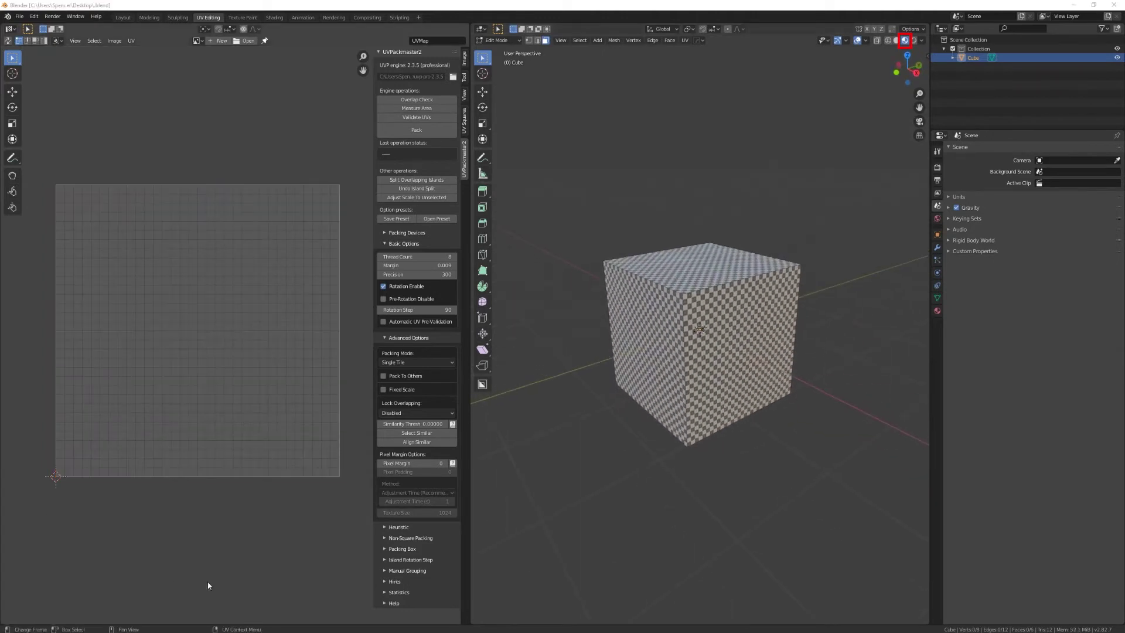
Select all of the cube's faces and try moving the overlapping UVs in the UV editor
mouse_move(728, 518)
middle_down()
mouse_move(739, 519)
mouse_move(630, 515)
mouse_move(722, 532)
middle_up()
key(a)
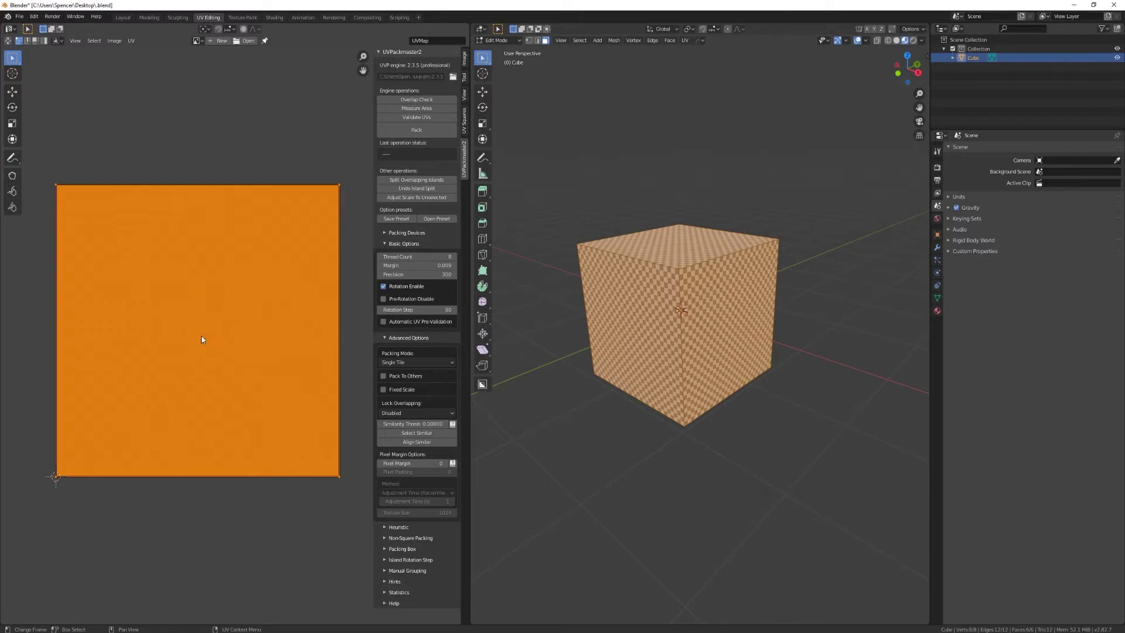
key(g)
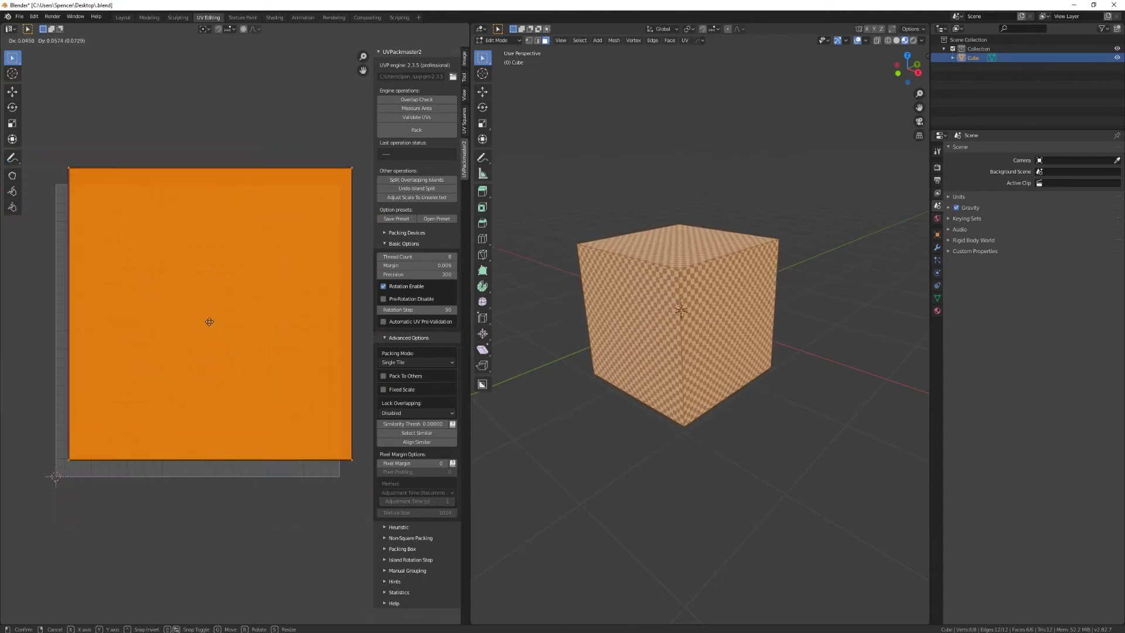
click(205, 321)
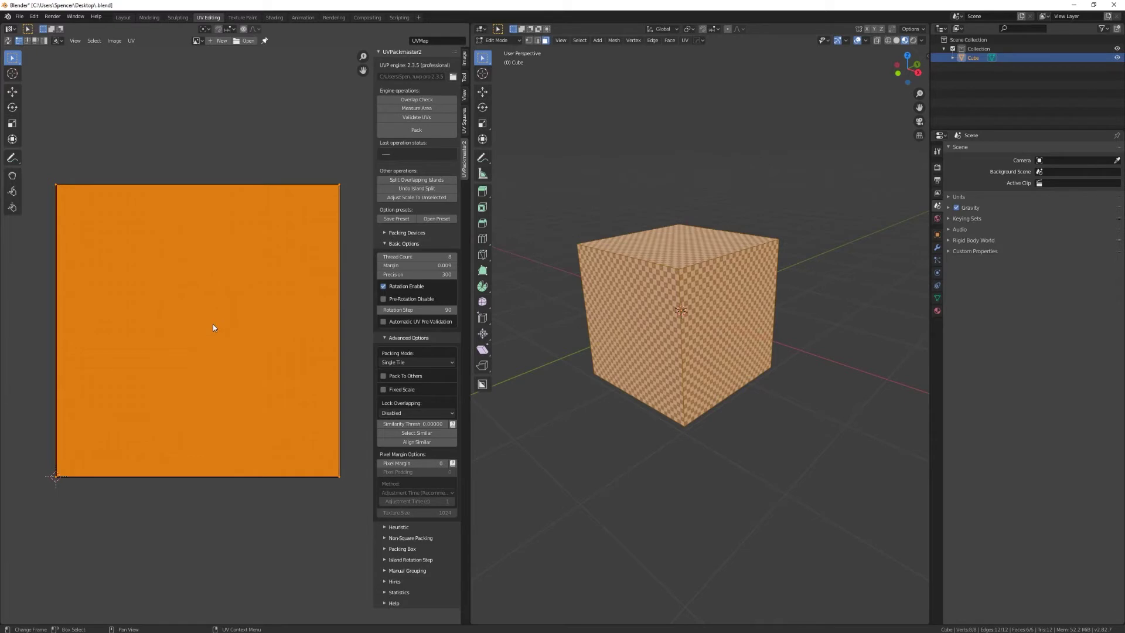
key(g)
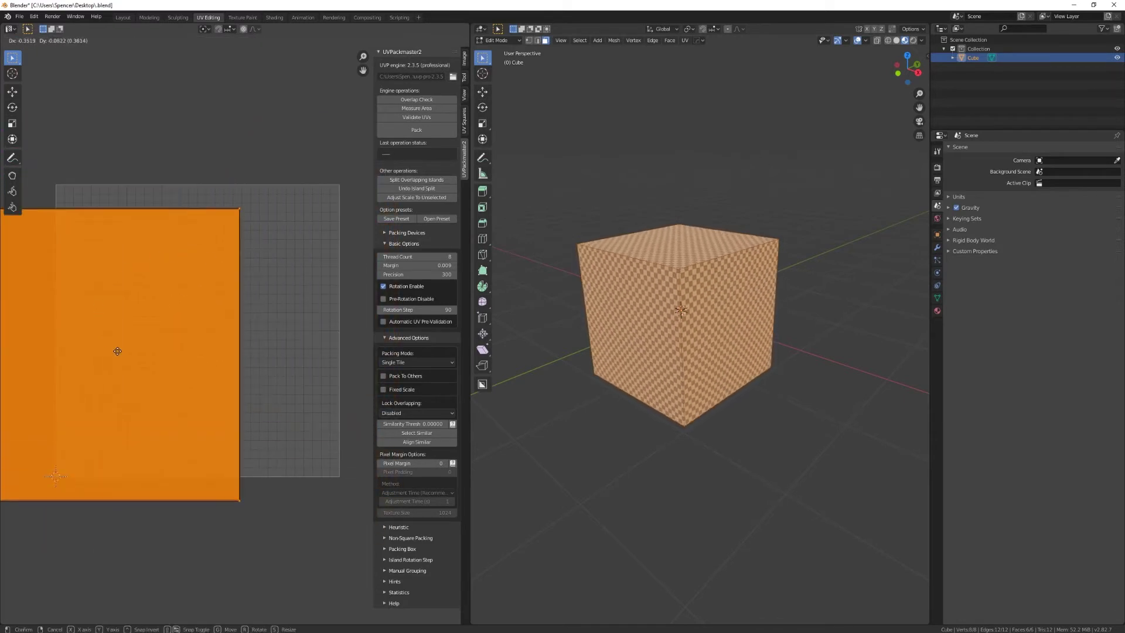
click(195, 323)
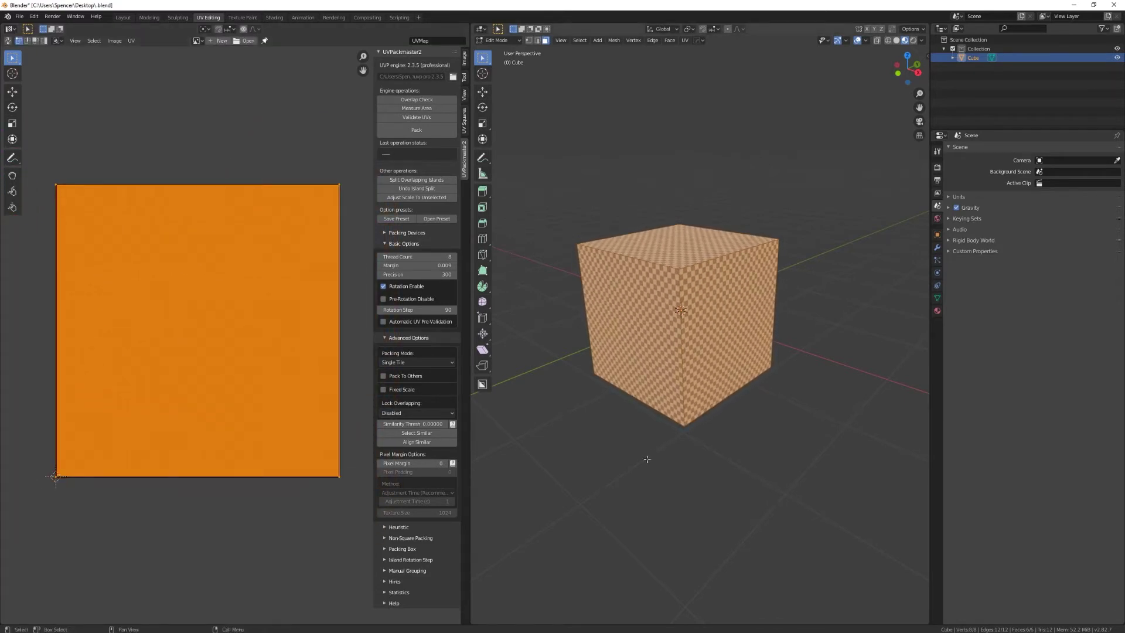
Mark three of the cube's top edges and its four vertical edges as seams in edge select mode
key(ctrl+s)
click(537, 40)
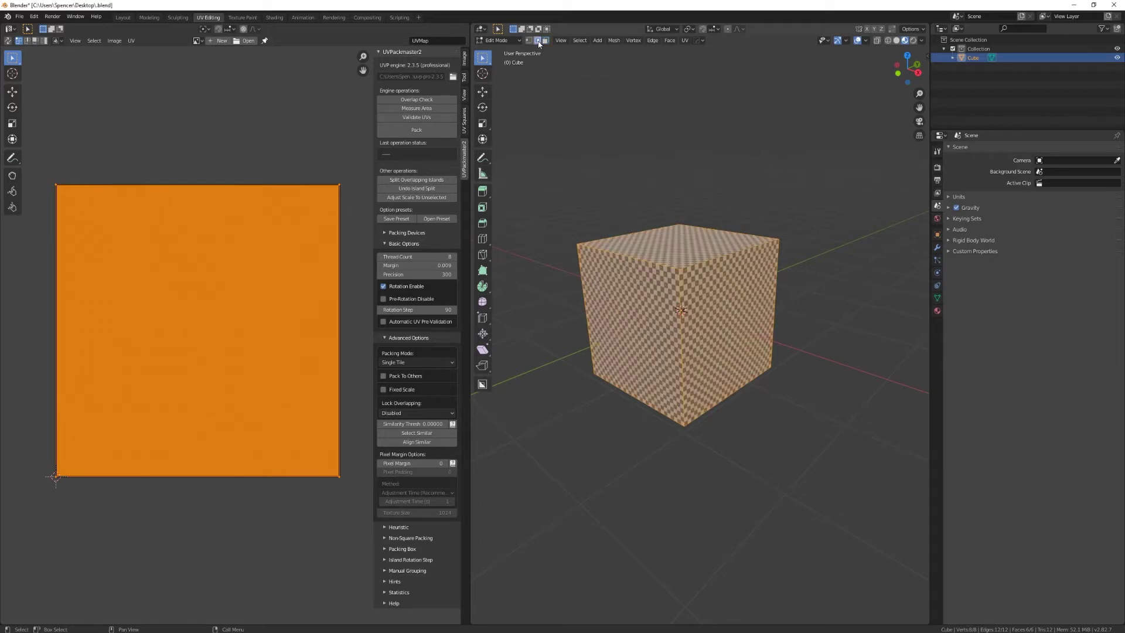
click(703, 260)
middle_drag(702, 259, 788, 315)
shift+click(703, 225)
middle_drag(703, 225, 731, 381)
shift+click(689, 294)
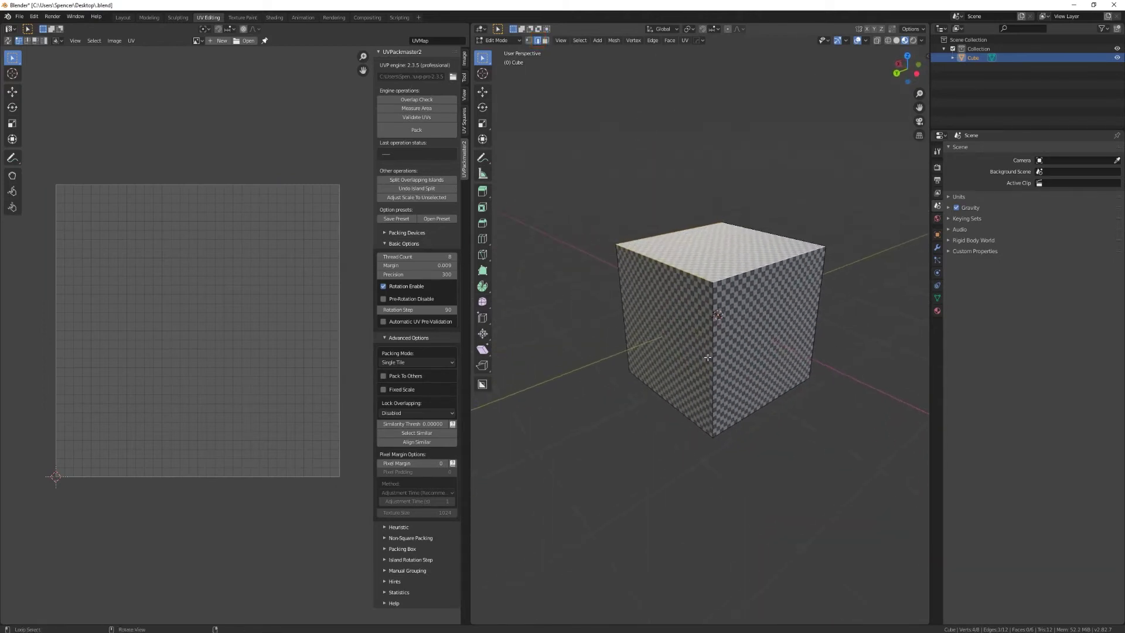
shift+click(715, 379)
shift+click(622, 329)
middle_drag(622, 328, 867, 427)
shift+click(726, 378)
shift+click(735, 381)
right_click(706, 334)
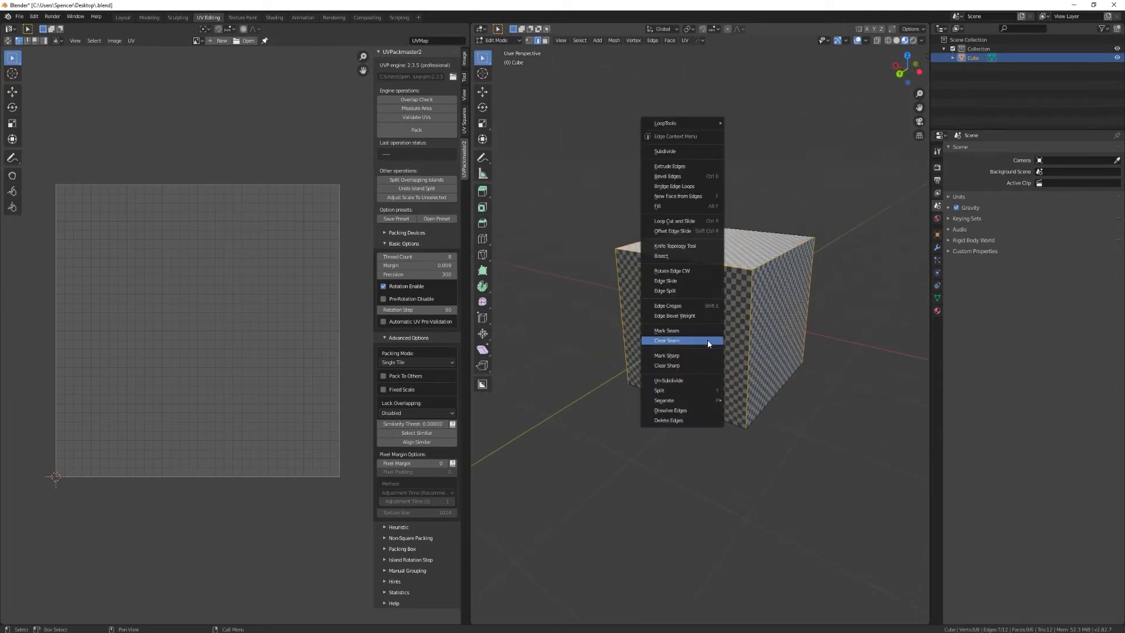
click(706, 334)
click(802, 377)
Mark the one remaining top edge of the cube as a seam
scroll(751, 318, up, 3)
middle_drag(804, 420, 703, 432)
scroll(703, 432, down, 2)
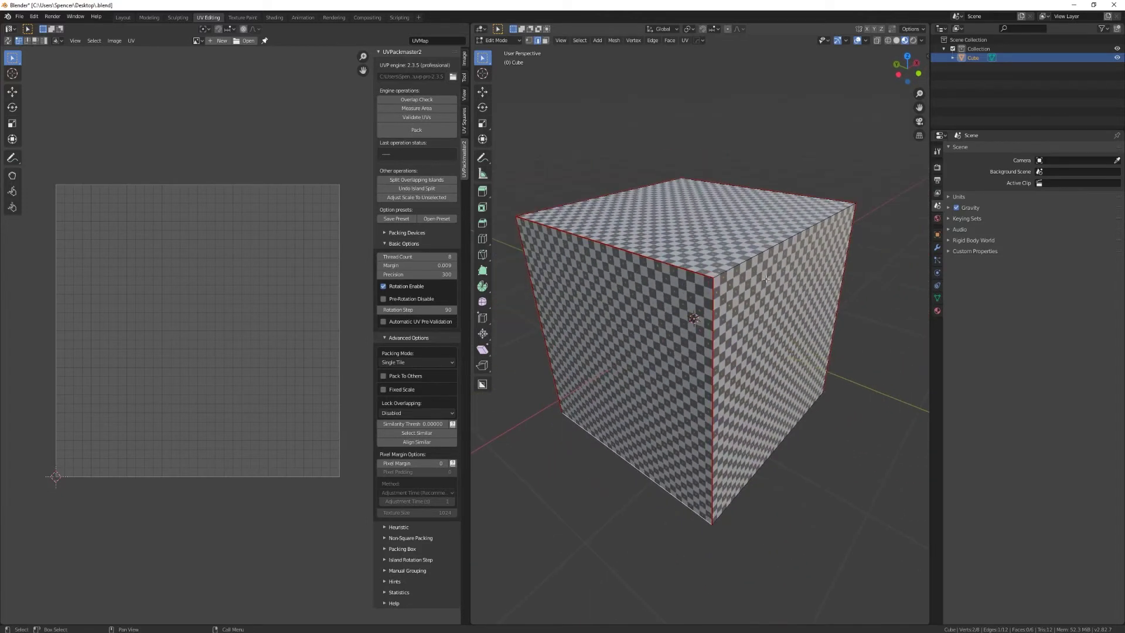
click(757, 252)
right_click(756, 252)
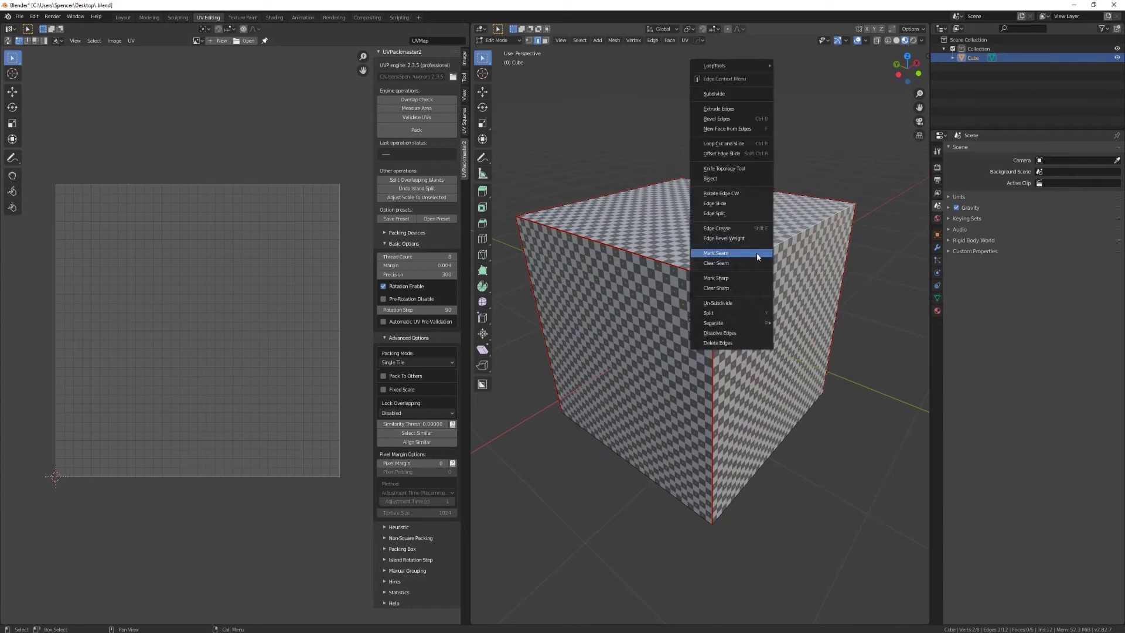
click(757, 252)
Clear the seam from the last marked top edge so the top face stays attached to one side
click(822, 364)
click(744, 258)
right_click(744, 260)
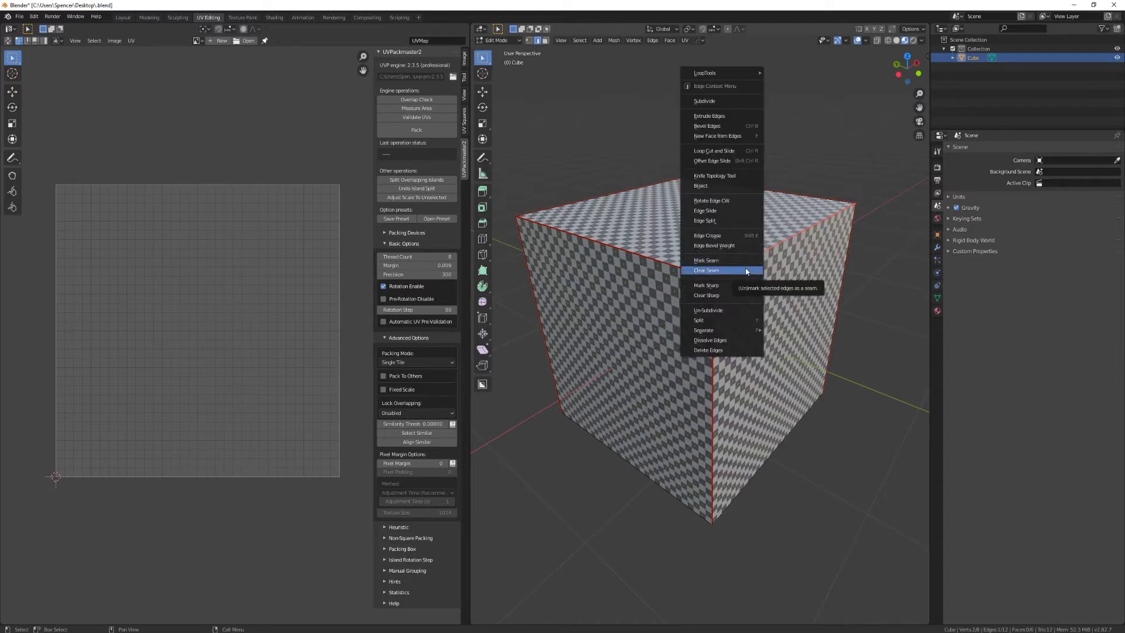
click(747, 271)
Select the whole cube and unwrap it along the marked seams
scroll(746, 271, down, 2)
middle_drag(746, 272, 751, 430)
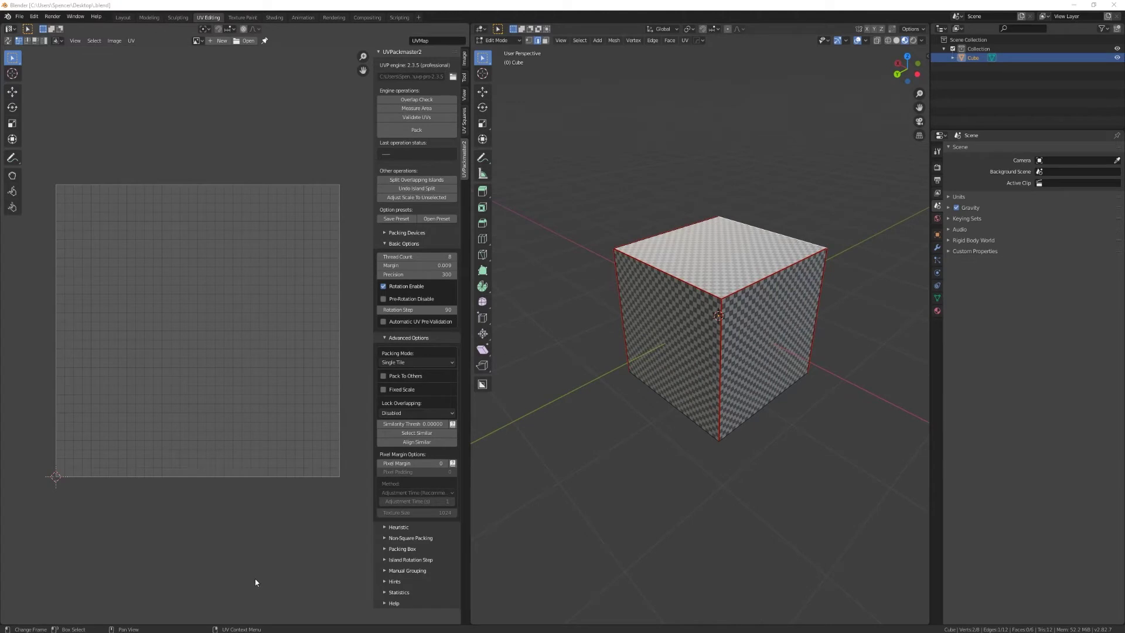
click(717, 553)
key(a)
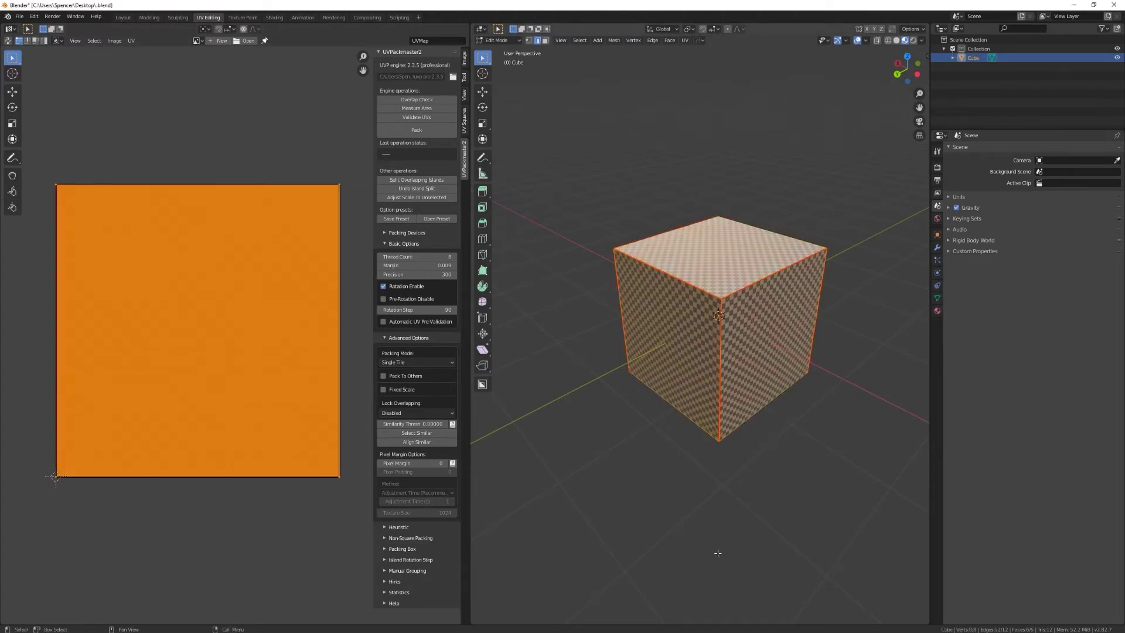
key(u)
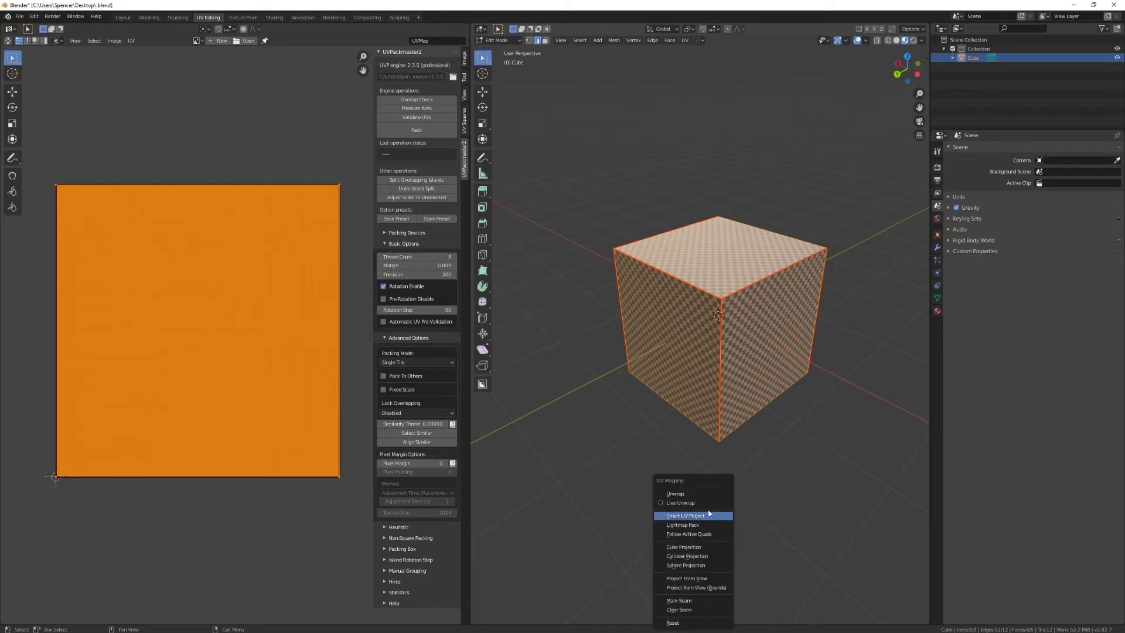
click(703, 494)
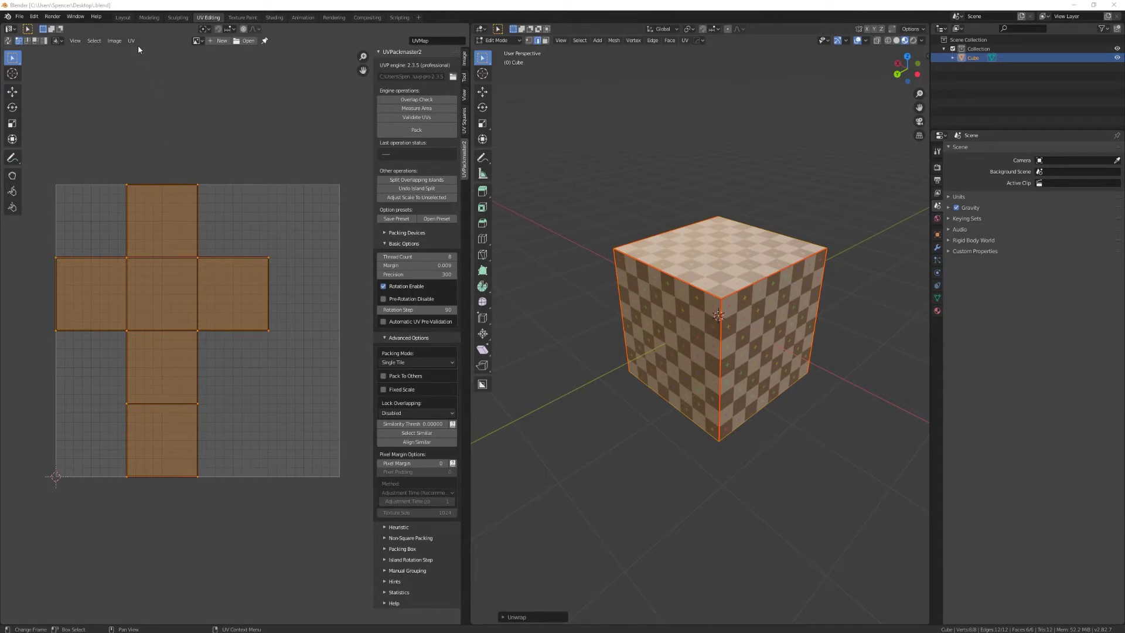
Export the cube's UV layout to the Desktop as a PNG image named TestUVMap
click(131, 41)
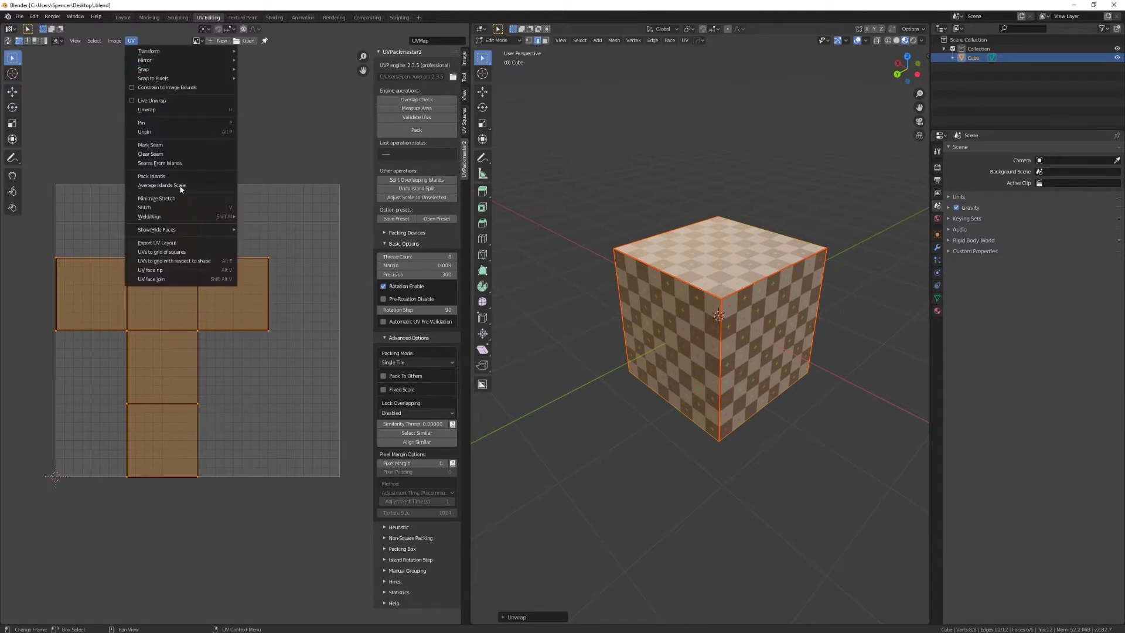
click(172, 243)
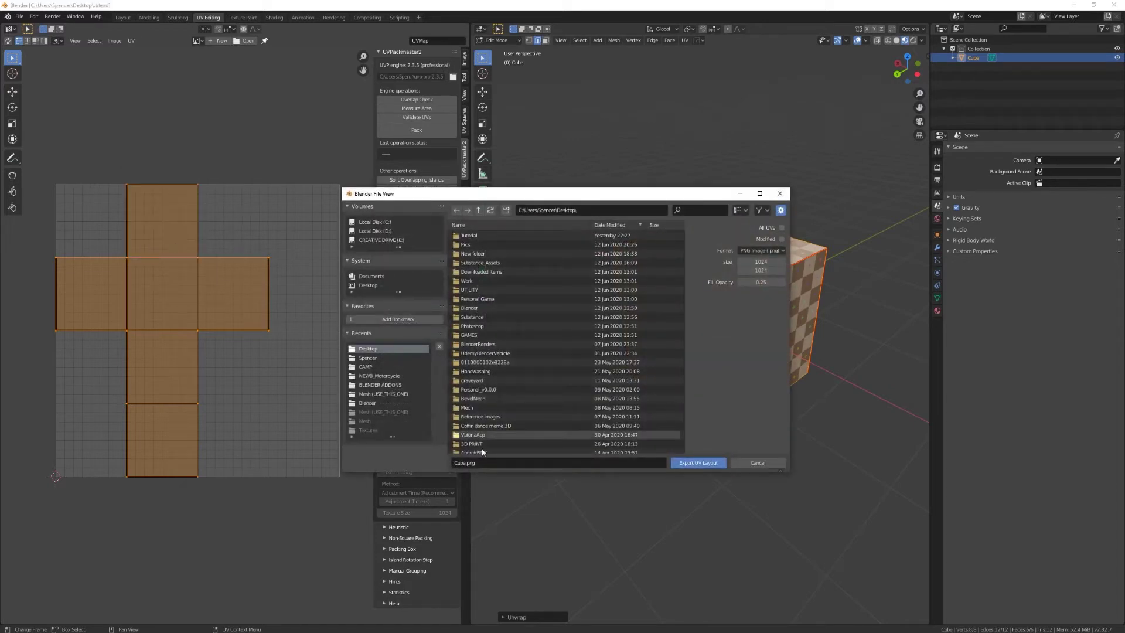
click(525, 463)
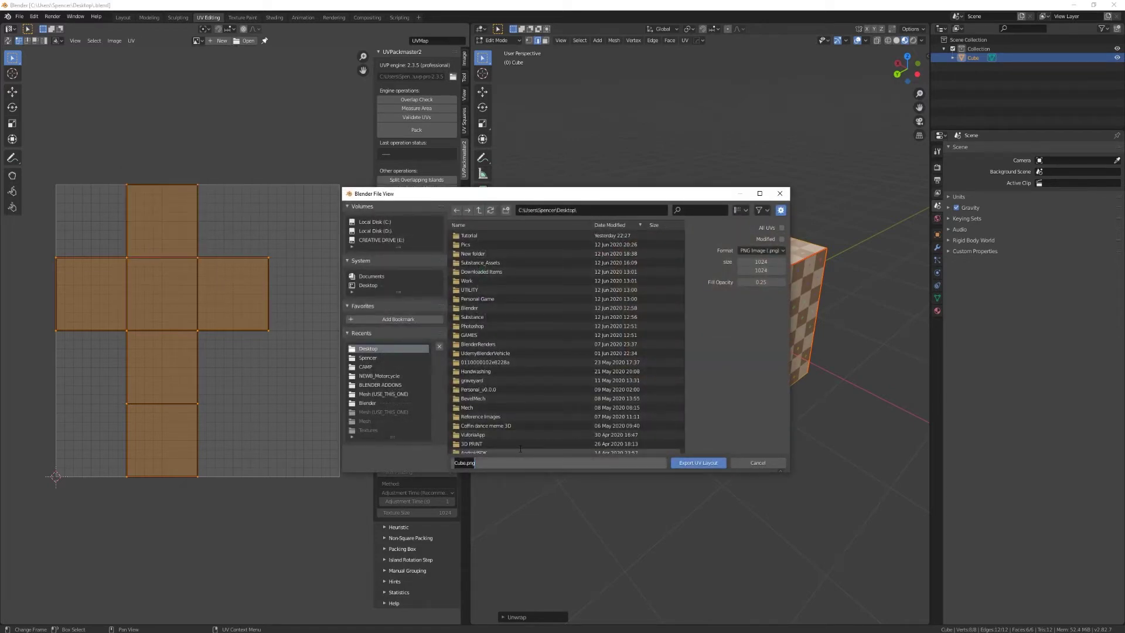
key(BackSpace)
text(TestUVMap)
key(Return)
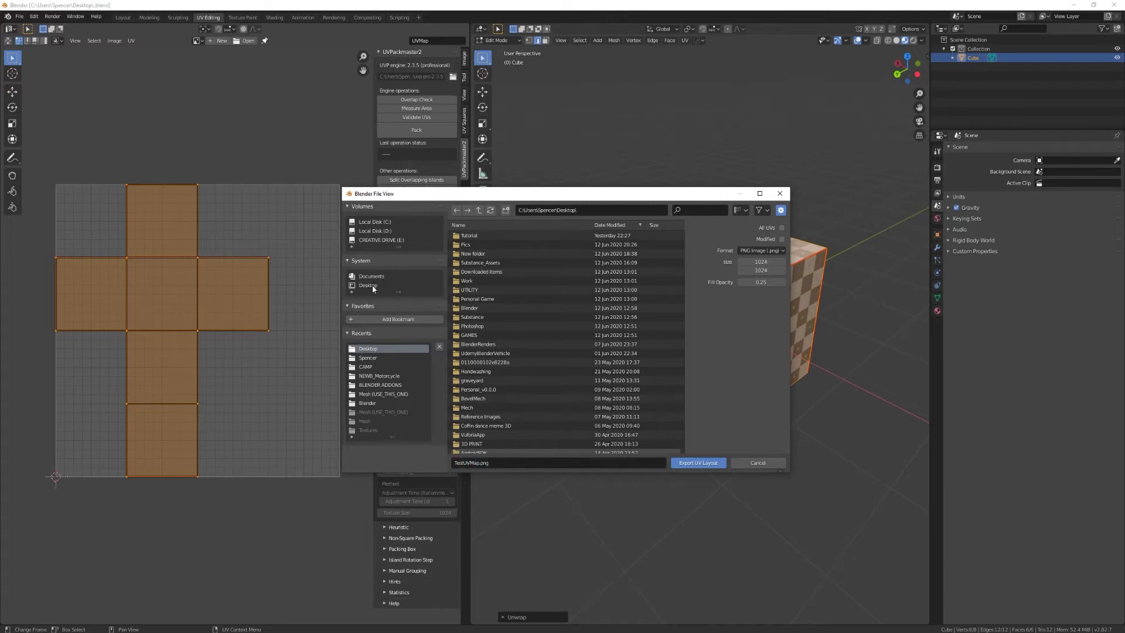
click(712, 464)
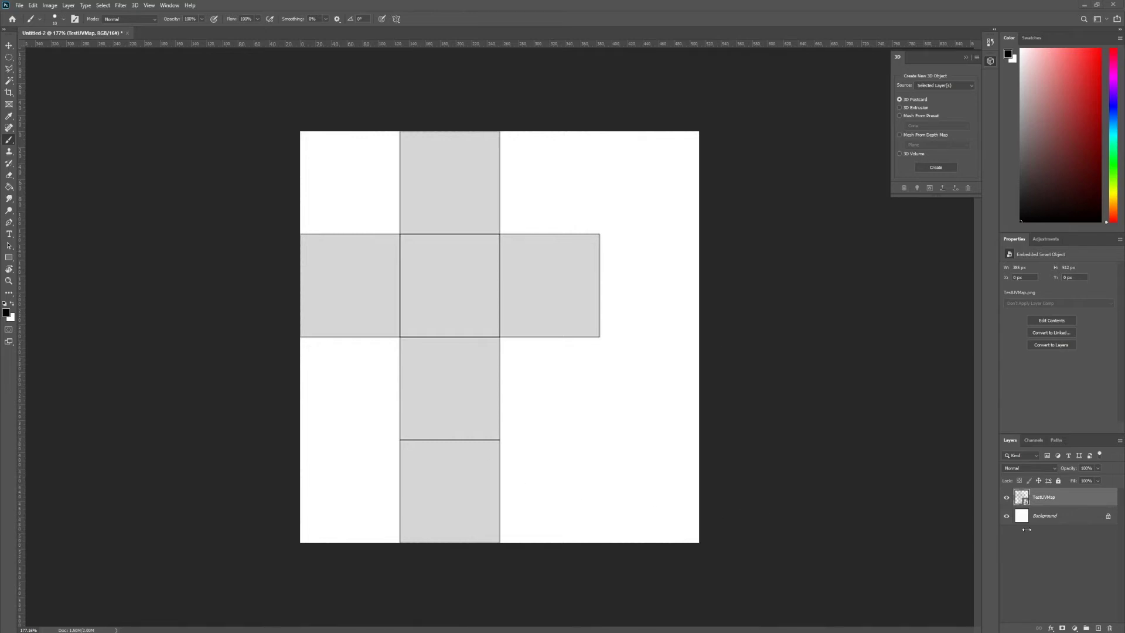
In Photoshop, add a layer above TestUVMap and paint the numbers 1 to 5 on the upper five squares of the layout
click(1099, 628)
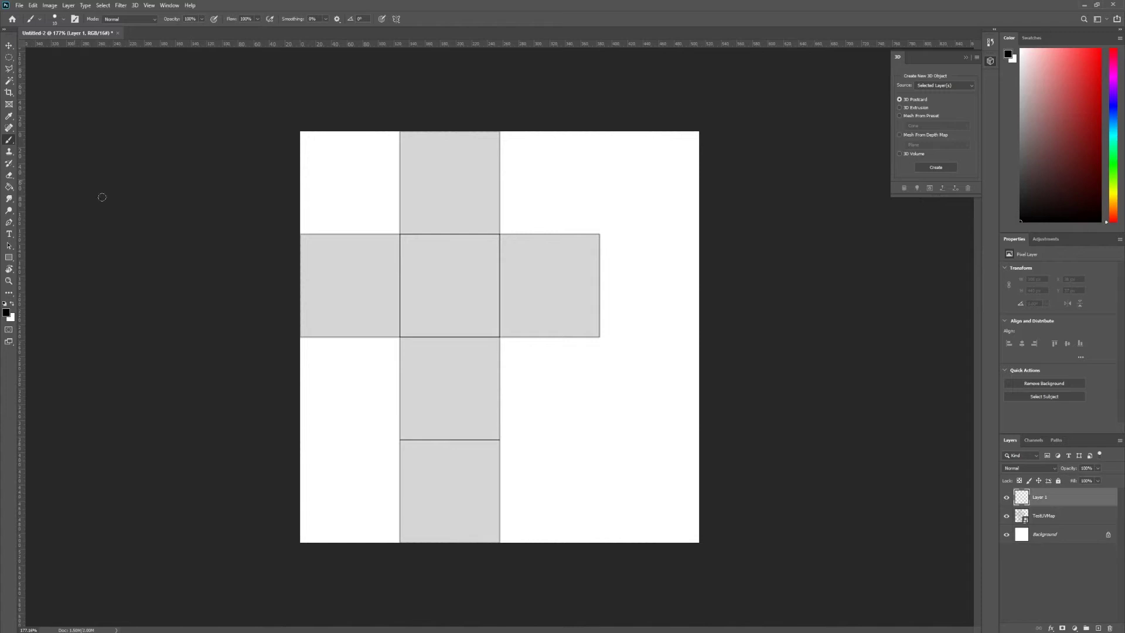
drag(447, 201, 446, 168)
drag(329, 273, 377, 302)
mouse_move(424, 272)
mouse_down()
mouse_move(471, 275)
mouse_move(423, 309)
mouse_up()
mouse_move(523, 263)
mouse_down()
mouse_move(562, 287)
mouse_move(556, 267)
mouse_up()
mouse_move(473, 359)
mouse_down()
mouse_move(451, 358)
mouse_move(466, 383)
mouse_move(436, 410)
mouse_up()
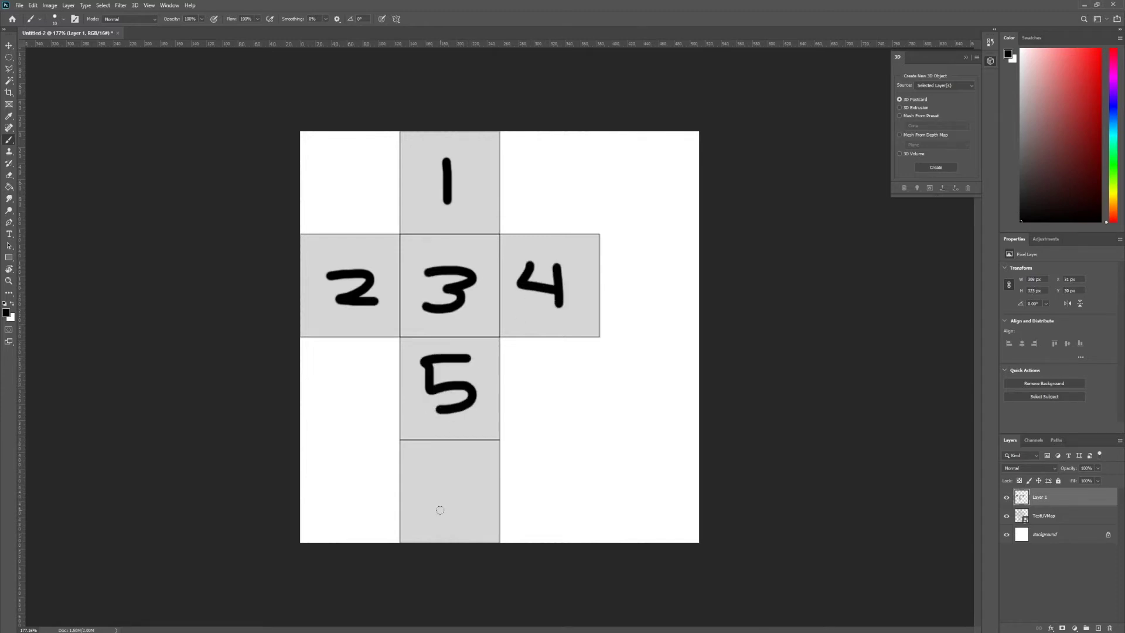
Paint a smiley face on the lowest square of the layout and hide the TestUVMap layer
mouse_move(421, 484)
mouse_down()
mouse_move(449, 516)
mouse_move(466, 484)
mouse_up()
click(437, 468)
click(459, 468)
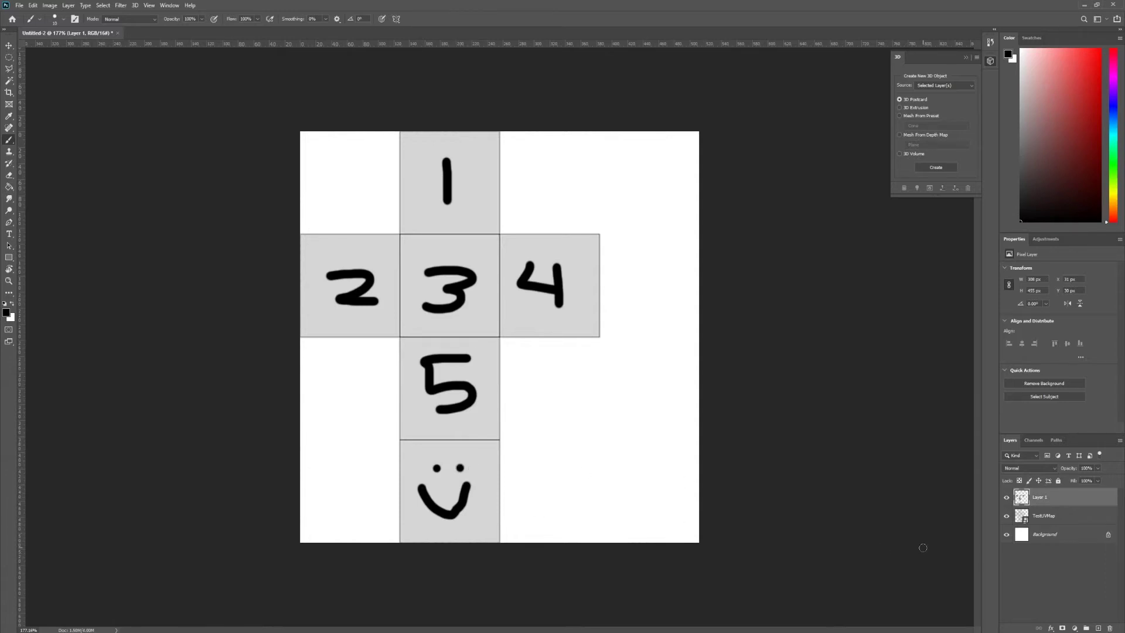
click(1006, 516)
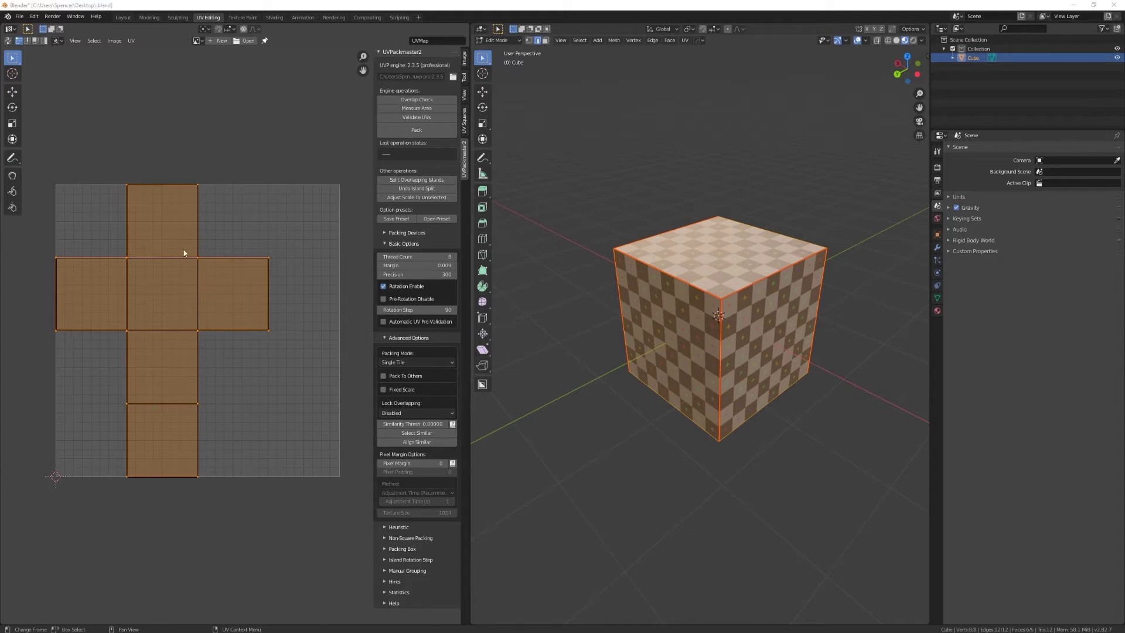
Return to Blender's Shading workspace and delete the UV grid Image Texture node from the cube's material
click(274, 17)
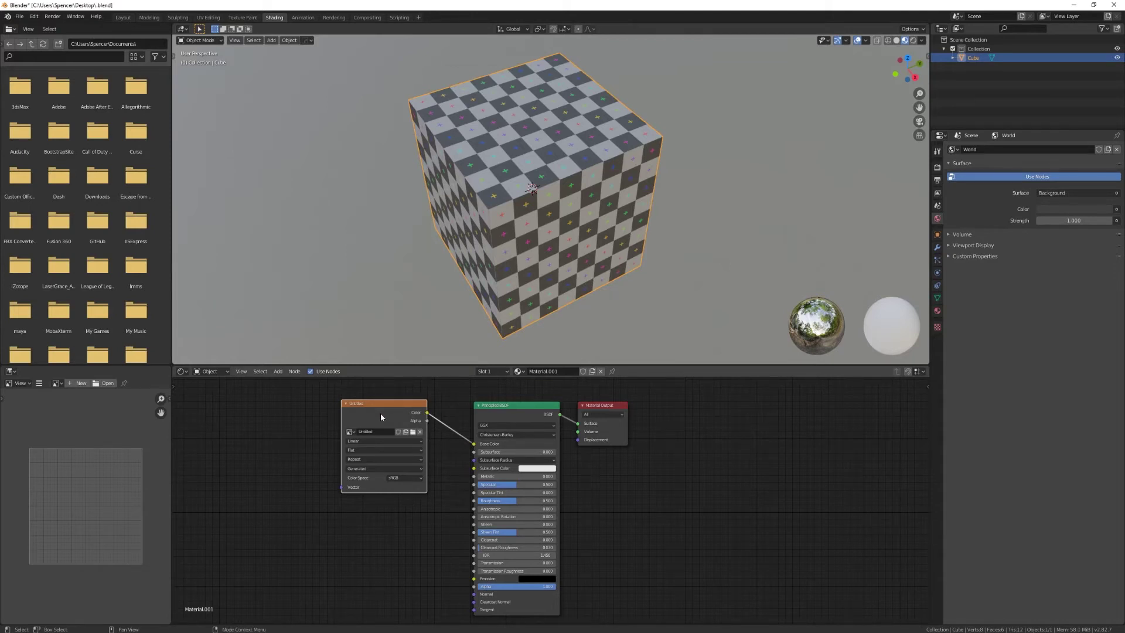
key(x)
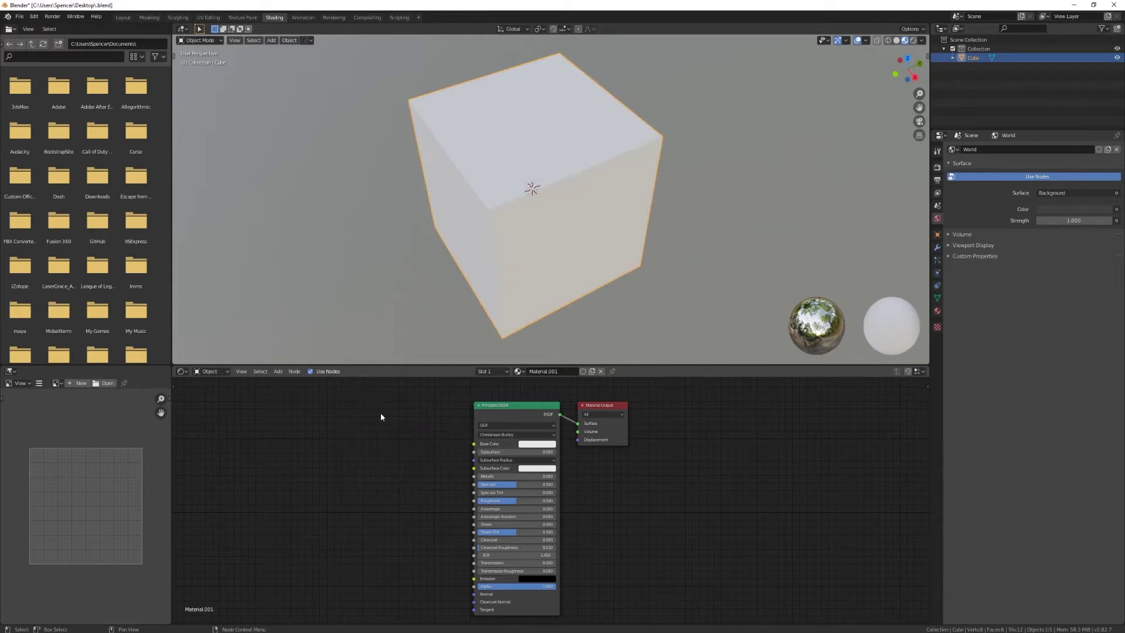
Add an Image Texture node to the cube's material and load TestUVImage.png from the Desktop into it
key(shift+a)
mouse_move(381, 412)
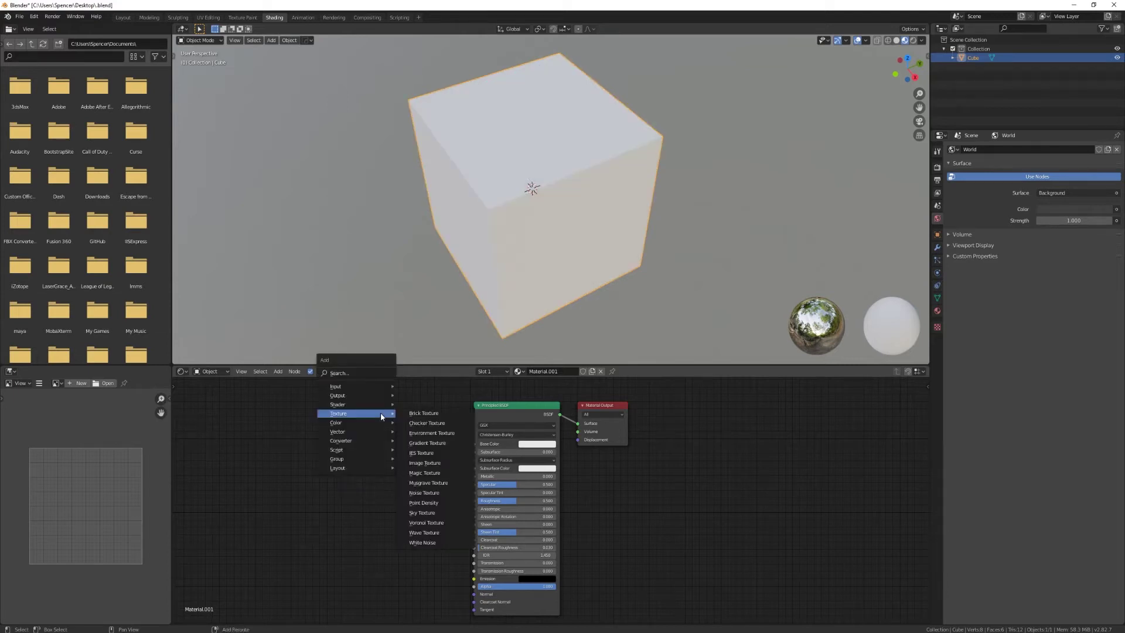
click(425, 462)
click(345, 403)
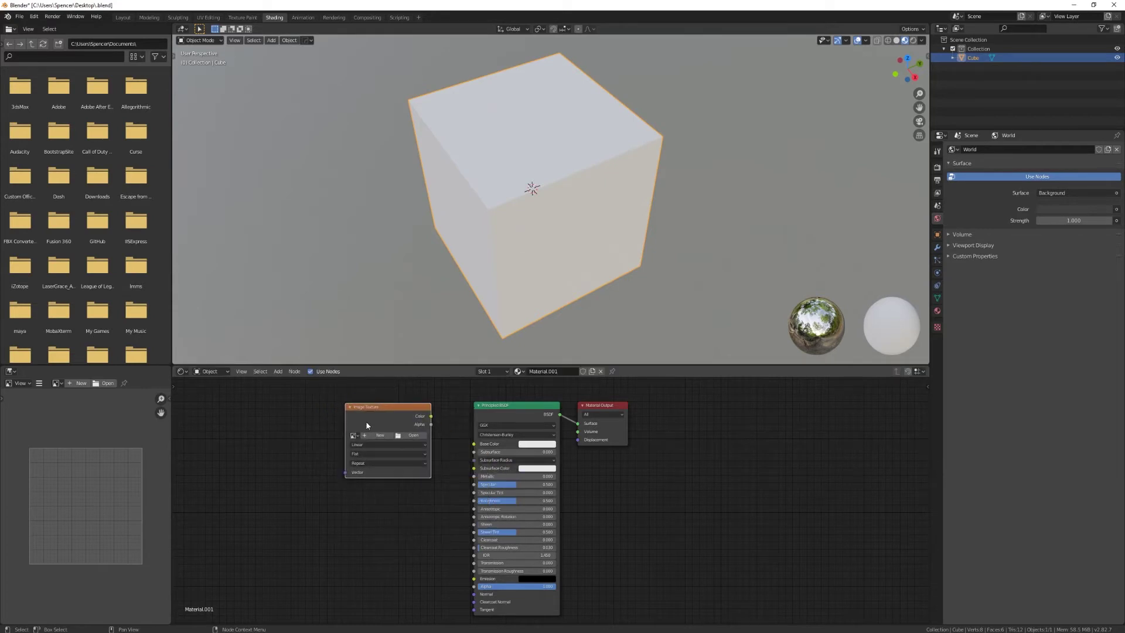
click(410, 435)
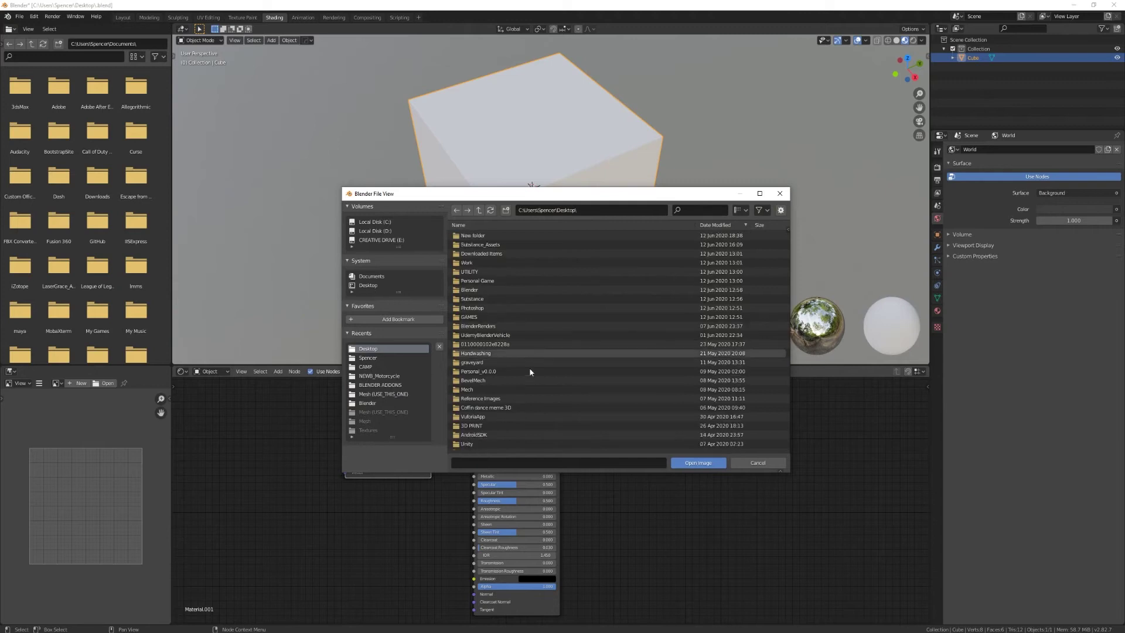
scroll(479, 393, down, 5)
click(480, 393)
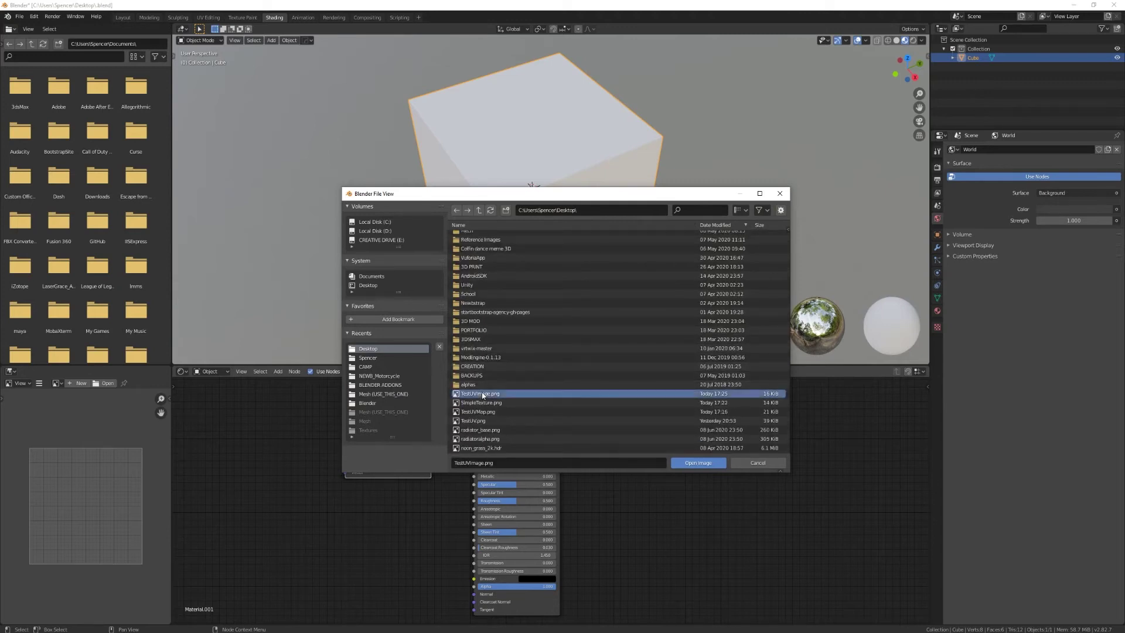
click(683, 464)
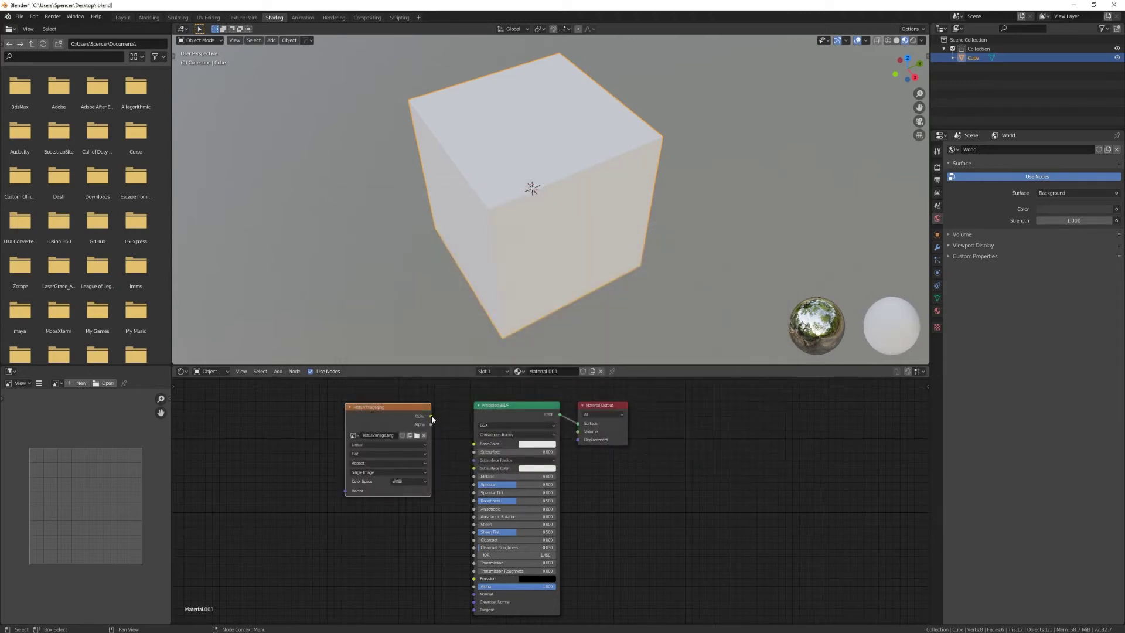
Connect the image's Color output to the Principled BSDF's Base Color and save the file
drag(431, 417, 474, 443)
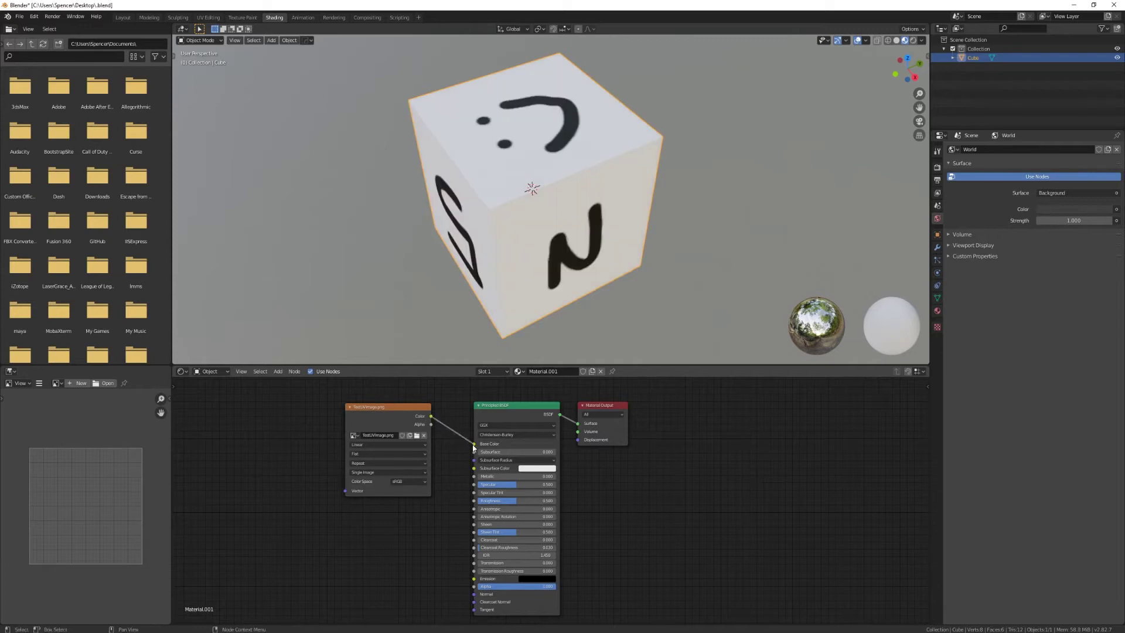
middle_drag(648, 287, 665, 254)
key(ctrl+s)
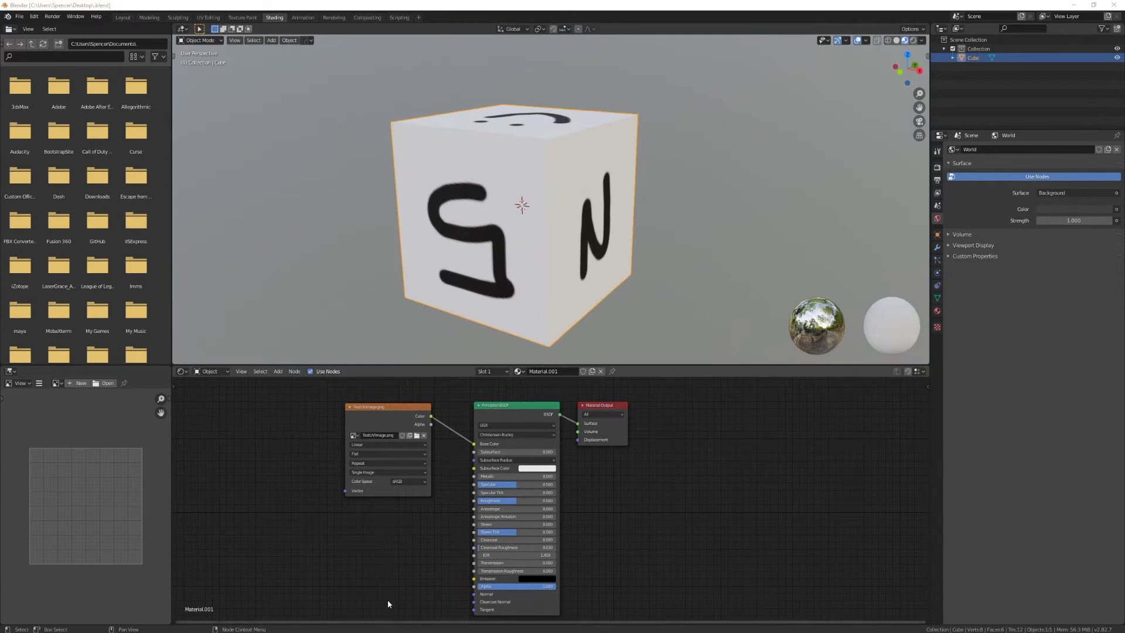
Open TestUVImage.png behind the cube's UV layout in the UV Editing workspace
click(208, 18)
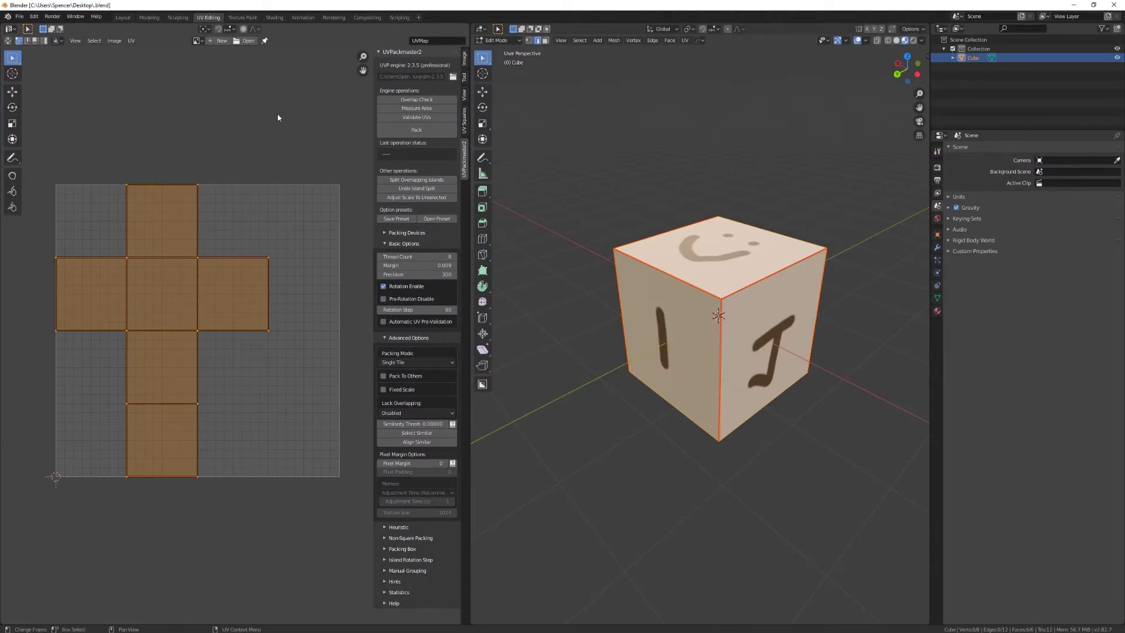
click(248, 41)
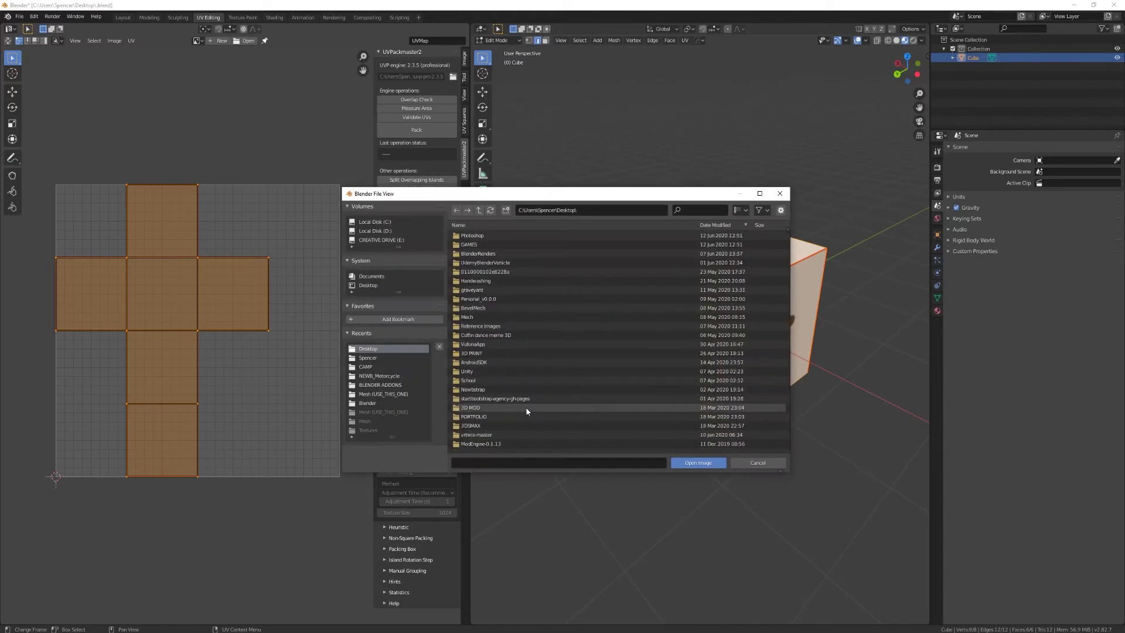
scroll(526, 407, down, 5)
click(505, 392)
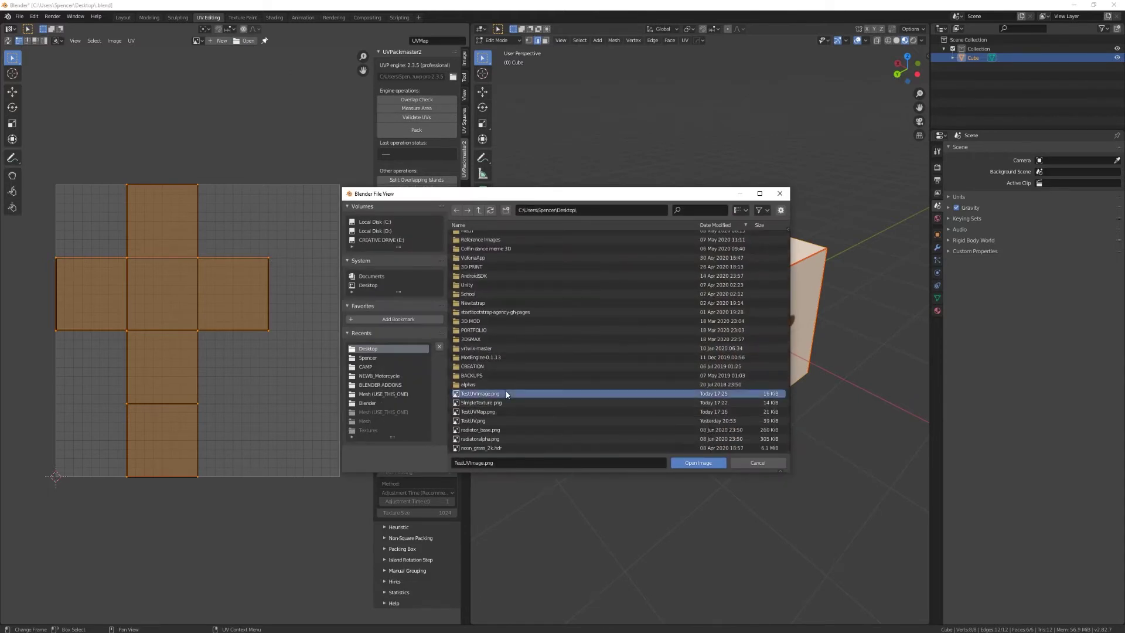
click(698, 462)
key(Home)
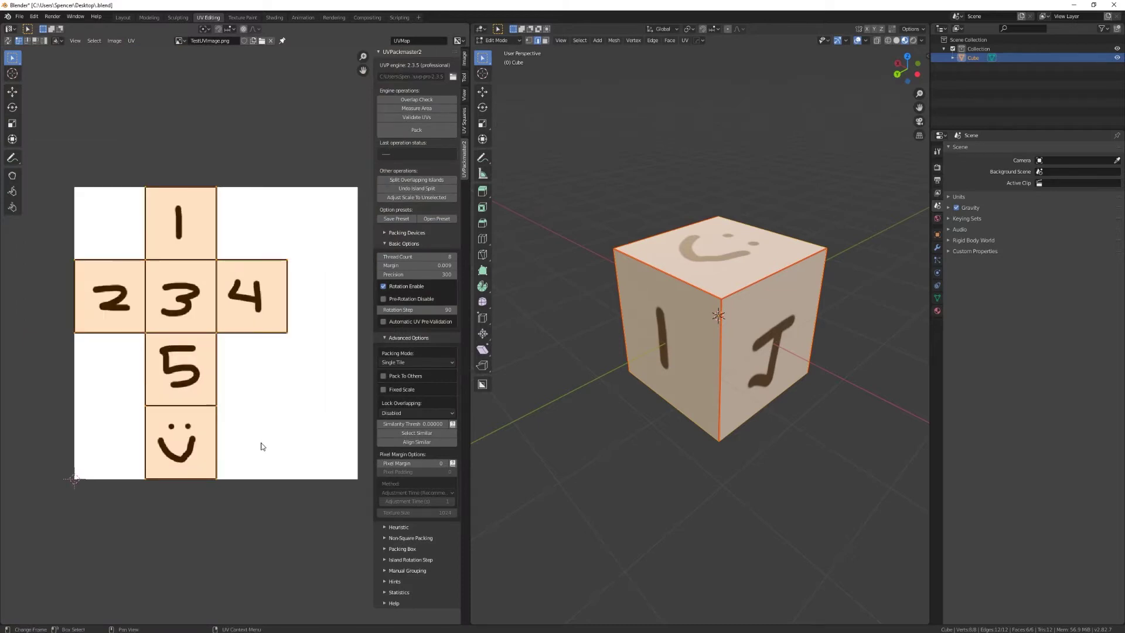
scroll(264, 442, up, 1)
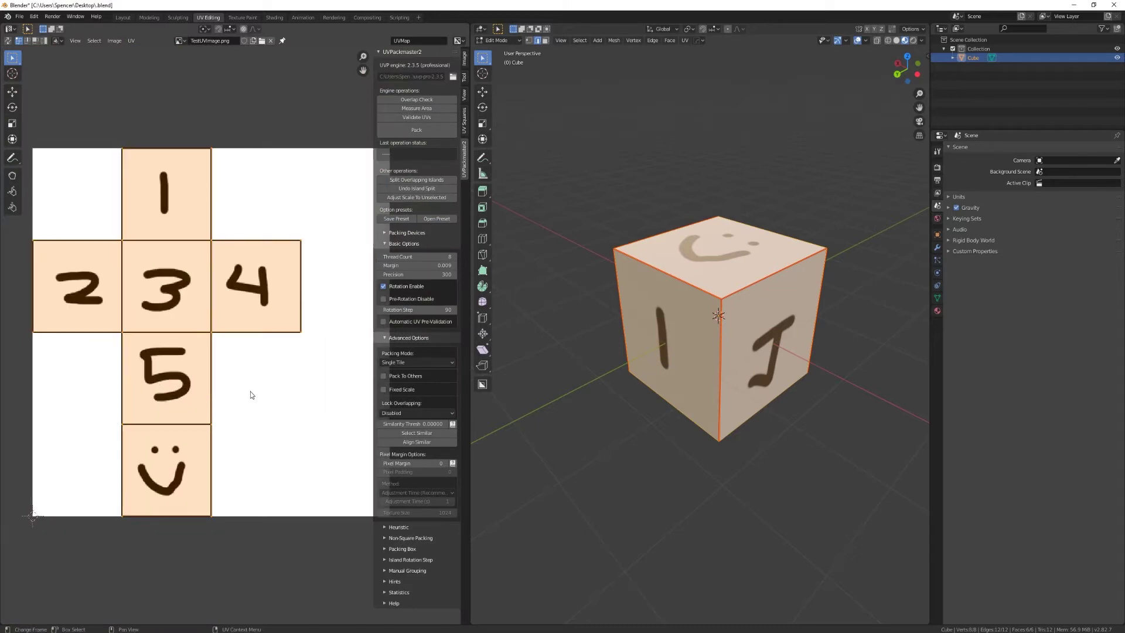
Try moving the UV face over the number 3 down onto the number 5 in face selection mode
key(3)
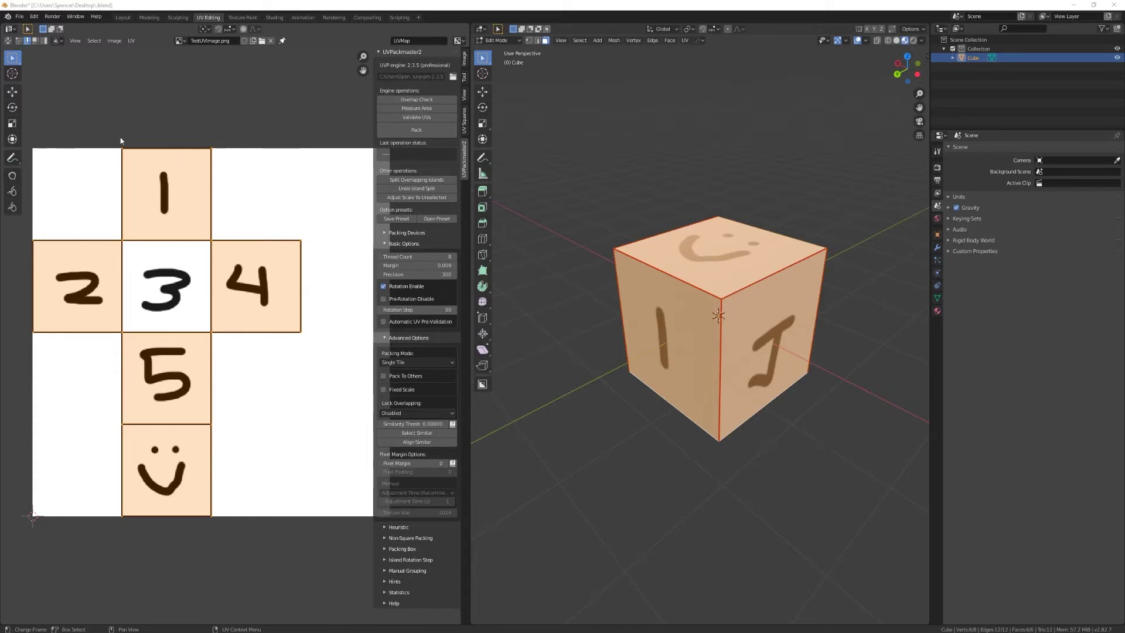
click(35, 42)
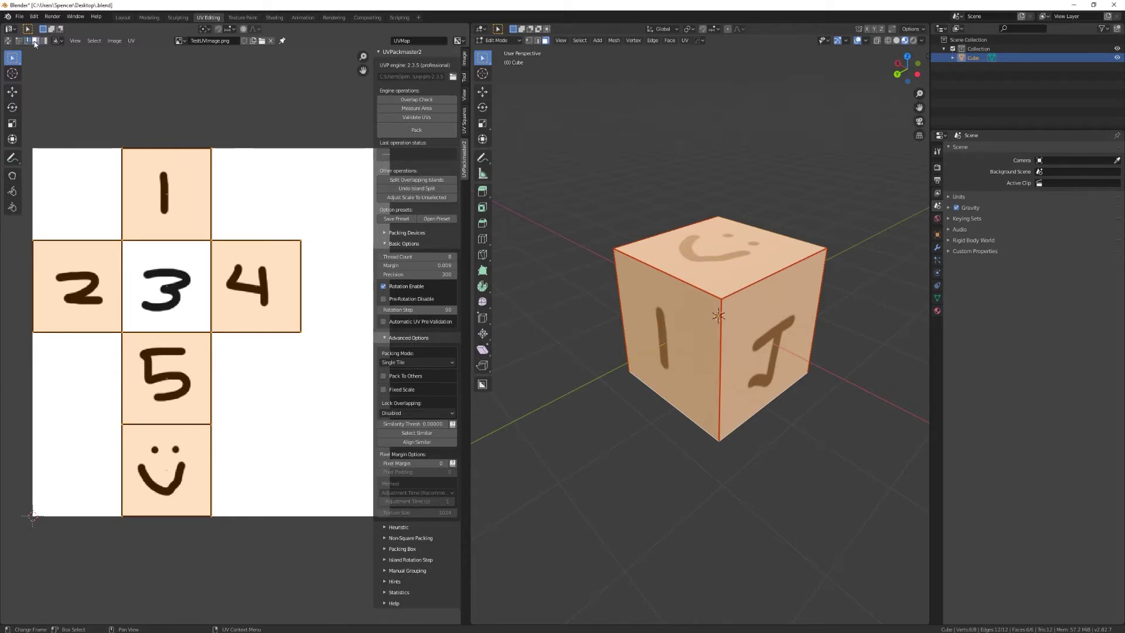
click(156, 286)
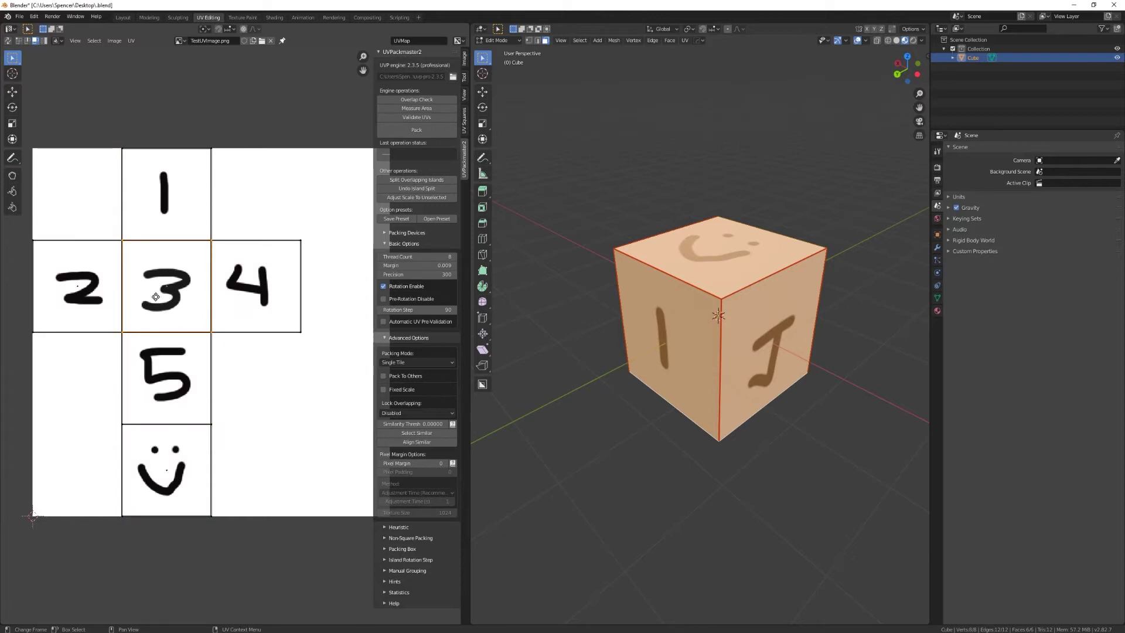
key(g)
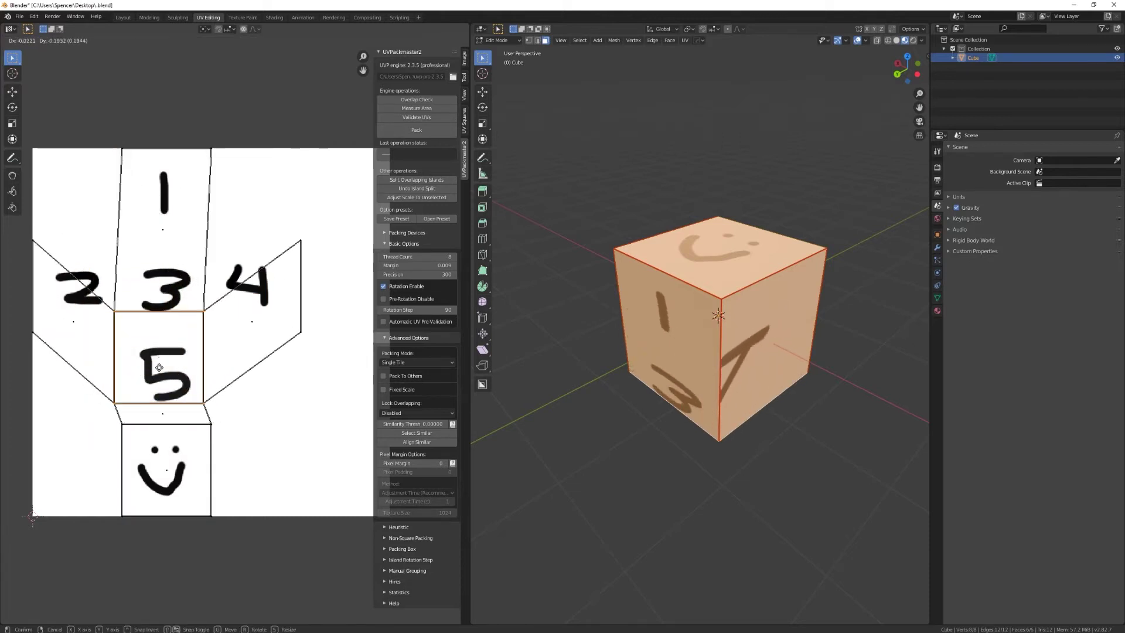
key(Escape)
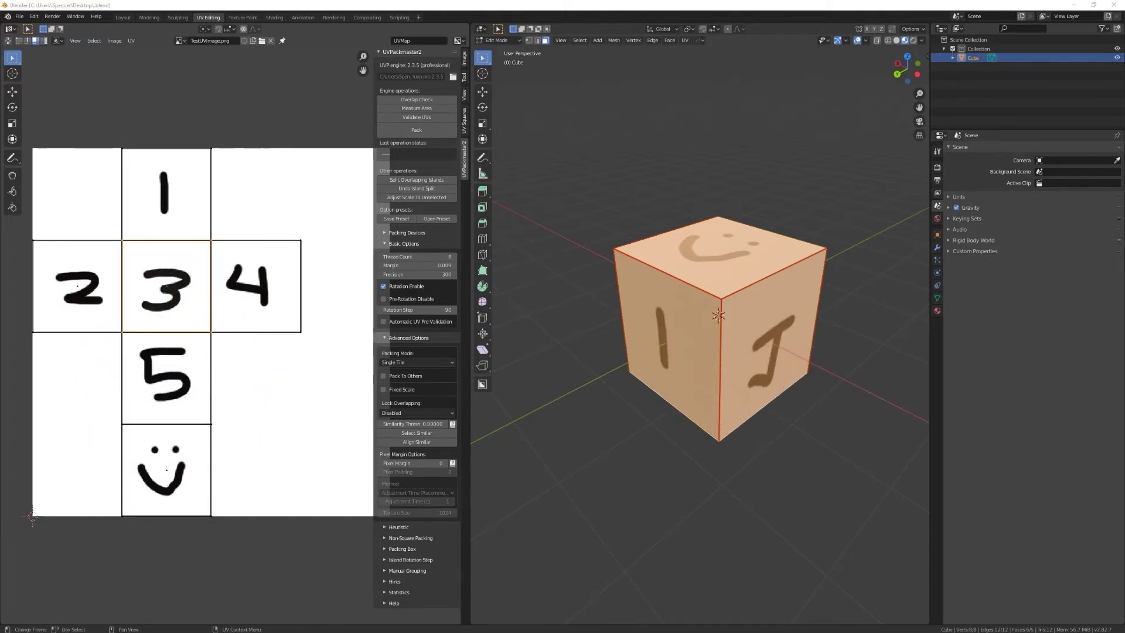
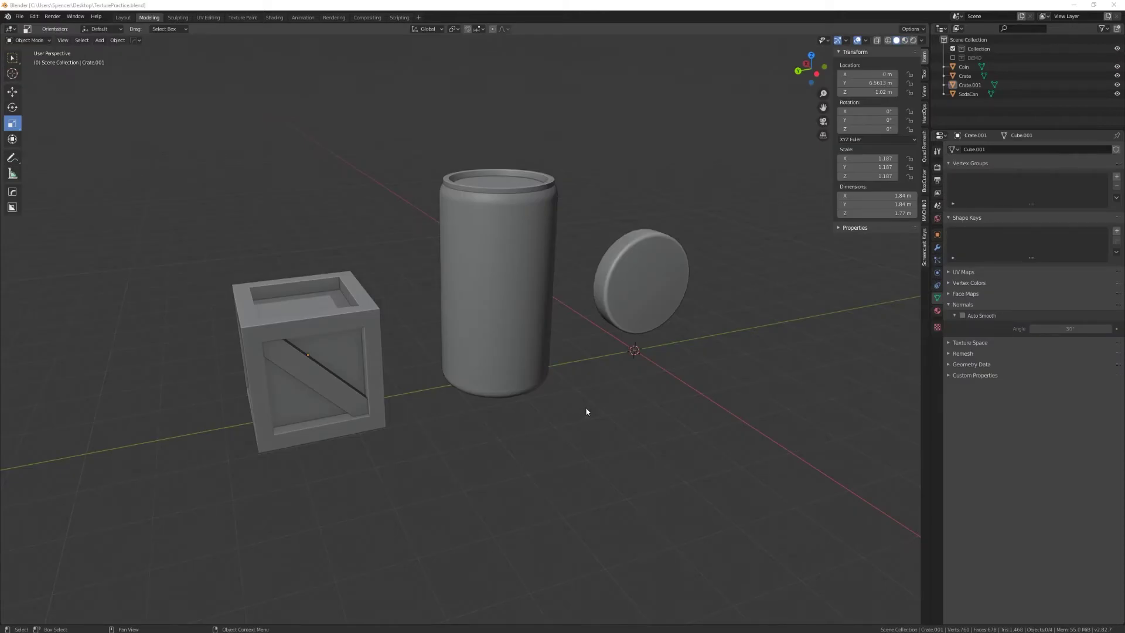
Isolate the coin in local view and enter Edit Mode on it
shift+middle_drag(605, 399, 441, 446)
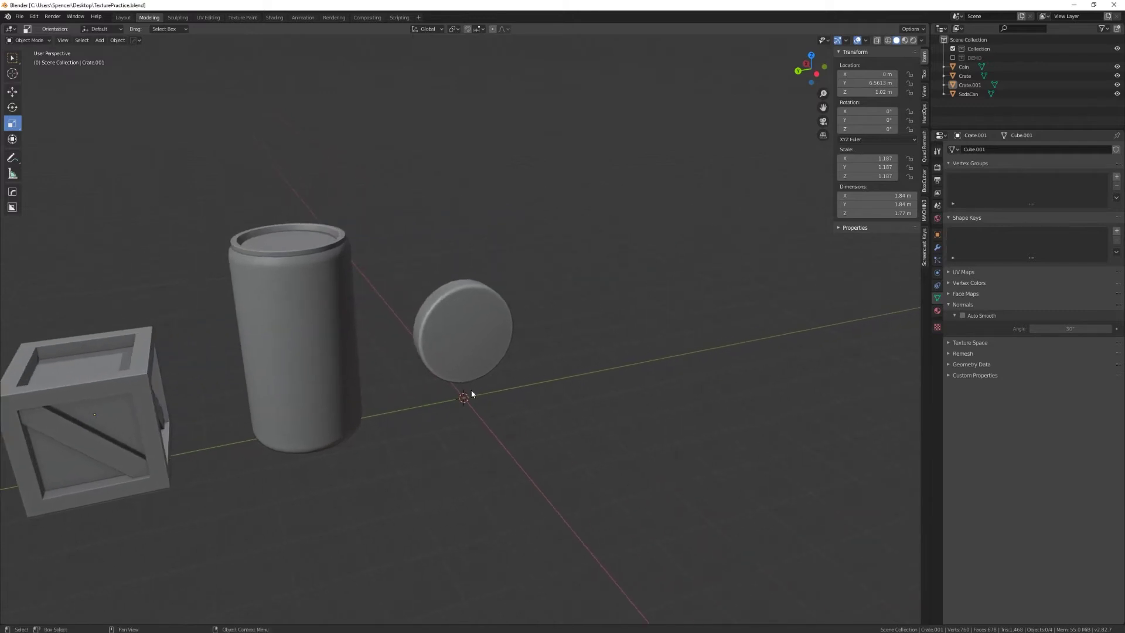
scroll(474, 378, up, 2)
scroll(466, 343, up, 2)
click(470, 349)
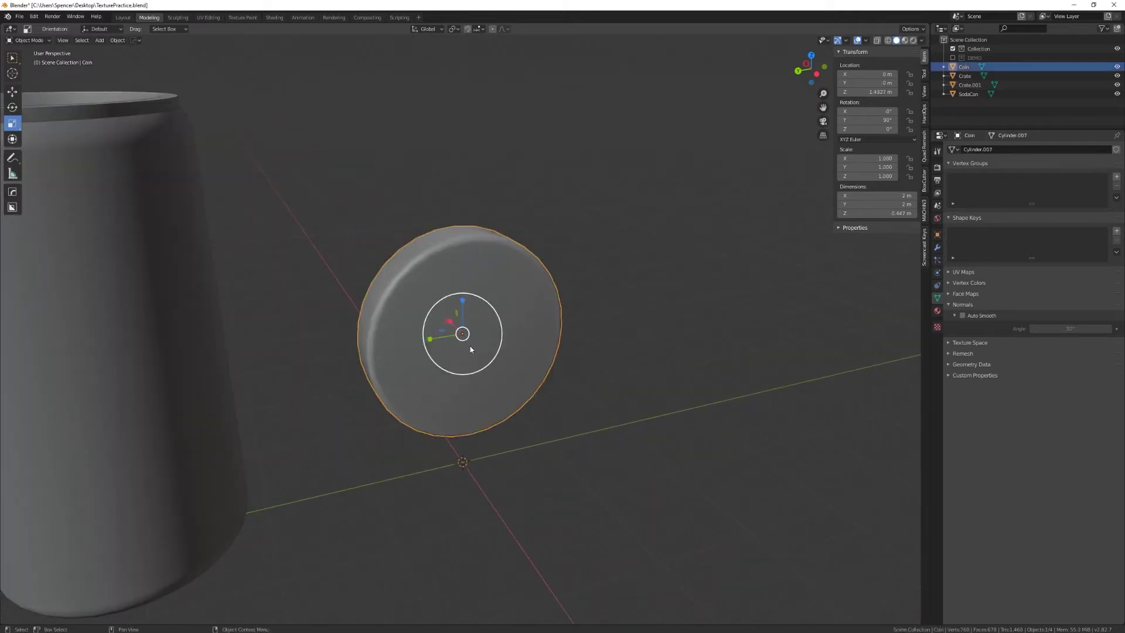
key(KP_Divide)
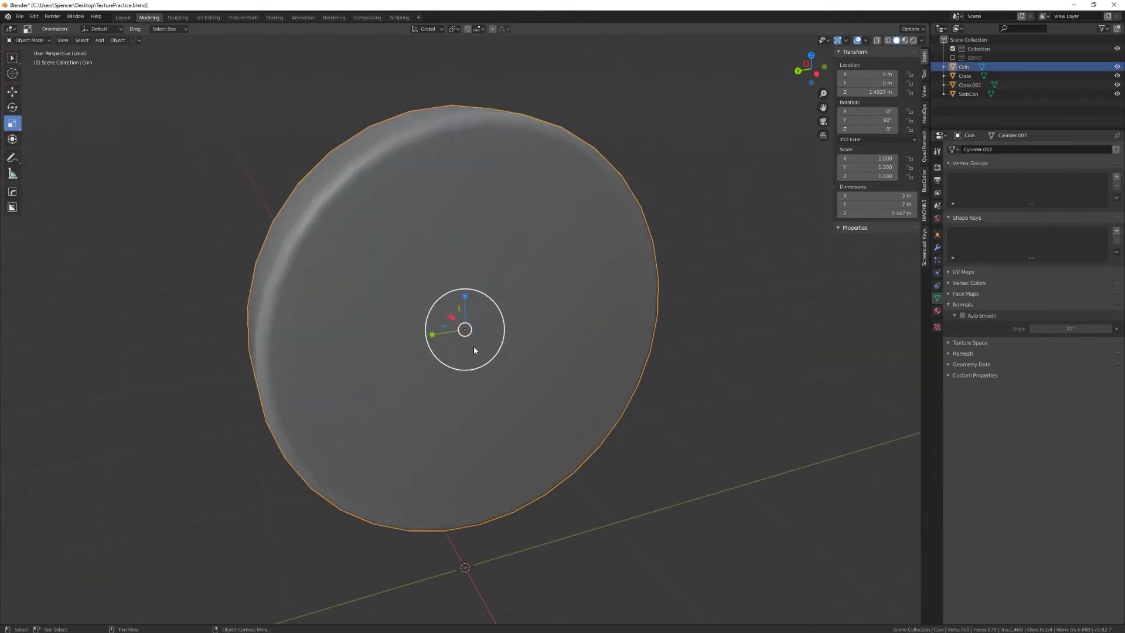
key(Tab)
mouse_move(430, 370)
middle_down()
mouse_move(476, 372)
mouse_move(439, 351)
middle_up()
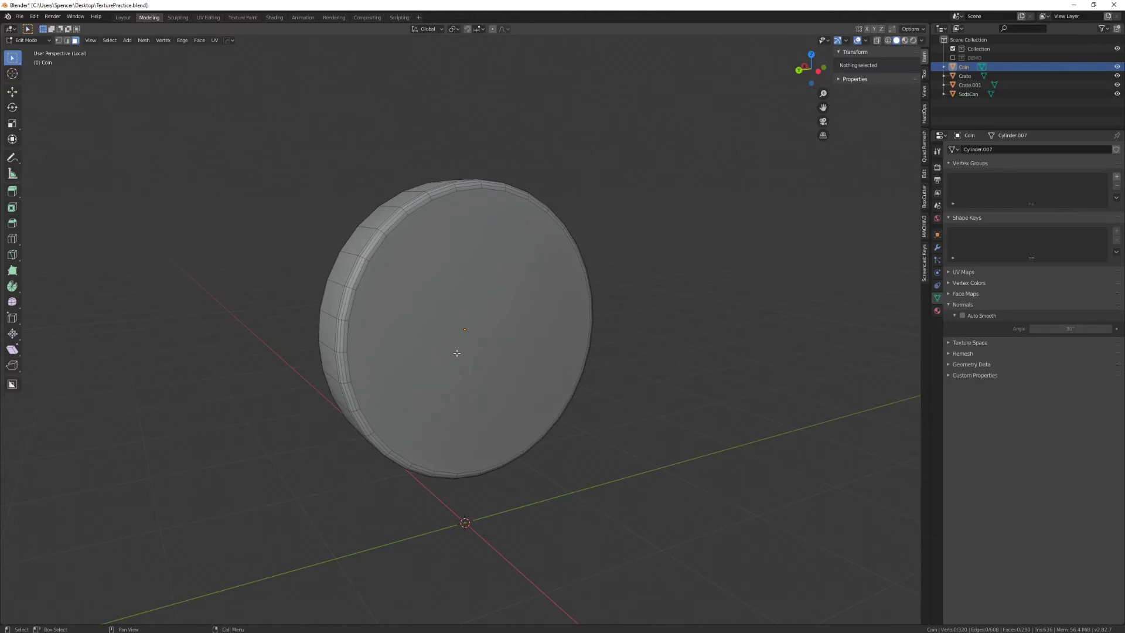
Select the coin's flat front face, and select the loop of faces around its rim
click(442, 327)
middle_drag(441, 327, 492, 382)
alt+click(510, 256)
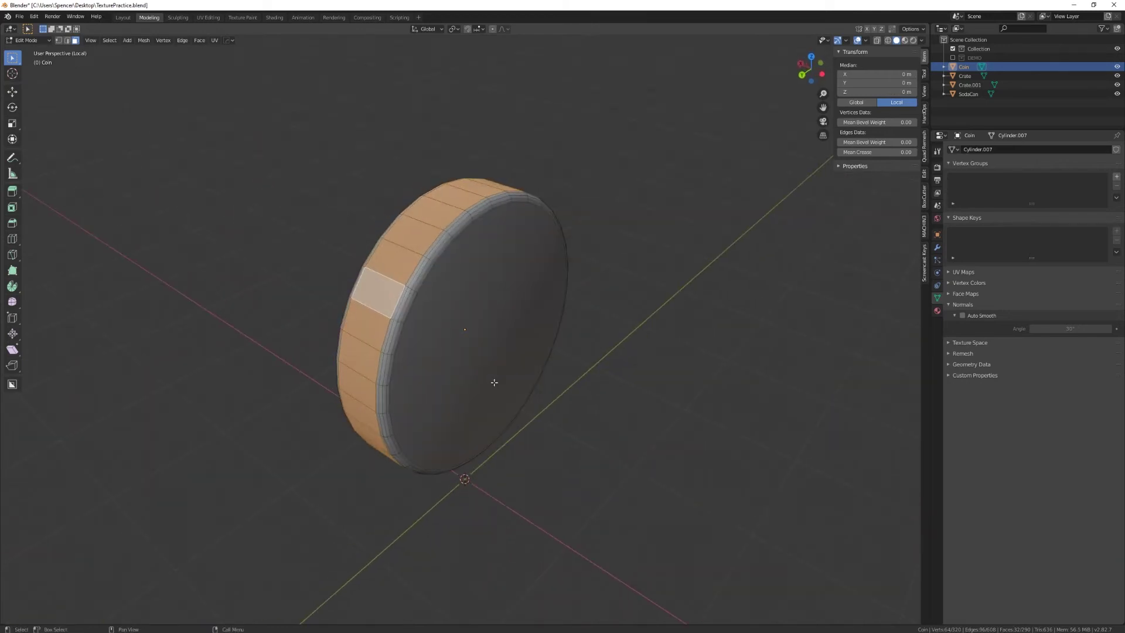
Mark the middle edge loop of the coin's front bevel as a seam
click(67, 40)
middle_drag(498, 308, 414, 240)
scroll(485, 305, up, 3)
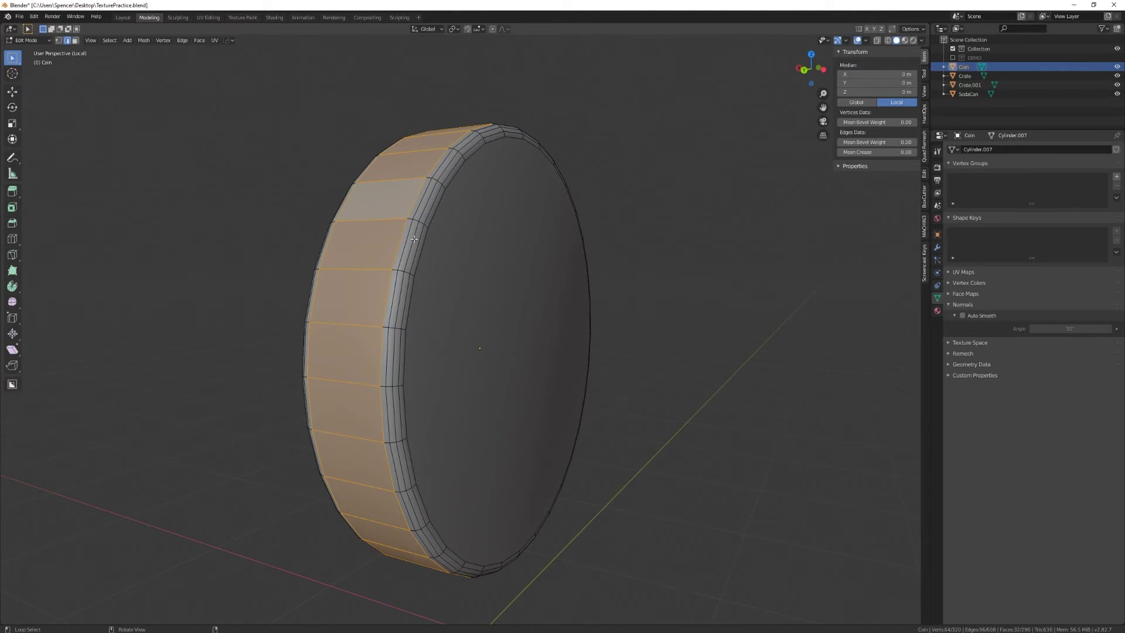
alt+click(414, 239)
middle_drag(459, 319, 465, 324)
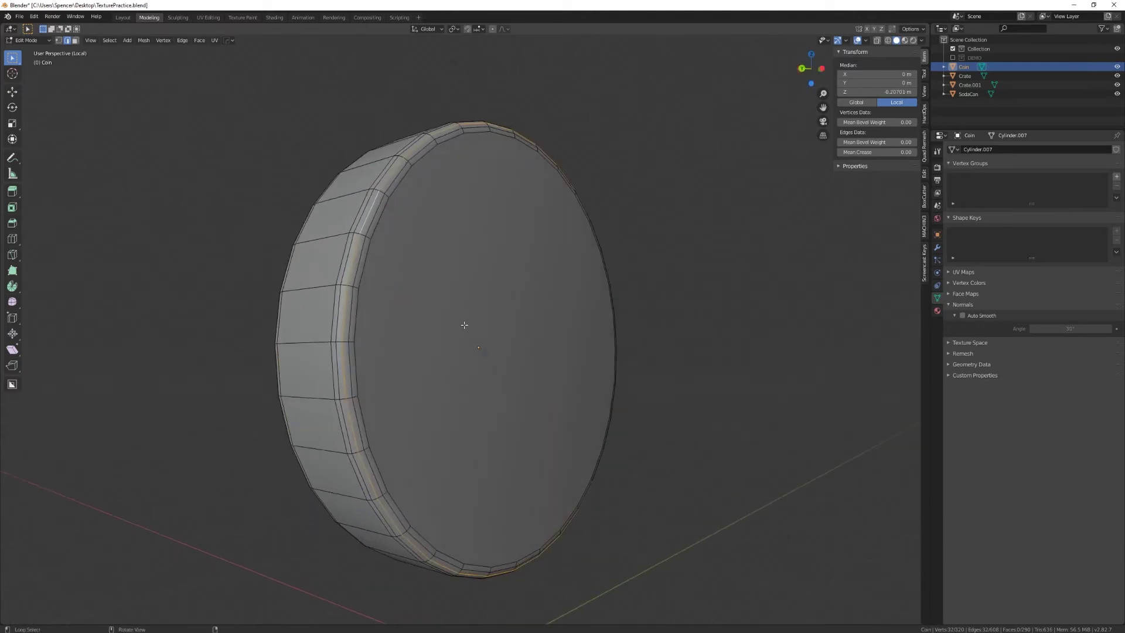
right_click(493, 321)
click(490, 320)
Select the matching middle edge loop on the coin's back bevel and mark it as a seam
middle_drag(492, 326, 522, 357)
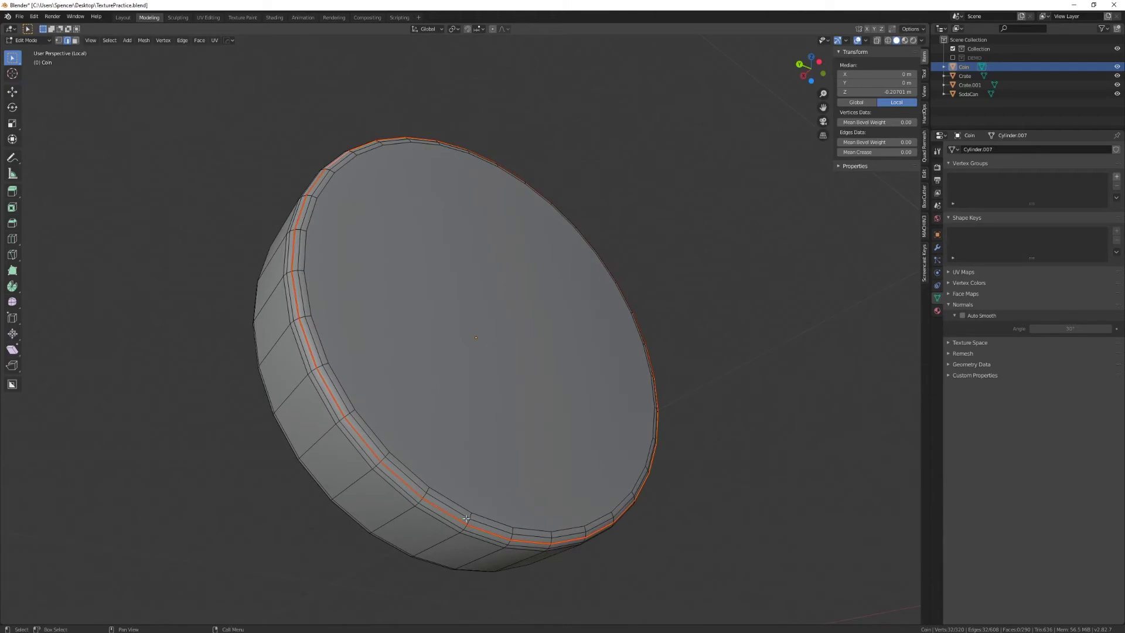
middle_drag(480, 339, 474, 443)
alt+shift+click(560, 359)
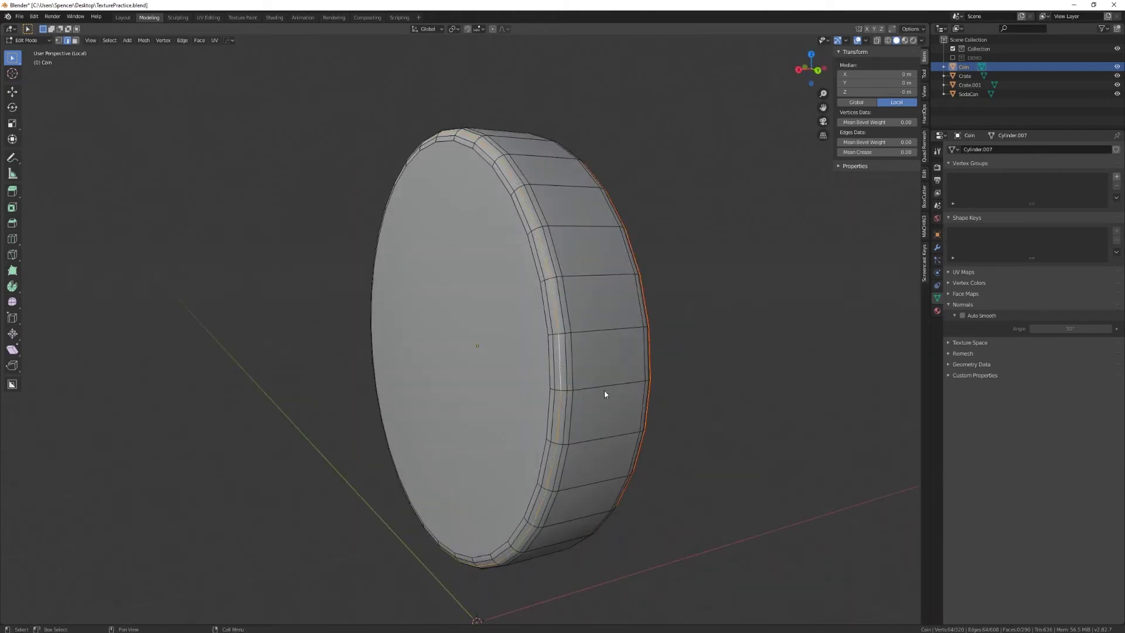
right_click(615, 389)
click(615, 389)
middle_drag(626, 415, 534, 432)
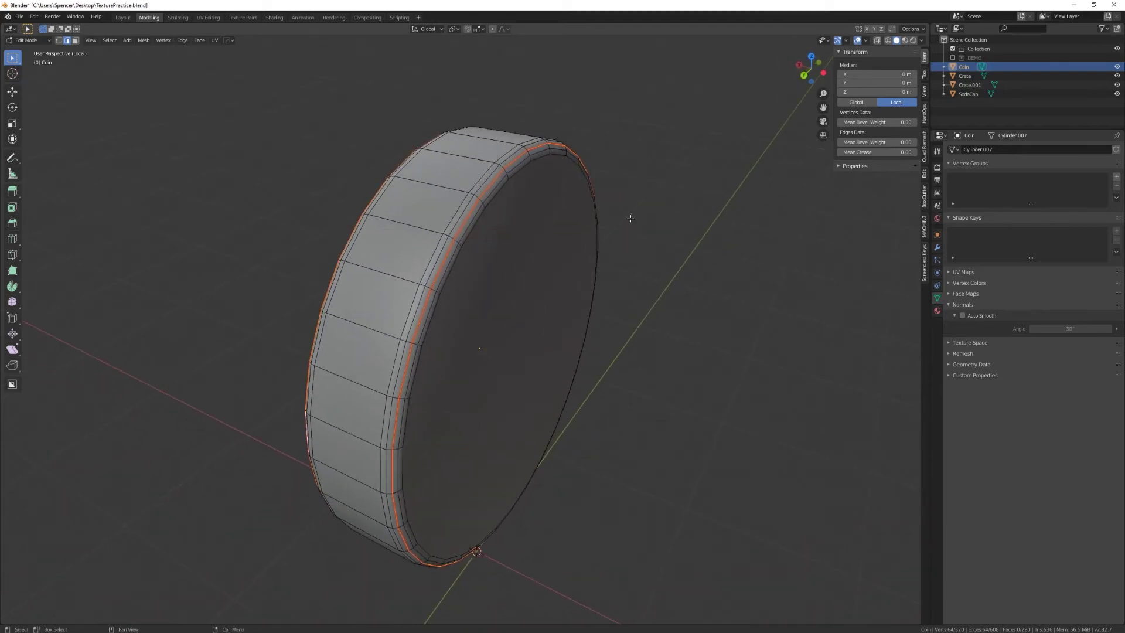
Unwrap all of the coin's faces and inspect the resulting islands in the UV Editing workspace
middle_drag(311, 542, 374, 326)
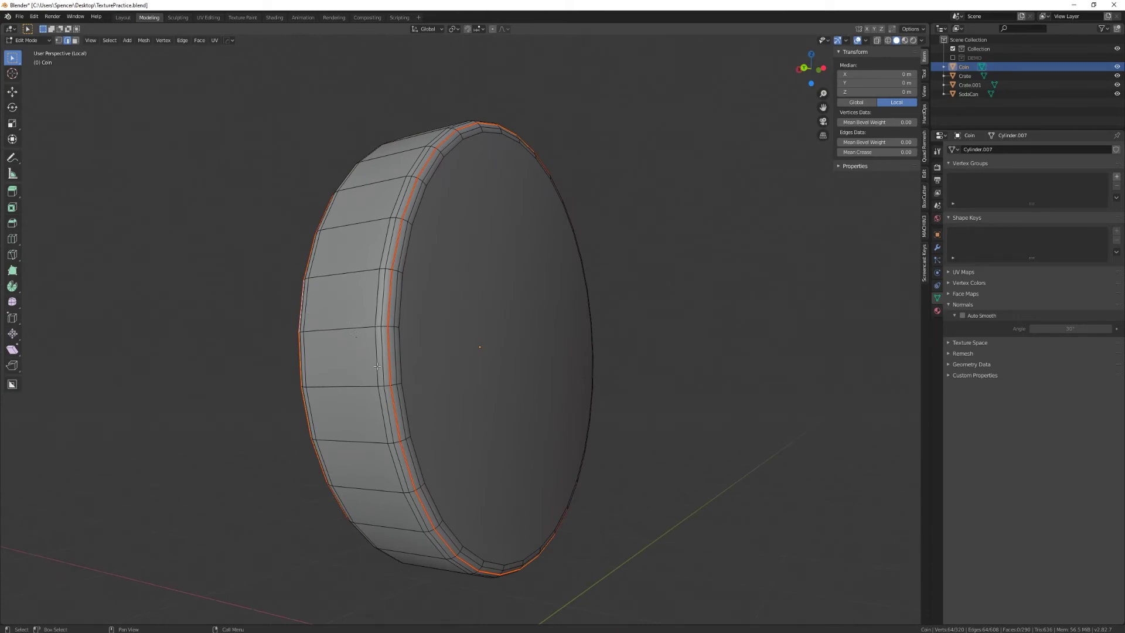
middle_drag(351, 332, 384, 412)
scroll(400, 419, down, 2)
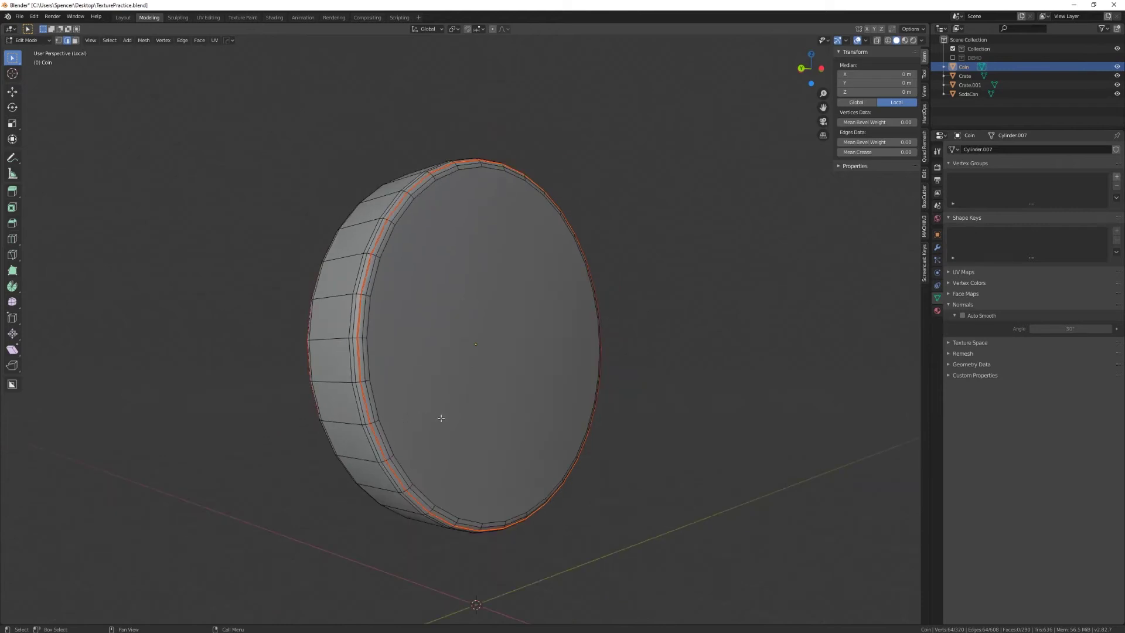
key(a)
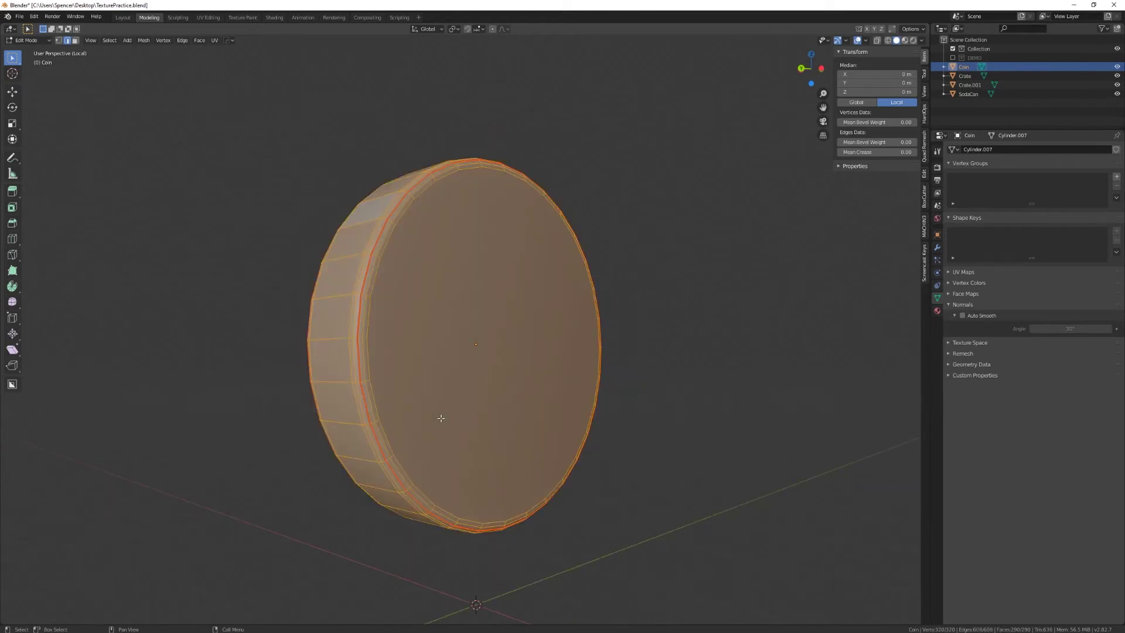
key(3)
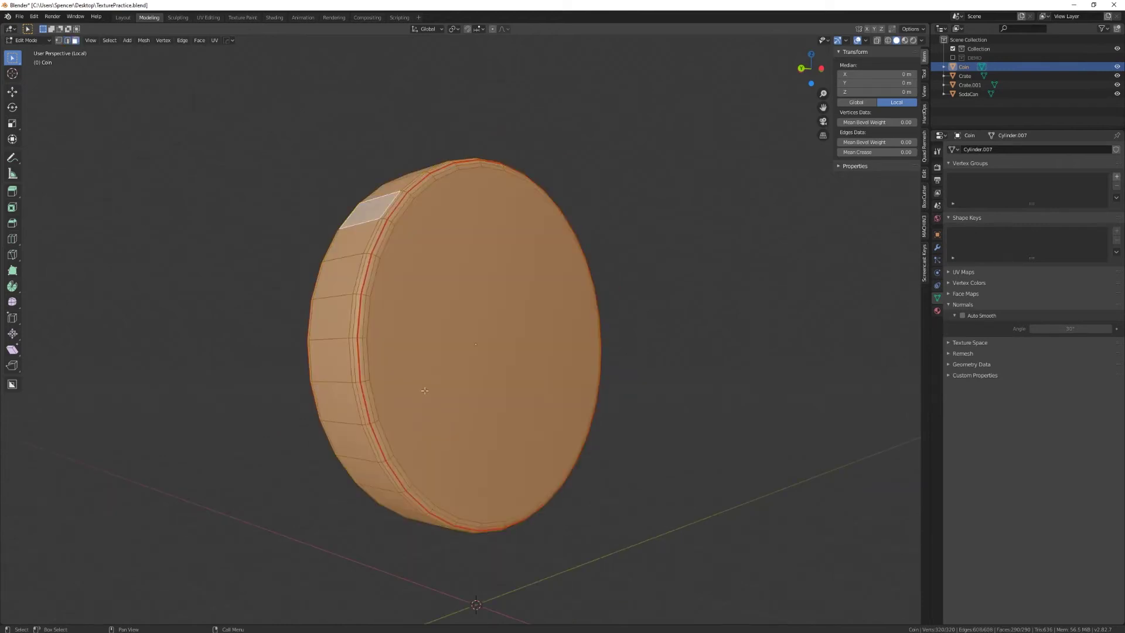
key(u)
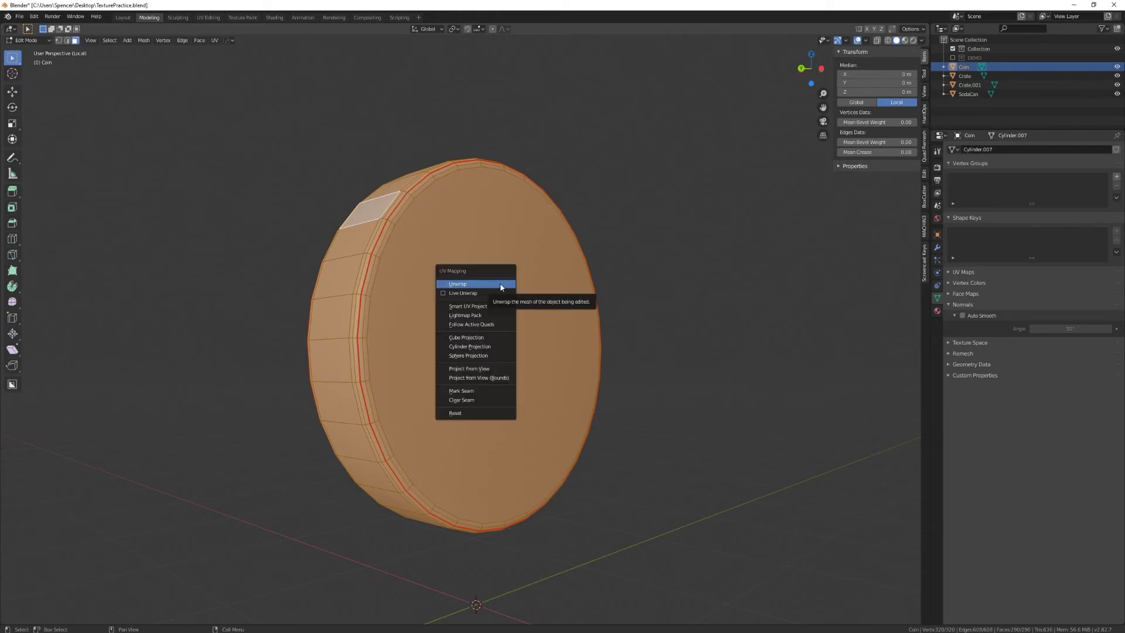
click(501, 285)
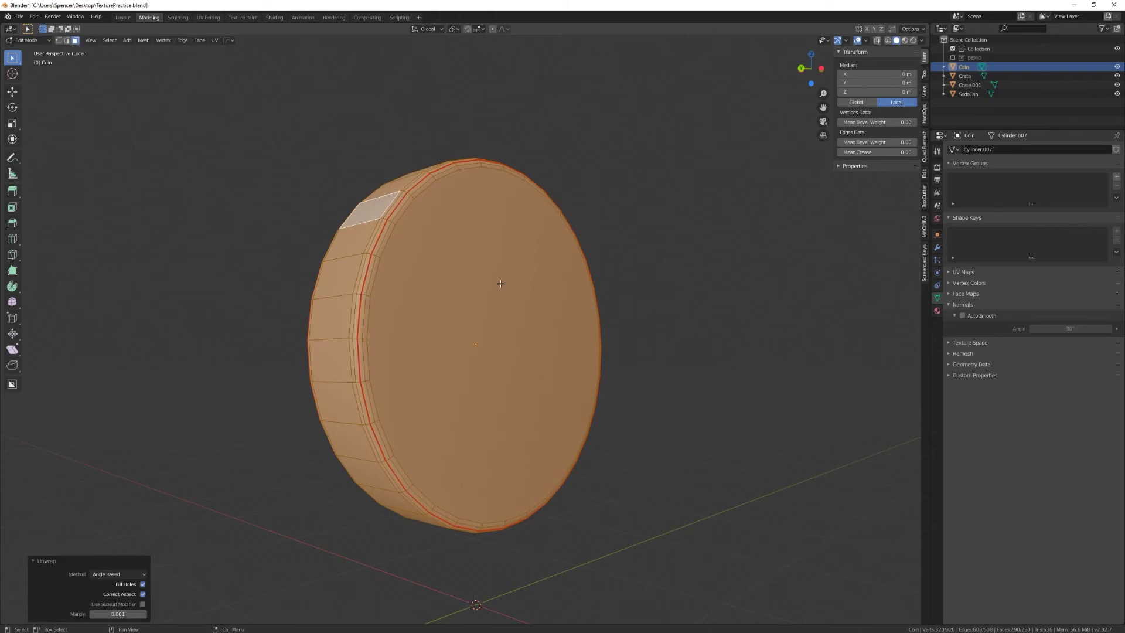
click(210, 18)
scroll(221, 362, up, 5)
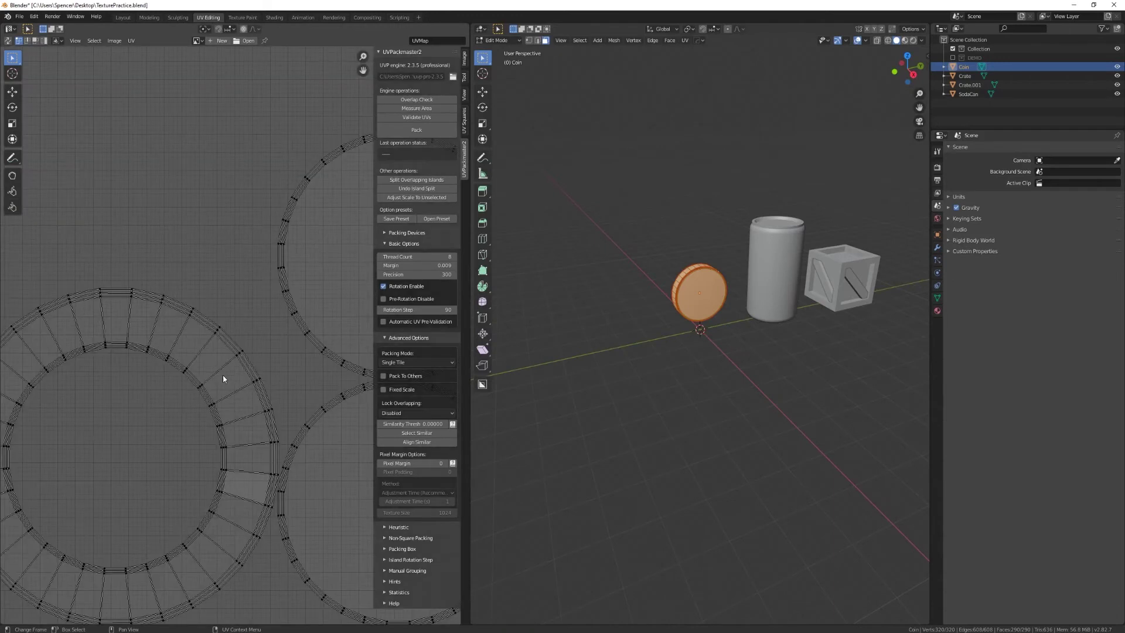
Select the coin's rim ring and both round face islands in the UV layout to examine them
scroll(205, 351, down, 2)
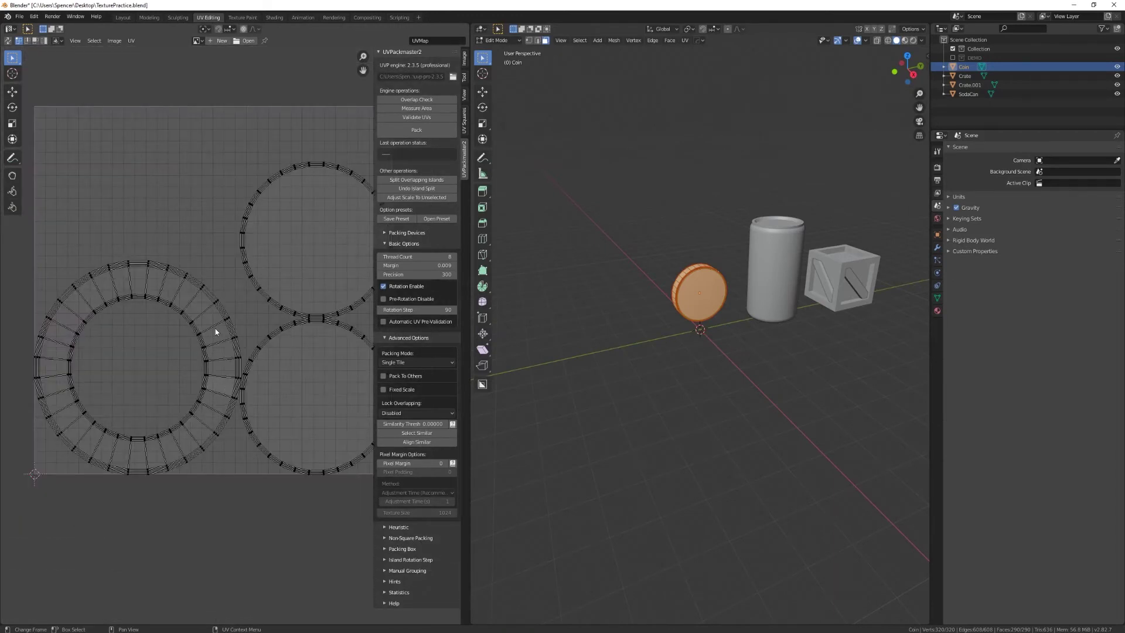
scroll(218, 353, down, 1)
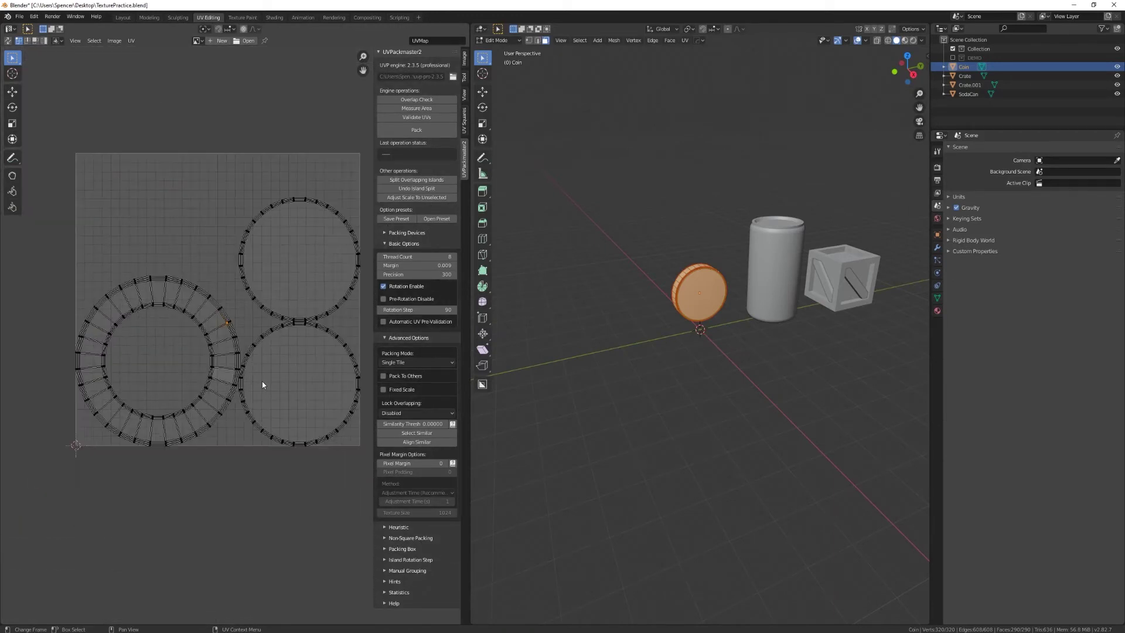
key(l)
key(l)
key(l)
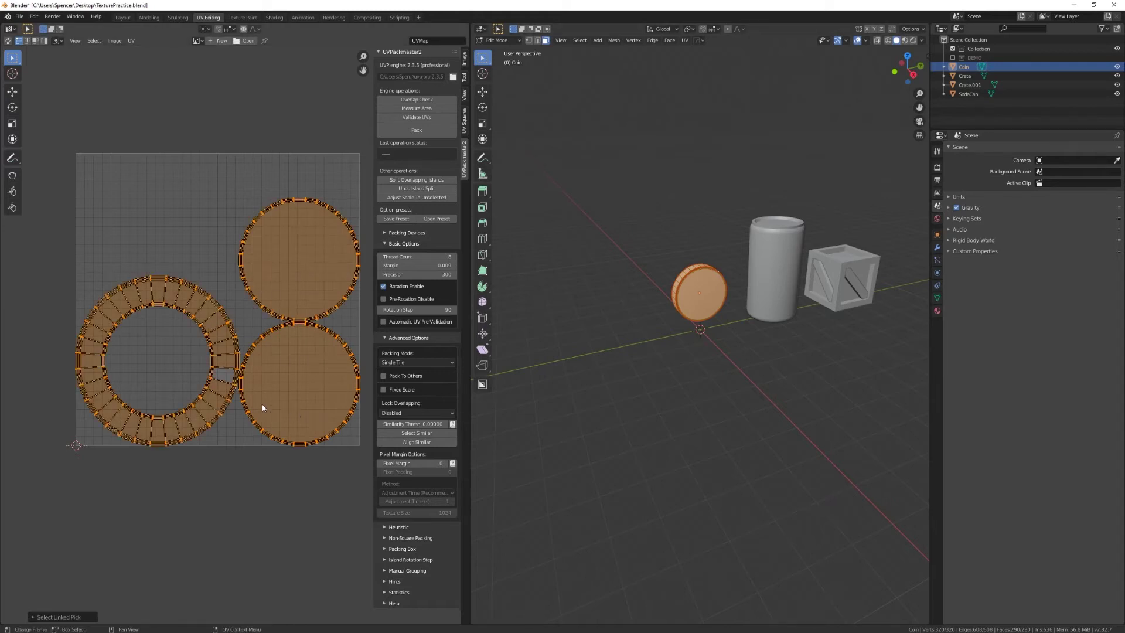
scroll(188, 403, up, 1)
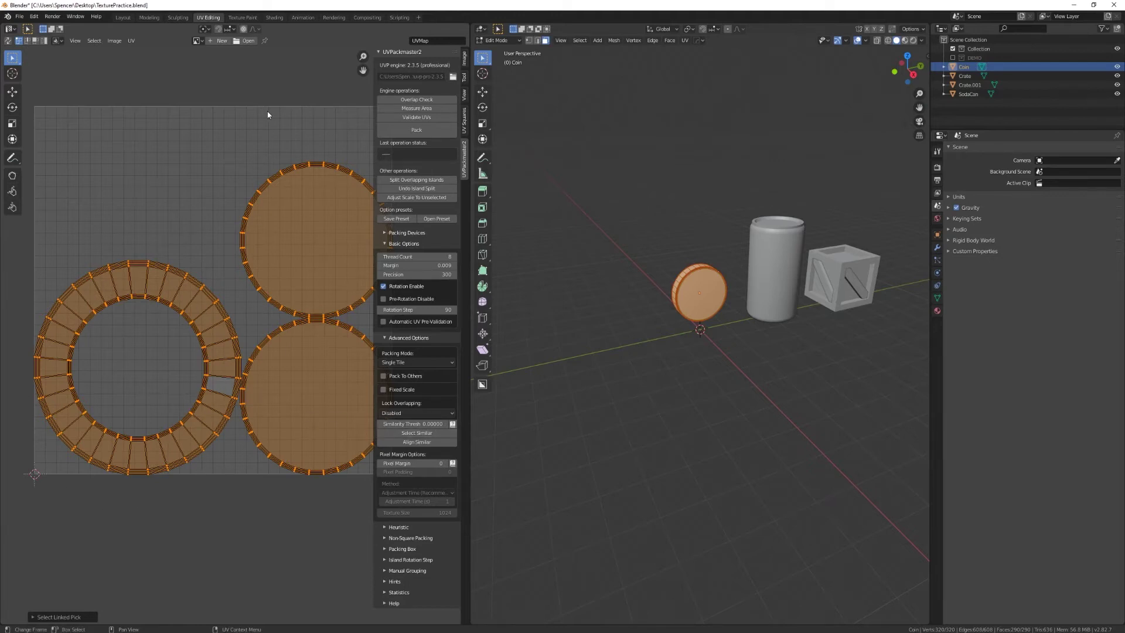
Select one line of edges running across the coin's rim and bevels between the two seam loops, and mark it as a seam
click(149, 18)
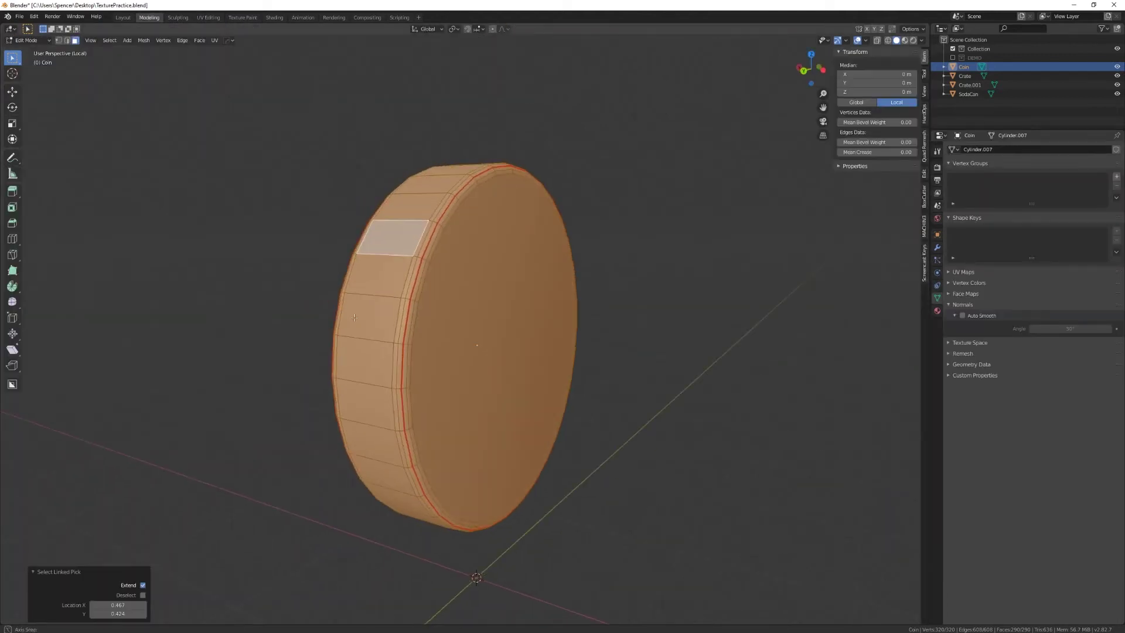
key(2)
key(a)
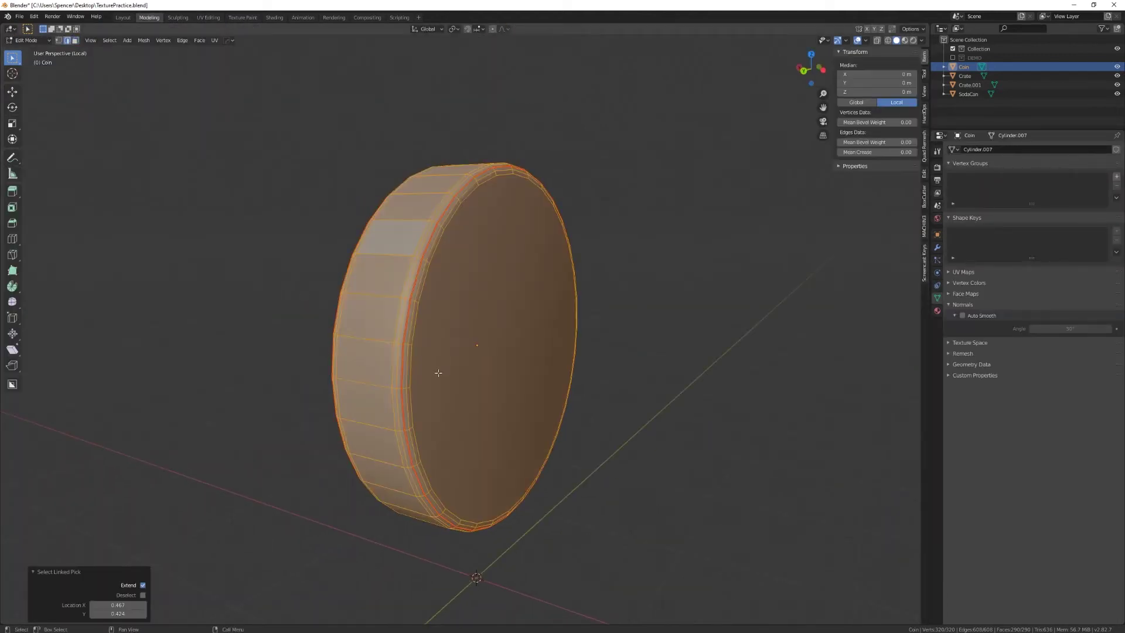
click(376, 386)
scroll(375, 386, up, 5)
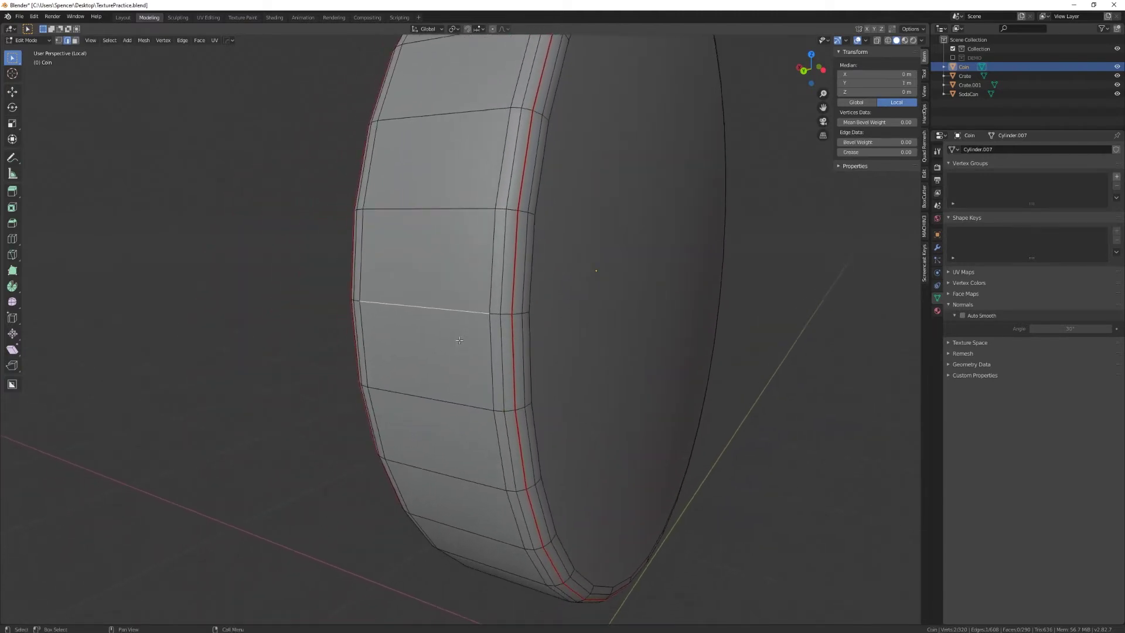
scroll(460, 340, up, 3)
shift+click(548, 295)
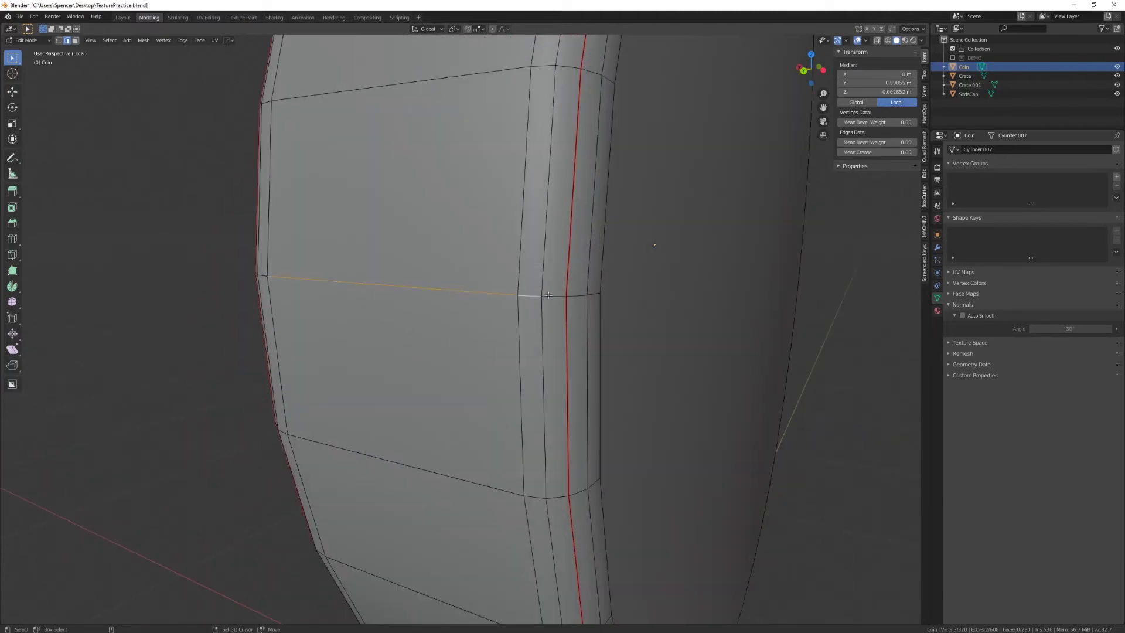
shift+middle_drag(547, 294, 640, 398)
ctrl+click(640, 399)
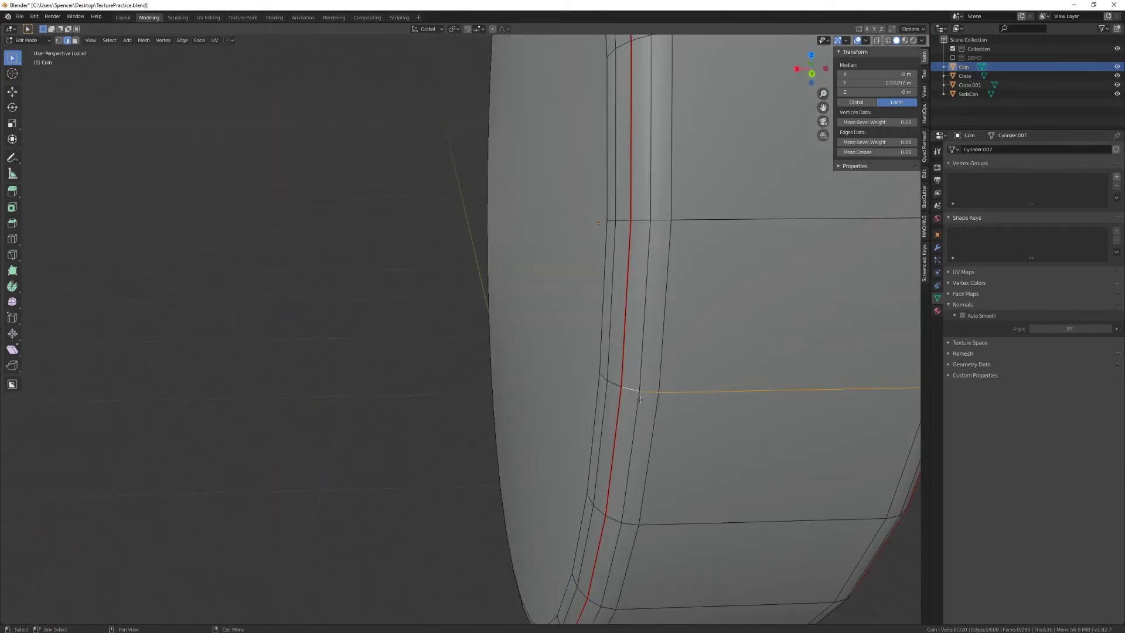
scroll(640, 399, down, 4)
middle_drag(639, 399, 450, 409)
right_click(450, 406)
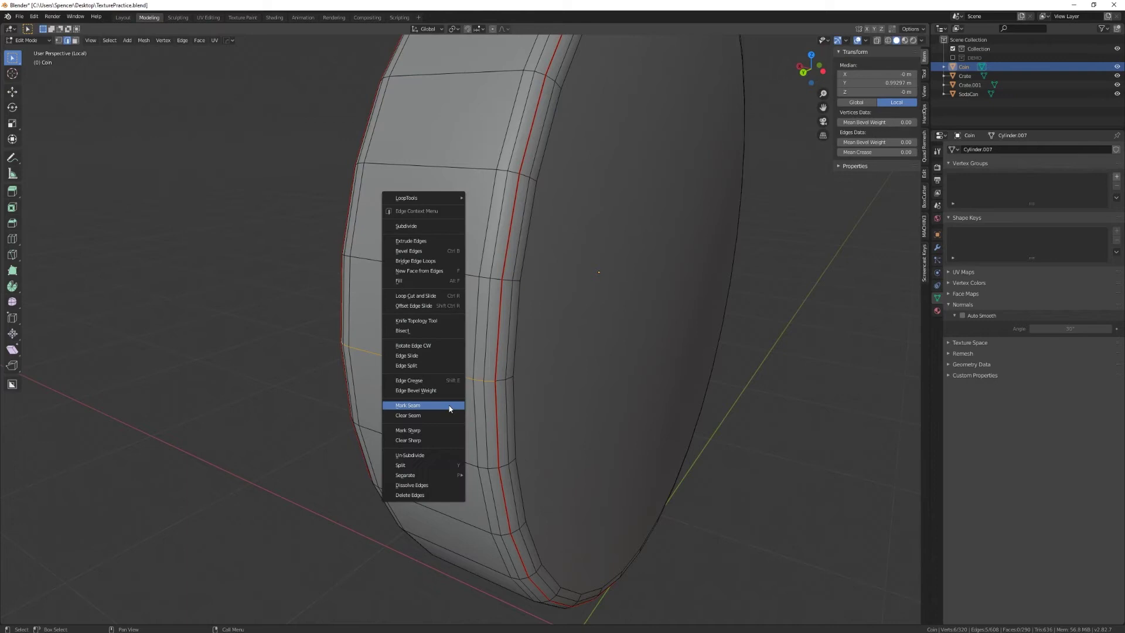
click(450, 406)
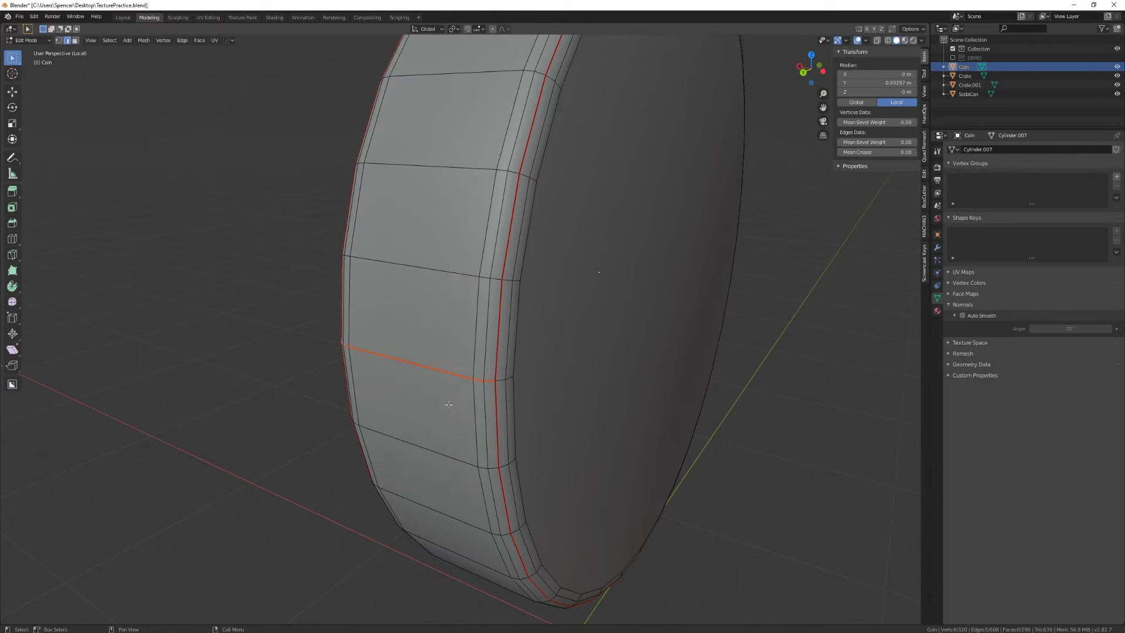
Select all of the coin's faces and unwrap them again with the added cross-rim seam
scroll(481, 412, down, 4)
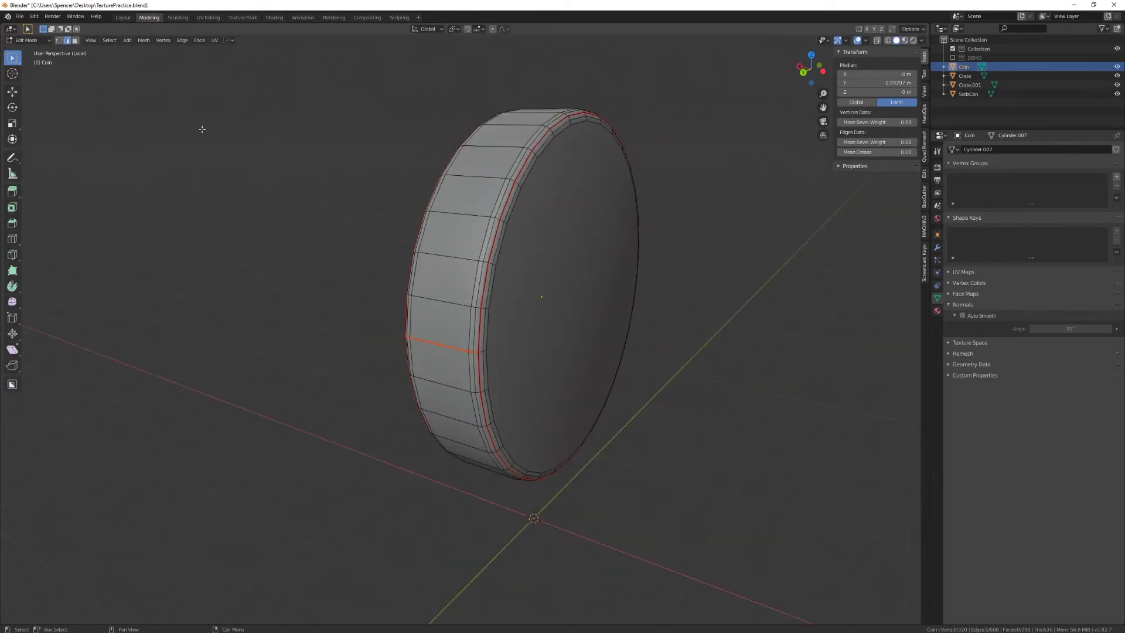
click(75, 40)
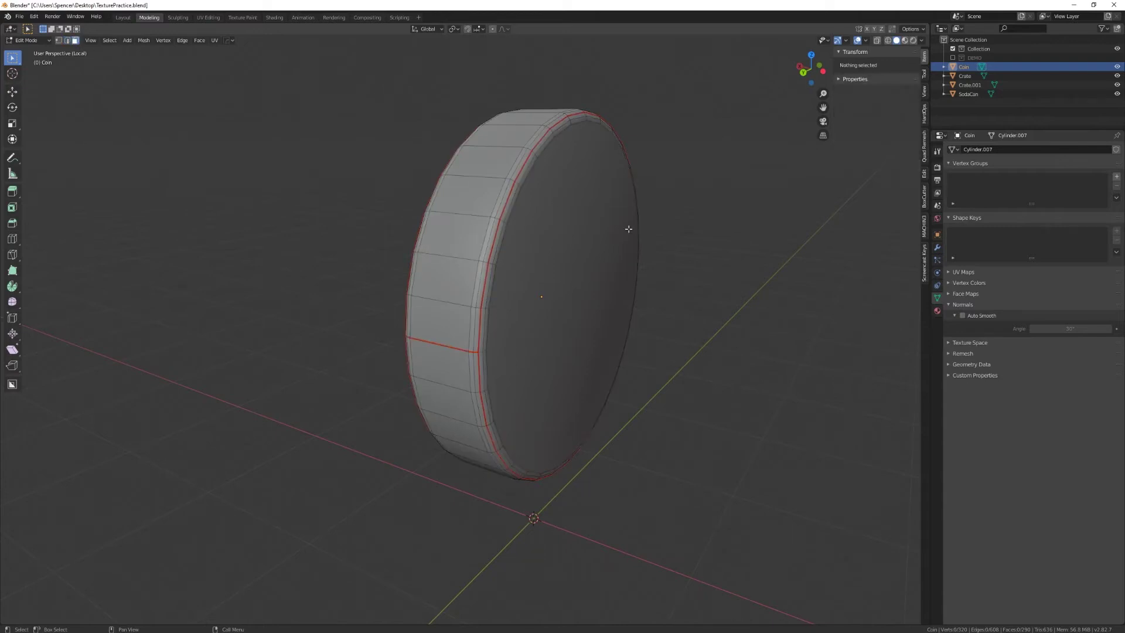
key(a)
key(u)
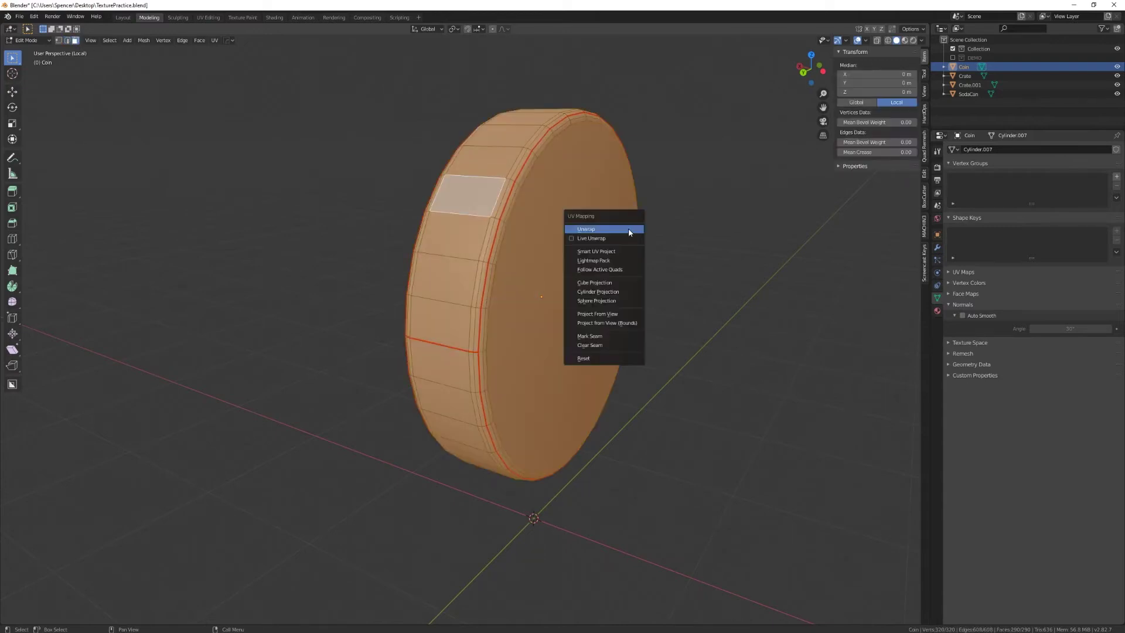
click(629, 229)
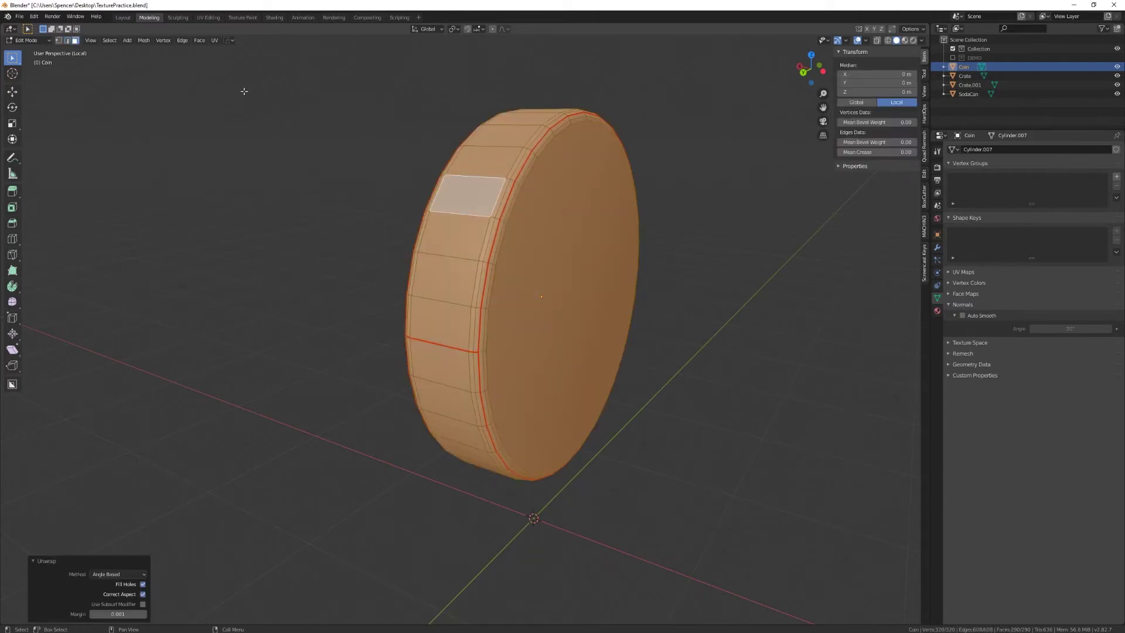
In the UV Editing workspace, check the straightened rim strip and pack the coin's islands within the UV space
click(207, 17)
middle_drag(108, 286, 252, 397)
scroll(197, 330, up, 2)
scroll(197, 436, up, 1)
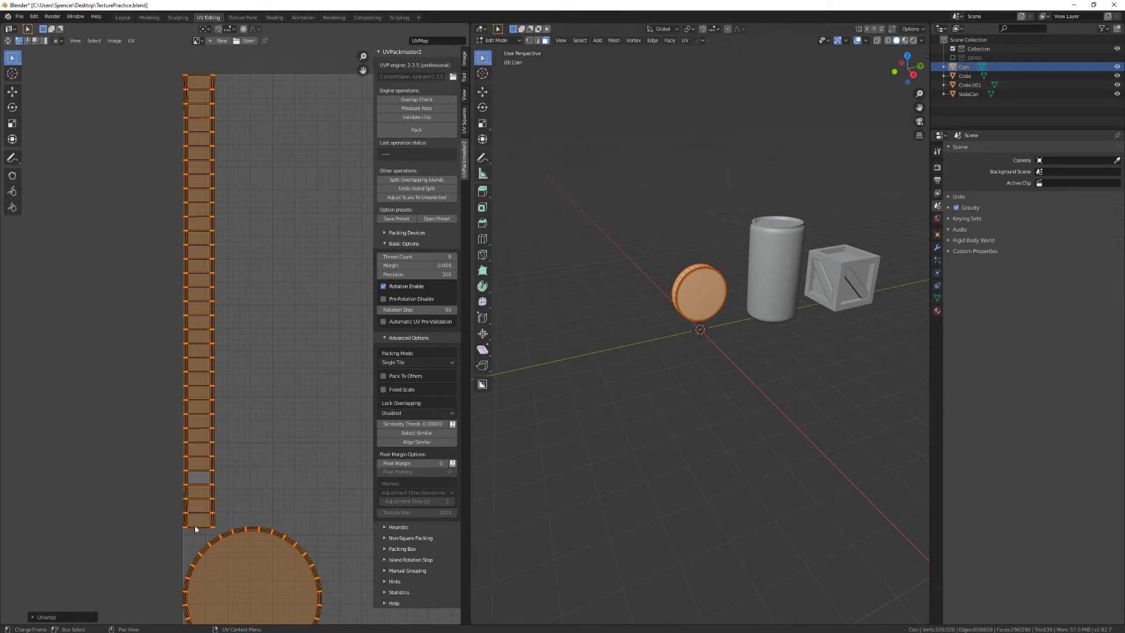
scroll(265, 283, down, 1)
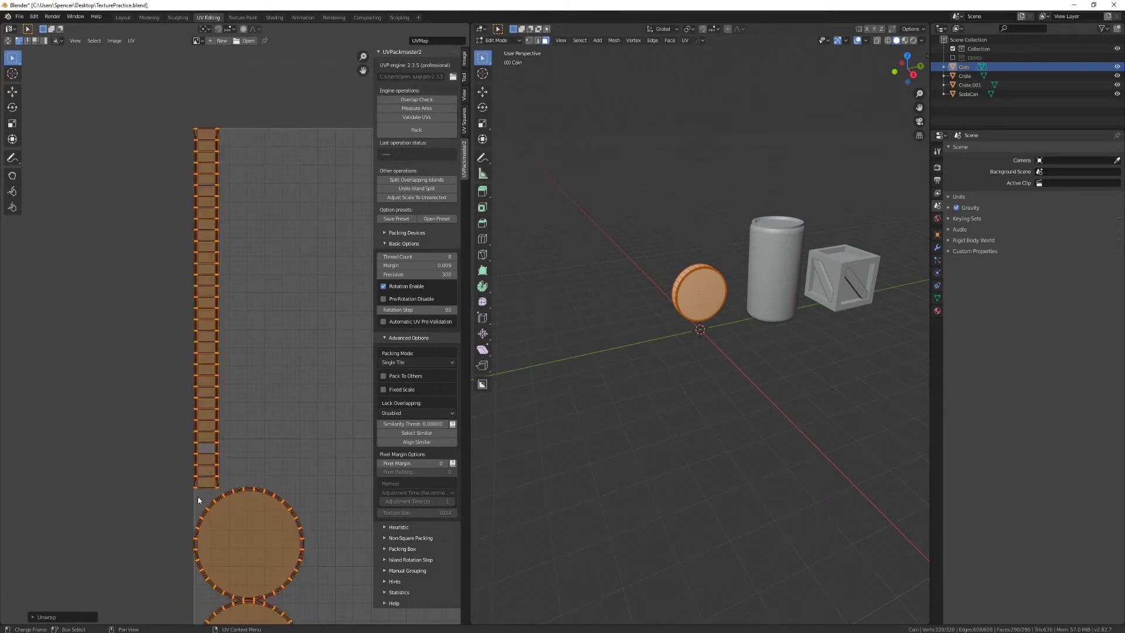
scroll(200, 490, down, 2)
middle_drag(314, 448, 139, 368)
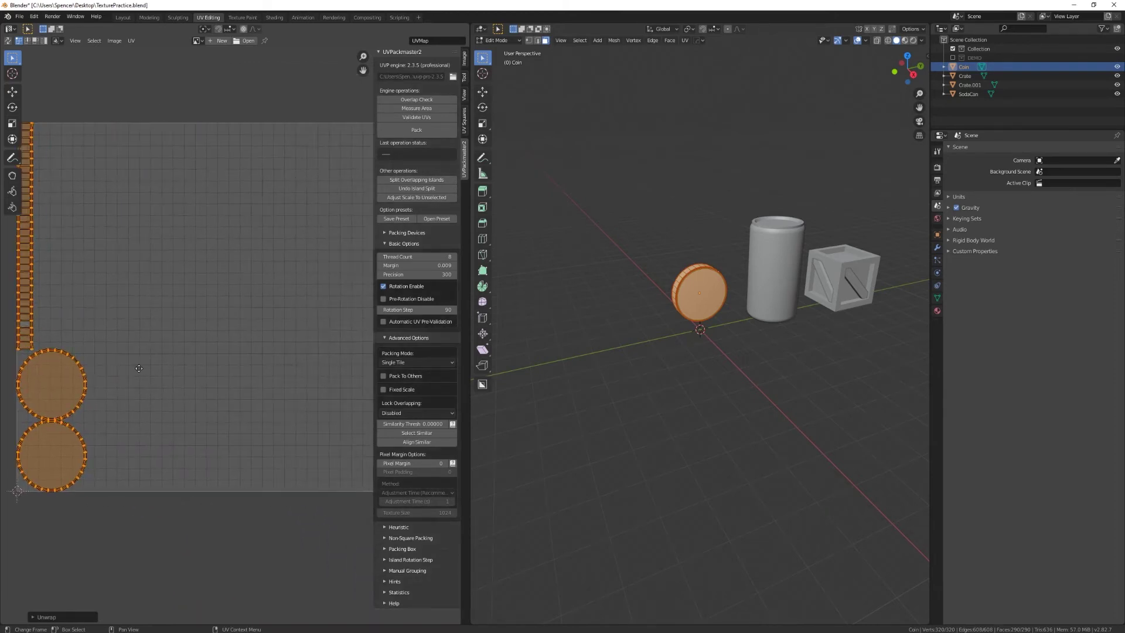
scroll(157, 375, down, 1)
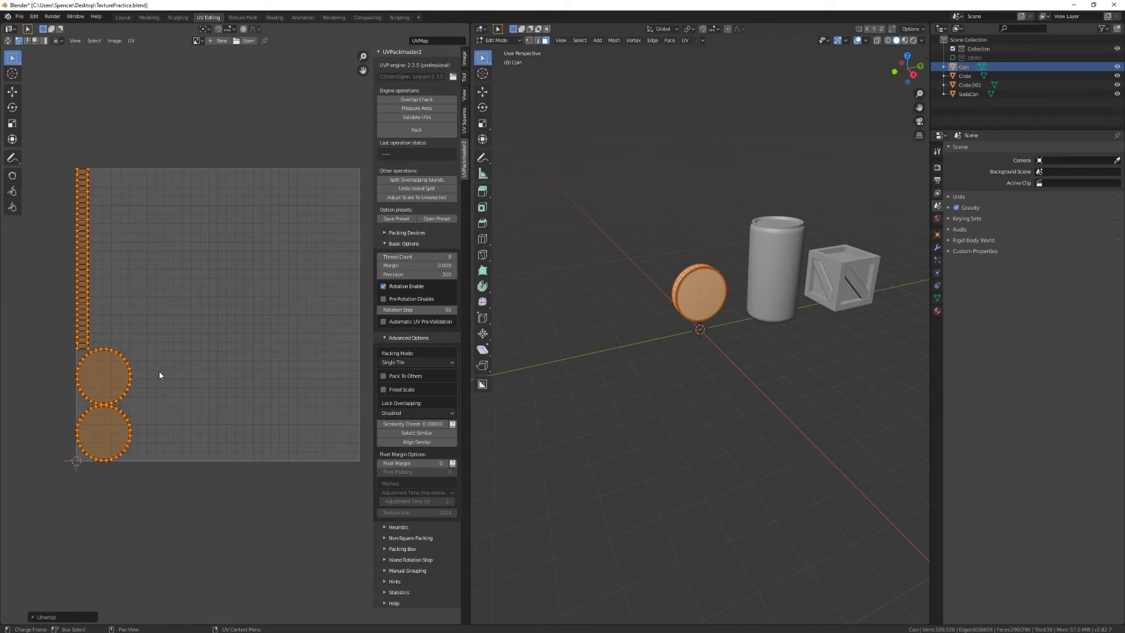
click(131, 41)
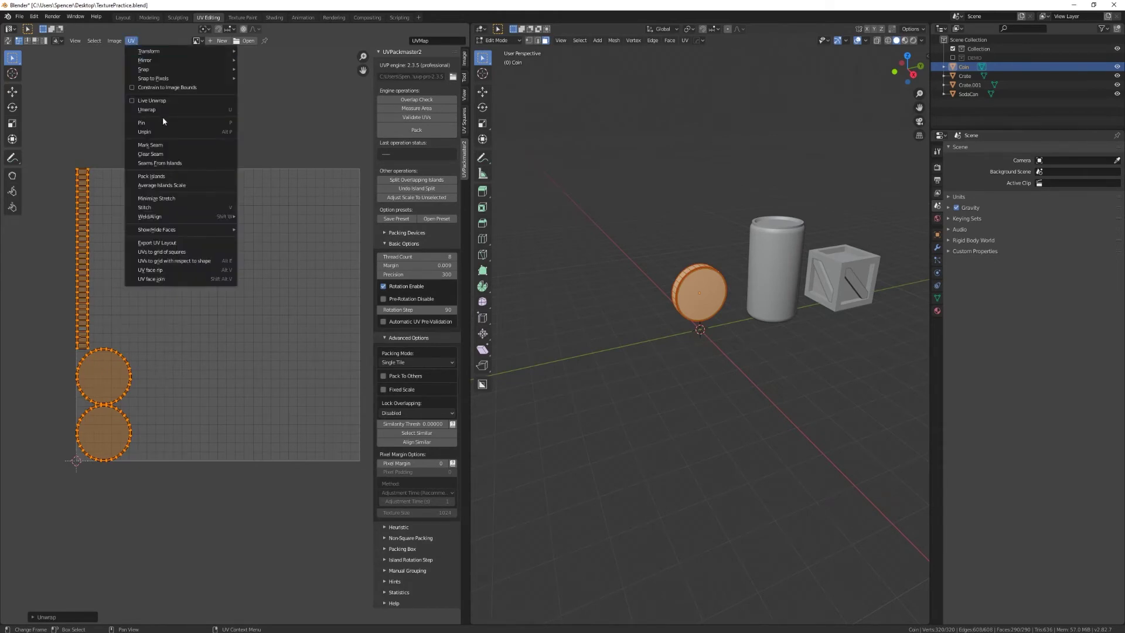
click(173, 179)
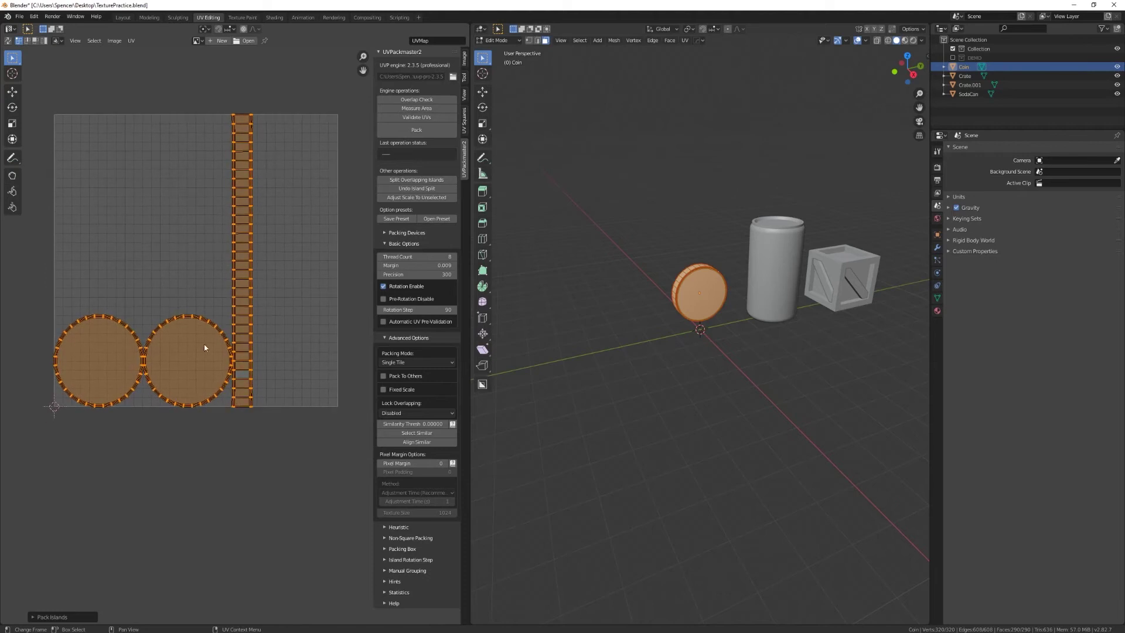
Increase the Pack Islands margin to leave visible gaps between the two round islands and the rim strip
scroll(219, 448, up, 8)
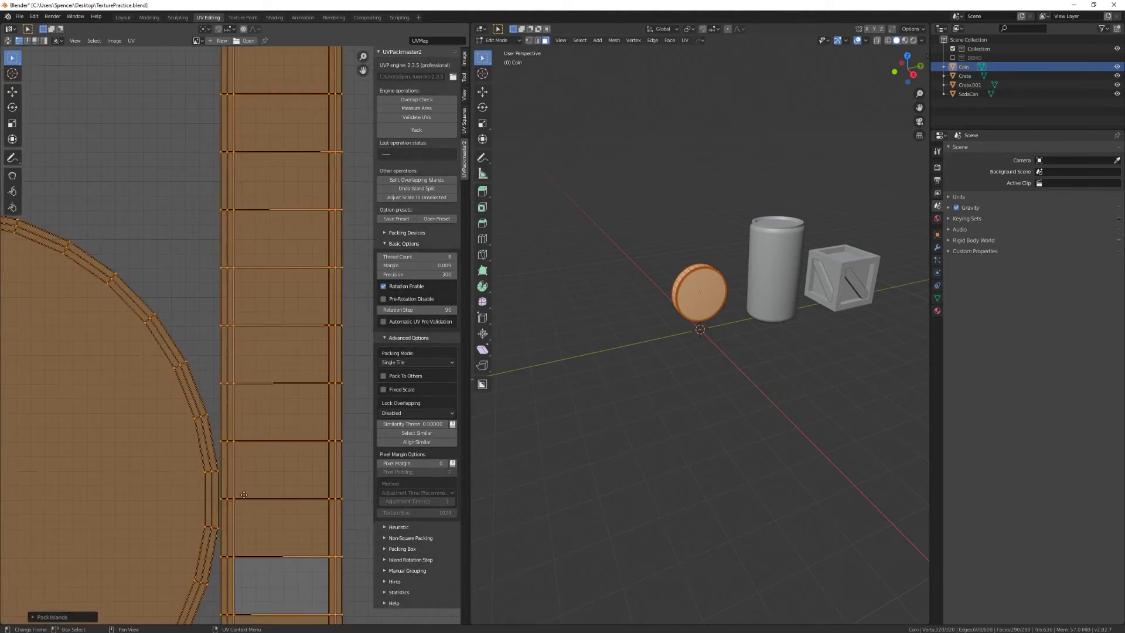
middle_drag(241, 540, 251, 444)
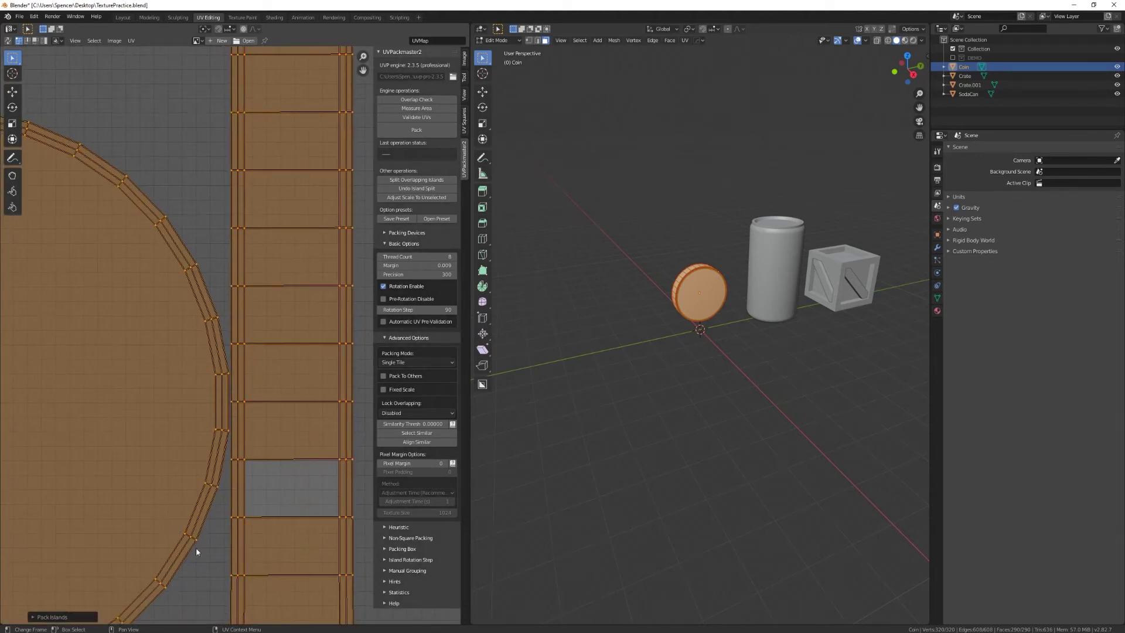
scroll(232, 476, down, 2)
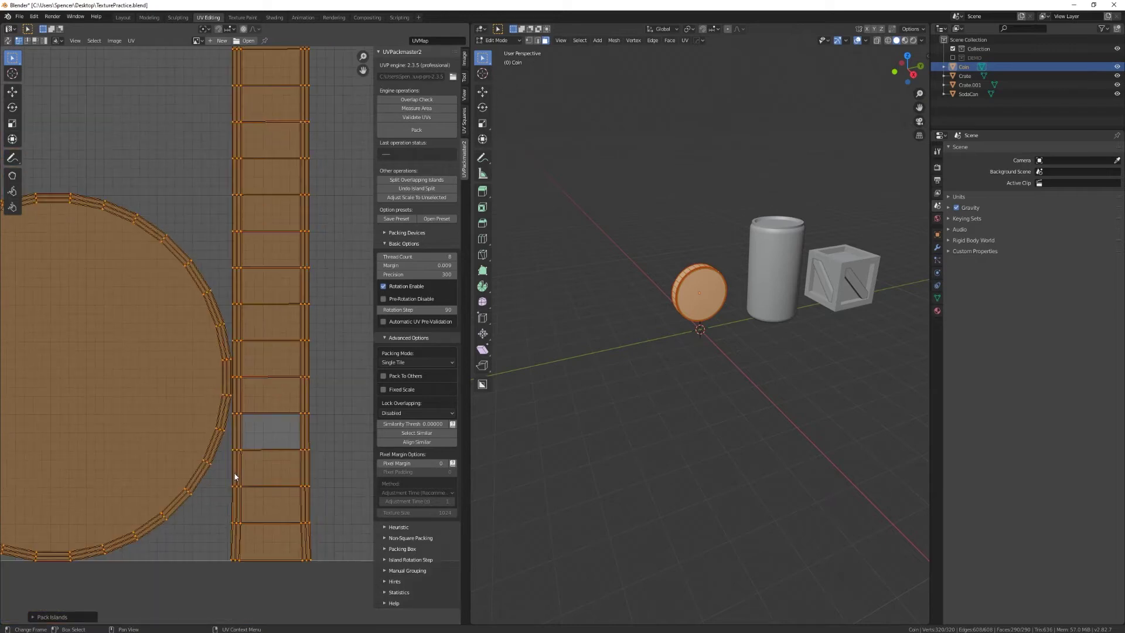
scroll(102, 305, left, 5)
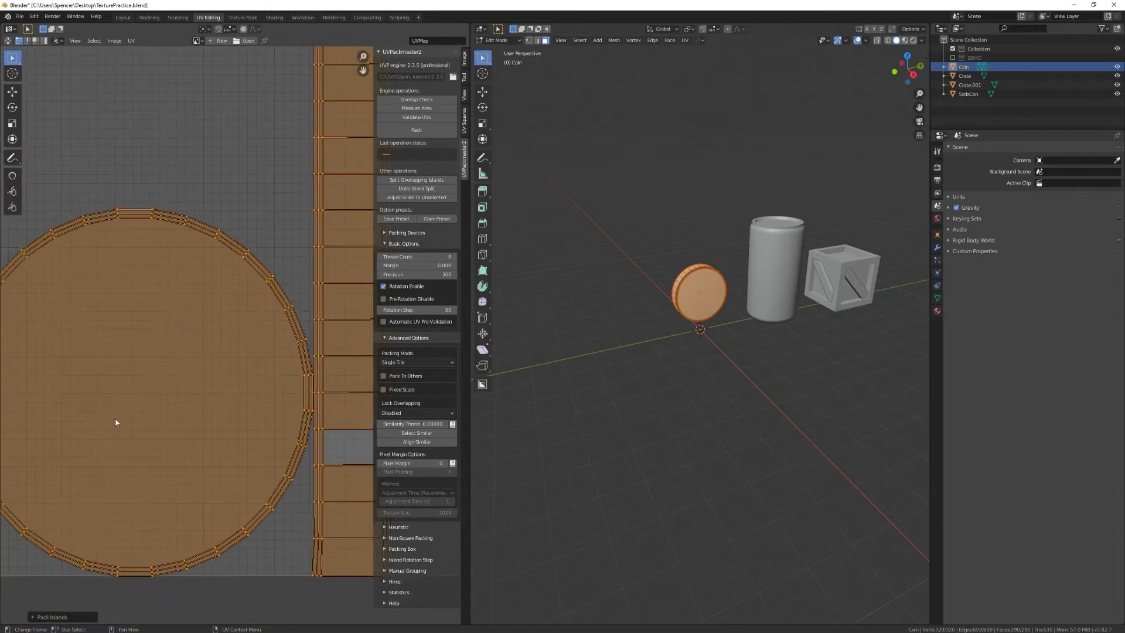
scroll(115, 421, right, 7)
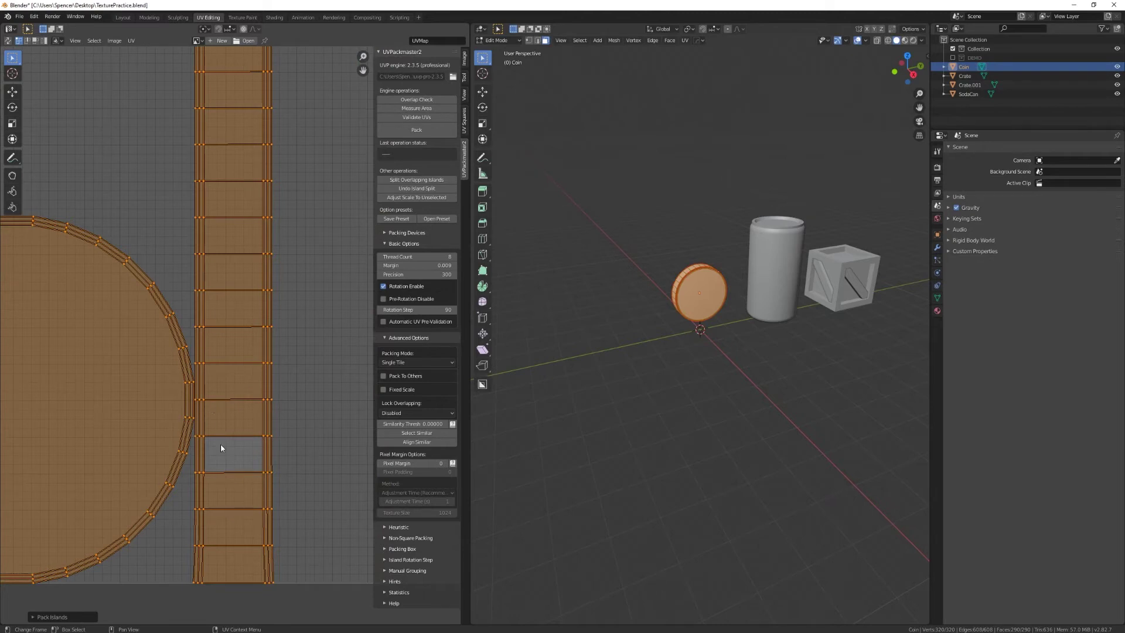
click(53, 616)
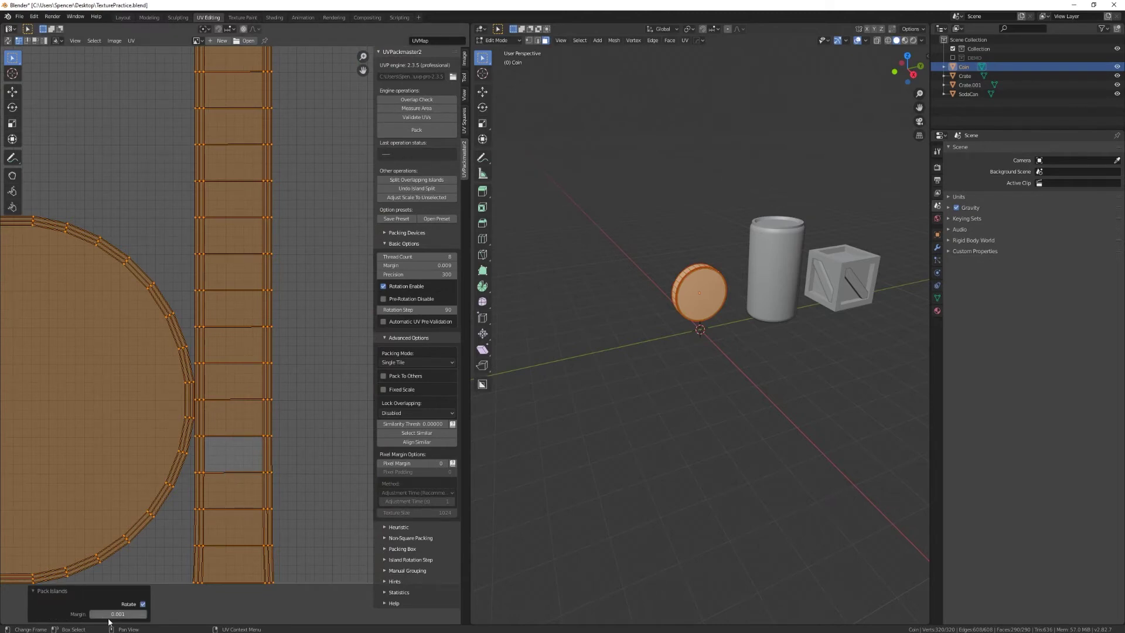
drag(117, 614, 130, 614)
scroll(156, 516, down, 8)
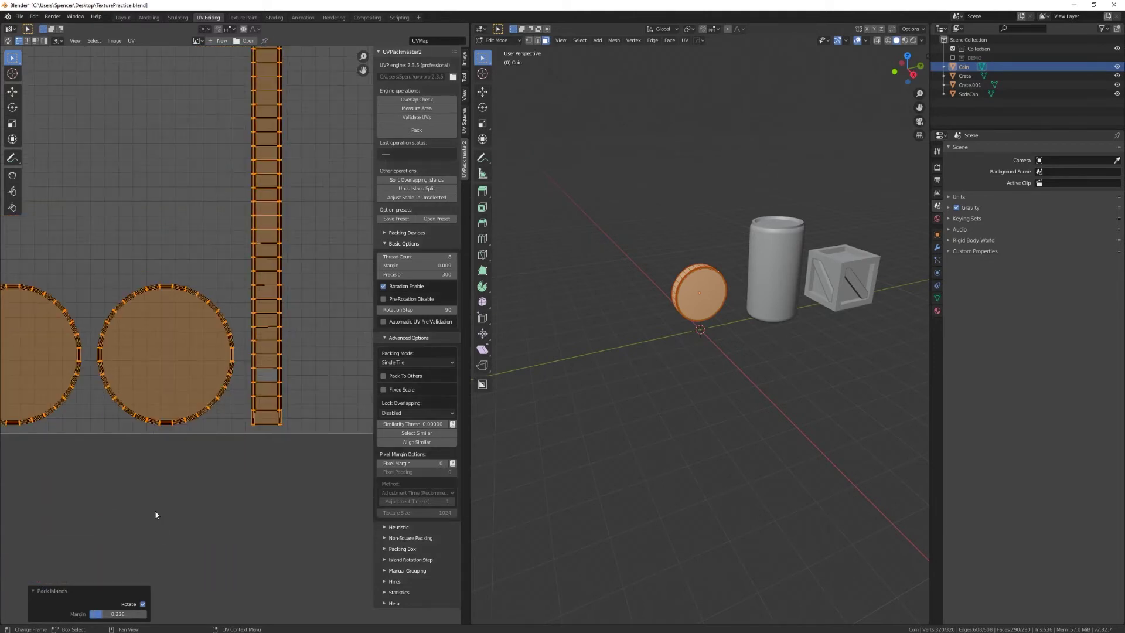
scroll(217, 463, up, 3)
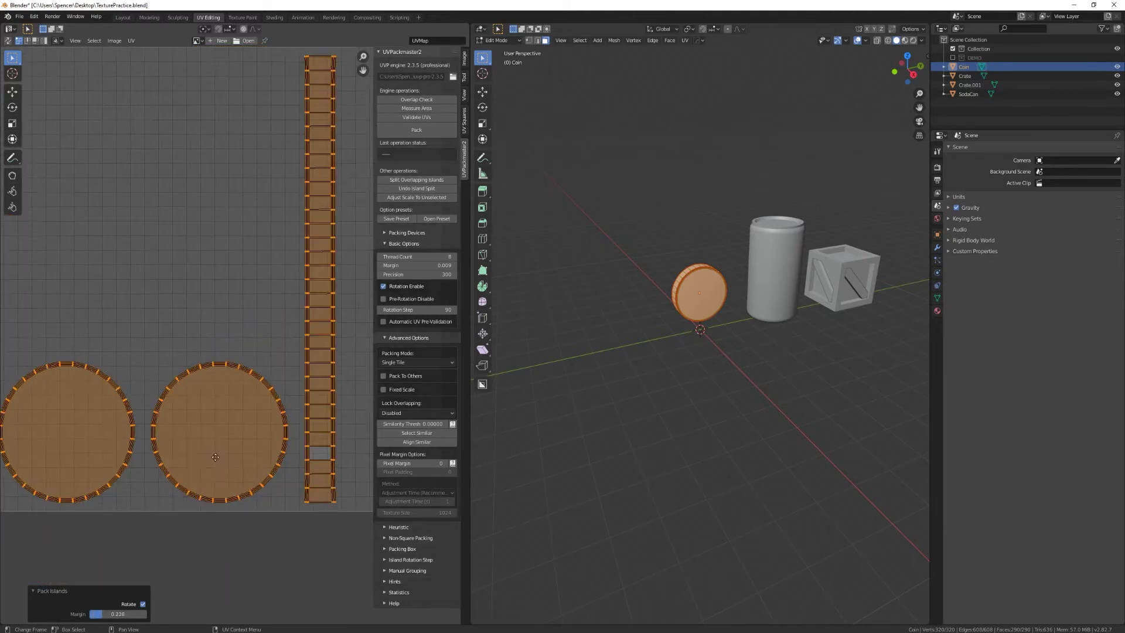
Select only the two round face islands and move them about 0.357 up and 0.0225 left in the UV space
click(124, 348)
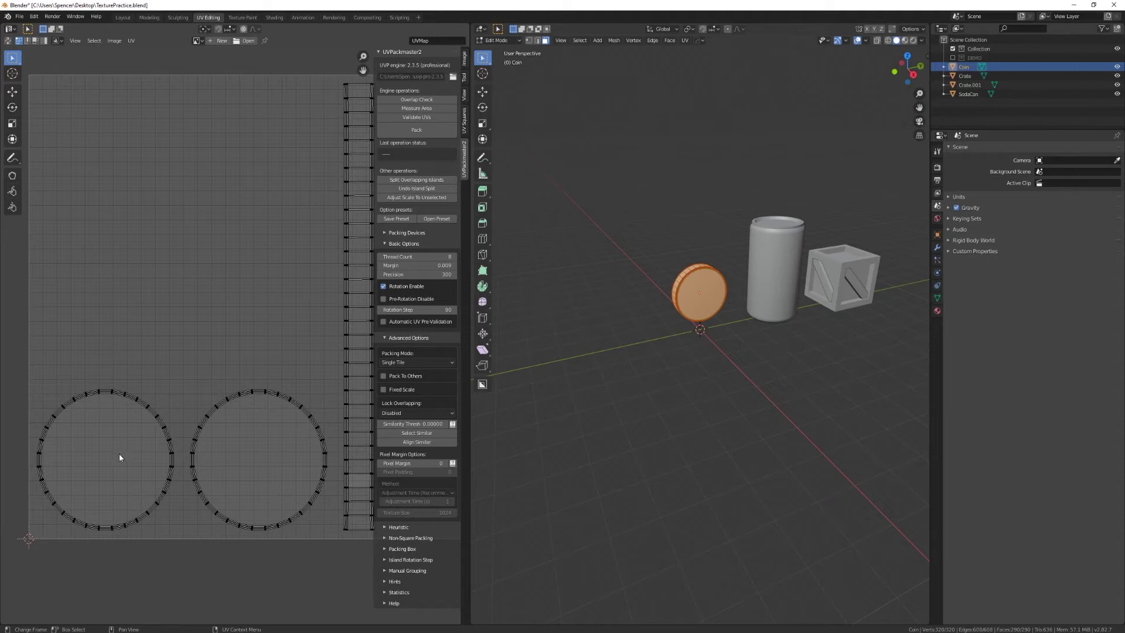
key(l)
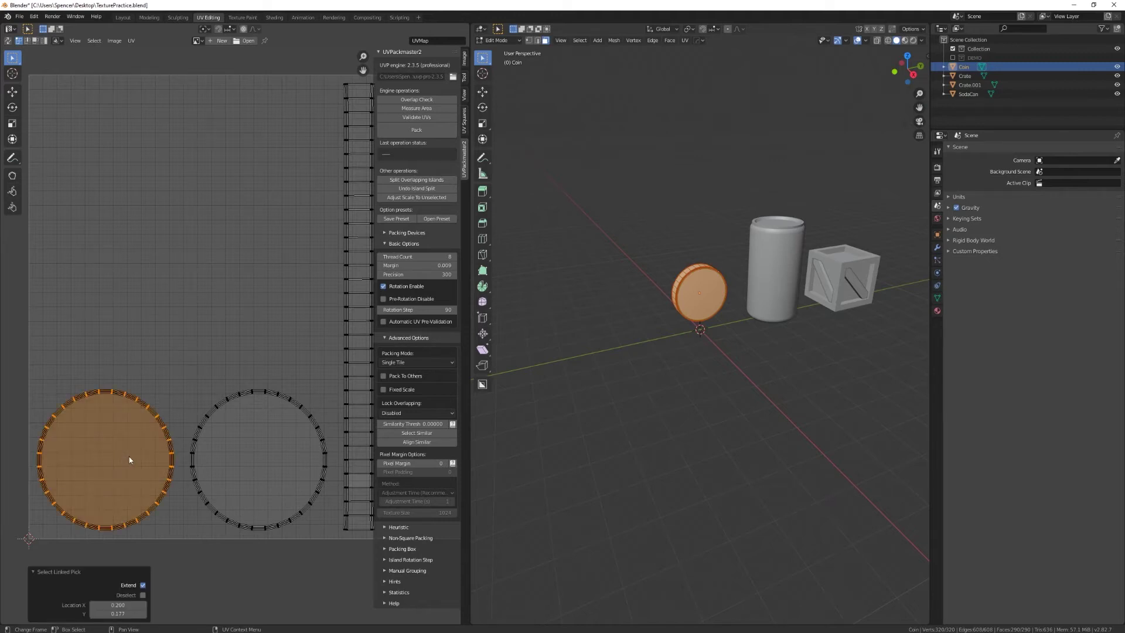
key(l)
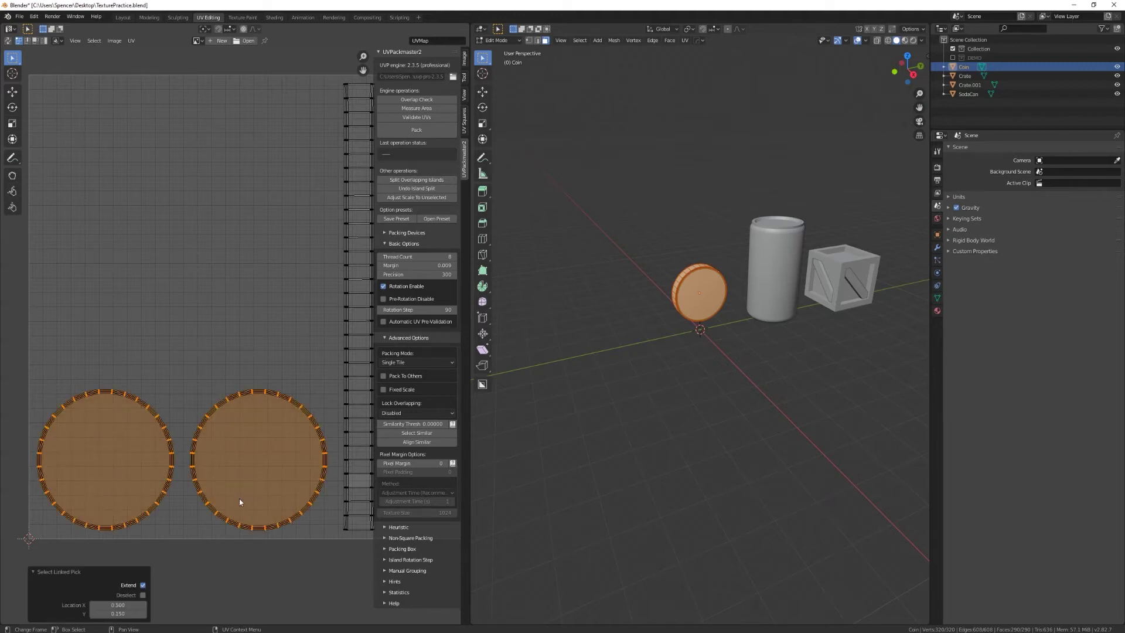
key(g)
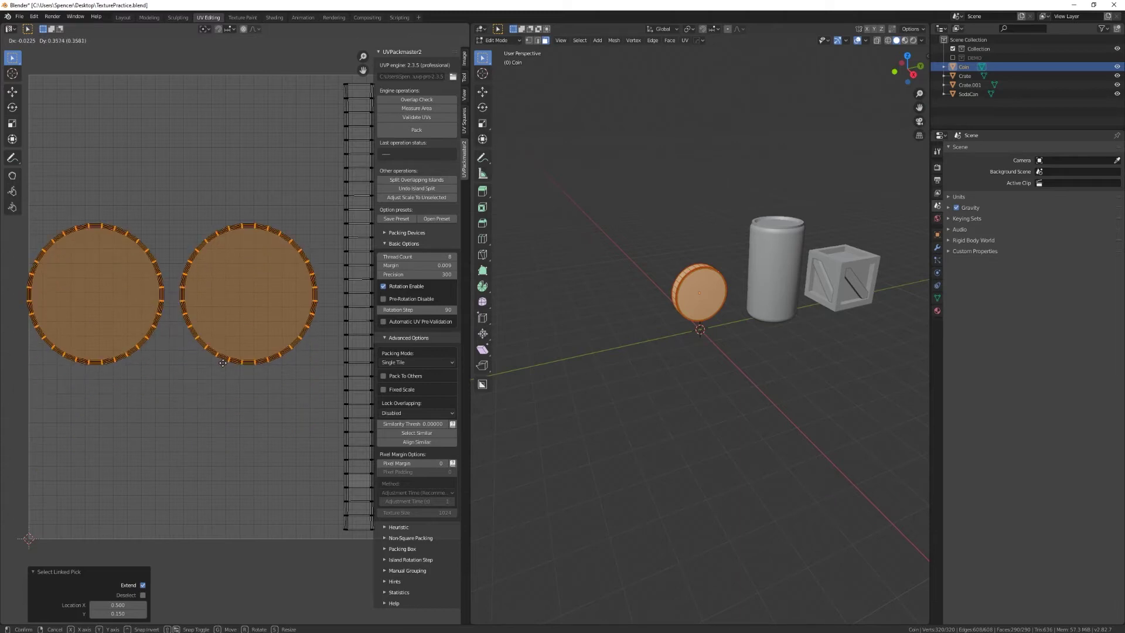
click(222, 363)
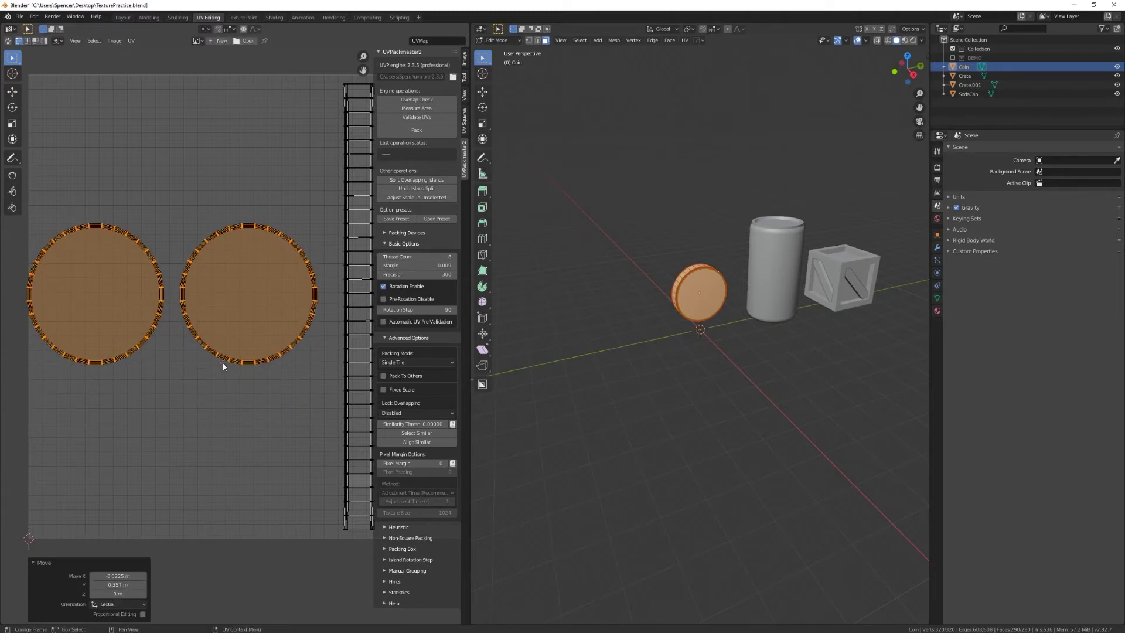
Scale the two selected round face islands up uniformly by 1.710 in the UV space
click(12, 123)
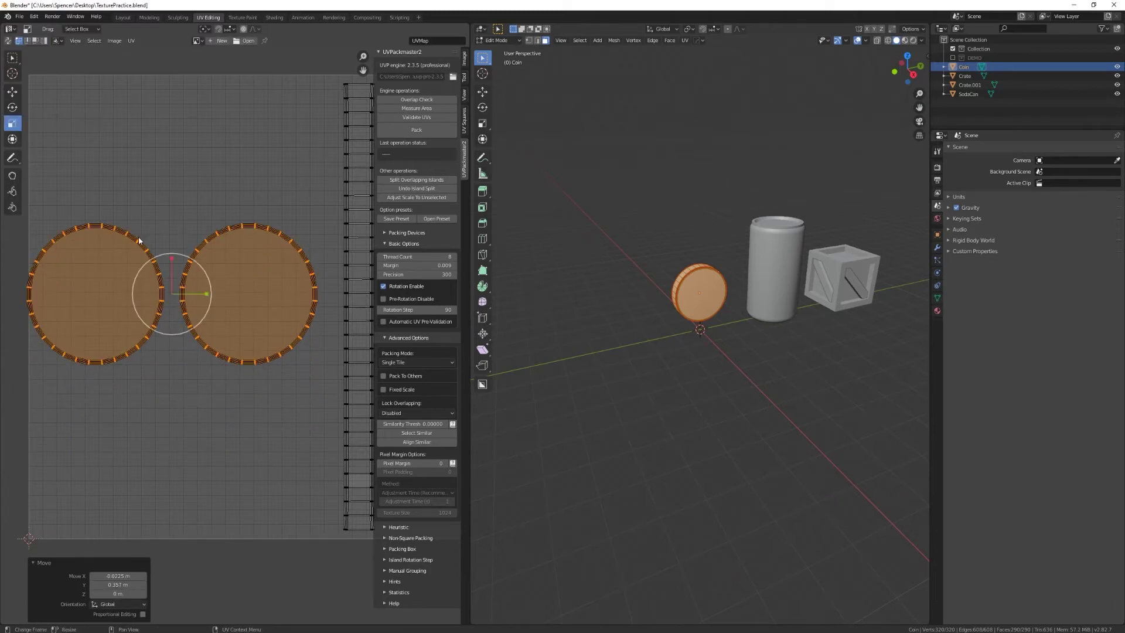
drag(183, 322, 187, 325)
click(198, 339)
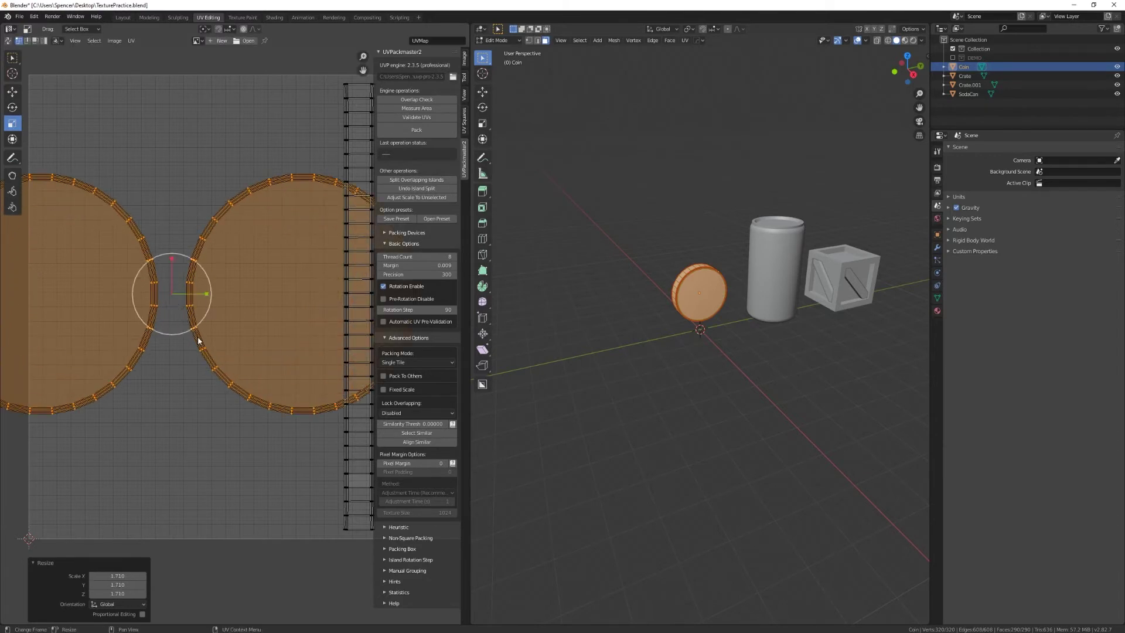
scroll(201, 354, down, 2)
middle_drag(200, 354, 103, 346)
middle_drag(132, 422, 185, 424)
scroll(169, 423, down, 1)
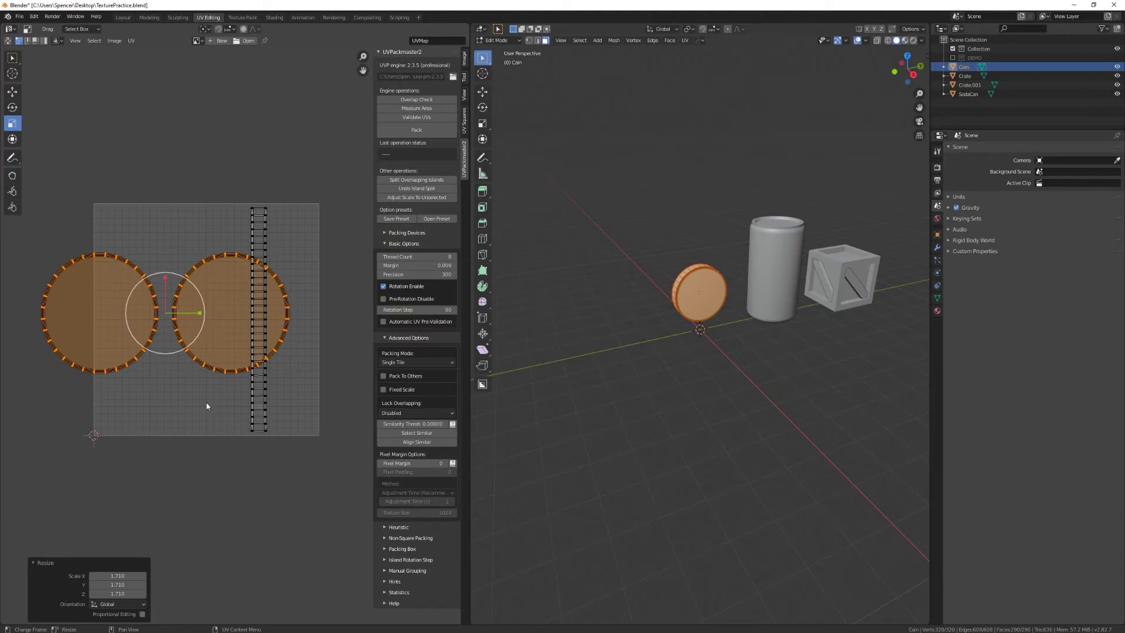
Select all of the coin's UV islands, pack them again within the UV space, and save the file
key(a)
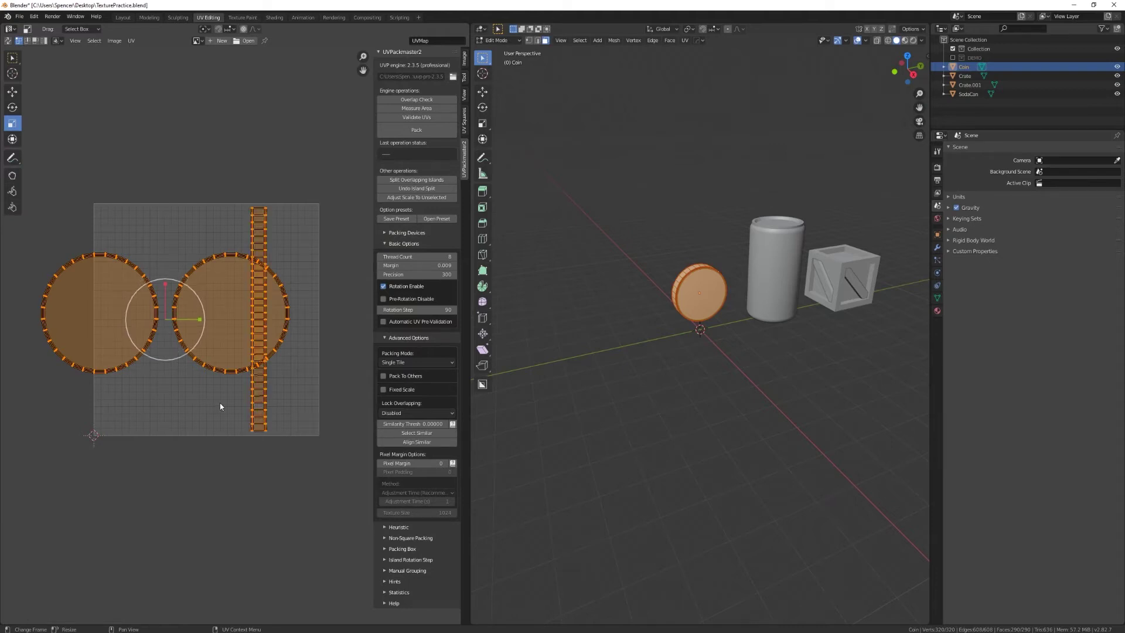
click(130, 43)
click(171, 177)
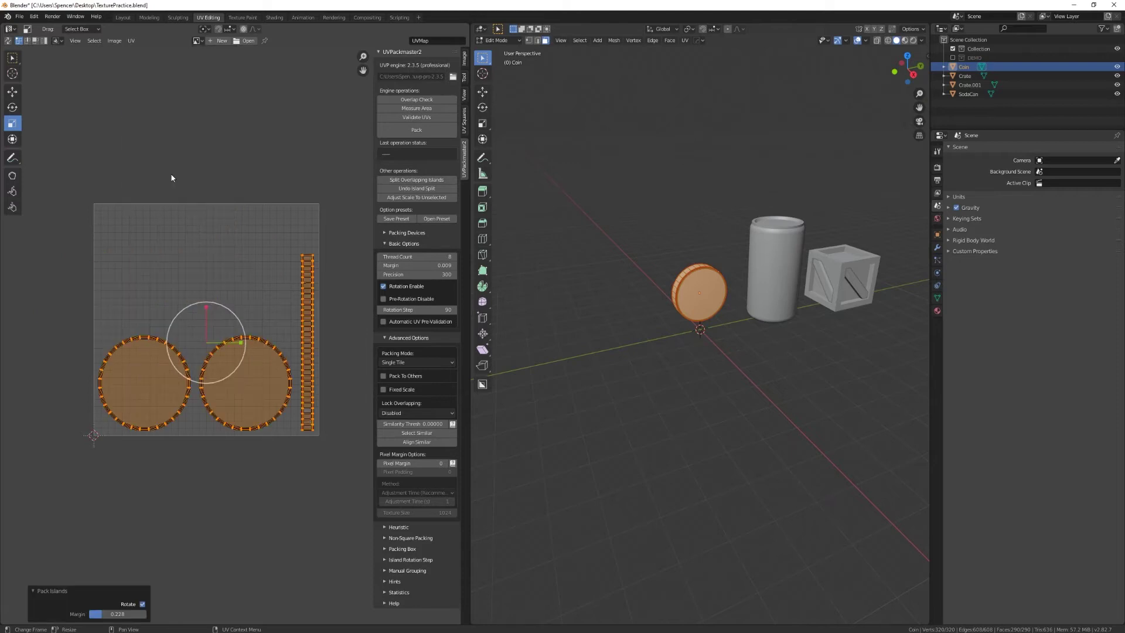
scroll(192, 277, up, 2)
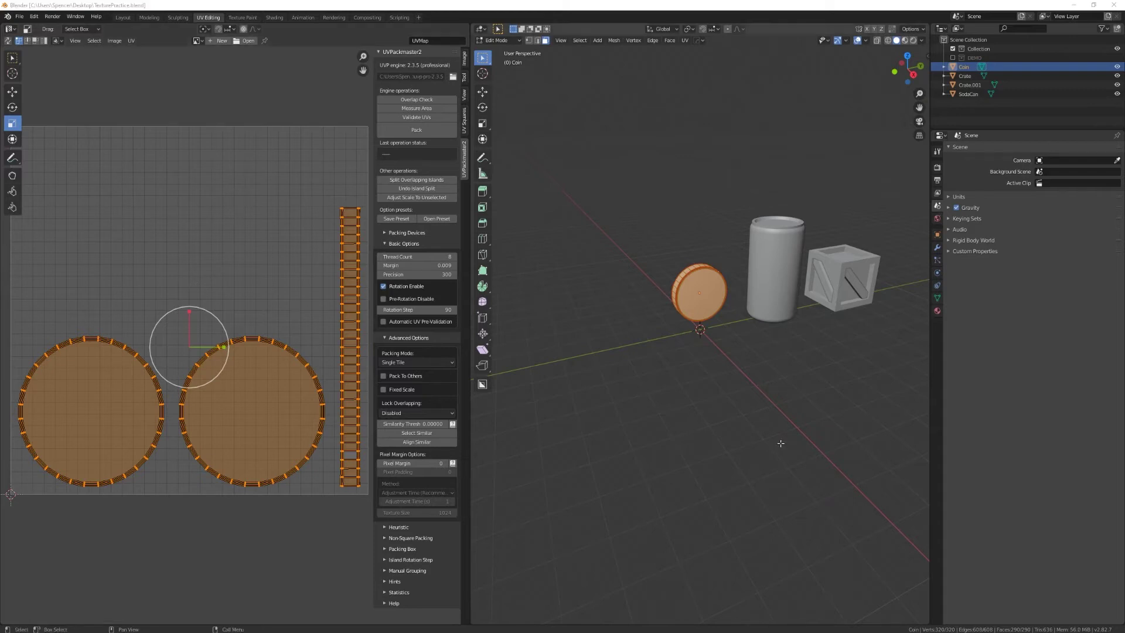
key(ctrl+s)
In the Modeling workspace, leave the coin's Edit Mode and local view, and isolate the soda can in local view
shift+middle_drag(796, 441, 733, 455)
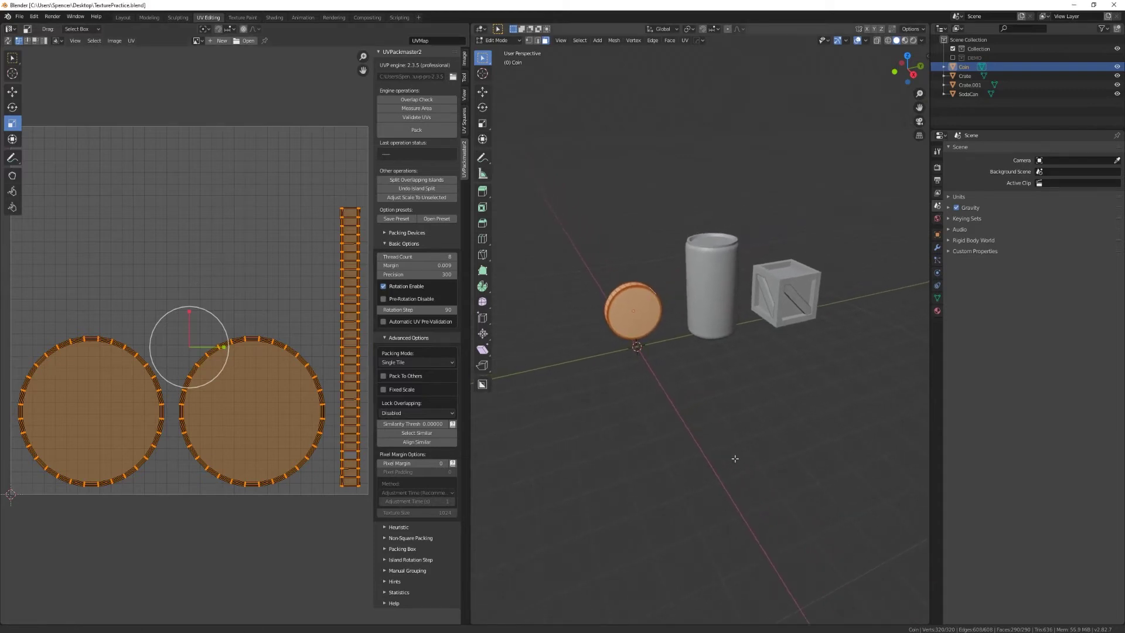
click(149, 18)
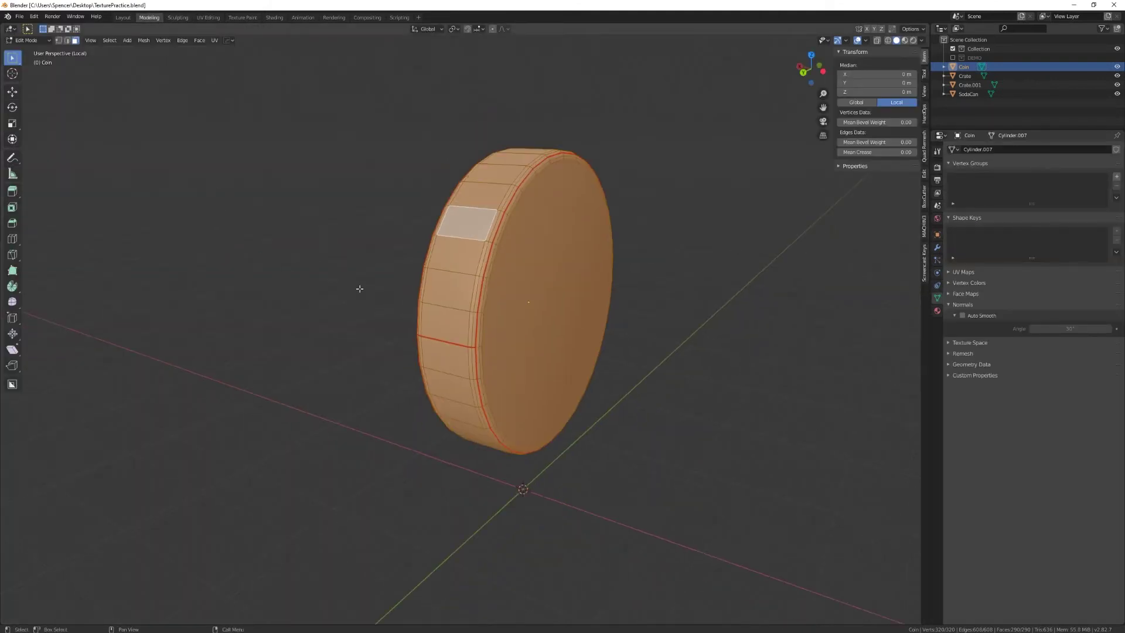
key(Tab)
scroll(413, 307, down, 3)
middle_drag(414, 307, 465, 394)
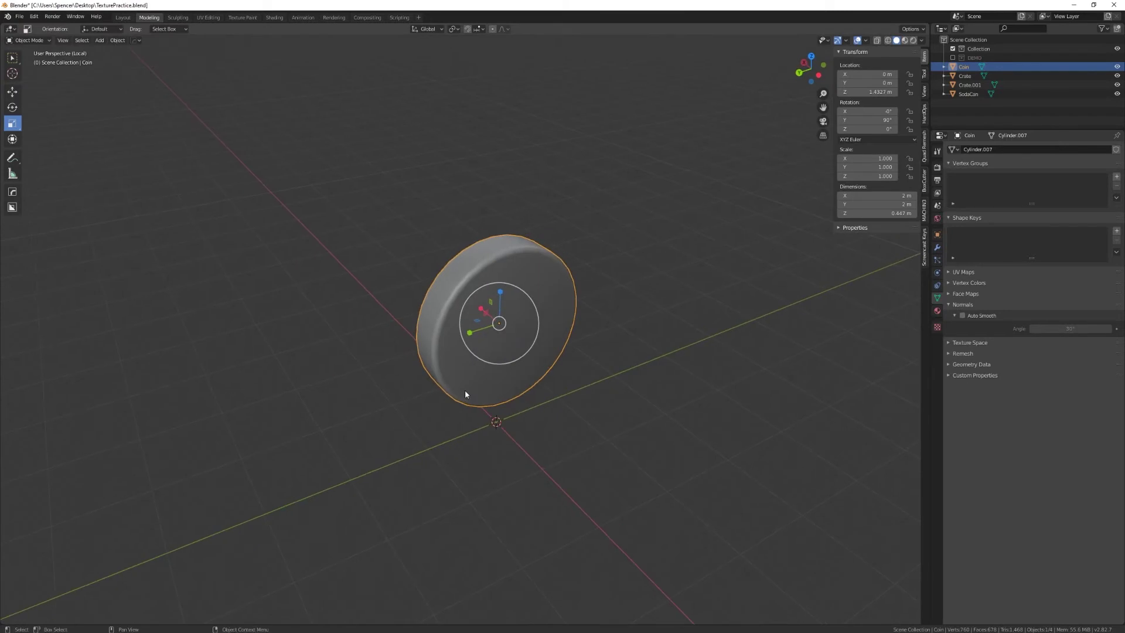
key(KP_Divide)
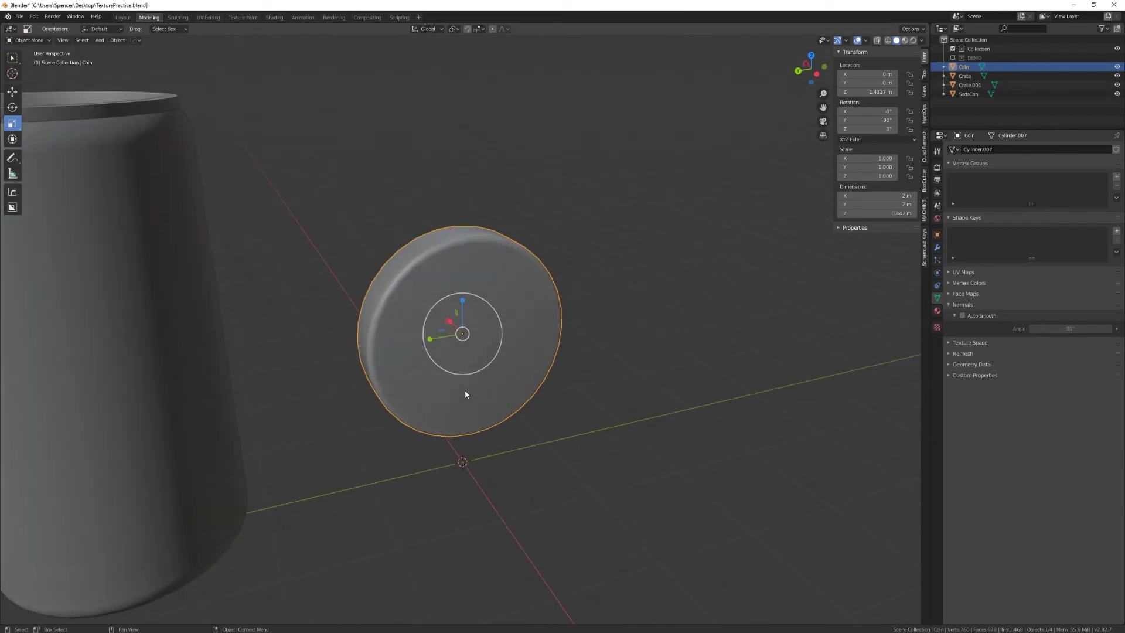
scroll(465, 391, down, 2)
shift+middle_drag(487, 388, 684, 365)
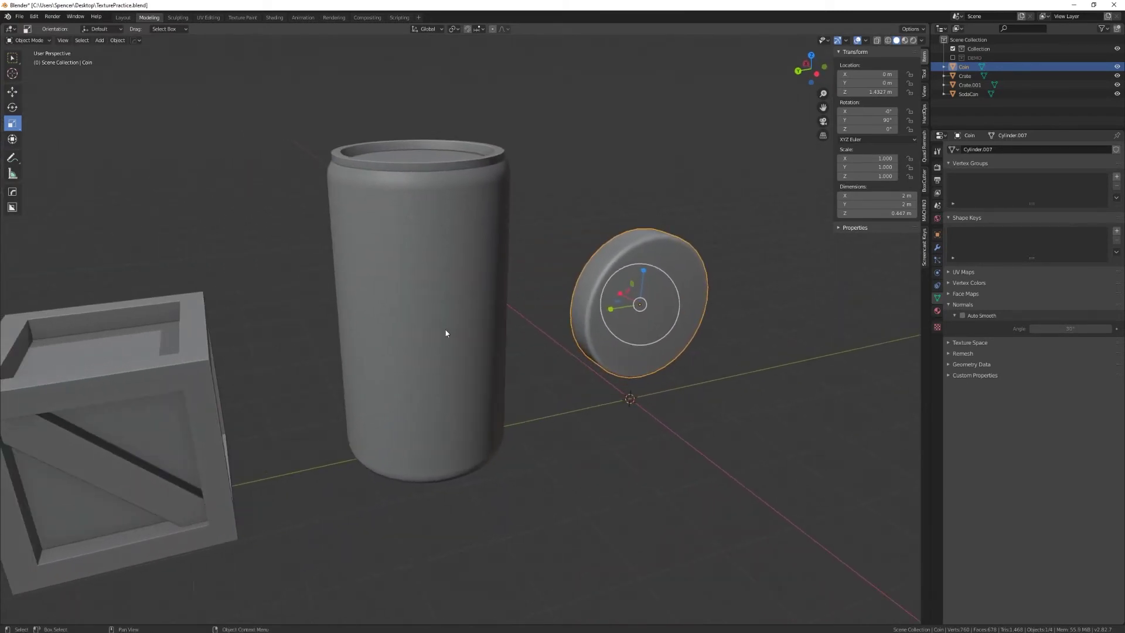
click(446, 333)
key(KP_Divide)
scroll(445, 330, up, 1)
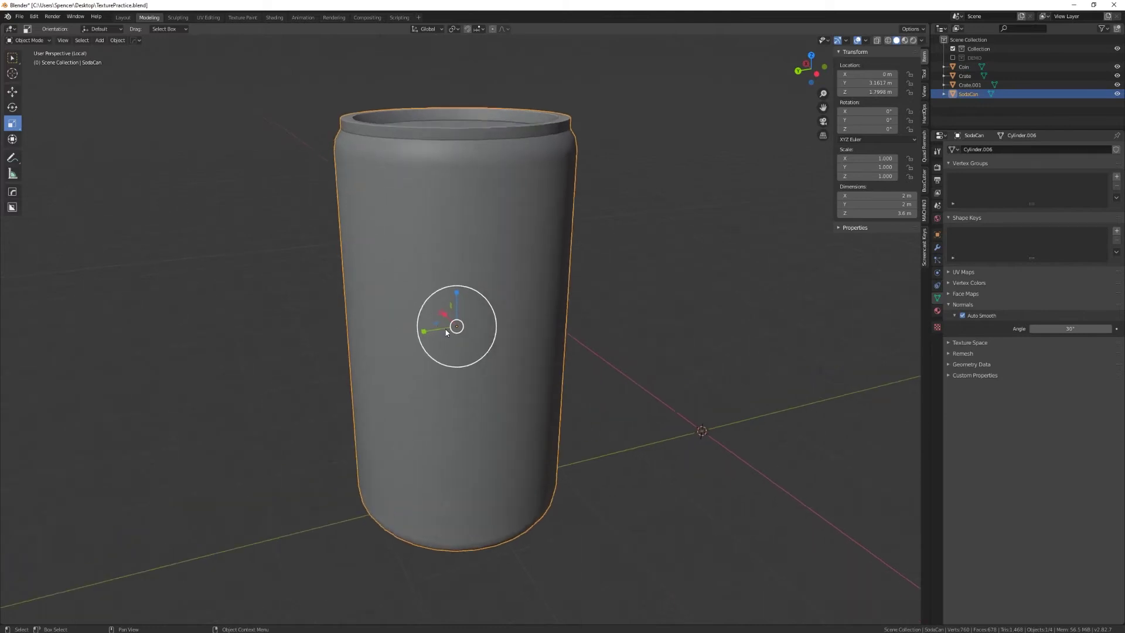
Examine the soda can's overall shape from several angles, including its top rim and side
scroll(492, 359, down, 2)
scroll(490, 354, up, 1)
middle_drag(490, 354, 477, 290)
middle_drag(400, 389, 431, 291)
scroll(407, 195, up, 3)
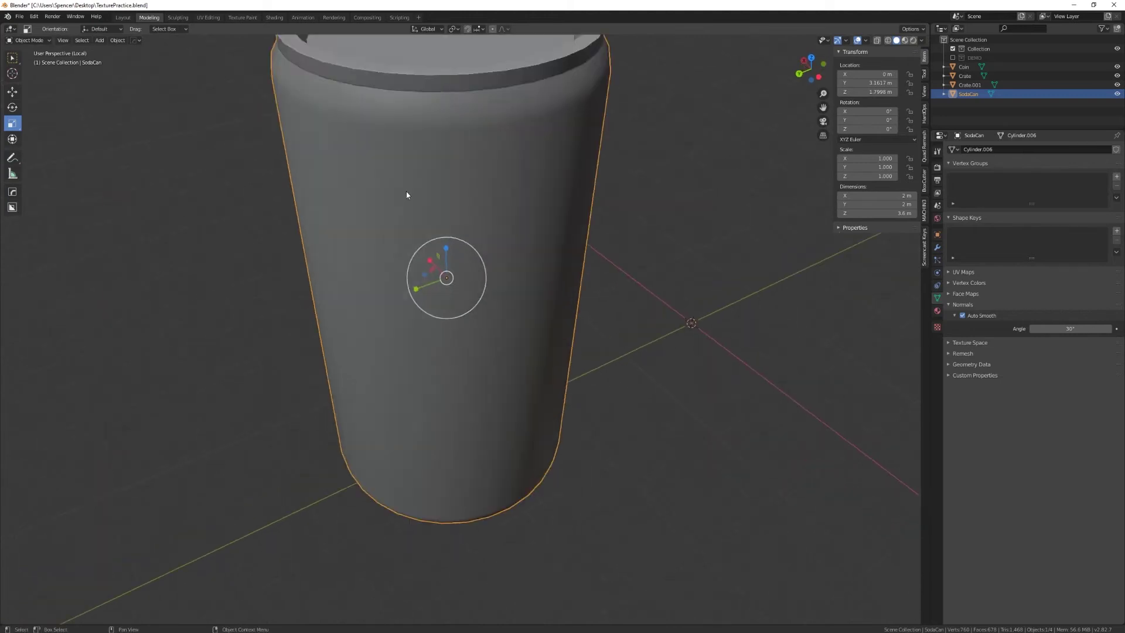
middle_drag(406, 194, 419, 322)
scroll(428, 229, down, 4)
middle_drag(460, 212, 530, 322)
In Edit Mode with edge selection, mark a seam on the second edge loop down in the can's rounded bottom bevel
key(Tab)
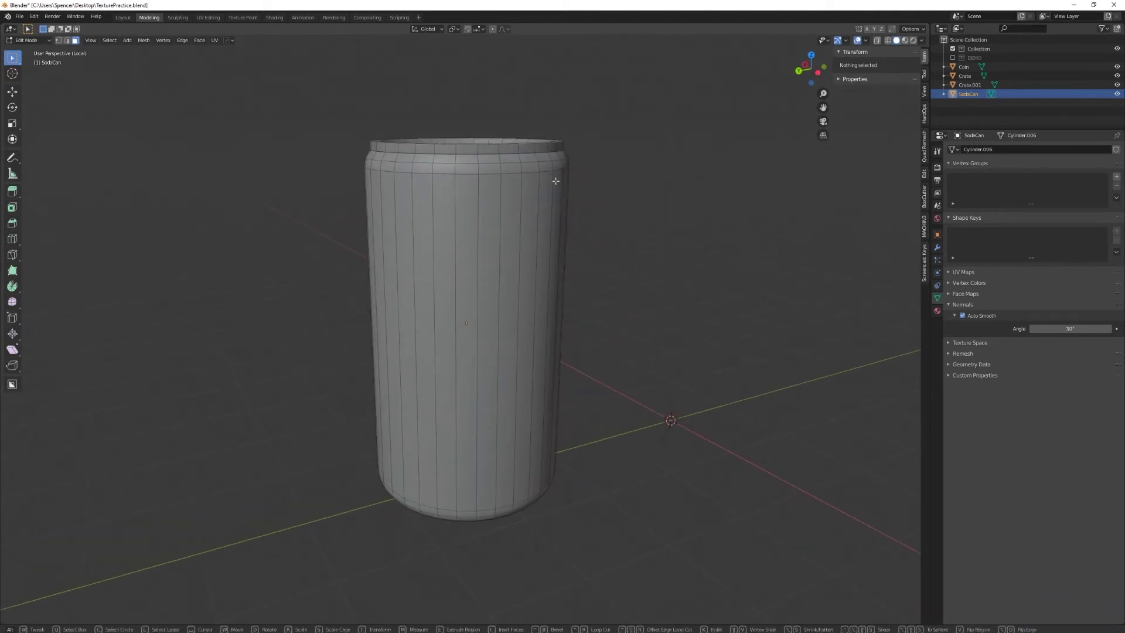
alt+middle_drag(526, 416, 516, 427)
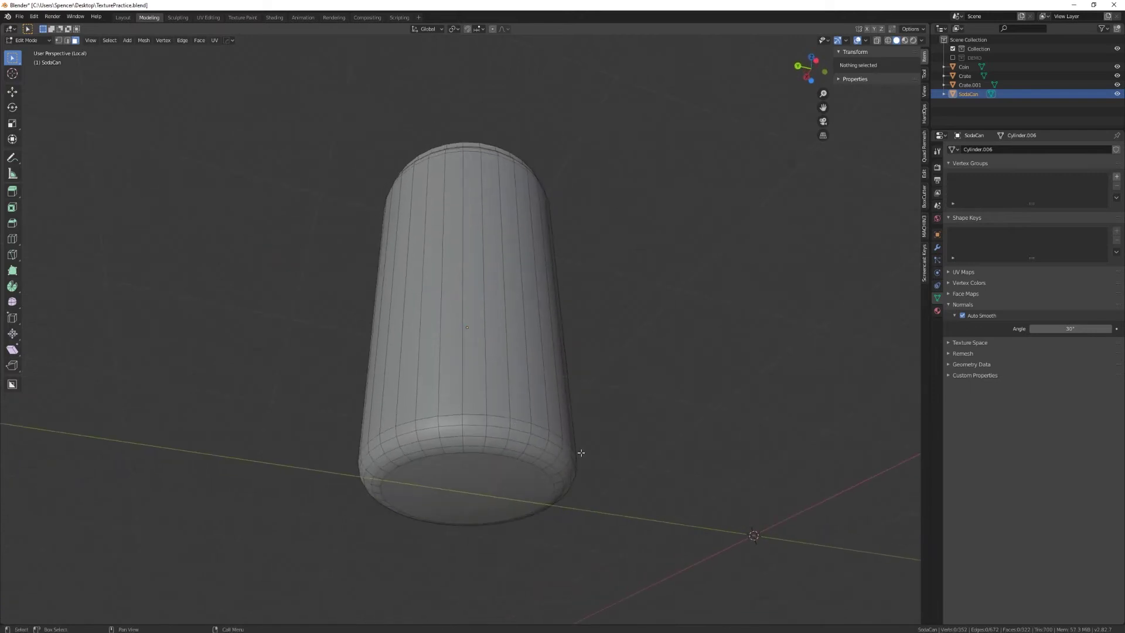
alt+middle_drag(585, 418, 557, 469)
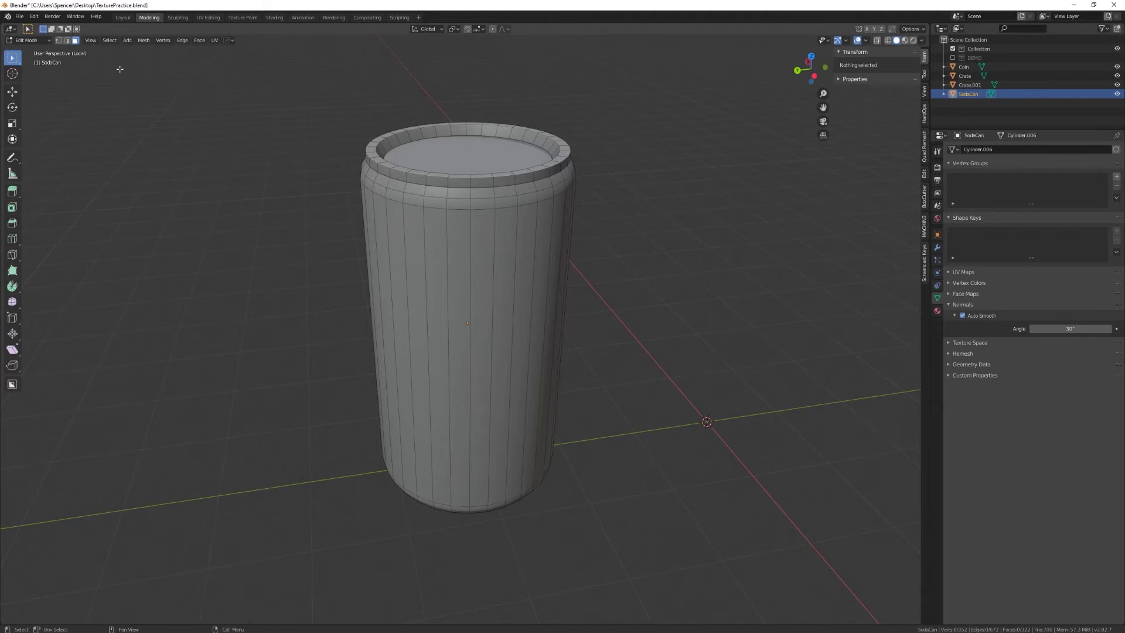
click(68, 40)
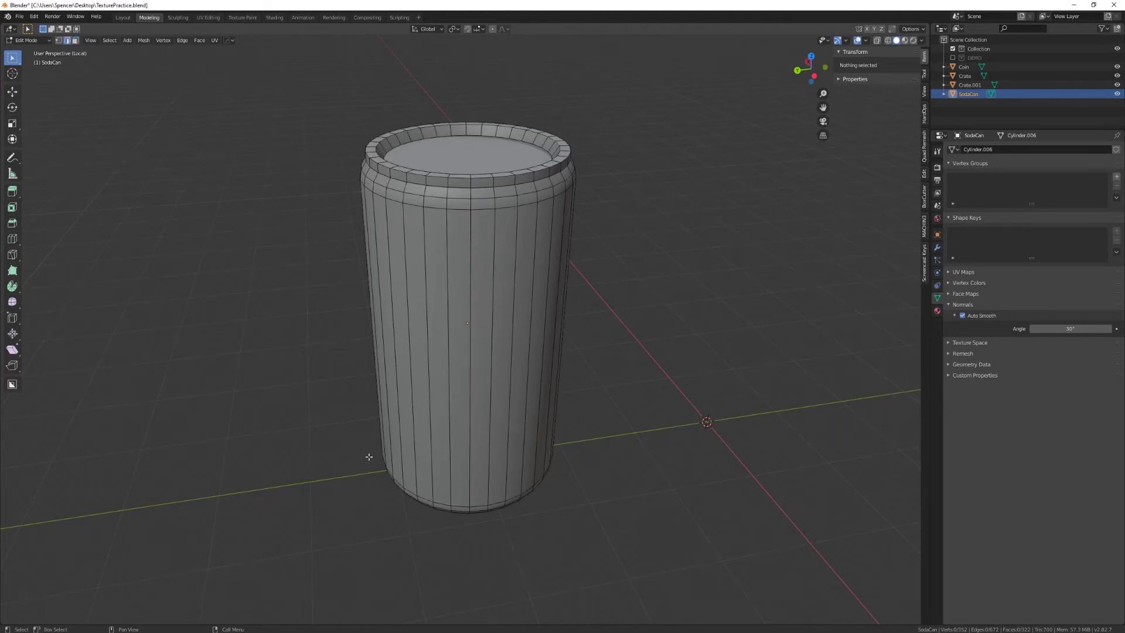
alt+middle_drag(550, 557, 478, 335)
scroll(572, 394, up, 3)
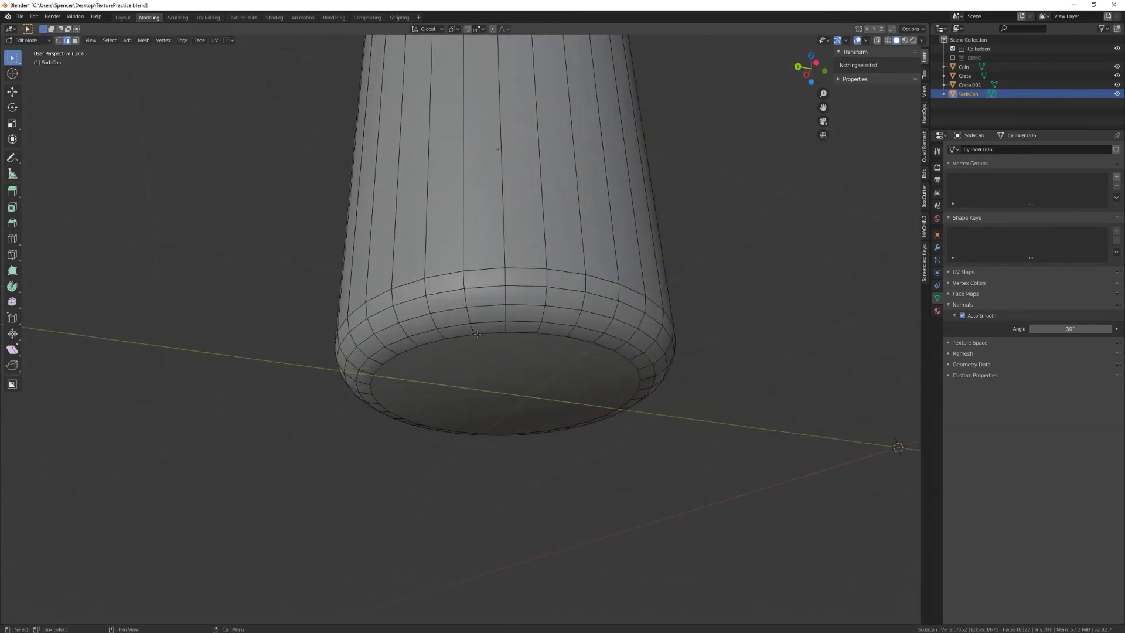
alt+click(481, 286)
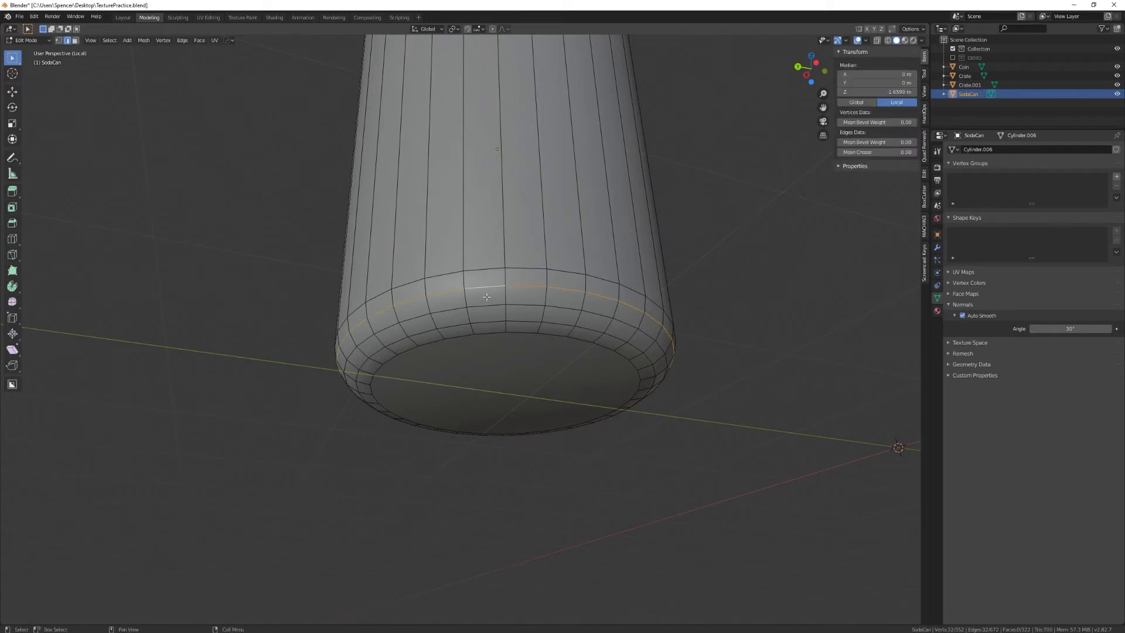
right_click(486, 297)
click(487, 300)
Mark a seam around the edge loop where the can's top rim meets the upper shoulder
scroll(693, 367, down, 5)
middle_drag(693, 366, 429, 408)
scroll(452, 284, up, 2)
scroll(428, 409, up, 3)
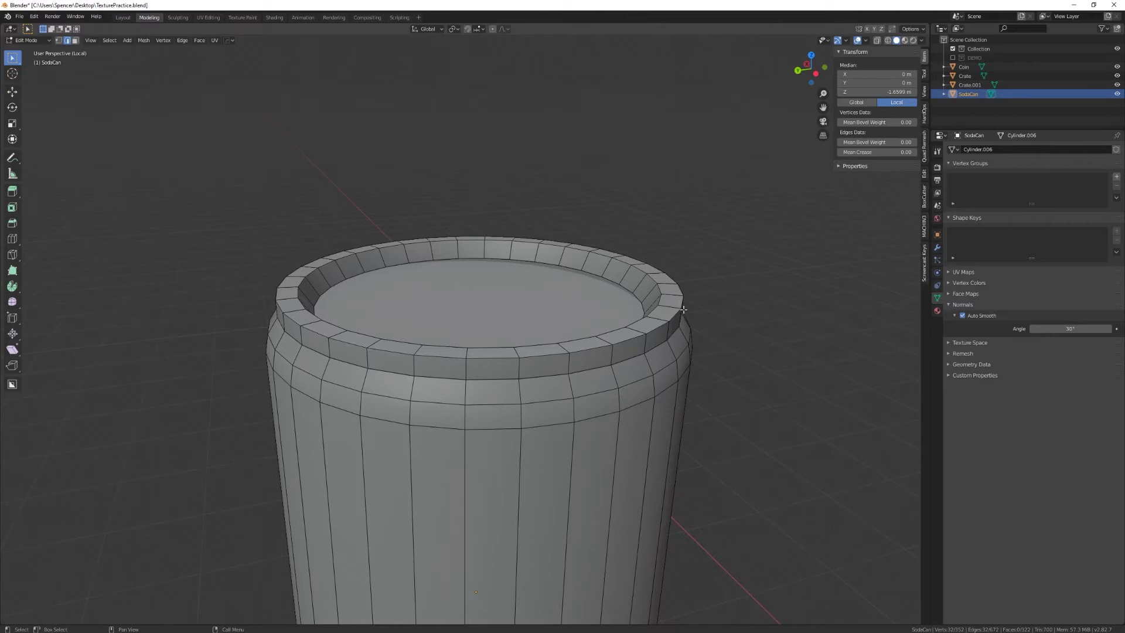
middle_drag(683, 309, 304, 412)
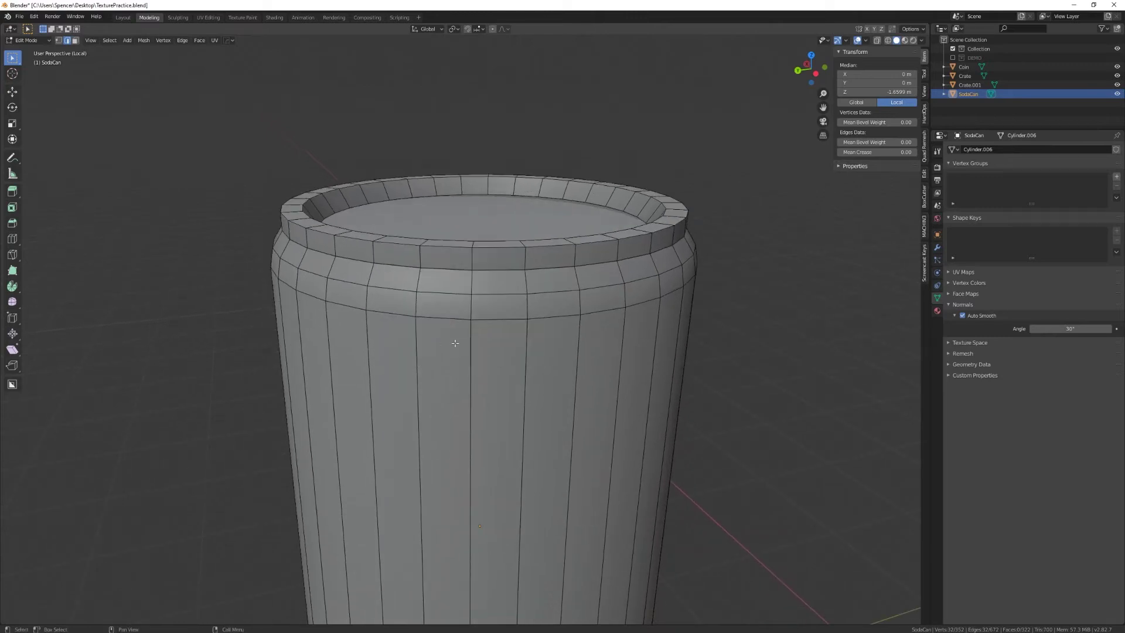
alt+click(325, 254)
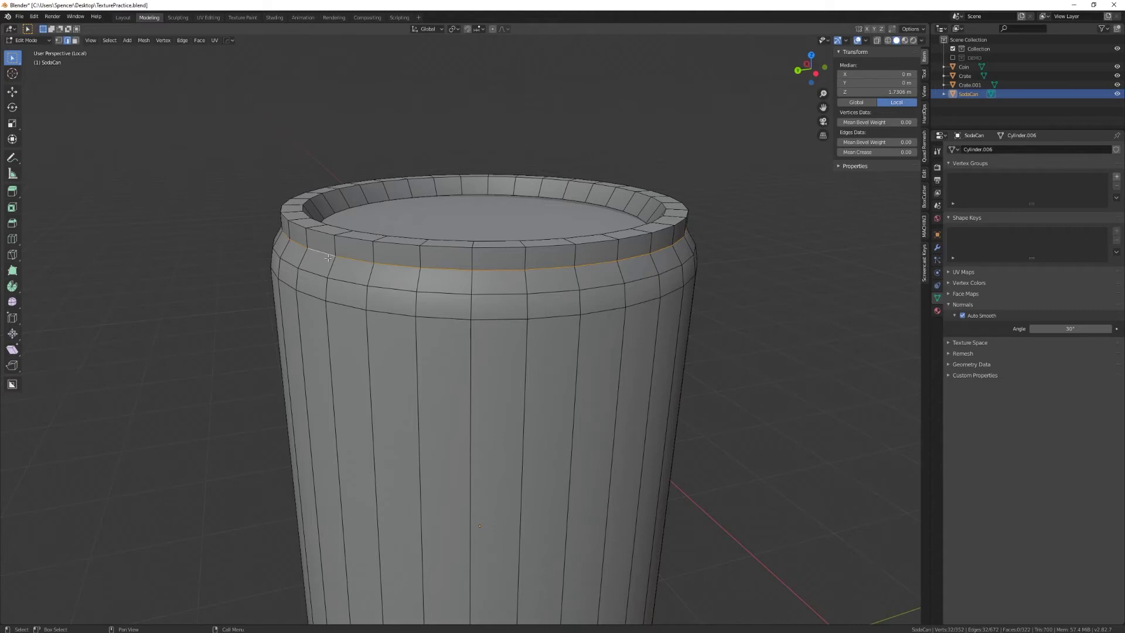
right_click(328, 257)
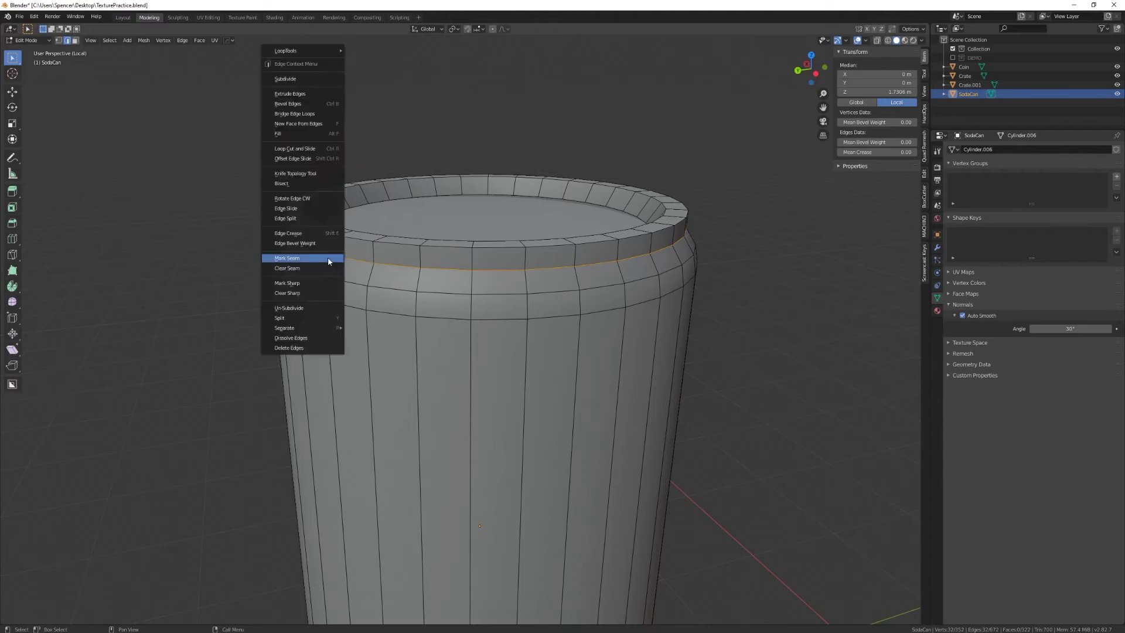
click(328, 258)
Mark a seam around the outer top edge loop of the can's rim
middle_drag(328, 257, 312, 372)
scroll(312, 372, up, 3)
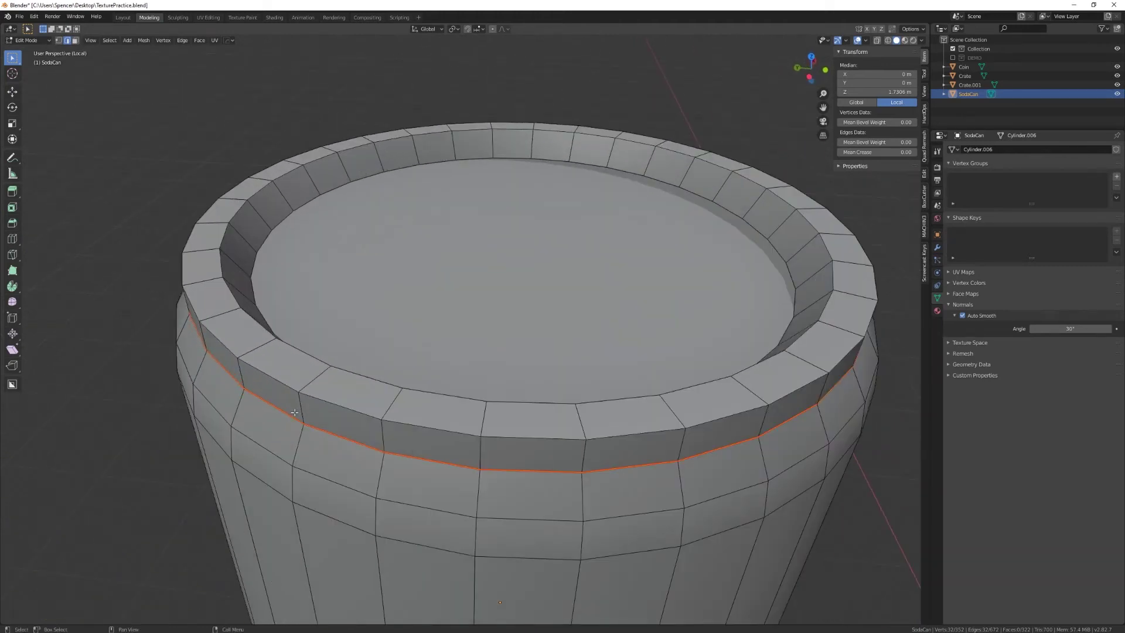
alt+click(264, 372)
right_click(265, 371)
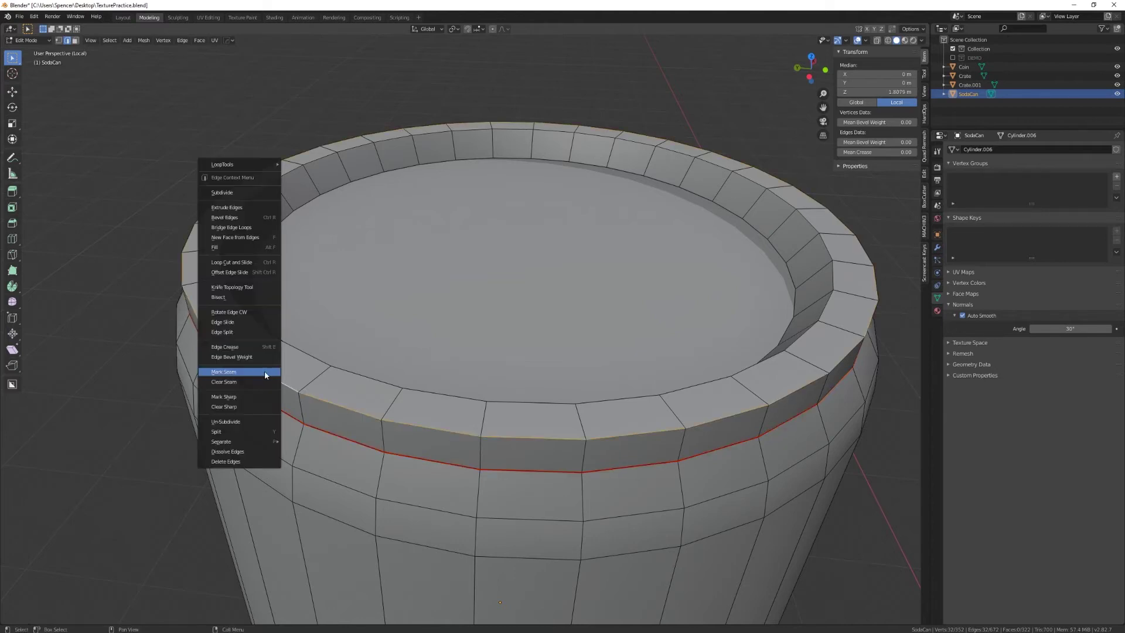
click(265, 371)
Examine the seam loops around the can's rim and the unsplit side wall below them
scroll(461, 407, down, 5)
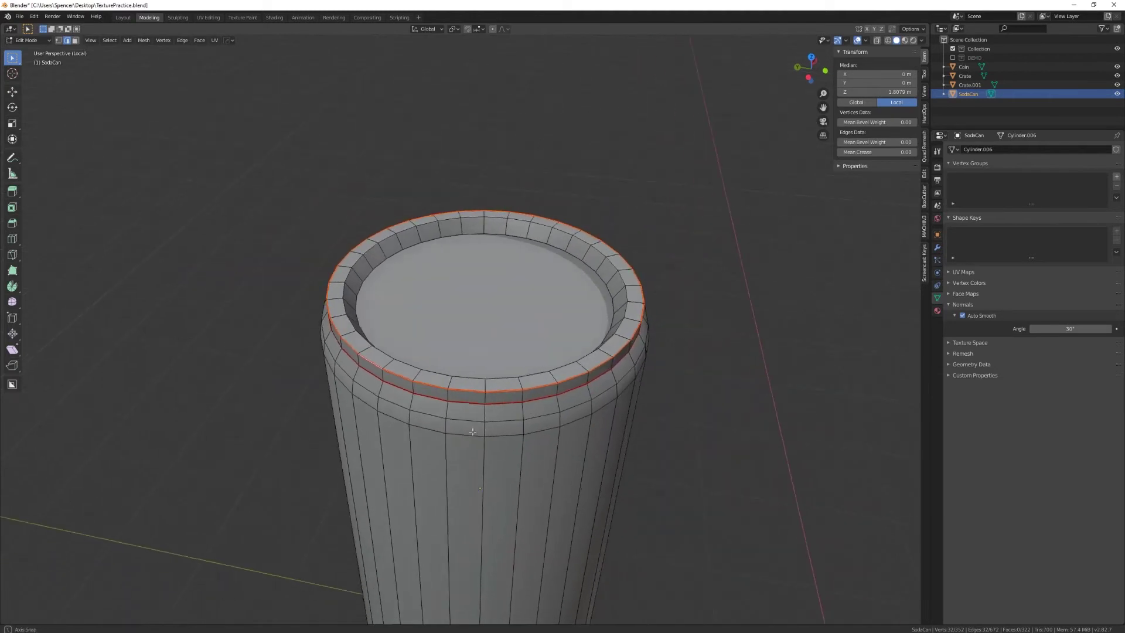
scroll(461, 407, up, 3)
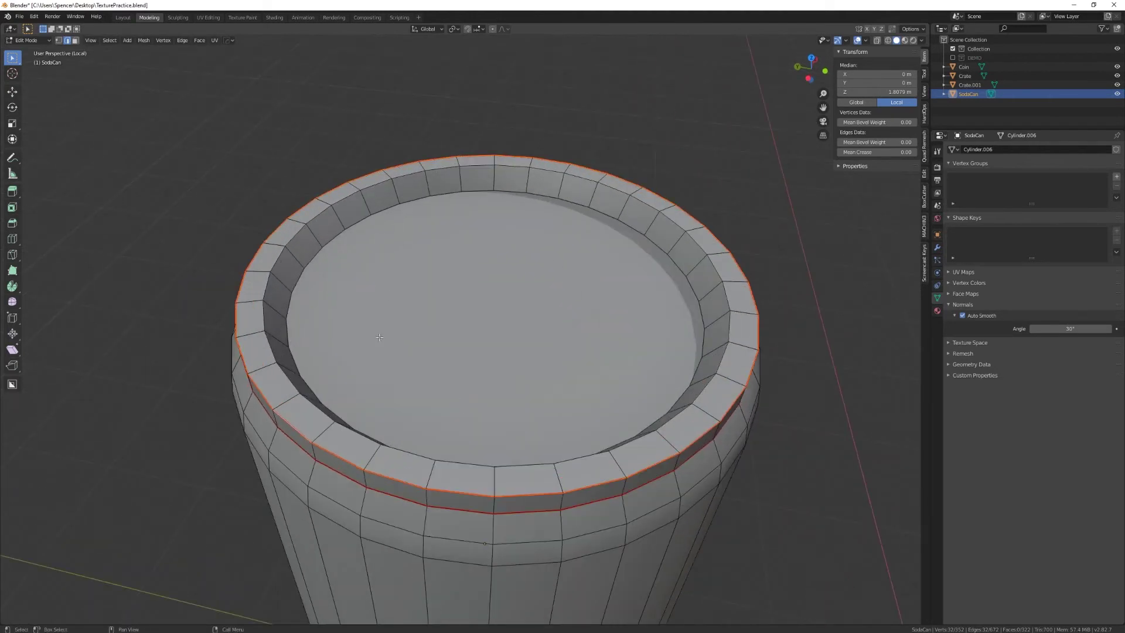
scroll(413, 359, down, 2)
middle_drag(479, 425, 504, 429)
middle_drag(533, 474, 520, 396)
scroll(519, 446, down, 2)
scroll(310, 225, up, 5)
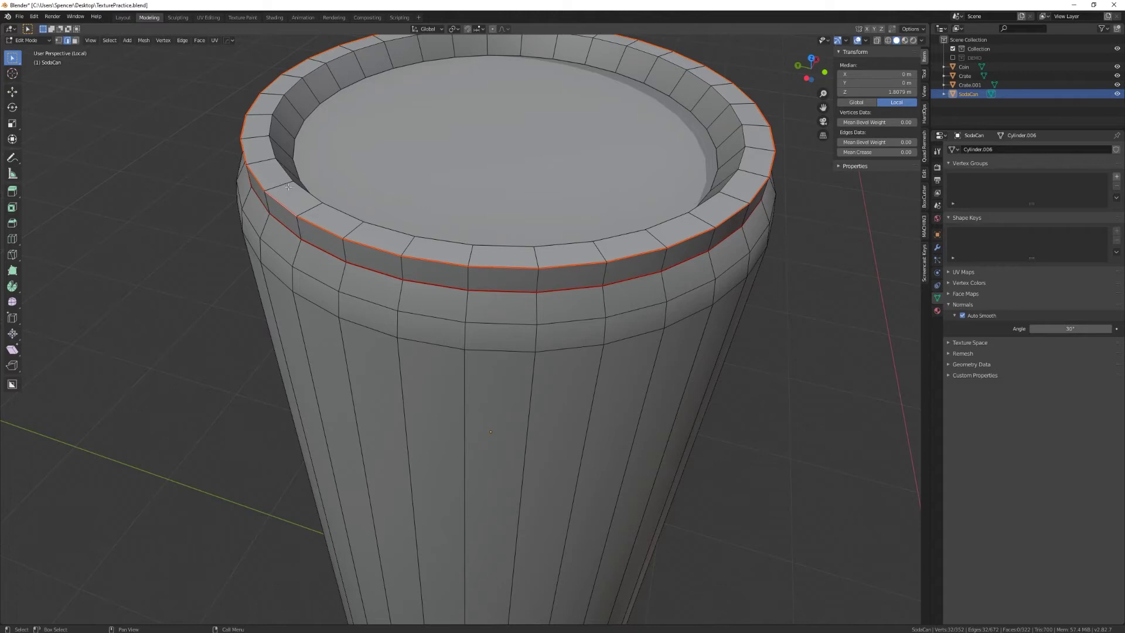
scroll(311, 224, down, 3)
middle_drag(311, 224, 454, 380)
scroll(485, 459, down, 4)
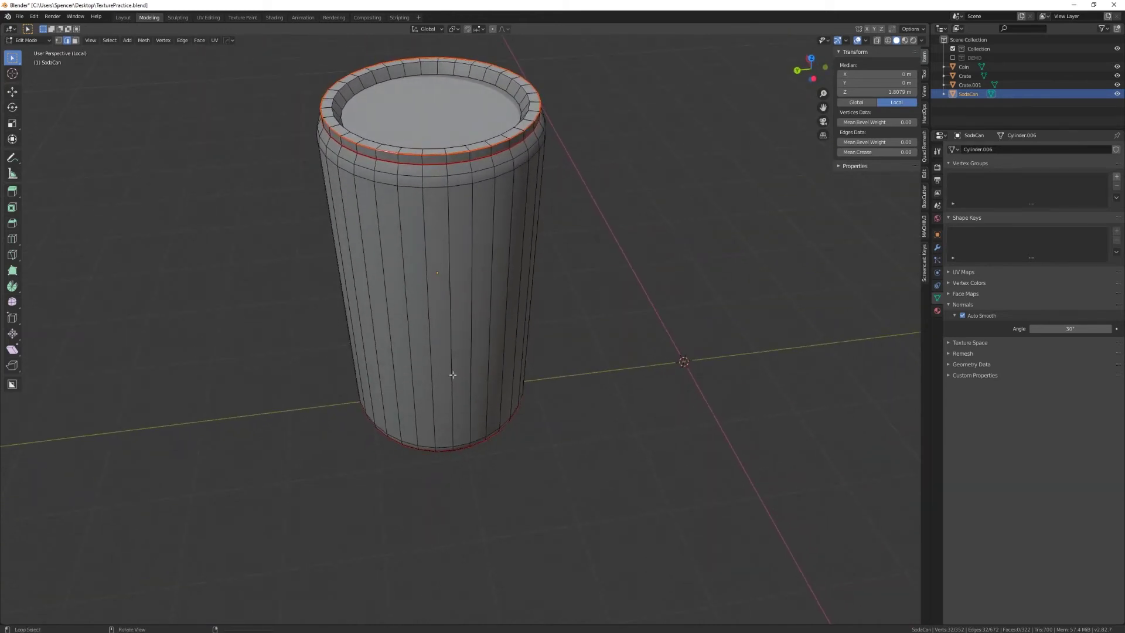
Select the vertical edge loop down the can's side and deselect its segment across the top face of the rim
alt+click(451, 287)
scroll(451, 290, down, 1)
scroll(454, 295, up, 5)
scroll(451, 304, up, 3)
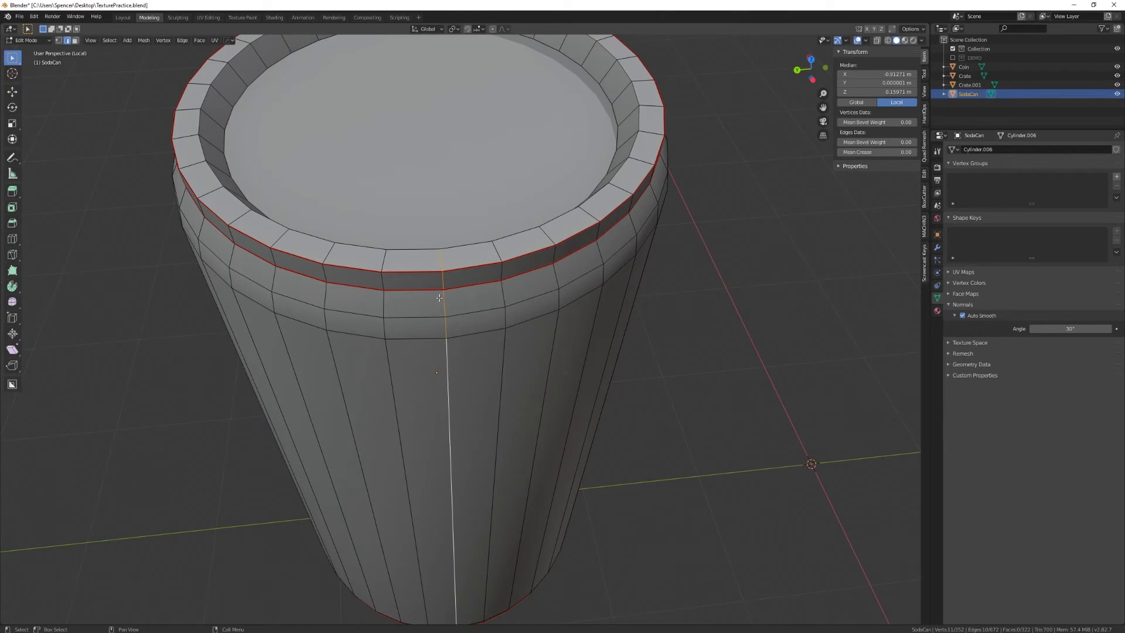
scroll(439, 298, up, 2)
scroll(424, 236, down, 4)
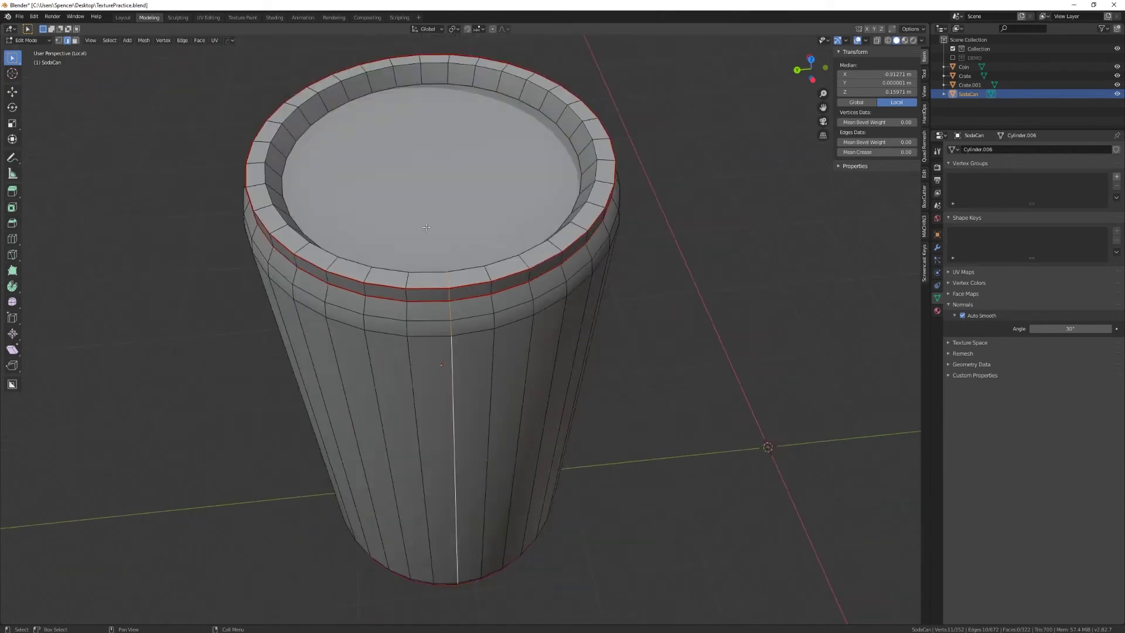
middle_drag(425, 236, 359, 327)
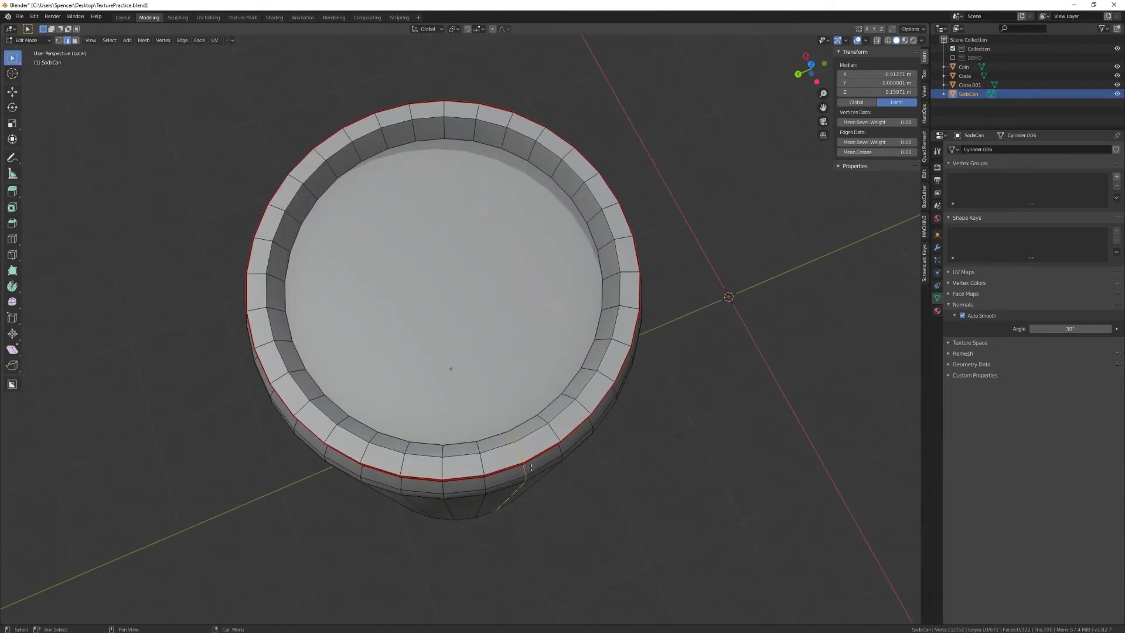
shift+middle_drag(526, 463, 504, 423)
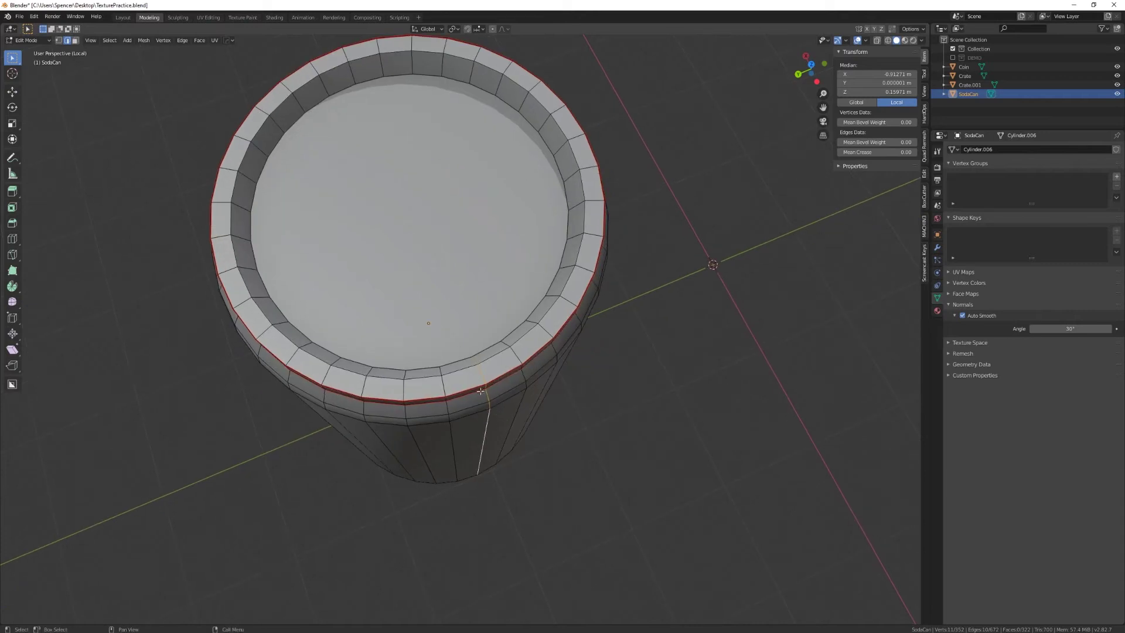
scroll(469, 387, up, 3)
middle_drag(447, 382, 522, 348)
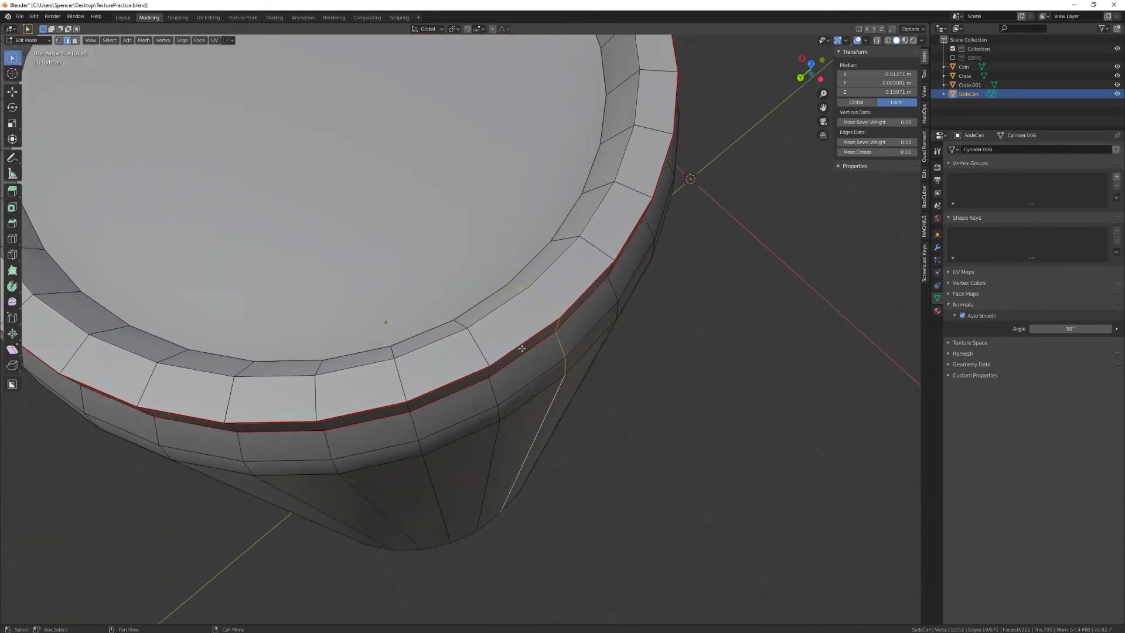
shift+click(546, 301)
Deselect the loop's three edges below the bottom seam, mark the remaining vertical edges as a seam and clear the selection
middle_drag(516, 285, 435, 339)
scroll(458, 290, up, 4)
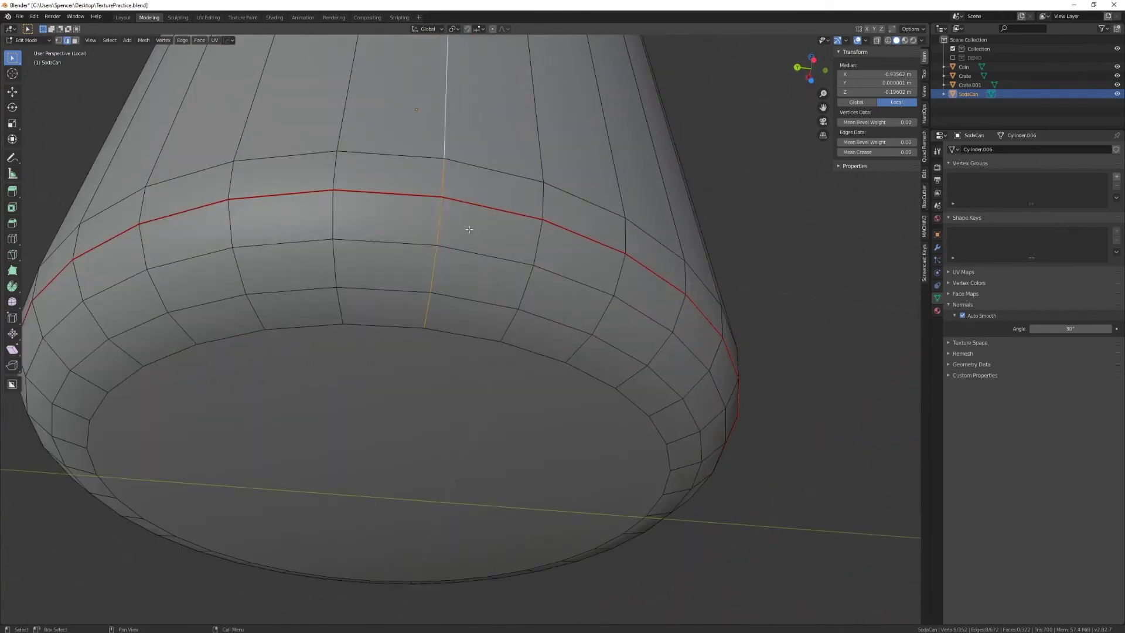
shift+click(426, 317)
shift+click(433, 279)
shift+click(436, 234)
scroll(437, 252, down, 5)
middle_drag(437, 251, 482, 323)
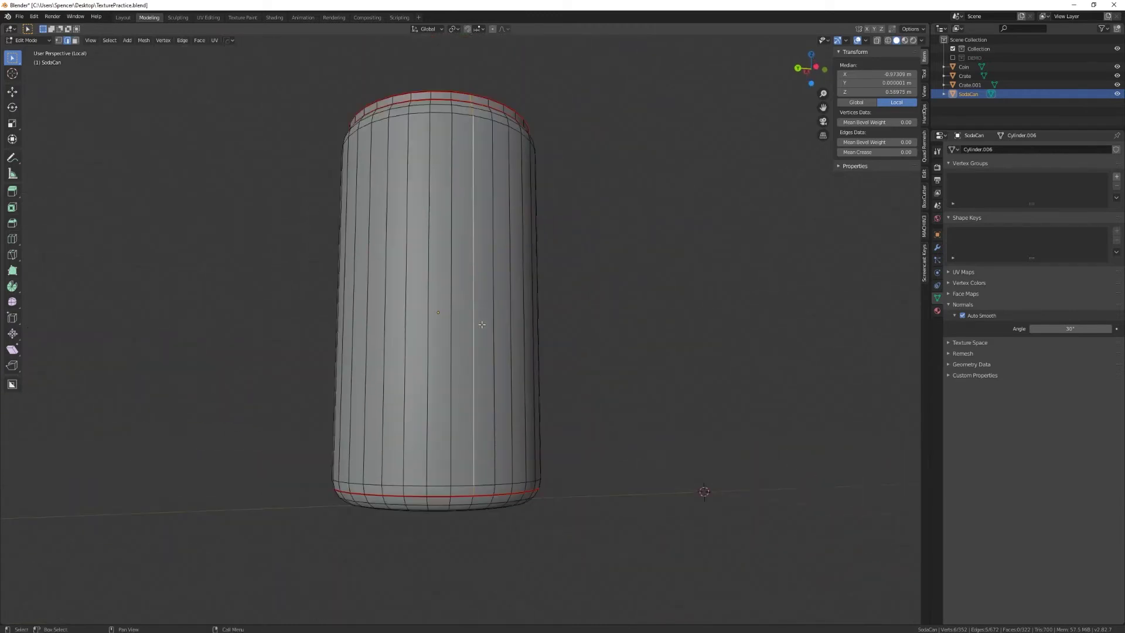
right_click(521, 298)
click(521, 297)
scroll(524, 351, down, 1)
middle_drag(524, 351, 546, 383)
key(alt+a)
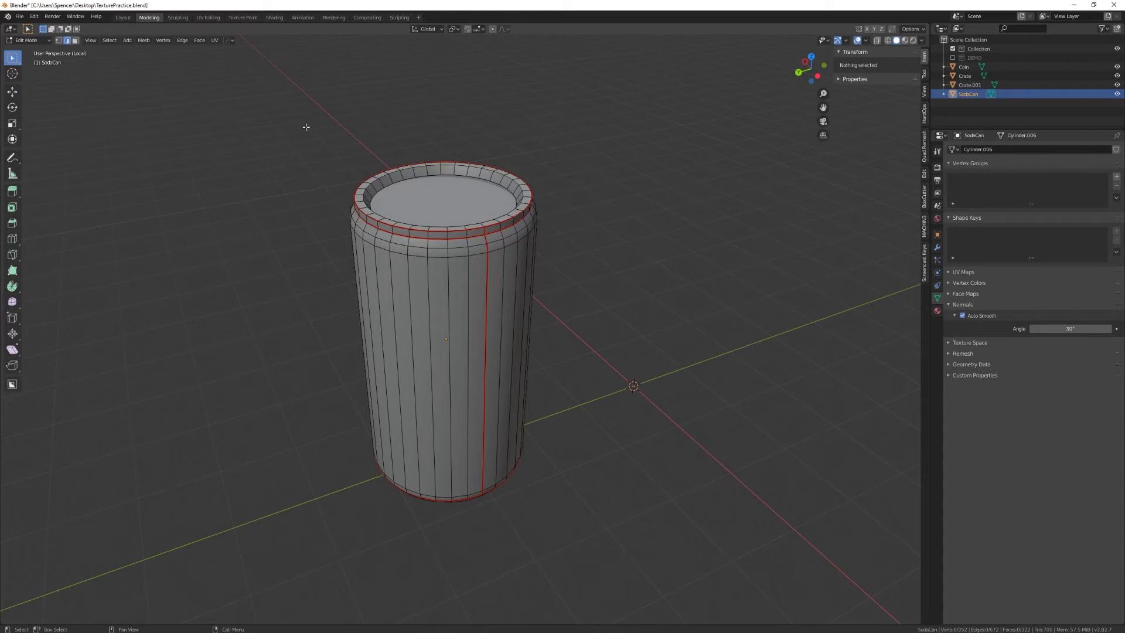
In face selection, unwrap all of the can's faces and show its islands in the UV Editing workspace
click(76, 41)
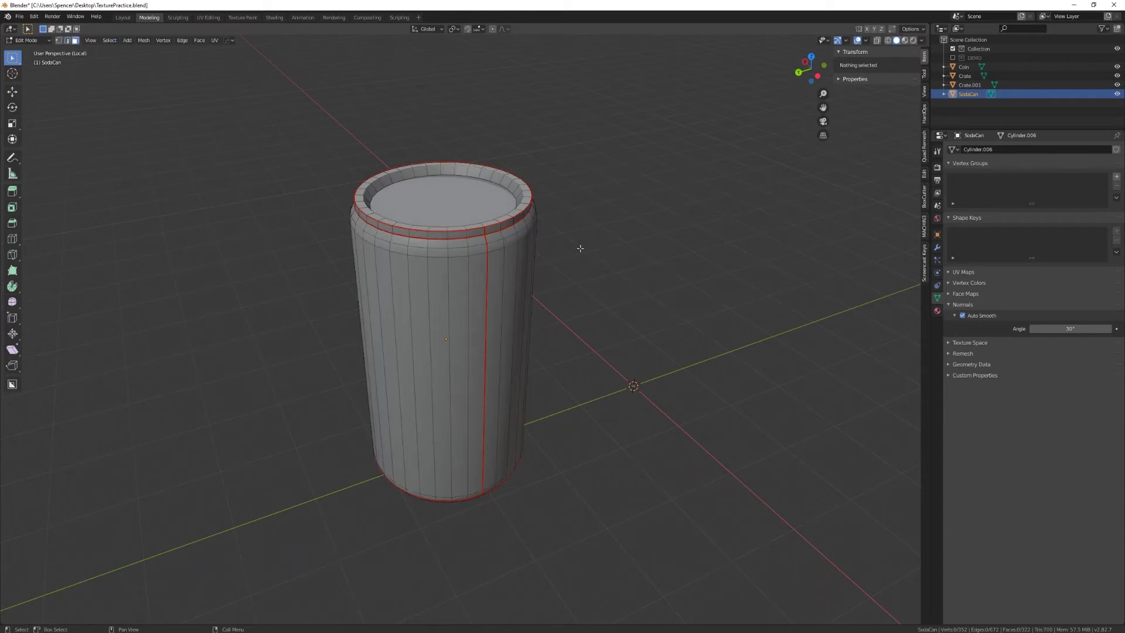
key(a)
key(u)
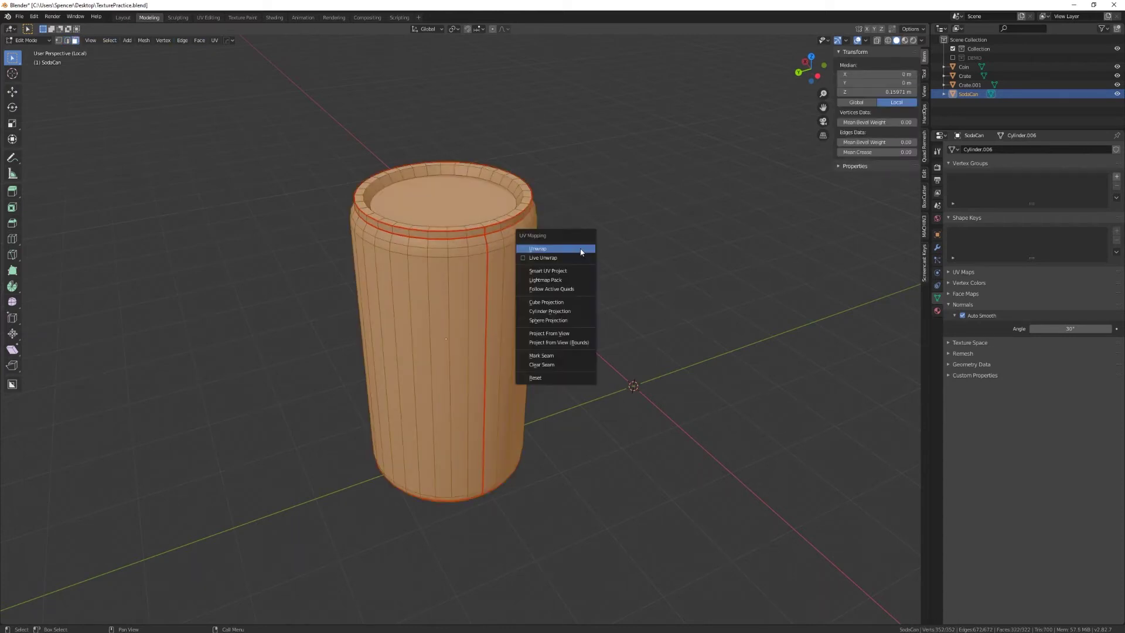
click(581, 252)
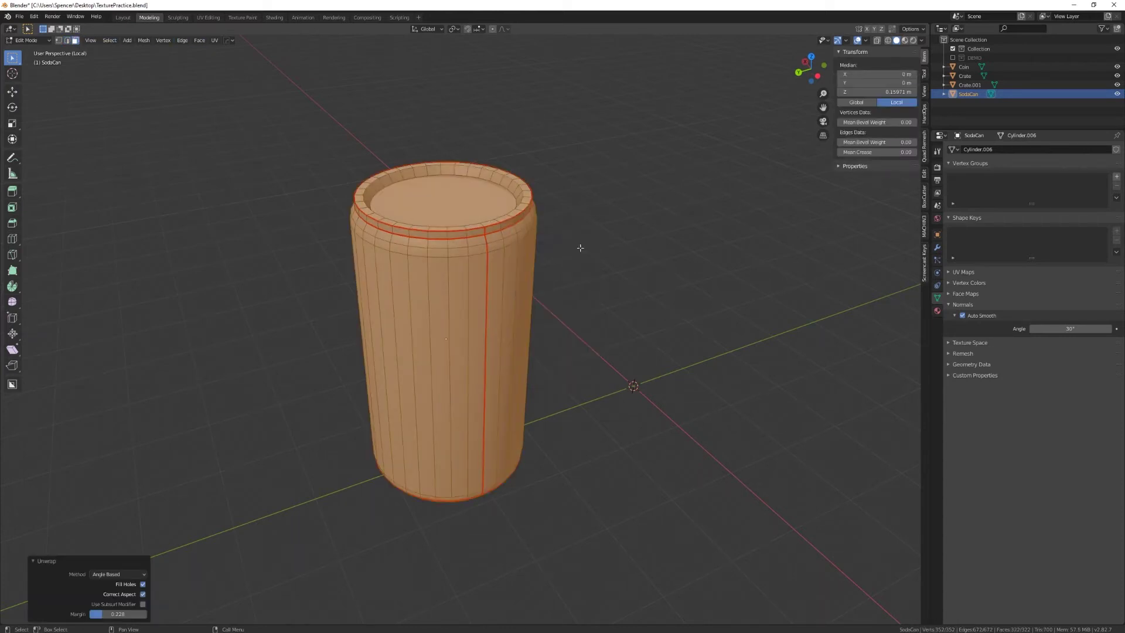
click(203, 19)
scroll(188, 283, down, 1)
scroll(188, 284, up, 1)
middle_drag(226, 271, 237, 246)
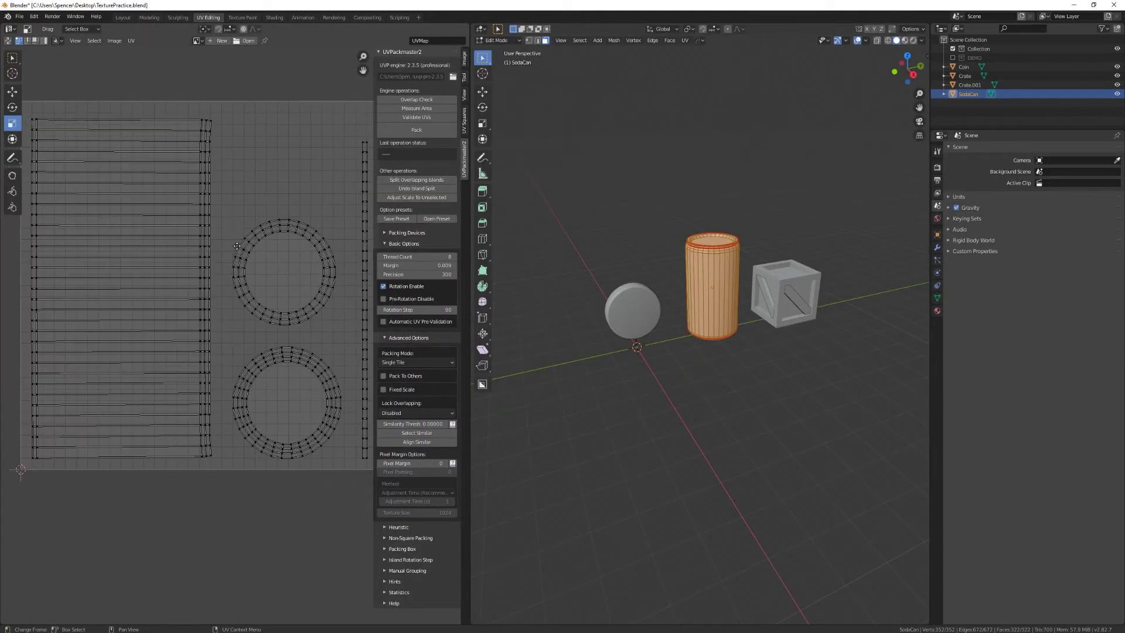
Select all of the can's UVs, run Pack Islands on them and save the file
key(a)
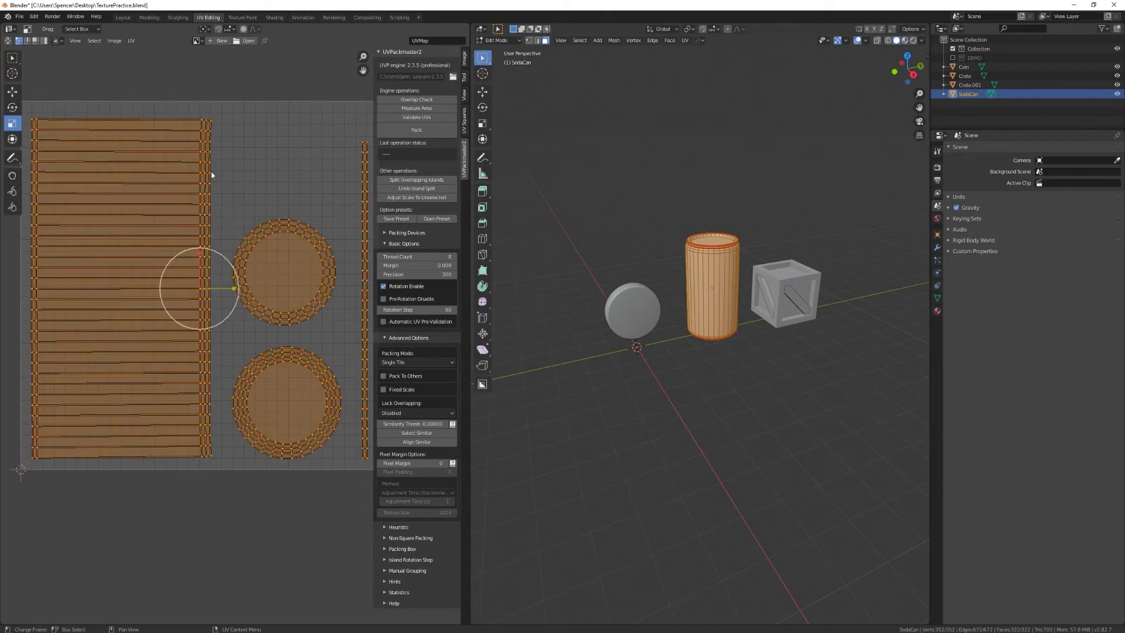
click(132, 41)
click(153, 174)
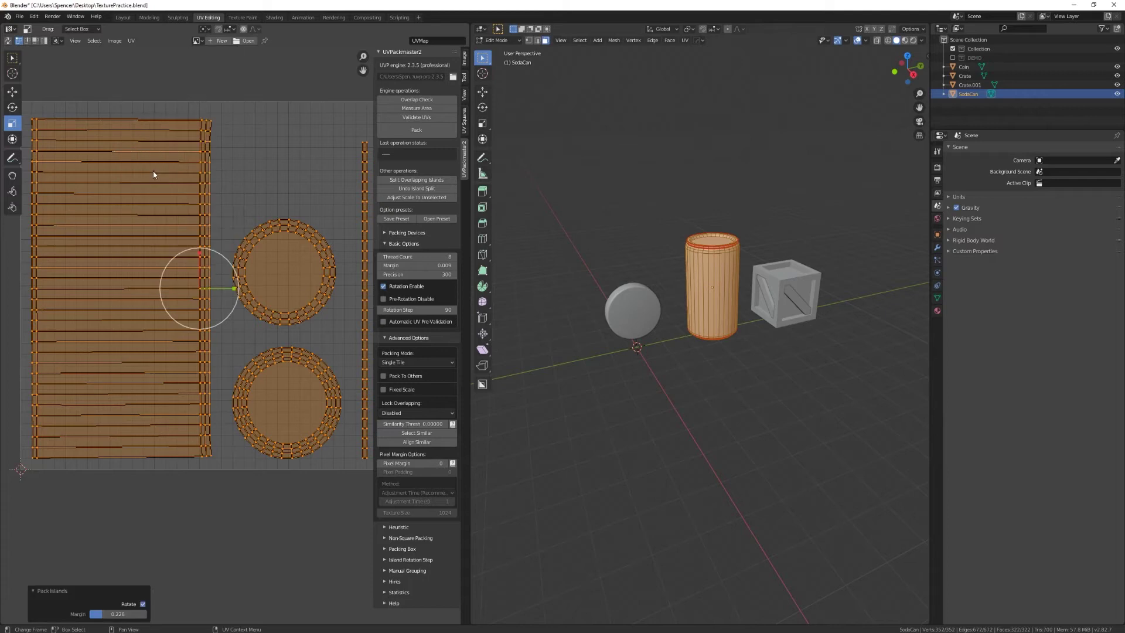
middle_drag(244, 250, 202, 248)
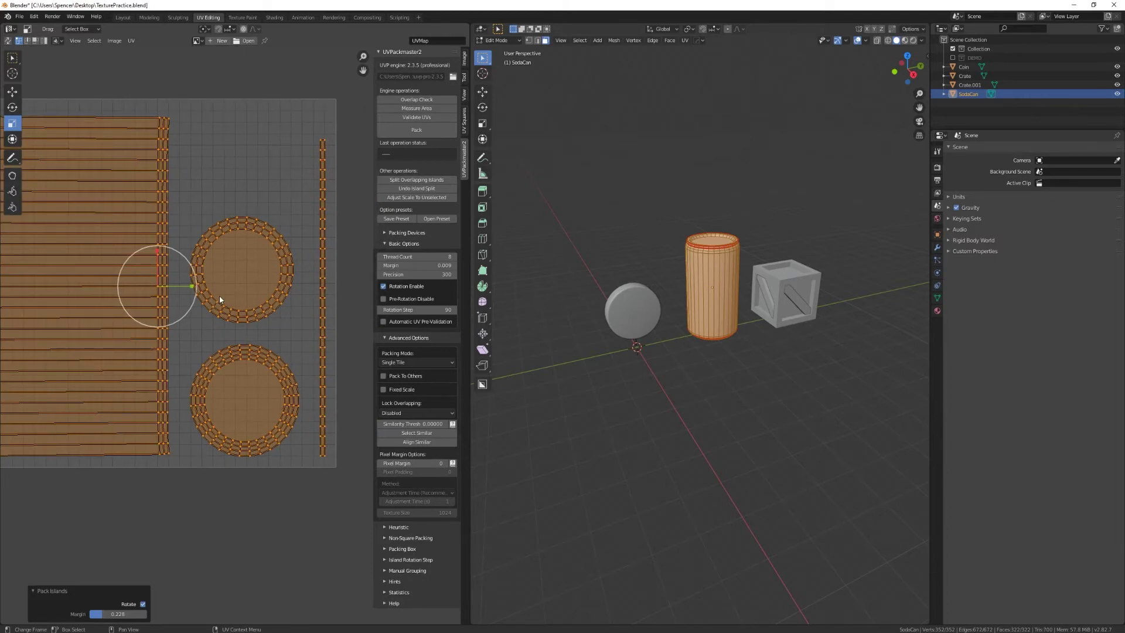
scroll(220, 293, down, 1)
scroll(227, 283, up, 1)
key(ctrl+s)
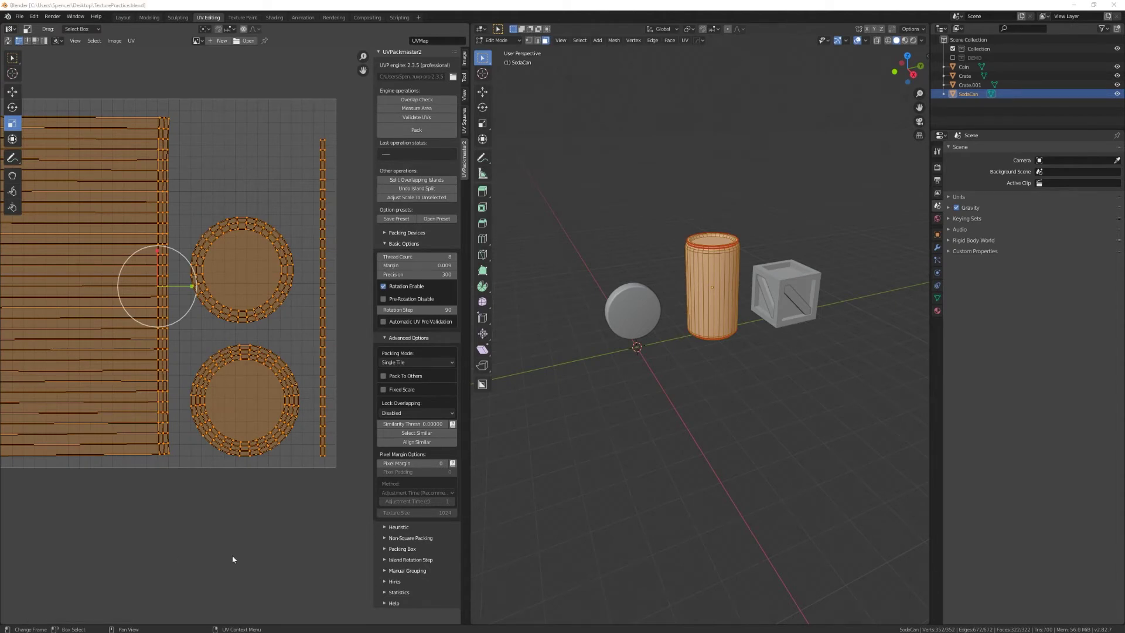
Return to the Modeling workspace, leave Edit Mode on the can and exit local view to show all models
click(149, 17)
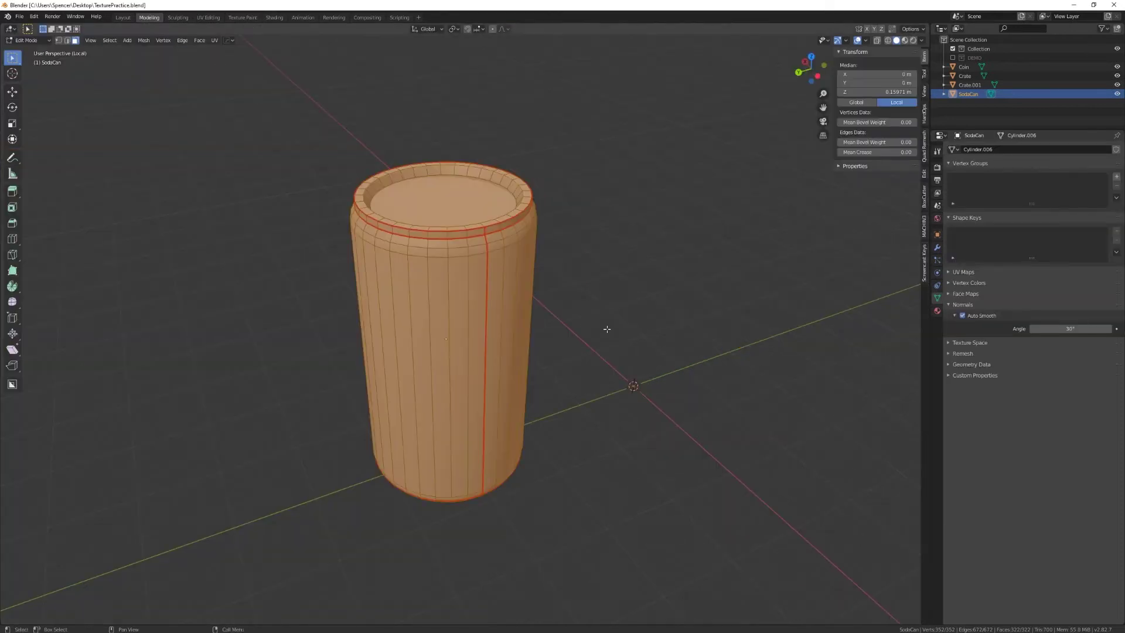
key(Tab)
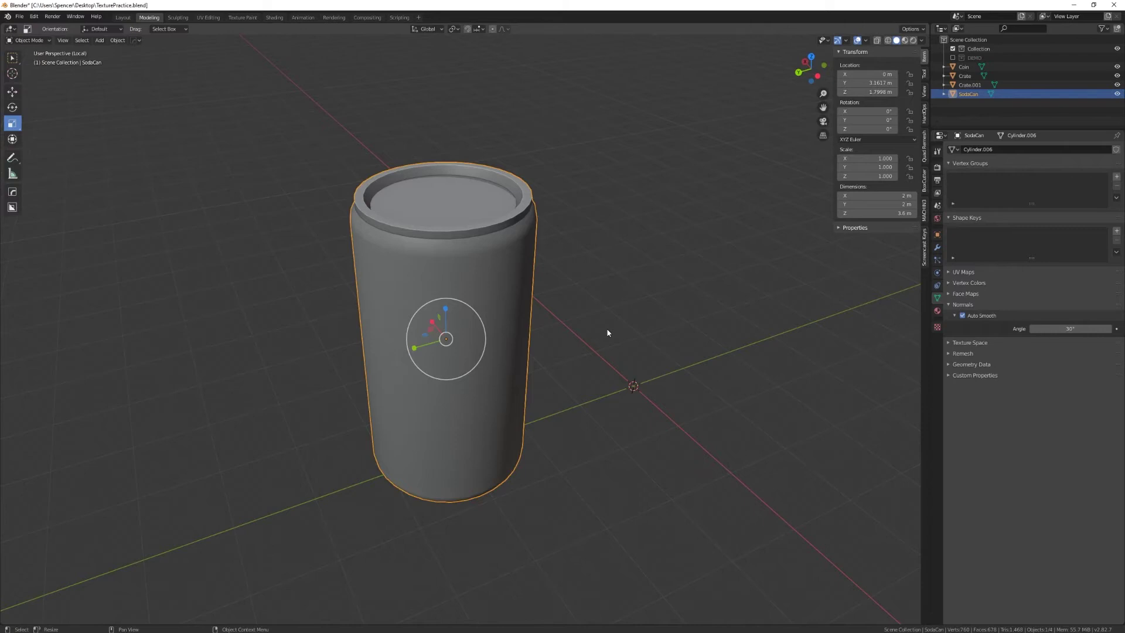
key(KP_Divide)
middle_drag(328, 338, 305, 327)
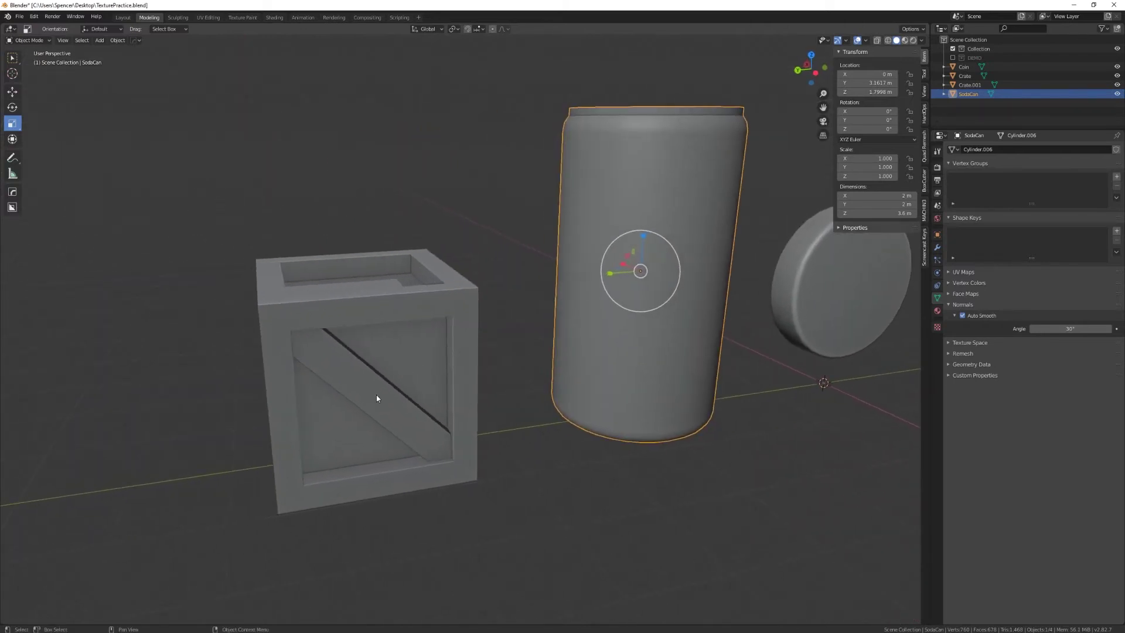
Isolate the crate's diagonal braces, Crate.001, in local view, examine their open geometry from several angles and exit local view
click(301, 444)
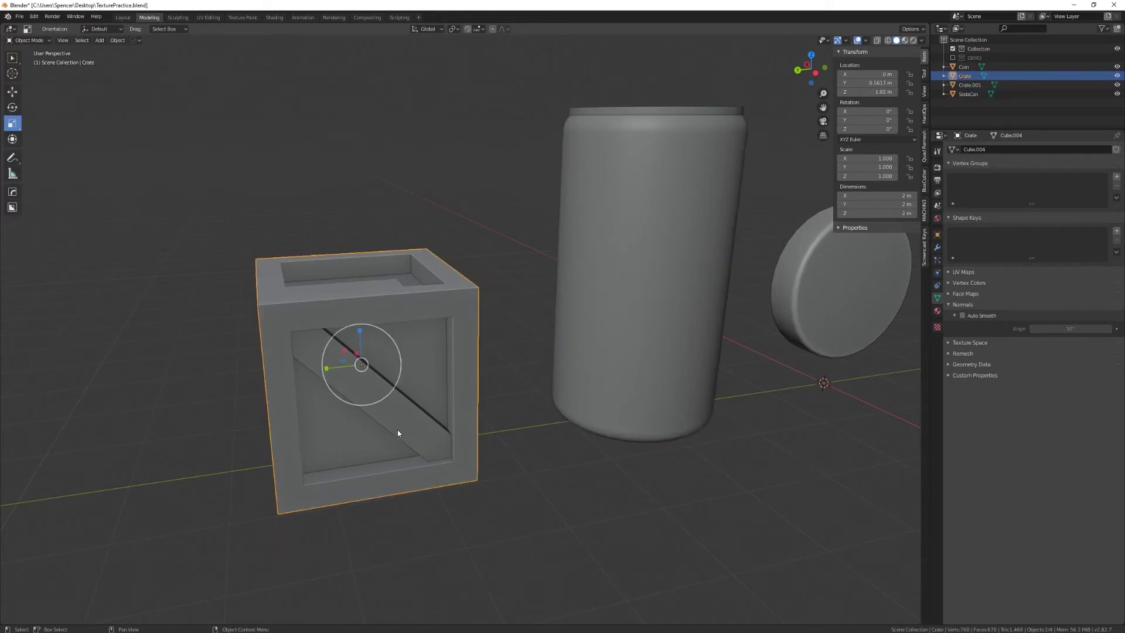
click(419, 424)
key(shift+space)
key(g)
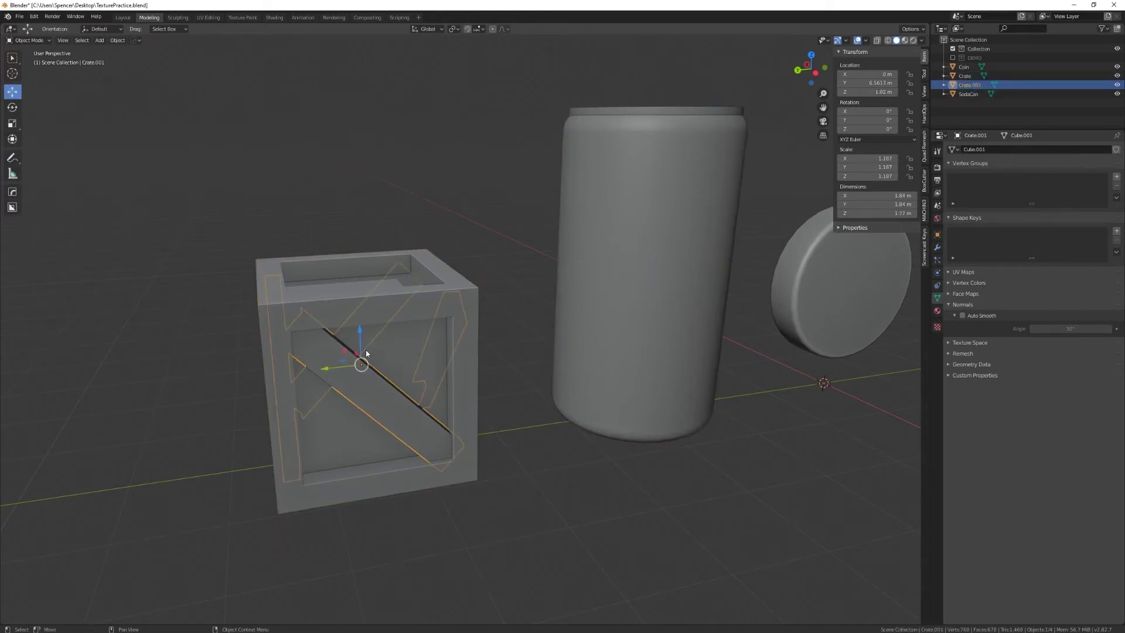
key(KP_Divide)
scroll(375, 356, up, 3)
middle_drag(382, 359, 451, 404)
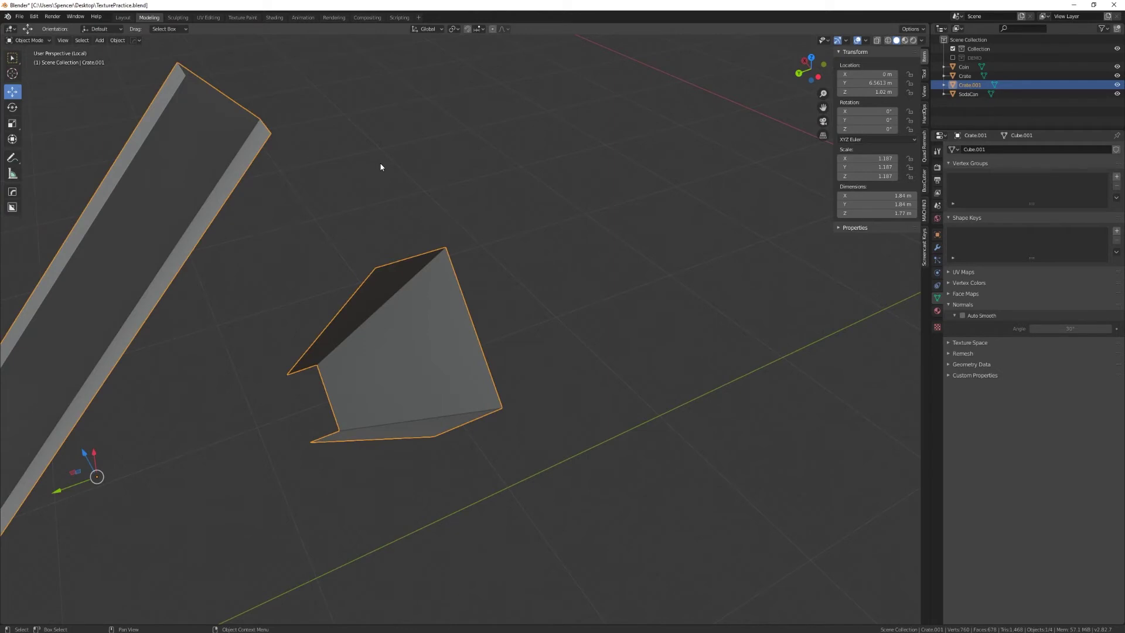
middle_drag(398, 264, 411, 299)
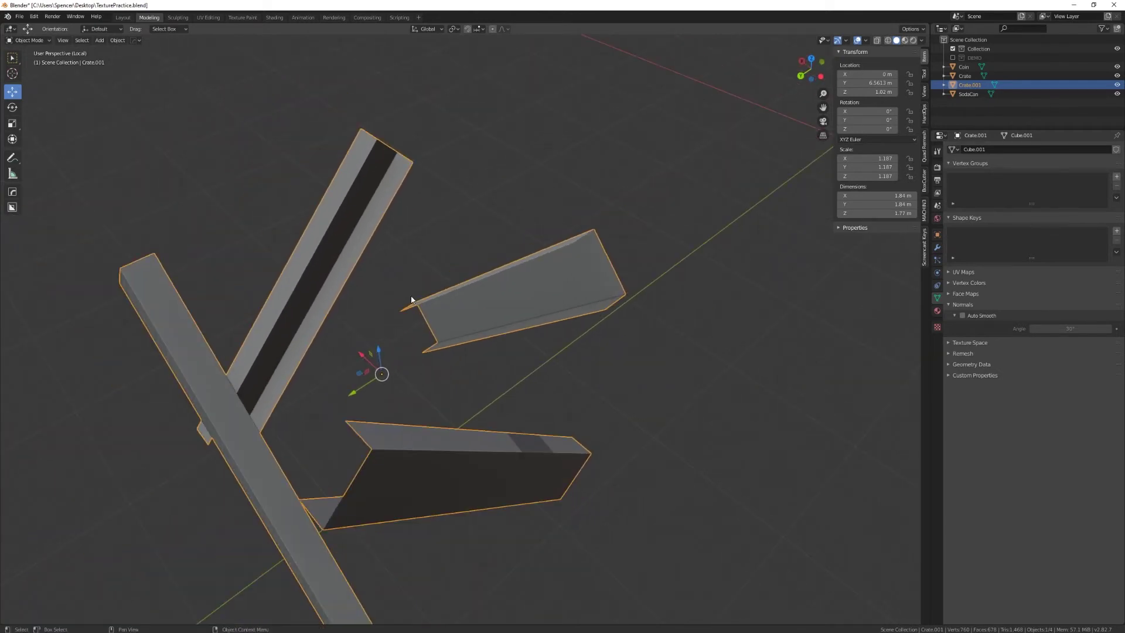
key(KP_Divide)
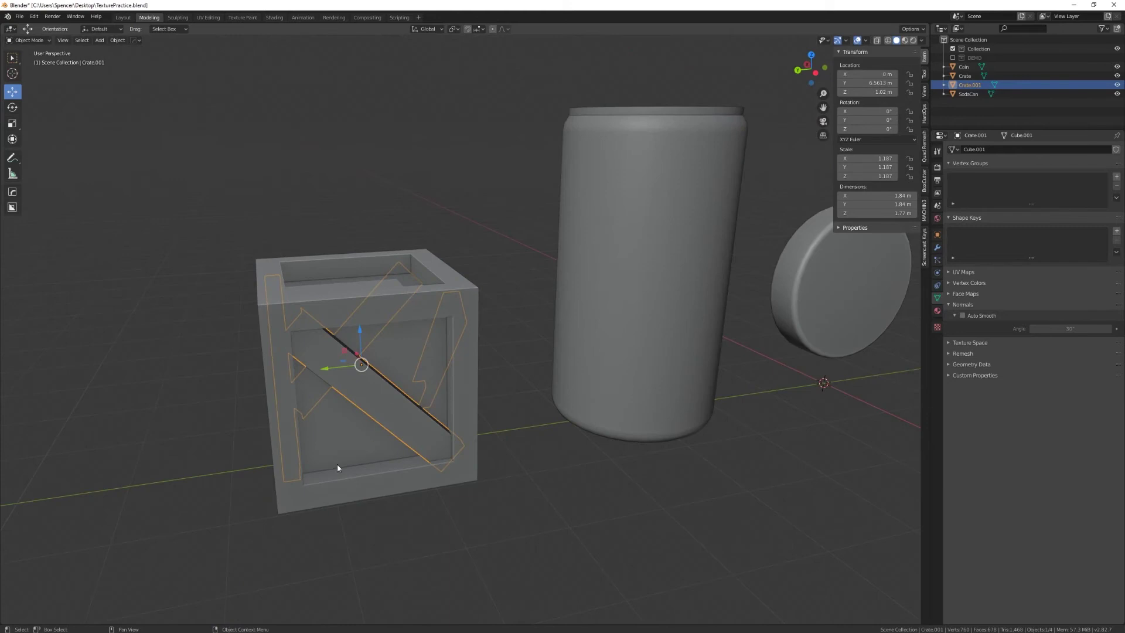
Isolate the main Crate body in local view and enter Edit Mode on it
click(338, 468)
key(KP_Divide)
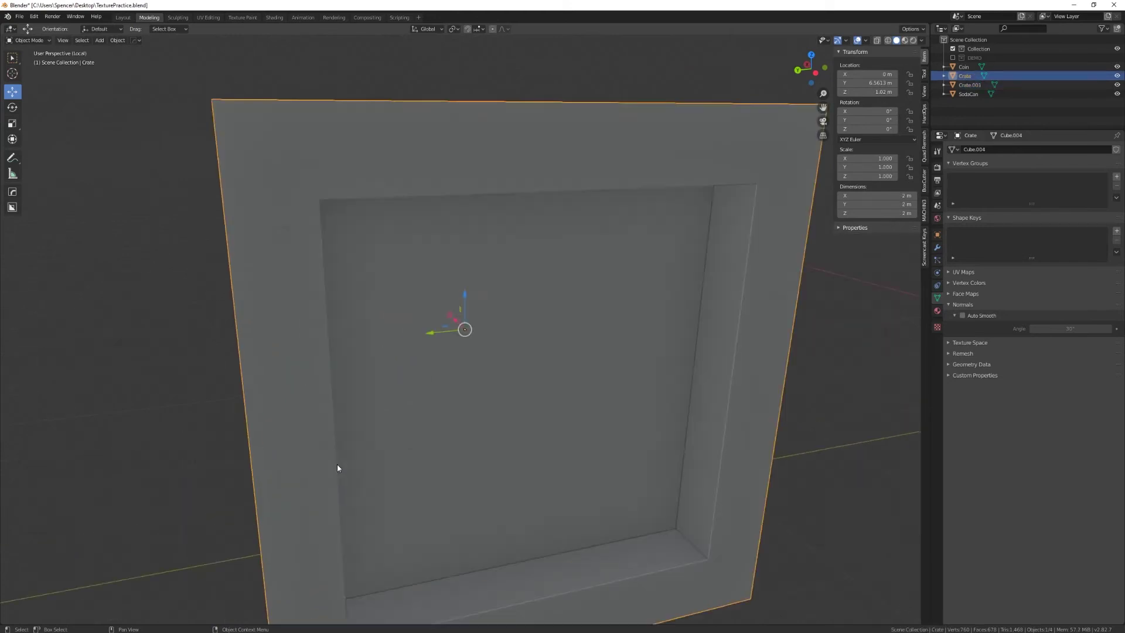
middle_drag(364, 469, 462, 472)
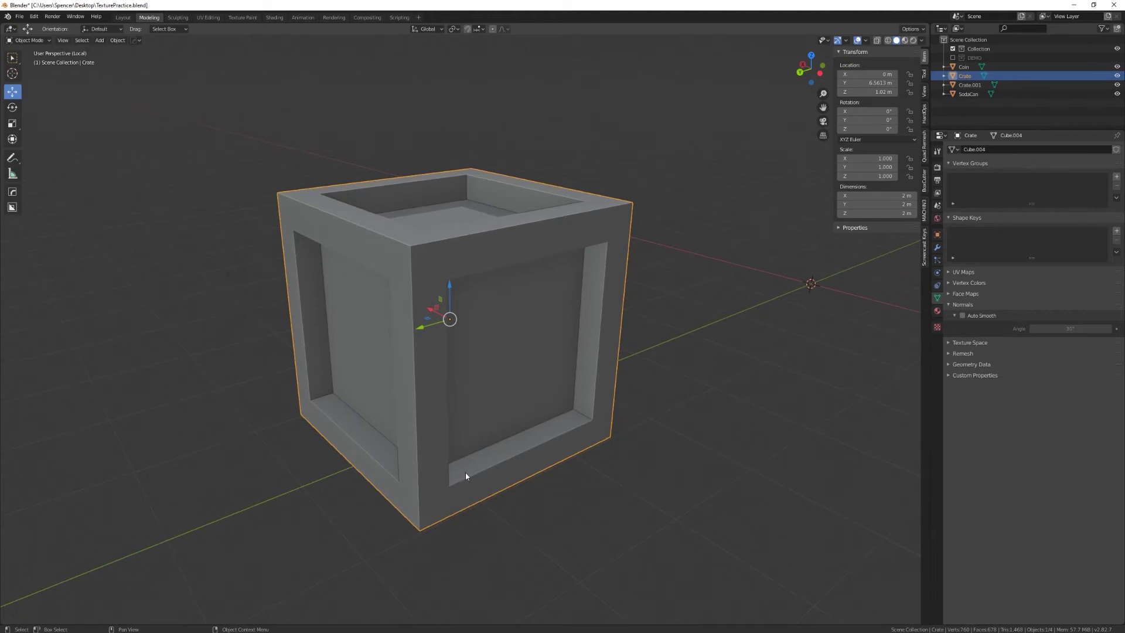
key(Tab)
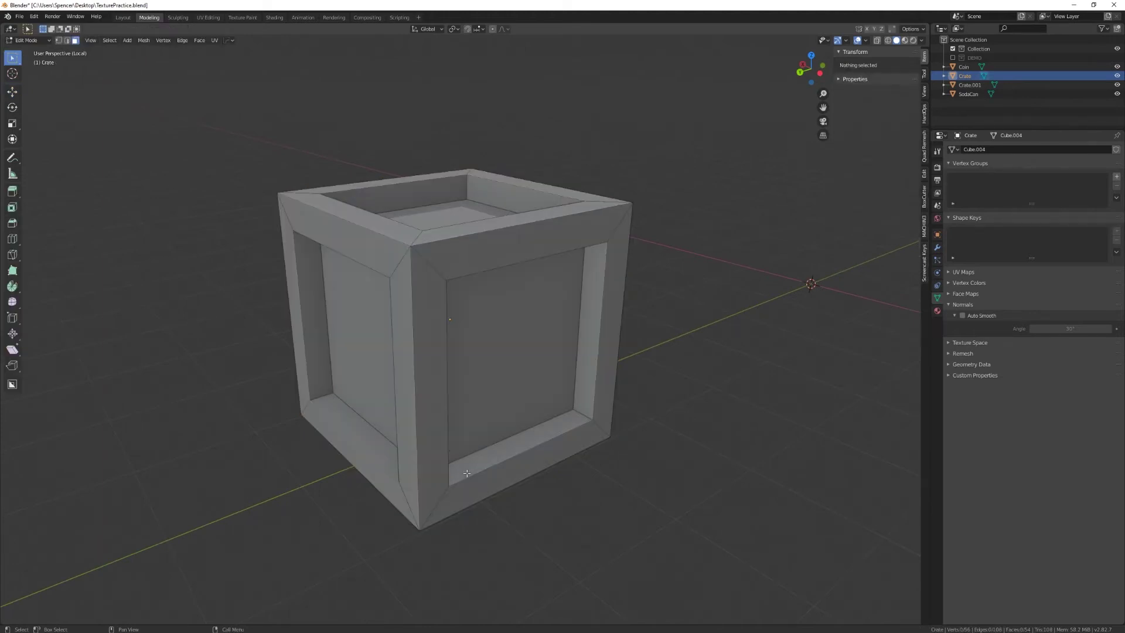
In edge selection, select all twelve outer edges of the crate's cube shape and mark them as seams
click(371, 248)
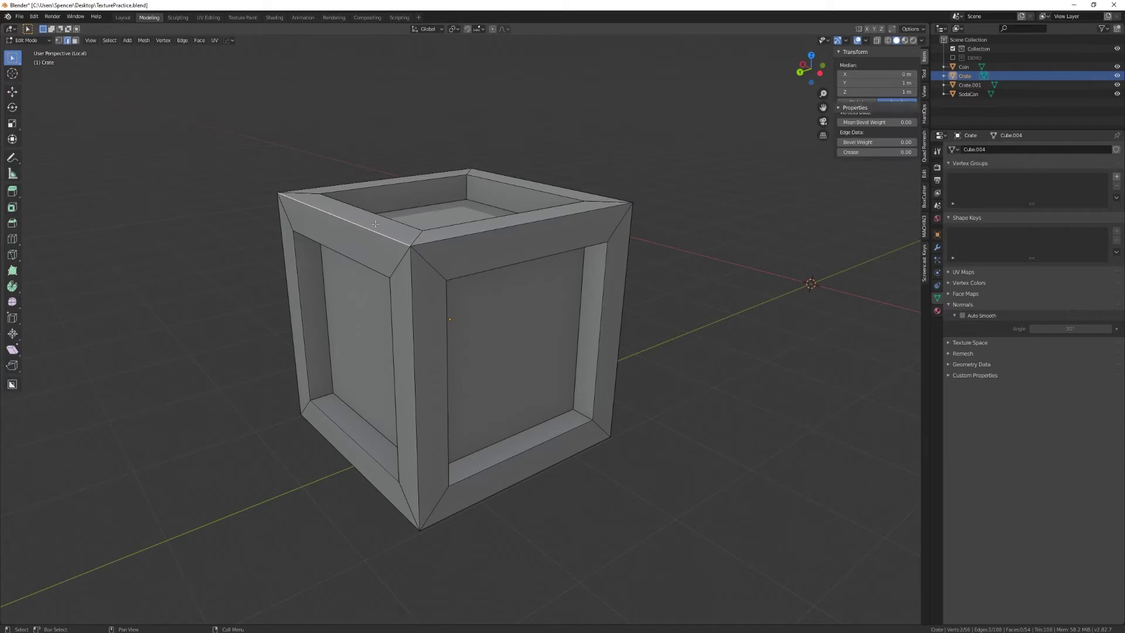
click(414, 319)
middle_drag(422, 439, 448, 352)
shift+click(393, 282)
shift+click(393, 279)
shift+click(410, 240)
middle_drag(410, 238, 454, 155)
shift+click(383, 409)
shift+click(321, 352)
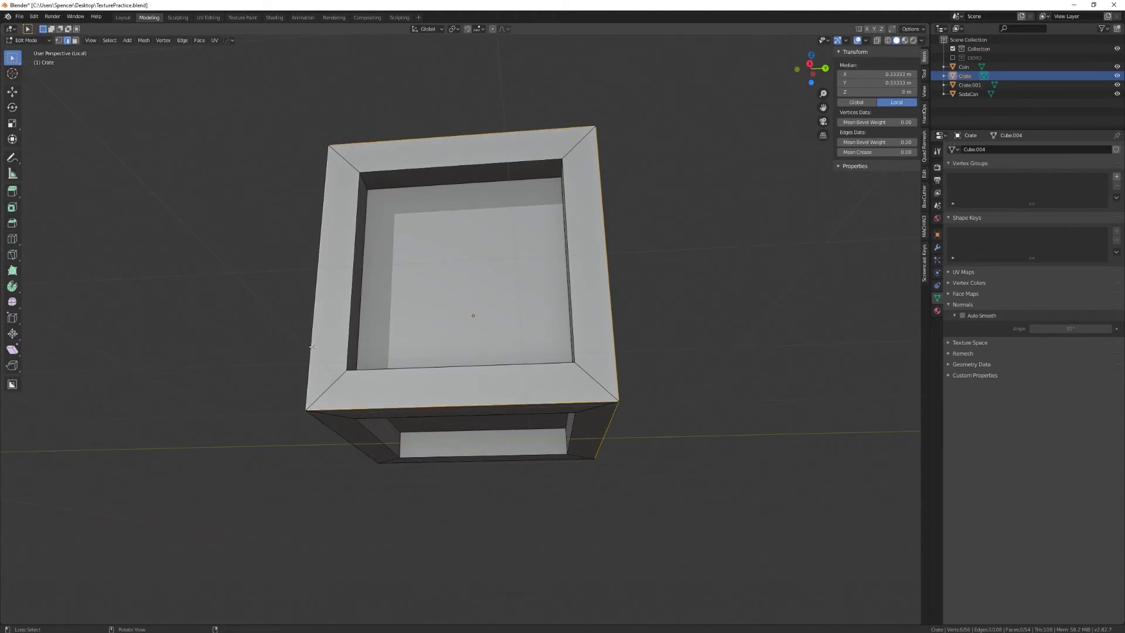
middle_drag(322, 352, 414, 303)
shift+click(404, 234)
middle_drag(404, 235, 410, 352)
shift+click(377, 433)
middle_drag(377, 434, 559, 315)
shift+click(446, 417)
shift+click(461, 455)
right_click(667, 385)
click(666, 385)
middle_drag(667, 384, 545, 457)
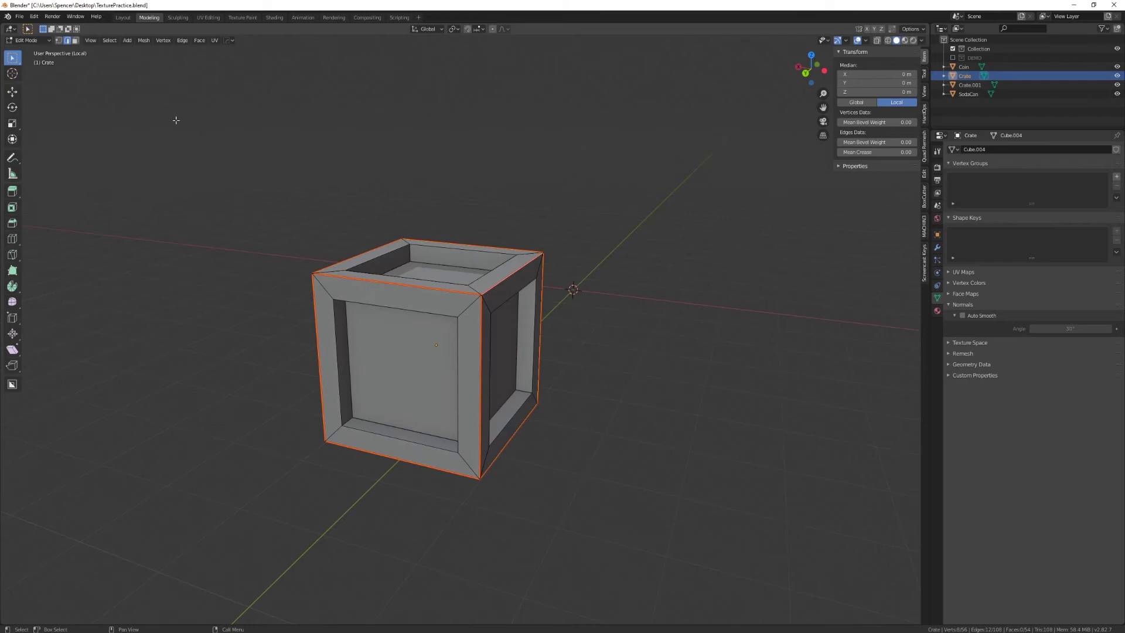
In face selection, unwrap all of the crate's faces and show the resulting islands in the UV Editing workspace
click(75, 40)
key(a)
key(u)
click(362, 192)
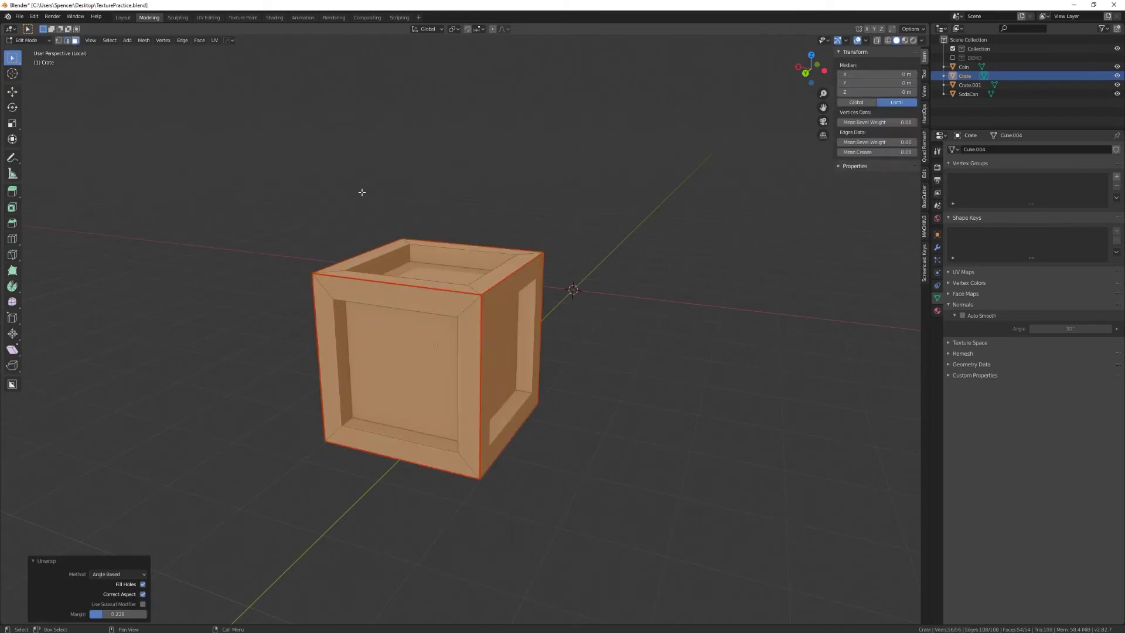
click(208, 17)
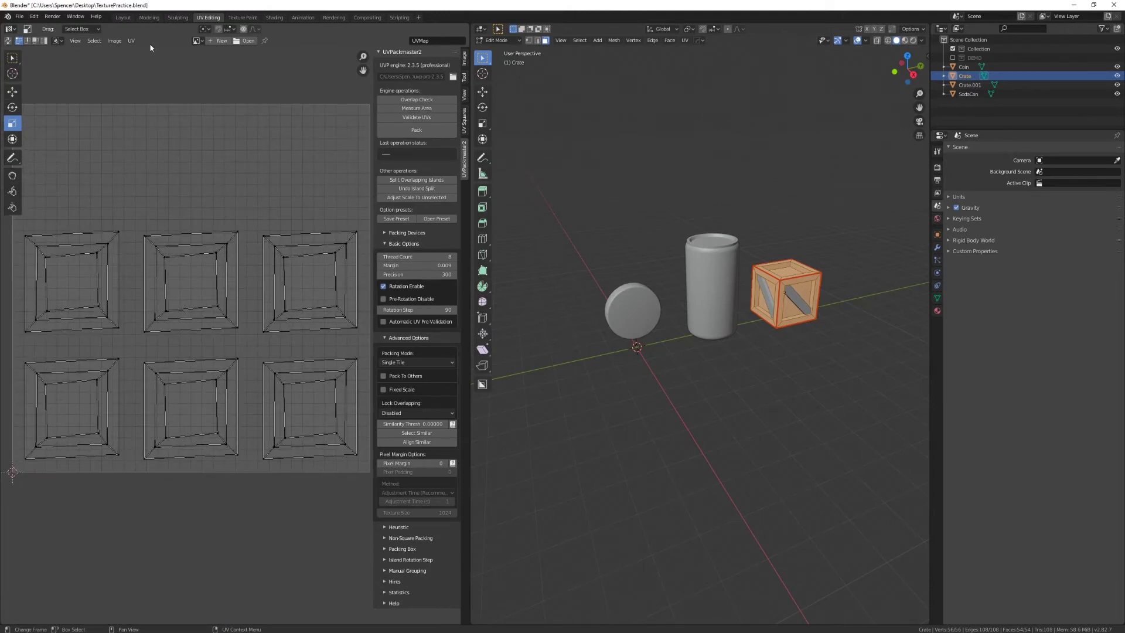
Back in the Modeling workspace, select the face loop of four inner walls around the recess on one crate side
click(150, 17)
middle_drag(328, 405, 349, 420)
alt+click(350, 420)
scroll(304, 405, up, 4)
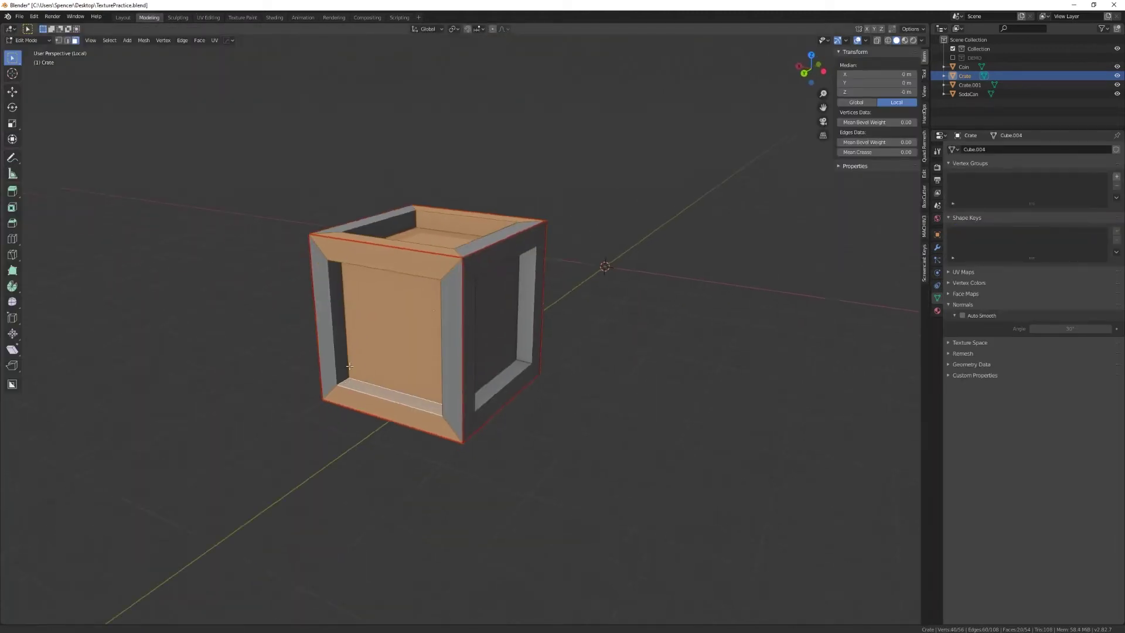
alt+click(254, 386)
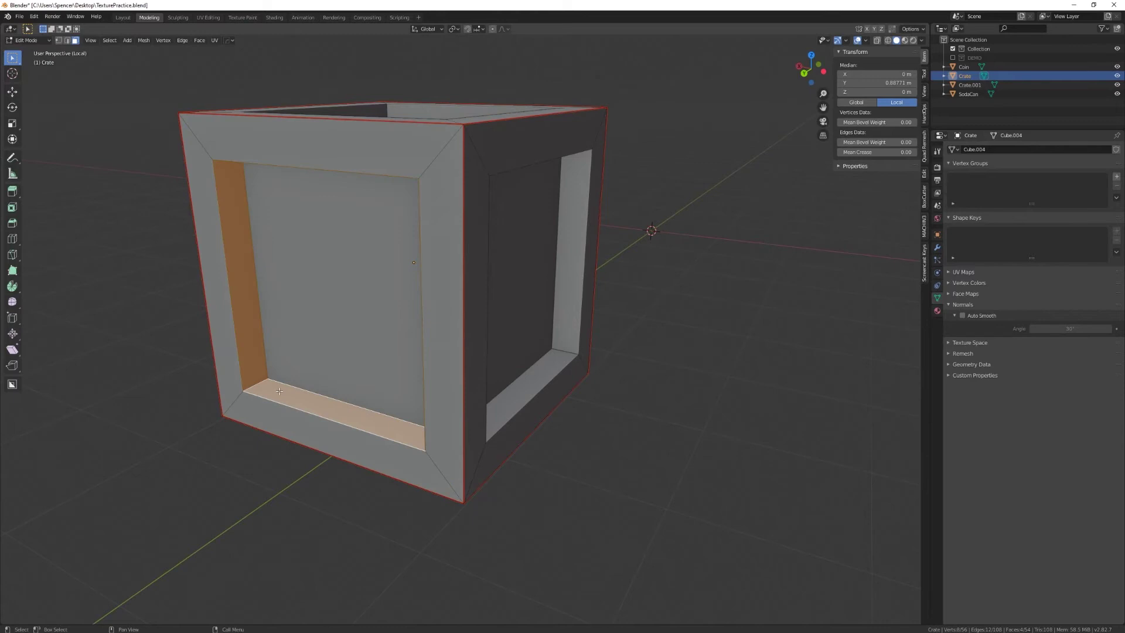
middle_drag(257, 385, 266, 413)
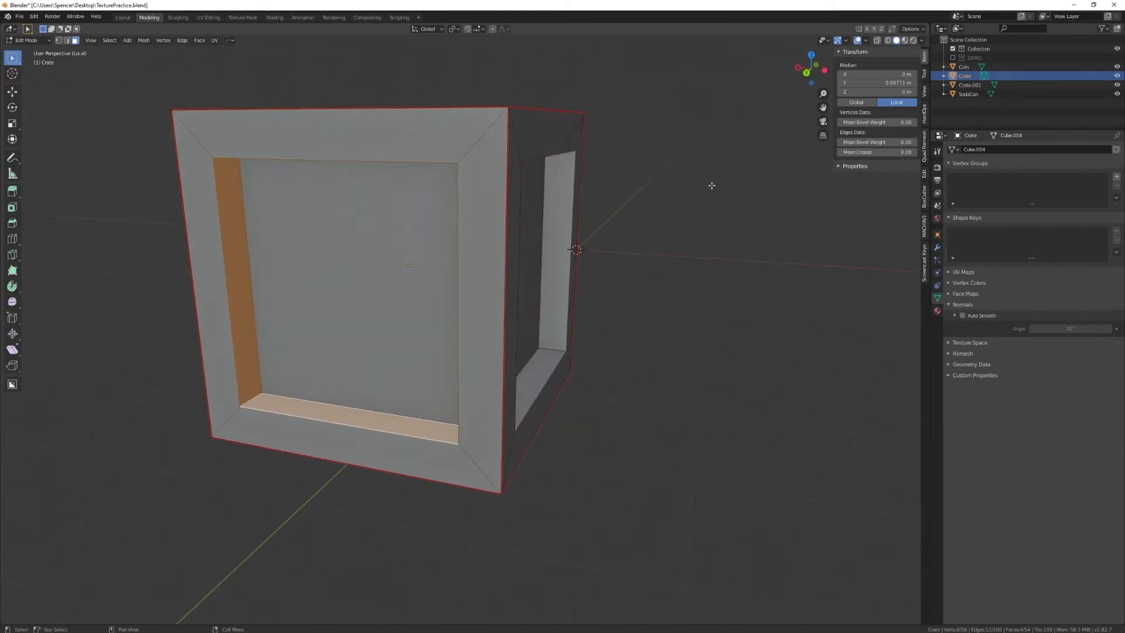
In edge selection, select the outer rim edge loop of the recess on all six crate sides and mark the loops as seams
click(807, 73)
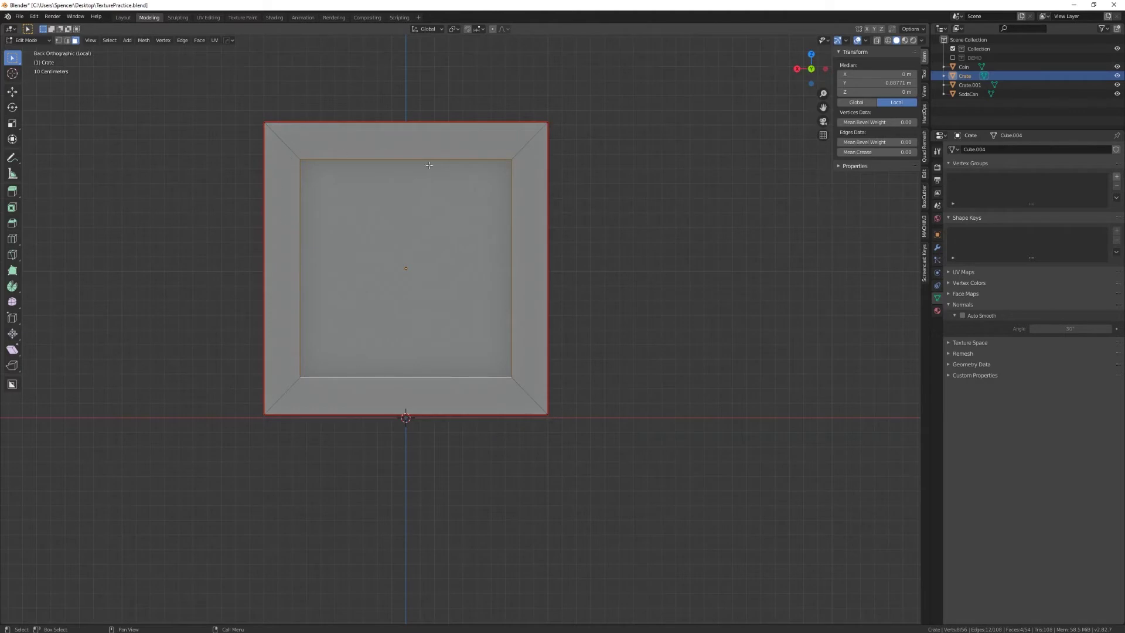
middle_drag(498, 347, 441, 411)
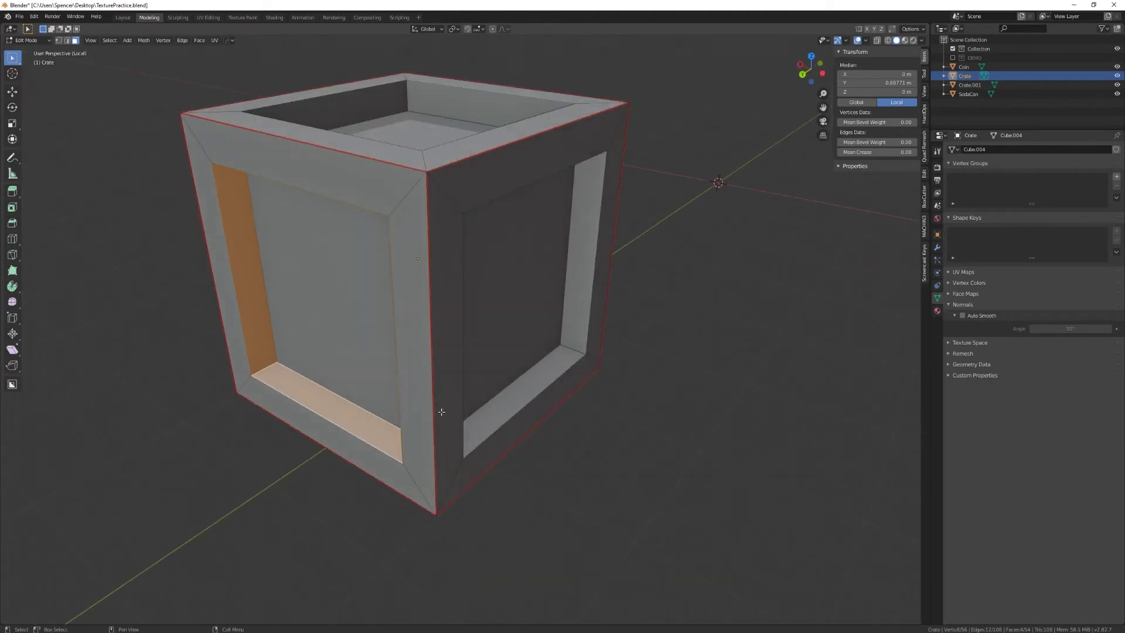
click(68, 41)
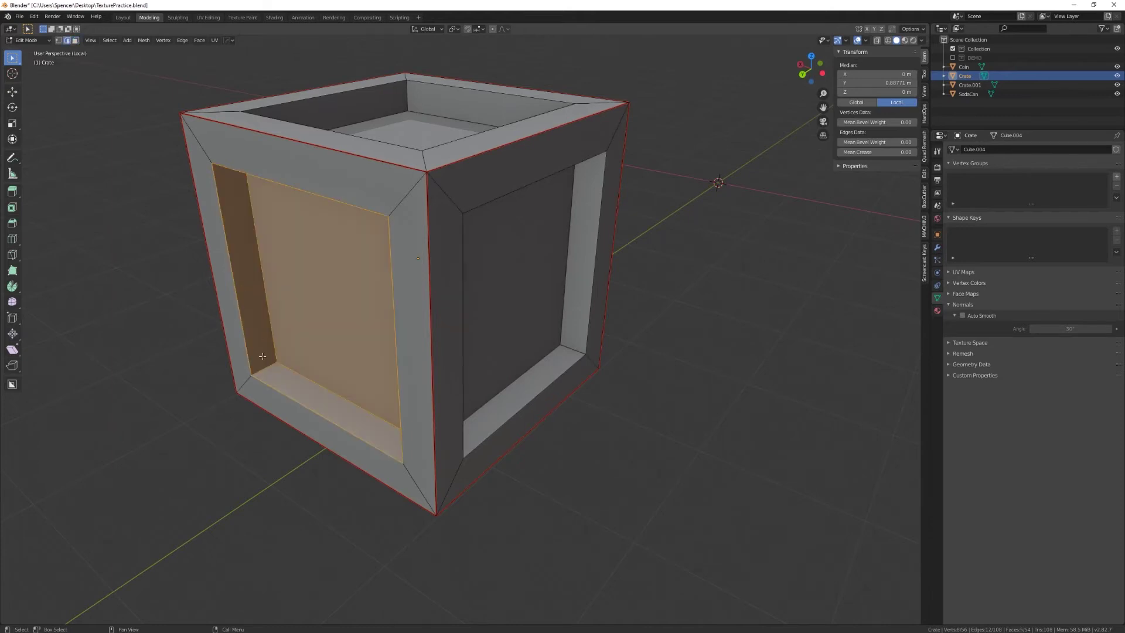
alt+click(292, 401)
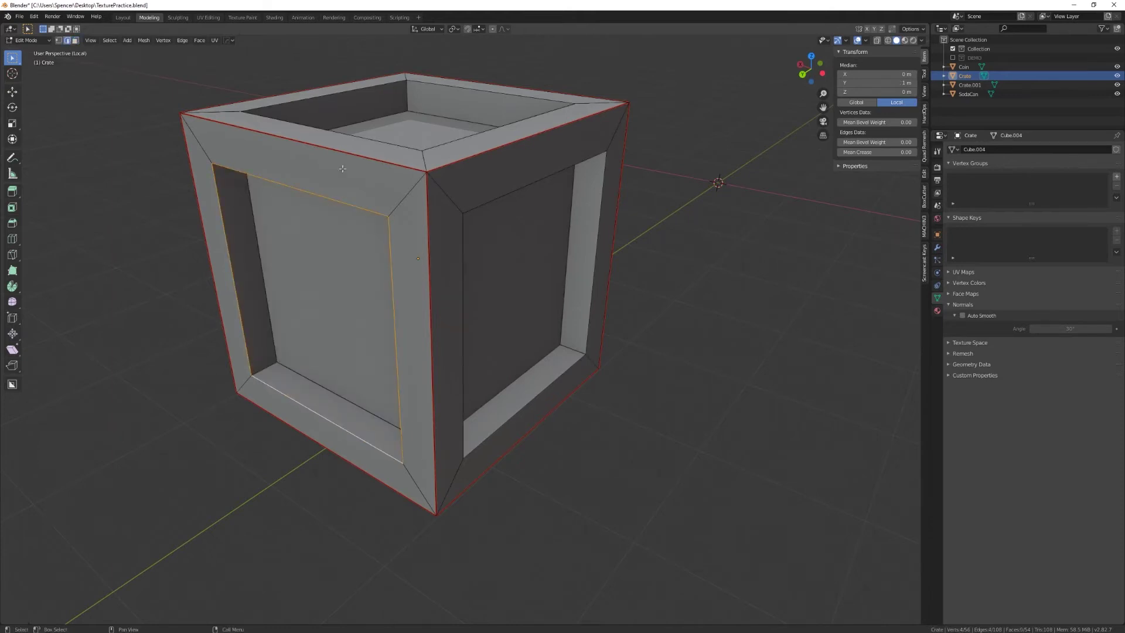
alt+shift+click(497, 436)
middle_drag(497, 437, 462, 471)
alt+shift+click(540, 449)
alt+shift+click(596, 486)
alt+shift+click(708, 239)
alt+shift+click(527, 434)
right_click(490, 437)
click(491, 437)
scroll(491, 436, down, 4)
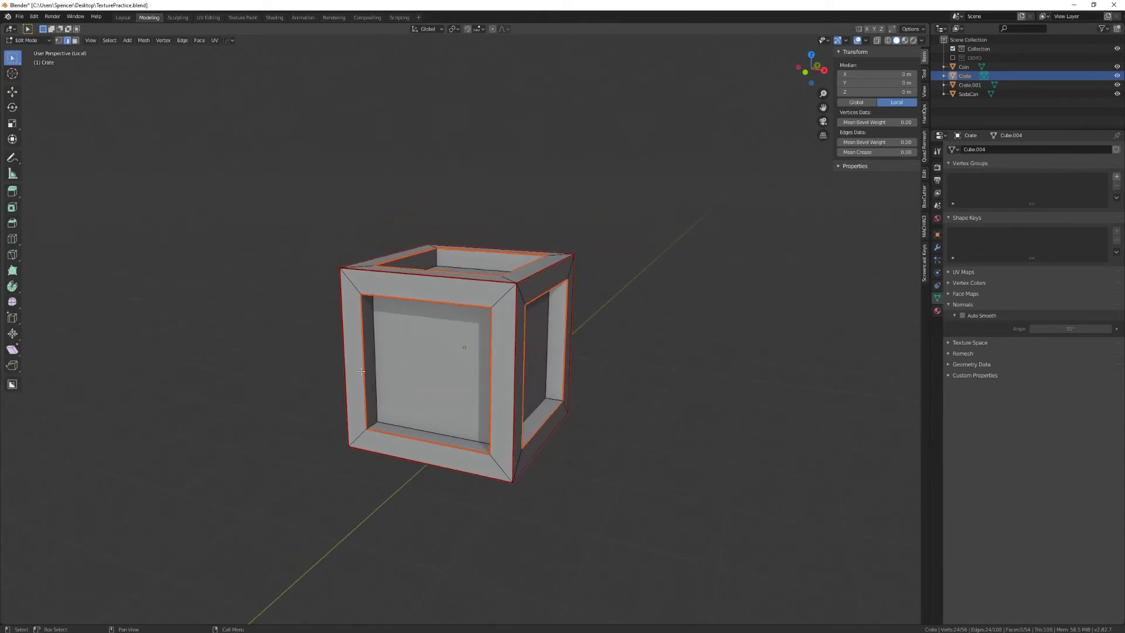
In face selection, unwrap all of the crate's faces again and show the new islands in the UV Editing workspace
click(75, 41)
key(a)
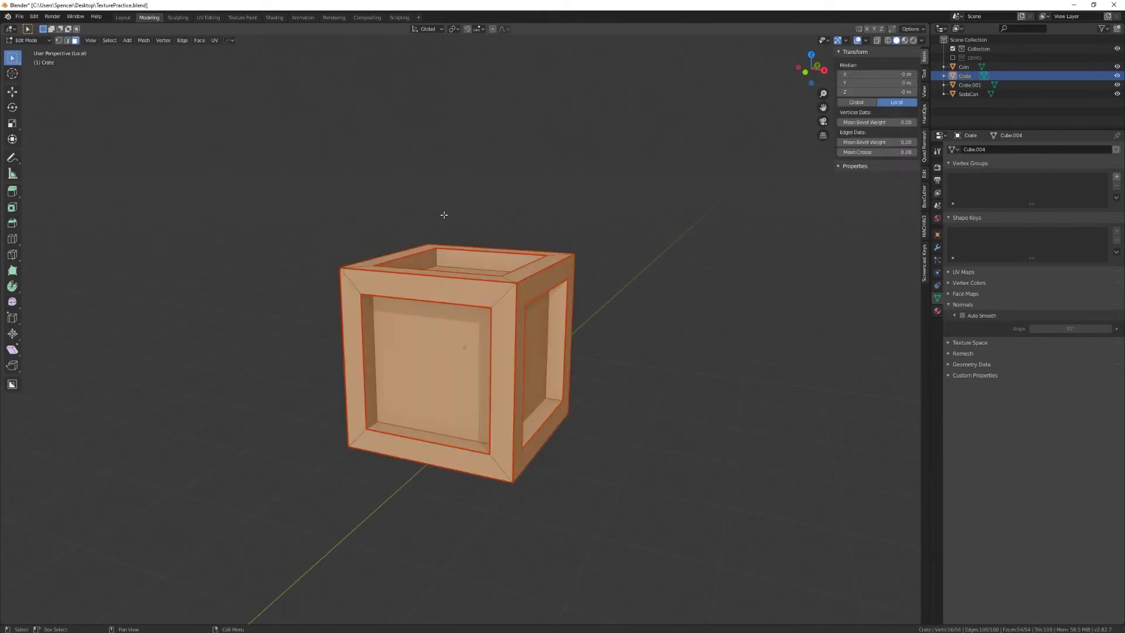
key(u)
click(444, 215)
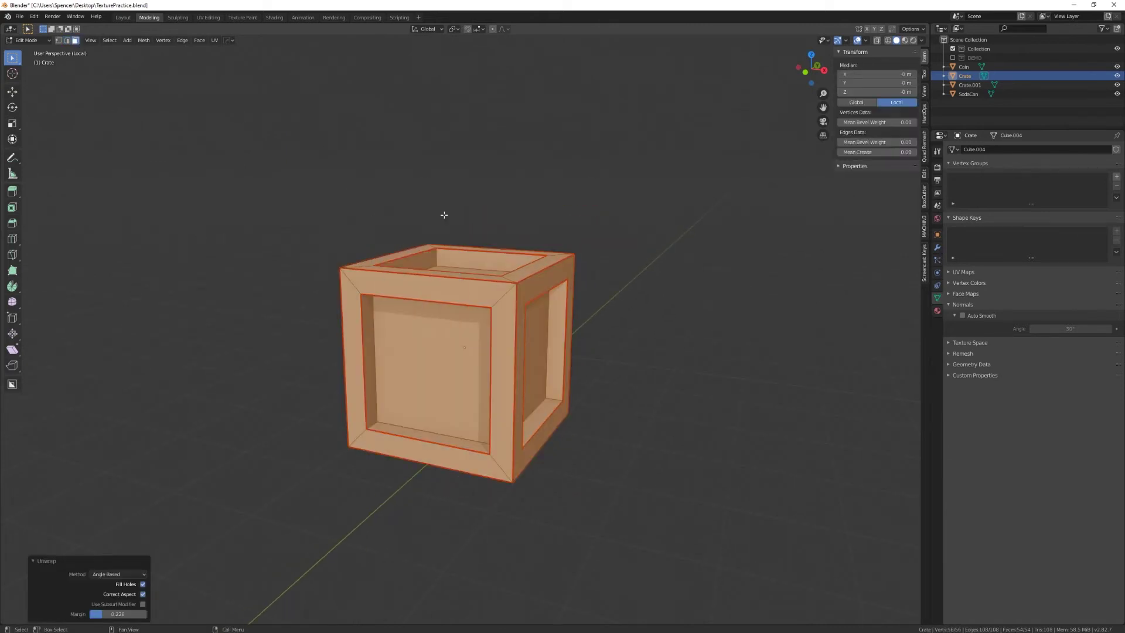
click(209, 18)
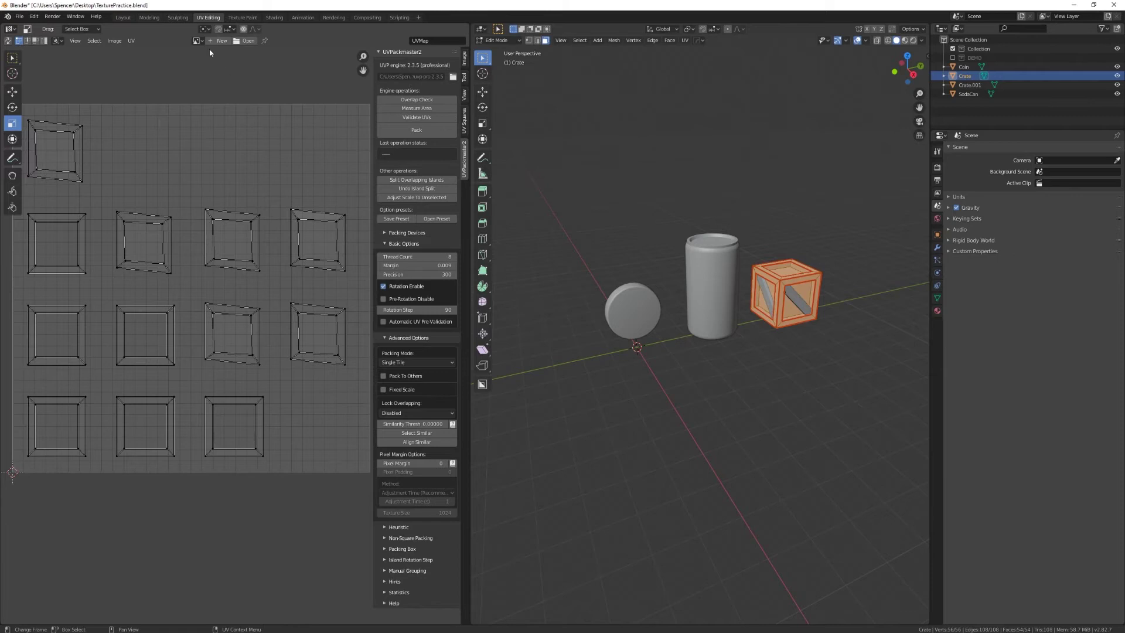
Back in the Modeling workspace, select the flat inset panel face inside the recess on one crate side
click(150, 17)
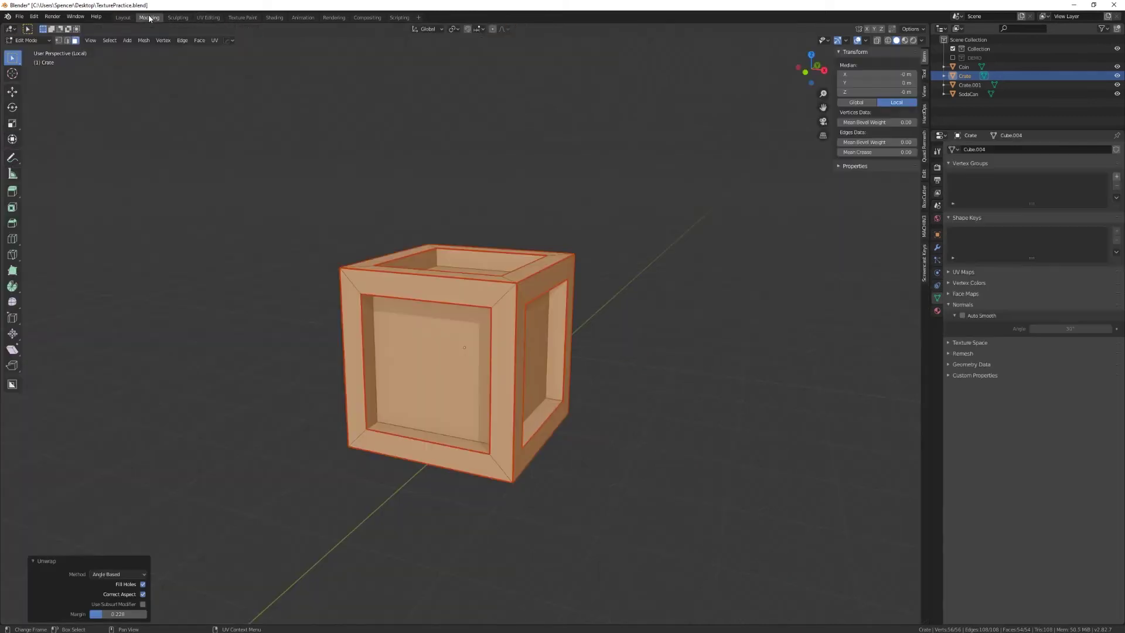
click(372, 422)
scroll(371, 381, up, 4)
click(369, 342)
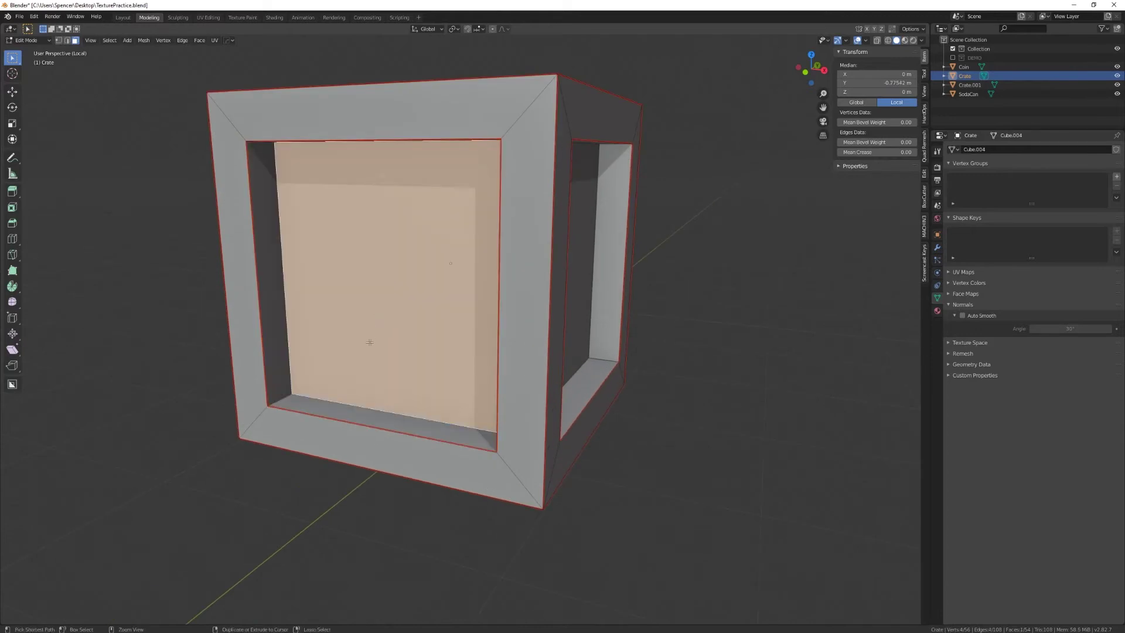
Expand the front panel's face selection to include its recess walls and switch to edge selection mode
key(ctrl+KP_Add)
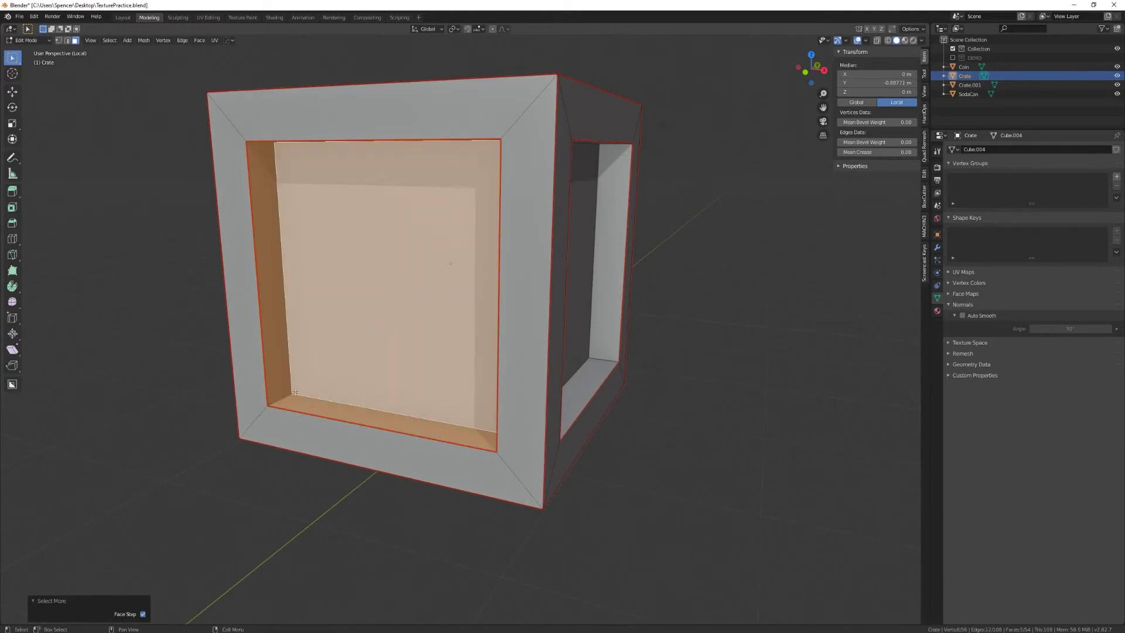
middle_drag(264, 165, 304, 410)
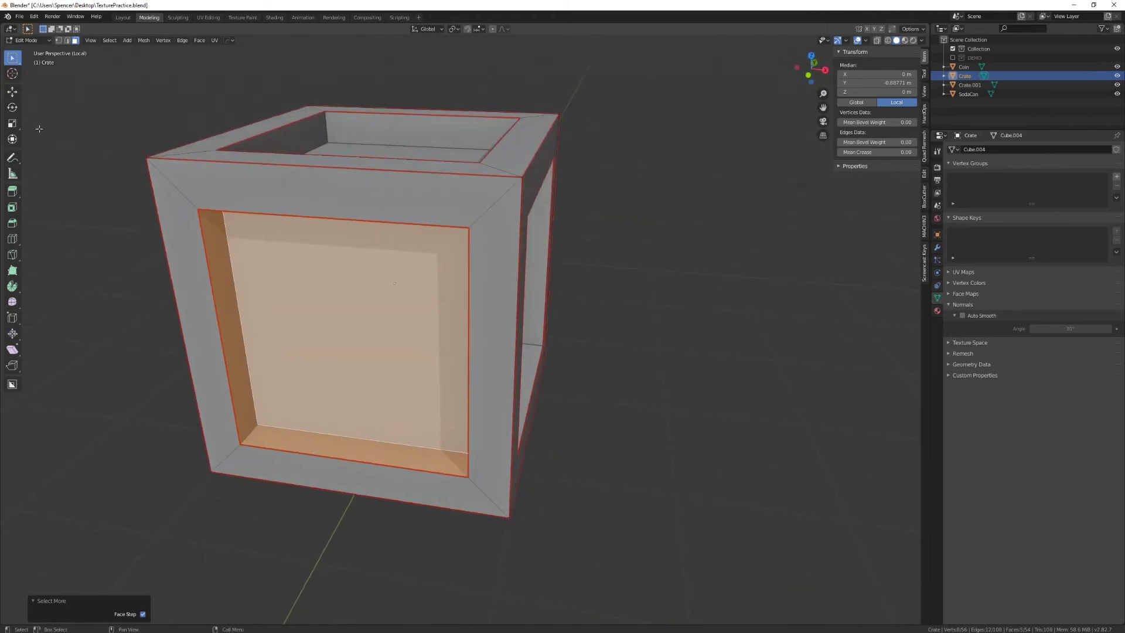
click(67, 40)
middle_drag(293, 246, 314, 256)
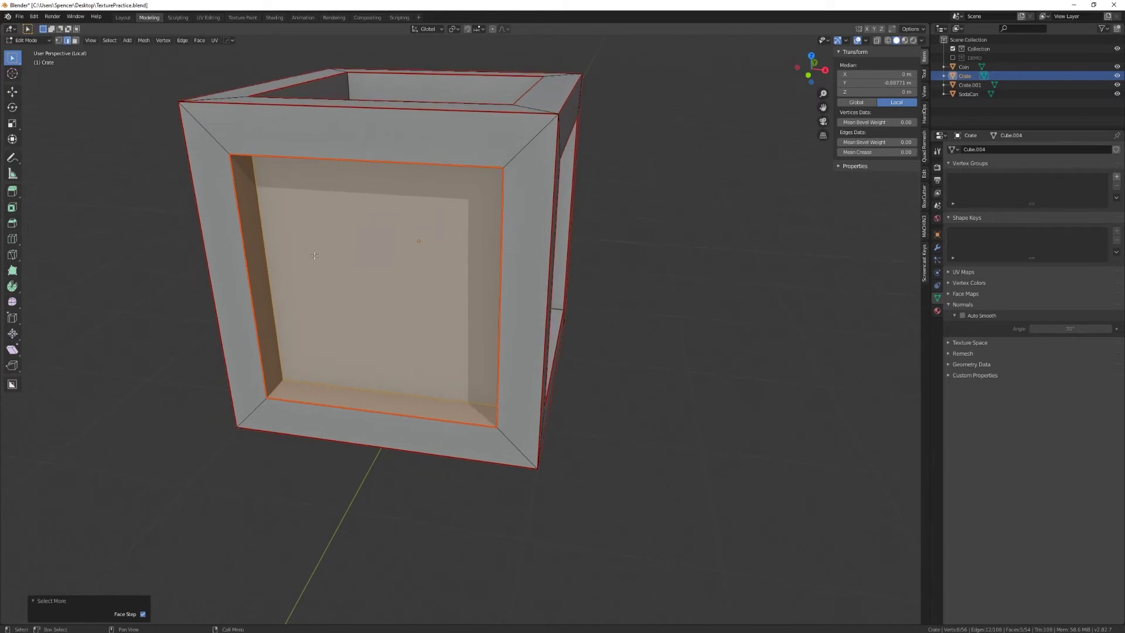
Select the ring of four short corner edges inside one of the crate's recessed panels
click(275, 389)
middle_drag(276, 389, 631, 94)
ctrl+alt+click(304, 137)
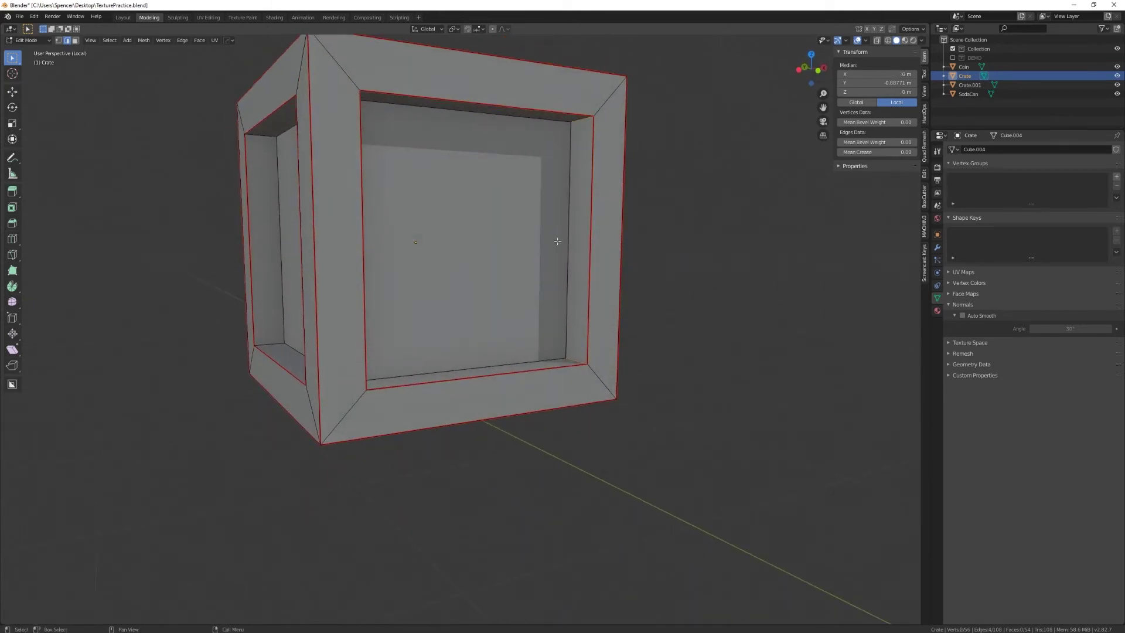
middle_drag(594, 463, 690, 466)
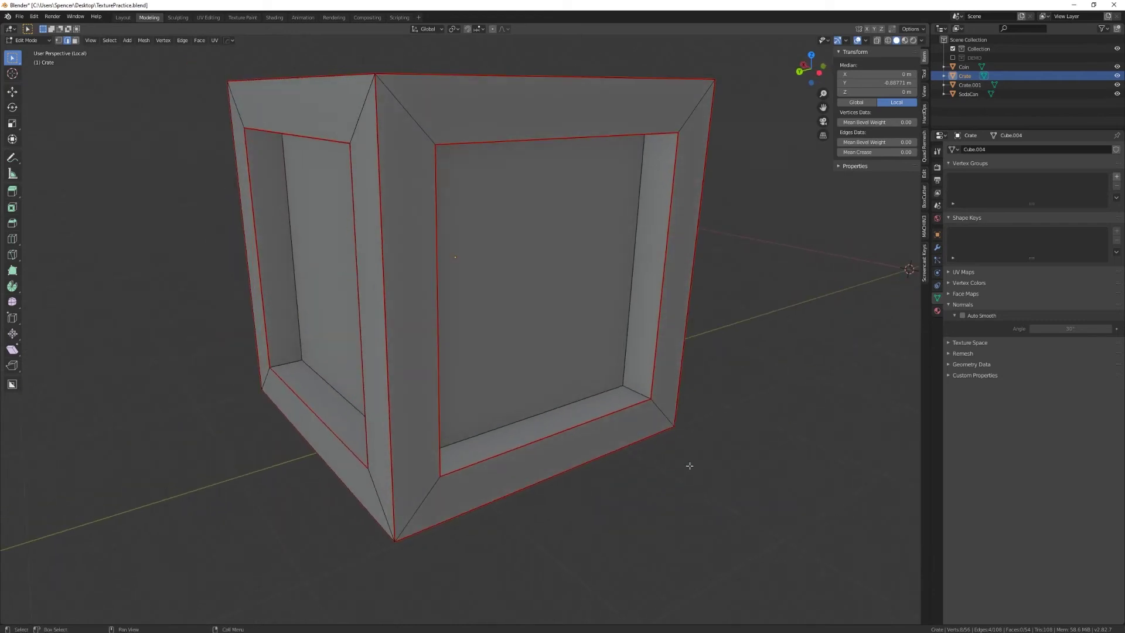
ctrl+alt+click(637, 391)
middle_drag(636, 390, 562, 441)
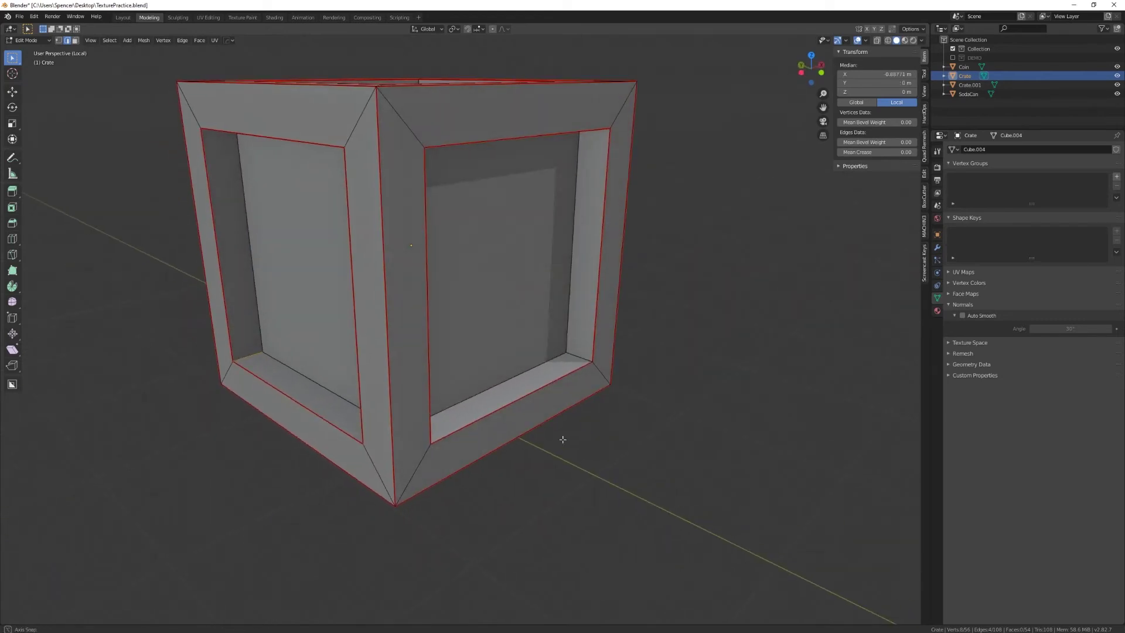
Add the recess corner edges of the remaining crate panels to the selection and mark them all as seams
ctrl+alt+shift+click(578, 362)
shift+middle_drag(578, 362, 620, 342)
ctrl+alt+shift+click(621, 344)
middle_drag(652, 427, 650, 363)
ctrl+alt+shift+click(685, 378)
ctrl+alt+shift+click(547, 385)
middle_drag(547, 384, 461, 372)
ctrl+alt+shift+click(406, 436)
right_click(461, 373)
click(461, 373)
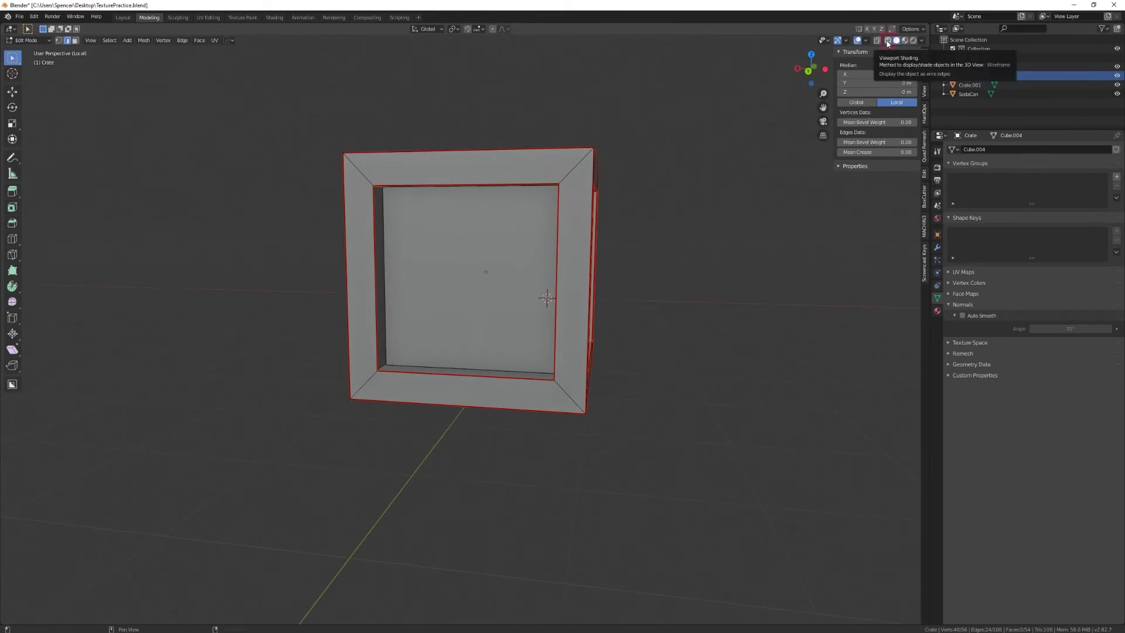
Check the recess corner edges on all sides of the crate in wireframe shading and return to solid shading
click(888, 41)
mouse_move(595, 296)
middle_down()
mouse_move(612, 294)
mouse_move(602, 244)
mouse_move(564, 238)
mouse_move(560, 296)
middle_up()
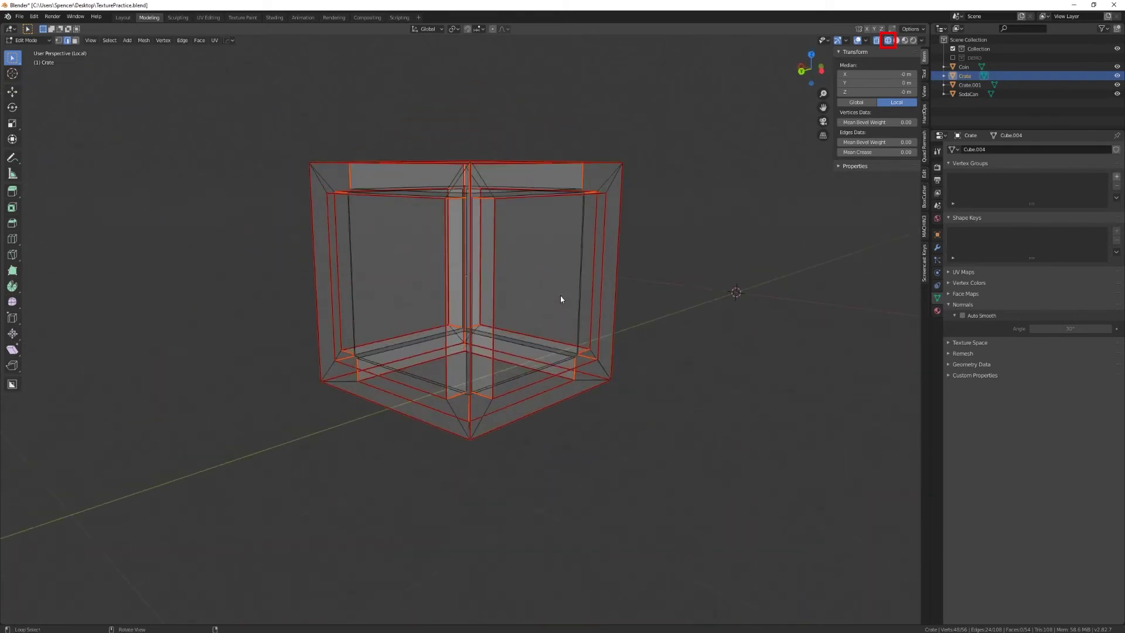
click(896, 40)
mouse_move(445, 352)
middle_down()
mouse_move(448, 410)
mouse_move(416, 423)
middle_up()
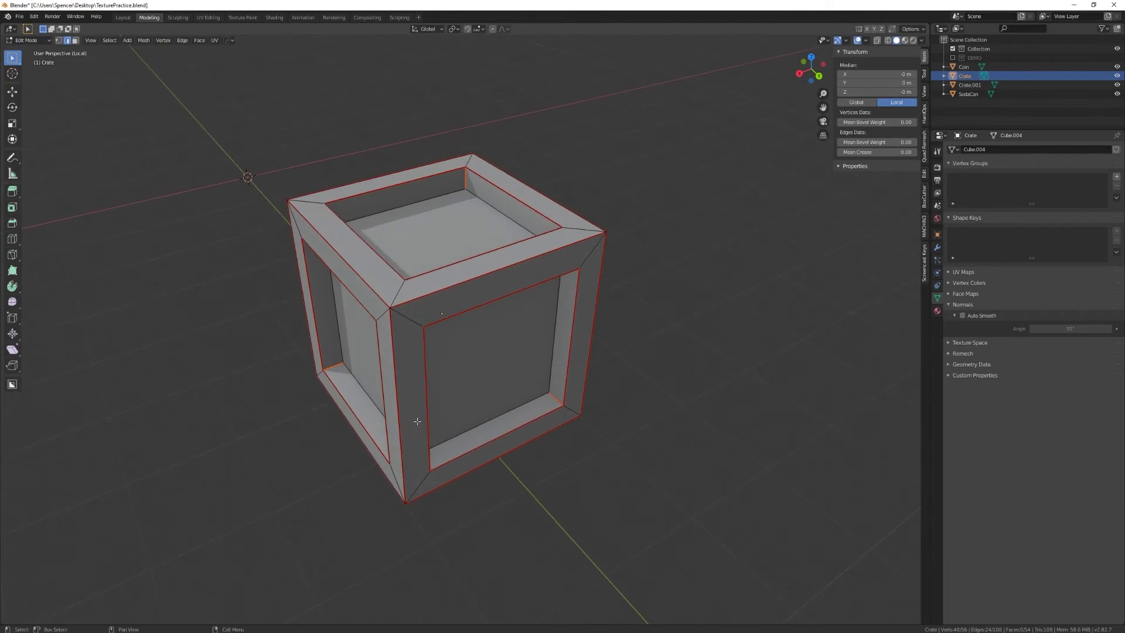
Unwrap all faces of the crate and review the layout in the UV Editing workspace before returning to Modeling
key(alt+a)
key(a)
key(u)
click(421, 332)
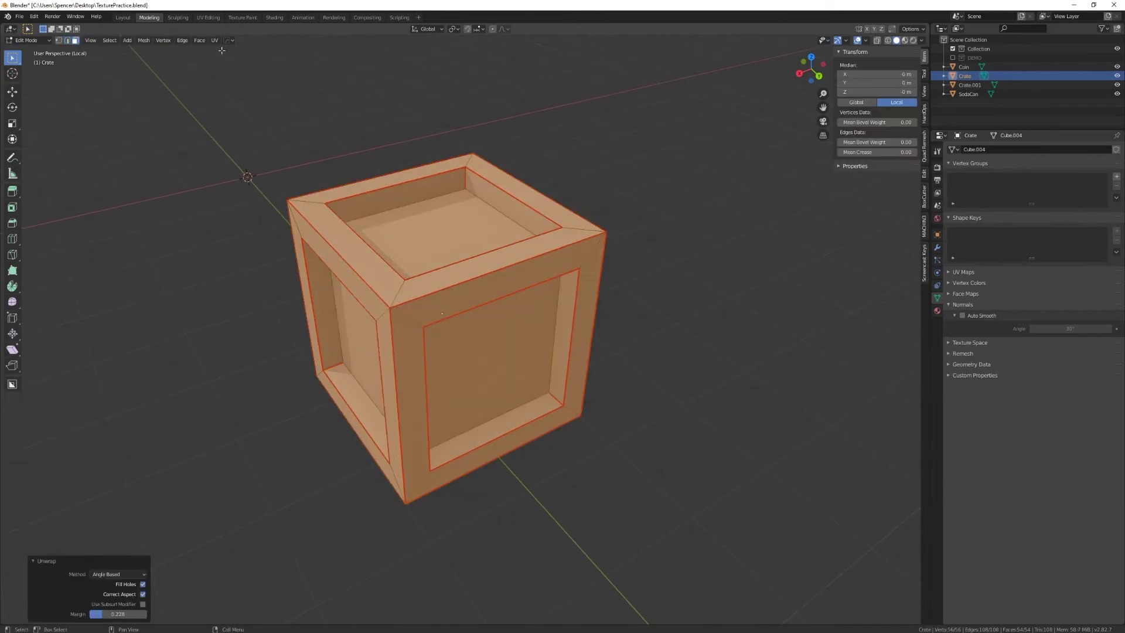
click(210, 17)
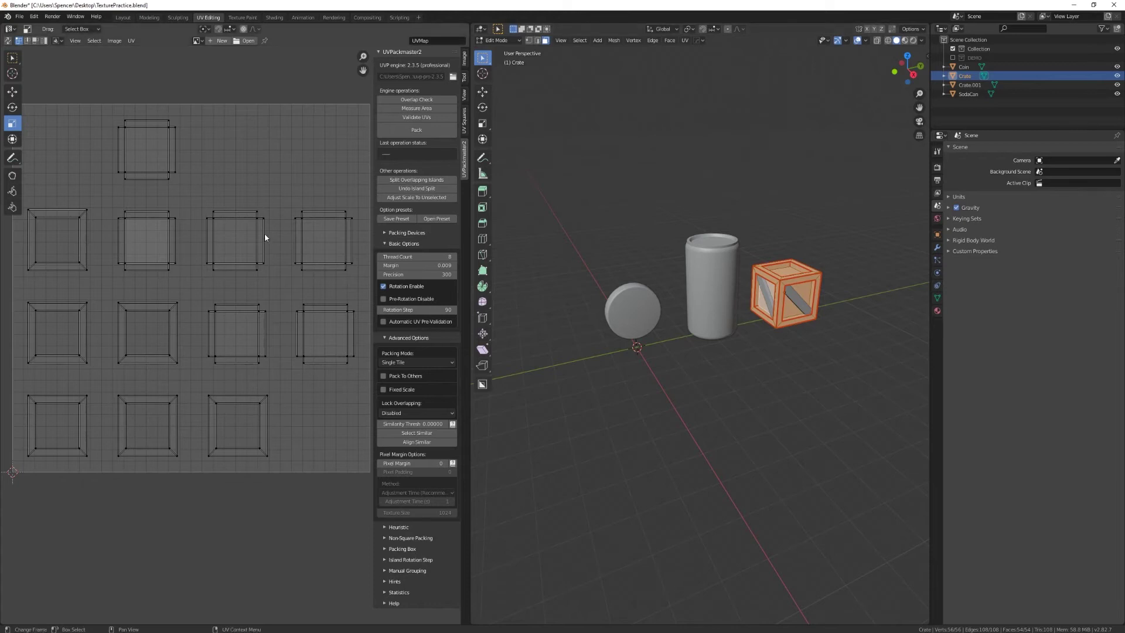
click(149, 18)
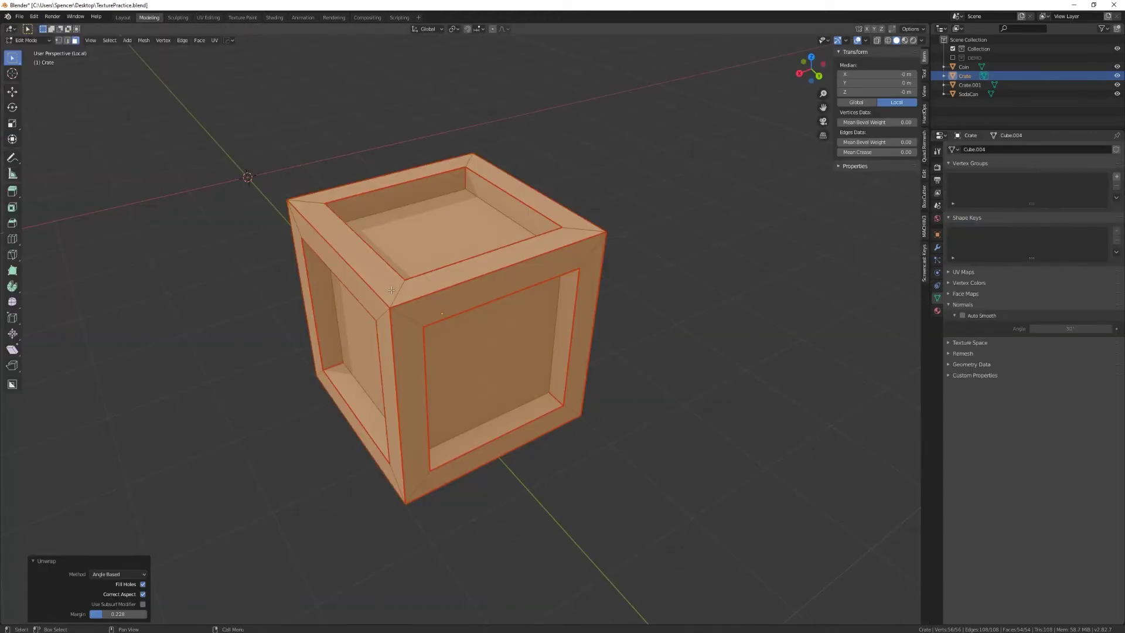
Return the crate to Object Mode and exit local view to bring back the other objects
key(Tab)
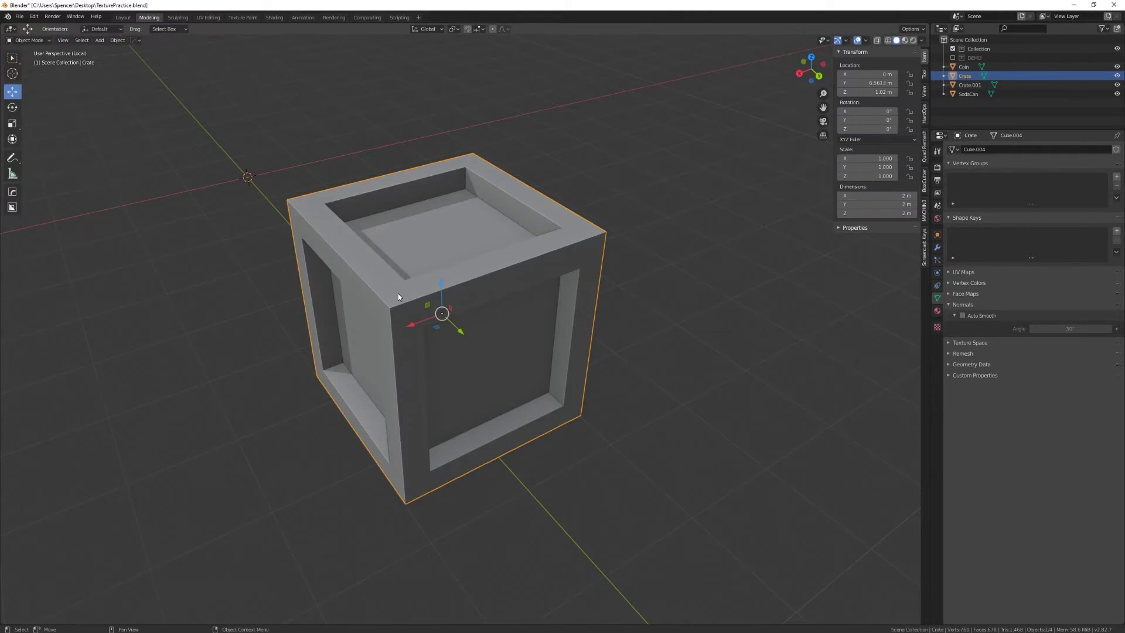
key(KP_Divide)
middle_drag(388, 371, 368, 399)
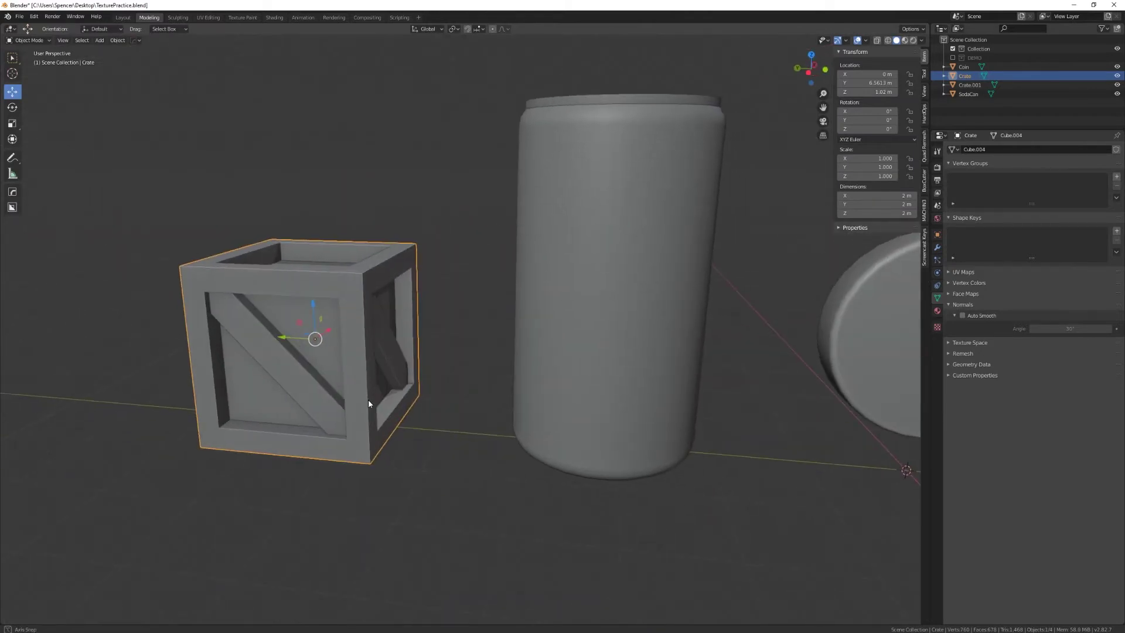
Select the crate's diagonal braces, move them upward as a test and undo the move
click(301, 379)
drag(313, 322, 305, 134)
key(ctrl+z)
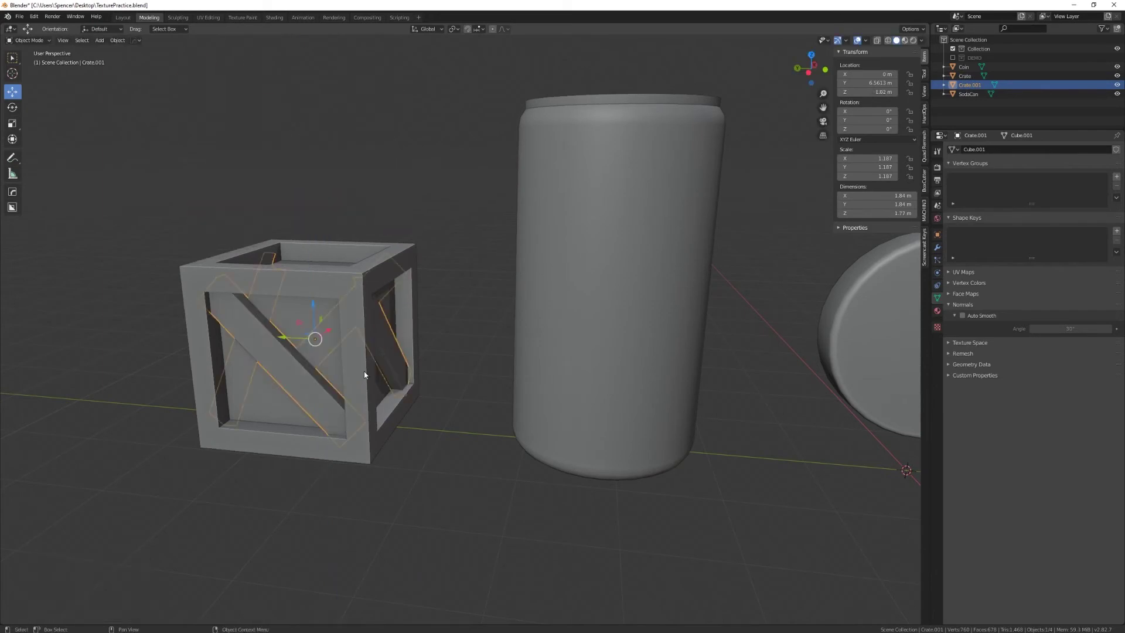
Add the crate frame to the selection as the active object and join the diagonal braces into it
shift+click(275, 402)
right_click(278, 356)
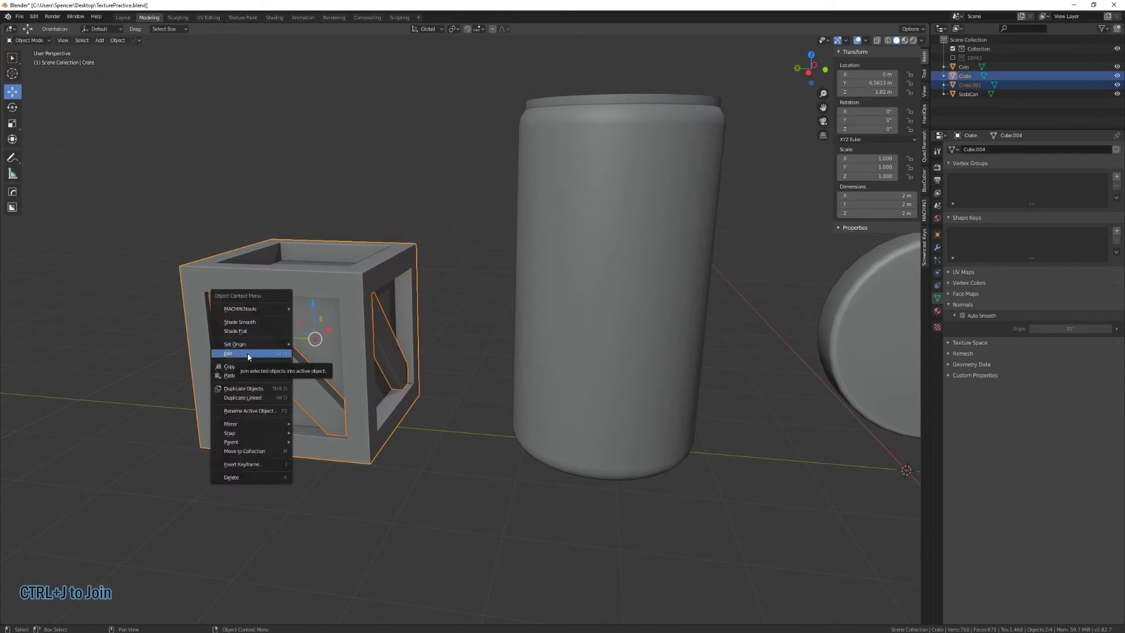
click(248, 355)
shift+middle_drag(247, 353, 385, 360)
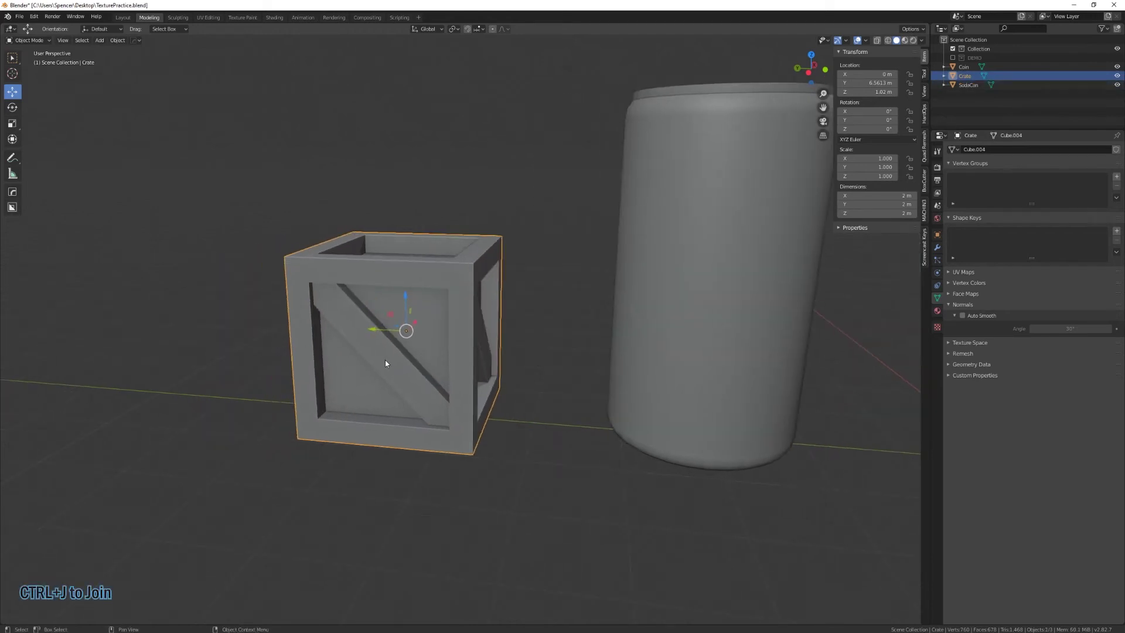
Move the joined crate upward as a test and undo the move
drag(404, 309, 407, 233)
key(ctrl+z)
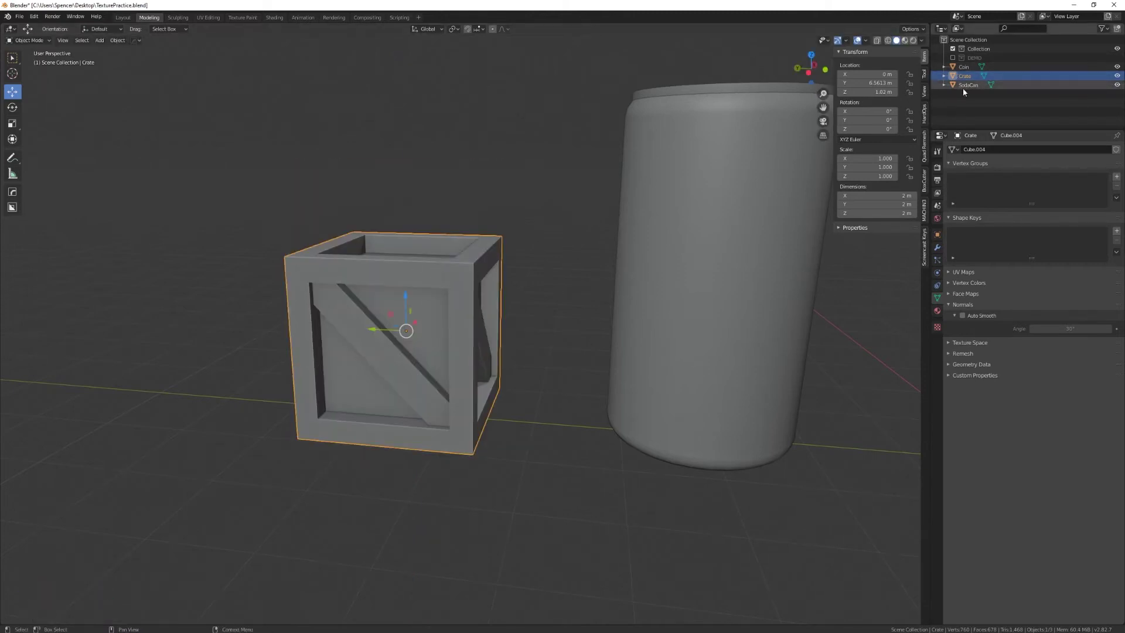
scroll(325, 307, down, 2)
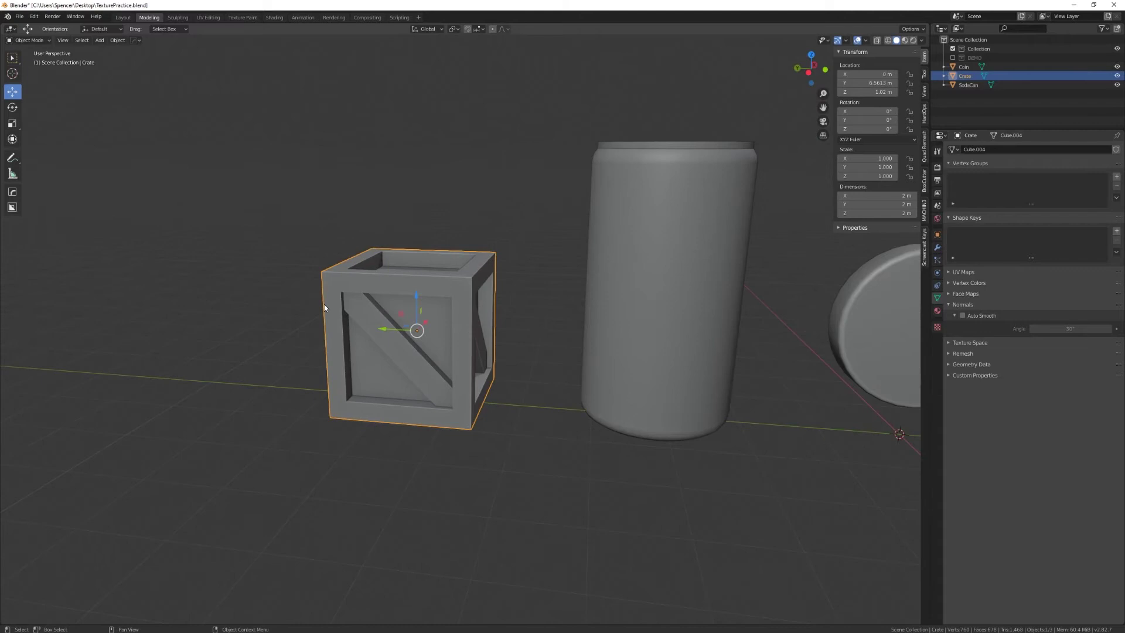
scroll(422, 345, up, 2)
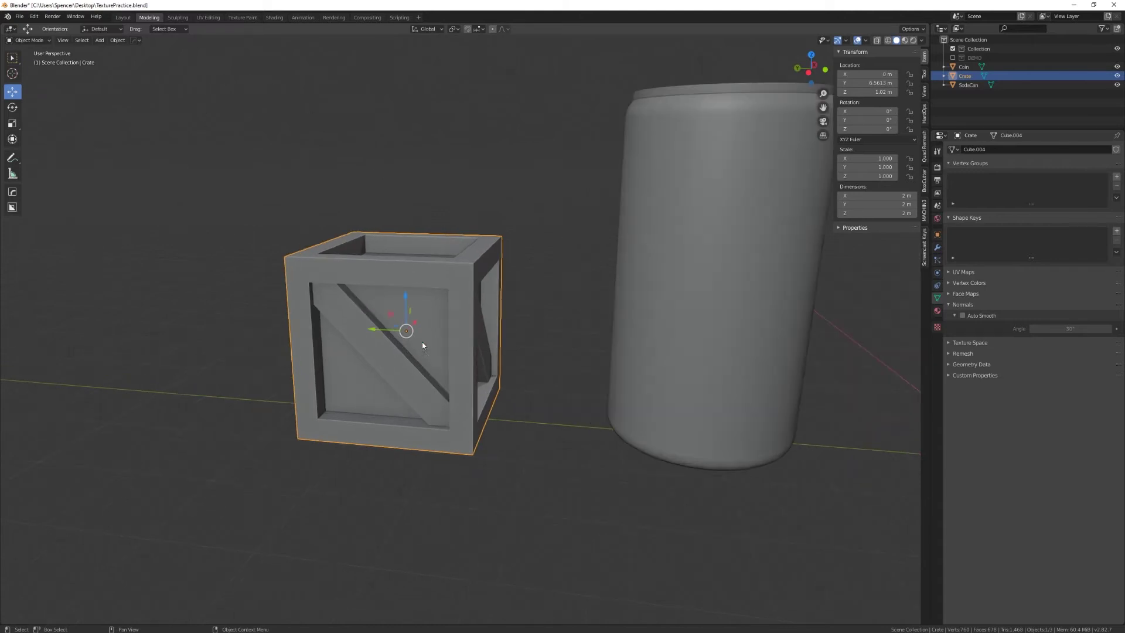
Select all geometry of the joined crate in Edit Mode and unwrap it again in the UV Editing workspace
key(Tab)
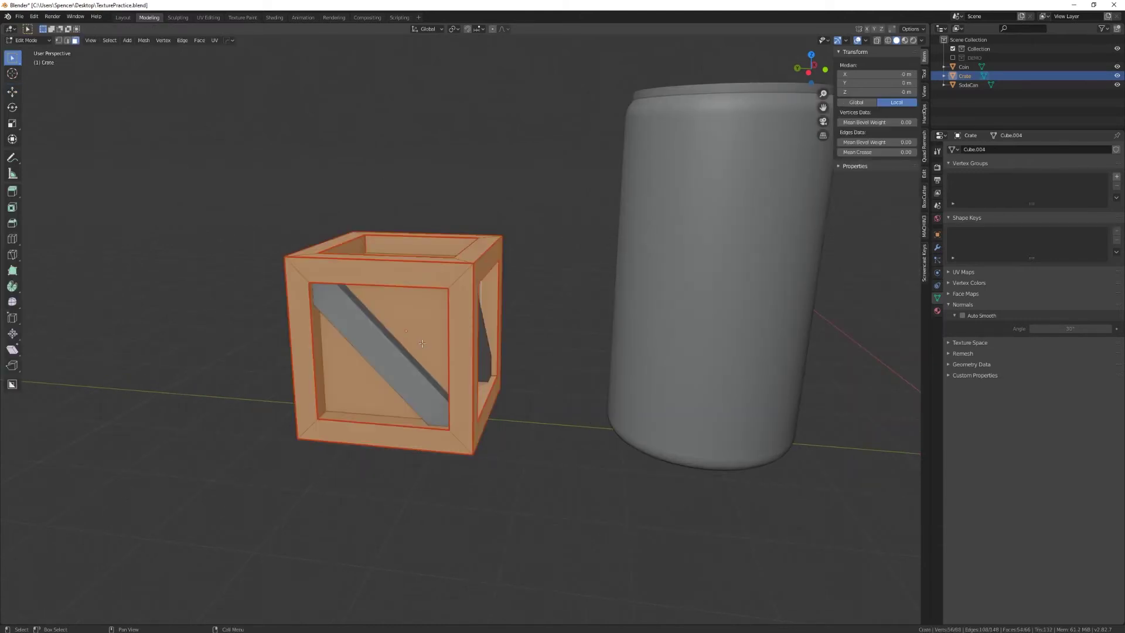
key(a)
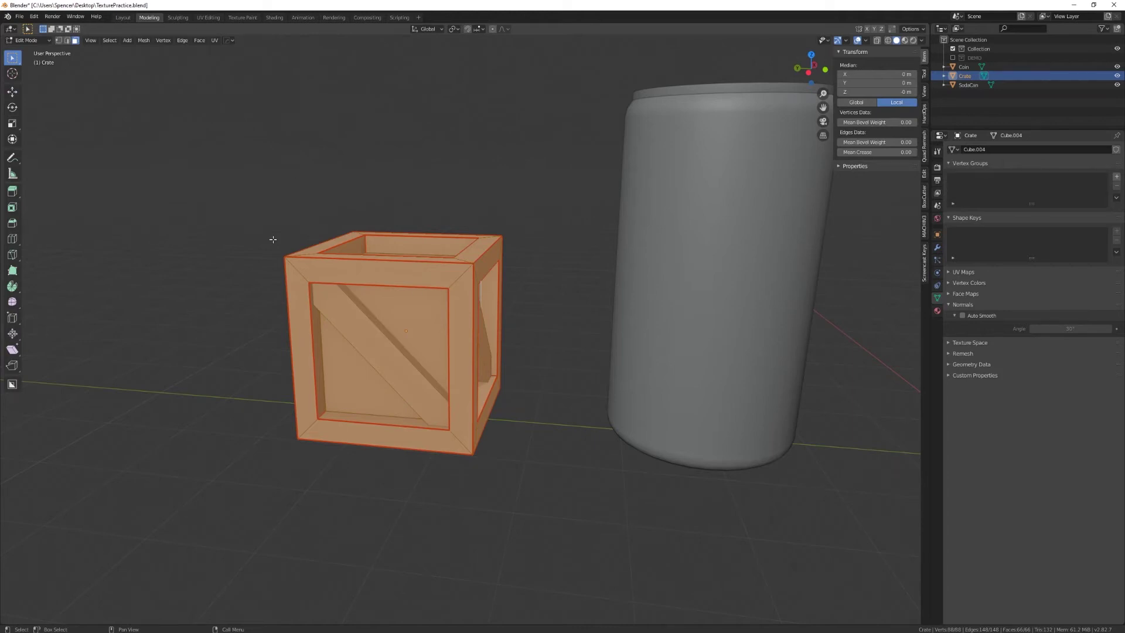
click(208, 17)
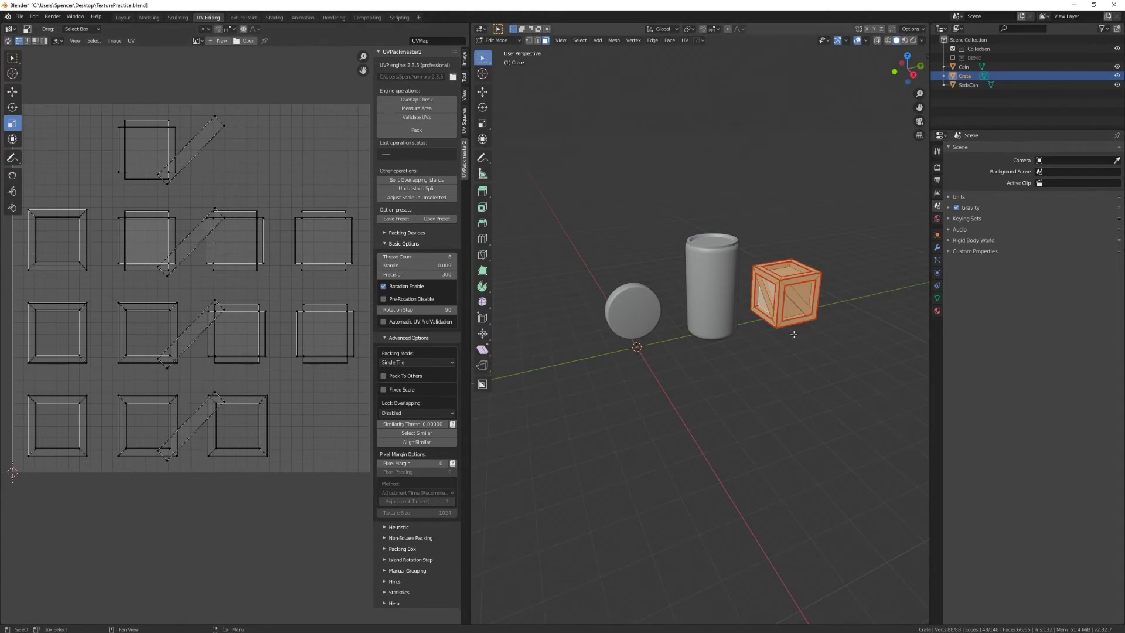
right_click(303, 398)
right_click(304, 386)
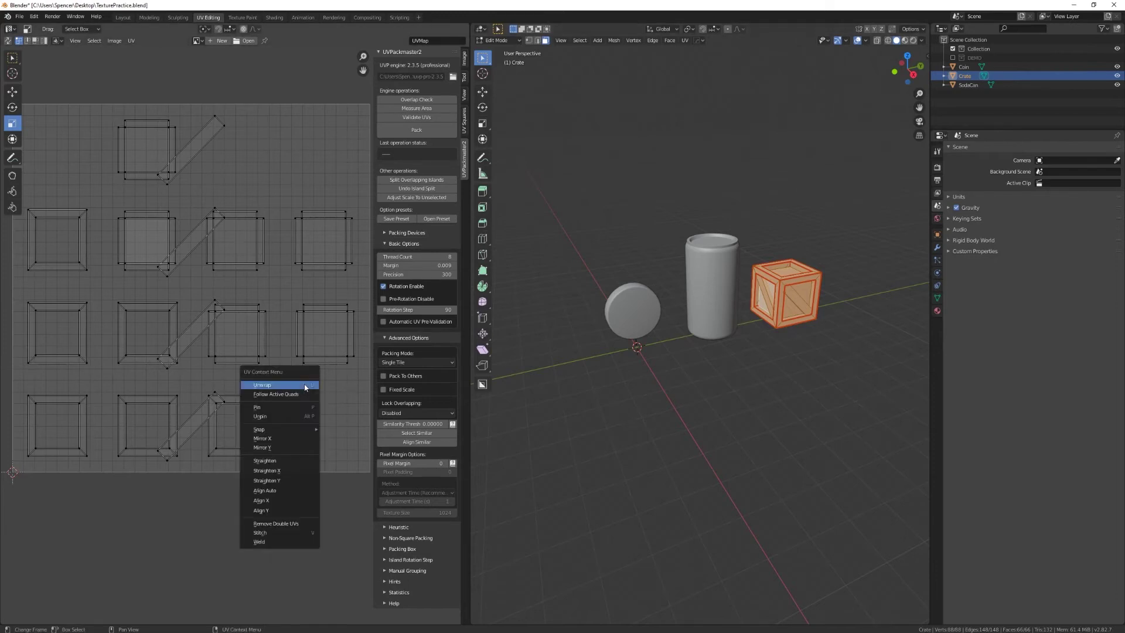
click(305, 387)
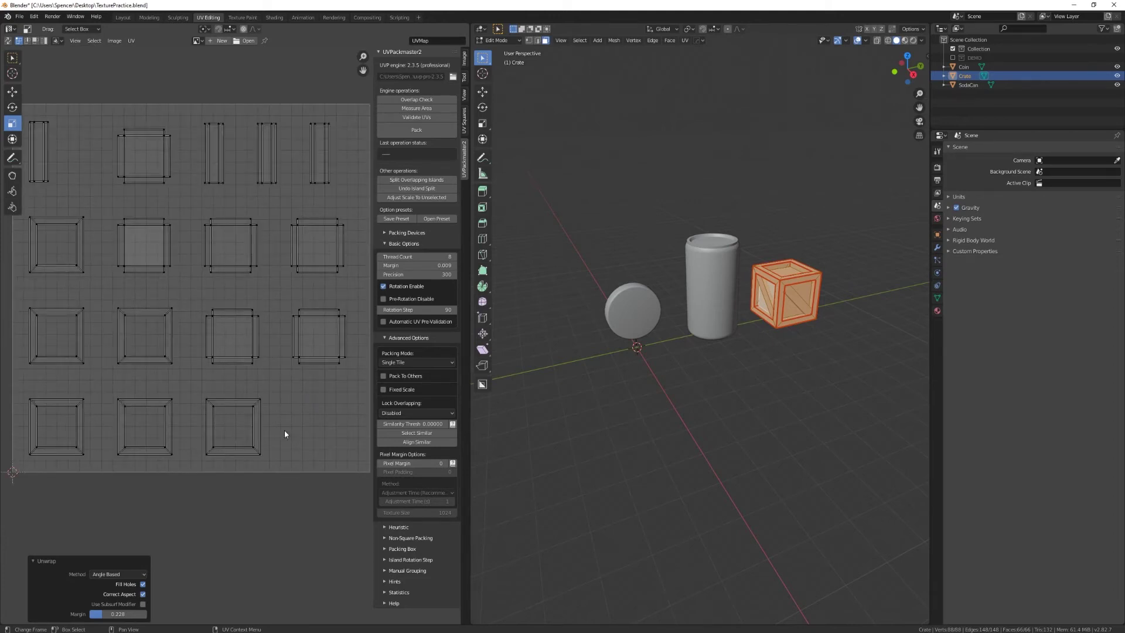
Select all of the crate's UV islands and average their scale
scroll(286, 423, down, 1)
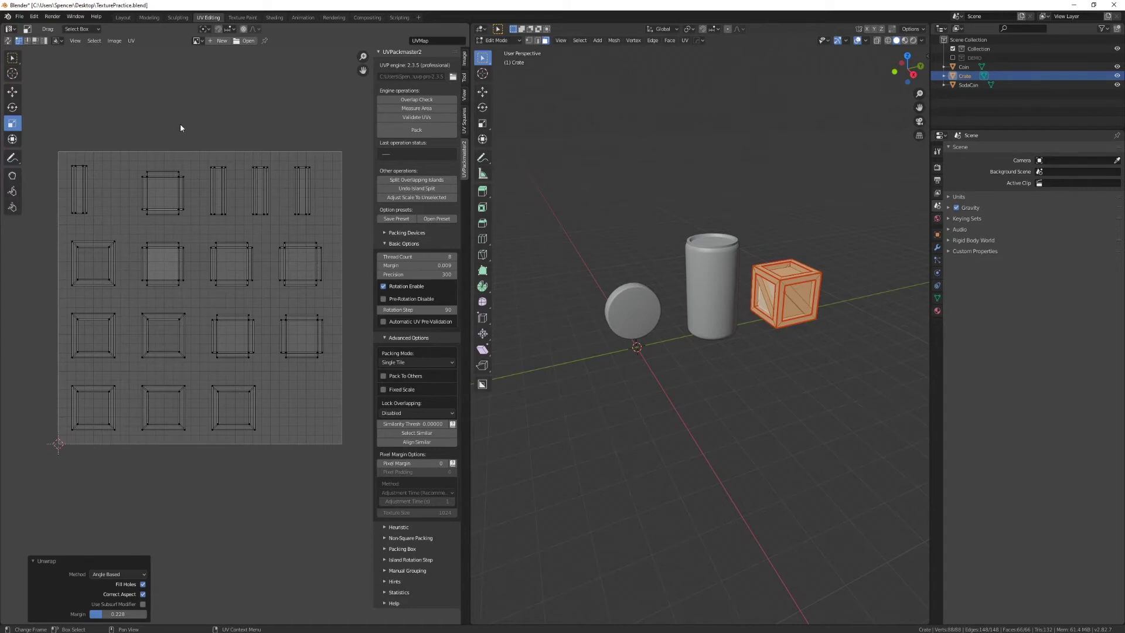
key(a)
click(130, 41)
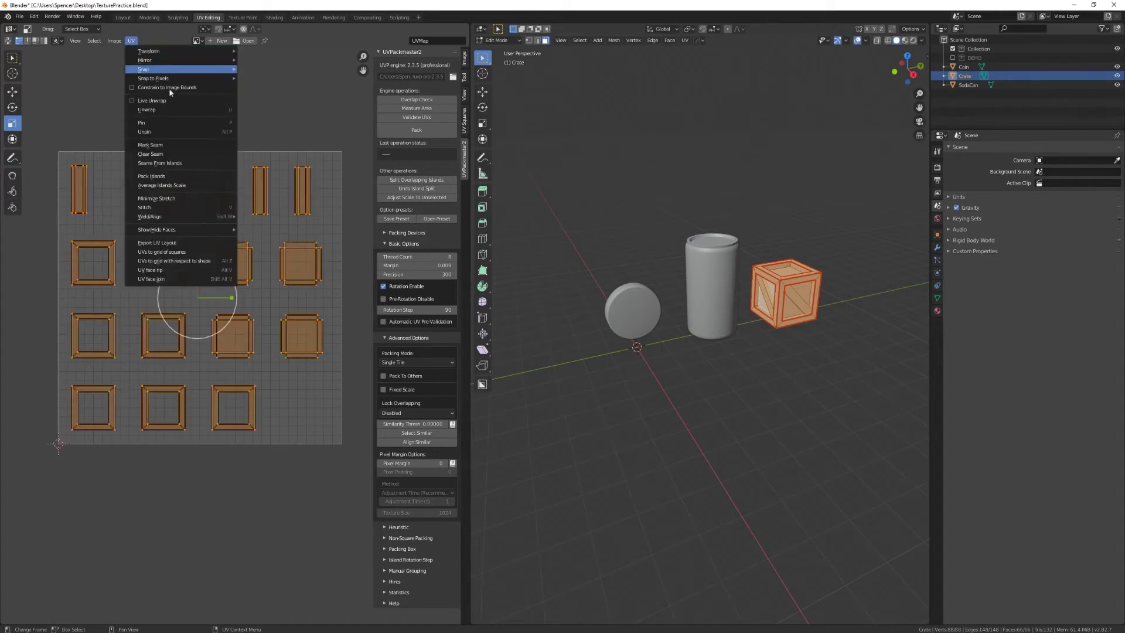
click(171, 186)
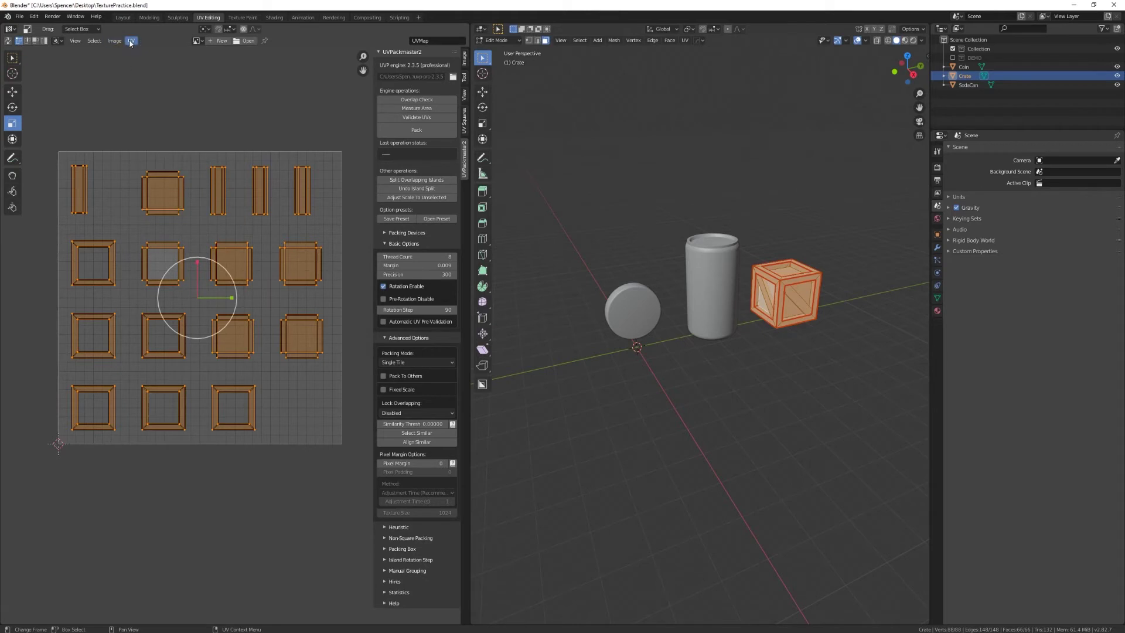
Pack the crate's UV islands with a much smaller margin to fill the UV space, and deselect them
click(130, 41)
click(169, 177)
scroll(119, 622, up, 1)
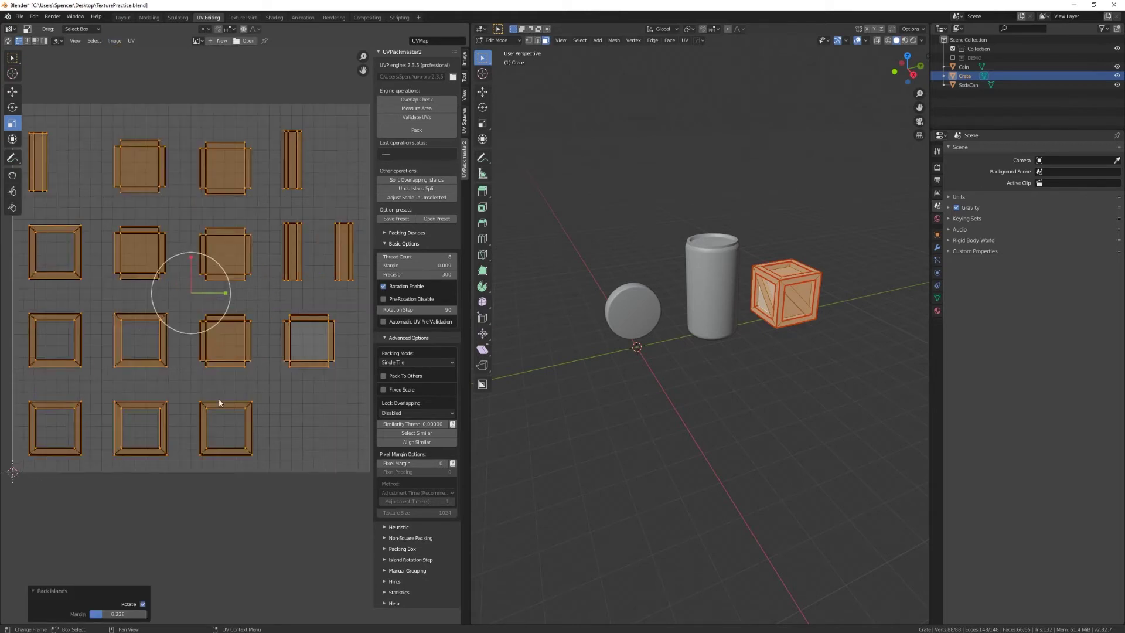
drag(119, 622, 90, 613)
scroll(198, 468, down, 1)
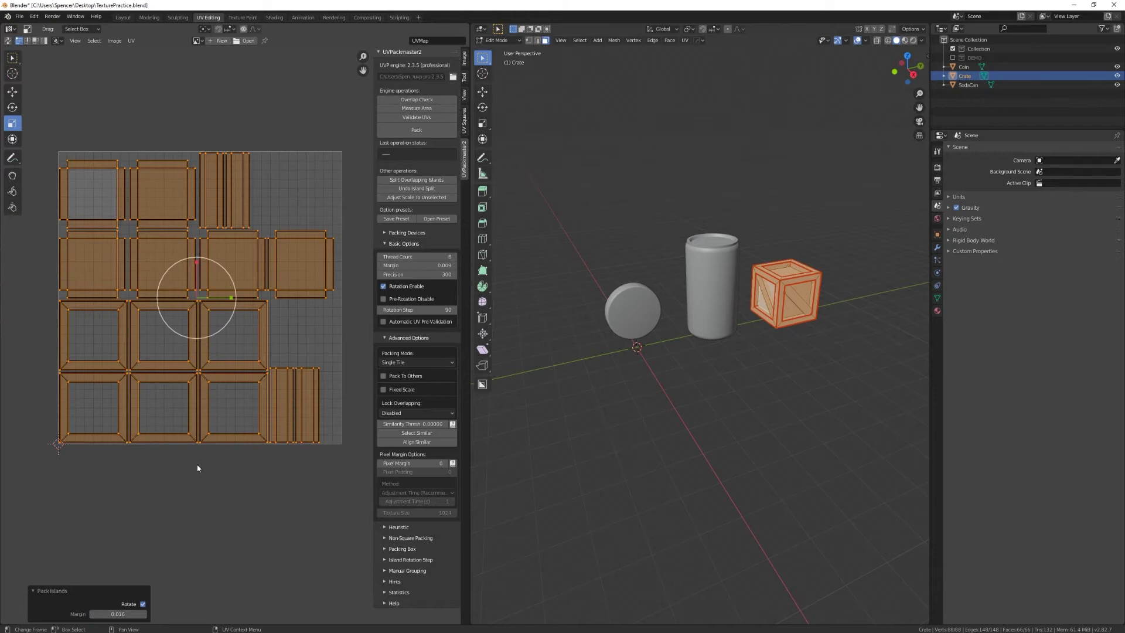
click(306, 128)
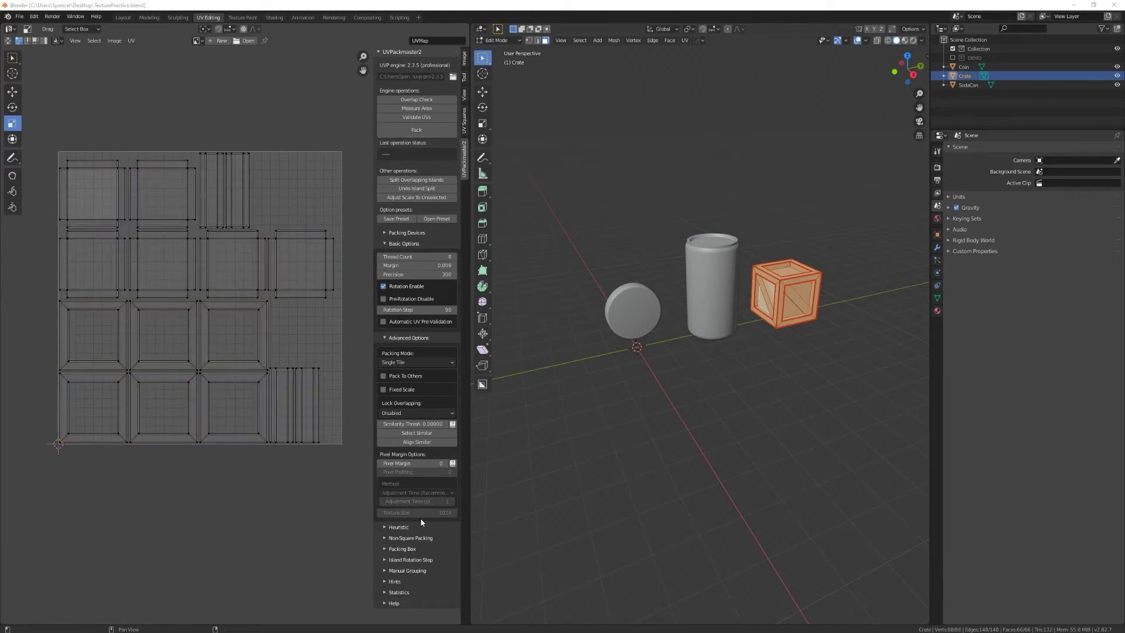
Return to the Modeling workspace and put the crate back in Object Mode with all three objects in view
click(149, 17)
scroll(490, 390, down, 3)
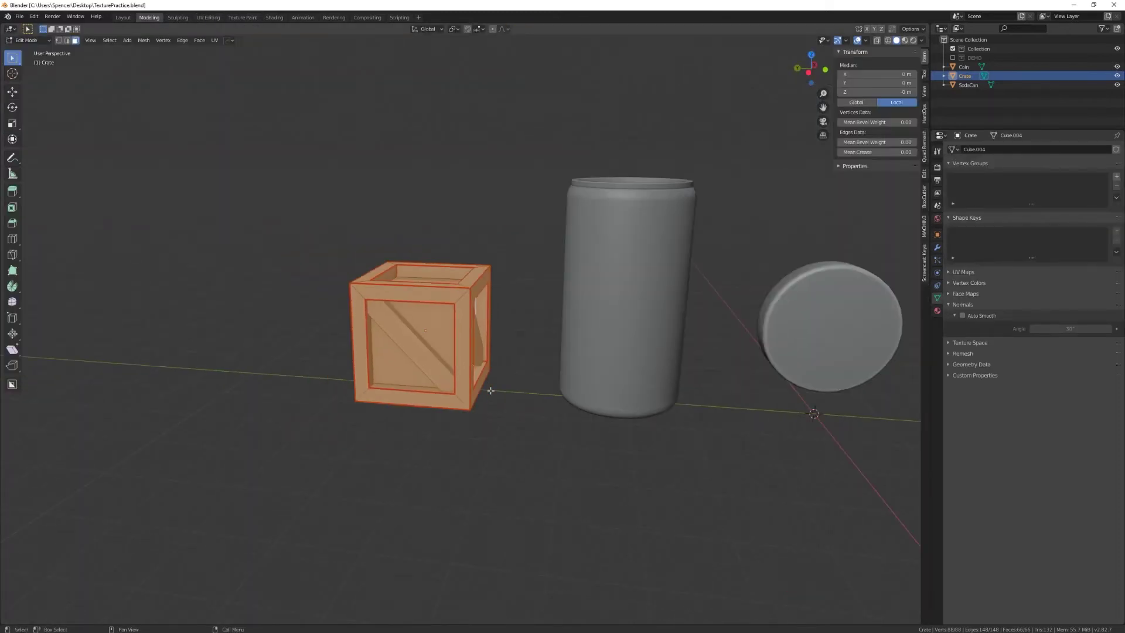
key(Tab)
middle_drag(484, 417, 435, 455)
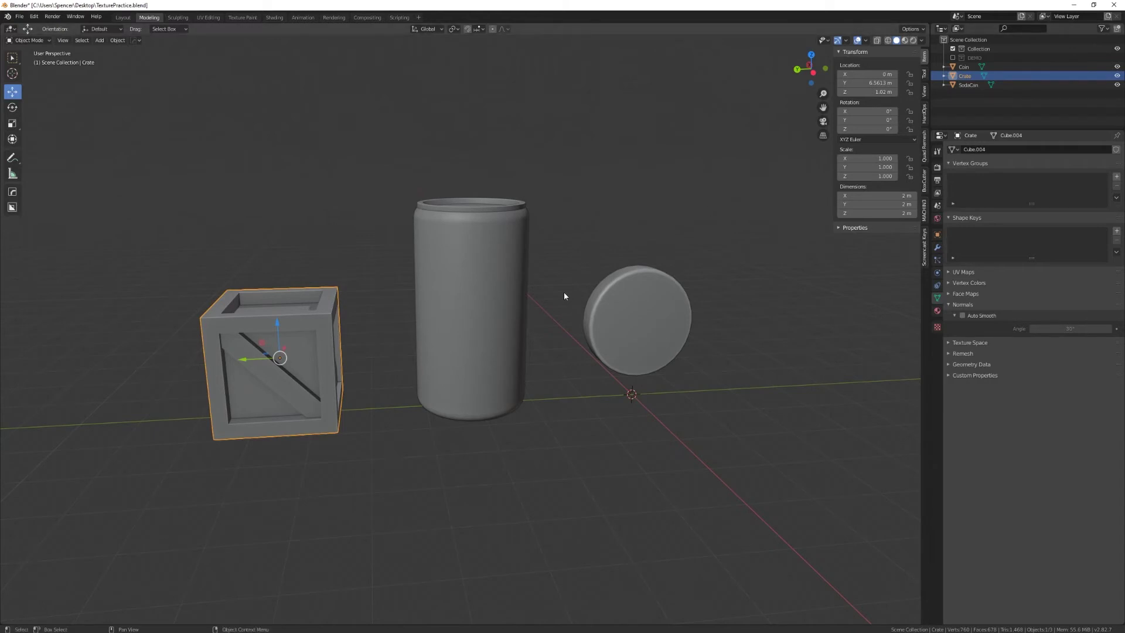
Select all three objects and turn on the Face Orientation overlay to inspect the normals of the crate, can and coin
key(a)
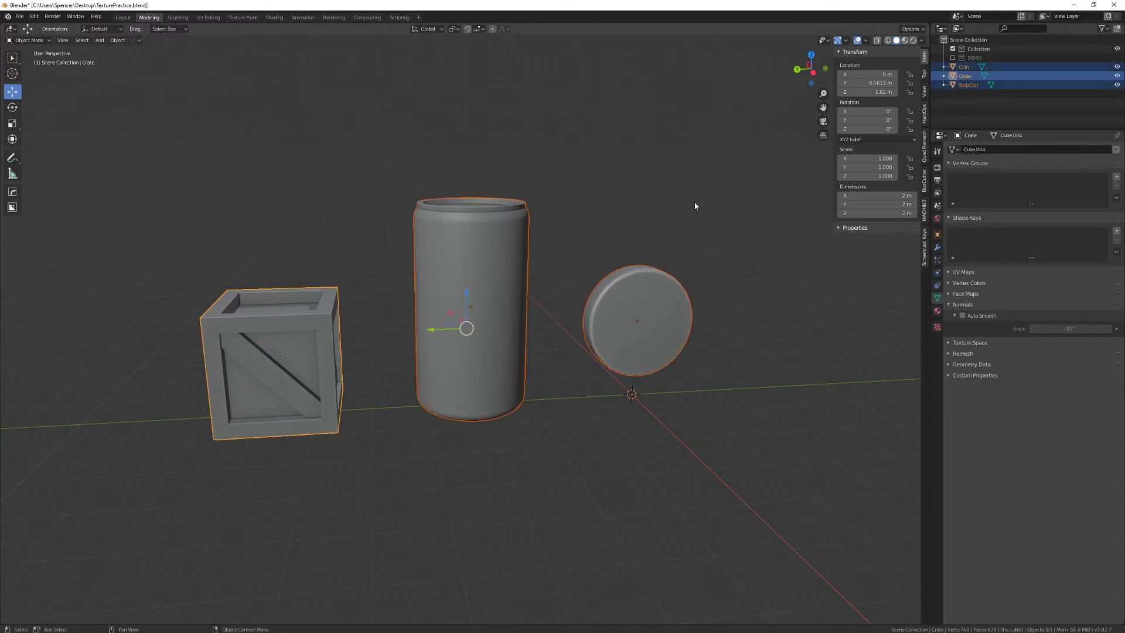
click(866, 42)
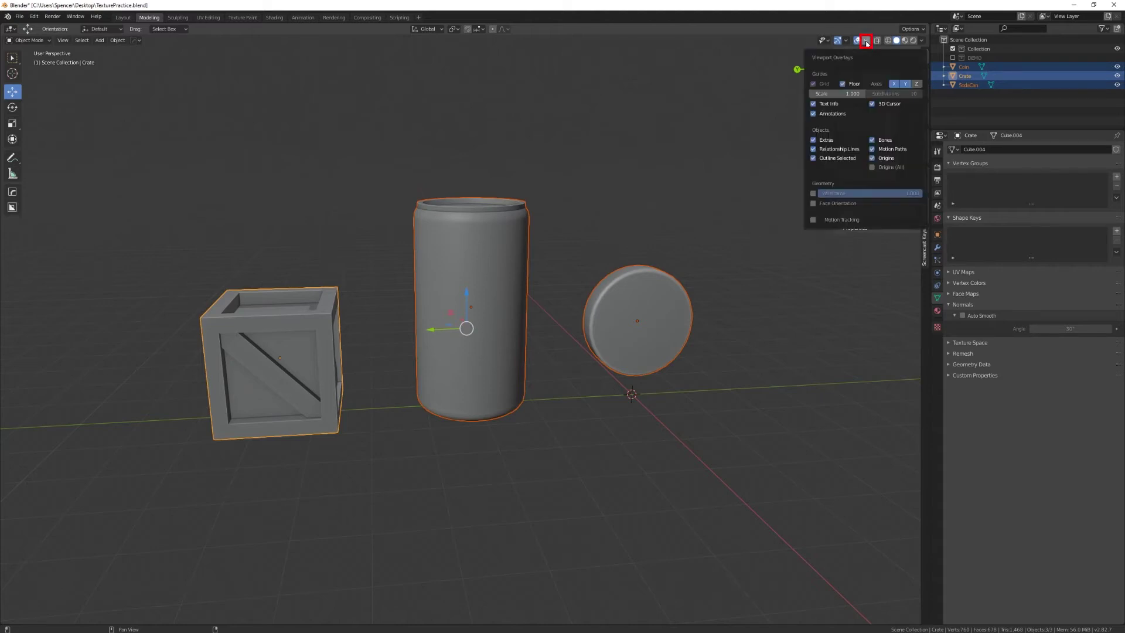
click(812, 204)
middle_drag(586, 261, 551, 262)
scroll(552, 262, up, 3)
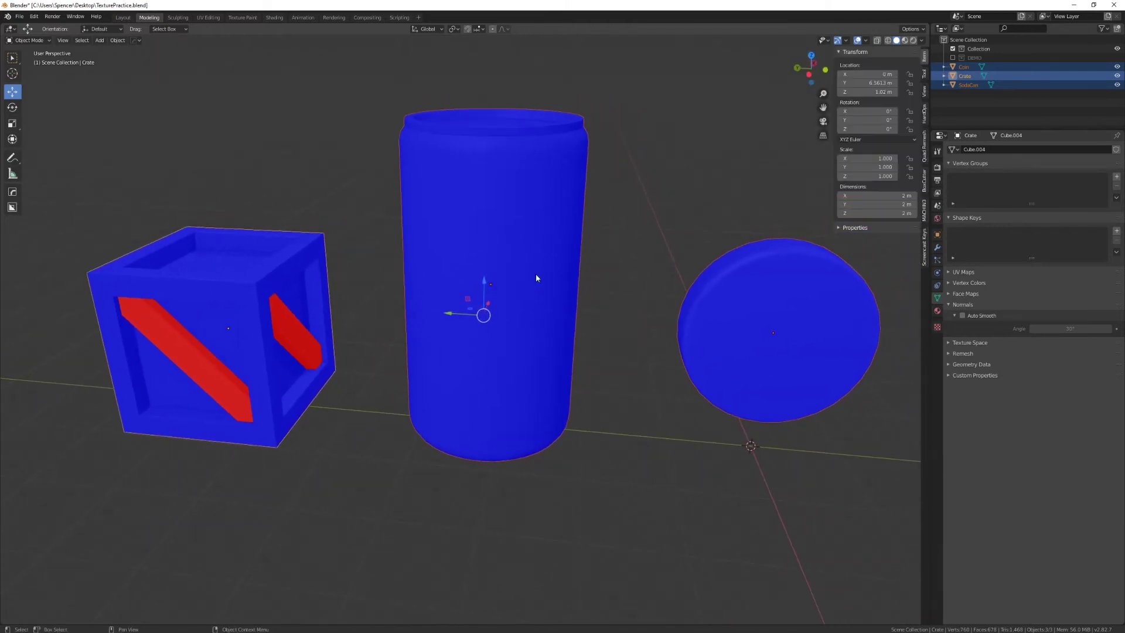
scroll(536, 272, down, 3)
mouse_move(486, 273)
middle_down()
mouse_move(478, 261)
mouse_move(477, 272)
middle_up()
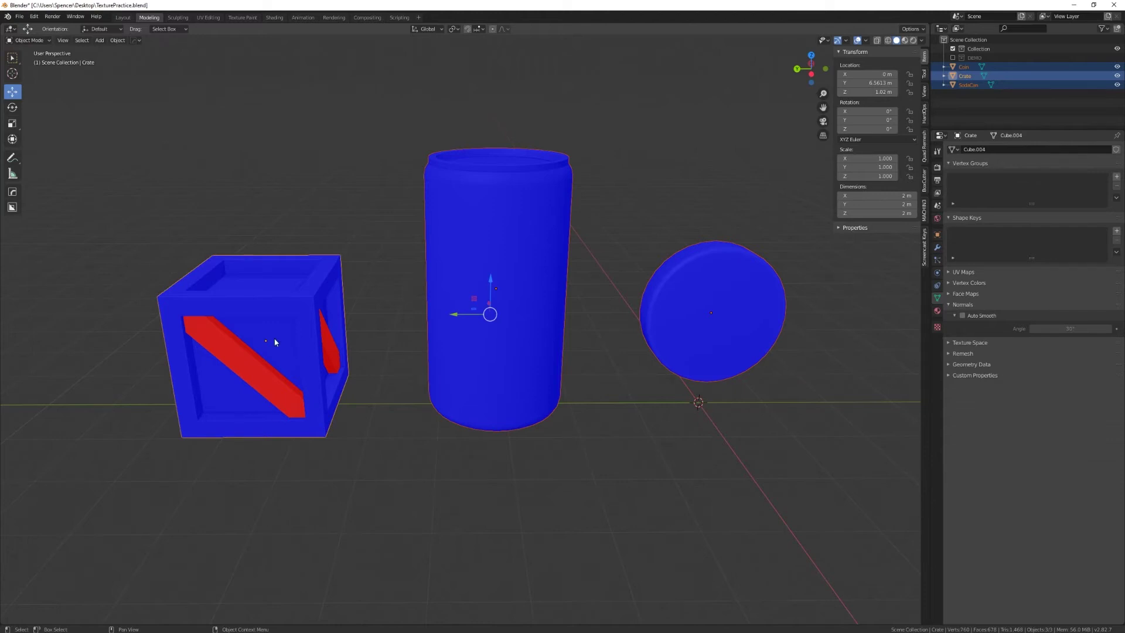
middle_drag(256, 351, 379, 330)
scroll(344, 339, up, 1)
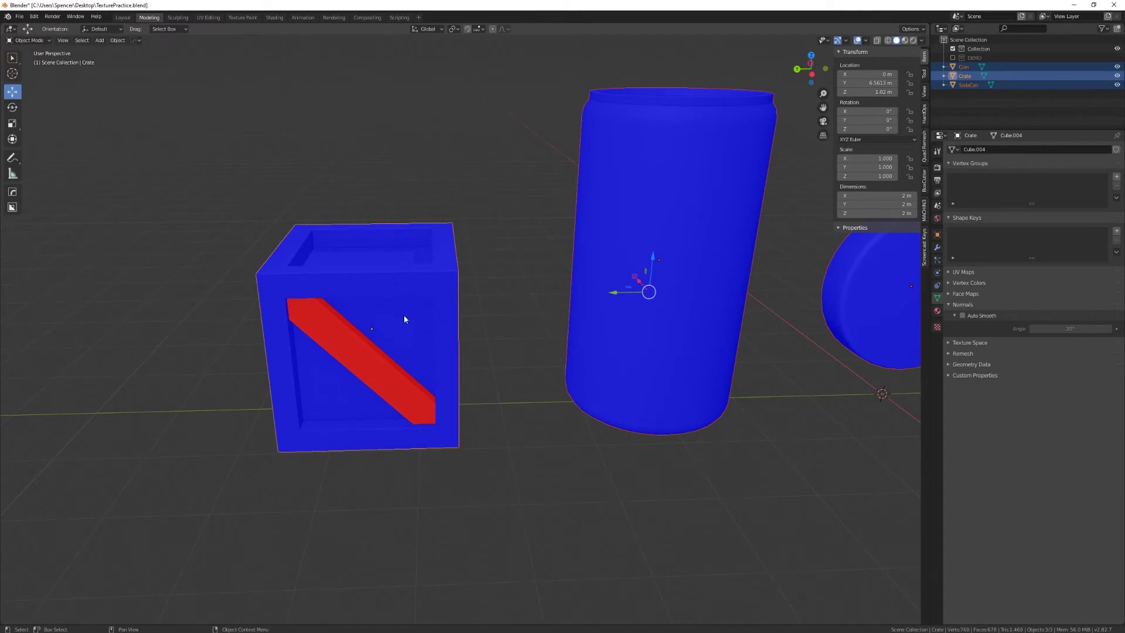
Recalculate the normals of the whole crate mesh to the outside in Edit Mode and return to Object Mode
click(398, 294)
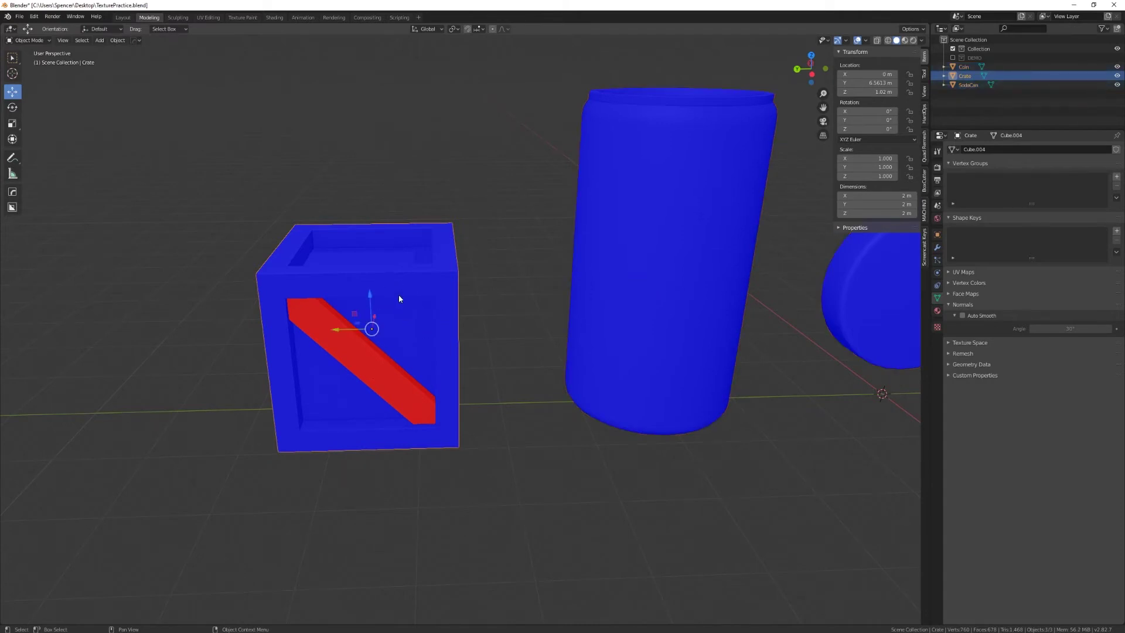
key(Tab)
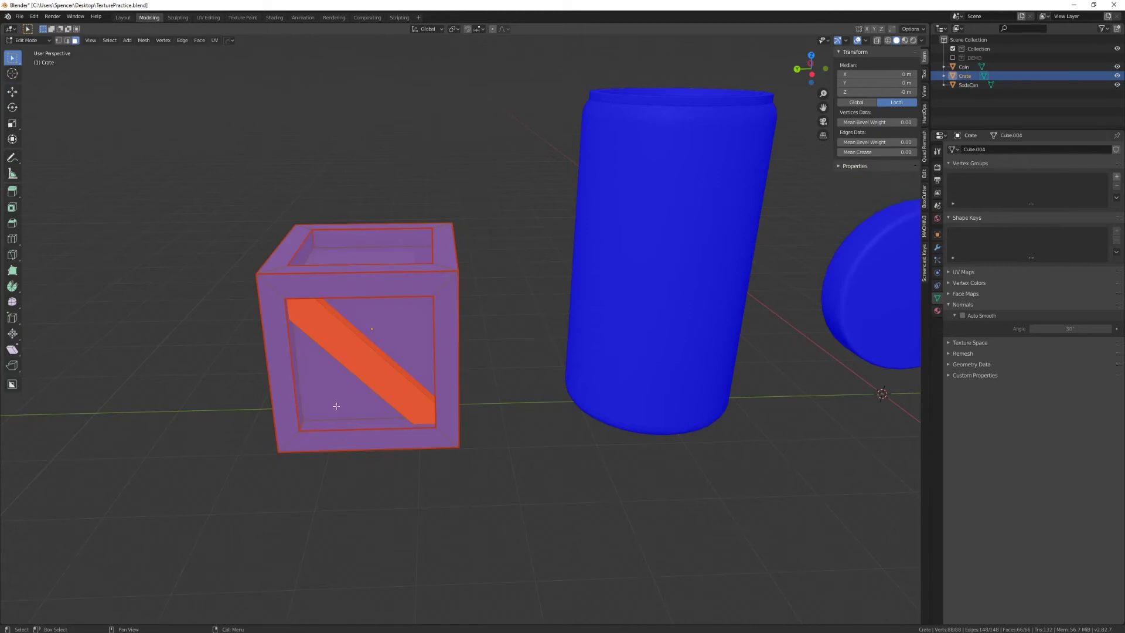
click(143, 40)
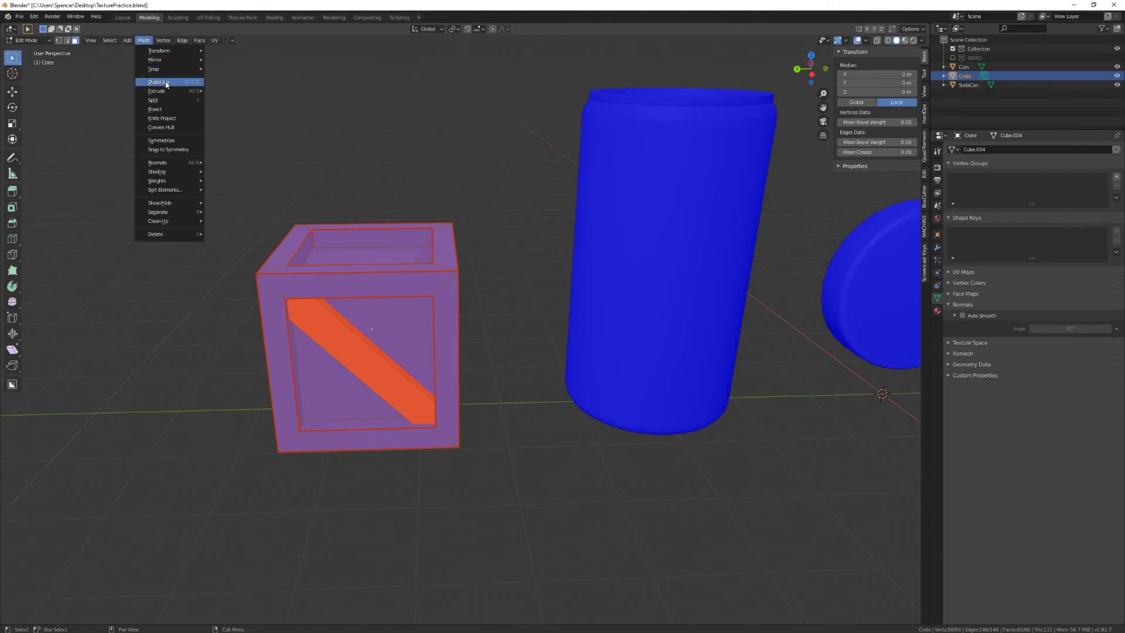
mouse_move(173, 162)
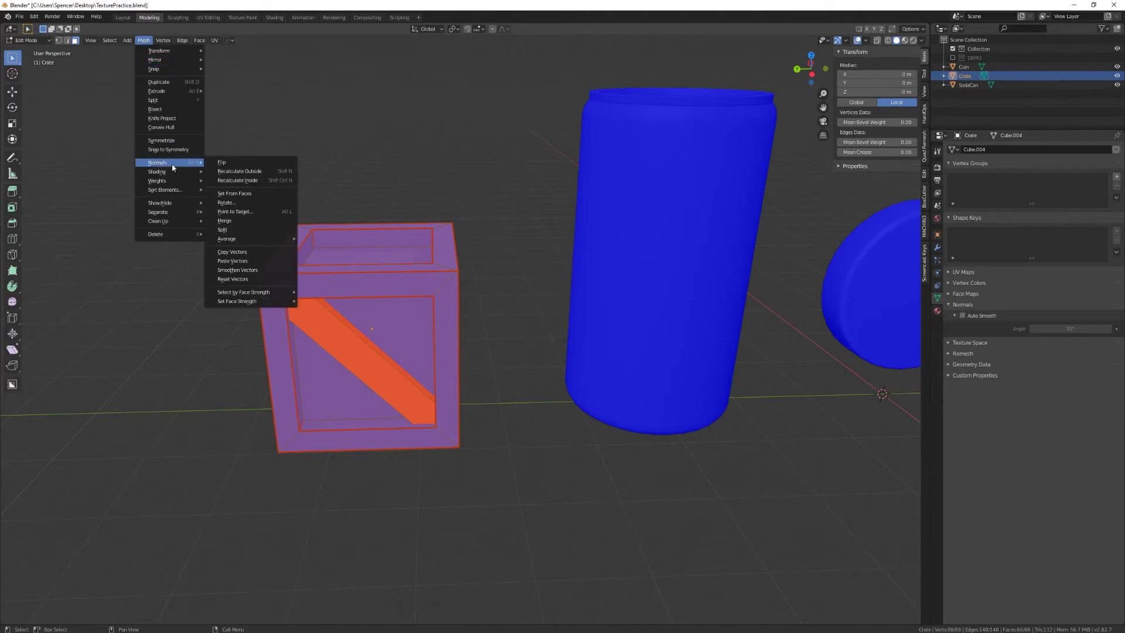
click(238, 174)
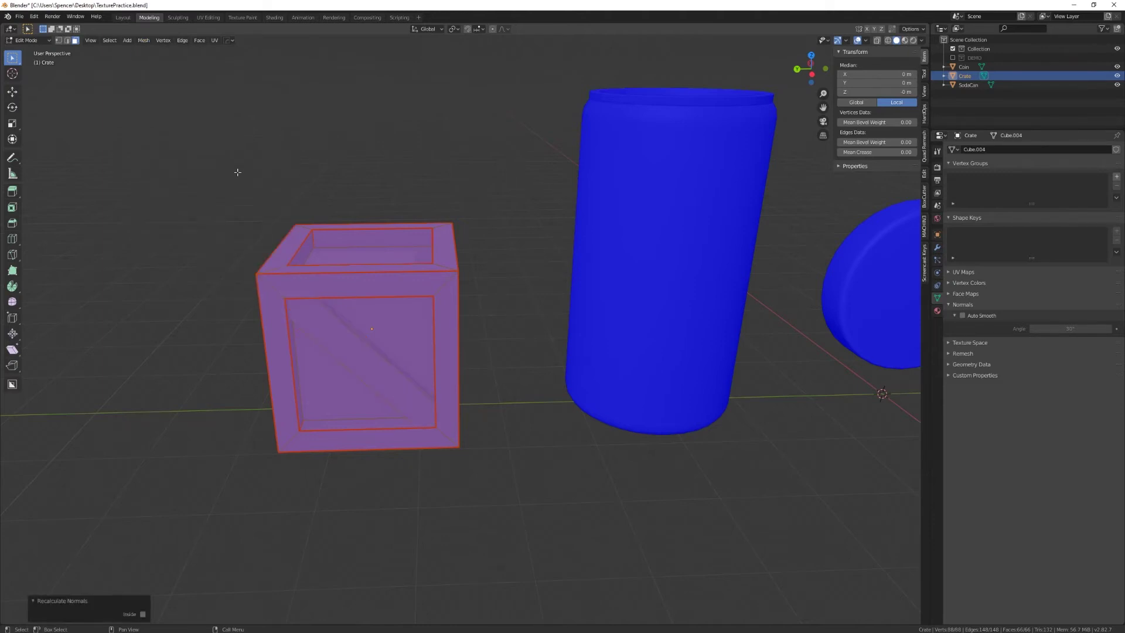
key(Tab)
Turn off the Face Orientation overlay with all three objects in view
scroll(237, 172, down, 3)
middle_drag(241, 176, 385, 240)
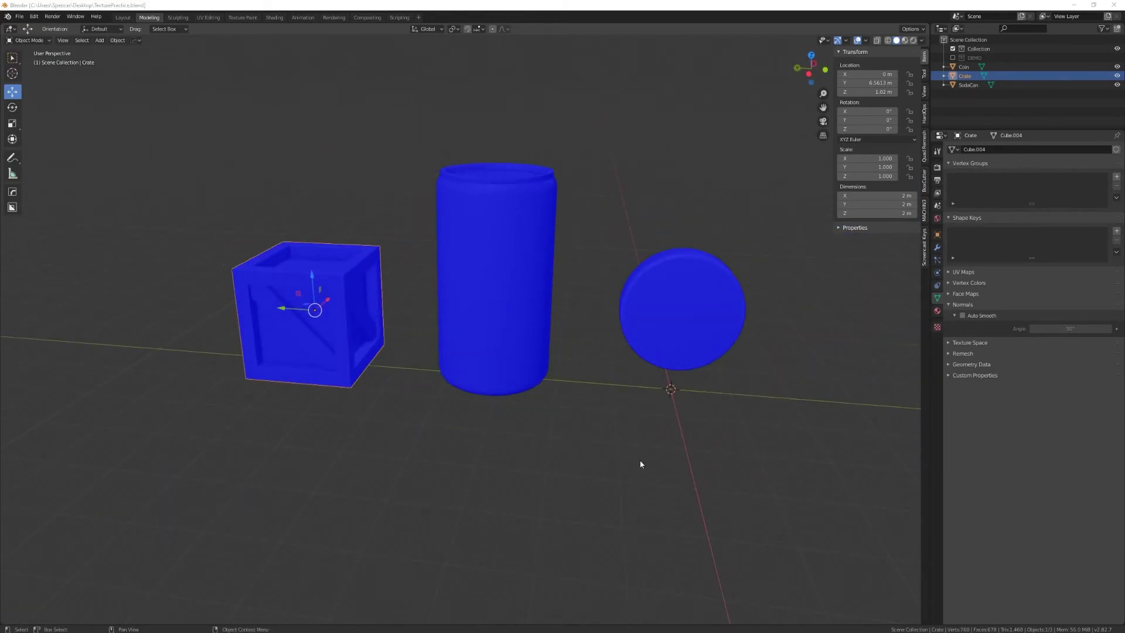
click(866, 40)
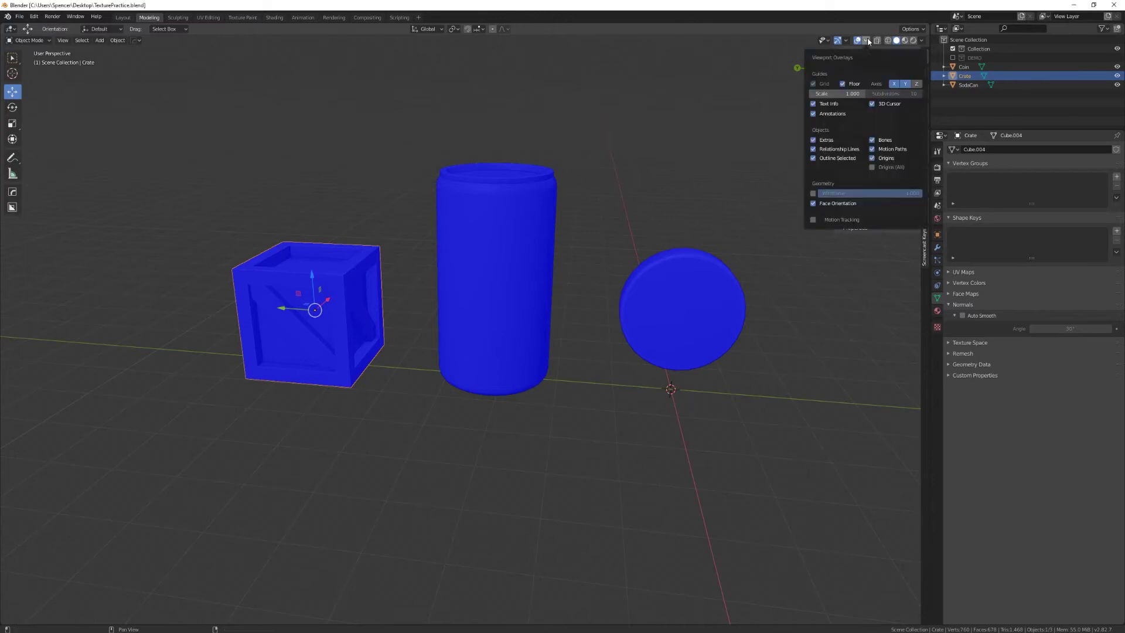
click(813, 203)
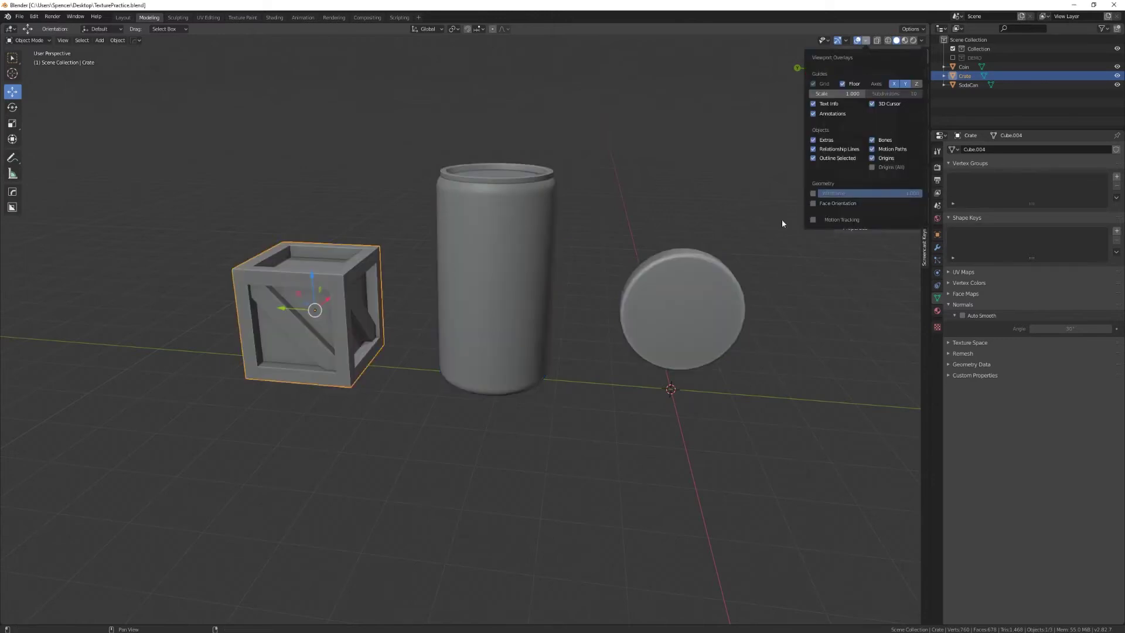
Check the transform values of the coin, soda can and crate in turn, and look at the options for applying transforms
click(712, 310)
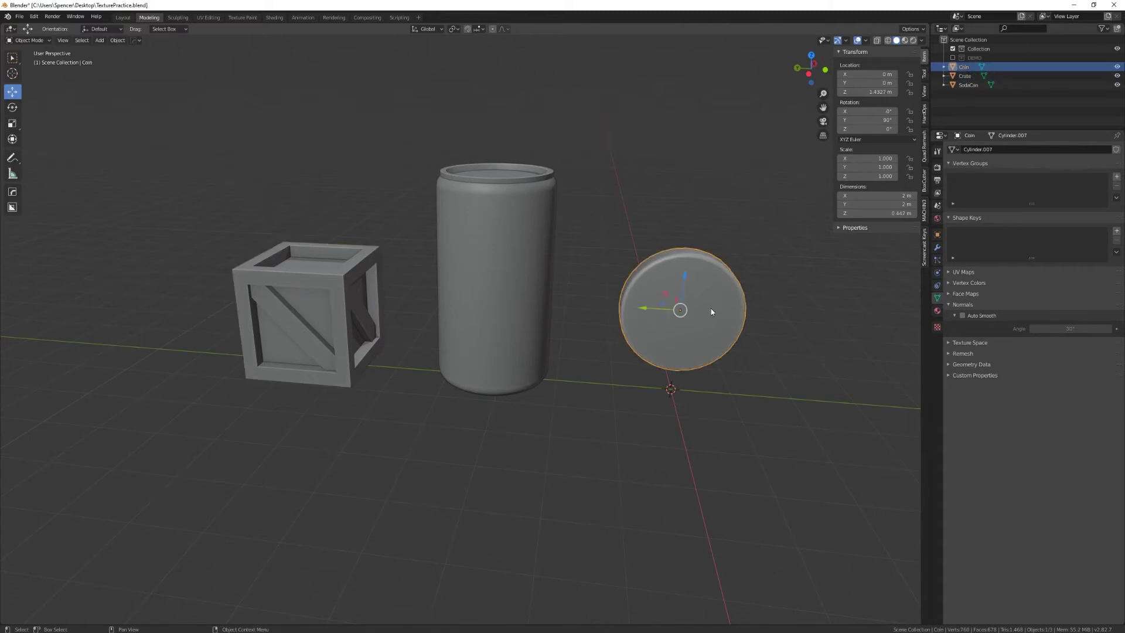
click(494, 283)
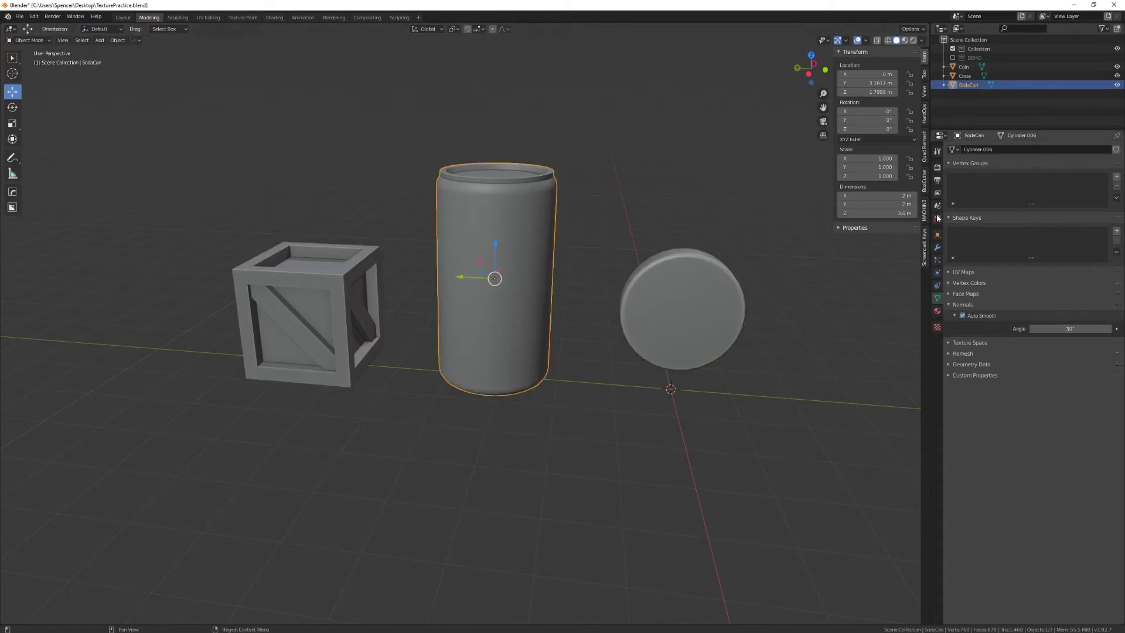
click(301, 288)
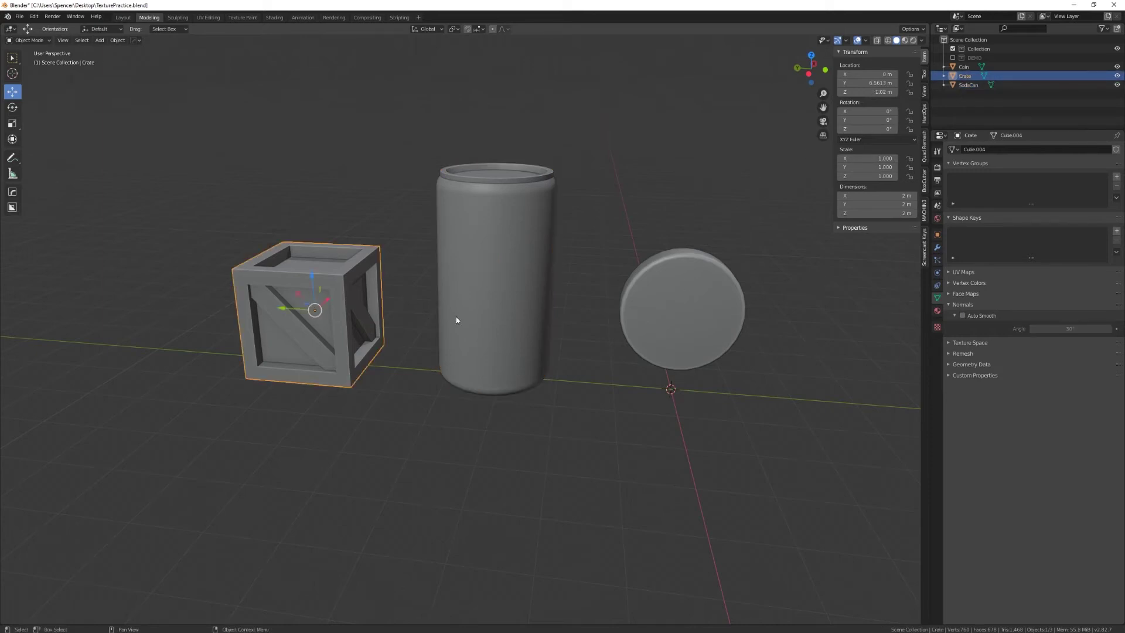
scroll(390, 359, up, 4)
scroll(398, 358, down, 1)
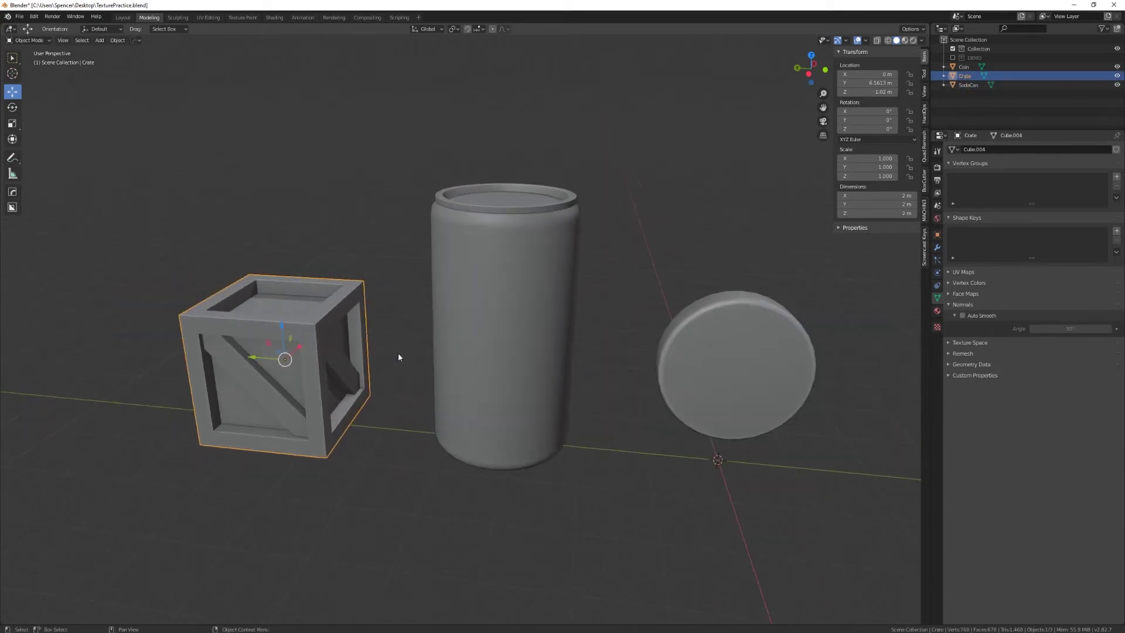
click(116, 41)
mouse_move(150, 86)
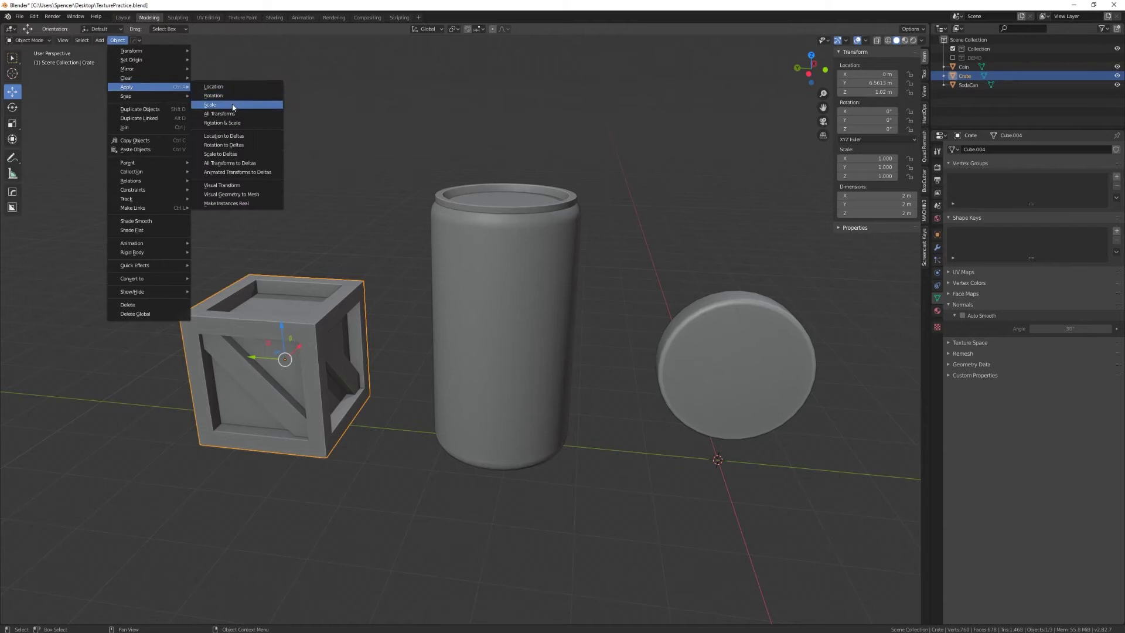
click(411, 124)
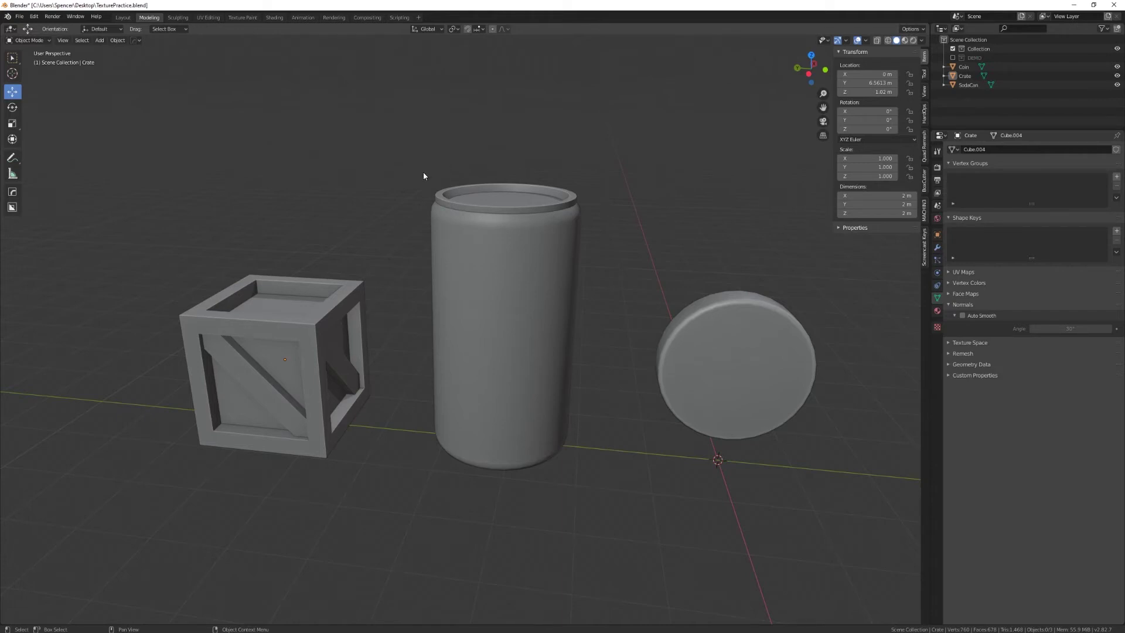
middle_drag(427, 178, 389, 211)
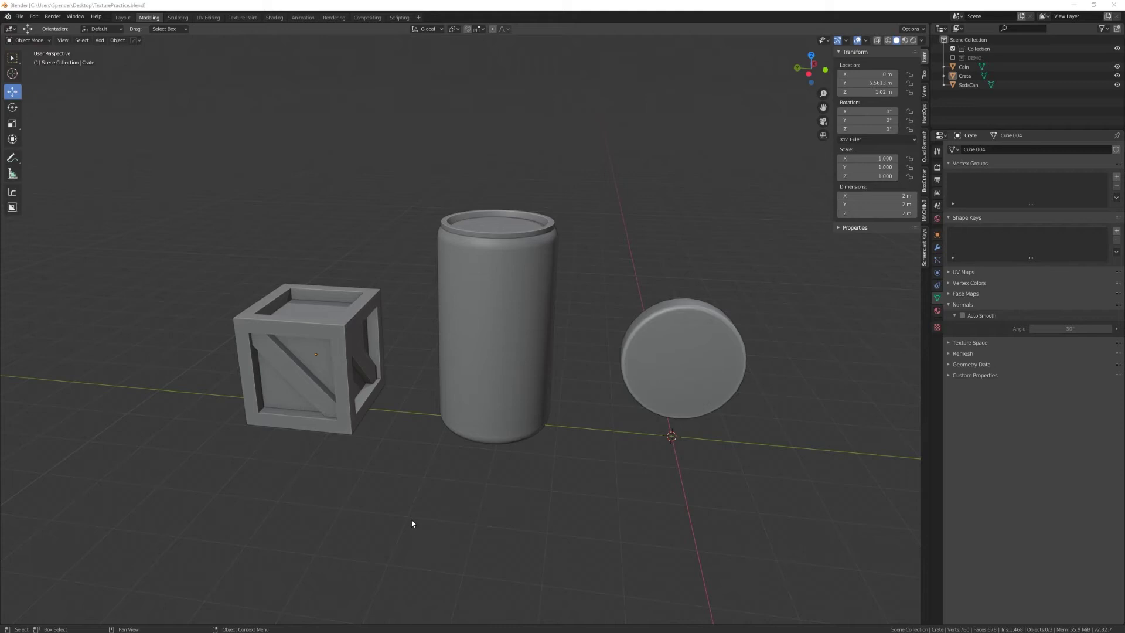
Create a new material on the coin and name it Coin
click(652, 375)
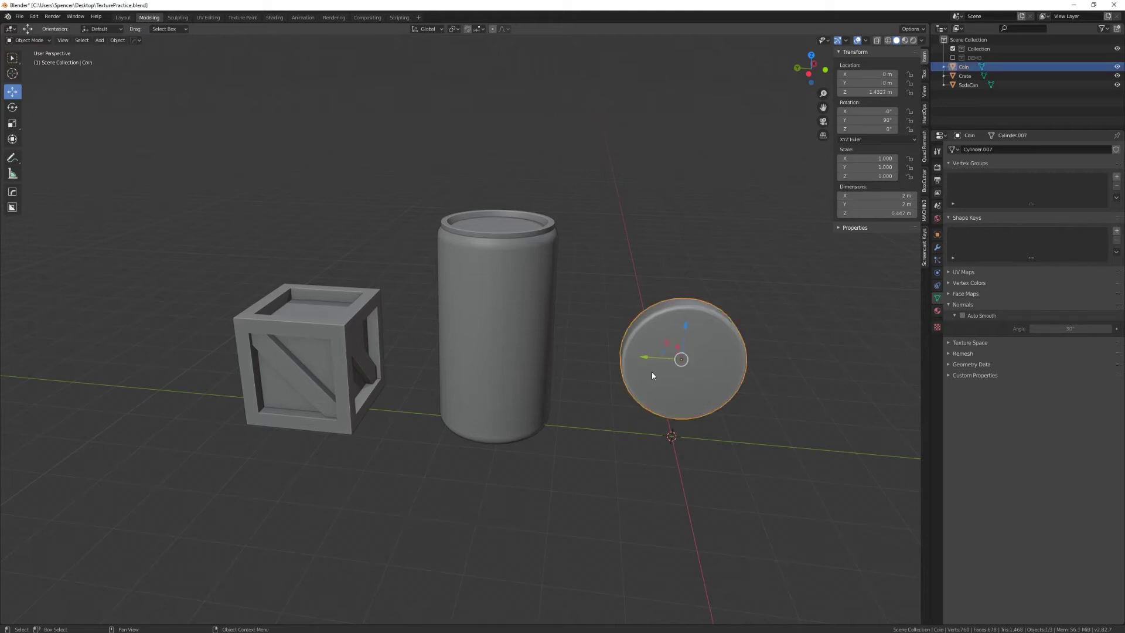
click(938, 312)
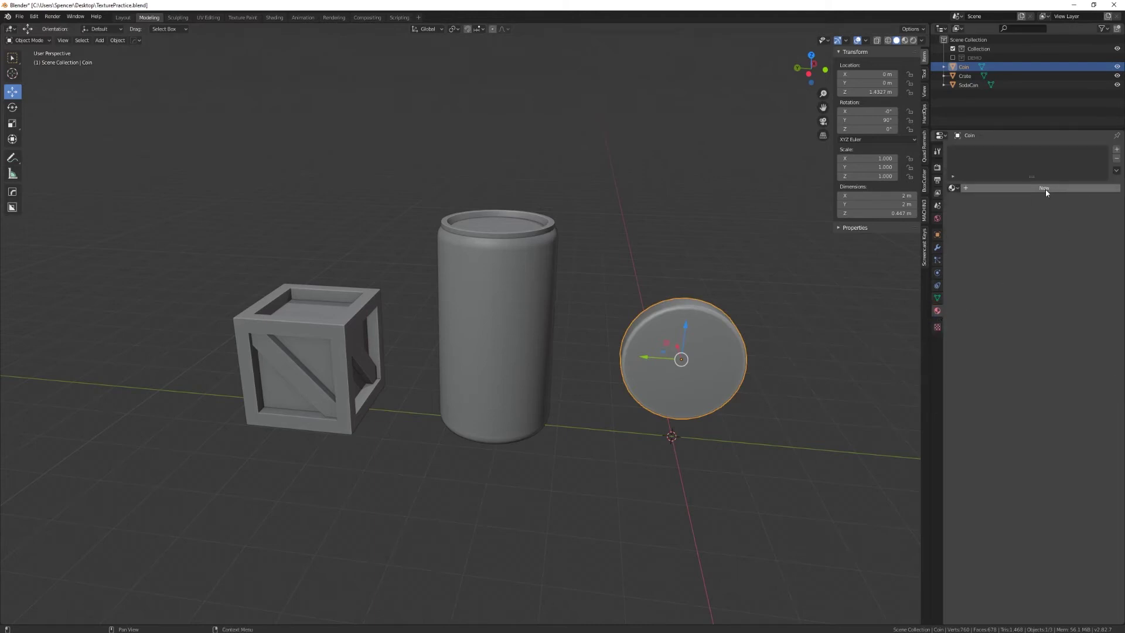
click(1045, 188)
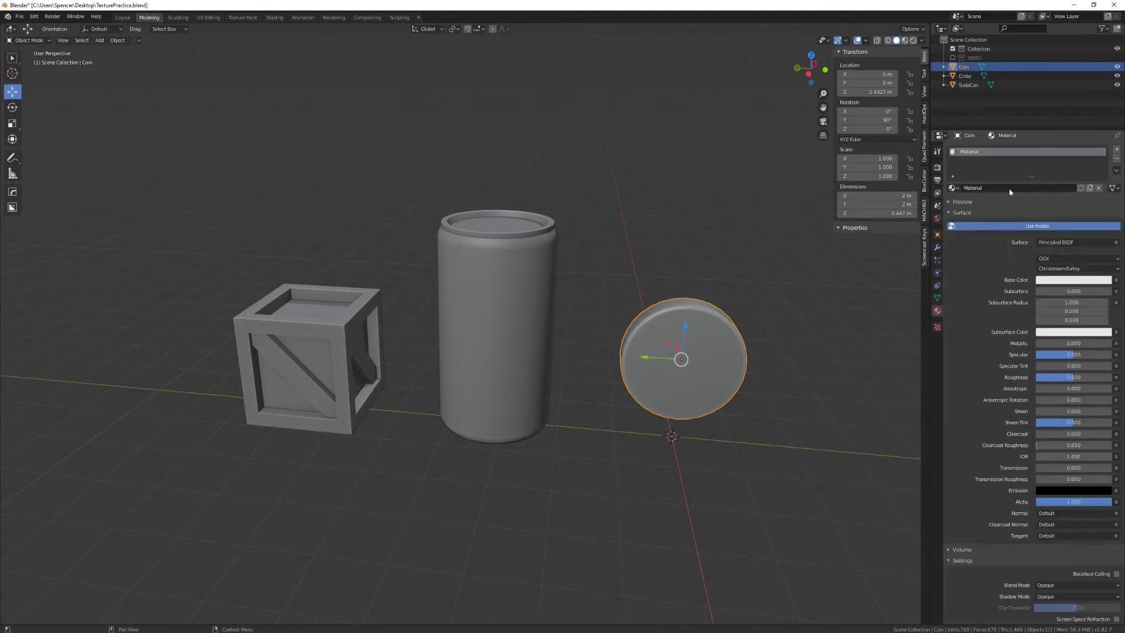
double_click(990, 151)
text(Coin)
key(Return)
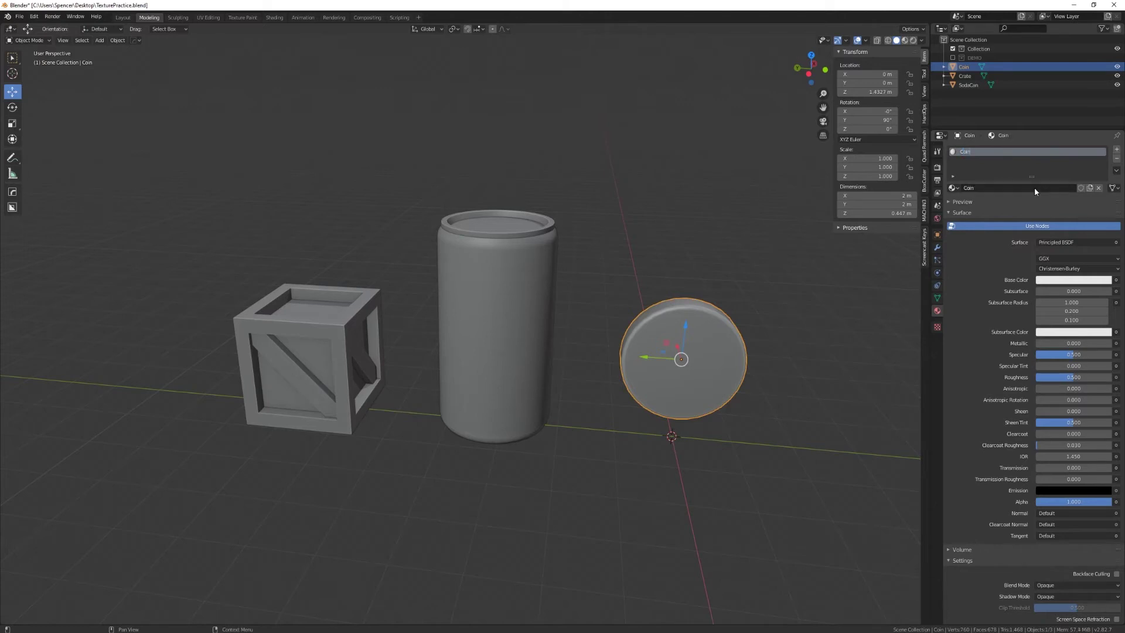
Create a new material on the soda can and name it Soda
click(506, 320)
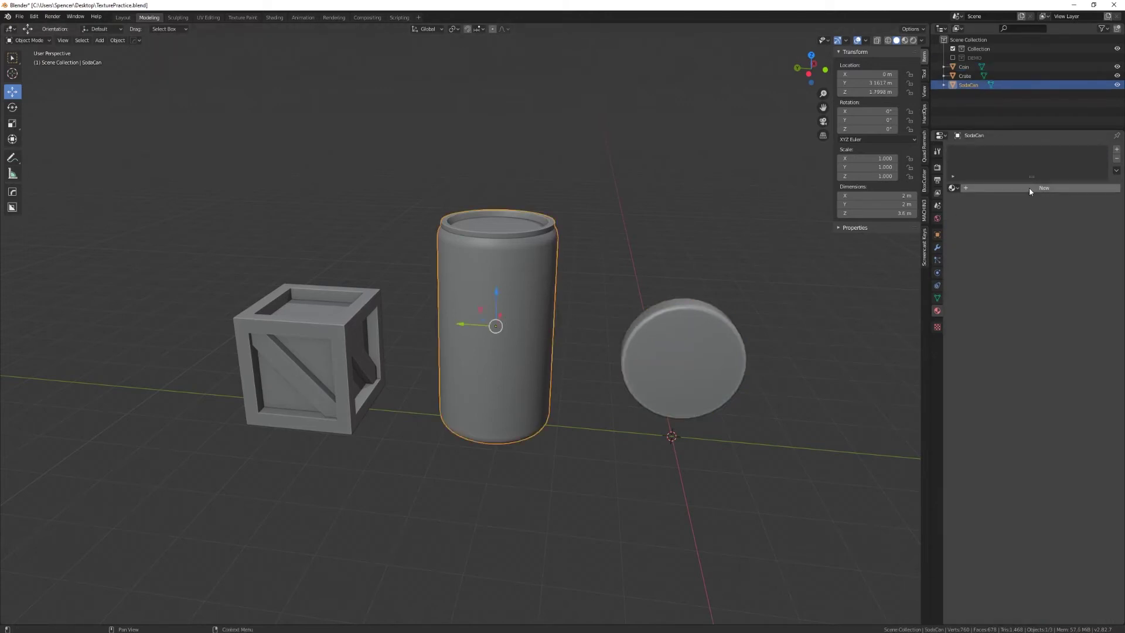
double_click(994, 152)
text(Soda)
key(Return)
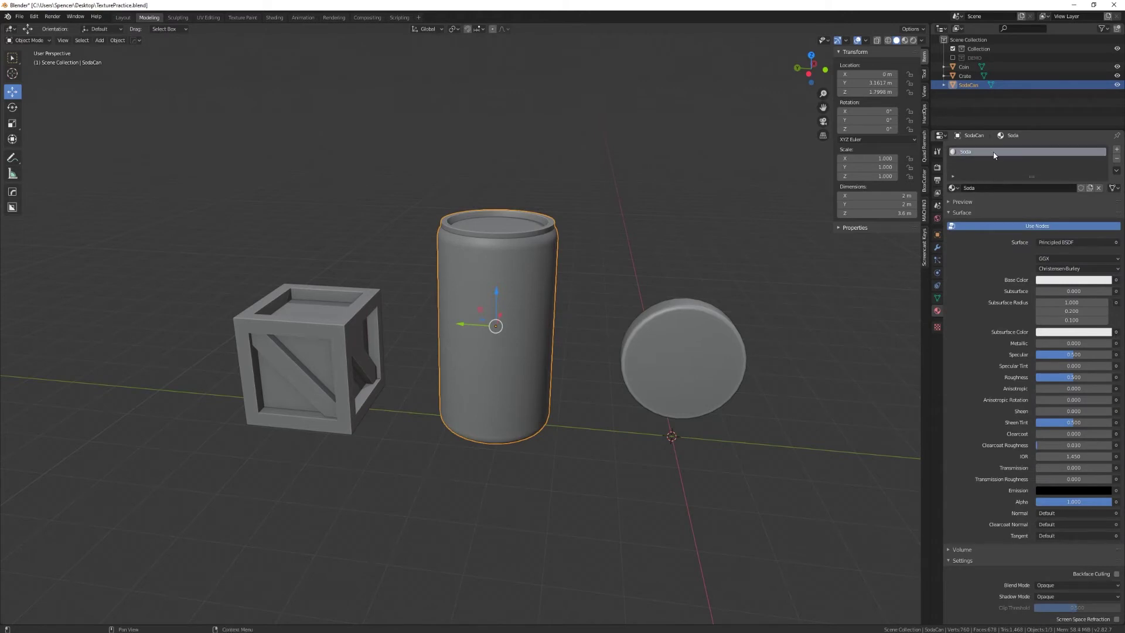
Create a new material on the crate, name it Crate, and deselect the crate
click(294, 334)
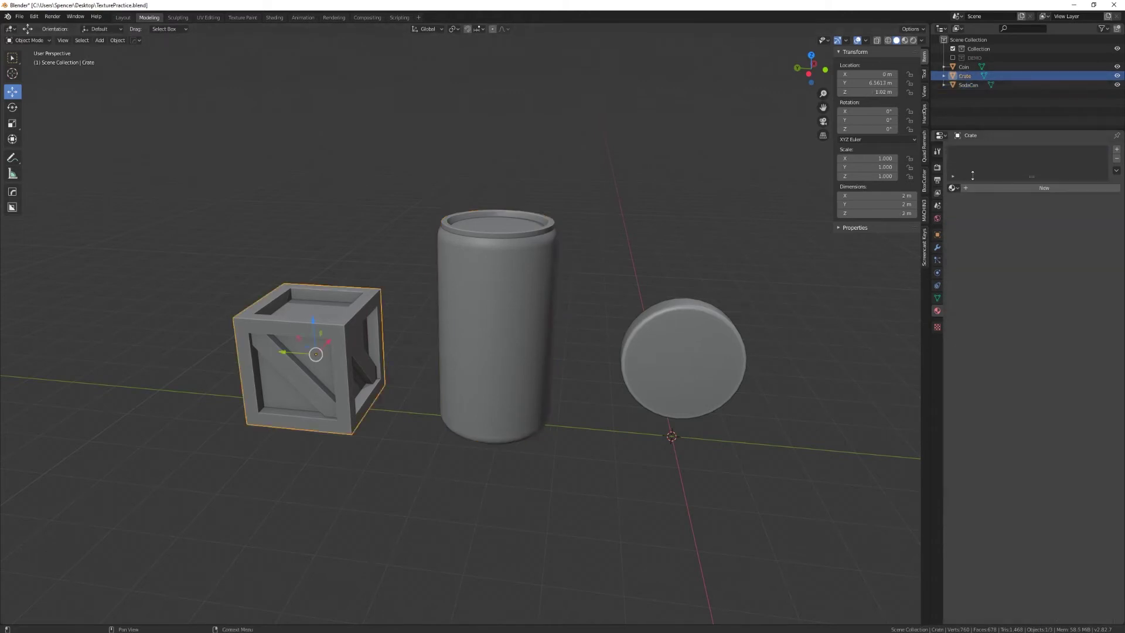
click(978, 188)
click(982, 186)
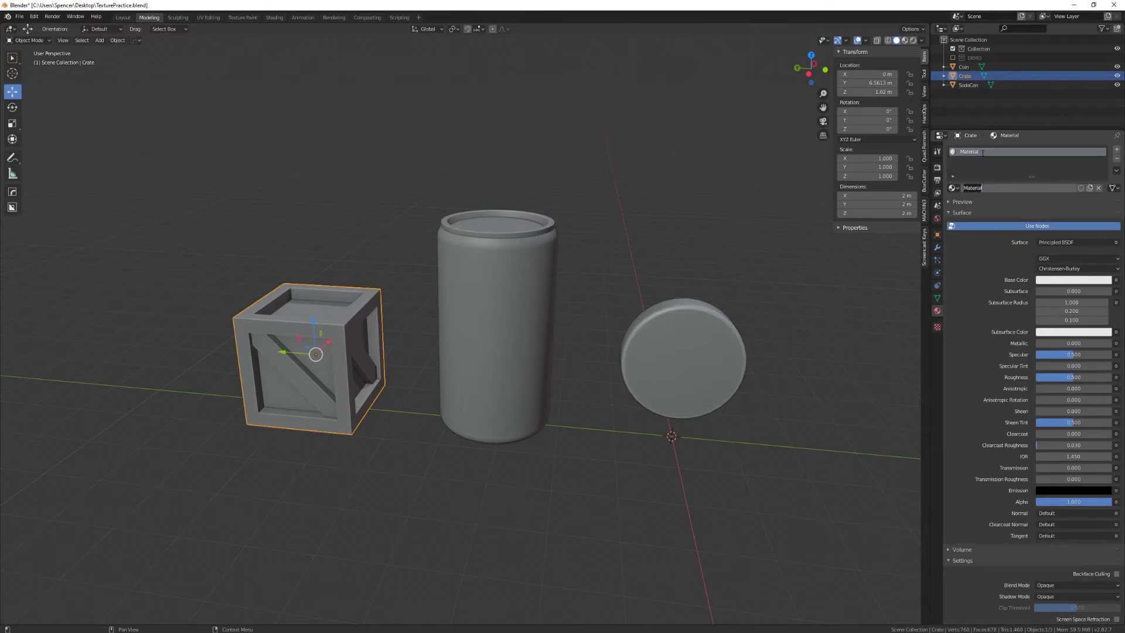
text(Crate)
key(Return)
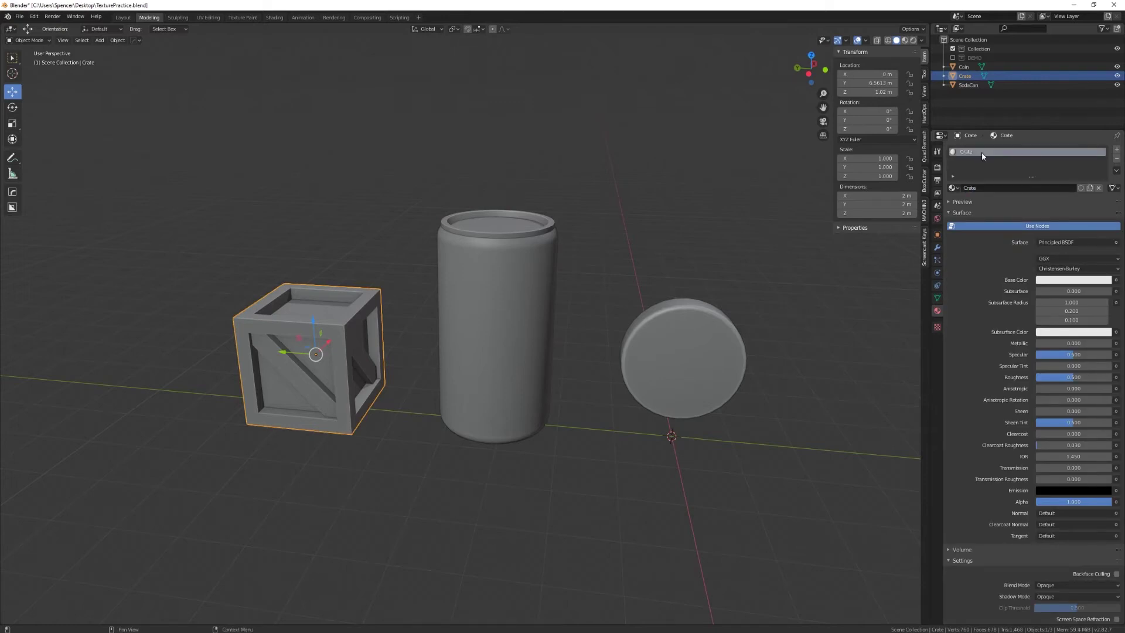
click(257, 557)
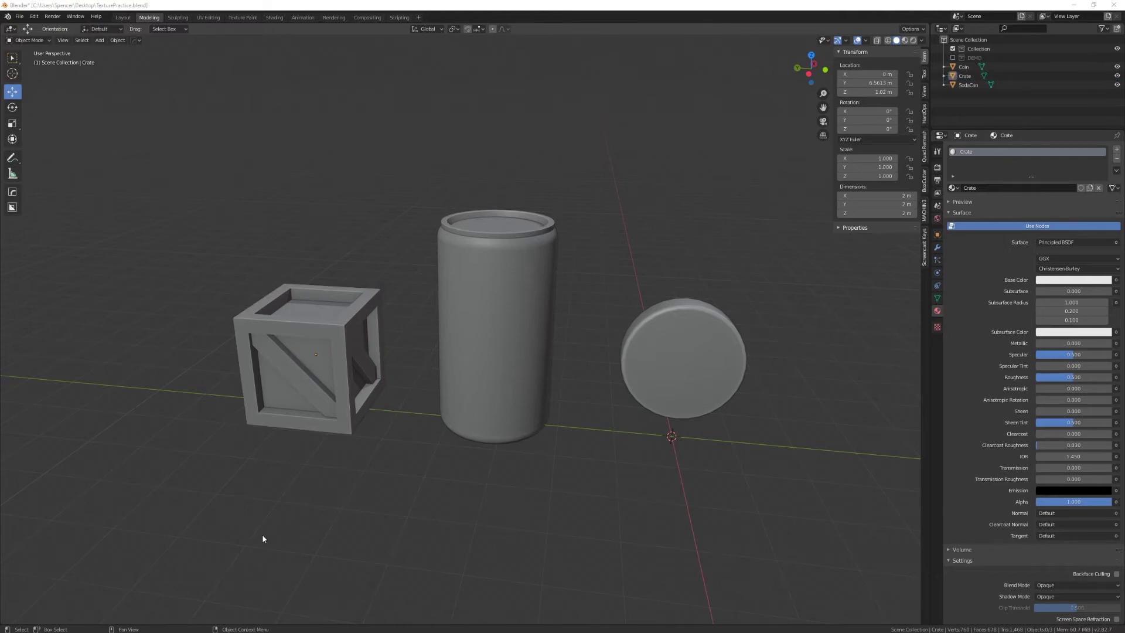
Select all three objects and set up an FBX export to the Desktop with the file name TexturePRacticeMesh.fbx
key(a)
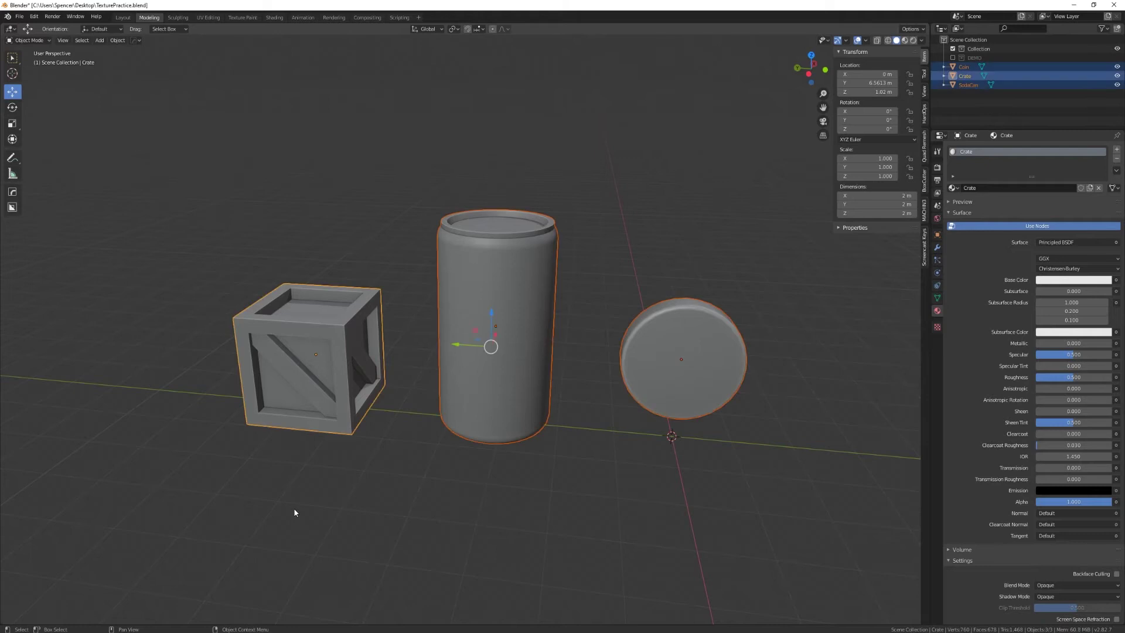
click(19, 16)
mouse_move(53, 150)
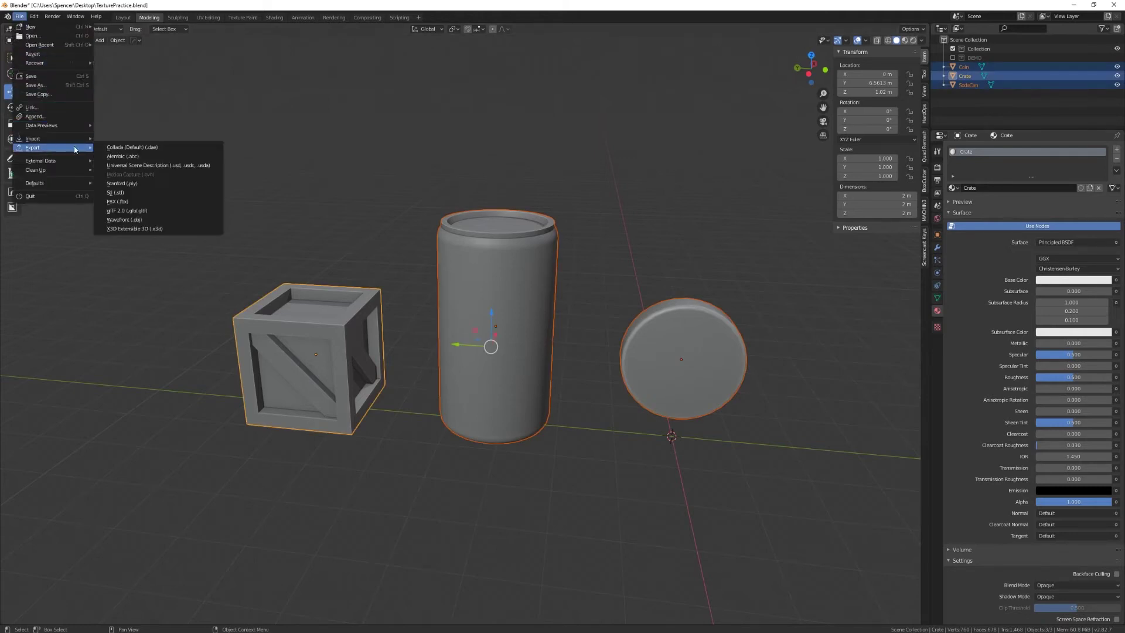
click(144, 202)
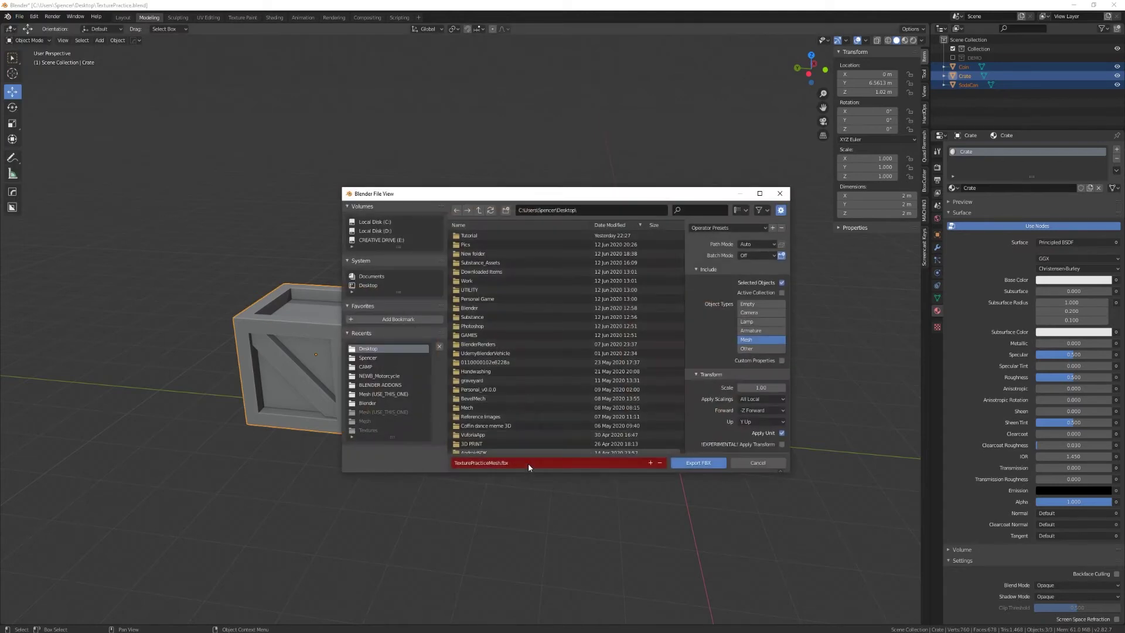
click(529, 464)
text(Tre)
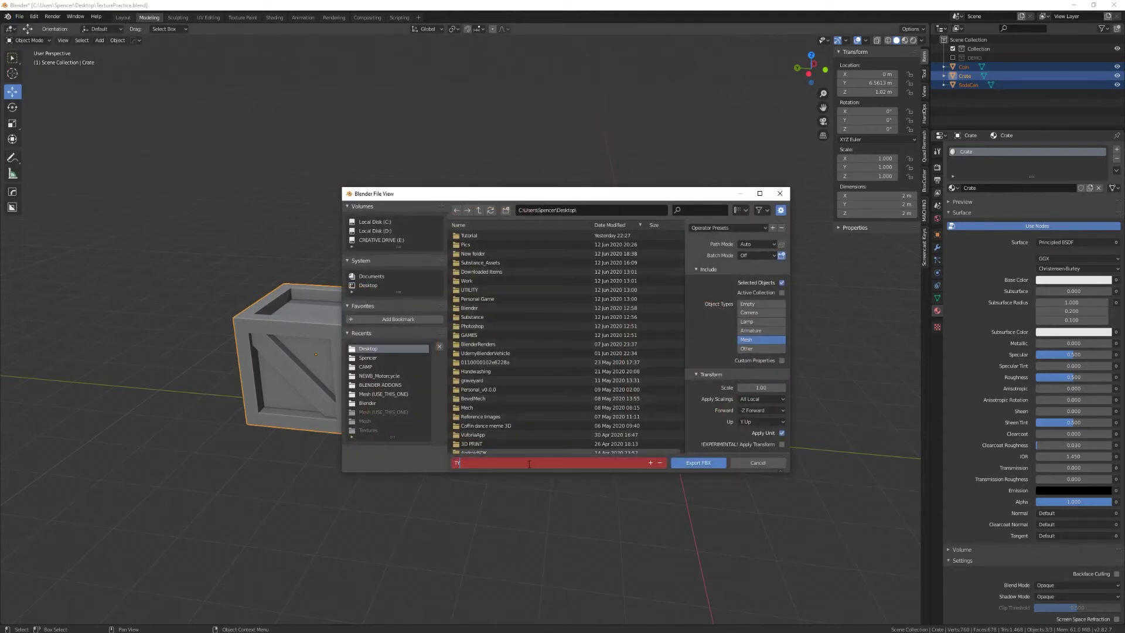
text(turePRacticeMesh)
key(Return)
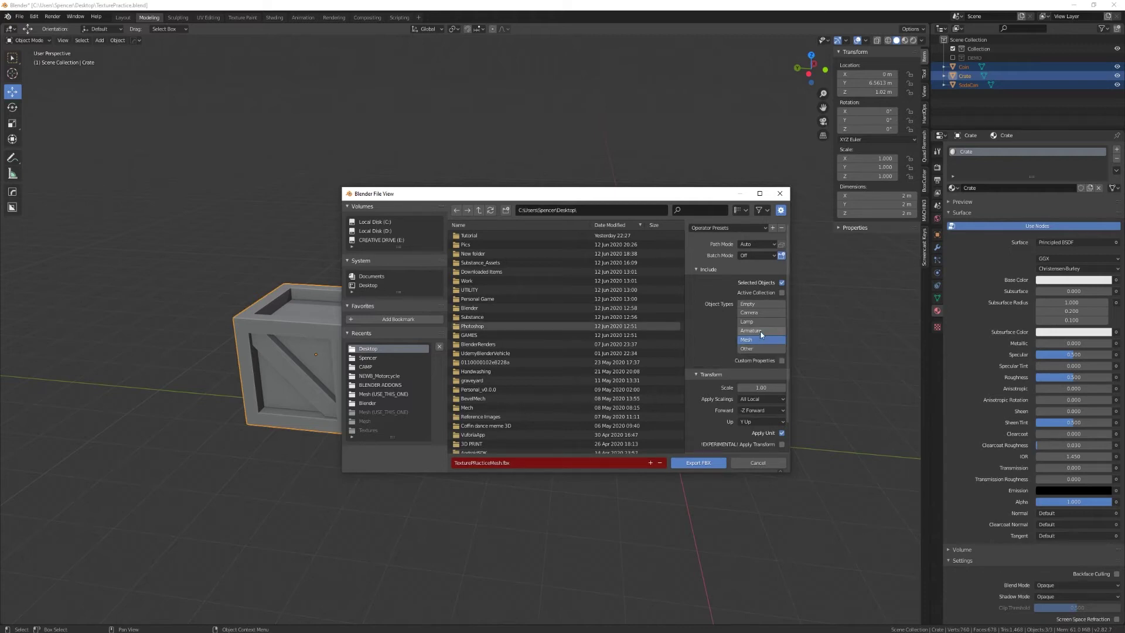
Limit the FBX export to the selected objects and export TexturePRacticeMesh.fbx to the Desktop
click(780, 282)
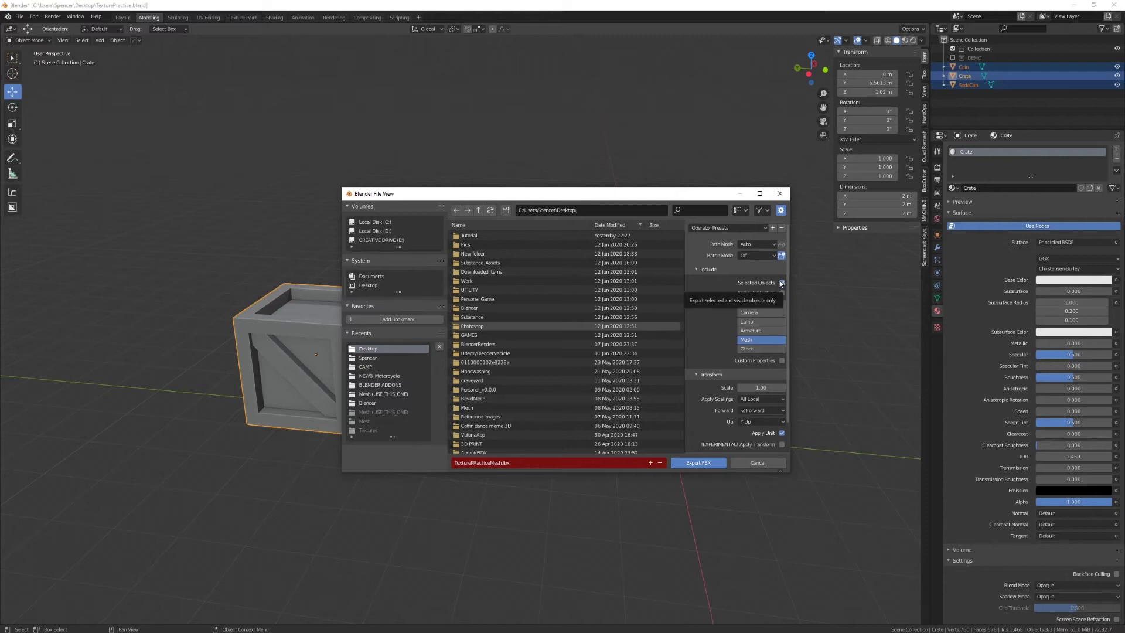
click(780, 282)
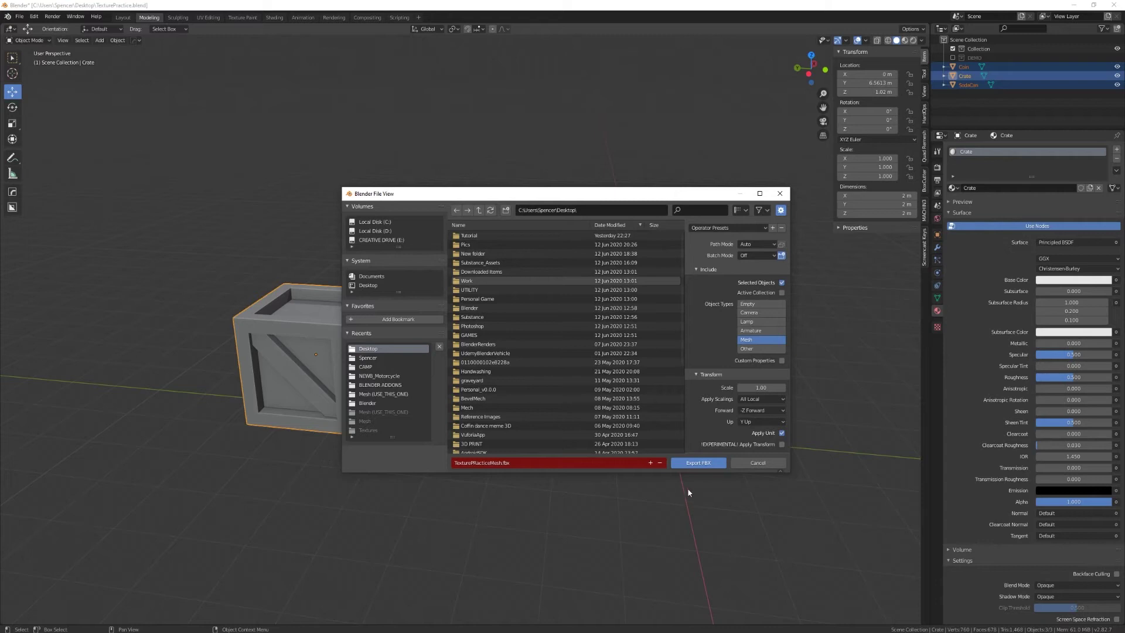
click(702, 465)
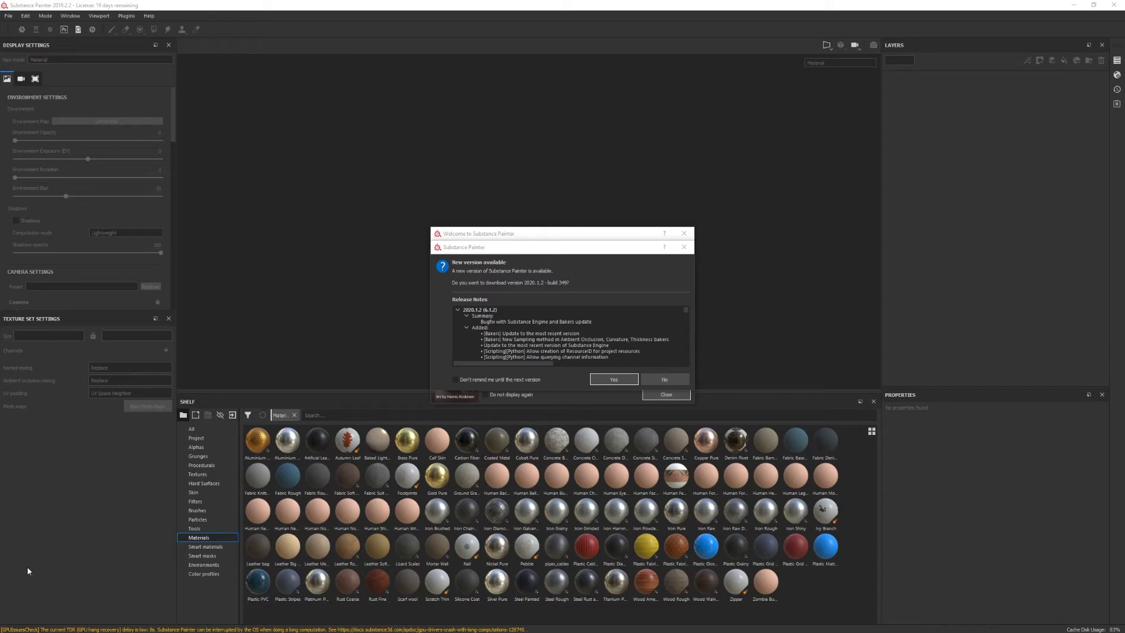
Switch to Substance Painter, dismiss its start-up windows, and begin a new project using TexturePracticeMesh.fbx from the Desktop as the mesh
click(666, 380)
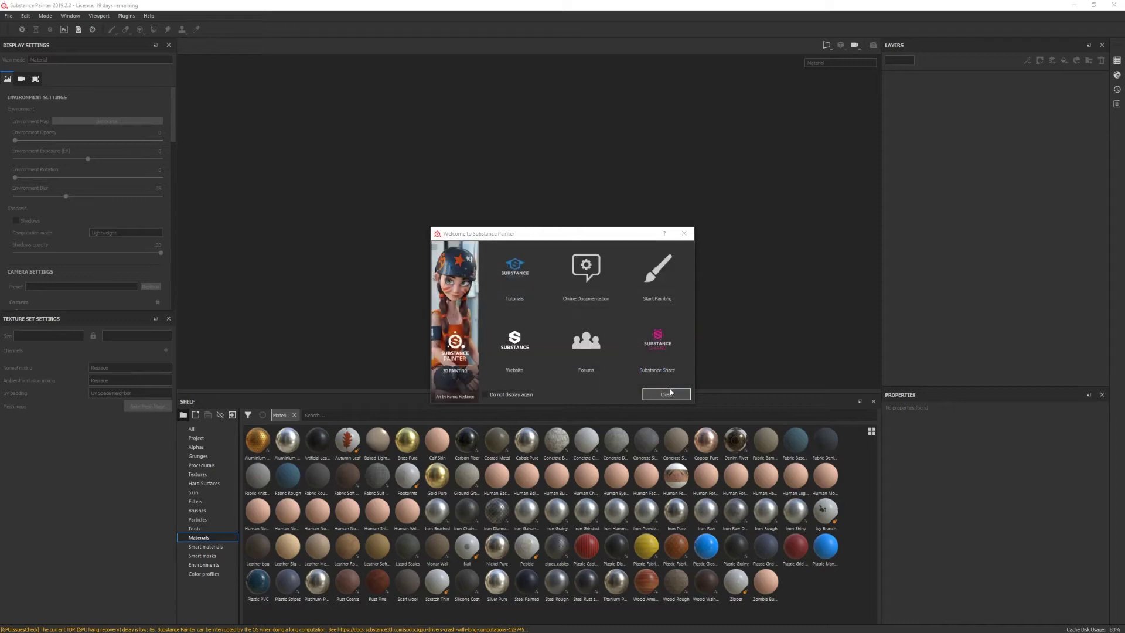
click(669, 394)
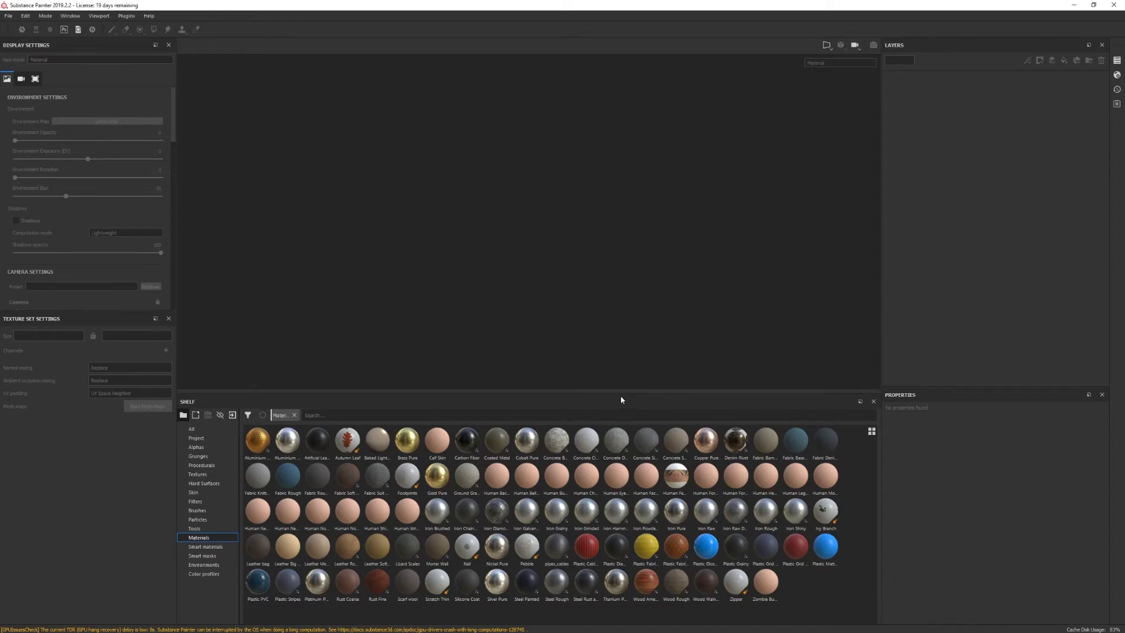
click(9, 16)
click(9, 16)
click(8, 16)
click(9, 16)
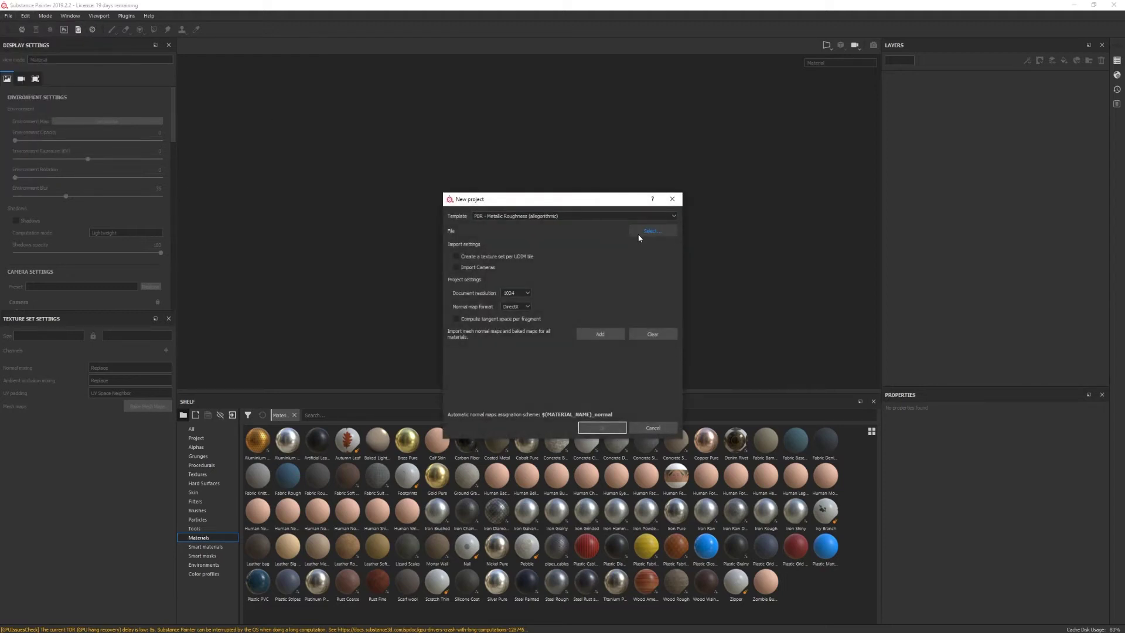
click(642, 234)
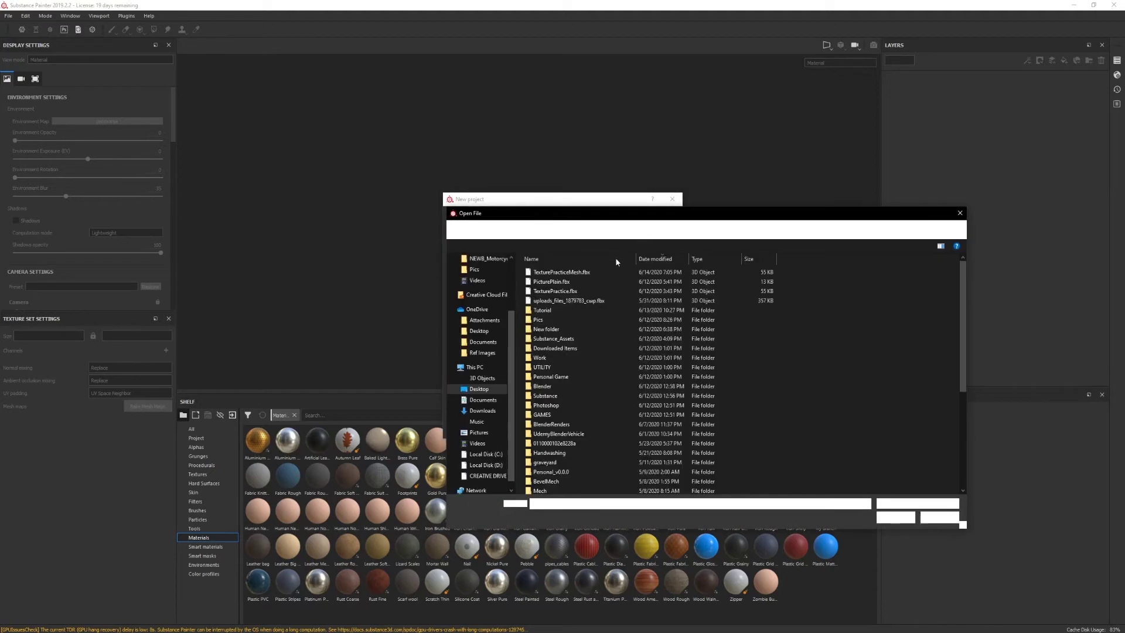
click(585, 272)
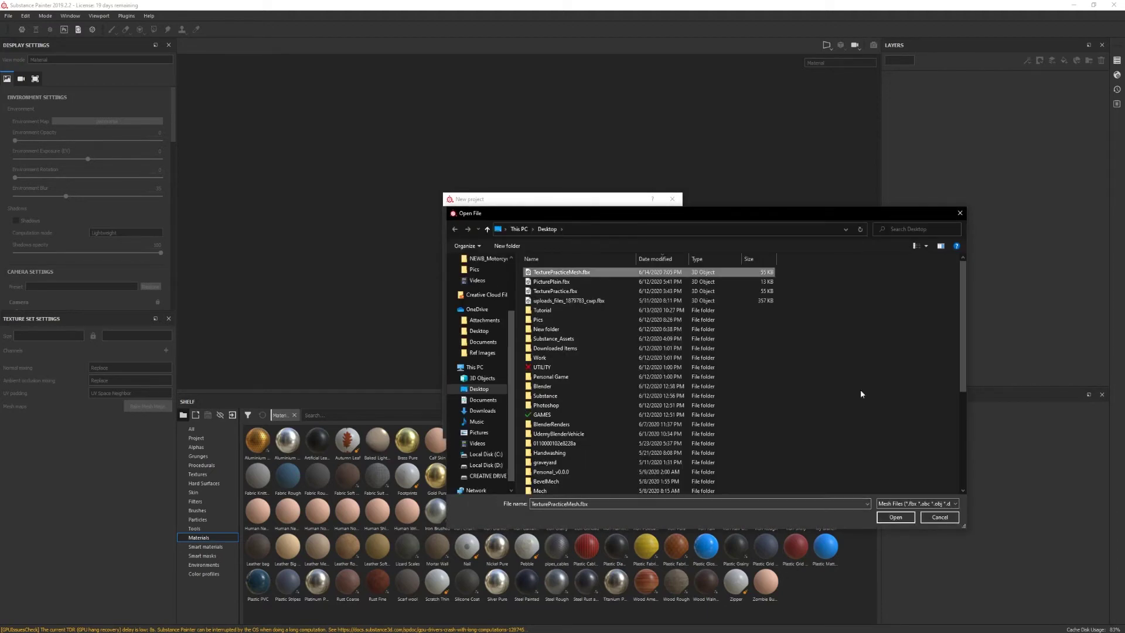
click(902, 518)
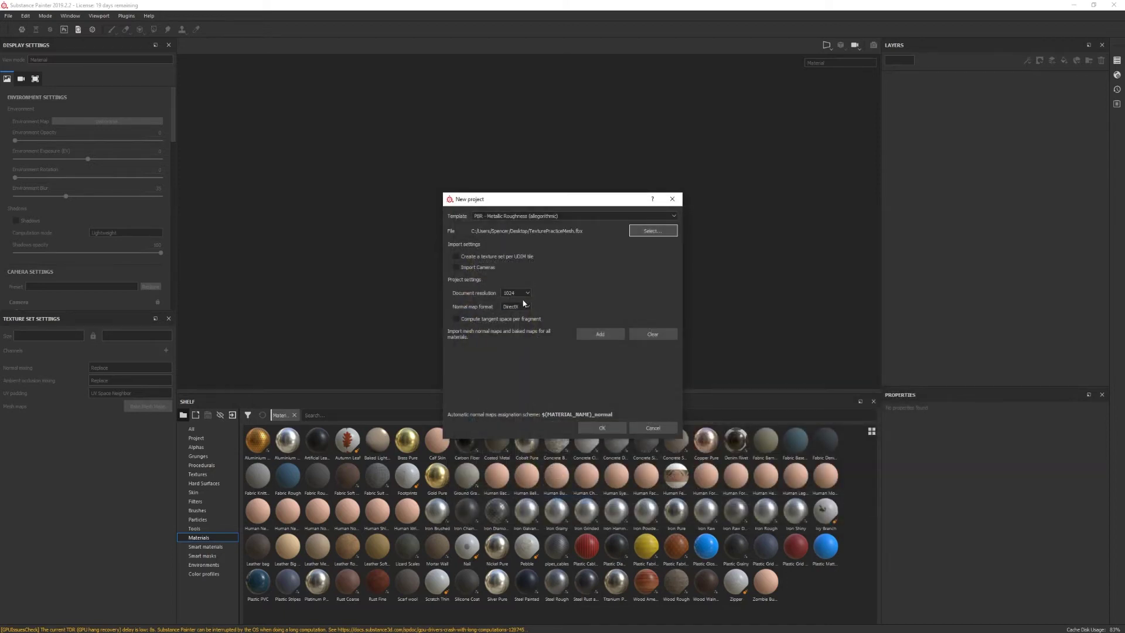
Set the new project's document resolution to 1024 and create the project
click(511, 296)
click(514, 295)
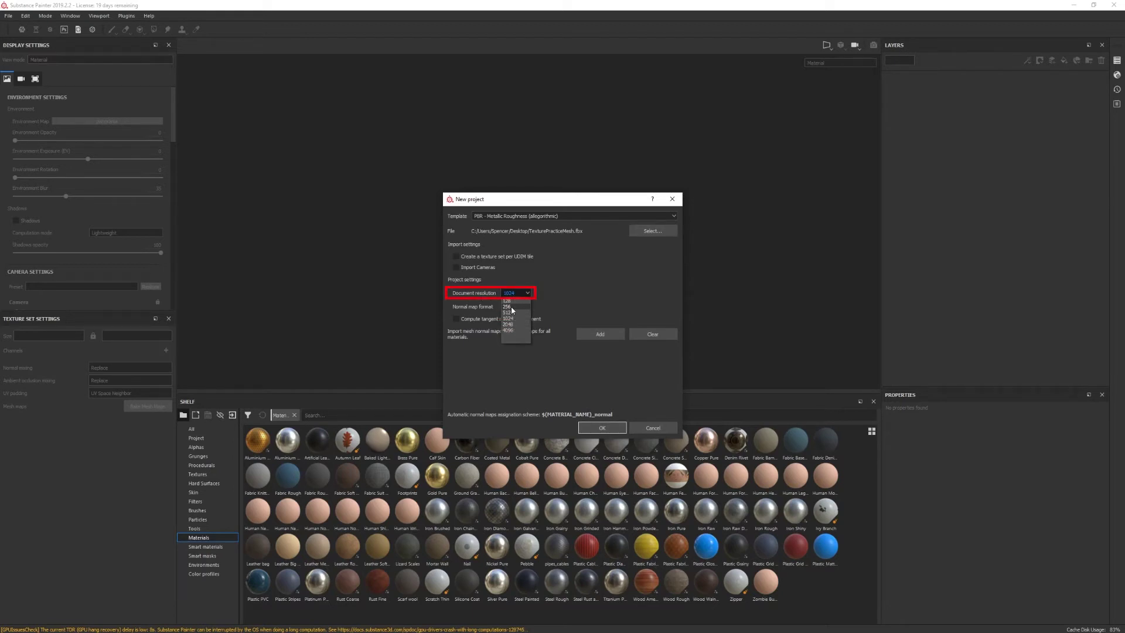
click(516, 318)
click(601, 427)
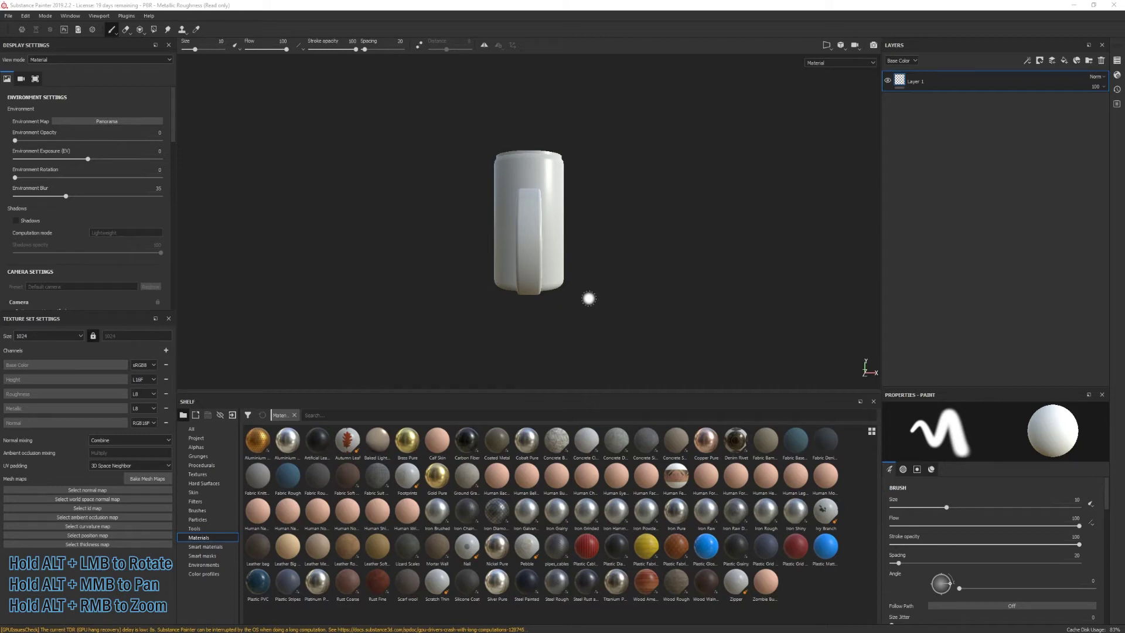
Orbit, pan and zoom so the coin, can and crate are all in view, and rotate the environment lighting
key(alt)
alt+drag(621, 278, 483, 301)
mouse_move(614, 306)
alt+middle_down()
mouse_move(561, 285)
mouse_move(528, 346)
mouse_move(578, 280)
mouse_move(570, 306)
mouse_move(583, 303)
alt+middle_up()
mouse_move(515, 327)
alt+right_down()
mouse_move(511, 263)
mouse_move(515, 329)
mouse_move(517, 318)
alt+right_up()
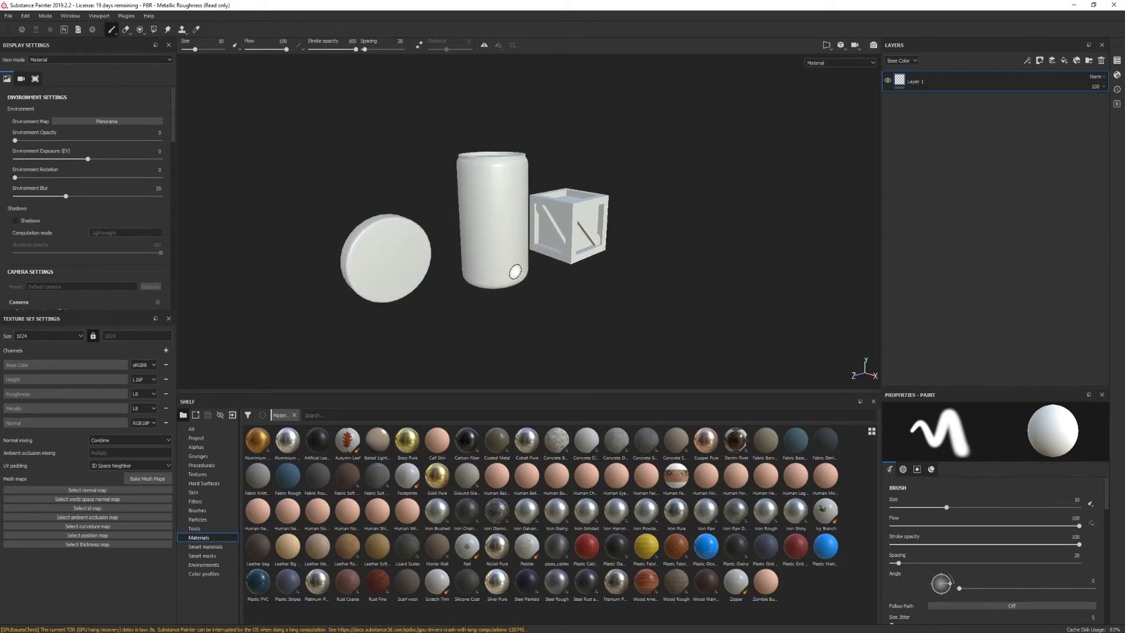
key(shift)
mouse_move(575, 234)
shift+right_down()
mouse_move(585, 269)
mouse_move(526, 287)
mouse_move(565, 285)
shift+right_up()
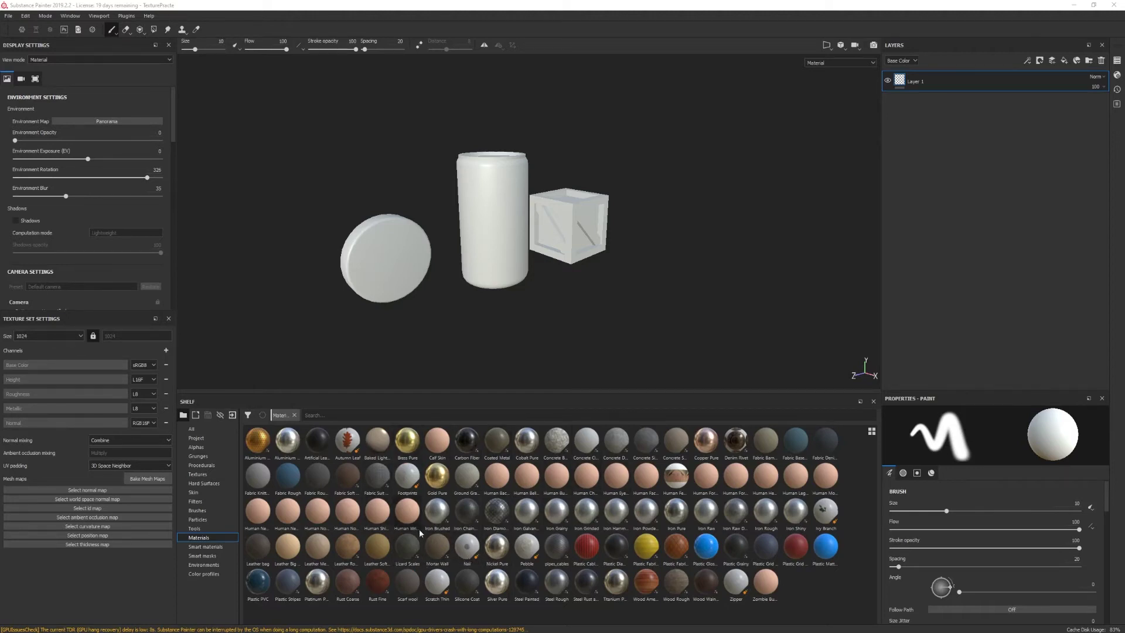
Browse the shelf's brushes and alphas, and return to the materials
click(197, 510)
click(196, 447)
click(198, 537)
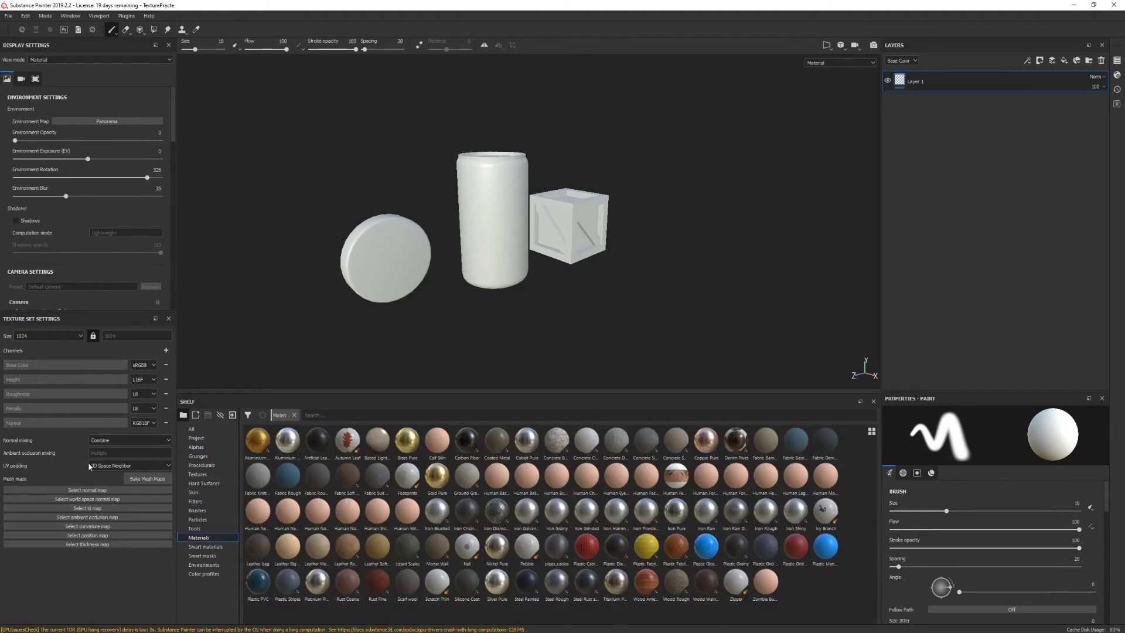
Float the display settings, look through the environment and camera settings, and dock them again
mouse_move(940, 404)
mouse_down()
mouse_move(851, 322)
mouse_move(498, 243)
mouse_move(952, 469)
mouse_move(952, 496)
mouse_up()
drag(111, 45, 524, 99)
scroll(514, 176, down, 1)
scroll(516, 225, up, 1)
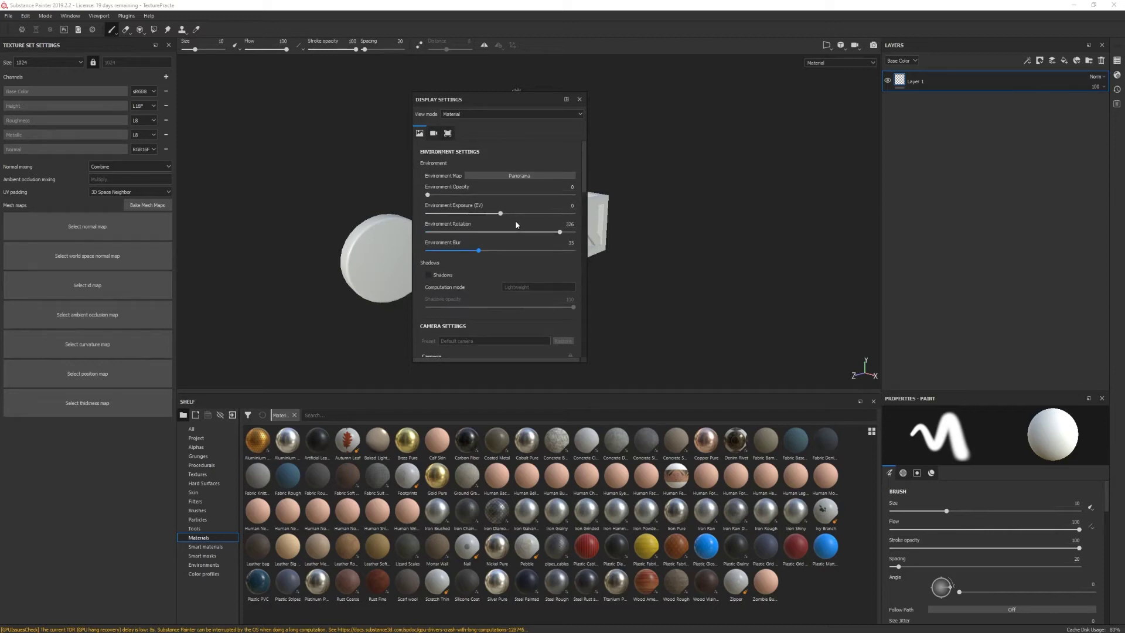
scroll(501, 234, down, 2)
scroll(501, 233, up, 2)
mouse_move(543, 229)
mouse_down()
mouse_move(469, 231)
mouse_move(560, 231)
mouse_up()
scroll(474, 263, down, 6)
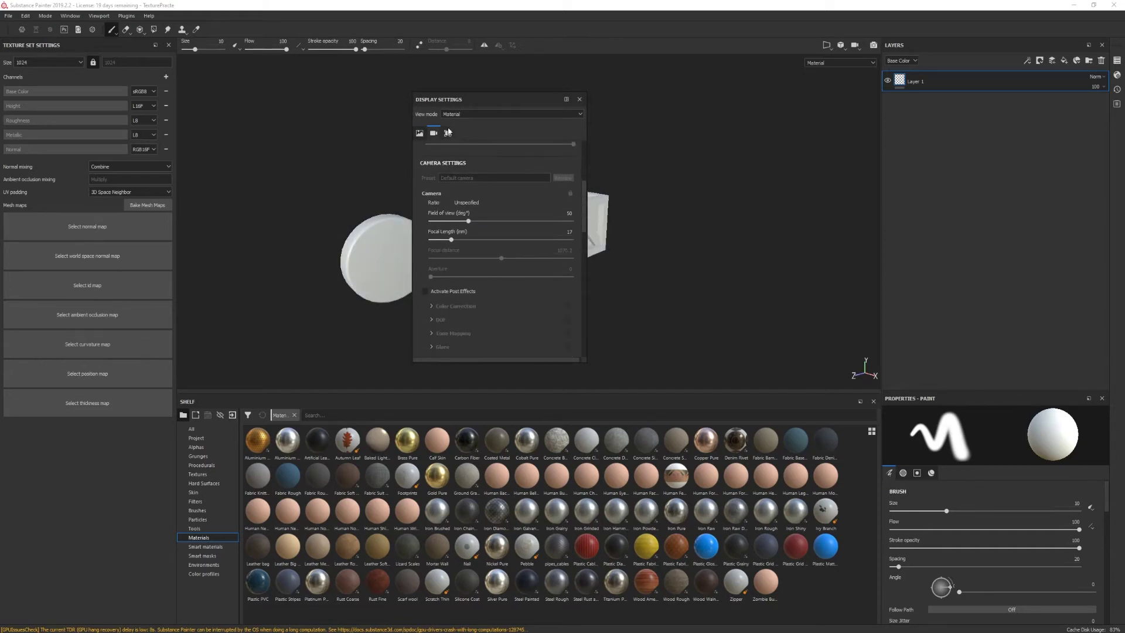
drag(440, 99, 75, 92)
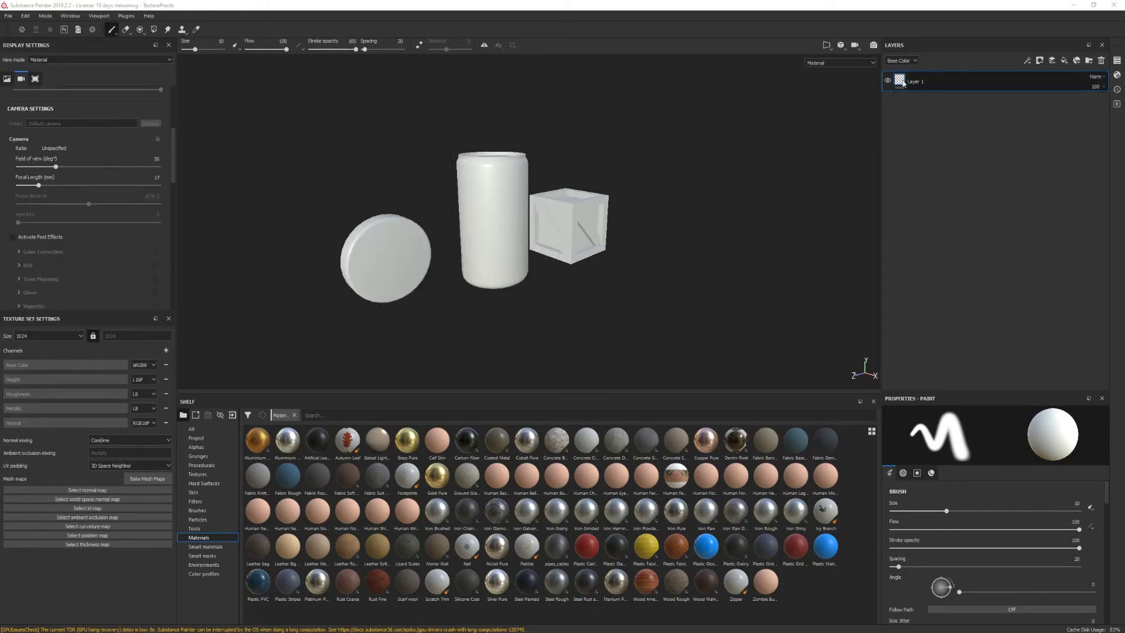
Float the layer stack and add a black mask to Layer 1
drag(912, 45, 456, 89)
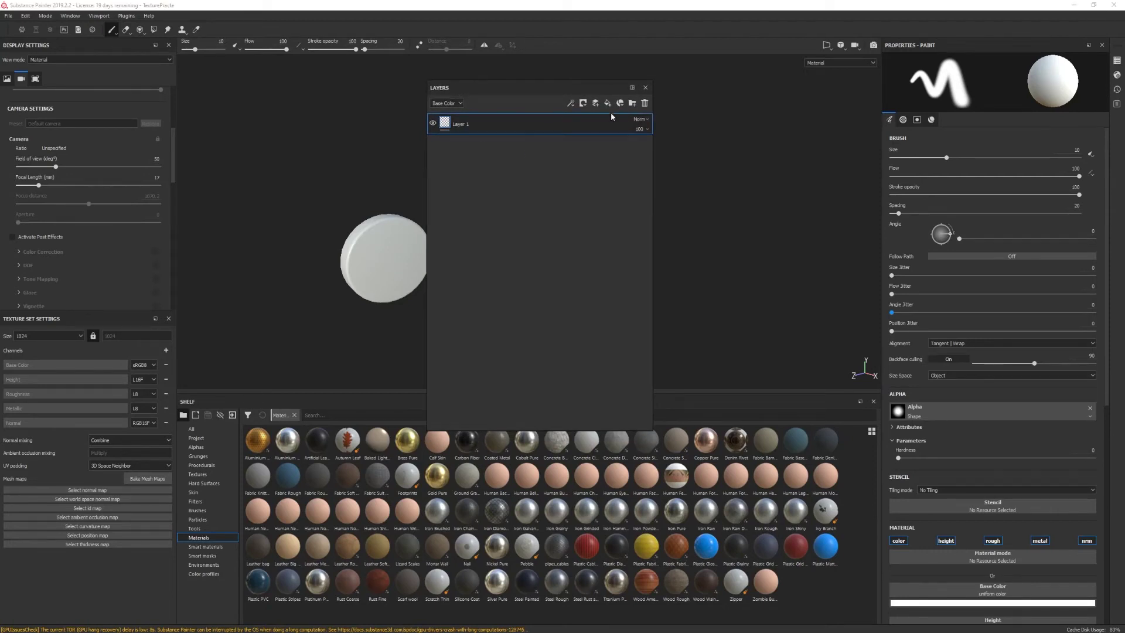
right_click(494, 121)
click(528, 137)
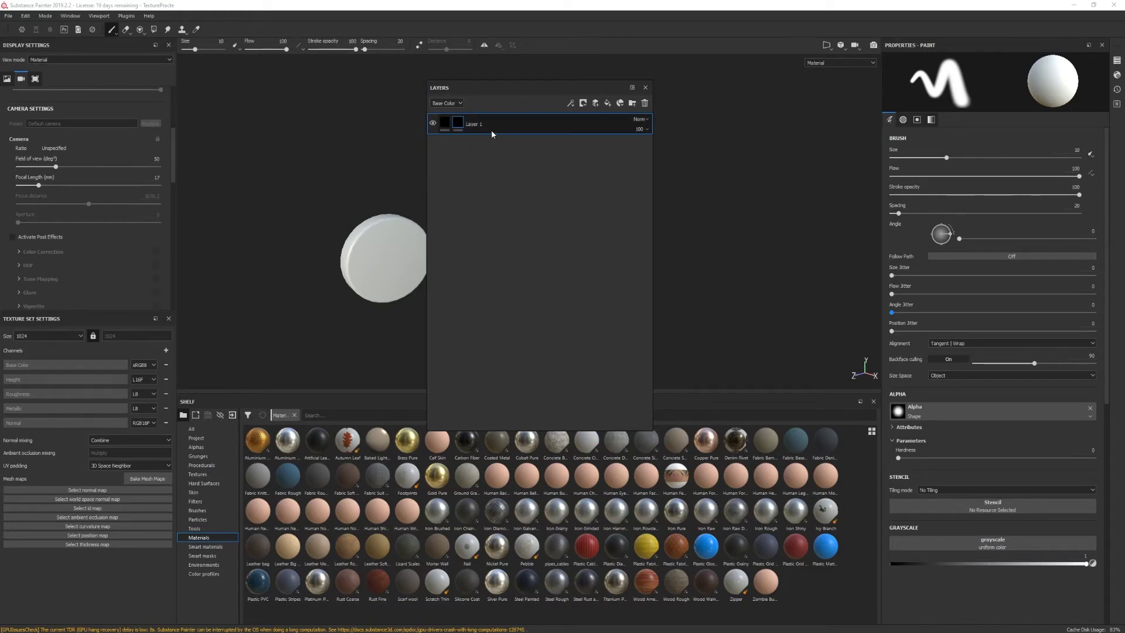
Replace the masked layer with two new paint layers and dock the layer stack back in place
key(Delete)
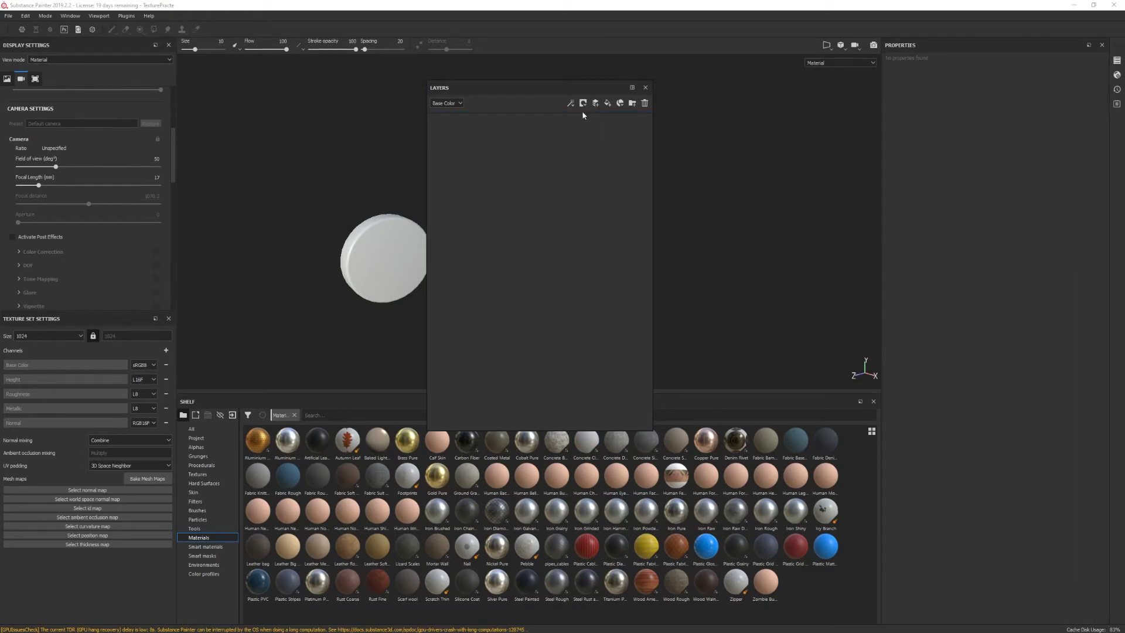
double_click(595, 103)
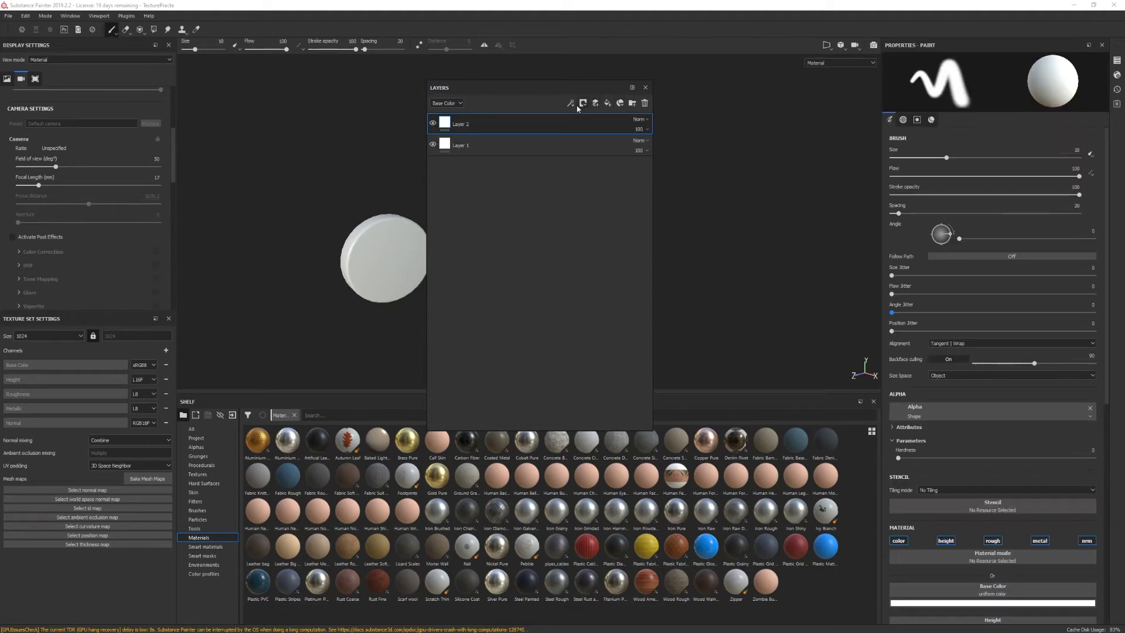
drag(442, 87, 940, 83)
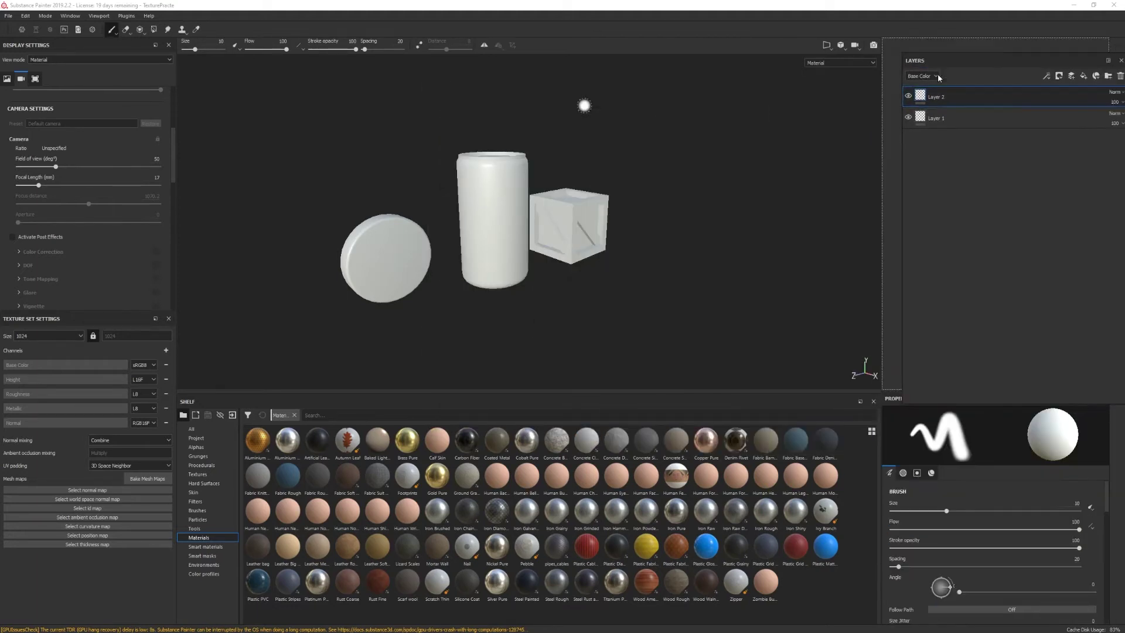
Float the texture set settings and the paint properties in turn to examine their options, docking each one again
drag(76, 321, 504, 143)
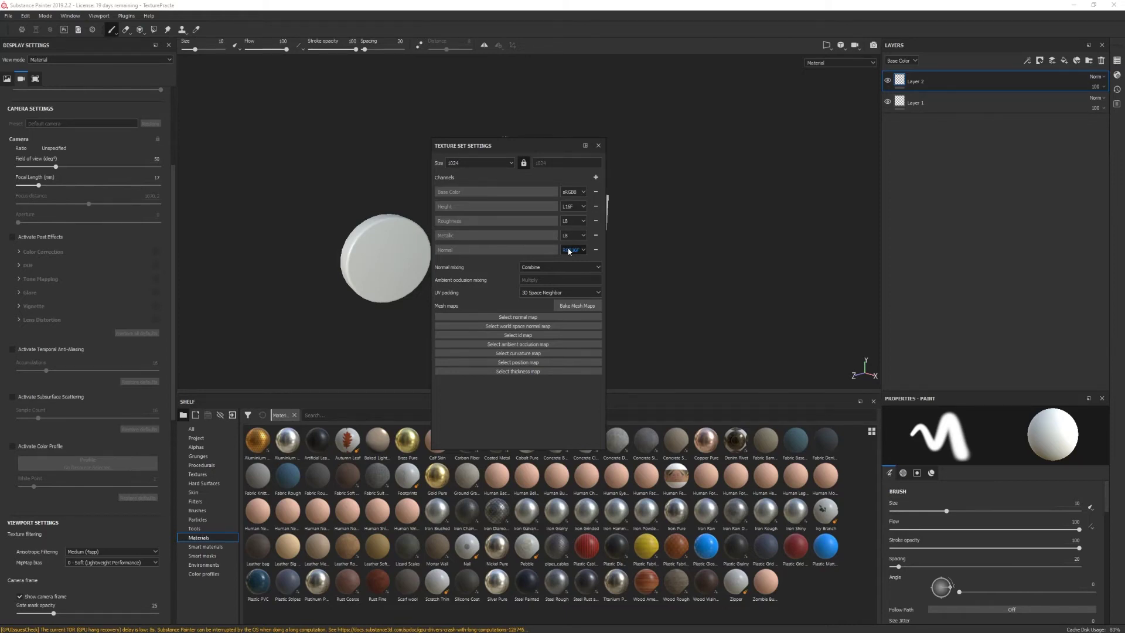
drag(498, 148, 99, 535)
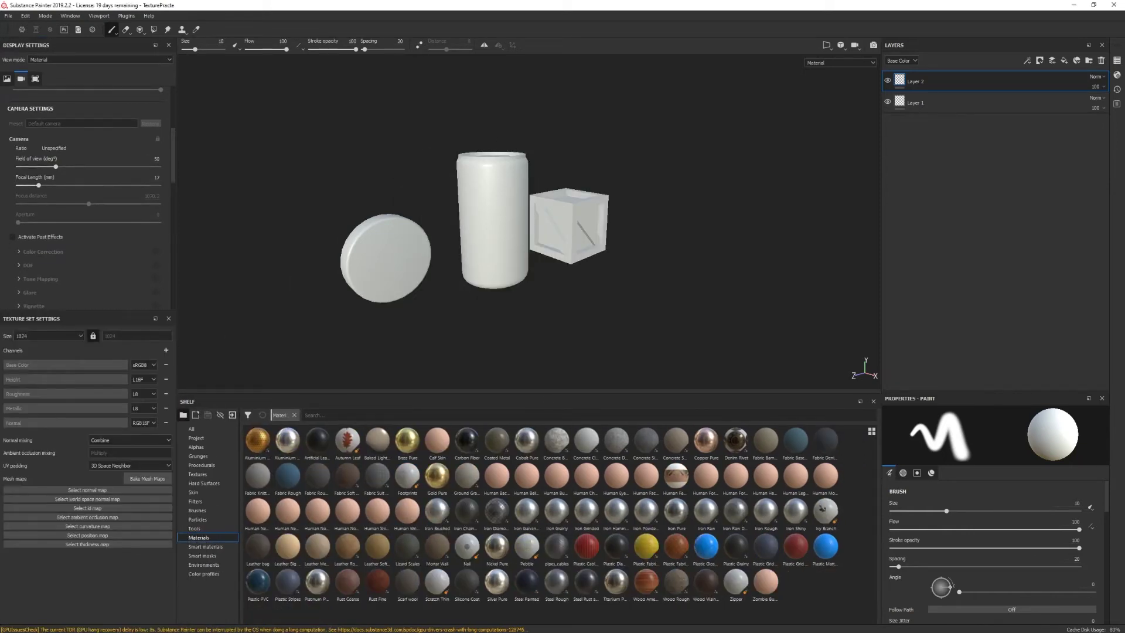
double_click(925, 412)
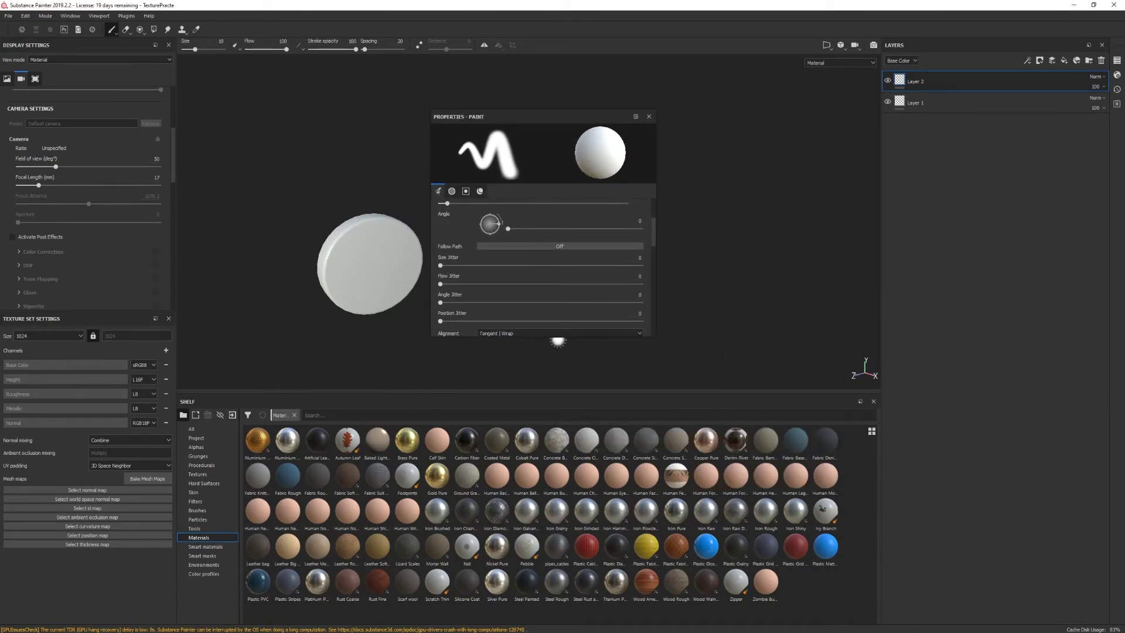
drag(558, 337, 554, 611)
scroll(526, 442, down, 3)
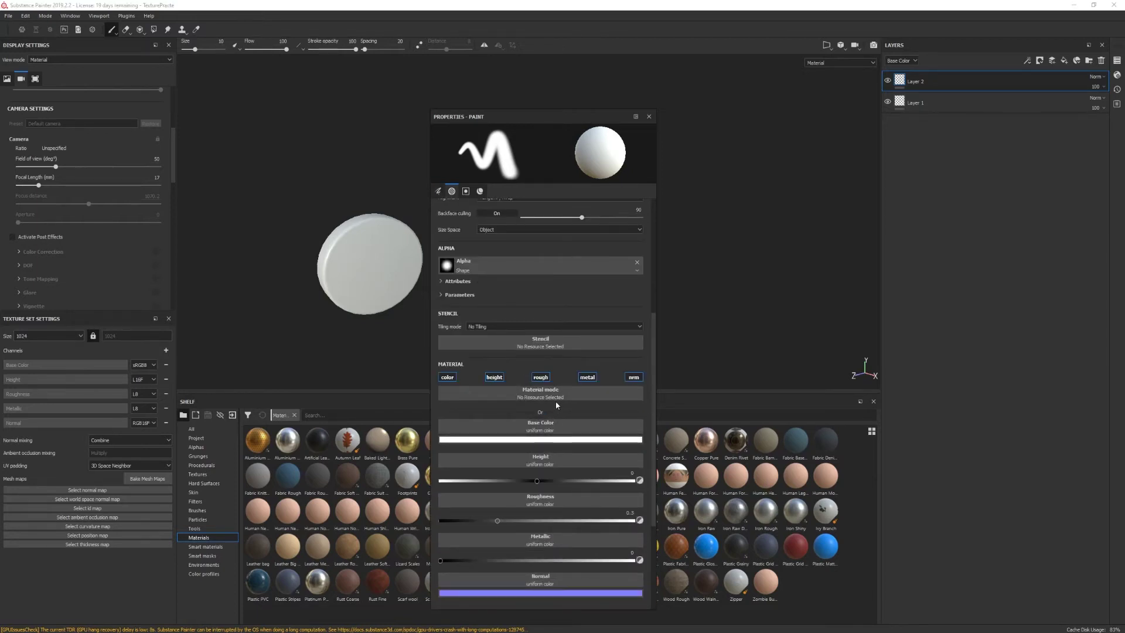
scroll(556, 405, up, 3)
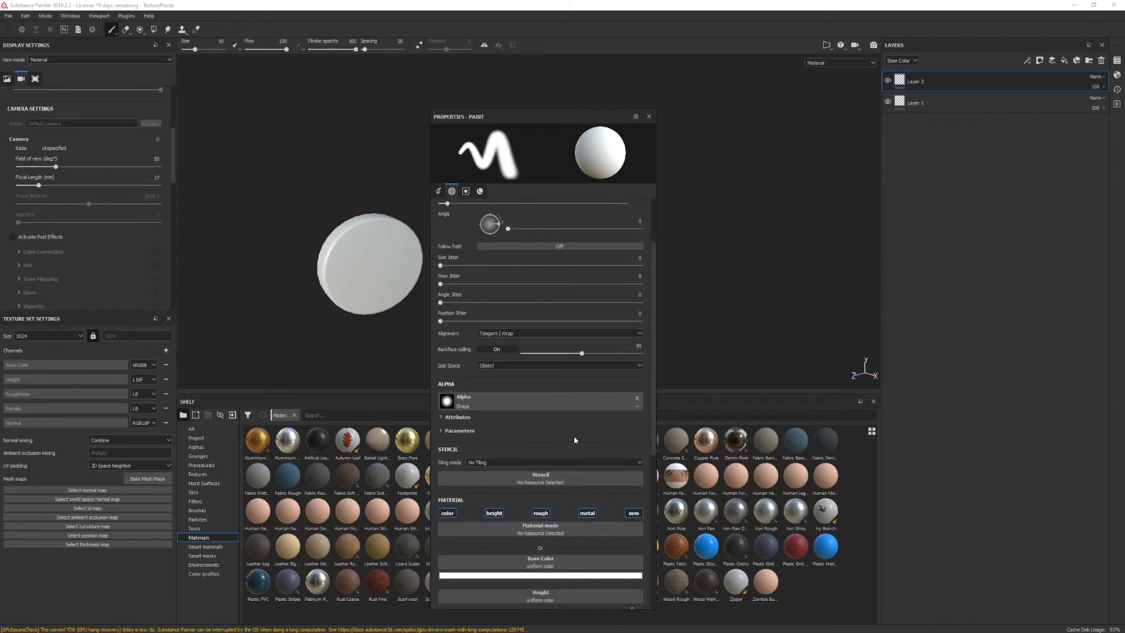
mouse_move(533, 117)
mouse_down()
mouse_move(533, 336)
mouse_move(1098, 455)
mouse_move(1013, 561)
mouse_move(996, 396)
mouse_up()
mouse_move(959, 343)
mouse_down()
mouse_move(955, 406)
mouse_move(927, 400)
mouse_up()
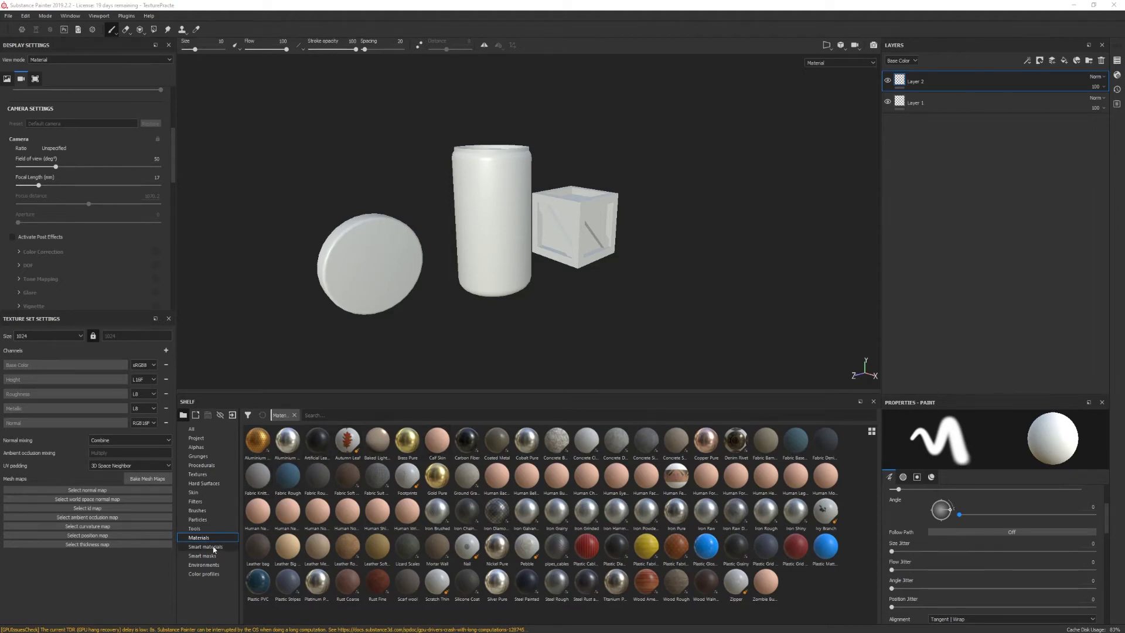
View the shelf's alphas and brushes categories, ending on the materials category
click(196, 447)
click(202, 510)
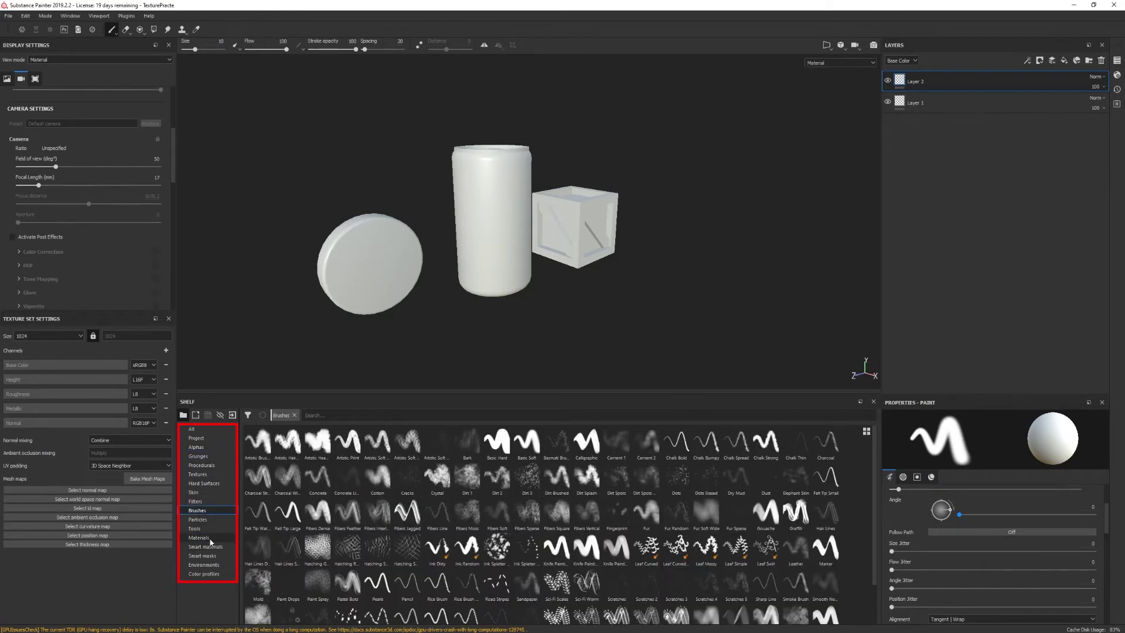
click(202, 537)
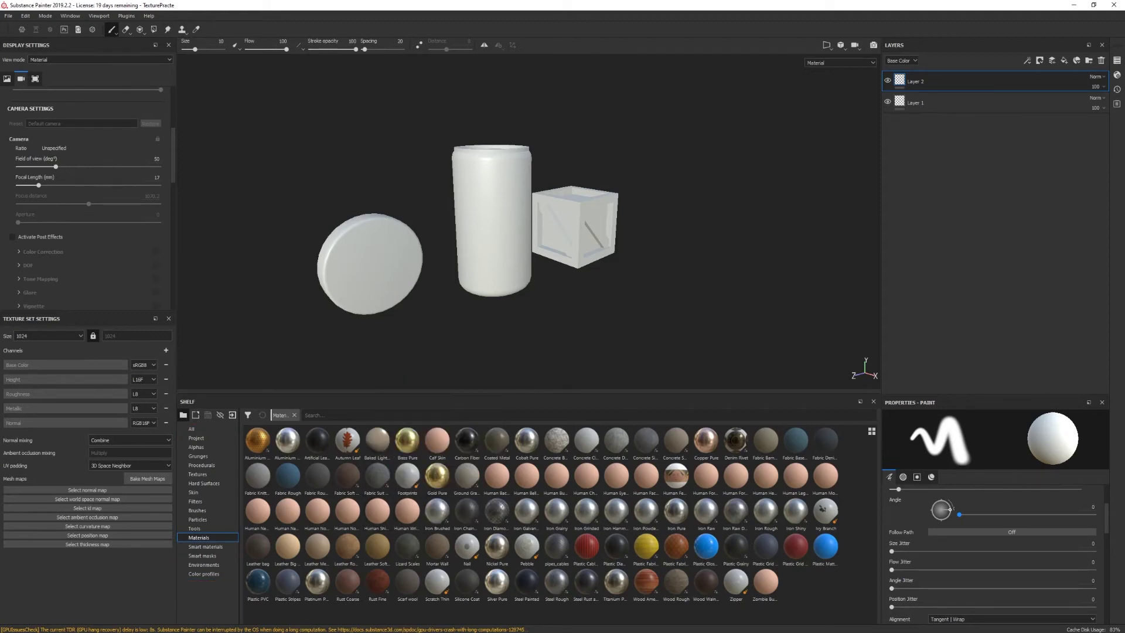
Search the whole shelf for "dirt" without the materials filter, clear the search, and show the materials again
click(333, 415)
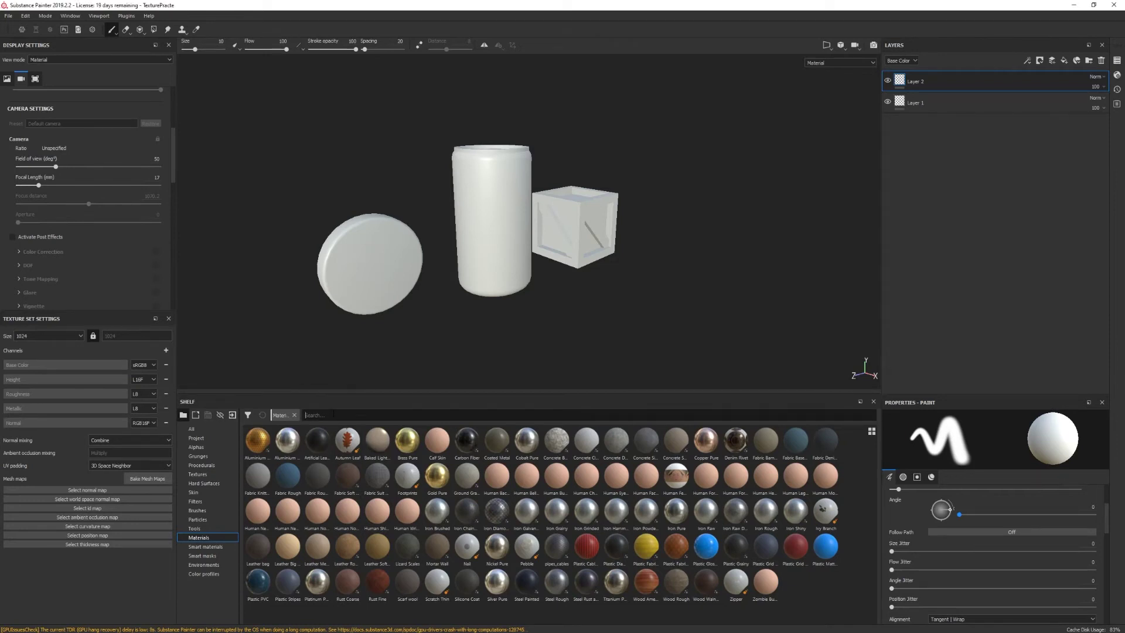
text(dirt)
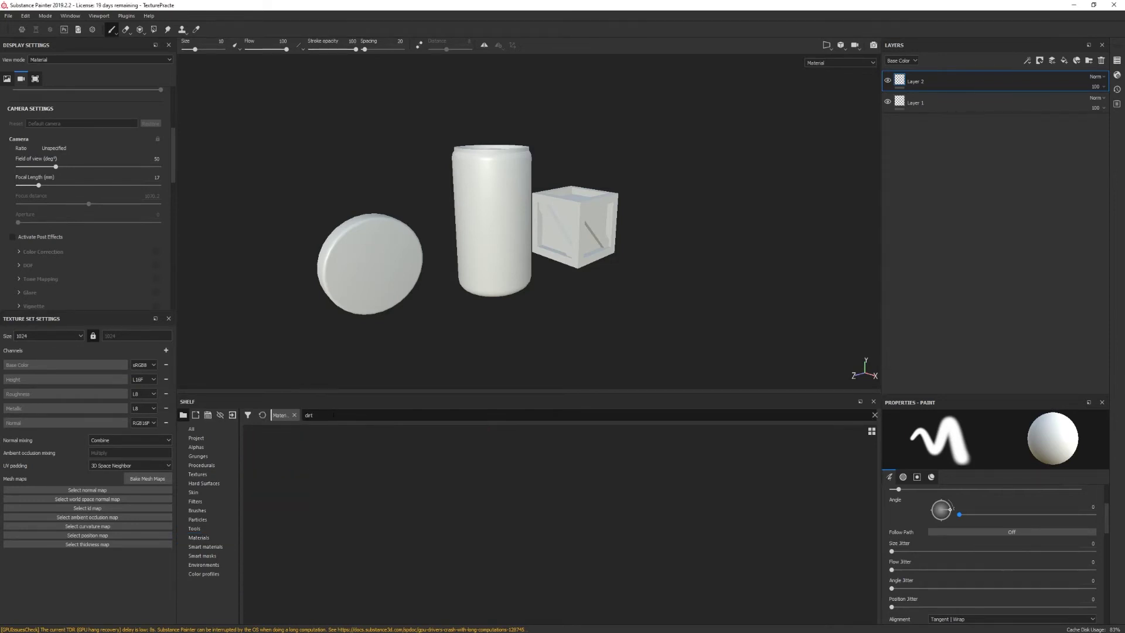
click(296, 416)
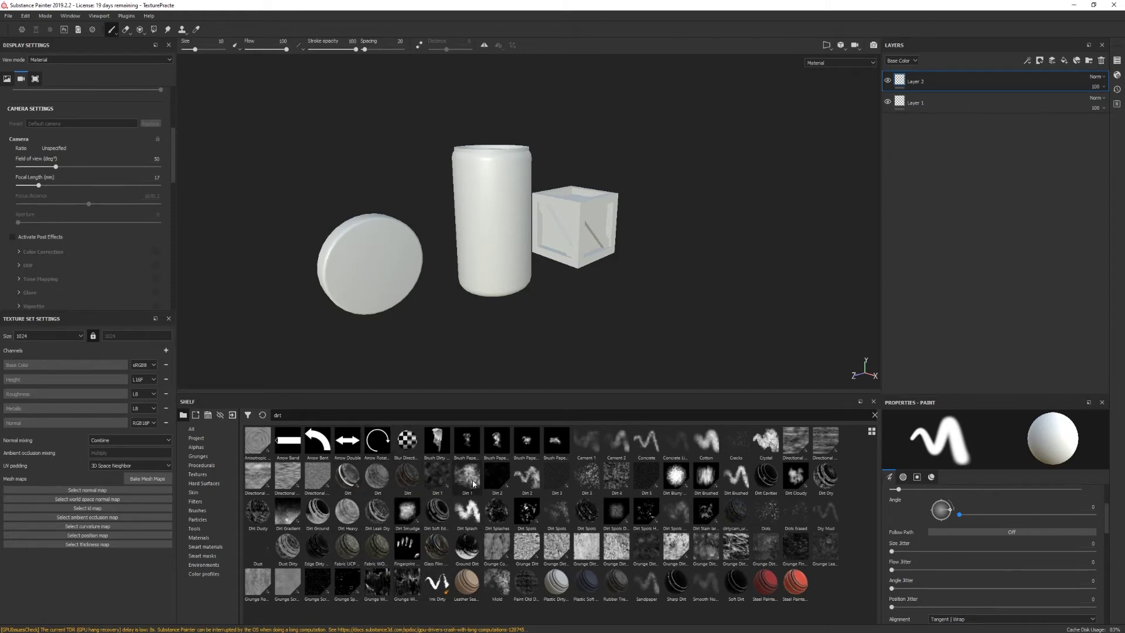
mouse_move(484, 478)
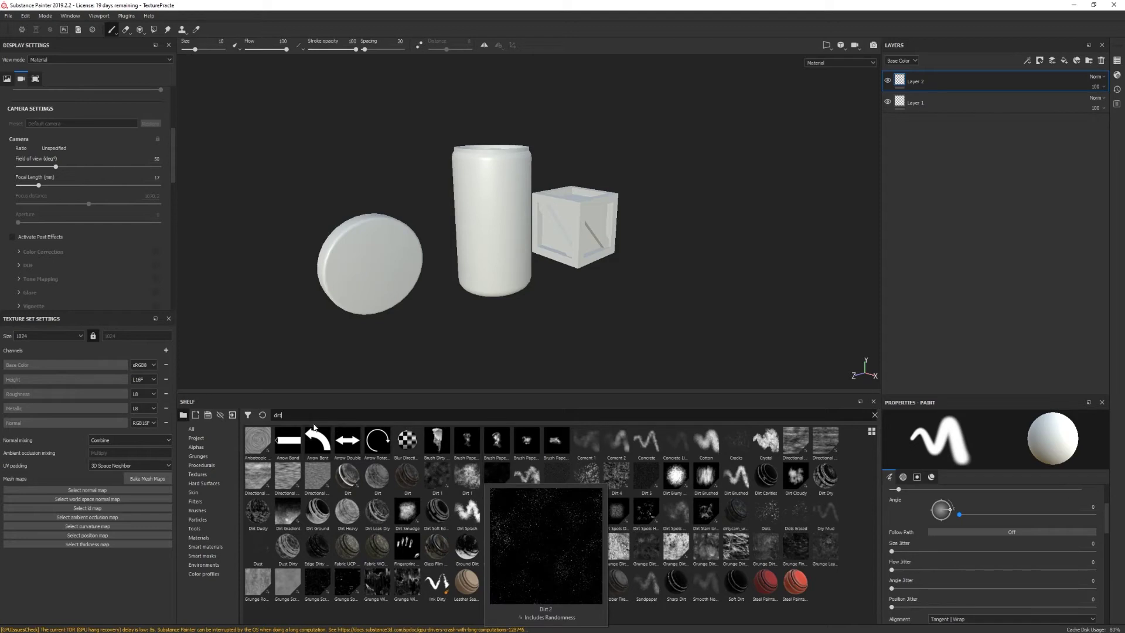
click(874, 415)
click(198, 537)
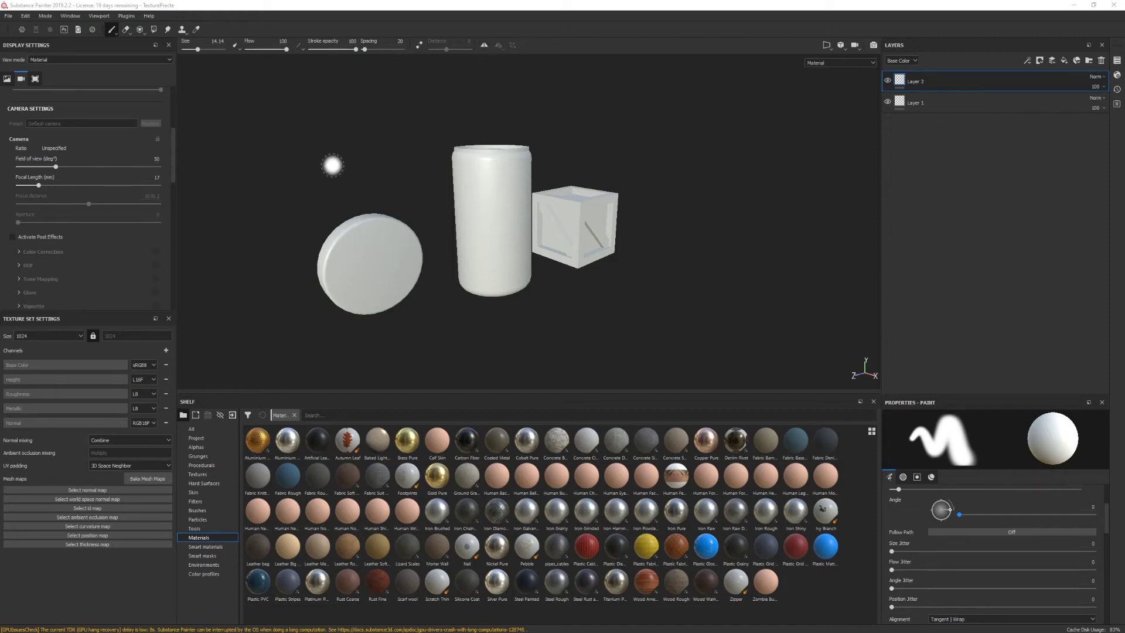
Enlarge the paint brush slightly and lower its flow
ctrl+right_drag(344, 160, 344, 158)
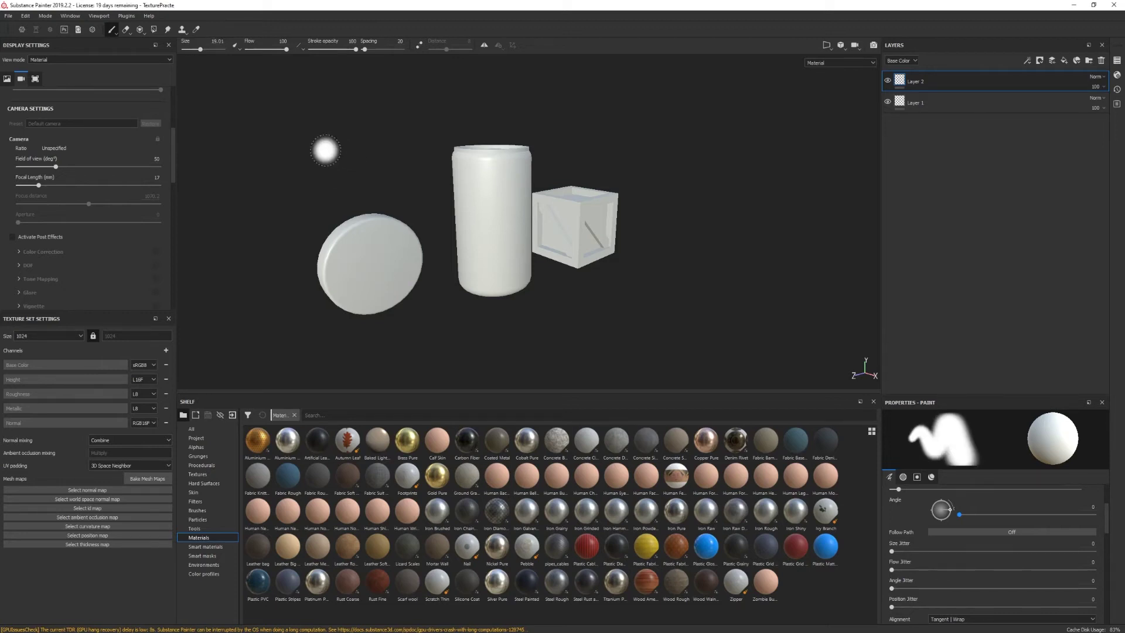
ctrl+drag(325, 151, 328, 149)
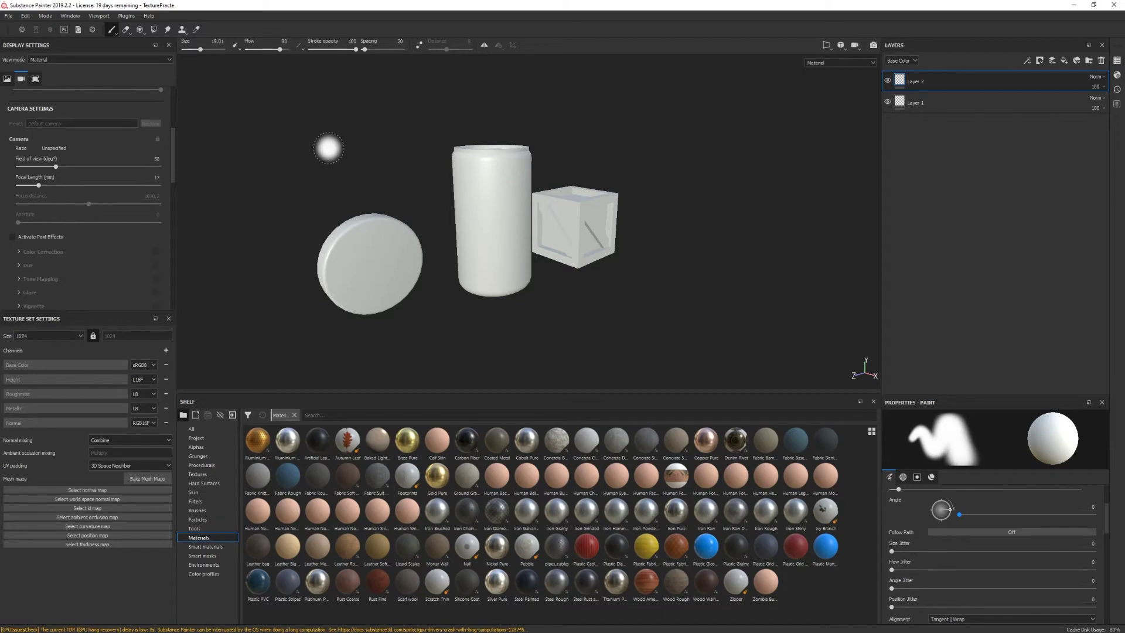
key(ctrl)
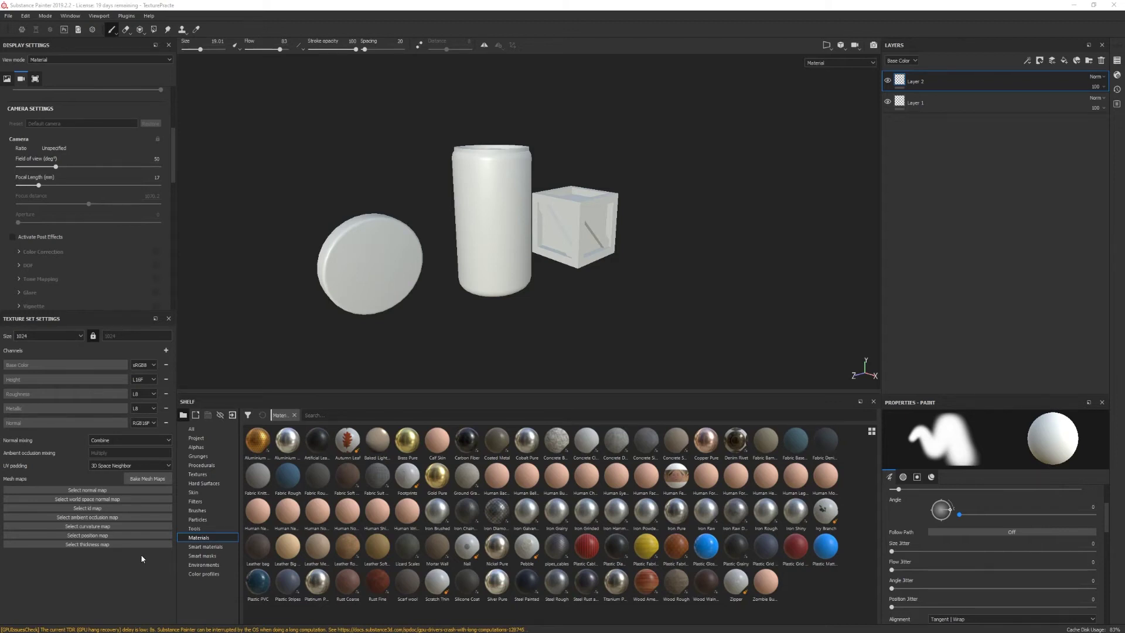
Open the mesh map baking settings and review the common and high poly parameters
click(149, 481)
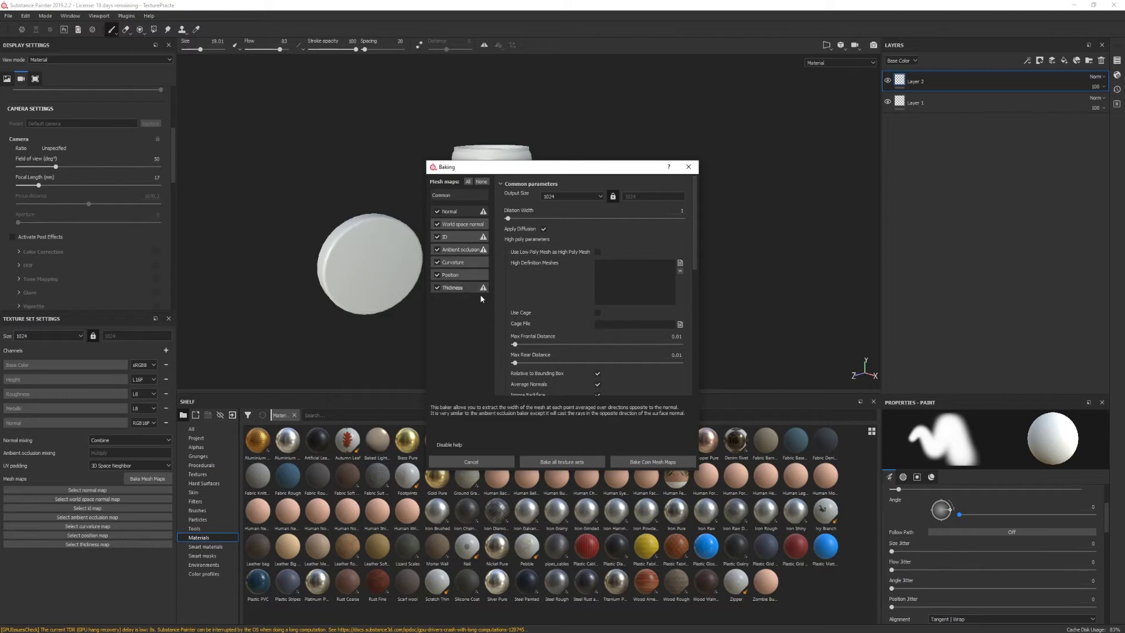
scroll(562, 321, down, 2)
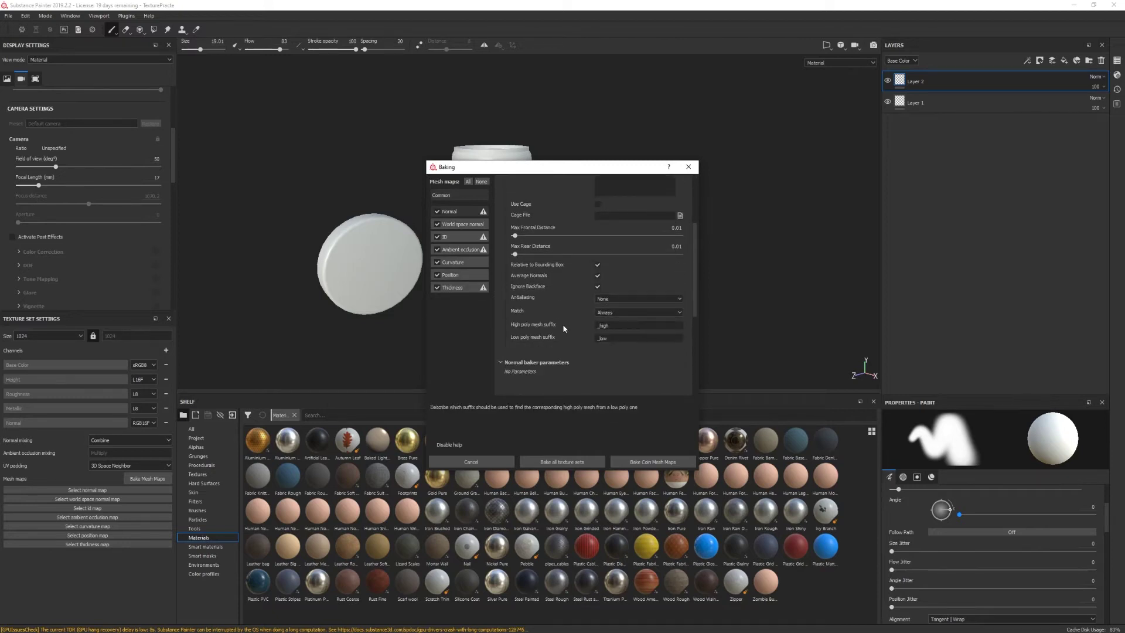
scroll(557, 317, up, 2)
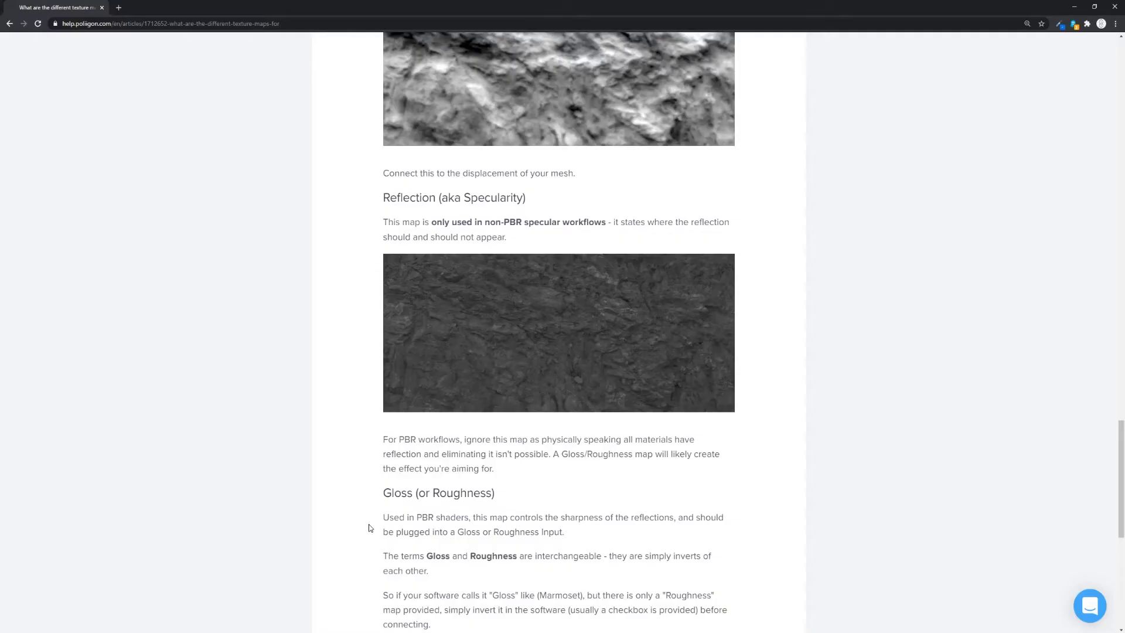
Examine the map types in the Poliigon article on texture maps up to its beginning, and switch back to Substance Painter
scroll(369, 525, up, 7)
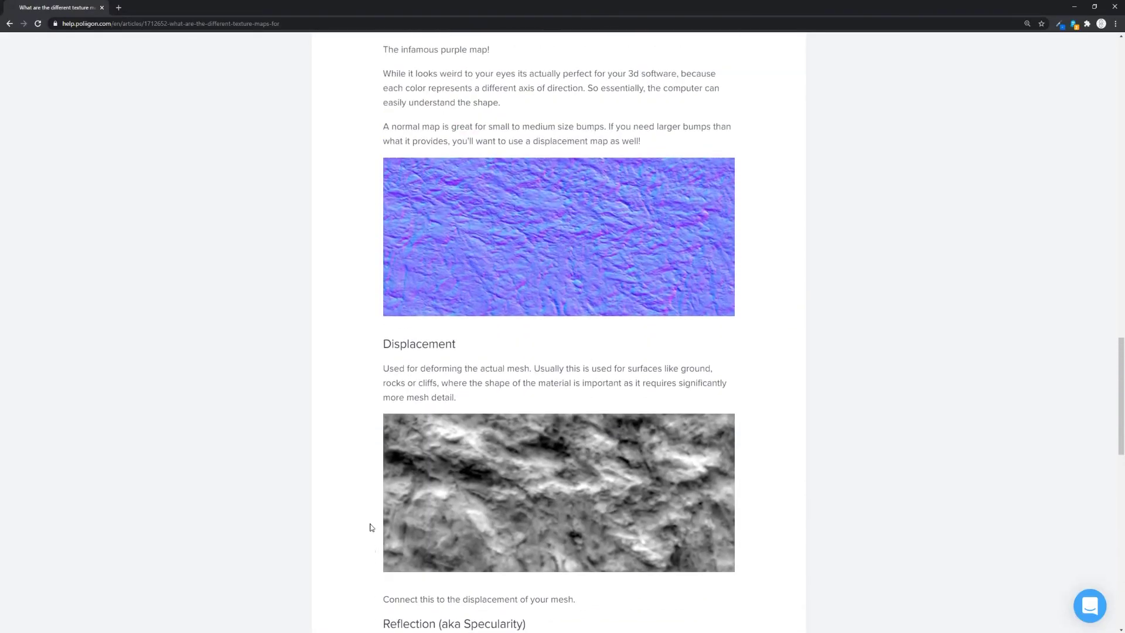
scroll(370, 527, up, 6)
scroll(375, 527, up, 4)
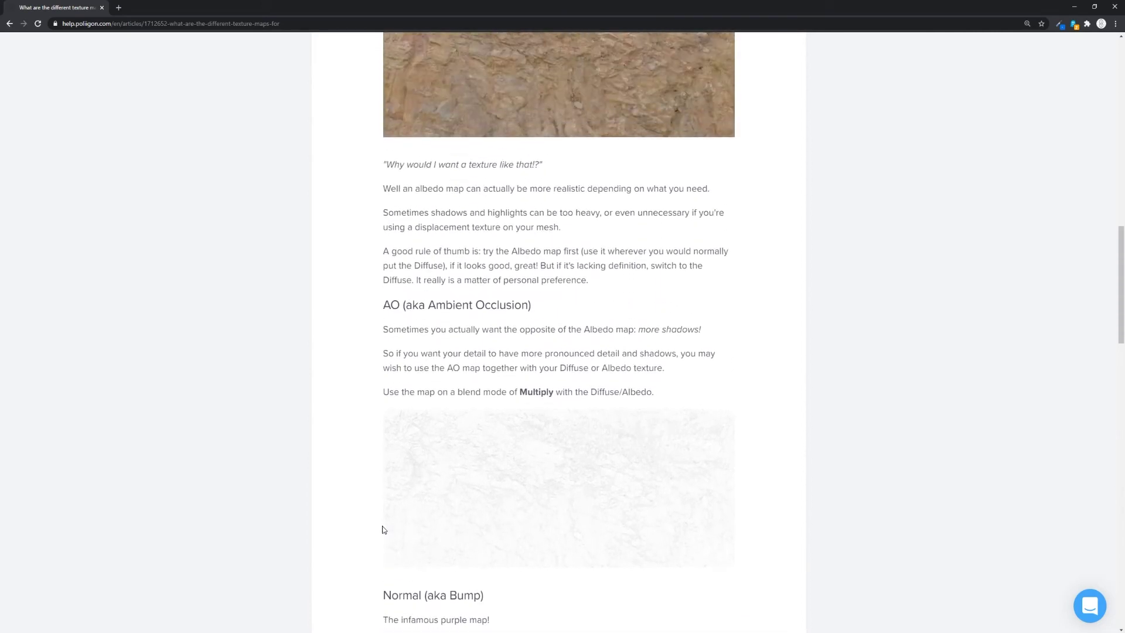
scroll(386, 530, up, 5)
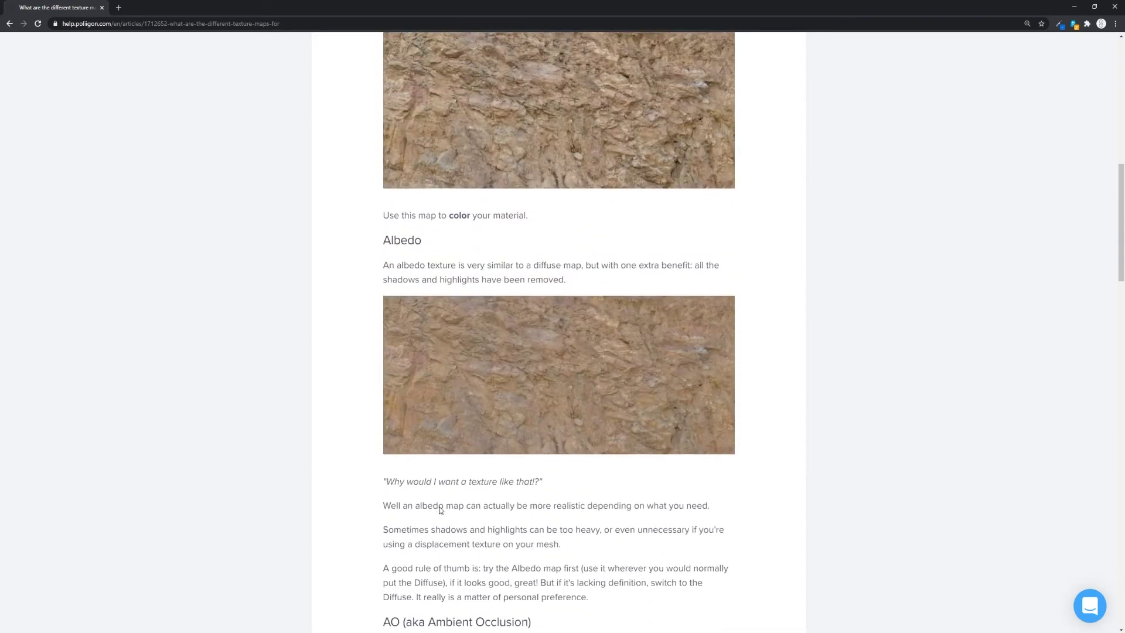
scroll(439, 507, up, 4)
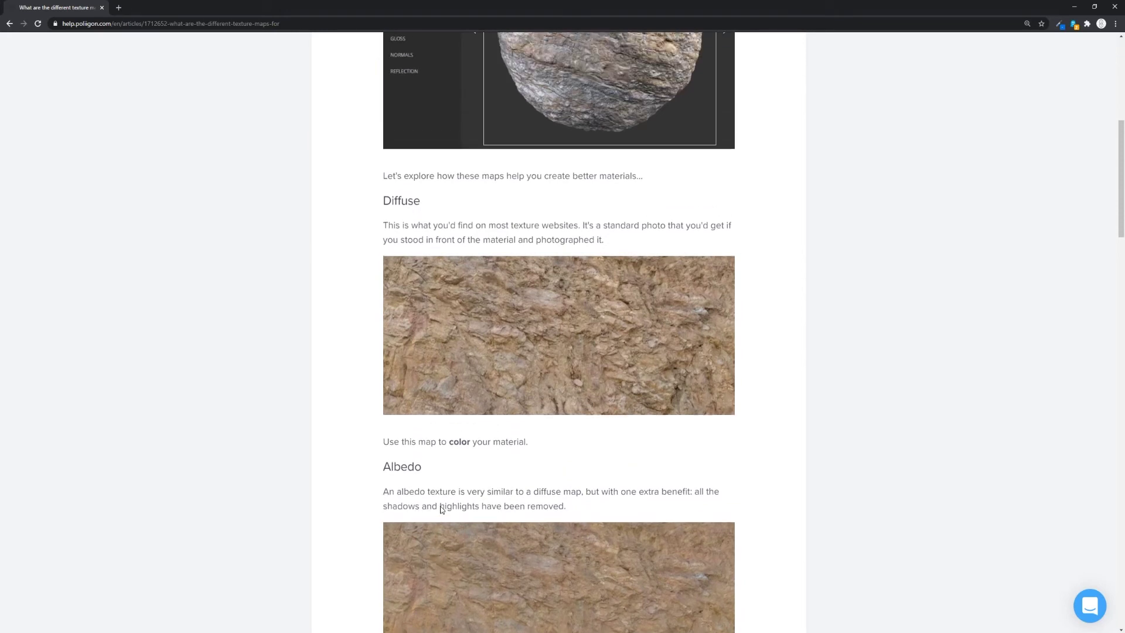
scroll(442, 507, up, 5)
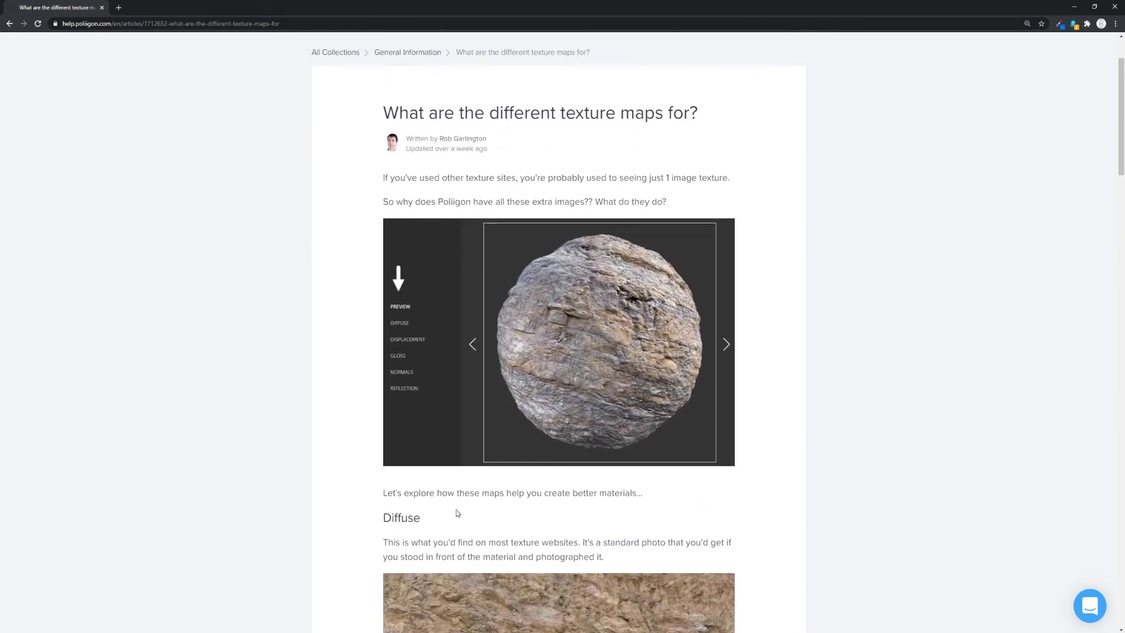
scroll(457, 513, up, 2)
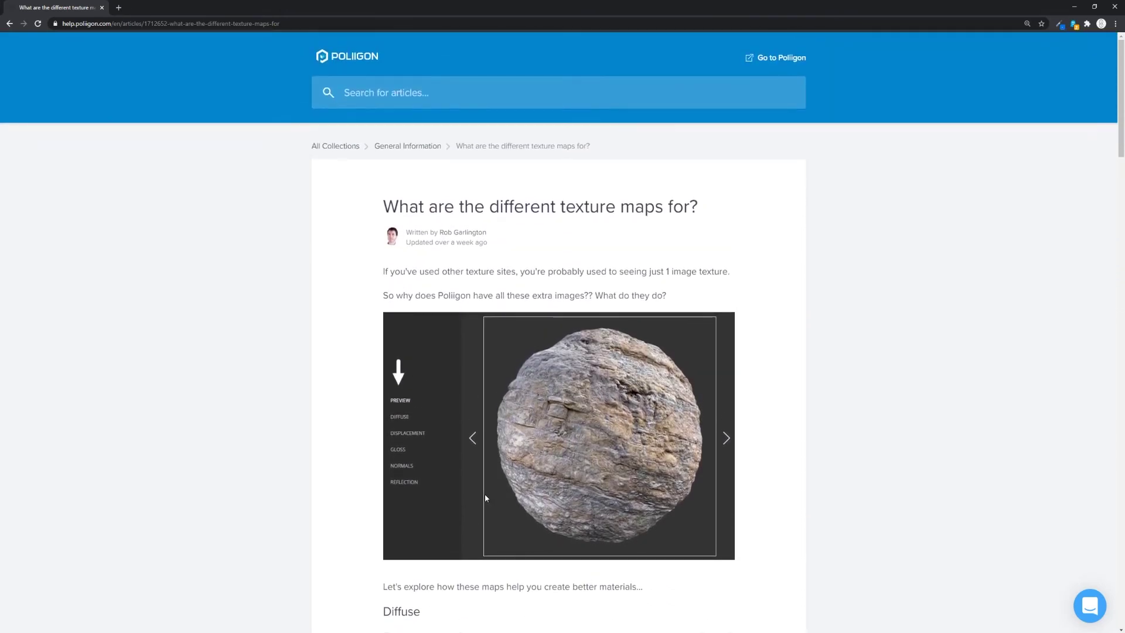
key(alt+Tab)
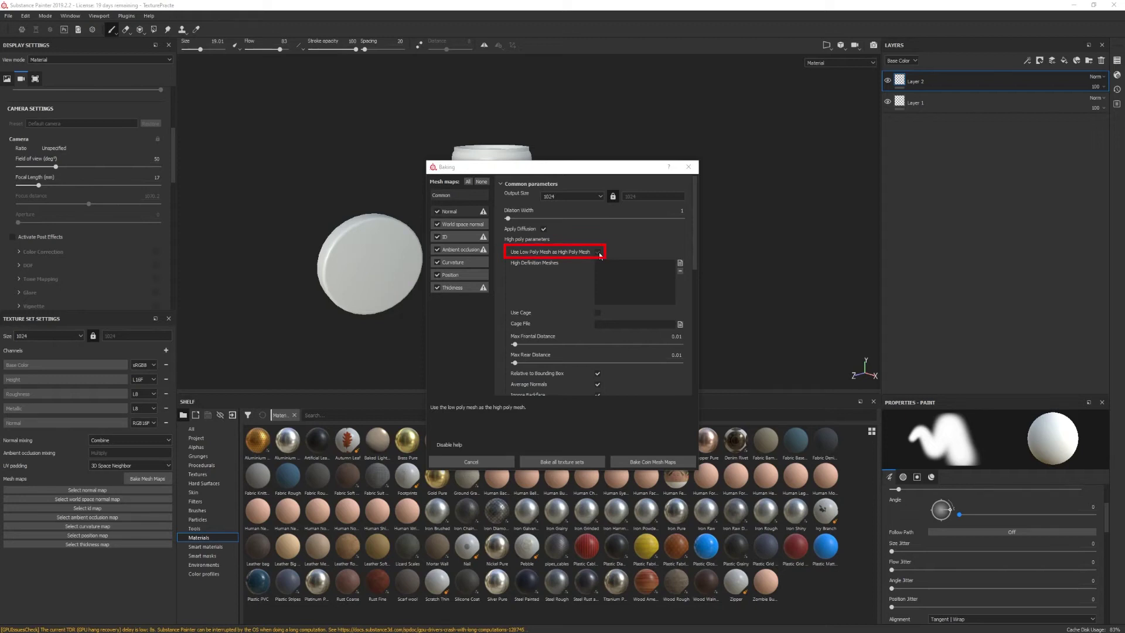
Use the low poly mesh as high poly mesh, and set ID baking to Mesh ID / Polygroup with Random colors for all texture sets
click(598, 252)
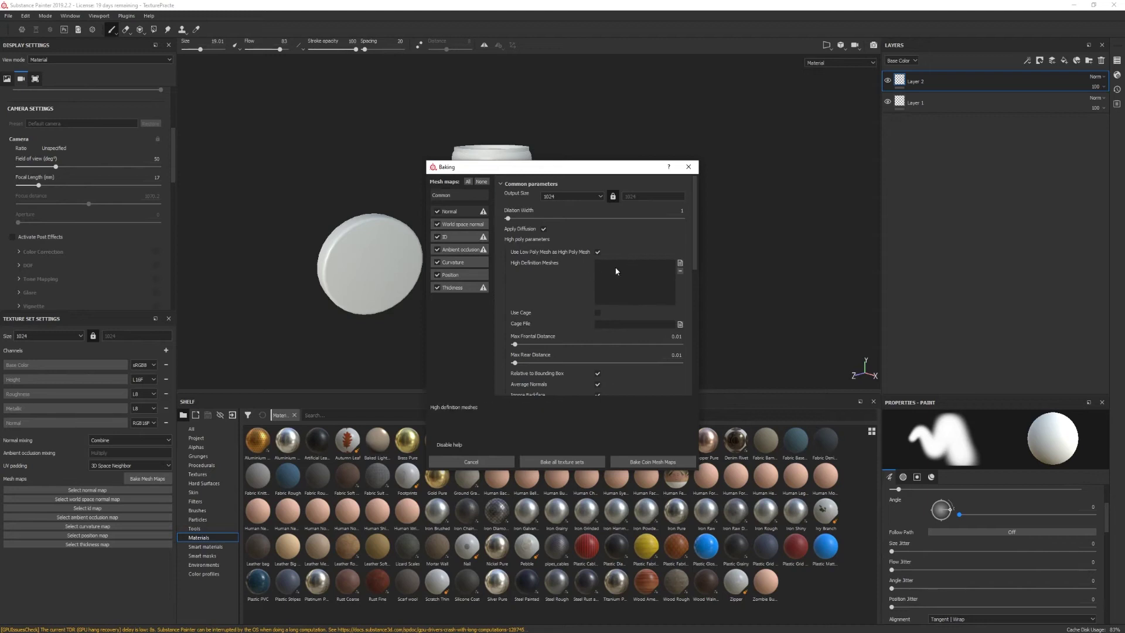
click(463, 238)
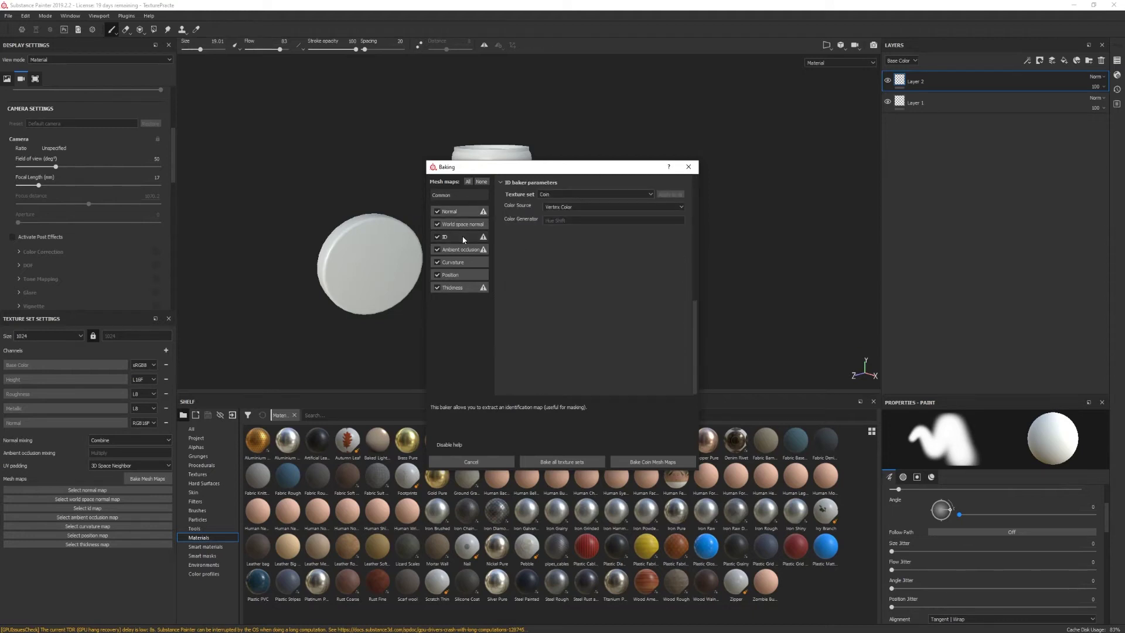
click(564, 206)
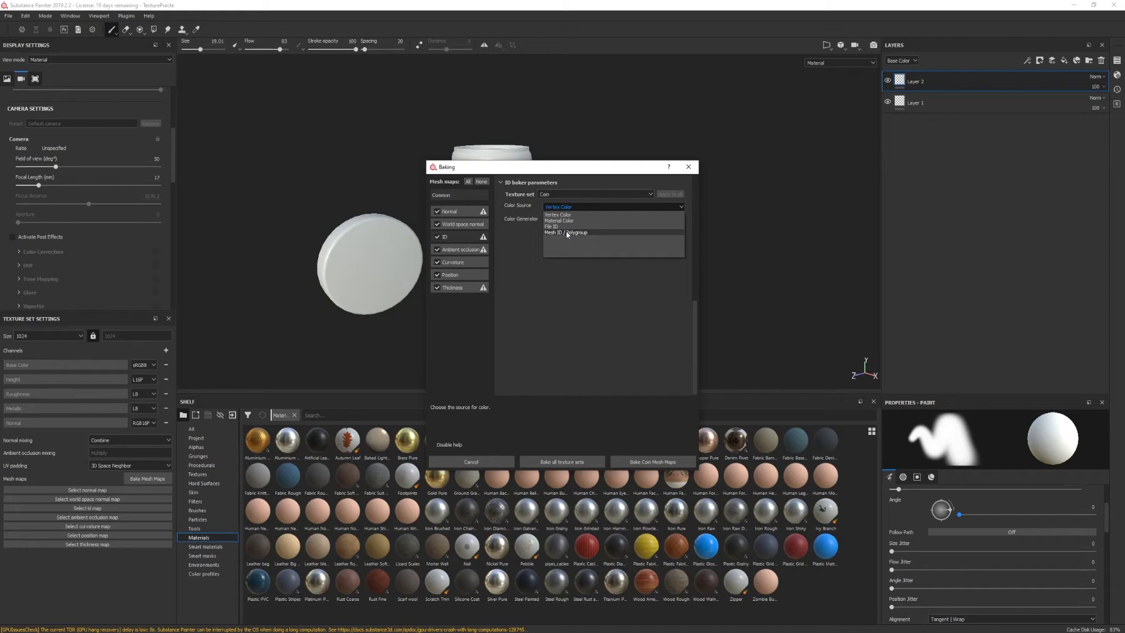
click(567, 233)
click(550, 221)
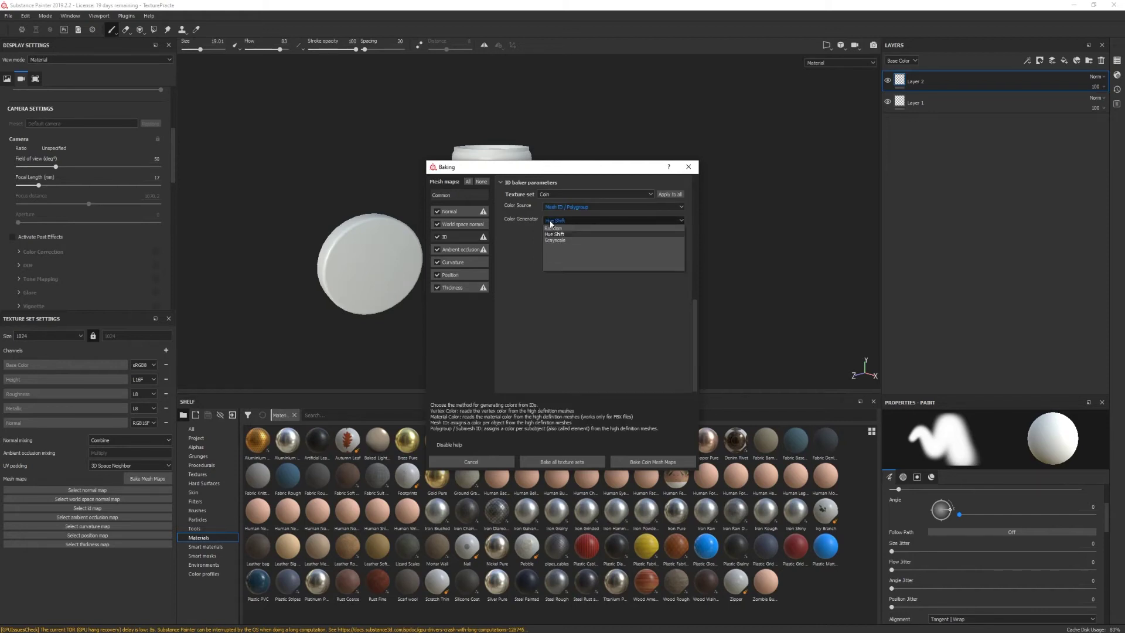
click(555, 228)
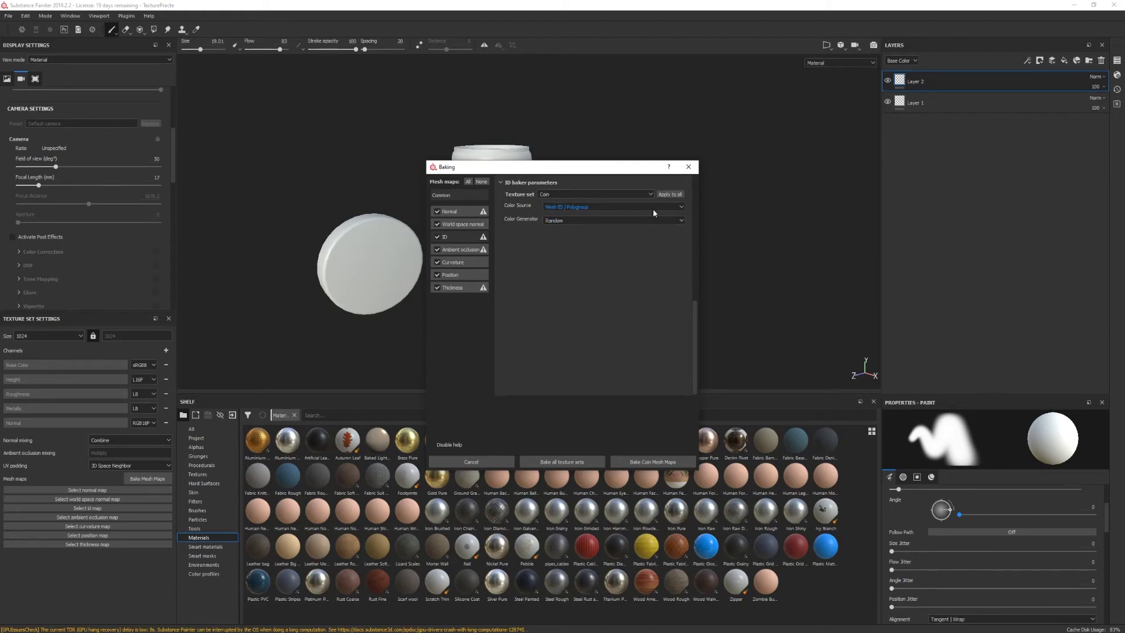
click(671, 194)
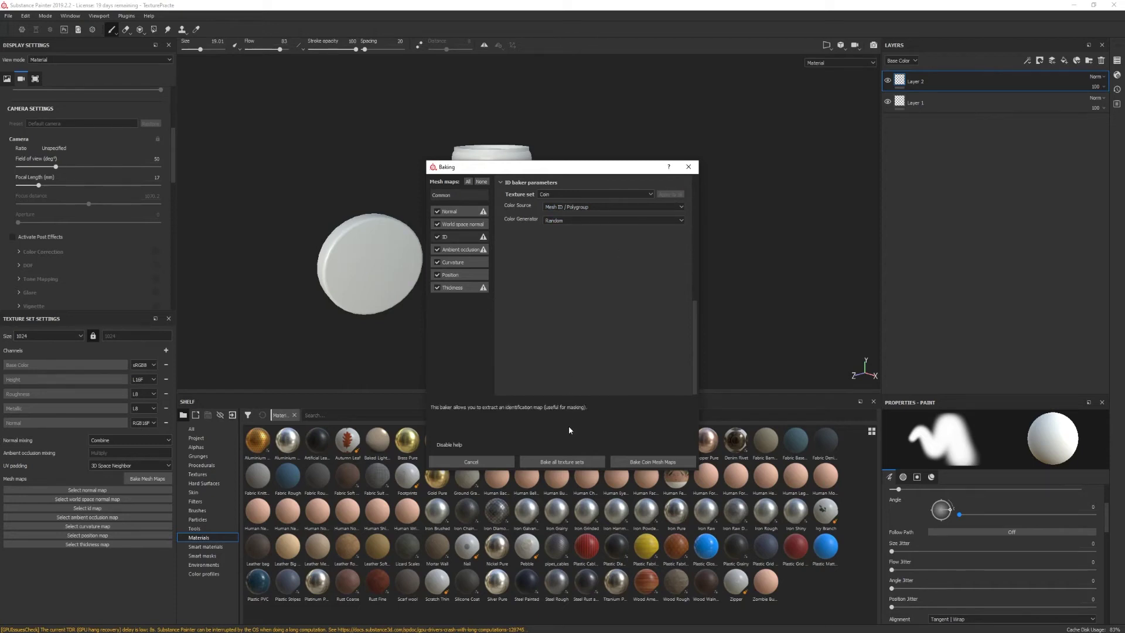
Bake the mesh maps for all texture sets and close the baking progress
click(548, 461)
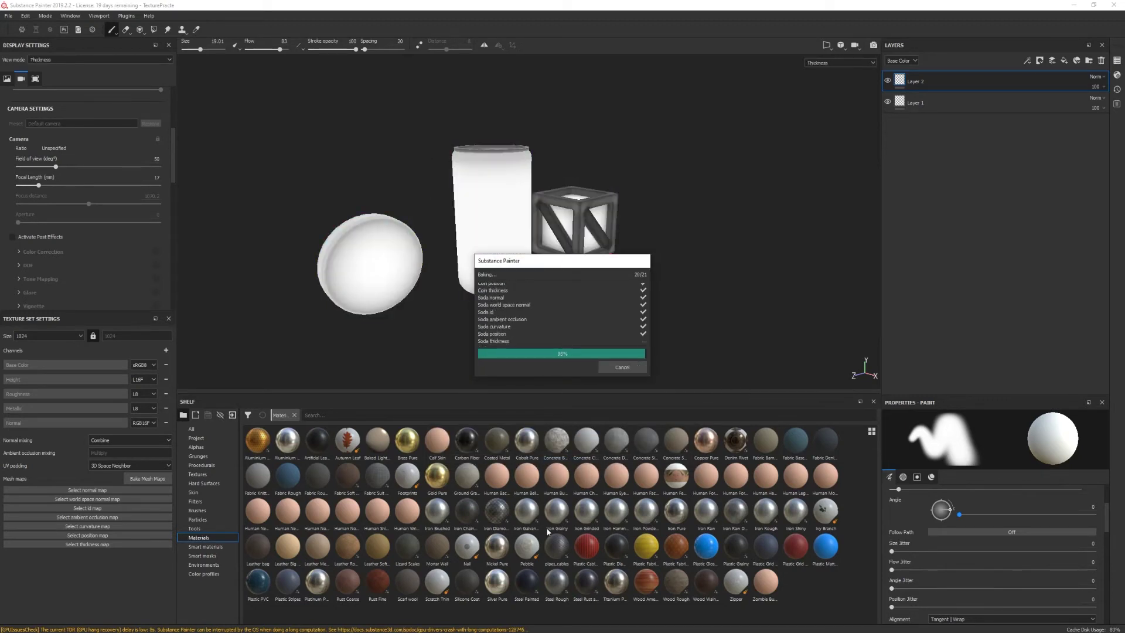
click(623, 366)
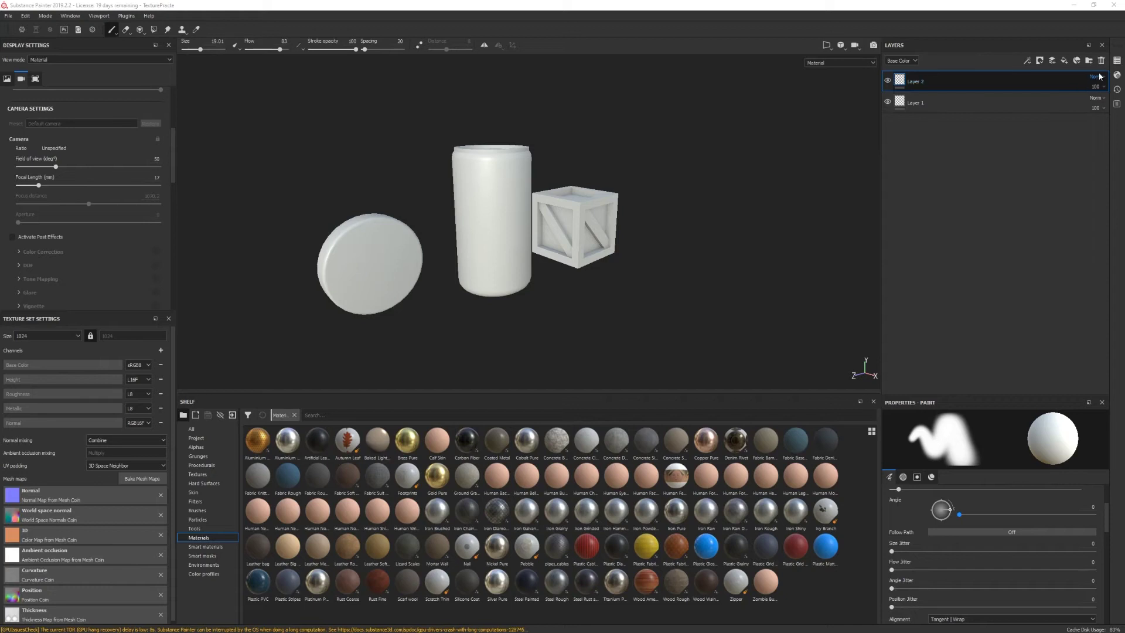
Open the texture set list and try hiding the Crate and Soda texture sets, showing both again
click(1117, 61)
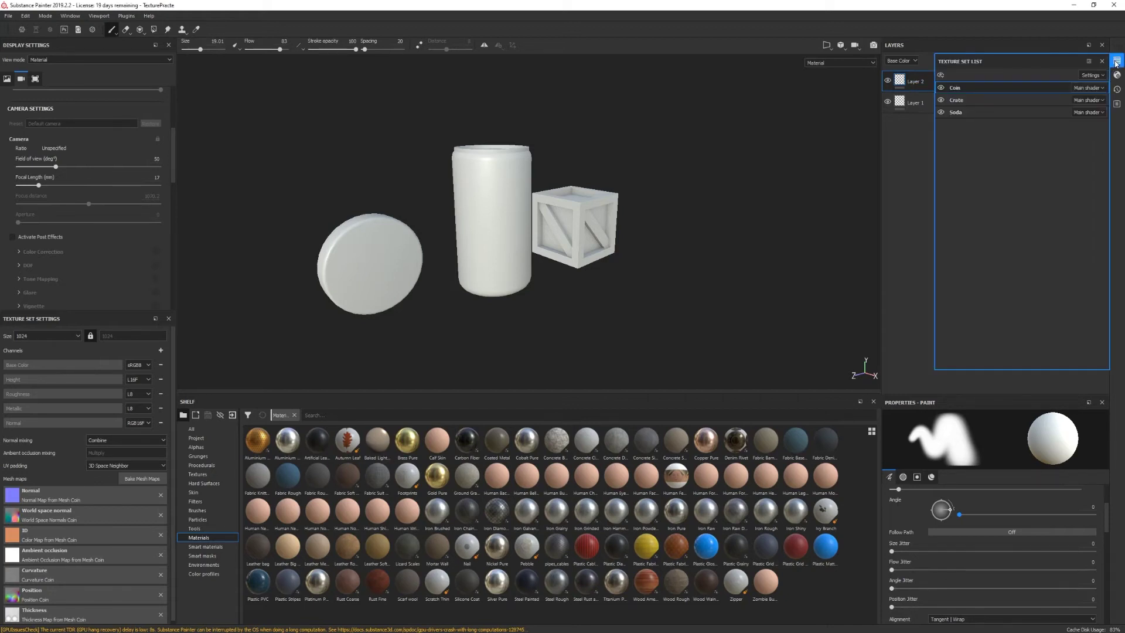
click(941, 100)
click(939, 112)
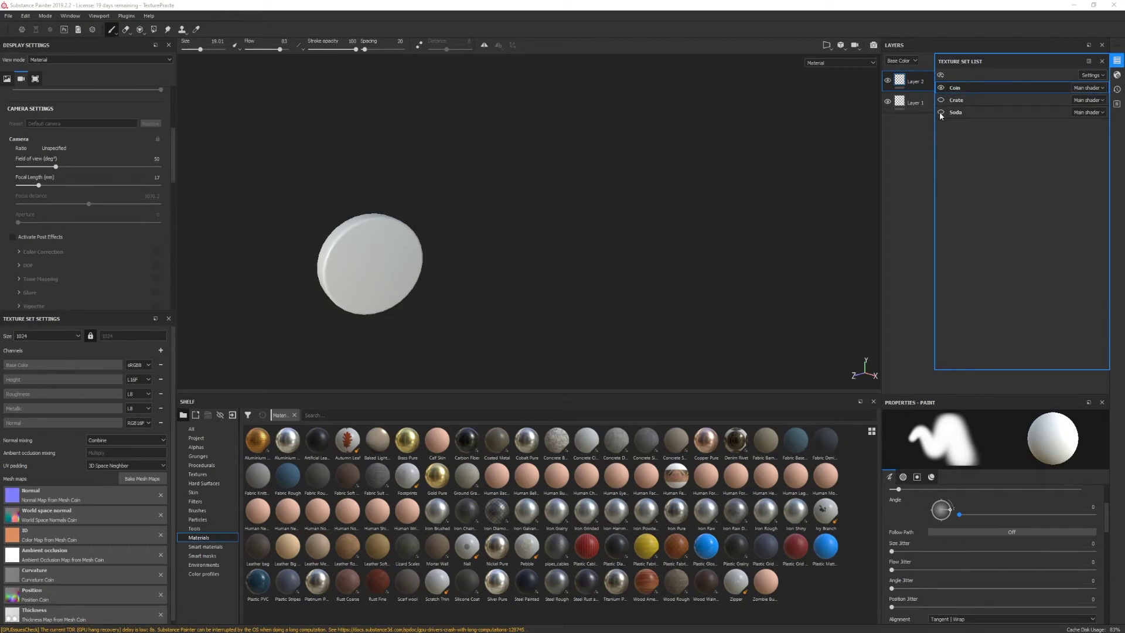
click(940, 111)
click(941, 101)
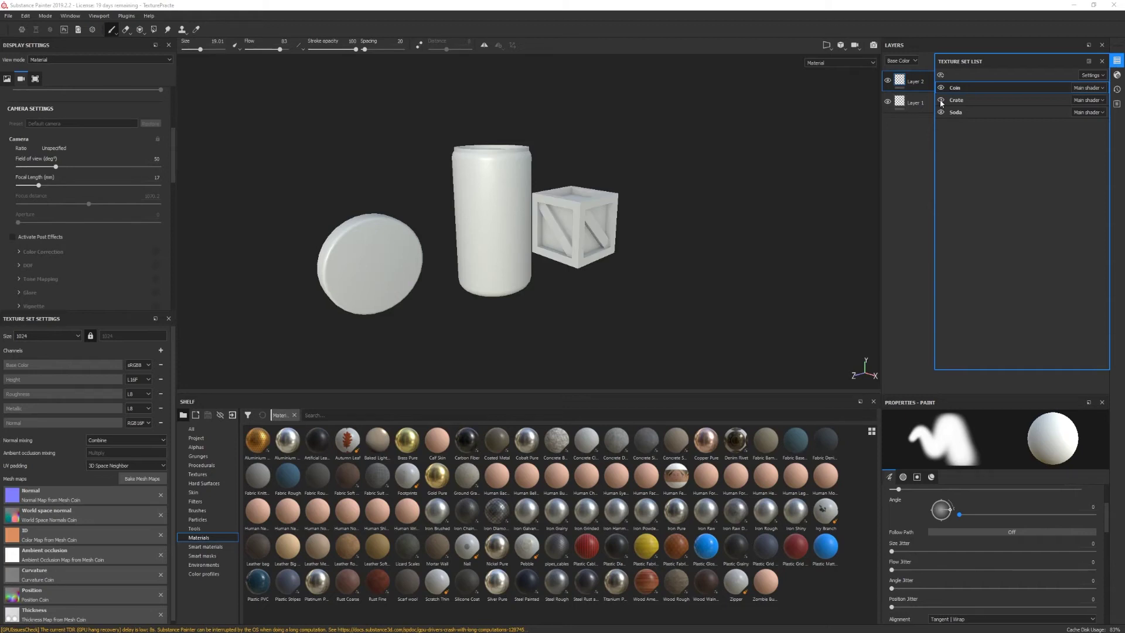
Hide the Crate and Soda texture sets to isolate the coin, and close the texture set list
click(940, 101)
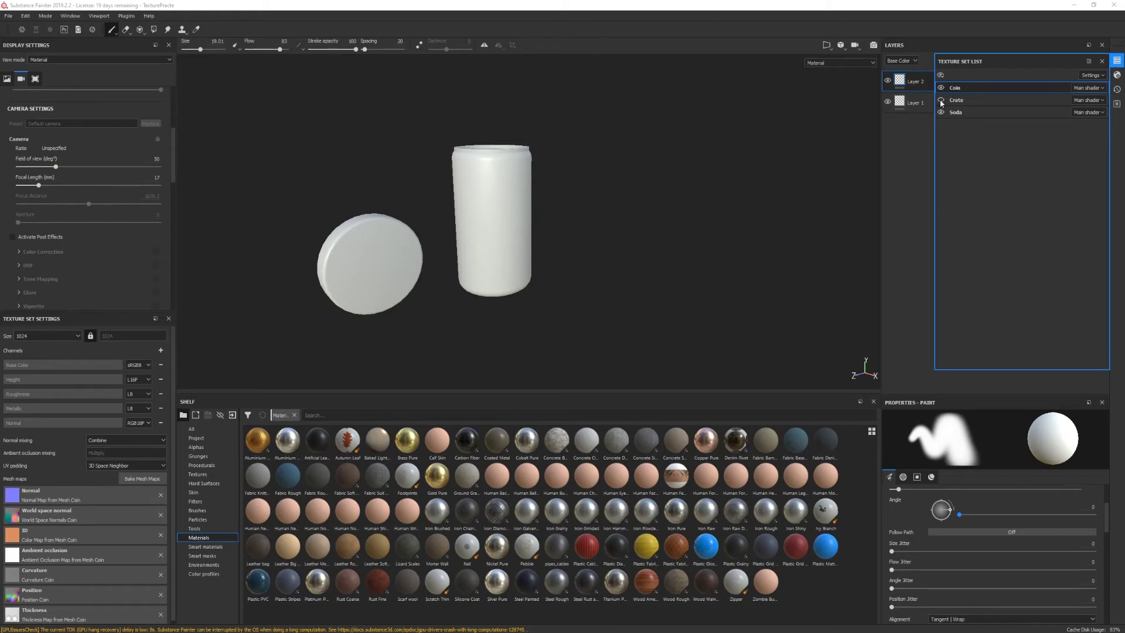
click(940, 112)
alt+middle_drag(448, 281, 540, 219)
scroll(502, 241, down, 3)
scroll(504, 238, up, 4)
scroll(508, 232, up, 3)
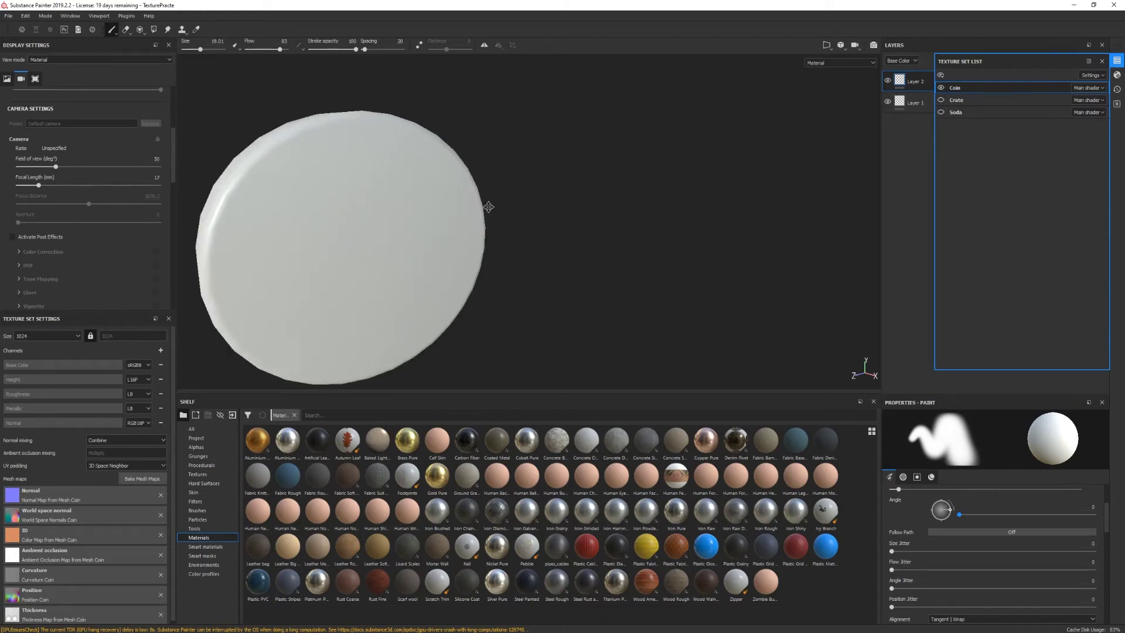
alt+drag(484, 208, 534, 188)
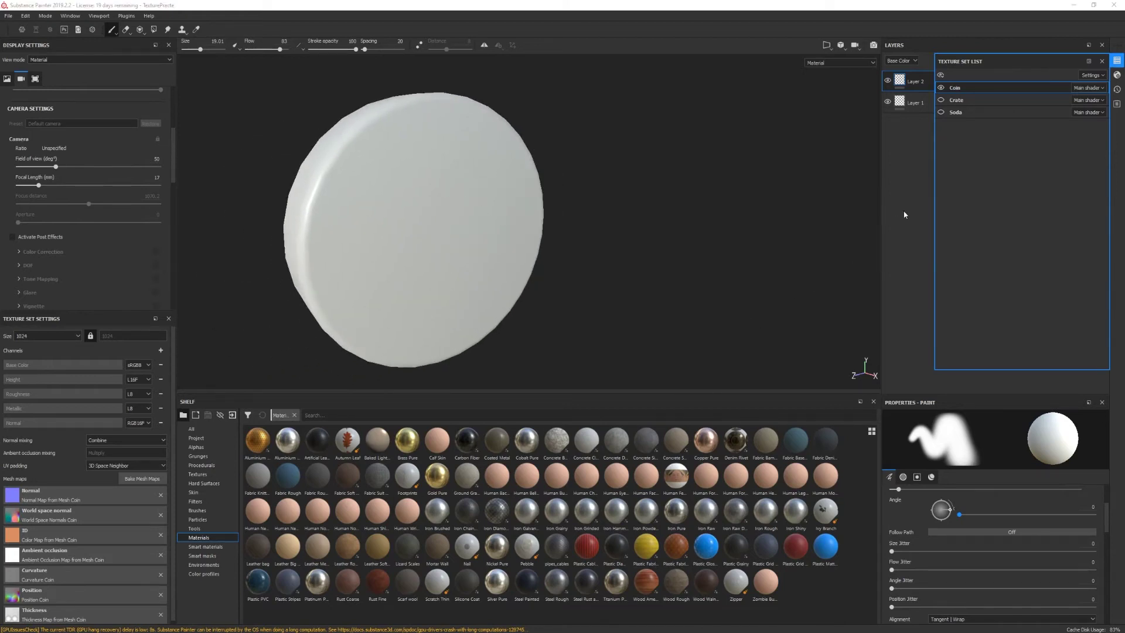
click(1101, 61)
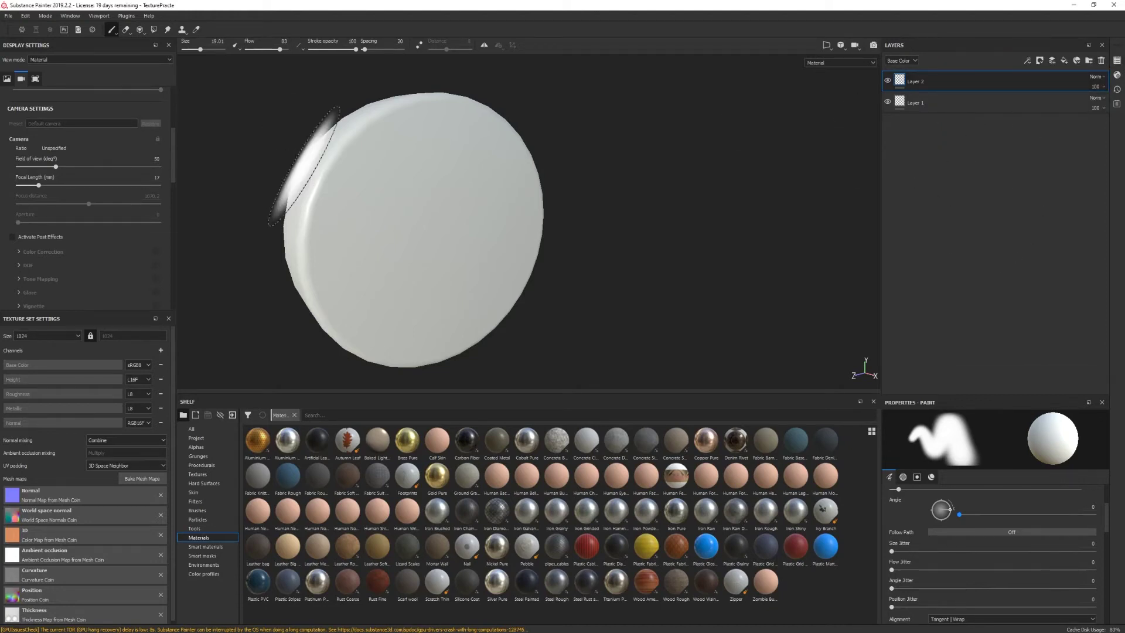
Delete both paint layers from the coin's layer stack and save the project
click(962, 110)
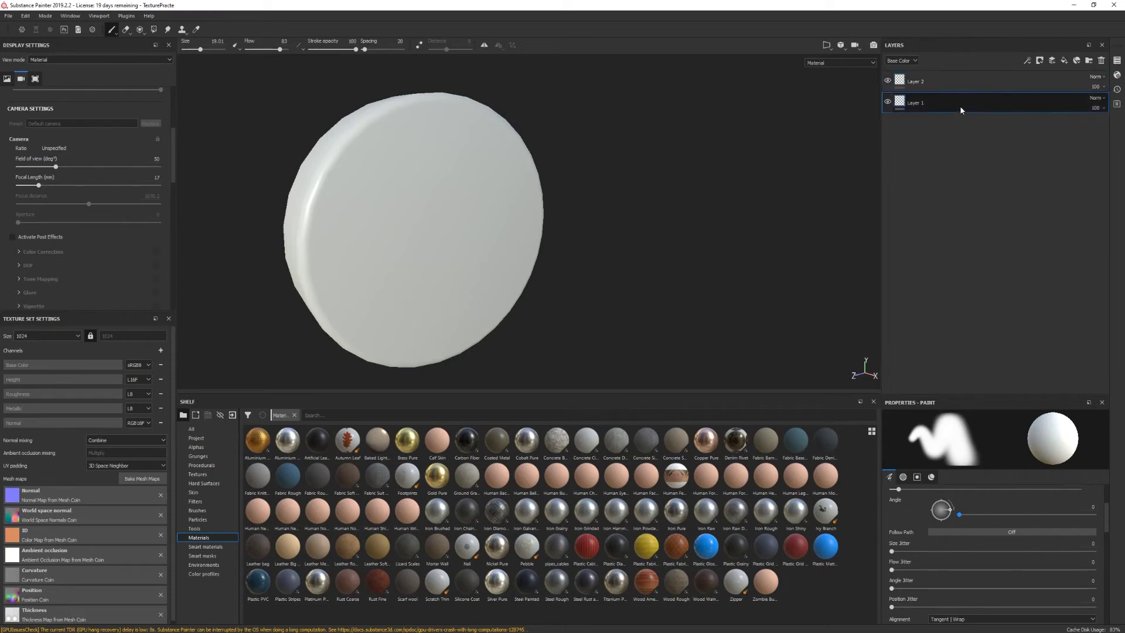
key(Delete)
key(Delete)
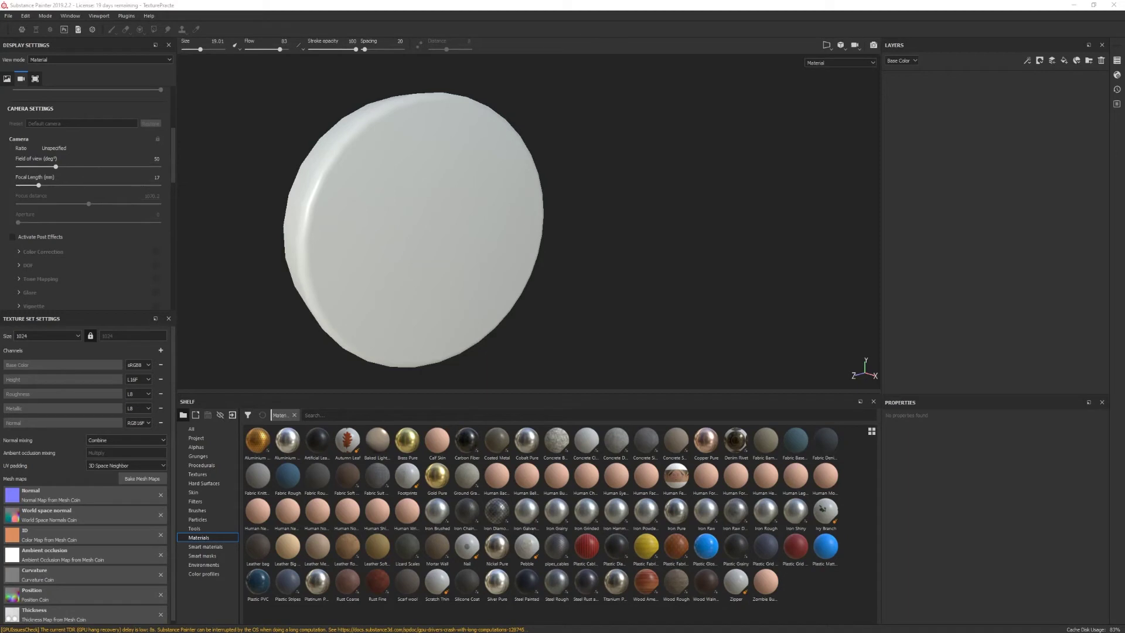
click(9, 16)
click(41, 100)
Add a folder to the coin's layer stack and name it "Base Coin Color"
click(1089, 61)
double_click(934, 83)
text(Base Coin Color)
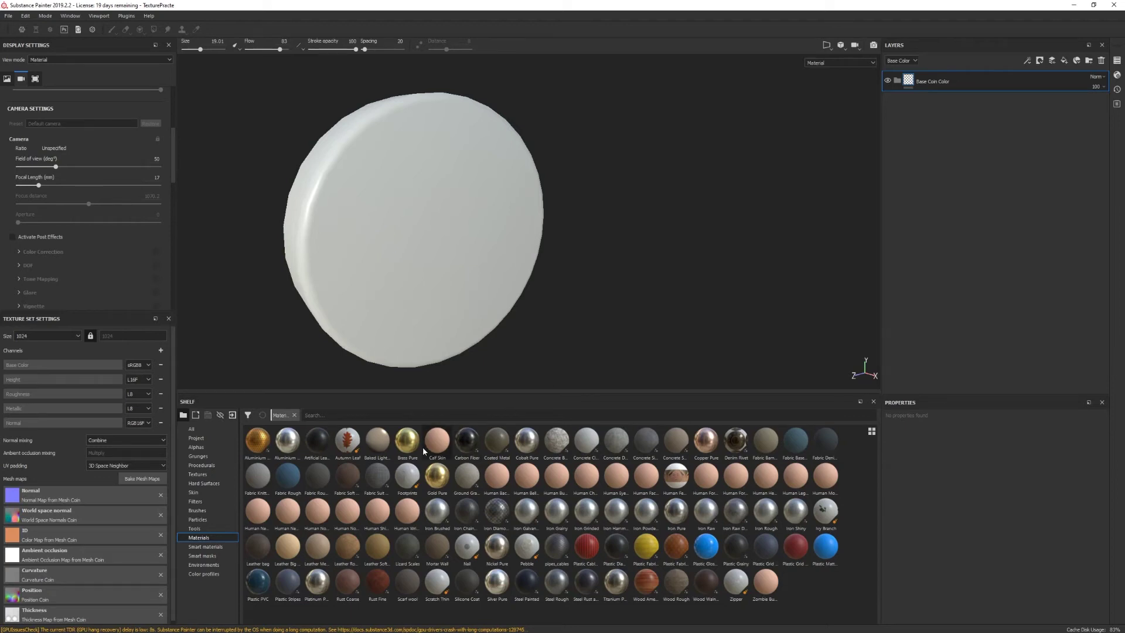
Try the Gold Pure material on the coin as a layer below the folder, and delete that layer
drag(436, 475, 987, 105)
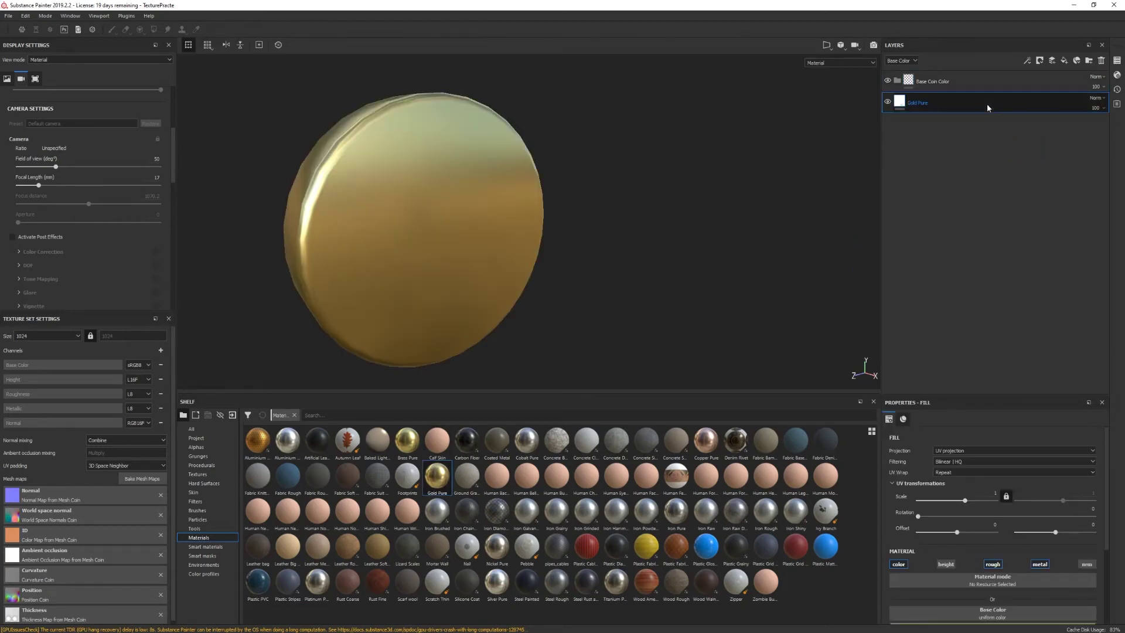
alt+drag(389, 276, 430, 246)
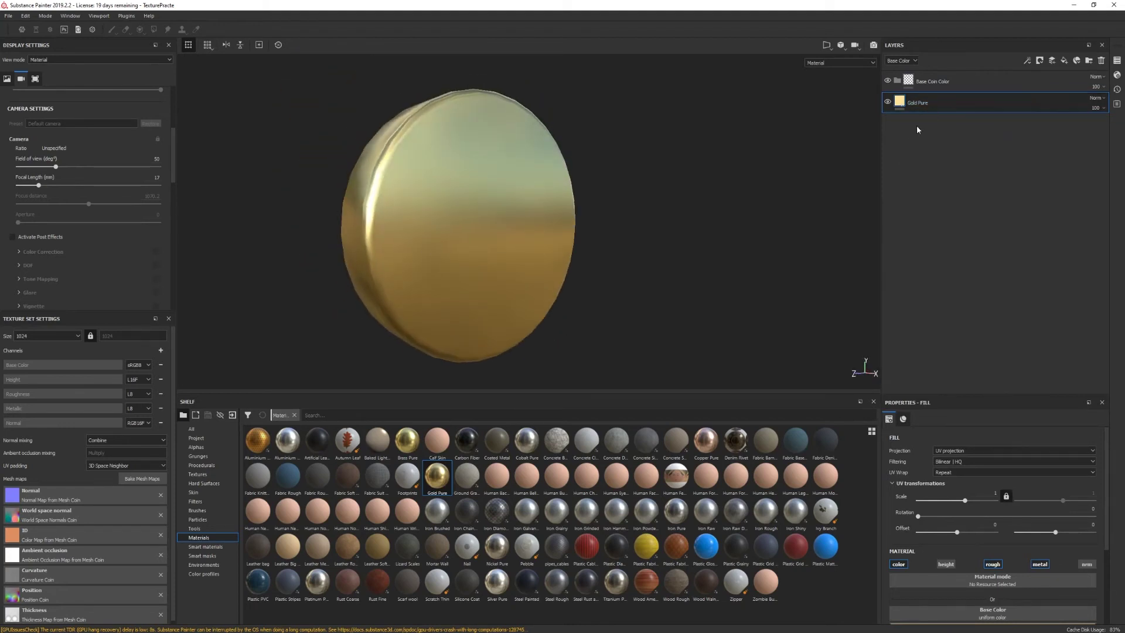
key(Delete)
Add the Plastic Cables Braided material as a layer below the Base Coin Color folder and select it
drag(587, 557, 964, 141)
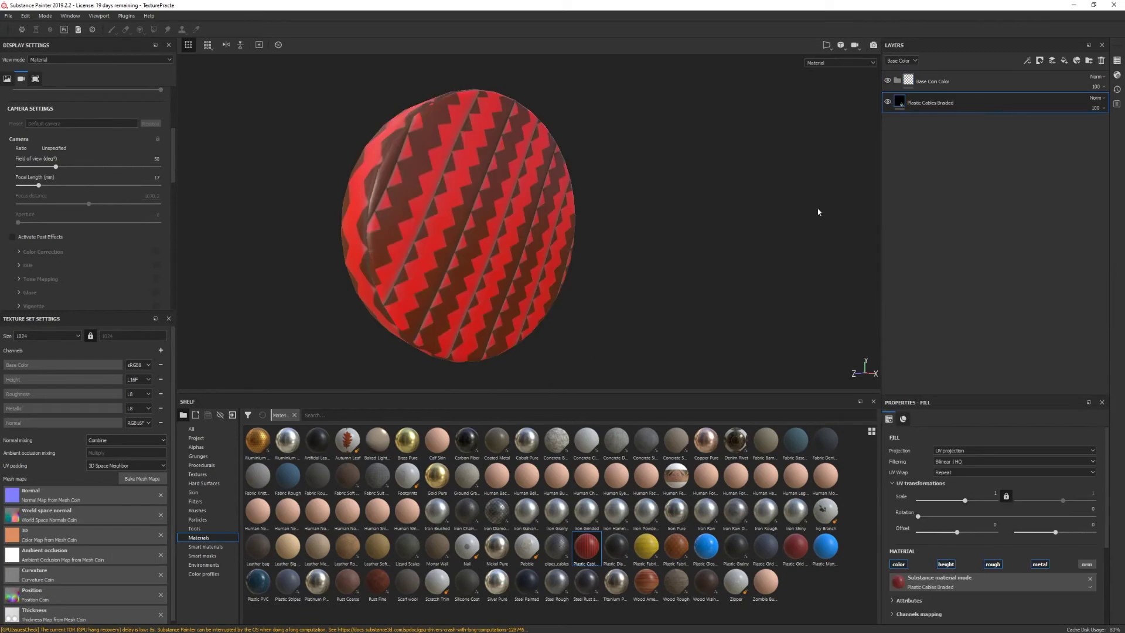
click(953, 112)
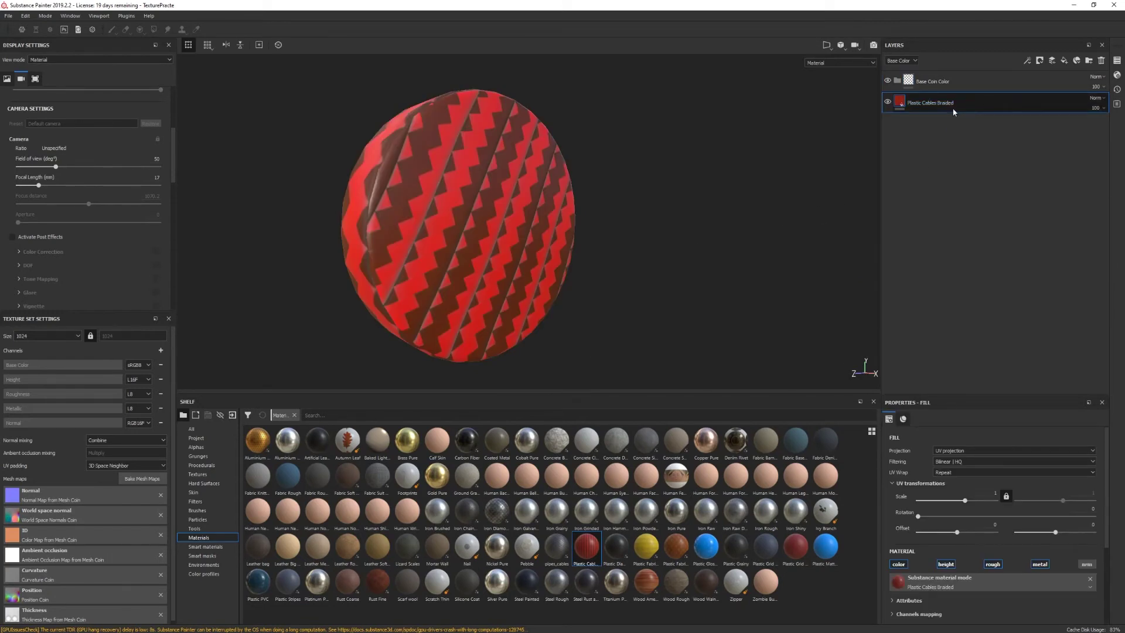
Delete the Plastic Cables Braided layer and add a fill layer inside the Base Coin Color folder
key(Delete)
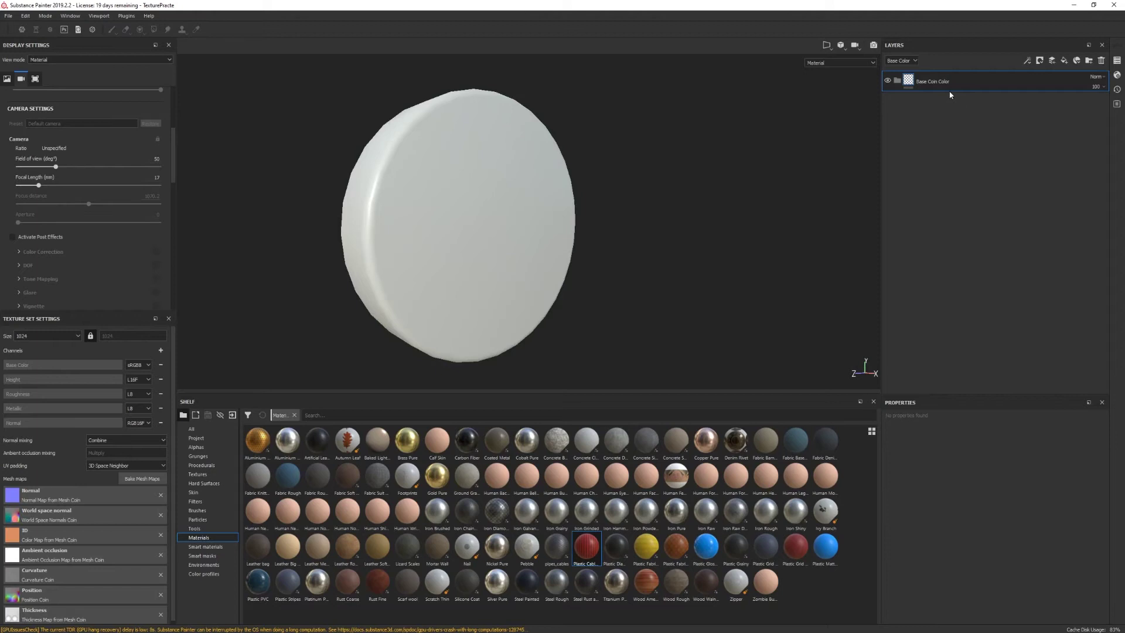
click(1064, 60)
drag(923, 83, 929, 99)
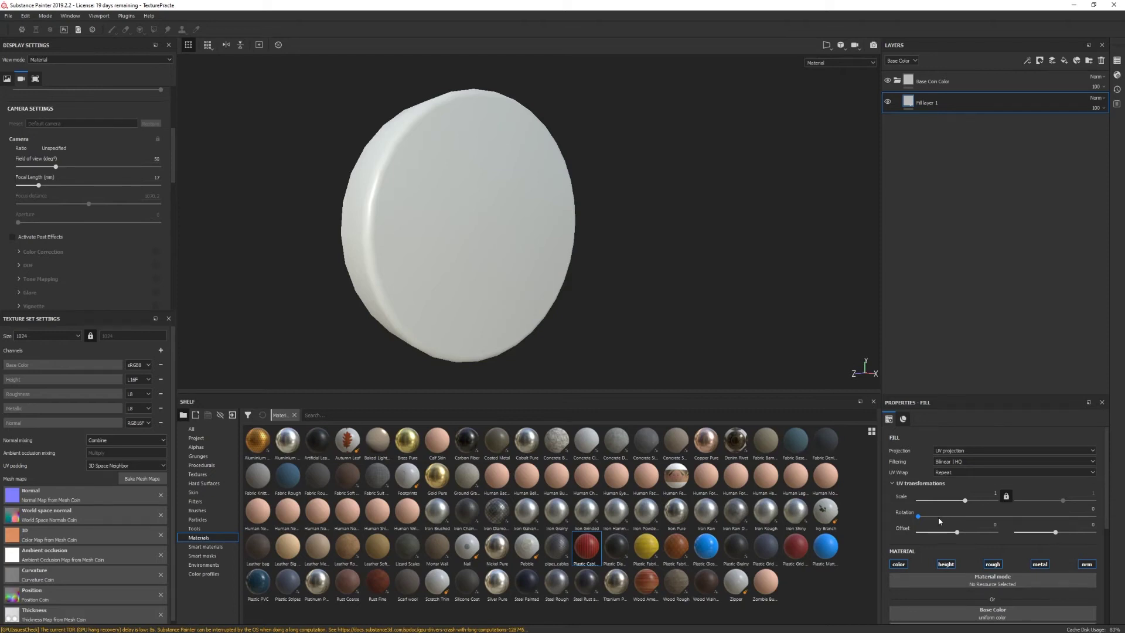
Set the fill layer's base color to a bright greenish yellow with a hue of about 0.198
scroll(939, 480, down, 3)
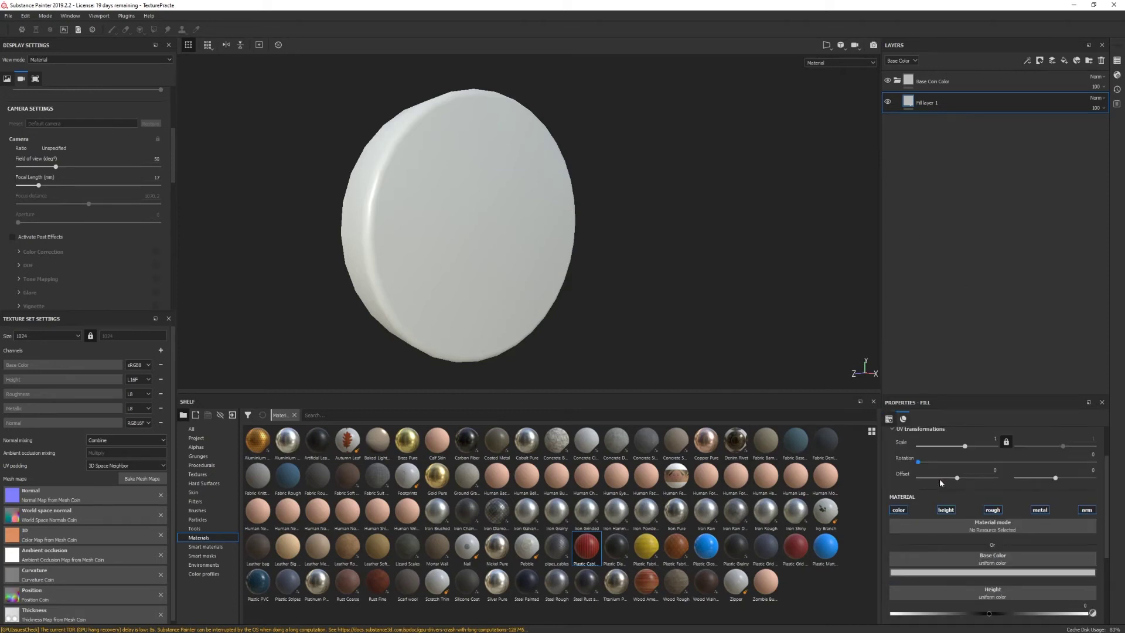
click(941, 491)
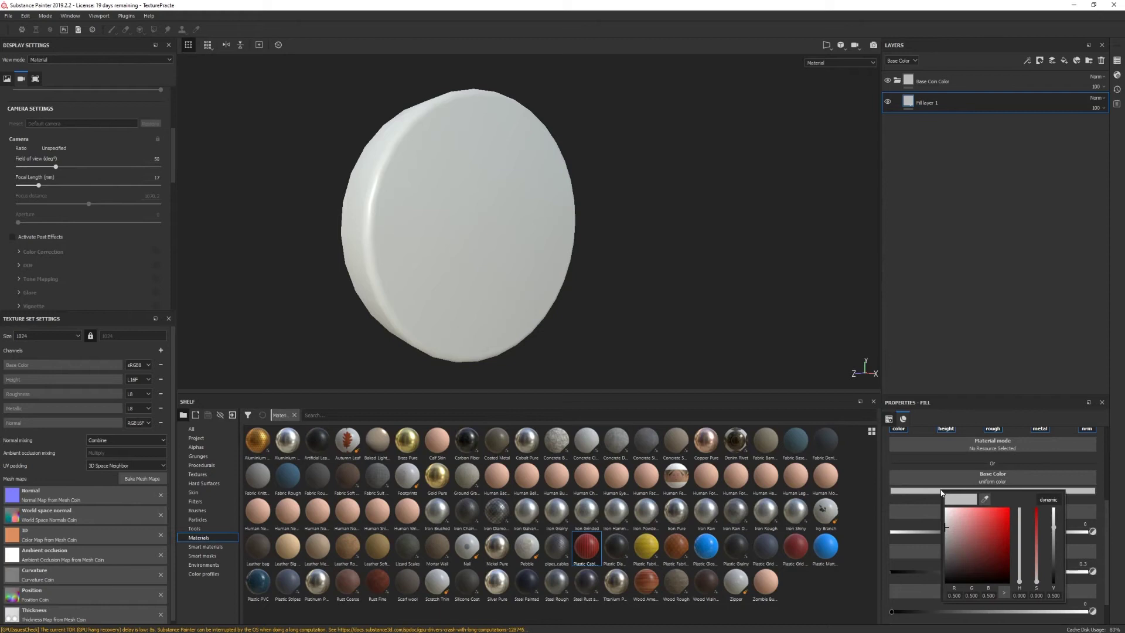
mouse_move(1020, 580)
mouse_down()
mouse_move(1020, 561)
mouse_move(1021, 573)
mouse_up()
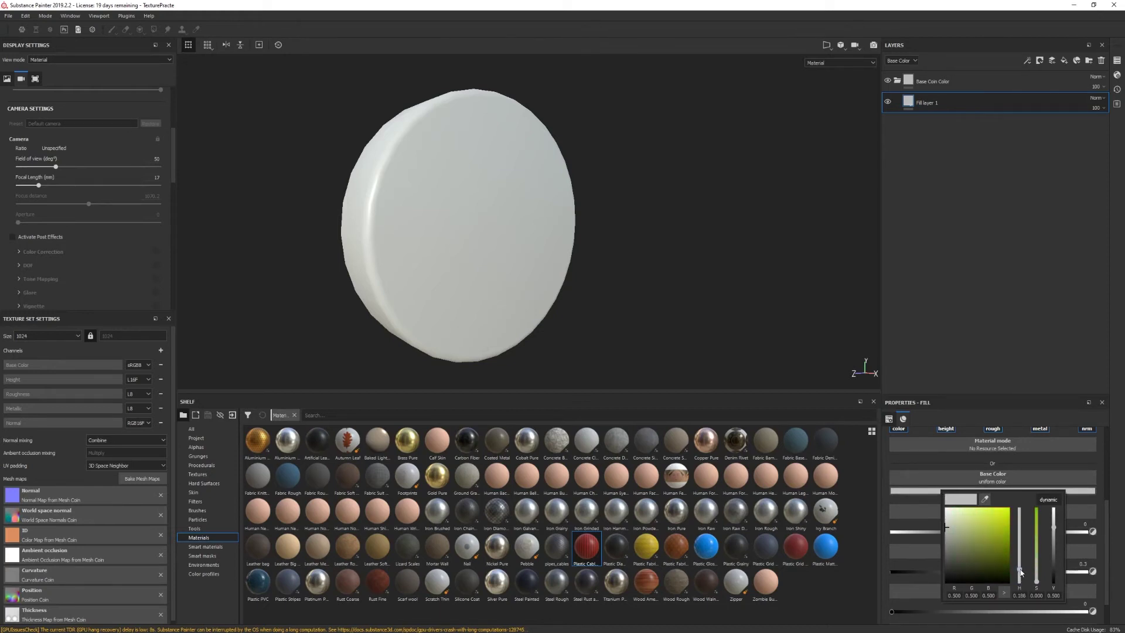
click(913, 459)
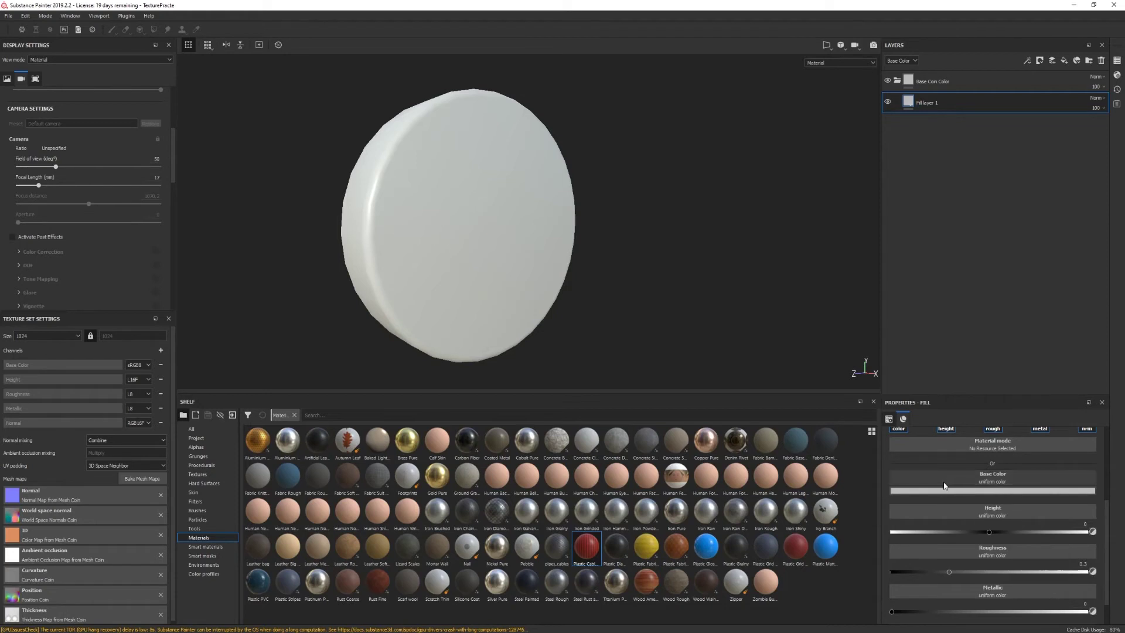
click(944, 484)
click(937, 469)
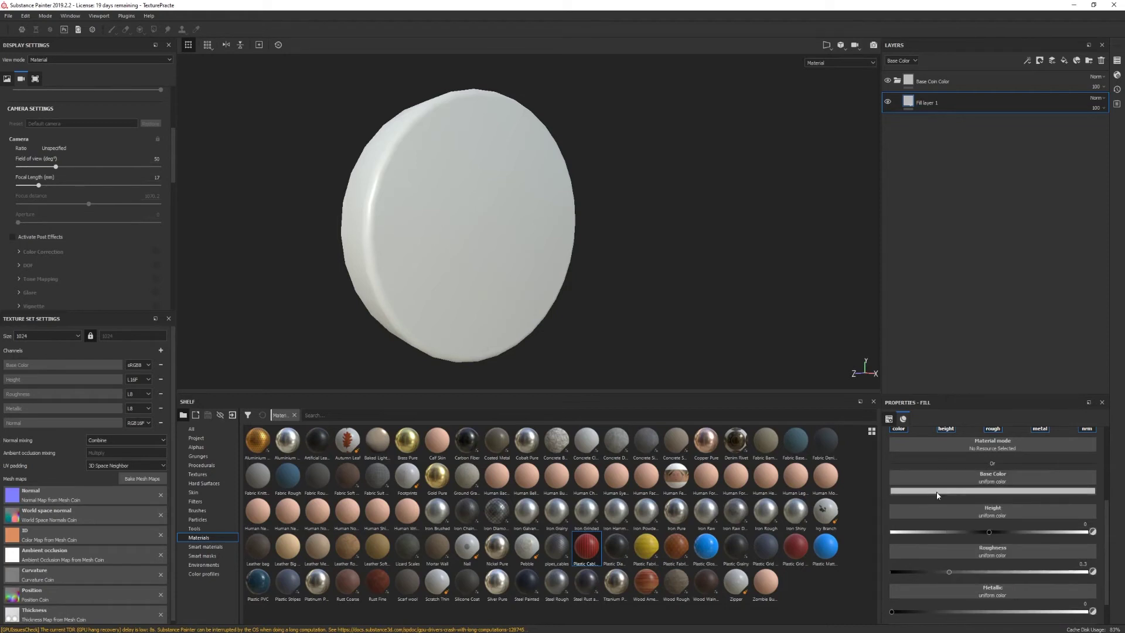
click(938, 490)
drag(1015, 567, 1017, 572)
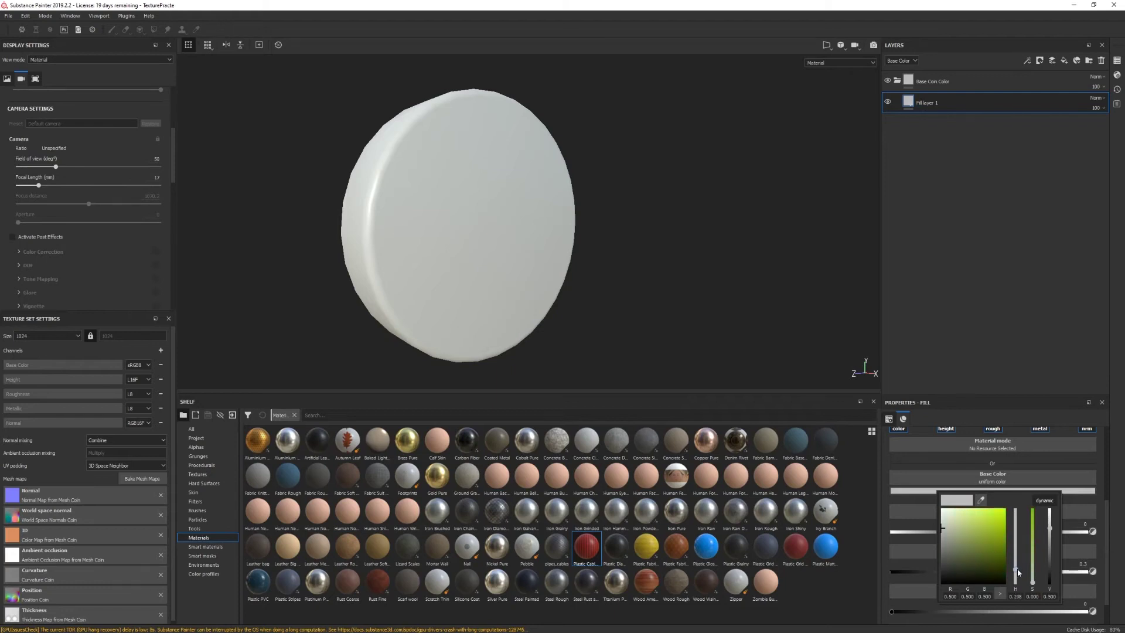
drag(976, 520, 1003, 510)
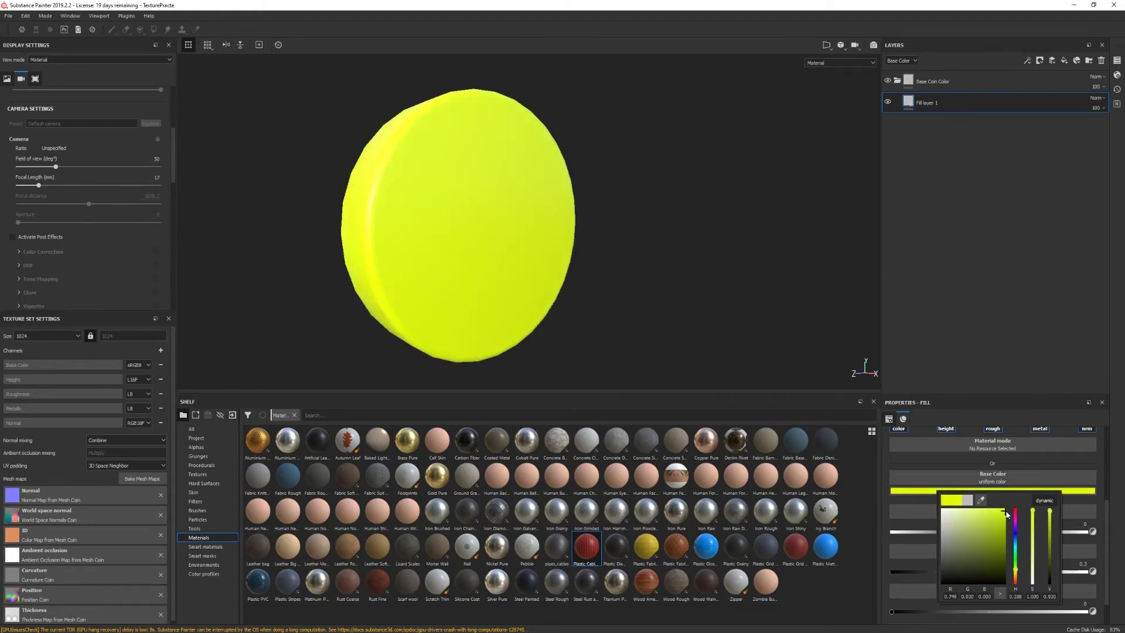
click(1017, 358)
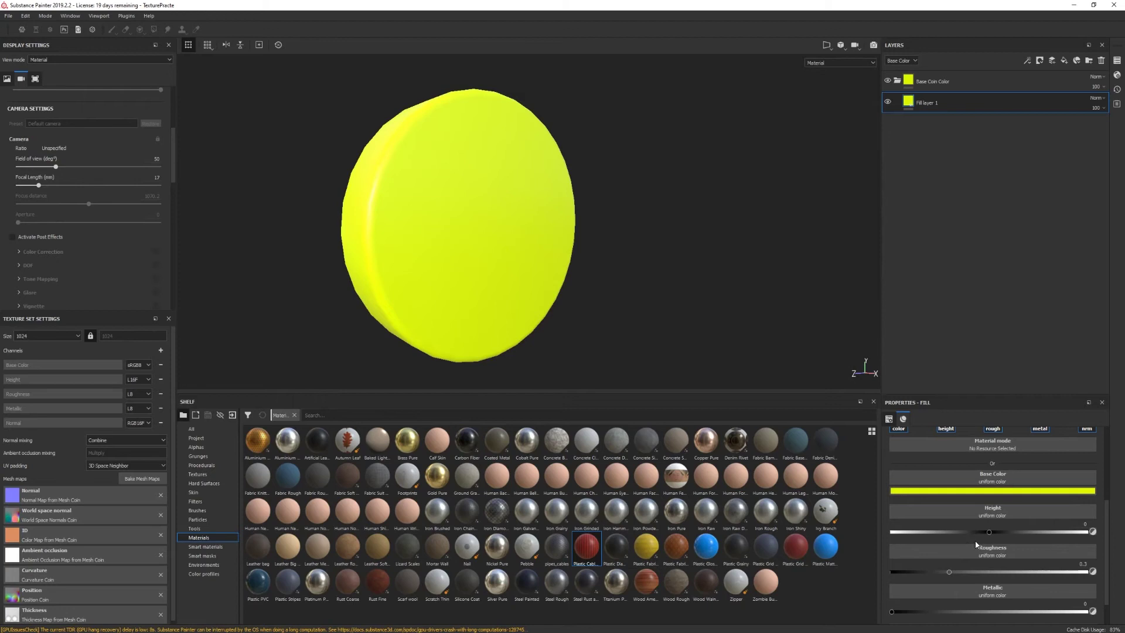
Set the yellow fill layer's roughness to about 0.10 and its metallic value to about 0.61
scroll(975, 544, down, 1)
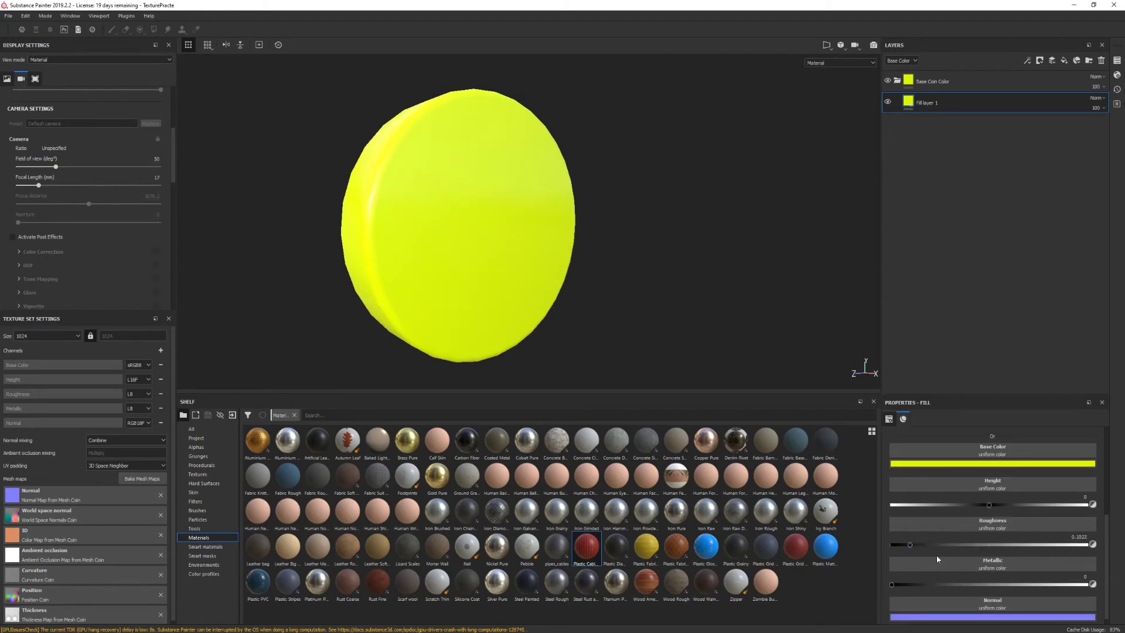
scroll(919, 536, down, 1)
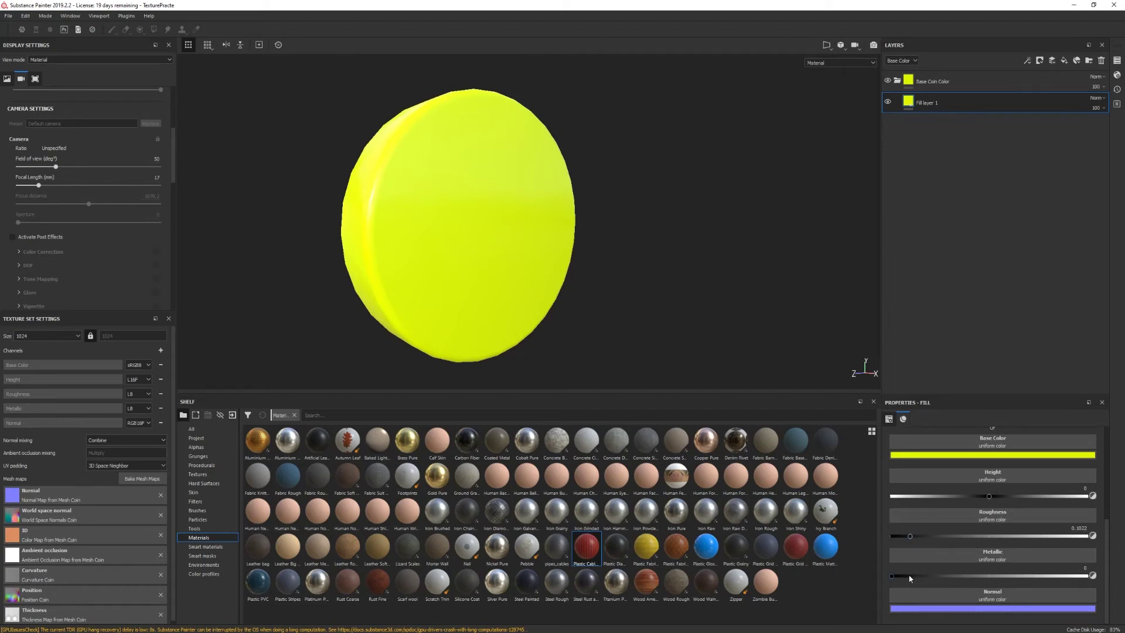
drag(898, 576, 1024, 577)
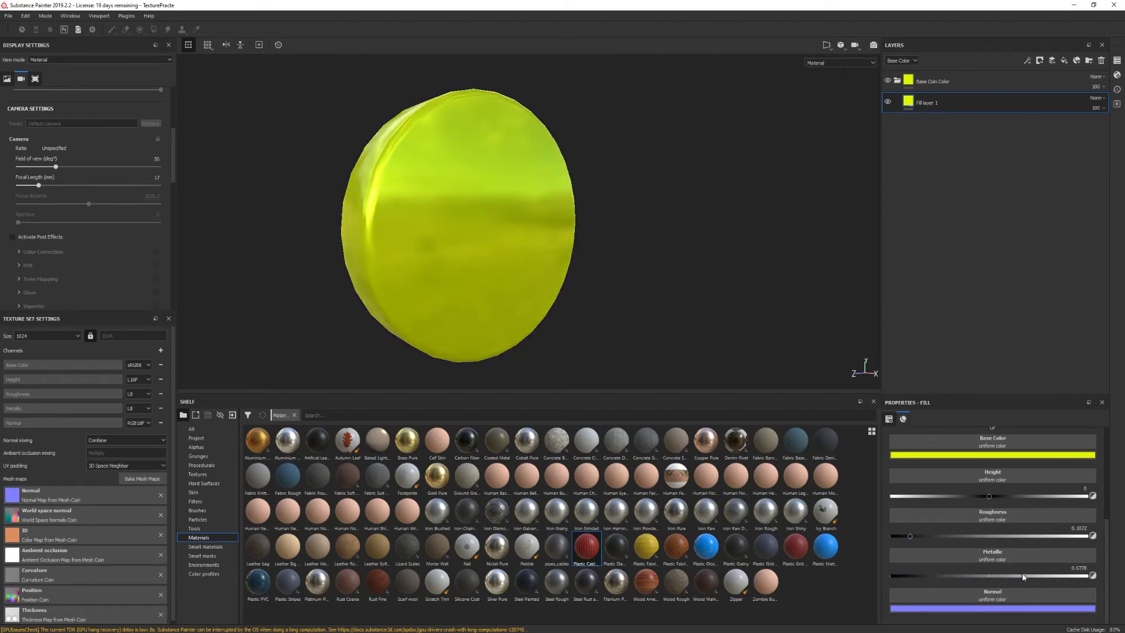
drag(1025, 576, 1061, 577)
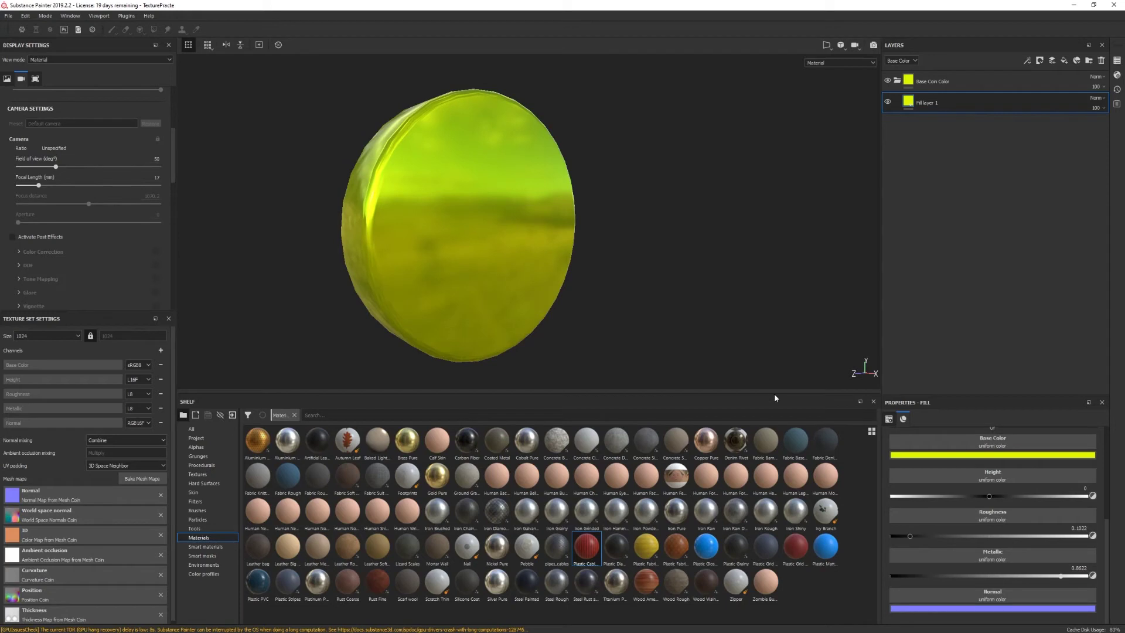
alt+drag(644, 291, 685, 354)
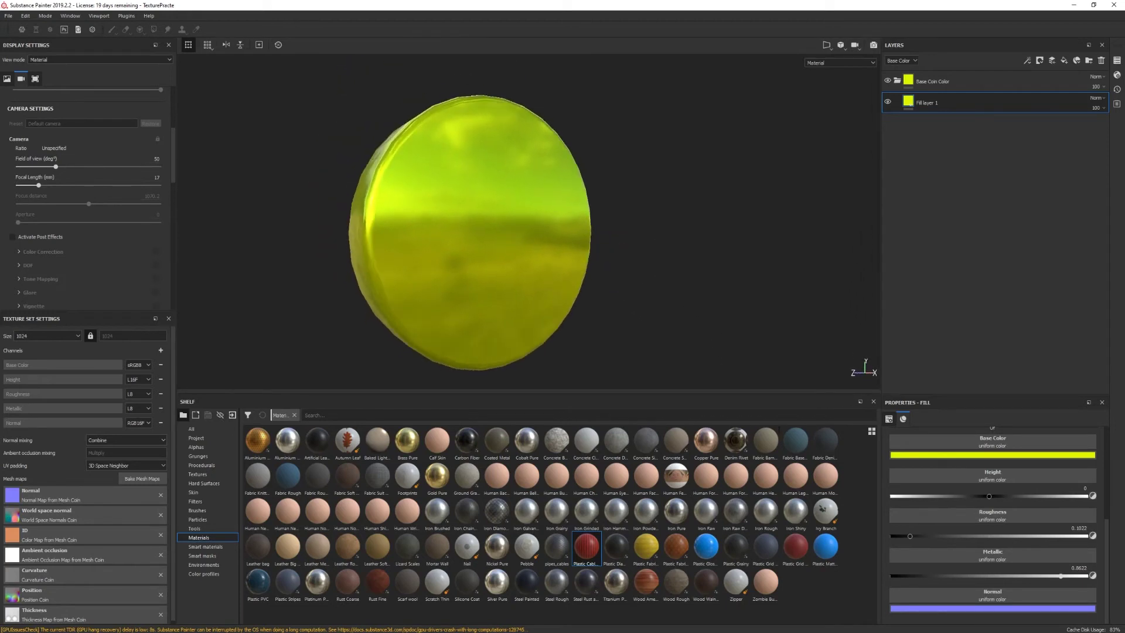
drag(1043, 574, 1012, 576)
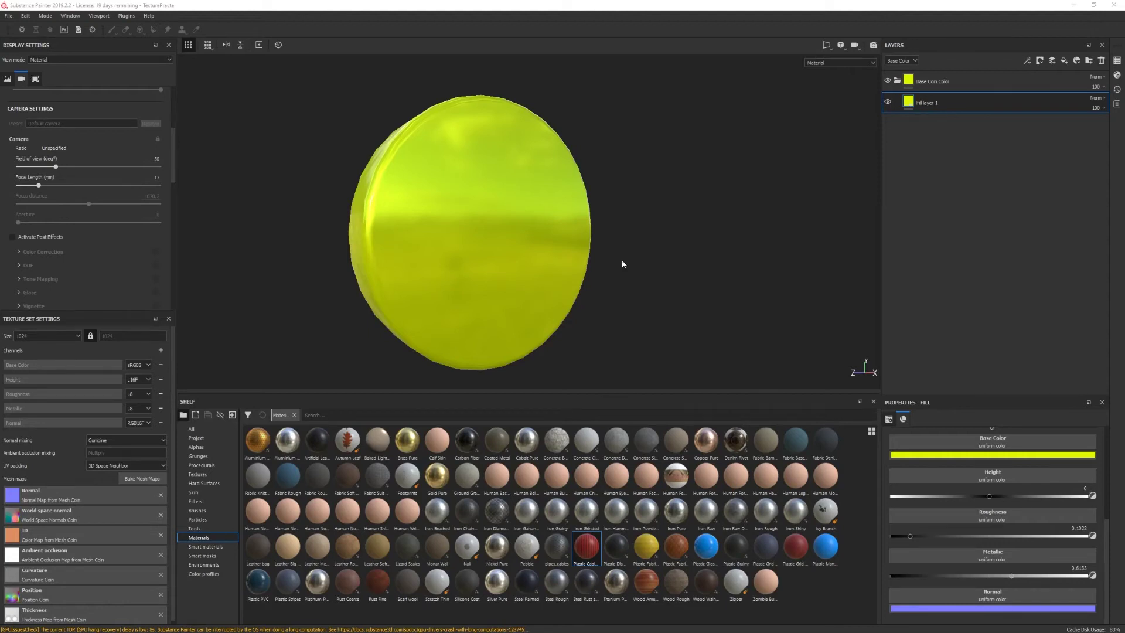
Add a new folder above the Base Coin Color folder and name it "Edge Detail"
click(1089, 61)
drag(948, 105, 944, 76)
double_click(937, 81)
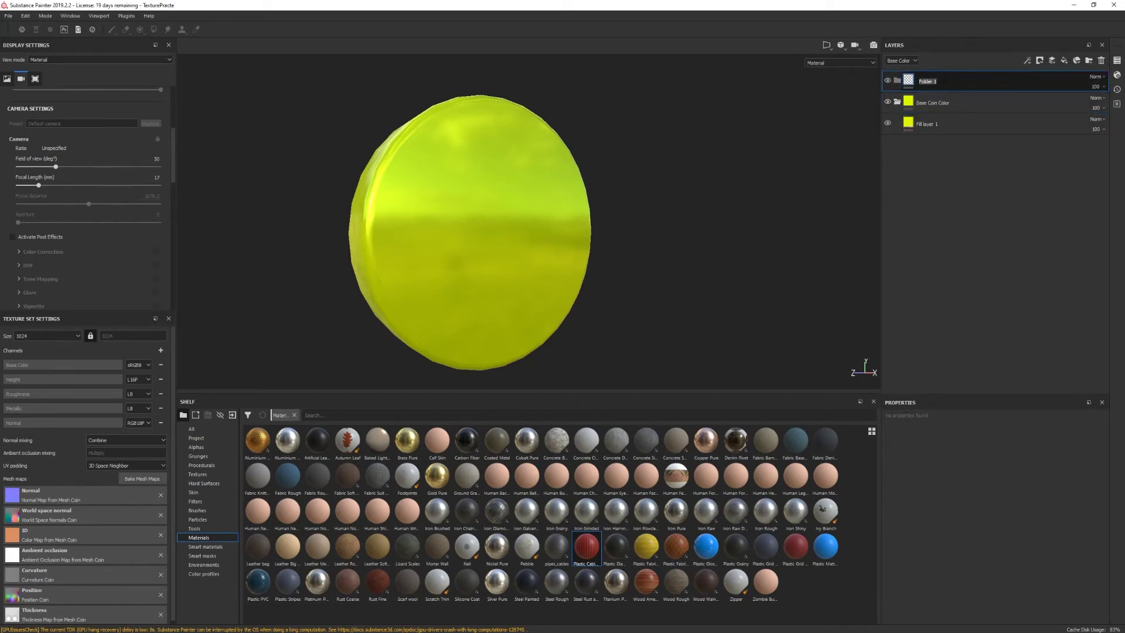
text(Edge Detail)
key(Return)
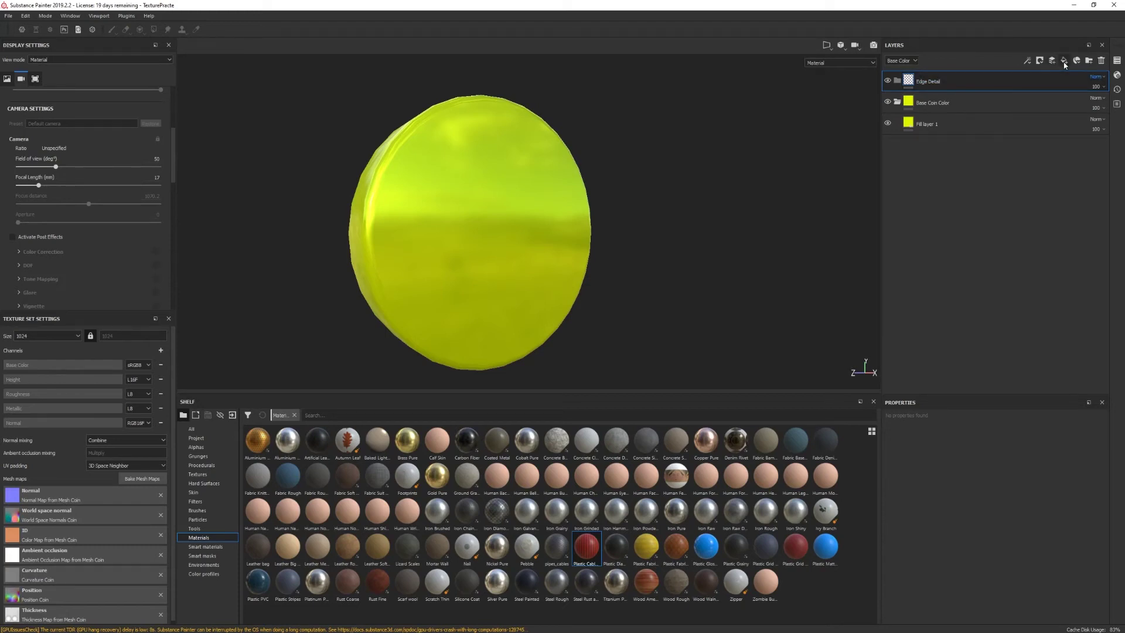
Add a fill layer inside the Edge Detail folder and turn off its color, rough and metal channels
click(1064, 61)
drag(966, 82, 964, 101)
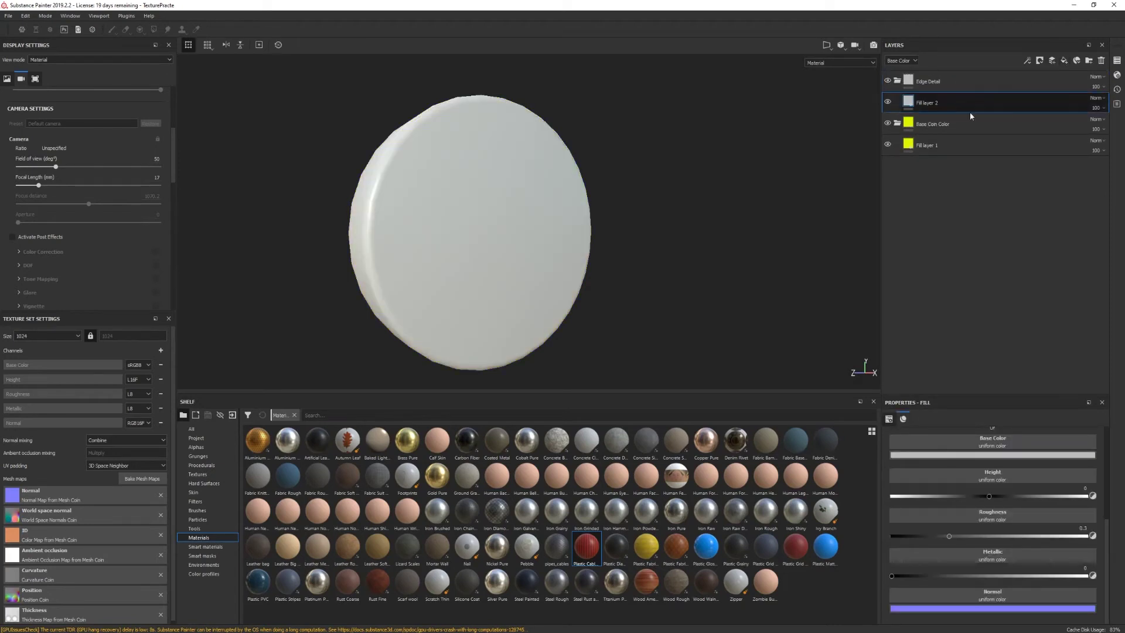
scroll(969, 504, up, 1)
scroll(969, 504, up, 1)
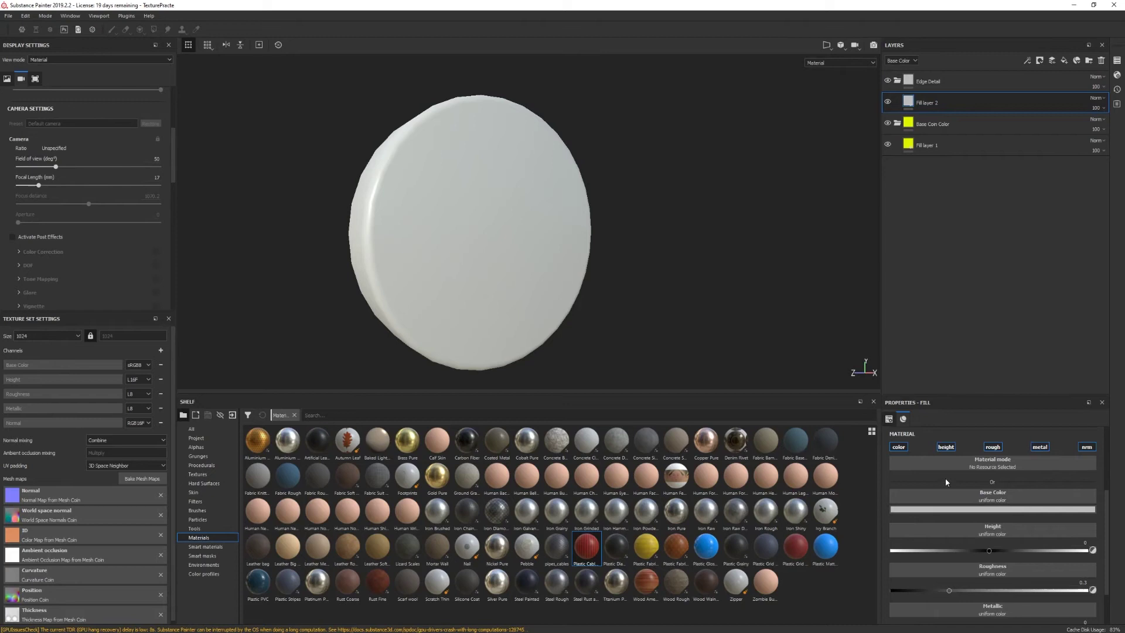
click(899, 447)
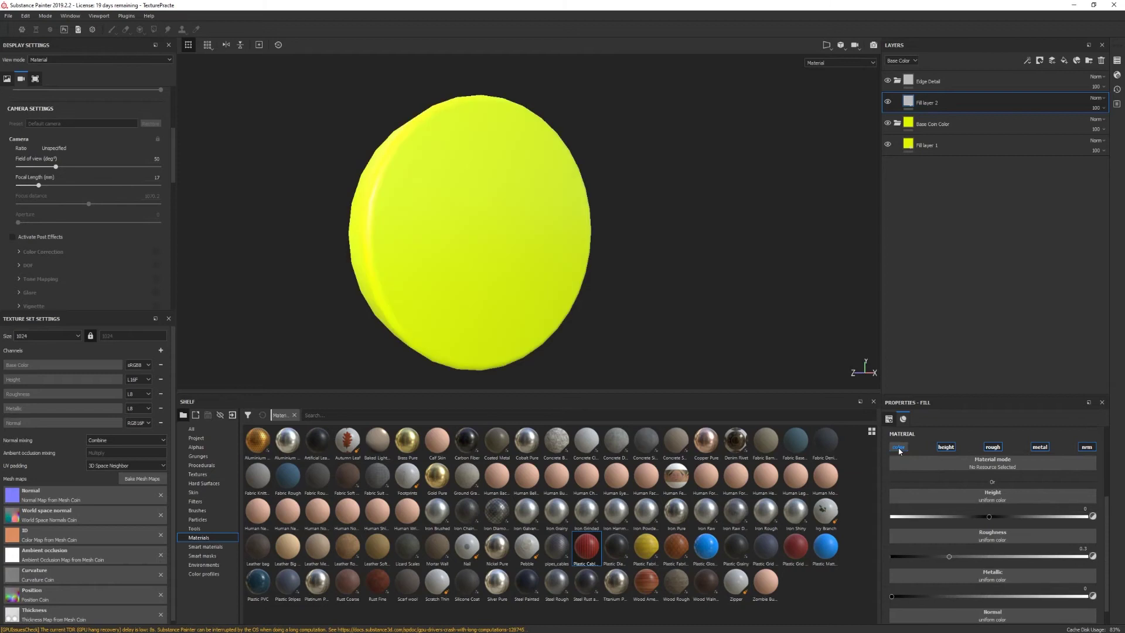
click(998, 450)
click(1039, 447)
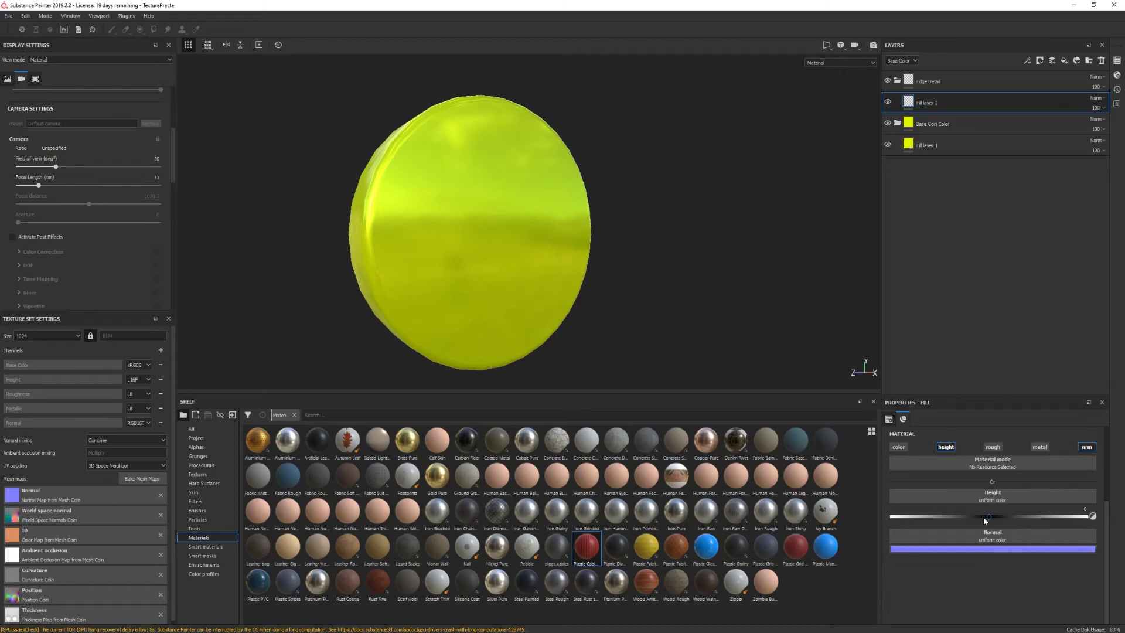
Set the Edge Detail fill layer's height to about 0.29 and add a black mask to the layer
alt+drag(361, 215, 484, 314)
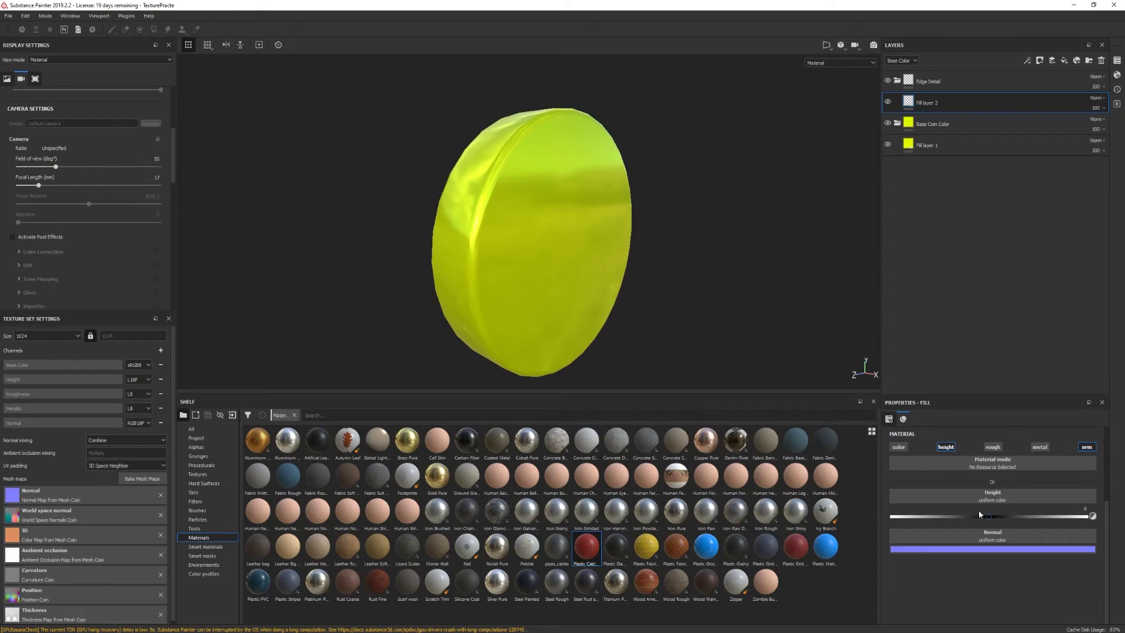
click(992, 517)
drag(994, 515, 1017, 517)
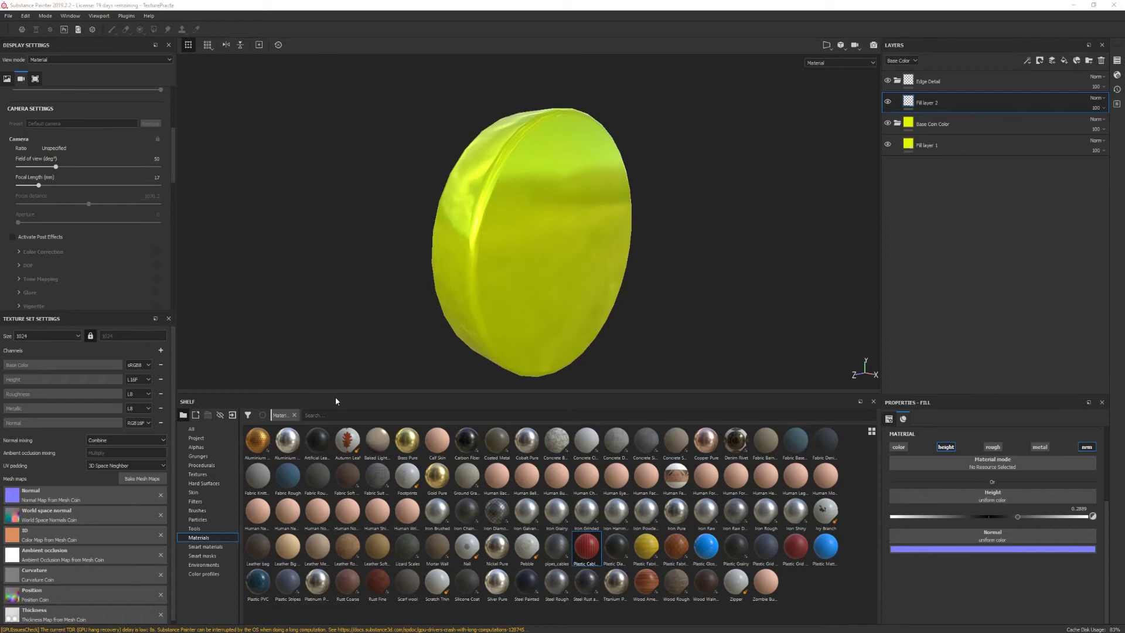
right_click(928, 104)
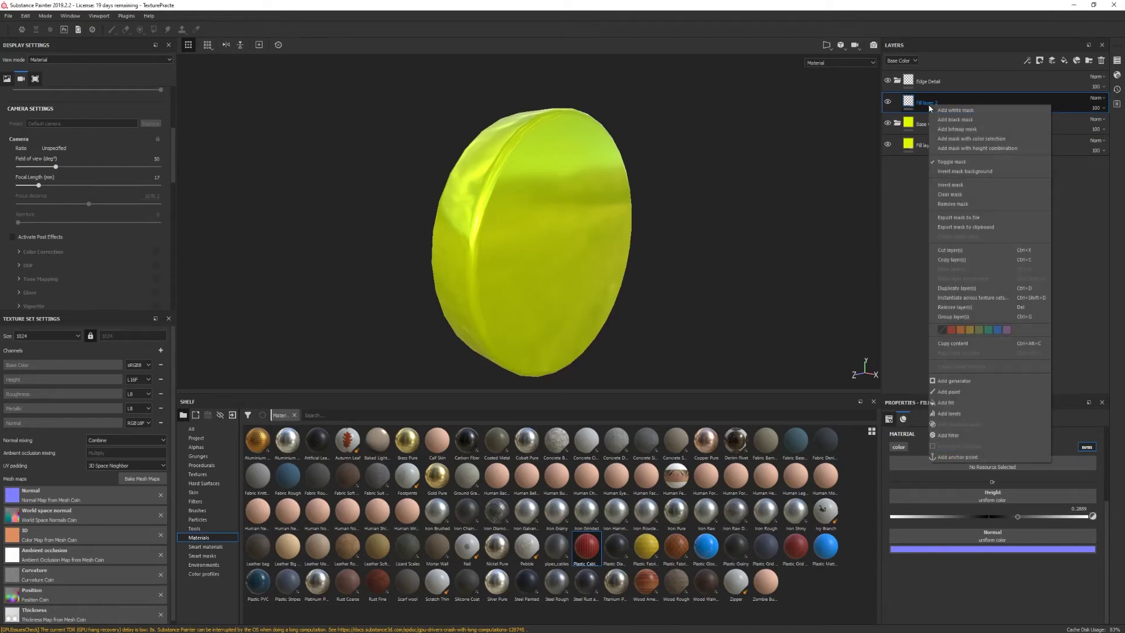
click(943, 111)
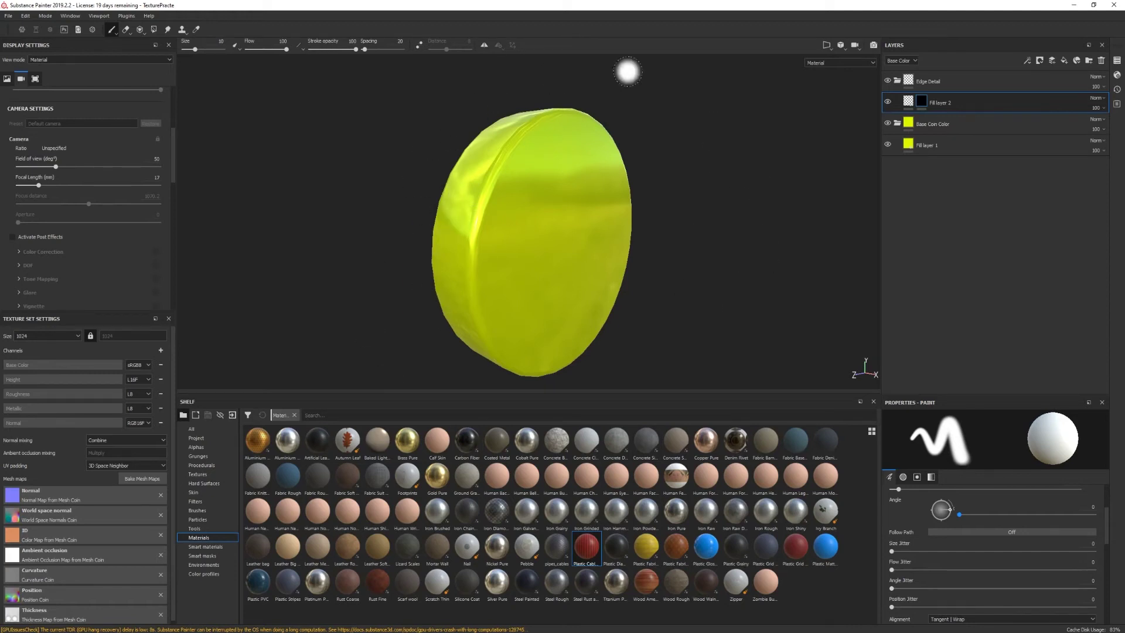
click(921, 103)
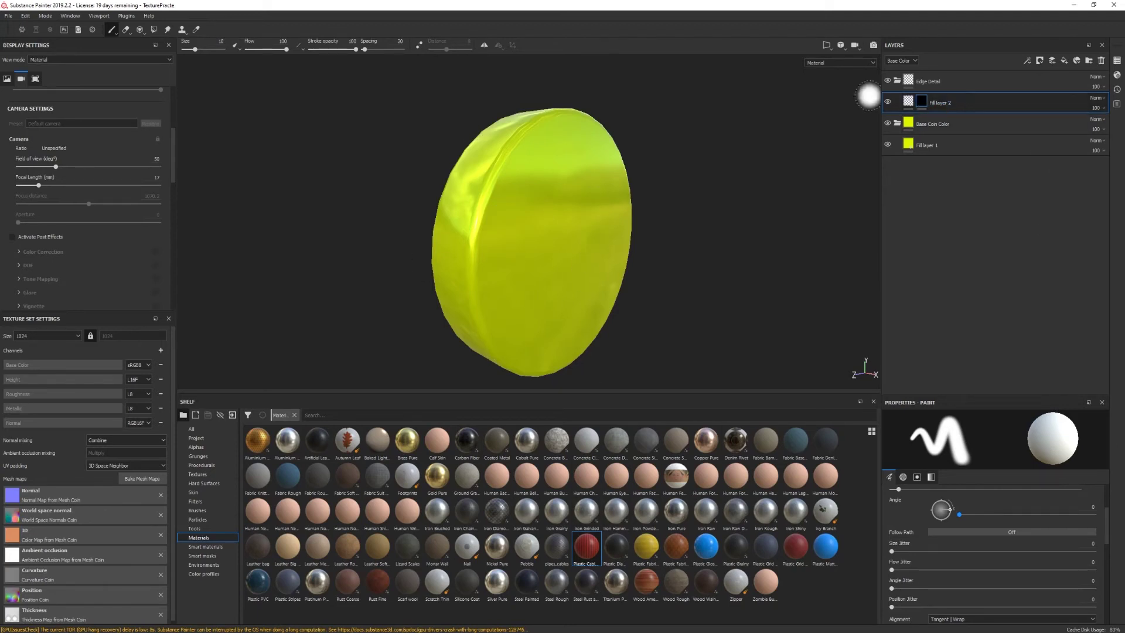
Try painting raised strokes along the coin's rim in the mask with a smaller brush, and clear the mask
mouse_move(457, 258)
alt+mouse_down()
mouse_move(472, 309)
mouse_move(492, 271)
mouse_move(425, 244)
mouse_move(473, 198)
mouse_move(485, 261)
mouse_move(510, 213)
mouse_move(505, 114)
alt+mouse_up()
scroll(427, 242, up, 4)
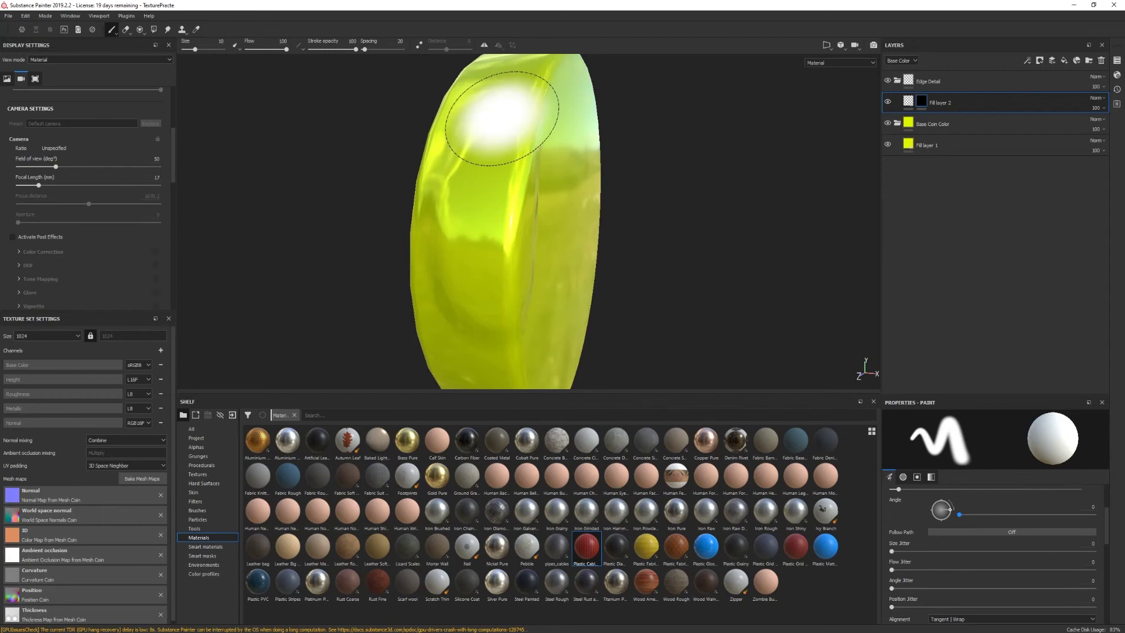
ctrl+right_drag(504, 113, 469, 113)
mouse_move(501, 113)
mouse_down()
mouse_move(460, 146)
mouse_move(455, 279)
mouse_move(515, 193)
mouse_move(535, 229)
mouse_move(492, 341)
mouse_up()
alt+drag(497, 191, 574, 258)
scroll(516, 187, up, 5)
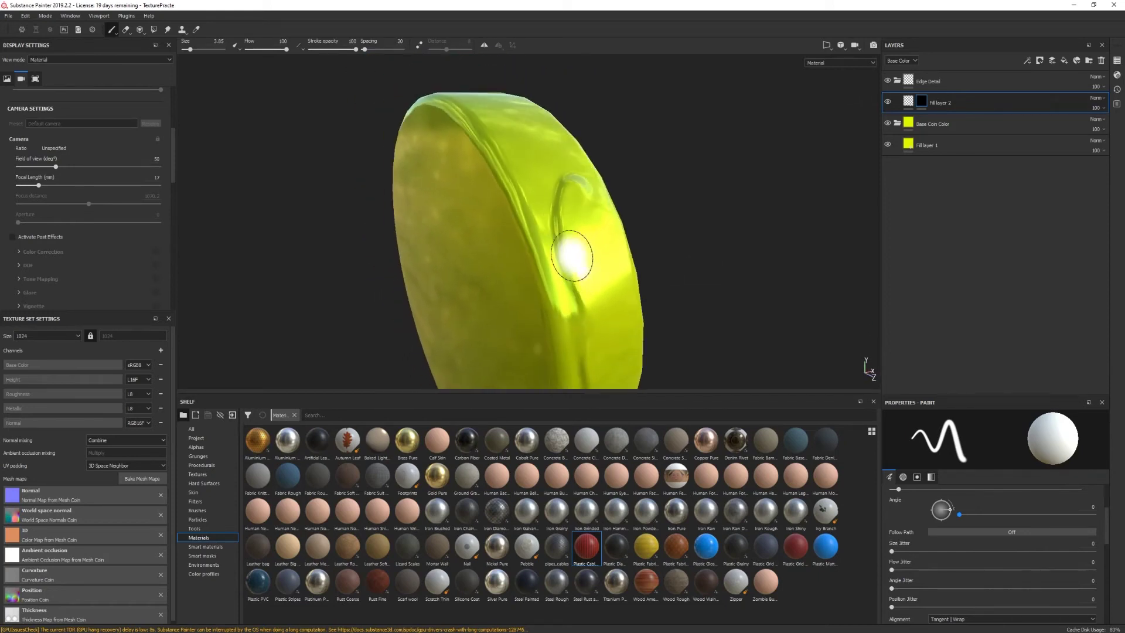
alt+drag(535, 156, 622, 215)
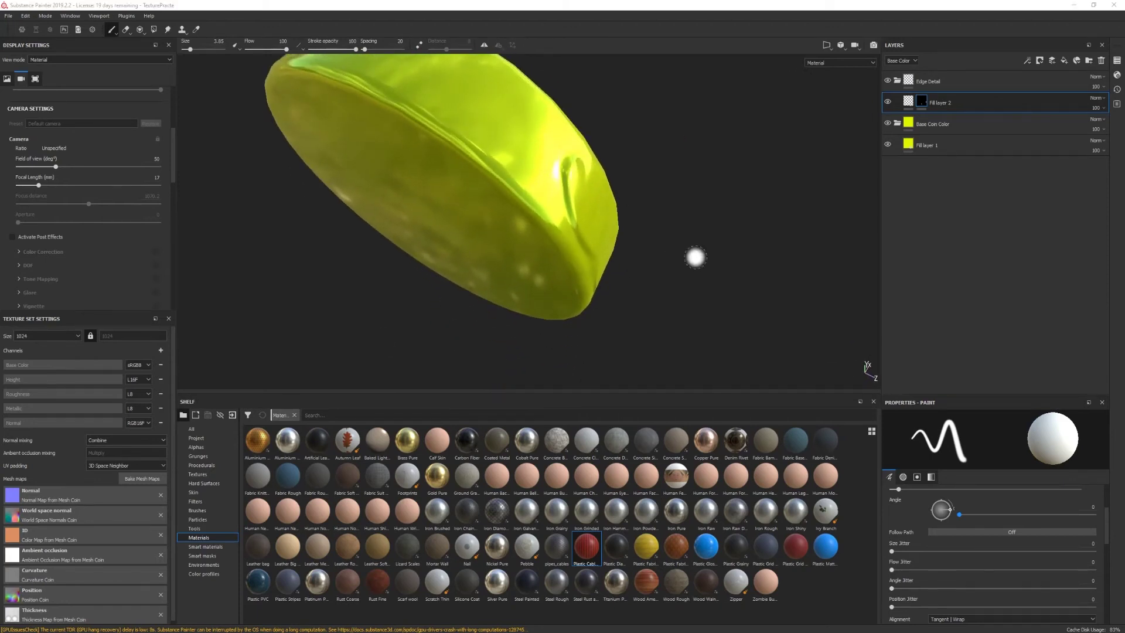
mouse_move(683, 224)
alt+mouse_down()
mouse_move(680, 262)
mouse_move(638, 289)
mouse_move(494, 244)
mouse_move(506, 249)
mouse_move(502, 226)
mouse_move(548, 294)
mouse_move(560, 276)
mouse_move(645, 334)
mouse_move(562, 340)
mouse_move(522, 273)
alt+mouse_up()
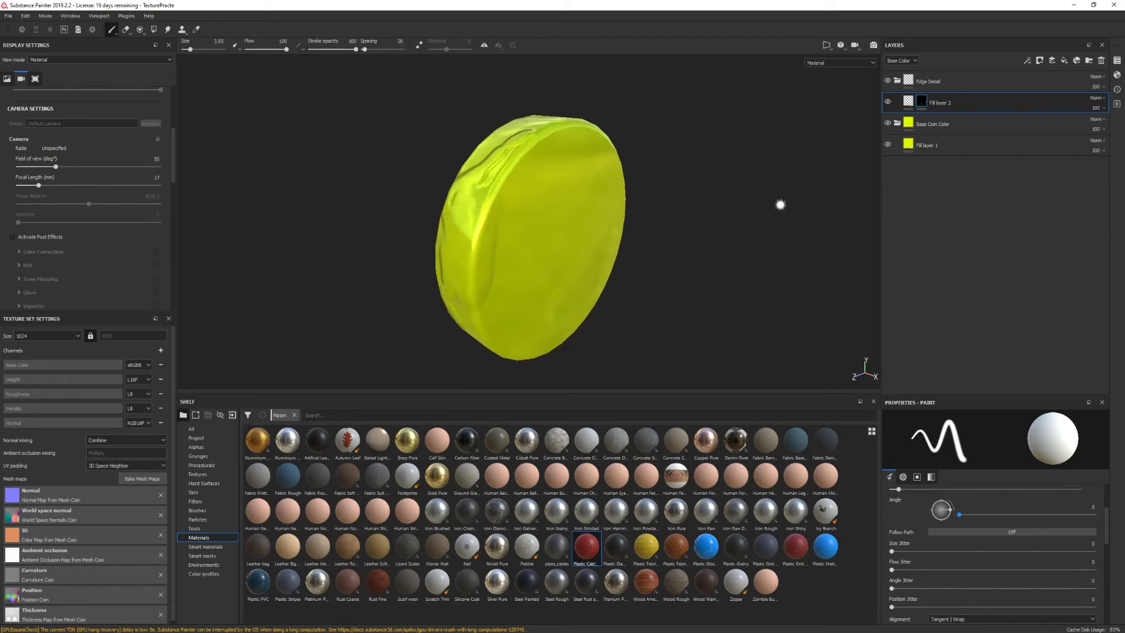
right_click(921, 104)
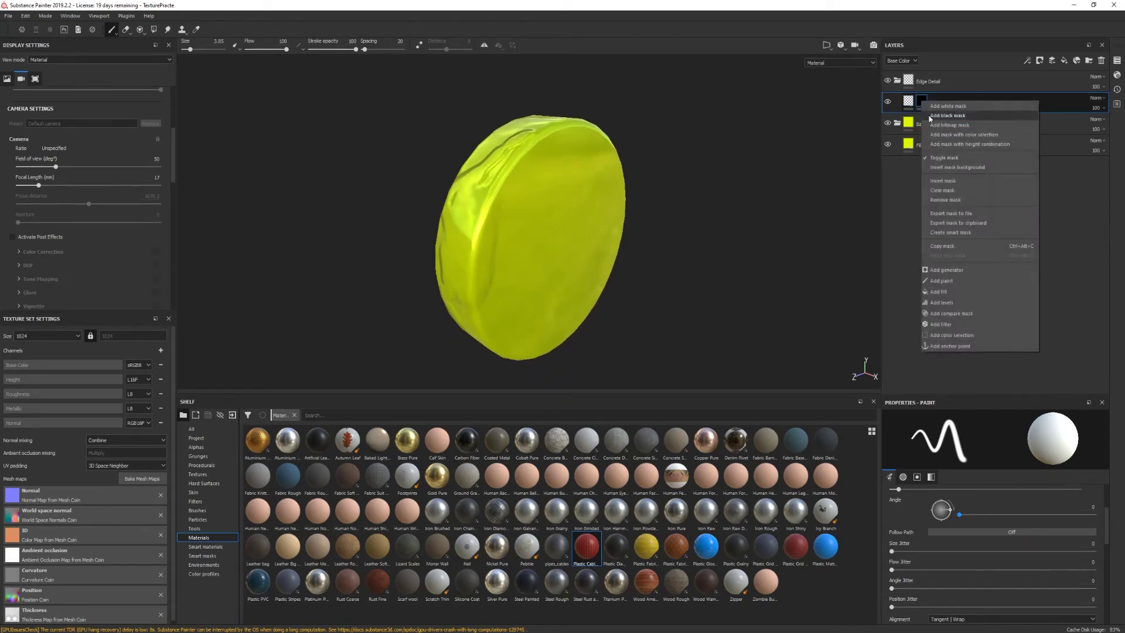
click(942, 190)
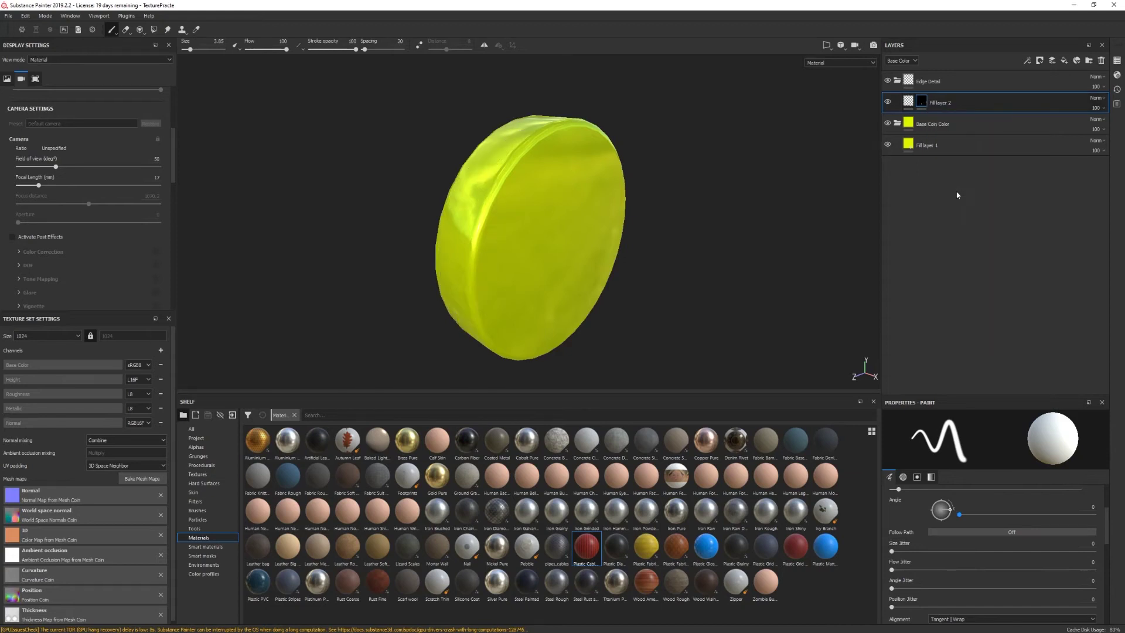
Browse the shelf's alphas and set the brush alpha to Arrow Rounded
alt+drag(657, 268, 690, 331)
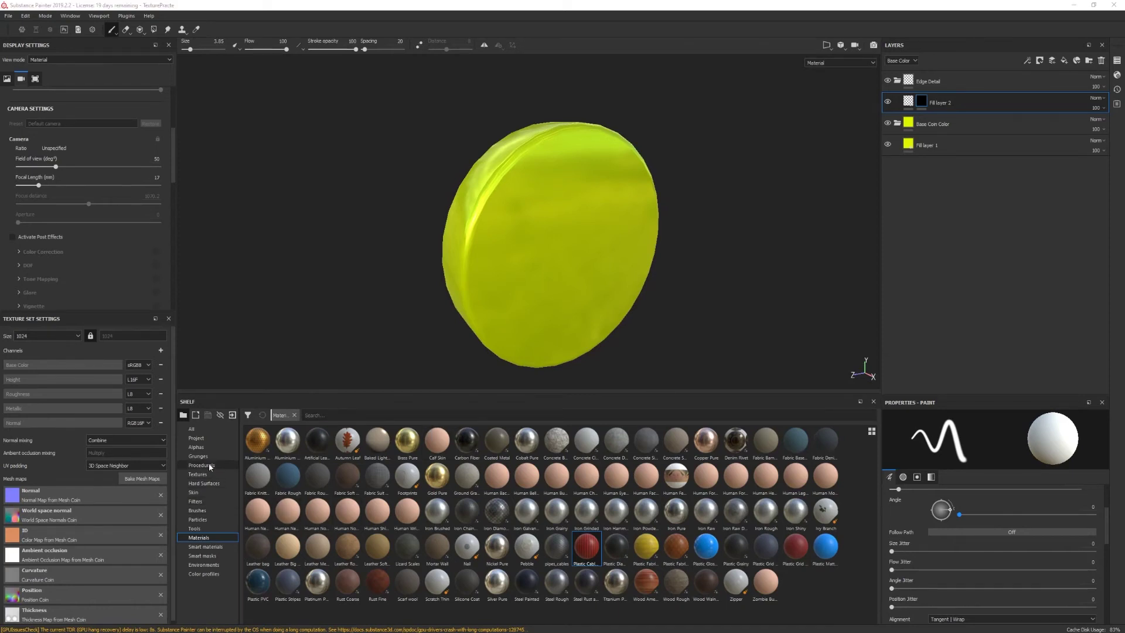
click(199, 447)
scroll(509, 533, down, 5)
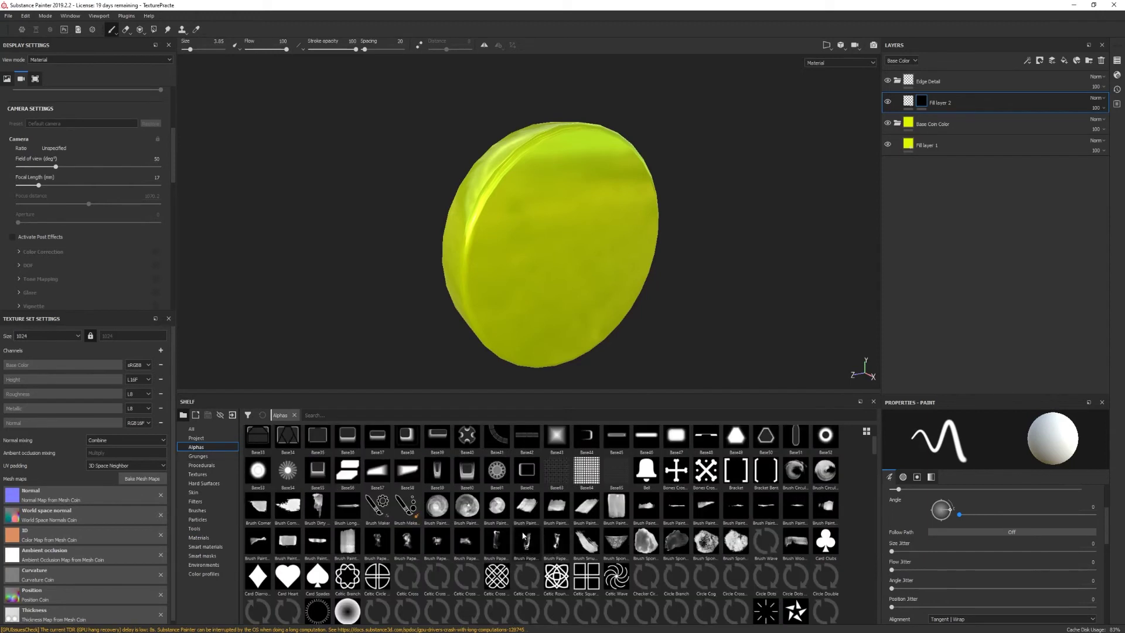
scroll(523, 535, up, 3)
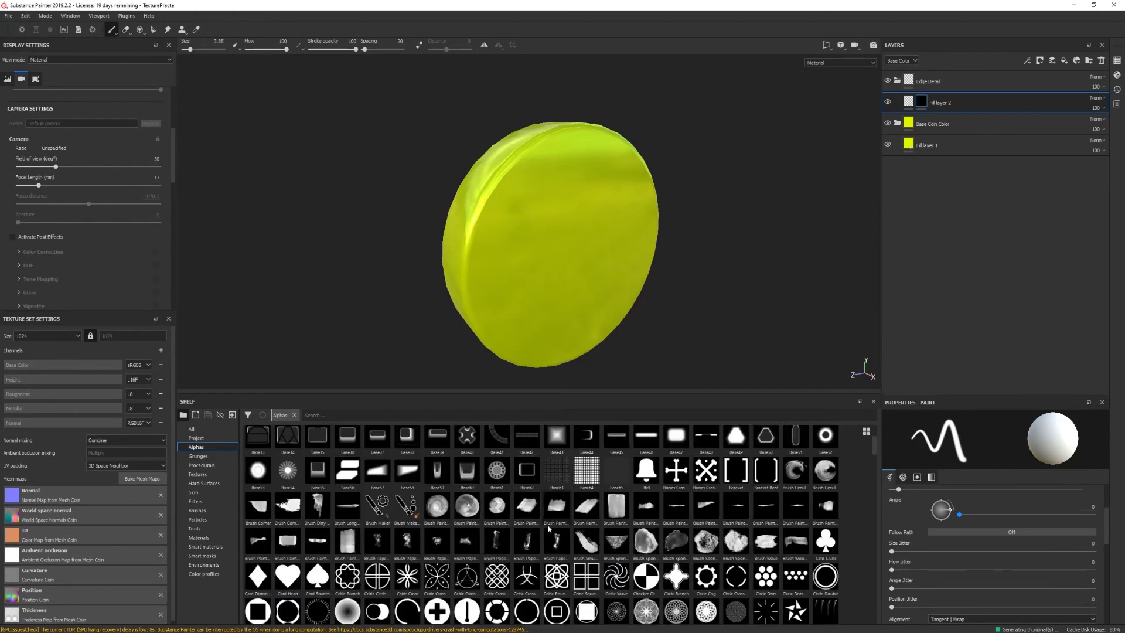
scroll(557, 522, up, 3)
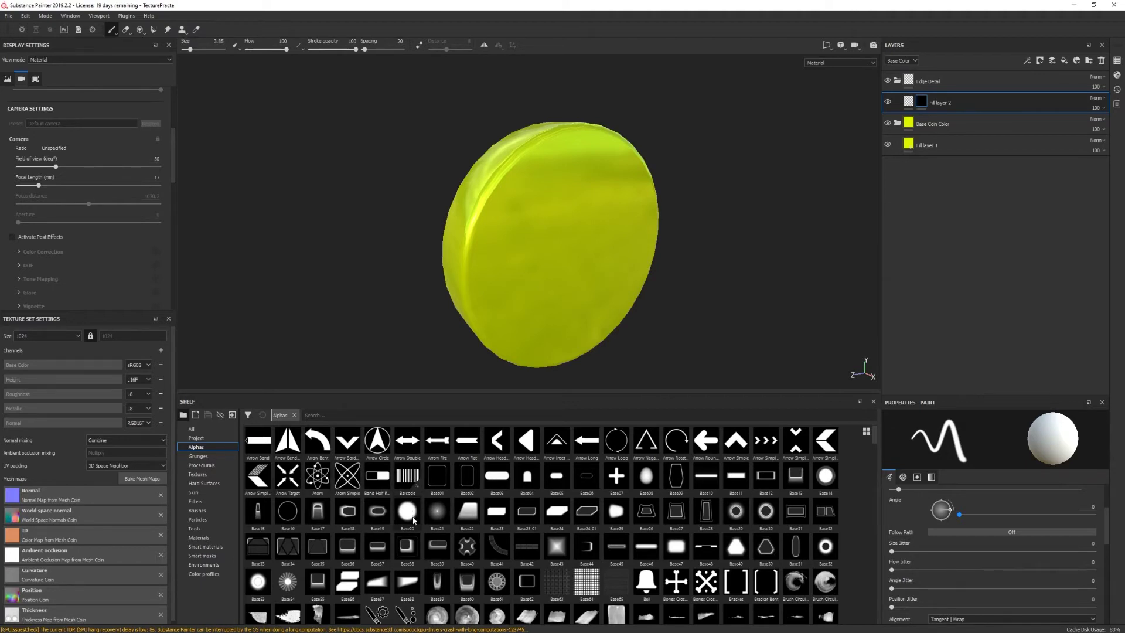
click(710, 454)
scroll(976, 565, down, 3)
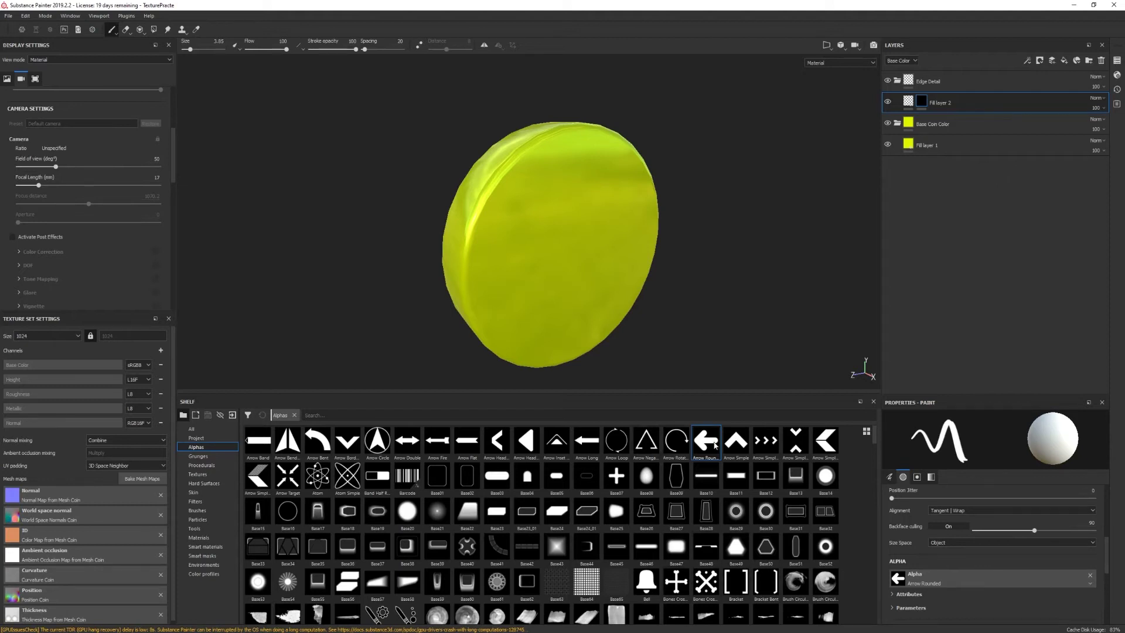
scroll(919, 569, down, 1)
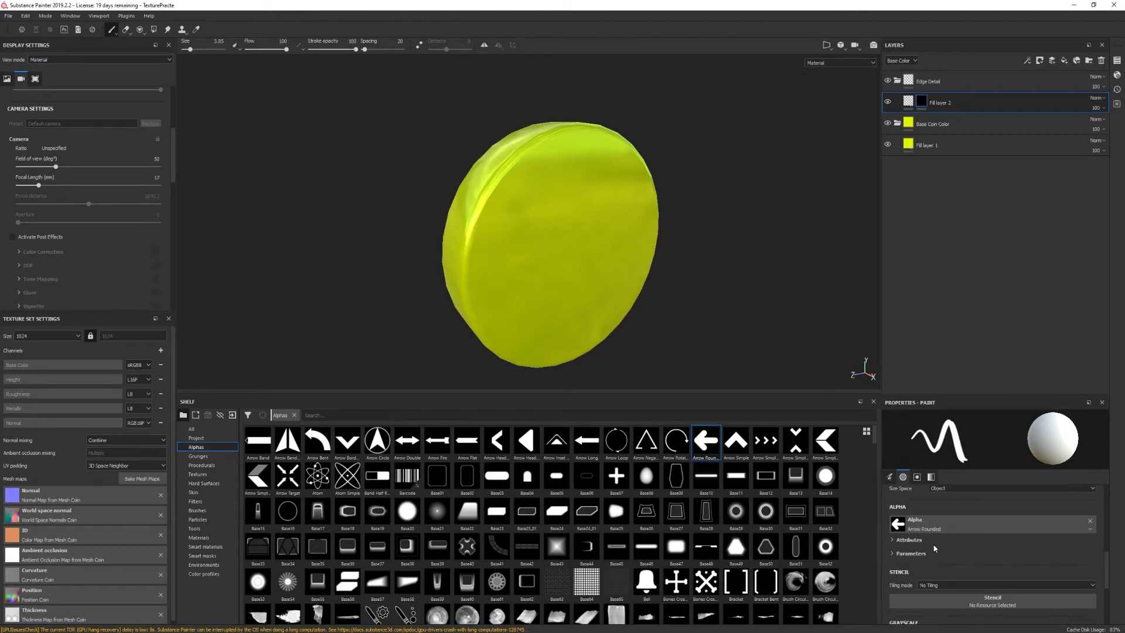
Stamp two rounded arrows on the coin's face in the mask, with brush sizes of about 19 and about 10
key(bracketright)
key(bracketright)
key(bracketright)
key(bracketright)
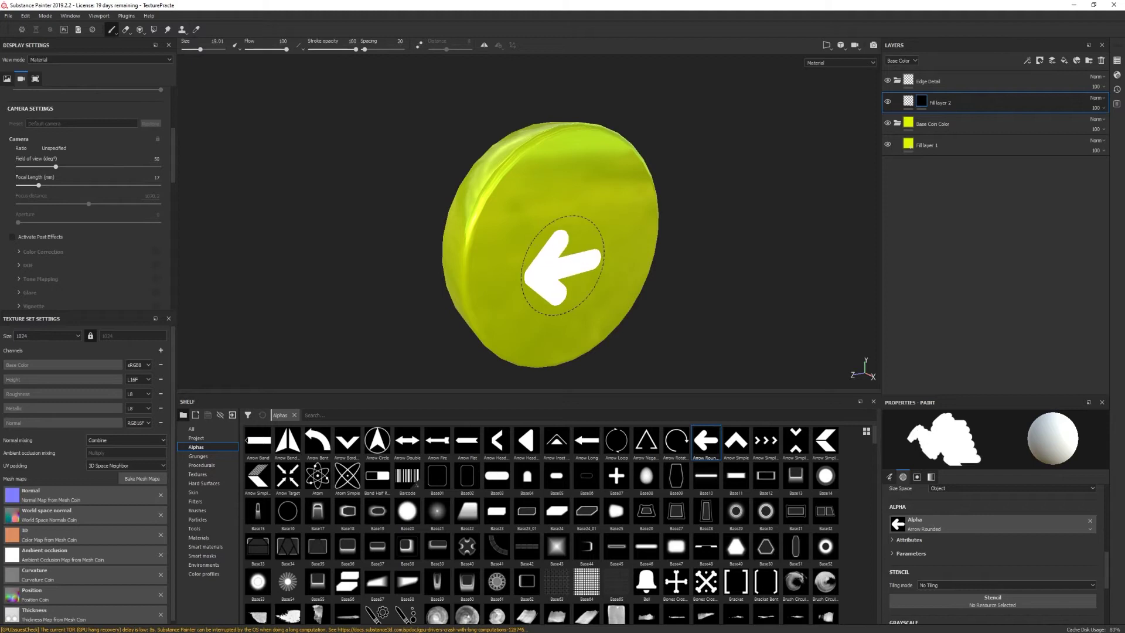
scroll(560, 252, up, 2)
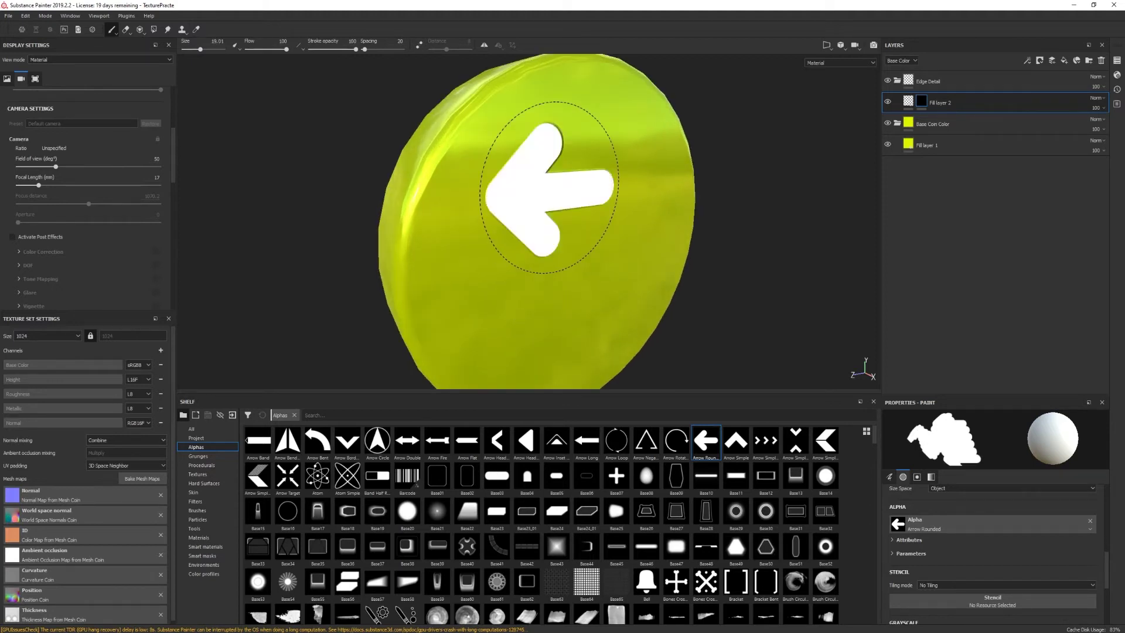
click(549, 190)
mouse_move(708, 288)
alt+mouse_down()
mouse_move(637, 236)
mouse_move(635, 293)
mouse_move(597, 279)
alt+mouse_up()
key(bracketleft)
key(bracketleft)
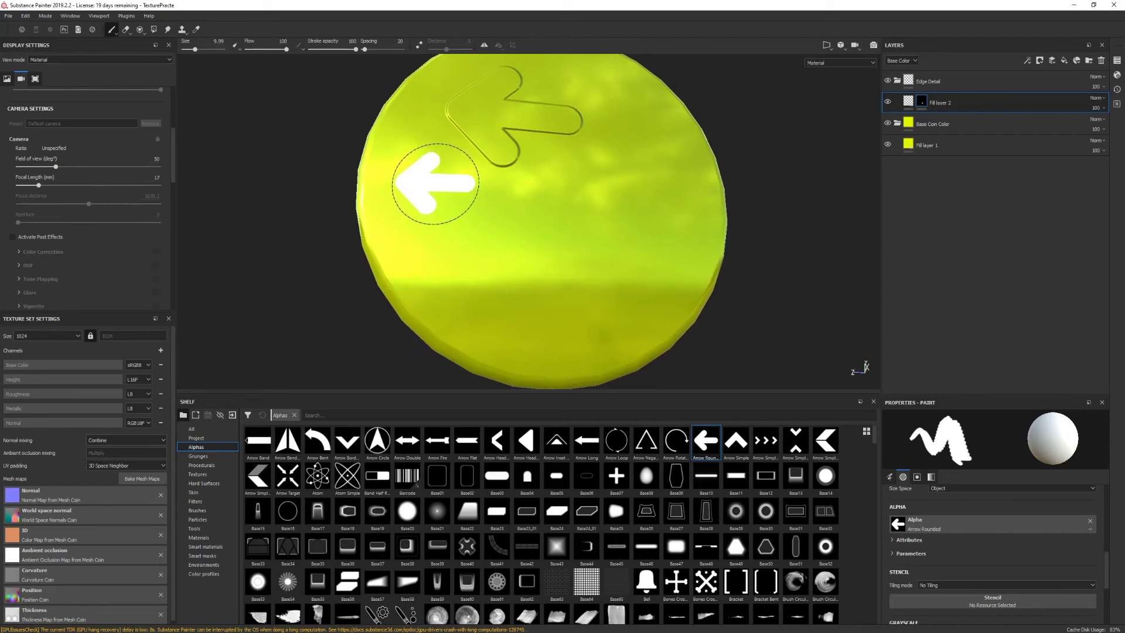
click(434, 182)
Stamp the Base07 plus shape and the Arrow Simple Multiple alpha on the coin's face in the mask
click(624, 479)
click(487, 268)
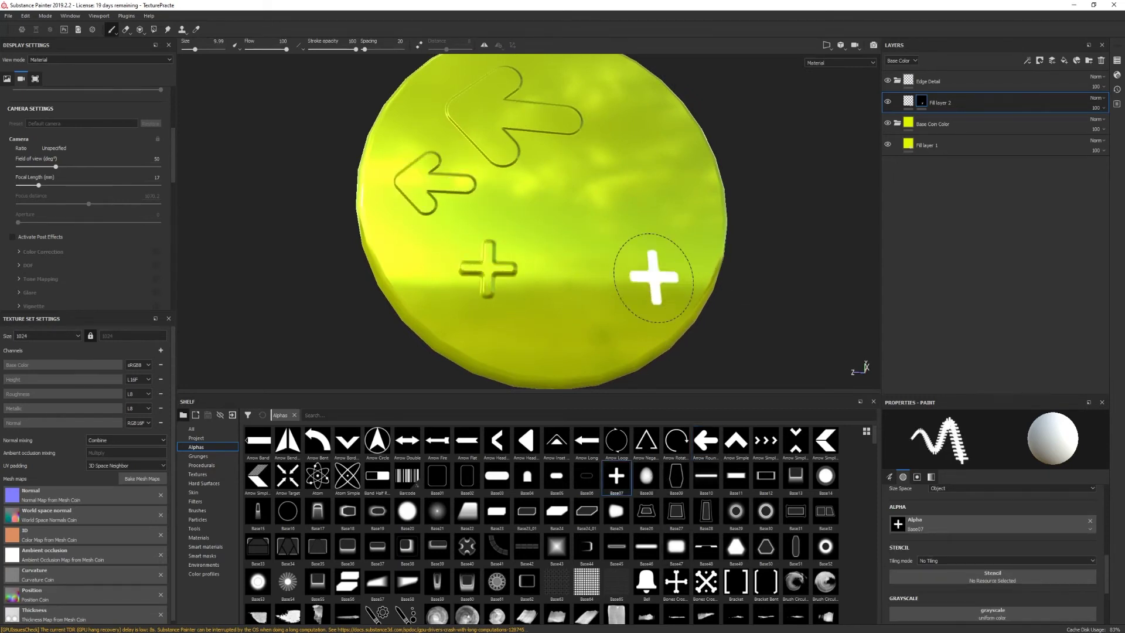
click(766, 441)
click(578, 221)
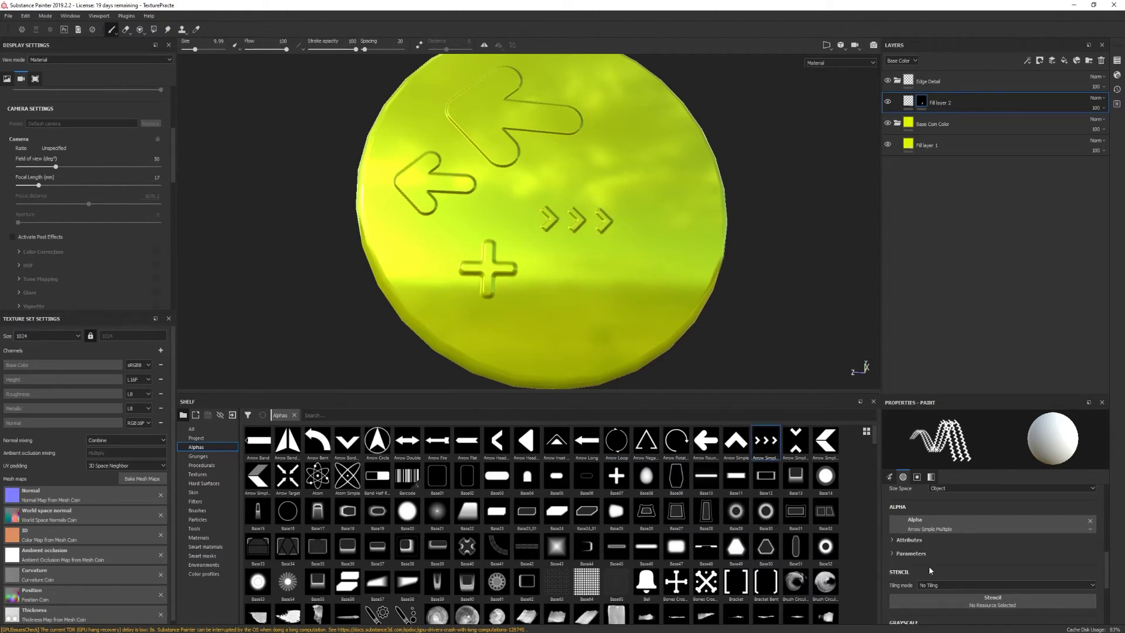
alt+drag(633, 281, 684, 307)
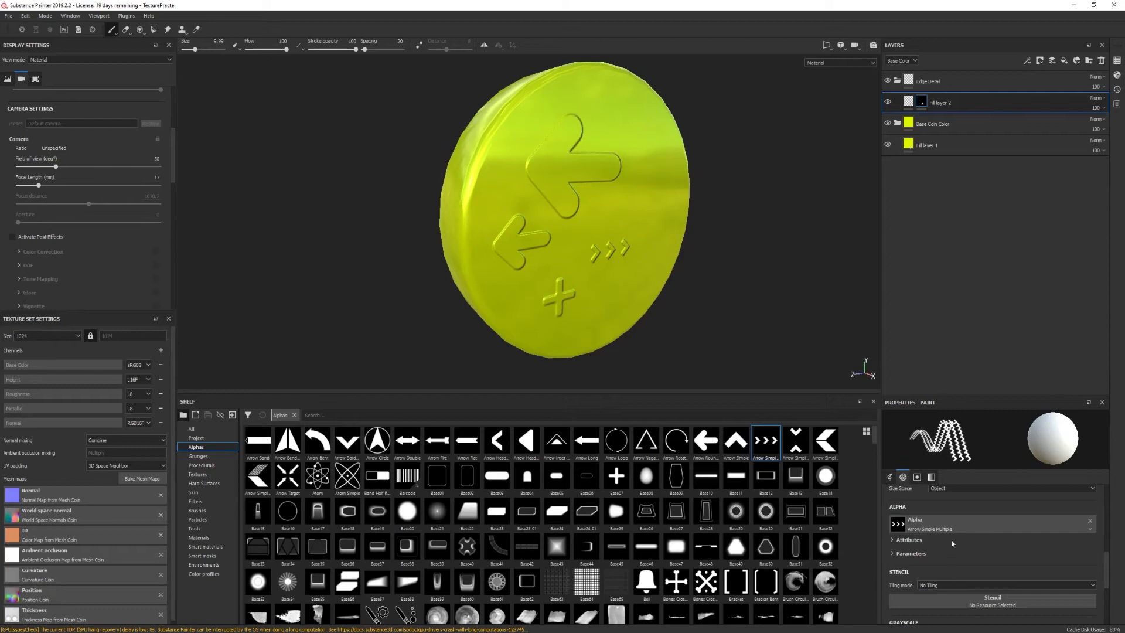
Set the Edge Detail fill layer's height to about 0.56, turn on its rough channel and set the roughness to 1
click(910, 105)
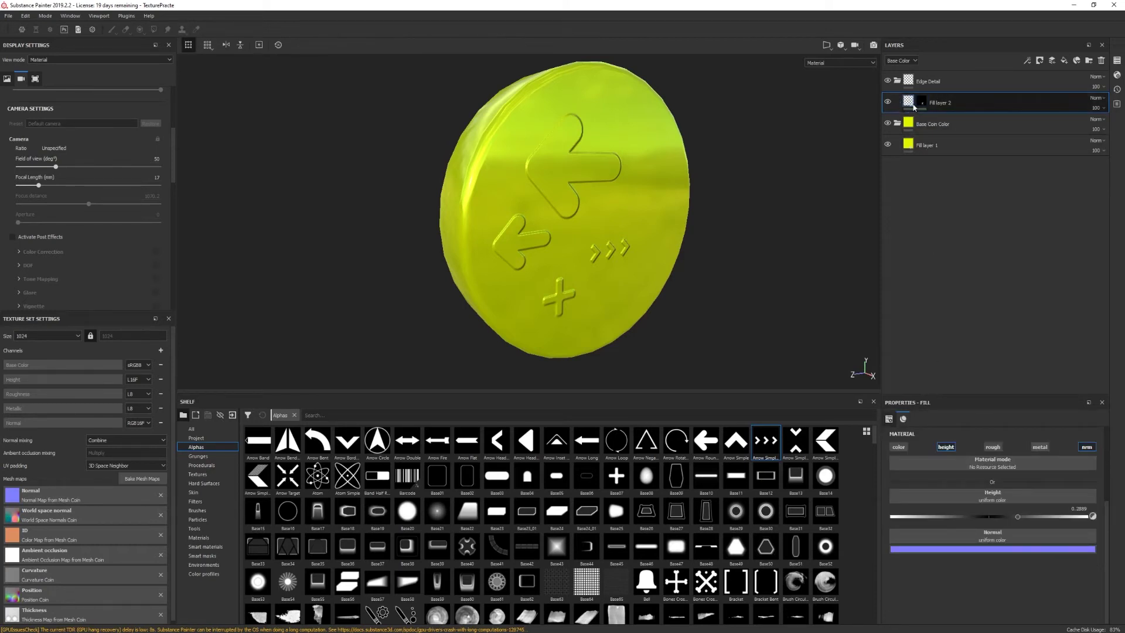
drag(1013, 517, 1043, 518)
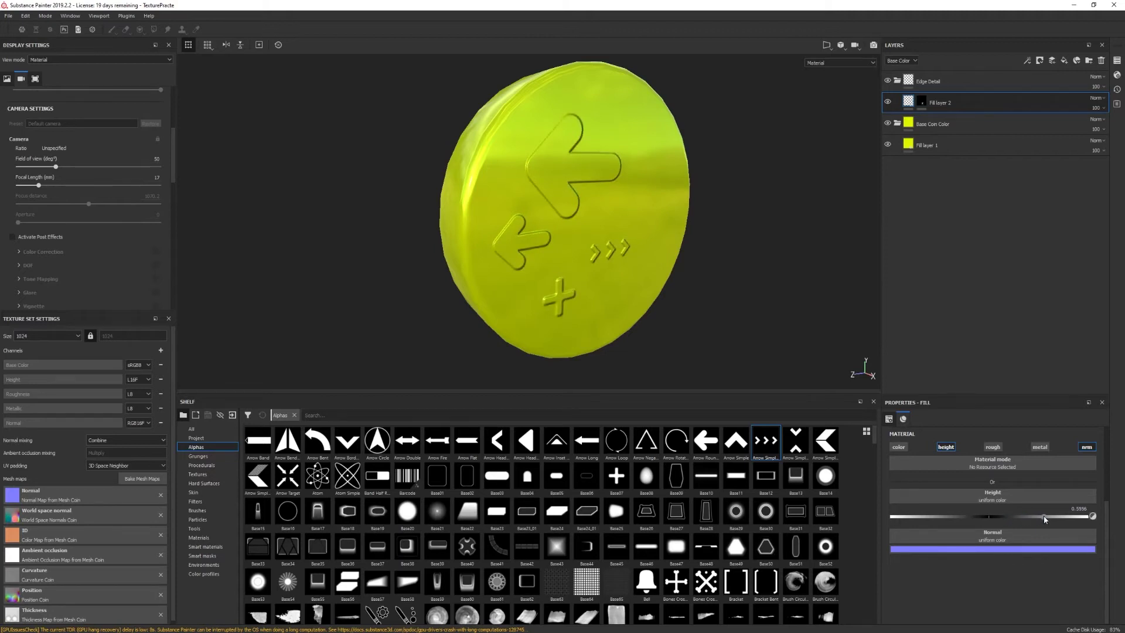
click(992, 446)
drag(960, 557, 1102, 559)
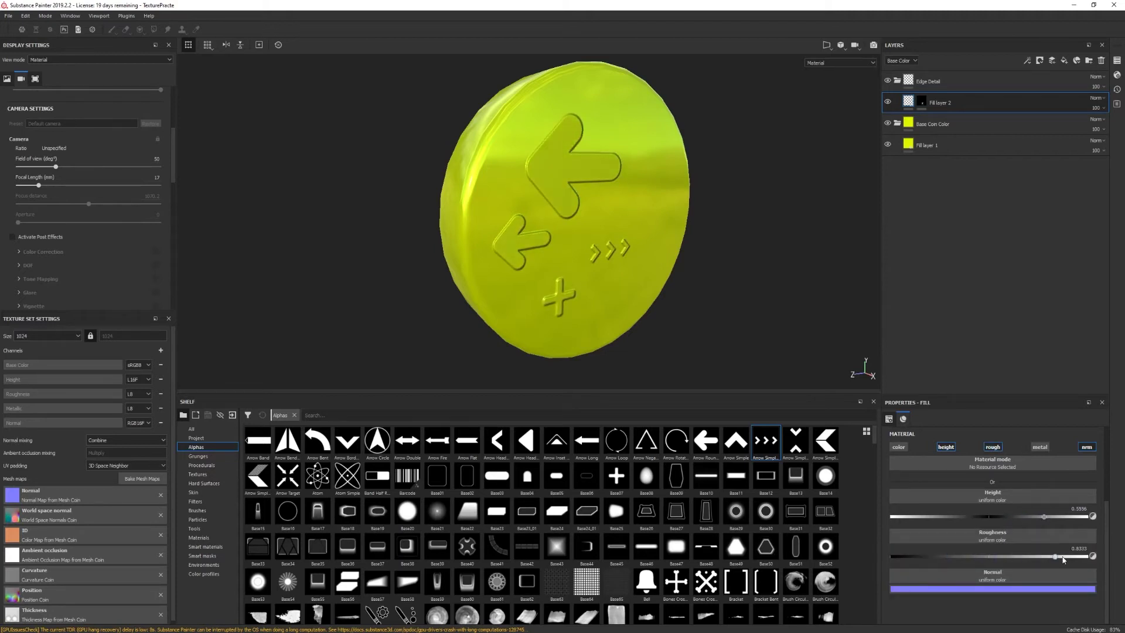
alt+drag(738, 274, 877, 450)
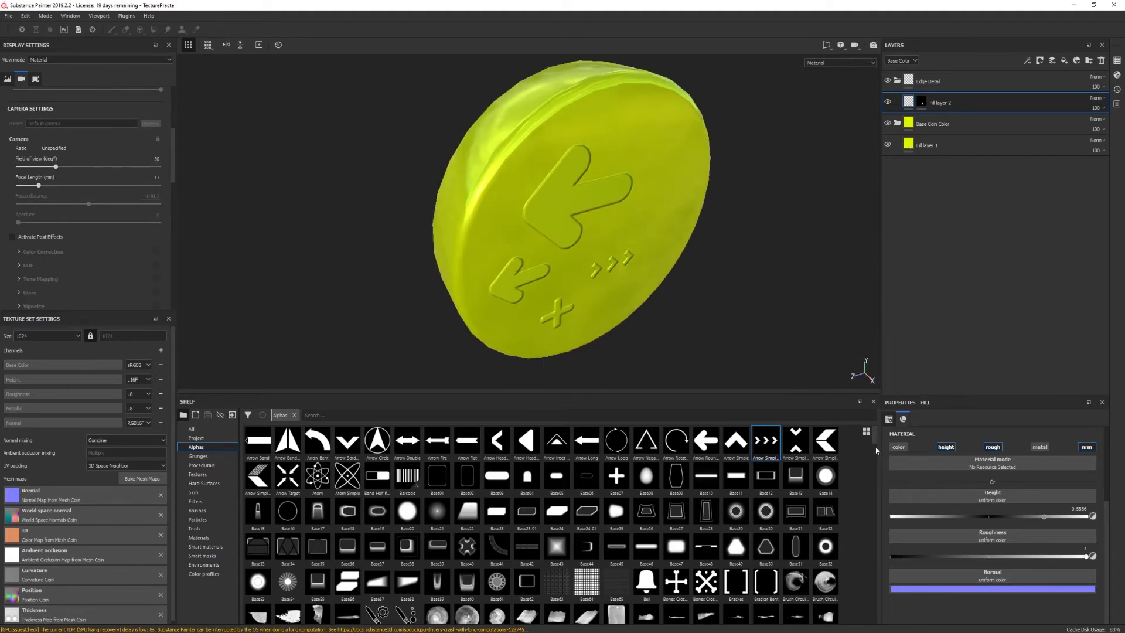
Turn on the fill layer's color channel and lower its height to about -0.95
click(898, 447)
alt+drag(672, 293, 679, 243)
drag(1043, 550, 894, 551)
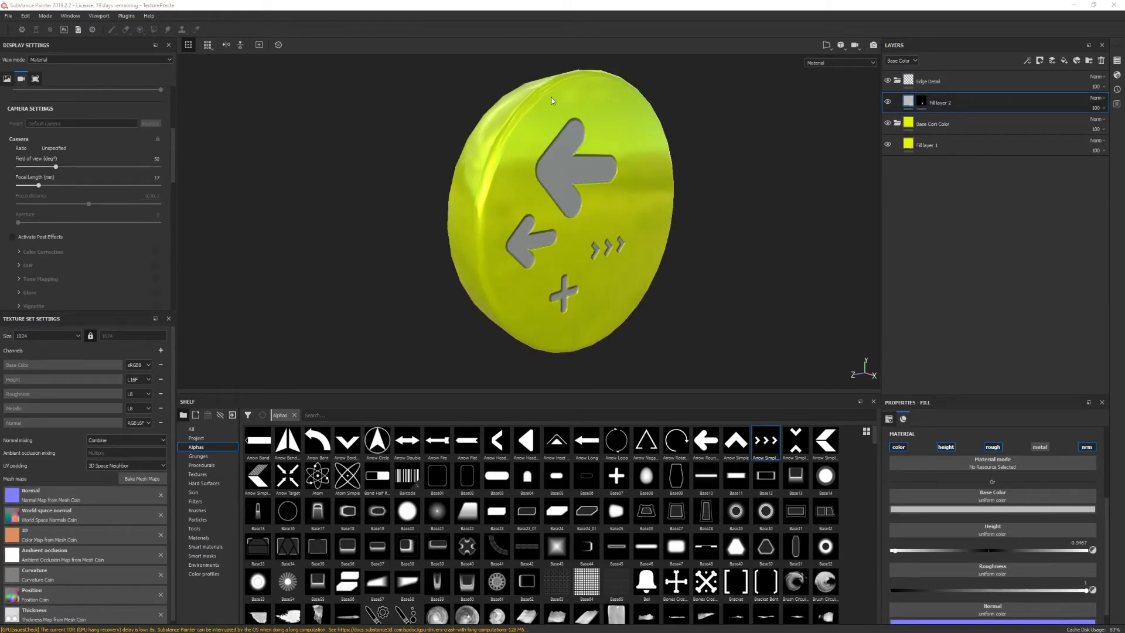
Clear the stamped shapes from the fill layer's mask
right_click(922, 104)
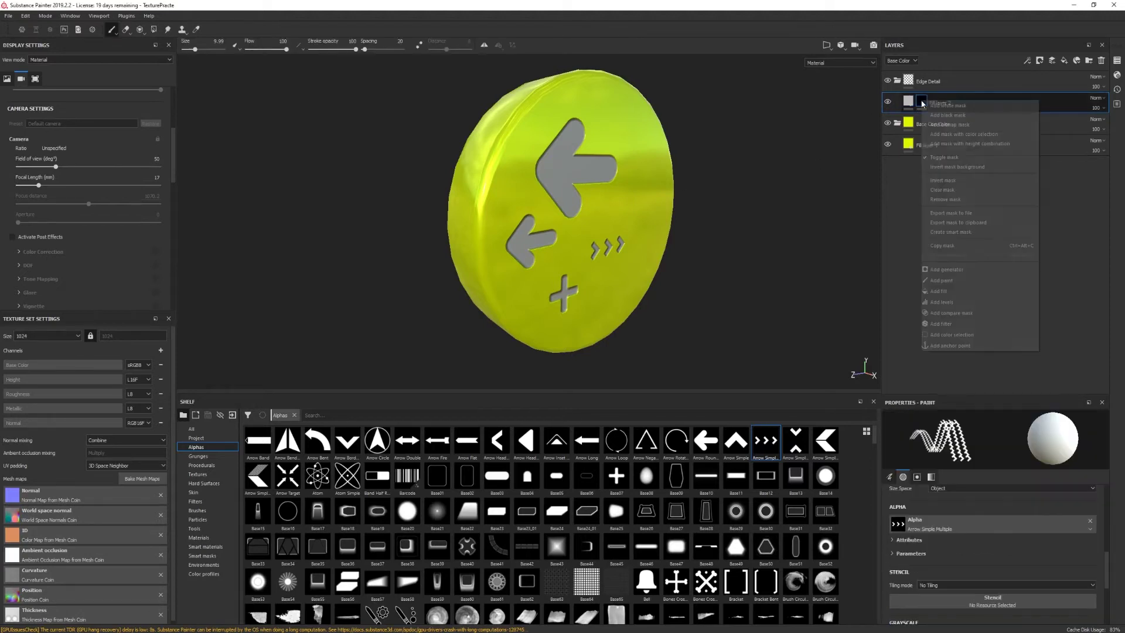
click(961, 191)
scroll(582, 255, down, 1)
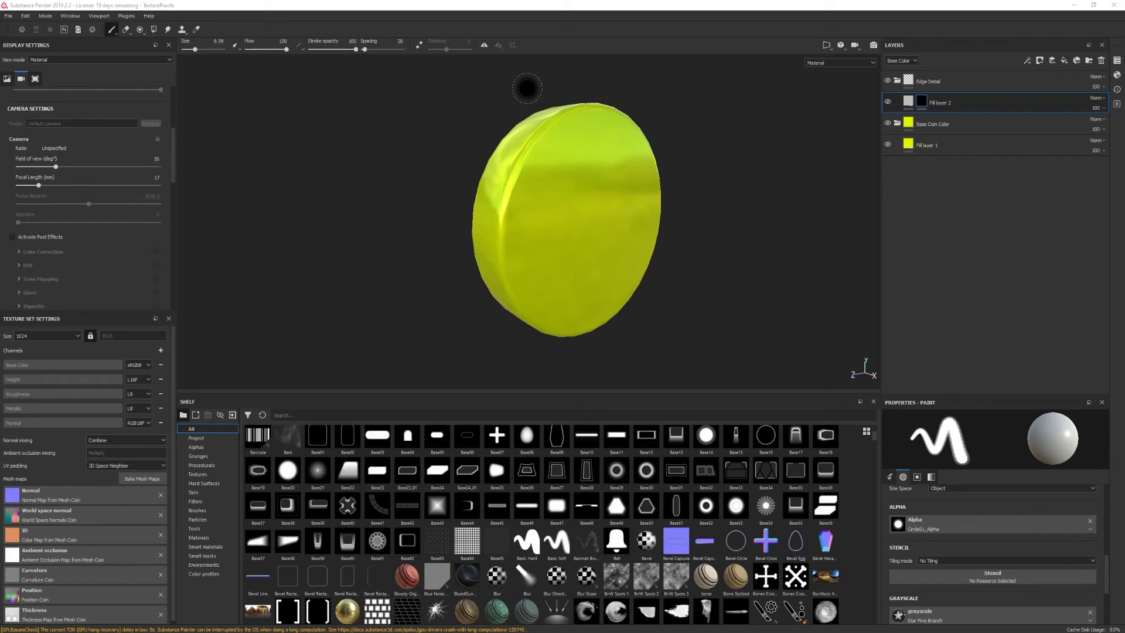
Switch to the Substance_Assets folder in File Explorer and bring all of its files into the Substance Painter shelf for import
key(alt+Tab)
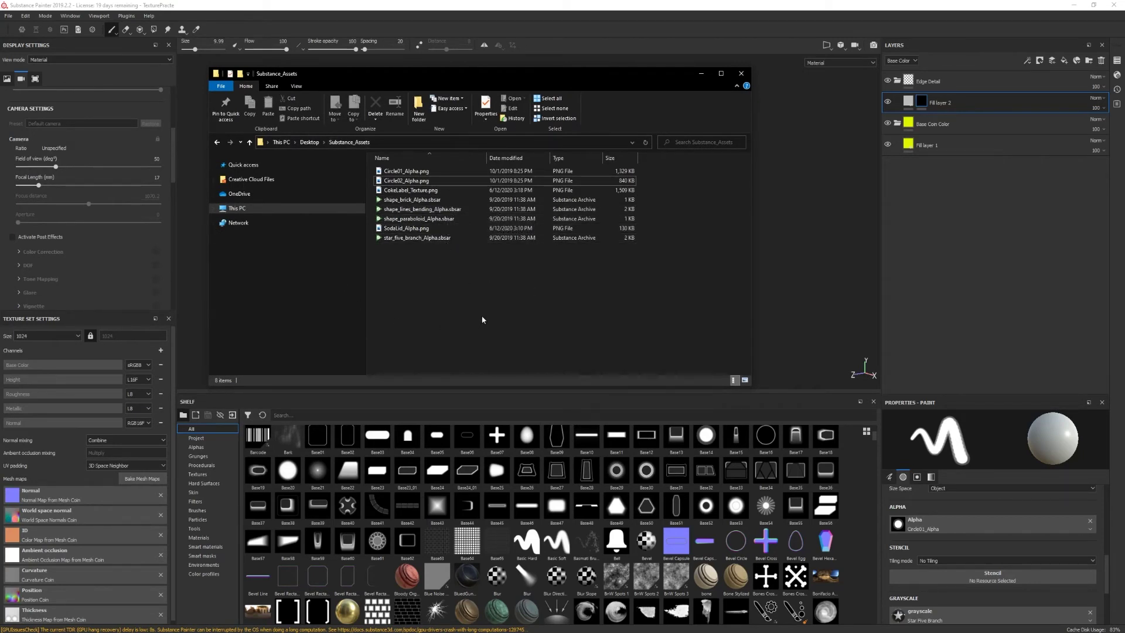
drag(443, 295, 419, 166)
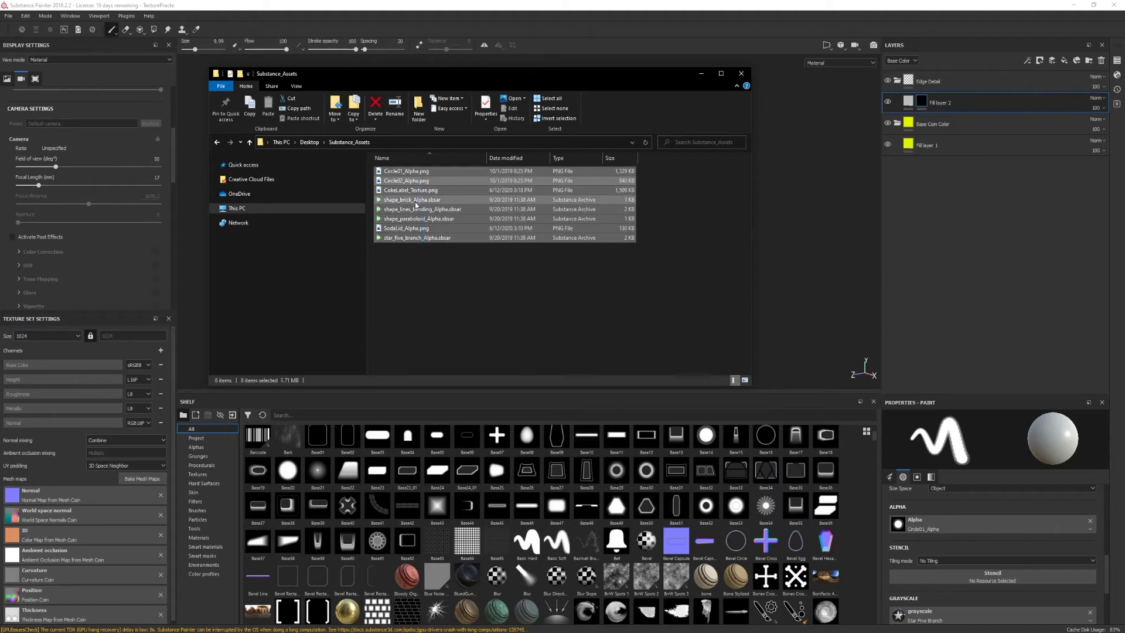
drag(409, 204, 434, 513)
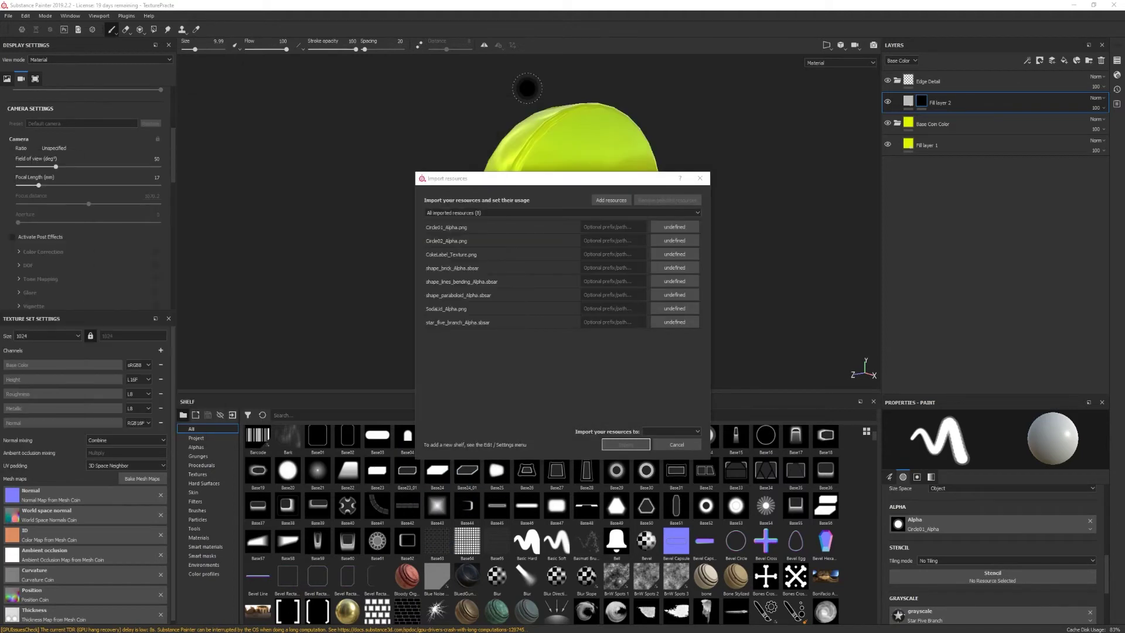
Set the import usage of Circle01_Alpha.png and Circle02_Alpha.png to alpha and of CokeLabel_Texture.png to texture
click(675, 228)
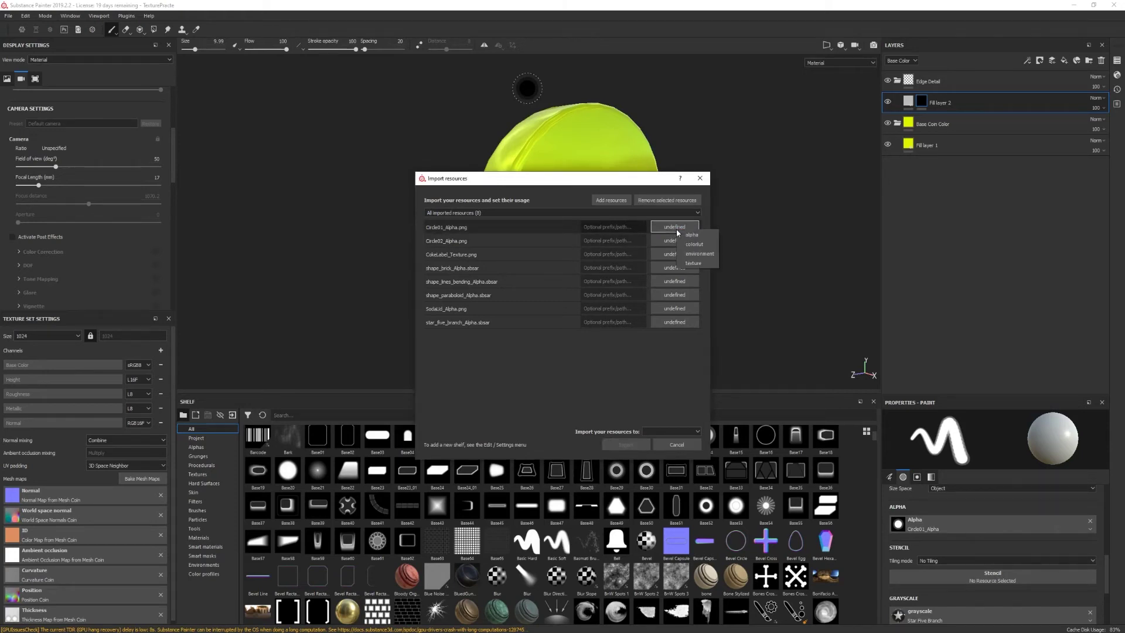
click(691, 235)
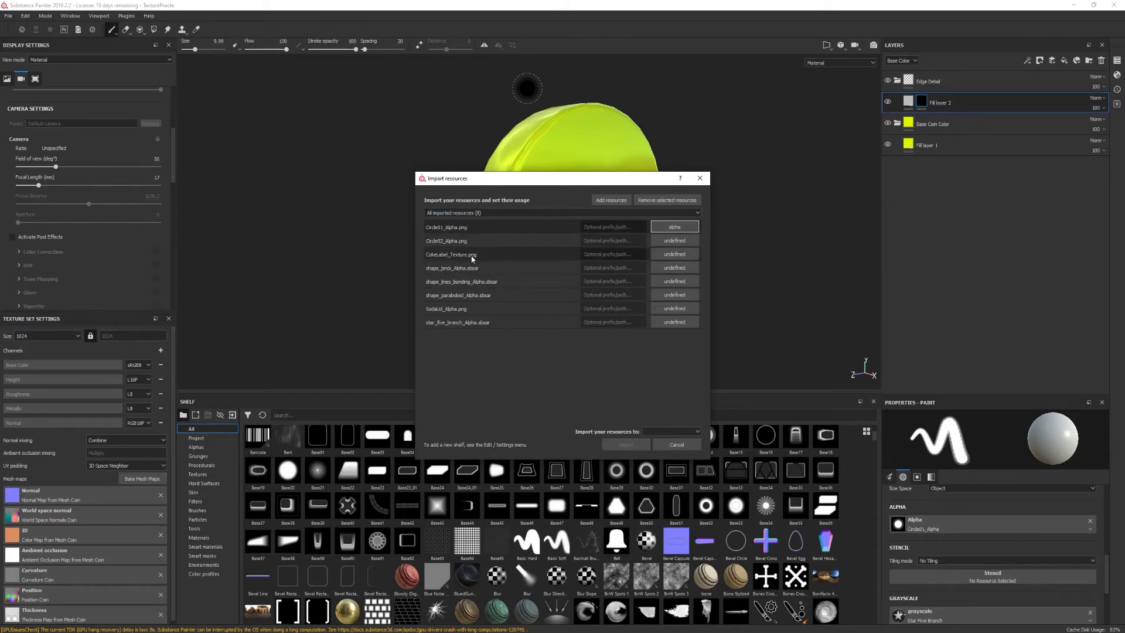
click(675, 241)
click(683, 248)
click(674, 254)
click(680, 288)
Set the import usage of the brick, bending lines, paraboloid, soda lid and five-branch star files to alpha
click(675, 268)
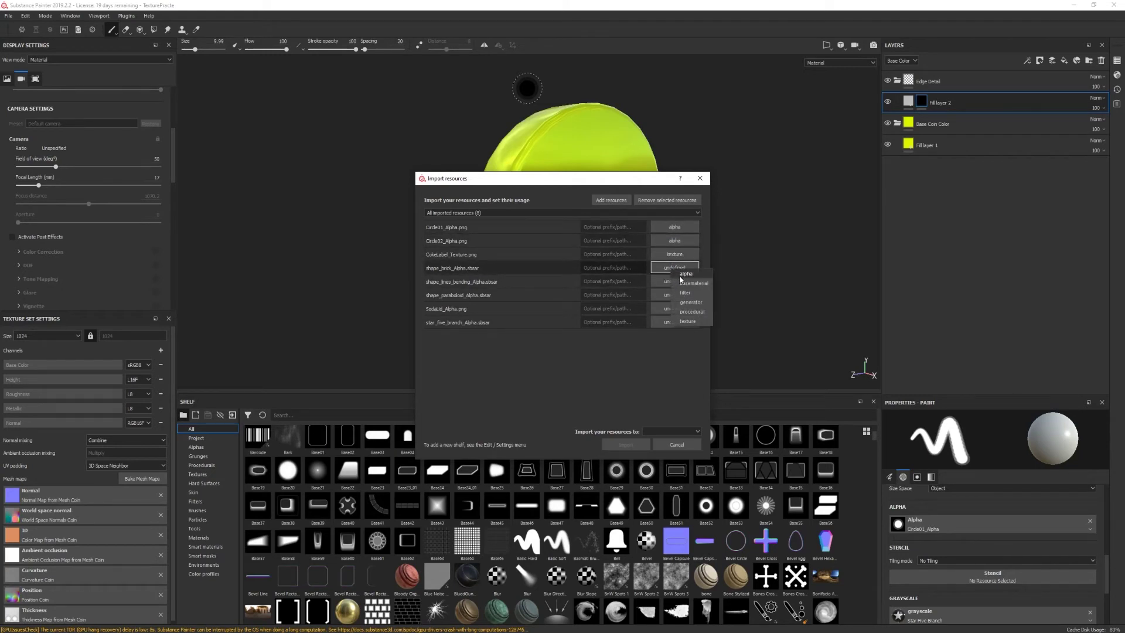
click(677, 275)
click(677, 286)
click(677, 286)
click(686, 285)
click(679, 295)
click(687, 299)
click(686, 309)
click(693, 312)
click(674, 323)
click(693, 325)
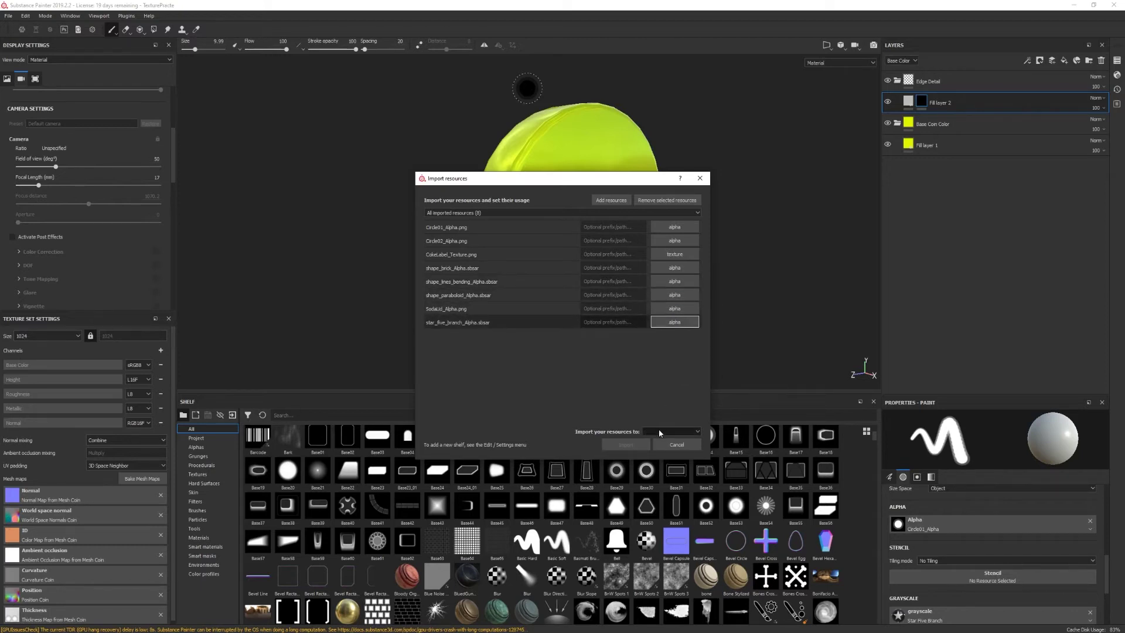
Set the import destination to current session and import the resources
click(659, 432)
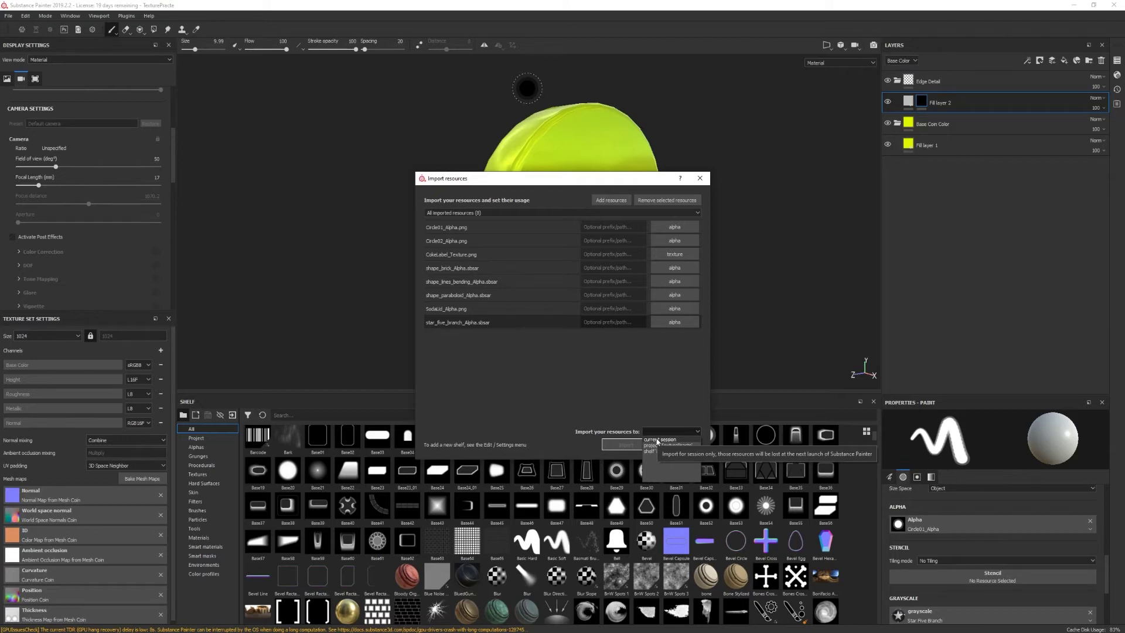
click(657, 440)
click(626, 445)
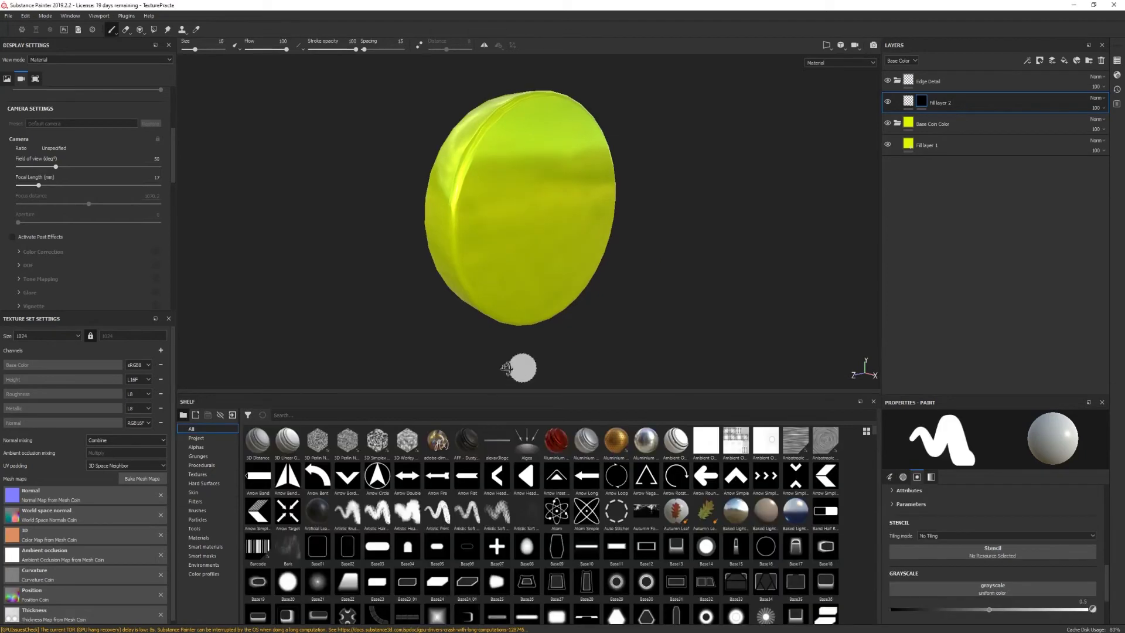
Search the shelf for "shape lines" and apply the first Shape Lines alpha to the brush
mouse_move(520, 364)
alt+mouse_down()
mouse_move(451, 369)
mouse_move(547, 355)
alt+mouse_up()
alt+middle_drag(539, 325, 527, 345)
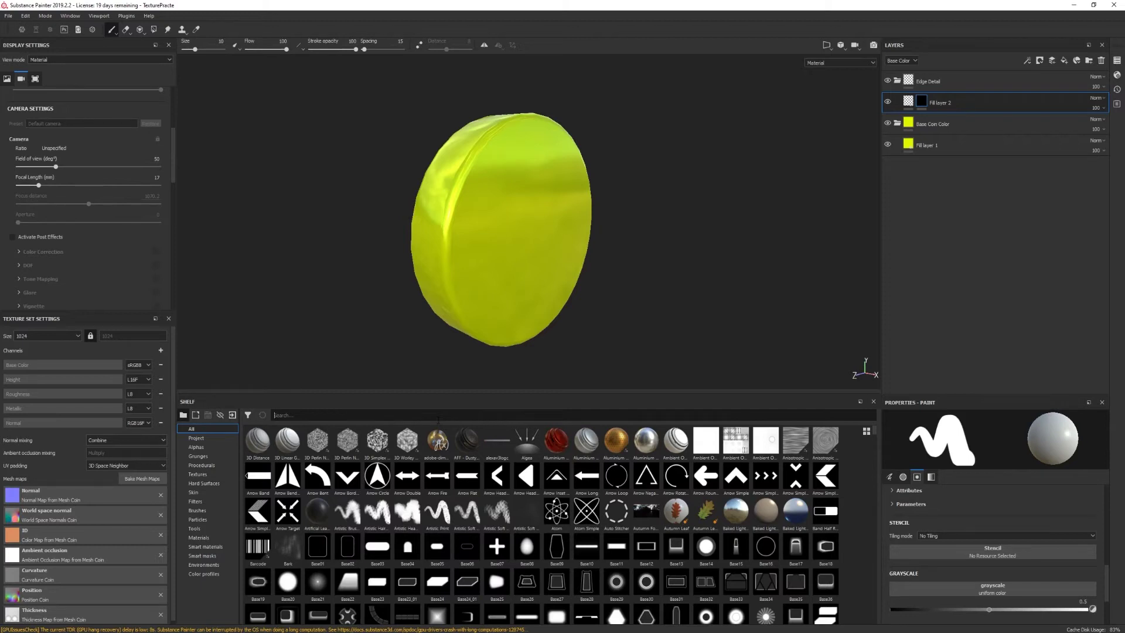
text(shape)
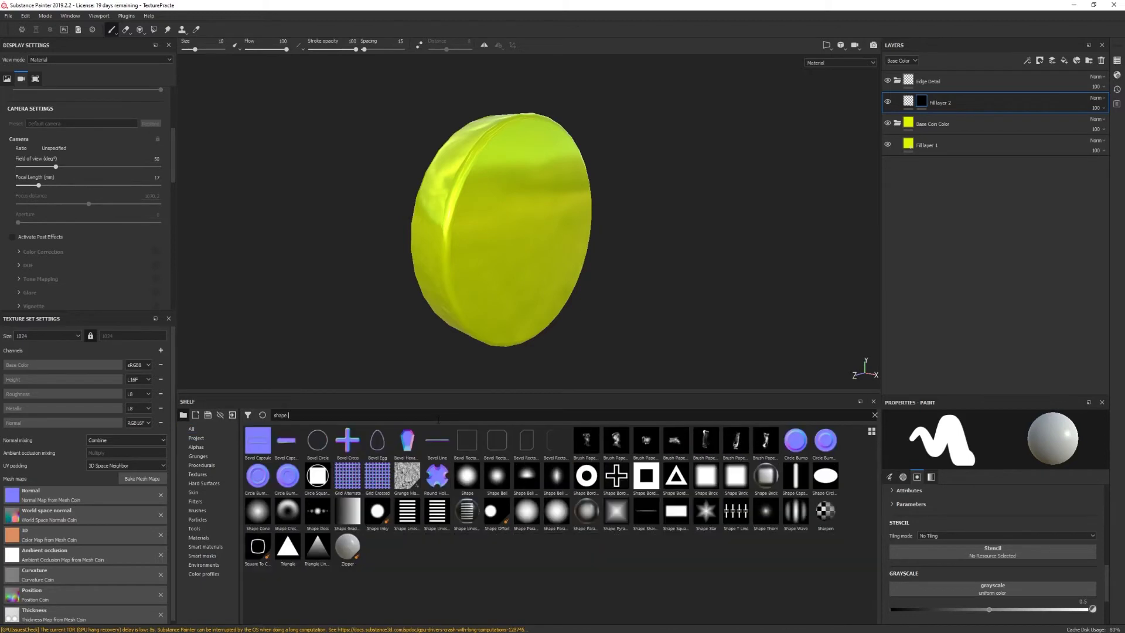
text( lines)
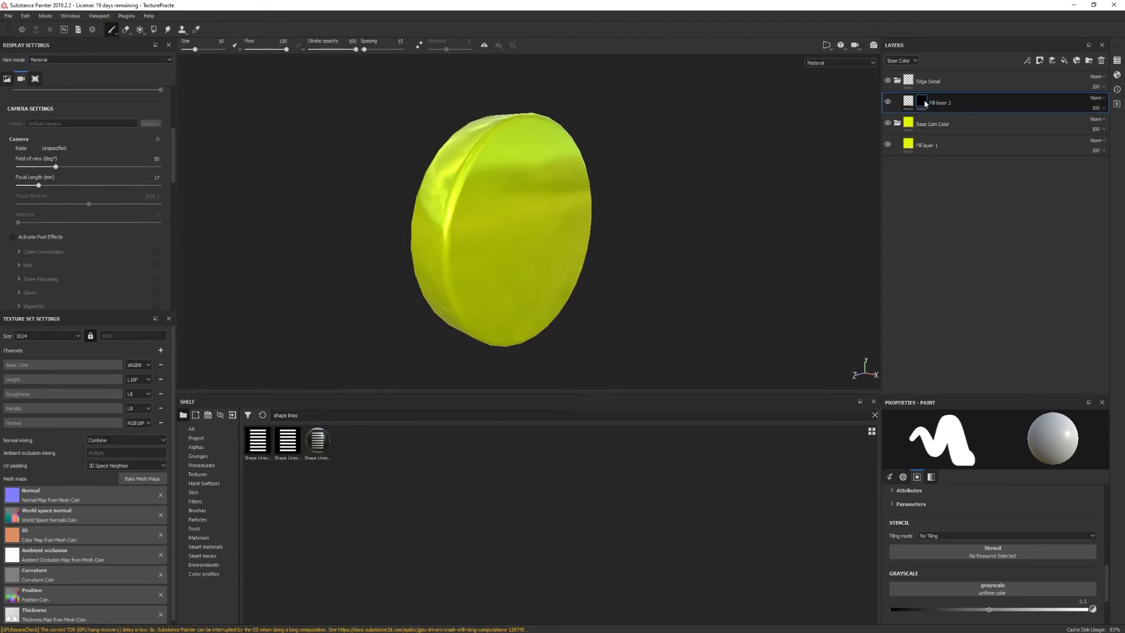
click(262, 448)
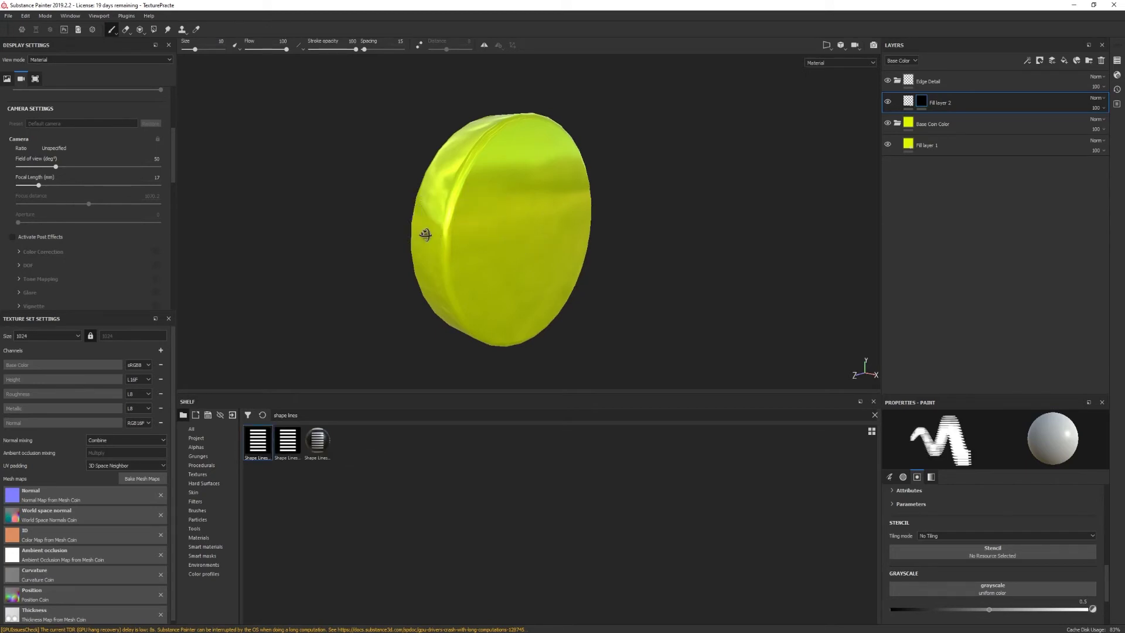
Try stamping the Shape Lines alpha three times along the coin's rim in the mask, and undo the stamps
alt+drag(419, 231, 472, 246)
alt+middle_drag(468, 259, 498, 271)
click(466, 291)
click(469, 235)
click(474, 183)
alt+drag(536, 264, 428, 311)
mouse_move(441, 356)
alt+mouse_down()
mouse_move(504, 304)
mouse_move(555, 336)
mouse_move(560, 379)
mouse_move(458, 348)
alt+mouse_up()
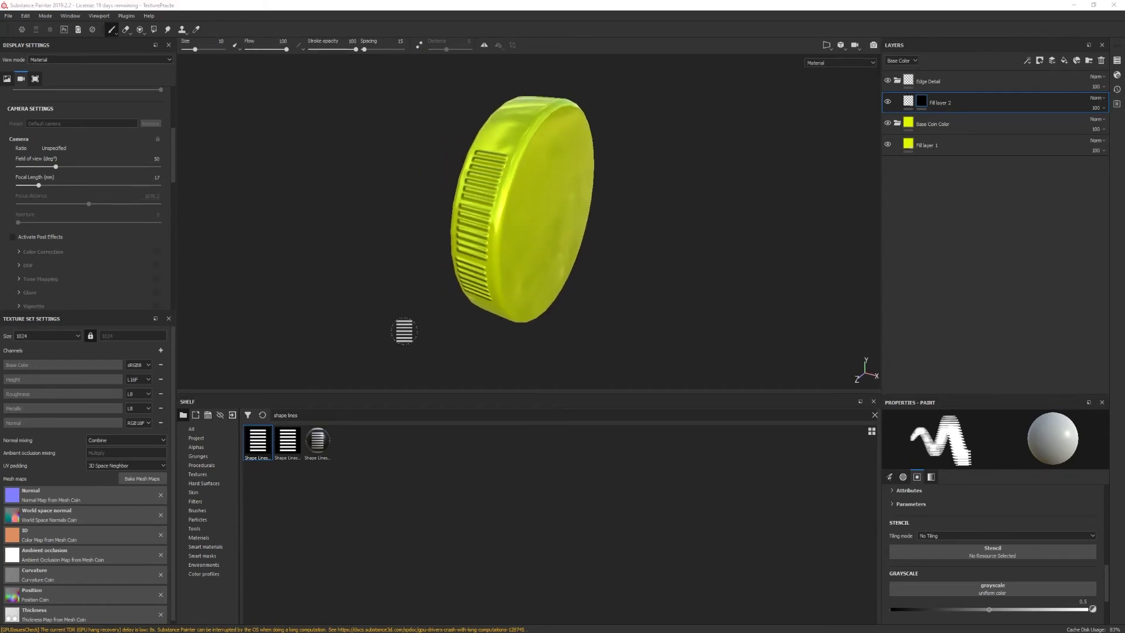
key(ctrl+z)
key(ctrl+z)
key(ctrl+z)
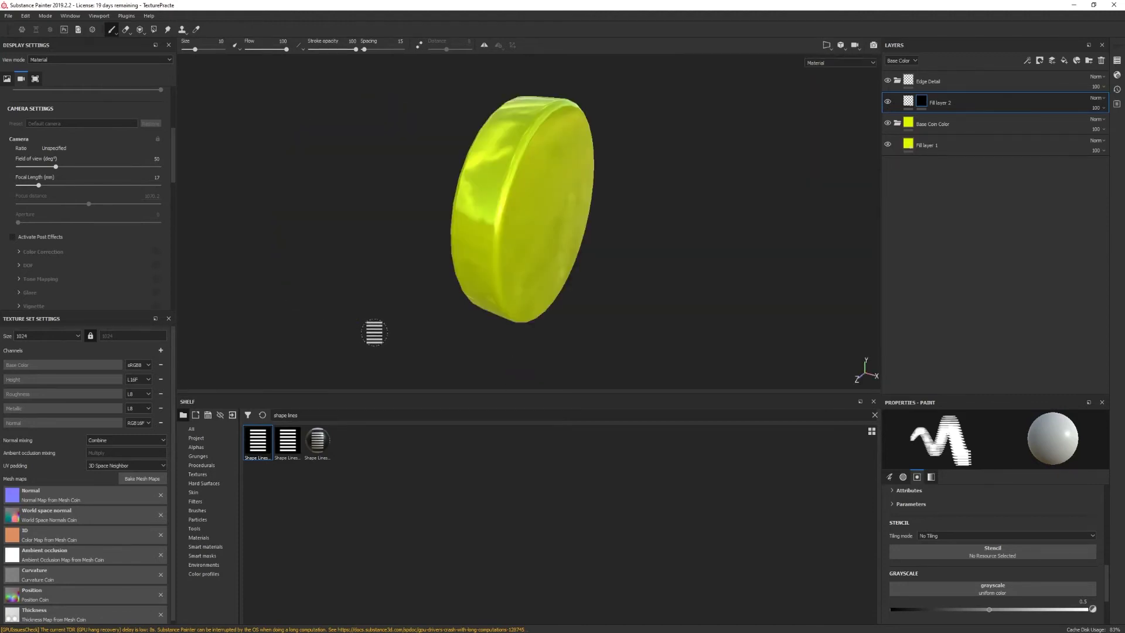
Show the 3D and 2D views side by side and frame the coin's UV islands in the 2D view
key(F3)
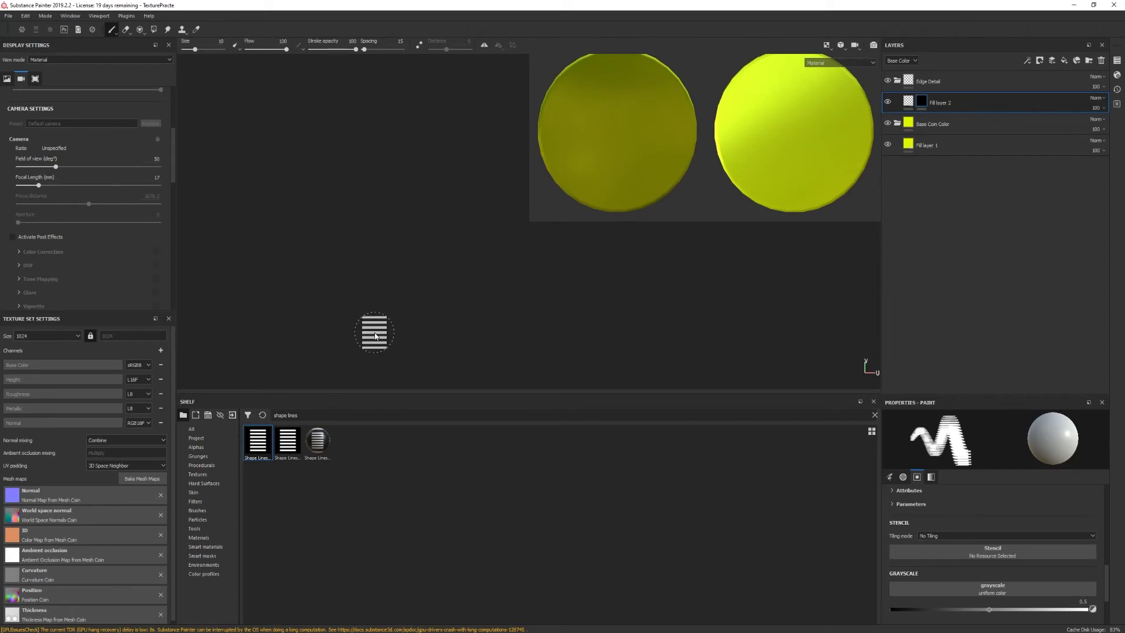
key(F1)
alt+drag(674, 224, 431, 246)
scroll(440, 244, up, 3)
alt+middle_drag(804, 218, 670, 314)
scroll(674, 313, down, 3)
mouse_move(710, 272)
alt+middle_down()
mouse_move(654, 306)
mouse_move(676, 296)
alt+middle_up()
scroll(653, 306, up, 2)
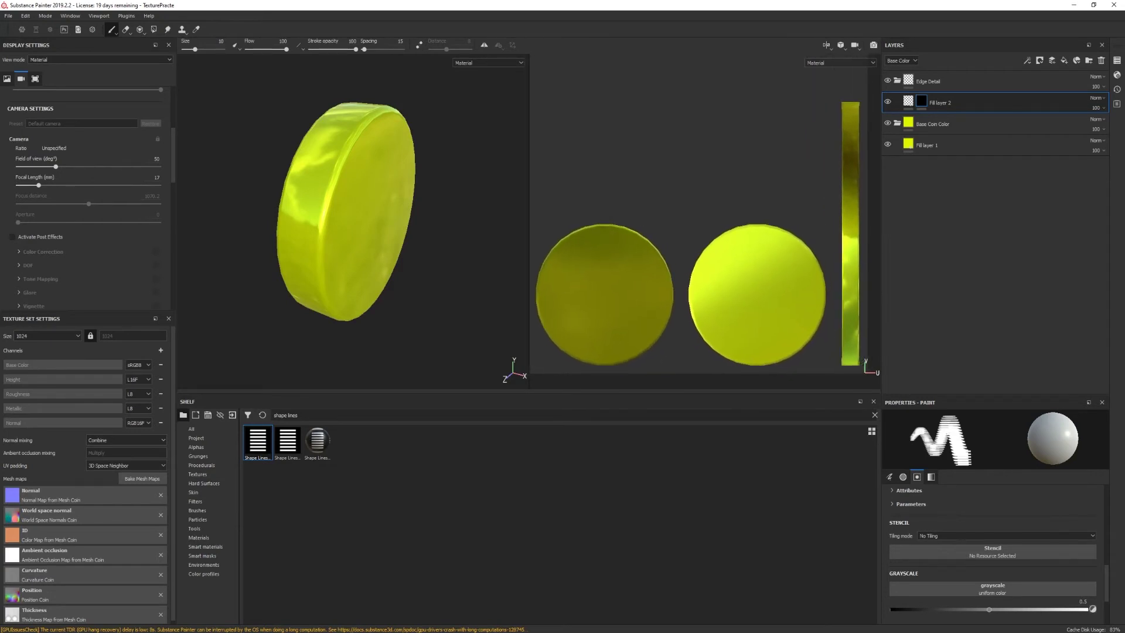
scroll(641, 281, down, 1)
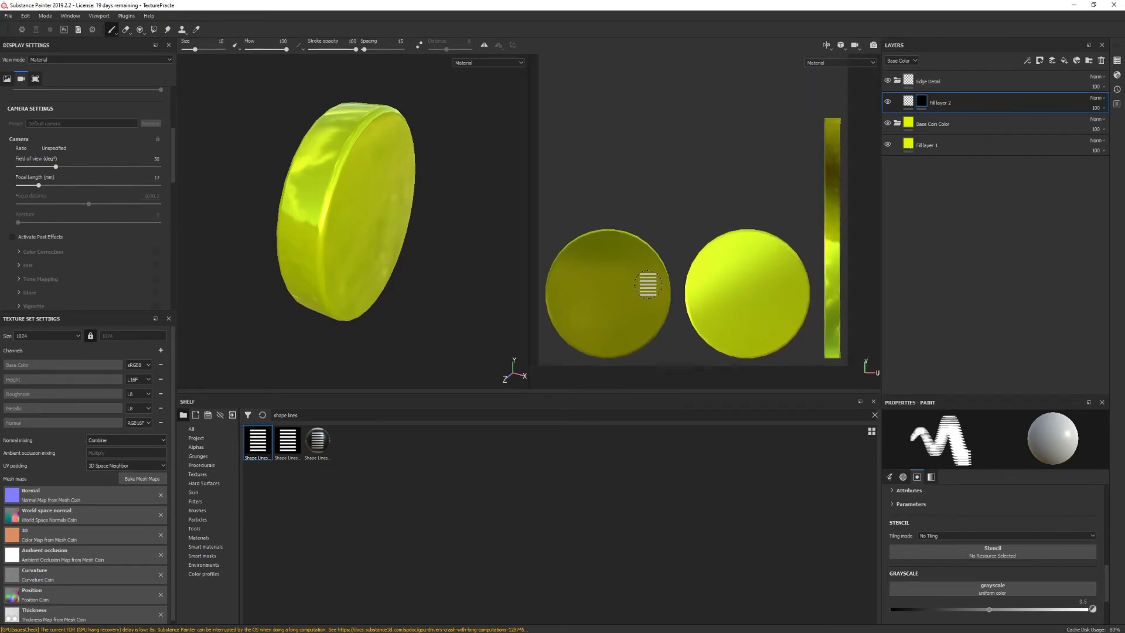
scroll(727, 304, down, 1)
Switch to the 2D view alone and shrink the shelf to give the UV layout more room
key(F2)
key(F3)
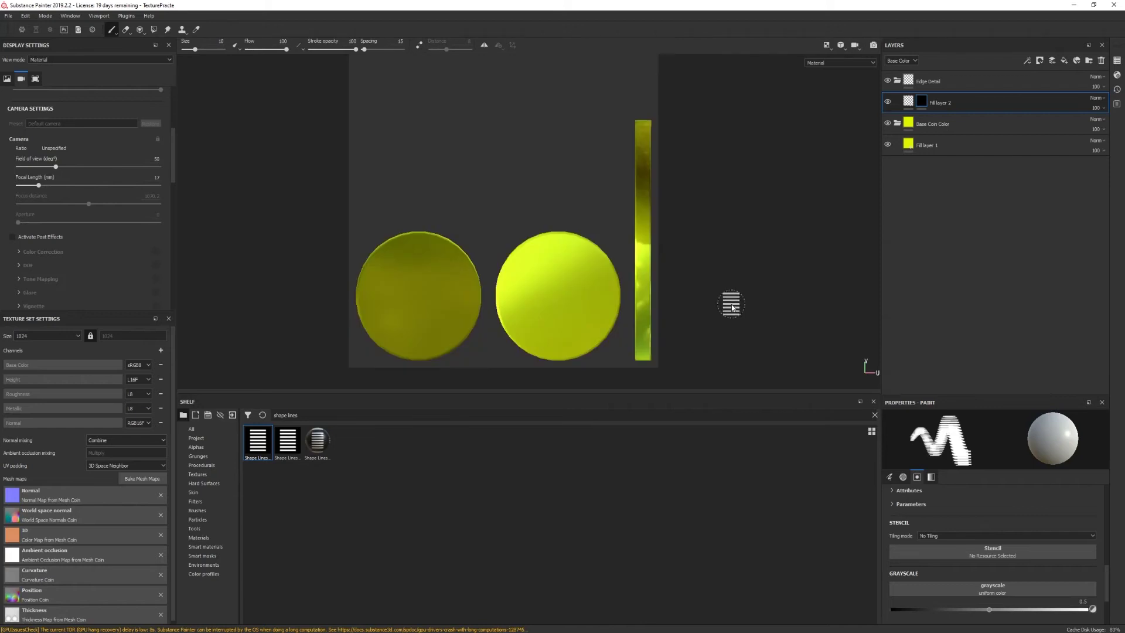
scroll(648, 309, up, 2)
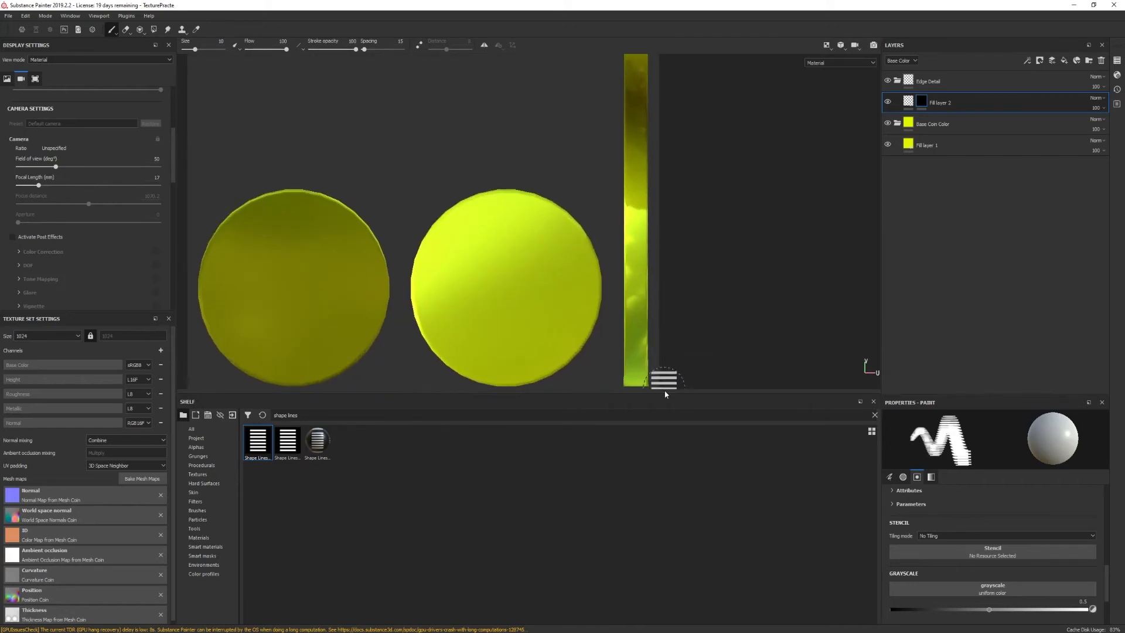
drag(669, 395, 669, 464)
scroll(678, 355, down, 2)
Try stamping the line alpha on the coin's face in both the 2D and 3D views, and undo the four stamps
click(553, 277)
click(549, 353)
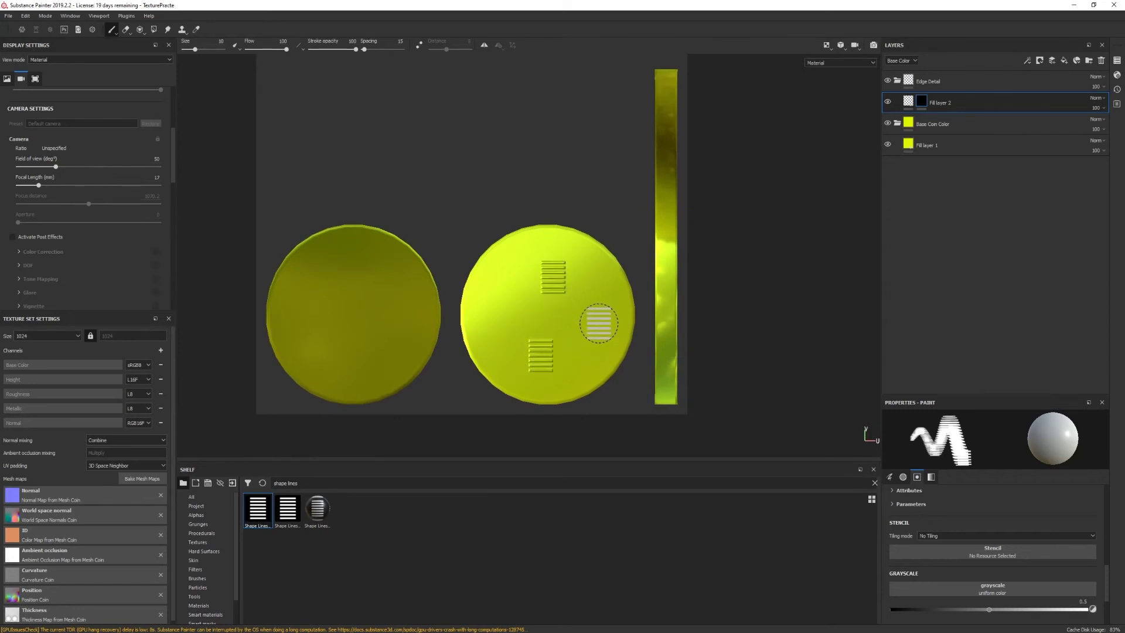
key(F1)
click(690, 303)
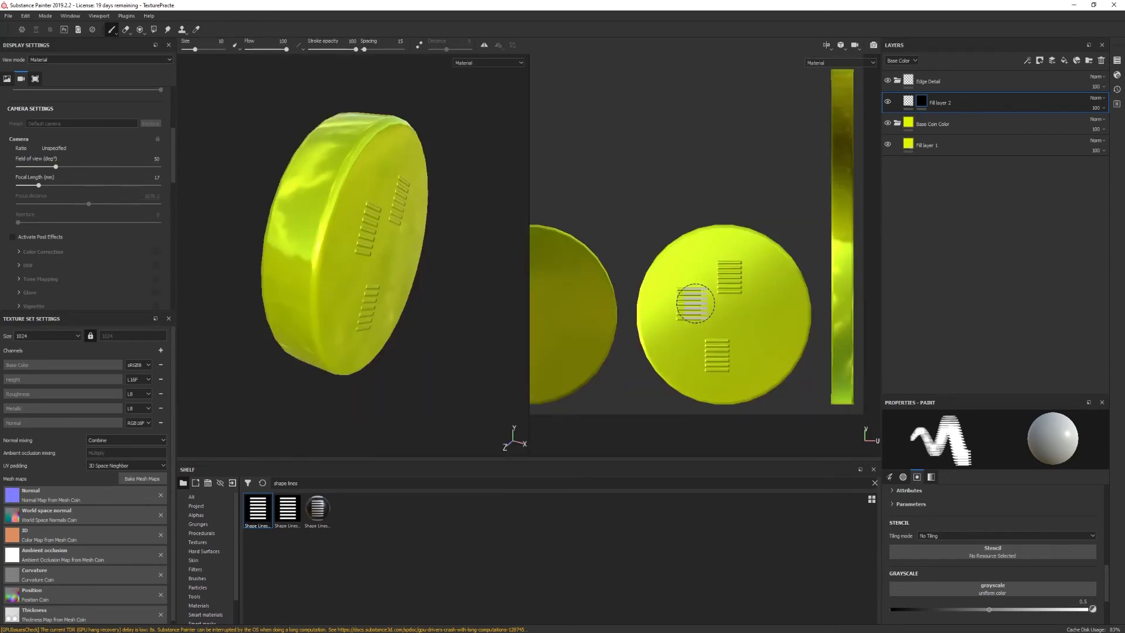
click(402, 259)
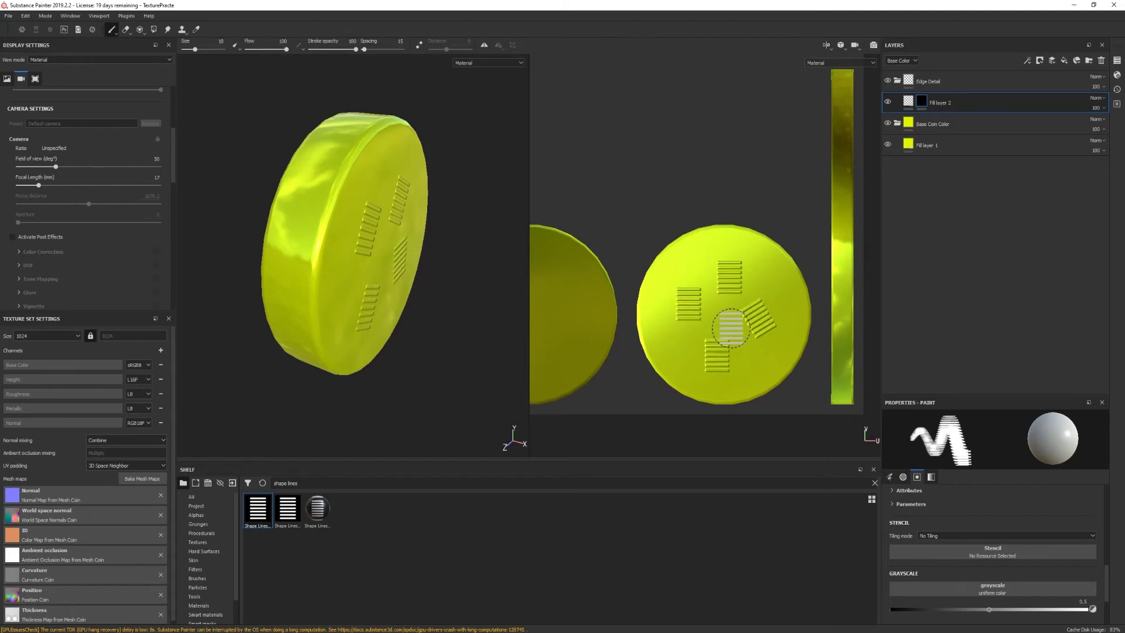
key(ctrl+z)
key(ctrl+z)
key(ctrl+z)
key(ctrl+z)
Try painting the line alpha along the rim strip in the 2D view, and undo the strokes
alt+middle_drag(817, 343, 744, 374)
key(F3)
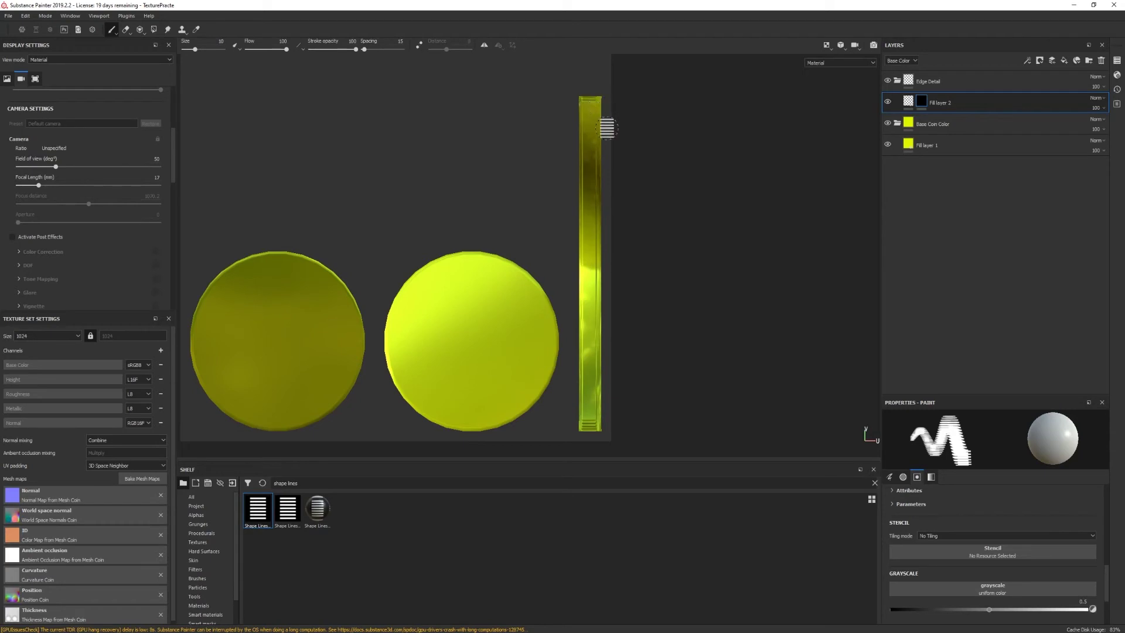
scroll(595, 281, down, 2)
scroll(593, 313, up, 5)
scroll(597, 322, down, 3)
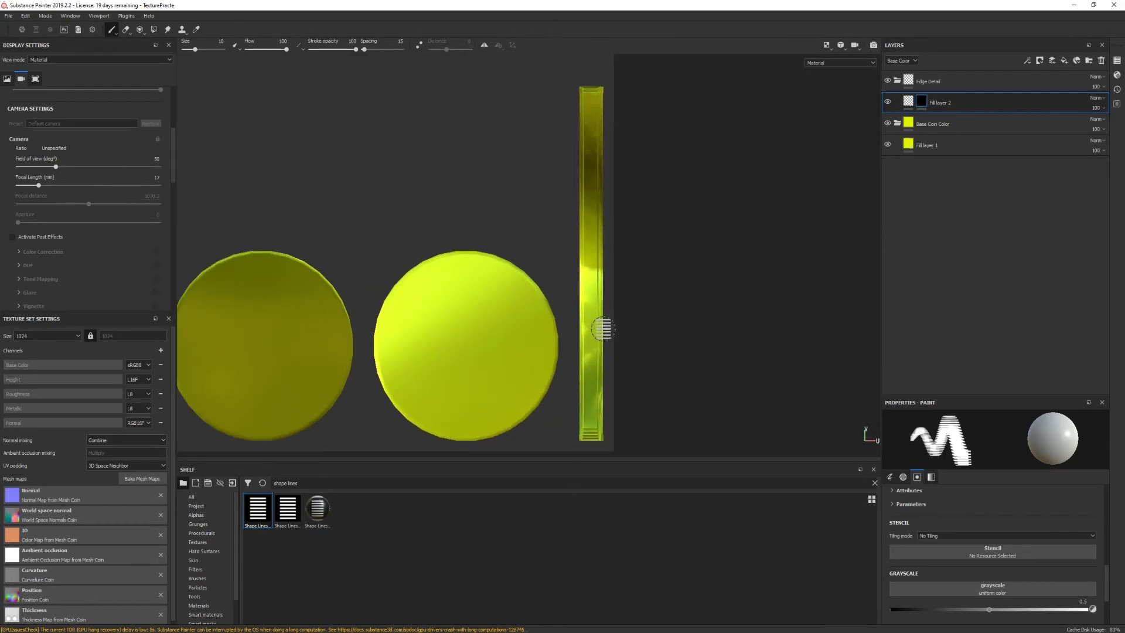
key(ctrl)
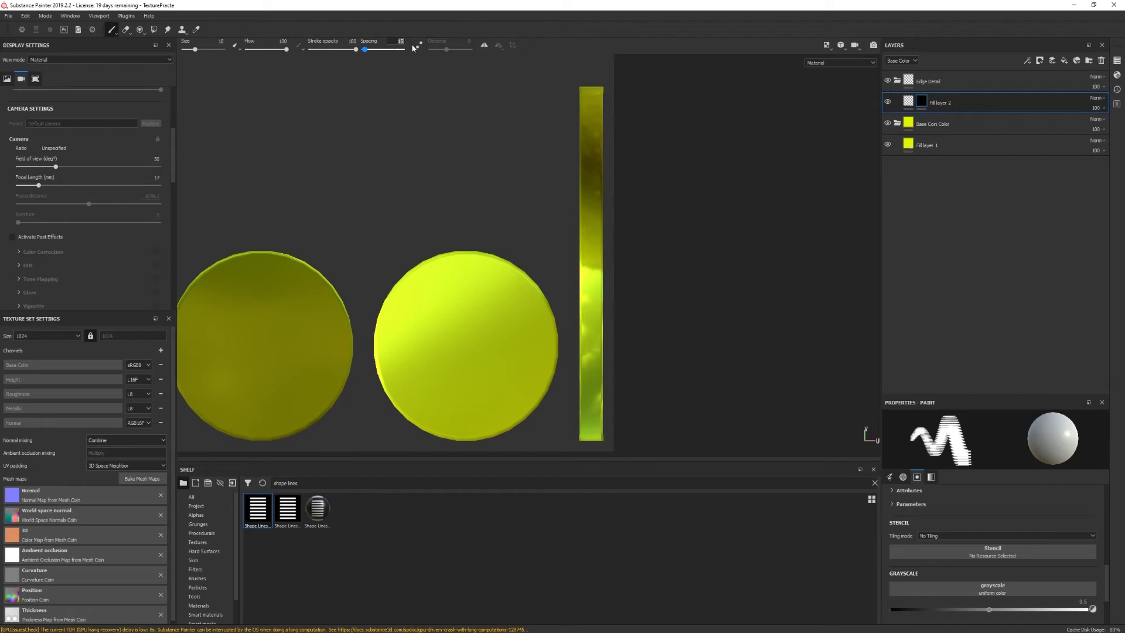
Set the brush spacing to 94, try a straight stroke of line stamps along the rim strip, and undo it
key(Return)
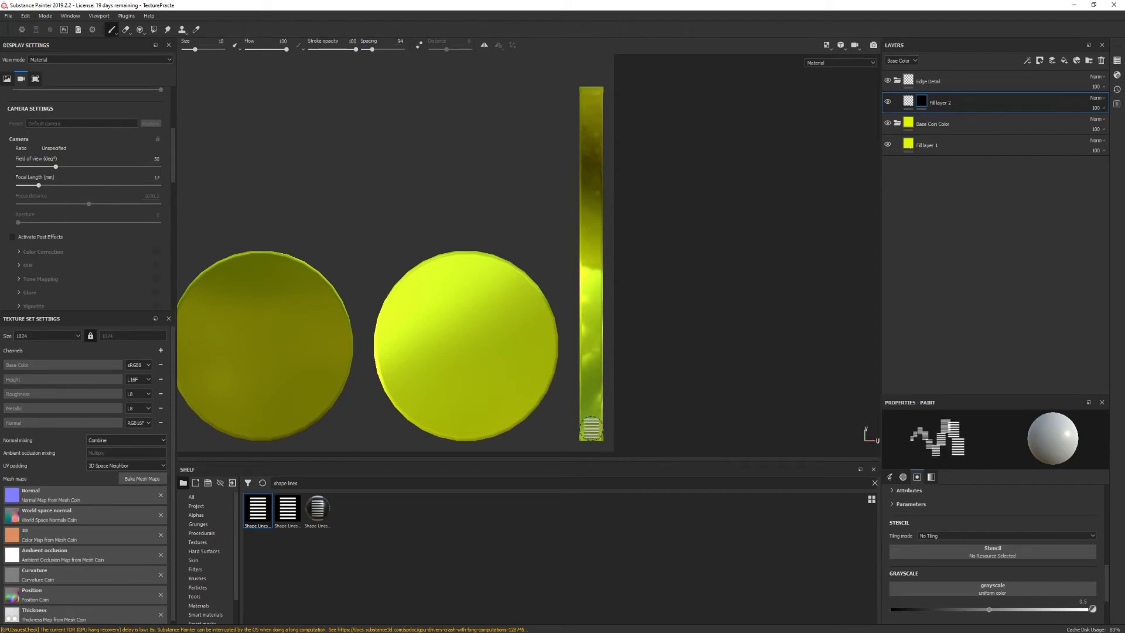
shift+click(591, 100)
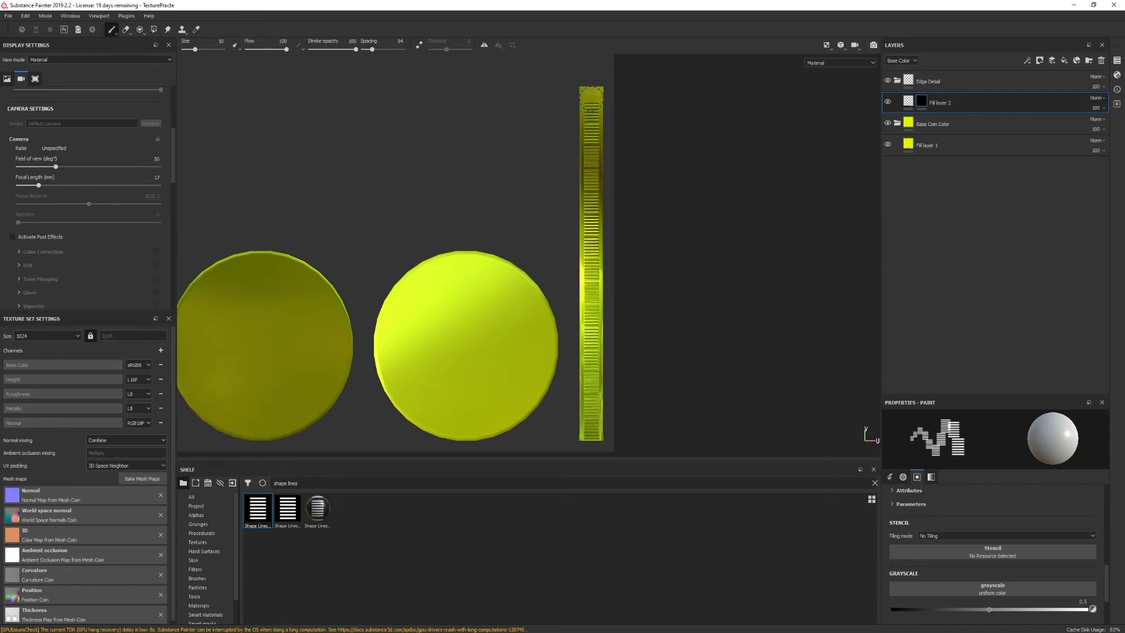
scroll(591, 293, down, 1)
scroll(591, 293, up, 5)
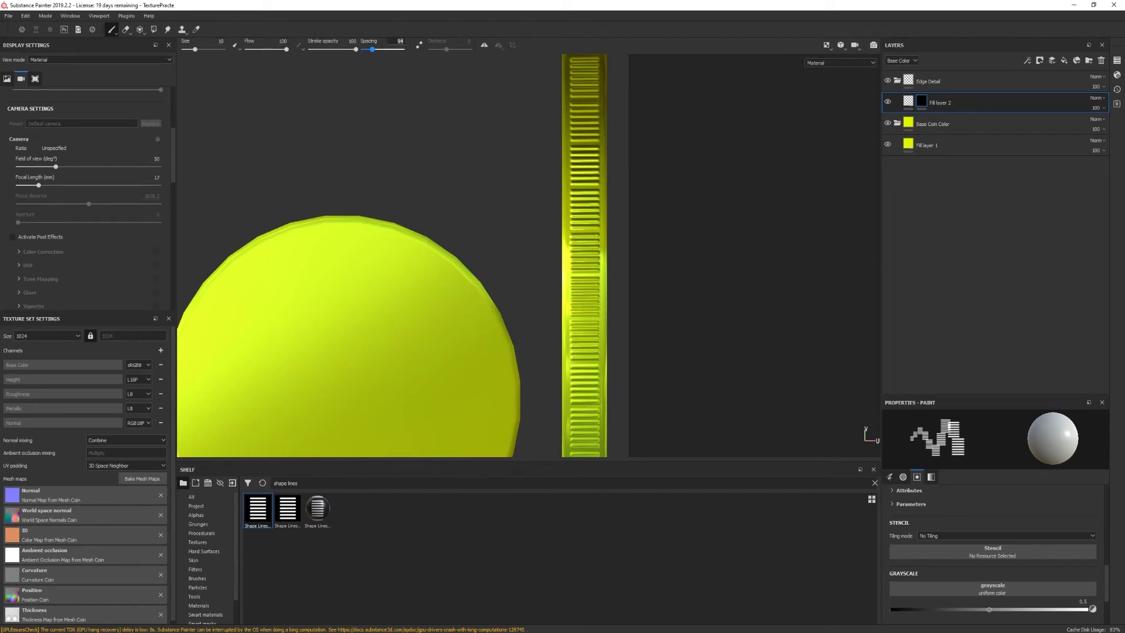
key(ctrl+z)
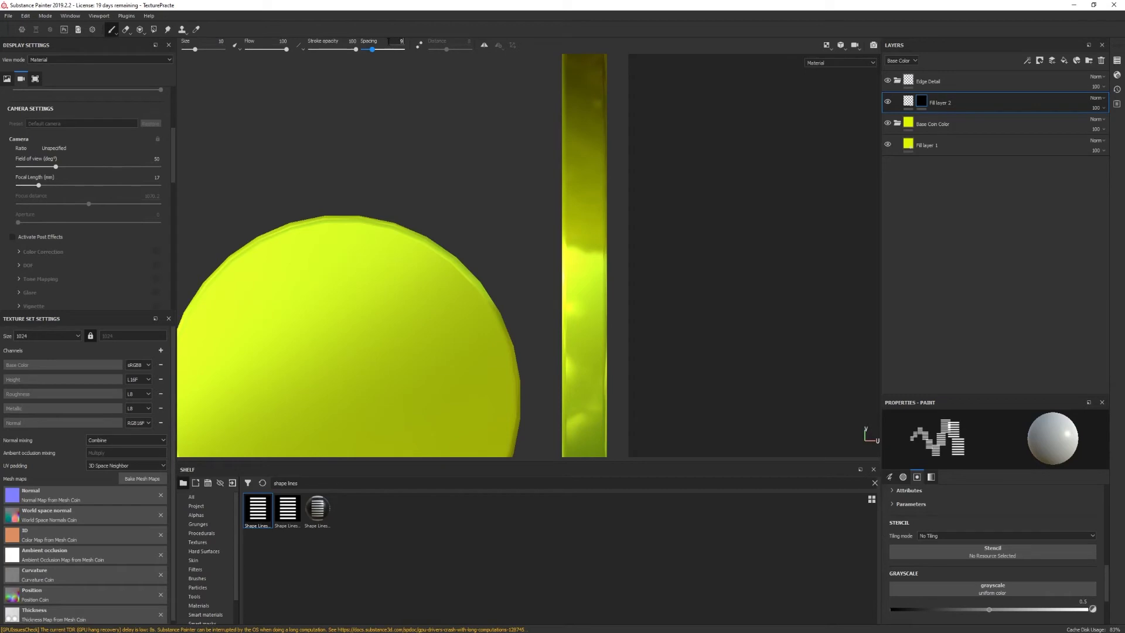
Set the brush spacing to 92, draw a snapped straight stroke along the rim strip, check it in 3D, and undo it
scroll(516, 286, down, 4)
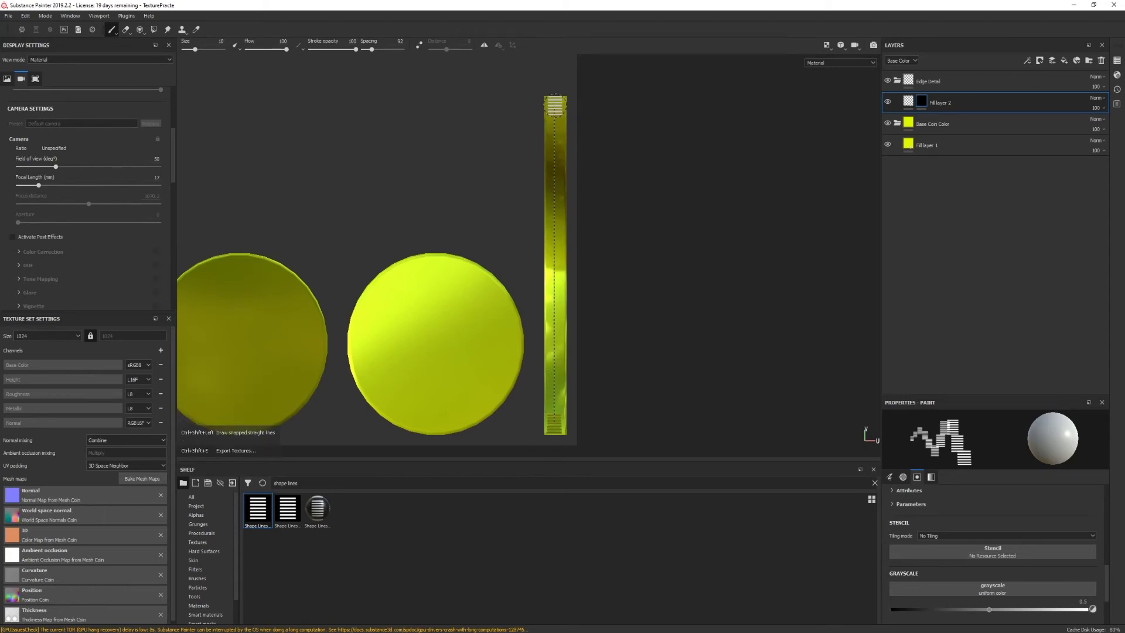
ctrl+shift+click(554, 105)
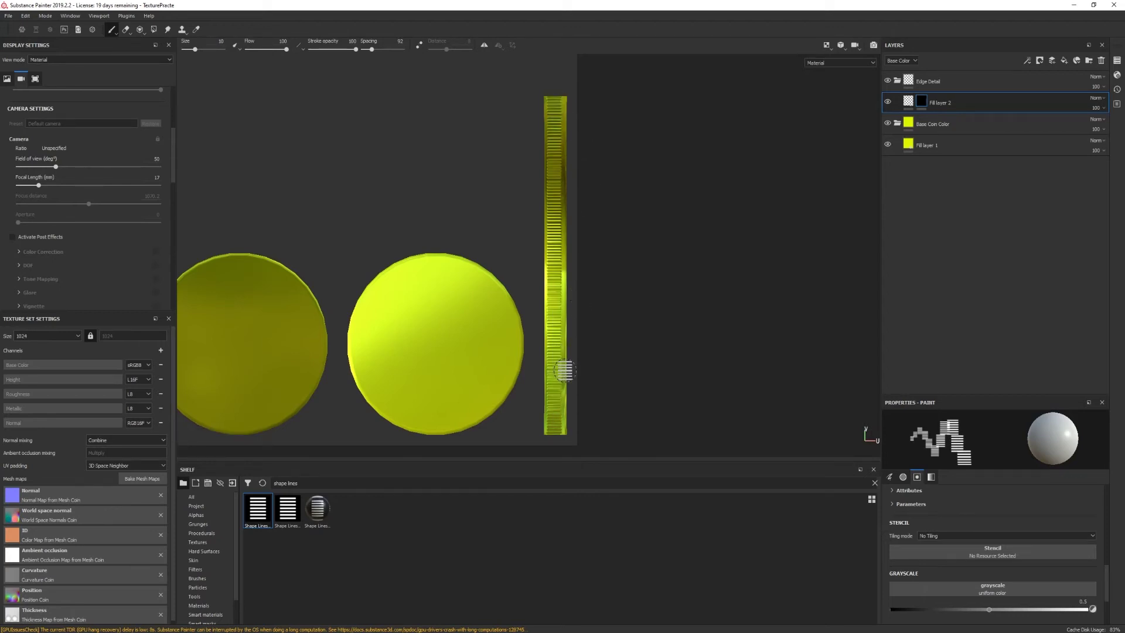
key(F1)
mouse_move(339, 332)
alt+mouse_down()
mouse_move(434, 339)
mouse_move(315, 332)
mouse_move(316, 266)
mouse_move(389, 317)
mouse_move(372, 379)
mouse_move(295, 341)
mouse_move(327, 339)
mouse_move(326, 366)
alt+mouse_up()
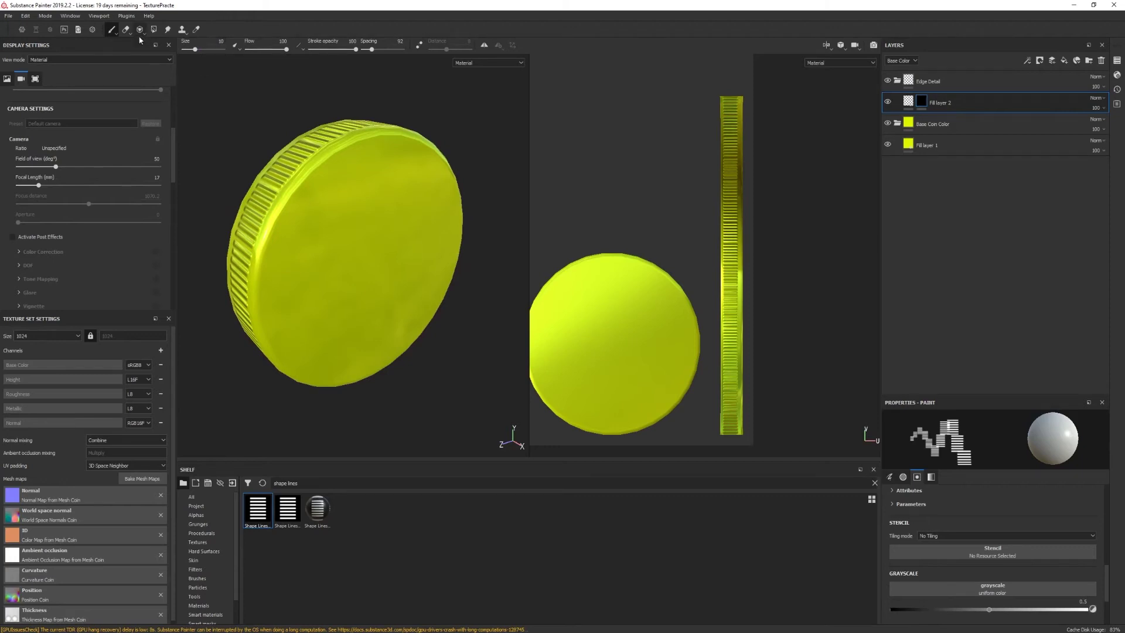
key(ctrl+z)
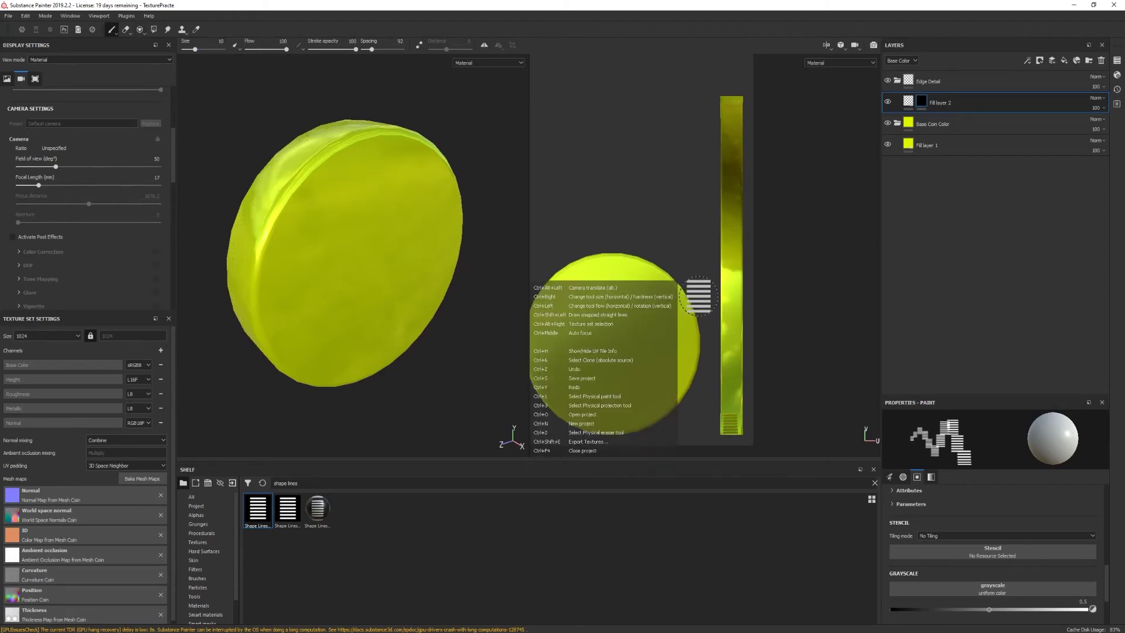
Try a larger brush covering the rim strip's full width, paint a straight stroke along it, and inspect the coin's edge in 3D
ctrl+right_drag(732, 392, 744, 391)
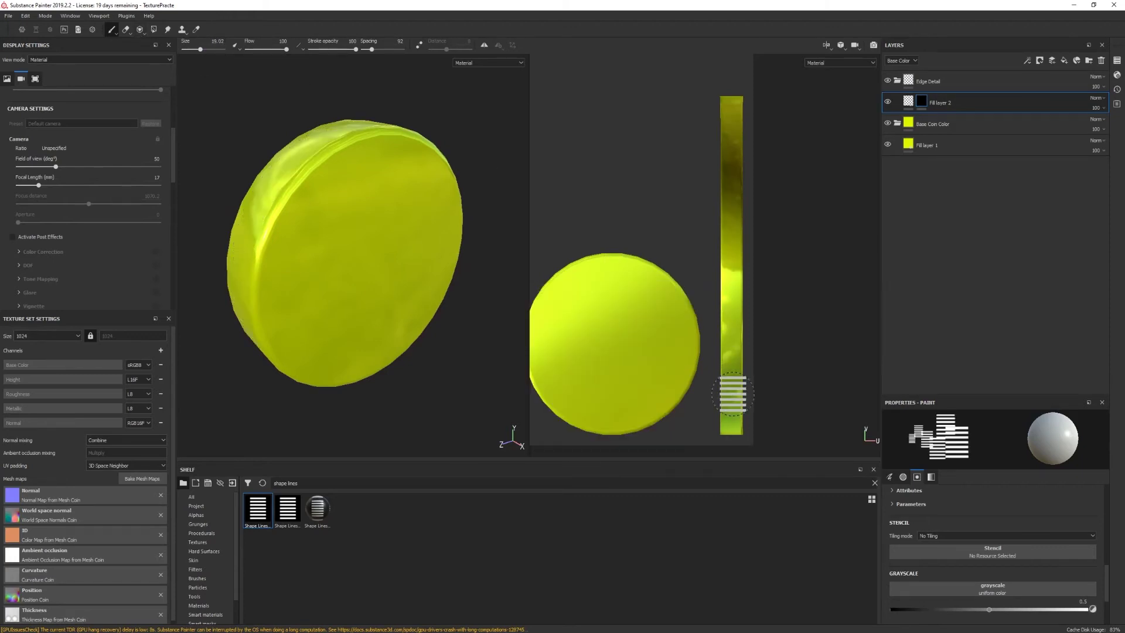
key(F3)
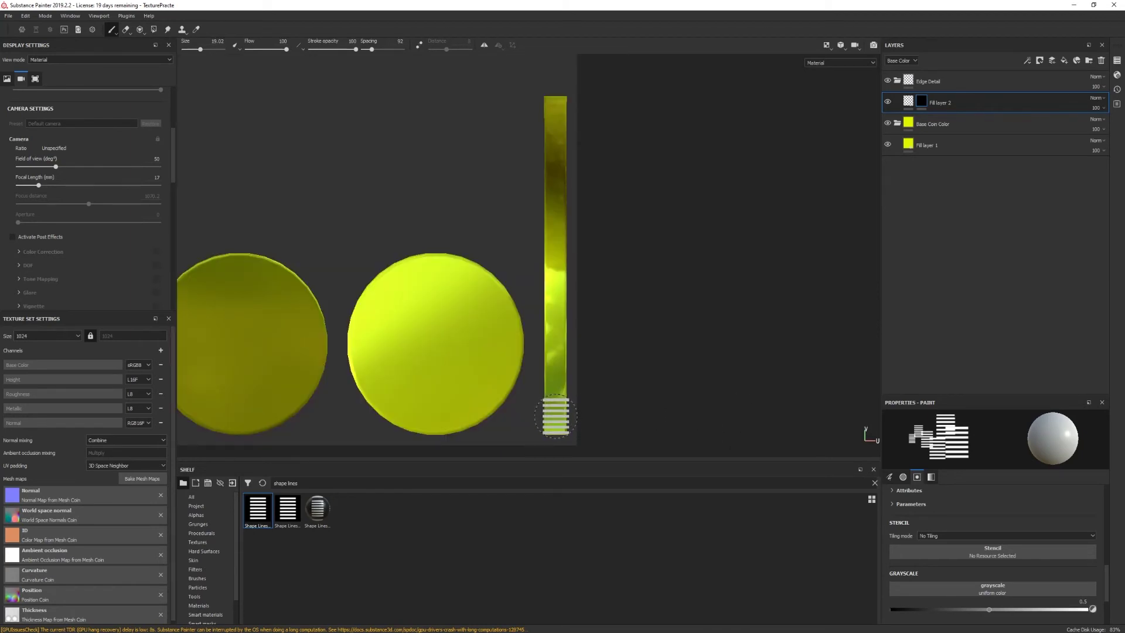
drag(554, 417, 556, 88)
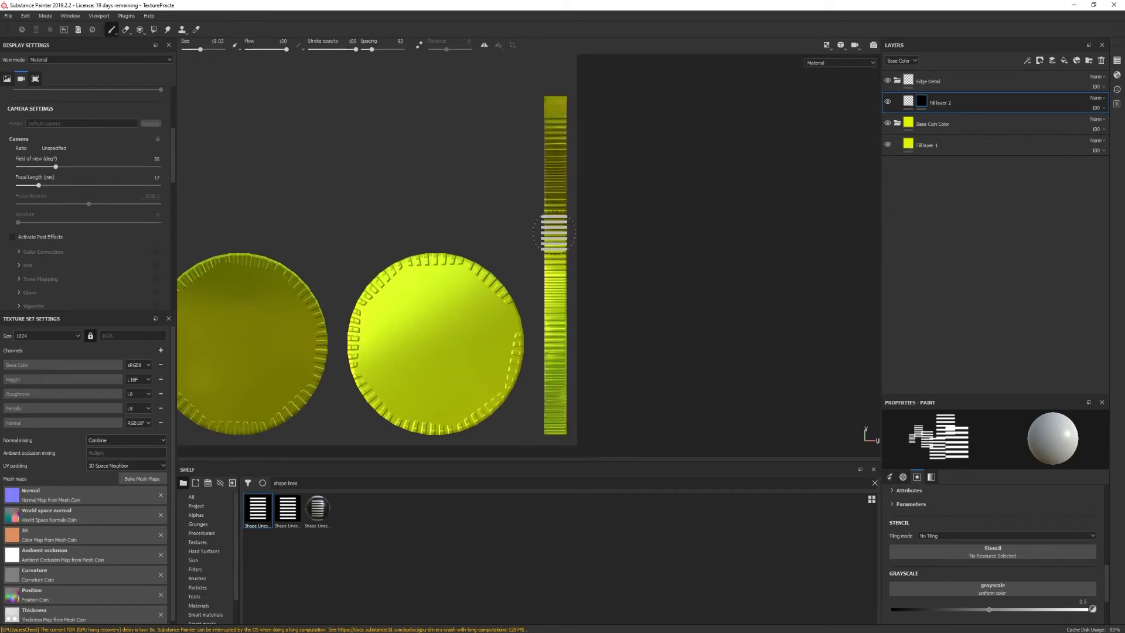
mouse_move(402, 351)
alt+mouse_down()
mouse_move(439, 363)
mouse_move(433, 355)
alt+mouse_up()
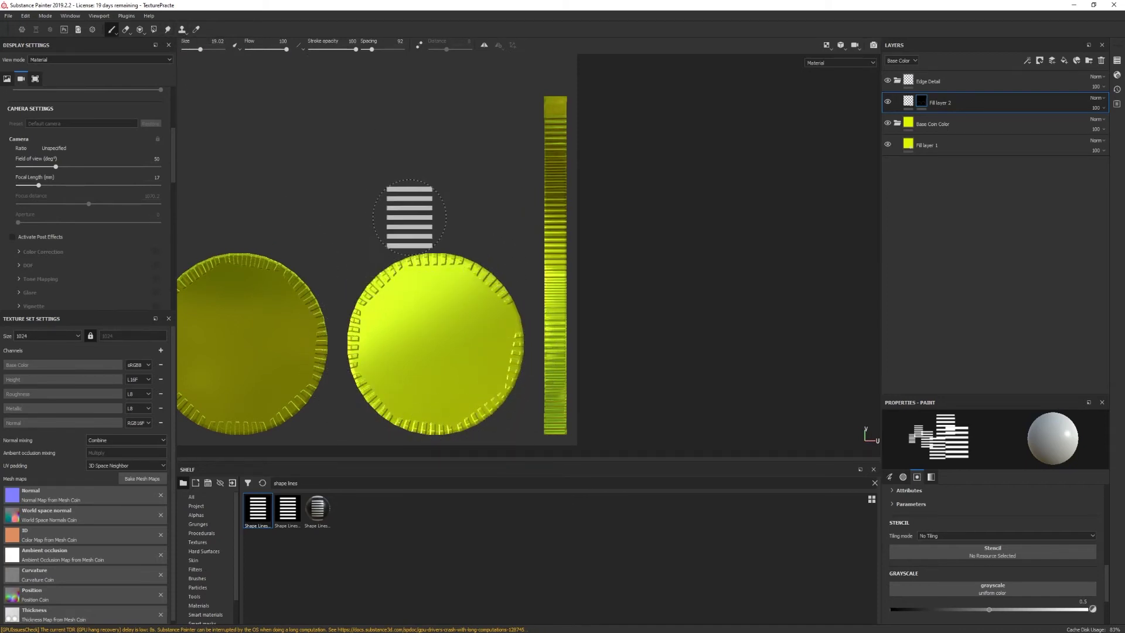
key(F1)
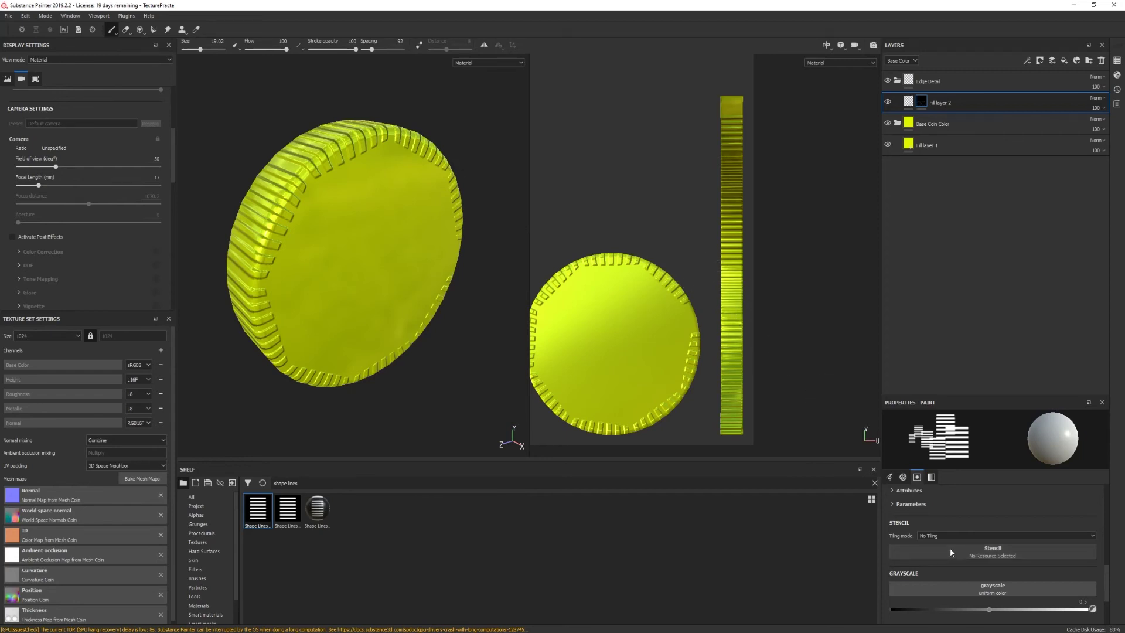
scroll(950, 547, down, 2)
scroll(951, 547, up, 4)
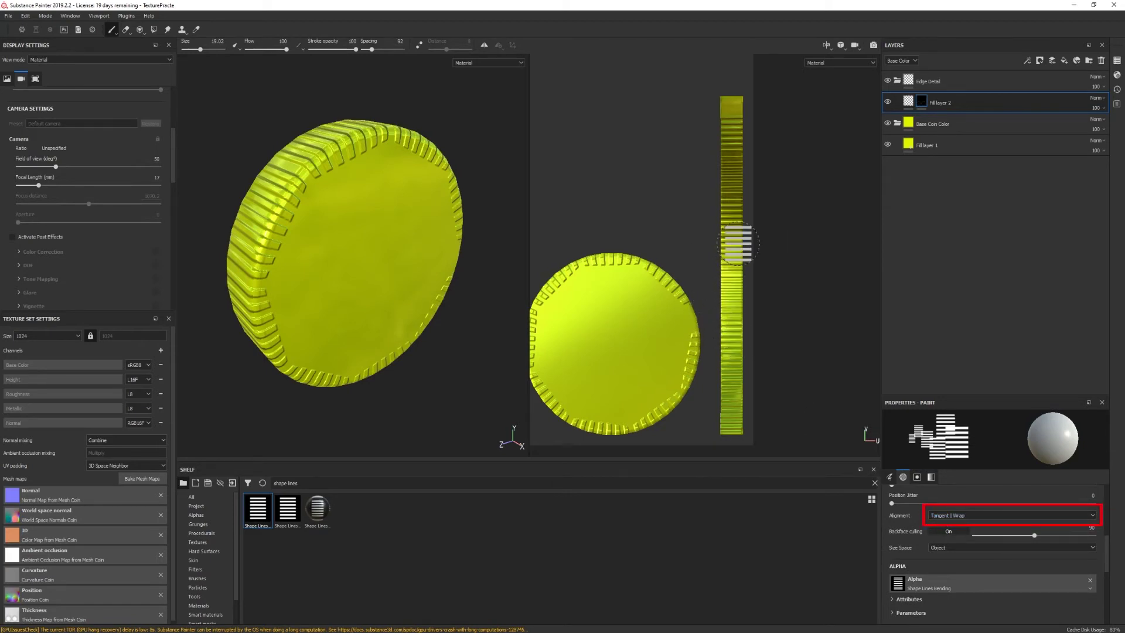
click(259, 195)
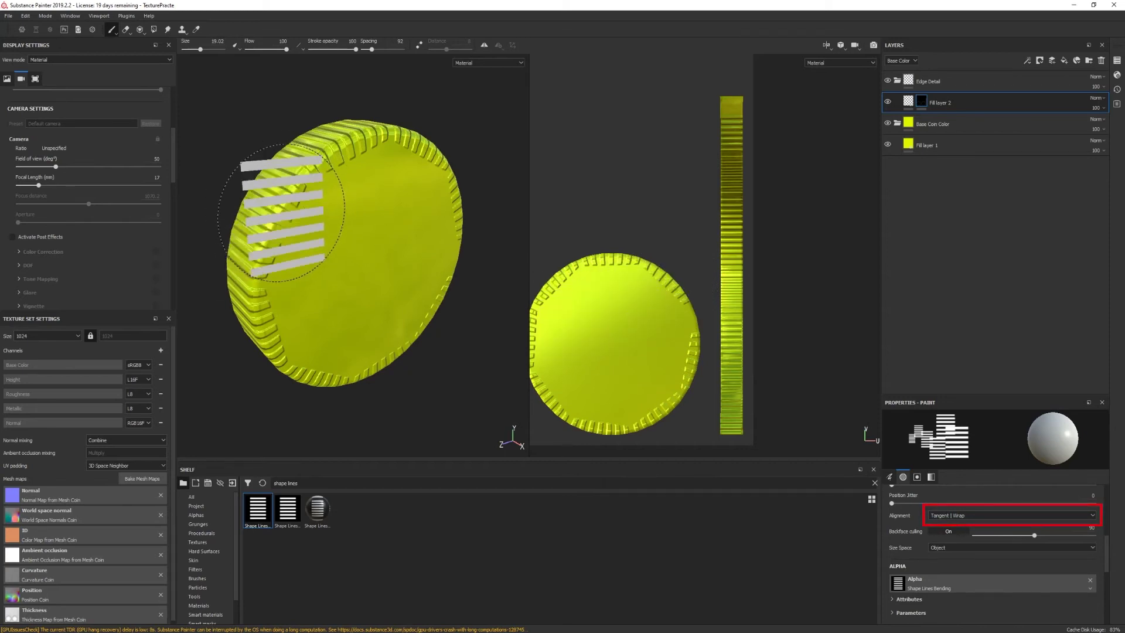
mouse_move(359, 322)
alt+mouse_down()
mouse_move(359, 292)
mouse_move(294, 276)
alt+mouse_up()
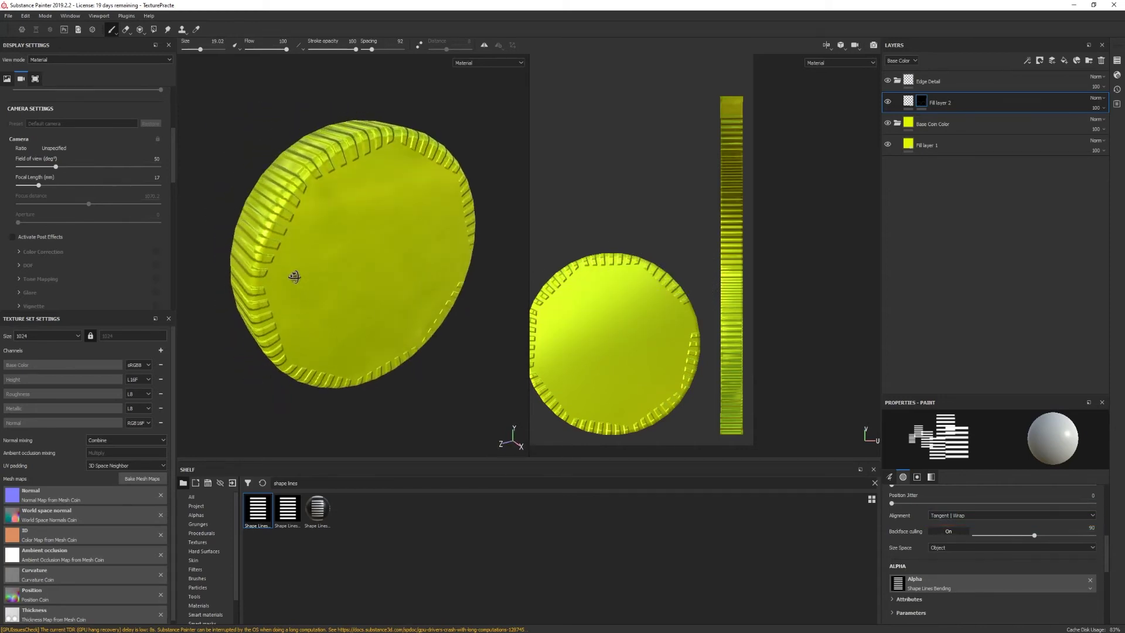
Set the brush alignment to UV and its size space to Texture, undoing the last rim stroke
click(937, 521)
click(940, 539)
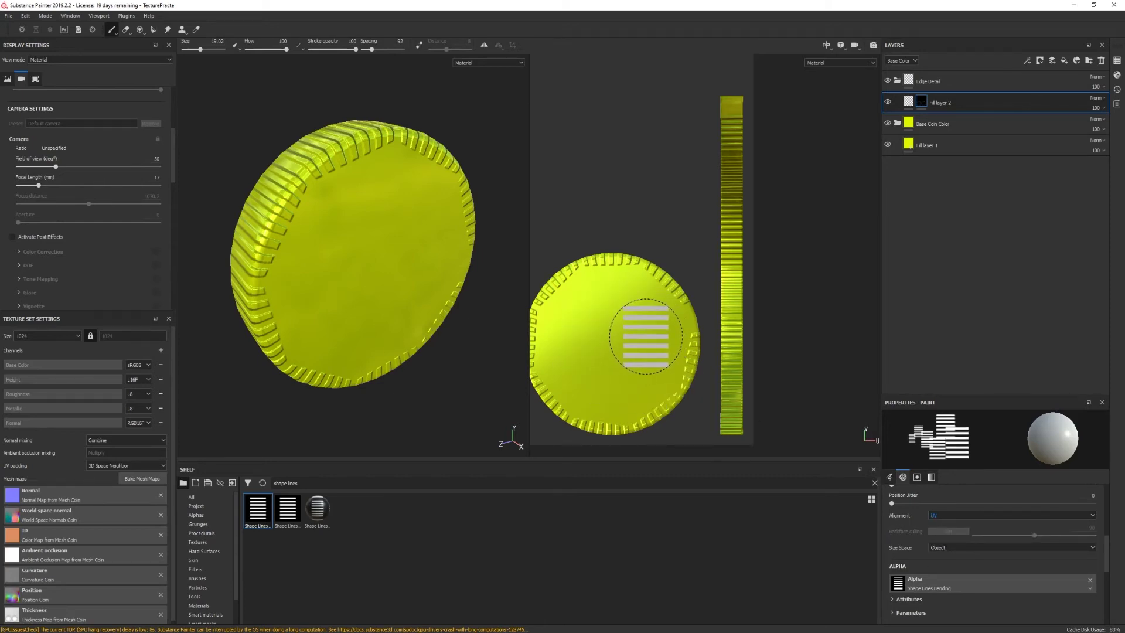
key(ctrl+z)
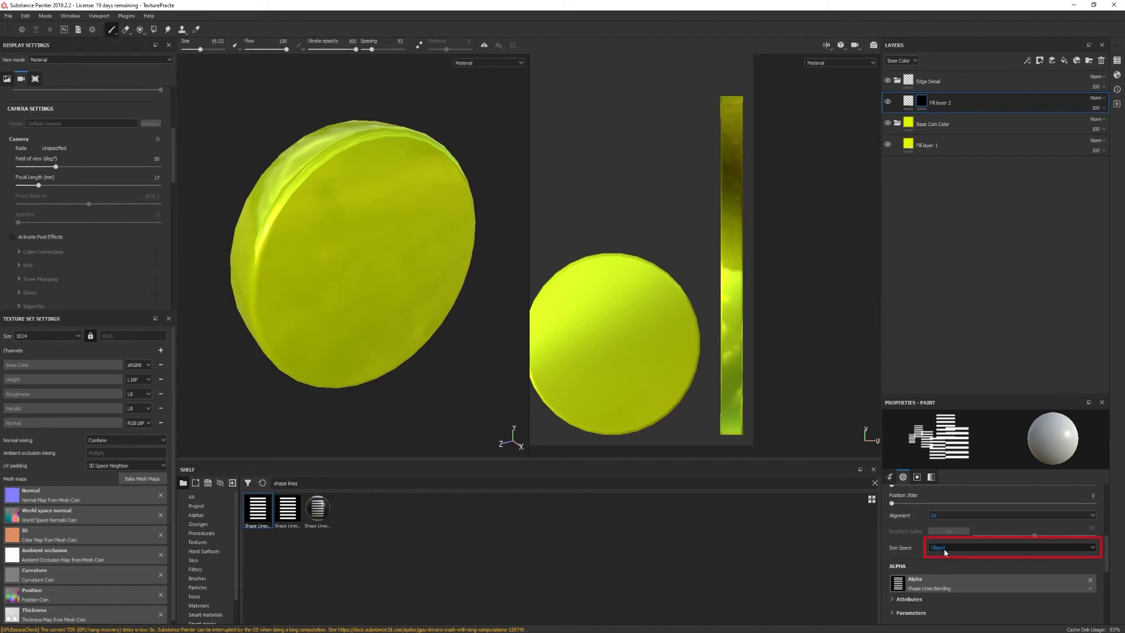
click(944, 549)
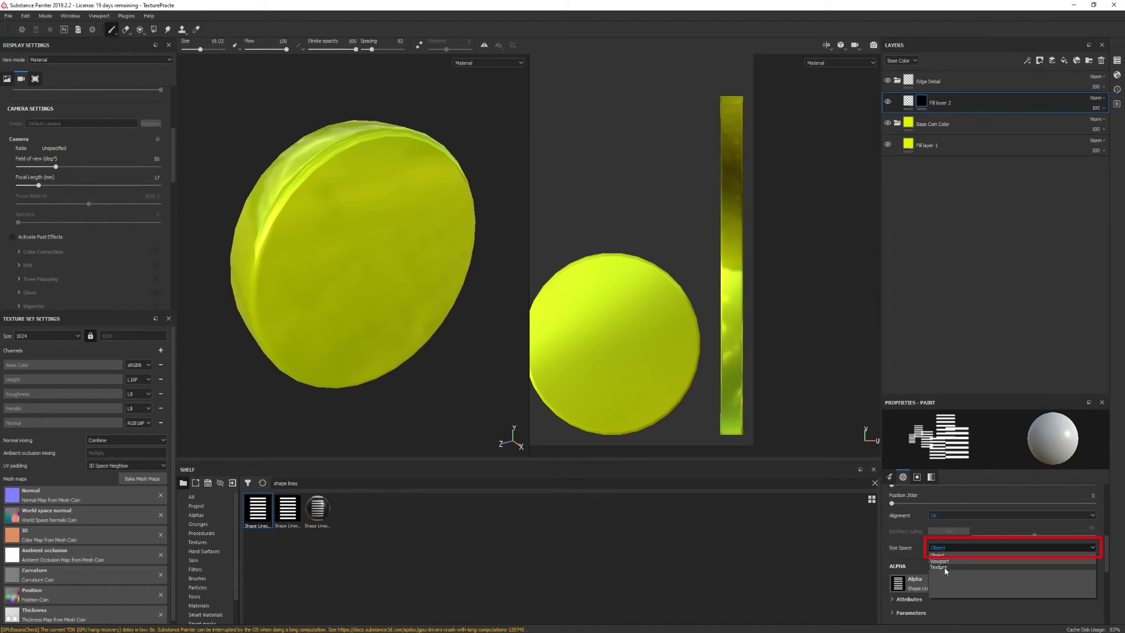
click(945, 567)
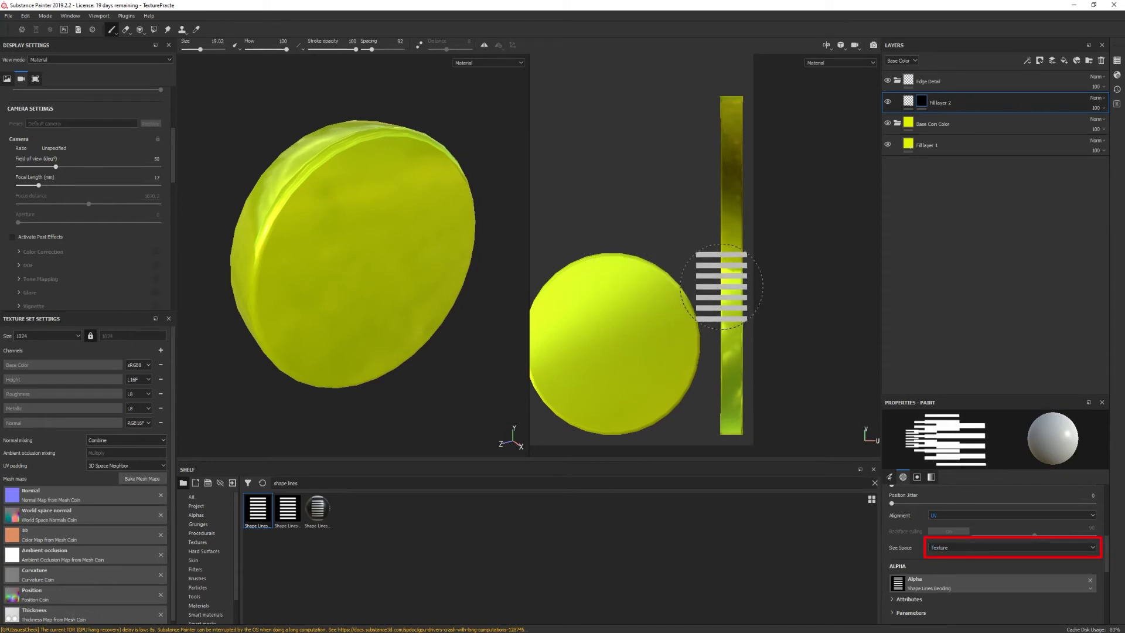
Reduce the brush size to 10 and draw a snapped straight stroke of line stamps along the whole rim strip
key(bracketleft)
key(bracketleft)
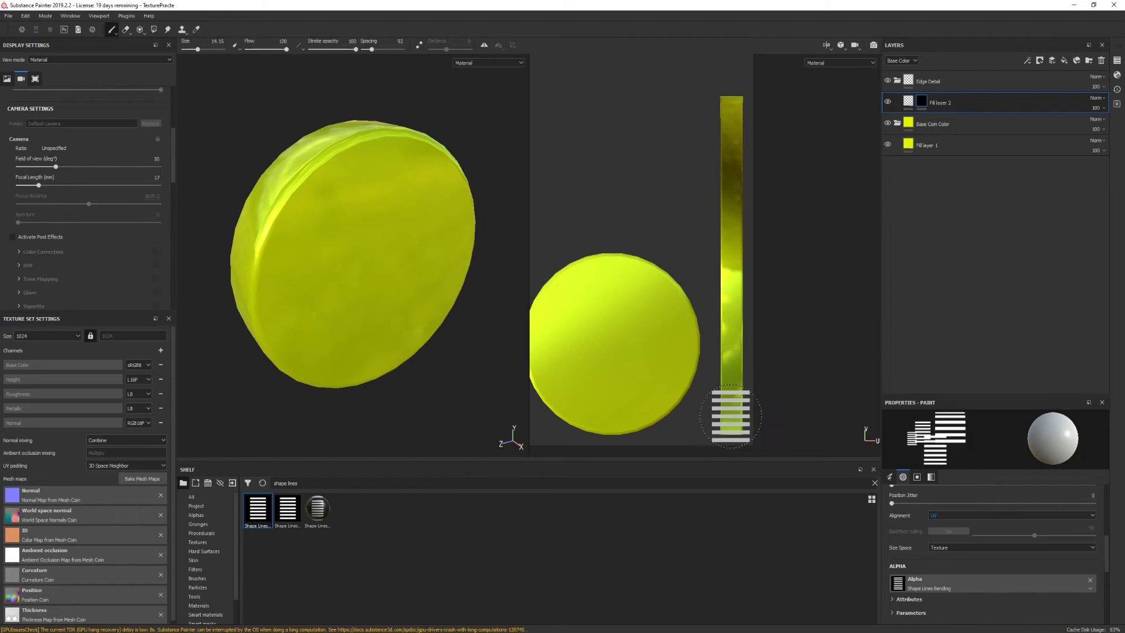
click(730, 417)
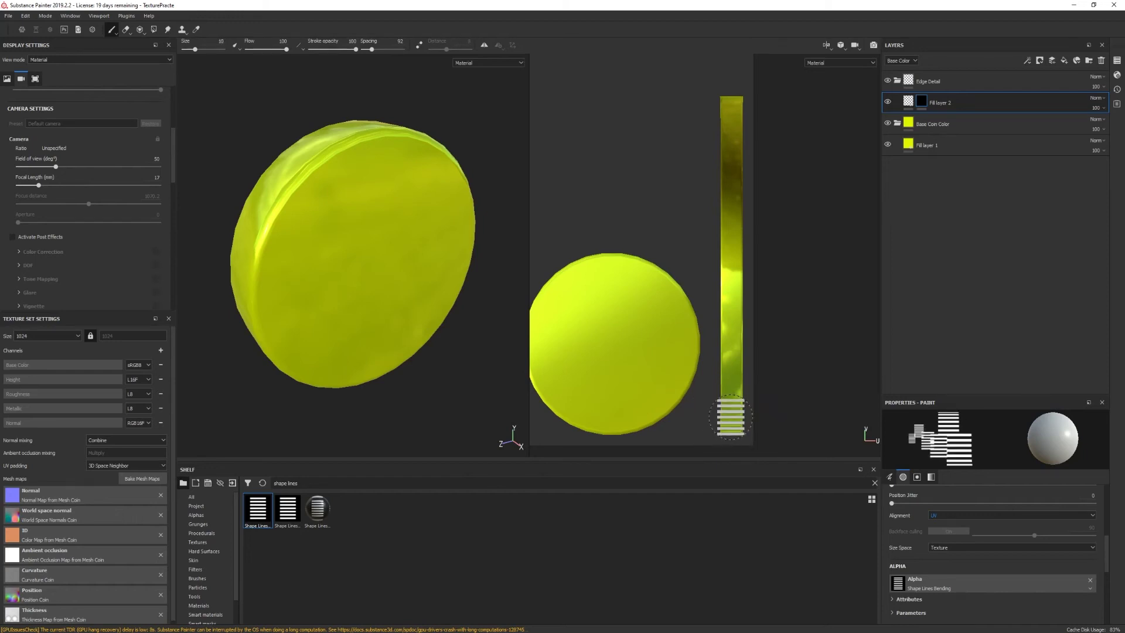
key(ctrl)
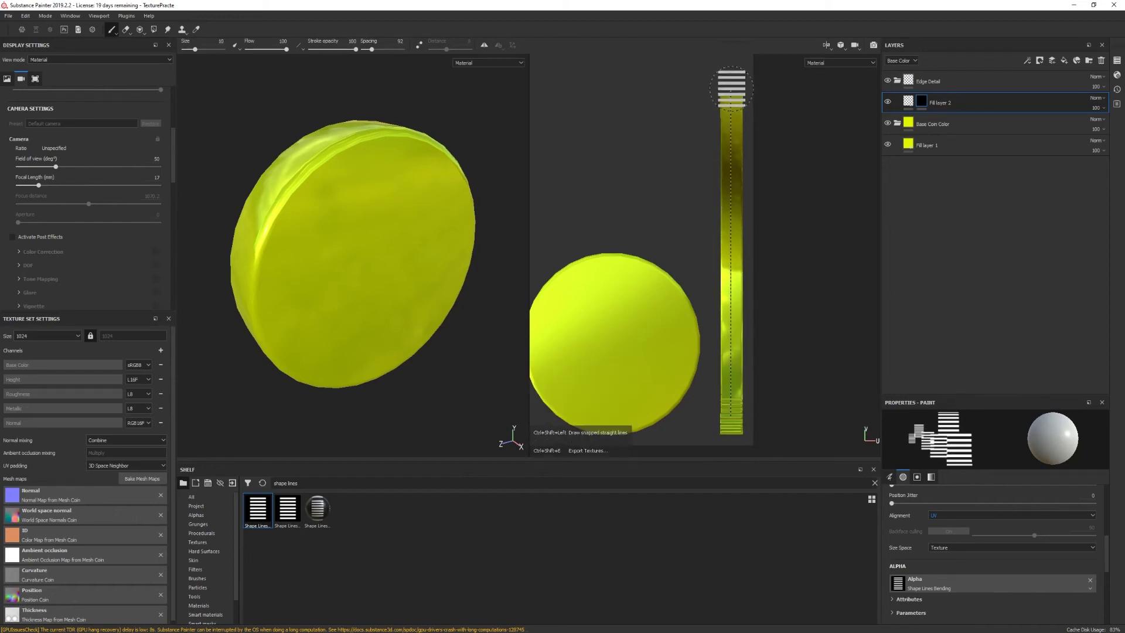
ctrl+shift+click(732, 75)
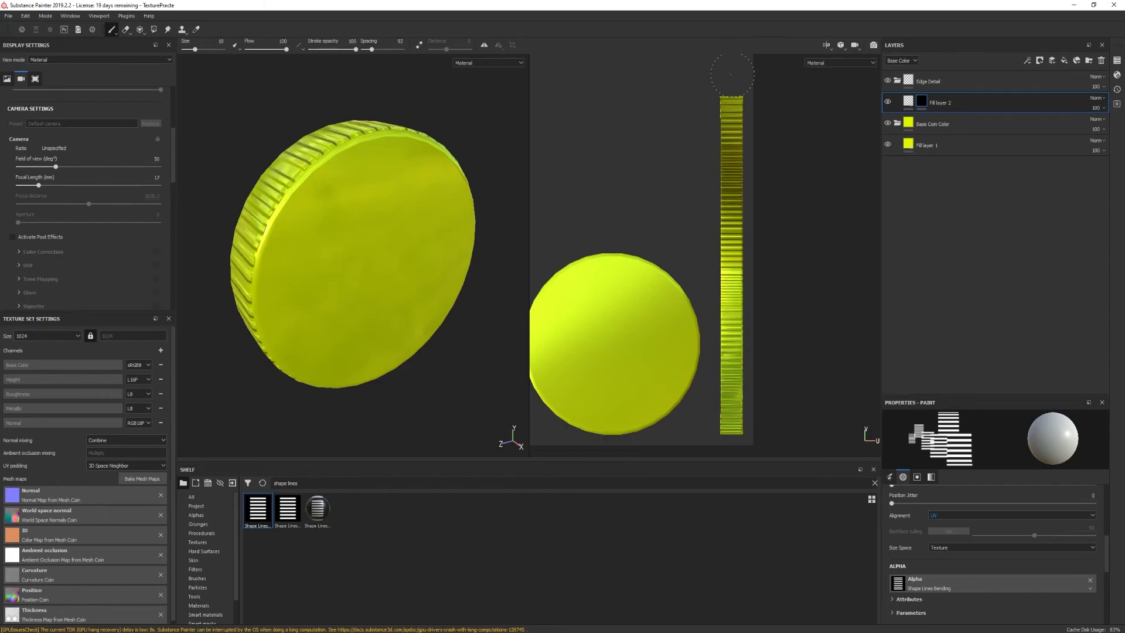
Inspect the ridges on the coin's rim in 3D and undo the last rim stroke
mouse_move(375, 296)
alt+mouse_down()
mouse_move(455, 304)
mouse_move(459, 279)
mouse_move(403, 228)
mouse_move(309, 219)
mouse_move(311, 186)
mouse_move(412, 252)
mouse_move(327, 337)
alt+mouse_up()
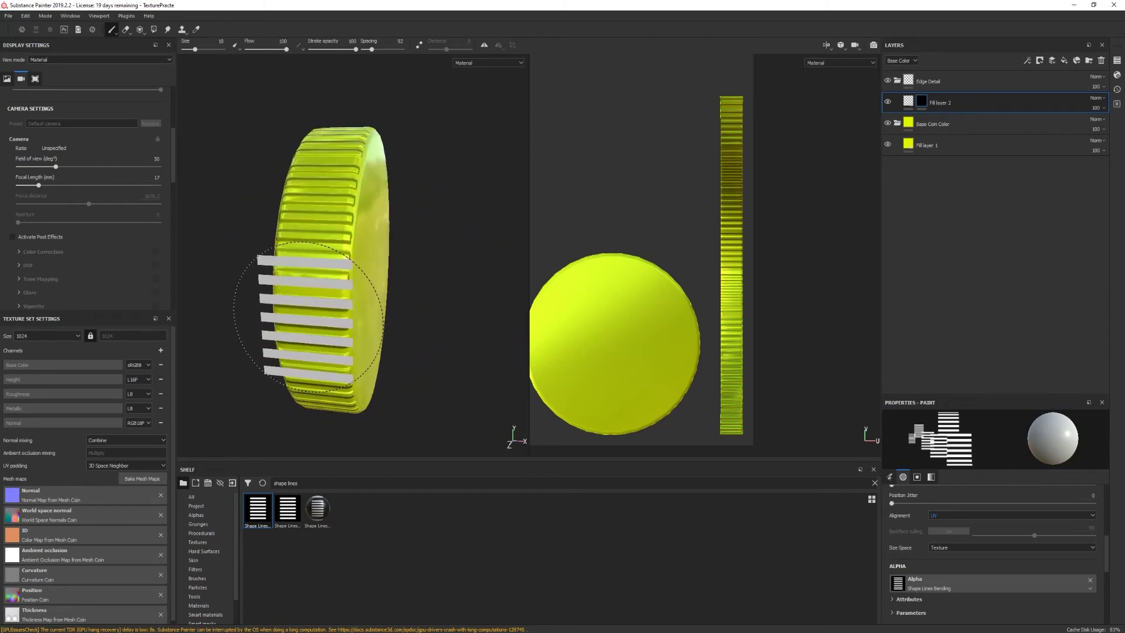
key(ctrl+z)
key(ctrl+z)
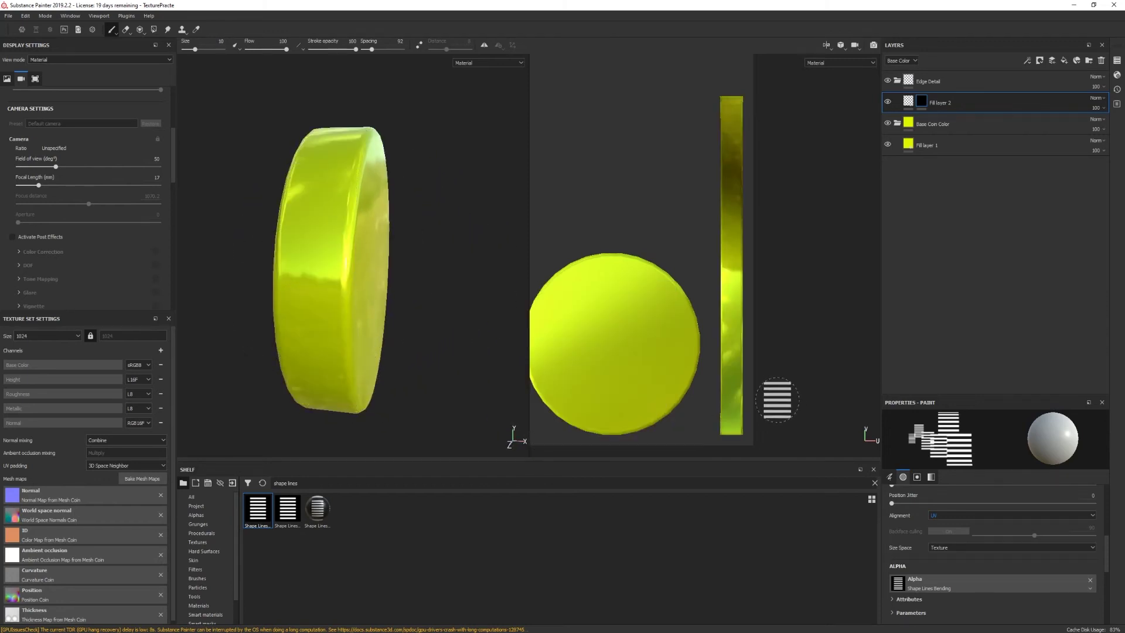
Set the brush spacing to 90 and draw a snapped straight stroke of line stamps along the whole rim strip
text(90)
key(Return)
click(730, 413)
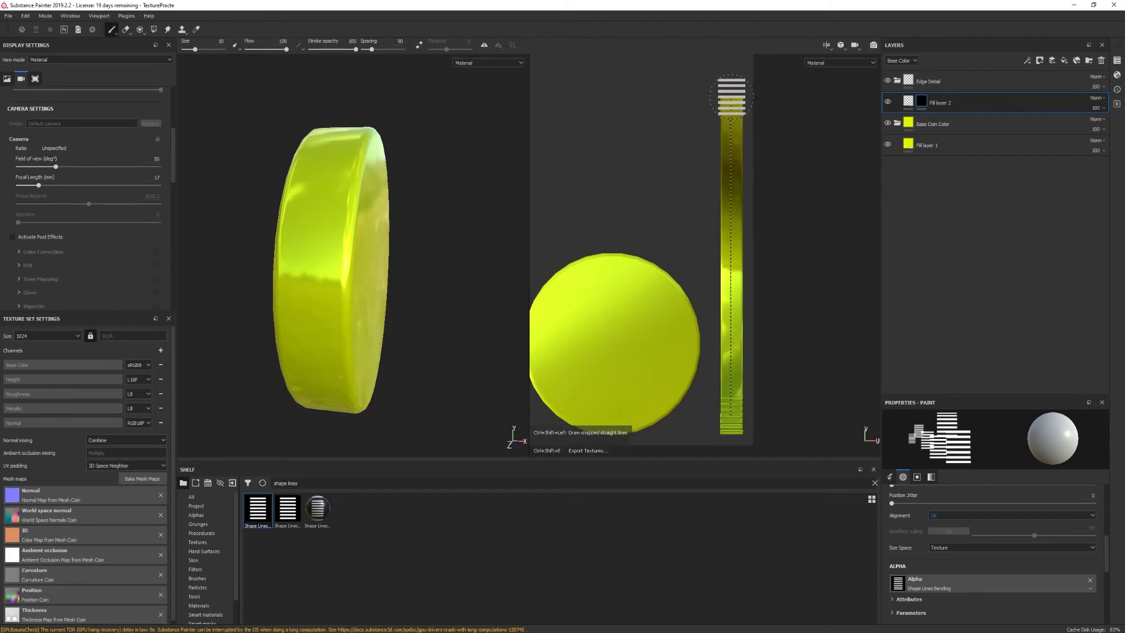
ctrl+shift+click(731, 94)
alt+drag(402, 360, 354, 375)
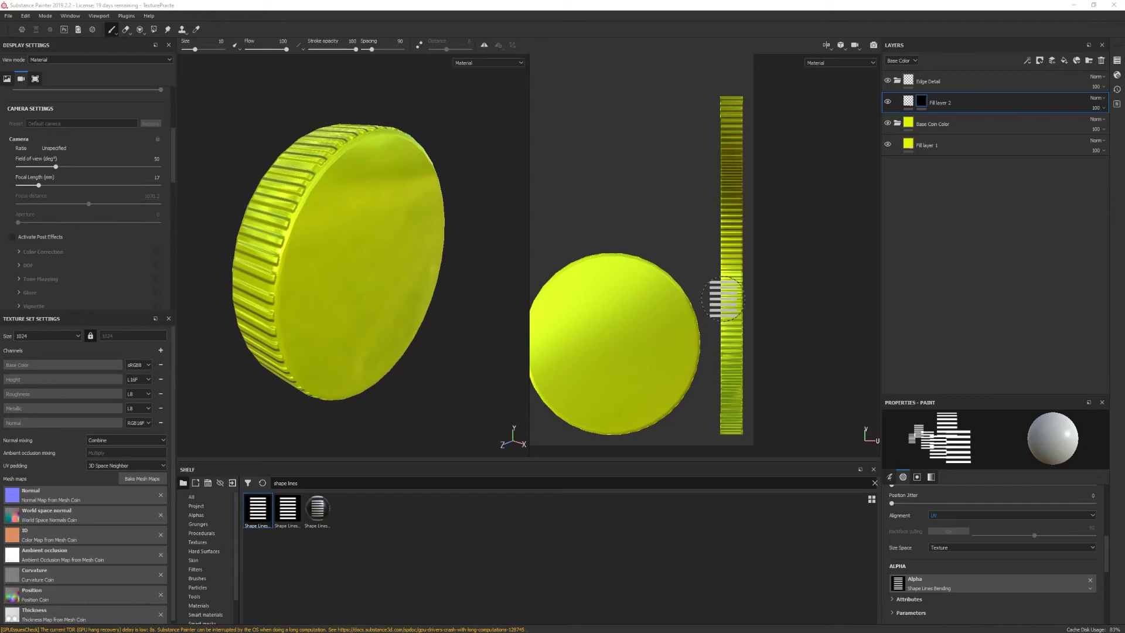
Reduce the height of Fill layer 2 to 0.2667 and check the rim ridges in 3D
click(907, 103)
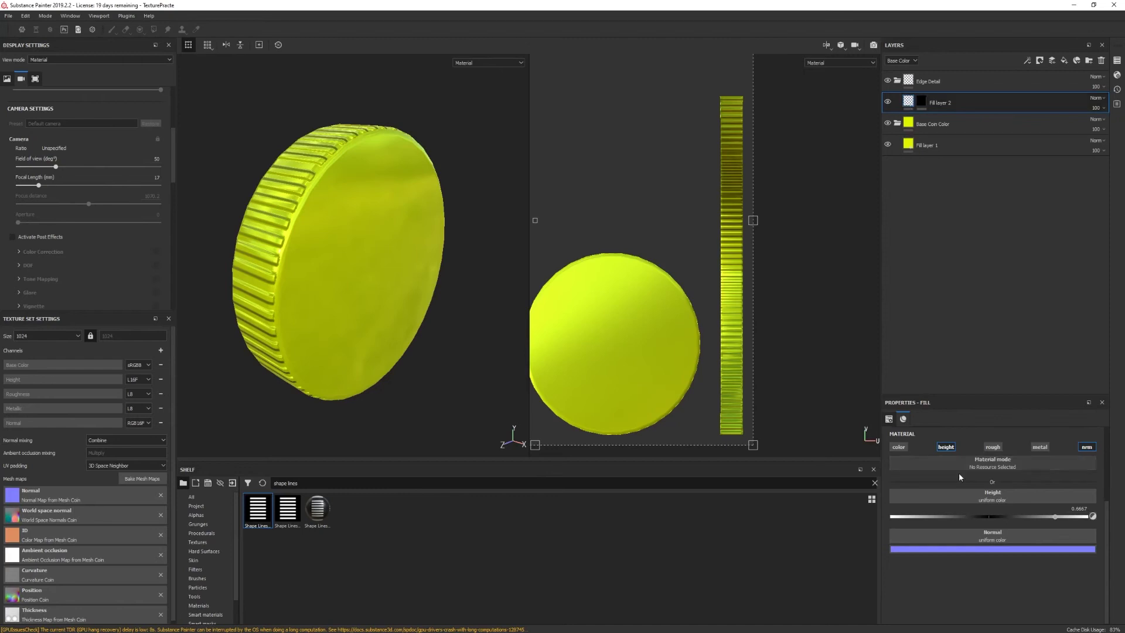
drag(984, 520, 1027, 517)
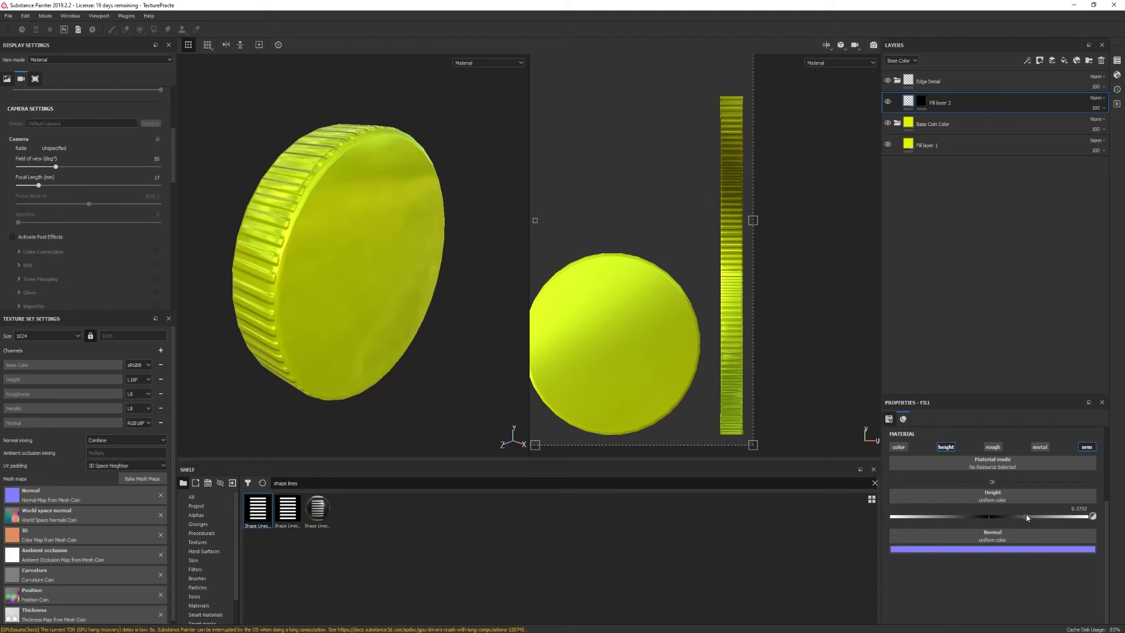
click(897, 447)
click(906, 448)
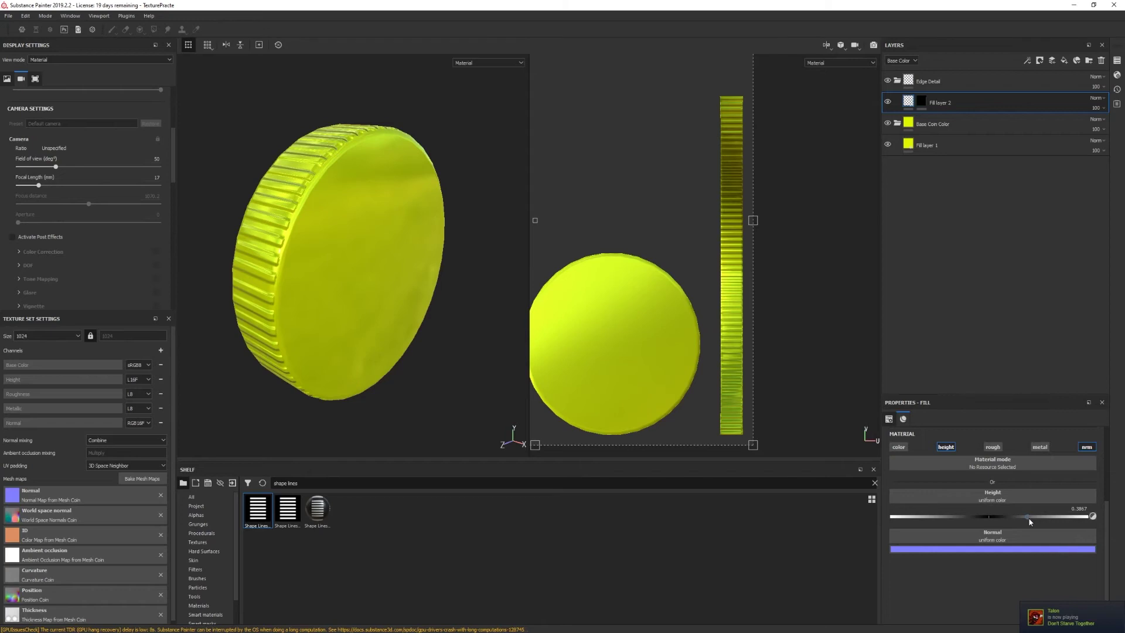
drag(1015, 520, 1015, 521)
alt+middle_drag(344, 283, 359, 279)
scroll(359, 278, up, 3)
alt+drag(359, 282, 342, 334)
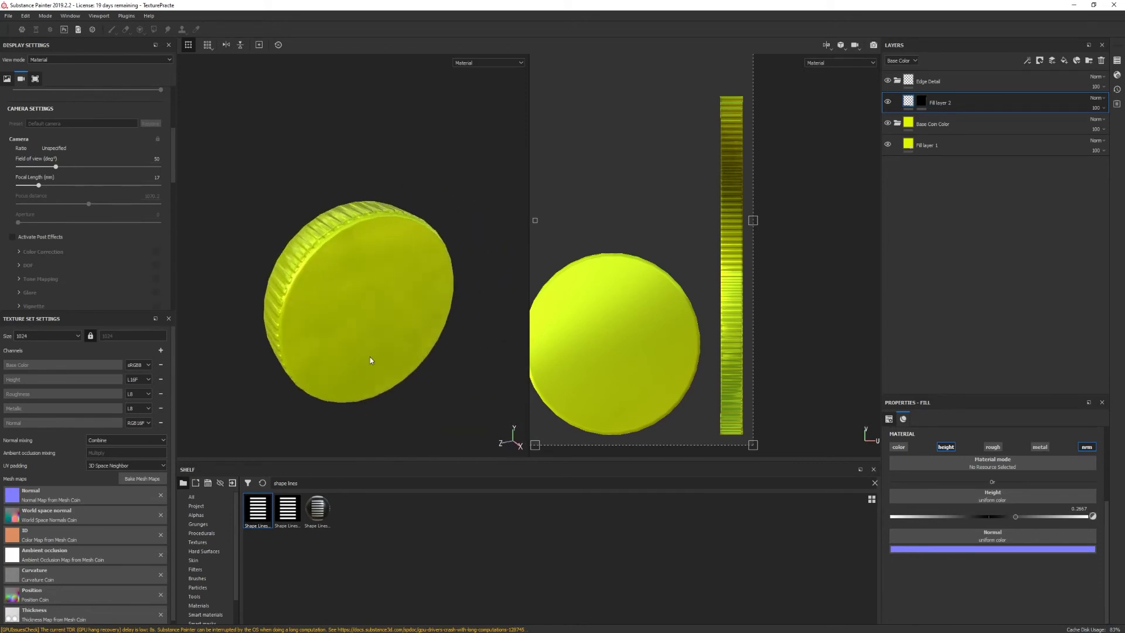
alt+drag(406, 364, 368, 379)
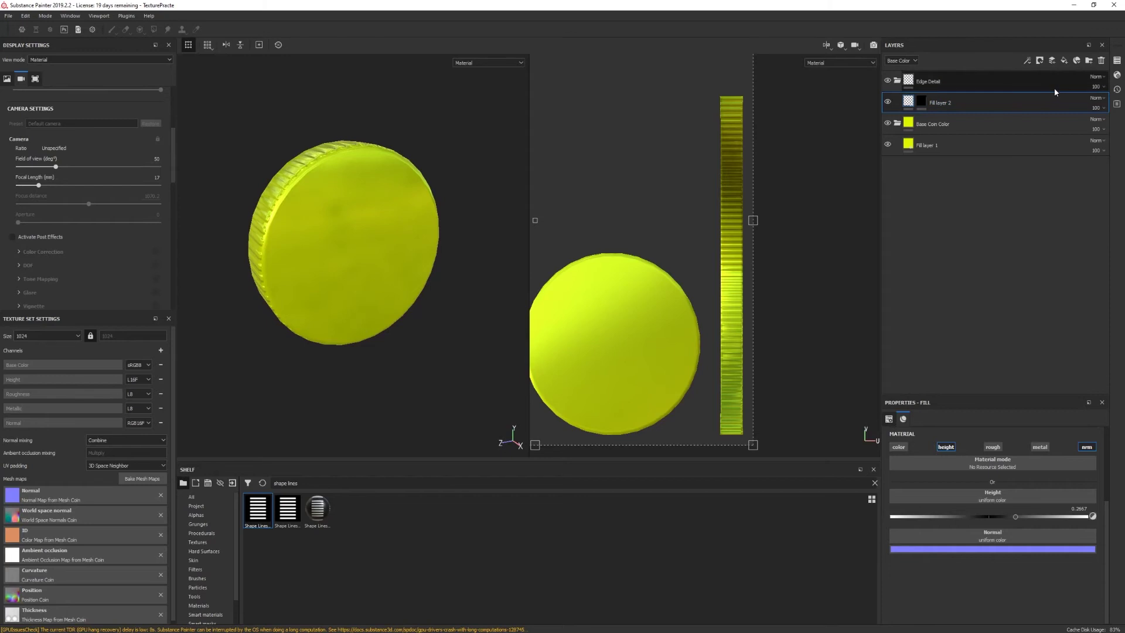
Add a folder named Edge Rim Detail above all other layers and place a new fill layer inside it
click(1091, 63)
drag(958, 104, 952, 73)
double_click(928, 81)
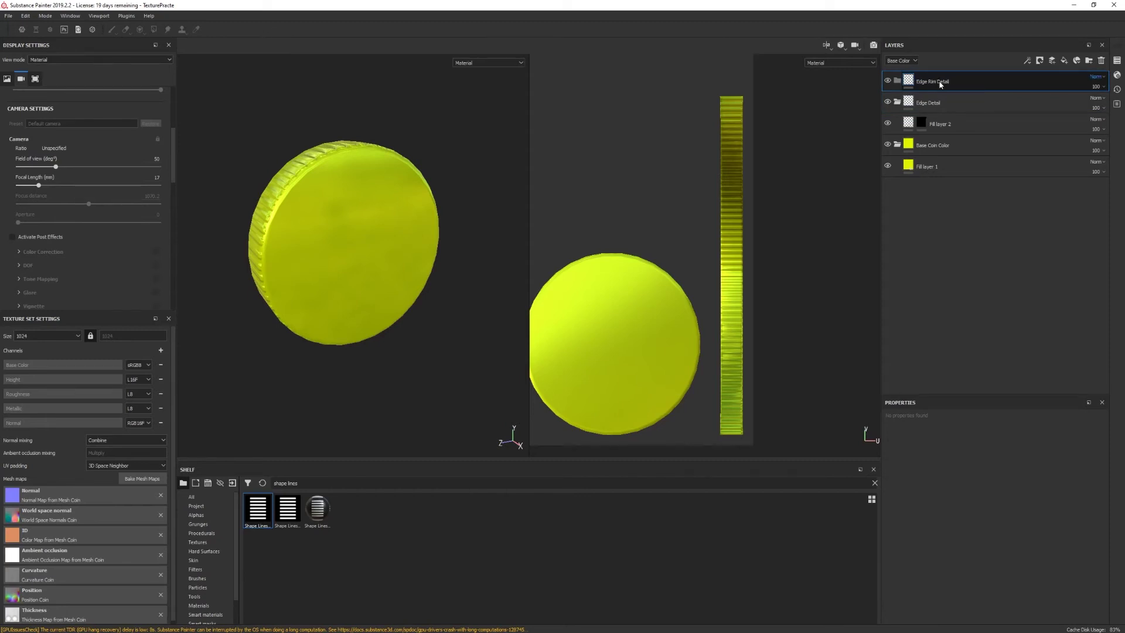
click(1063, 60)
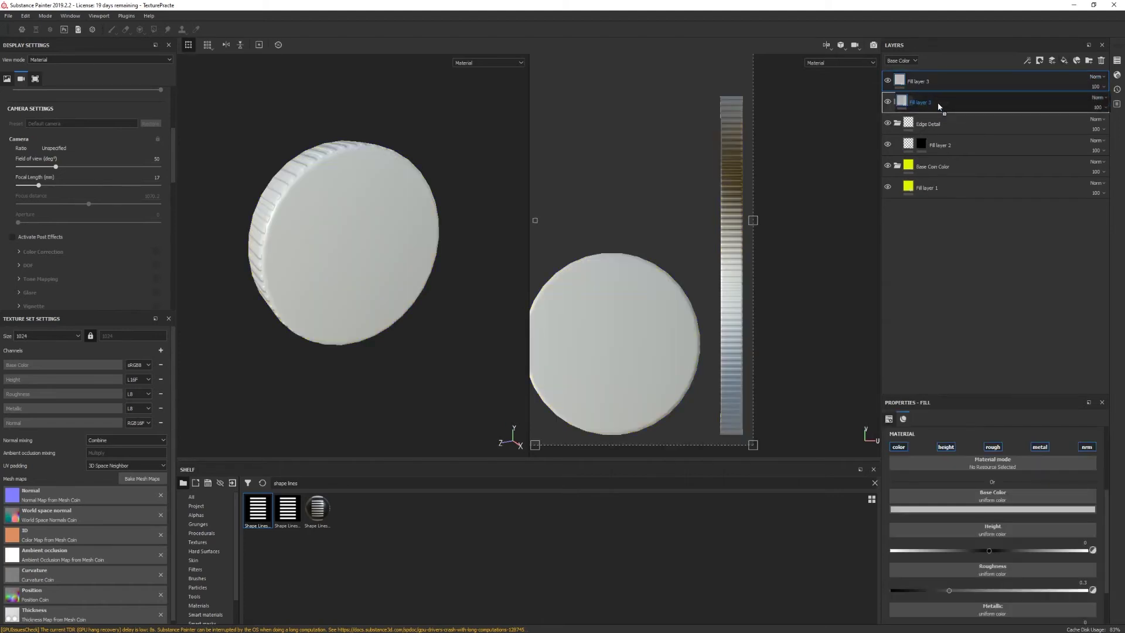
mouse_move(330, 281)
alt+mouse_down()
mouse_move(354, 276)
mouse_move(333, 269)
alt+mouse_up()
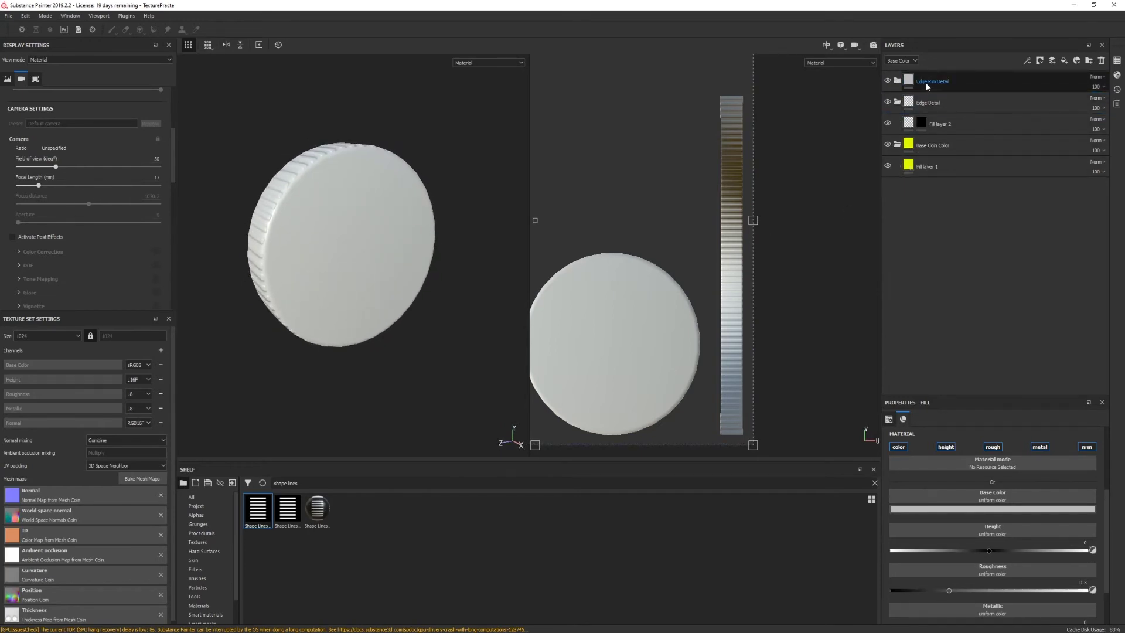
Try the Edge Rim Detail folder at the bottom of the layer stack and return it to the top
drag(937, 79, 946, 188)
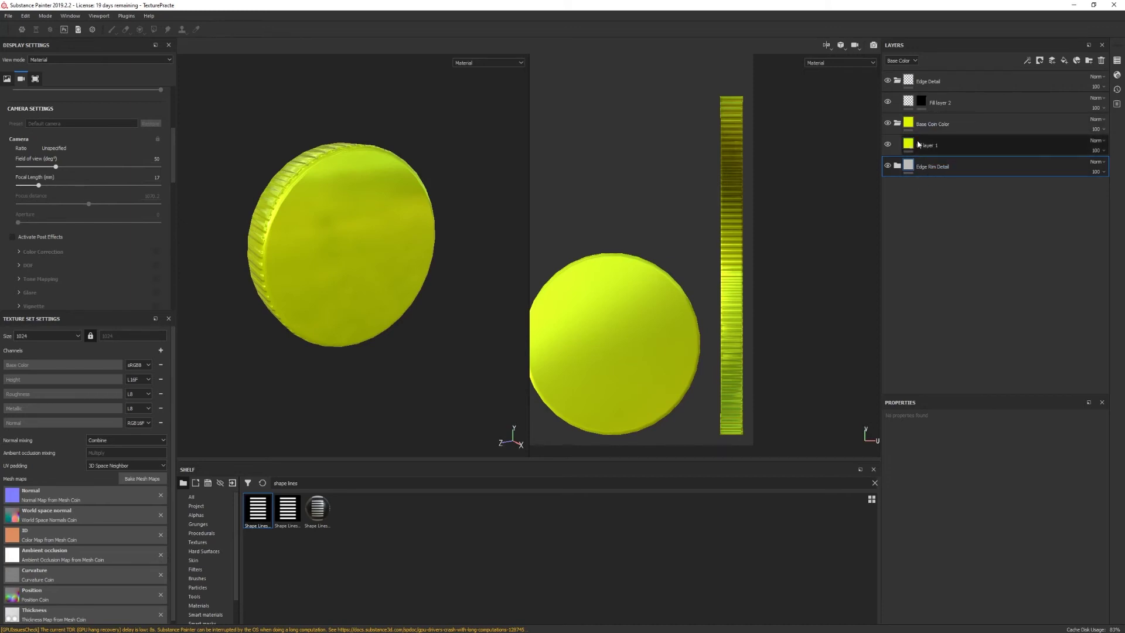
drag(928, 175, 934, 77)
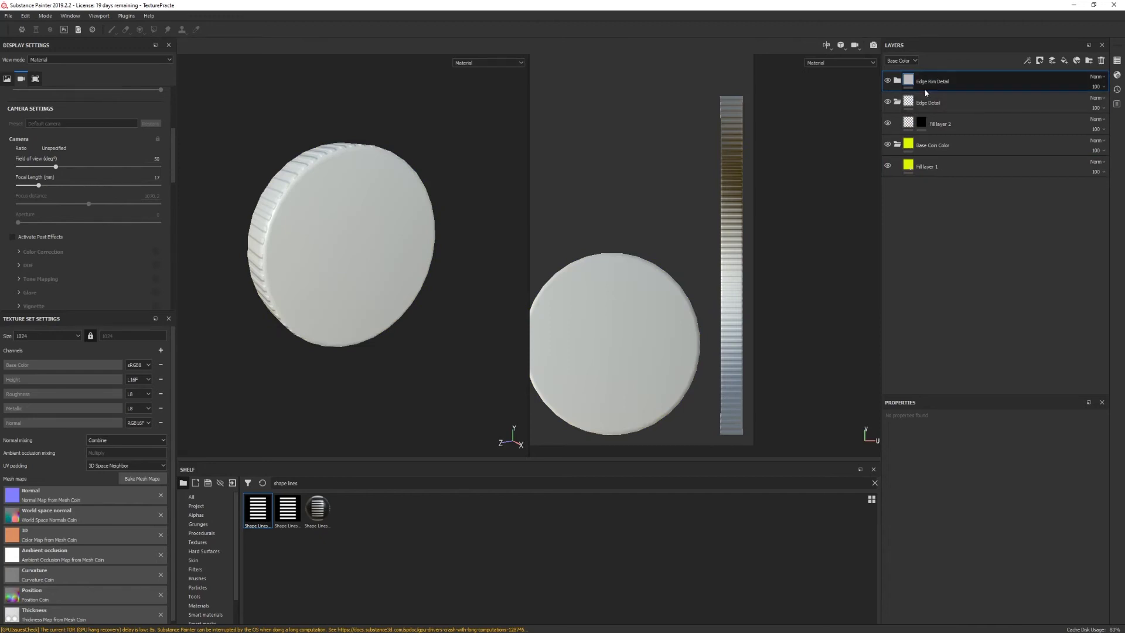
Limit Fill layer 3 in the Edge Rim Detail folder to the height and normal channels and add a black mask
click(897, 81)
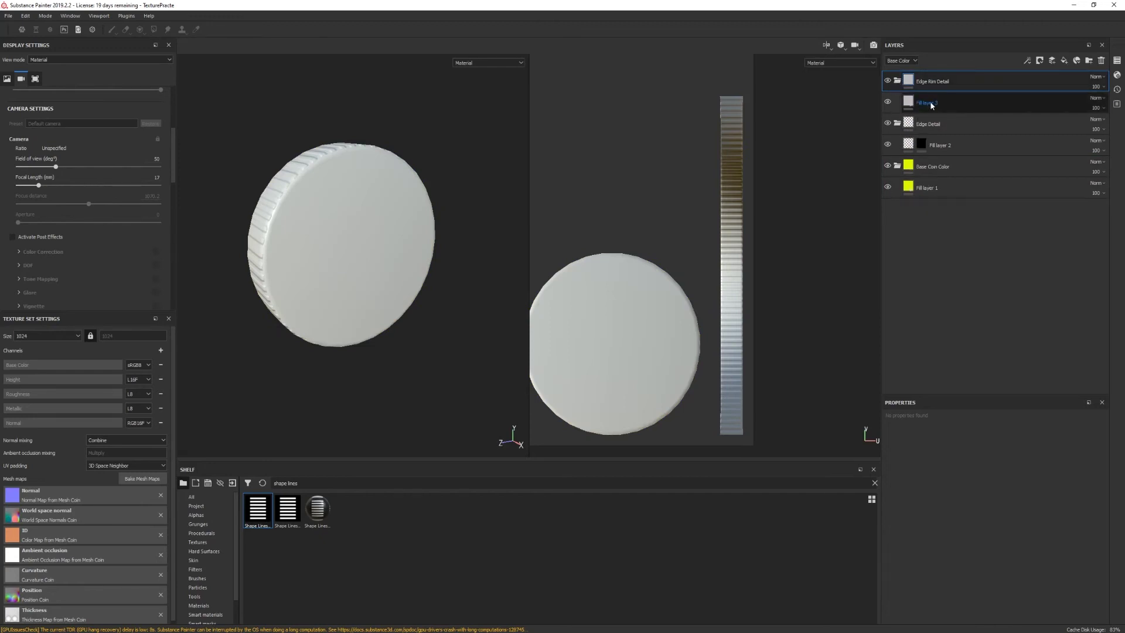
click(931, 106)
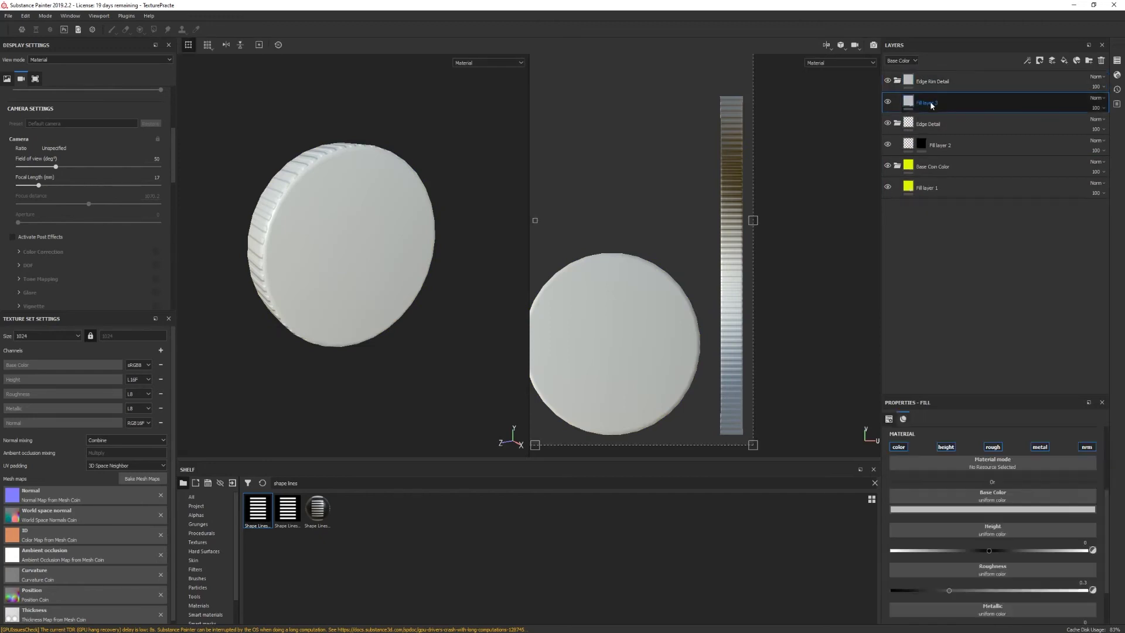
click(898, 447)
click(992, 447)
click(1039, 447)
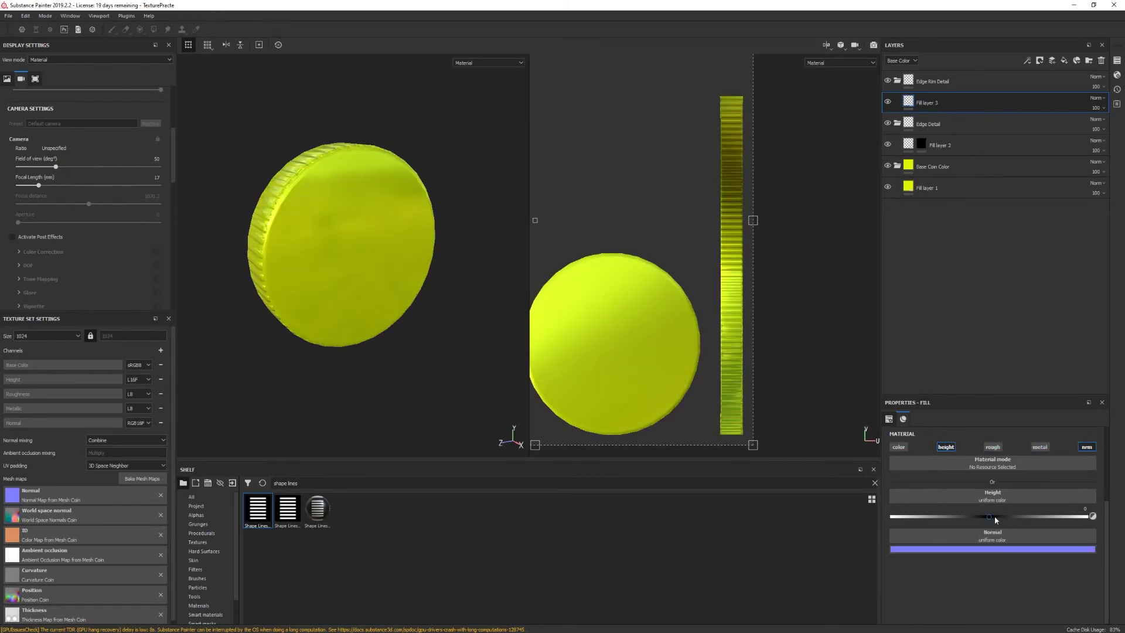
right_click(917, 104)
click(942, 117)
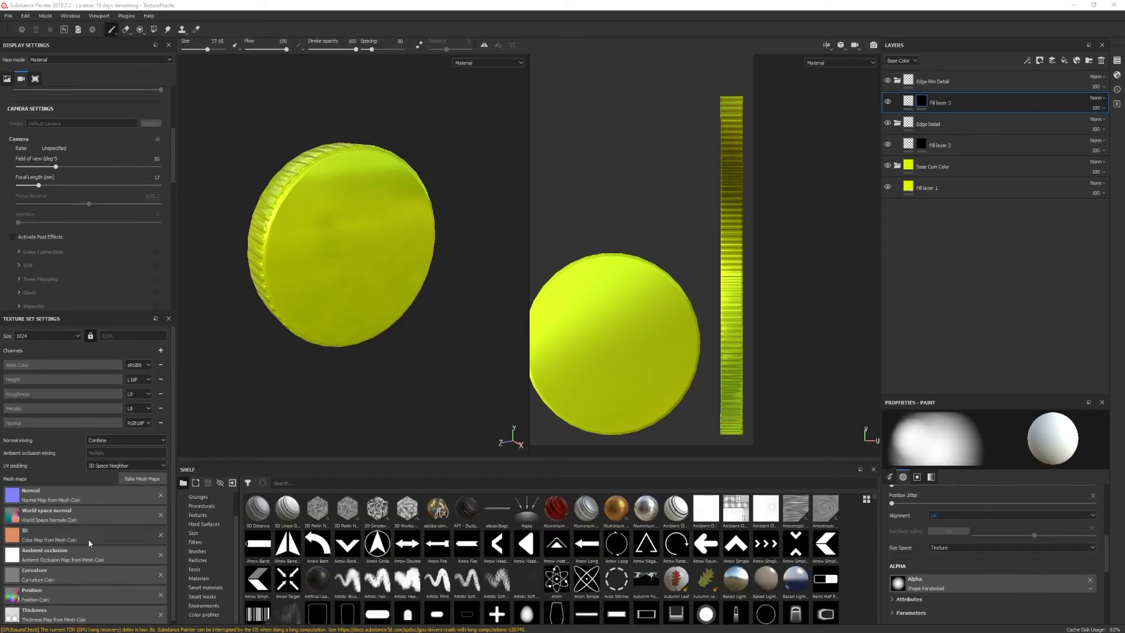
Search the shelf for "shape" and choose the Shape Paraboloid alpha for the mask brush
mouse_move(389, 388)
alt+mouse_down()
mouse_move(495, 382)
mouse_move(304, 385)
alt+mouse_up()
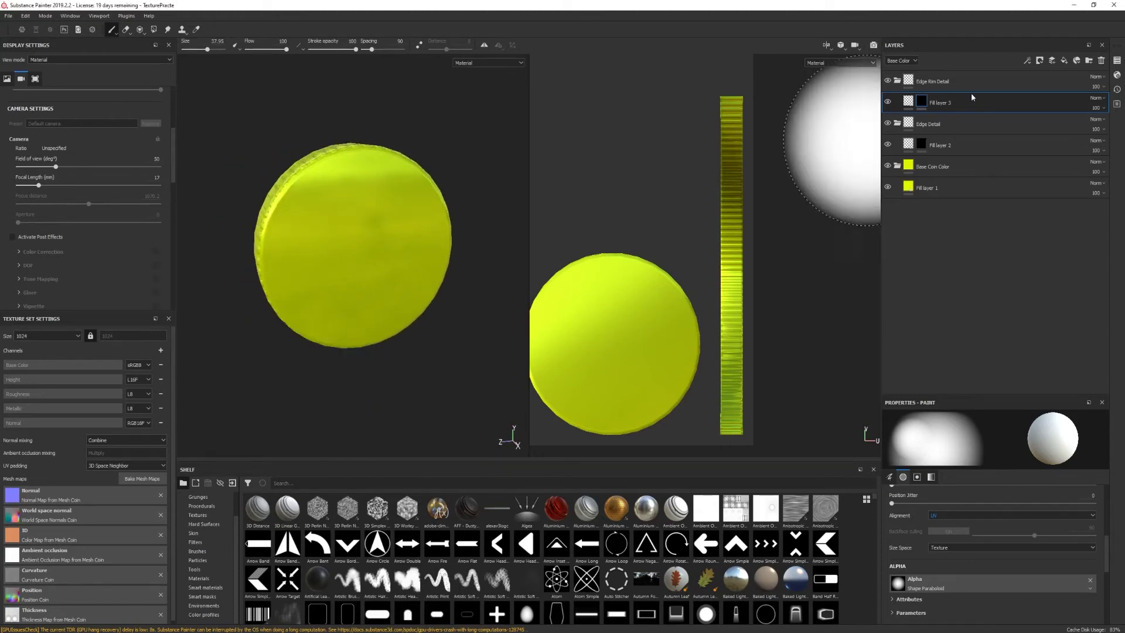
mouse_move(920, 105)
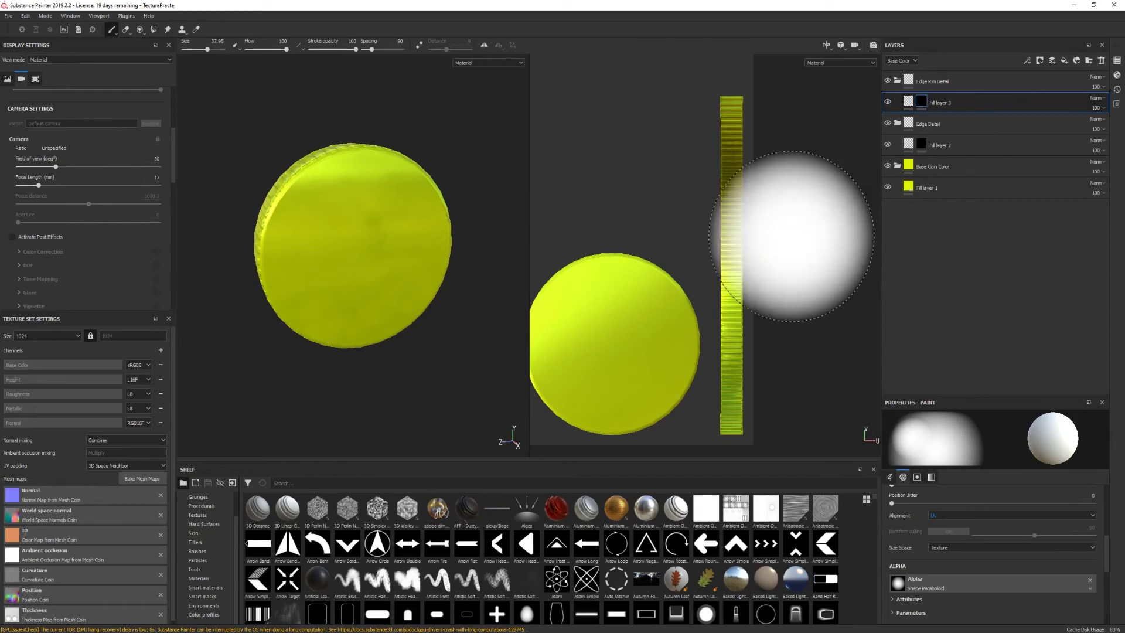
click(613, 481)
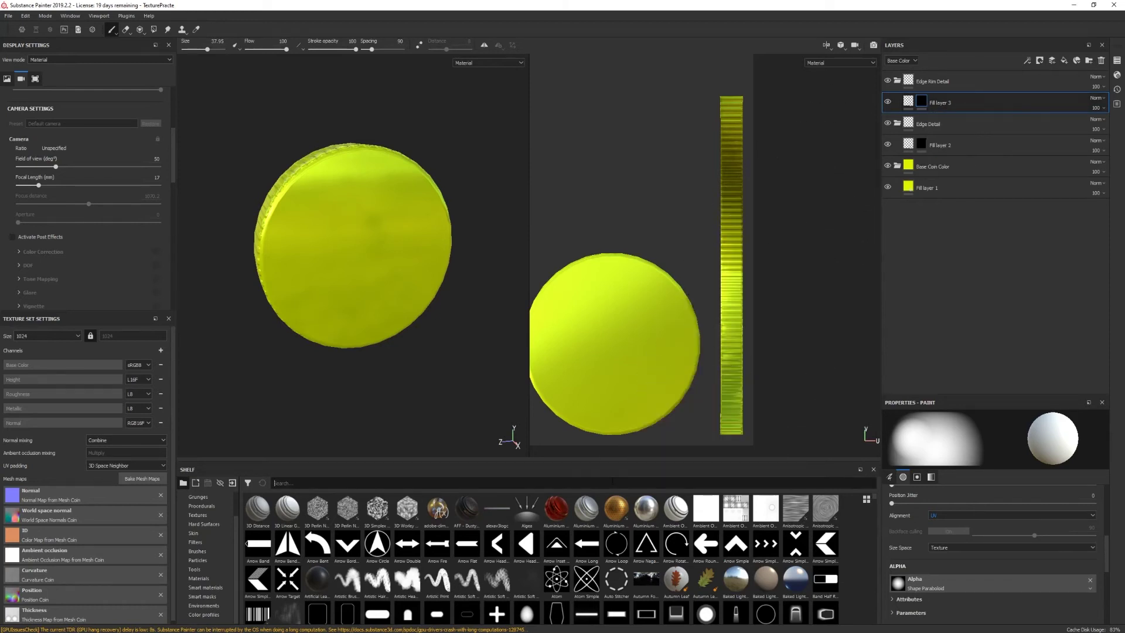
text(shape)
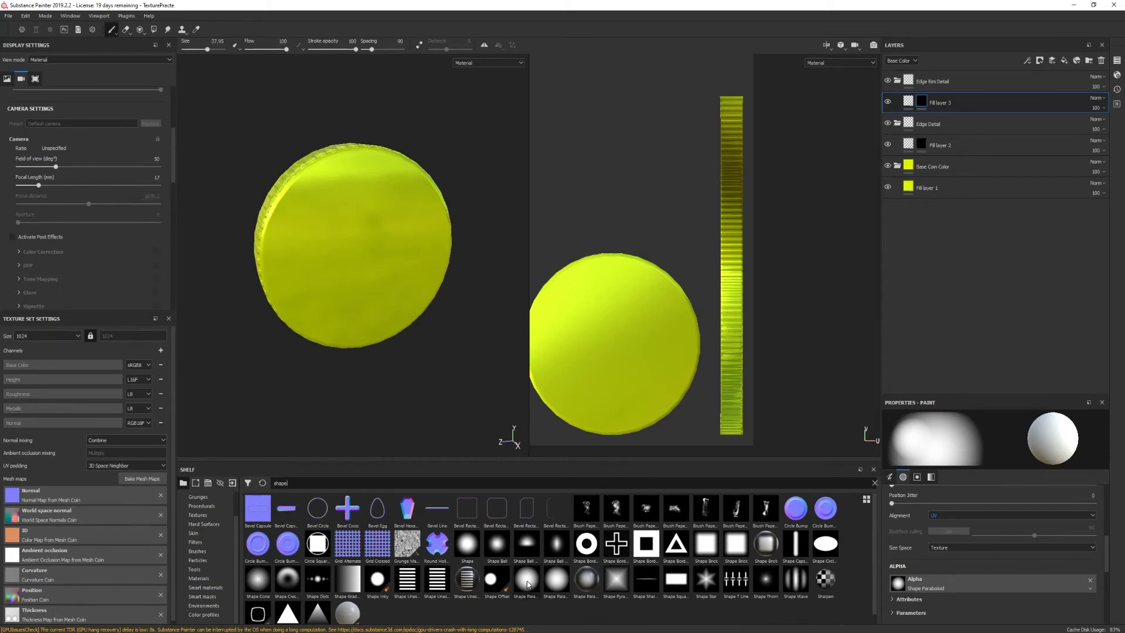
mouse_move(527, 583)
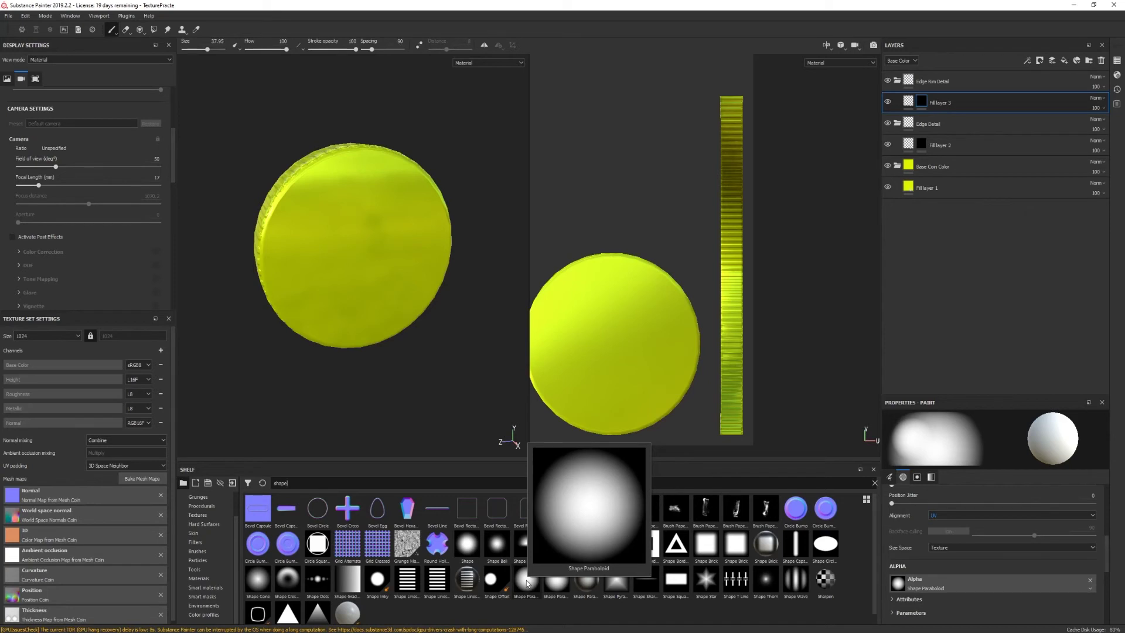
click(528, 583)
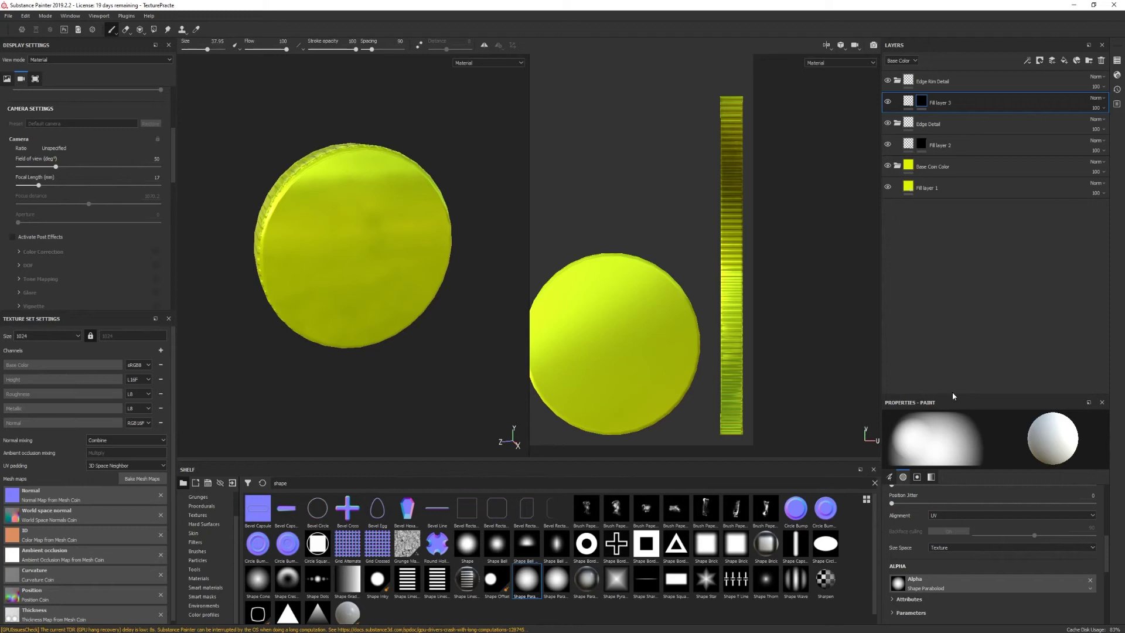
Set the hardness of the Shape Paraboloid alpha to 1
drag(953, 396, 955, 212)
scroll(969, 430, up, 2)
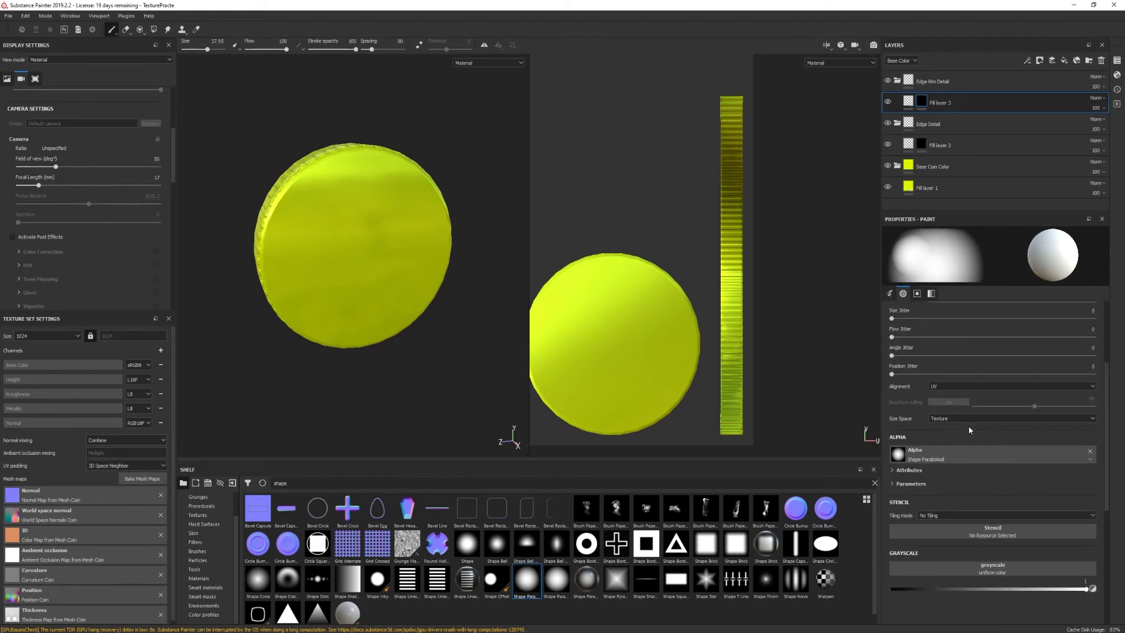
click(892, 469)
scroll(898, 499, down, 3)
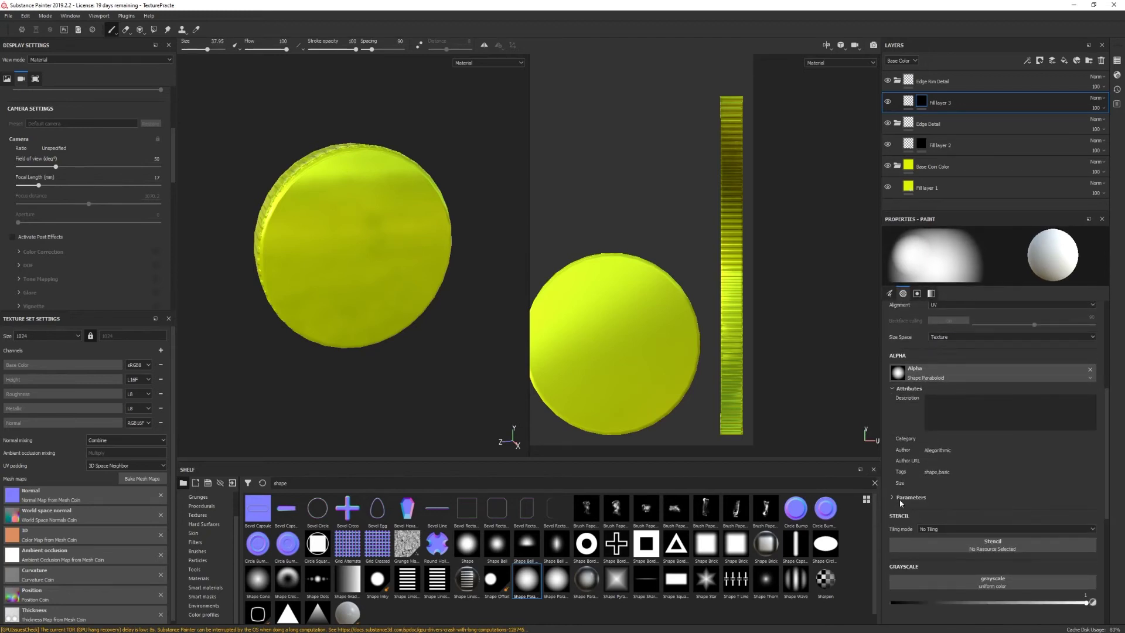
click(896, 497)
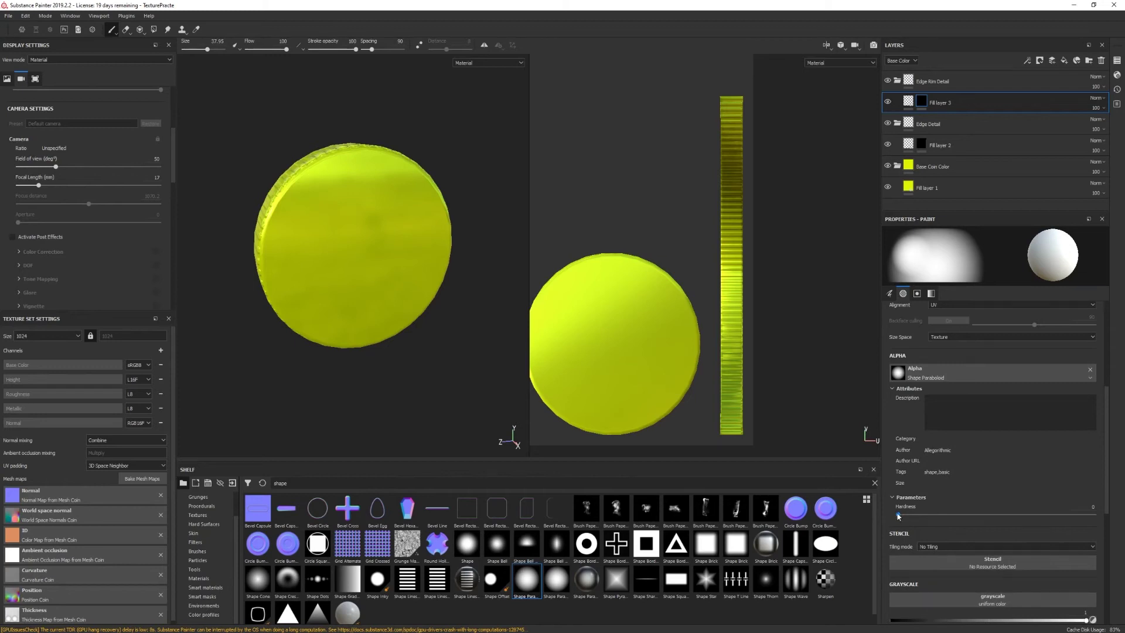
drag(898, 516, 1094, 514)
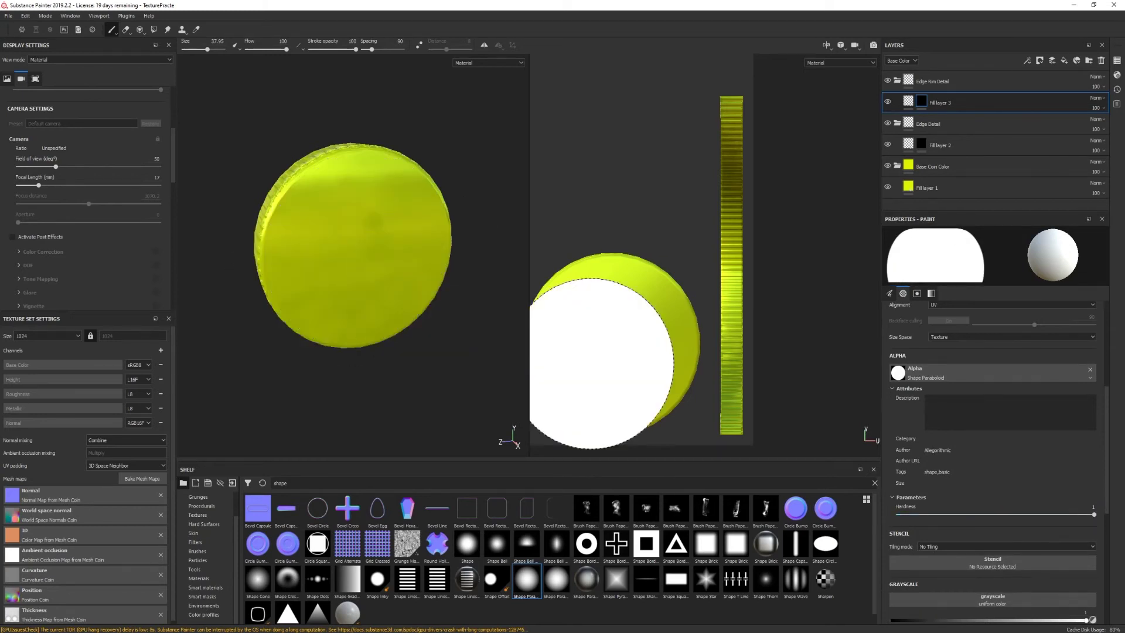
click(926, 514)
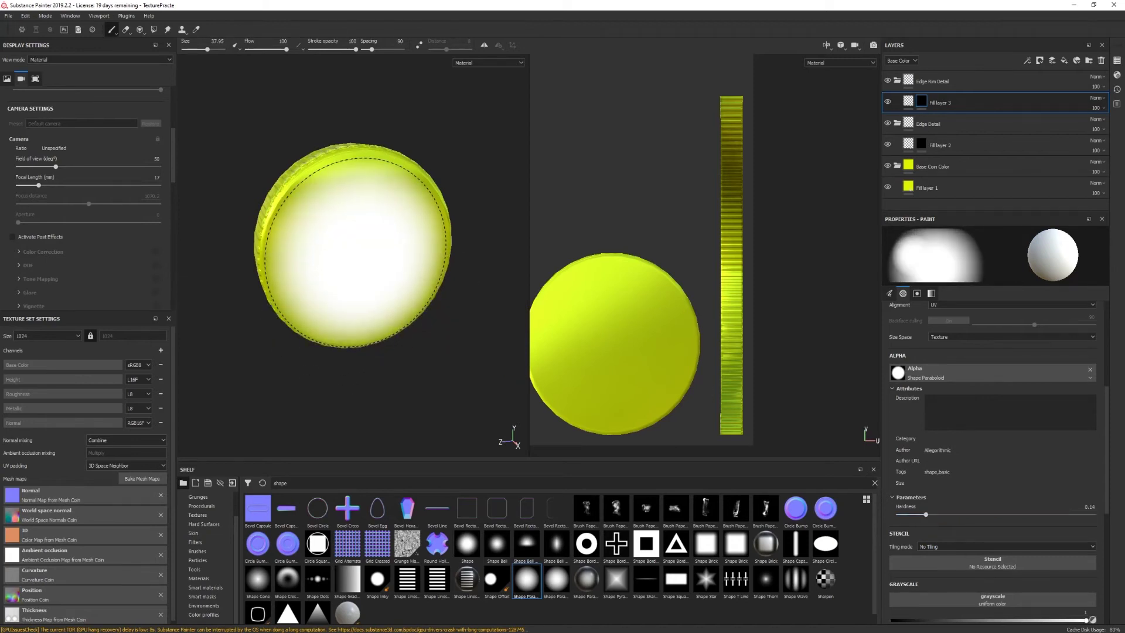
drag(926, 515, 1120, 513)
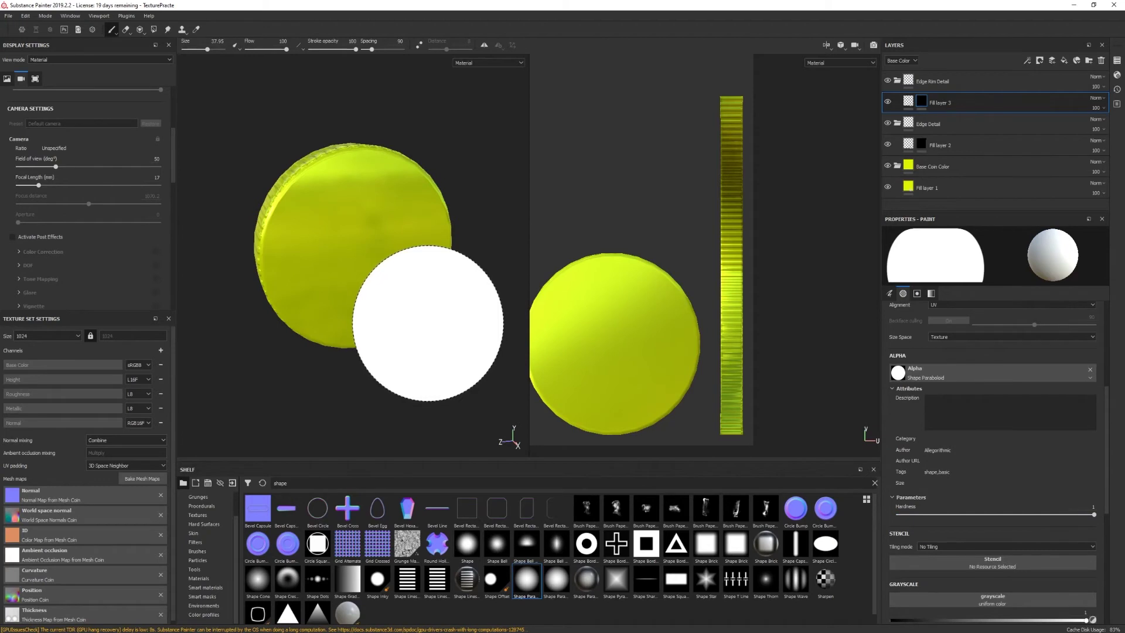
Try stamping the disc alpha at brush size 30.92 in the centre of the coin face on Fill layer 3's mask, and undo it
mouse_move(430, 343)
alt+mouse_down()
mouse_move(407, 333)
mouse_move(572, 351)
mouse_move(249, 329)
mouse_move(422, 329)
alt+mouse_up()
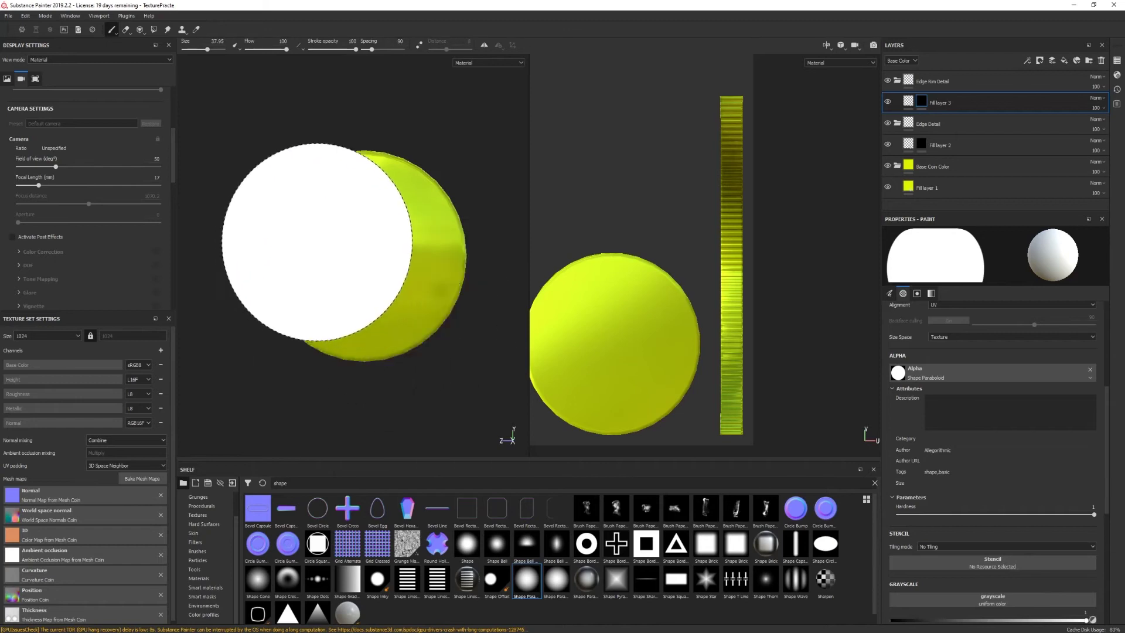
mouse_move(638, 337)
middle_down()
mouse_move(740, 277)
mouse_move(758, 318)
mouse_move(693, 346)
middle_up()
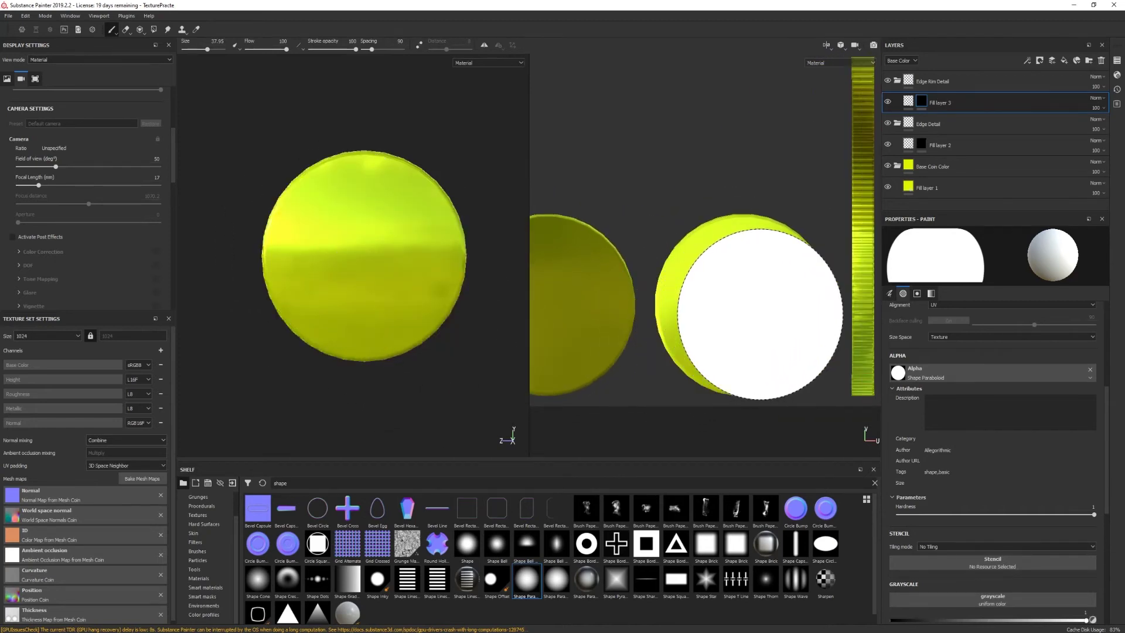
alt+middle_drag(761, 314, 720, 320)
scroll(956, 460, up, 1)
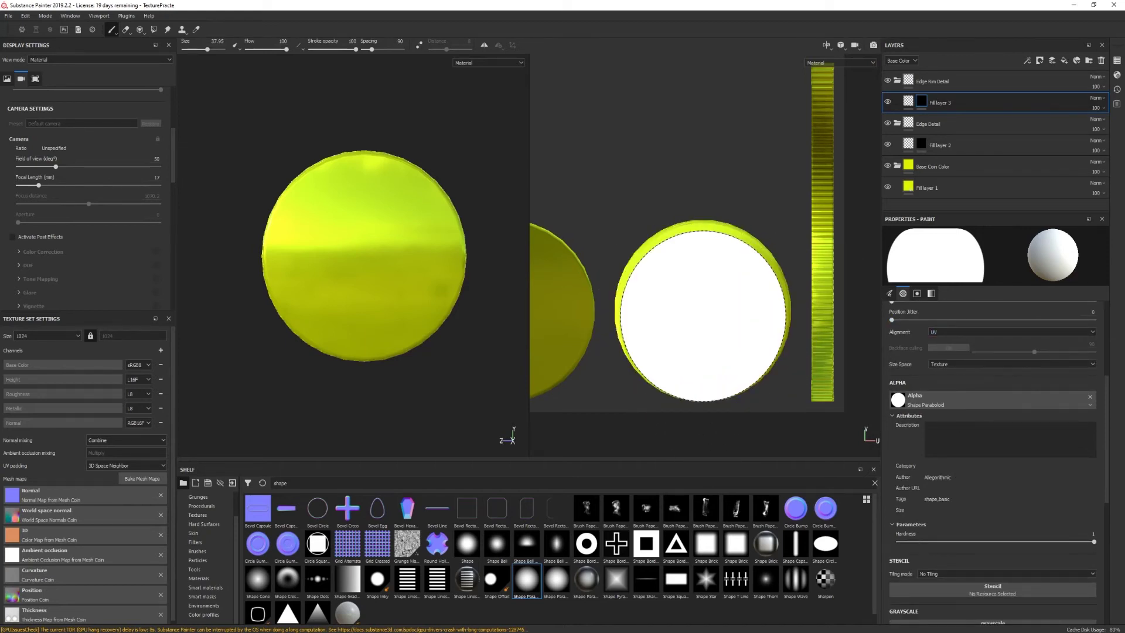
key(ctrl)
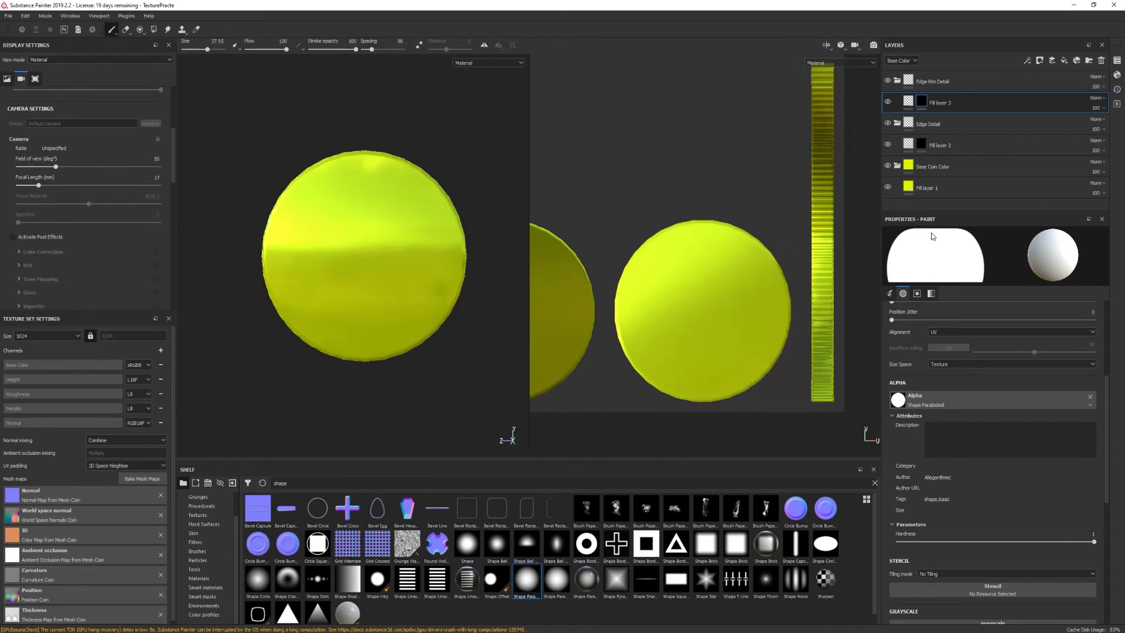
click(907, 104)
mouse_move(907, 105)
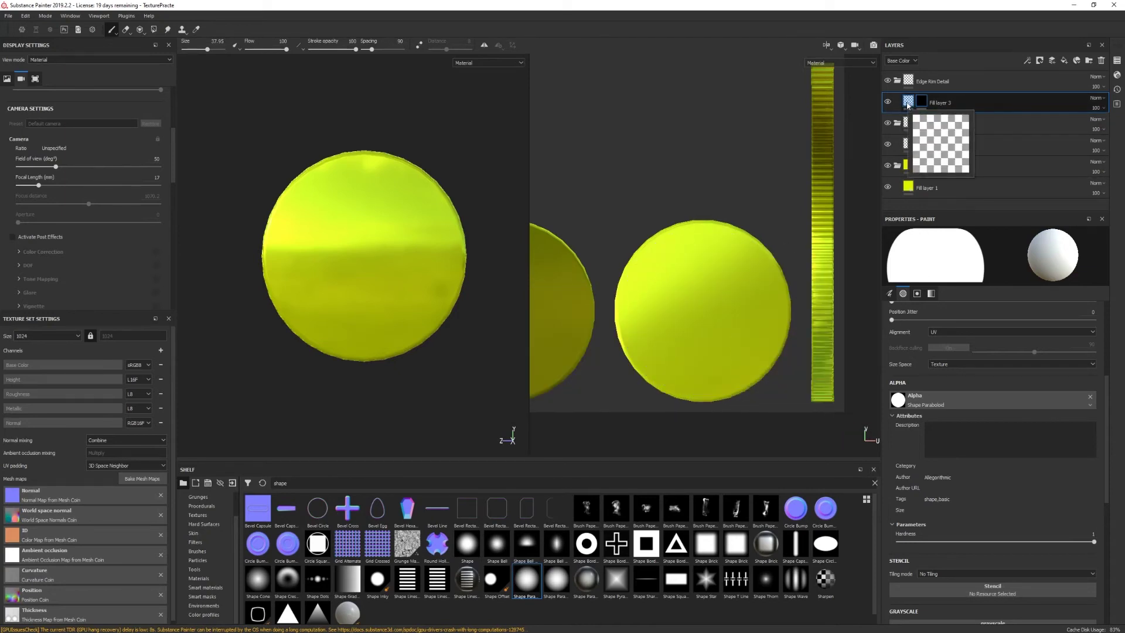
click(908, 104)
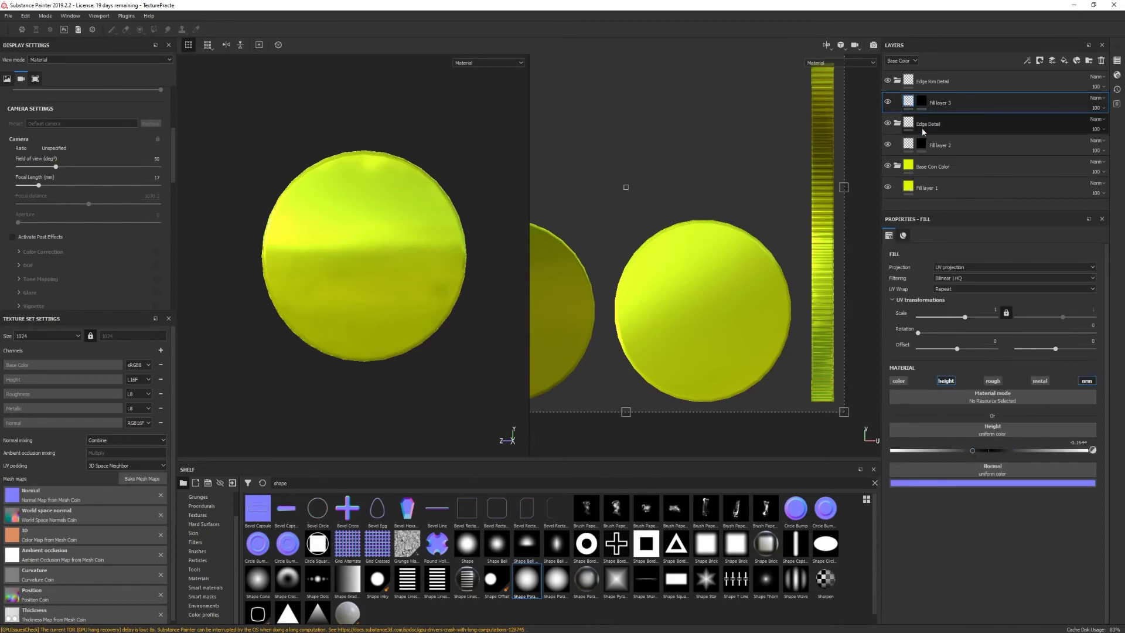
click(922, 104)
mouse_move(924, 108)
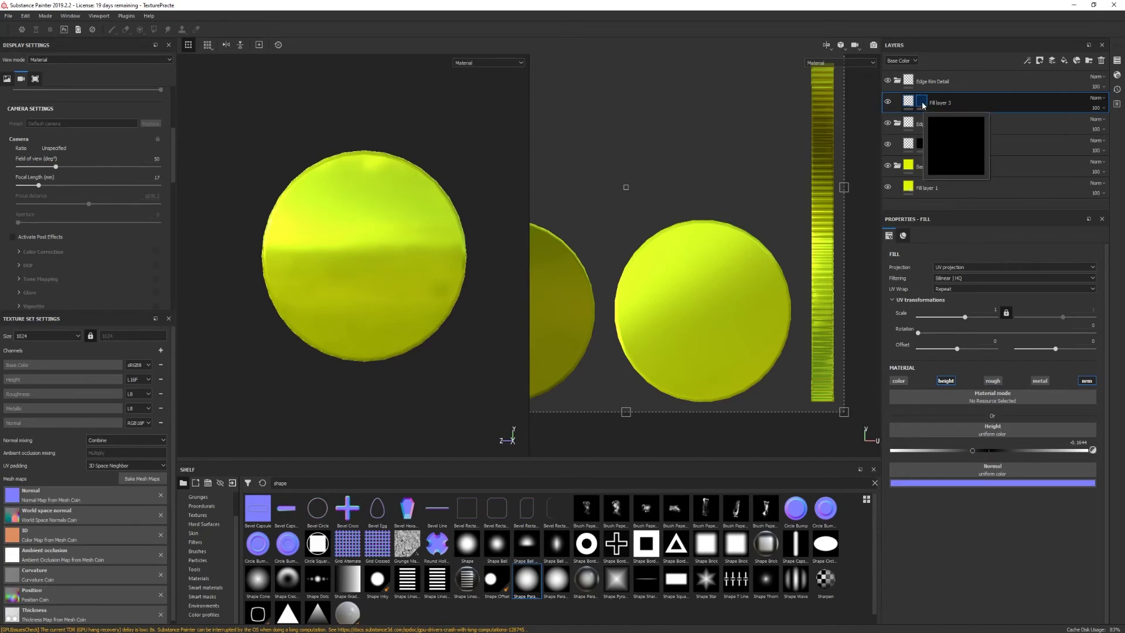
key(1)
ctrl+right_drag(701, 309, 703, 309)
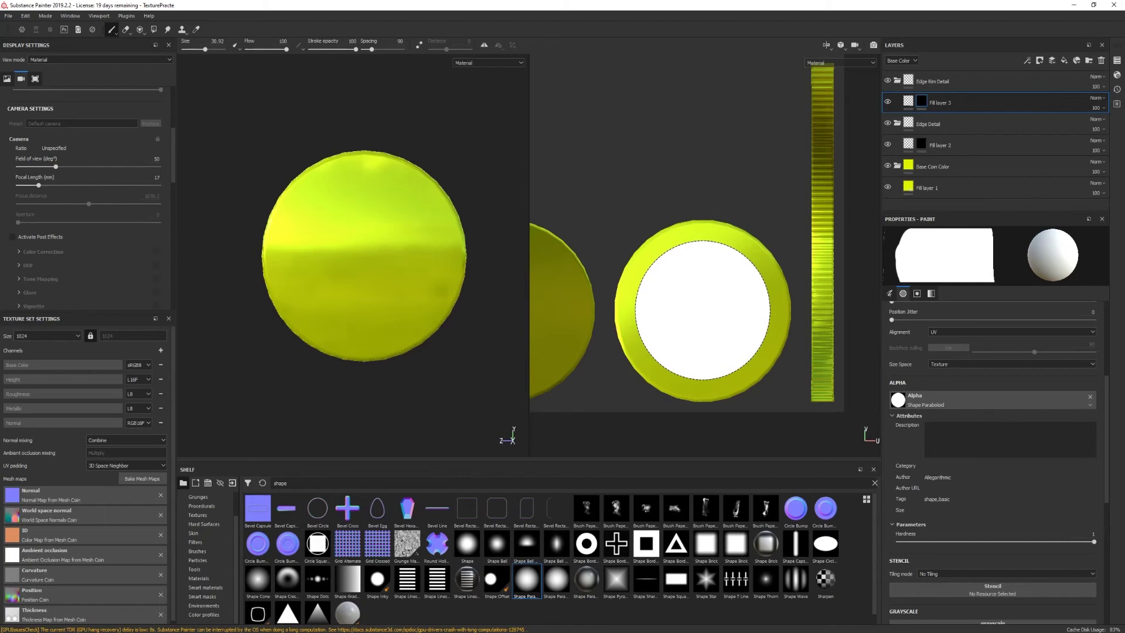
click(702, 310)
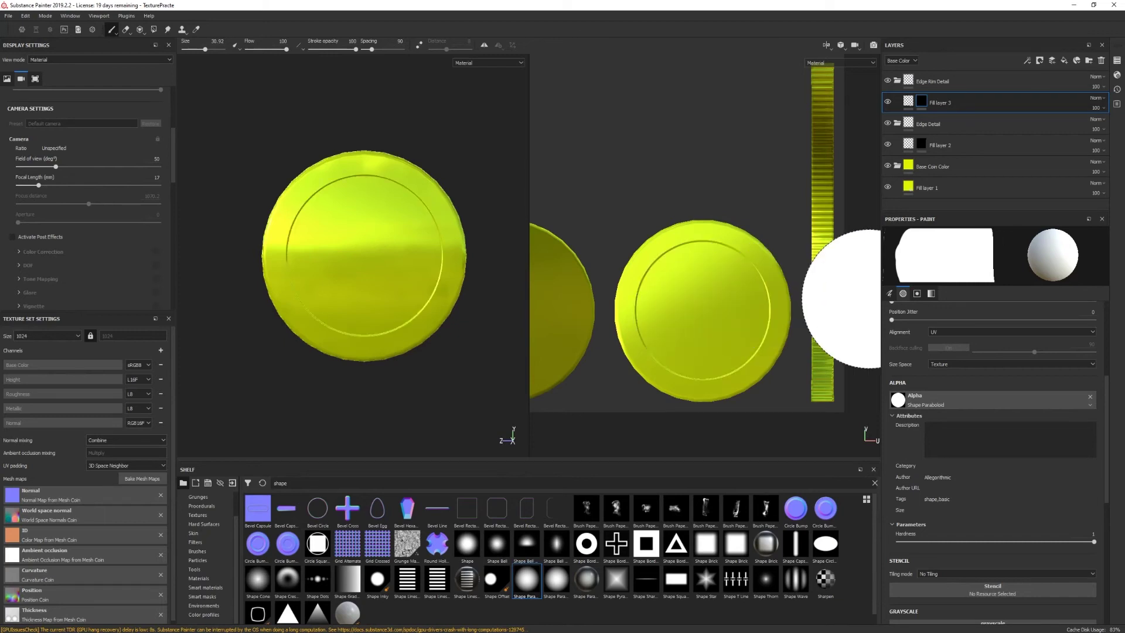
key(ctrl+z)
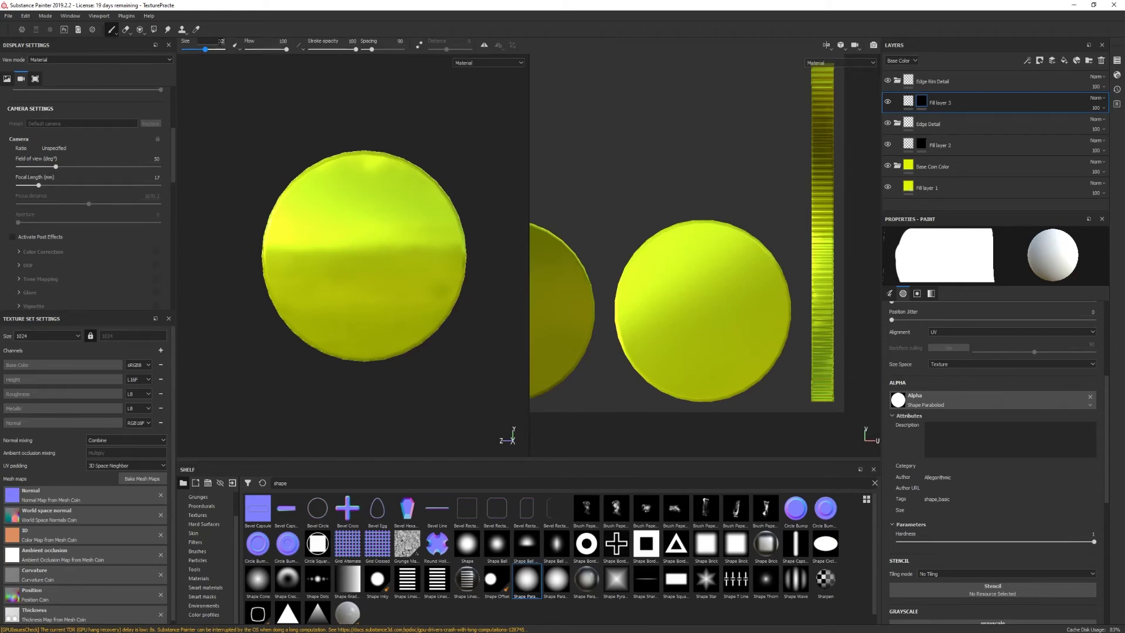
Try the disc stamp on the coin face with the brush size set to 35
key(Return)
double_click(221, 41)
text(35)
key(Return)
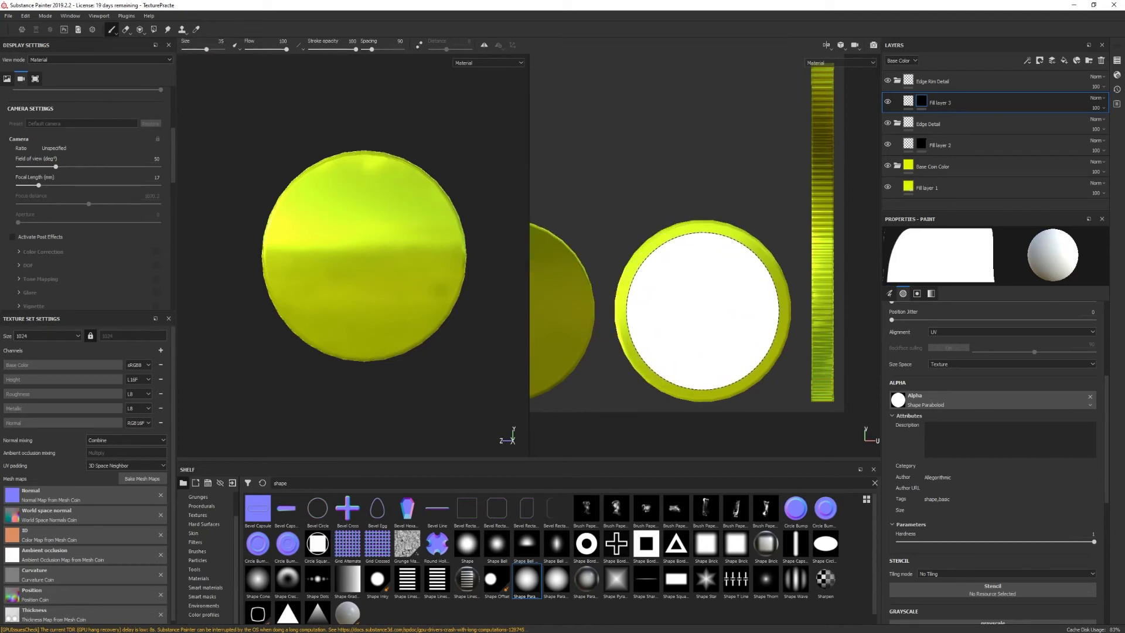
mouse_move(402, 365)
alt+mouse_down()
mouse_move(439, 389)
mouse_move(477, 394)
mouse_move(377, 381)
mouse_move(648, 379)
mouse_move(408, 365)
alt+mouse_up()
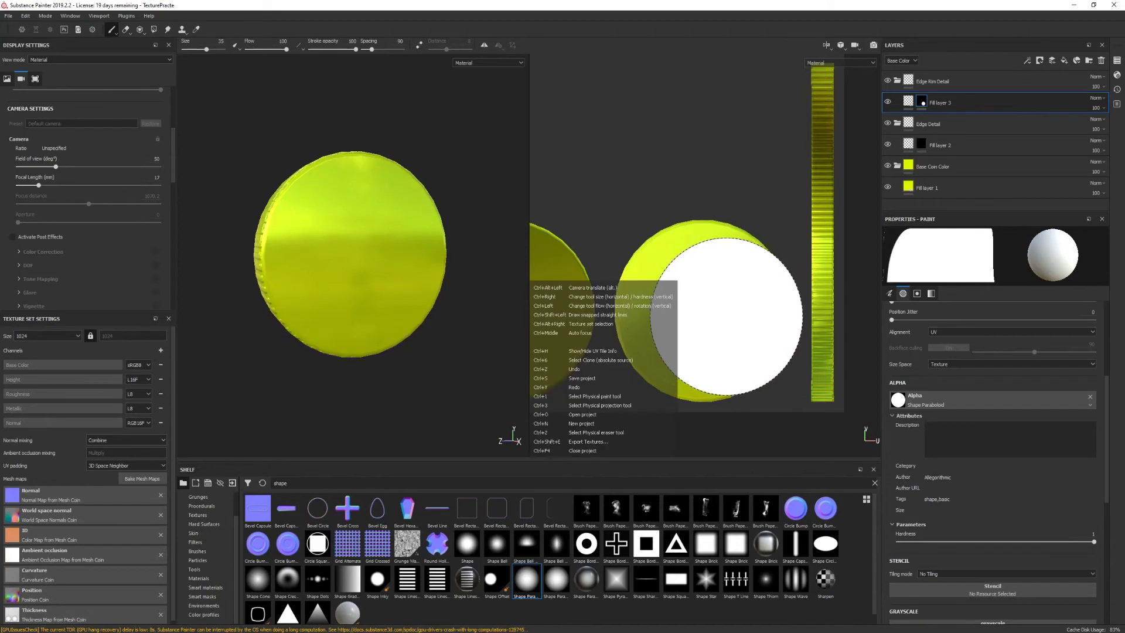
Turn on mirror symmetry across X, try shifting the symmetry plane, and return its offset to 0
click(486, 47)
mouse_move(475, 171)
alt+mouse_down()
mouse_move(477, 296)
mouse_move(518, 305)
alt+mouse_up()
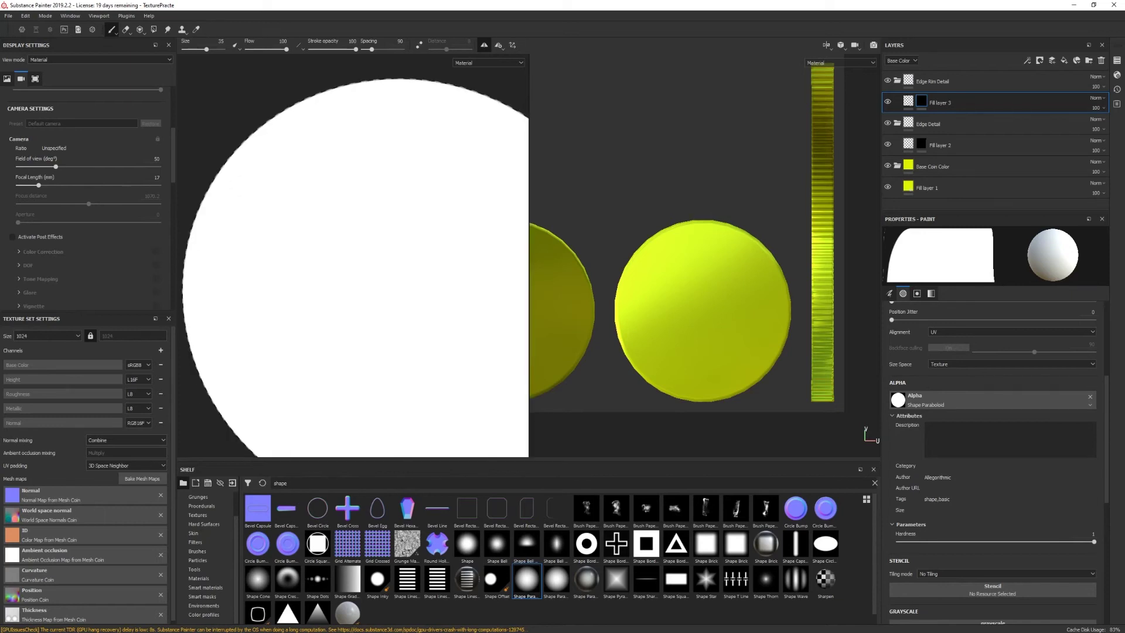
mouse_move(406, 287)
ctrl+right_down()
mouse_move(359, 288)
mouse_move(409, 288)
ctrl+right_up()
alt+drag(380, 370, 396, 212)
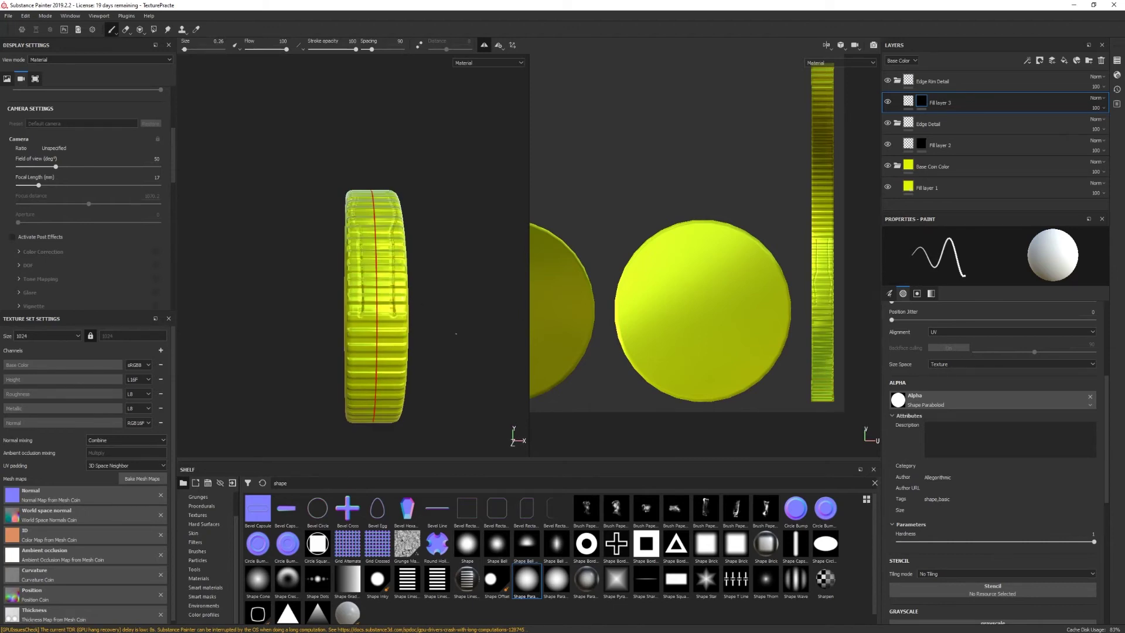
click(500, 45)
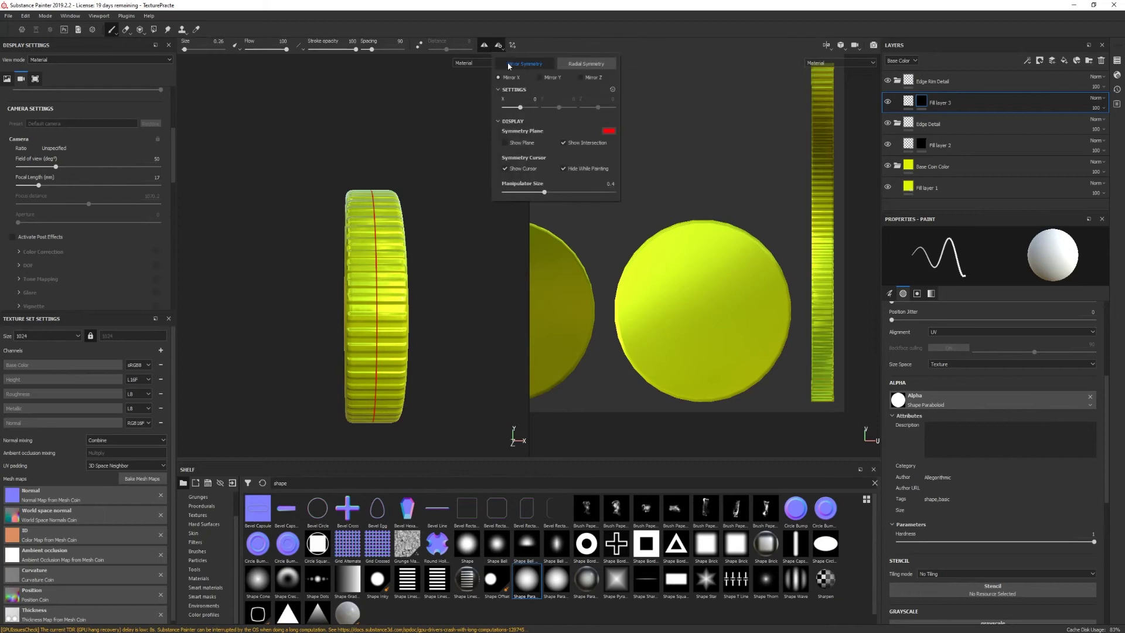
drag(522, 111, 520, 110)
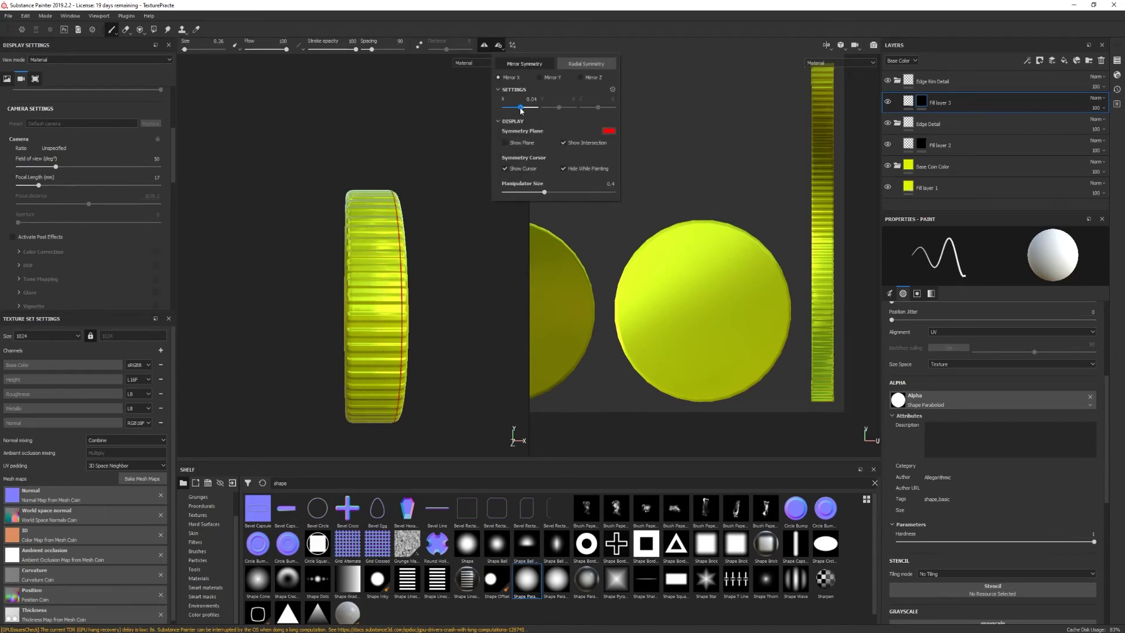
double_click(528, 99)
key(Return)
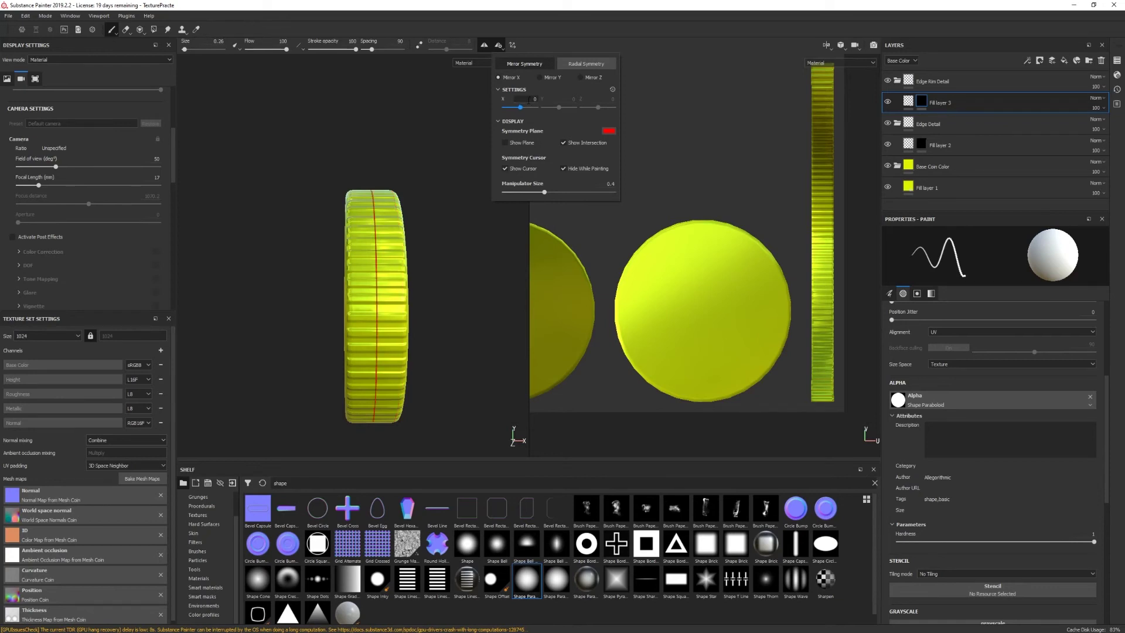
click(484, 46)
click(484, 45)
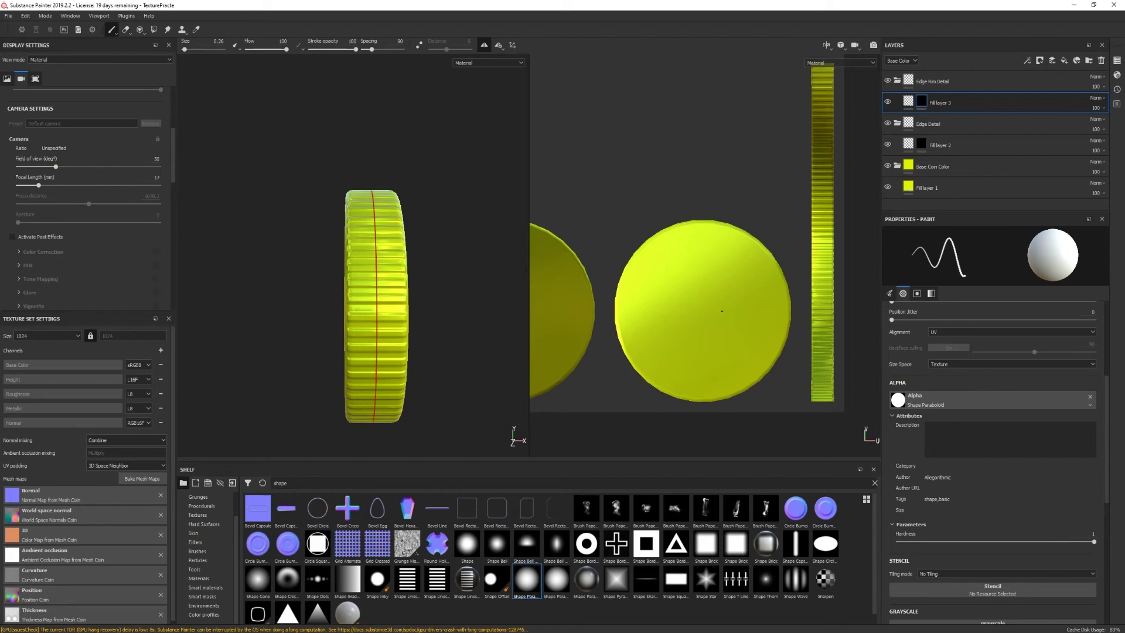
Set the brush size to 35 and stamp the disc centred on the coin face in Fill layer 3's mask with mirror symmetry
key(bracketright)
key(bracketright)
key(bracketright)
key(bracketright)
key(bracketright)
key(bracketright)
key(bracketright)
key(bracketright)
click(220, 42)
text(35)
key(Return)
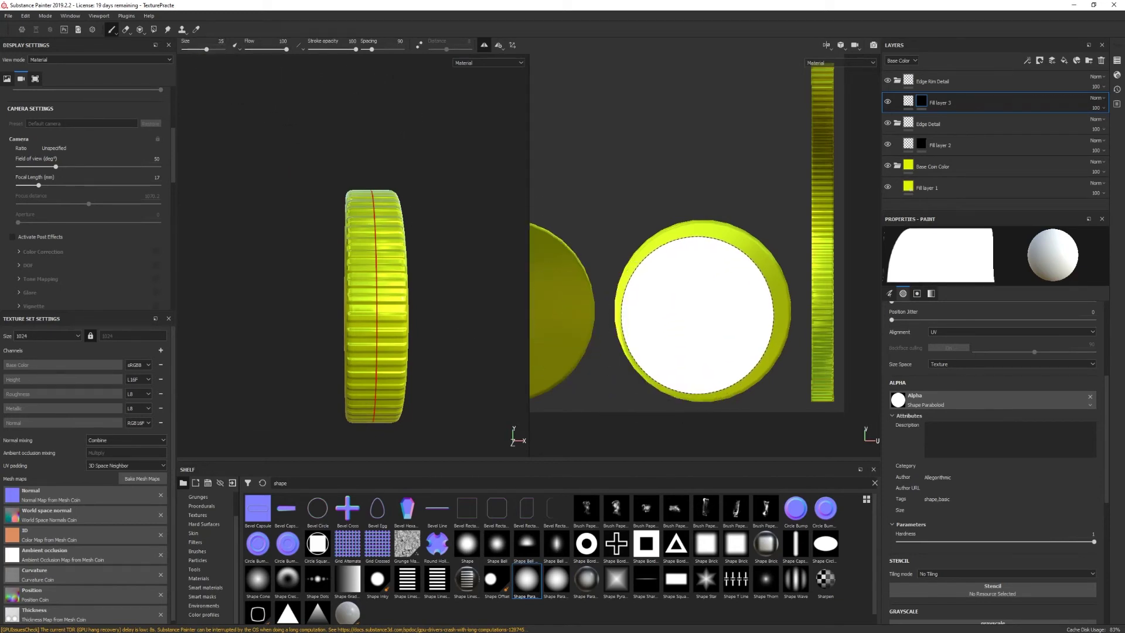
click(701, 311)
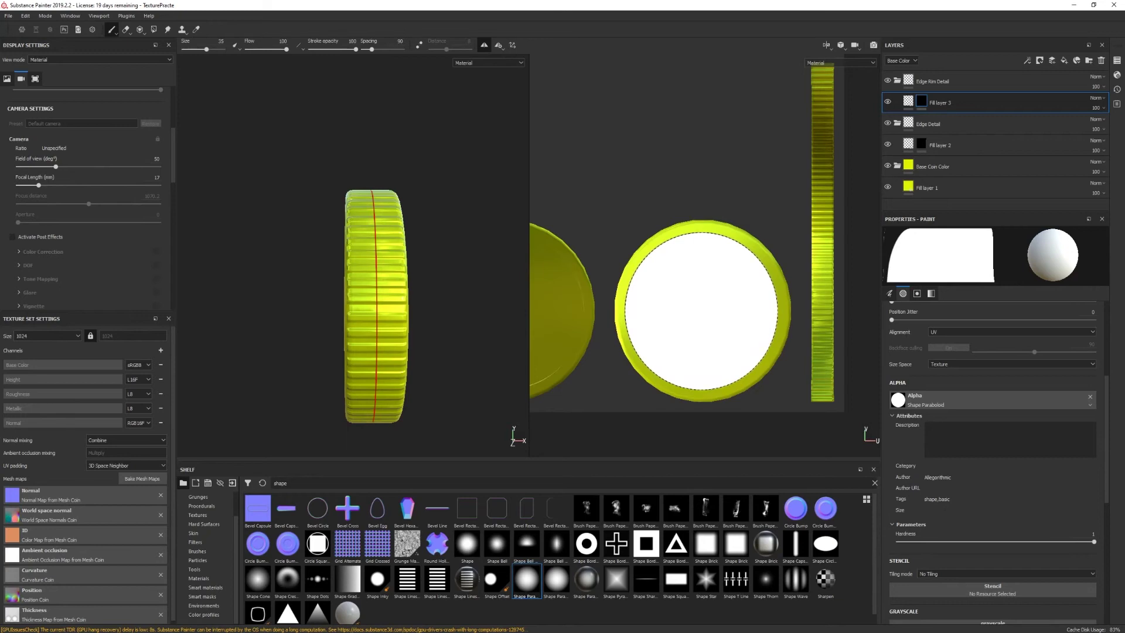
mouse_move(438, 308)
alt+right_down()
mouse_move(460, 310)
mouse_move(434, 311)
alt+right_up()
mouse_move(439, 311)
alt+mouse_down()
mouse_move(457, 357)
mouse_move(246, 343)
mouse_move(286, 287)
mouse_move(372, 334)
alt+mouse_up()
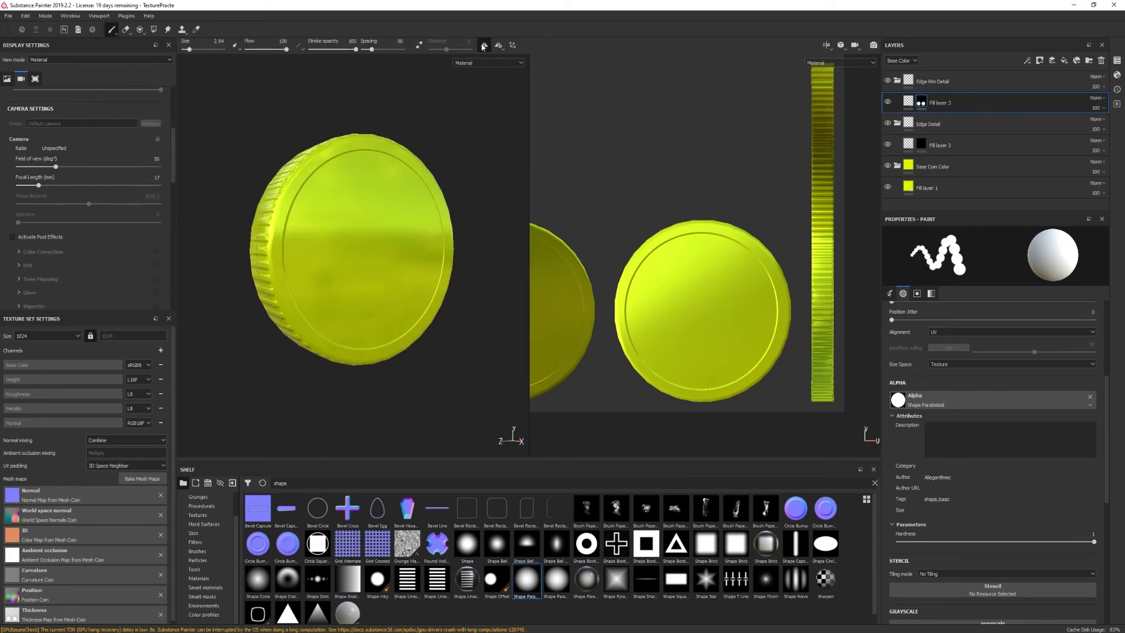
Lower the height of Fill layer 3 in the Edge Rim Detail folder to -0.52
click(910, 103)
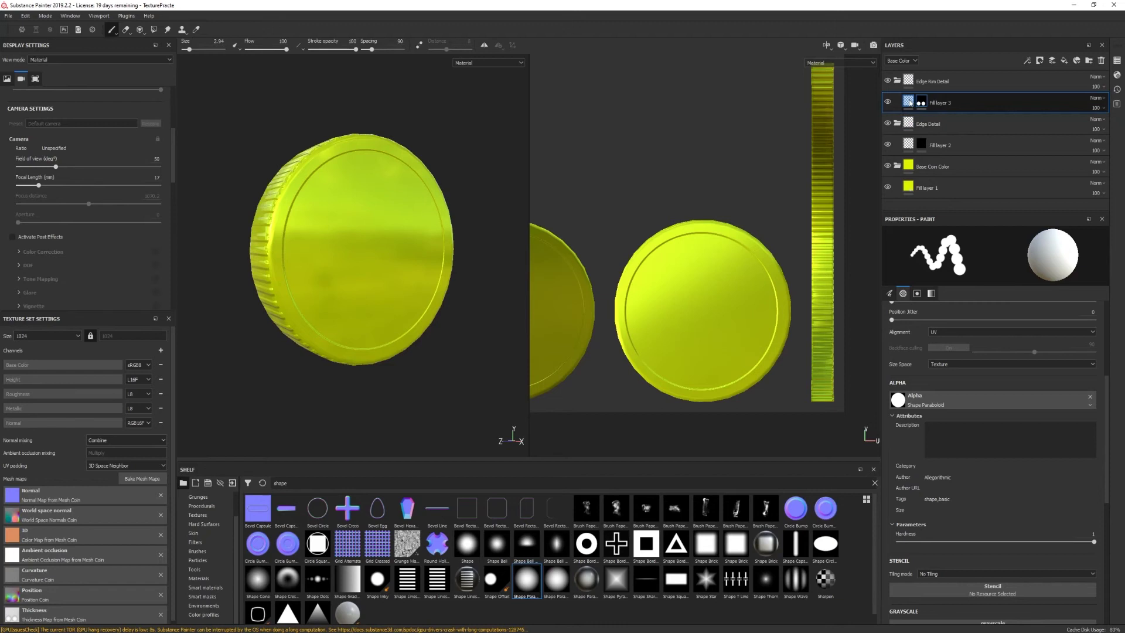
mouse_move(910, 103)
click(910, 103)
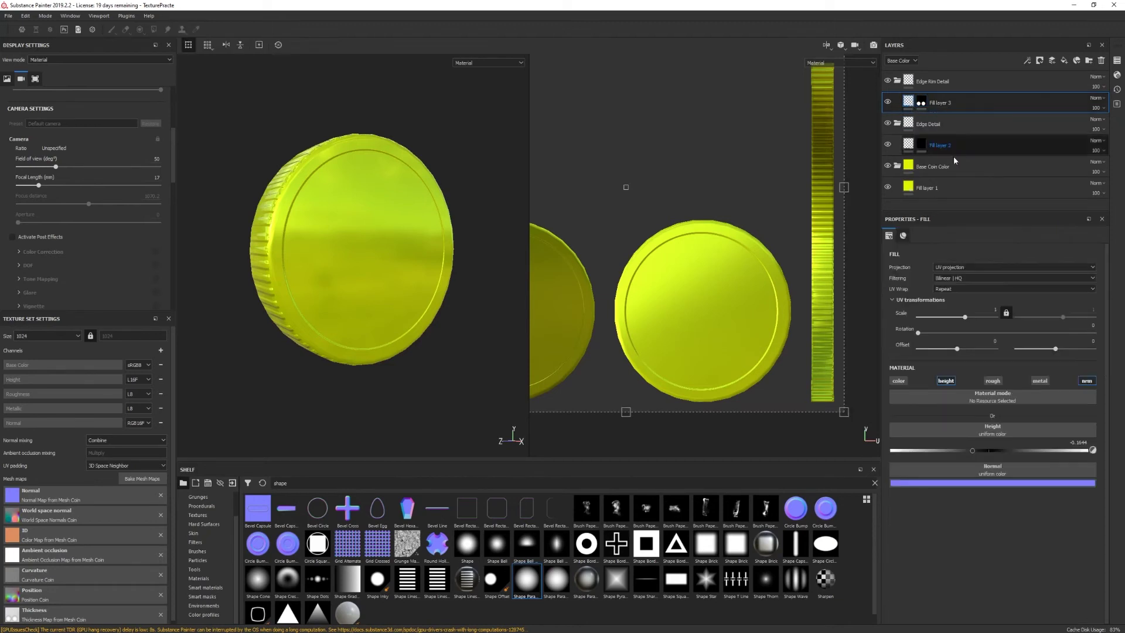
drag(972, 449, 935, 450)
mouse_move(422, 366)
alt+mouse_down()
mouse_move(469, 389)
mouse_move(392, 374)
mouse_move(419, 375)
alt+mouse_up()
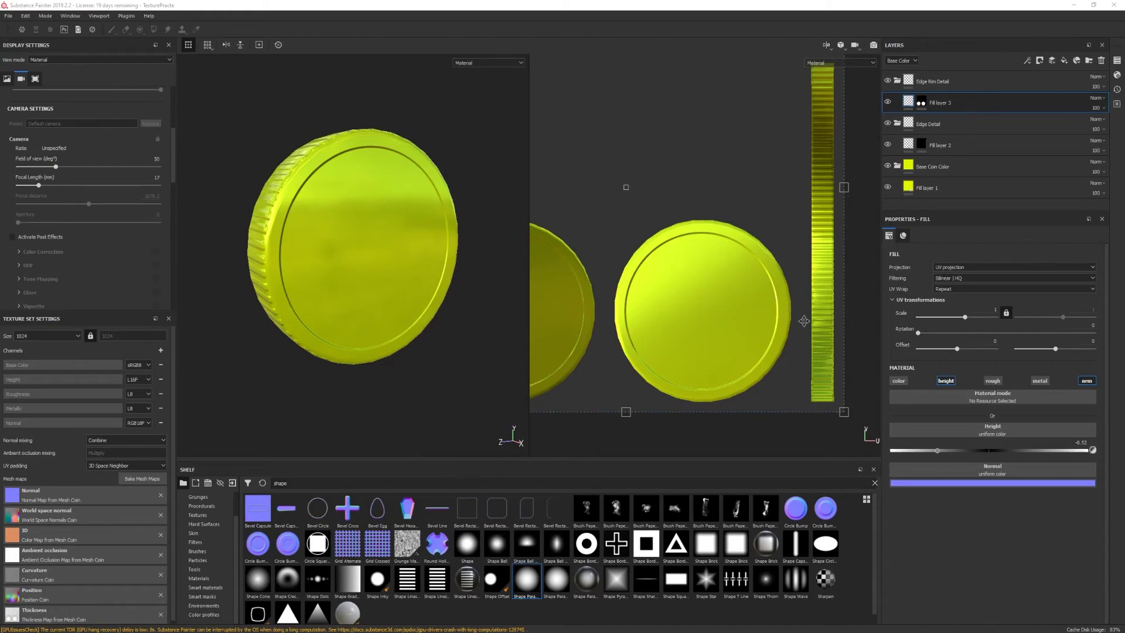
Collapse the Edge Detail and Base Coin Color folders and create a folder named Coin Logo above Edge Rim Detail
click(897, 81)
click(896, 103)
click(898, 124)
click(1089, 62)
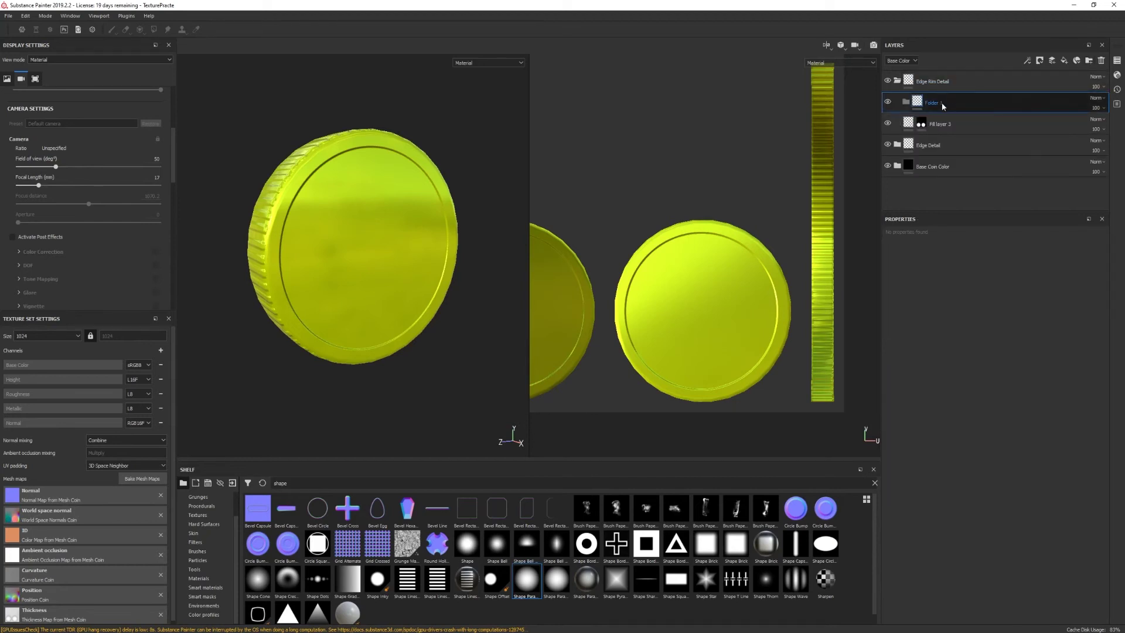
double_click(931, 81)
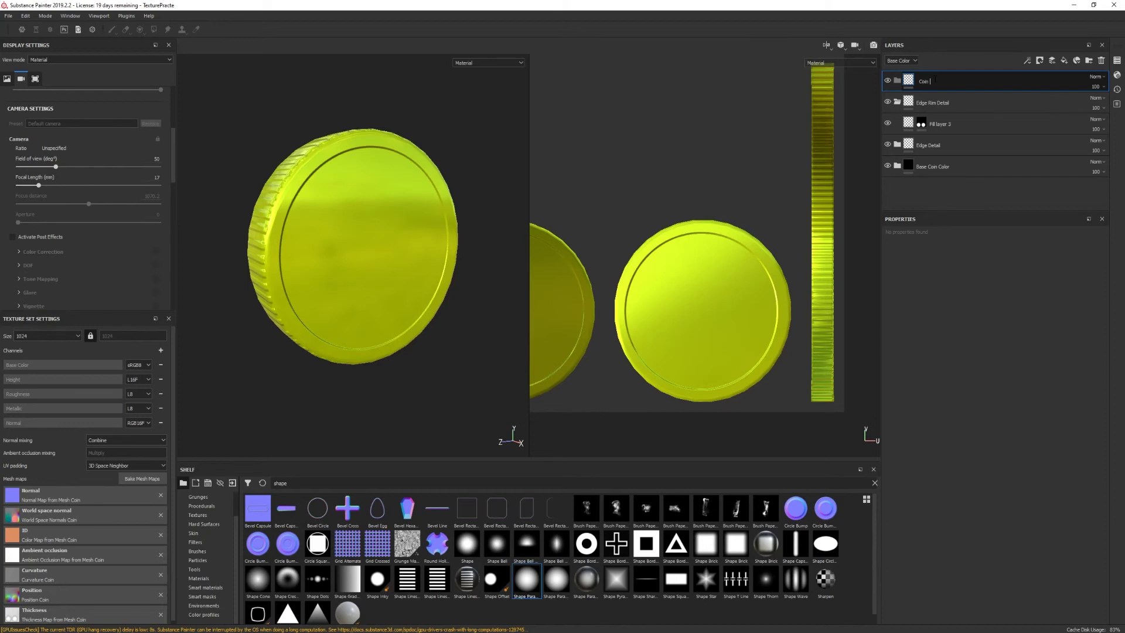
key(Return)
Add a fill layer inside the Coin Logo folder and limit it to the height and normal channels
click(1063, 62)
drag(934, 81, 935, 96)
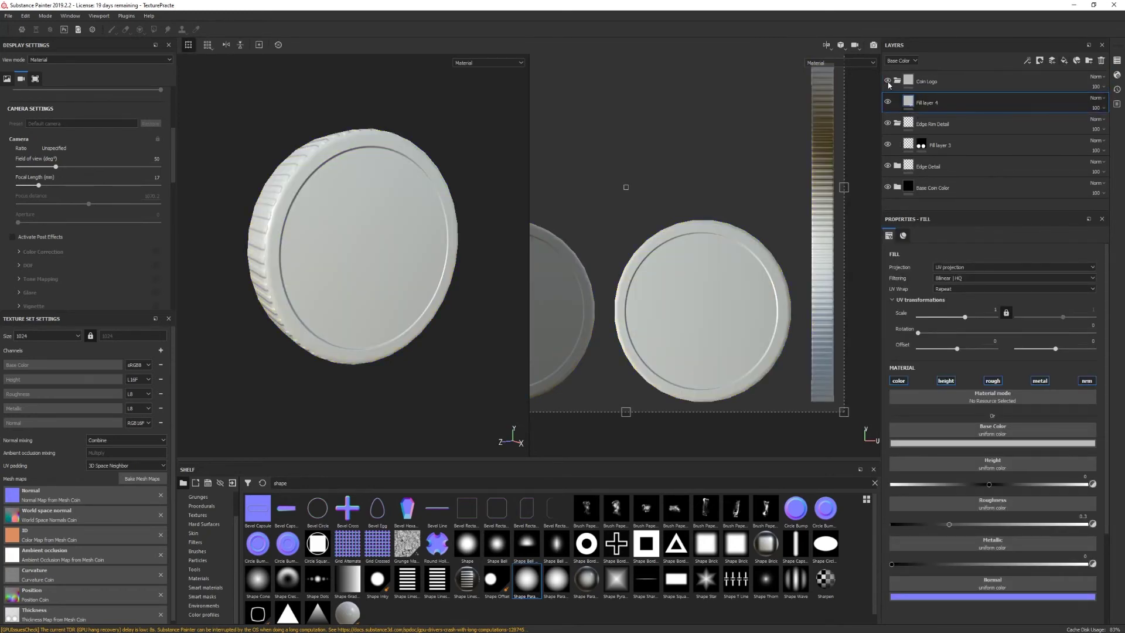
click(898, 381)
click(992, 381)
click(1039, 381)
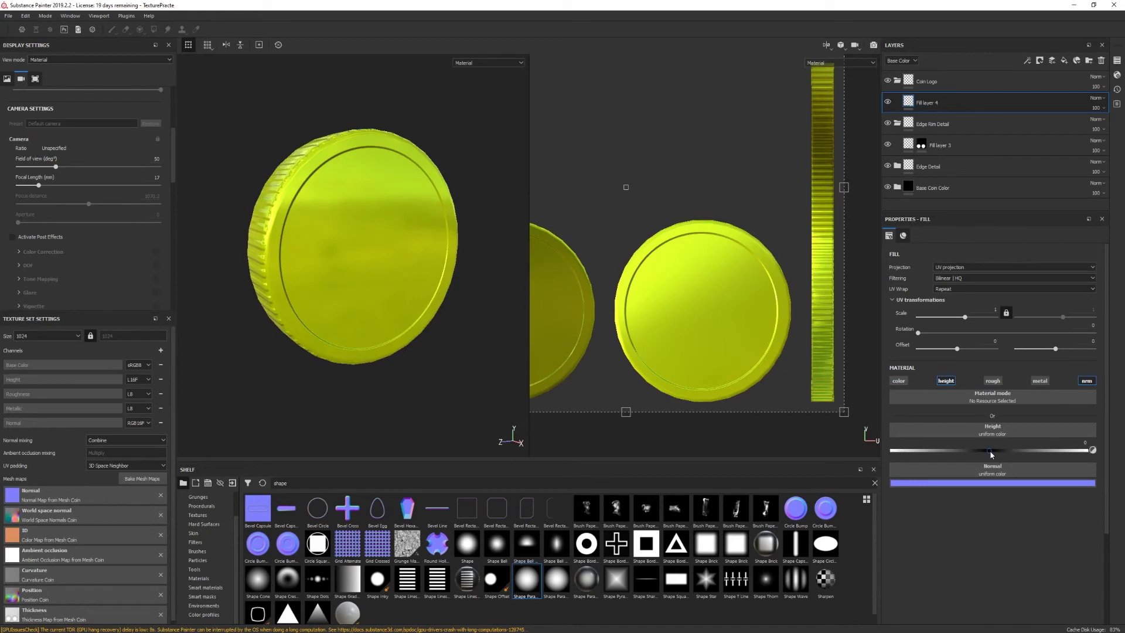
Raise the Coin Logo fill layer's height to about 0.28 and add a black mask to it
drag(990, 453, 1017, 454)
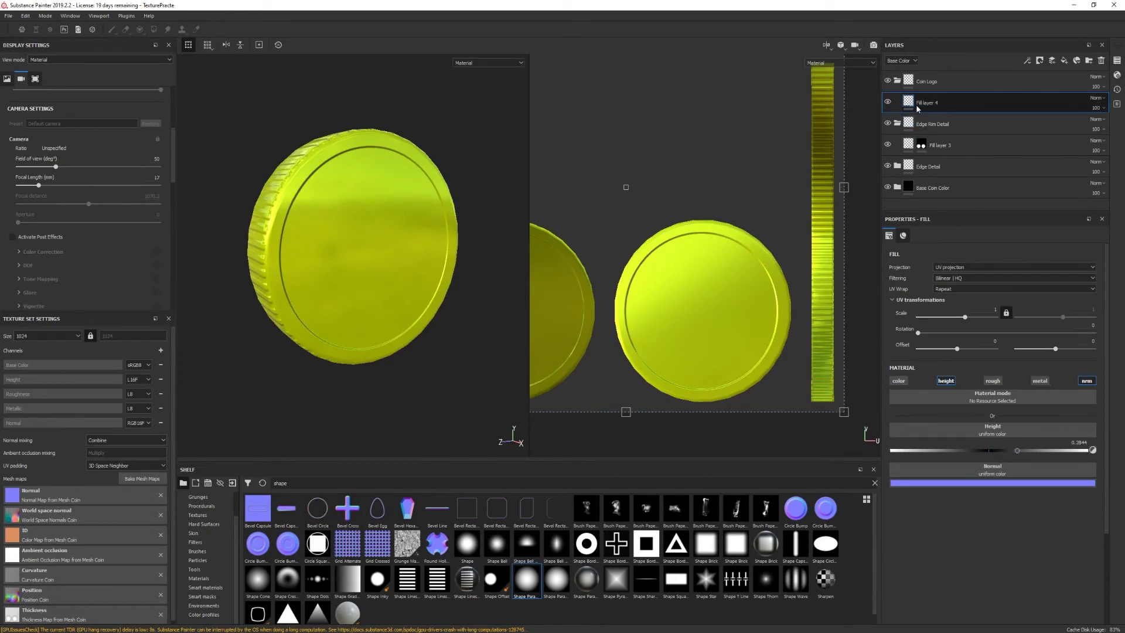
right_click(921, 107)
click(935, 118)
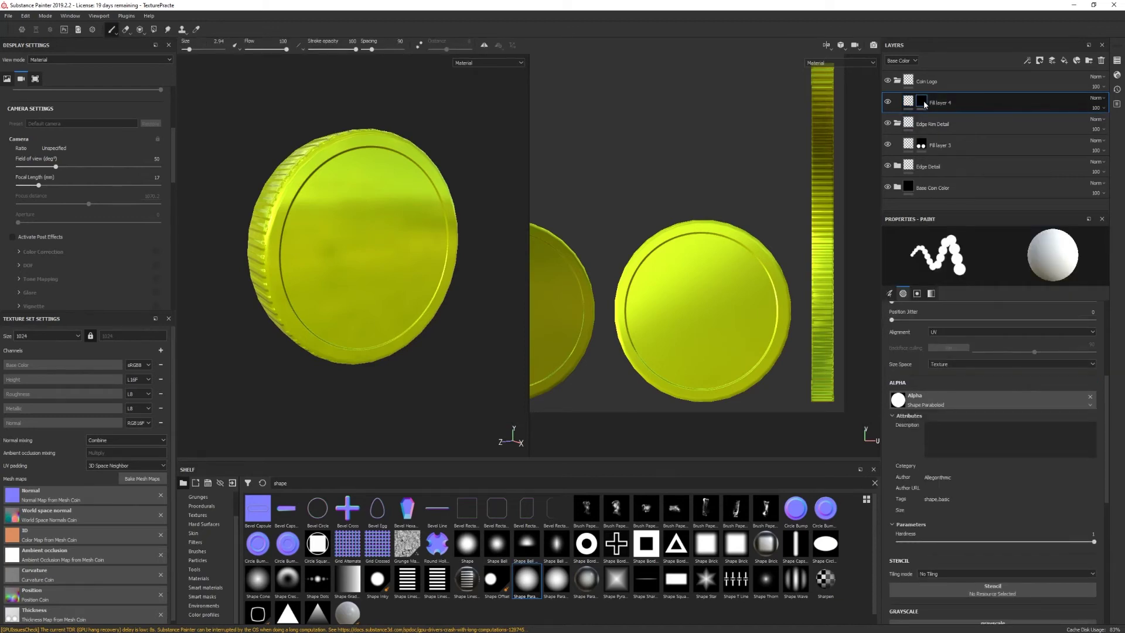
Search the shelf for "star five bra" and choose the Star Five Branch alpha for painting the Coin Logo fill layer's mask
click(922, 103)
double_click(327, 483)
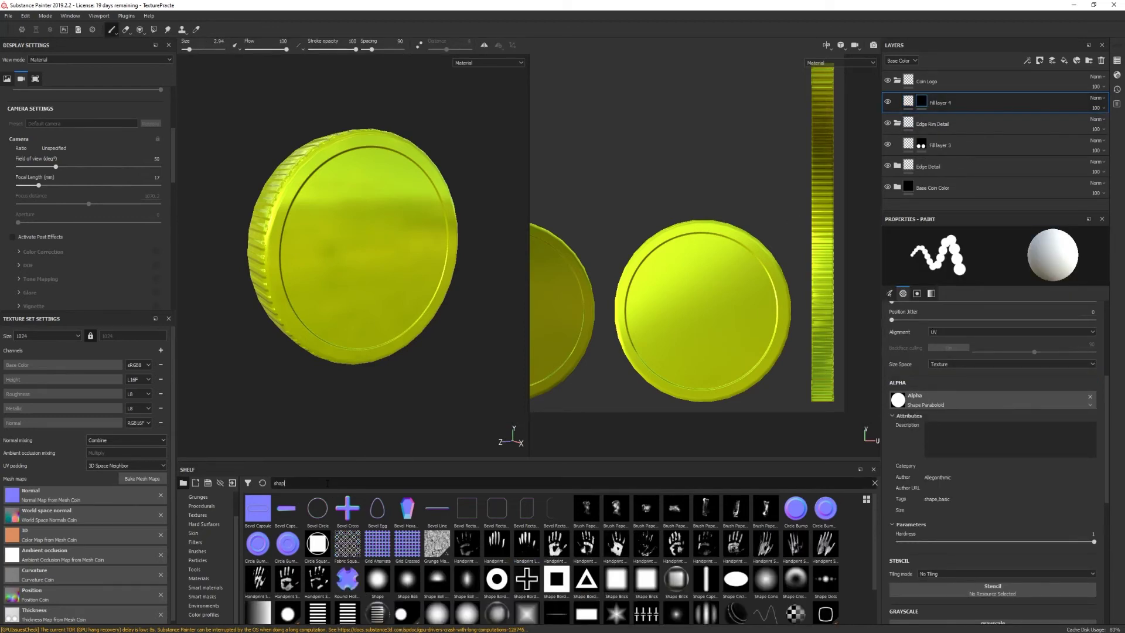
key(BackSpace)
text(star)
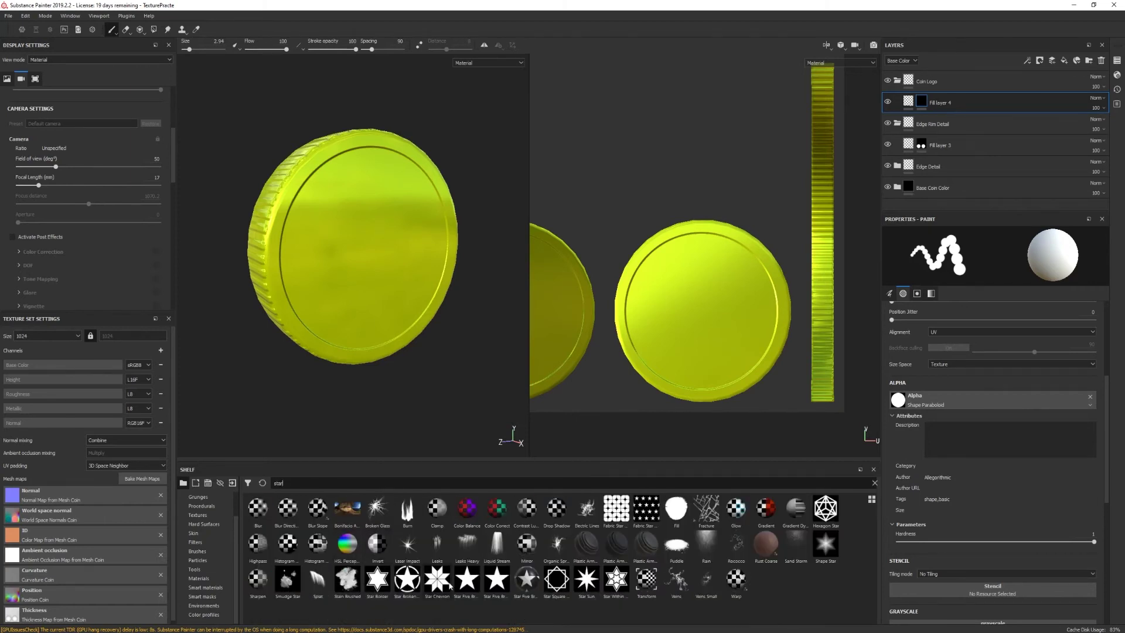
text( five bra)
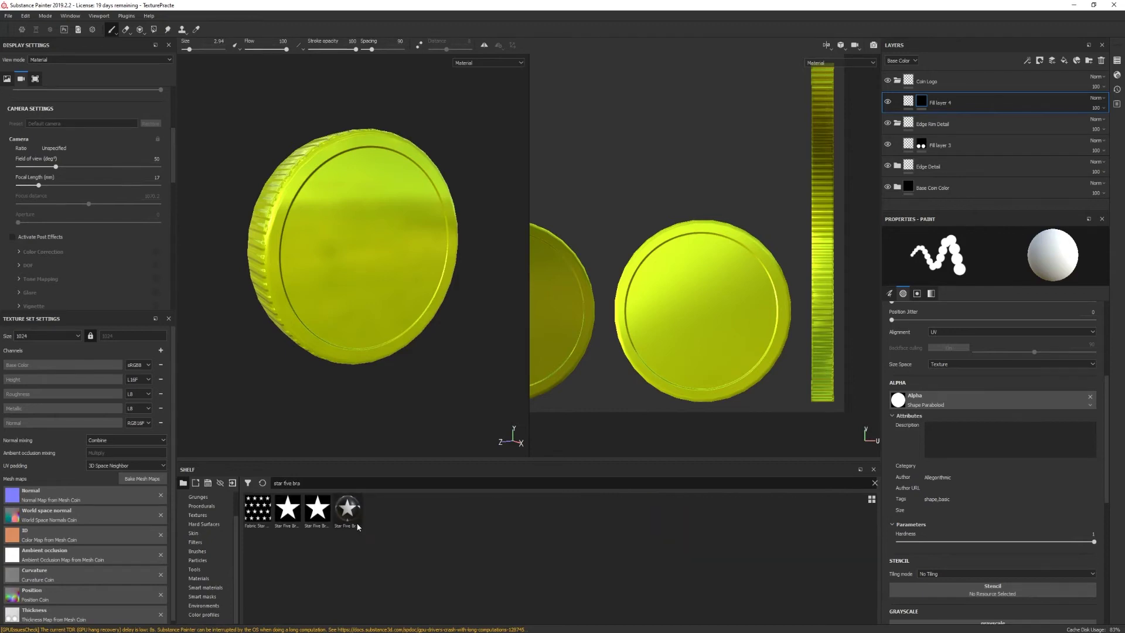
mouse_move(285, 512)
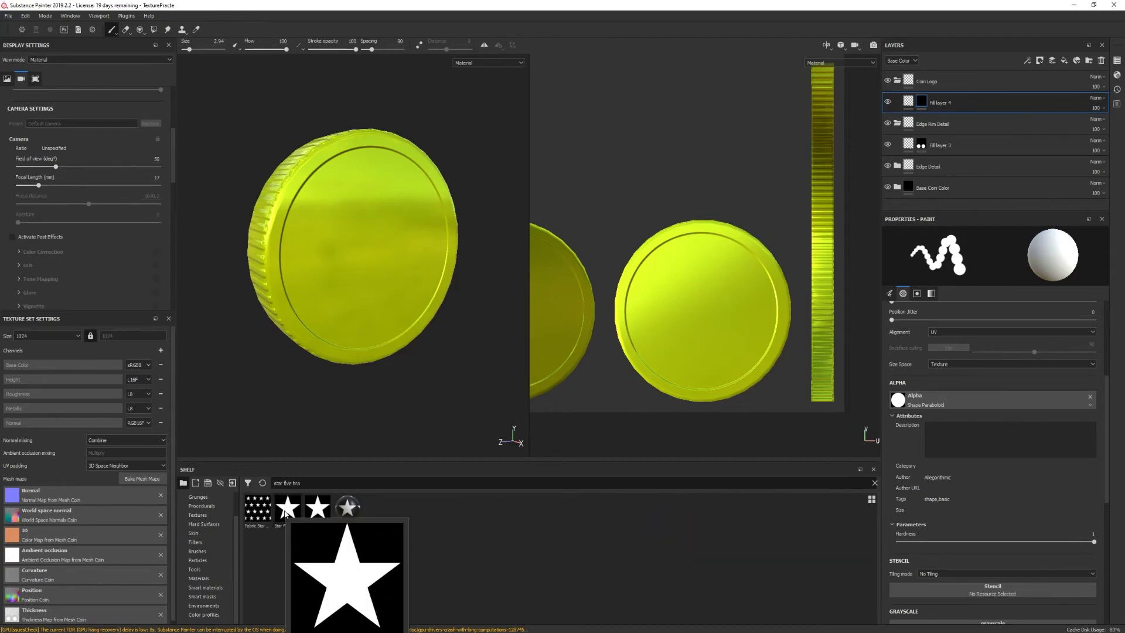
click(285, 513)
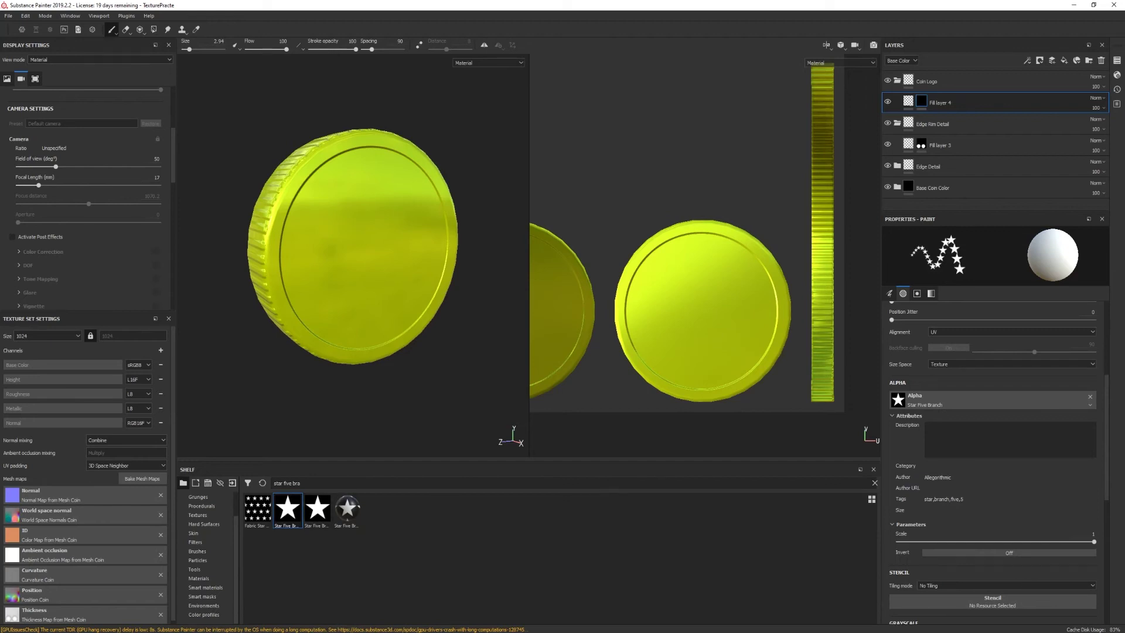
Enable symmetry, set the brush size to 30 and stamp the star alpha at the centre of the coin face in the UV view
mouse_move(705, 320)
ctrl+right_down()
mouse_move(779, 319)
mouse_move(753, 320)
ctrl+right_up()
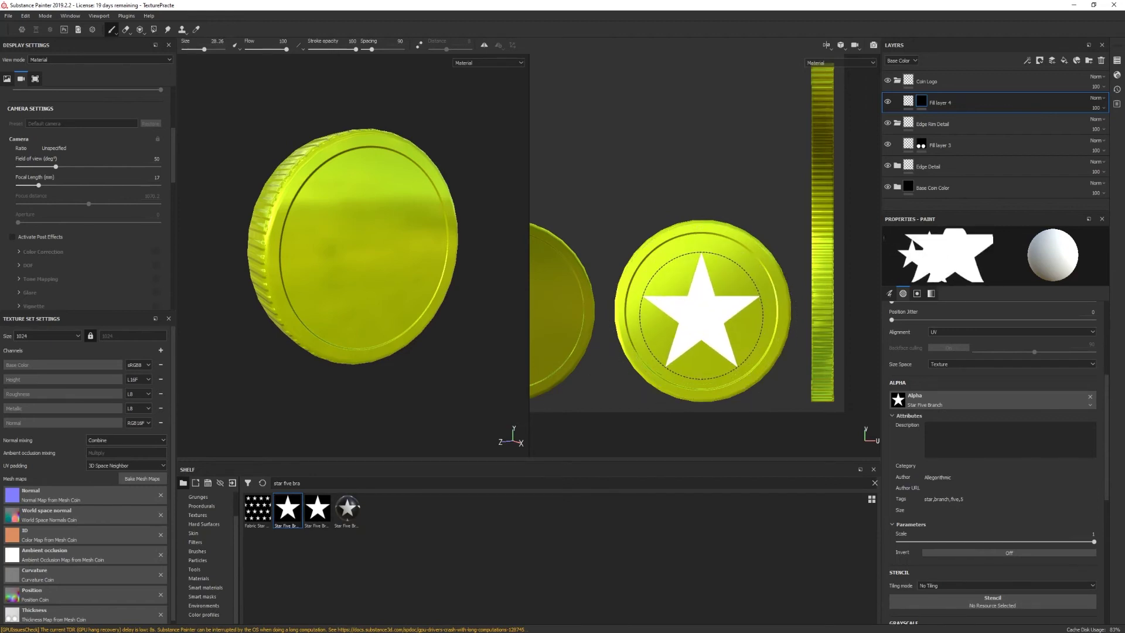
click(485, 45)
ctrl+right_drag(695, 311, 708, 311)
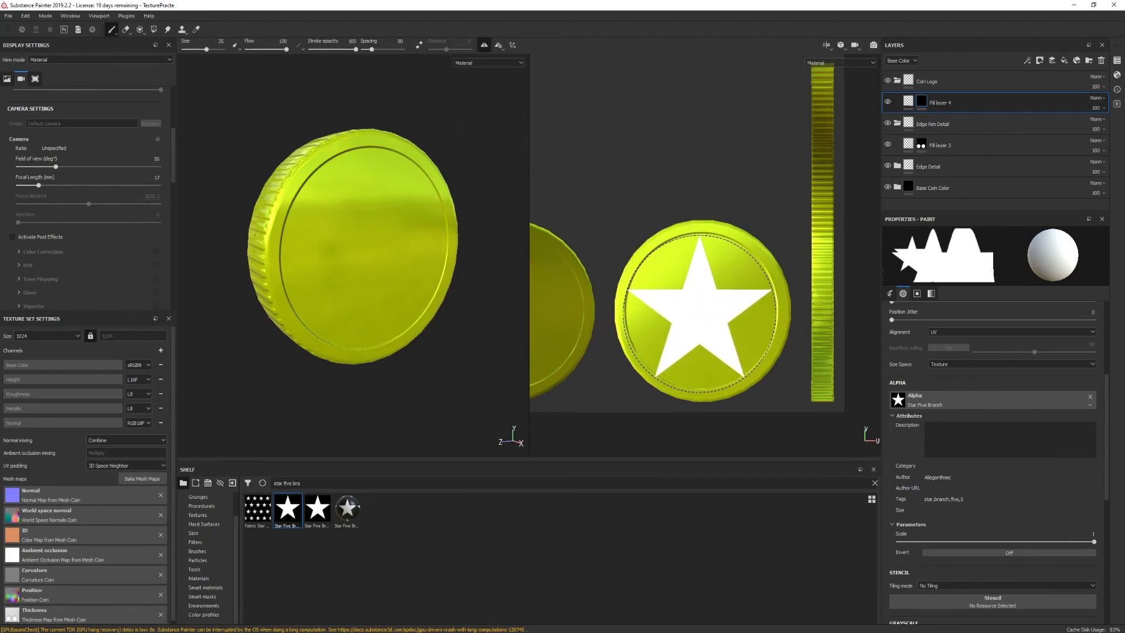
double_click(220, 41)
text(30)
key(Return)
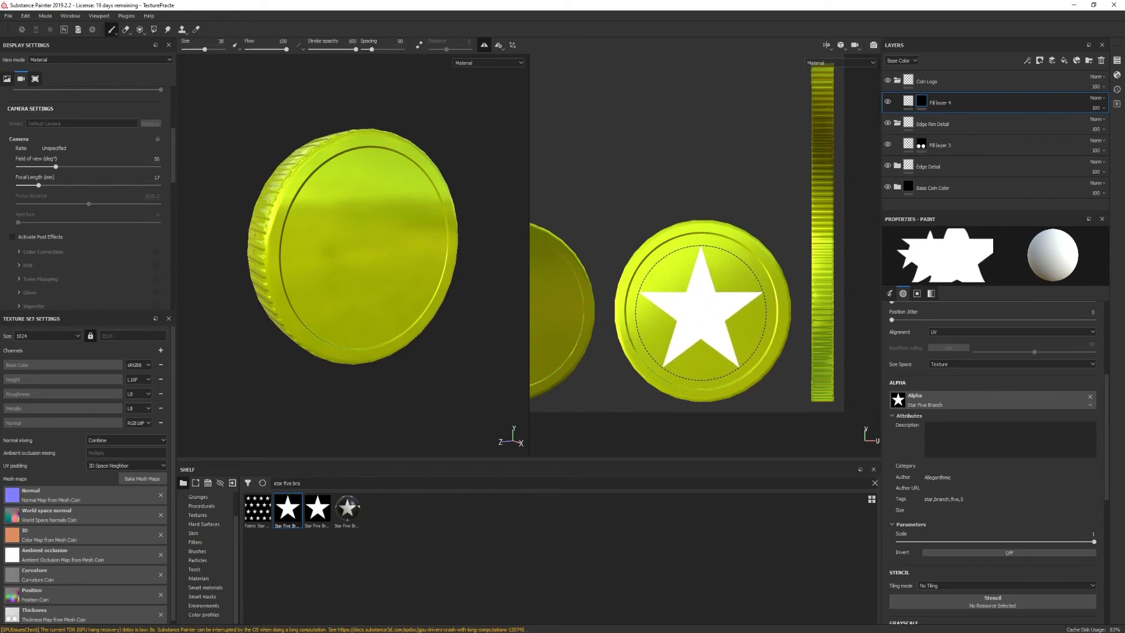
click(702, 310)
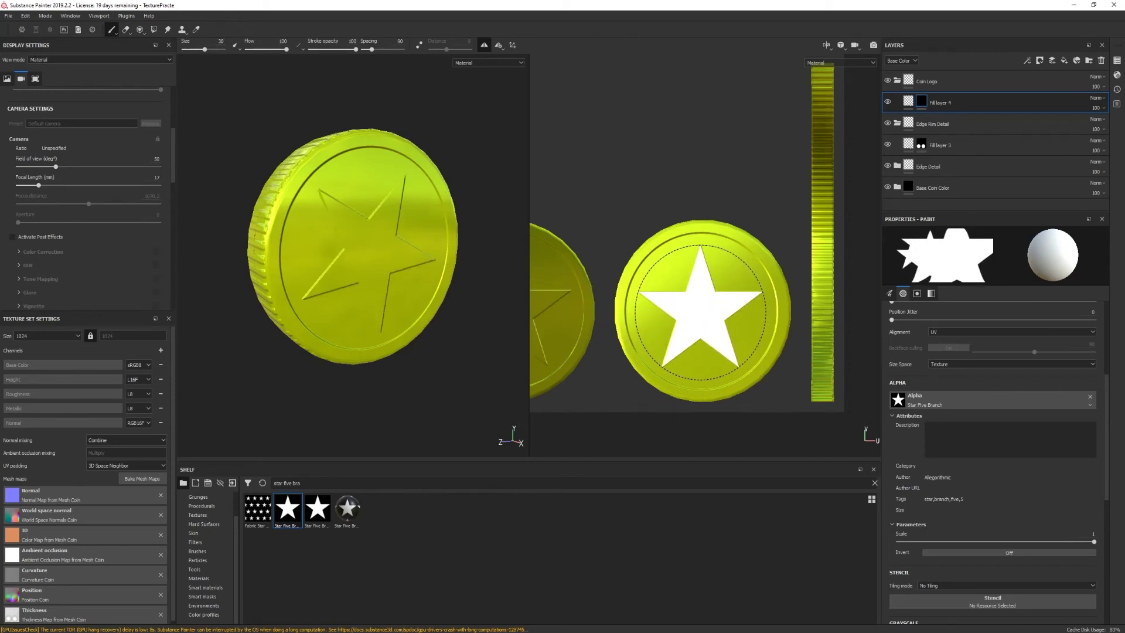
Raise the height of the fill layer in the Coin Logo folder to about 0.72
alt+drag(352, 404, 319, 377)
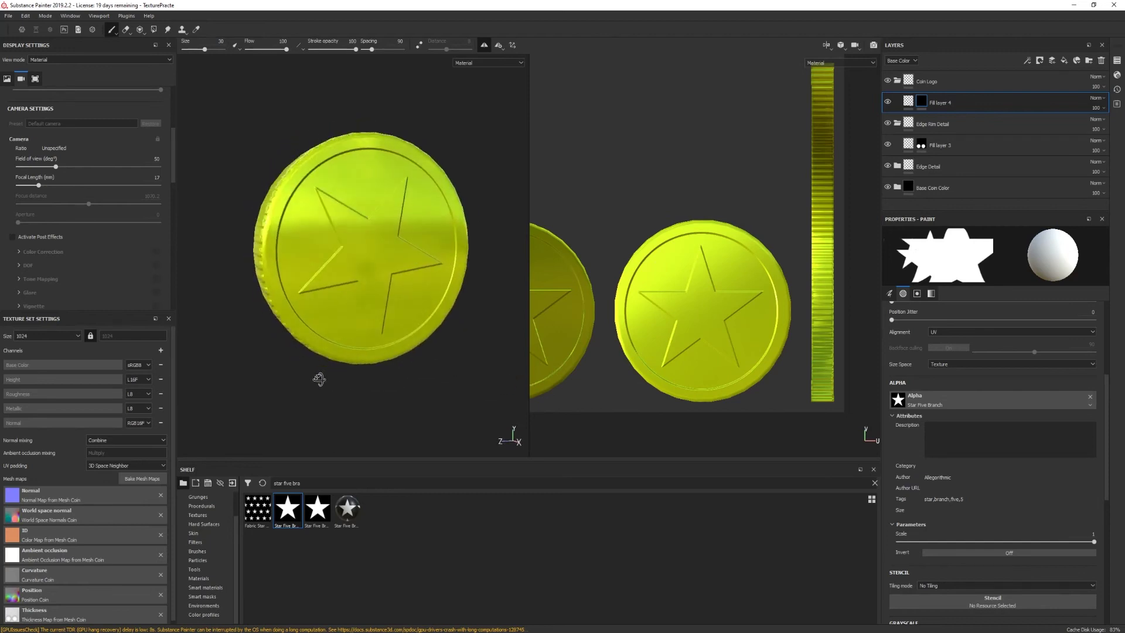
click(908, 104)
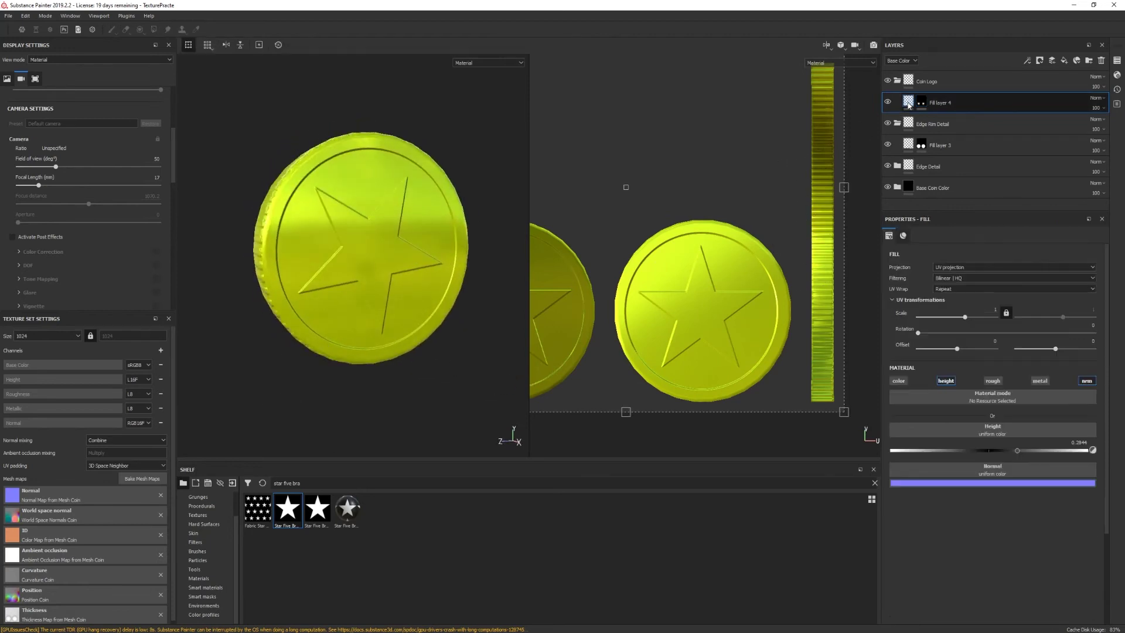
drag(1024, 450, 1060, 456)
mouse_move(449, 359)
alt+mouse_down()
mouse_move(462, 379)
mouse_move(359, 364)
mouse_move(370, 359)
mouse_move(314, 381)
mouse_move(452, 386)
mouse_move(454, 359)
mouse_move(434, 354)
alt+mouse_up()
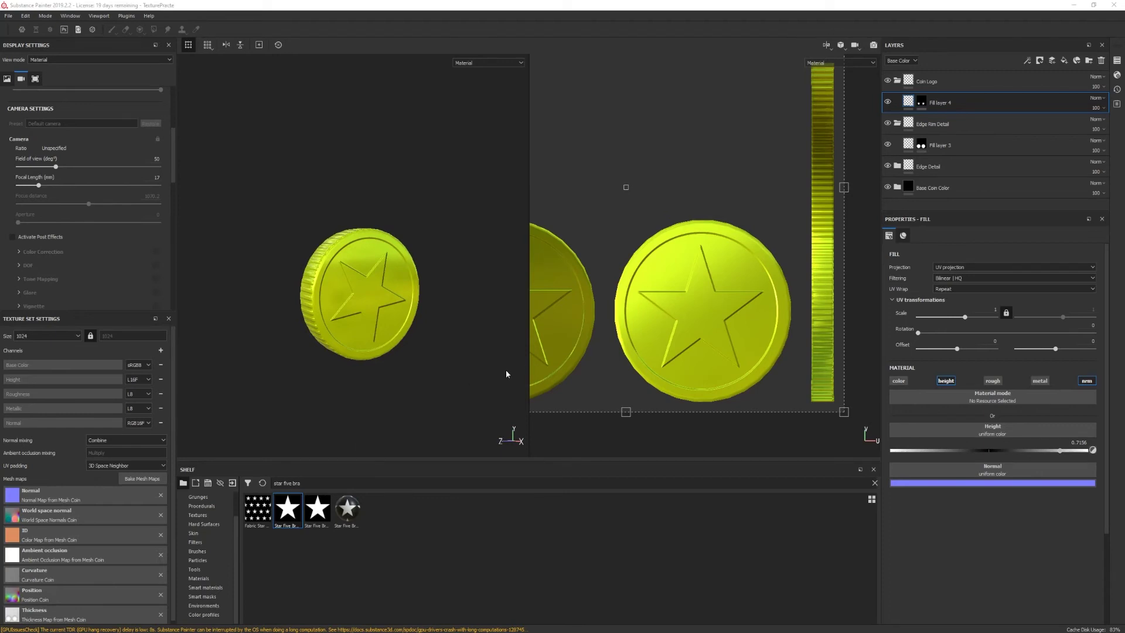
Collapse the Edge Rim Detail and Coin Logo folders, expand Base Coin Color and hide its fill layer
click(897, 124)
click(897, 81)
click(897, 145)
click(888, 166)
Browse the materials and smart materials, try Copper Worn inside the Base Coin Color folder and delete it
click(199, 578)
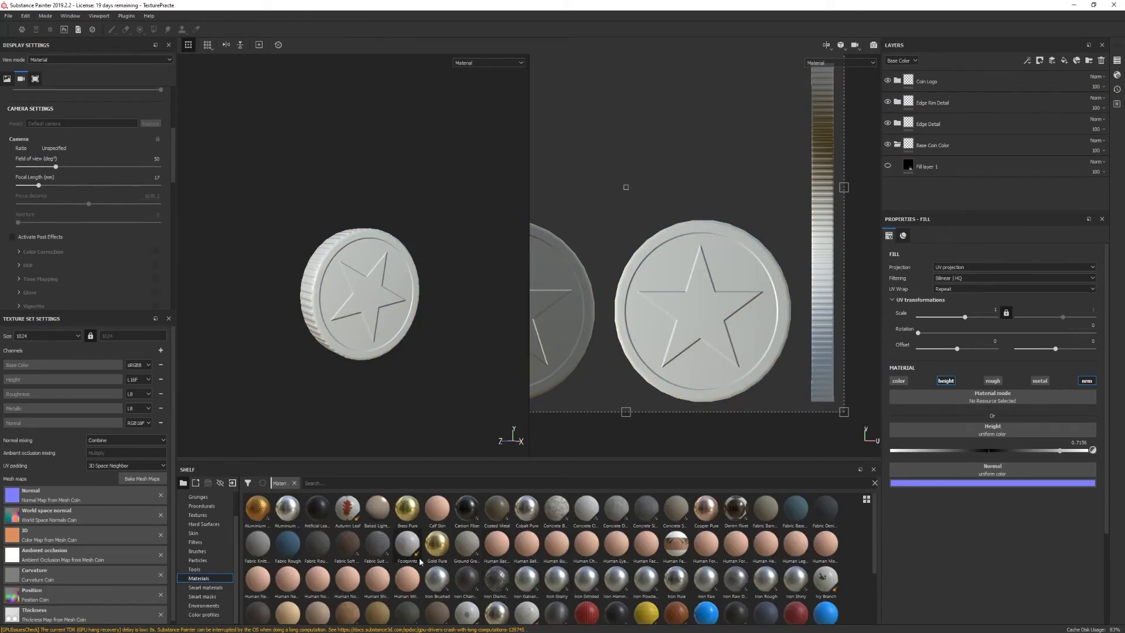
scroll(408, 559, down, 3)
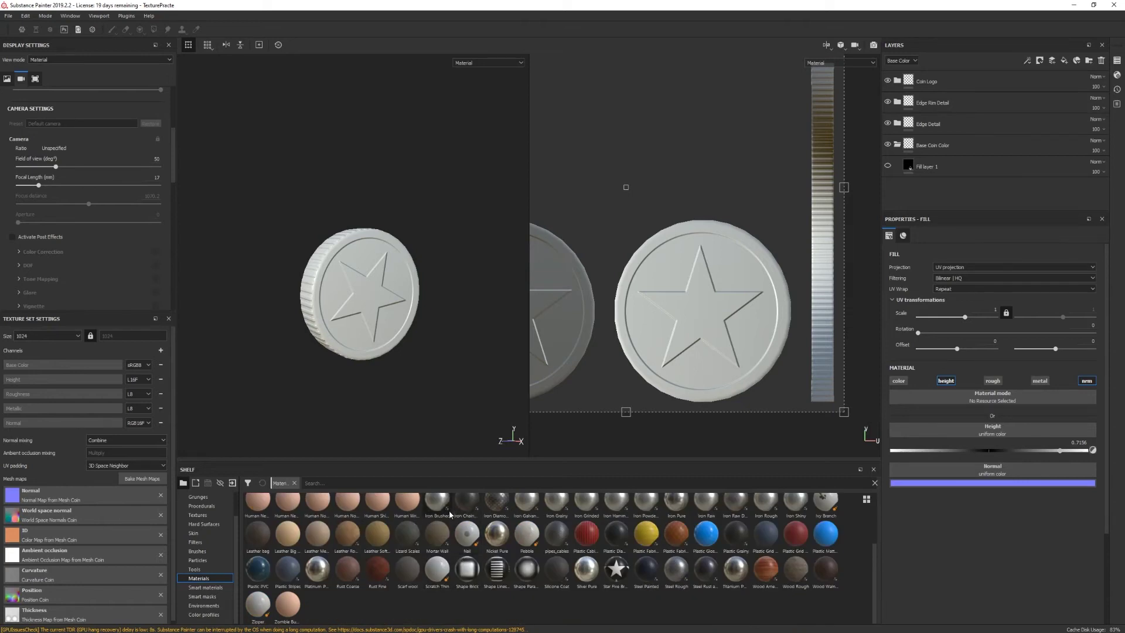
scroll(468, 521, up, 3)
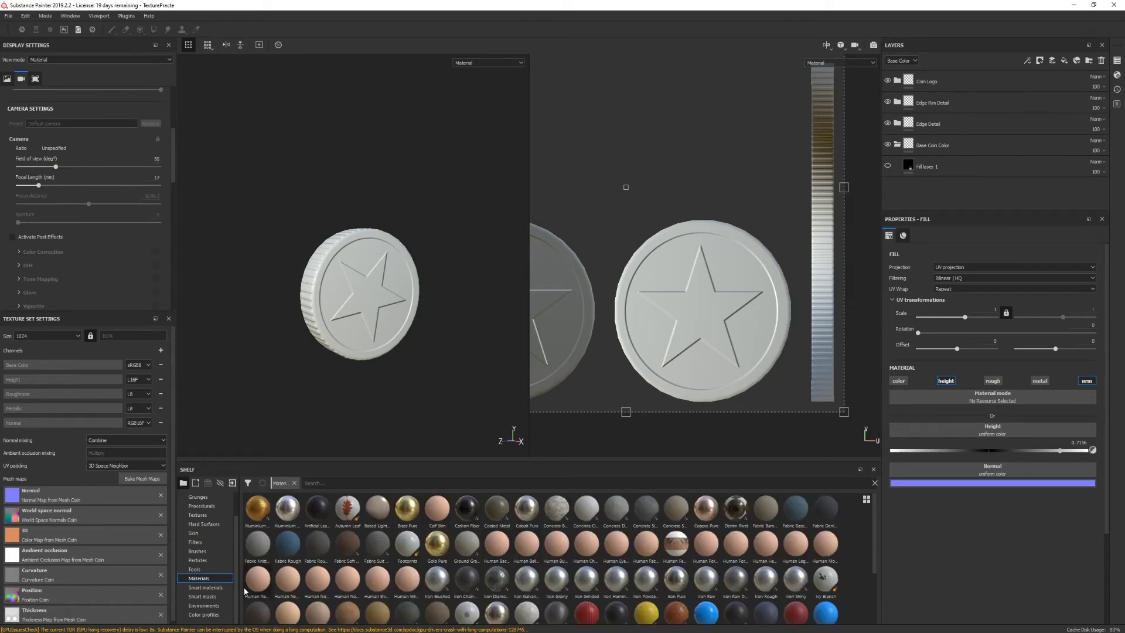
click(198, 587)
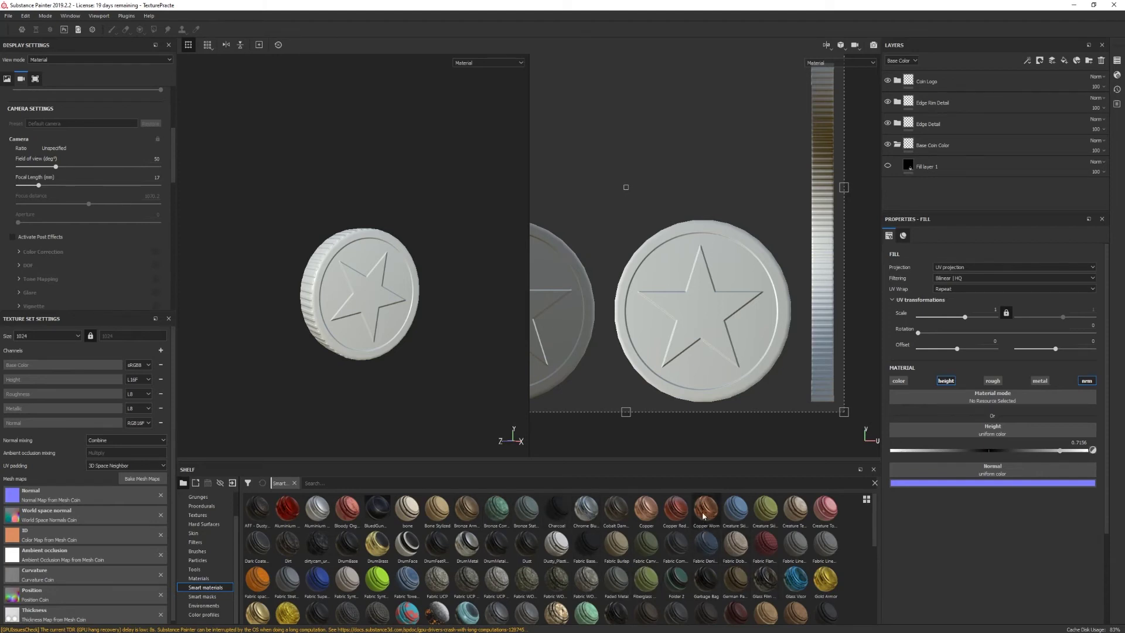
drag(701, 516, 925, 176)
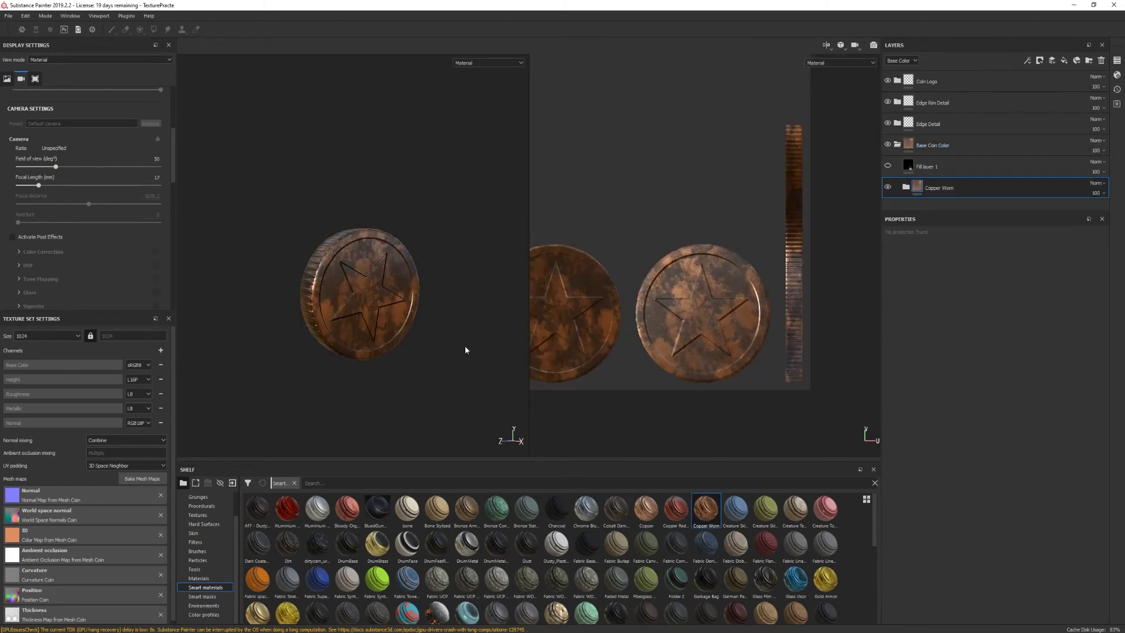
alt+drag(376, 346, 333, 335)
key(Delete)
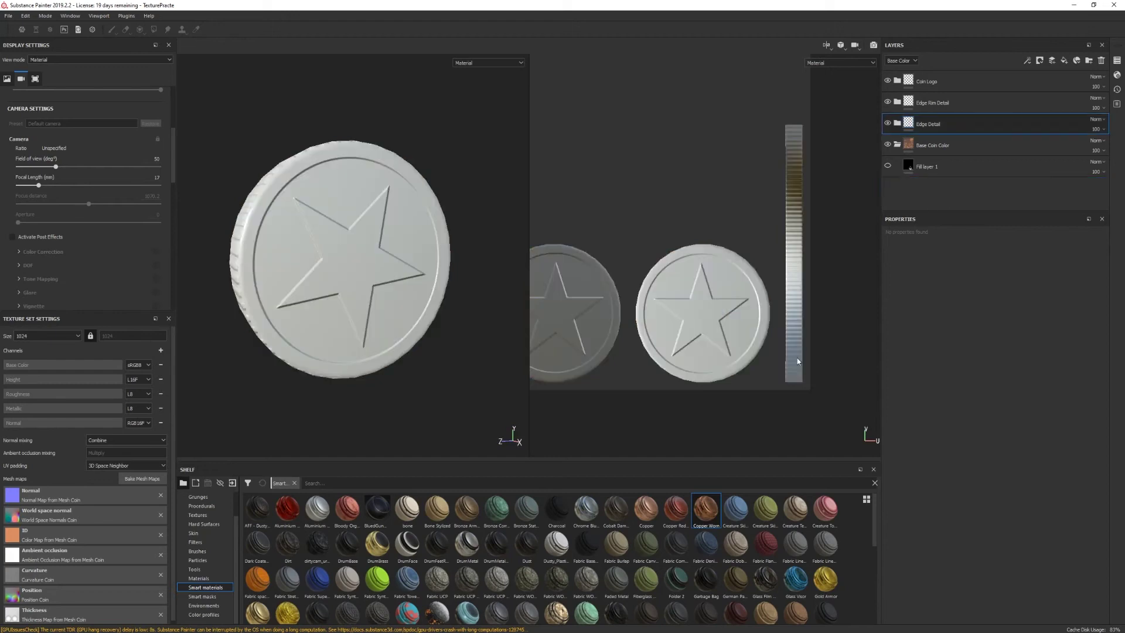
Try the Ice smart material beneath the hidden fill layer in the Base Coin Color folder and undo it
scroll(625, 560, down, 2)
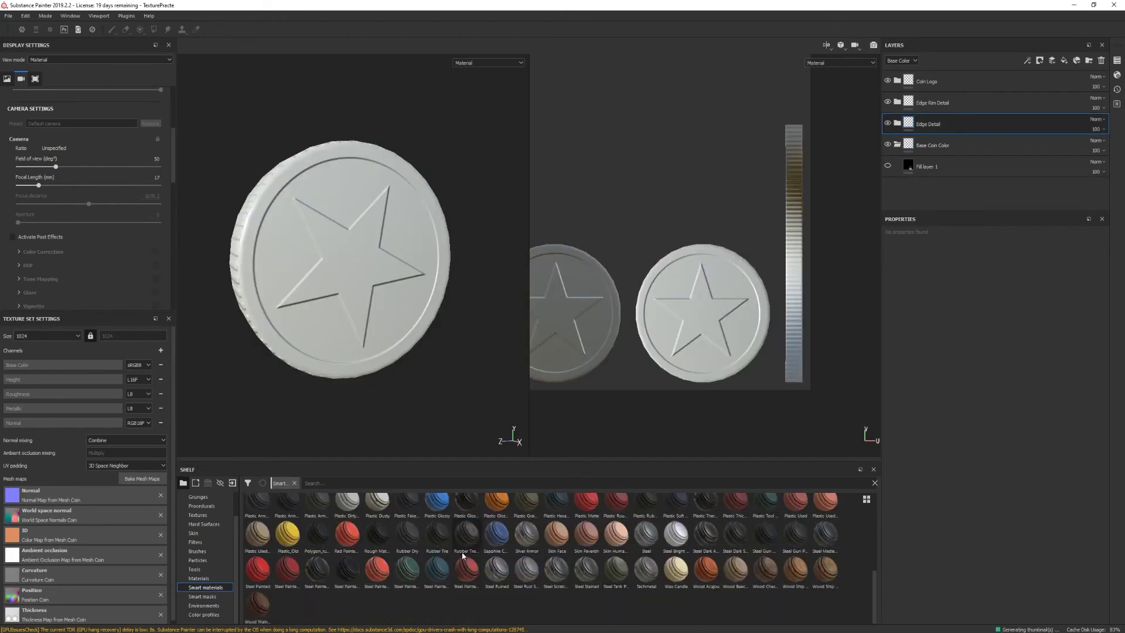
drag(463, 555, 944, 150)
alt+drag(498, 314, 409, 324)
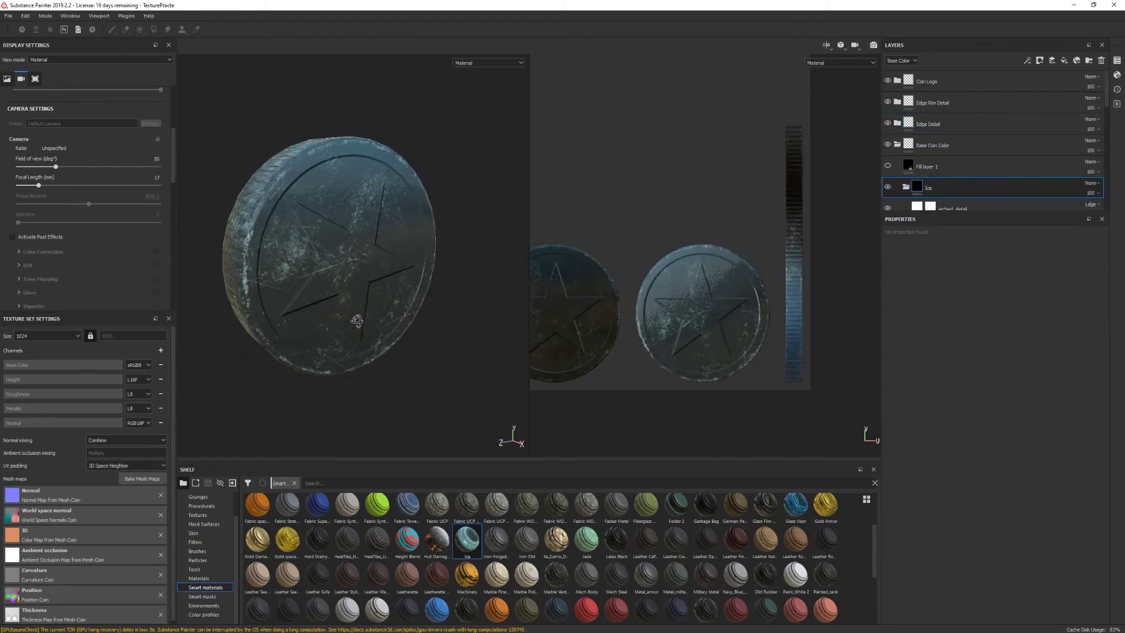
key(ctrl+z)
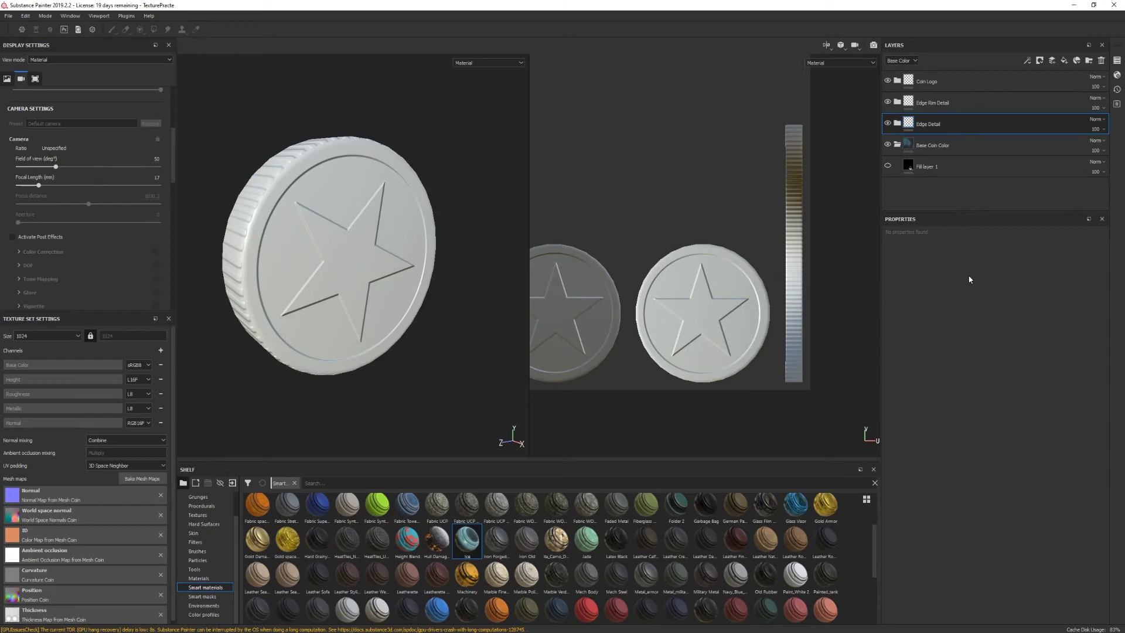
Show the yellow fill layer in the Base Coin Color folder again
click(888, 166)
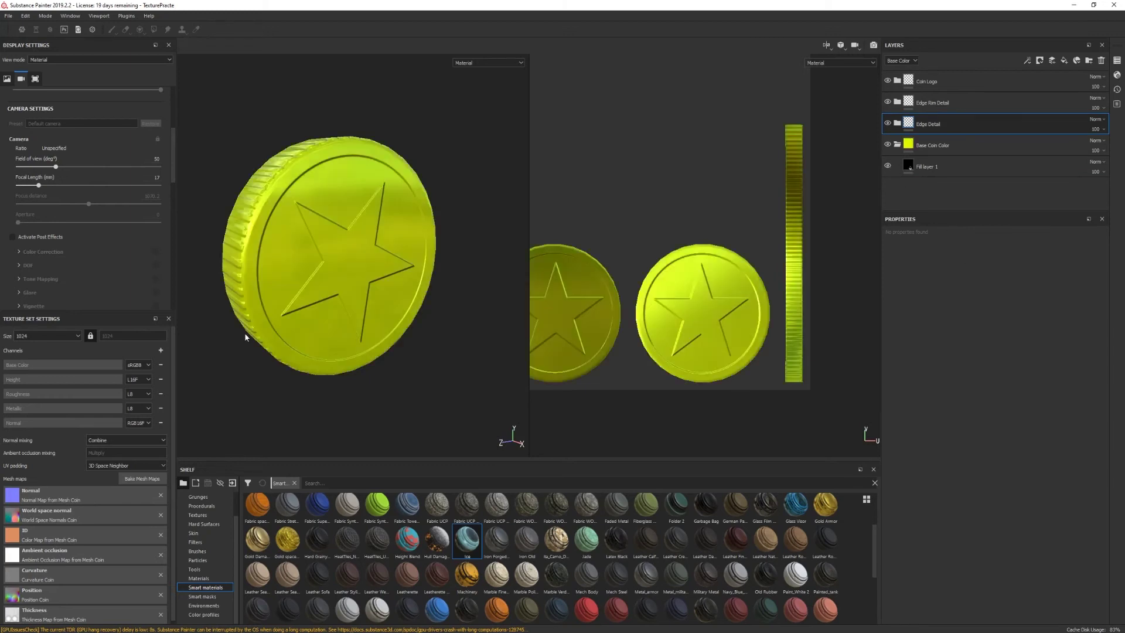
alt+drag(262, 349, 328, 257)
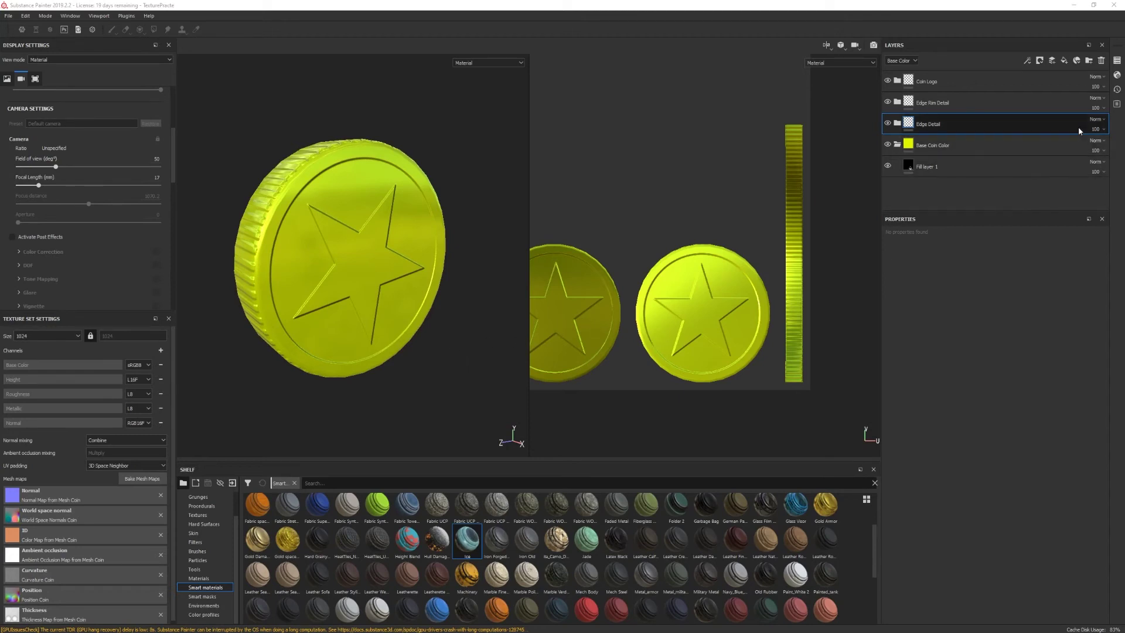
Hide the Coin texture set, show the Soda texture set and make it the active one
click(1117, 61)
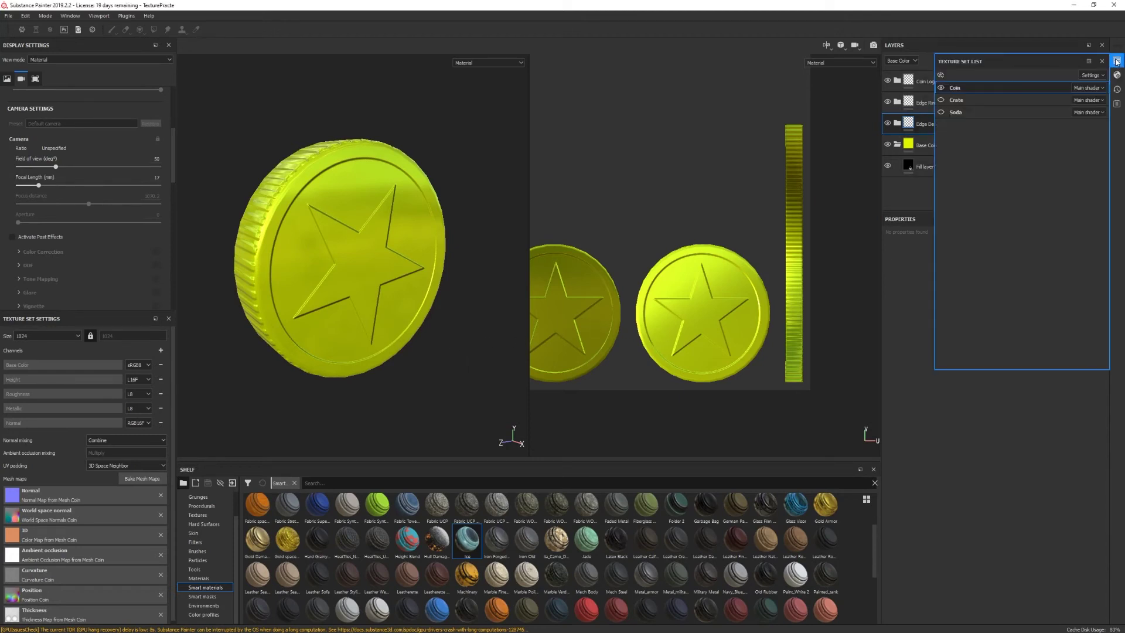
click(941, 88)
click(940, 113)
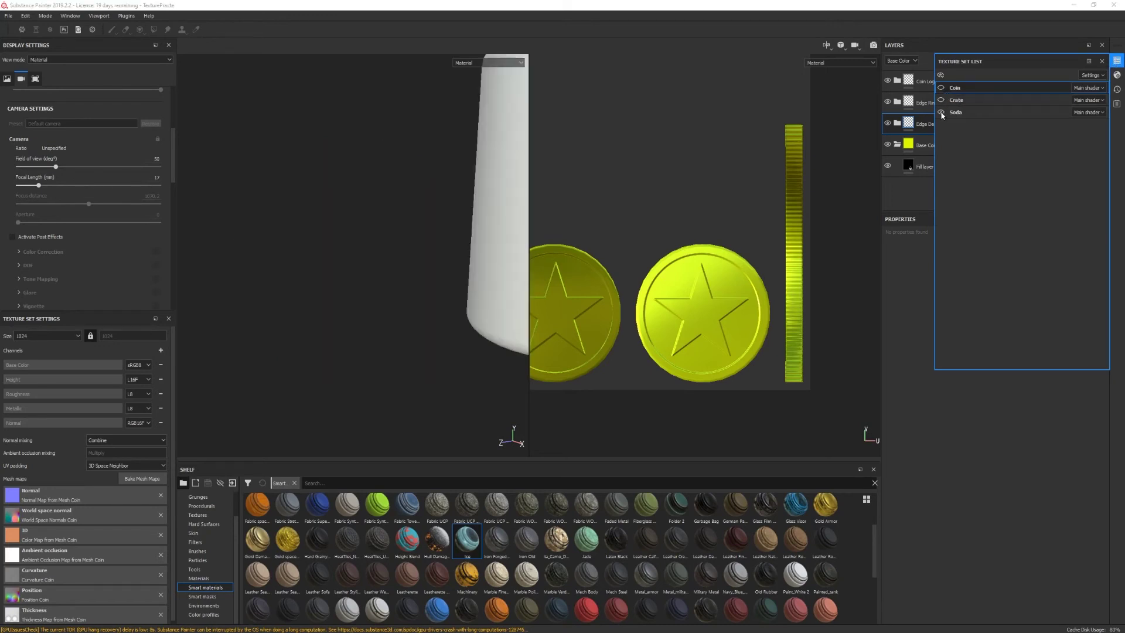
double_click(957, 113)
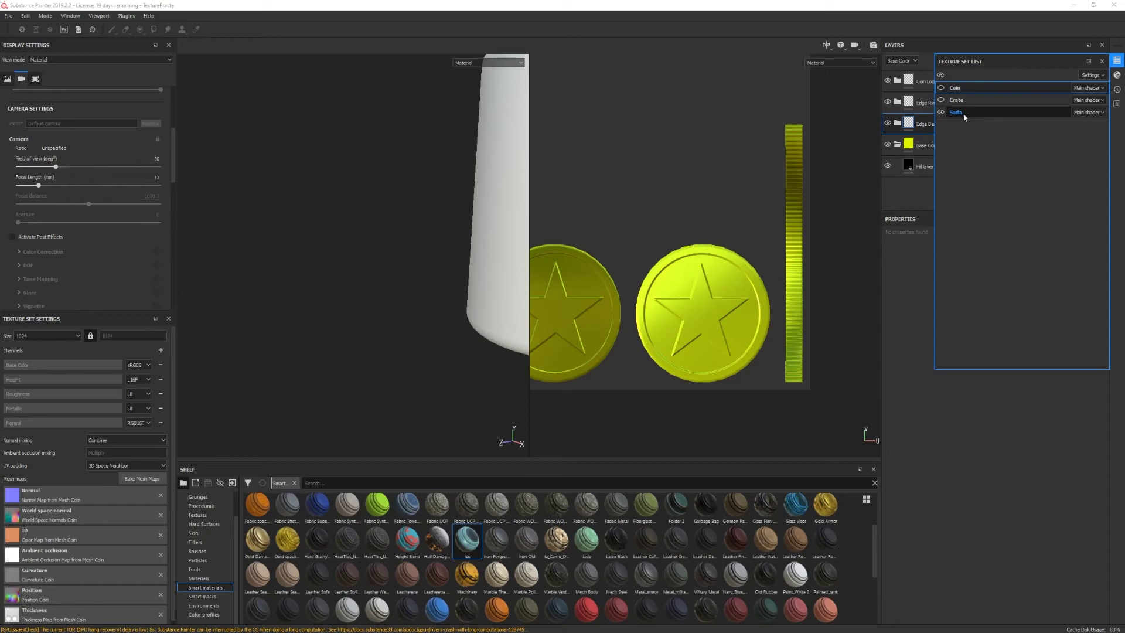
key(Return)
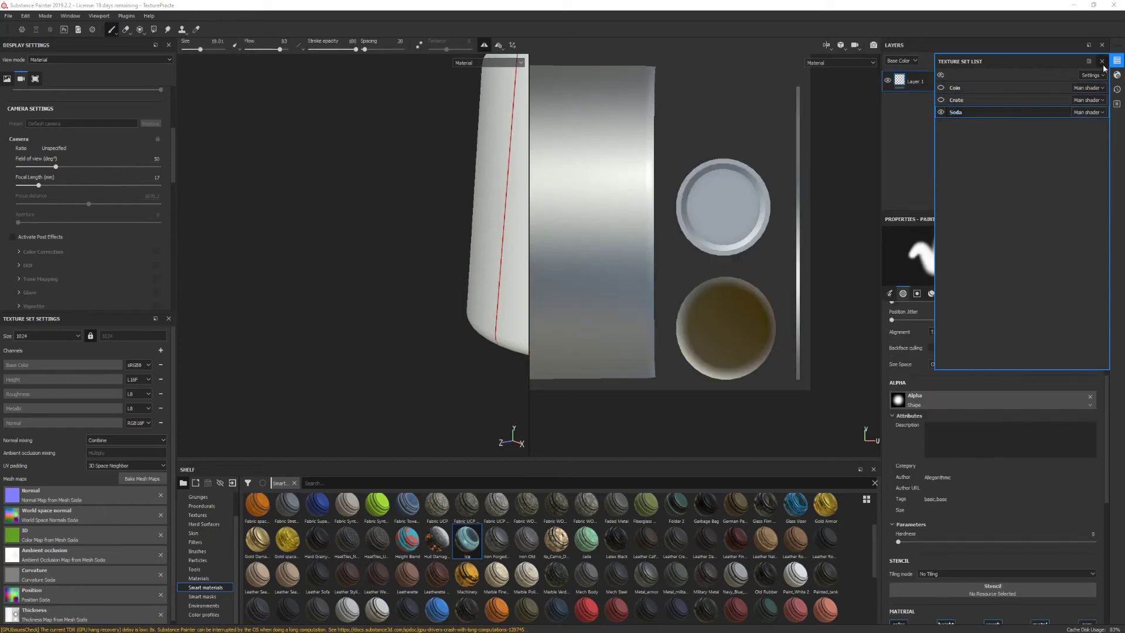
click(1103, 62)
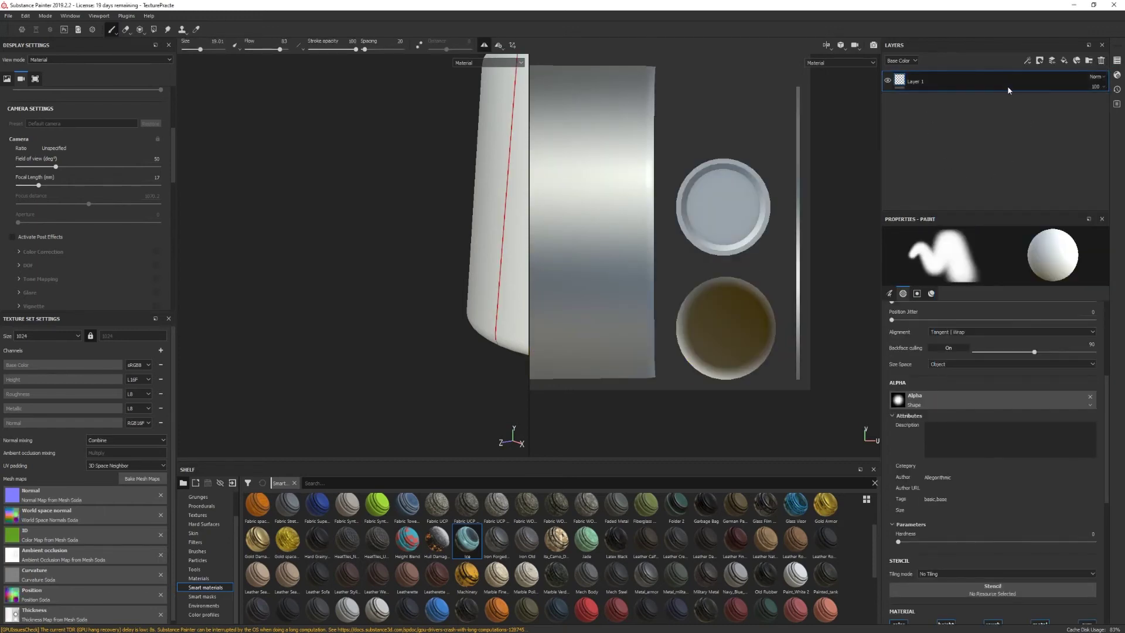
Add a folder to the Soda texture set, delete the default Layer 1 and name the folder Soda Can Base
click(1088, 61)
click(951, 103)
key(Delete)
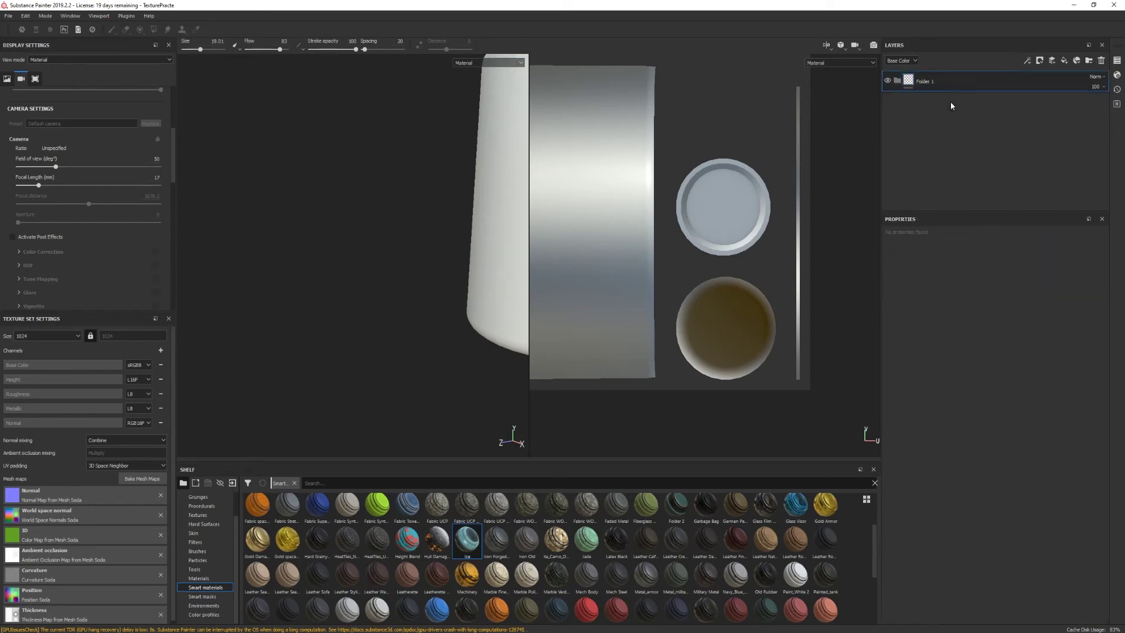
double_click(927, 84)
text(Soda Can Base)
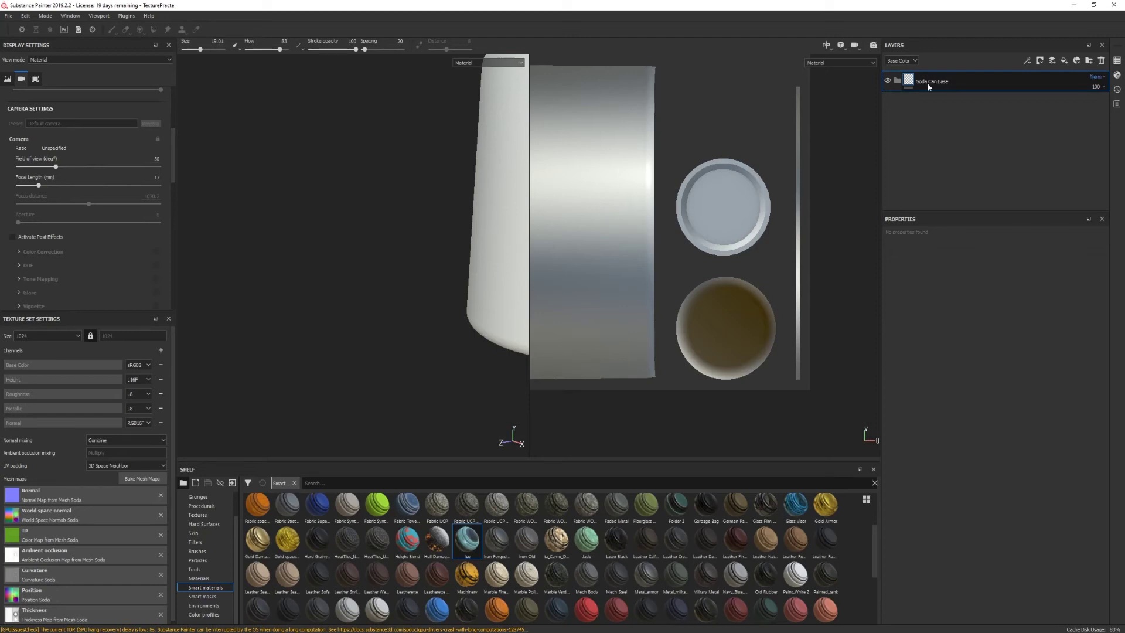
key(Return)
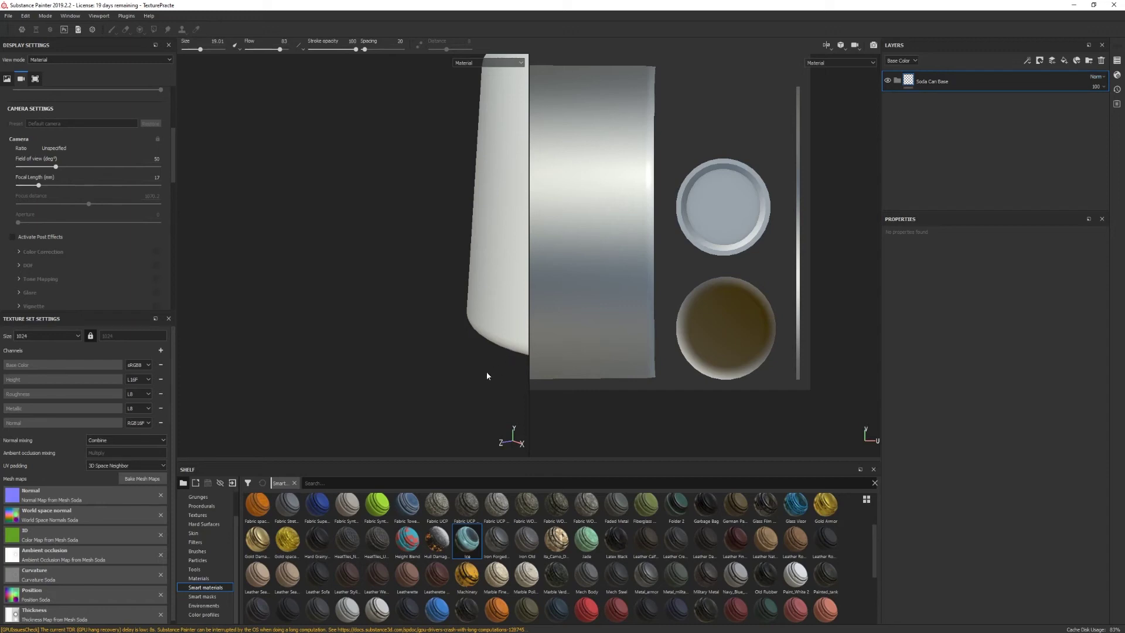
Browse the shelf's materials and add Iron Brushed as a layer beneath the Soda Can Base folder, bringing the can into view
click(214, 580)
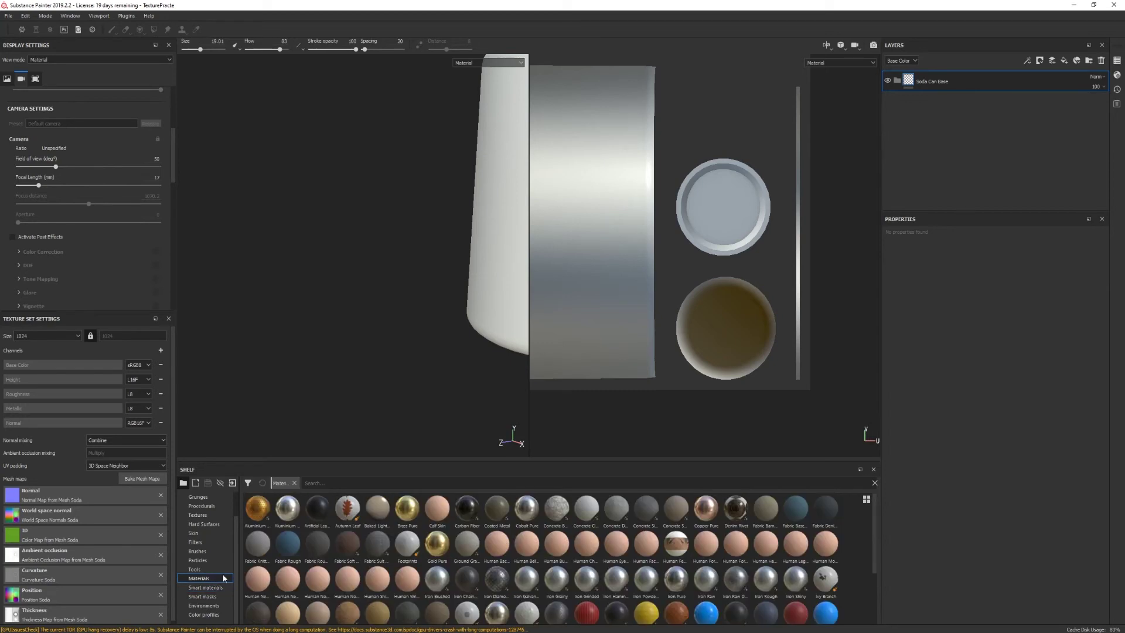
scroll(493, 566, down, 3)
scroll(494, 566, up, 3)
mouse_move(431, 584)
mouse_down()
mouse_move(473, 579)
mouse_move(838, 340)
mouse_move(959, 83)
mouse_up()
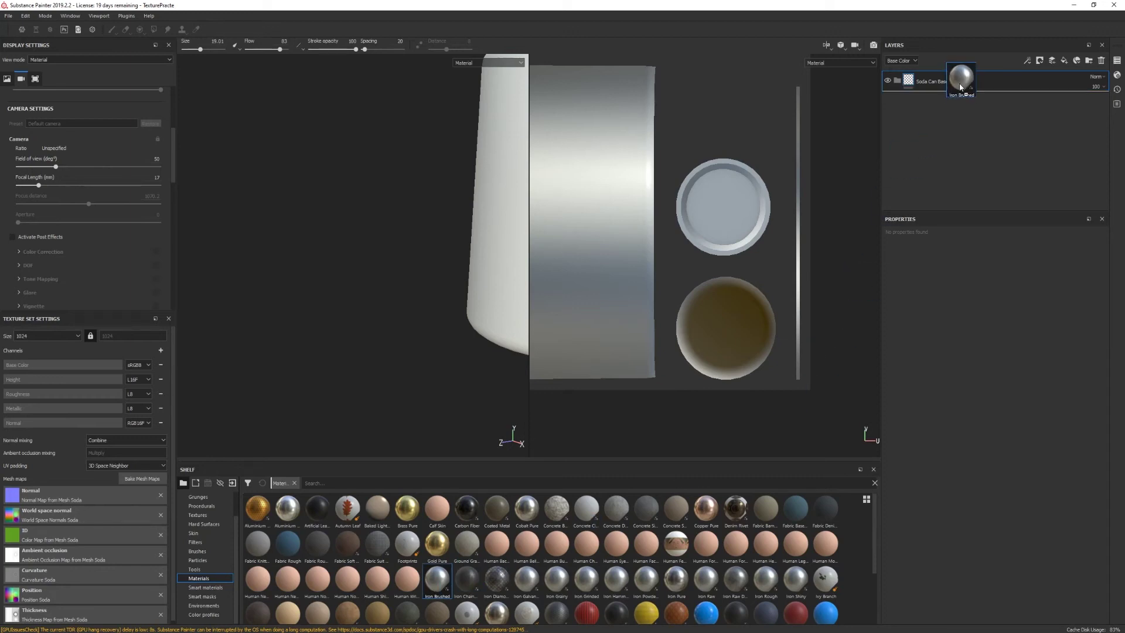
alt+middle_drag(459, 298, 374, 346)
mouse_move(374, 346)
alt+mouse_down()
mouse_move(262, 369)
mouse_move(389, 349)
mouse_move(476, 356)
mouse_move(452, 379)
mouse_move(419, 372)
mouse_move(315, 317)
mouse_move(351, 323)
mouse_move(376, 350)
alt+mouse_up()
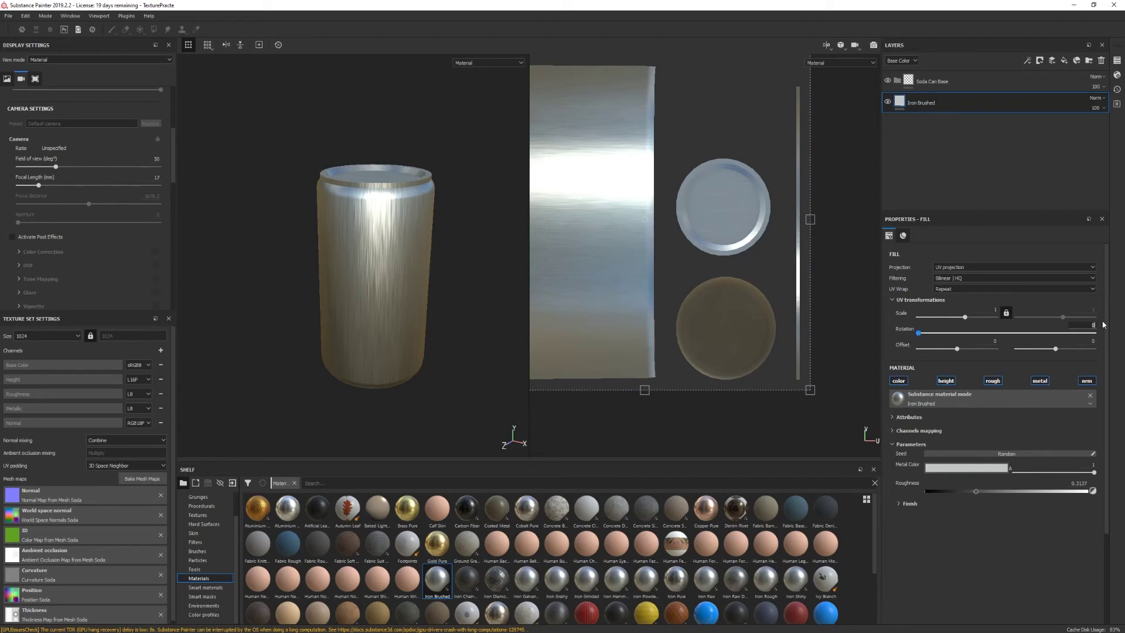
Set the Iron Brushed layer's UV rotation to 90 so the brushing runs around the can, and inspect the result
key(Return)
scroll(372, 324, up, 6)
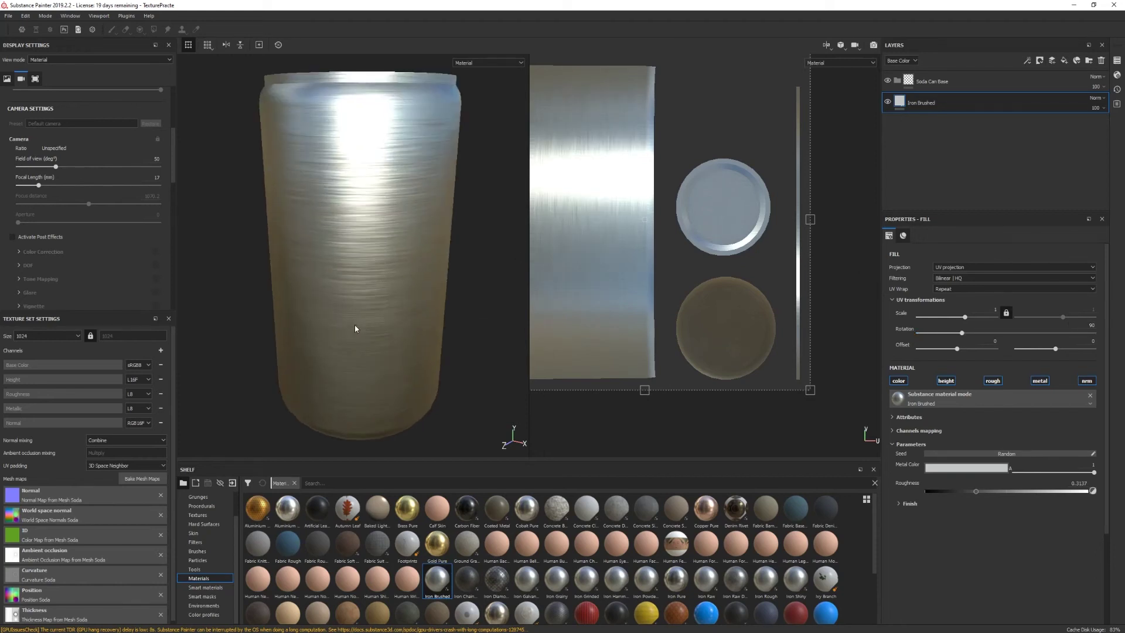
scroll(344, 326, down, 5)
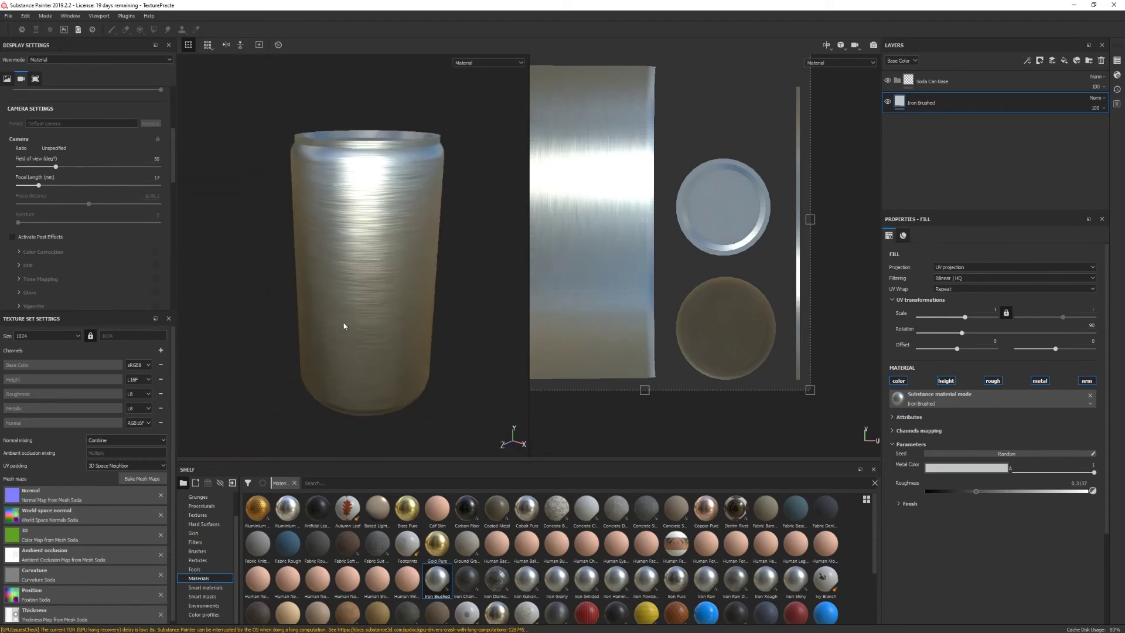
alt+drag(337, 320, 341, 281)
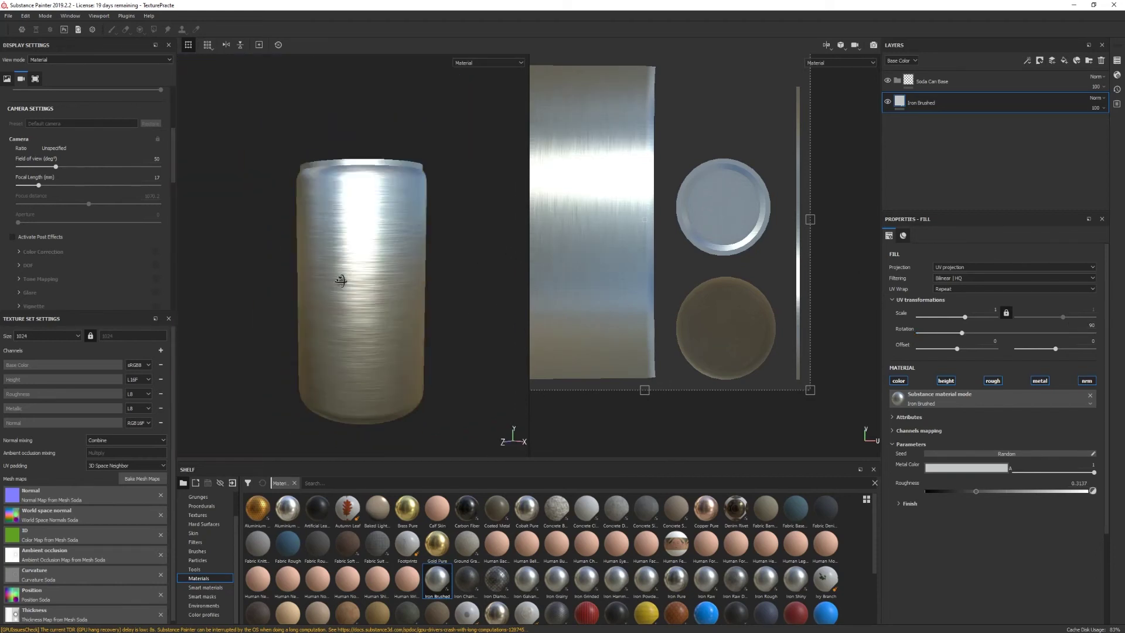
Set the Iron Brushed finish scale to 9 and its brushing intensity to about 0.11
click(899, 503)
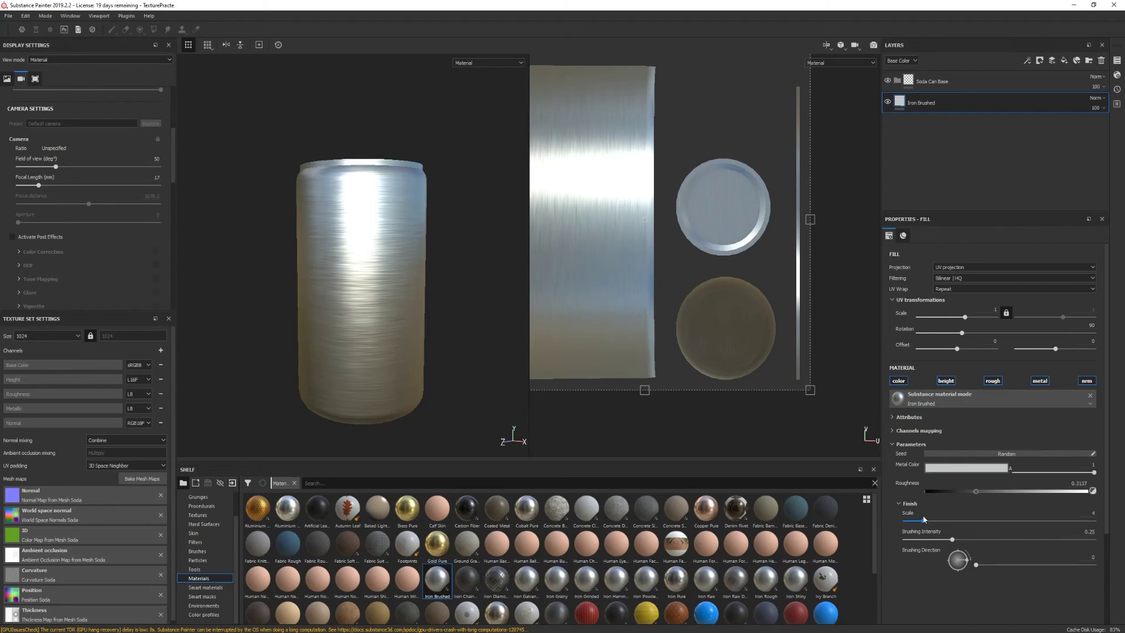
mouse_move(923, 521)
mouse_down()
mouse_move(954, 520)
mouse_move(966, 542)
mouse_move(993, 543)
mouse_move(929, 544)
mouse_up()
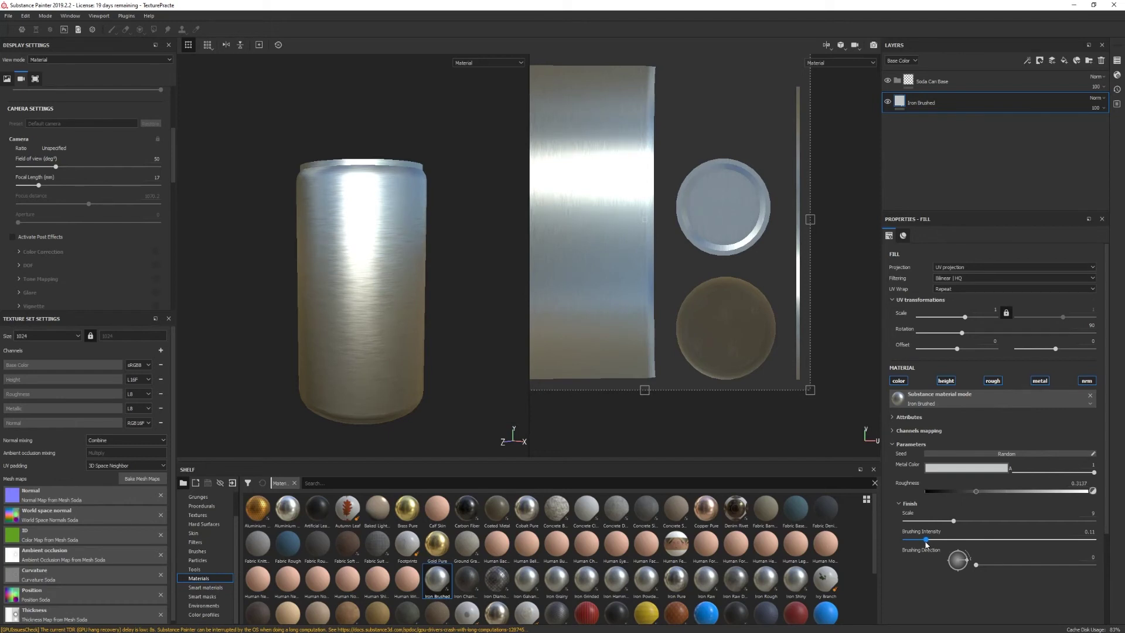
mouse_move(976, 565)
mouse_down()
mouse_move(998, 564)
mouse_move(958, 562)
mouse_up()
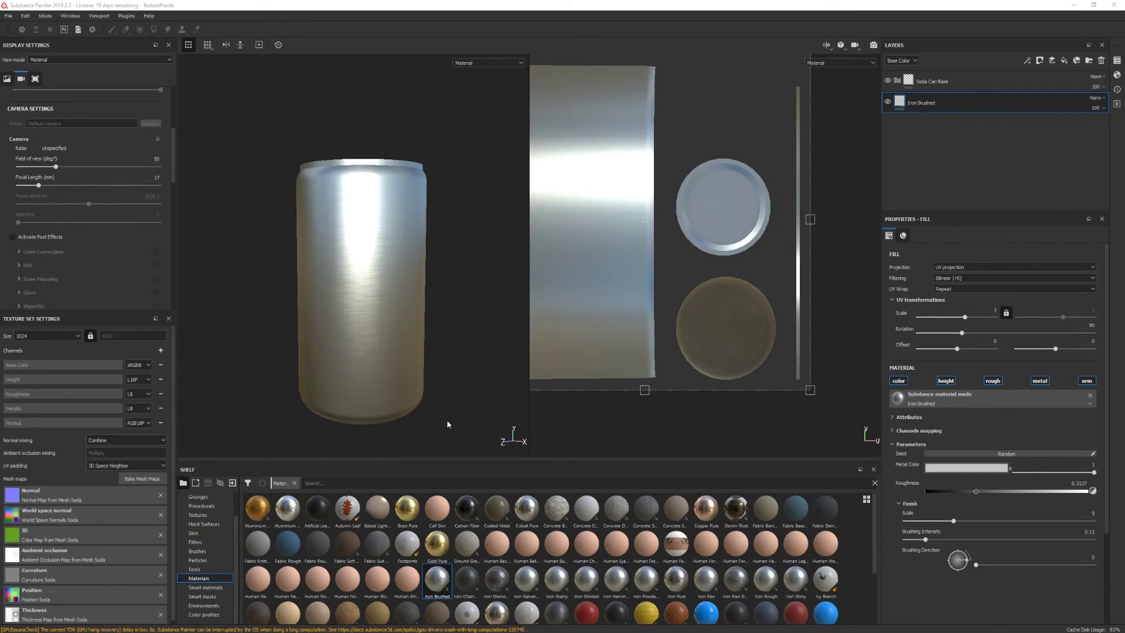
Move the Iron Brushed layer into the Soda Can Base folder and expand the folder
alt+drag(447, 276, 368, 295)
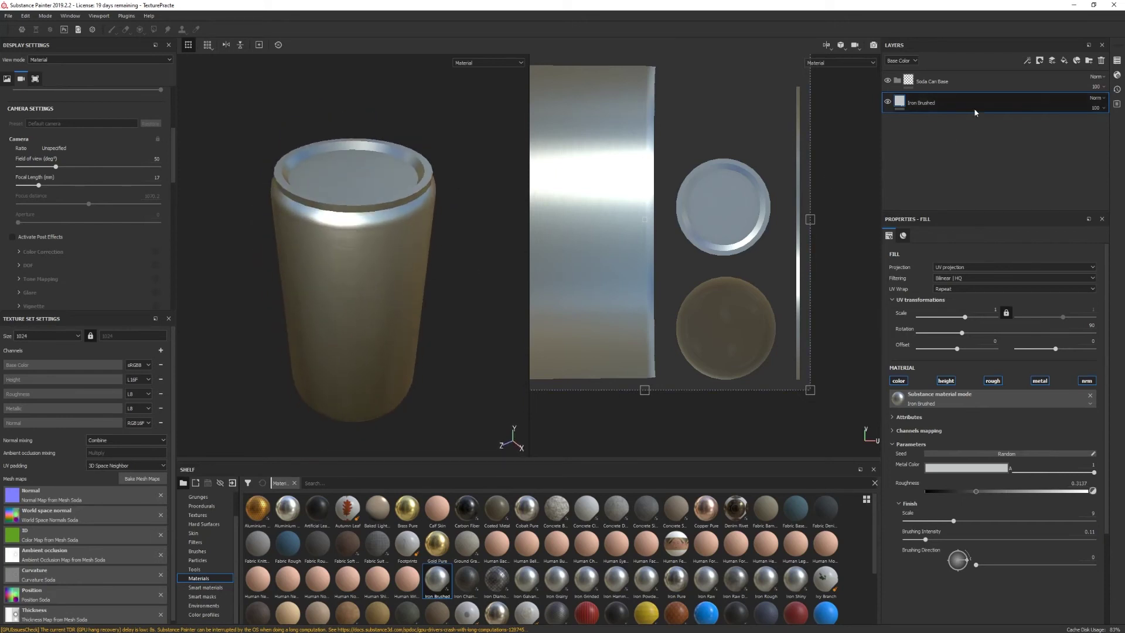
drag(928, 110, 897, 82)
click(897, 81)
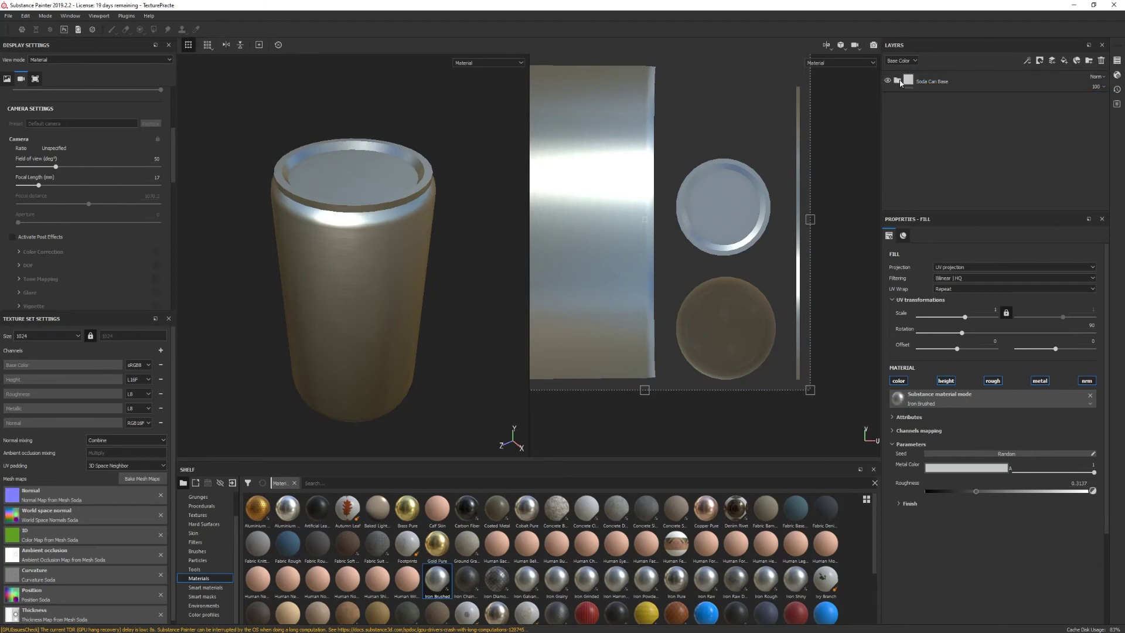
Add a second folder above Soda Can Base and name it Cap Detail
click(1090, 62)
drag(917, 102, 934, 82)
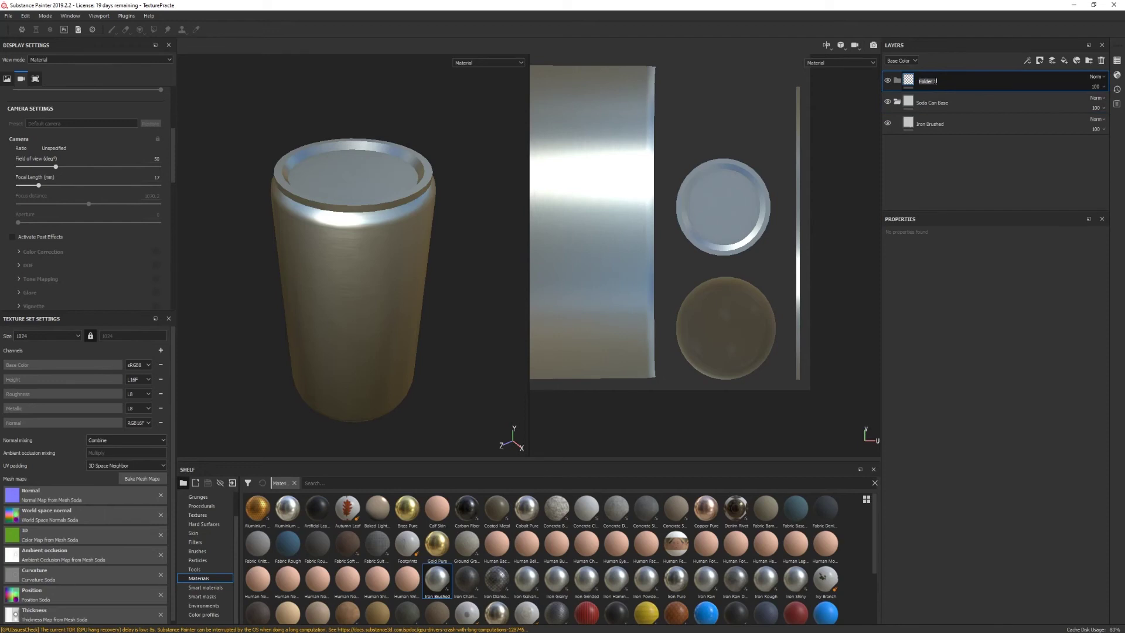
text(Cap Detail)
key(Return)
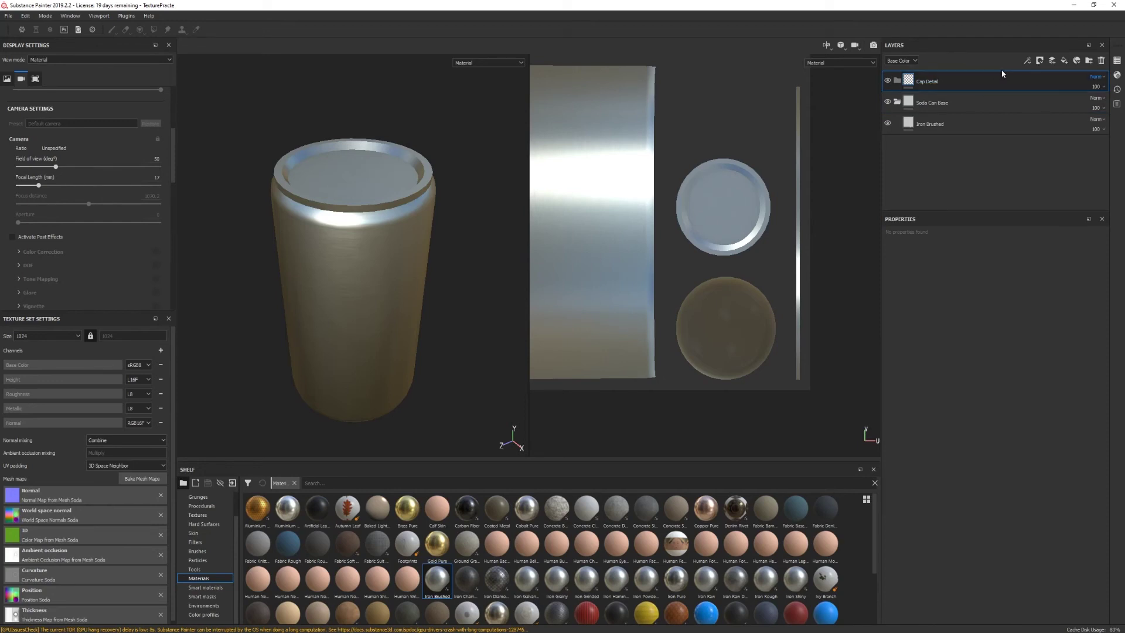
Add a fill layer inside Cap Detail with only height and normal enabled, lower its height below zero and give it a black mask
click(1064, 60)
drag(925, 81, 927, 101)
click(898, 380)
click(992, 381)
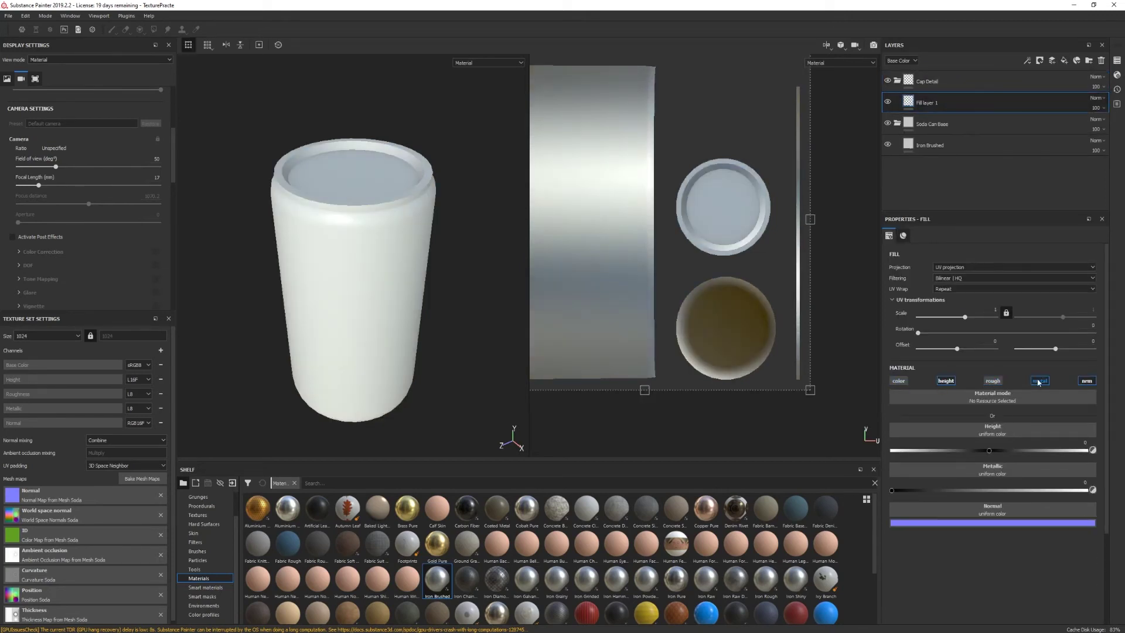
click(1042, 381)
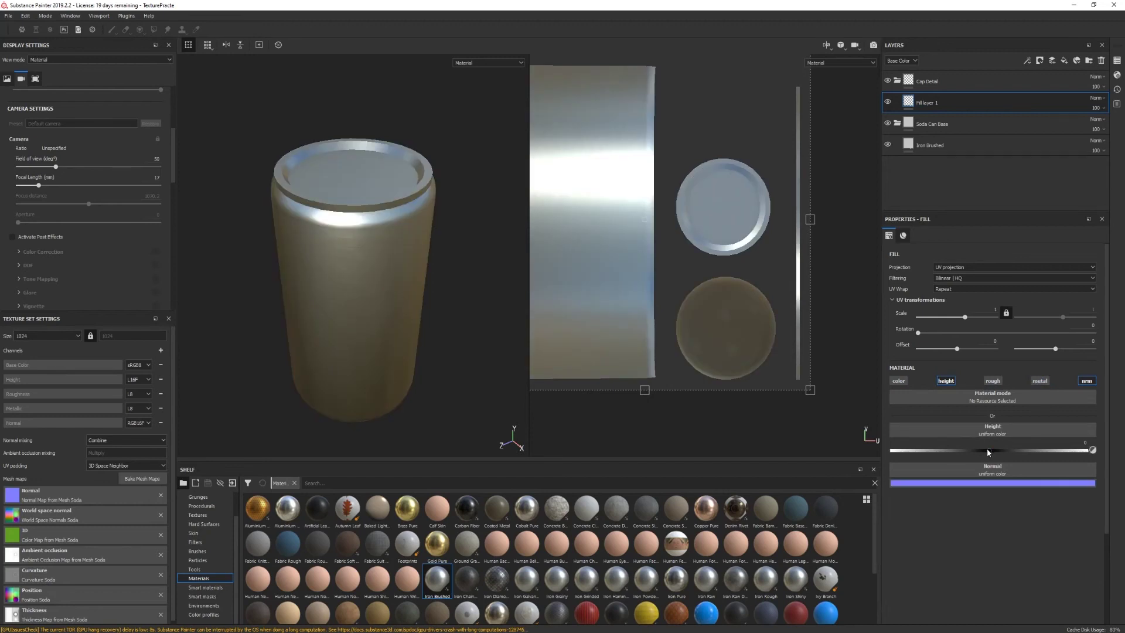
drag(990, 450, 969, 453)
right_click(933, 108)
click(938, 122)
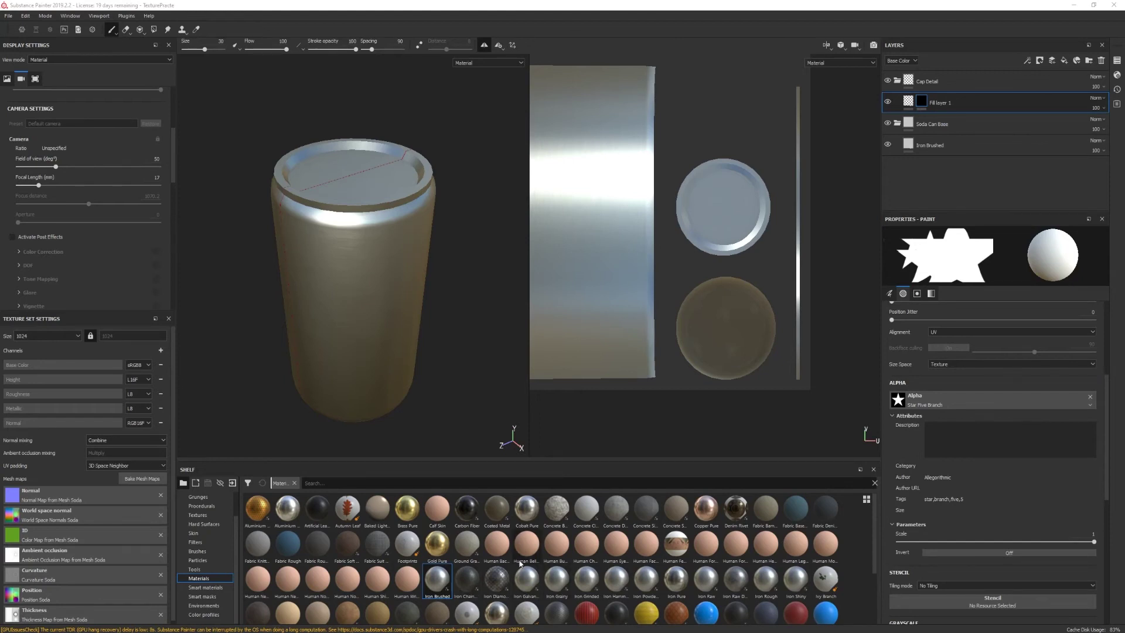
Search the whole shelf, beyond materials, for soda and load SodaLid_Alpha as the mask brush's alpha
click(353, 483)
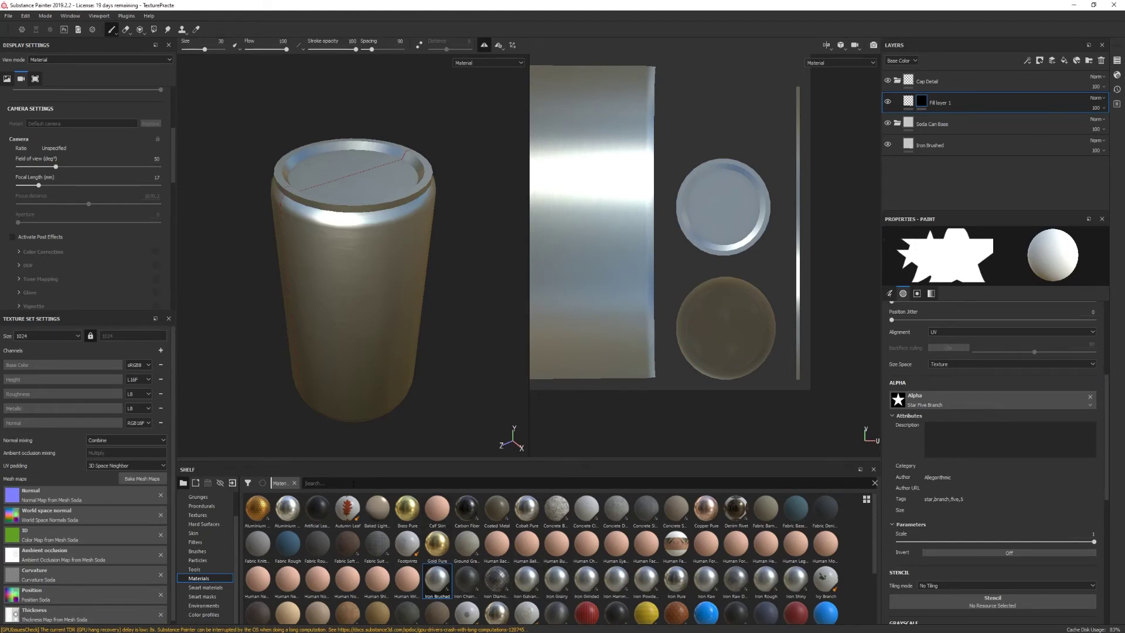
text(soda)
key(BackSpace)
key(BackSpace)
key(BackSpace)
key(BackSpace)
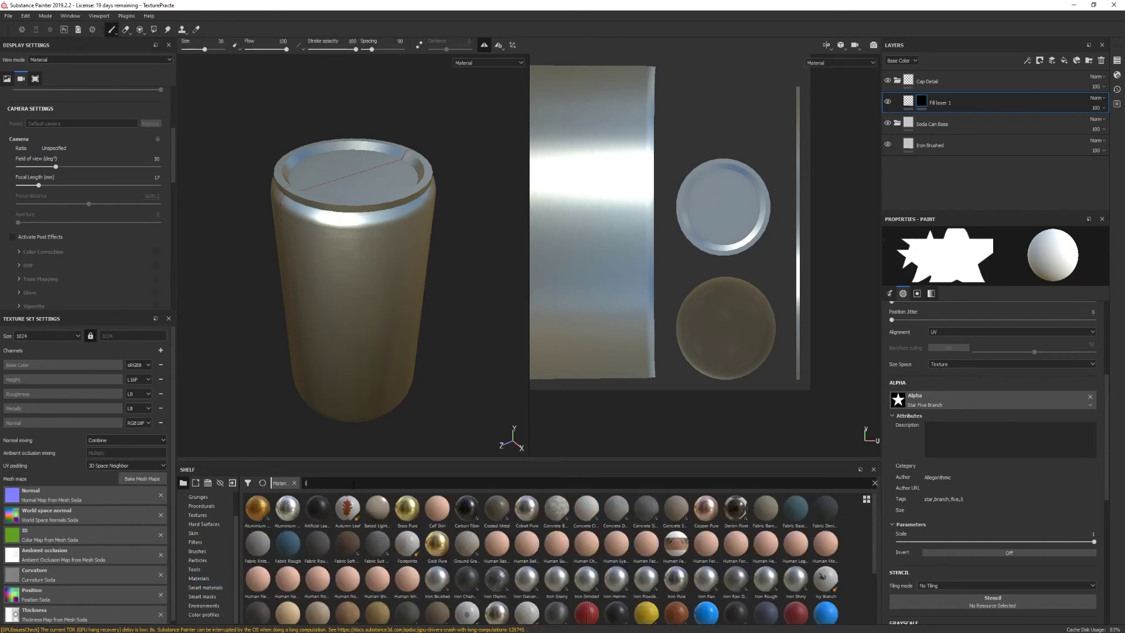
text(ld)
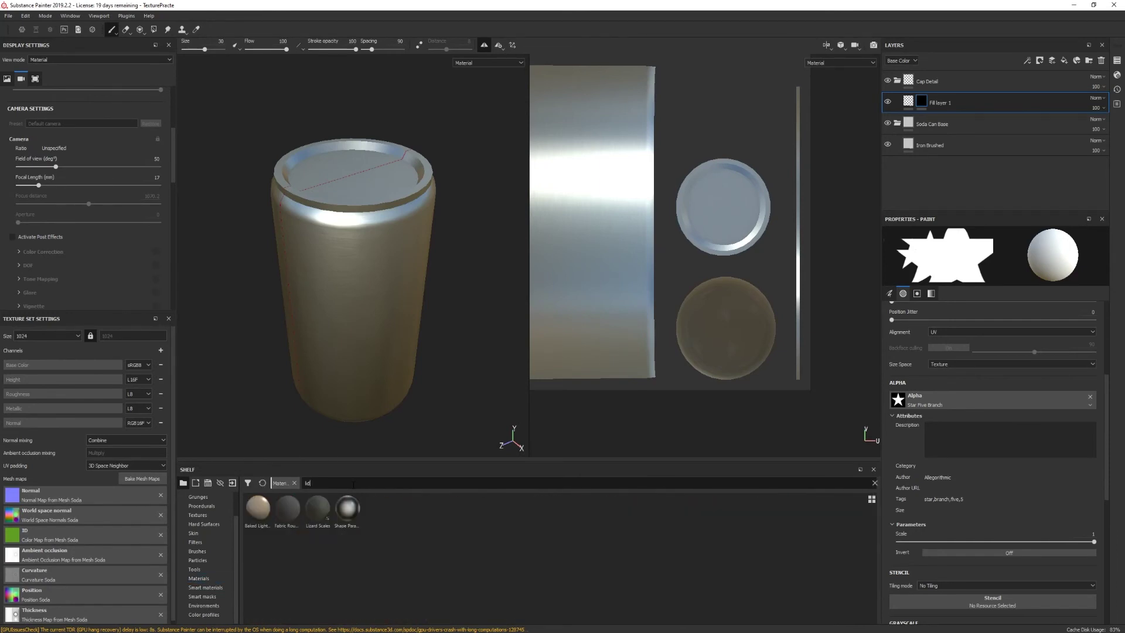
click(296, 484)
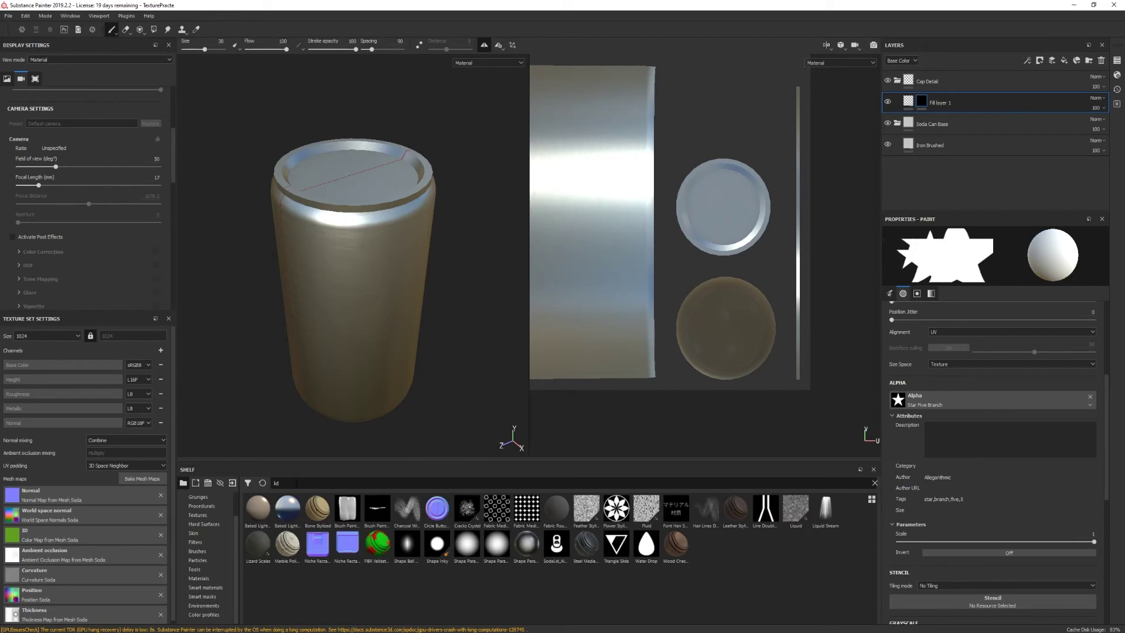
key(BackSpace)
key(BackSpace)
text(s)
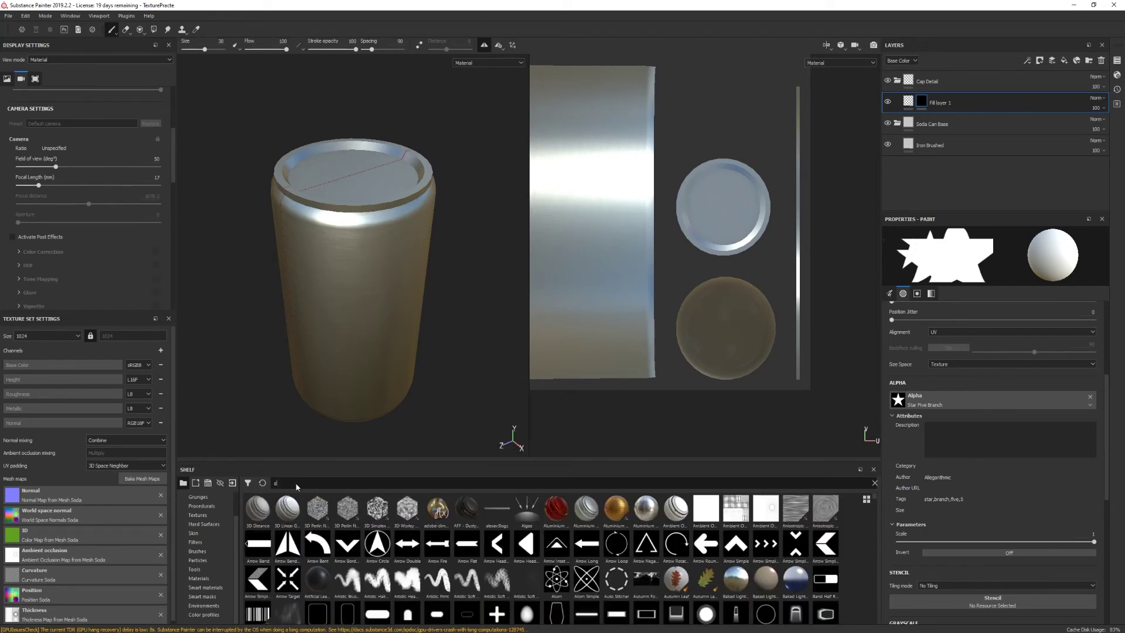
text(oda)
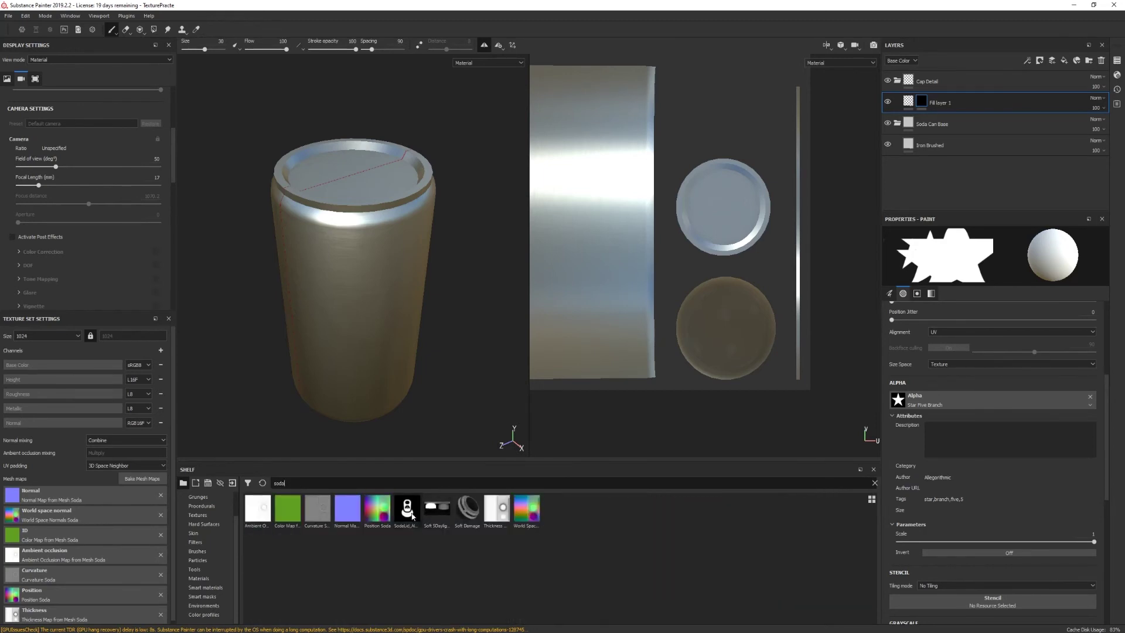
click(409, 511)
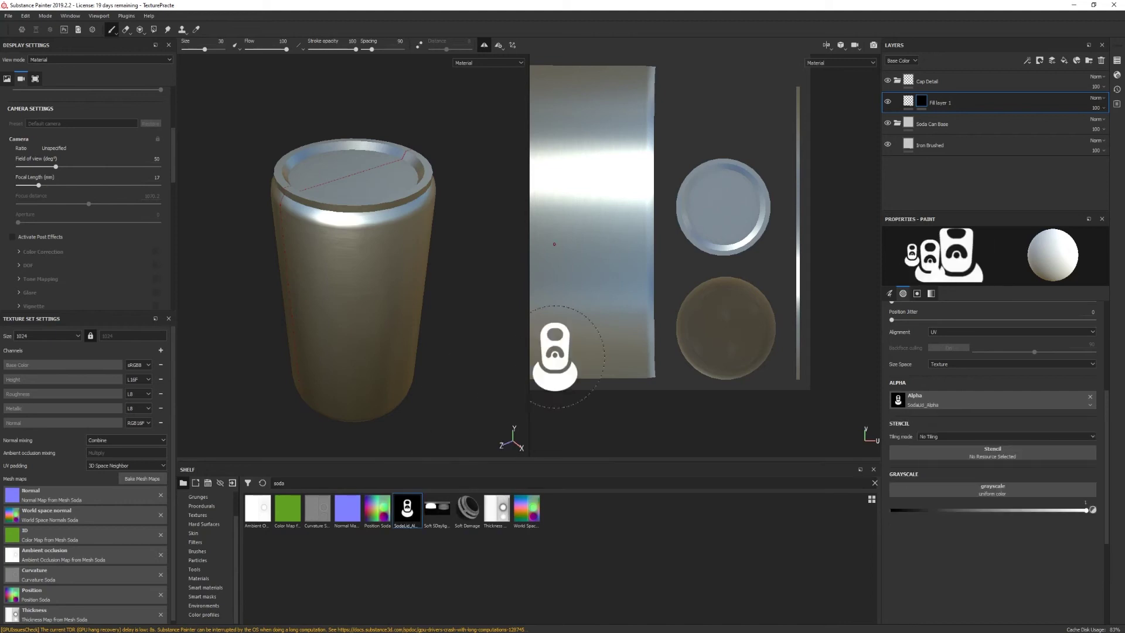
Turn off symmetry, reduce the brush size to about 23.79 and stamp the soda tab alpha once at the centre of the lid
alt+drag(414, 252, 414, 296)
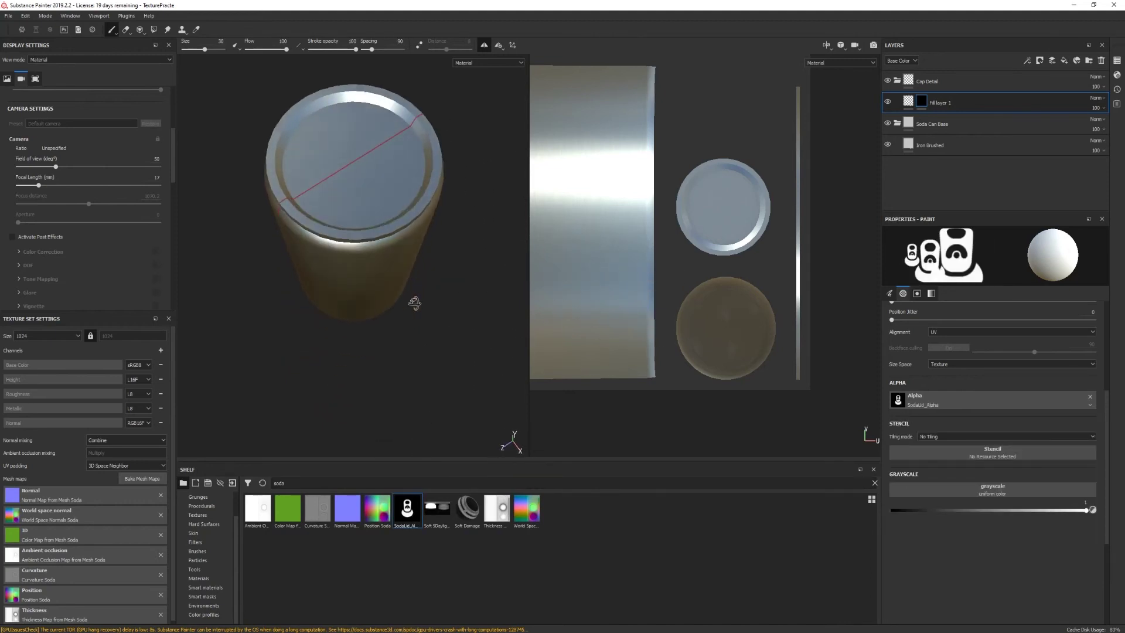
click(483, 45)
alt+drag(427, 244, 372, 318)
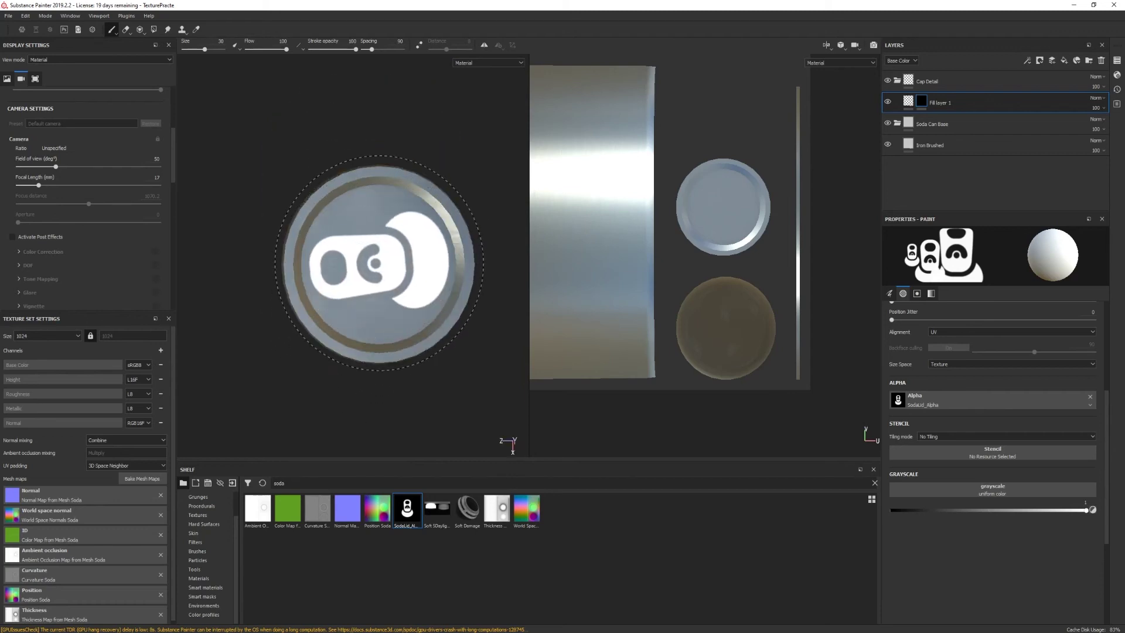
ctrl+right_drag(375, 264, 360, 264)
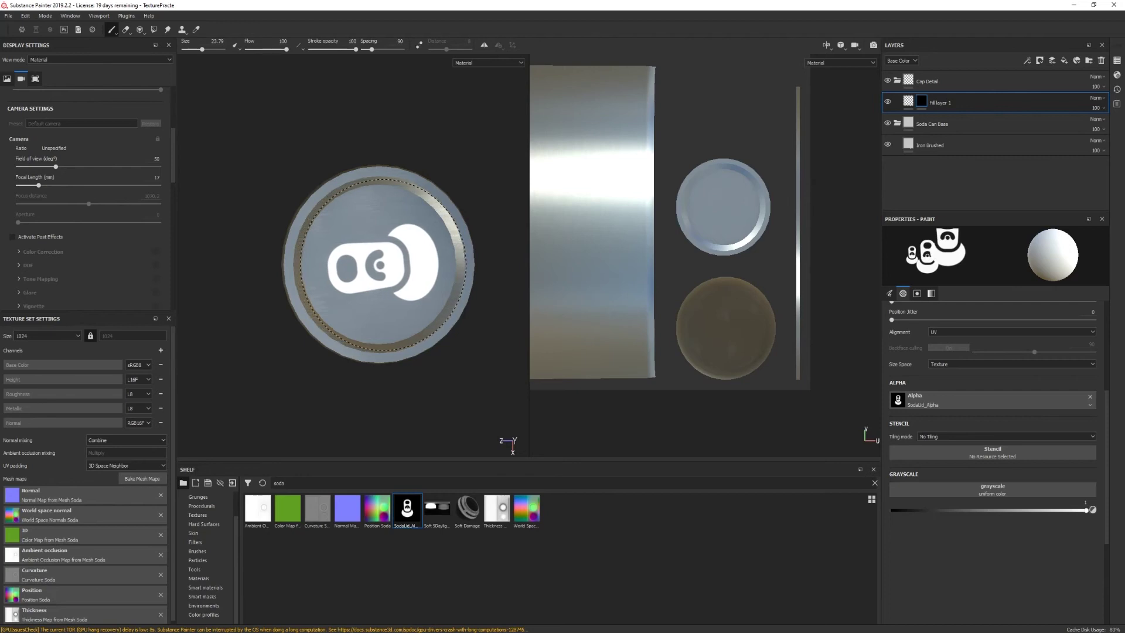
click(385, 263)
Try raised and recessed heights for the lid tab fill and set its height to about -0.37
alt+drag(405, 364, 407, 297)
click(908, 101)
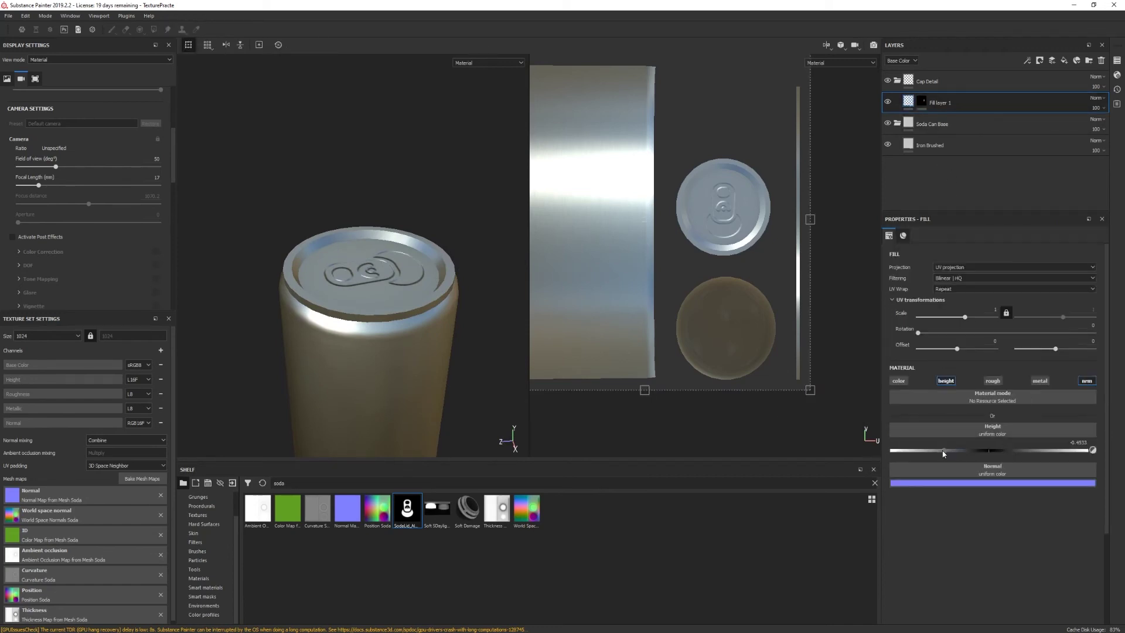
alt+drag(328, 375, 440, 389)
drag(943, 449, 1020, 455)
alt+drag(404, 328, 375, 329)
drag(987, 451, 953, 450)
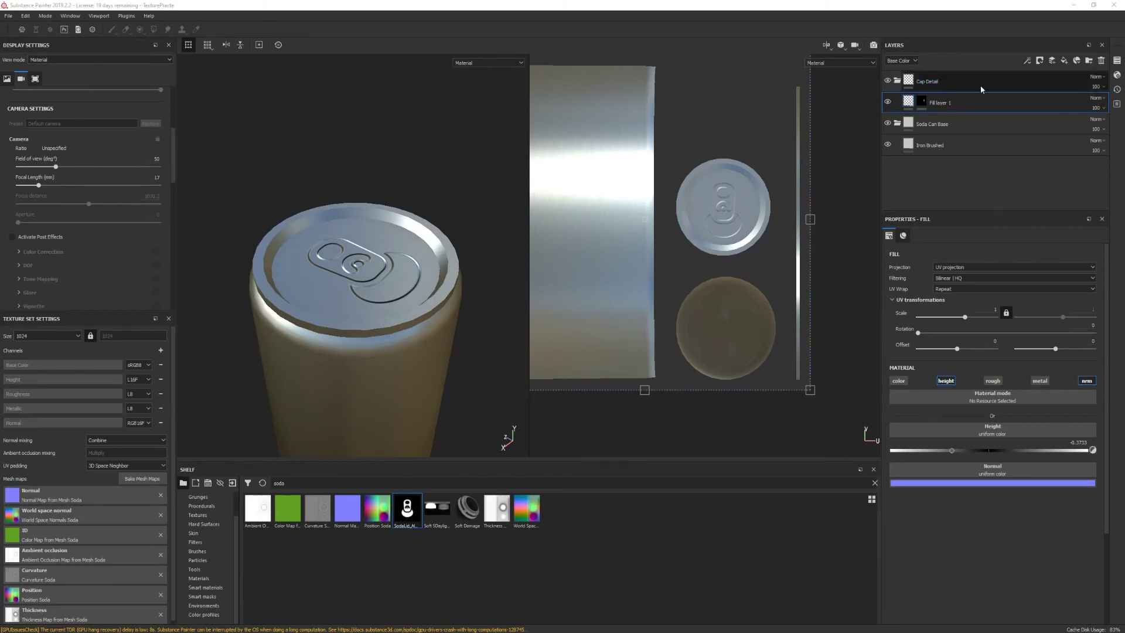
Add another fill layer in Cap Detail with a black mask, keeping only its height and normal channels enabled
click(1065, 62)
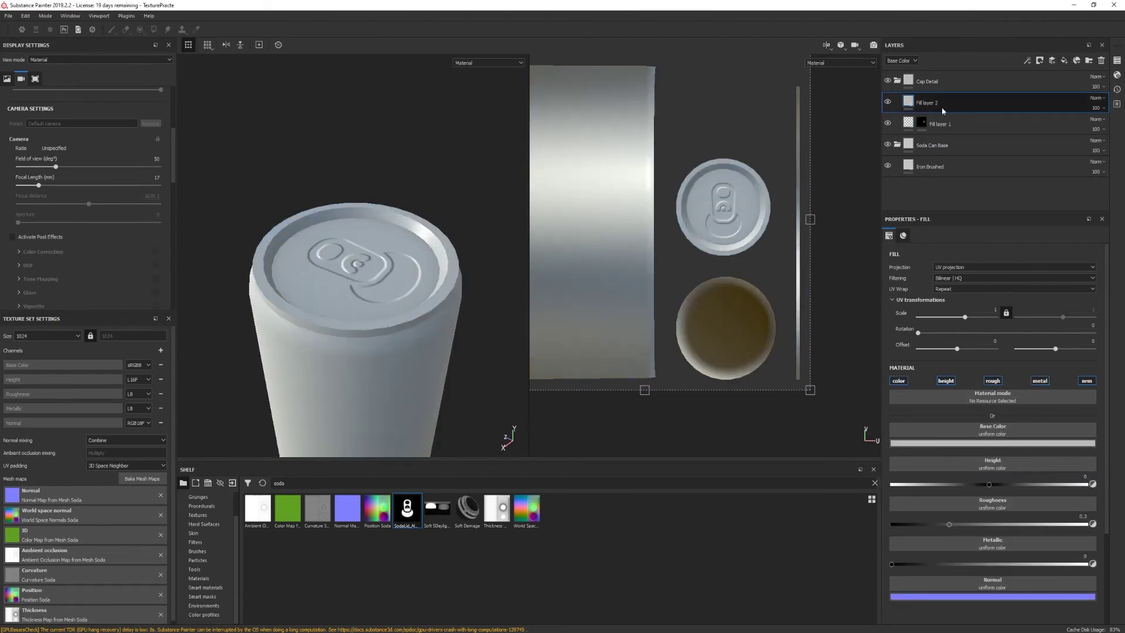
right_click(925, 106)
click(941, 117)
click(912, 105)
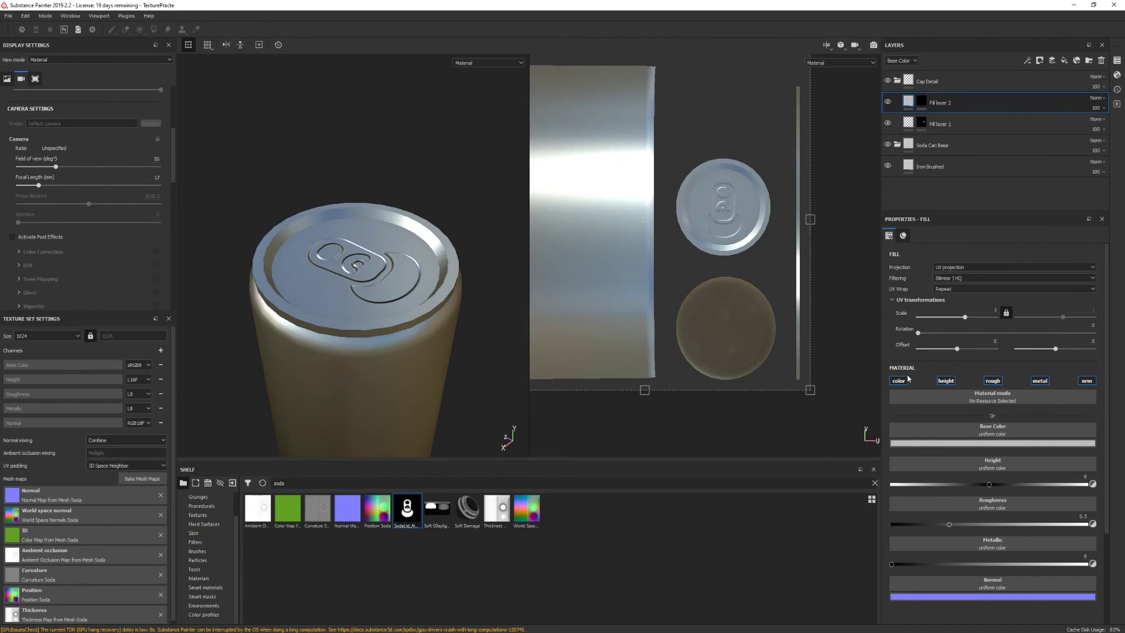
click(899, 381)
click(993, 381)
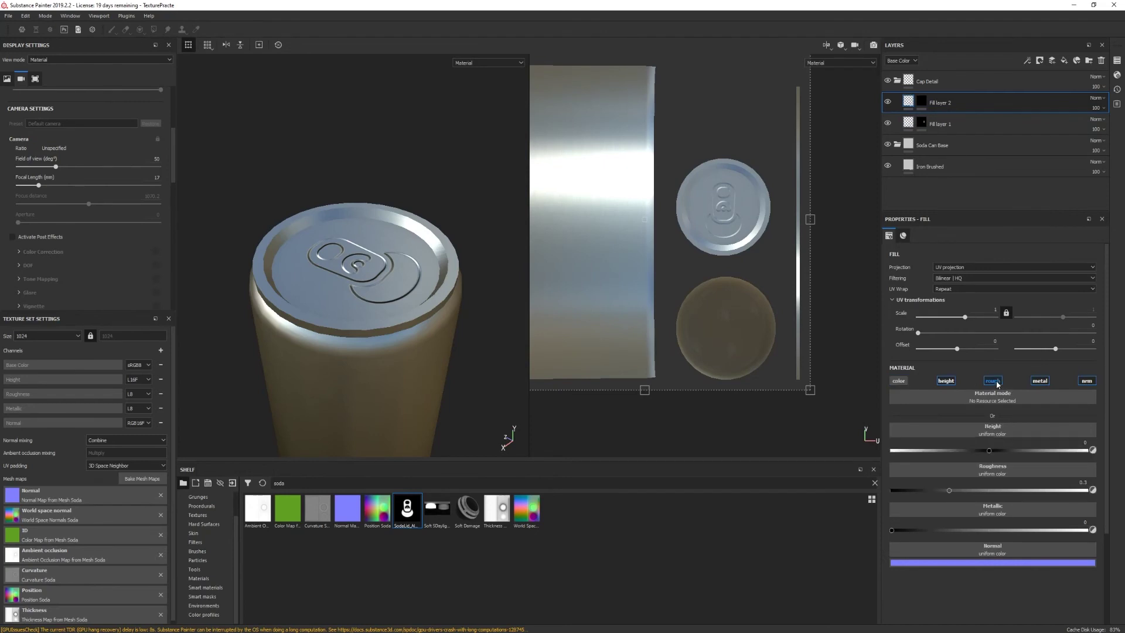
click(1041, 381)
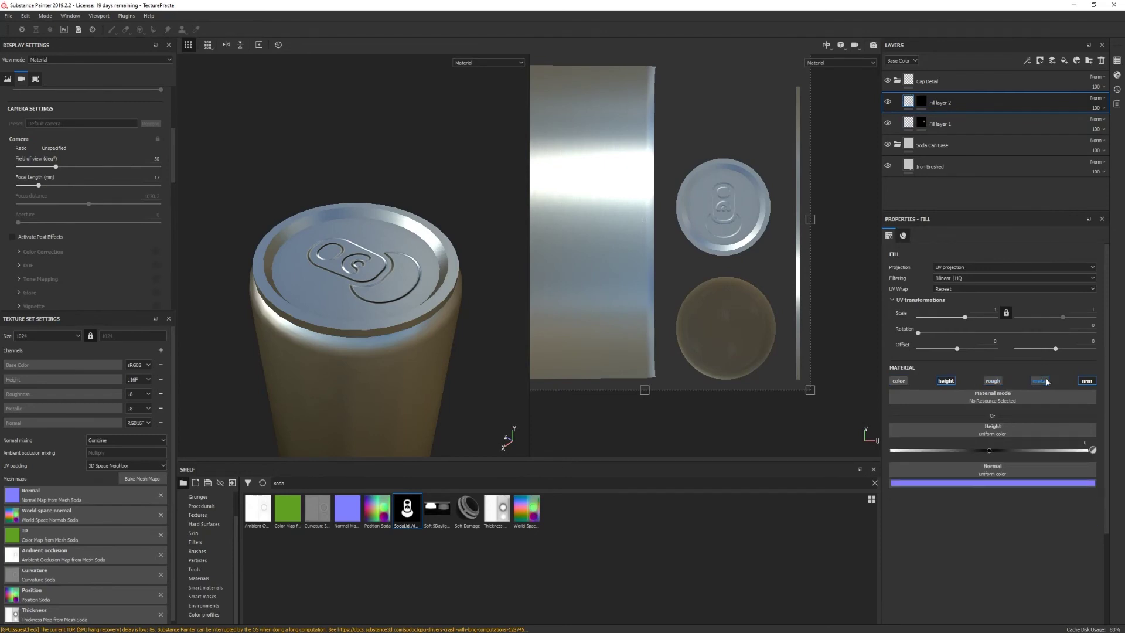
Search the shelf for circle shapes and load Circle02_Alpha as the brush alpha for painting the Fill layer 2 mask
click(920, 106)
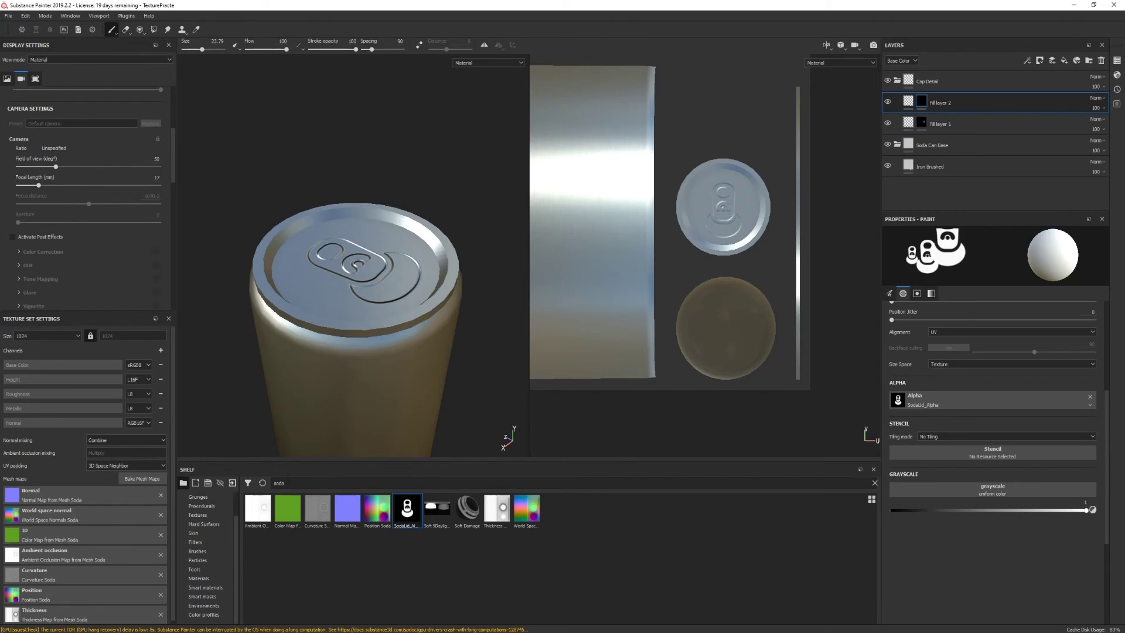
double_click(322, 483)
key(BackSpace)
text(dirc)
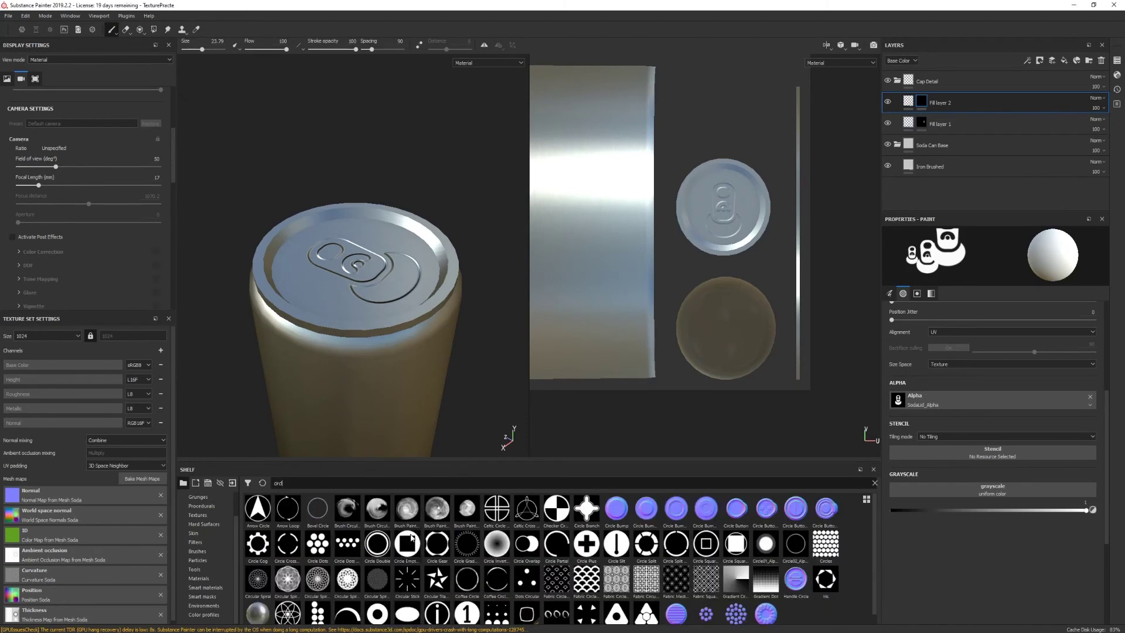
scroll(426, 541, down, 1)
click(796, 534)
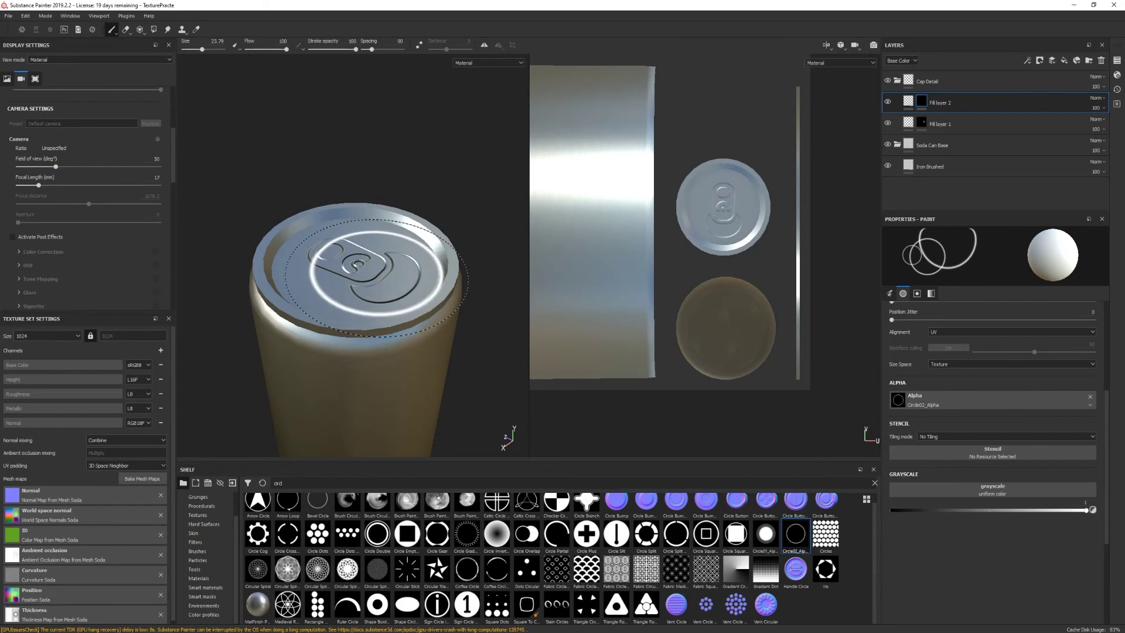
In the 2D-only view, enlarge the brush to size 30 and stamp the circle alpha around the tab, just inside the lid's rim
scroll(672, 288, down, 2)
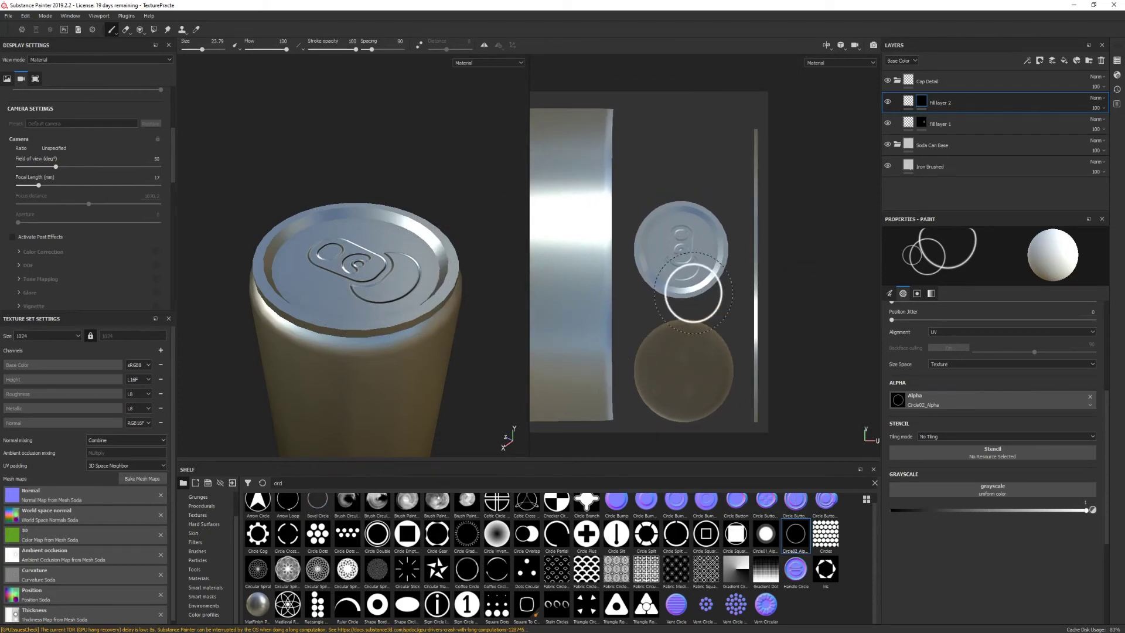
key(F2)
key(F3)
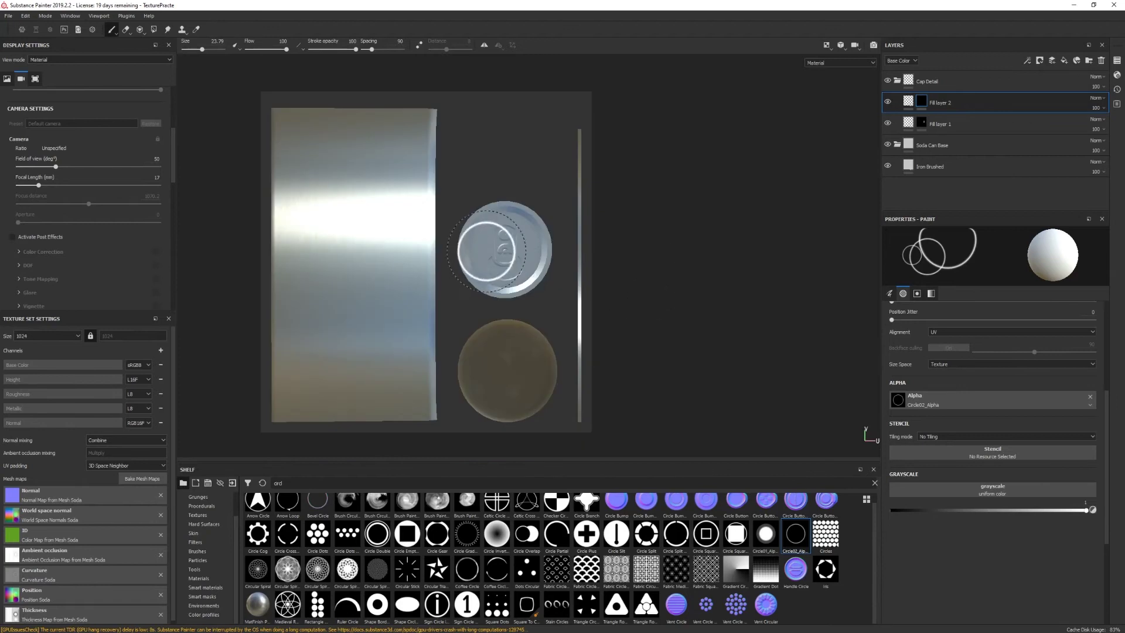
scroll(492, 258, up, 4)
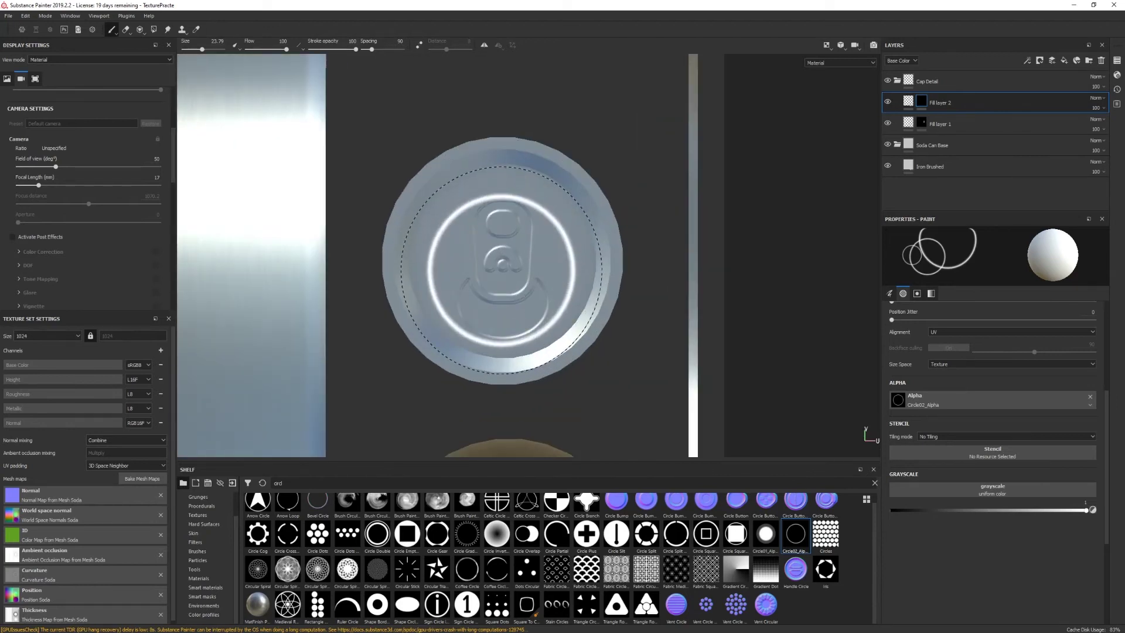
ctrl+right_drag(501, 269, 502, 265)
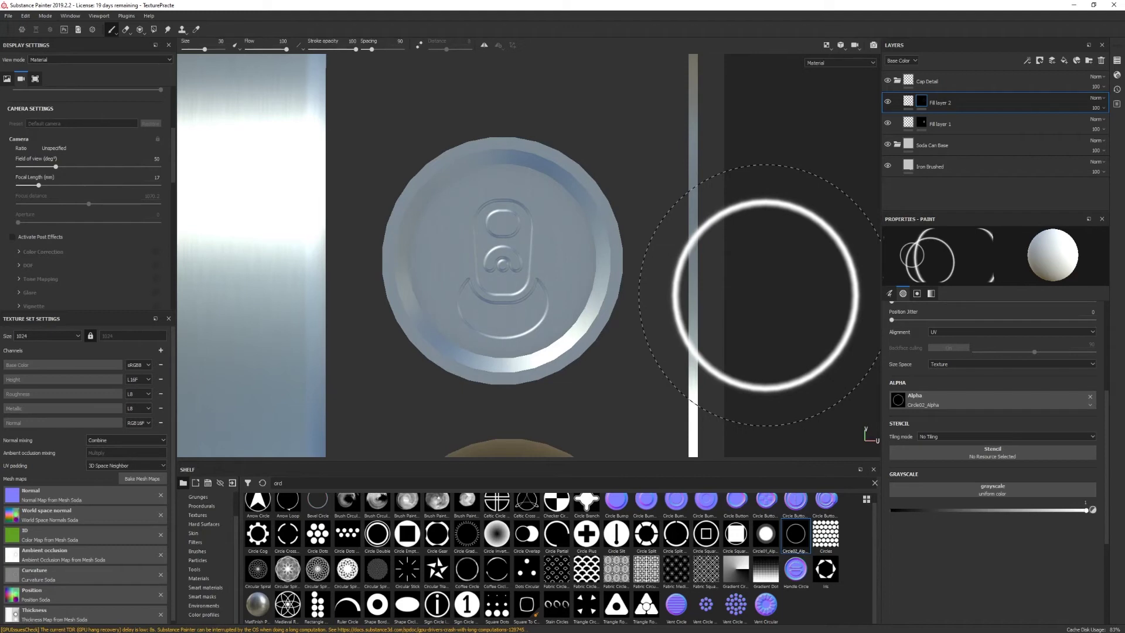
Set the Fill layer 2 height to about -0.55 and inspect the recessed lid ring in the combined 3D and 2D view
click(907, 109)
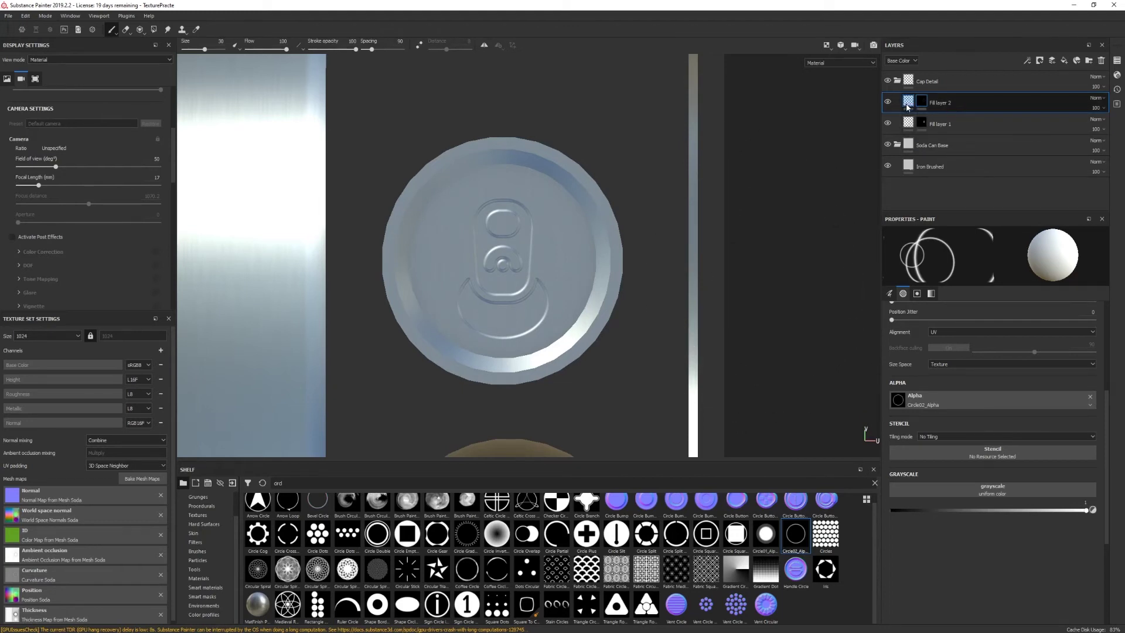
drag(987, 455, 935, 461)
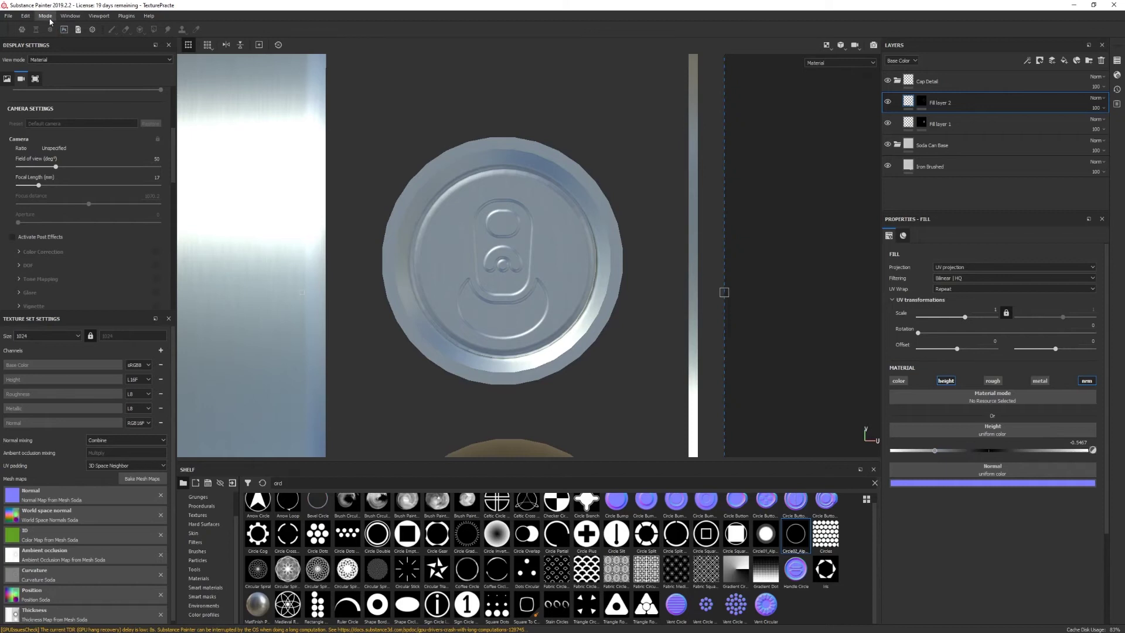
key(F1)
alt+right_drag(313, 309, 503, 309)
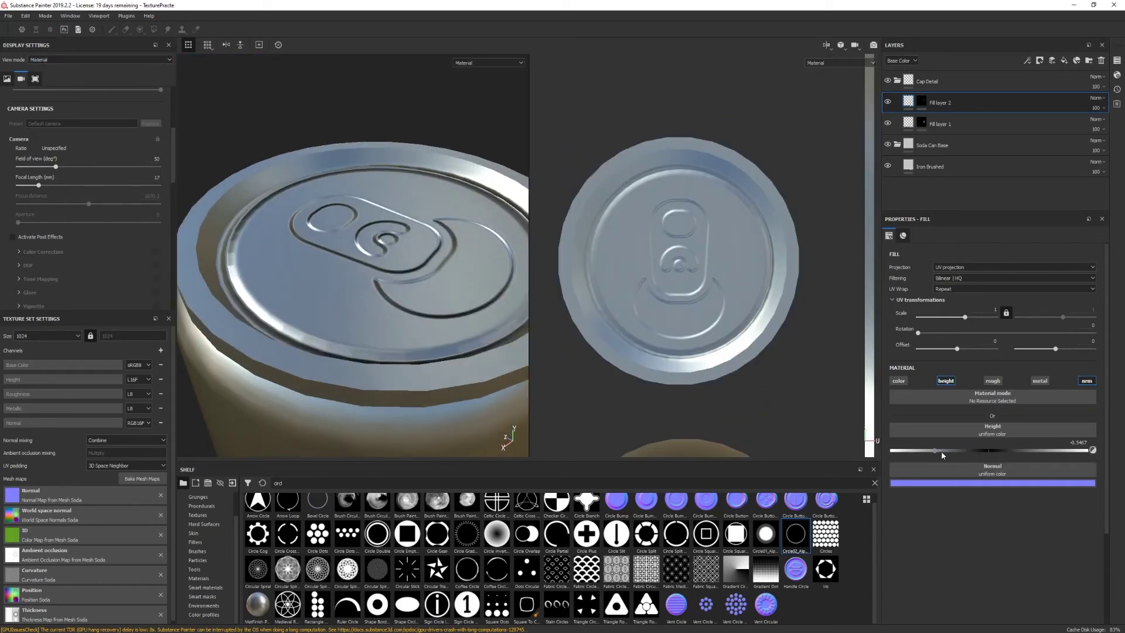
Reduce the depth of the Fill layer 2 groove on the can lid by setting its height to about -0.24
drag(939, 448, 966, 452)
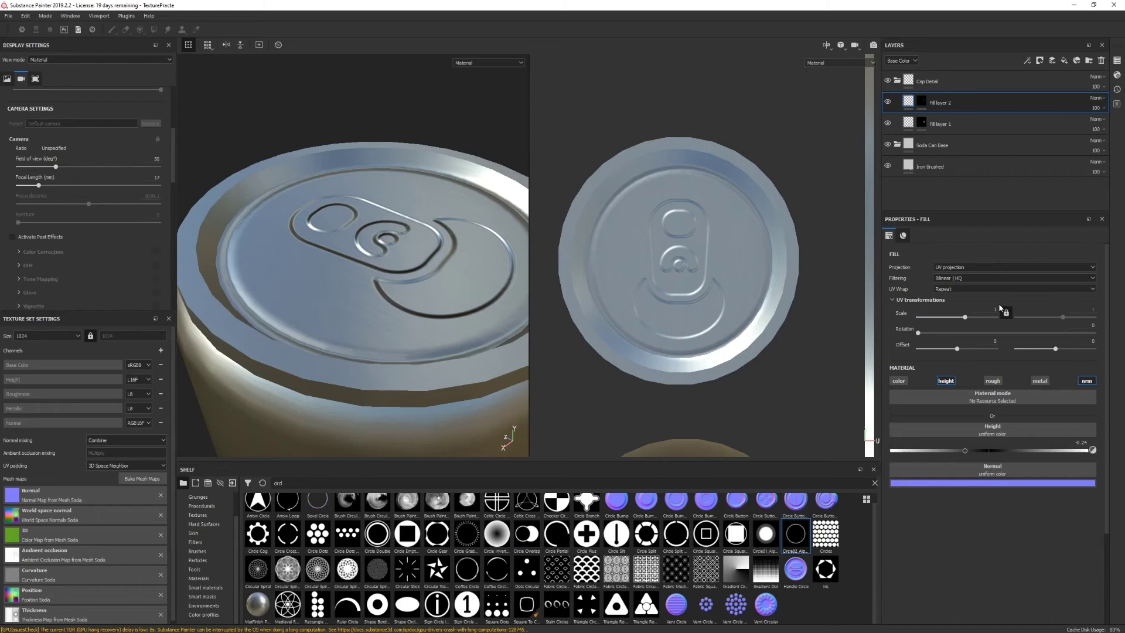
Add a fill layer above Fill layer 2 with only the height and normal channels active, and give it a black mask
click(1075, 61)
click(898, 381)
click(993, 381)
click(1045, 382)
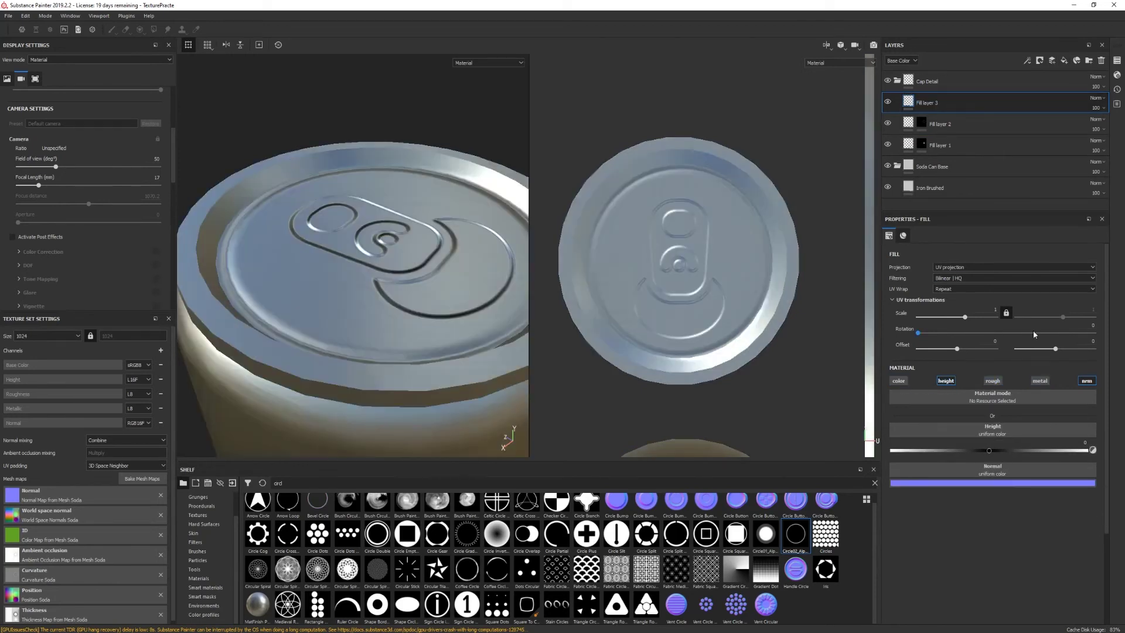
right_click(935, 105)
click(941, 114)
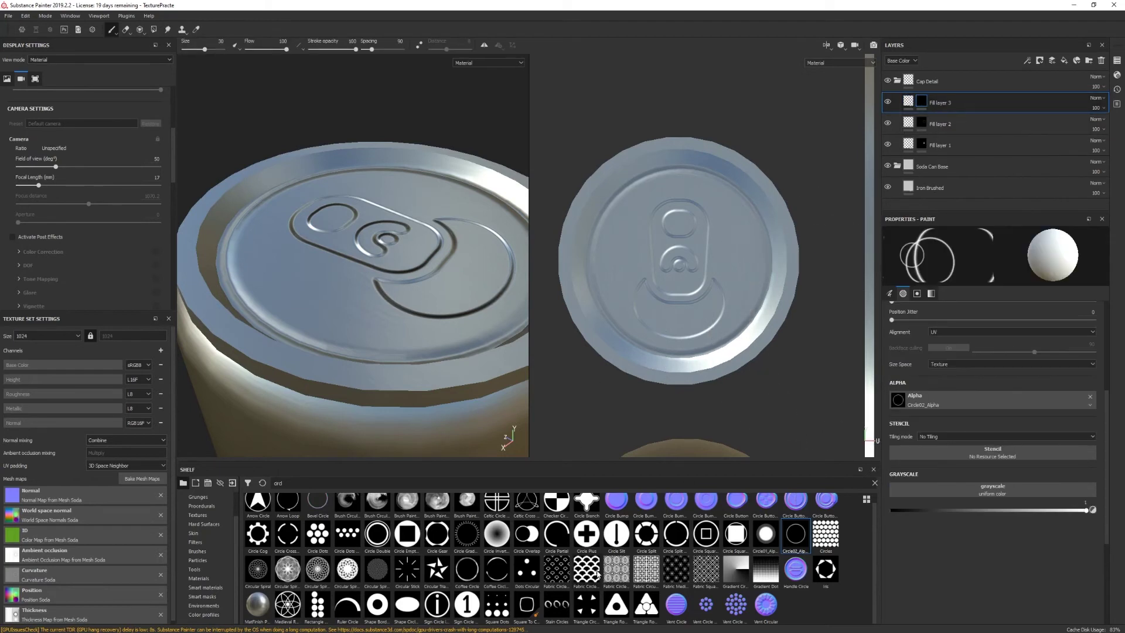
Find the font alphas in the shelf's Alphas category and load Font Chathura as the mask brush's alpha
click(193, 495)
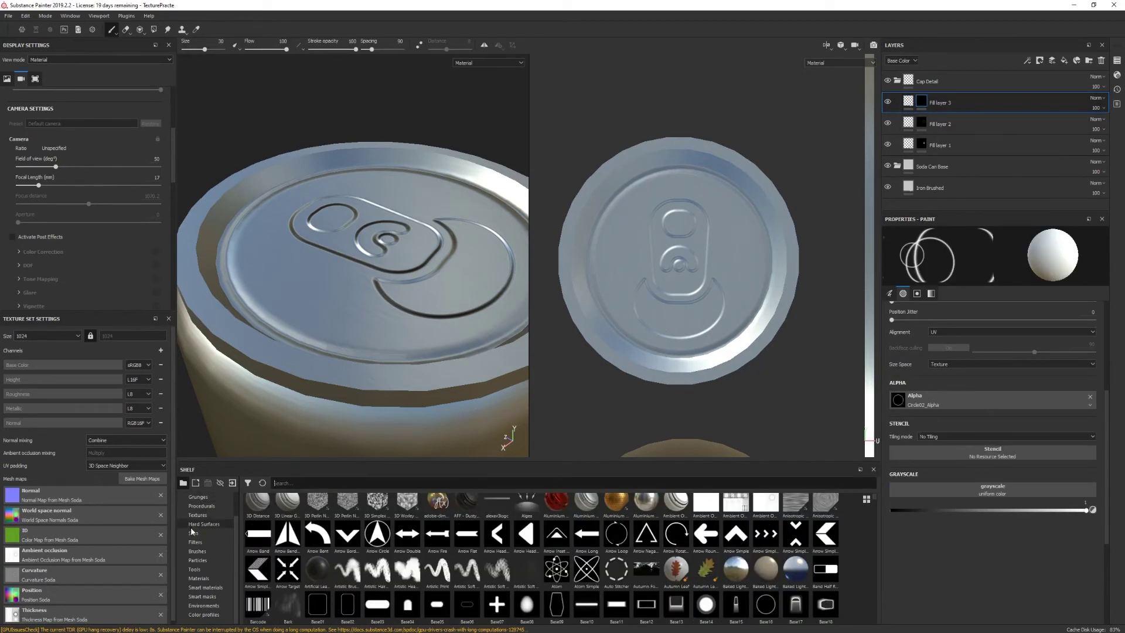
click(205, 518)
scroll(591, 574, down, 15)
scroll(599, 567, down, 5)
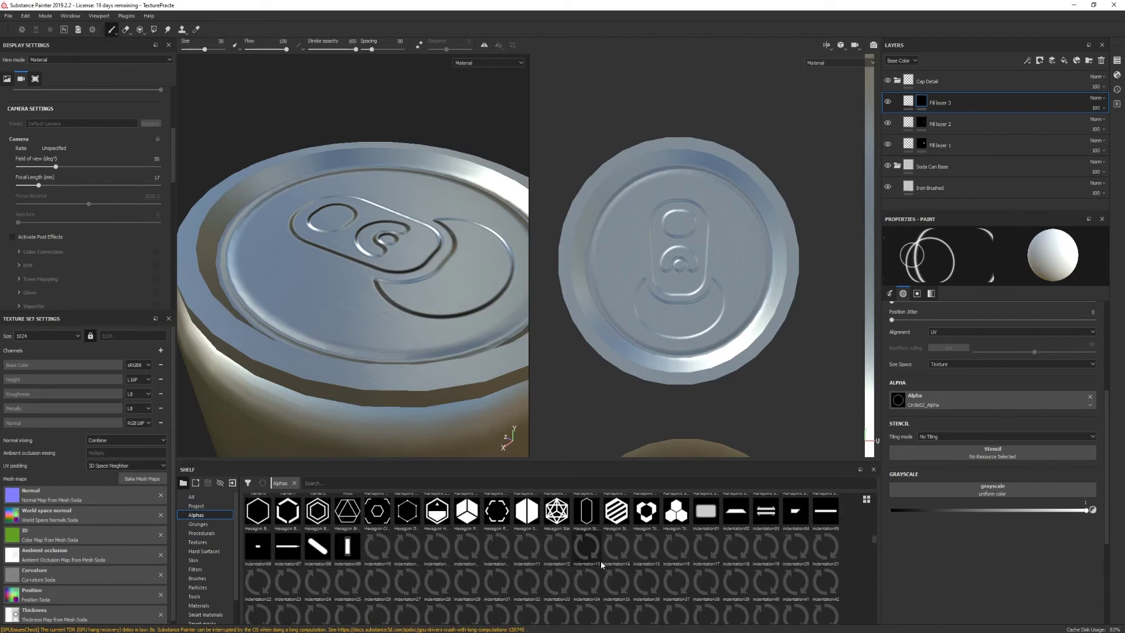
scroll(606, 561, down, 3)
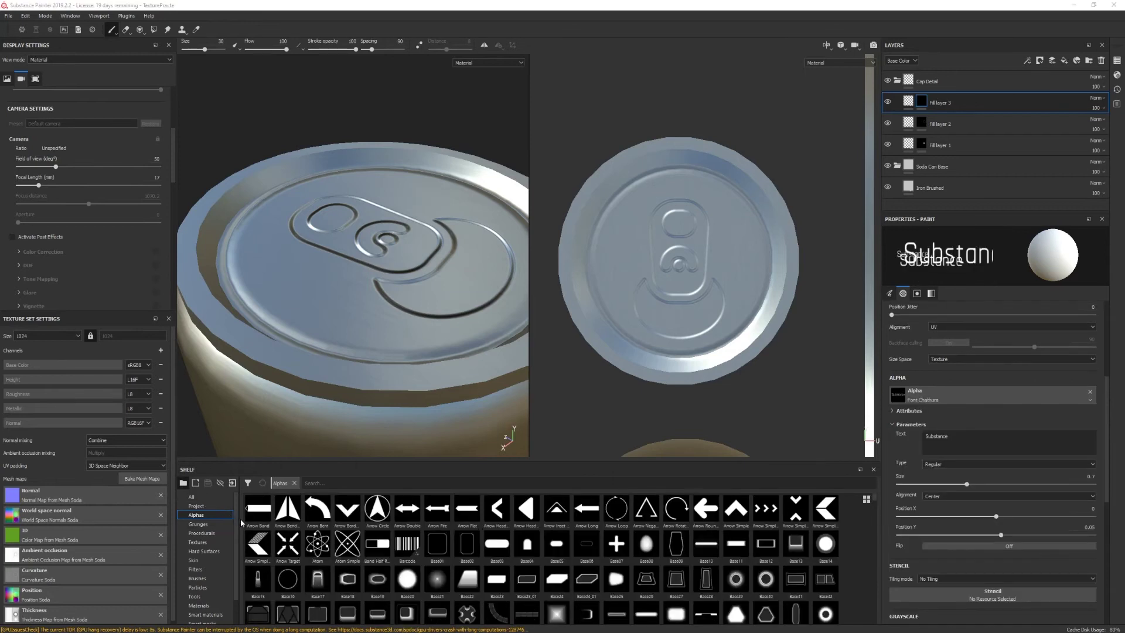
click(249, 483)
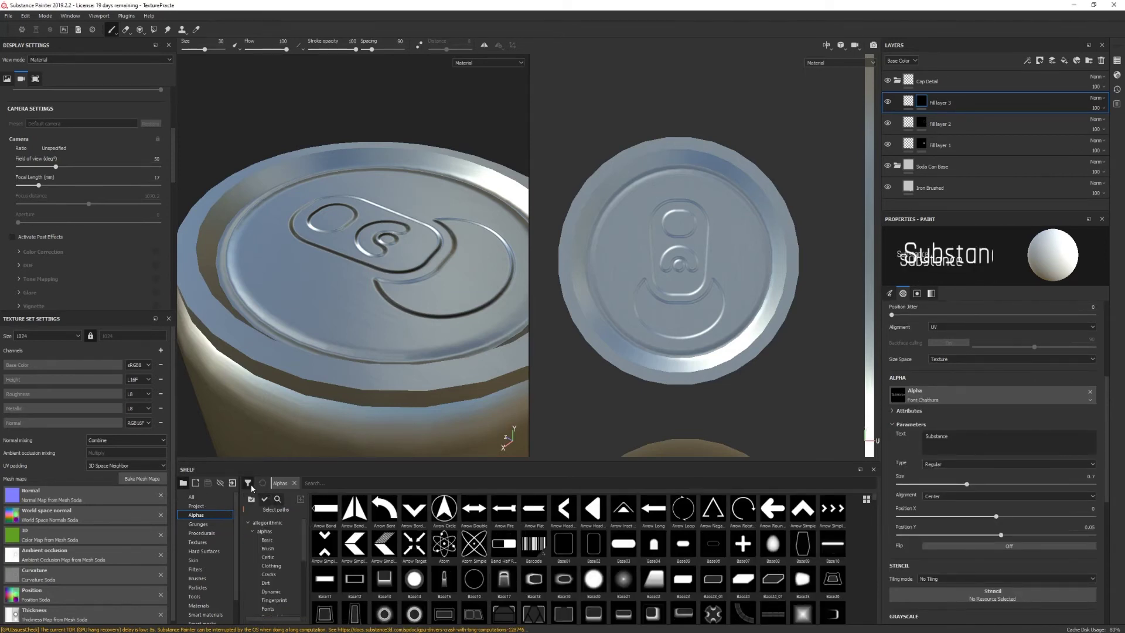
click(277, 609)
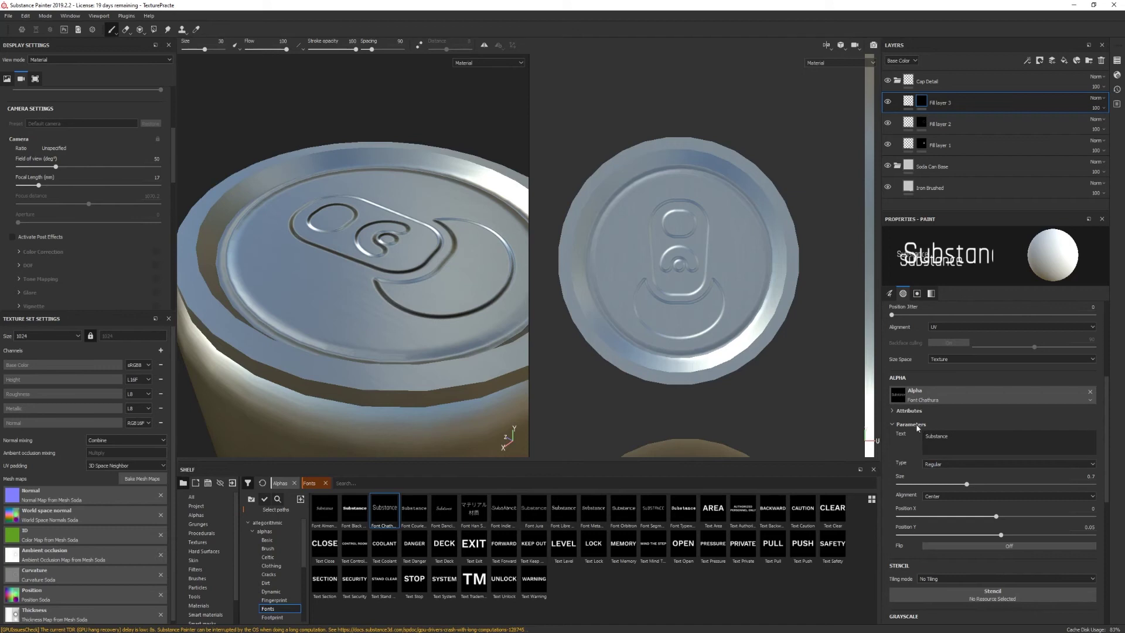
Change the alpha text to GOOD, reduce the brush size, and stamp the word on the lid to the left of the pull tab
drag(949, 436, 925, 436)
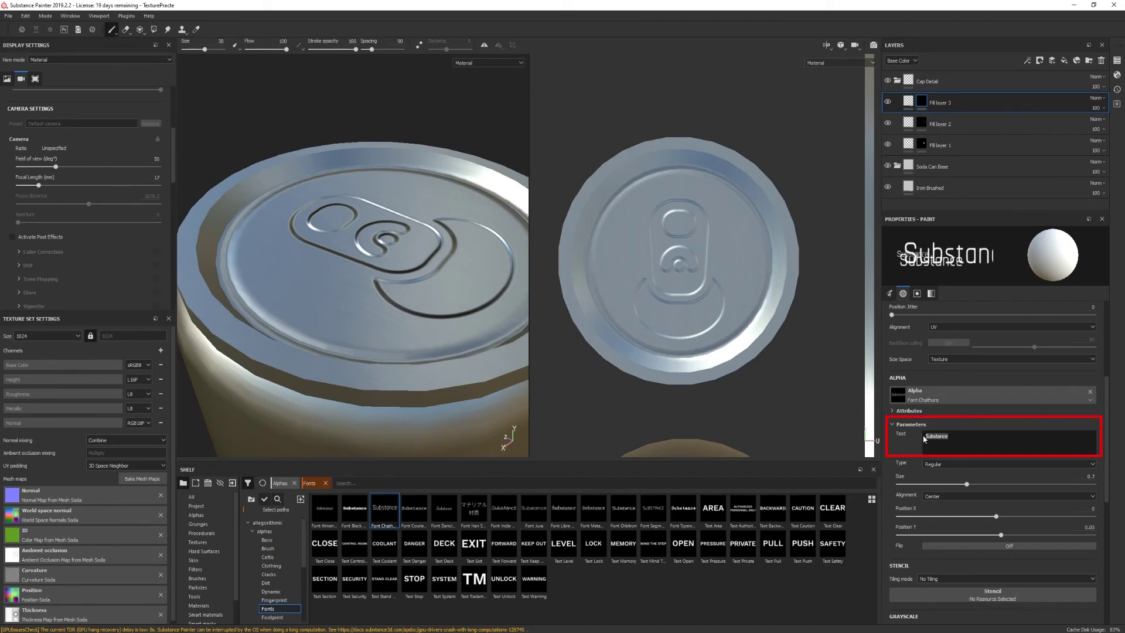
key(BackSpace)
text(GOOD)
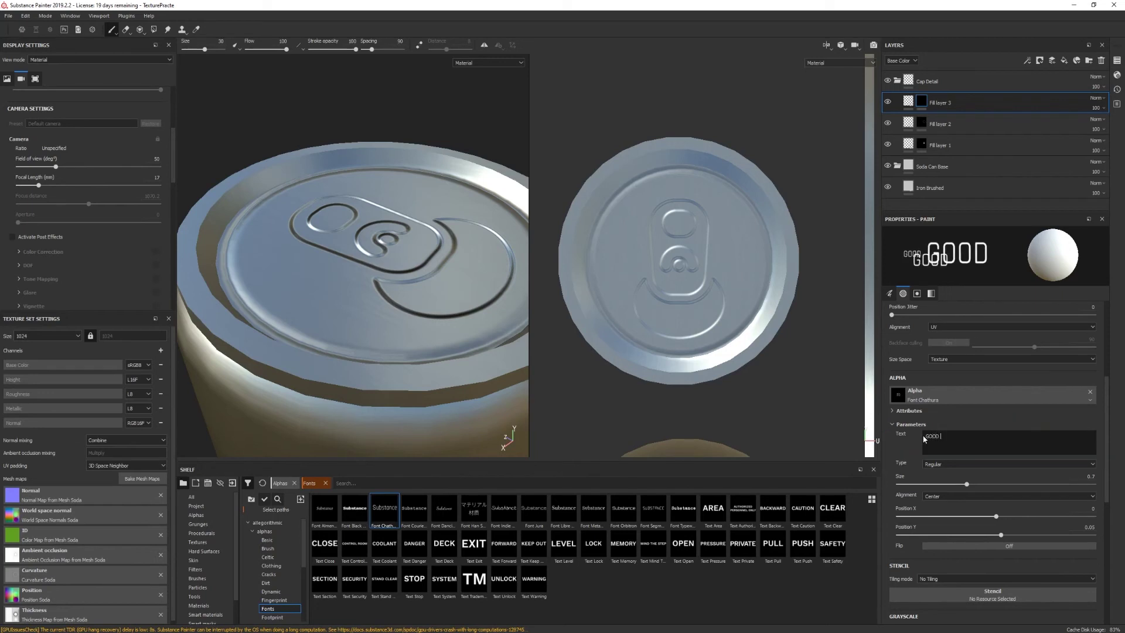
scroll(924, 439, up, 5)
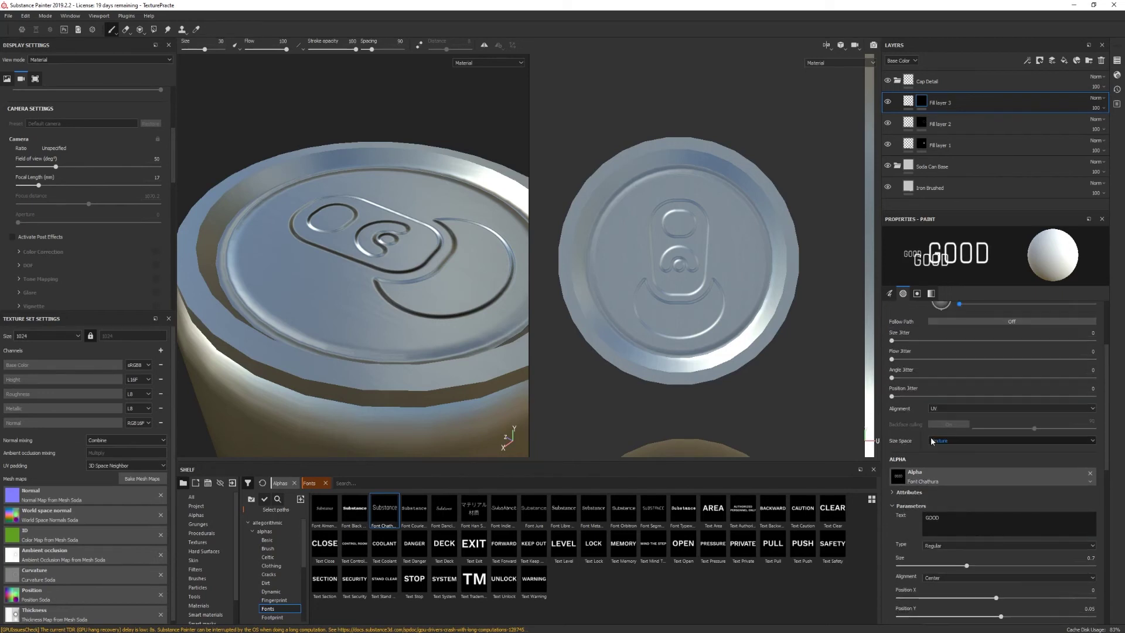
scroll(930, 437, down, 3)
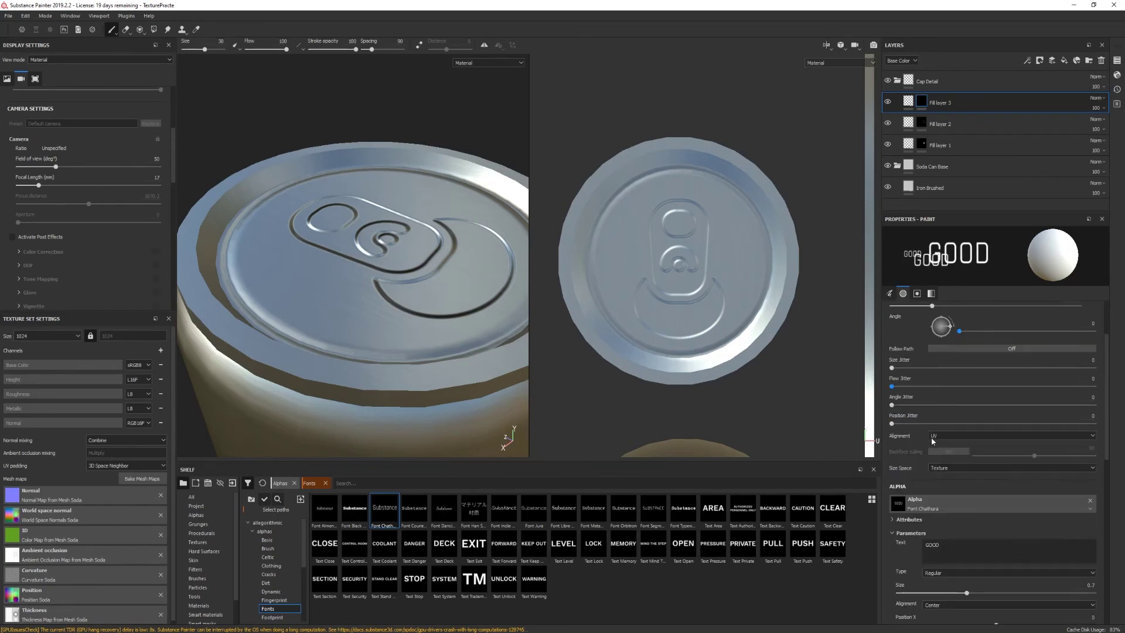
key(bracketleft)
key(bracketleft)
key(bracketleft)
key(bracketleft)
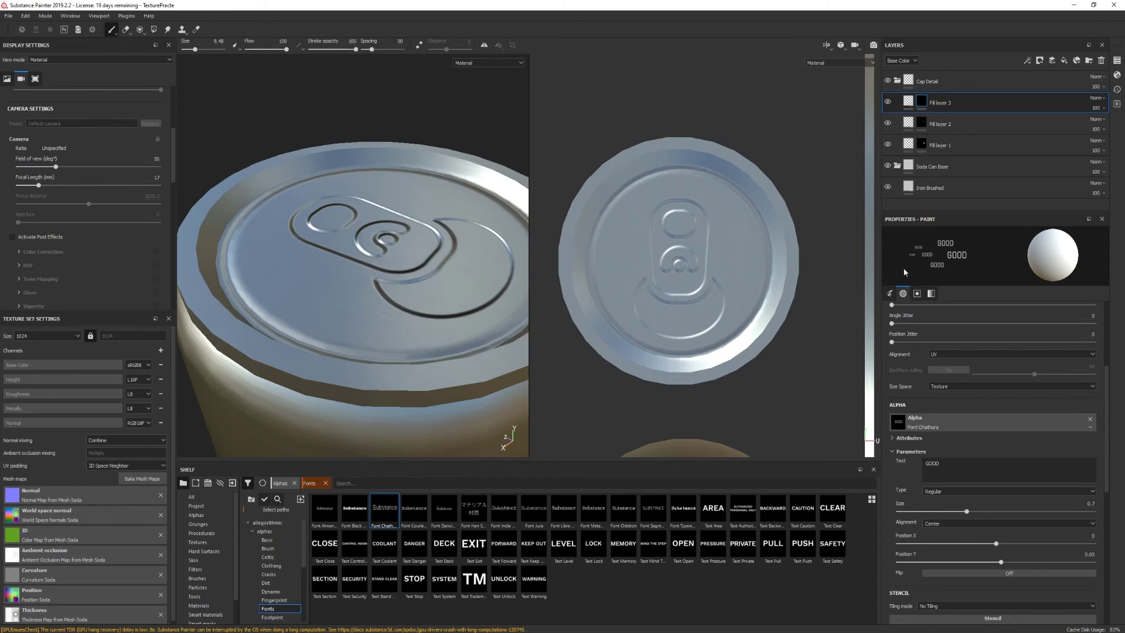
Set the height of Fill layer 3 to about -0.155 so the lettering is engraved
click(908, 102)
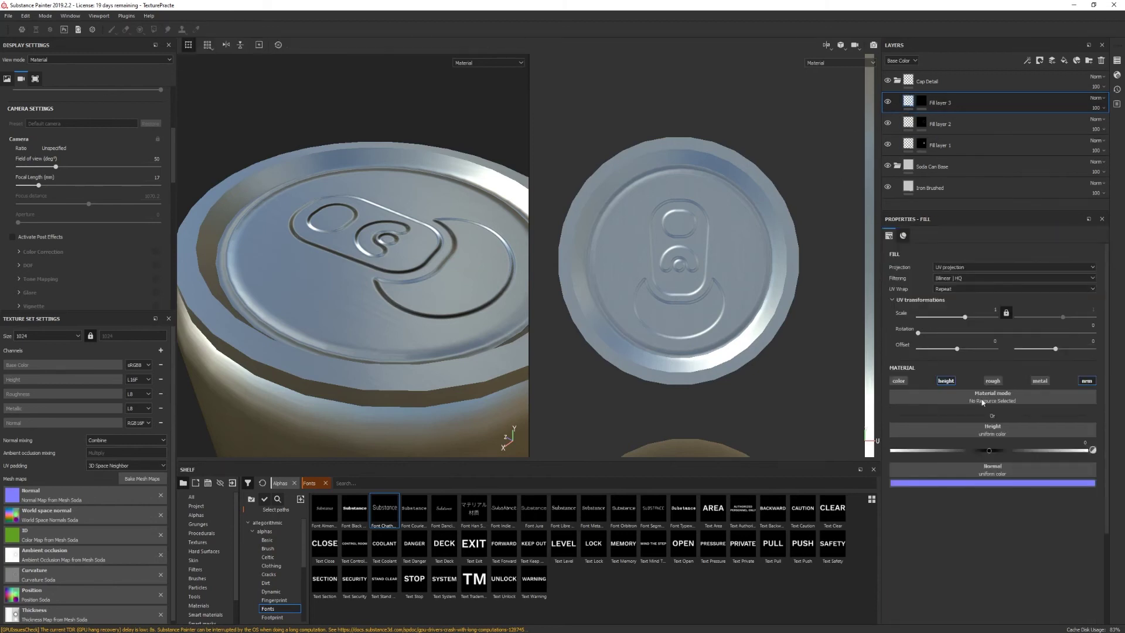
click(984, 450)
drag(980, 451, 972, 450)
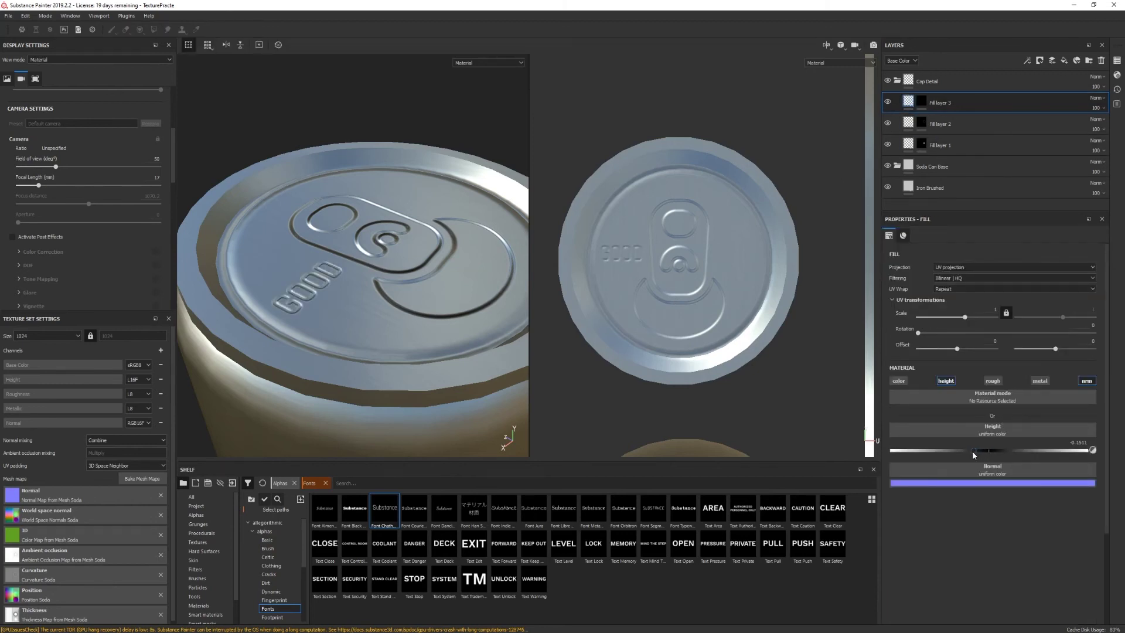
Change the alpha text to SODA and stamp it in the Fill layer 3 mask to the right of the pull tab
click(925, 103)
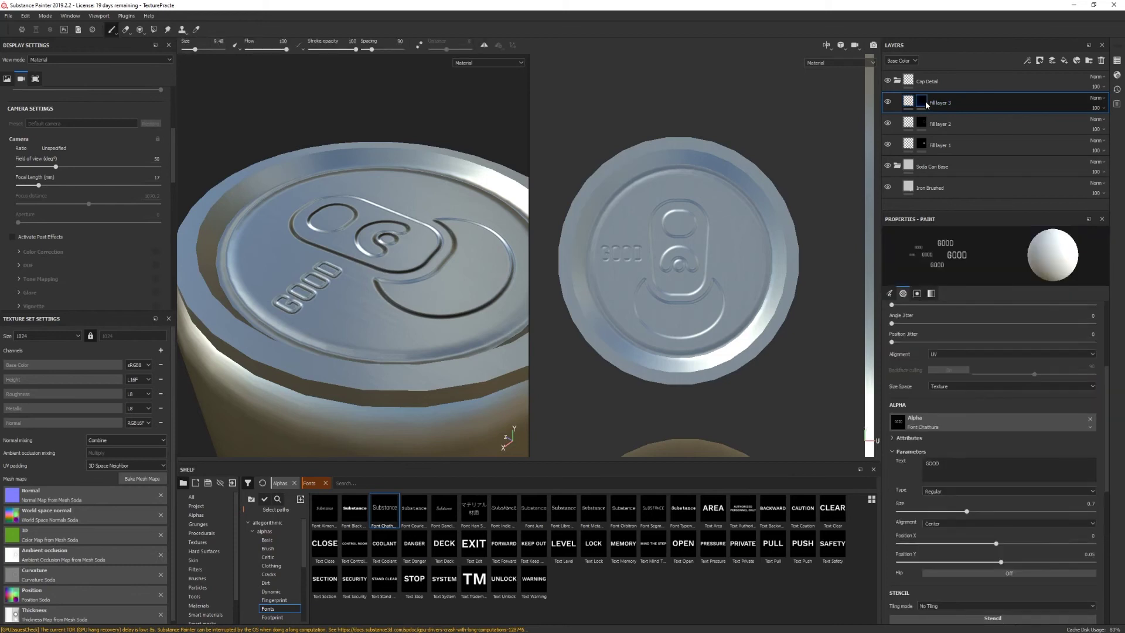
key(BackSpace)
key(BackSpace)
key(BackSpace)
text(S)
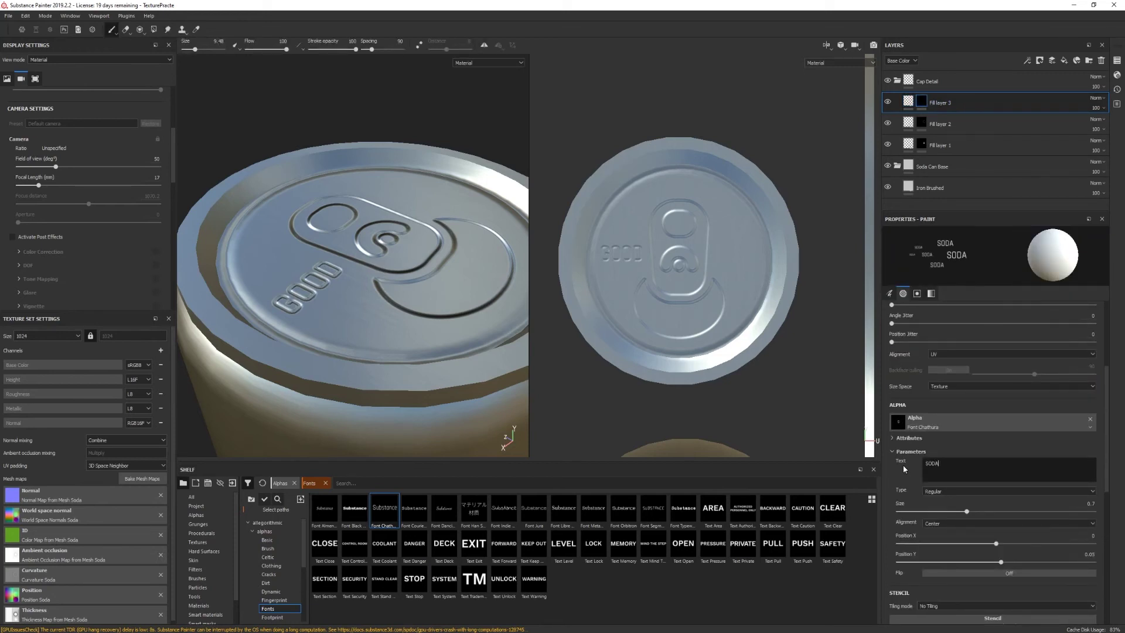
text(ODA)
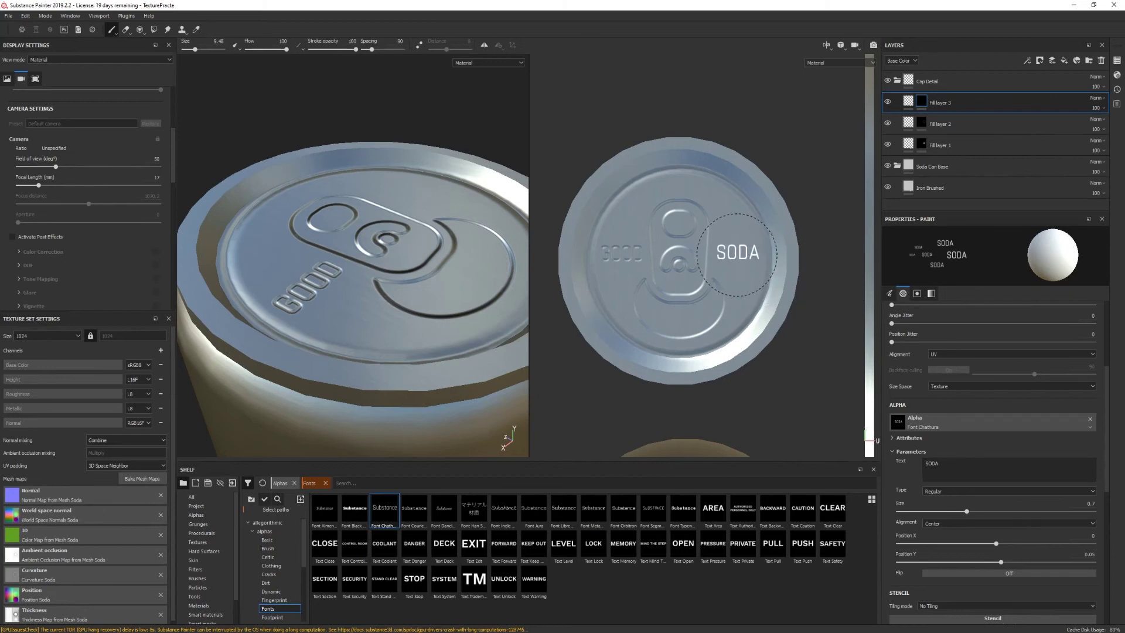
click(741, 256)
alt+drag(378, 372, 370, 397)
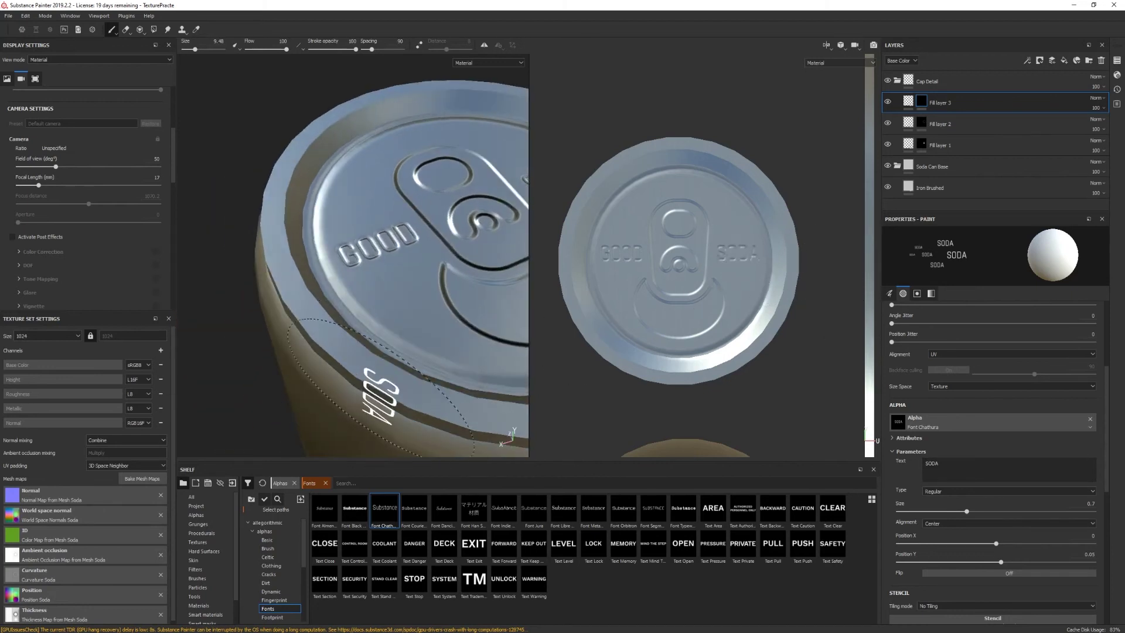
scroll(427, 413, down, 5)
mouse_move(369, 329)
alt+mouse_down()
mouse_move(368, 403)
mouse_move(385, 363)
mouse_move(375, 351)
alt+mouse_up()
scroll(376, 351, up, 2)
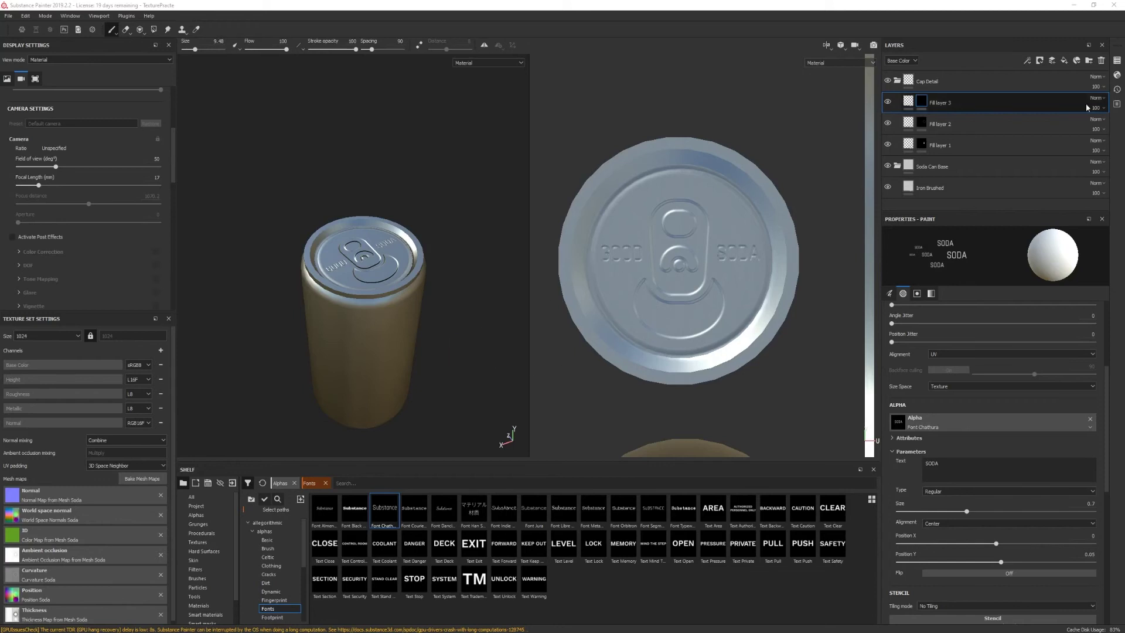
Add a fill layer above Fill layer 3 with only the height and normal channels active, and give it a black mask
click(1064, 60)
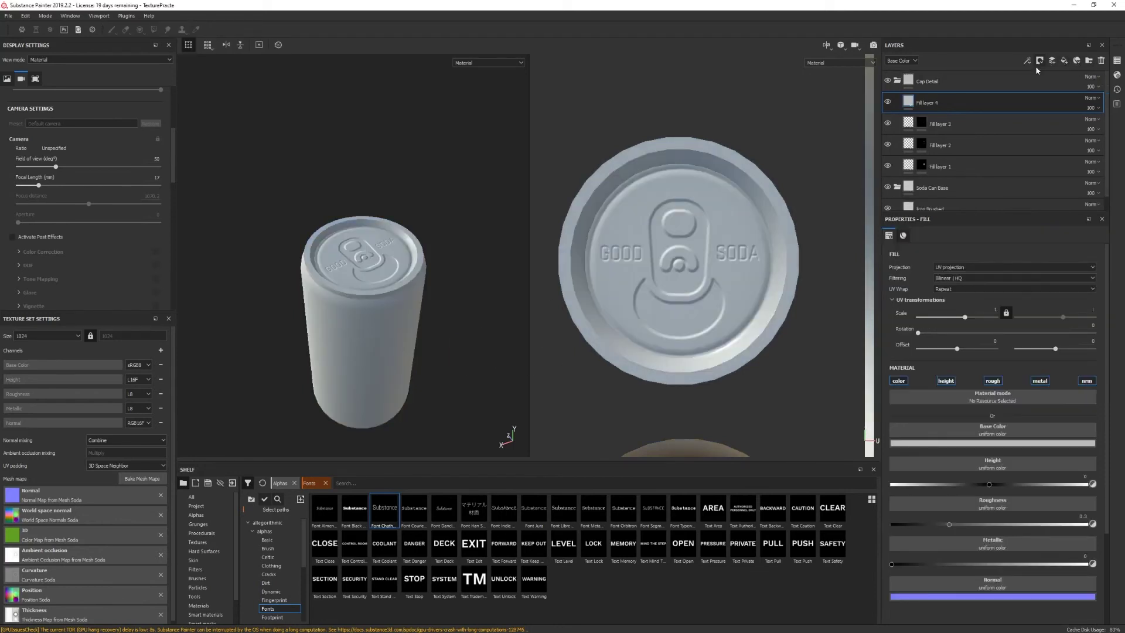
click(899, 381)
click(992, 381)
click(1040, 381)
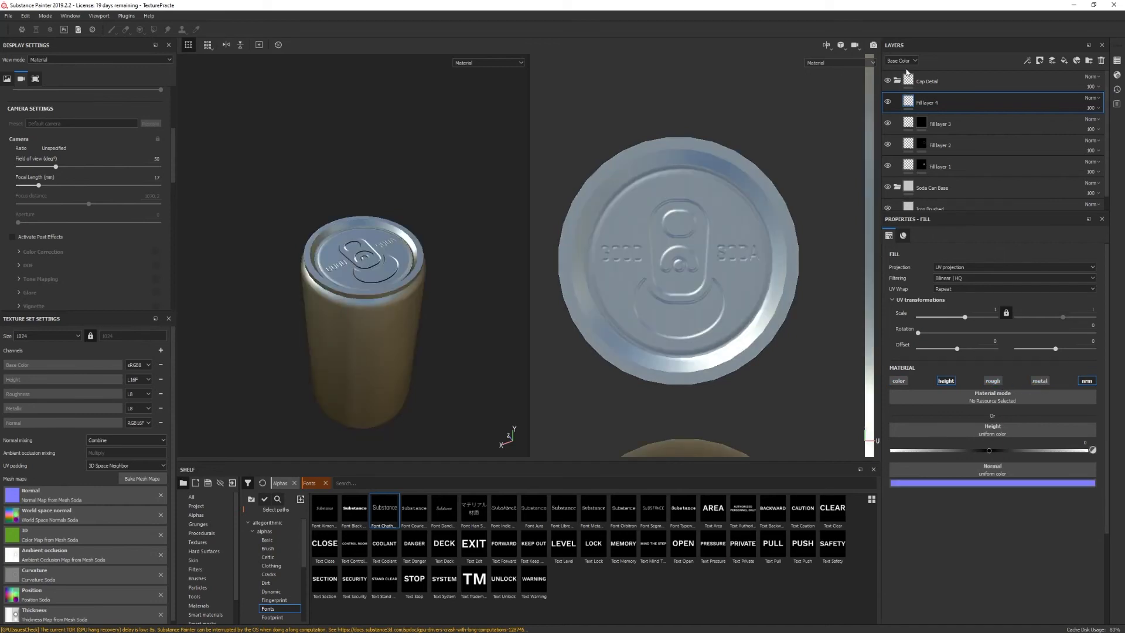
right_click(922, 100)
click(940, 120)
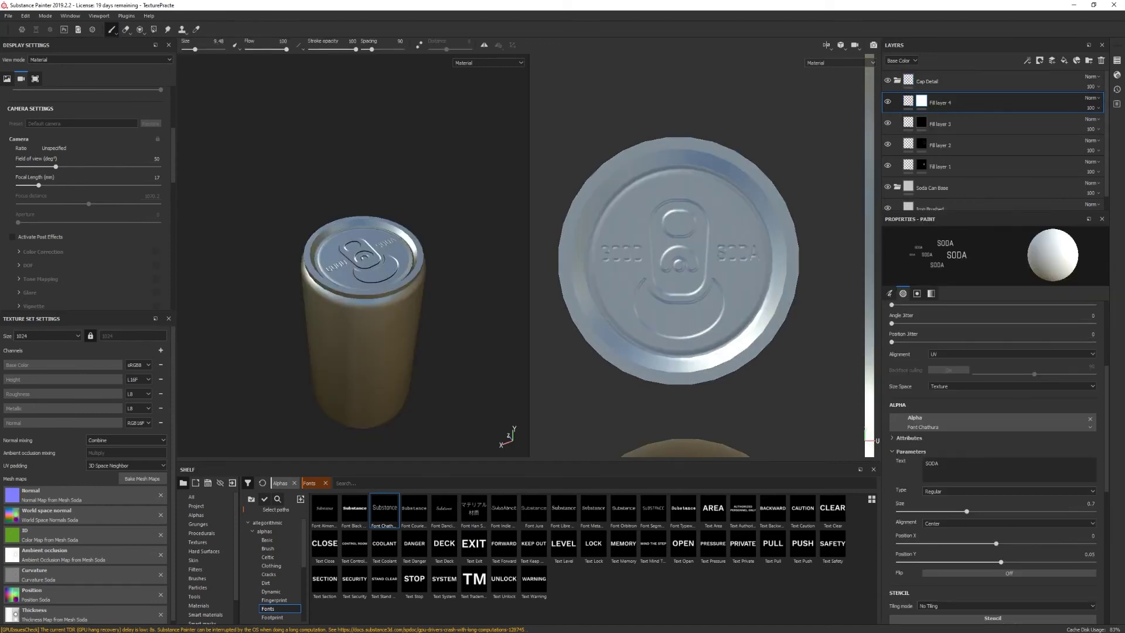
Clear the Fonts filter, search the alphas for CIRCLE, and stamp Circle01_Alpha at brush size 30 over the can's bottom
click(325, 483)
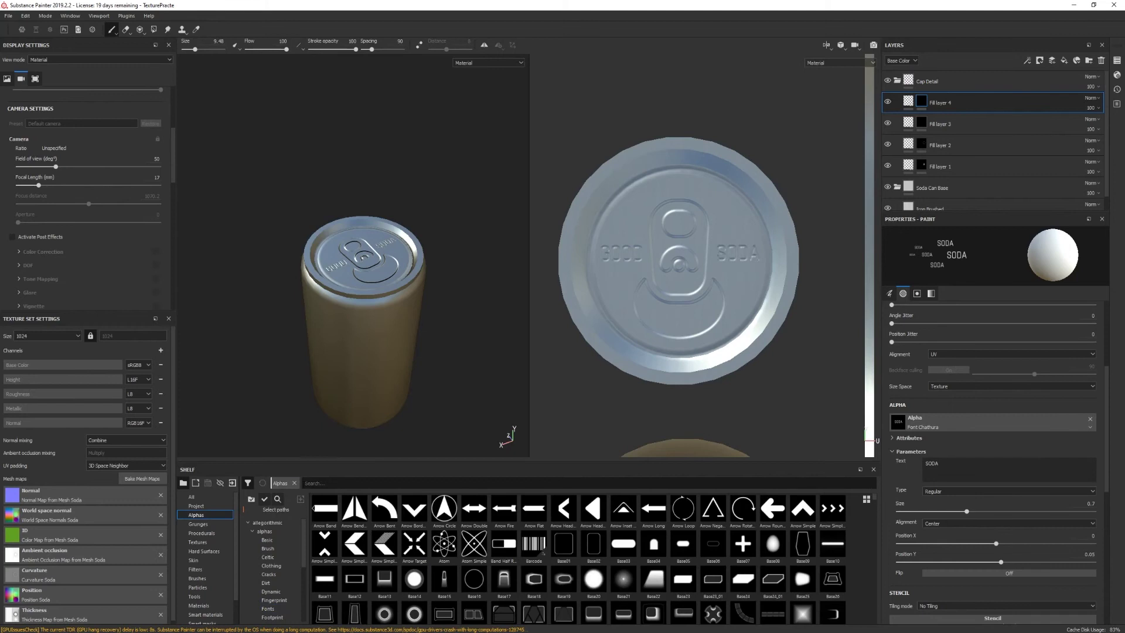
click(294, 483)
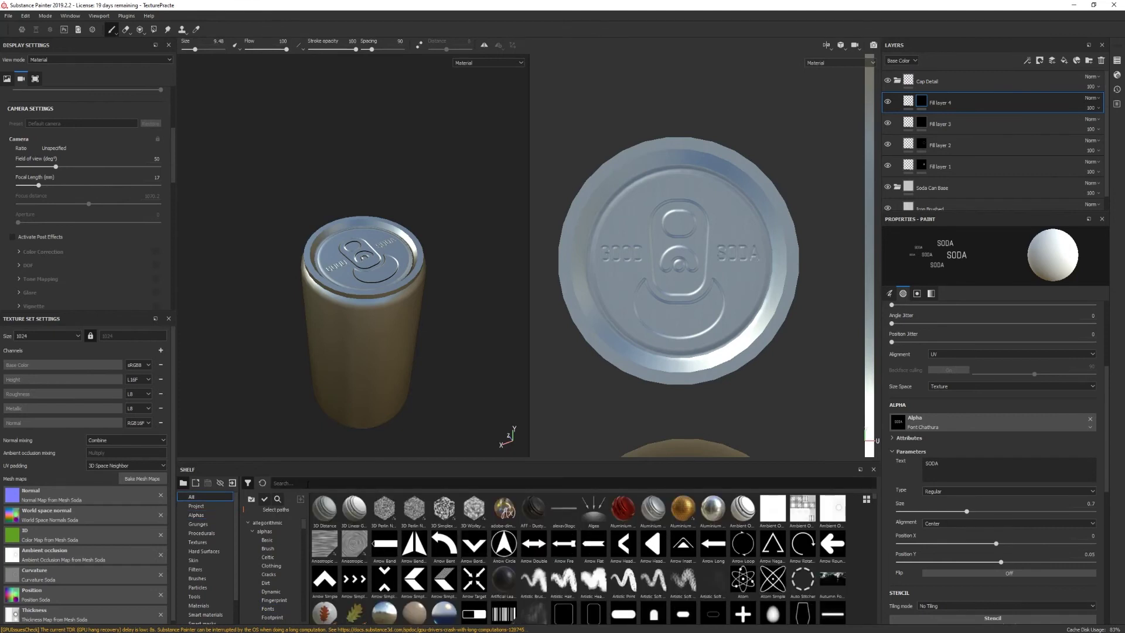
click(205, 513)
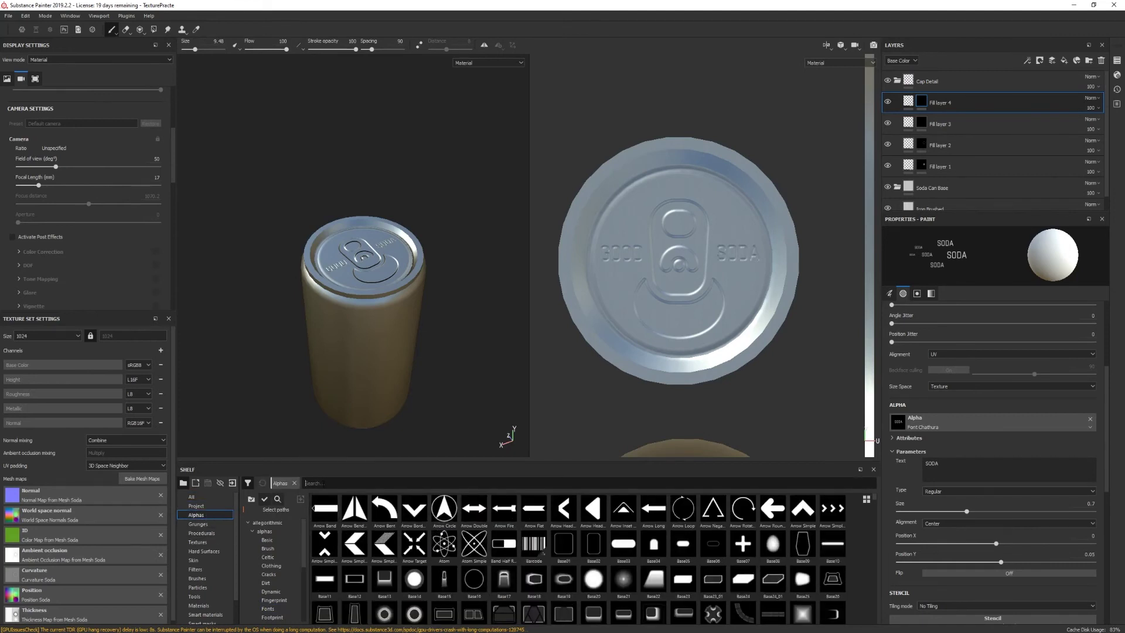
text(CIRCLE)
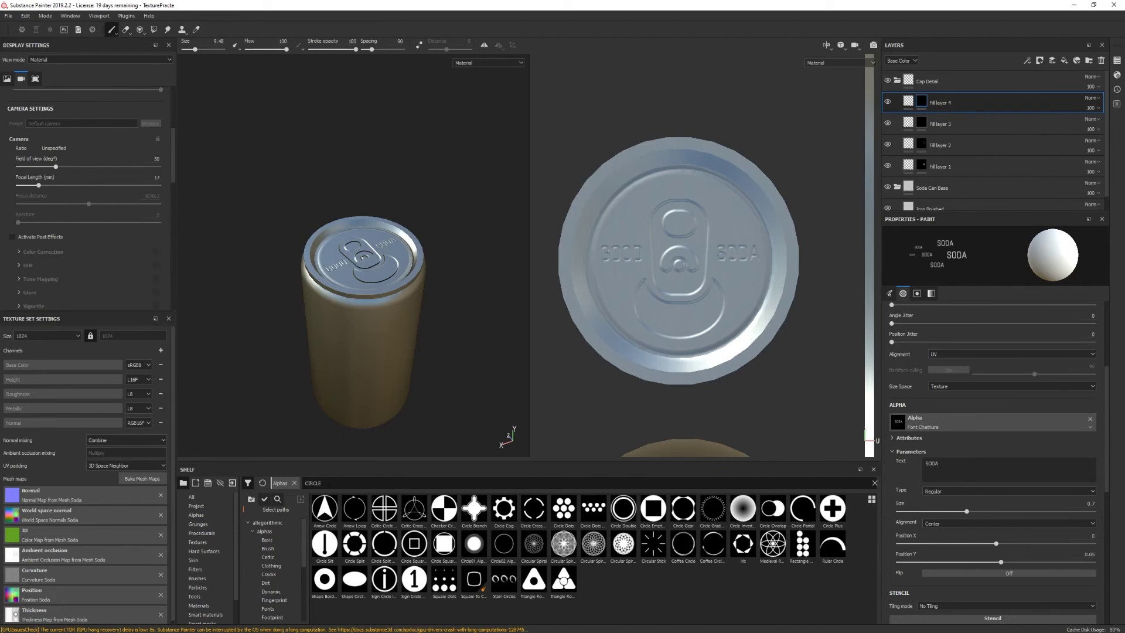
click(474, 545)
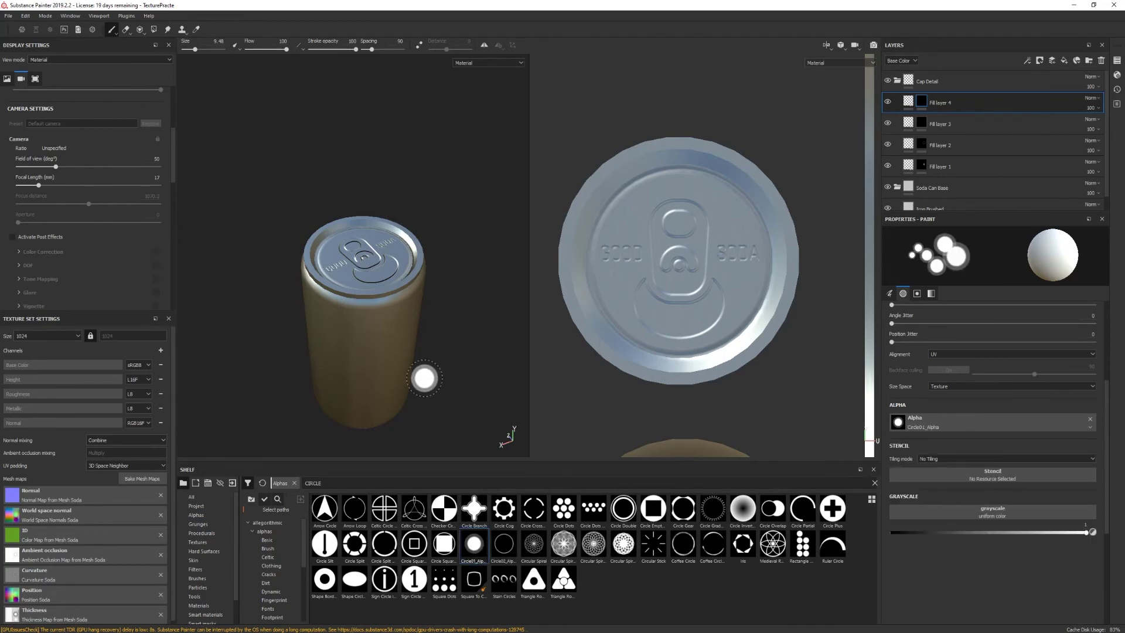
alt+middle_drag(725, 391, 730, 147)
ctrl+right_drag(685, 329, 750, 329)
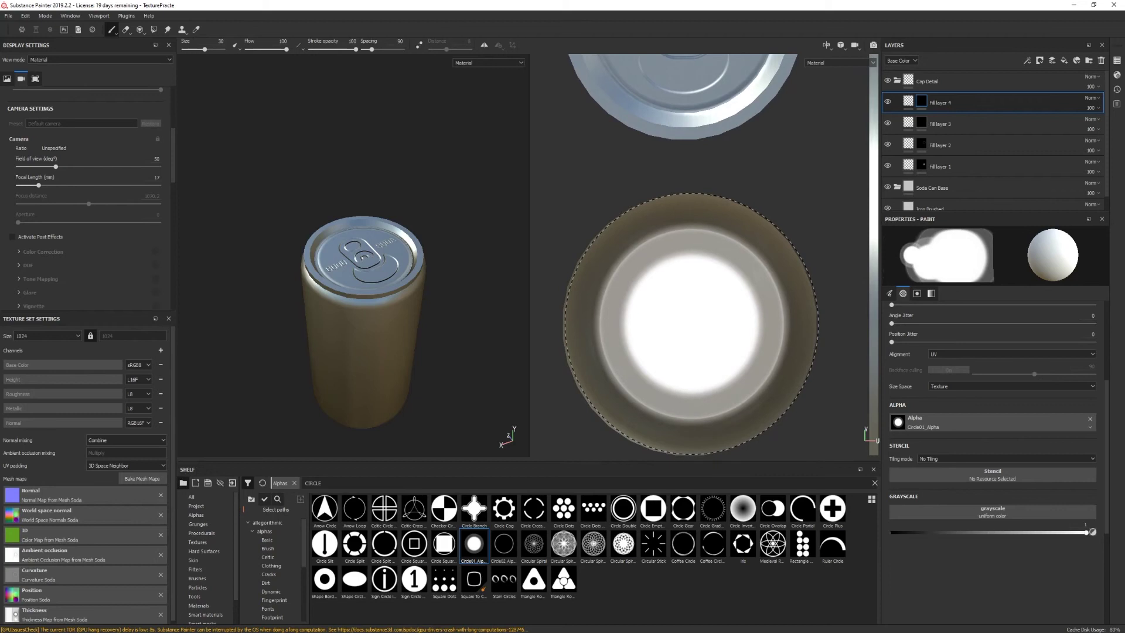
Set the height of Fill layer 4 to about -0.196 and inspect the underside of the can
click(908, 104)
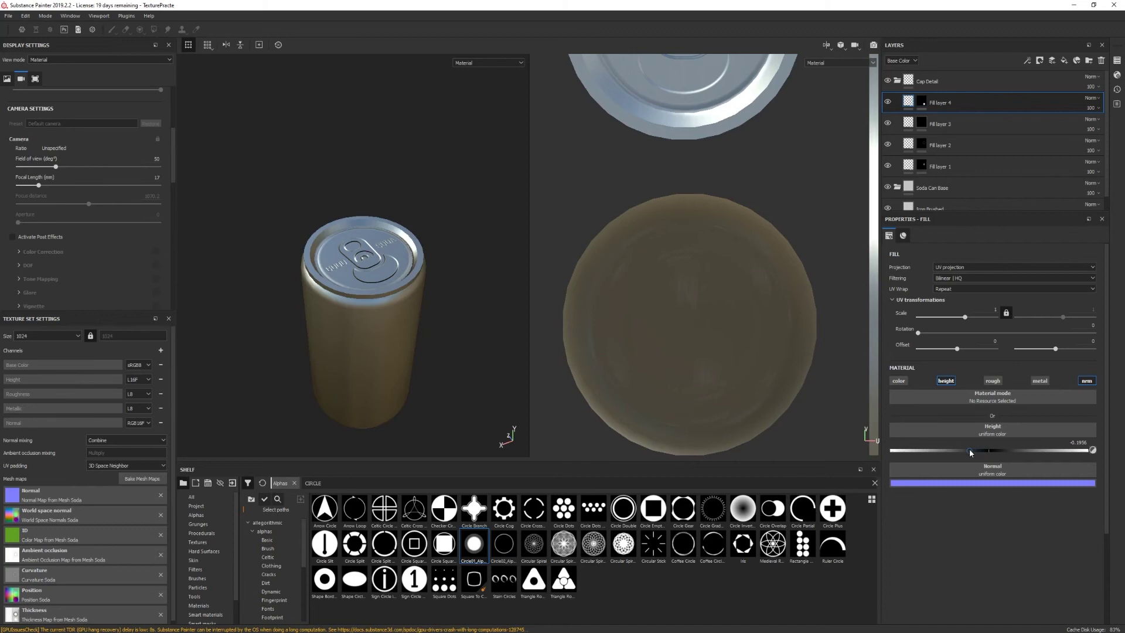
alt+drag(525, 381, 382, 275)
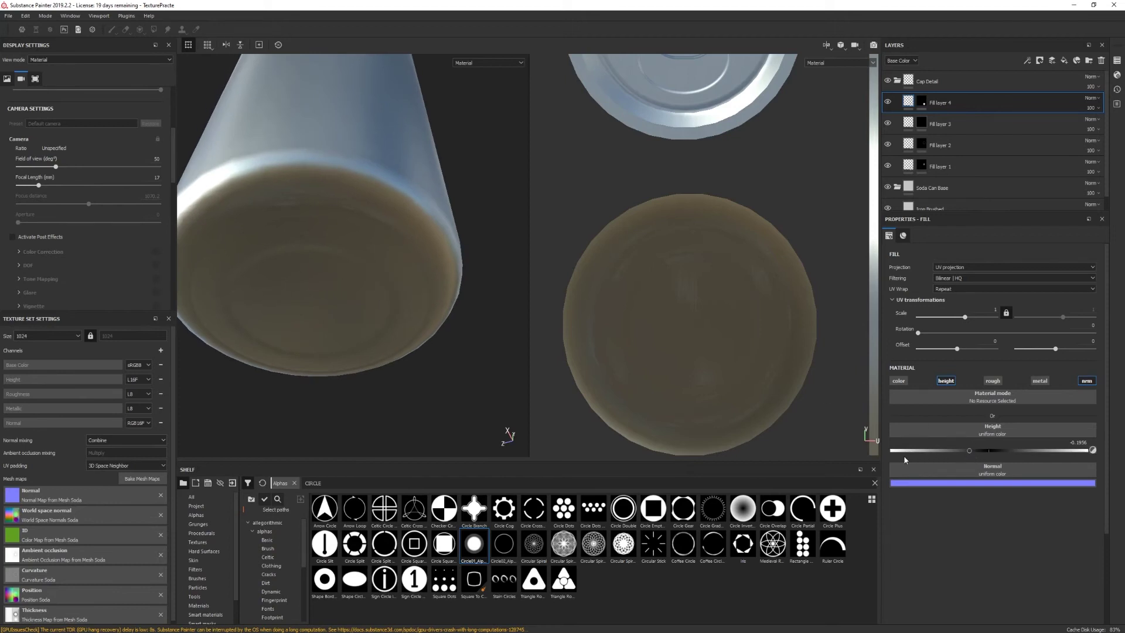
alt+drag(238, 334, 329, 327)
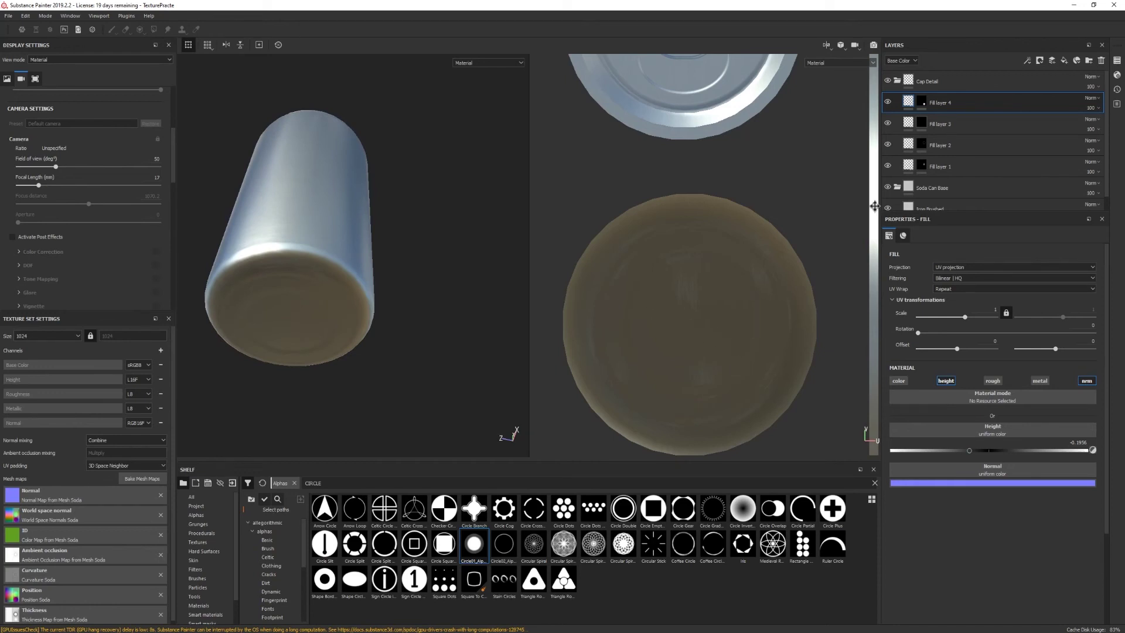
Erase the circular imprint on the can's bottom from the Fill layer 4 mask, using an eraser size of about 45.7
click(916, 107)
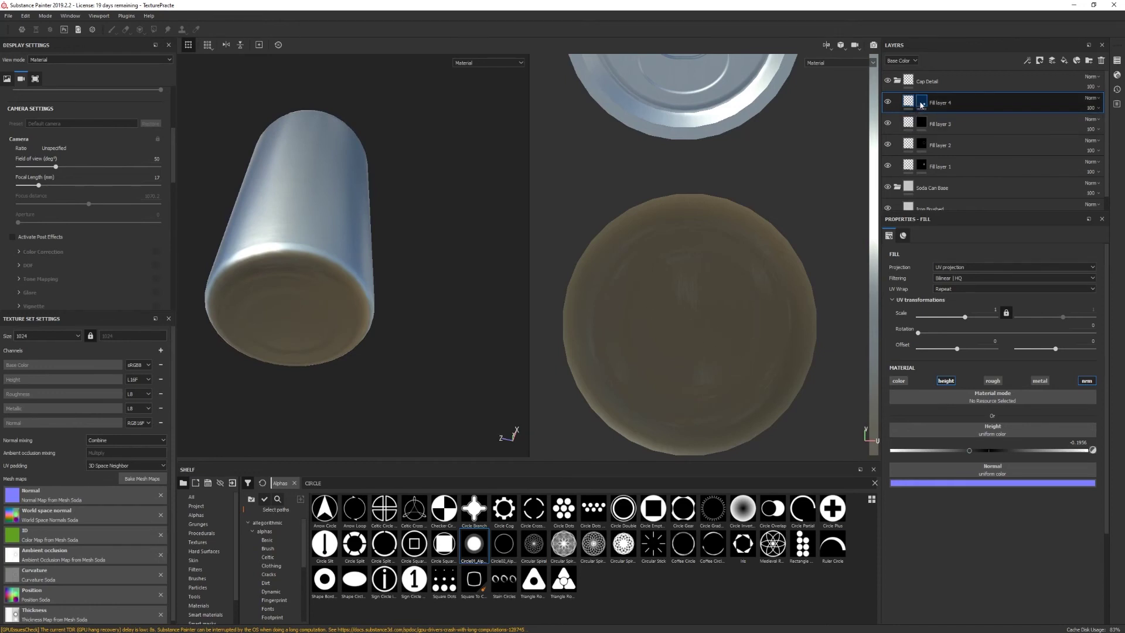
click(921, 104)
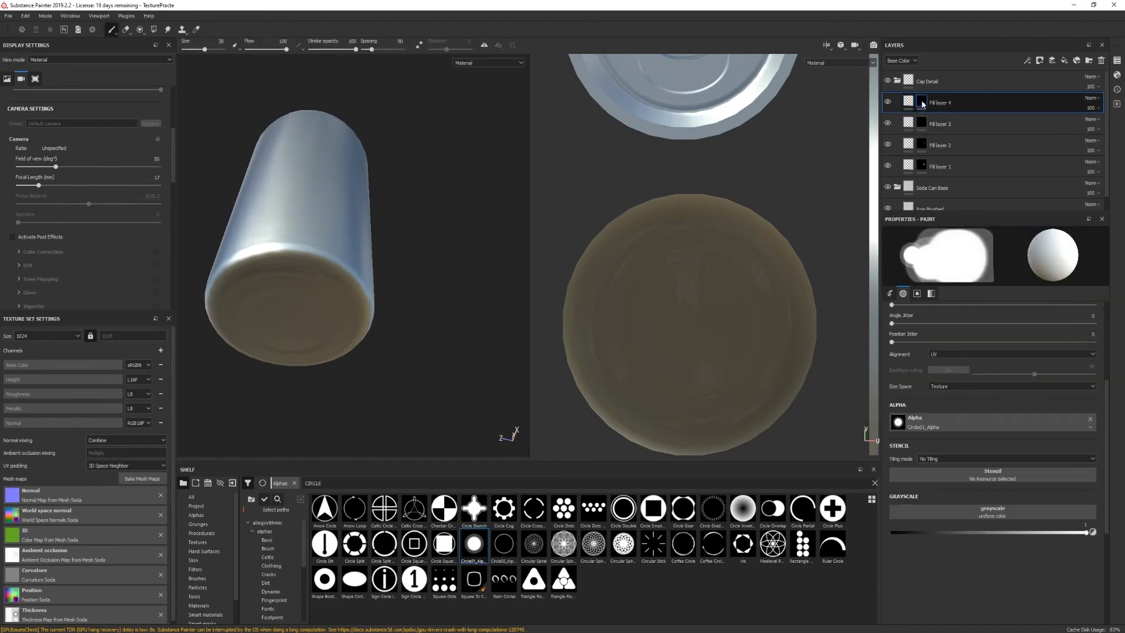
click(126, 31)
ctrl+right_drag(632, 392, 658, 375)
mouse_move(690, 327)
mouse_down()
mouse_move(638, 344)
mouse_move(615, 318)
mouse_up()
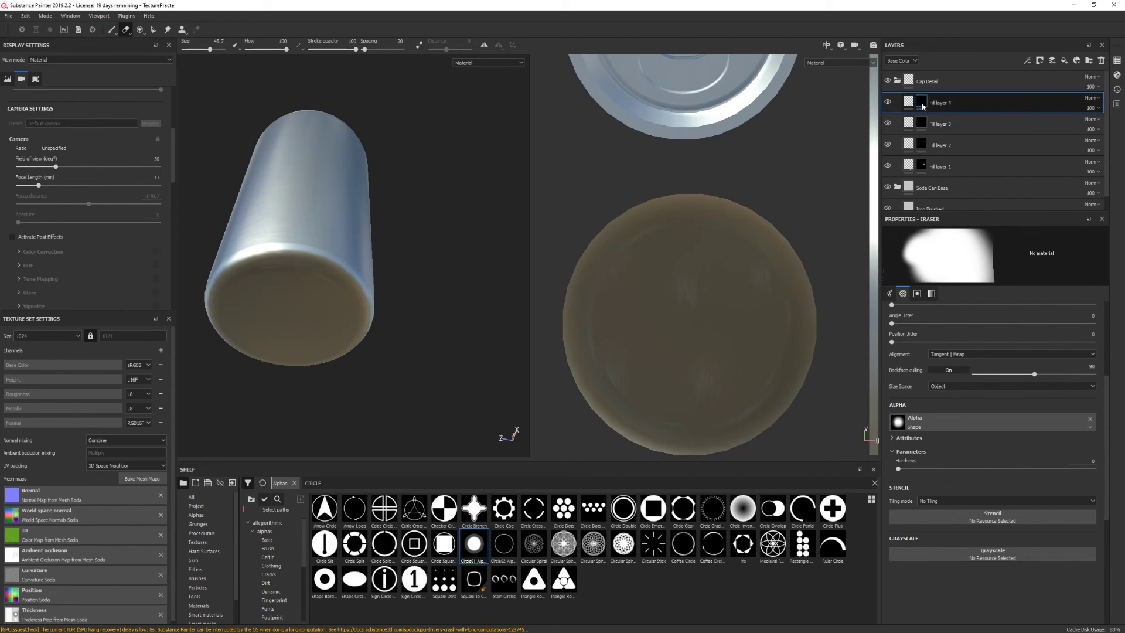
Stamp the circle alpha over the can's bottom on the Fill layer 4 mask and set the layer's height to about 0.94
click(111, 29)
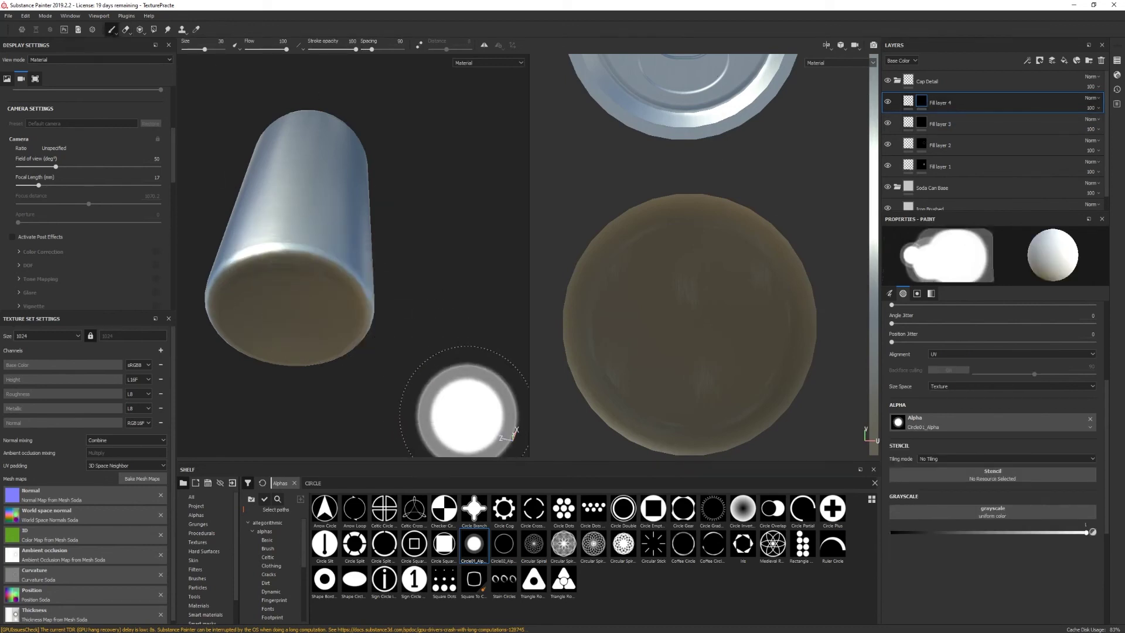
ctrl+right_drag(679, 310, 690, 309)
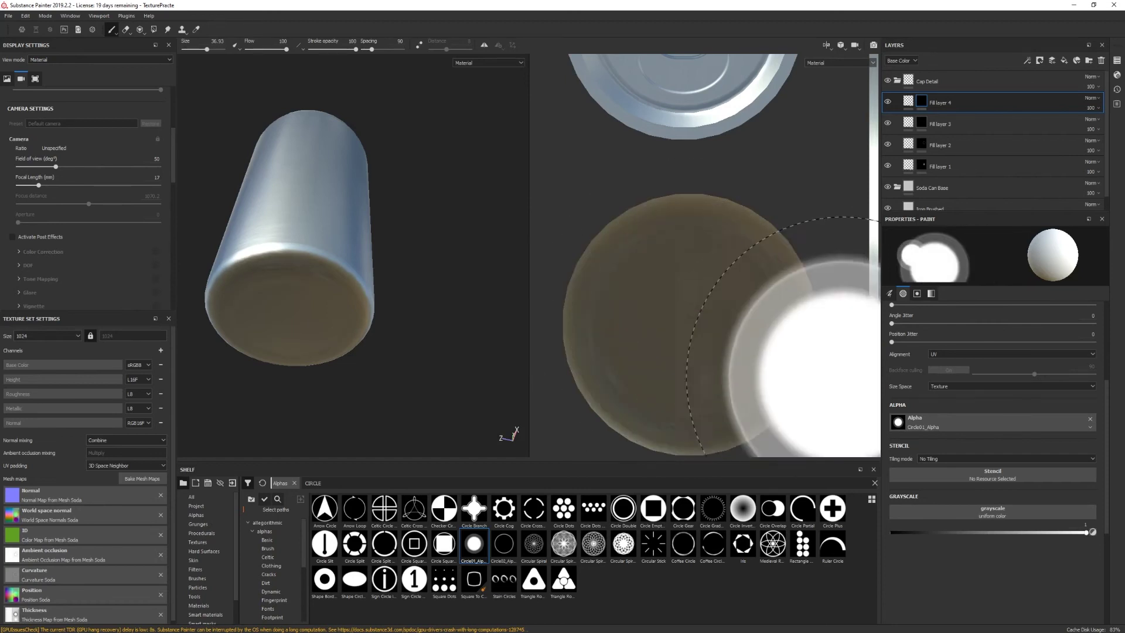
click(908, 102)
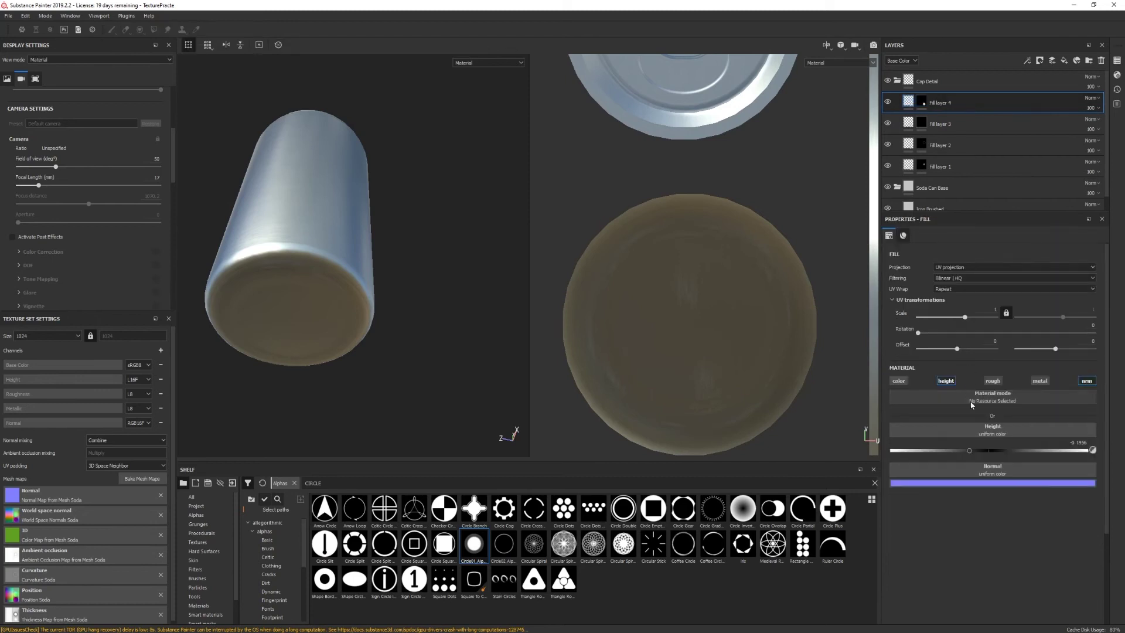
drag(889, 452, 1079, 452)
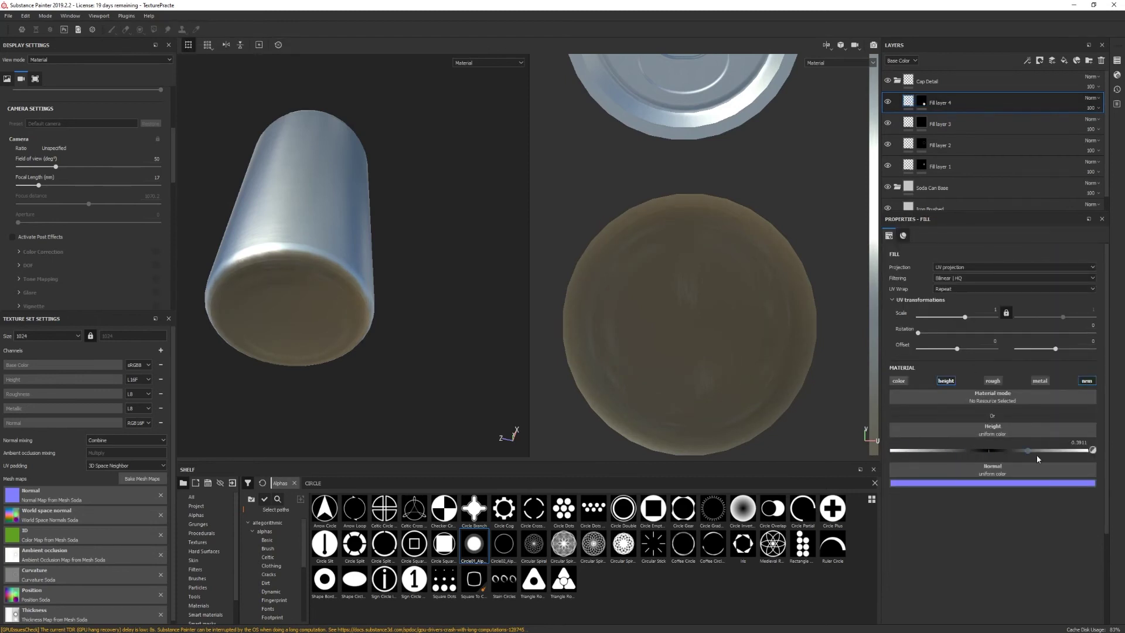
alt+drag(437, 338, 376, 336)
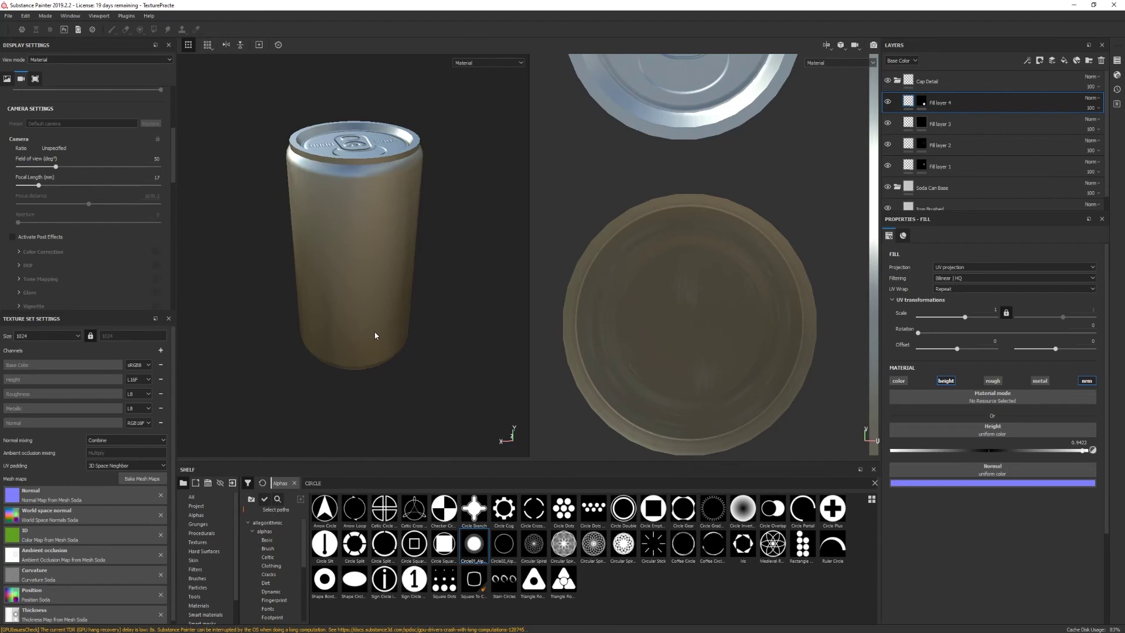
alt+drag(350, 389, 380, 322)
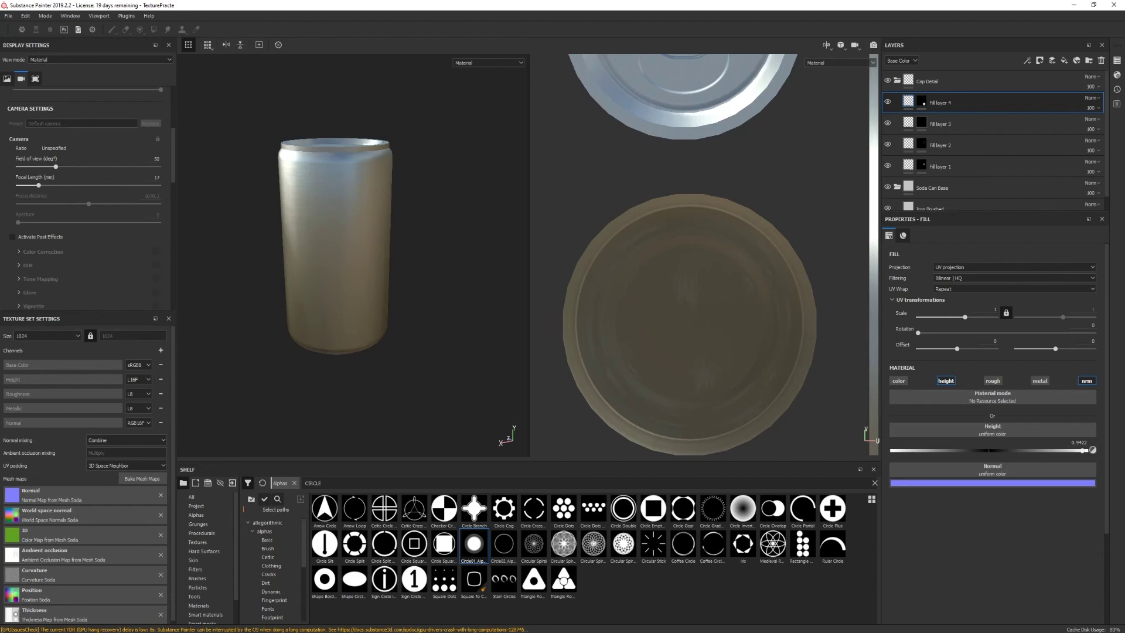
Add a folder named logo above the Cap Detail folder and place a new paint layer inside it
click(896, 83)
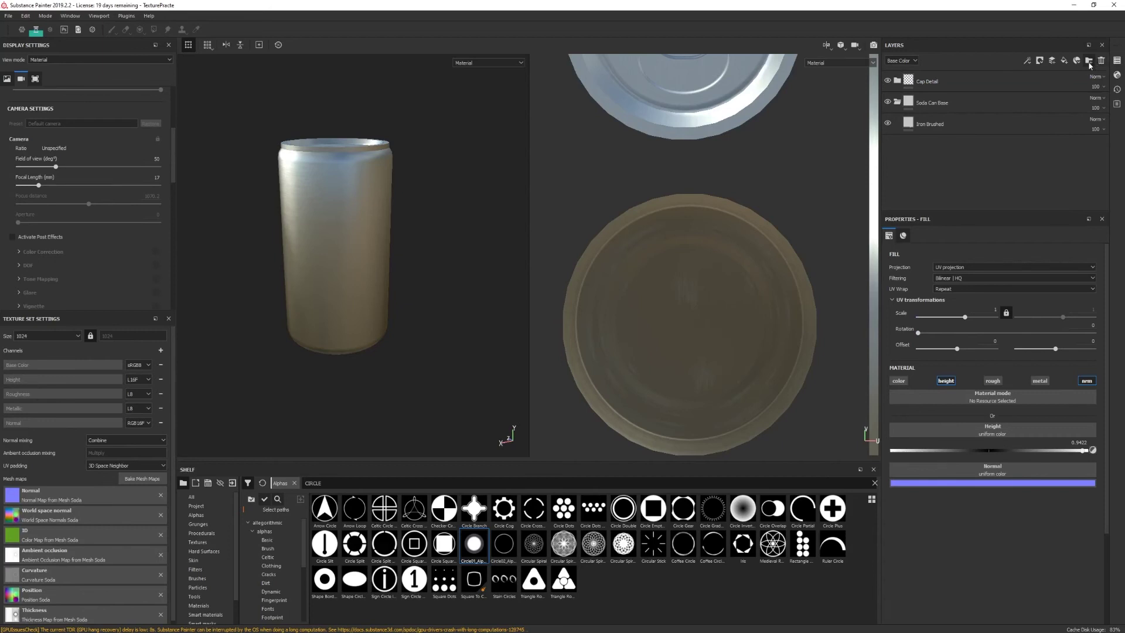
click(1089, 62)
drag(933, 103, 934, 80)
double_click(938, 81)
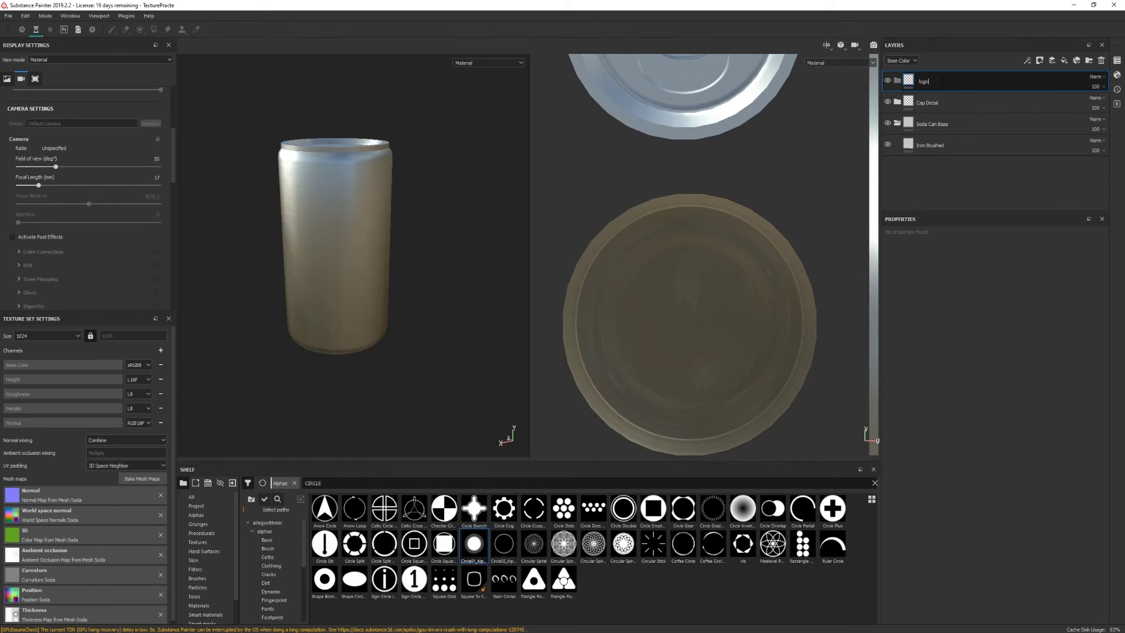
key(Return)
click(1051, 61)
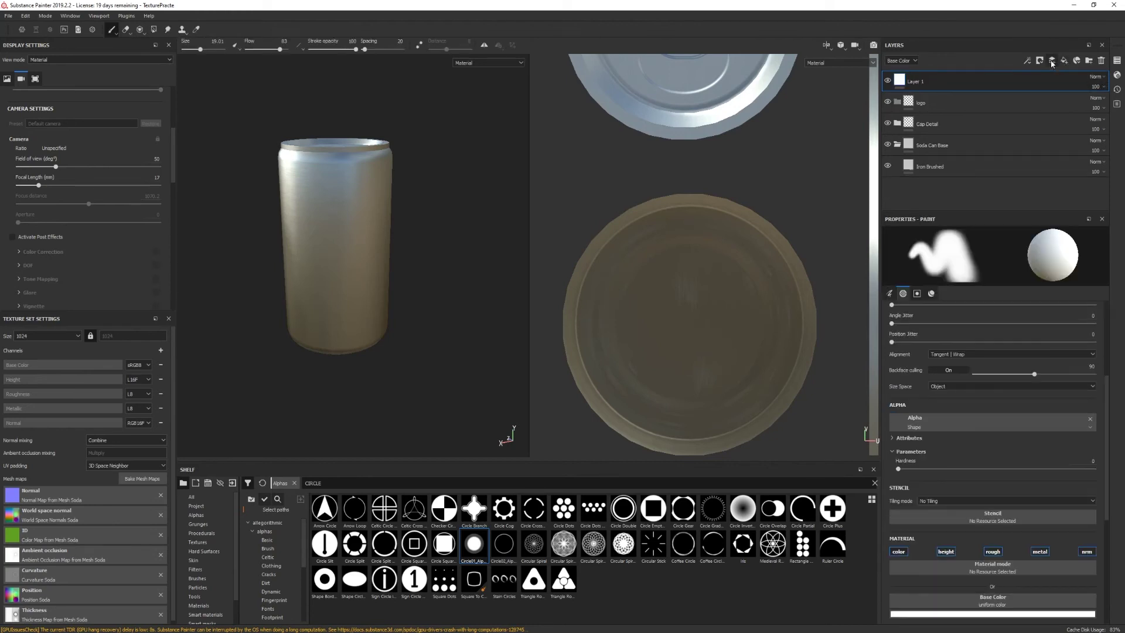
drag(916, 81, 924, 104)
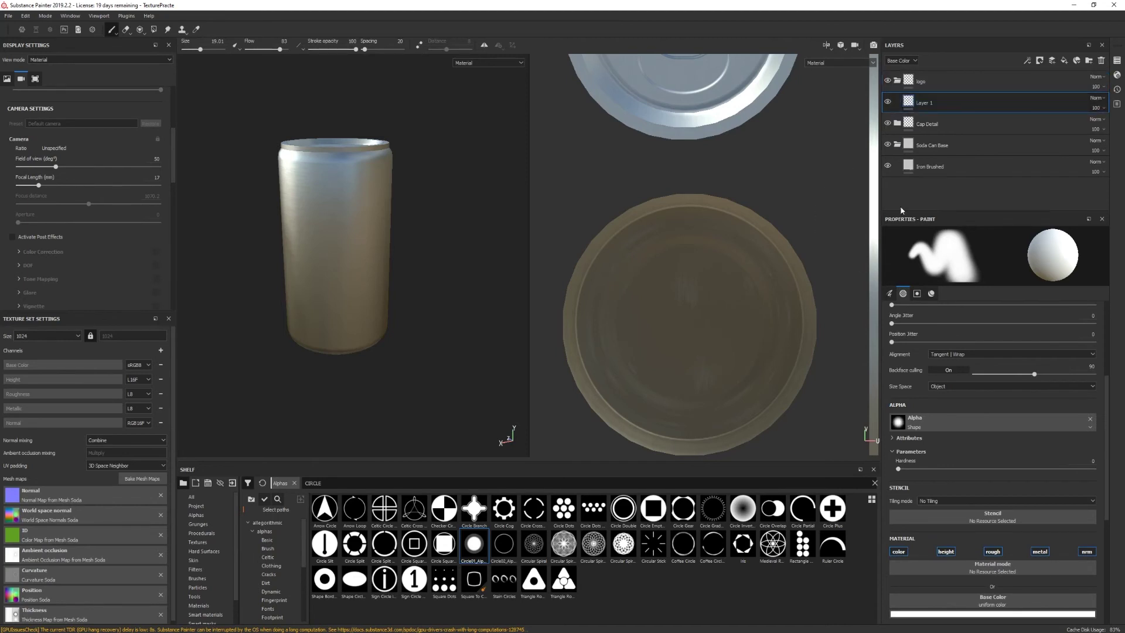
Find CokeLabel_Texture among the shelf textures and assign it as the paint brush's base color
click(295, 483)
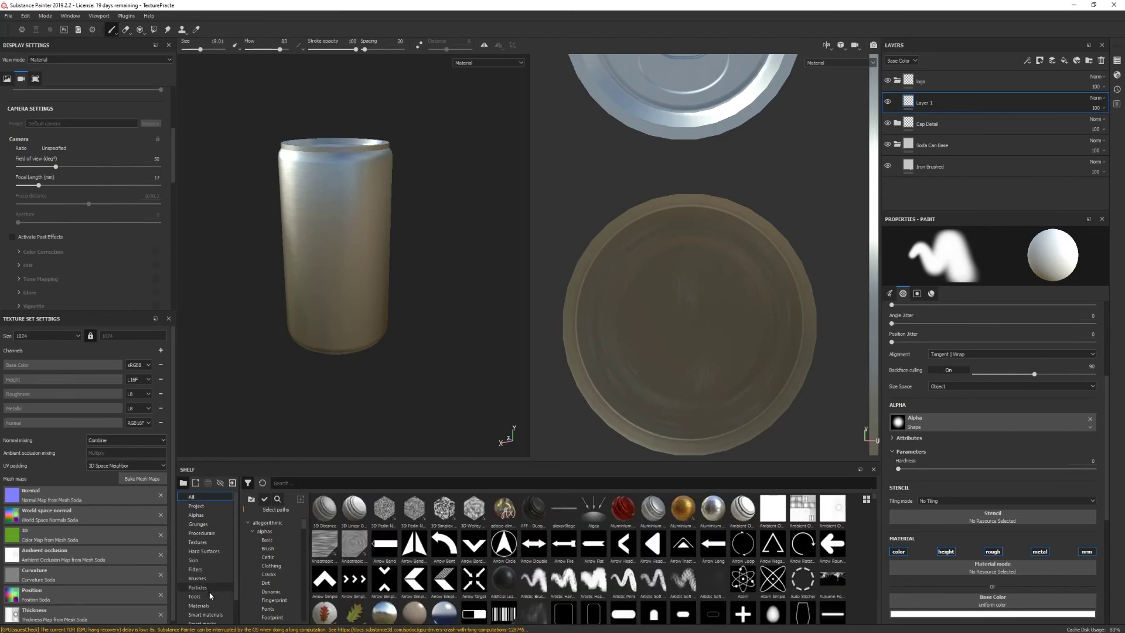
scroll(203, 526, down, 1)
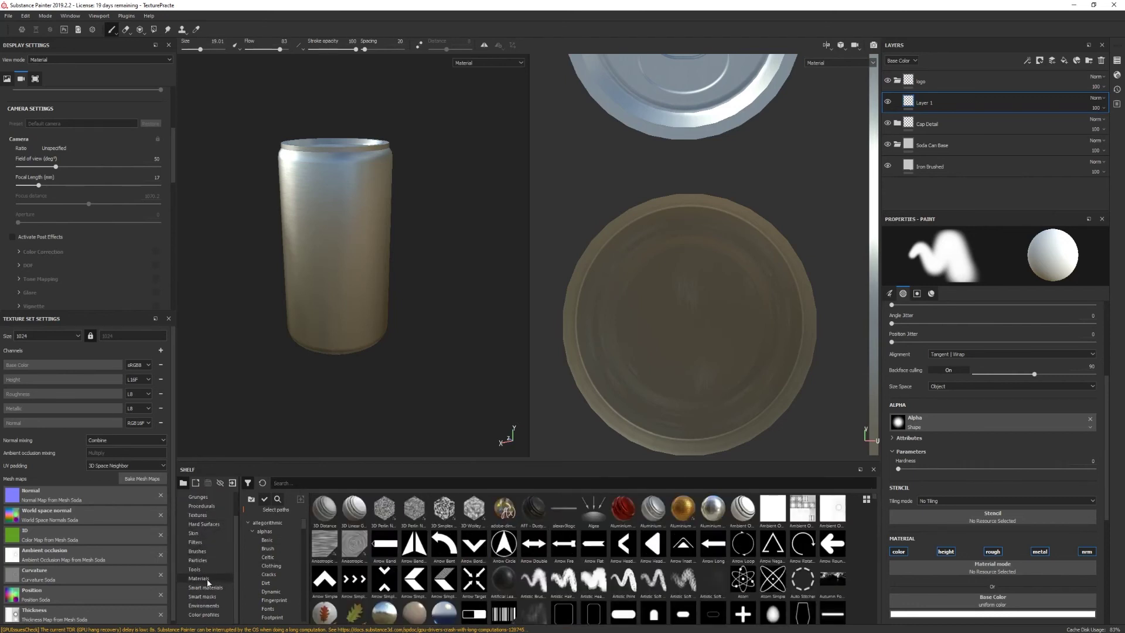
click(203, 515)
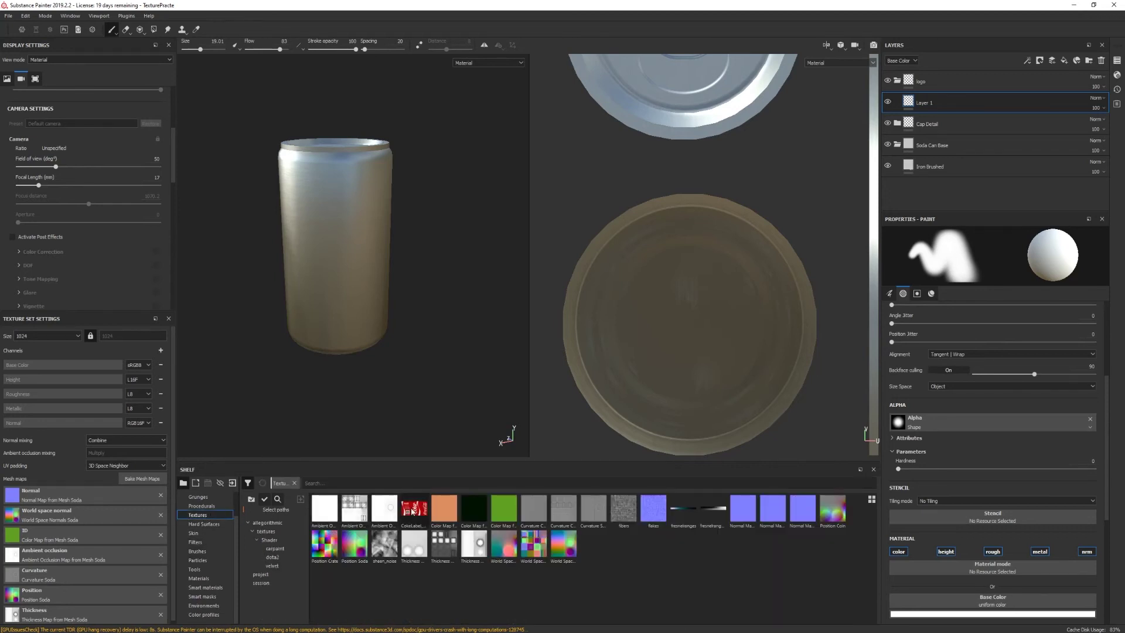
click(414, 510)
mouse_move(415, 519)
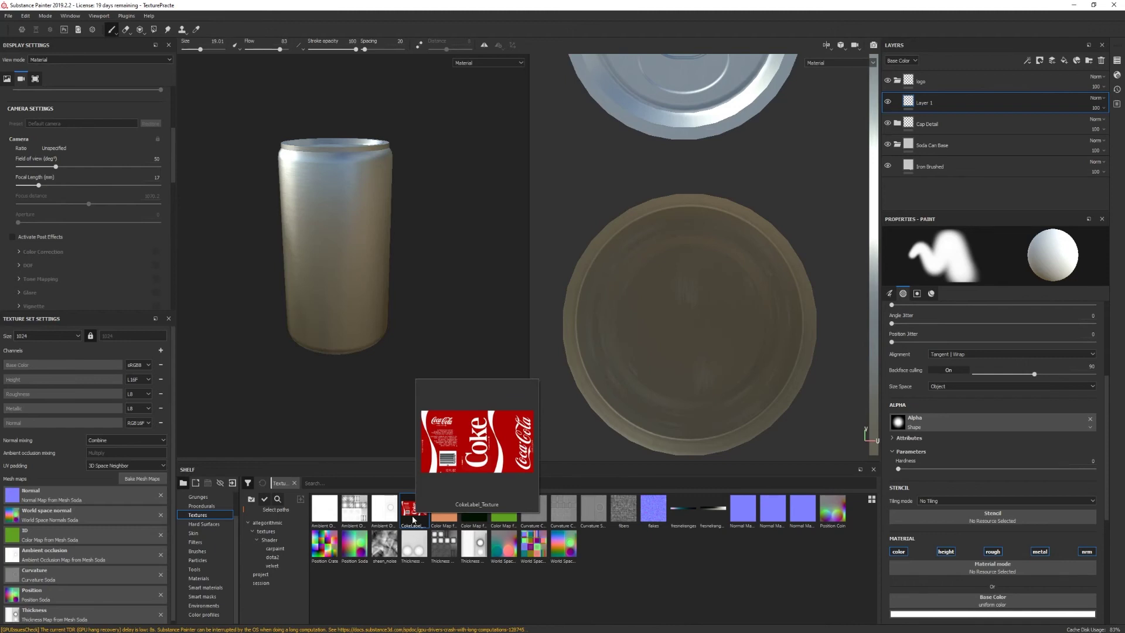
drag(408, 515, 966, 601)
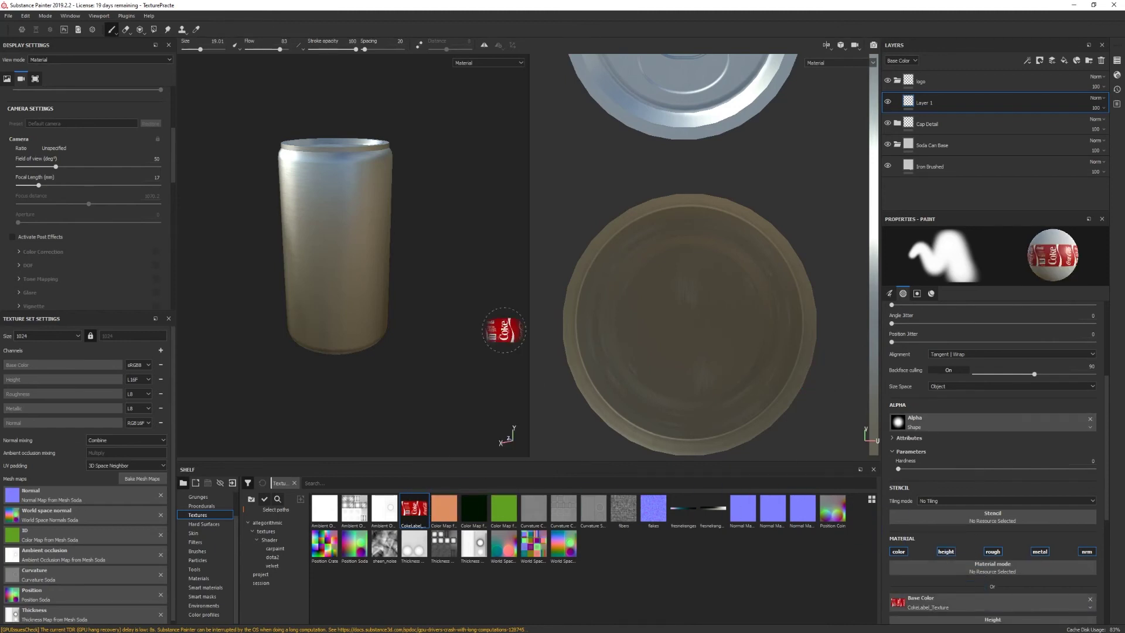
Remove the brush's alpha and try stamping the label onto the can's side in the 3D view at brush size 100
mouse_move(341, 260)
ctrl+right_down()
mouse_move(468, 260)
mouse_move(414, 260)
ctrl+right_up()
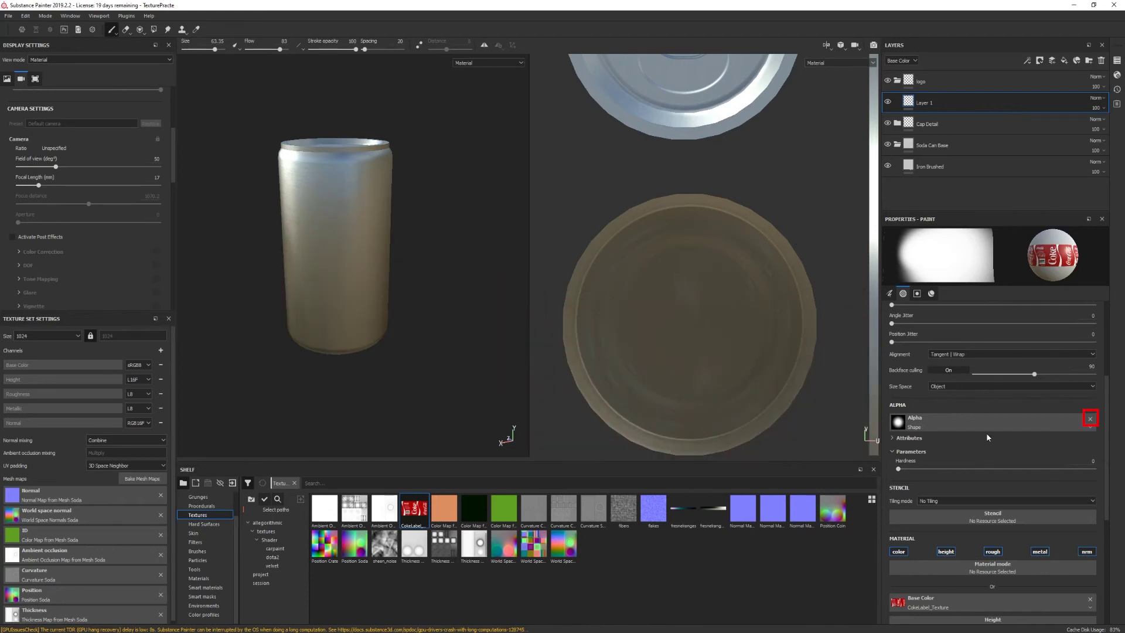
click(1089, 419)
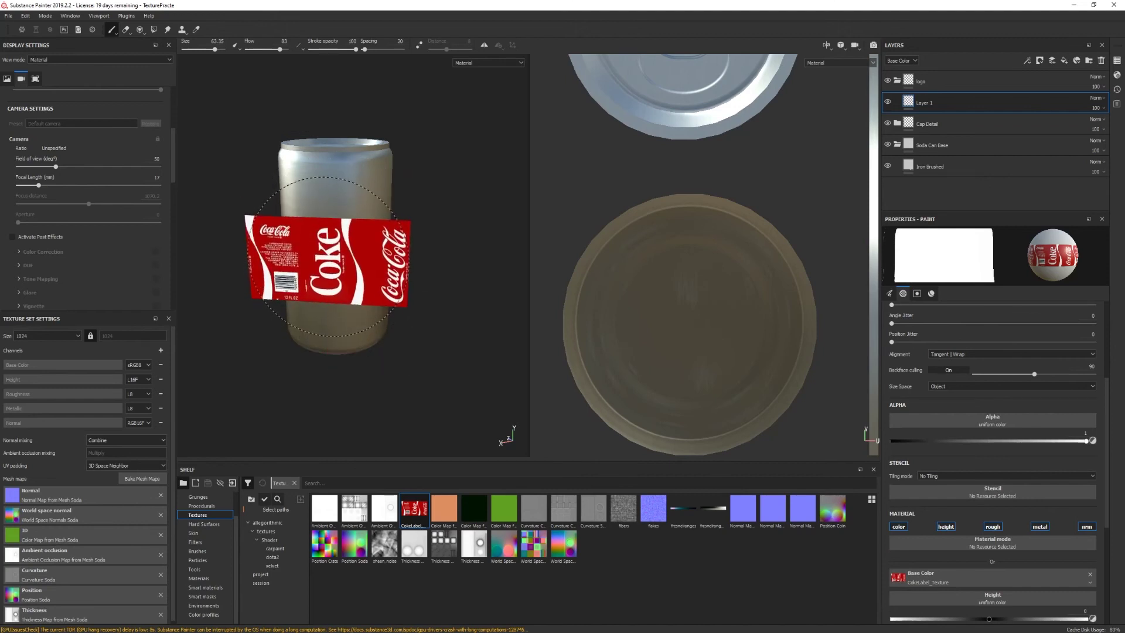
ctrl+right_drag(325, 264, 380, 265)
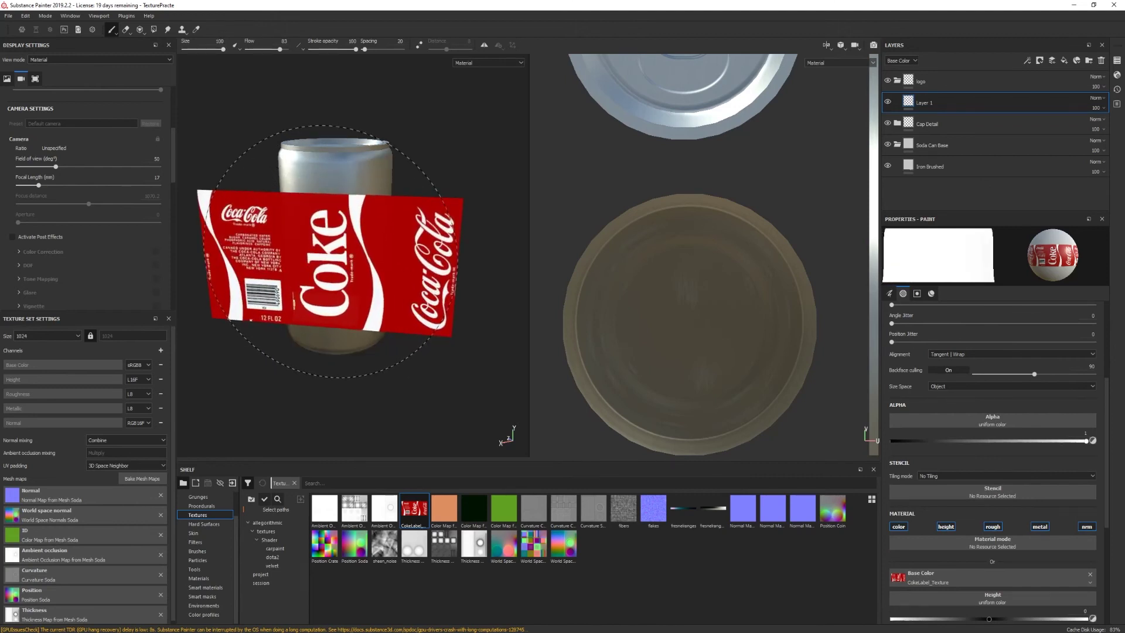
click(330, 252)
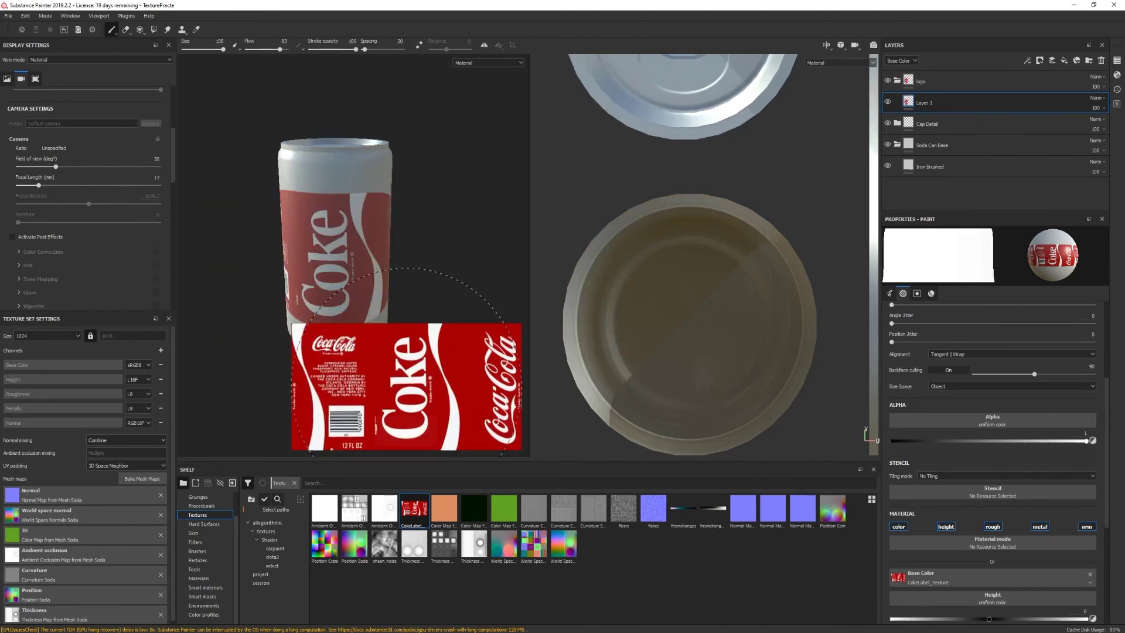
key(ctrl+z)
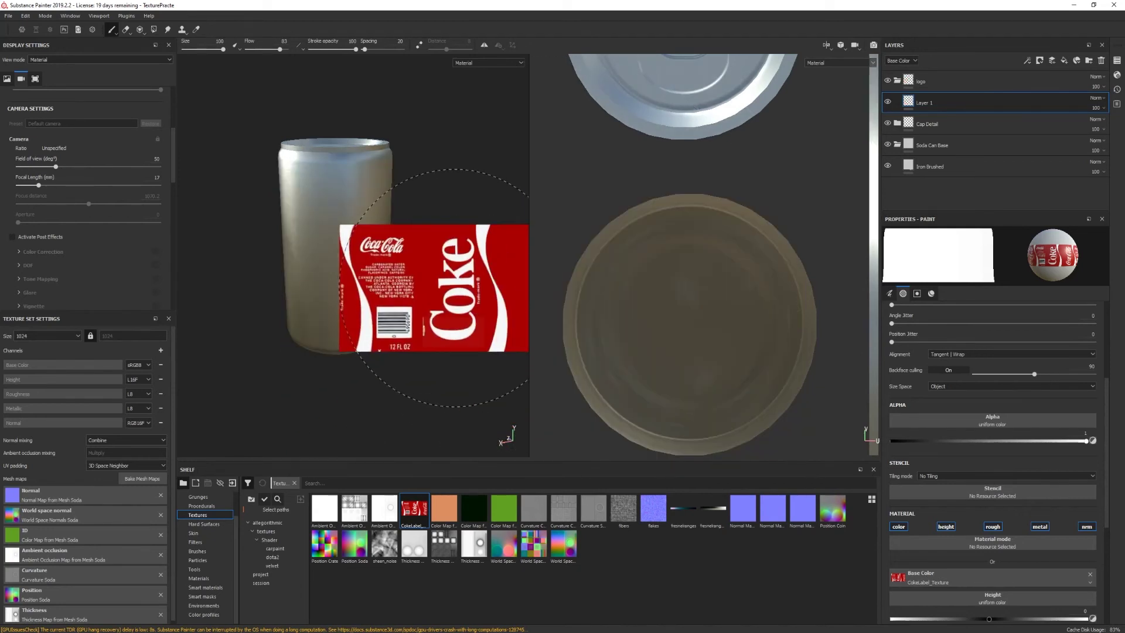
Display only the 2D UV layout and set the brush angle to 90 degrees
key(F3)
scroll(514, 301, down, 5)
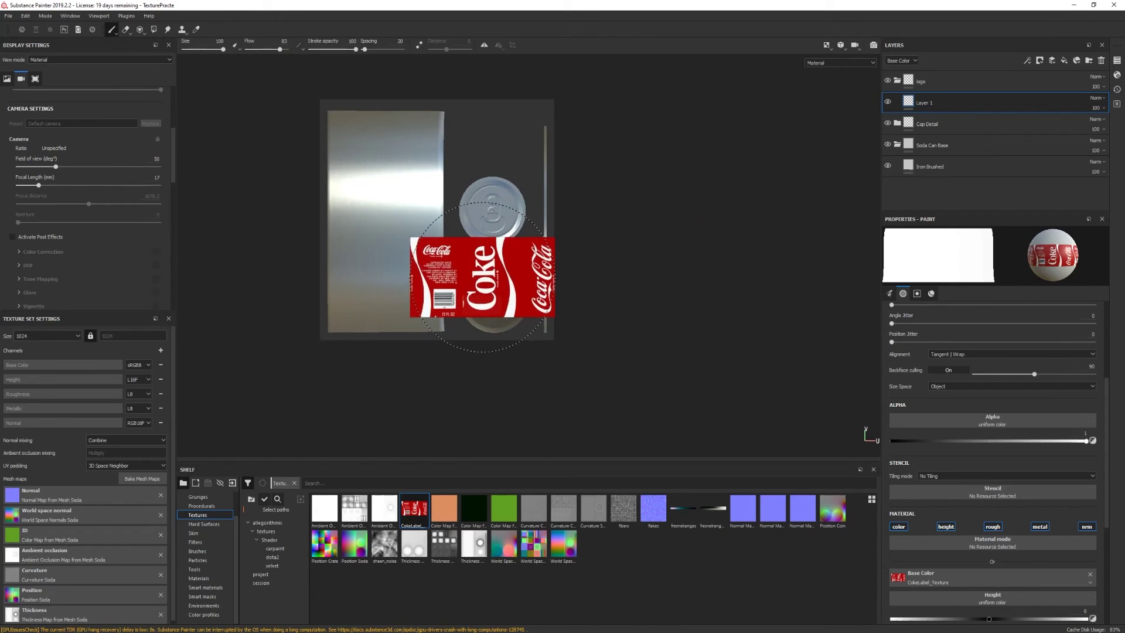
scroll(463, 281, up, 3)
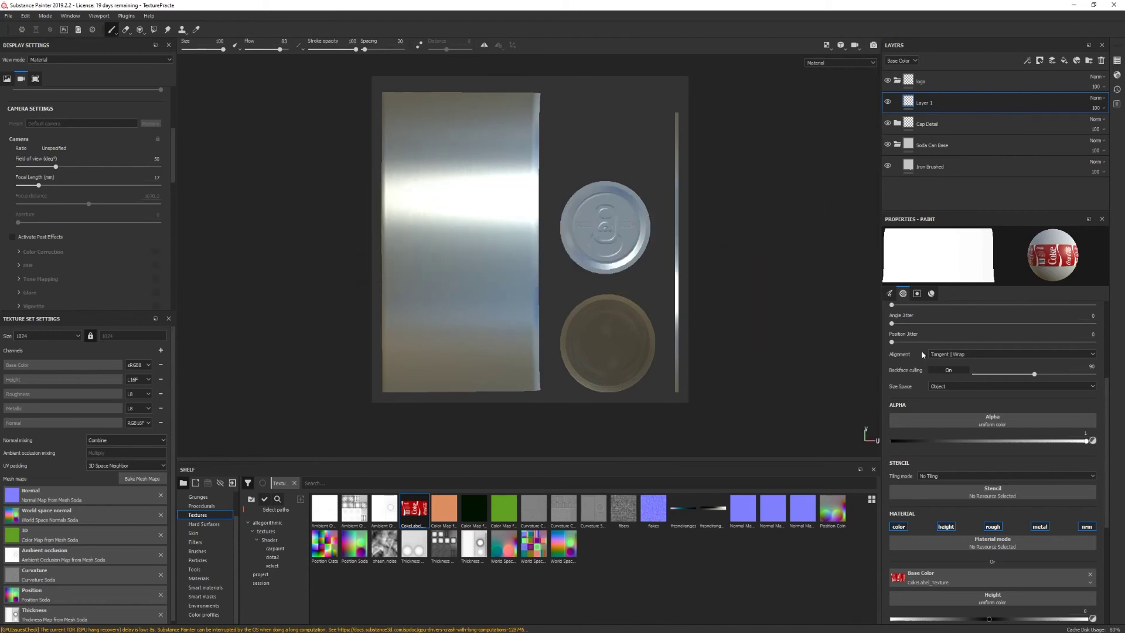
scroll(996, 358, up, 5)
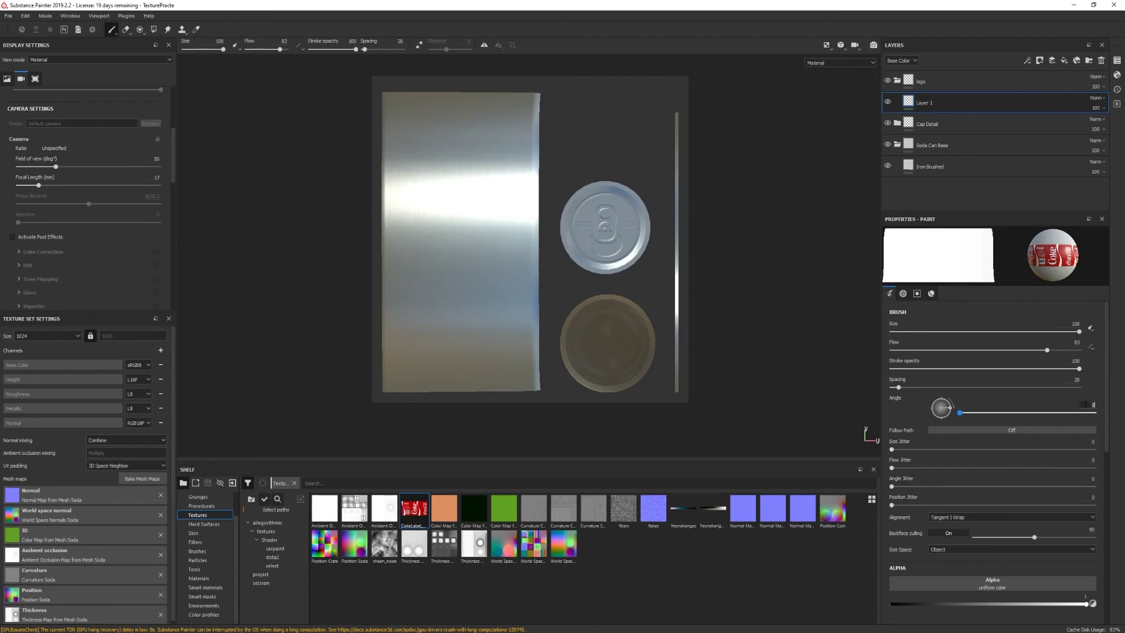
text(90)
key(Return)
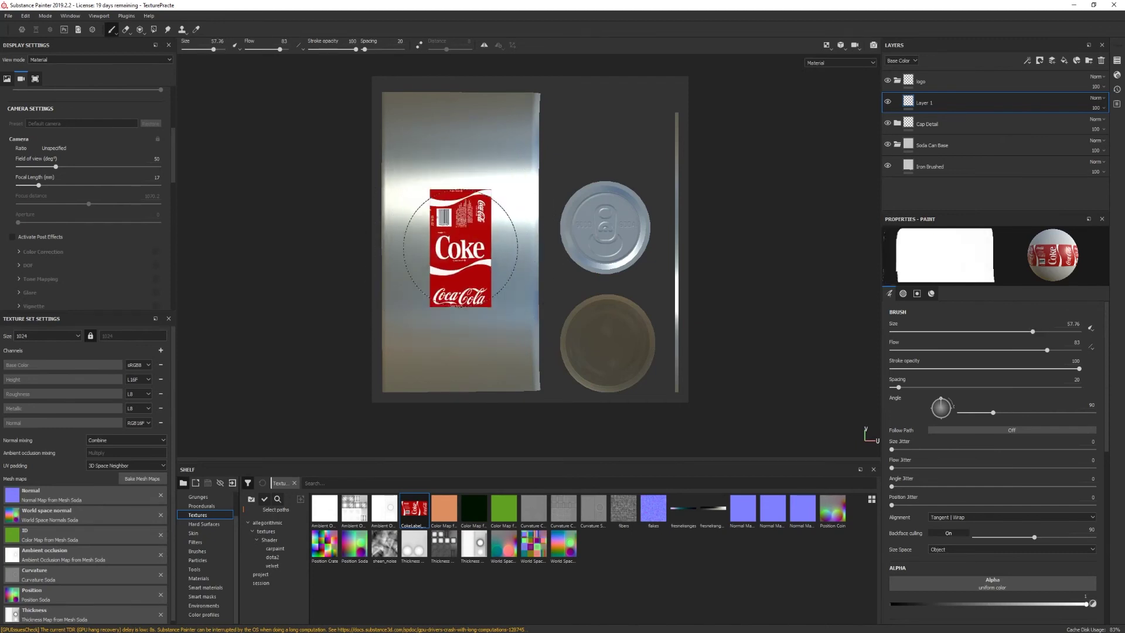
Try label brush sizes of 100, 200 and about 121 for covering the can body's UV island
mouse_move(461, 248)
ctrl+right_down()
mouse_move(445, 247)
mouse_move(498, 248)
ctrl+right_up()
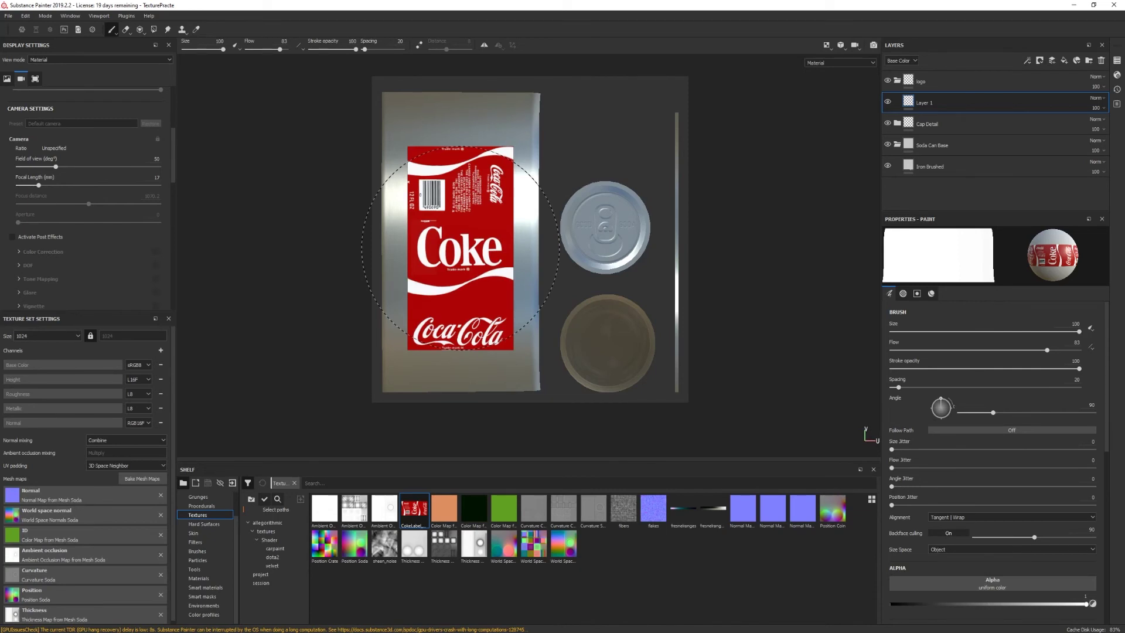
text(200)
key(Return)
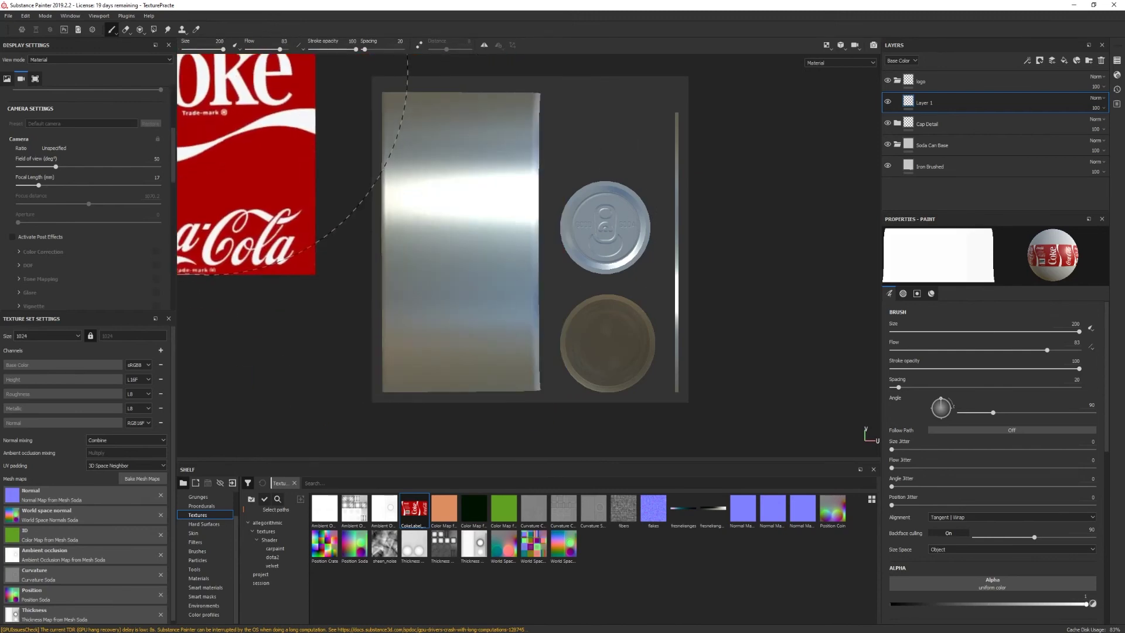
drag(1079, 331, 1036, 331)
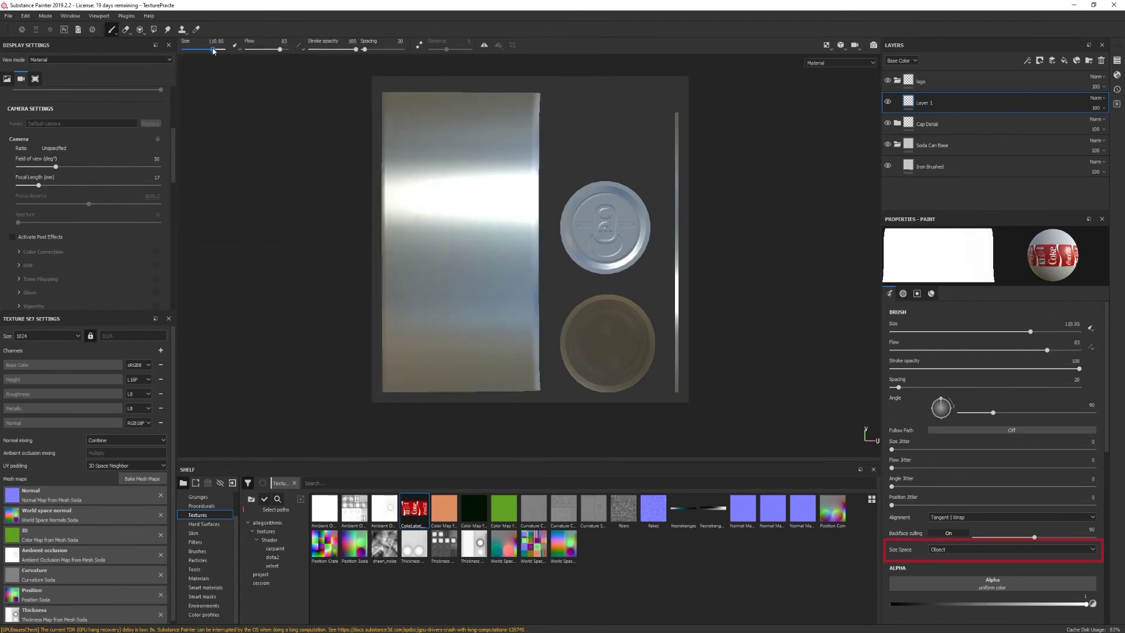
Change the brush's size space to Viewport and enlarge the brush to size 100
click(956, 549)
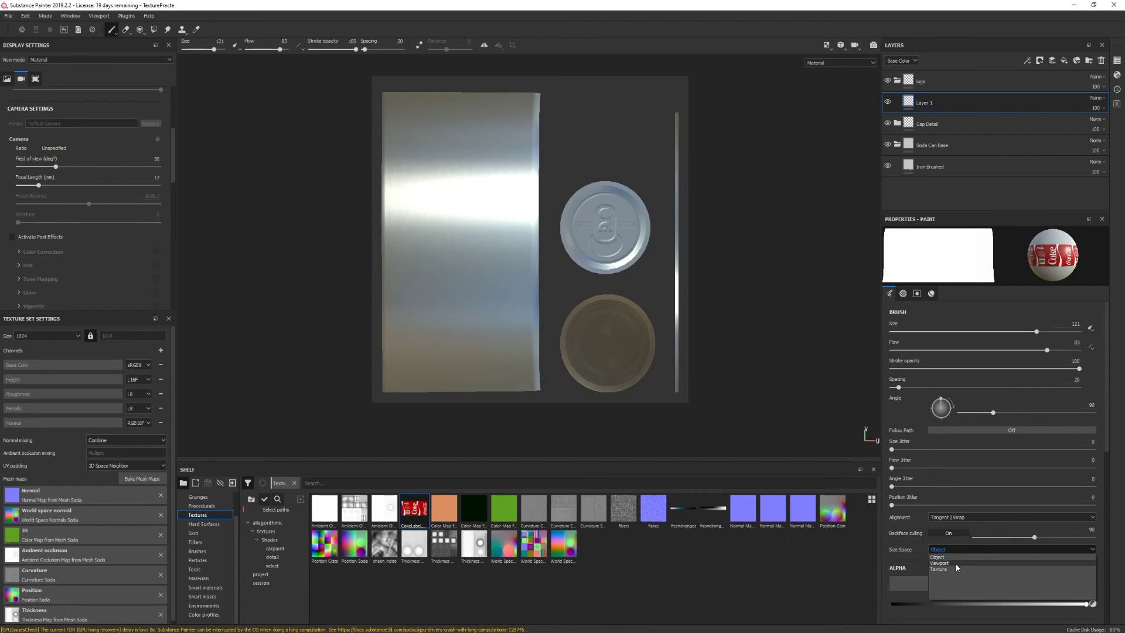
click(955, 564)
ctrl+right_drag(471, 243, 459, 240)
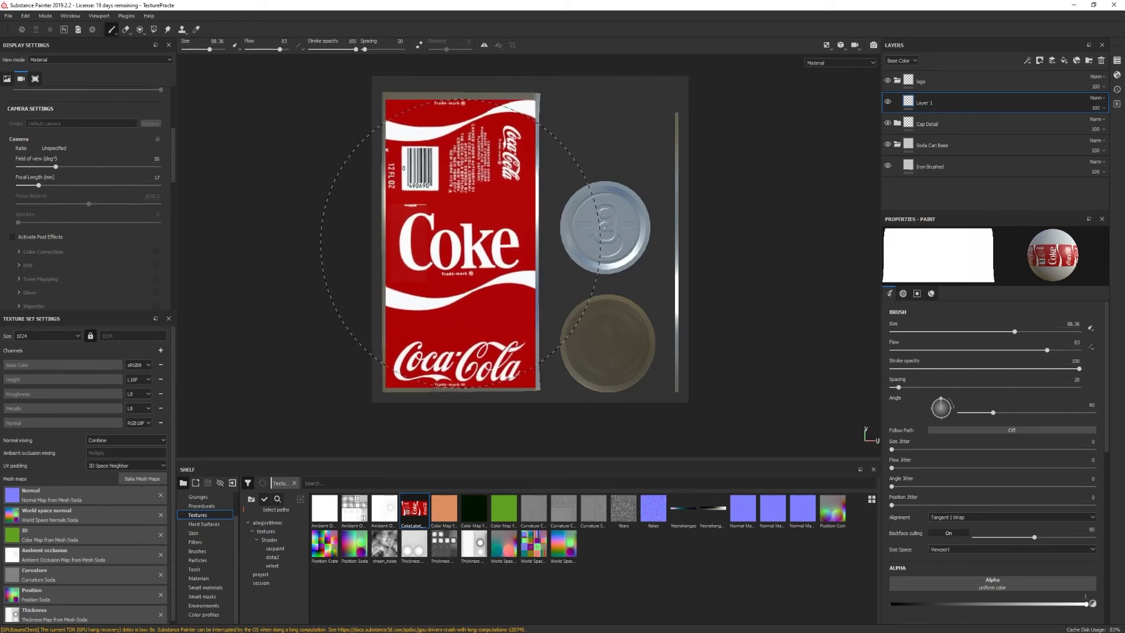
key(bracketright)
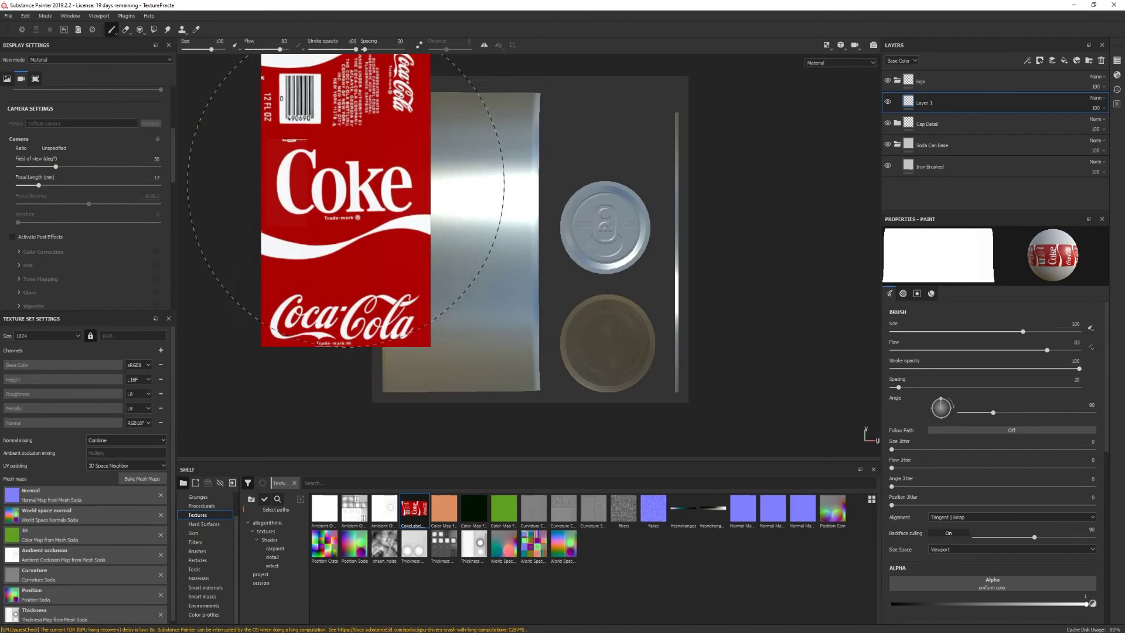
Fine-tune the brush size to 93, trying 95 and 92 first, to fit the label over the can body's UV island
click(223, 49)
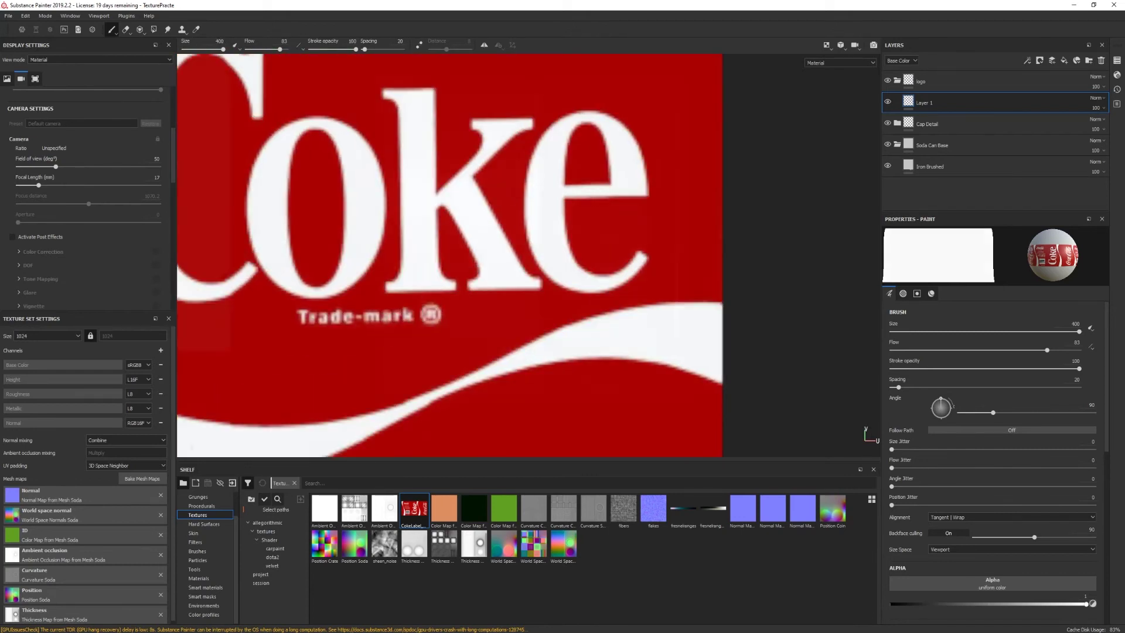
click(219, 41)
text(95)
key(Return)
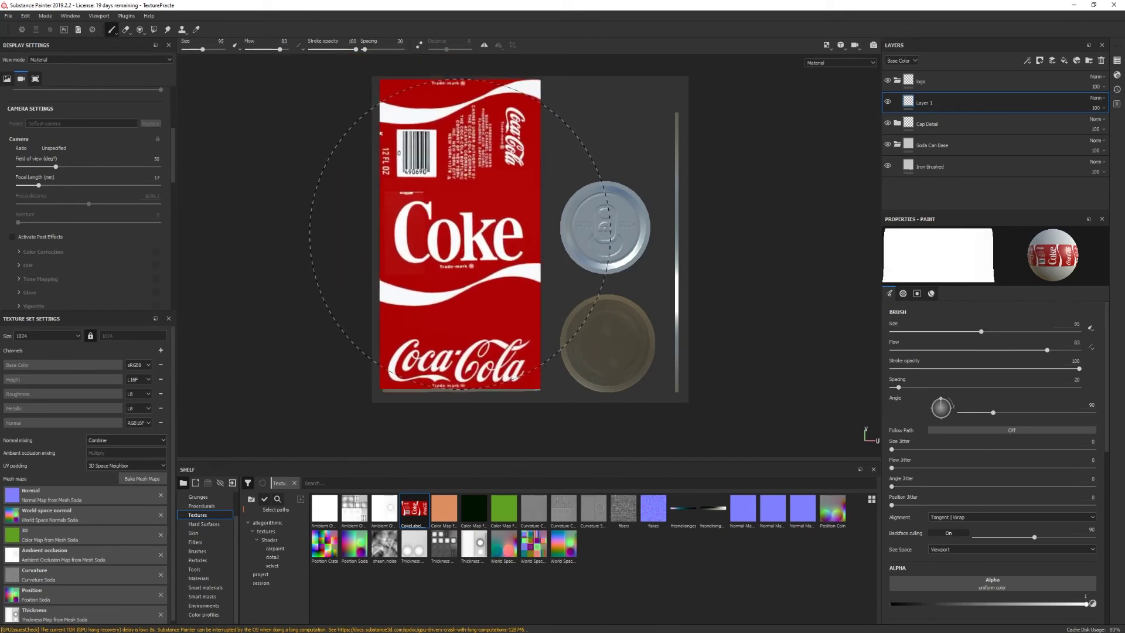
click(221, 41)
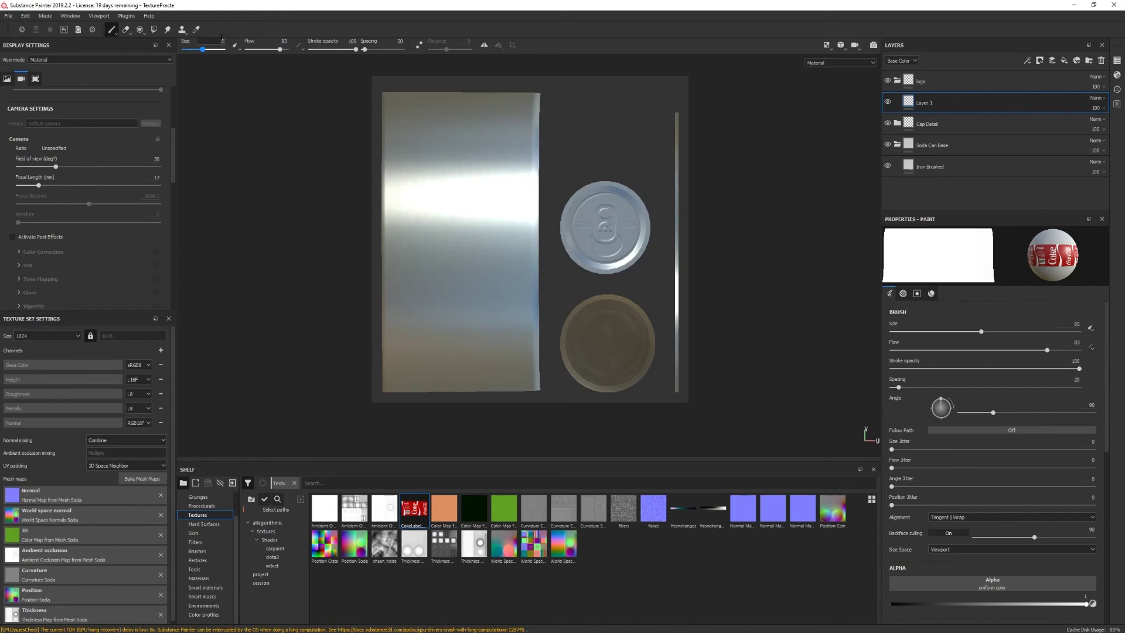
key(BackSpace)
text(2)
key(Return)
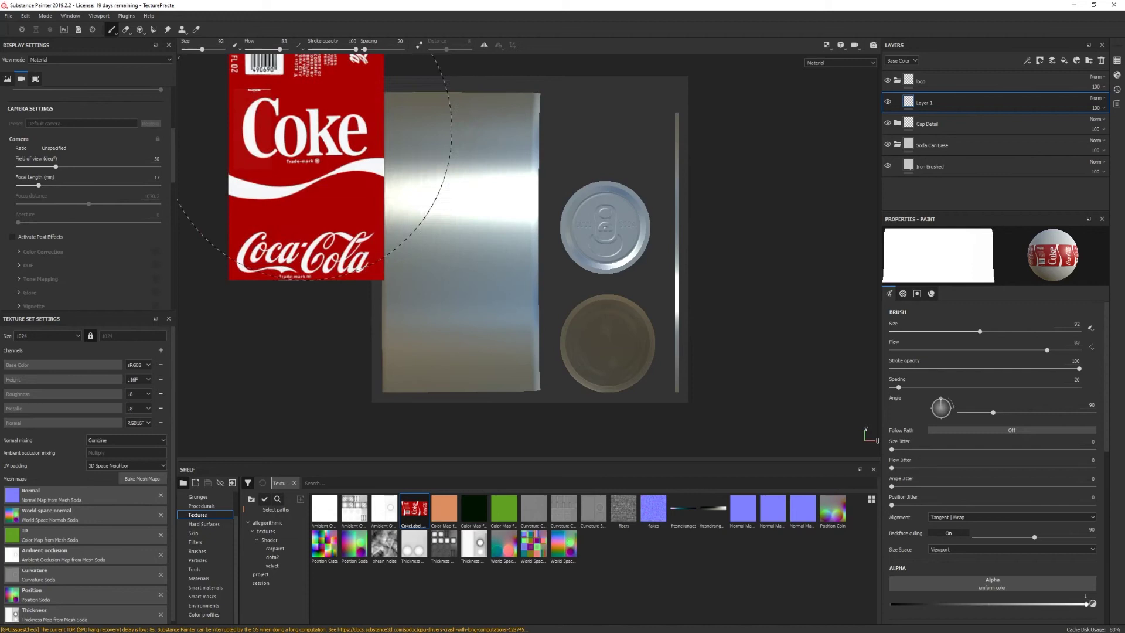
scroll(221, 42, up, 1)
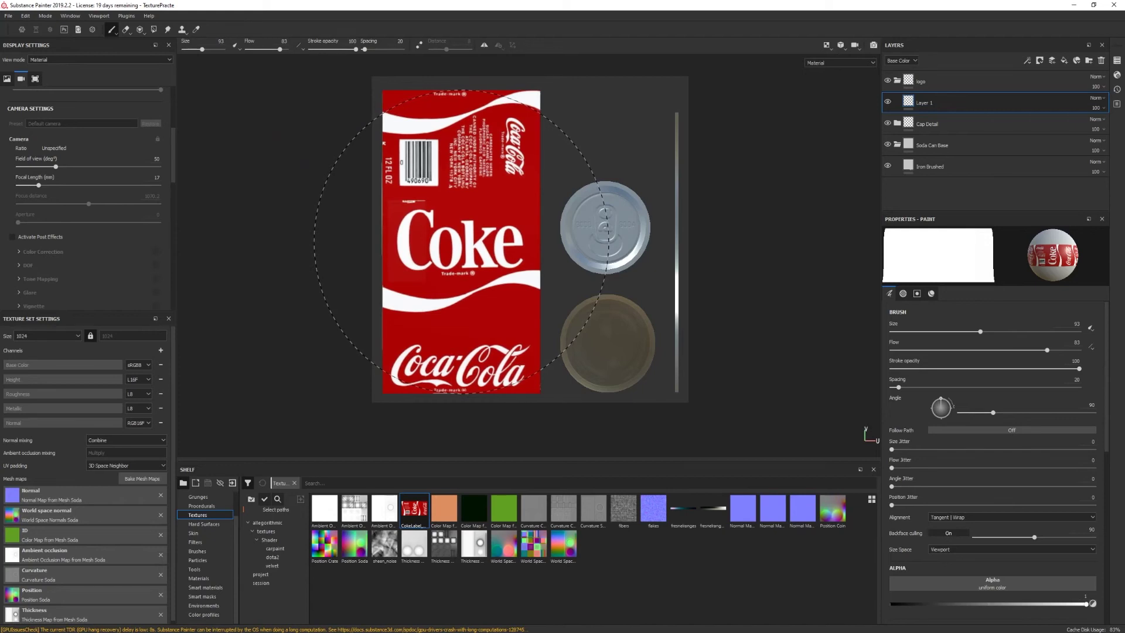
Set the brush alignment to UV, stamp the Coke label over the can body's UV island and show the 3D view alongside
click(461, 241)
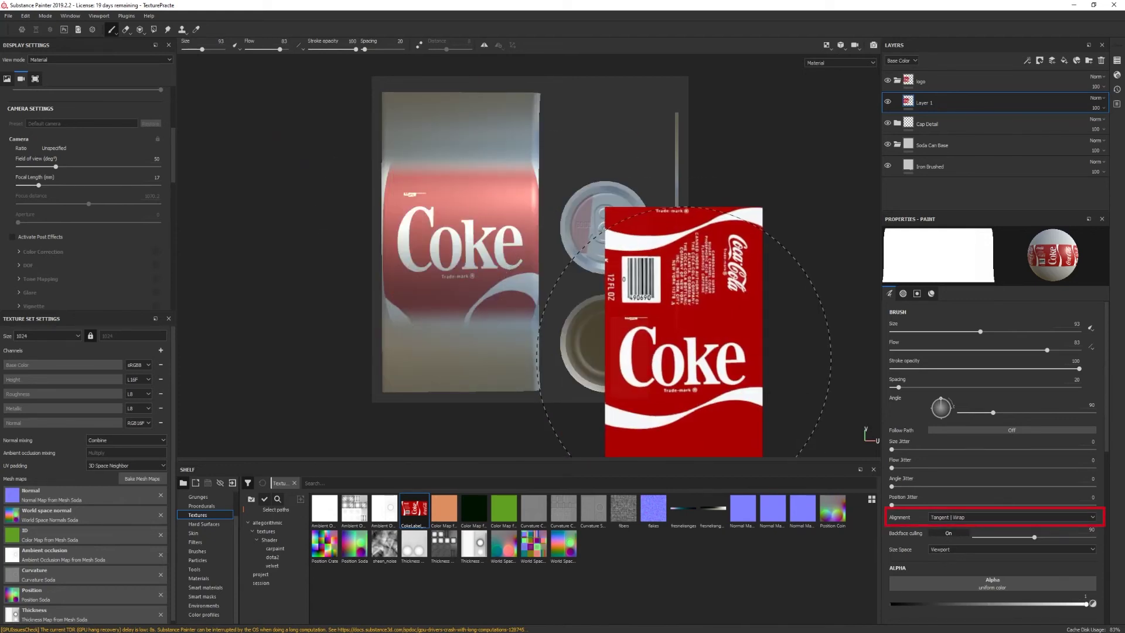
click(973, 517)
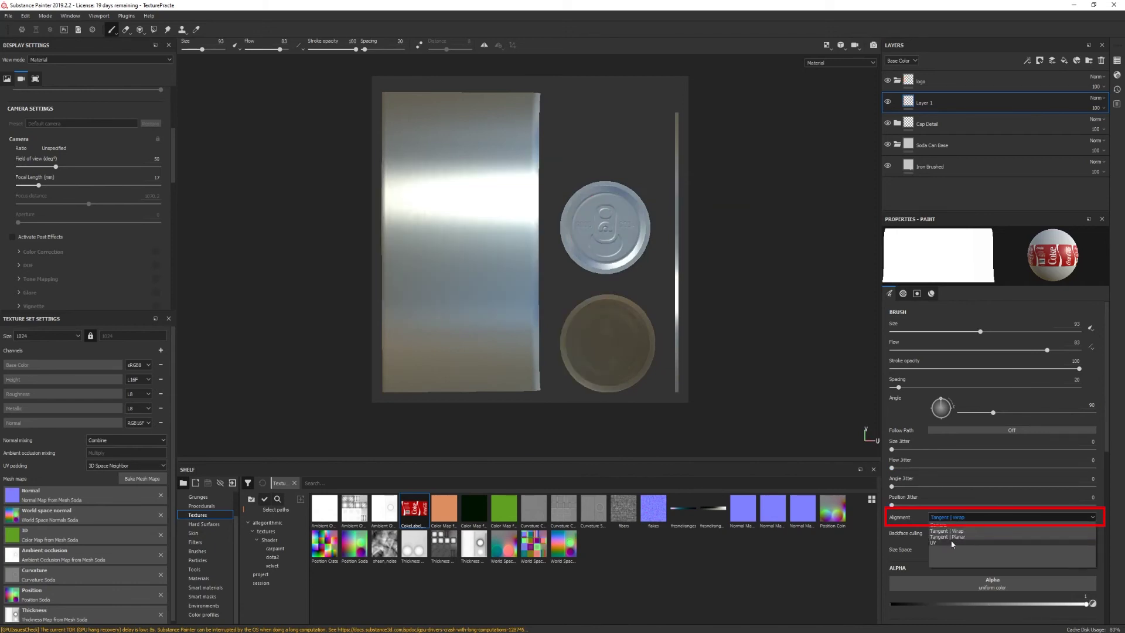
click(952, 543)
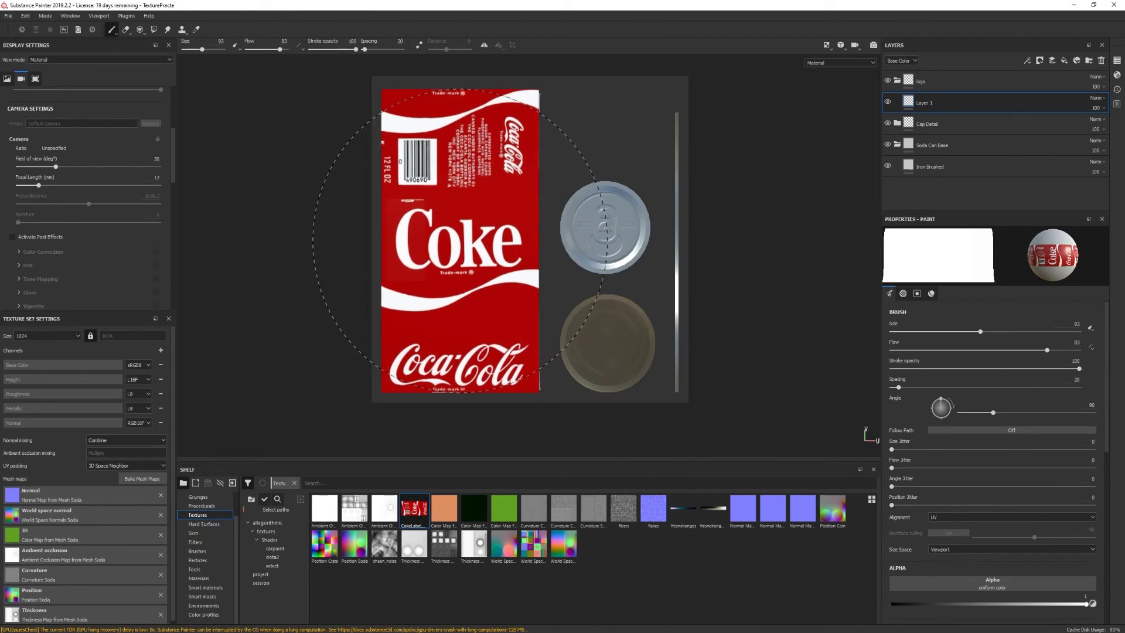
click(460, 241)
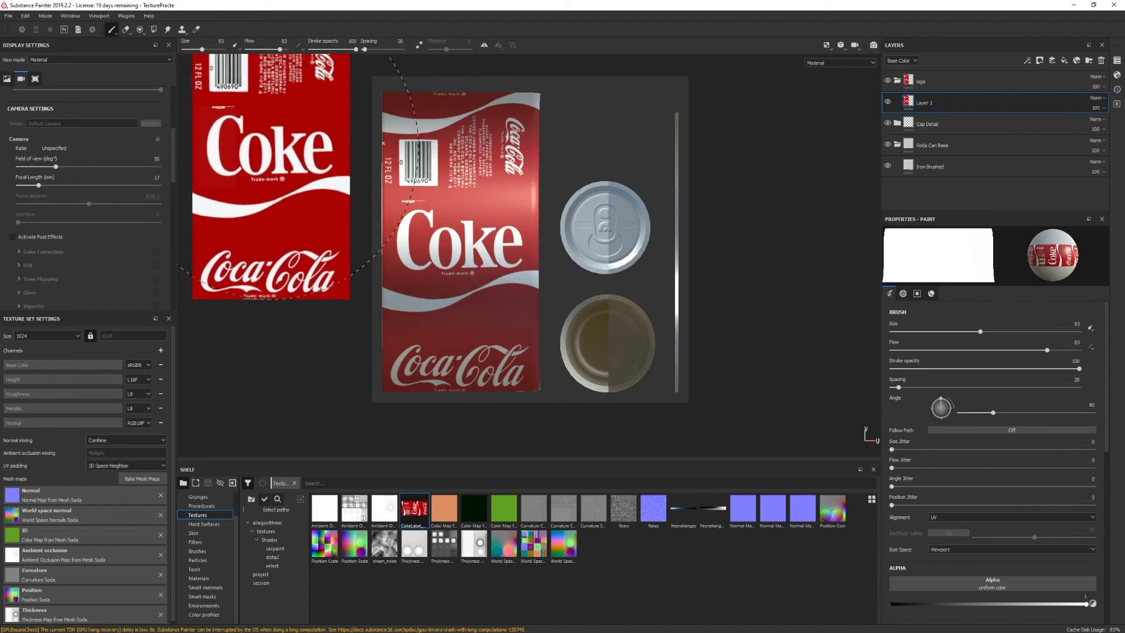
key(F1)
mouse_move(423, 246)
alt+mouse_down()
mouse_move(472, 320)
mouse_move(448, 343)
mouse_move(477, 321)
mouse_move(588, 321)
mouse_move(431, 321)
alt+mouse_up()
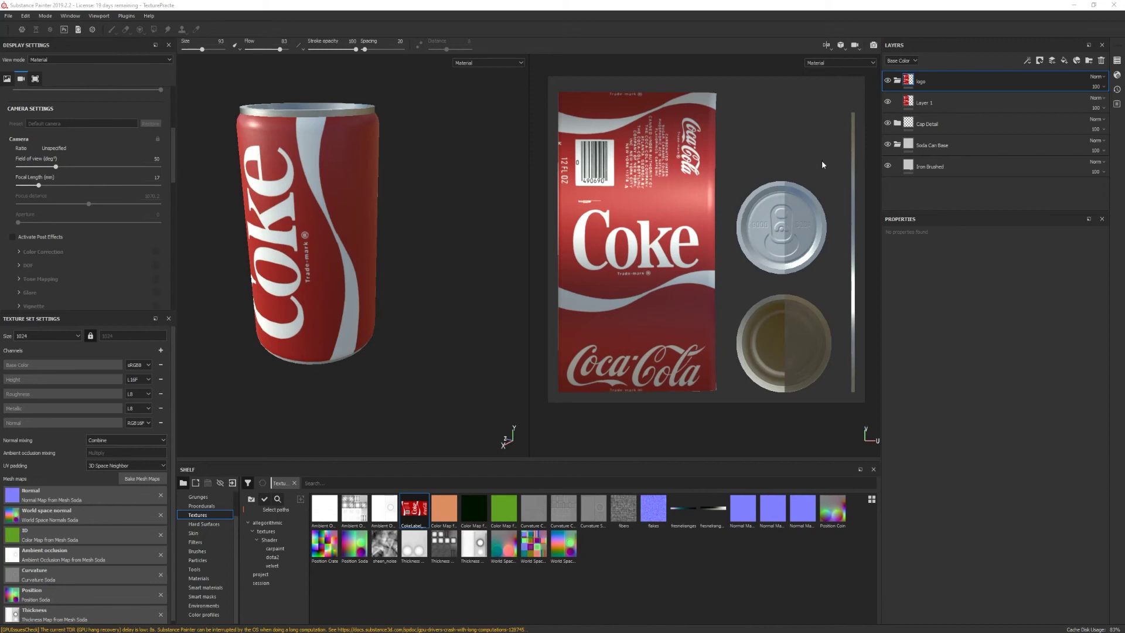
Add a black mask to the logo folder, try a soft brush stroke over the can body and undo it
double_click(920, 82)
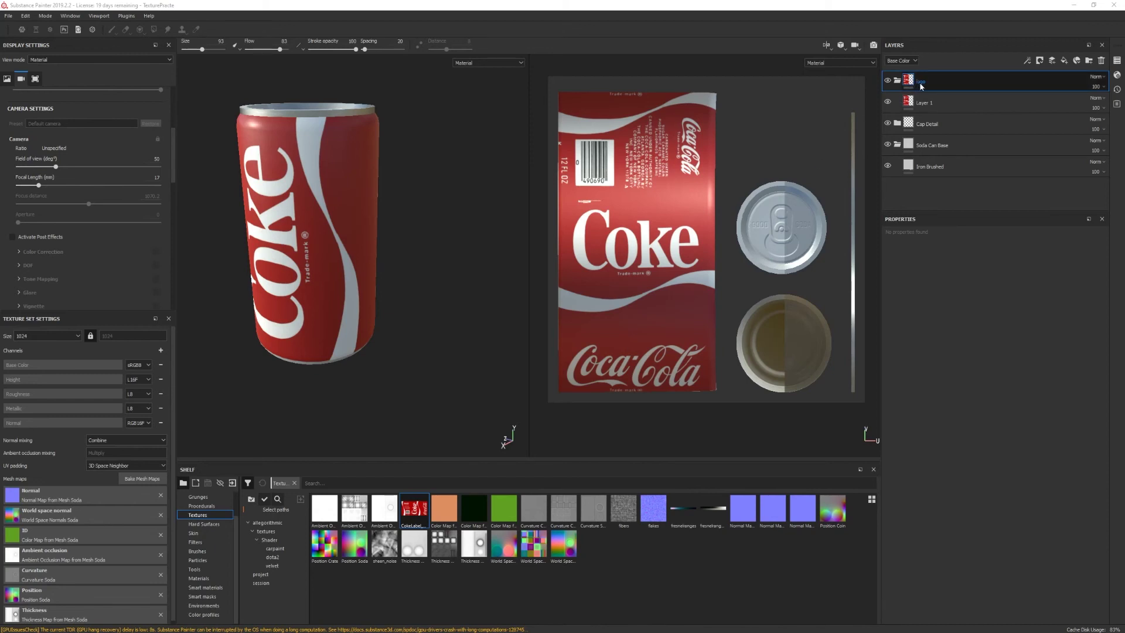
right_click(920, 85)
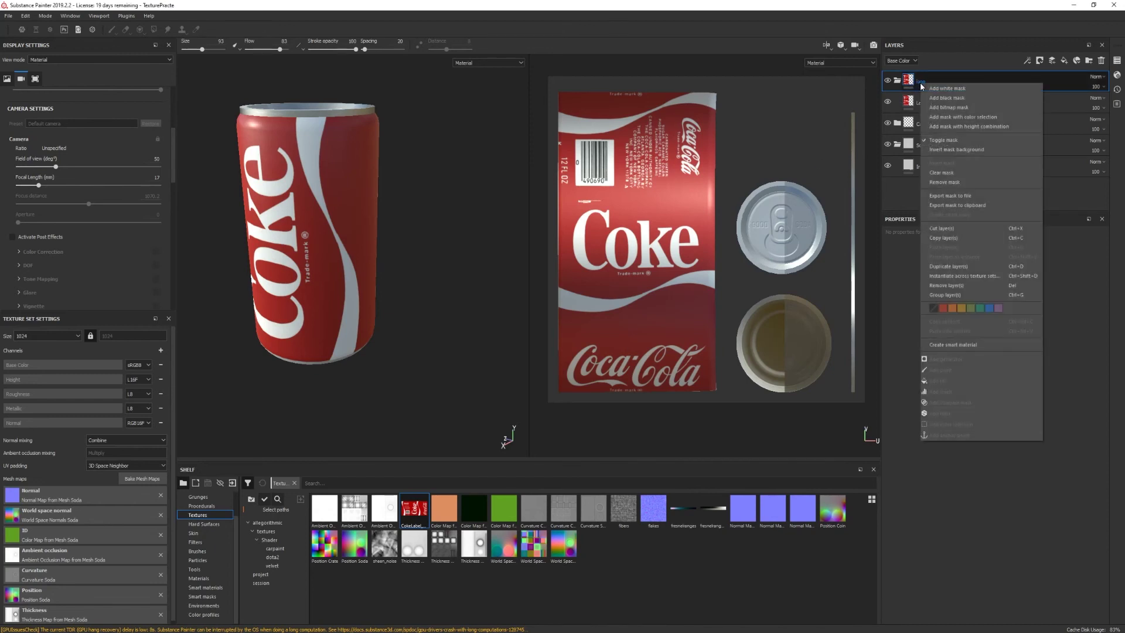
click(943, 98)
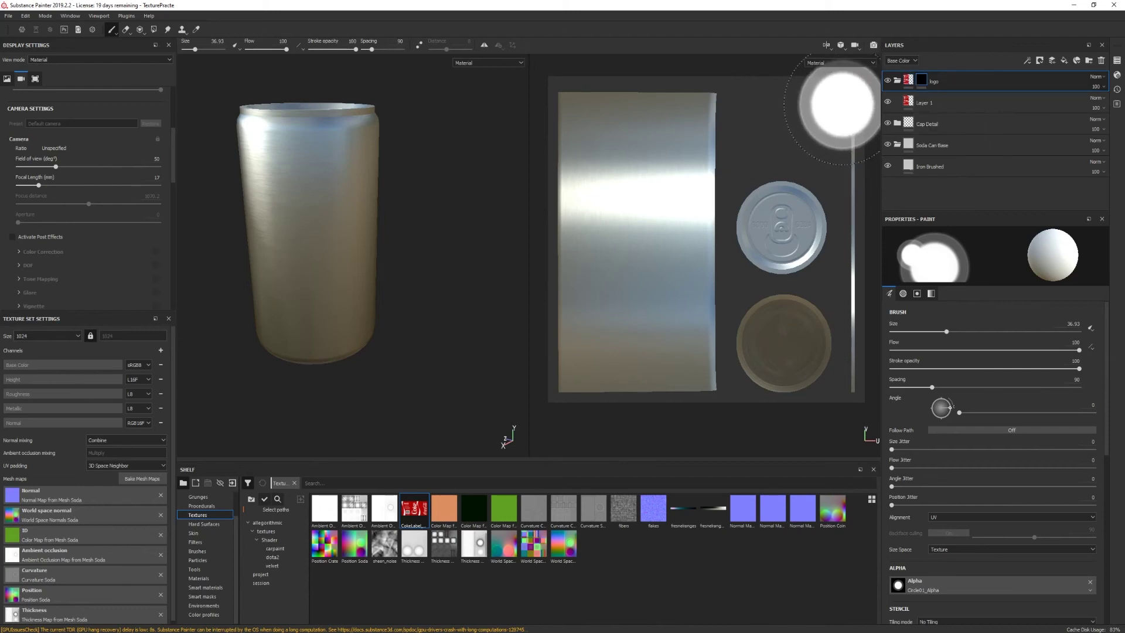
mouse_move(610, 193)
mouse_down()
mouse_move(612, 240)
mouse_move(591, 275)
mouse_up()
key(ctrl+z)
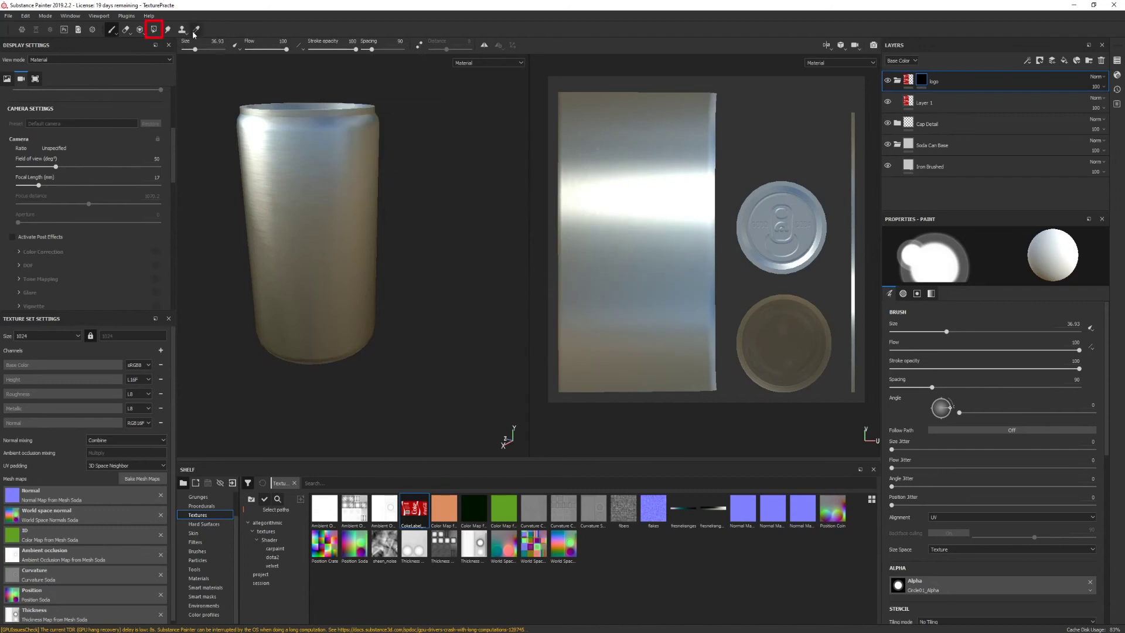
Polygon-fill the logo folder's mask white, first on three can body faces and then on the whole body UV island
click(154, 30)
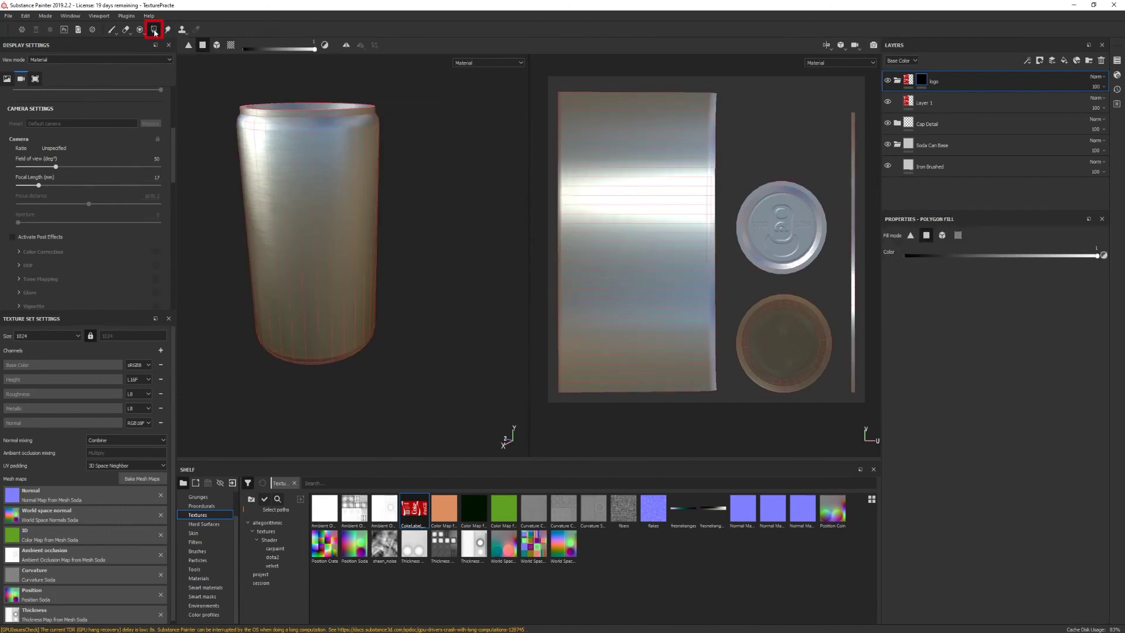
click(313, 206)
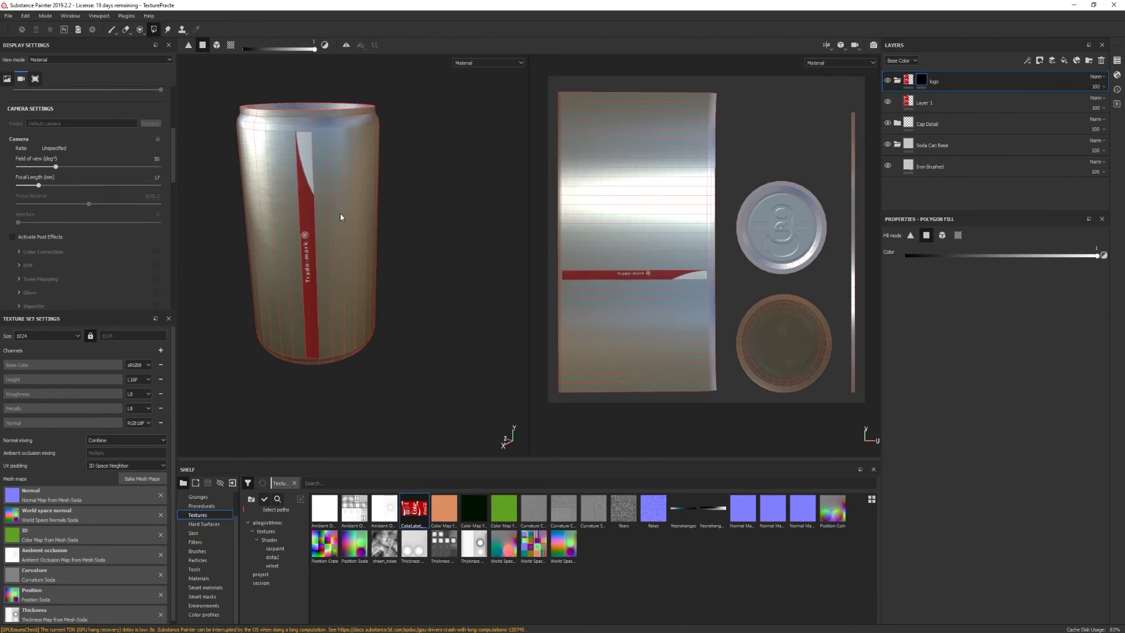
click(340, 213)
click(360, 217)
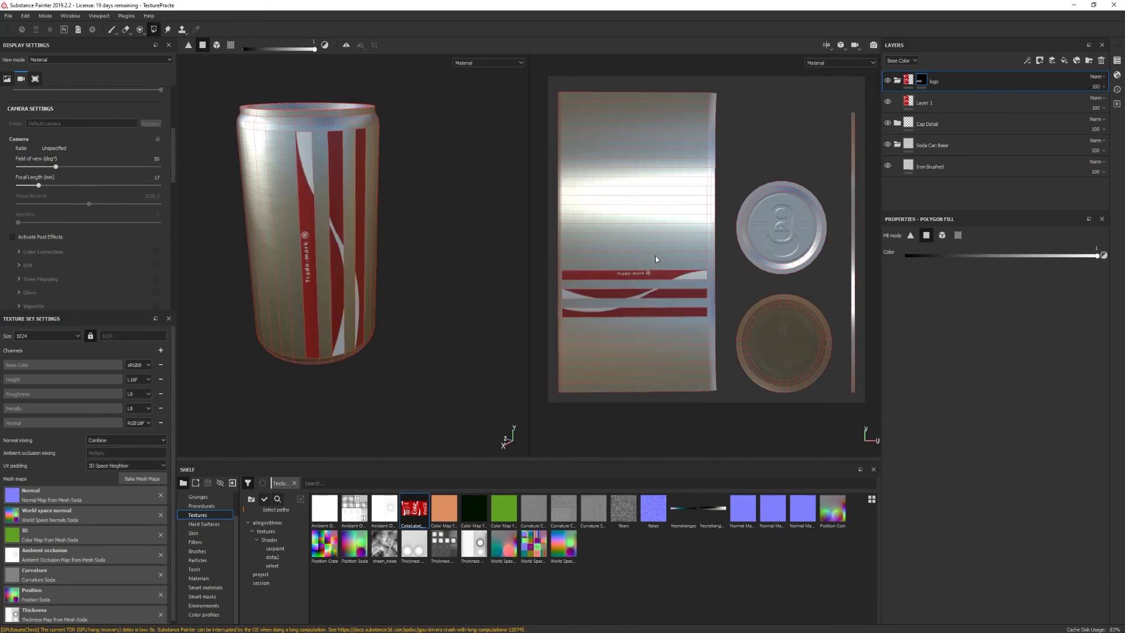
click(231, 46)
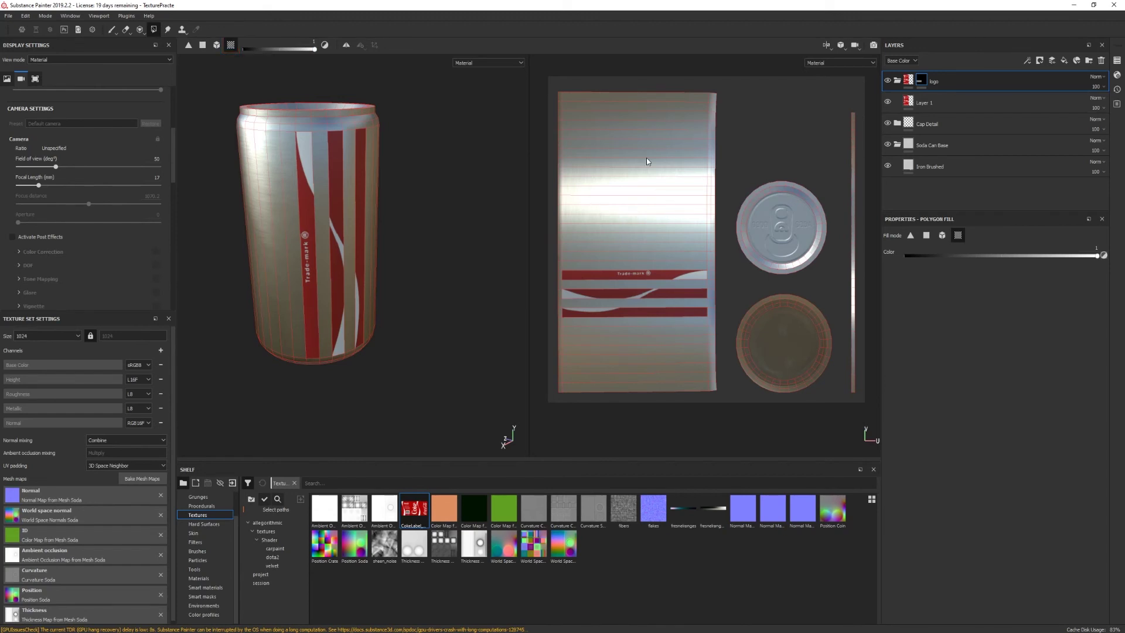
click(614, 184)
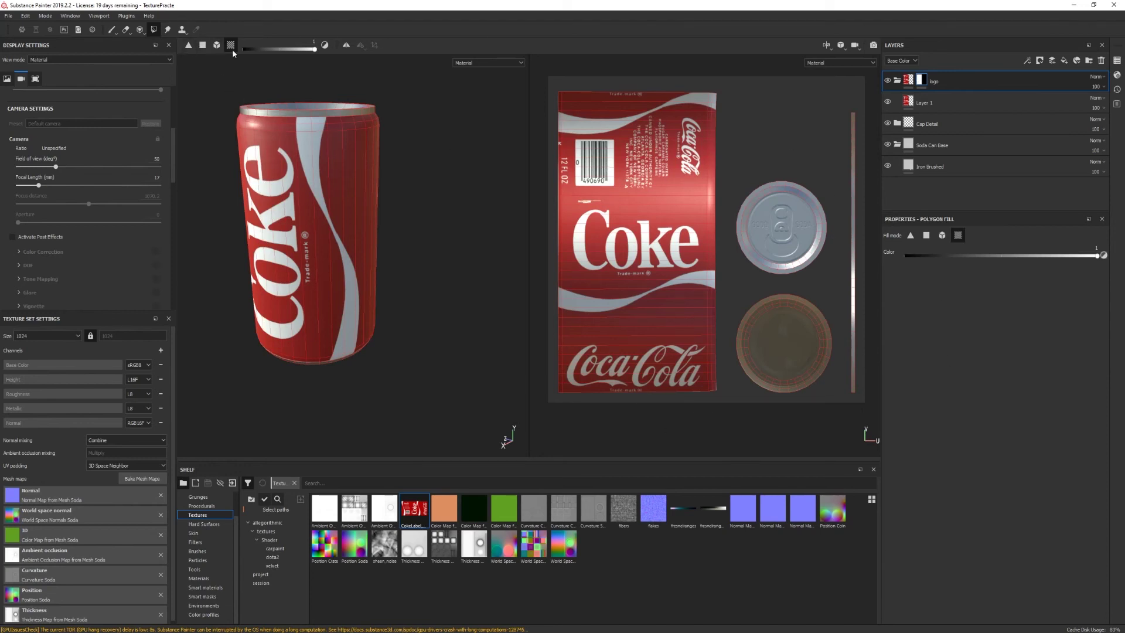
Try mask fill values of 0.503 and 0 on the can body's UV island, then refill it with 1
click(325, 46)
drag(262, 51, 280, 56)
click(624, 234)
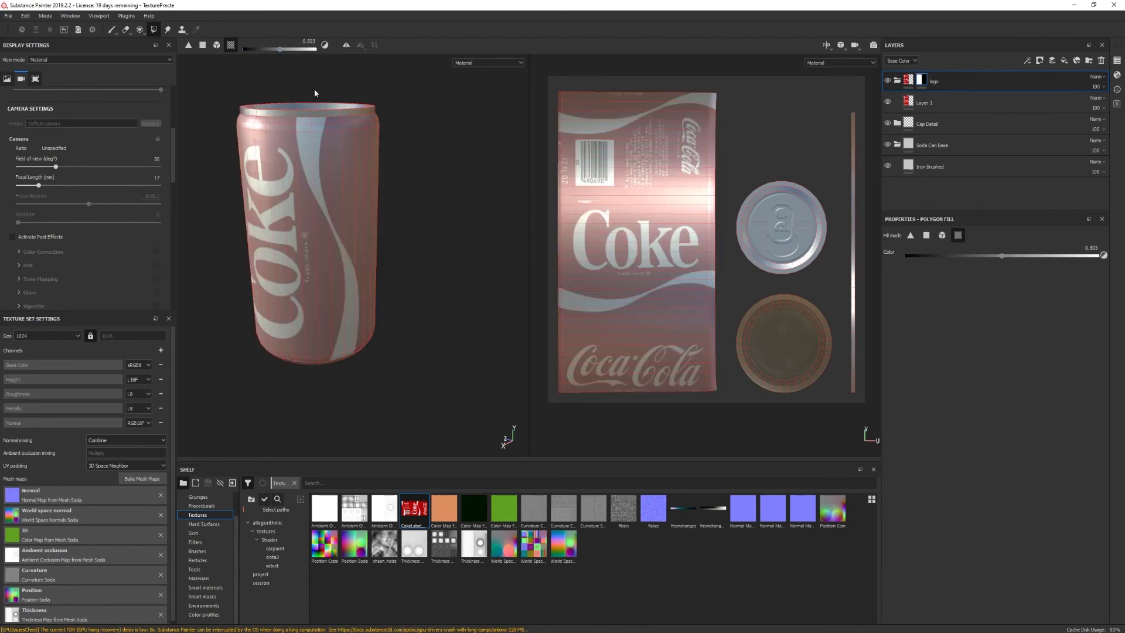
drag(275, 52, 244, 49)
click(604, 214)
drag(245, 49, 316, 50)
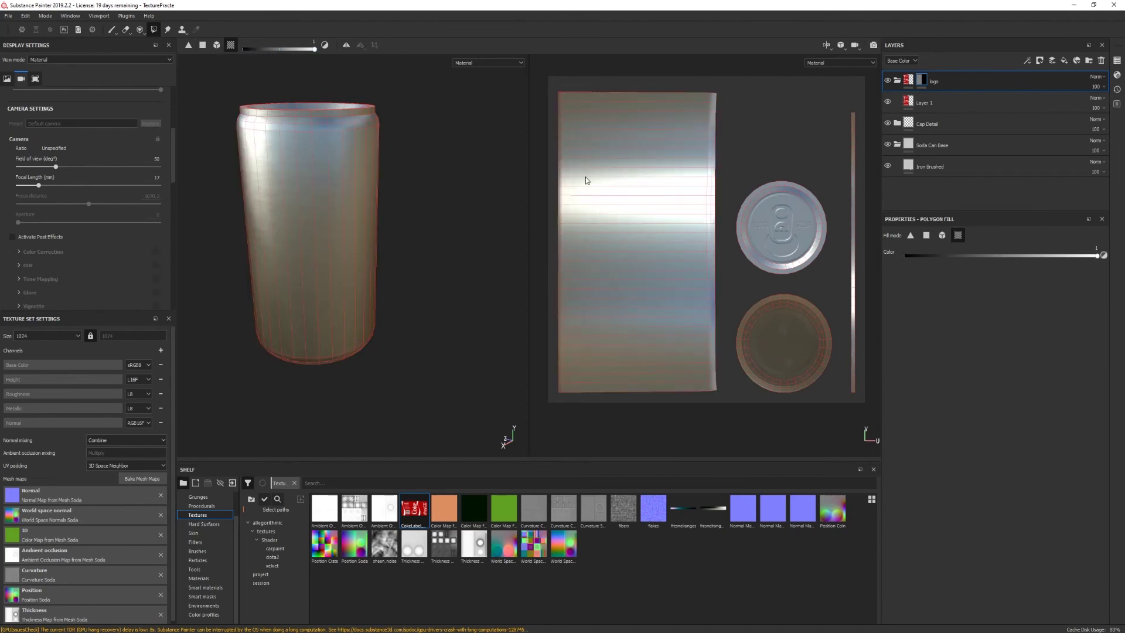
click(588, 179)
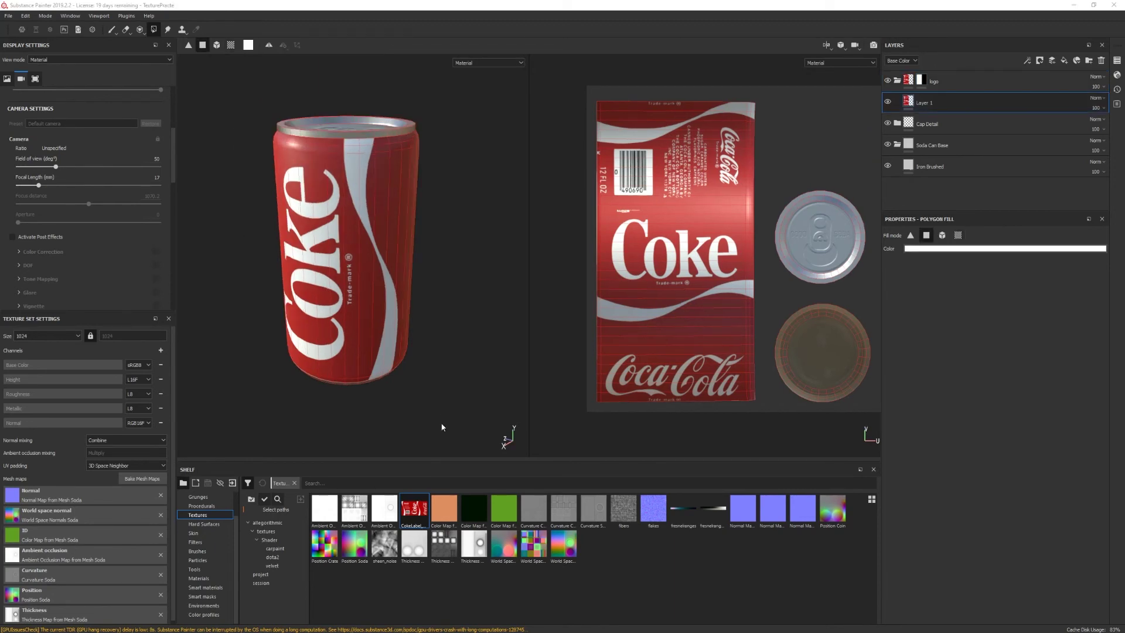
Inspect the labelled can, return to the Paint brush and set its roughness to 0.2644 and metallic to 0.1378
alt+drag(442, 427, 395, 349)
alt+middle_drag(395, 349, 385, 318)
alt+drag(386, 318, 395, 322)
click(112, 29)
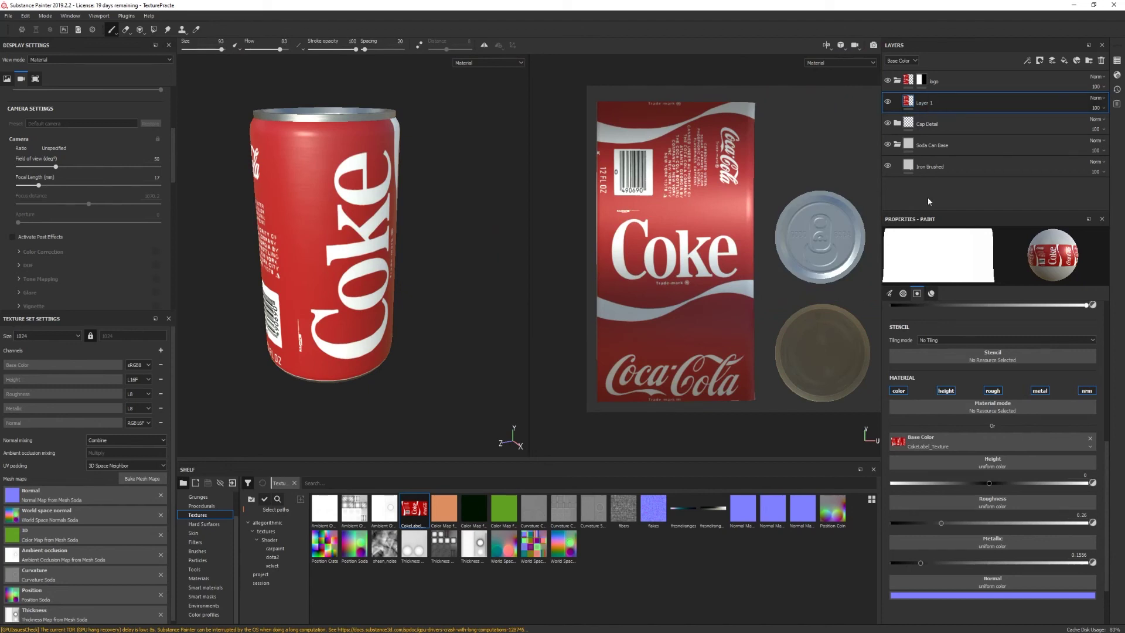
scroll(967, 483, down, 2)
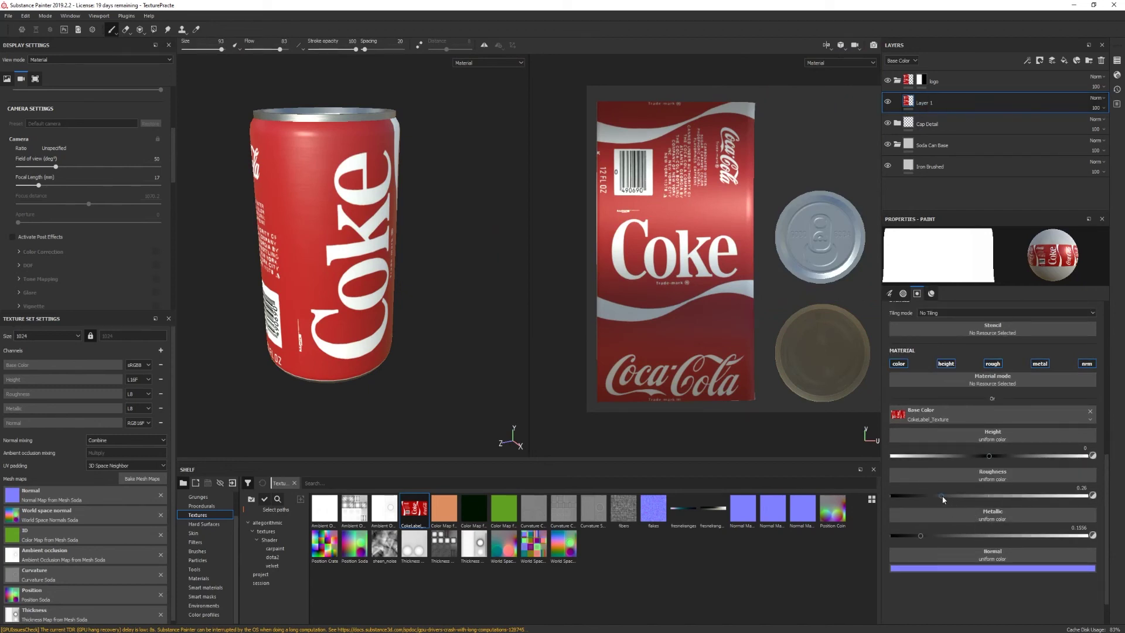
click(942, 496)
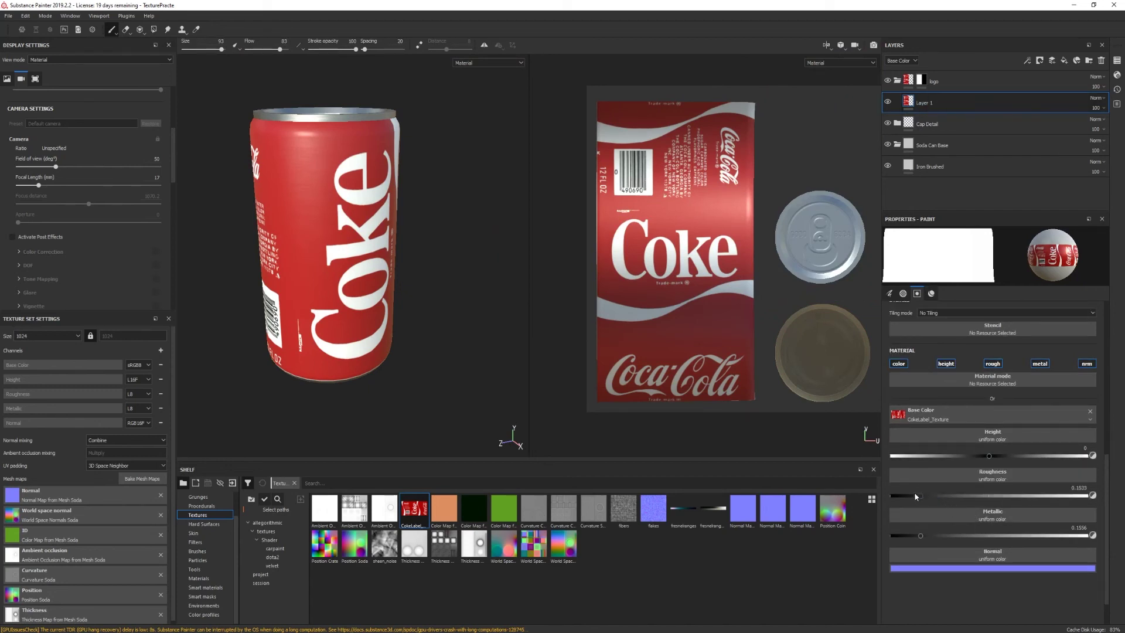
click(917, 535)
click(917, 536)
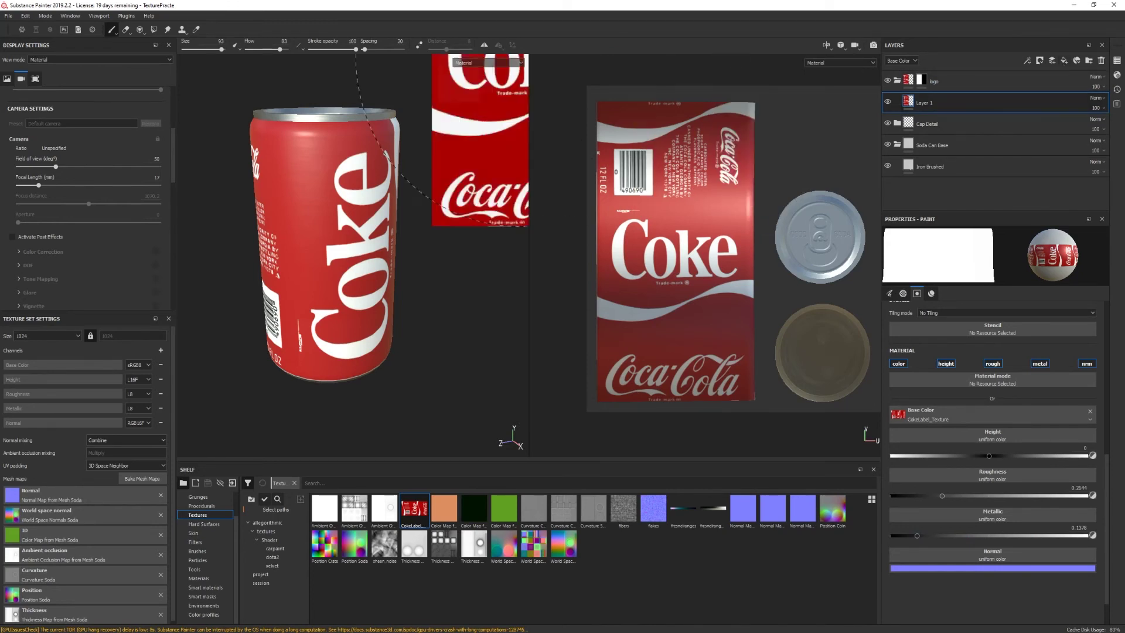
Erase the stamped label from Layer 1 and limit the label brush's material to the color channel only
key(e)
mouse_move(599, 400)
mouse_down()
mouse_move(633, 176)
mouse_move(680, 264)
mouse_move(721, 235)
mouse_up()
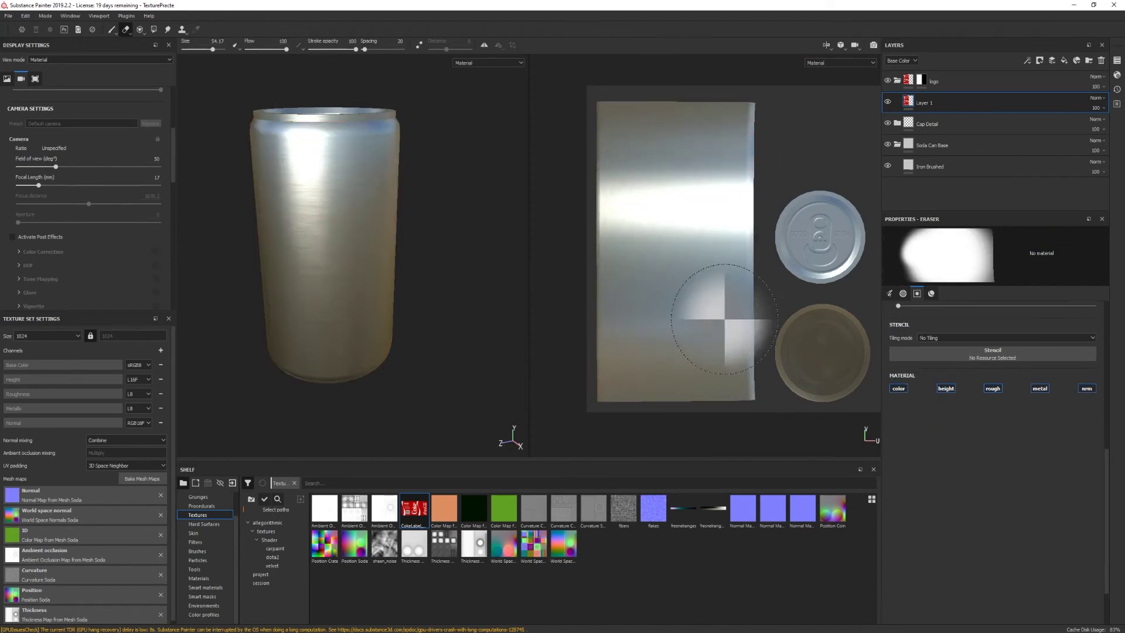
click(110, 30)
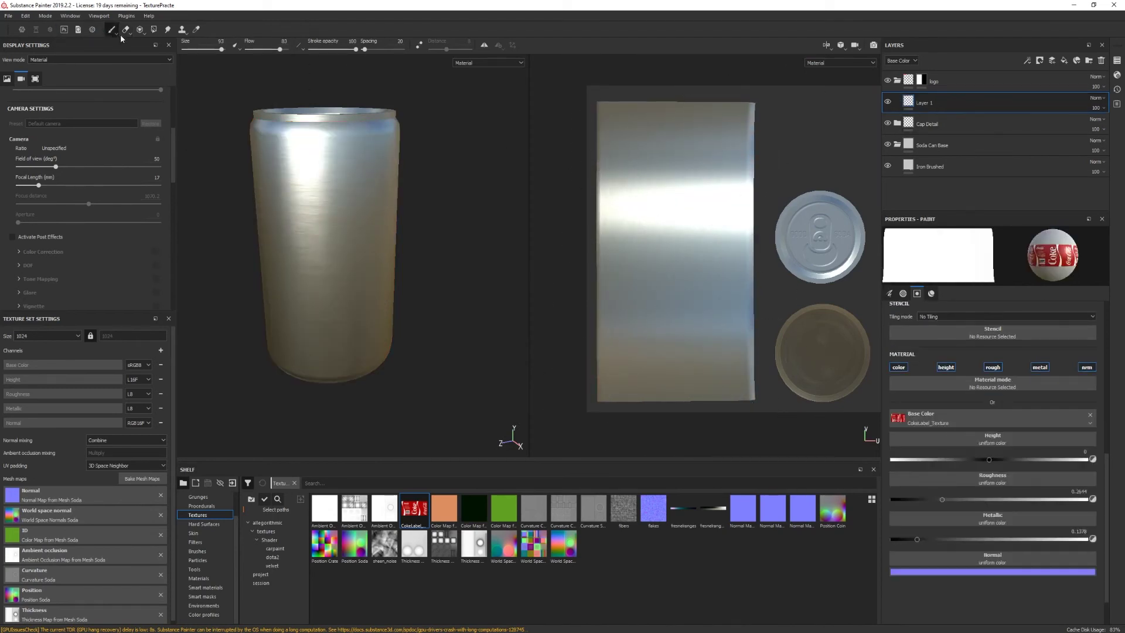
click(946, 367)
click(992, 367)
click(1039, 367)
click(1086, 368)
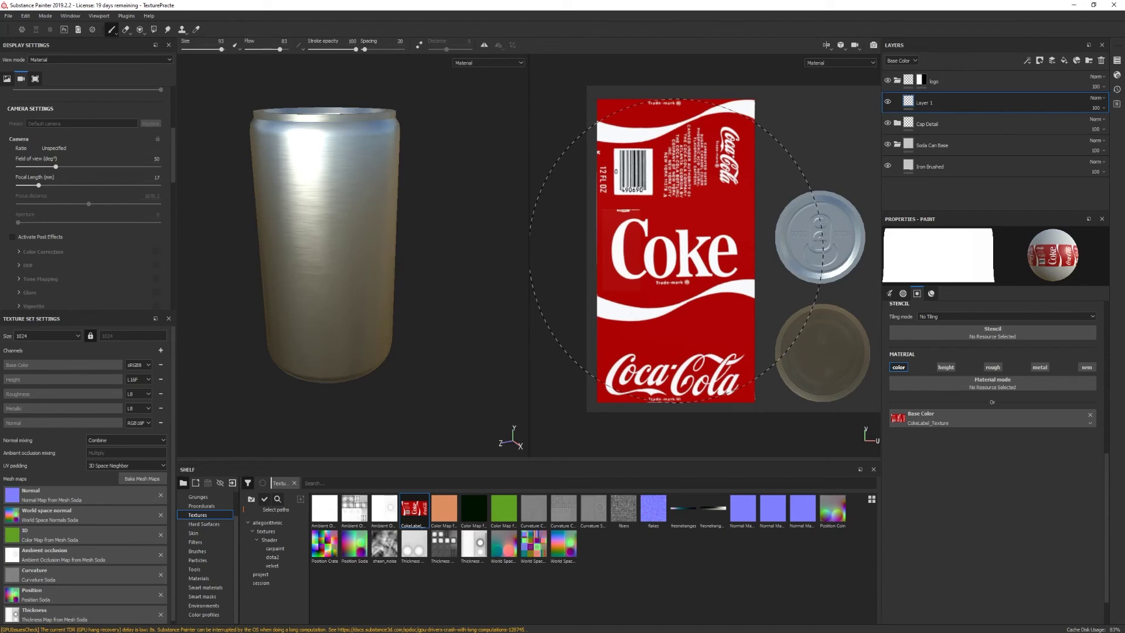
Stamp the color-only Coke label over the can body's UV island and collapse the logo folder
click(675, 253)
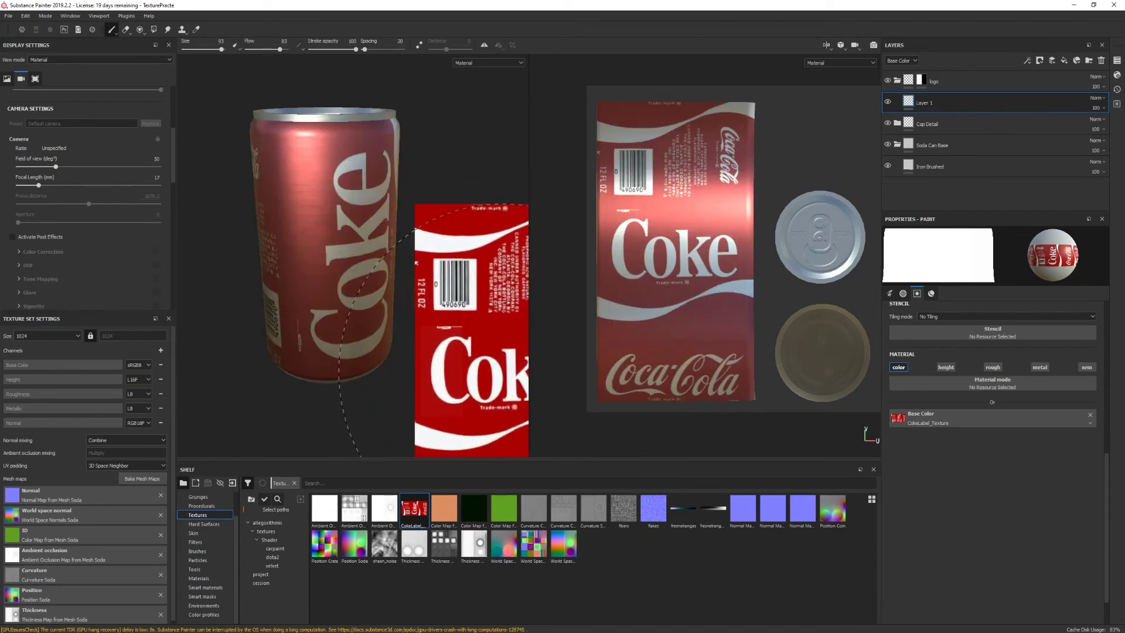
click(949, 89)
click(897, 80)
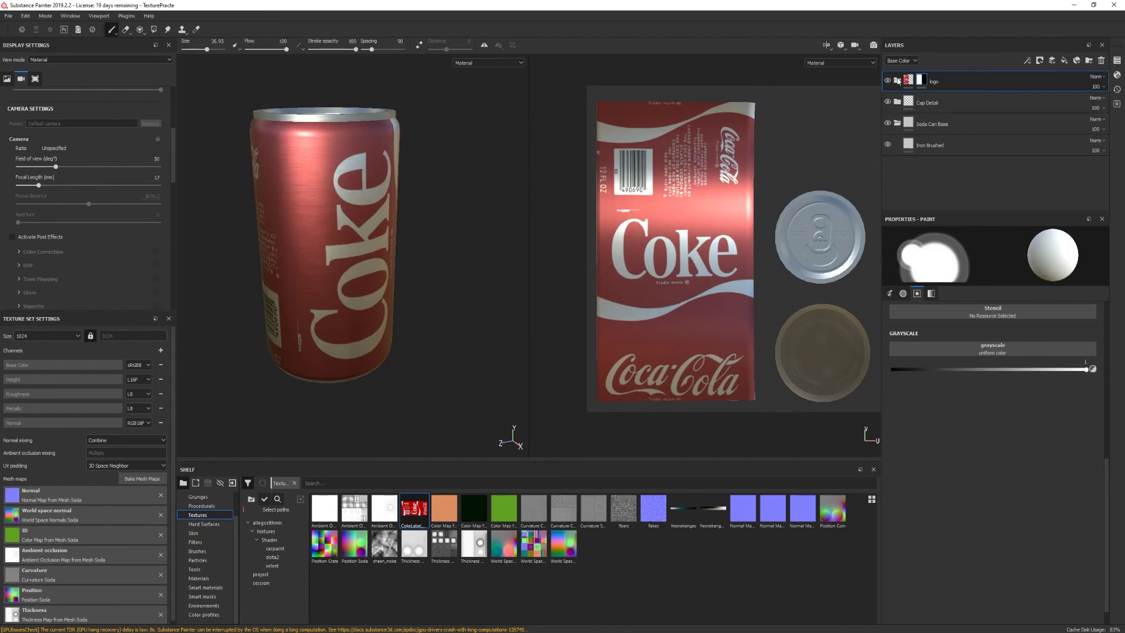
Set the Iron Brushed fill layer's roughness to about 0.2049 and check the can in 3D
click(936, 146)
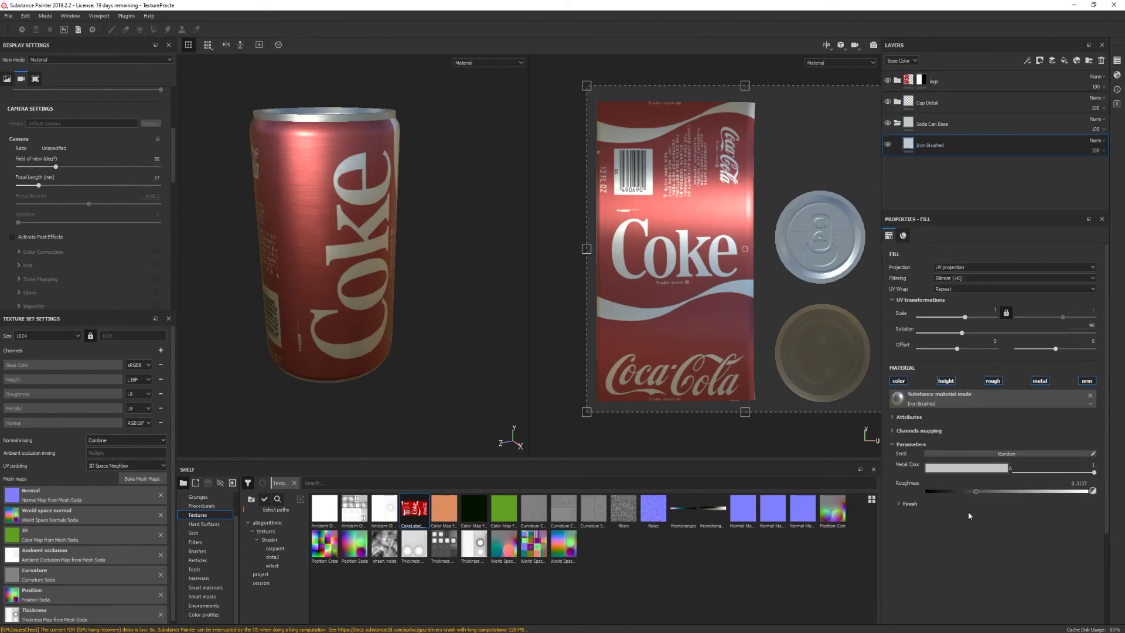
drag(977, 495, 957, 494)
mouse_move(435, 275)
alt+mouse_down()
mouse_move(408, 308)
mouse_move(457, 272)
alt+mouse_up()
scroll(443, 319, down, 3)
alt+drag(440, 326, 356, 320)
scroll(394, 314, up, 3)
alt+middle_drag(356, 320, 381, 321)
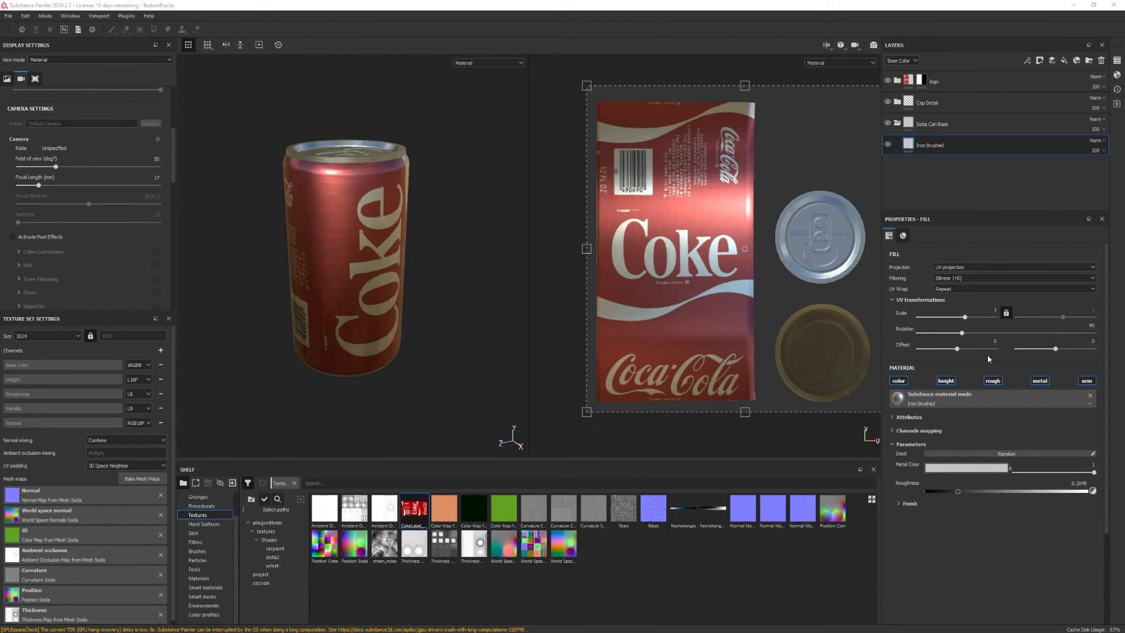
Hide the Soda texture set, then show and activate the Crate texture set
click(1116, 62)
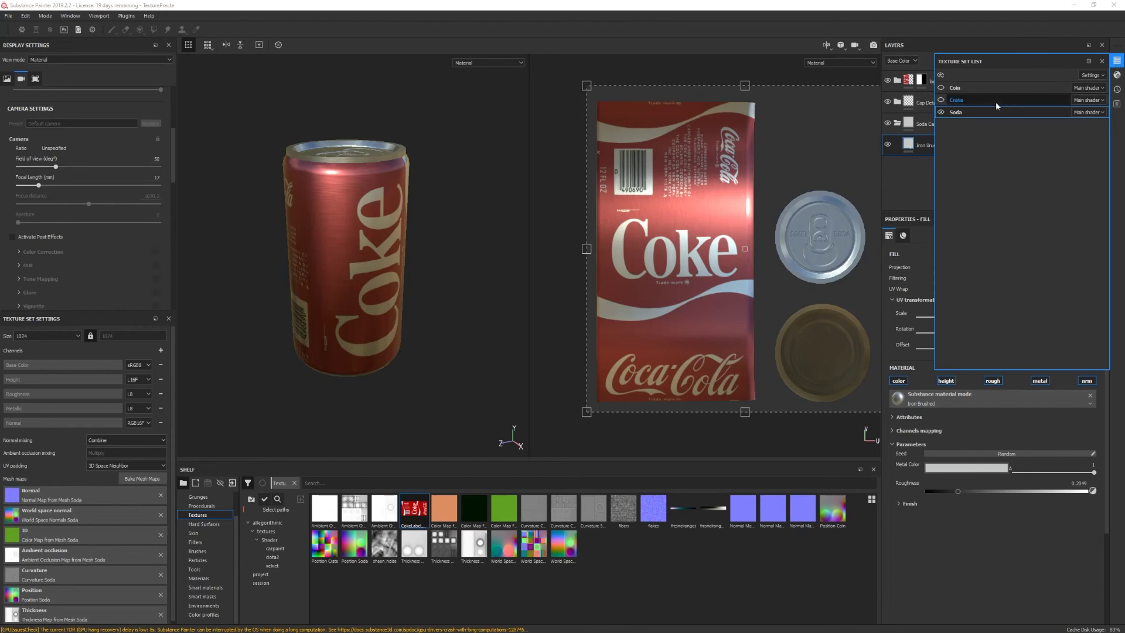
click(940, 112)
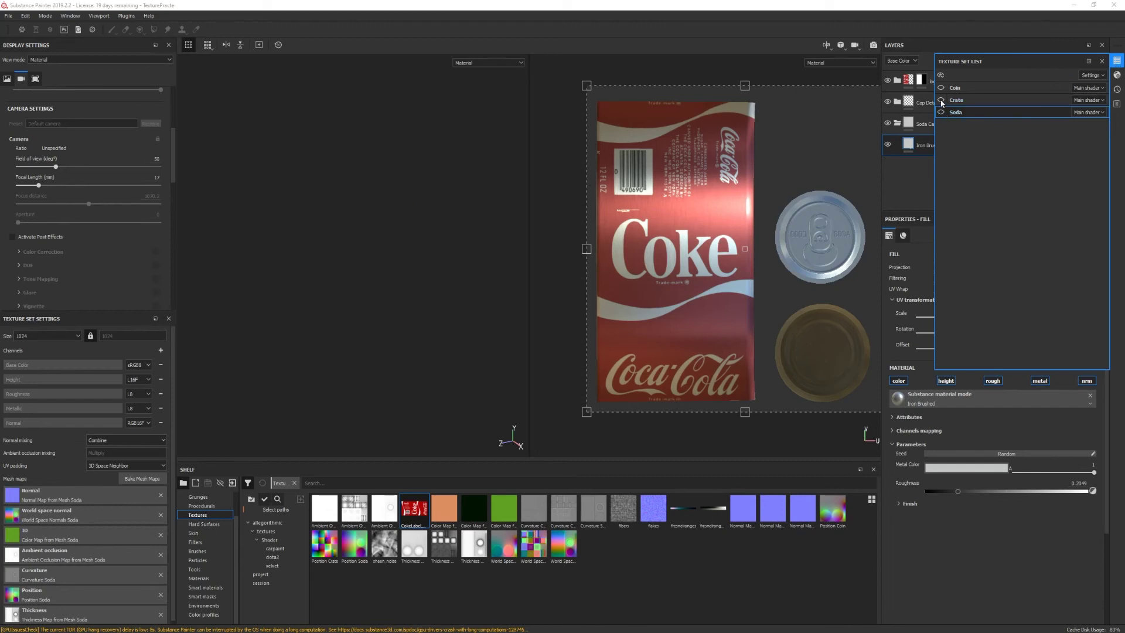
click(942, 101)
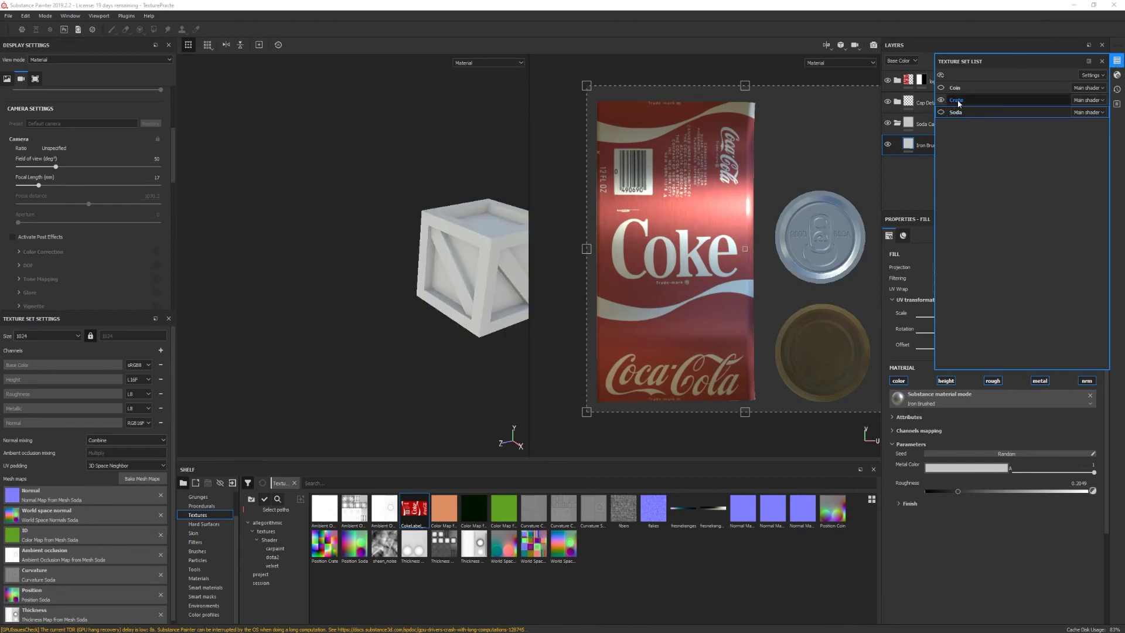
click(958, 100)
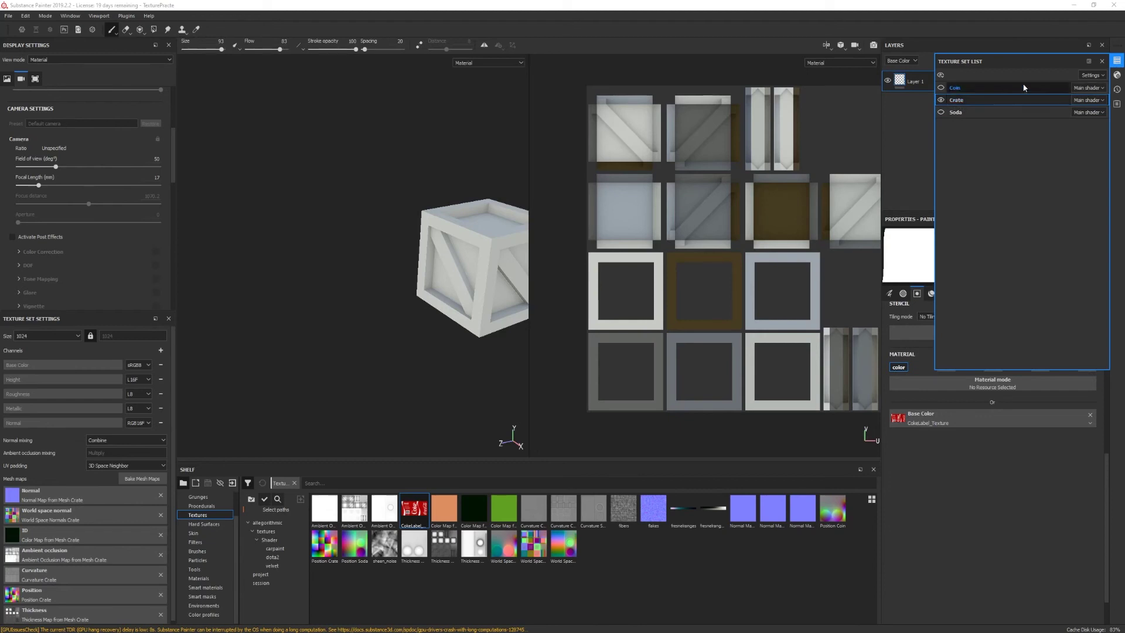
click(1101, 62)
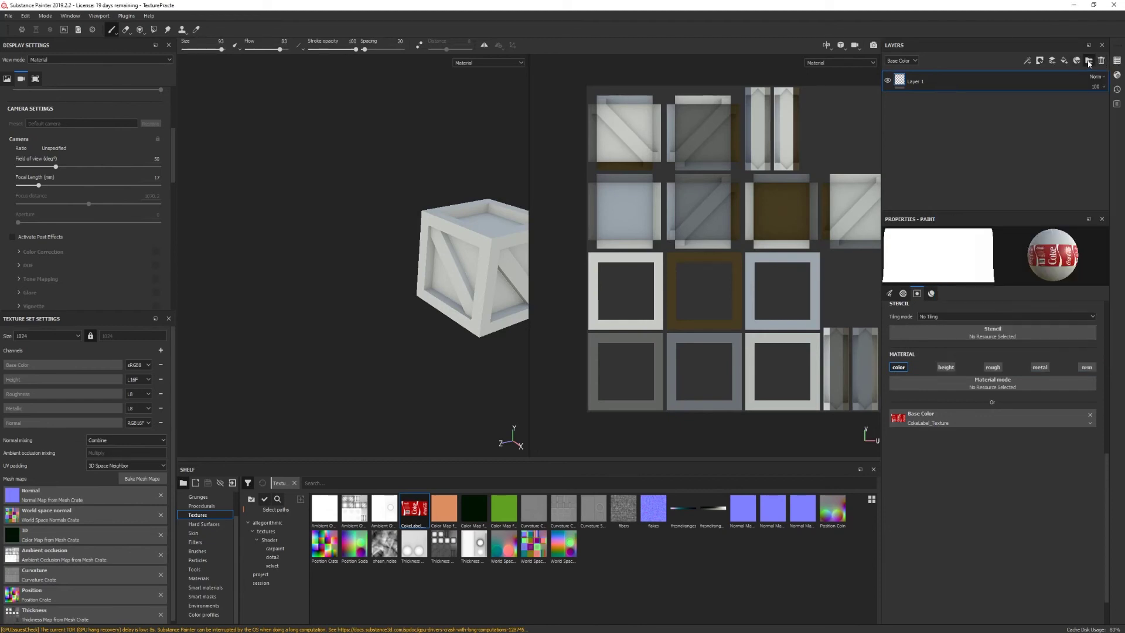
Add a folder named Crate Base Wood to the crate's layer stack and delete the empty Layer 1
click(1089, 61)
key(Return)
text(Base)
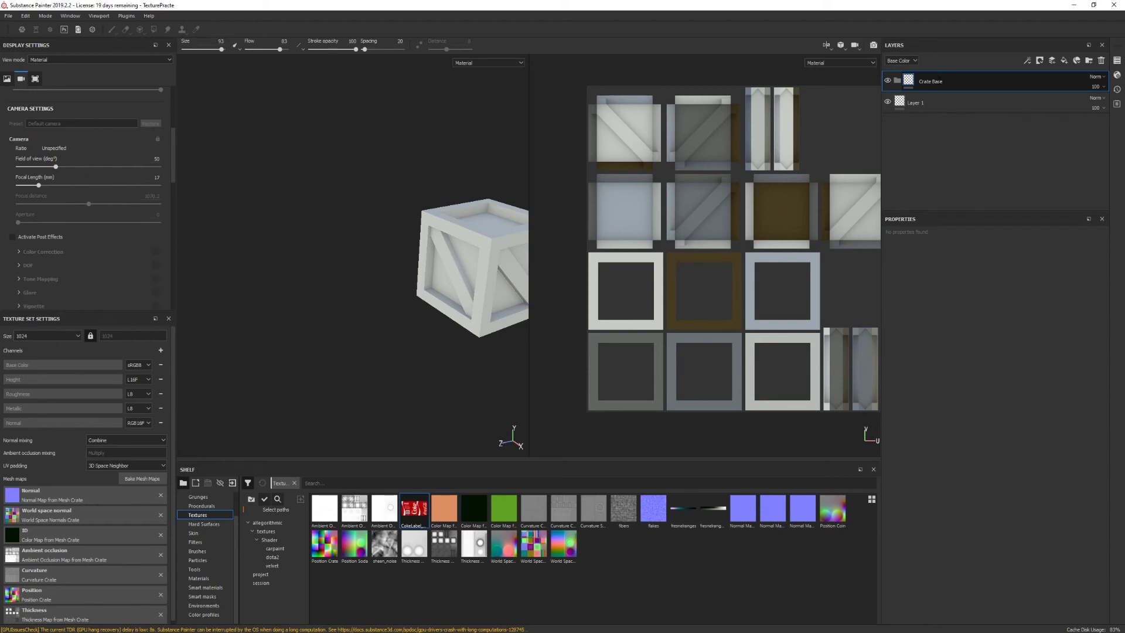
text(d)
key(Return)
click(949, 103)
key(Delete)
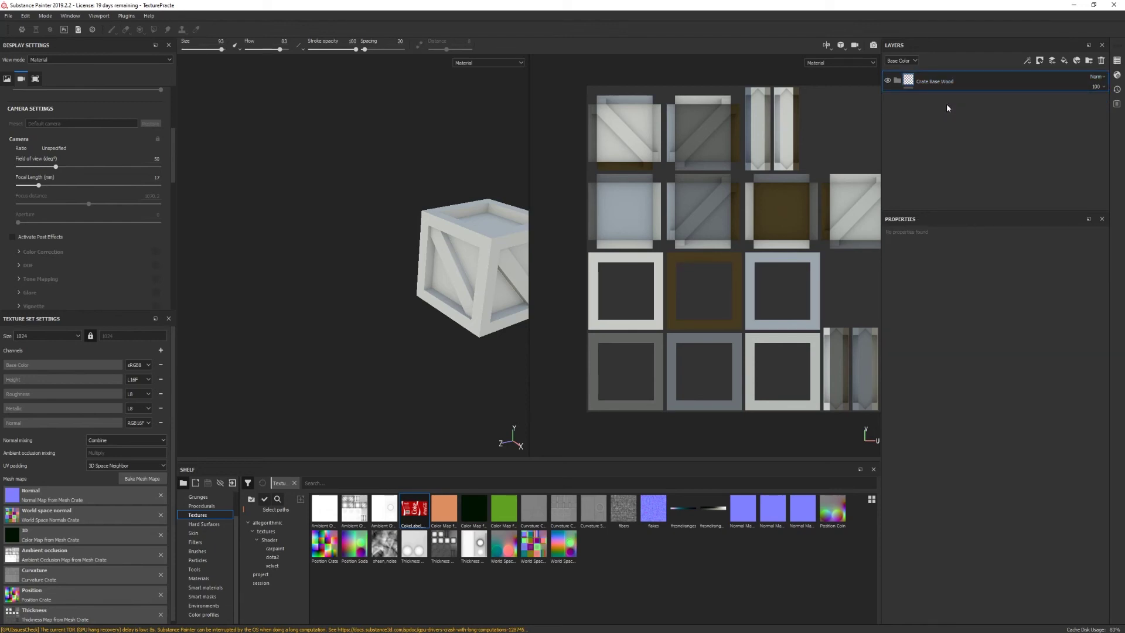
Search the shelf for "wood" and place the Wood Beech Veined material inside the Crate Base Wood folder
click(295, 483)
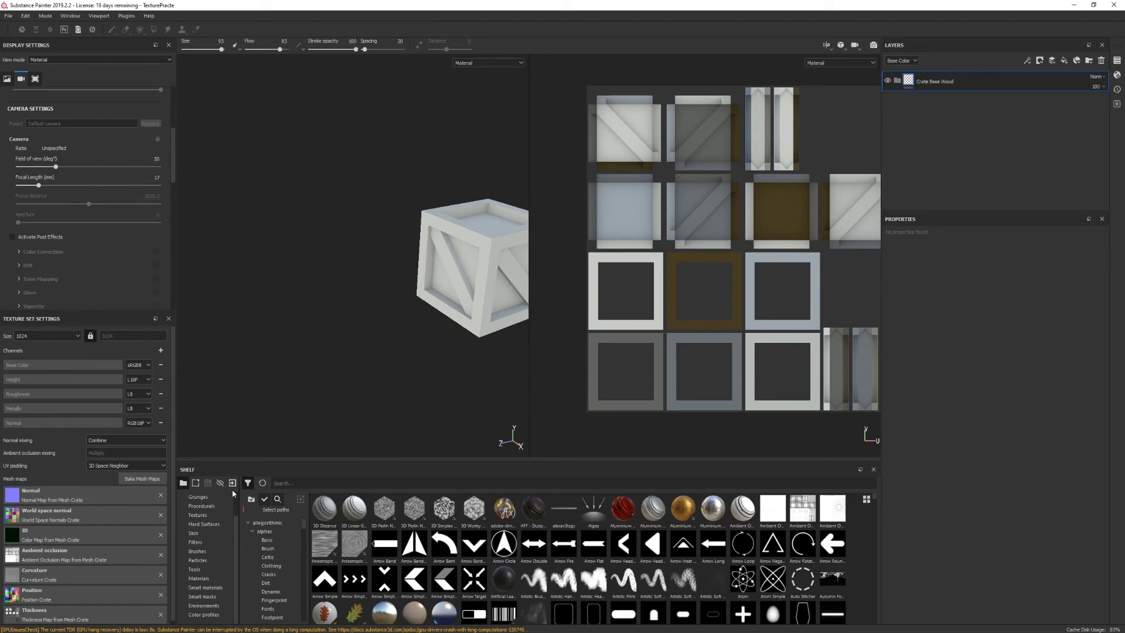
click(204, 579)
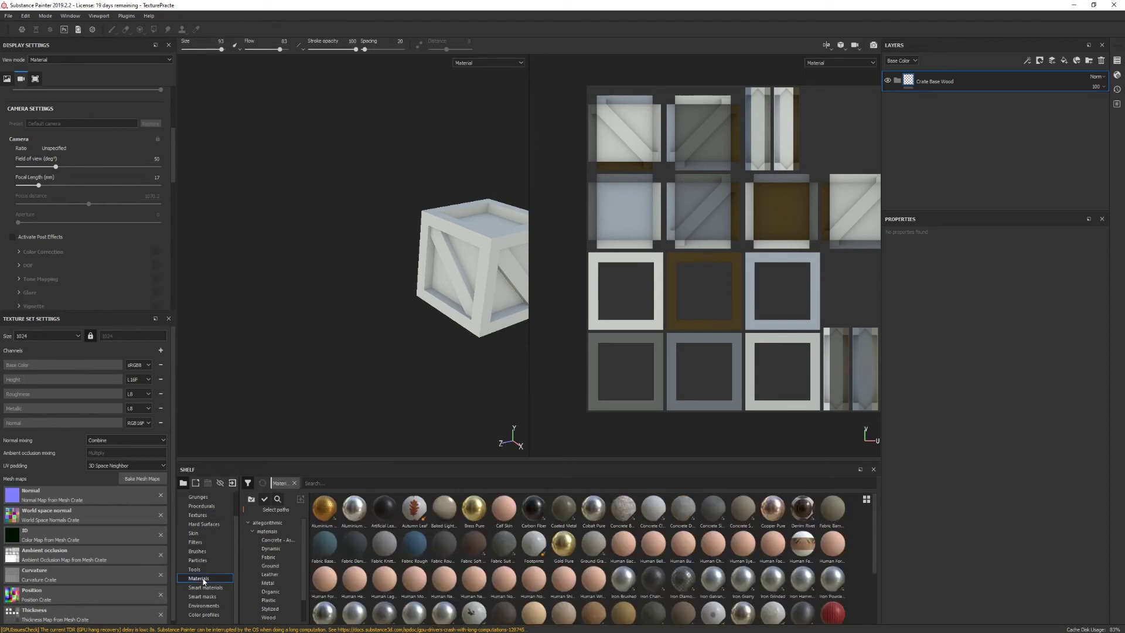
click(294, 482)
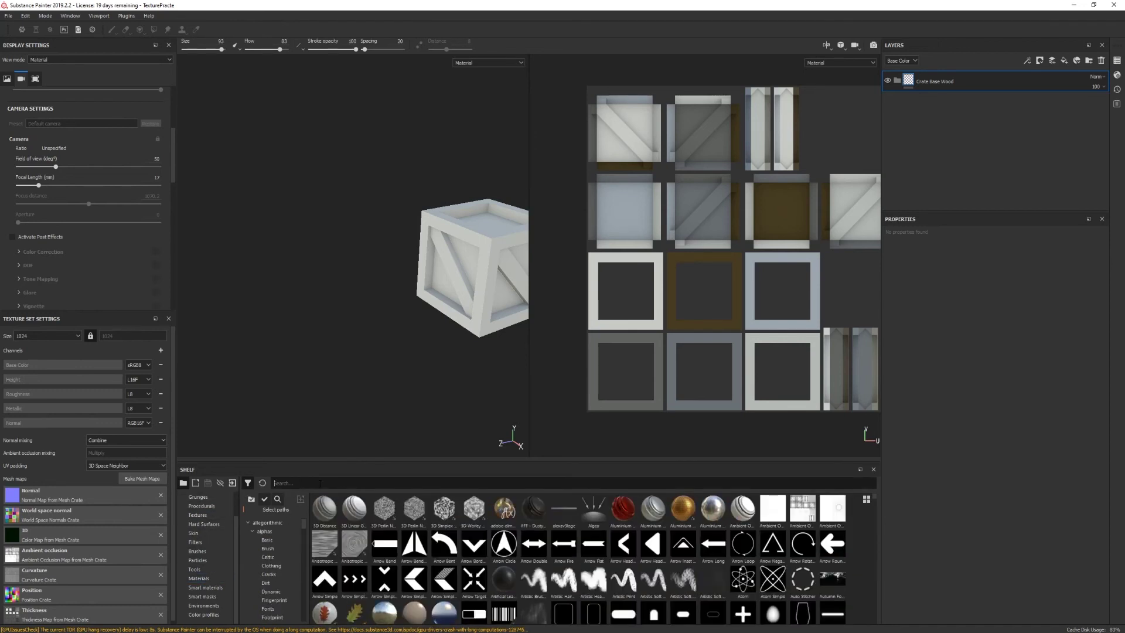
text(wood)
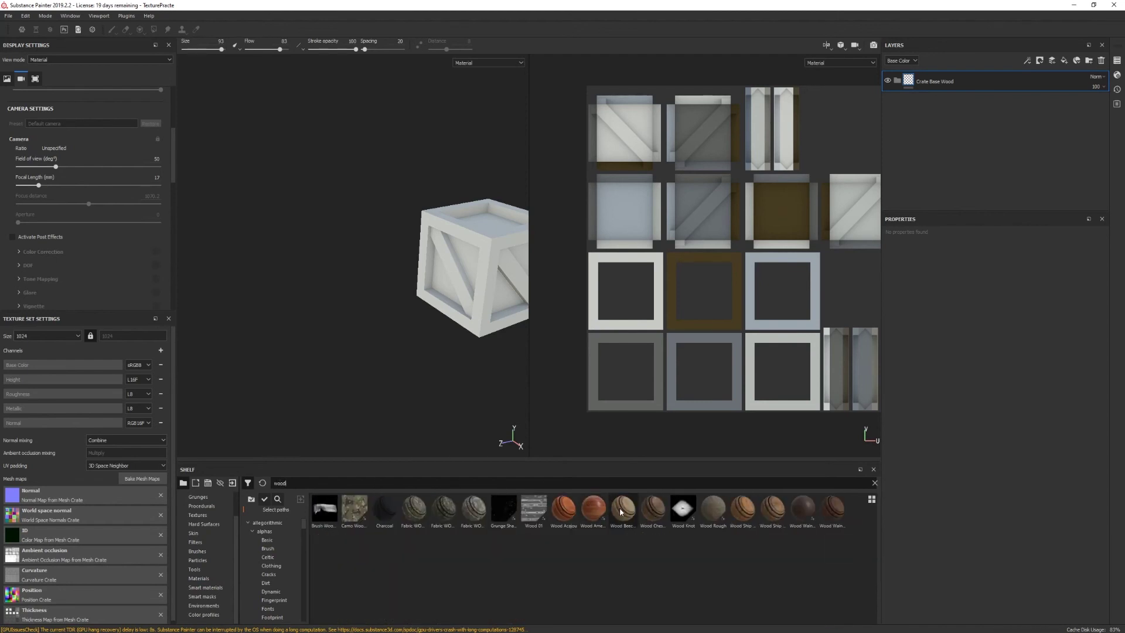
drag(621, 512, 950, 84)
Examine the beech wood grain on the crate's side panels, frames and diagonal planks from several angles
middle_drag(500, 262, 400, 288)
scroll(400, 285, up, 4)
scroll(399, 285, down, 1)
alt+drag(391, 325, 422, 305)
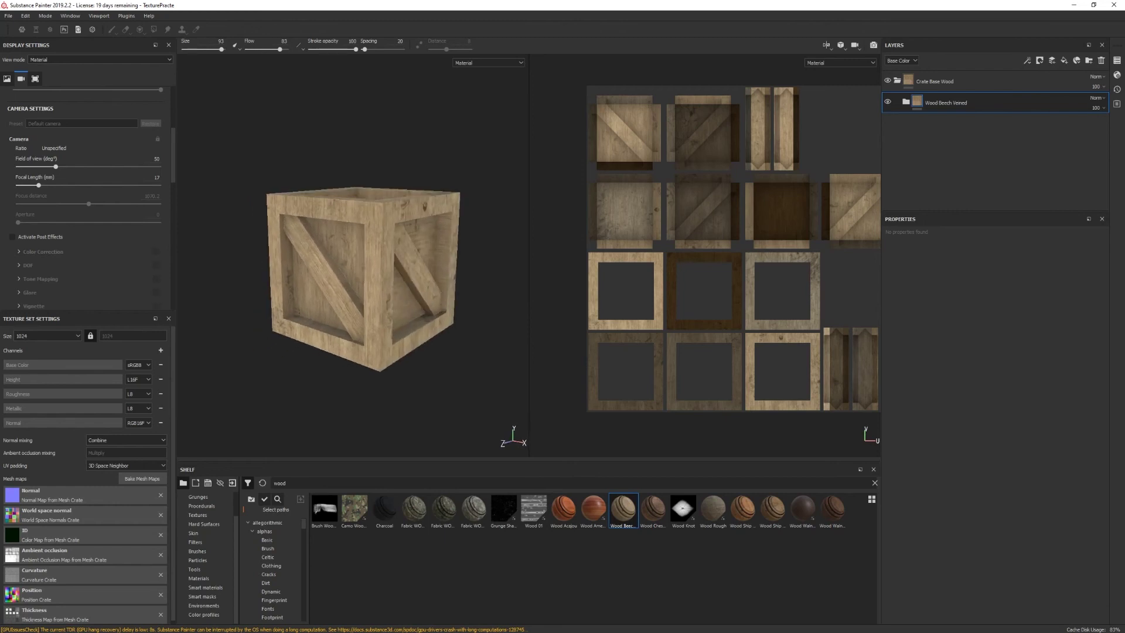
mouse_move(371, 332)
alt+mouse_down()
mouse_move(287, 316)
mouse_move(352, 335)
alt+mouse_up()
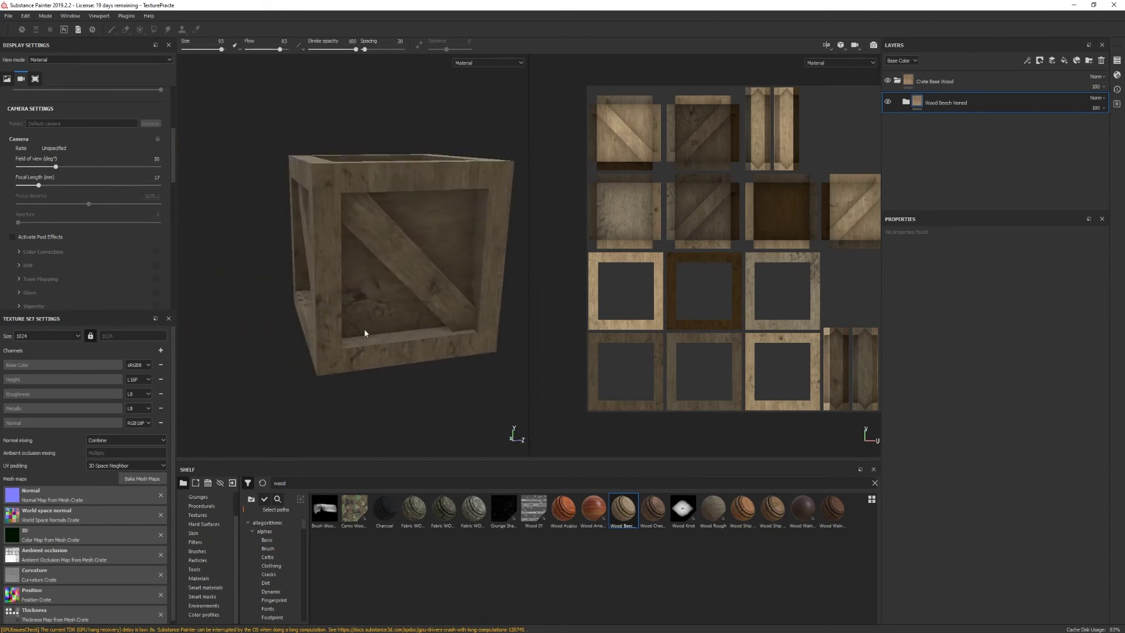
alt+drag(260, 255, 305, 346)
alt+middle_drag(304, 346, 345, 344)
alt+drag(346, 344, 375, 338)
alt+middle_drag(302, 338, 318, 337)
scroll(318, 336, down, 3)
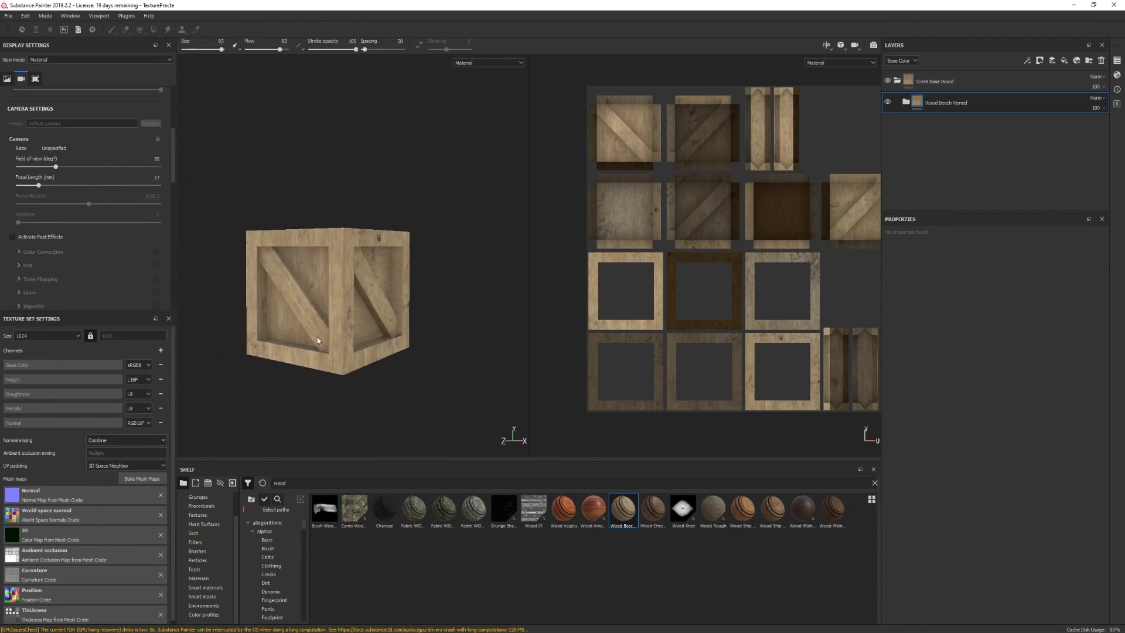
scroll(318, 336, up, 3)
alt+drag(317, 333, 333, 339)
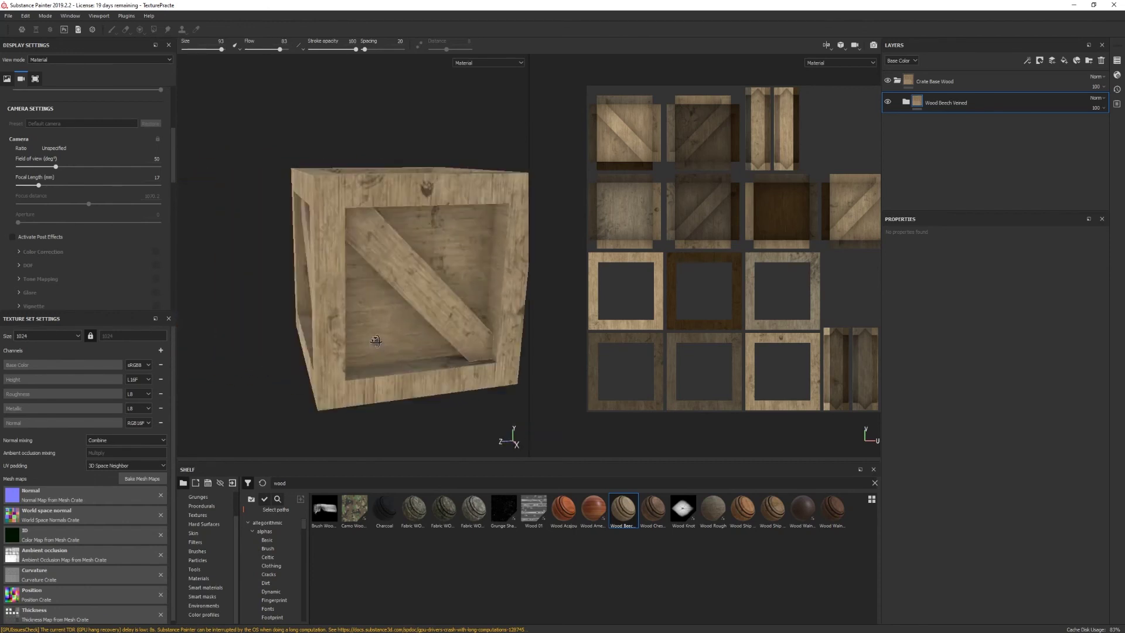
scroll(333, 338, up, 3)
alt+middle_drag(333, 338, 301, 313)
alt+drag(300, 313, 252, 319)
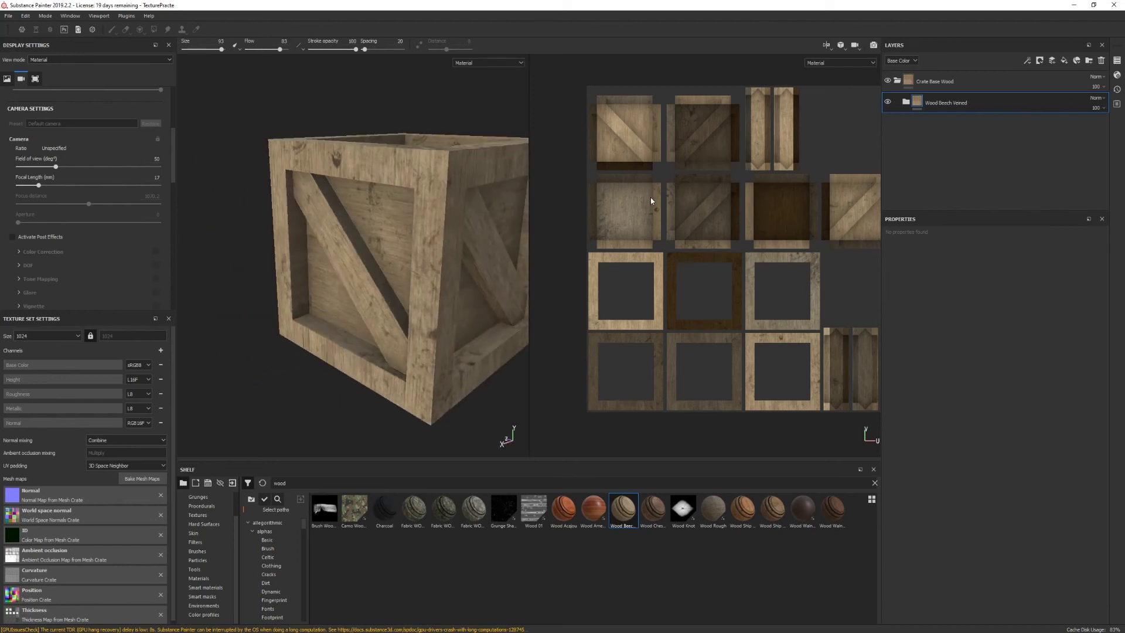
alt+drag(565, 205, 314, 306)
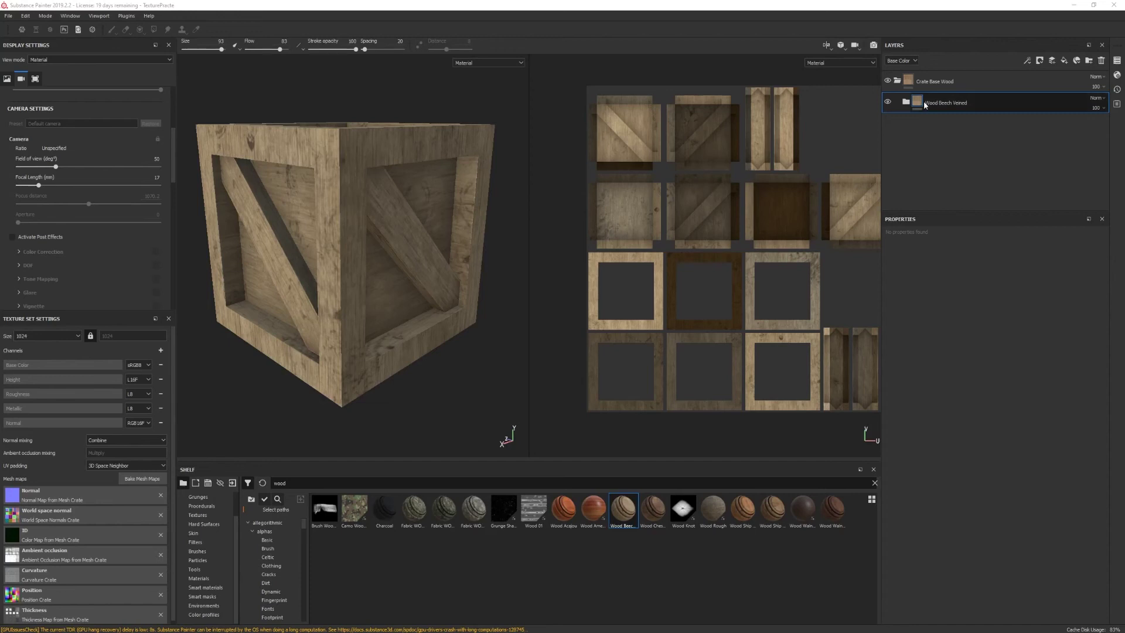
Add a black mask to the Crate Base Wood folder
click(933, 86)
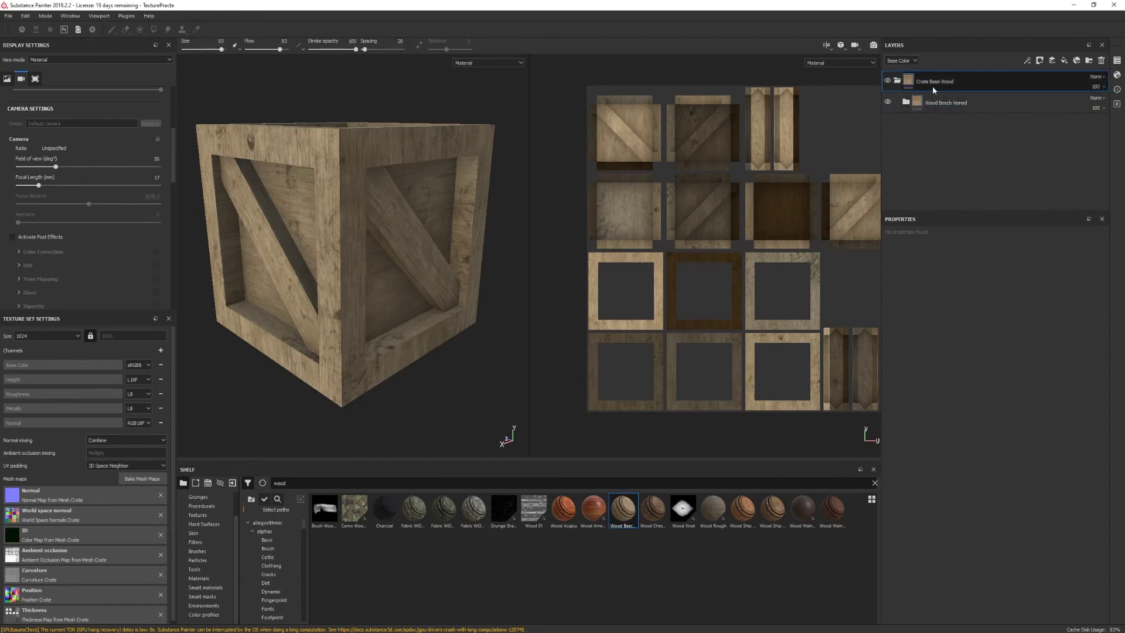
alt+drag(455, 339, 314, 293)
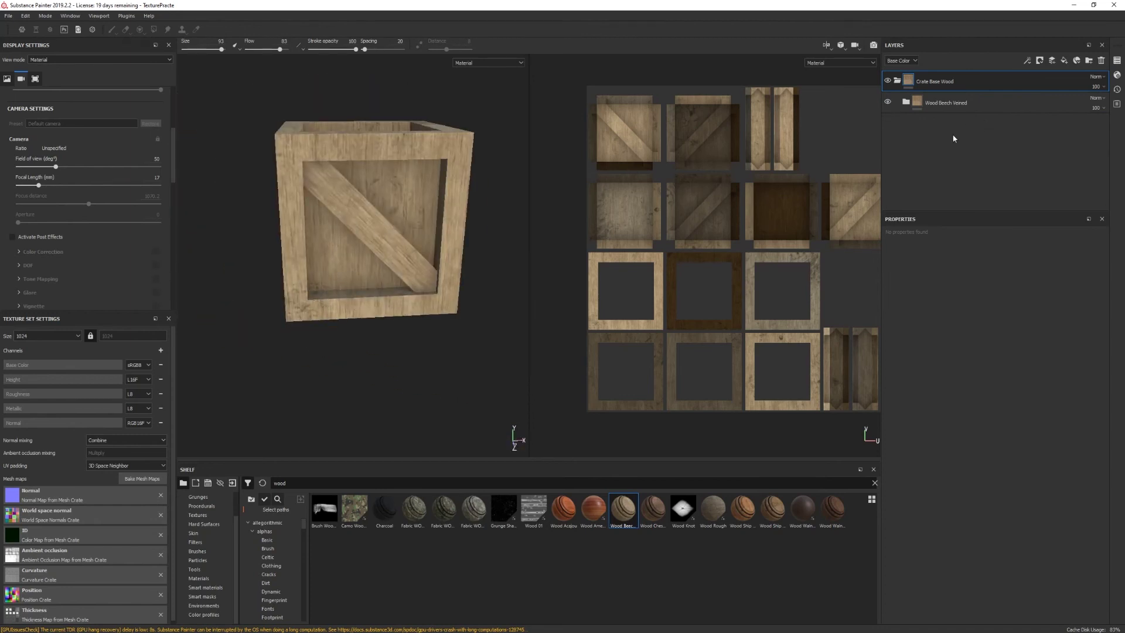
right_click(929, 85)
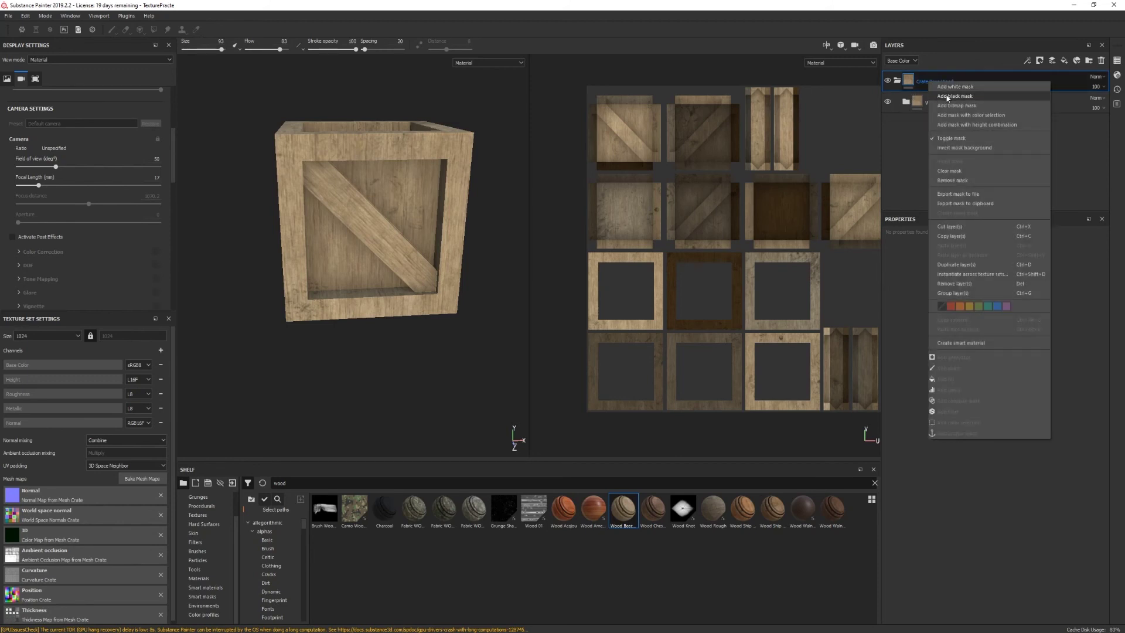
click(947, 96)
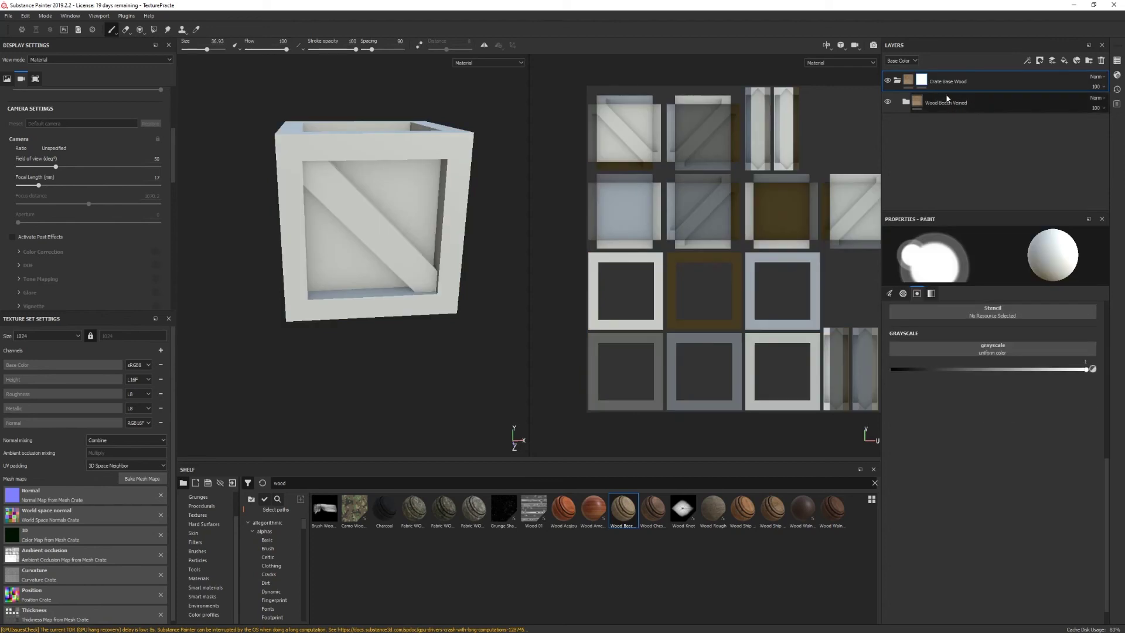
With Polygon Fill in UV chunk mode and white, reveal the wood on one side's recessed panel, diagonal plank and frame
click(154, 30)
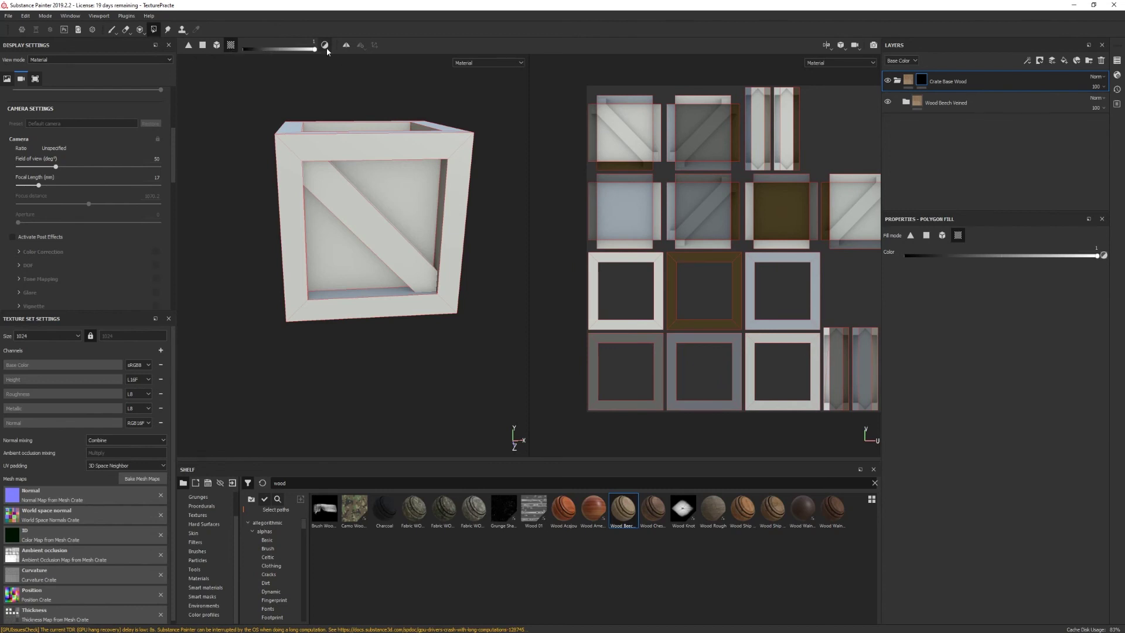
click(410, 193)
alt+drag(393, 277, 389, 234)
click(384, 234)
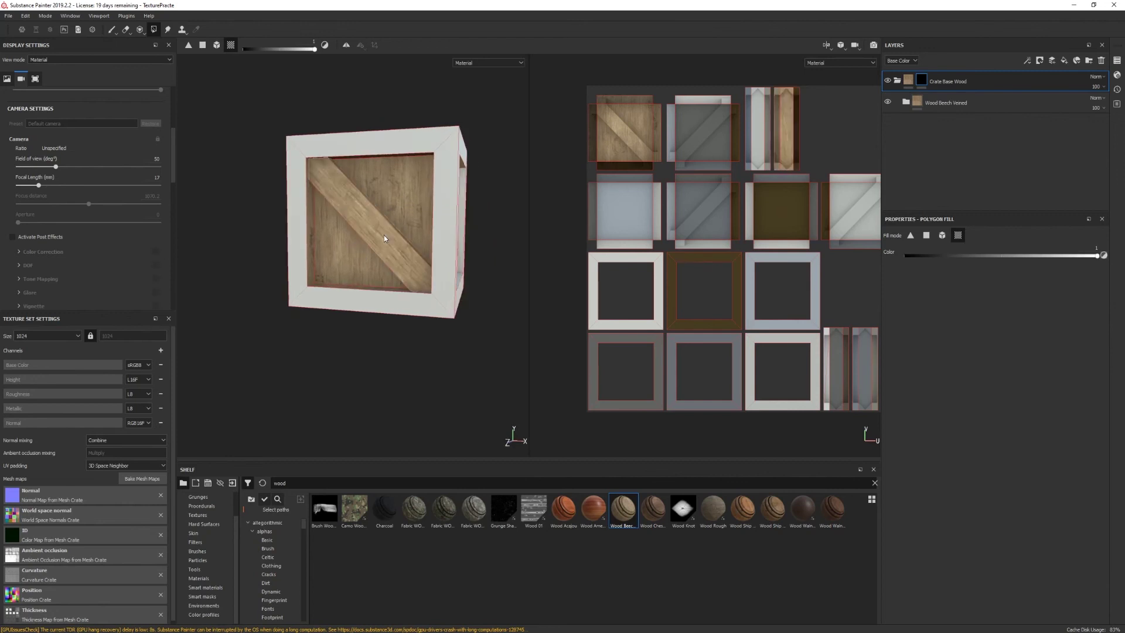
click(351, 305)
alt+drag(346, 232, 379, 253)
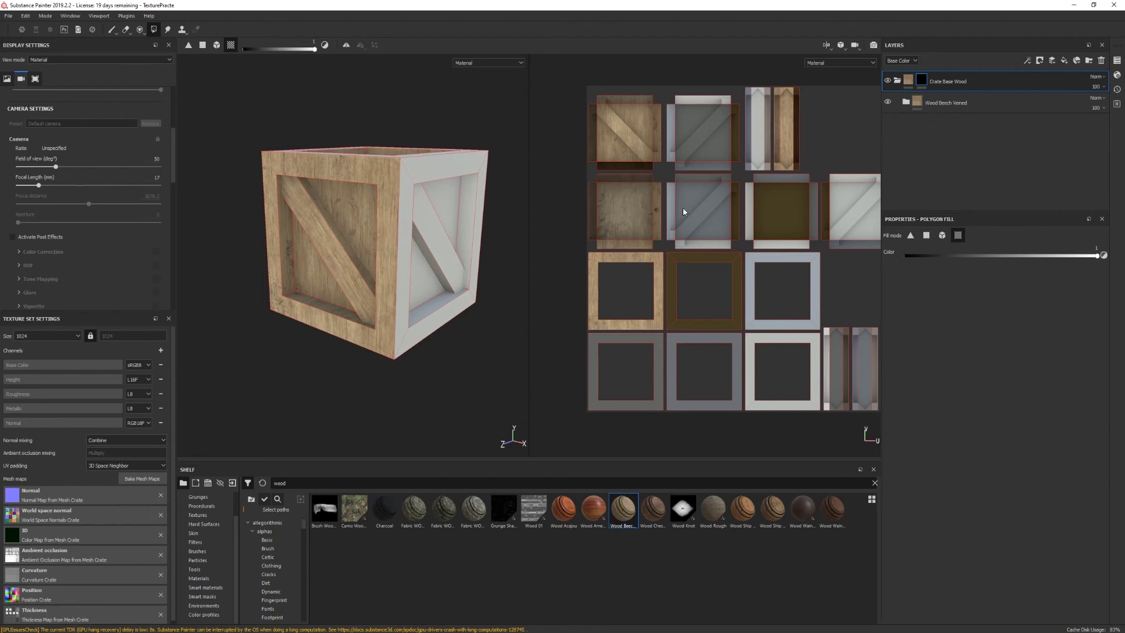
Fill the UV islands of the crate's top and bottom frames and the bottom panel with white in the mask
alt+drag(351, 276, 337, 175)
click(335, 170)
click(356, 259)
alt+drag(357, 259, 263, 374)
click(287, 246)
click(282, 206)
click(328, 237)
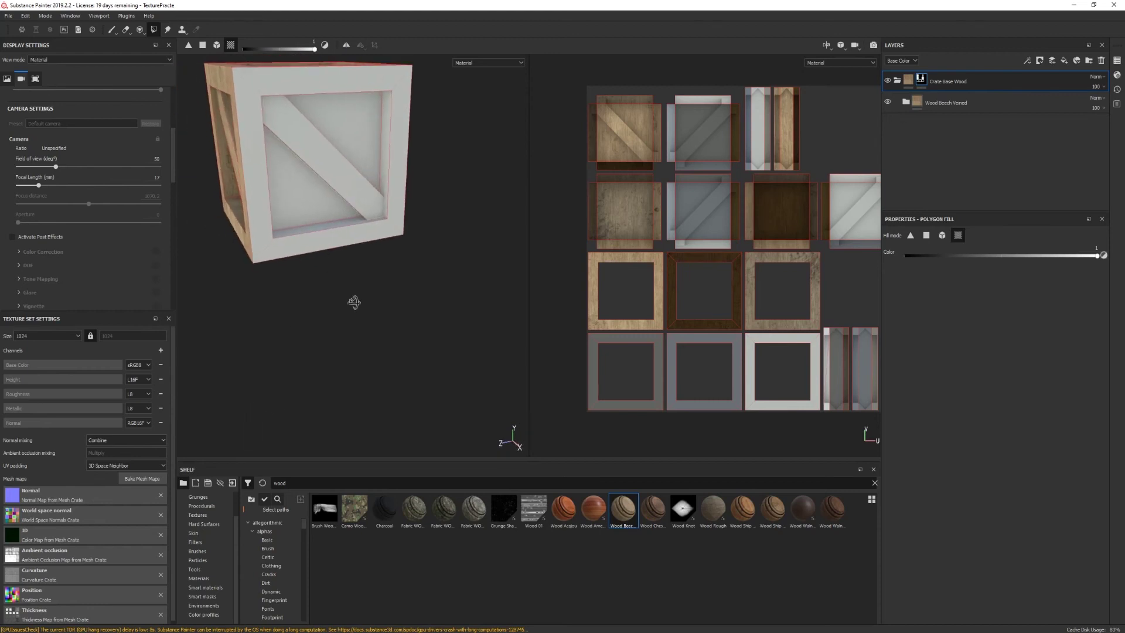
Reveal the wood on the remaining side frames and on the recessed panel of one more side
alt+drag(351, 299, 401, 287)
click(291, 229)
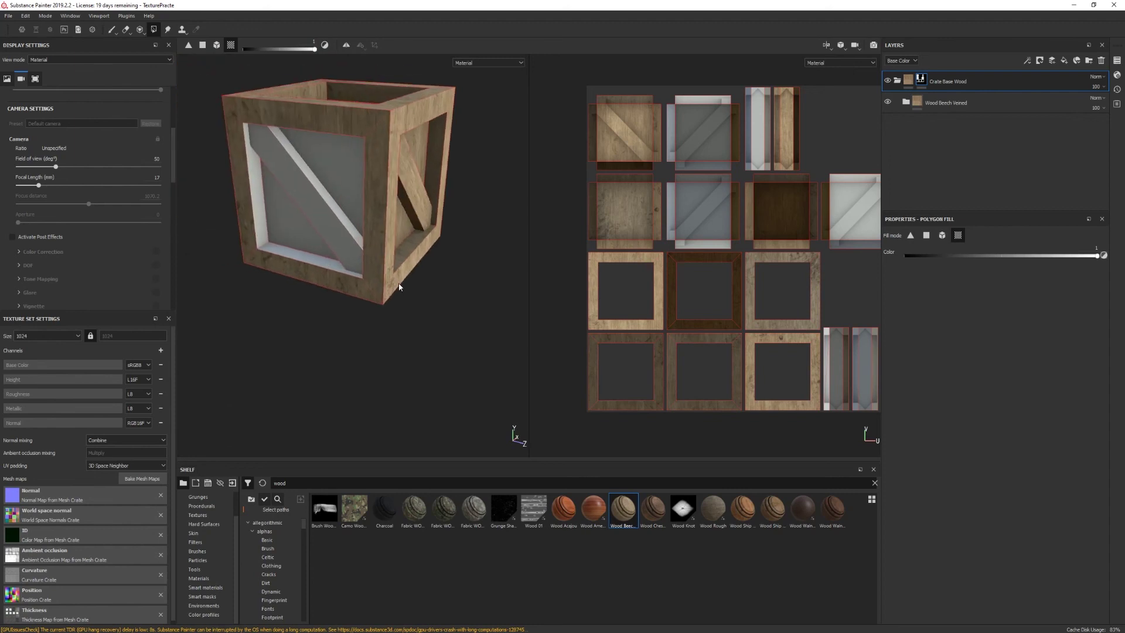
click(291, 255)
scroll(293, 260, up, 5)
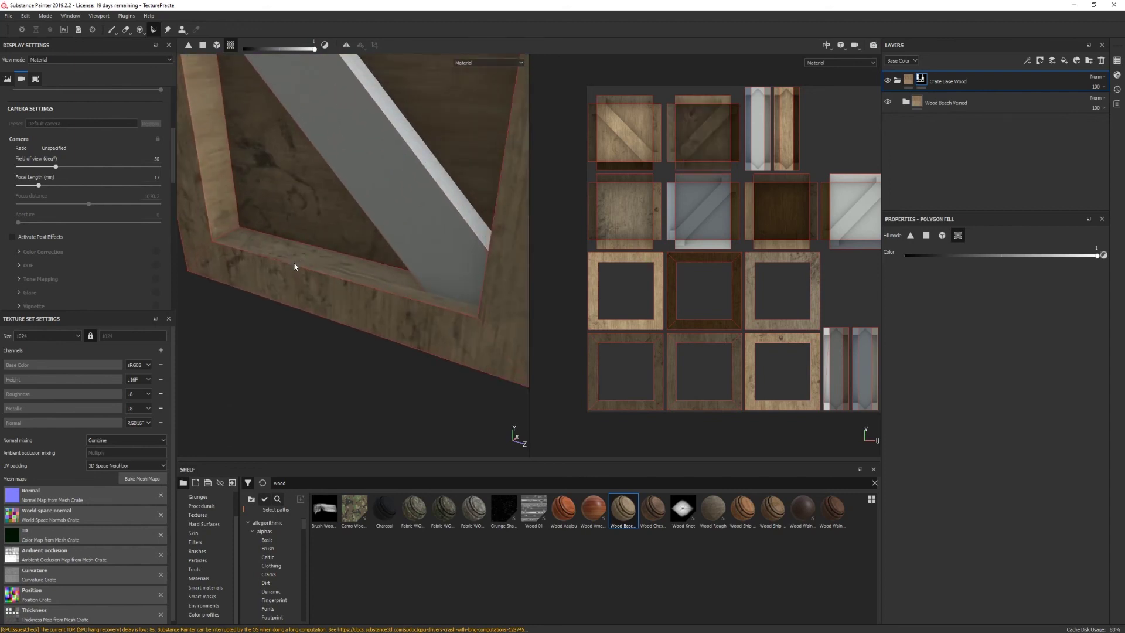
scroll(296, 264, down, 4)
alt+drag(297, 261, 319, 269)
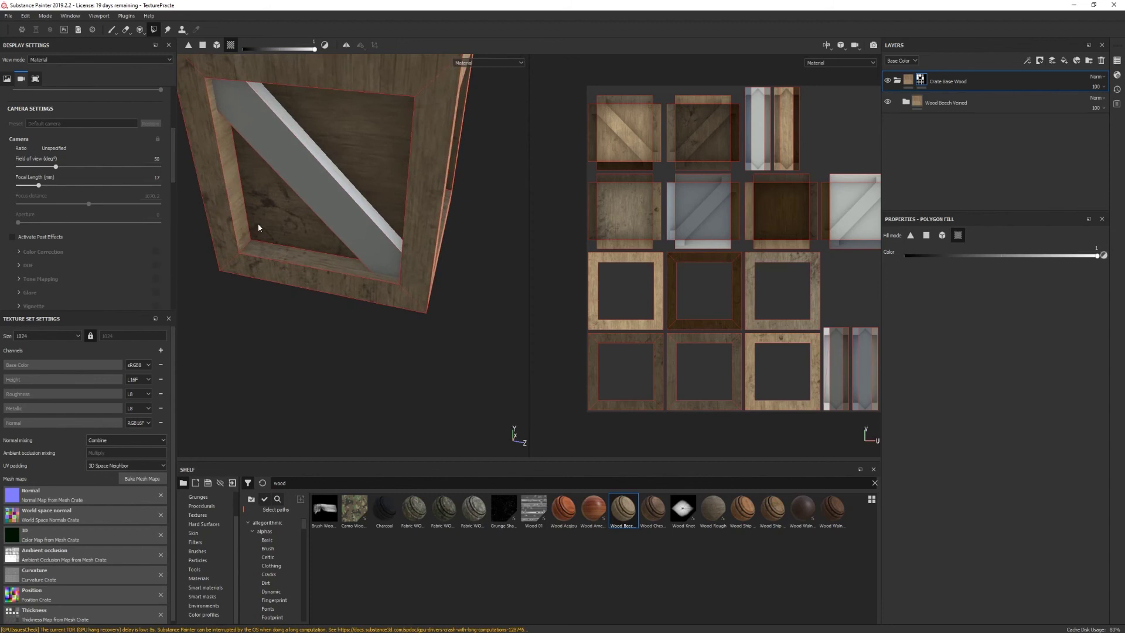
Fill the three remaining diagonal planks and the last two recessed side panels with white in the mask
alt+drag(253, 298, 294, 267)
click(385, 239)
click(365, 230)
click(352, 266)
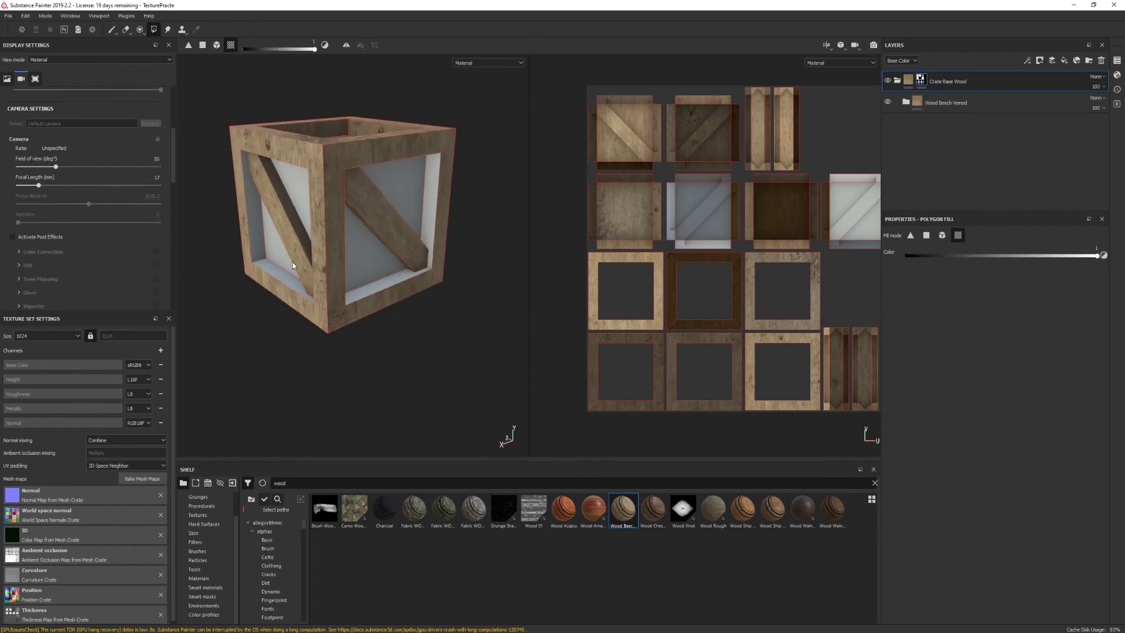
scroll(276, 276, up, 3)
click(287, 292)
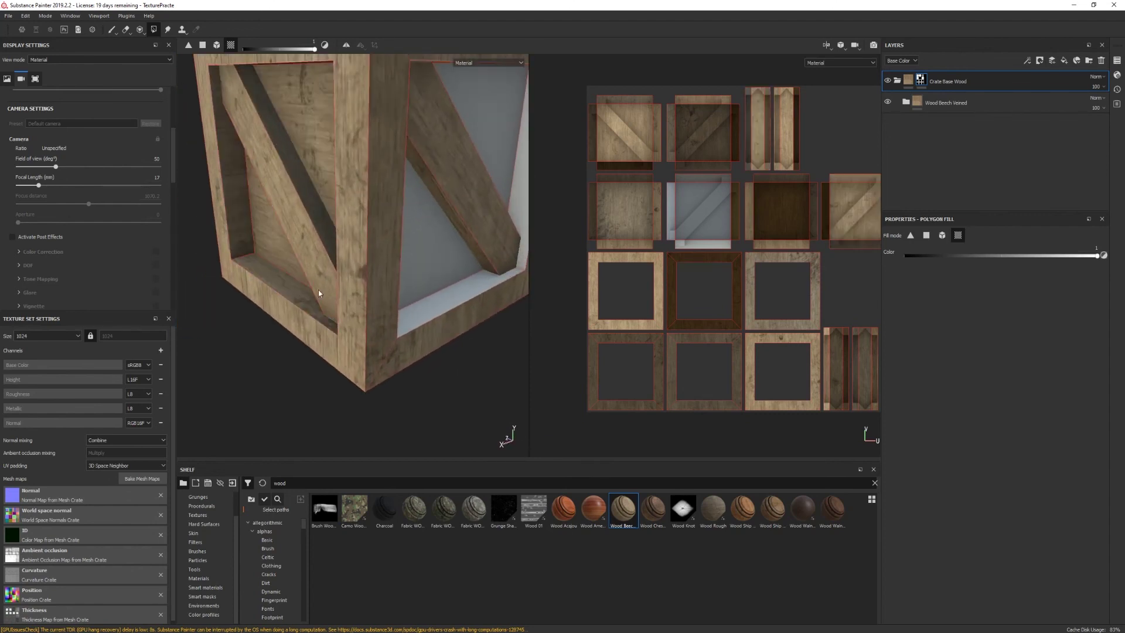
click(435, 307)
alt+drag(484, 328, 219, 80)
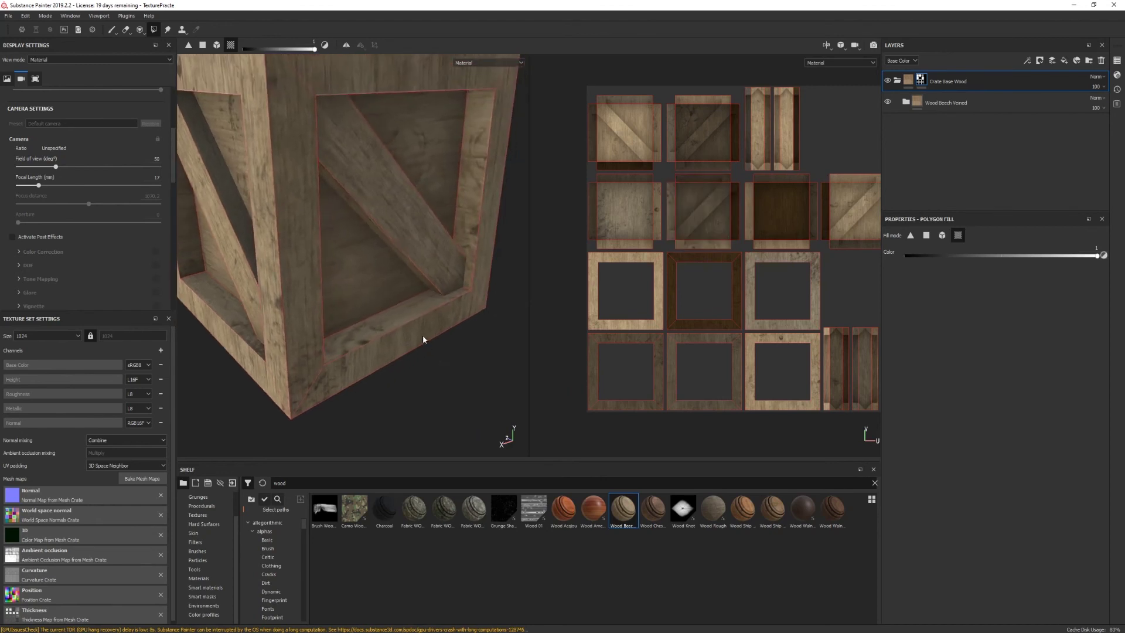
With Polygon Fill in quad mode and black, mask the wood off the flat back panels on three crate sides
click(202, 45)
click(326, 46)
key(f)
alt+drag(350, 295, 289, 261)
click(372, 270)
click(362, 205)
alt+middle_drag(289, 261, 377, 256)
scroll(377, 257, up, 3)
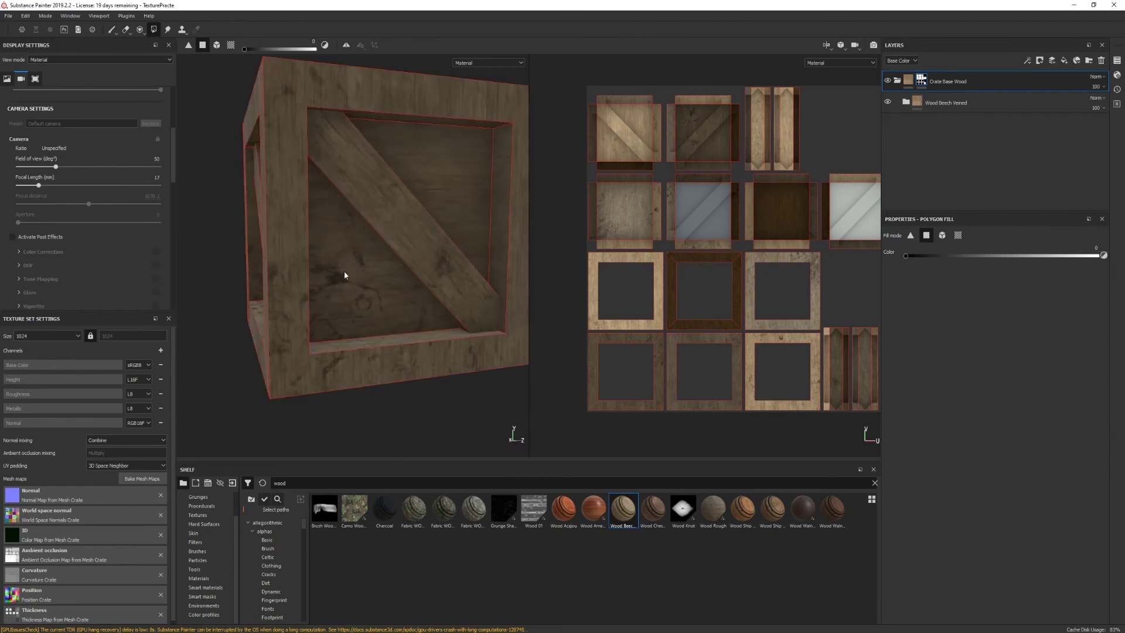
click(345, 272)
scroll(347, 264, down, 1)
mouse_move(348, 264)
alt+mouse_down()
mouse_move(432, 319)
mouse_move(394, 252)
mouse_move(253, 290)
mouse_move(359, 269)
alt+mouse_up()
scroll(359, 268, down, 2)
mouse_move(359, 268)
alt+middle_down()
mouse_move(309, 307)
mouse_move(363, 267)
alt+middle_up()
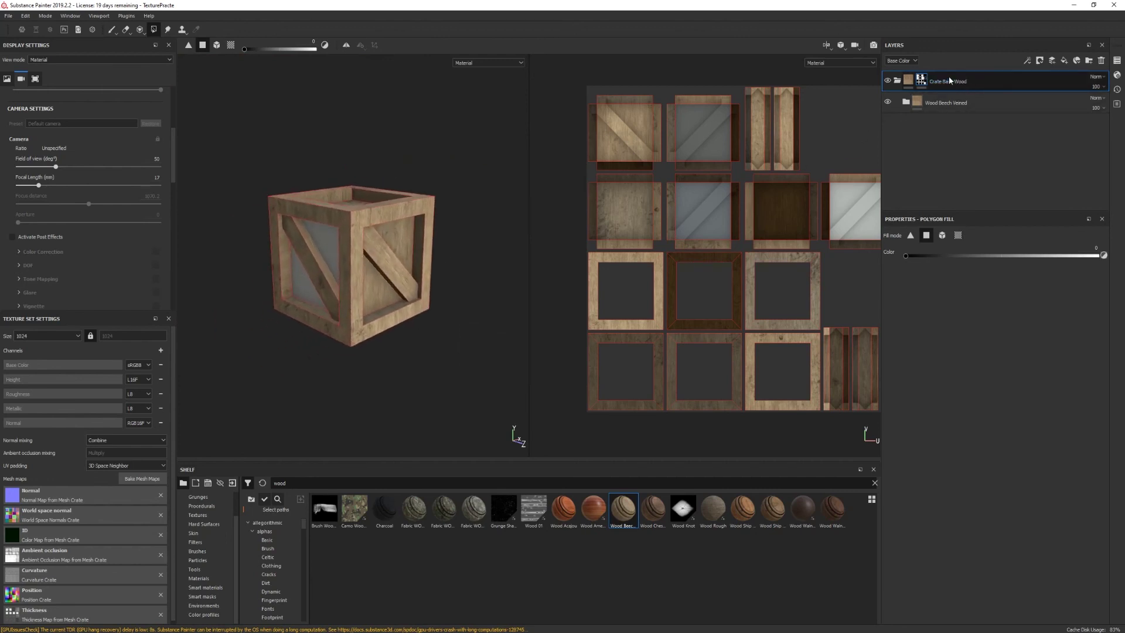
Duplicate the Crate Base Wood folder, collapse the original and invert the mask of the copy
key(ctrl+d)
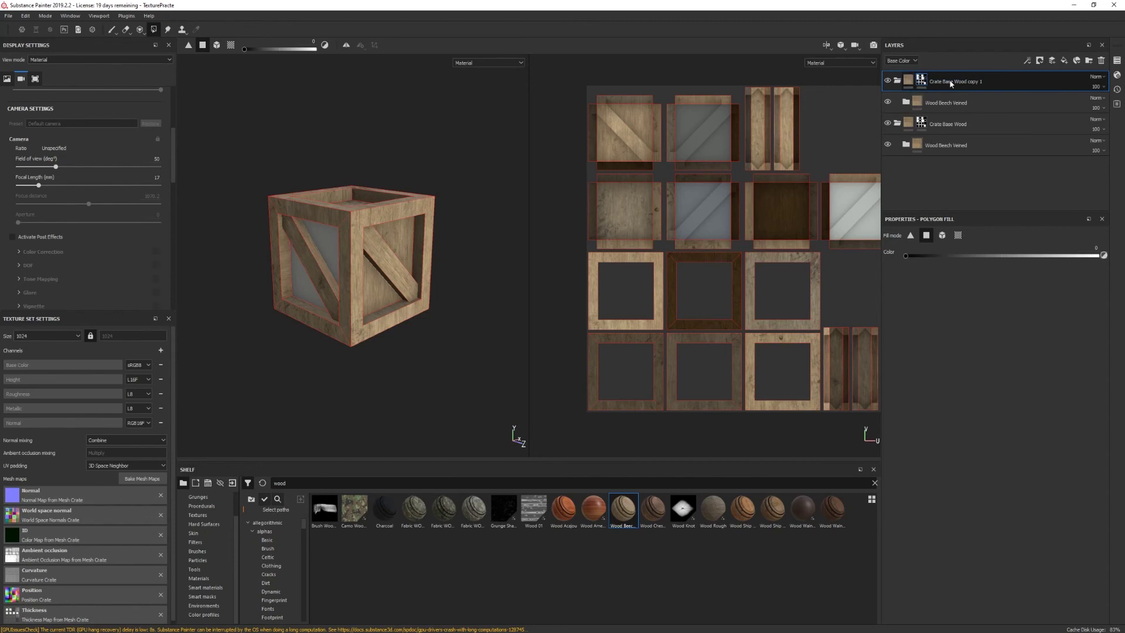
scroll(337, 288, down, 2)
scroll(336, 288, up, 6)
scroll(336, 288, down, 1)
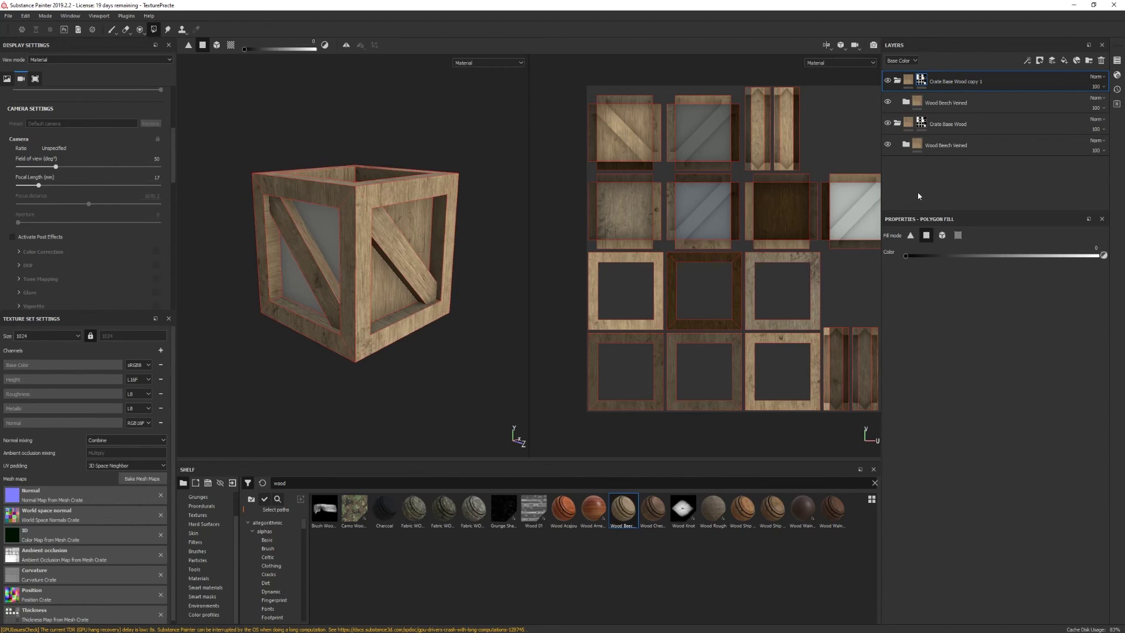
click(898, 124)
right_click(922, 82)
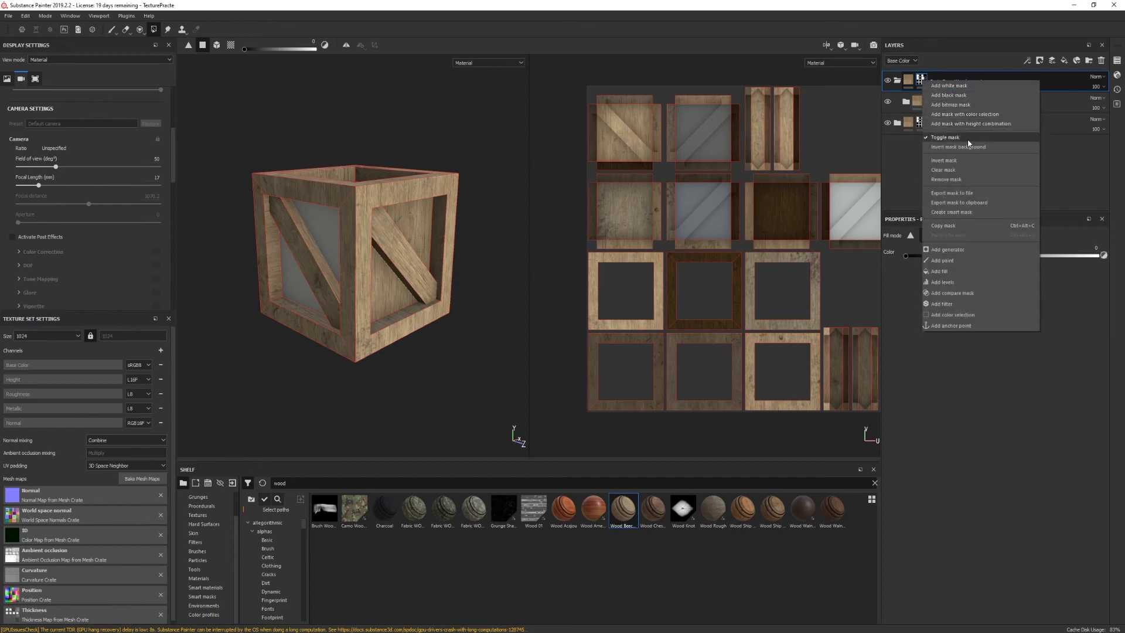
click(968, 161)
alt+drag(520, 313, 293, 328)
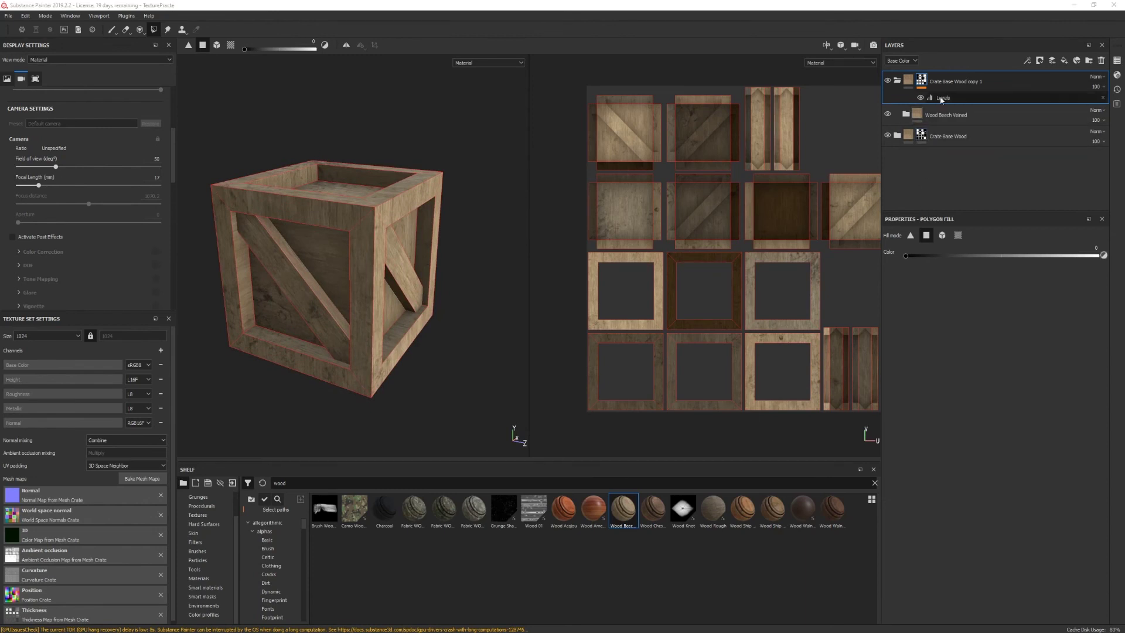
click(920, 82)
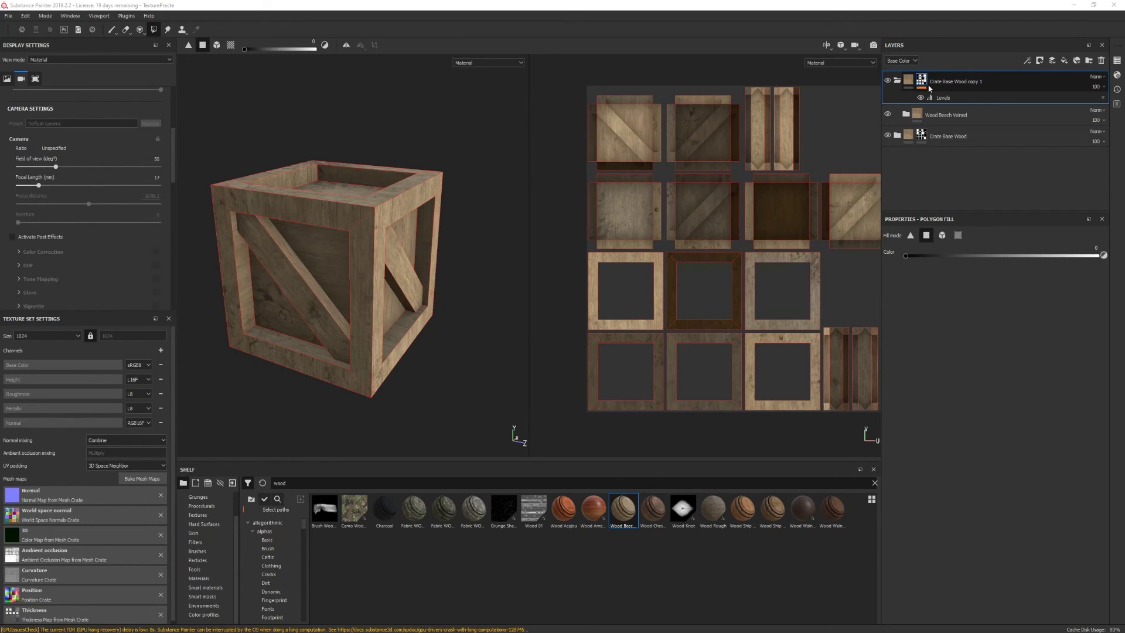
In the Crate Base Wood copy, rotate the wood pattern in the Wood Veins layer's mask to 90 degrees
click(905, 115)
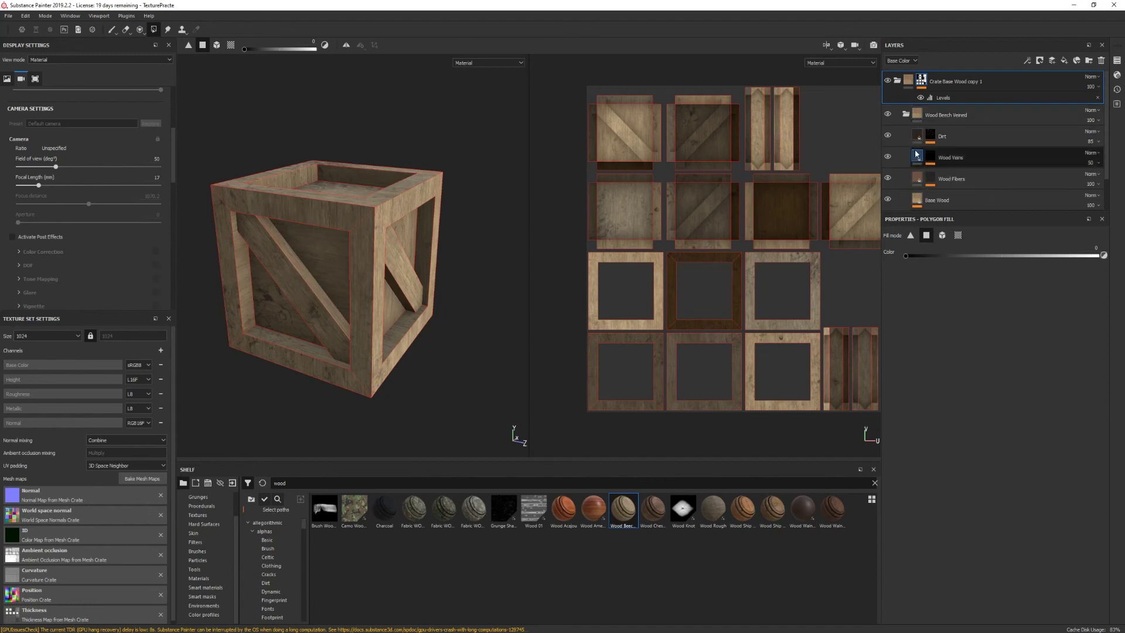
mouse_move(936, 180)
mouse_move(935, 161)
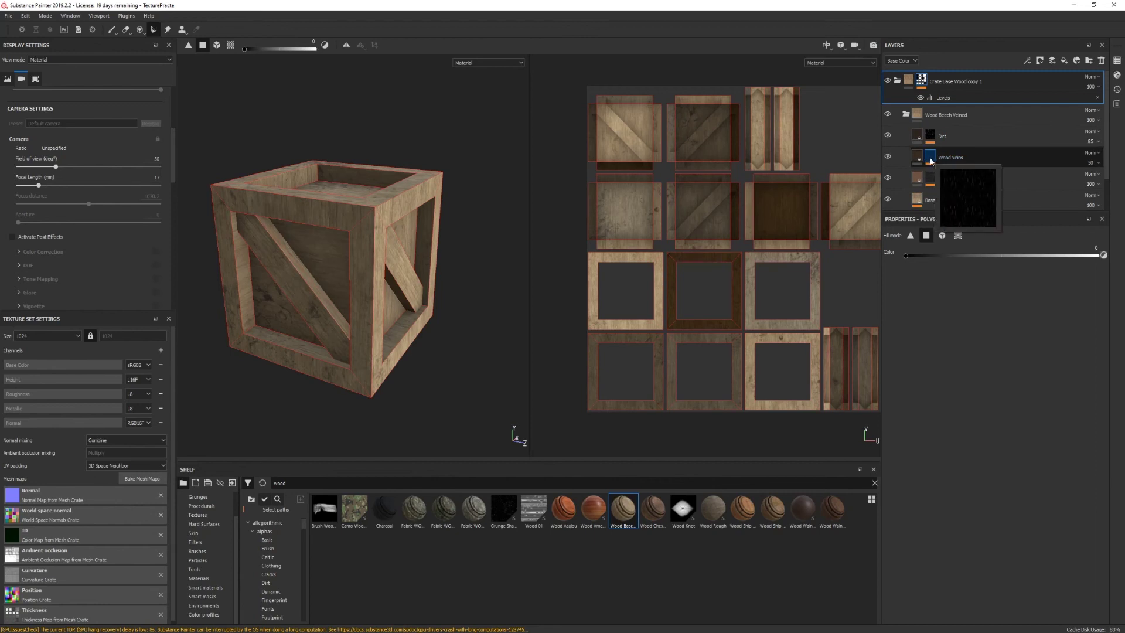
click(931, 162)
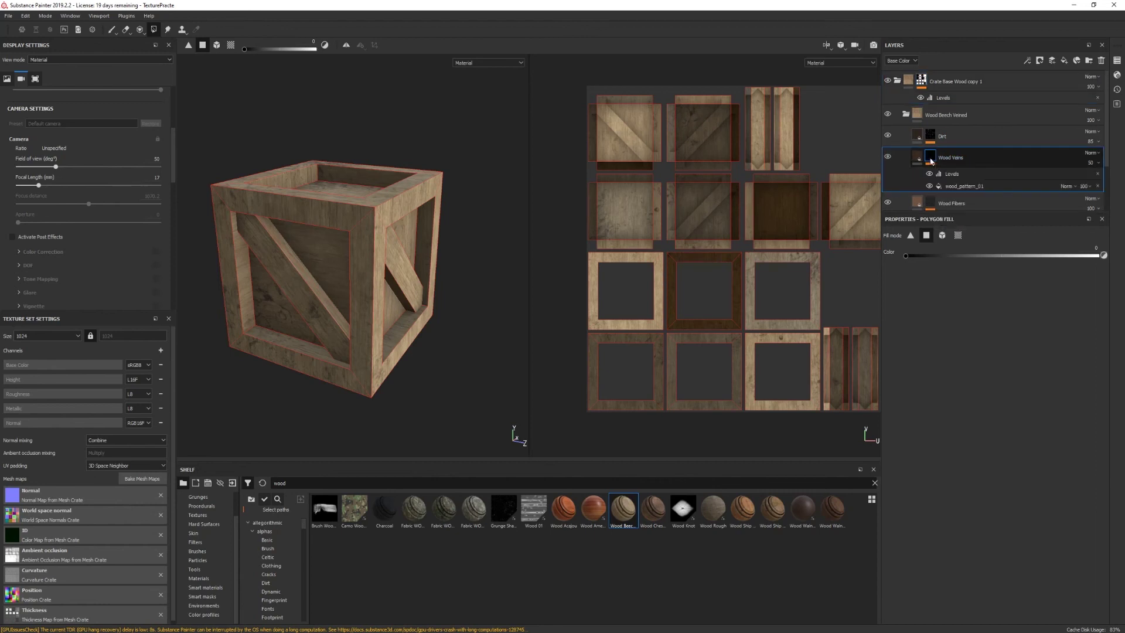
click(960, 187)
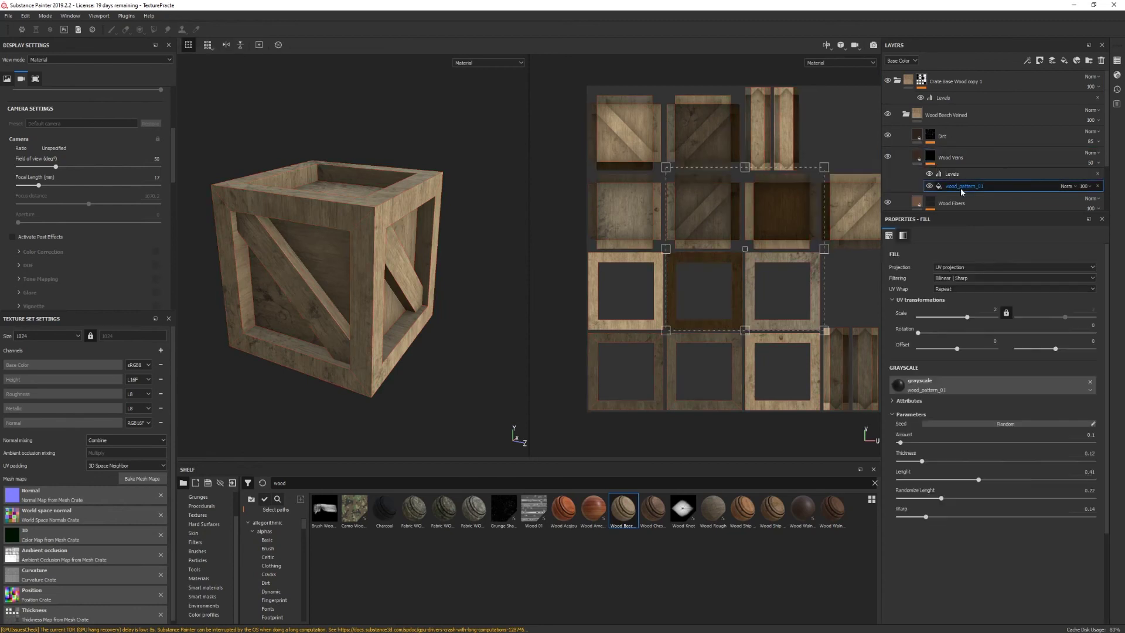
click(1092, 325)
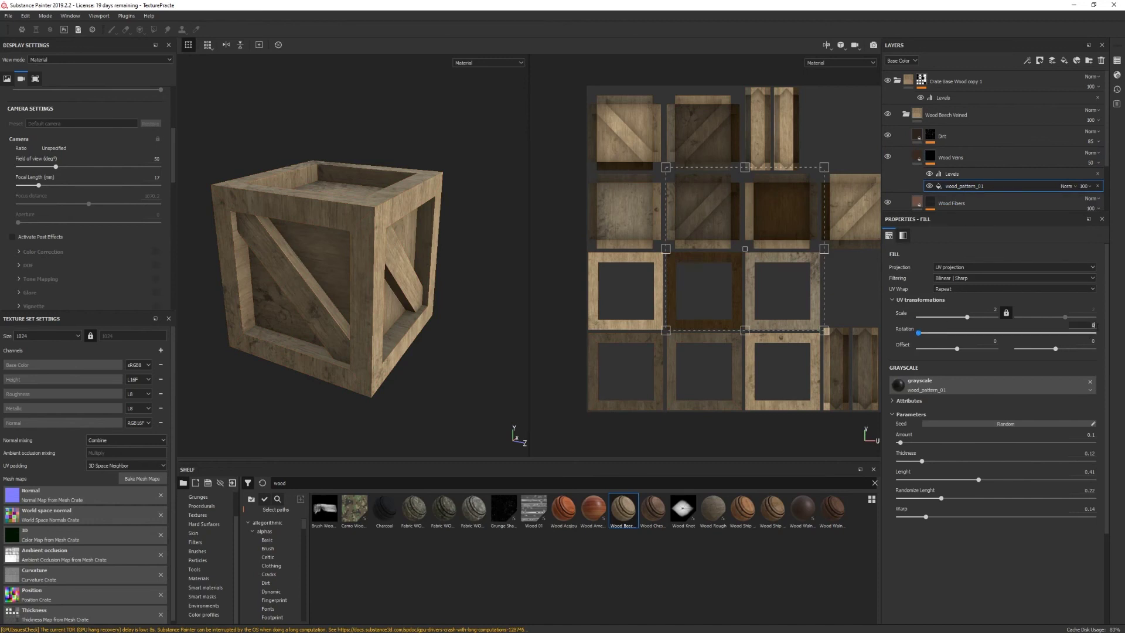
text(90)
key(Return)
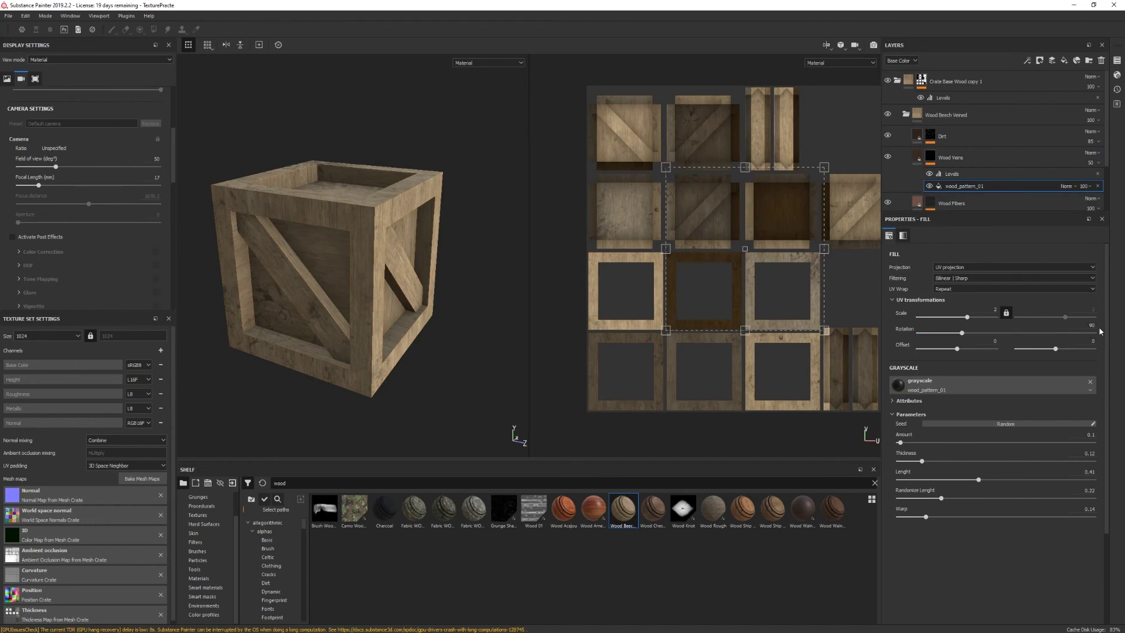
scroll(996, 147, down, 3)
scroll(375, 343, up, 5)
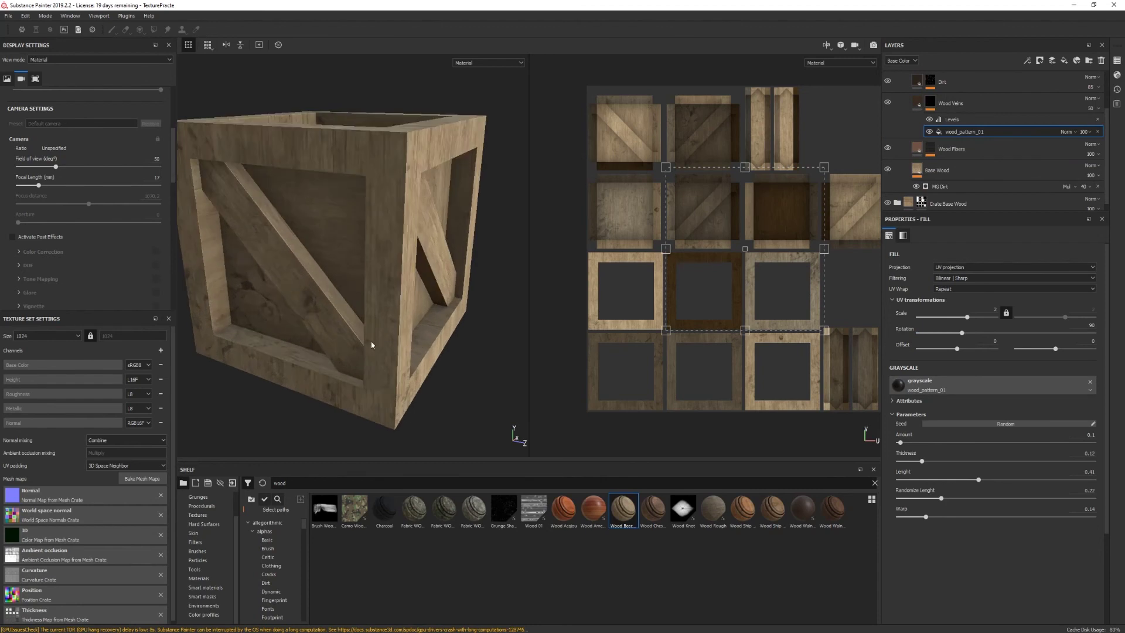
scroll(362, 345, down, 4)
alt+drag(362, 346, 410, 317)
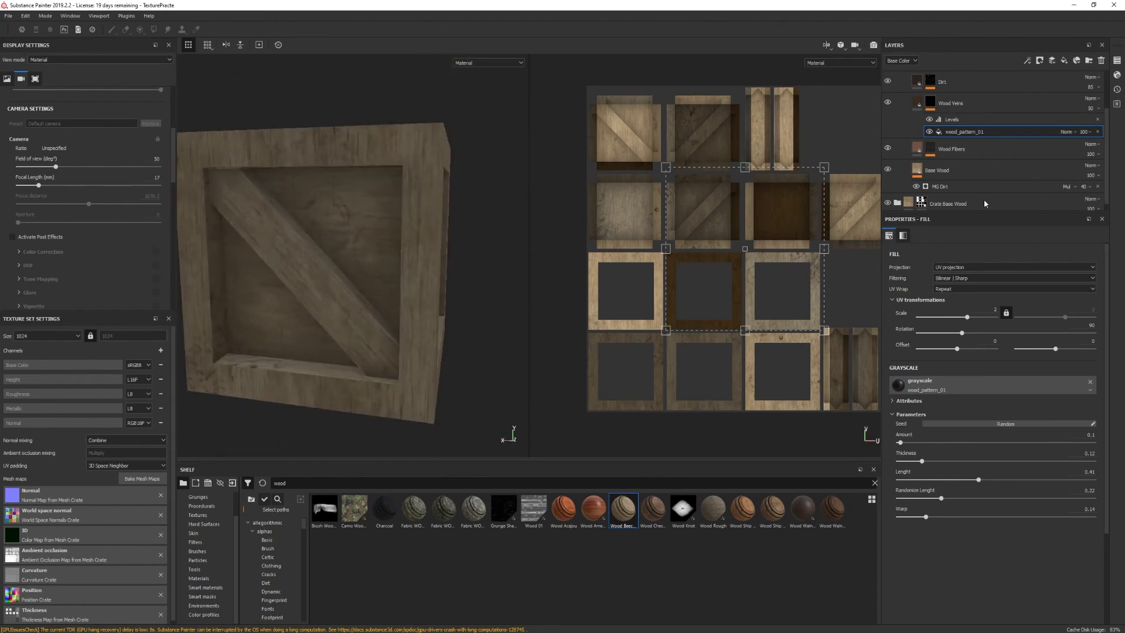
mouse_move(961, 332)
mouse_down()
mouse_move(918, 333)
mouse_move(962, 332)
mouse_up()
double_click(1079, 325)
text(90)
key(Return)
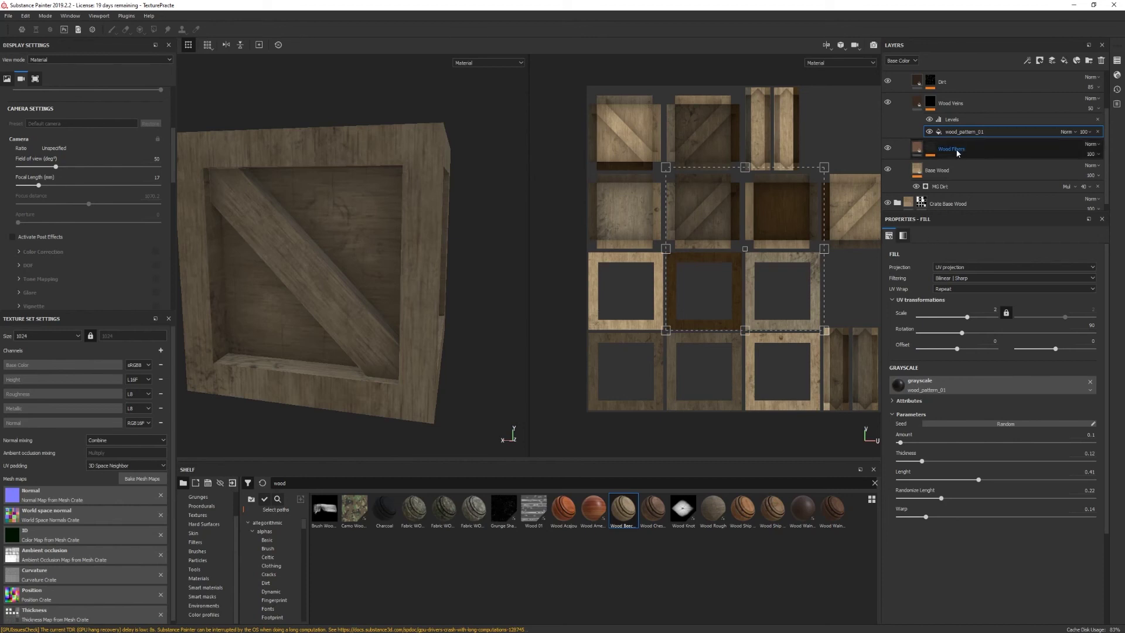
Rotate the wood pattern in the Wood Fibers layer's mask to 90 degrees
right_click(932, 155)
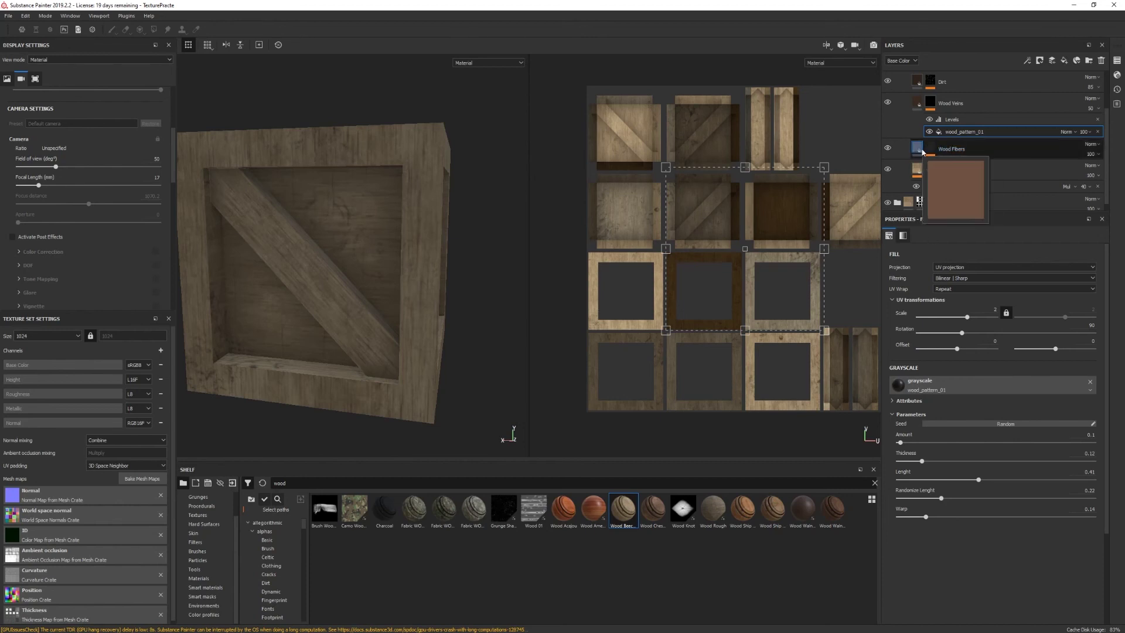
click(949, 162)
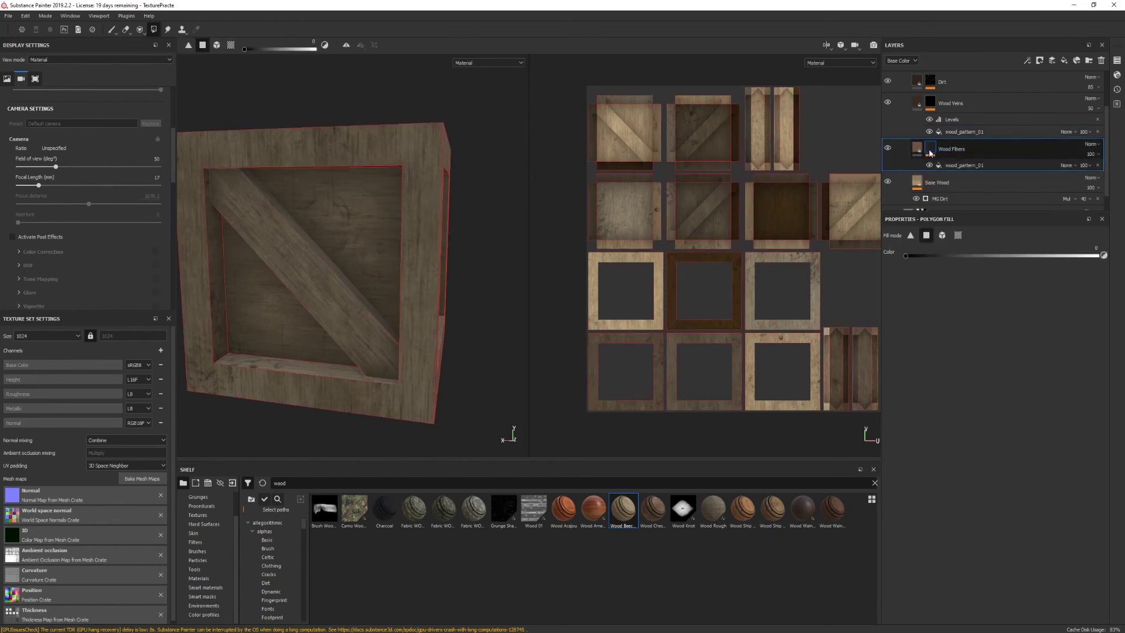
click(959, 166)
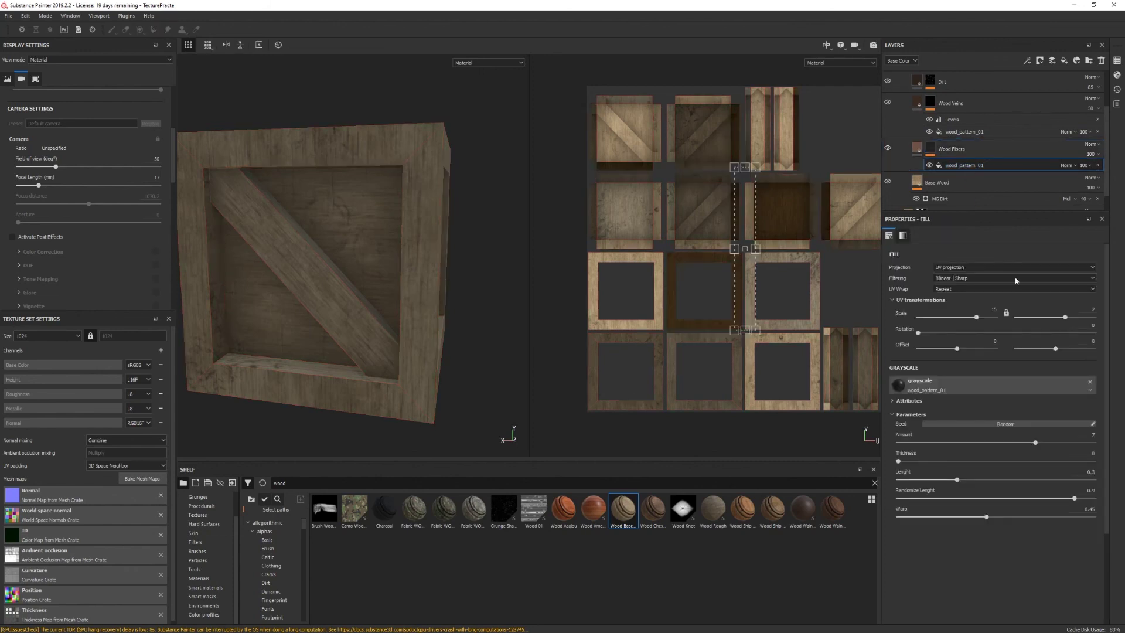
click(1084, 326)
key(Return)
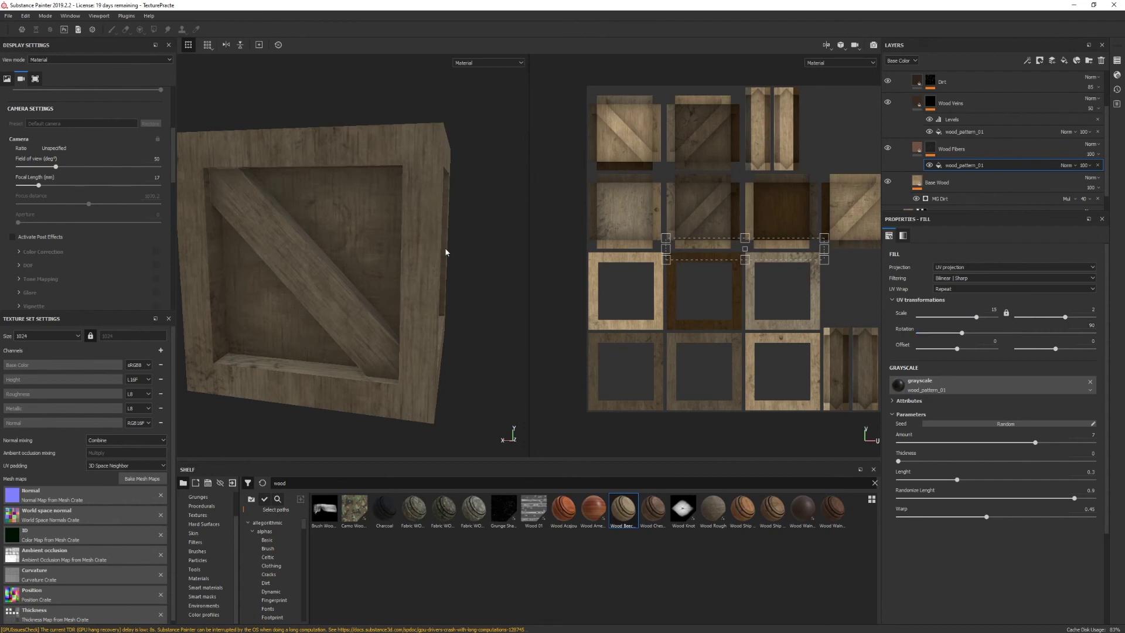
scroll(447, 250, down, 3)
alt+drag(447, 251, 369, 328)
scroll(899, 122, up, 2)
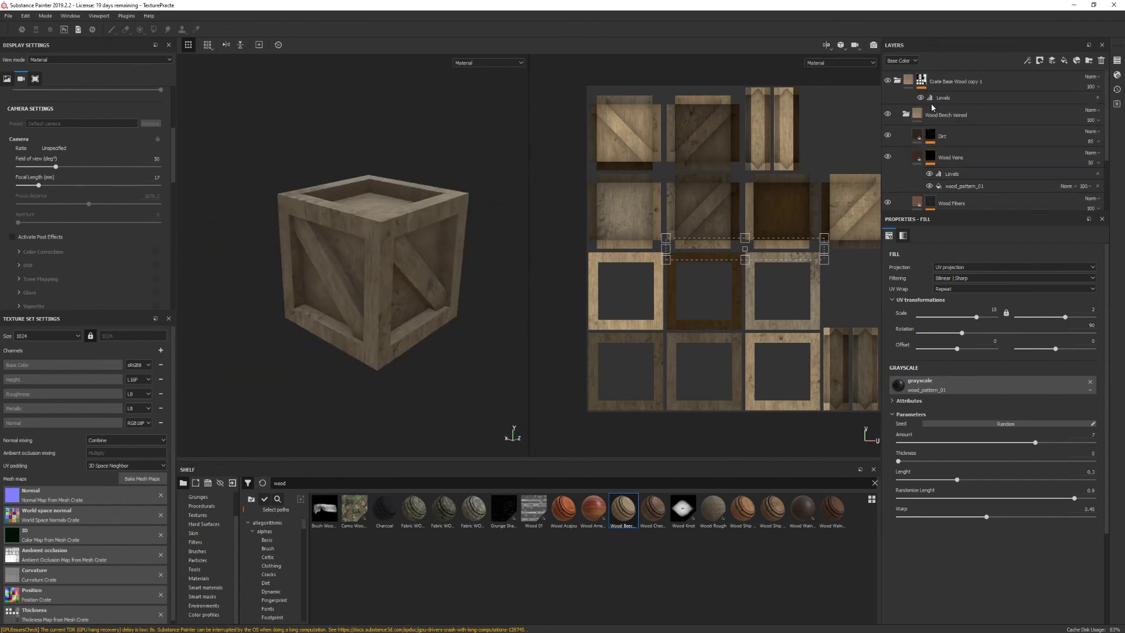
Collapse the Wood Beech Veined folder and rename the copied parent folder Crate Base Wood Rotate
click(906, 116)
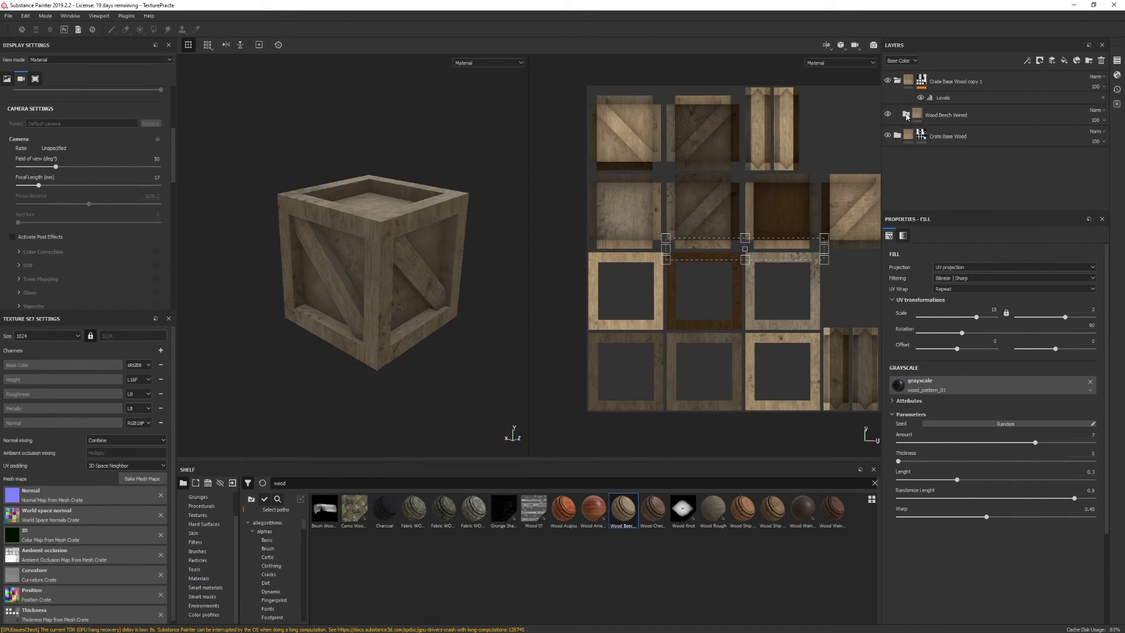
click(950, 83)
key(4)
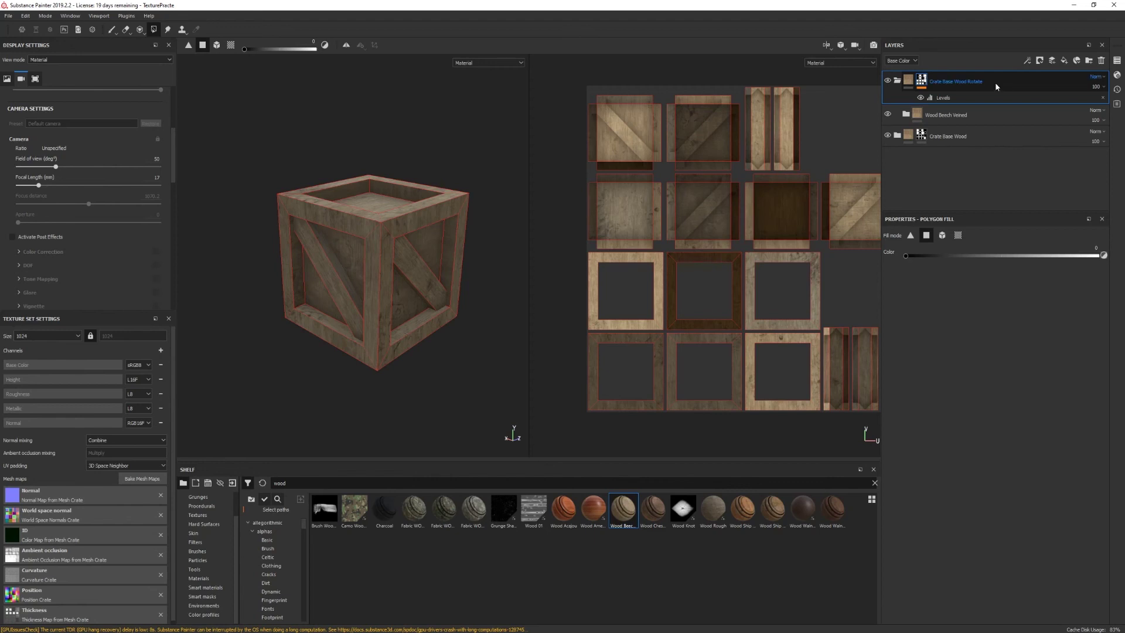
key(Return)
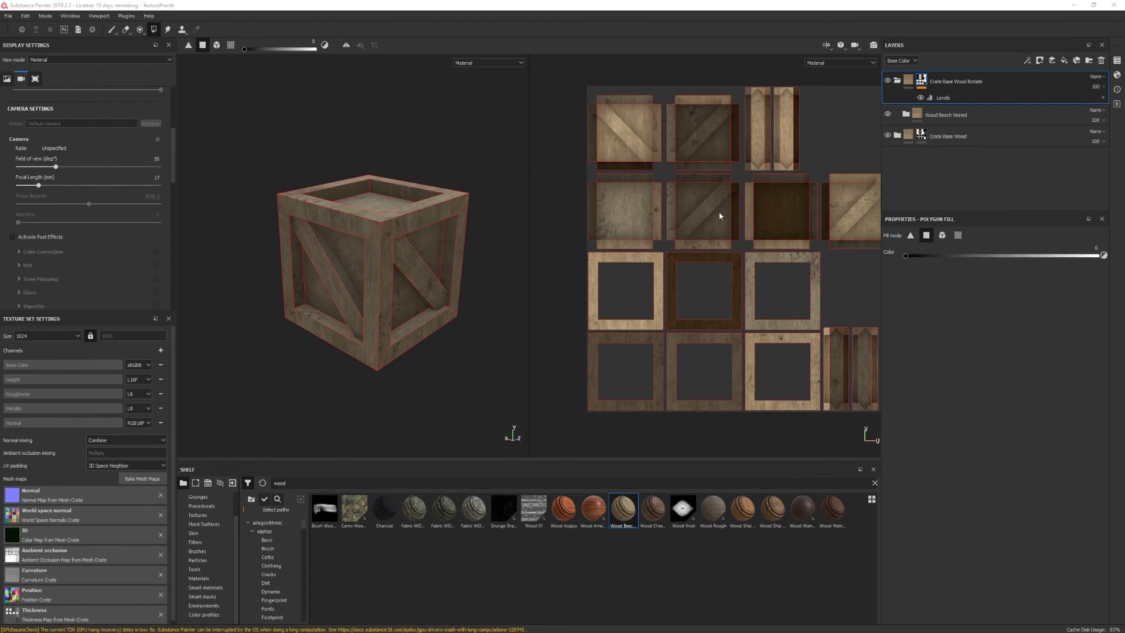
Add a folder named Planks above the Crate Base Wood Rotate folder
click(1088, 61)
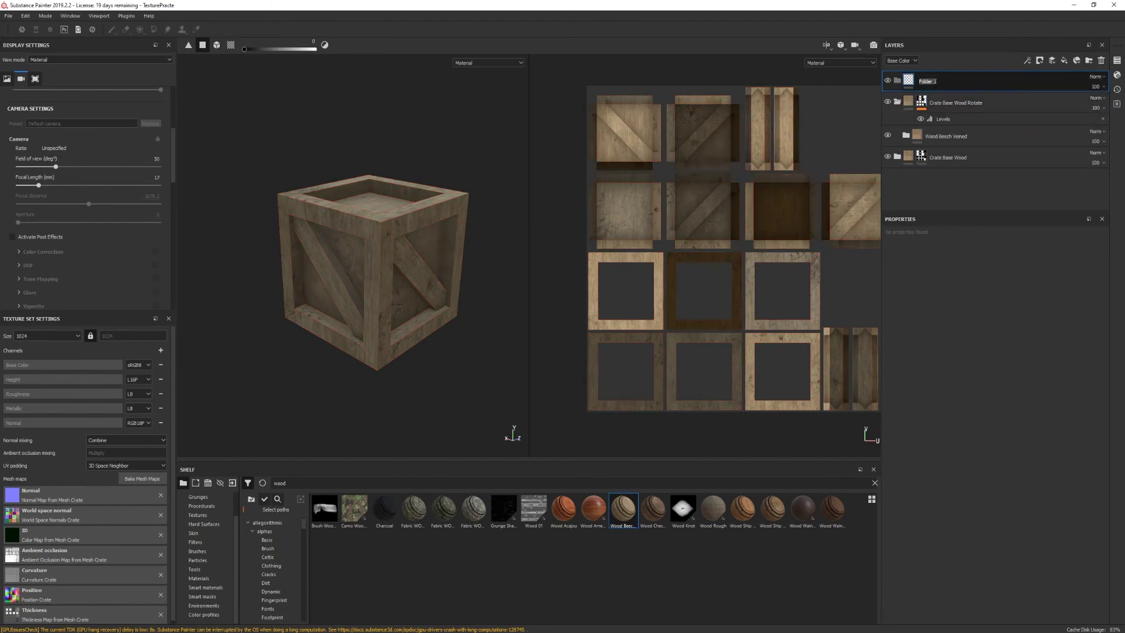
text(Planks)
key(Return)
Add a near-black fill layer without roughness and metallic, and set its height to about -0.54
click(1064, 61)
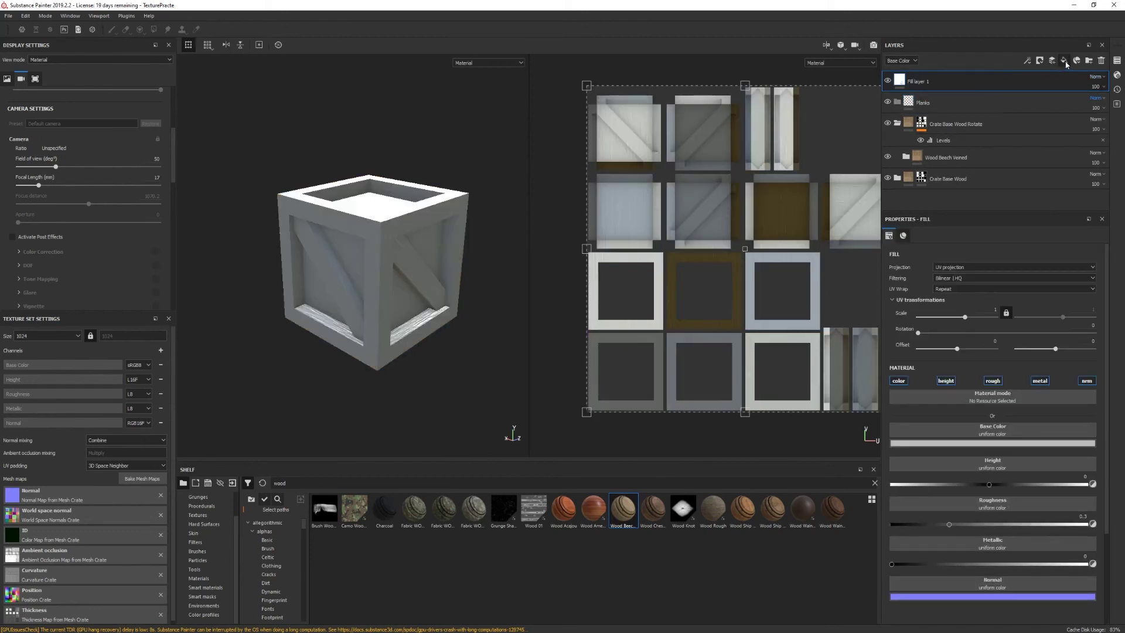
click(972, 443)
drag(971, 461, 962, 534)
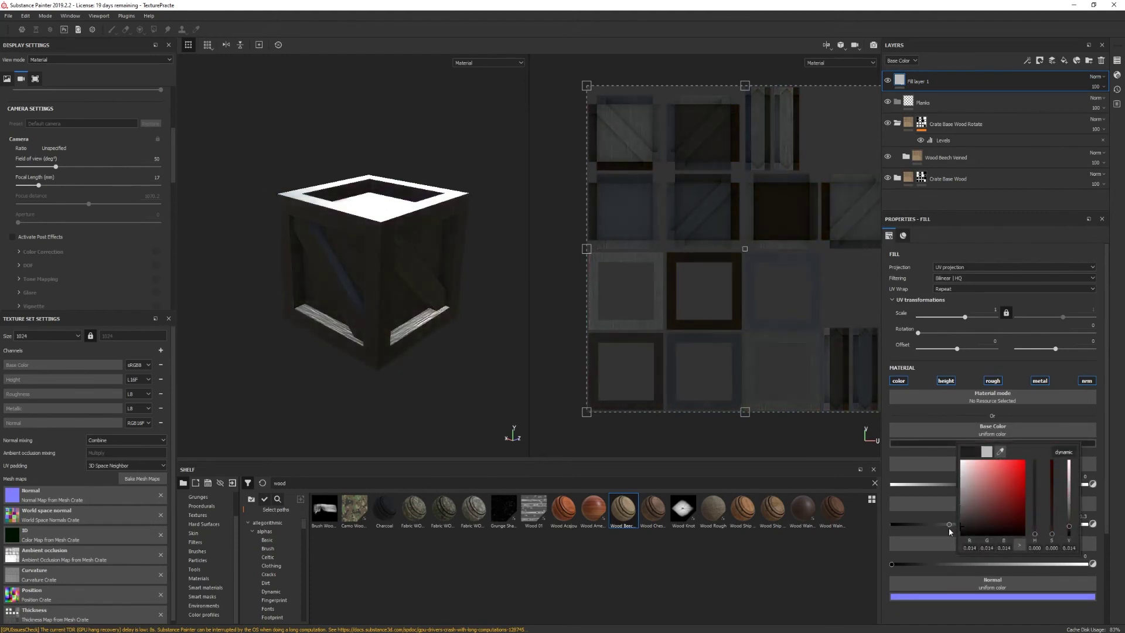
click(948, 386)
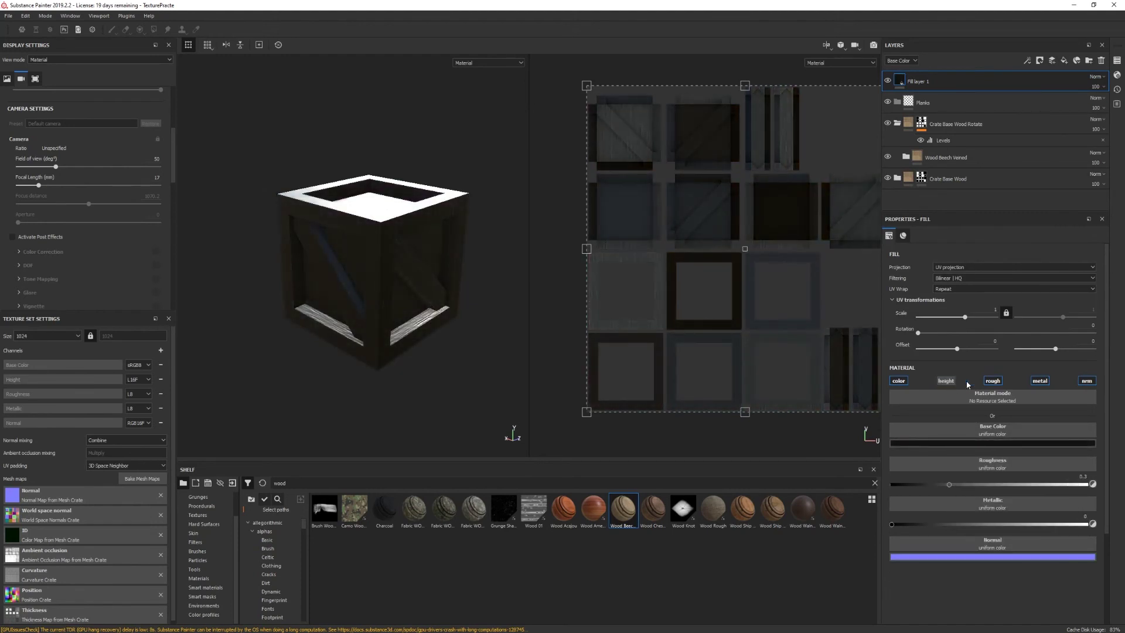
click(992, 381)
click(1040, 380)
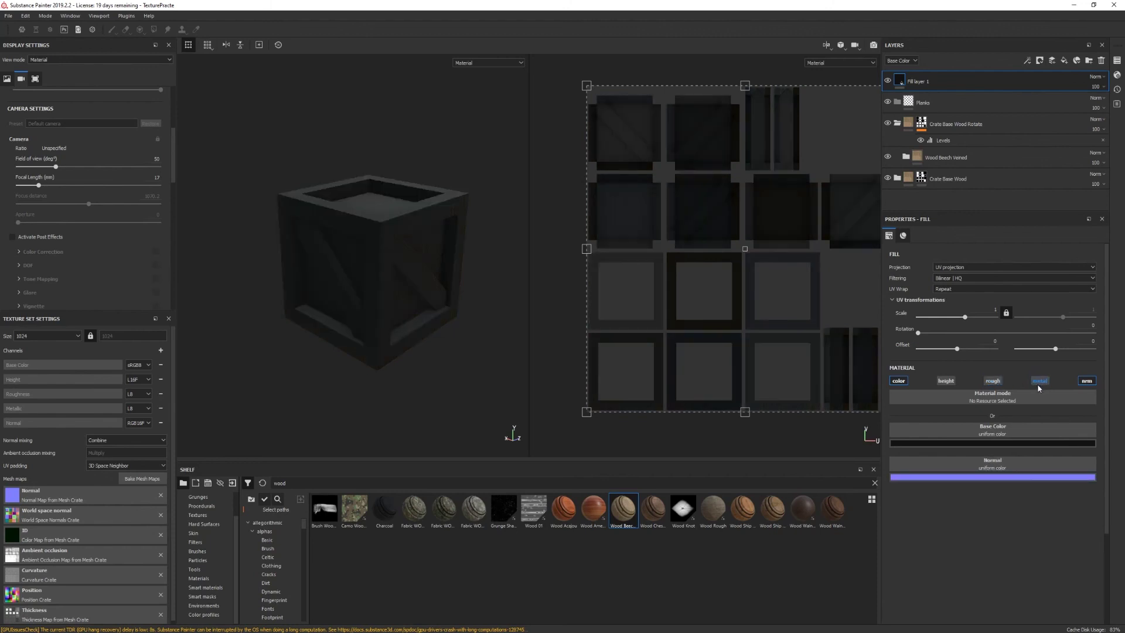
click(946, 382)
drag(988, 485, 936, 487)
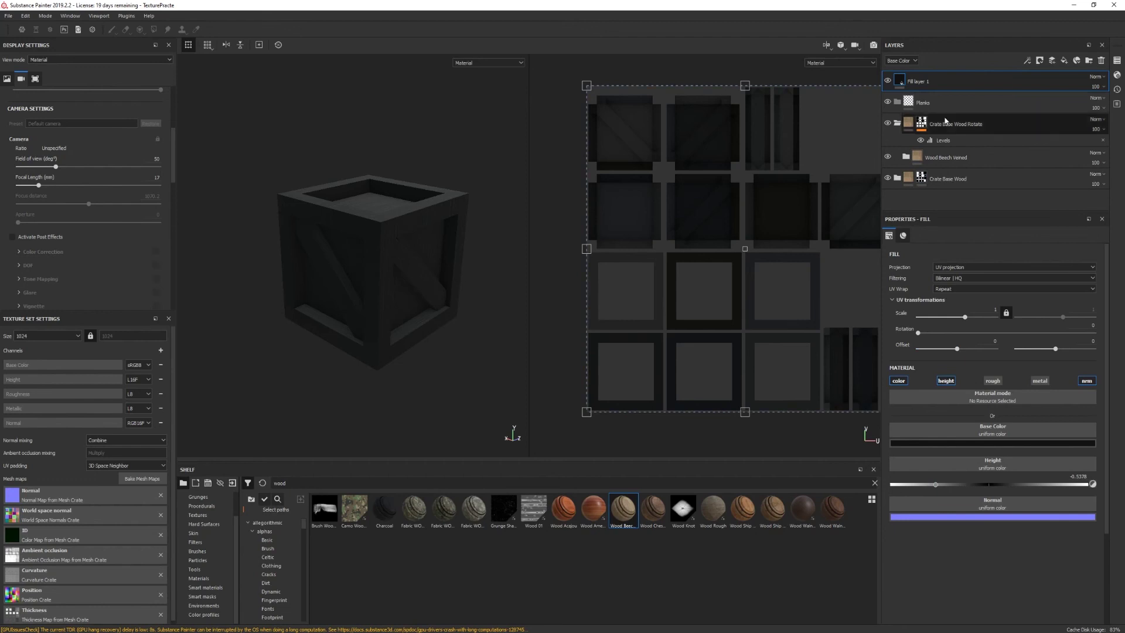
Move the dark fill layer into the Planks folder and give it a black mask
scroll(361, 254, down, 2)
scroll(362, 253, up, 4)
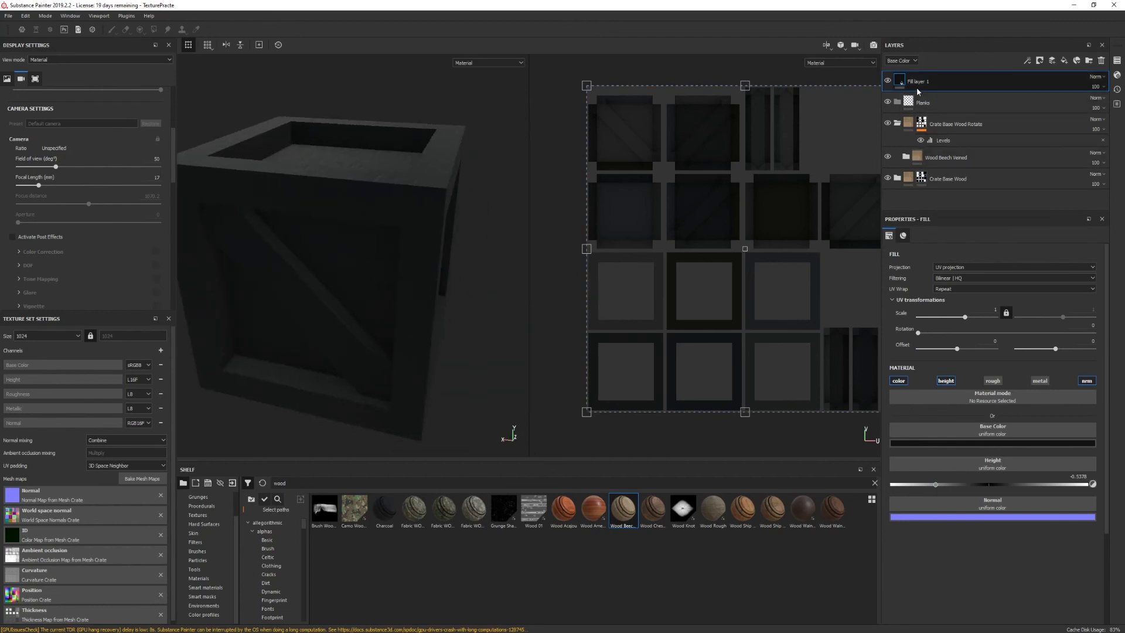
double_click(917, 84)
drag(917, 86, 931, 104)
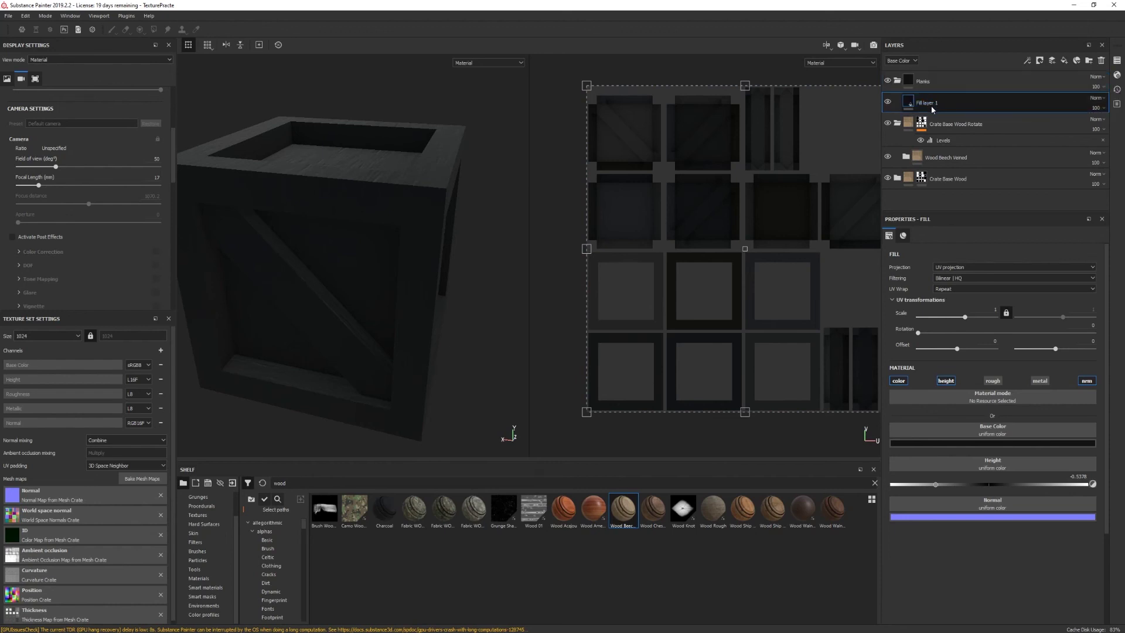
right_click(933, 108)
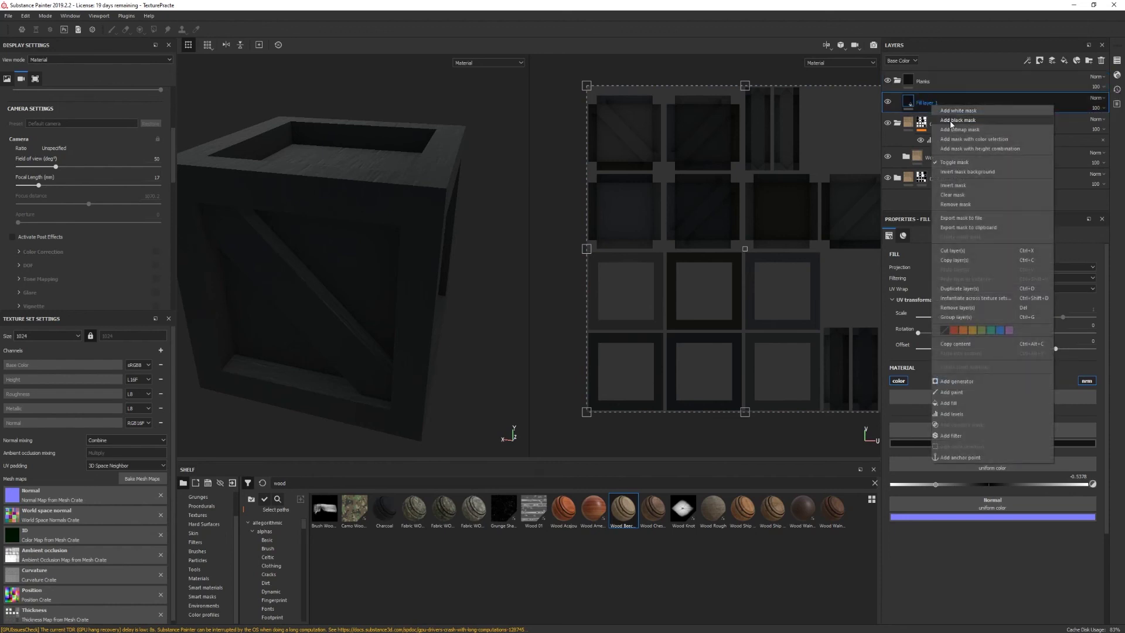
click(951, 120)
key(4)
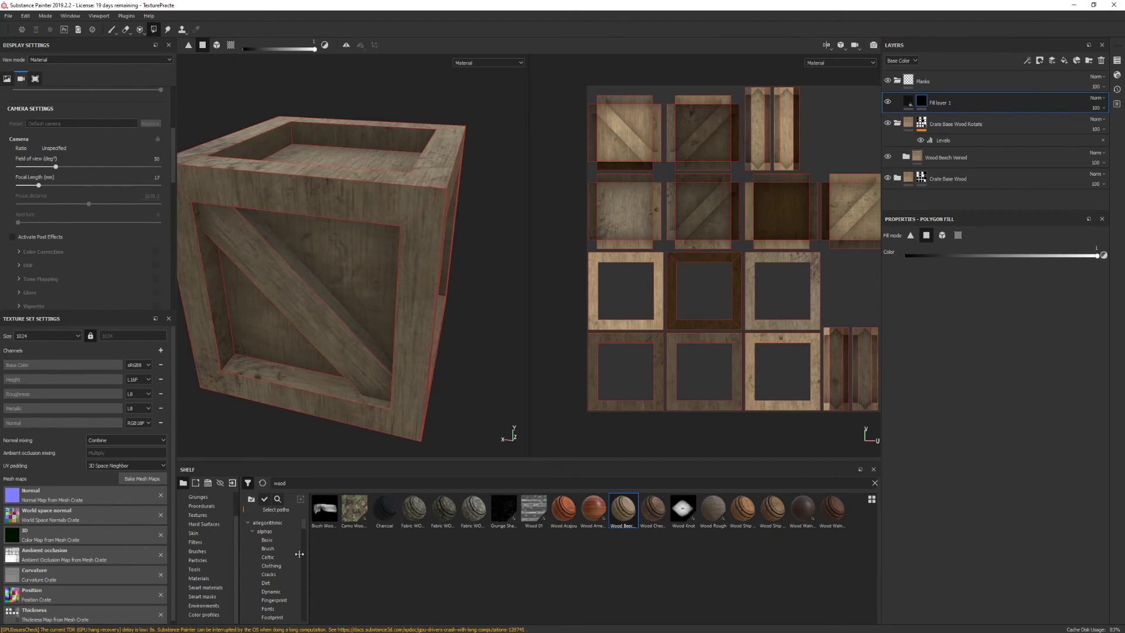
Set up painting on the dark fill layer's mask with the Basic Hard brush
scroll(214, 533, up, 1)
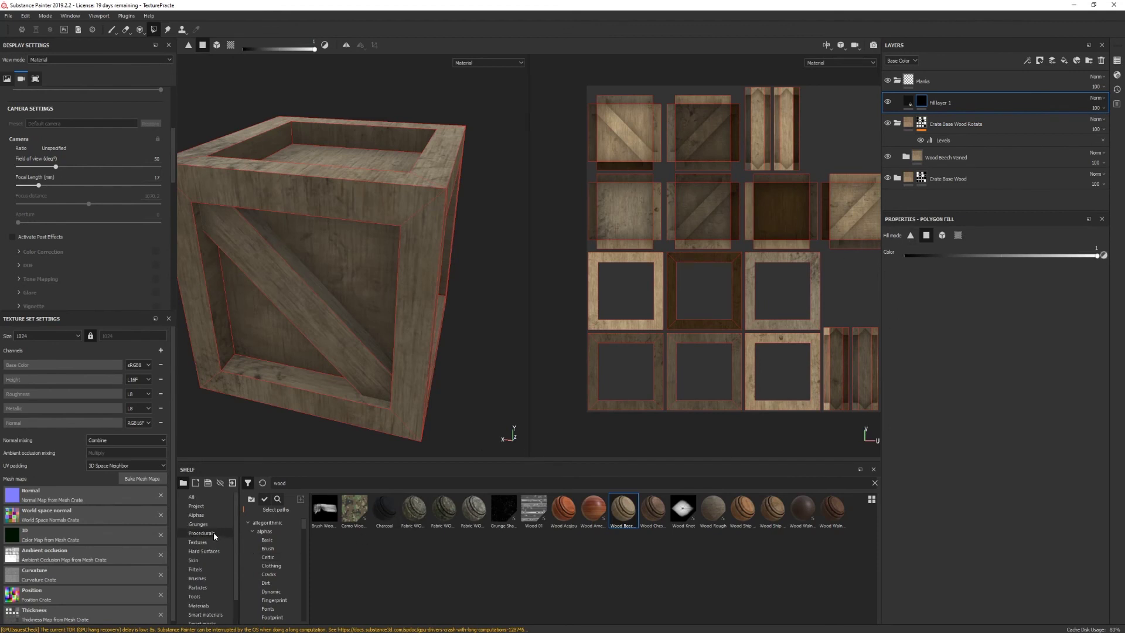
click(113, 31)
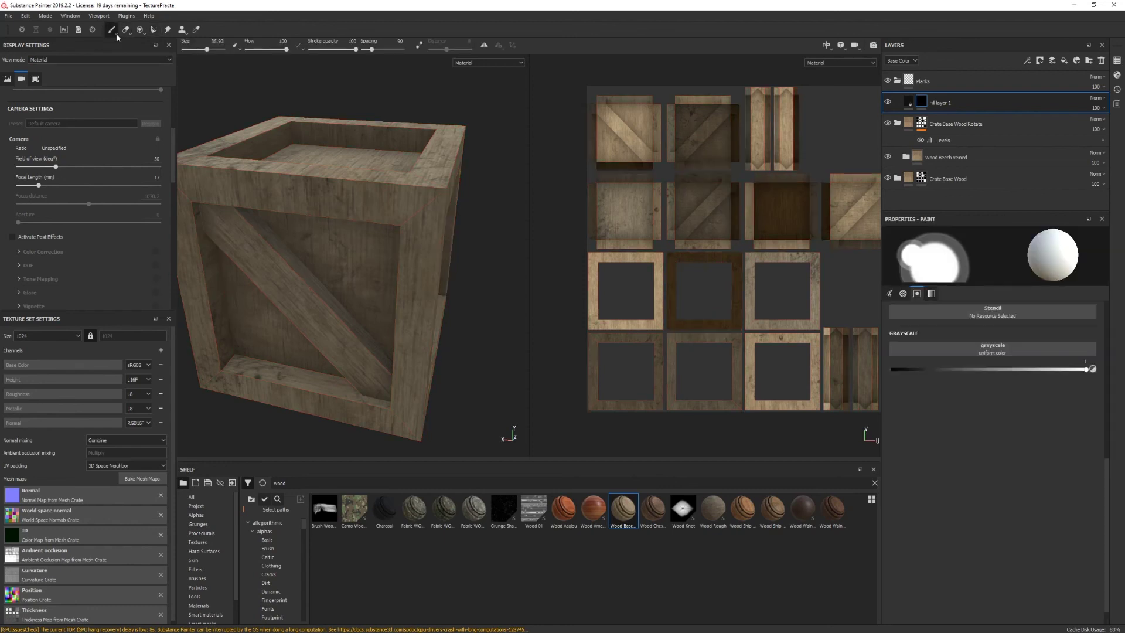
click(211, 579)
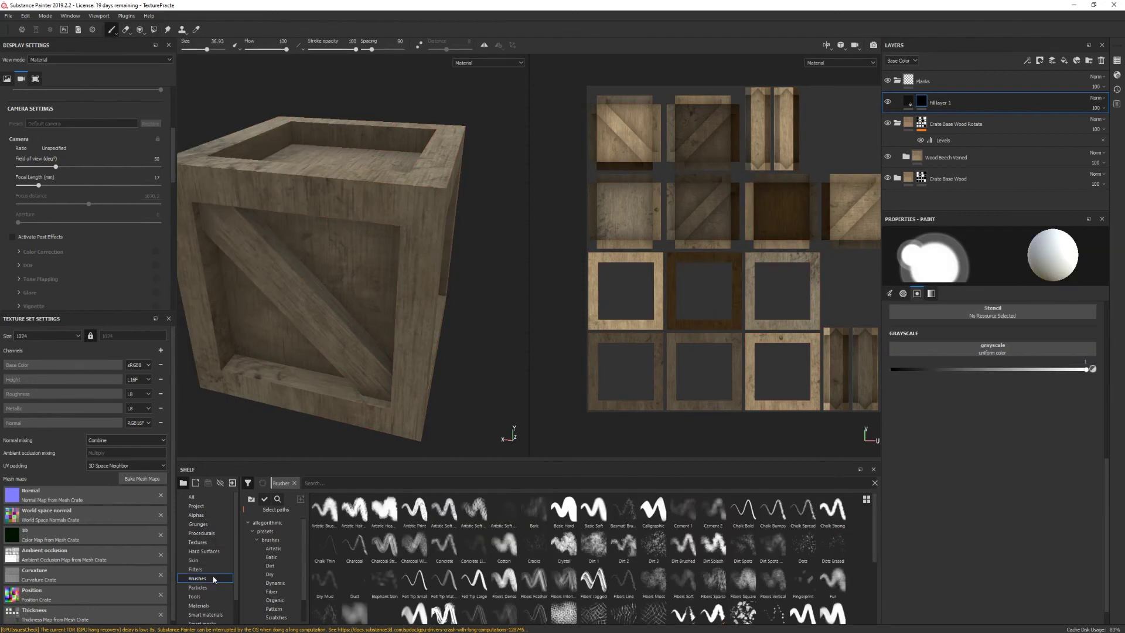
click(566, 509)
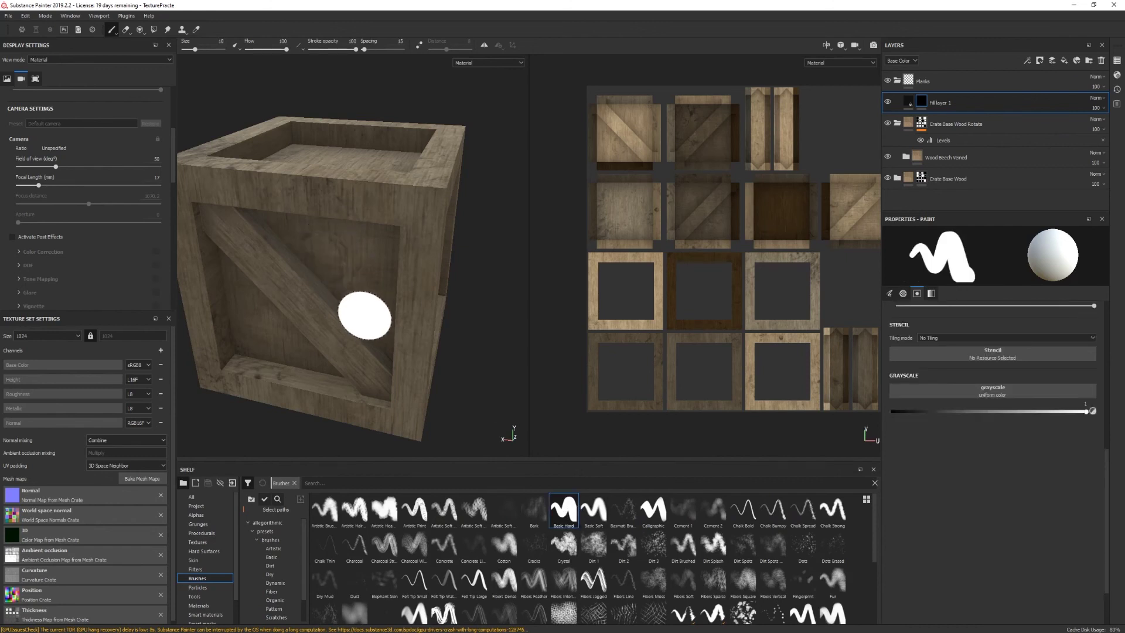
alt+shift+drag(384, 349, 357, 325)
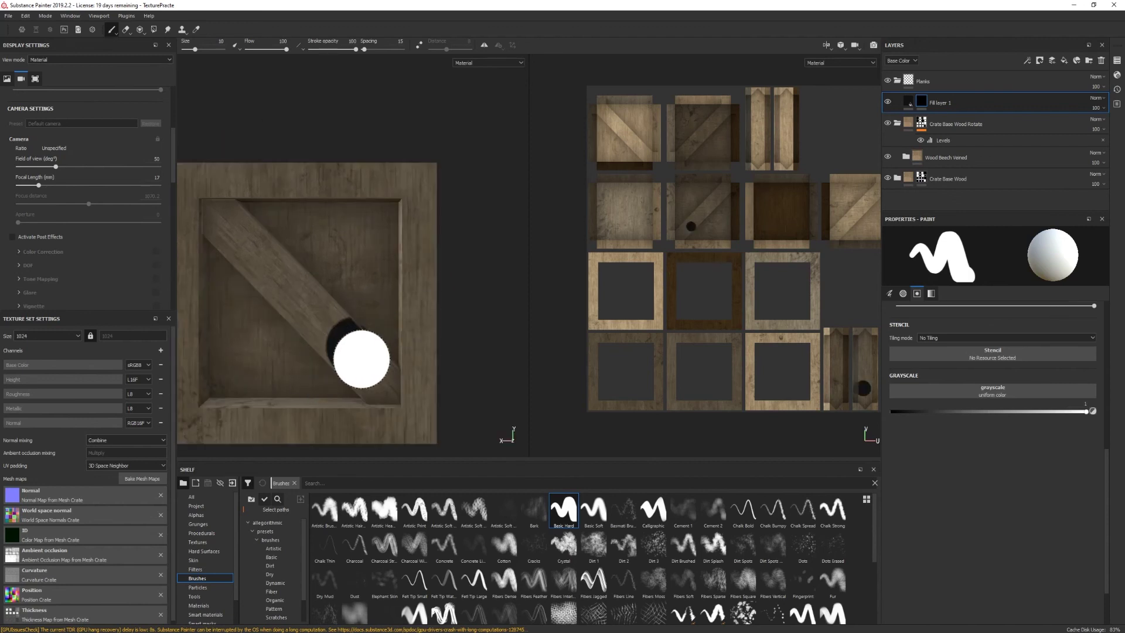
mouse_move(376, 339)
middle_down()
mouse_move(347, 304)
mouse_move(400, 248)
middle_up()
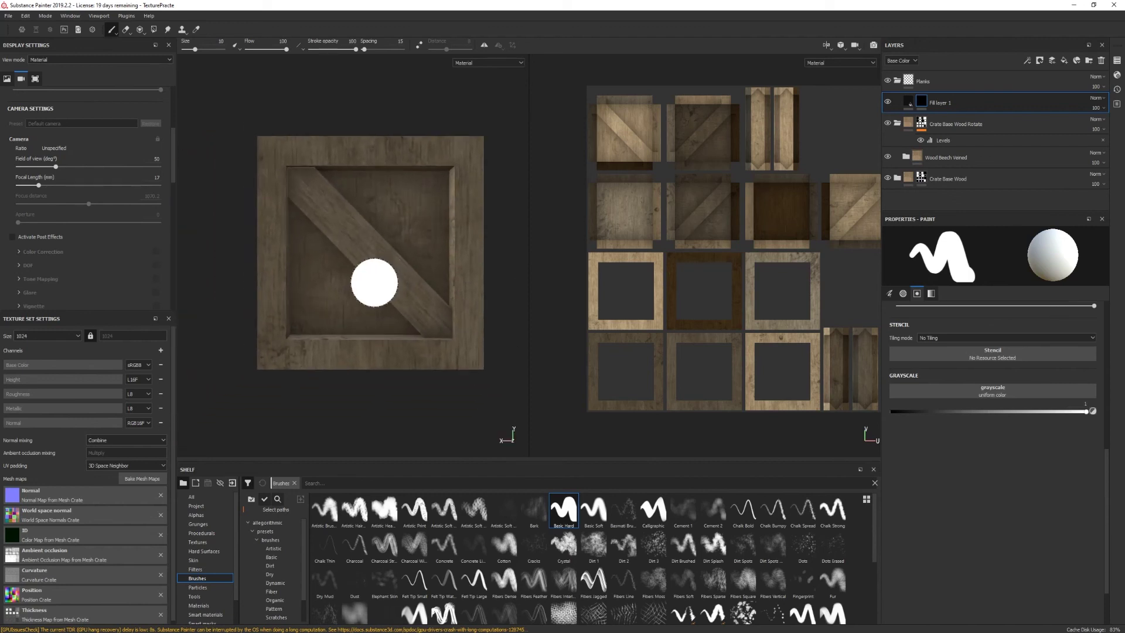
mouse_move(317, 213)
ctrl+right_down()
mouse_move(269, 213)
mouse_move(314, 209)
ctrl+right_up()
Try a straight vertical plank line down the crate side with a brush size of 0.7, and undo it
click(217, 41)
text(.7)
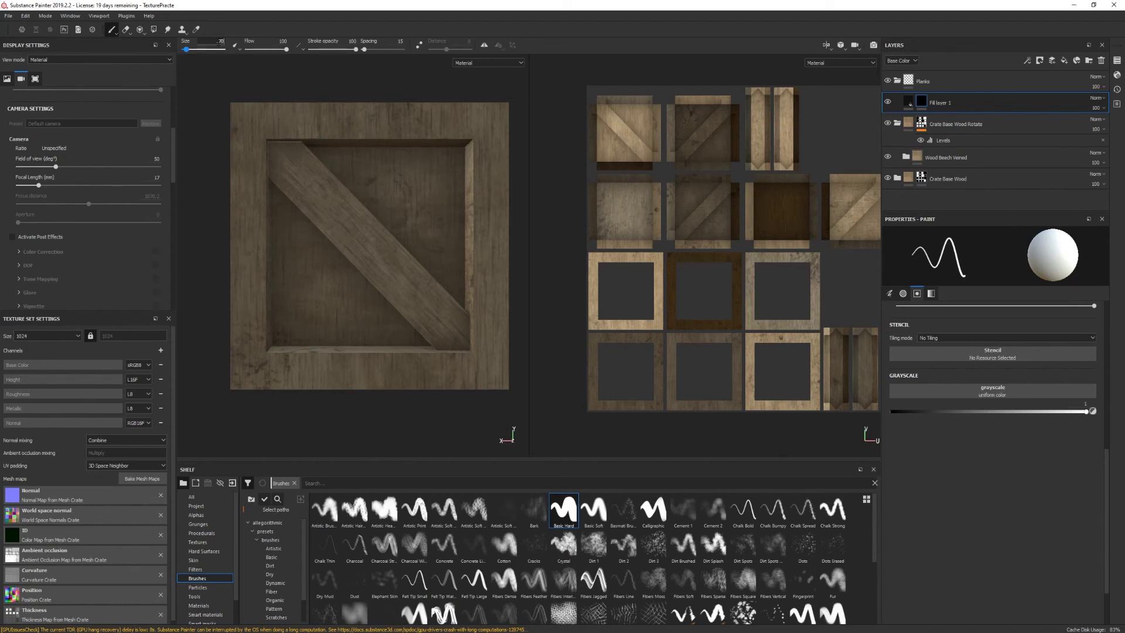
key(Return)
click(290, 132)
shift+click(290, 367)
key(ctrl+z)
Set the paint brush size to 0.3
double_click(219, 41)
text(0.3)
key(Return)
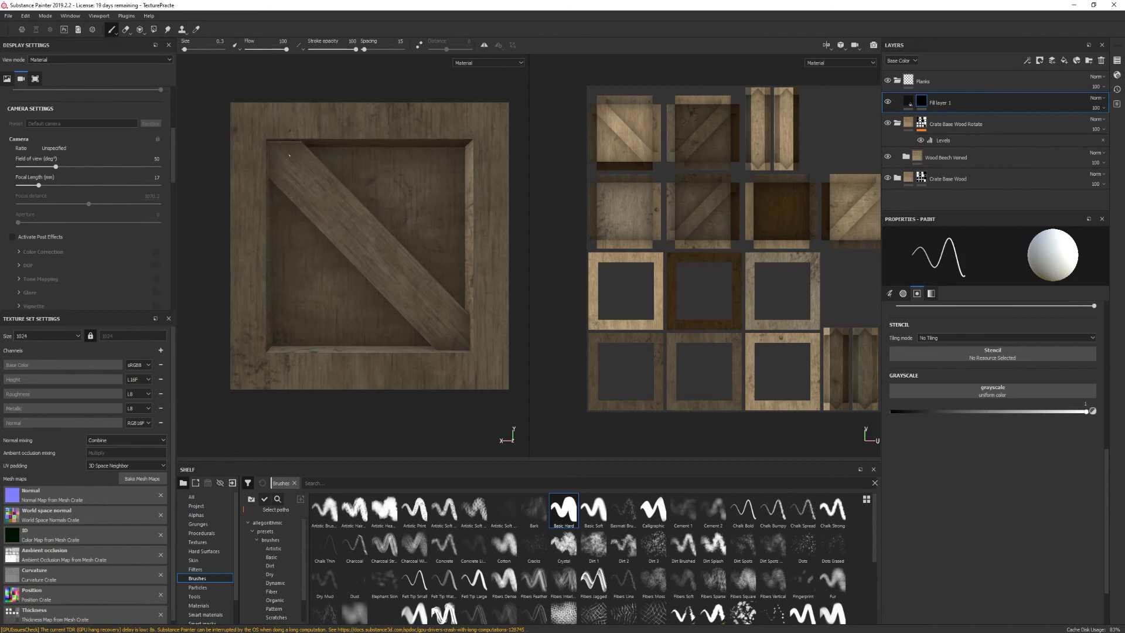
Paint five spaced straight vertical plank lines down the front side of the crate on the dark fill layer's mask
shift+click(290, 367)
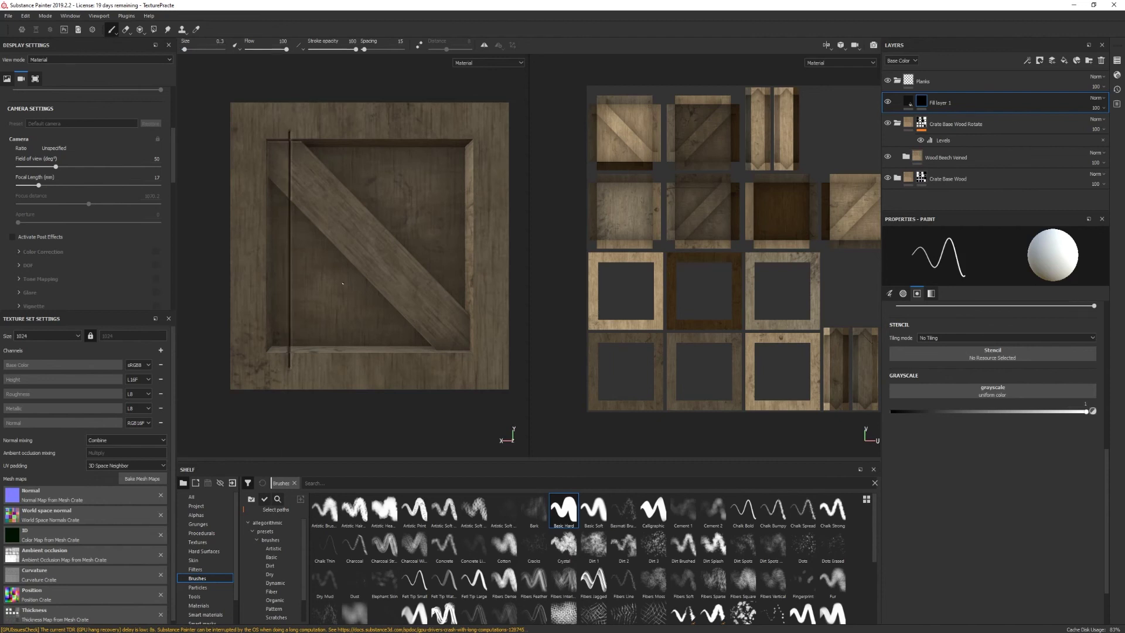
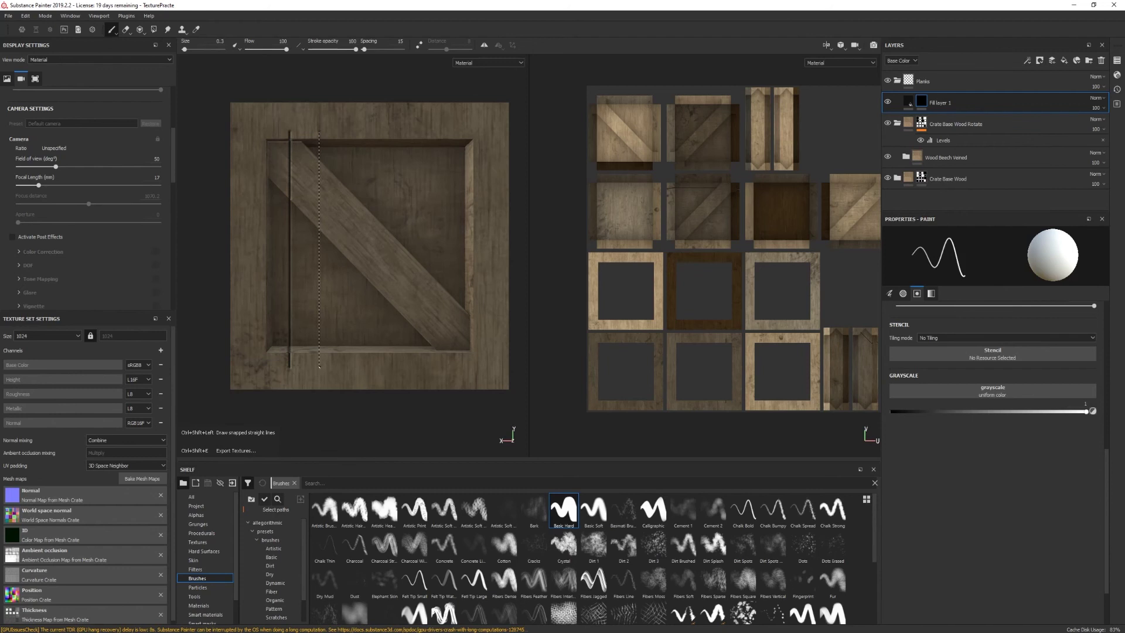
ctrl+shift+click(319, 363)
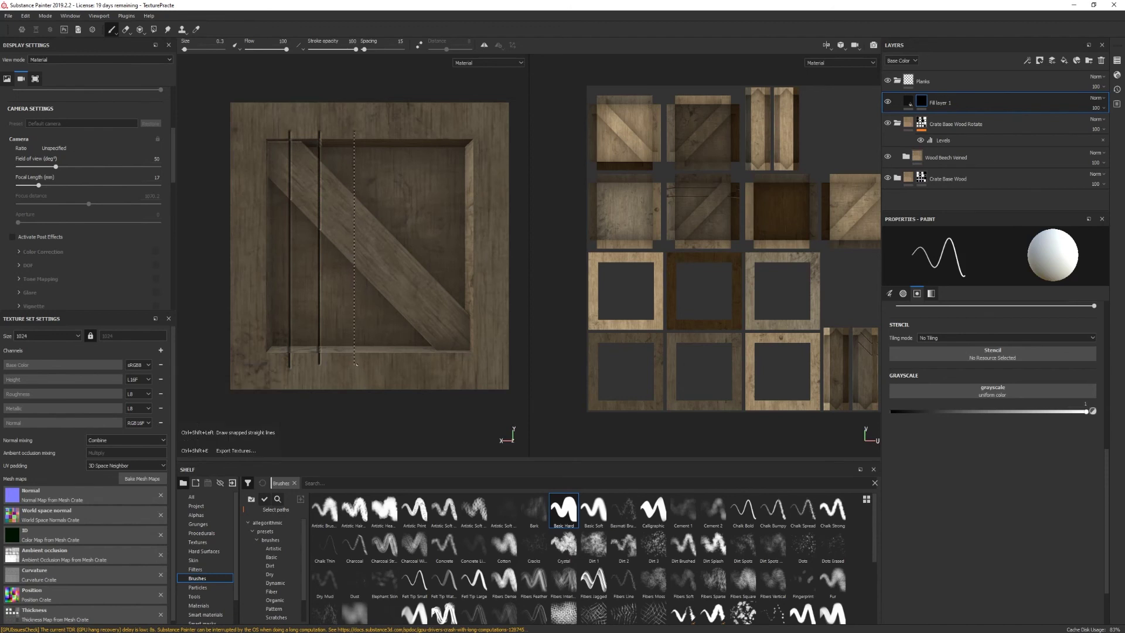
ctrl+shift+click(354, 363)
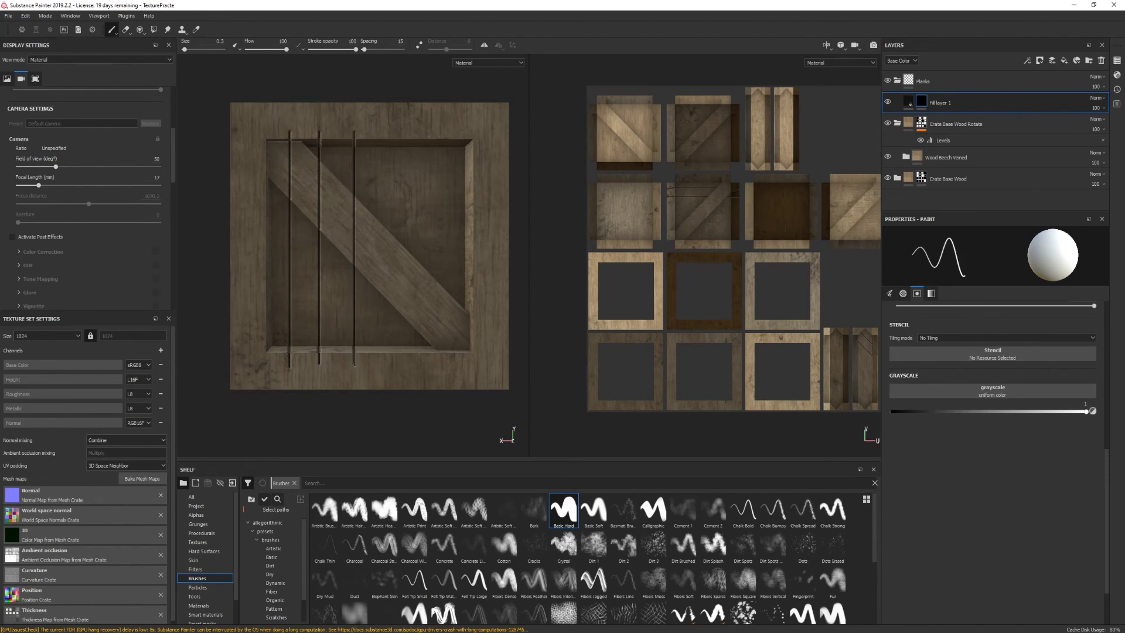
click(394, 132)
ctrl+shift+click(395, 360)
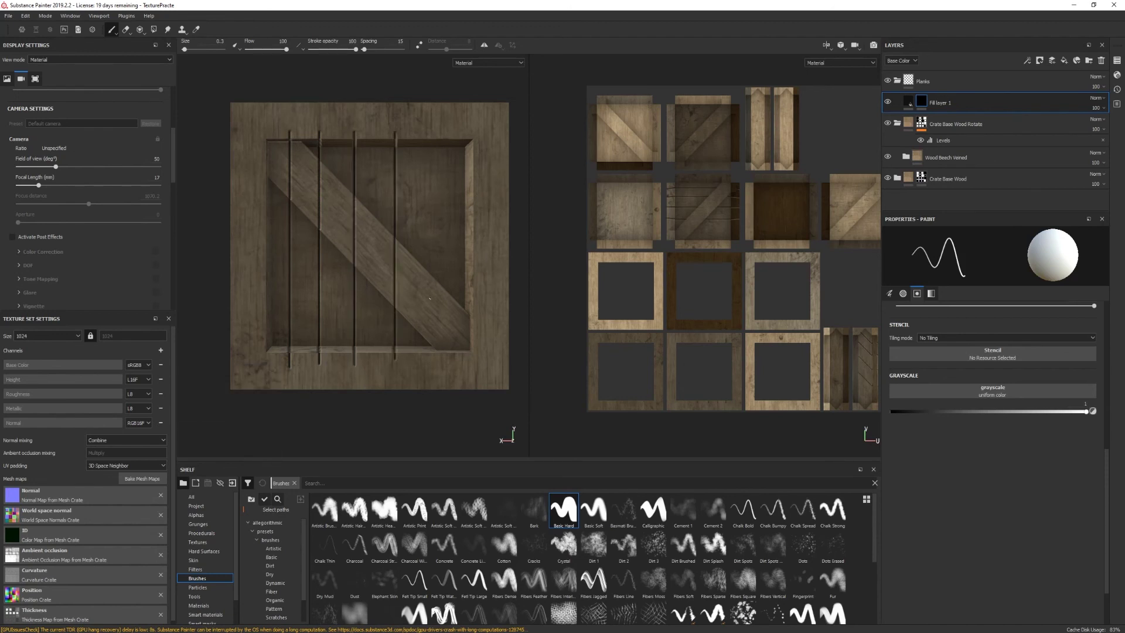
click(434, 134)
ctrl+shift+click(434, 362)
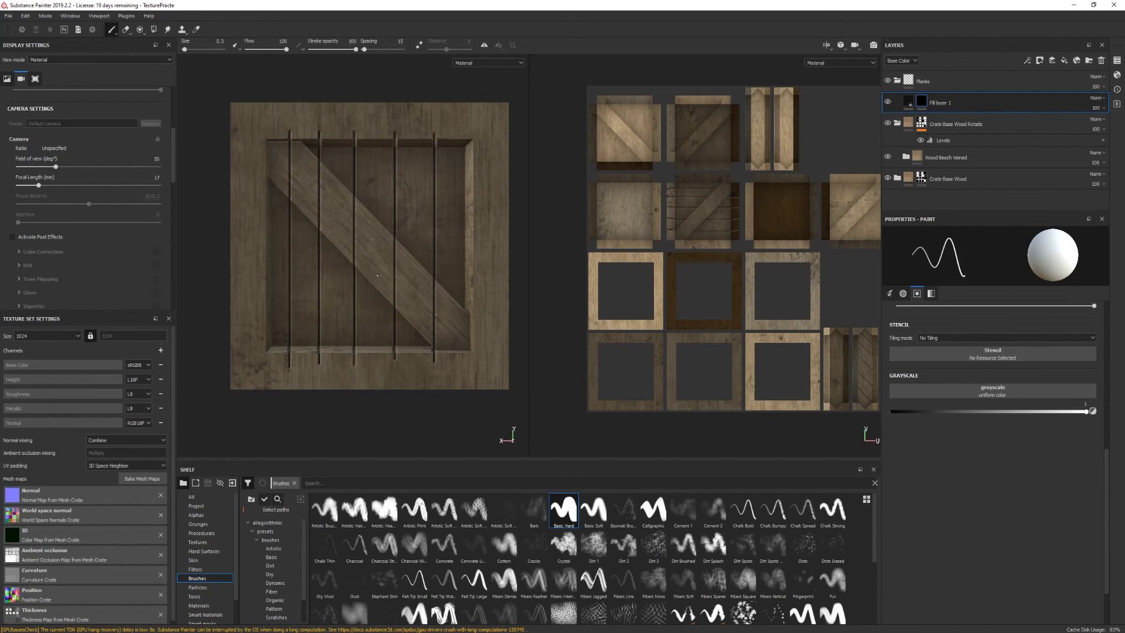
Add a black mask to the Planks folder
click(931, 82)
right_click(931, 82)
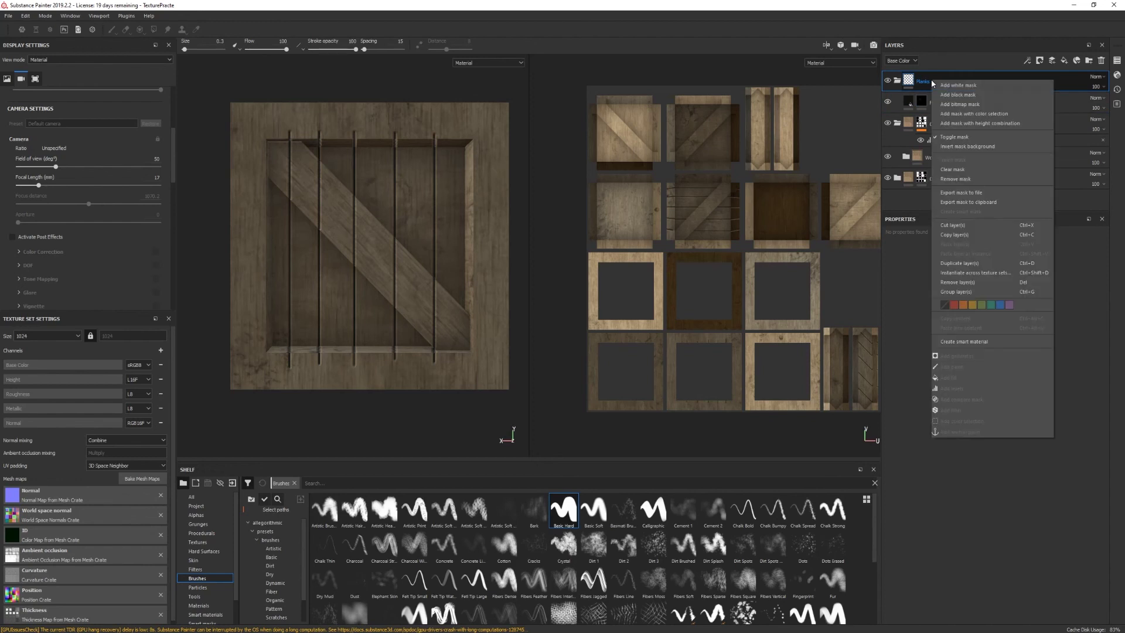
click(947, 95)
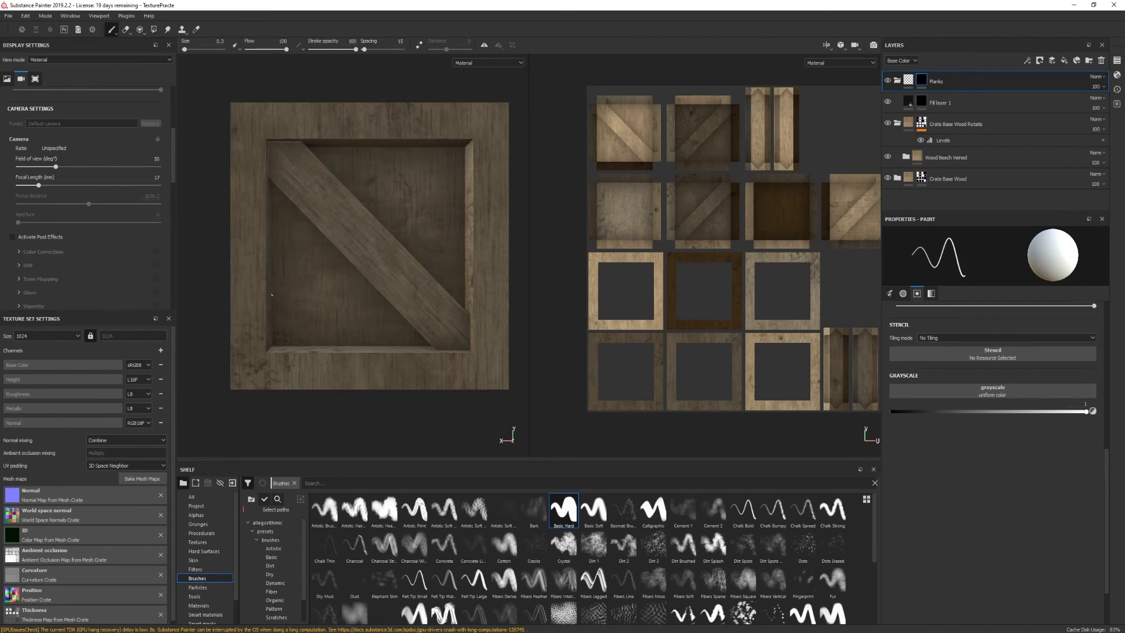
Polygon-fill four of the crate's inner panels white in the Planks folder mask and fill the front diagonal brace black
alt+drag(386, 323, 367, 393)
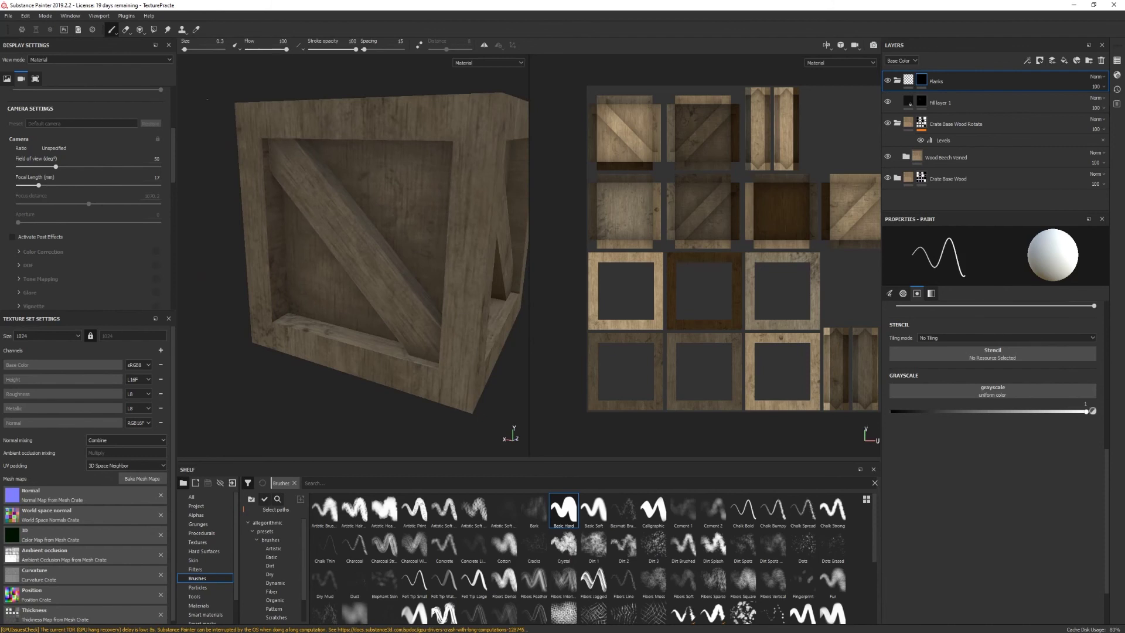
click(154, 30)
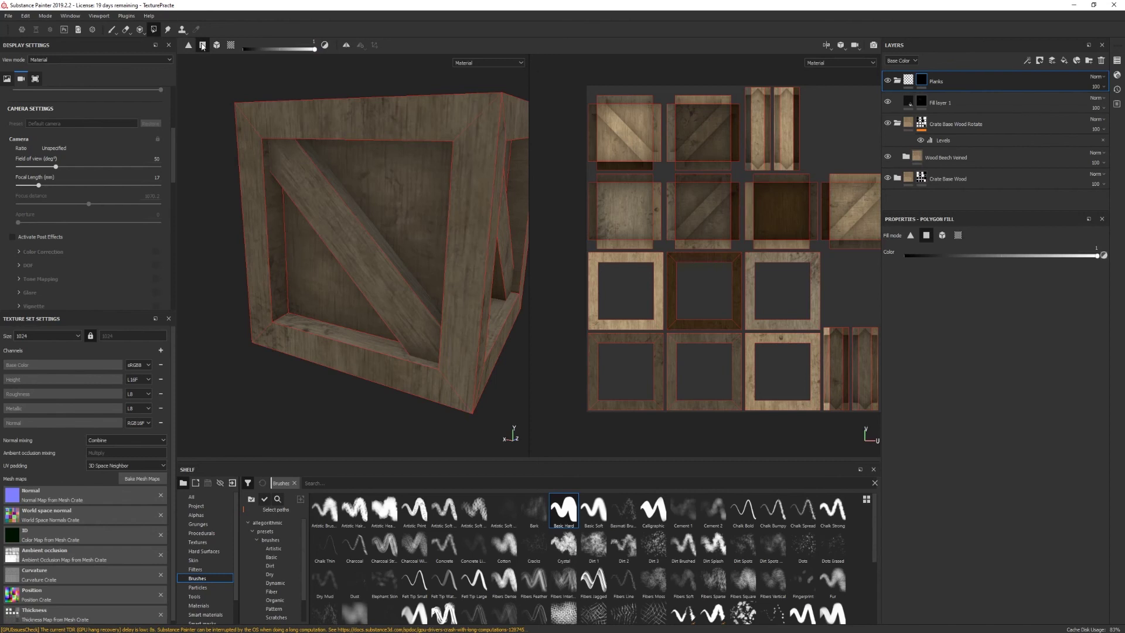
alt+drag(419, 199, 396, 299)
alt+drag(477, 308, 363, 314)
alt+drag(378, 288, 391, 360)
alt+drag(382, 205, 336, 373)
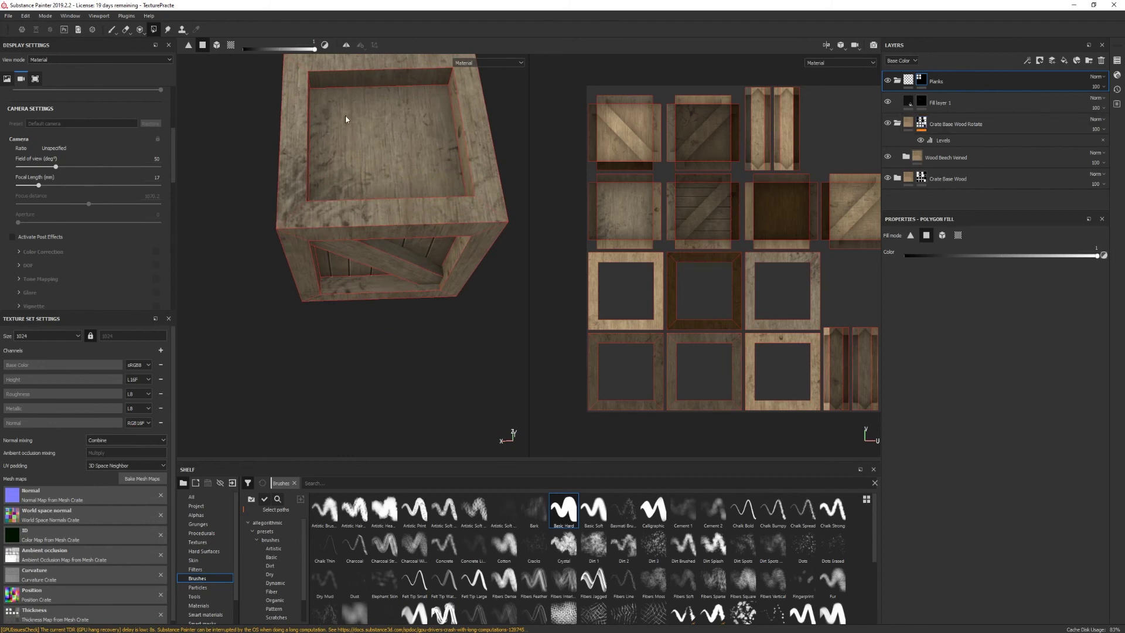
alt+drag(287, 102, 386, 244)
scroll(382, 235, up, 2)
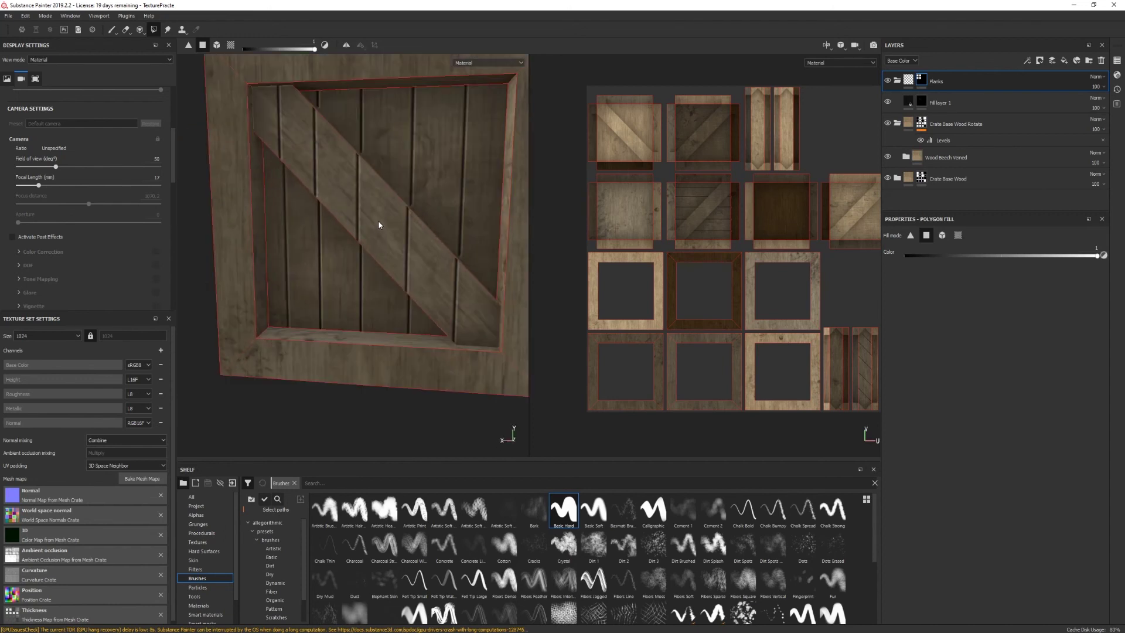
click(325, 46)
alt+drag(326, 191, 401, 283)
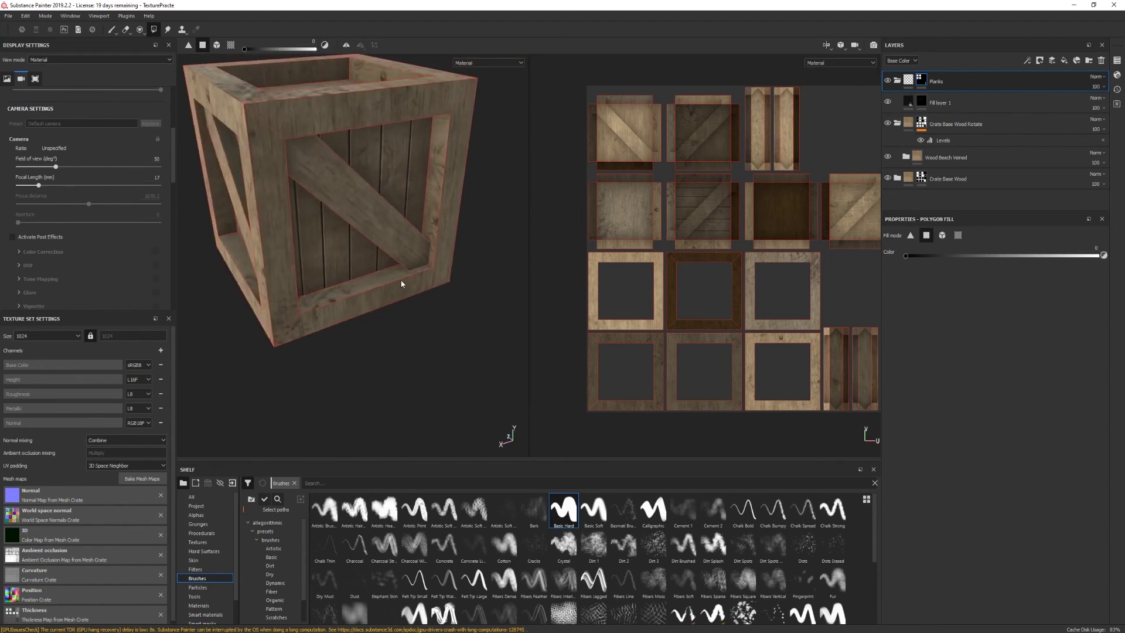
click(112, 30)
scroll(451, 327, up, 5)
scroll(394, 329, down, 5)
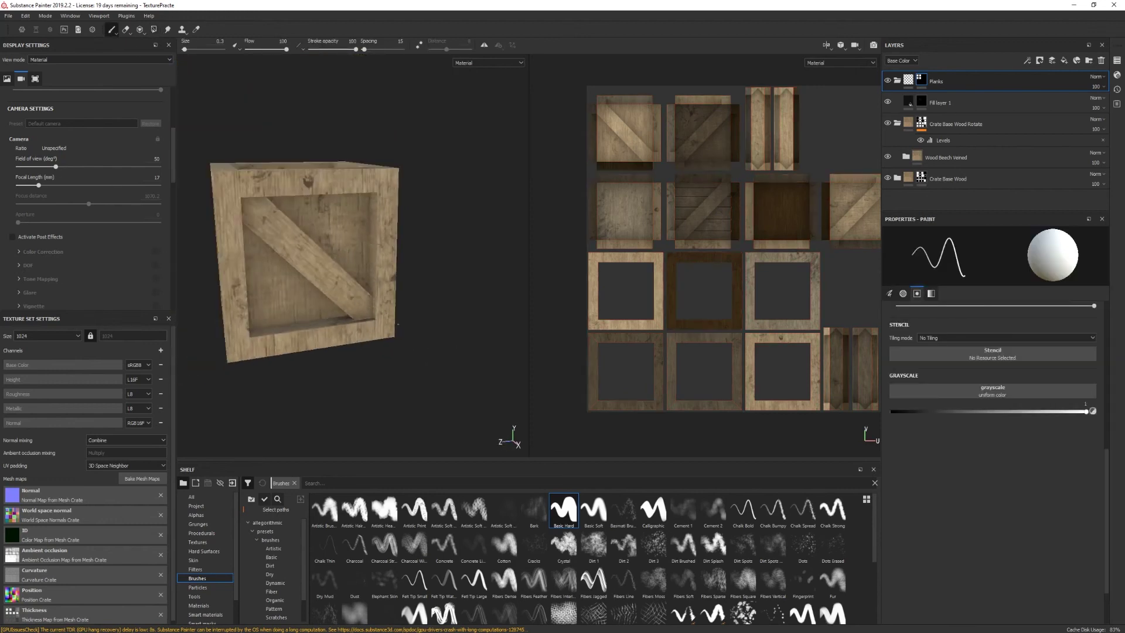
alt+shift+drag(394, 329, 402, 336)
alt+middle_drag(301, 277, 331, 276)
scroll(332, 276, up, 3)
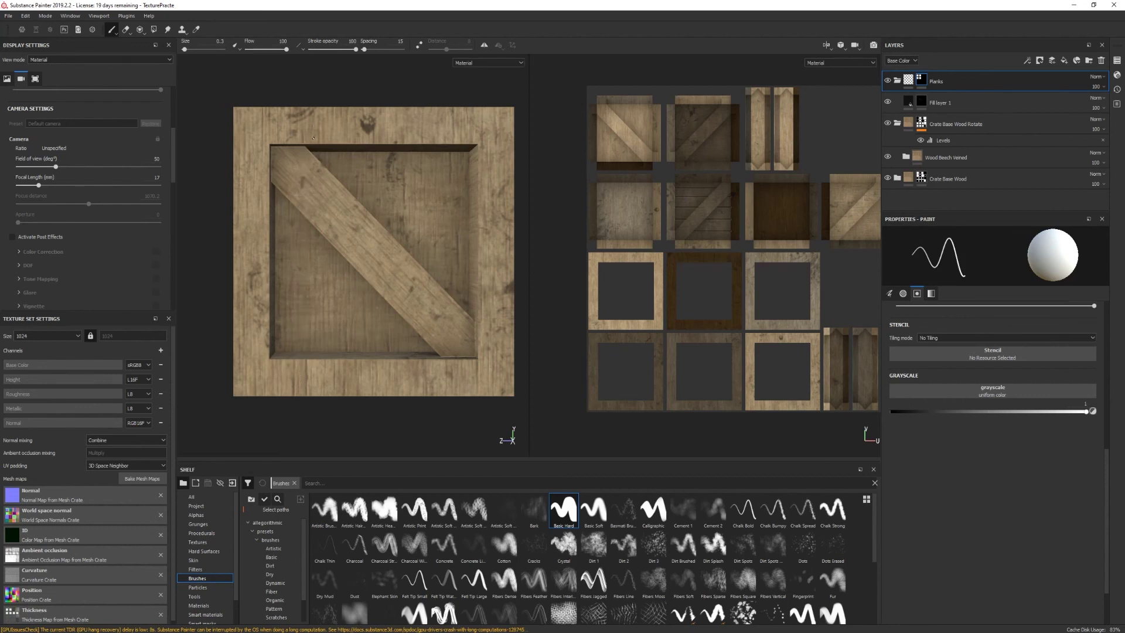
Activate Polygon Fill and inspect the Base Color, Roughness, Normal and Normal+Height+Mesh views, ending on the Planks folder's Mask view
key(4)
scroll(297, 241, down, 2)
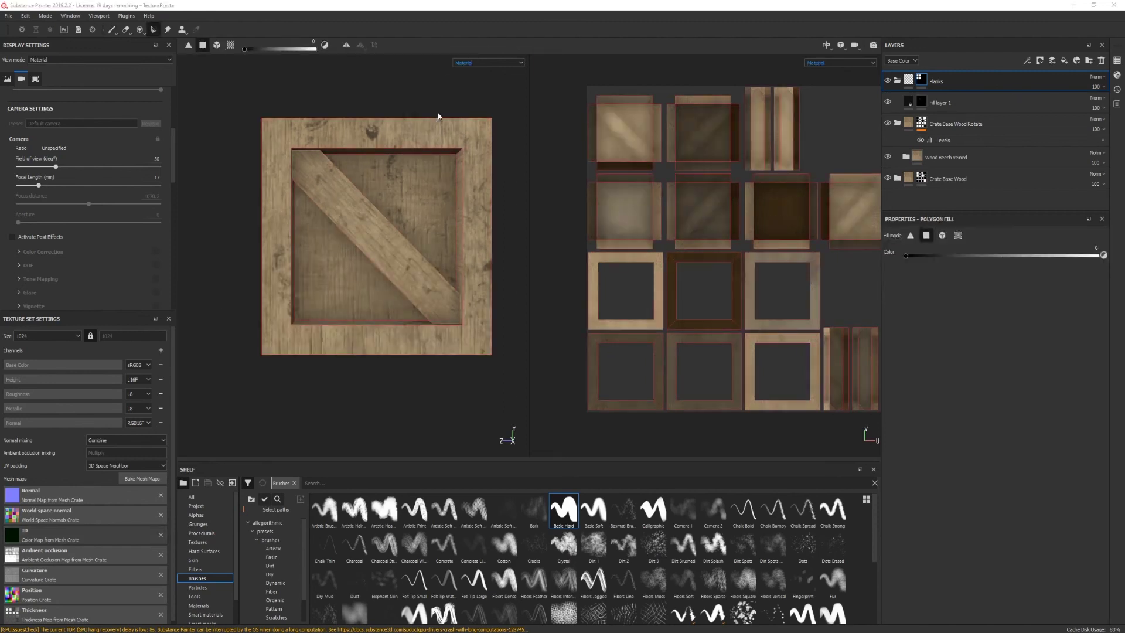
click(484, 62)
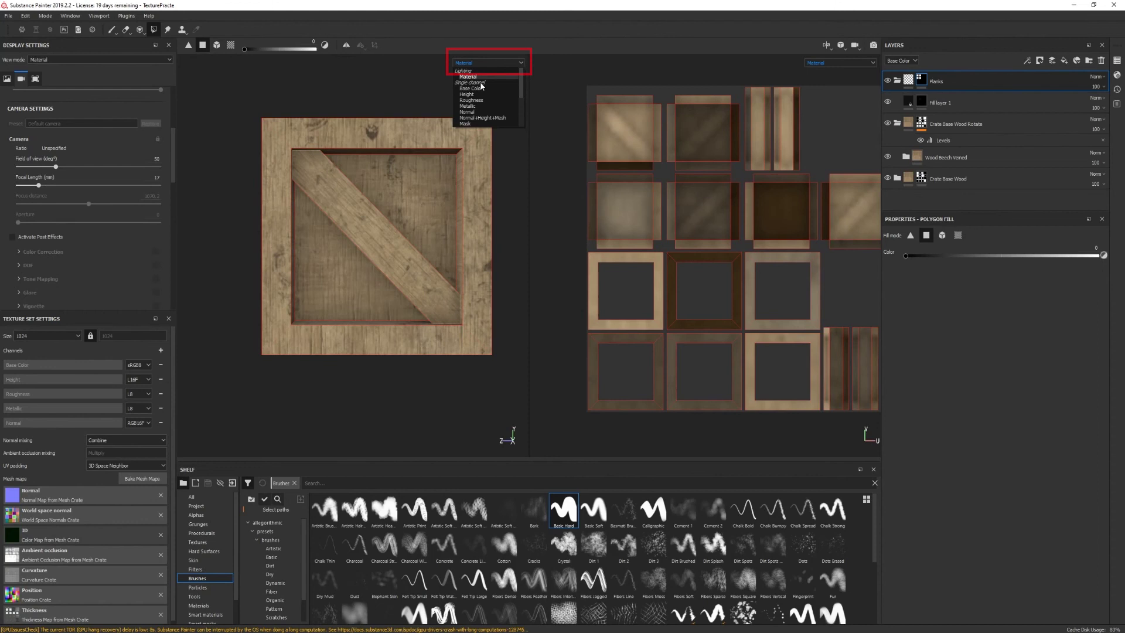
click(481, 88)
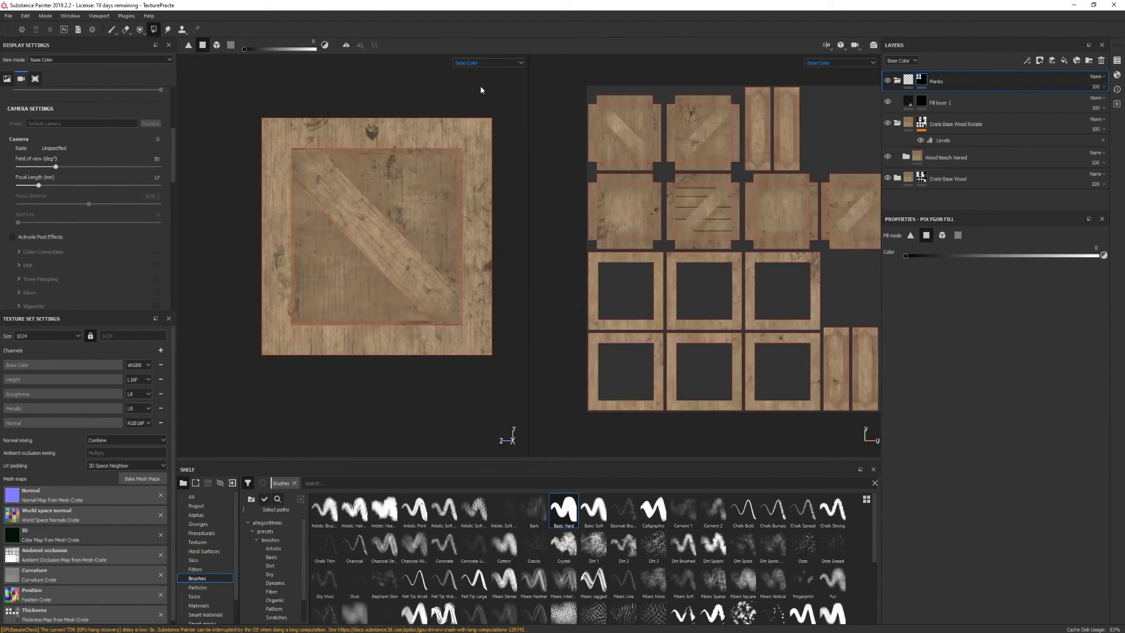
click(483, 62)
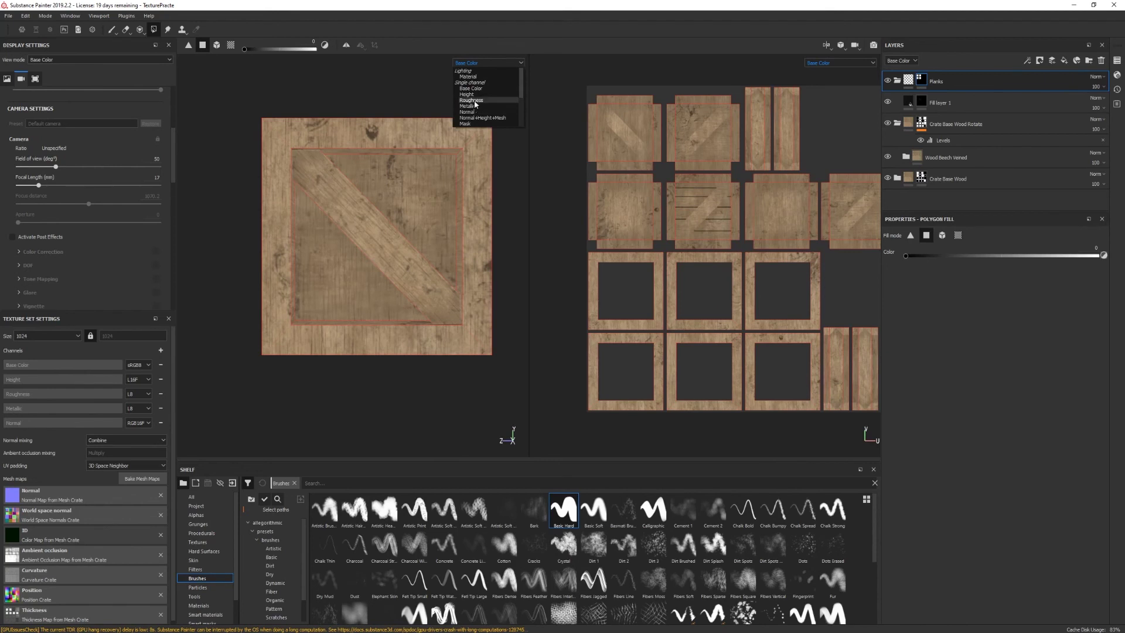
click(474, 100)
click(481, 63)
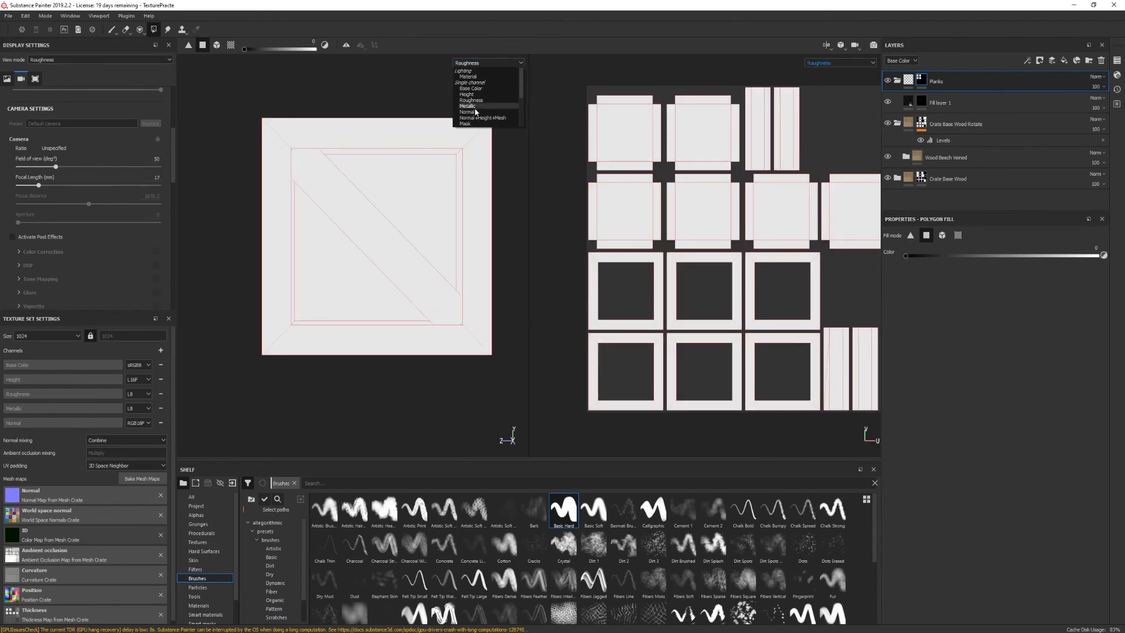
click(478, 114)
click(483, 62)
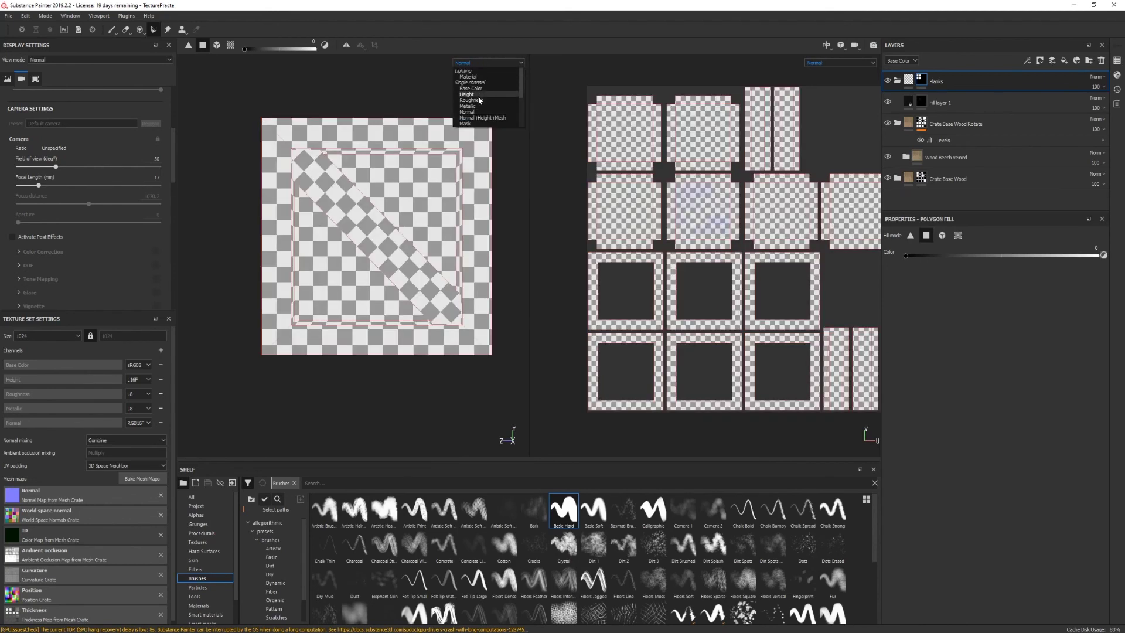
click(478, 122)
click(482, 63)
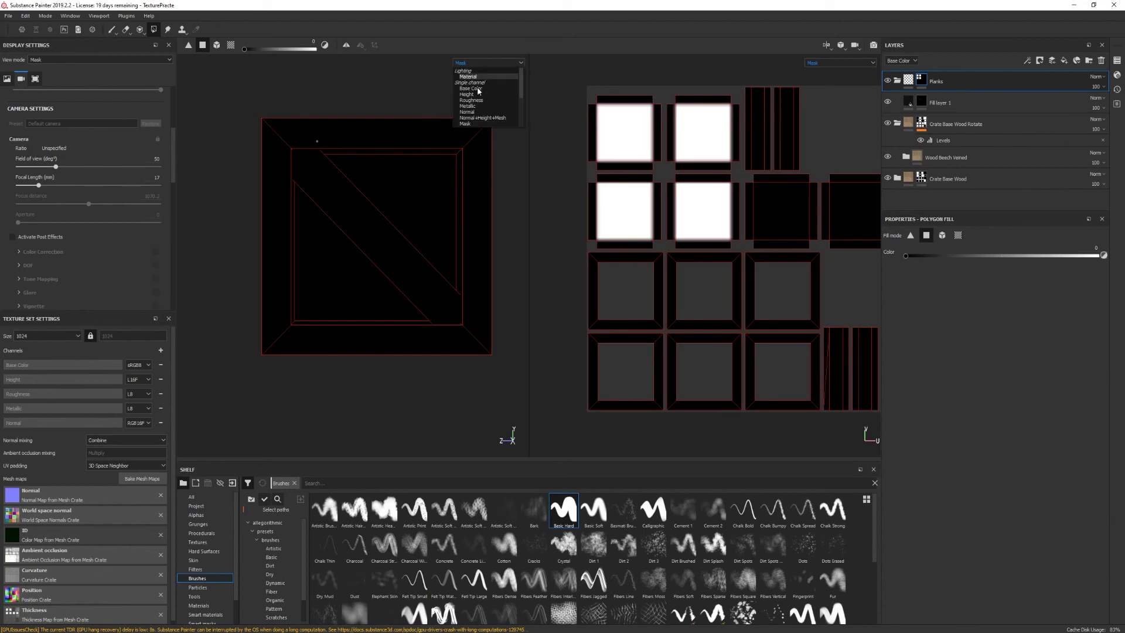
click(475, 114)
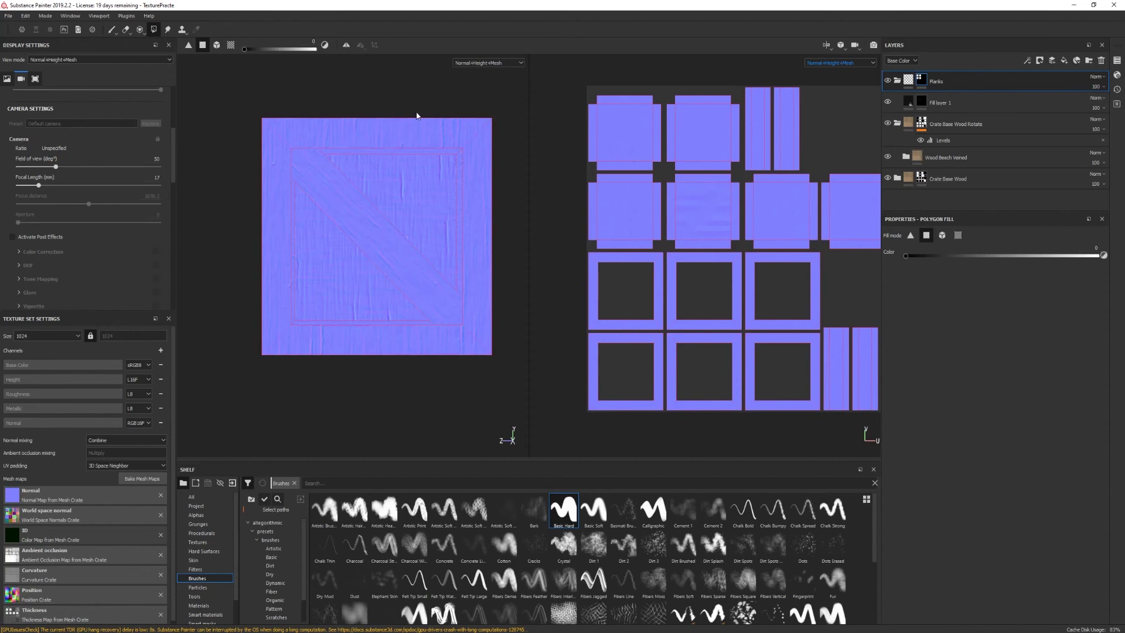
click(481, 64)
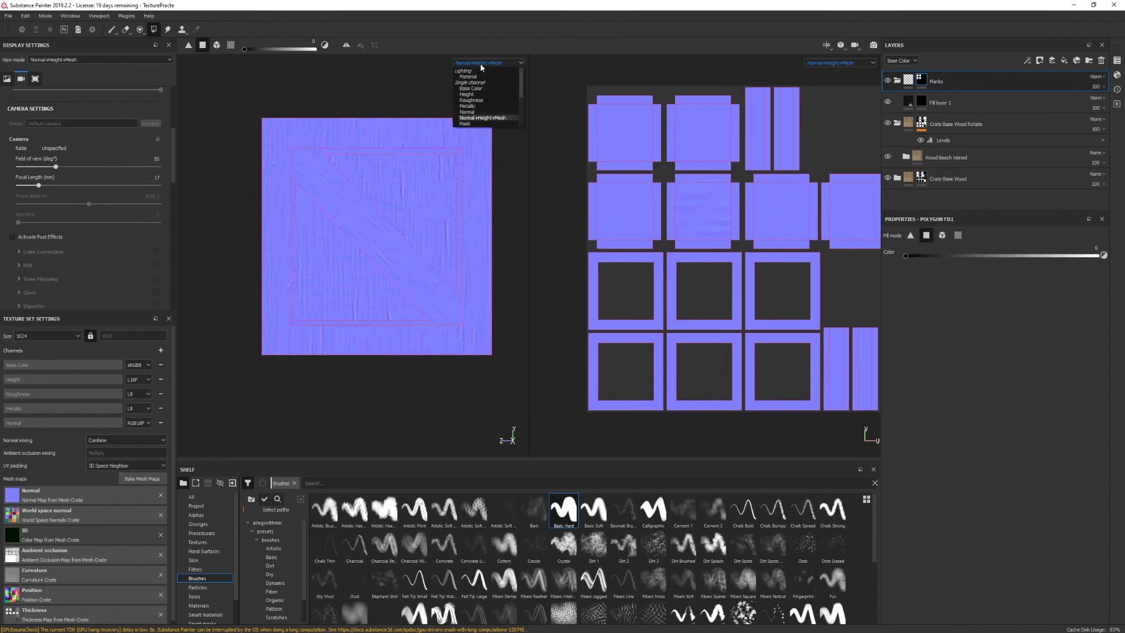
click(480, 124)
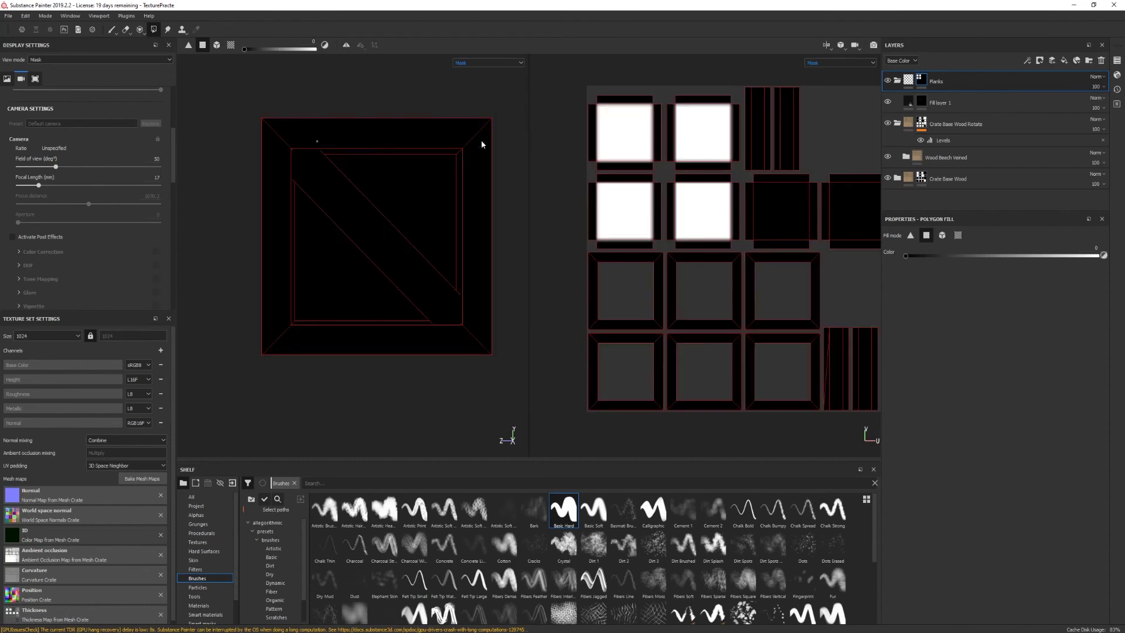
Polygon-fill the two remaining black inner panels of the crate white in the Planks folder mask
alt+drag(451, 227, 333, 259)
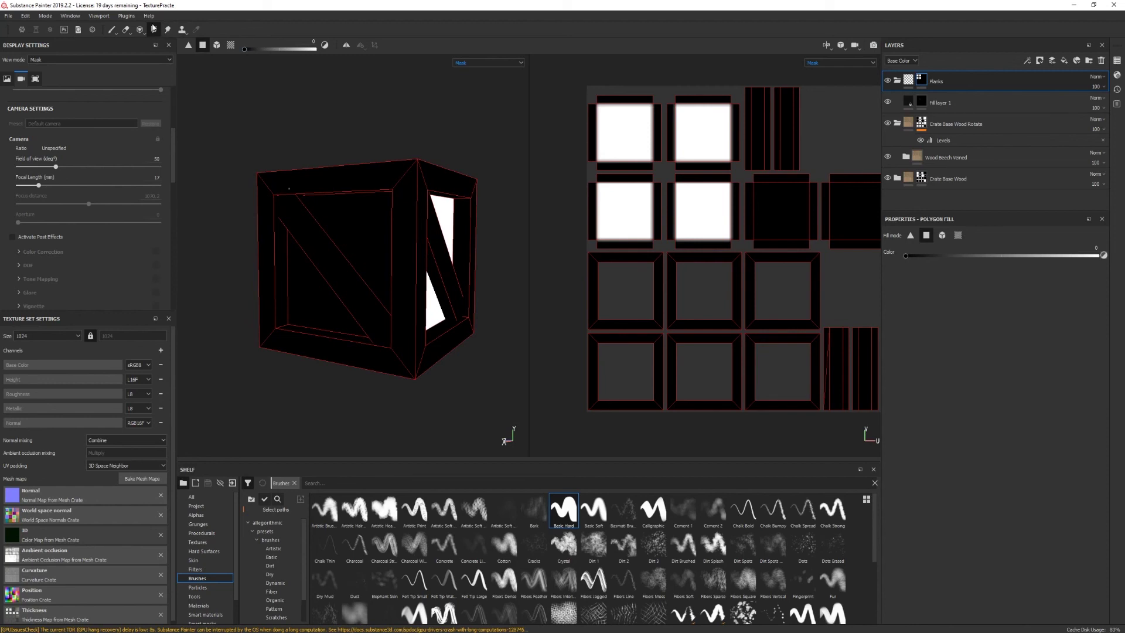
click(325, 45)
click(363, 224)
alt+drag(332, 270, 354, 170)
click(339, 325)
alt+drag(339, 326, 377, 270)
scroll(415, 262, down, 3)
alt+right_drag(377, 270, 392, 314)
alt+drag(392, 314, 362, 274)
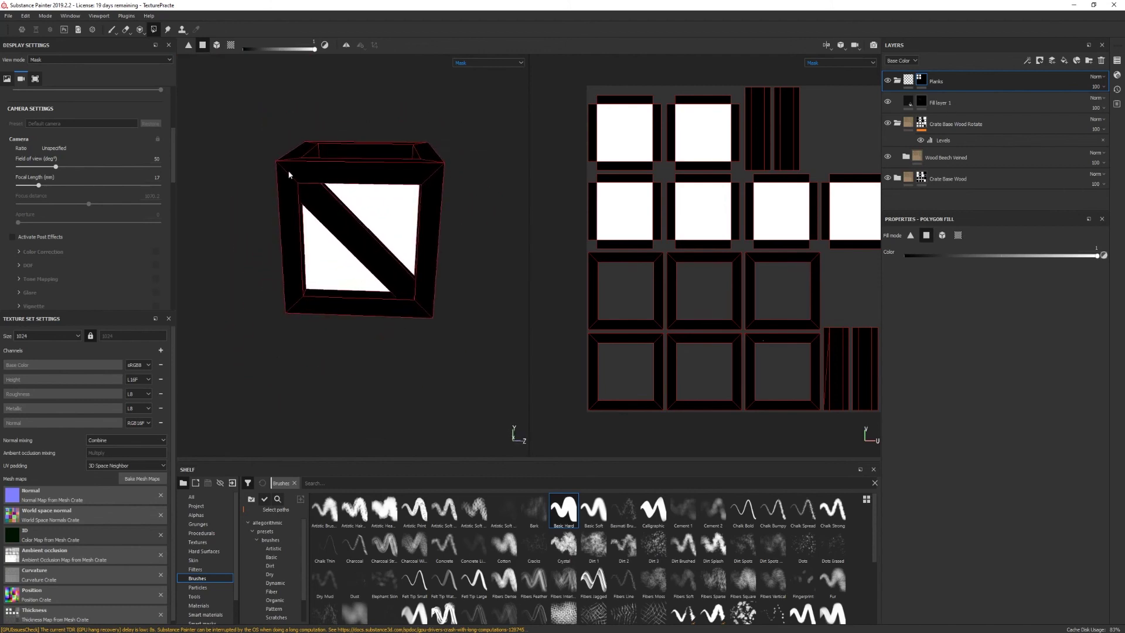
Return to the Paint tool and the Material view, facing the unpainted crate side straight on
click(110, 30)
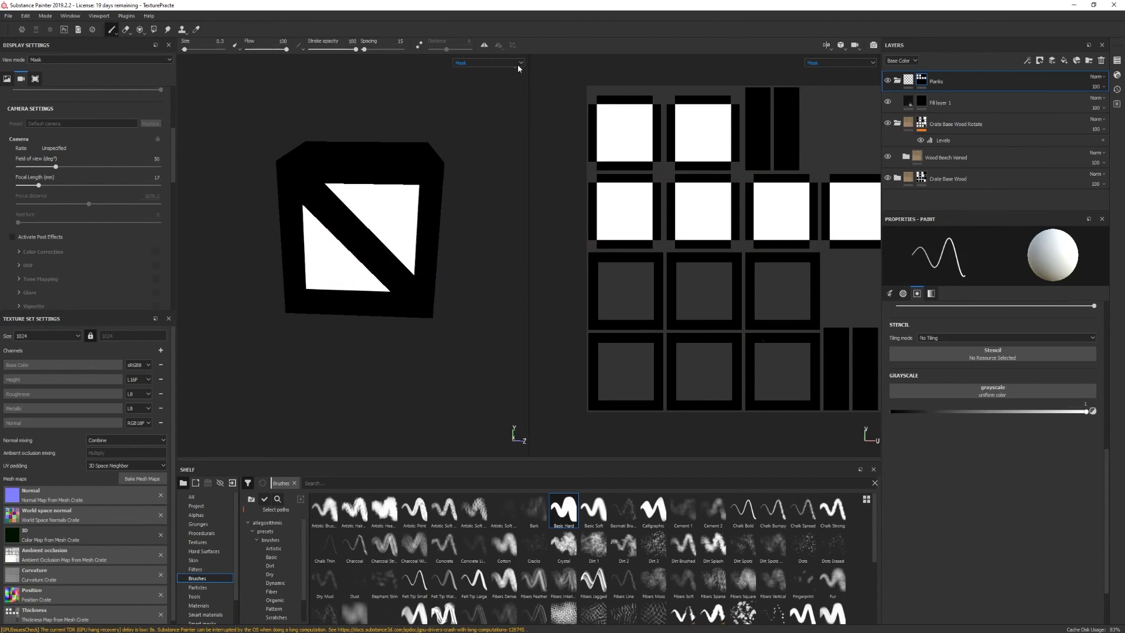
click(512, 63)
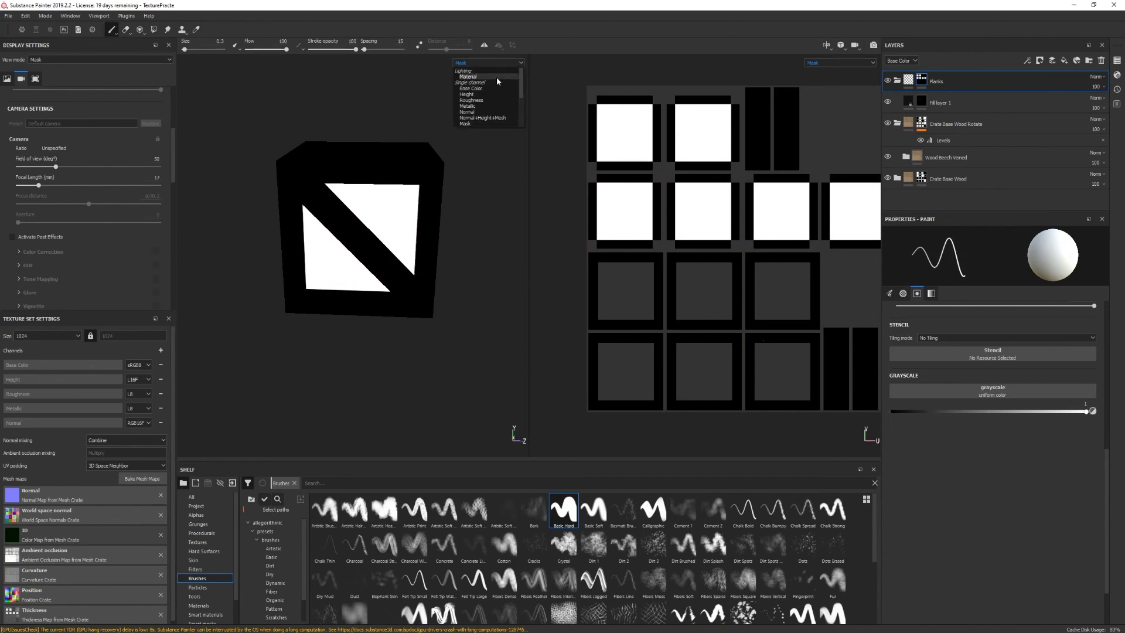
click(496, 76)
alt+drag(486, 310, 224, 276)
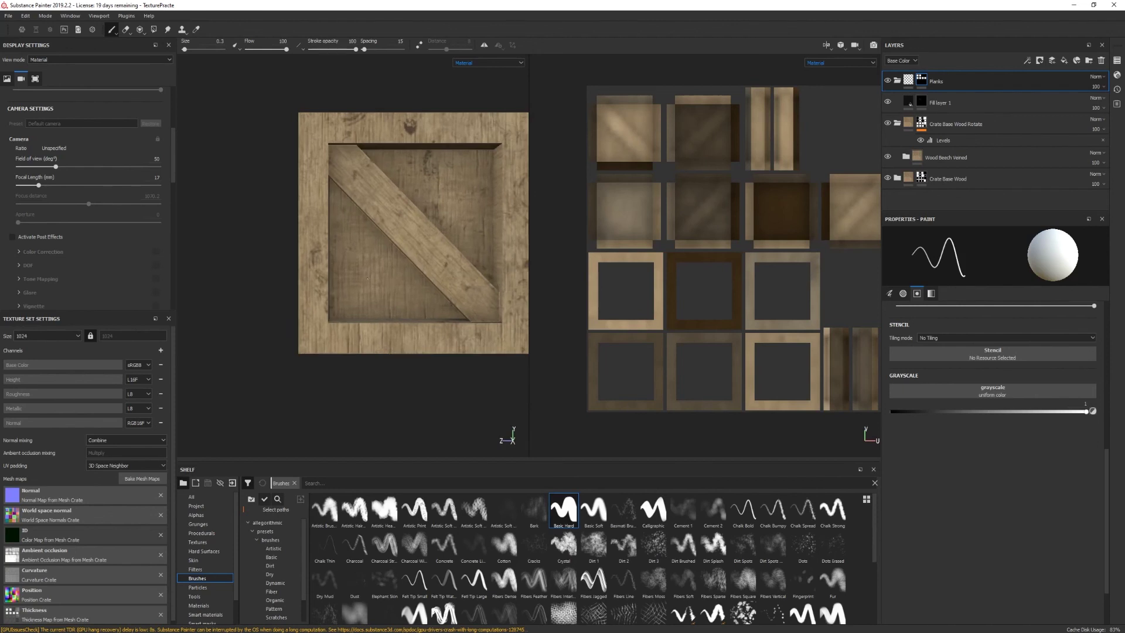
alt+middle_drag(368, 278, 333, 300)
alt+right_drag(324, 219, 502, 333)
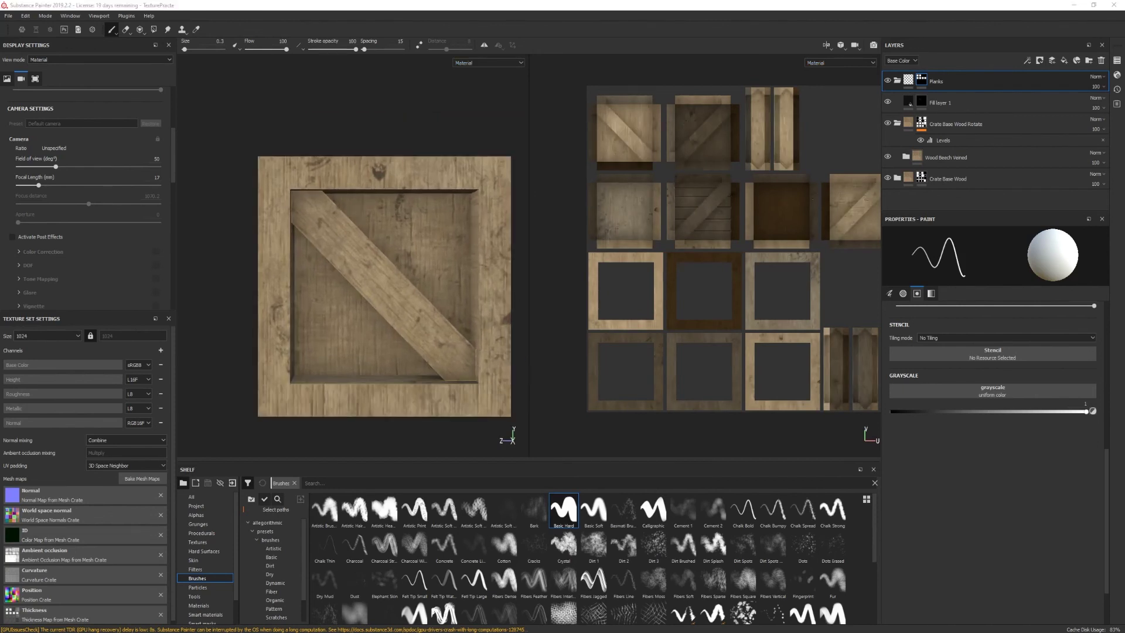
Paint four straight vertical plank lines on this crate side in the mask of Fill layer 1
click(941, 105)
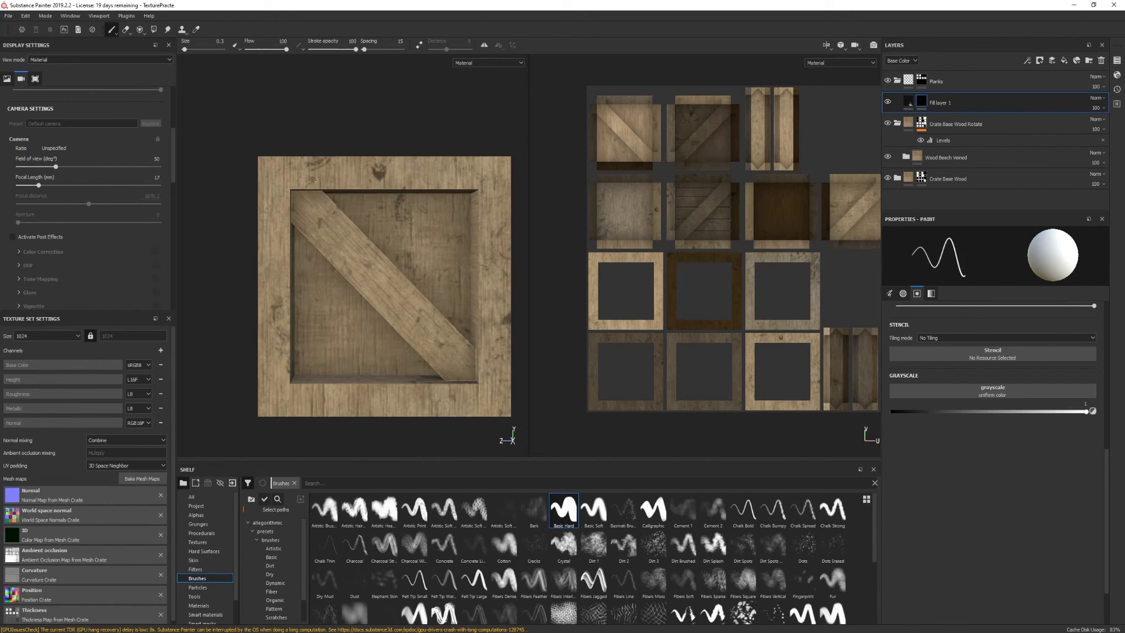
shift+click(315, 381)
ctrl+shift+click(348, 383)
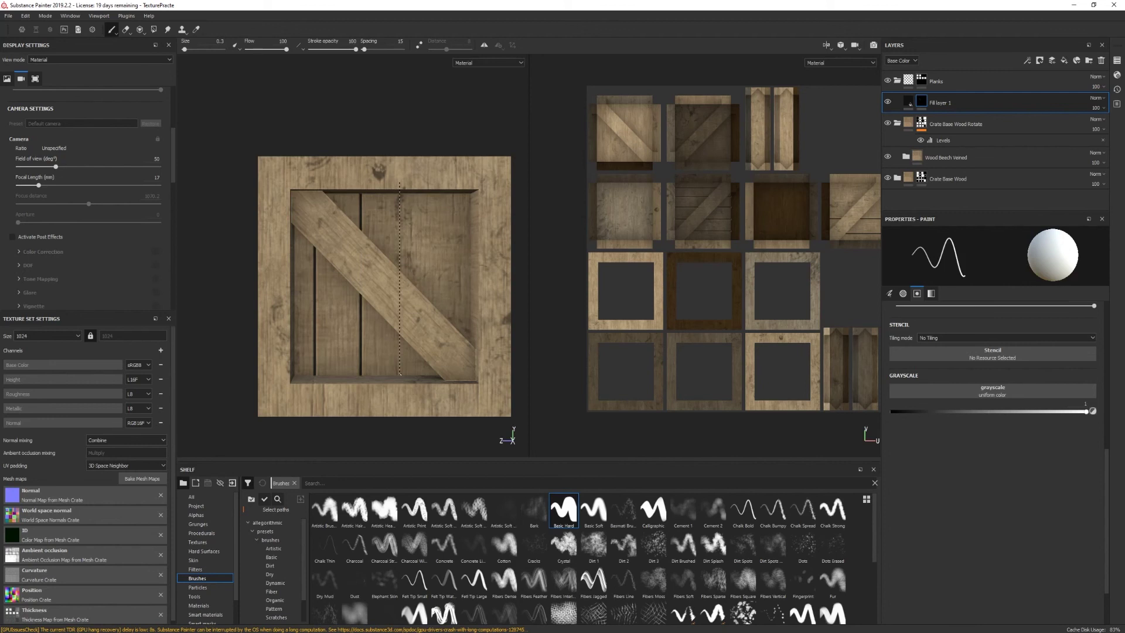
ctrl+shift+click(398, 186)
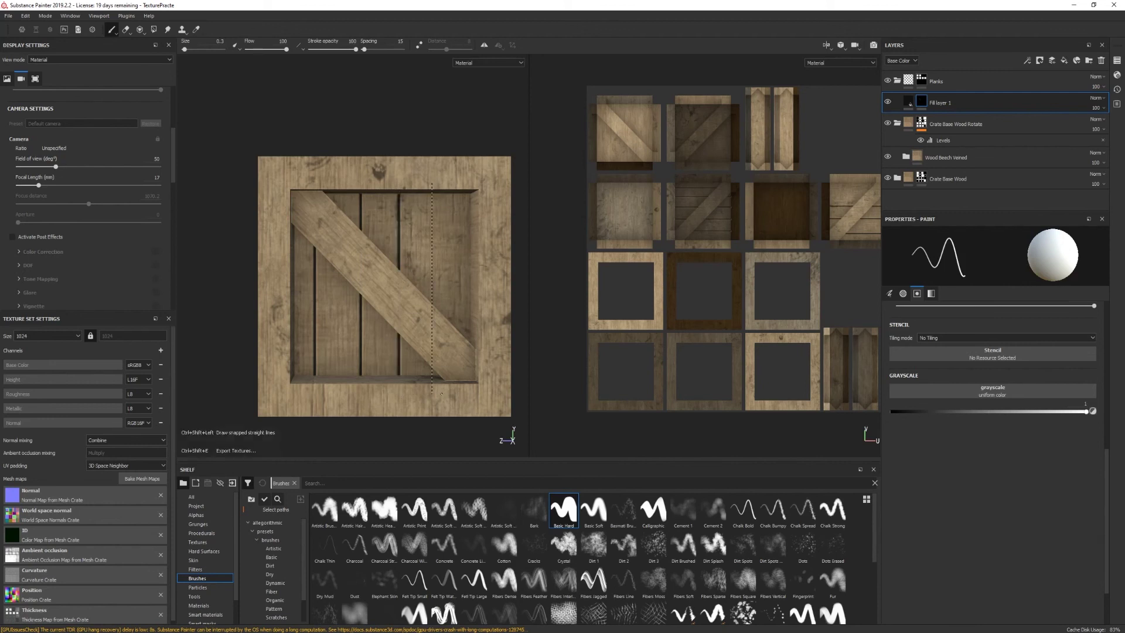
scroll(410, 282, down, 3)
alt+drag(410, 281, 411, 328)
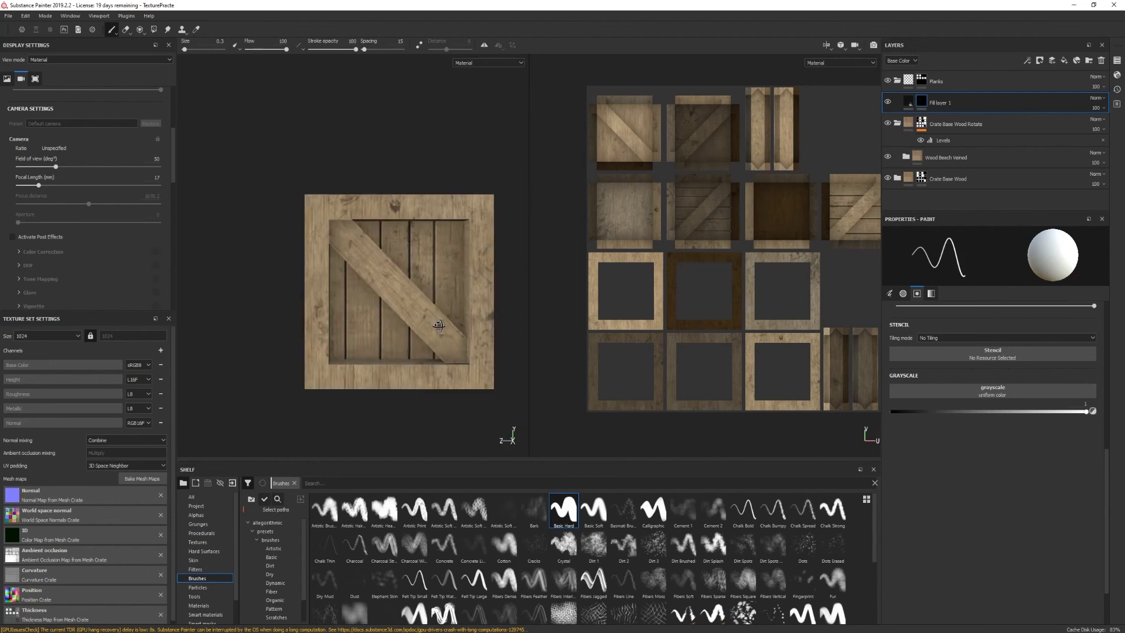
Undo the last three plank lines on this crate side and repaint them as straight, evenly spaced vertical lines
scroll(422, 328, up, 2)
middle_drag(425, 332, 401, 328)
key(ctrl+z)
key(ctrl+z)
key(ctrl+z)
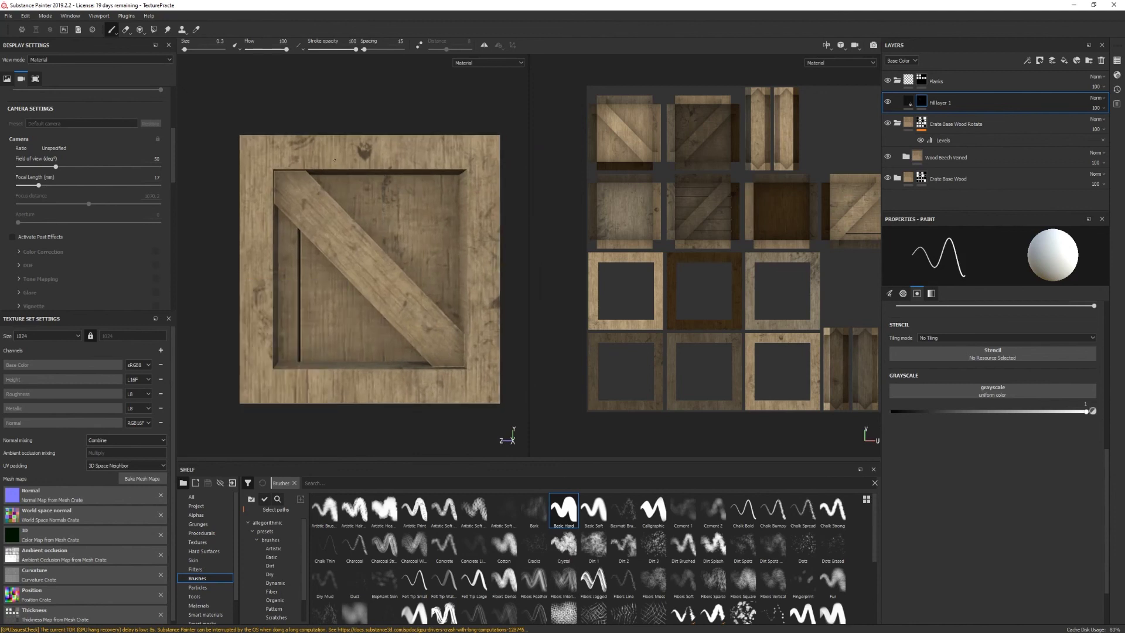
ctrl+shift+click(350, 384)
ctrl+shift+click(366, 364)
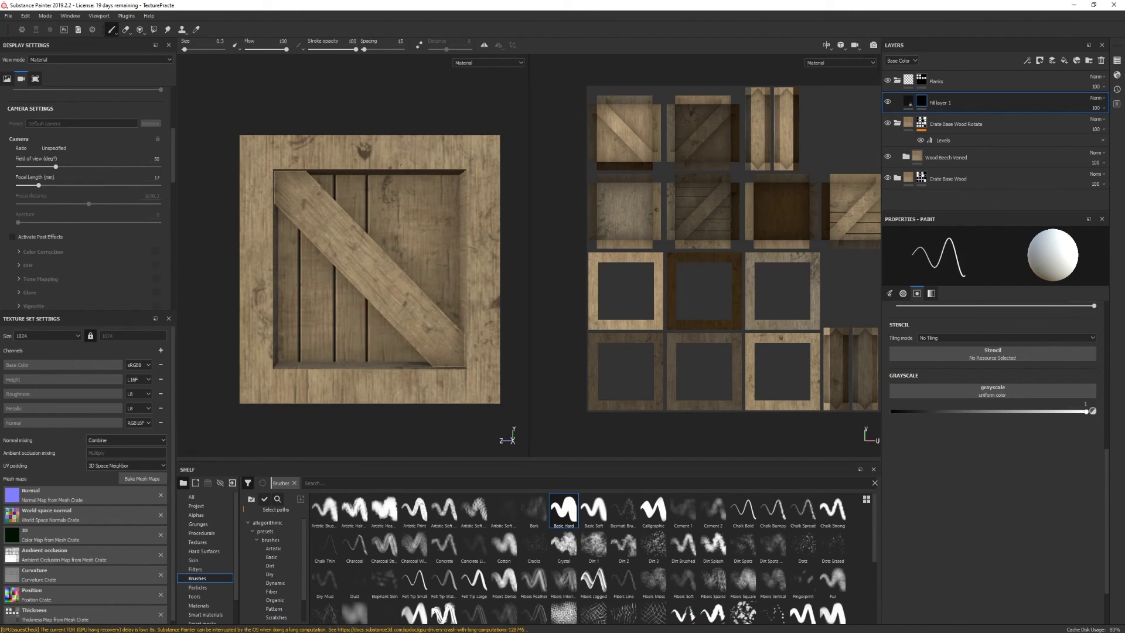
ctrl+shift+click(407, 197)
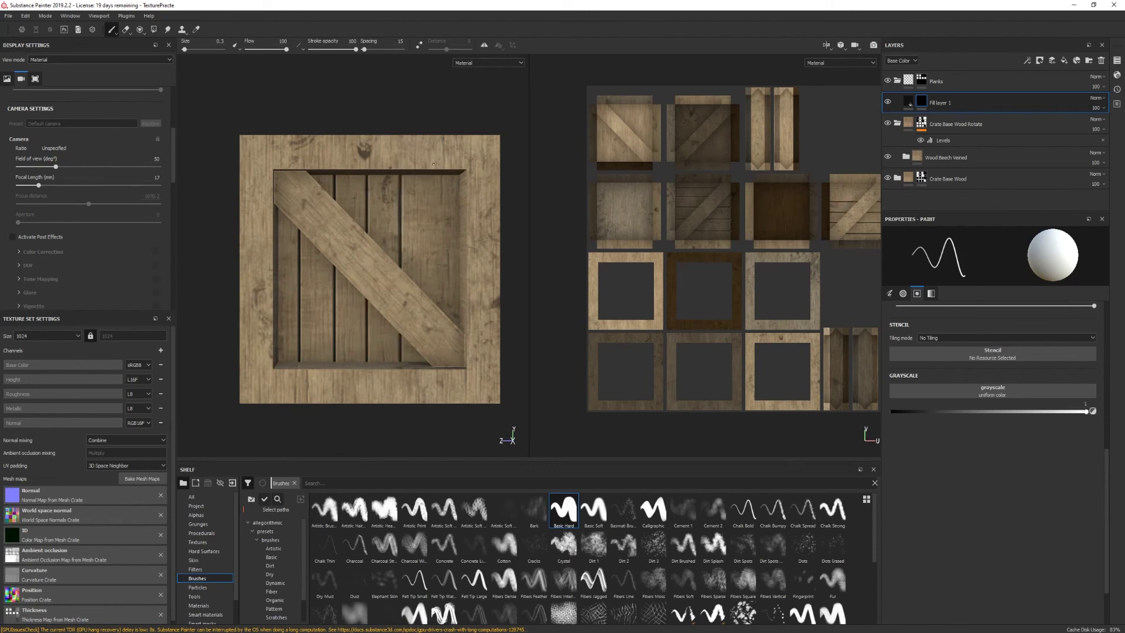
Turn the crate to its next unlined panel and paint four straight, evenly spaced plank lines in the Fill layer 1 mask
alt+drag(433, 163, 316, 292)
scroll(312, 289, up, 3)
ctrl+shift+click(310, 317)
ctrl+shift+click(341, 316)
ctrl+shift+click(371, 315)
ctrl+shift+click(402, 315)
Rotate to the remaining unlined crate face and continue painting straight vertical plank lines across it
alt+drag(405, 73, 374, 235)
ctrl+shift+click(285, 368)
ctrl+shift+click(325, 368)
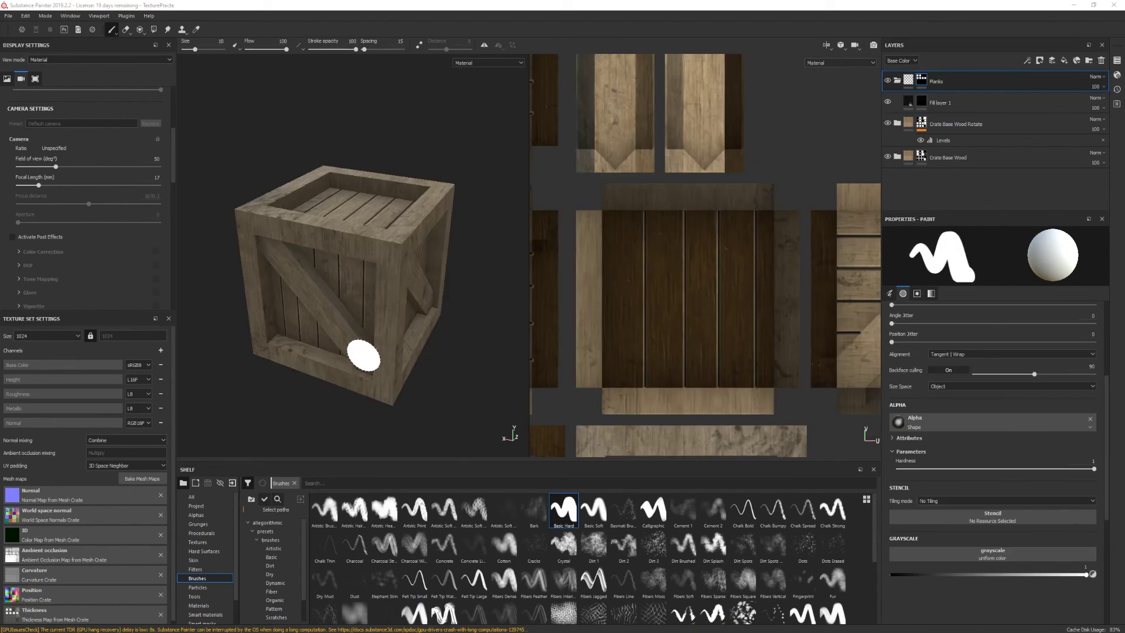
Add a paint layer above Planks with Passthrough blending and a Base Color Levels effect, setting its midtone to about 1.346
click(1052, 61)
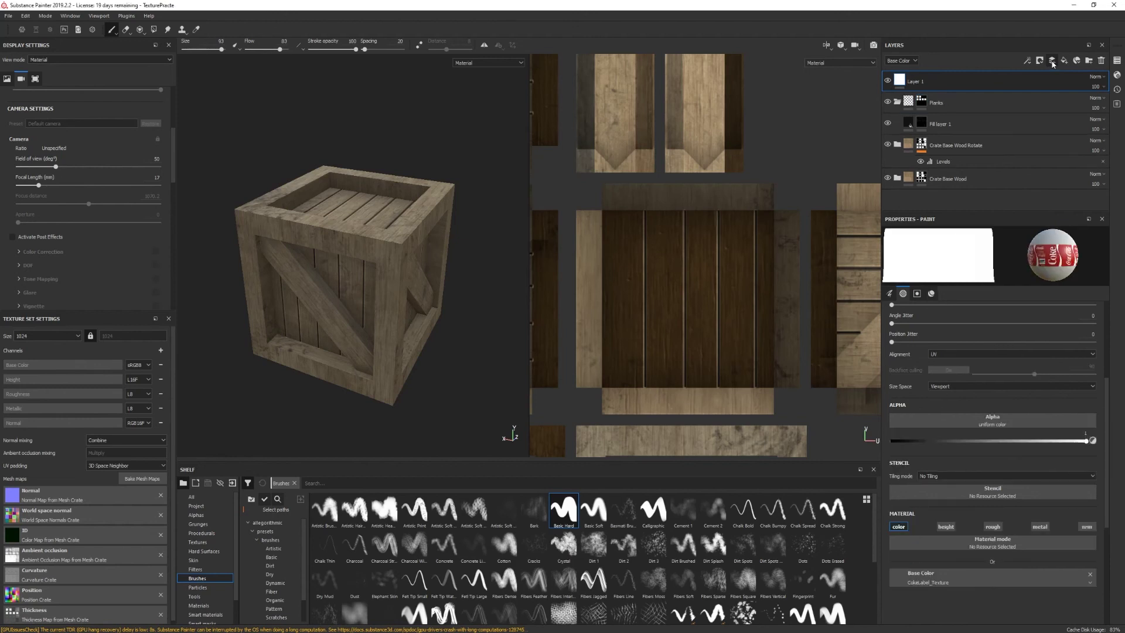
right_click(915, 84)
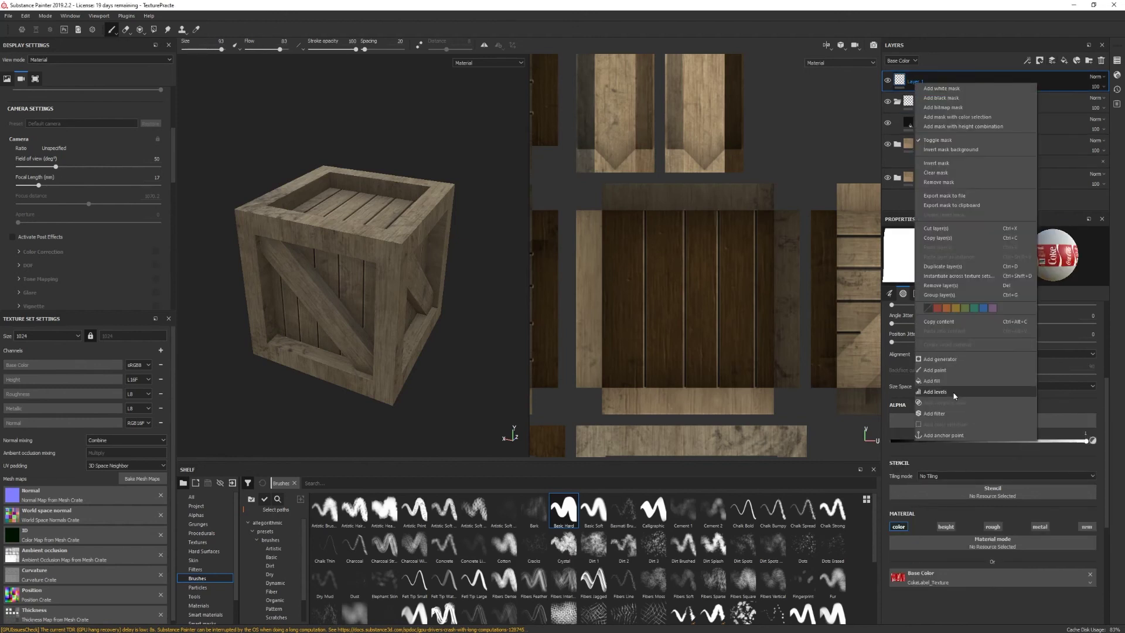
click(935, 391)
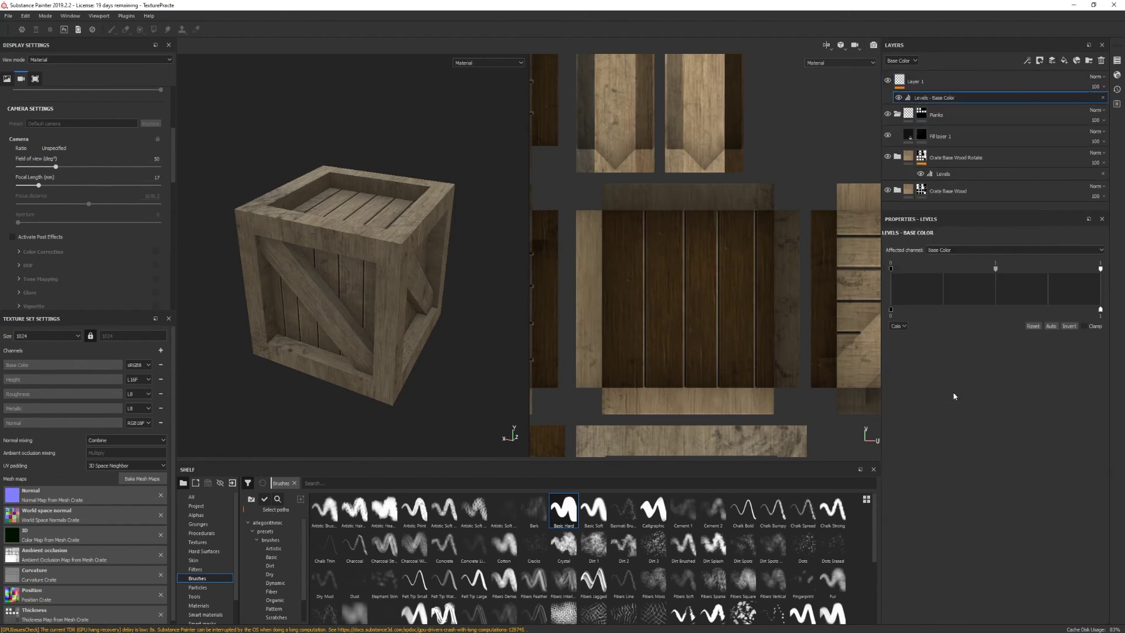
click(1097, 79)
click(1090, 93)
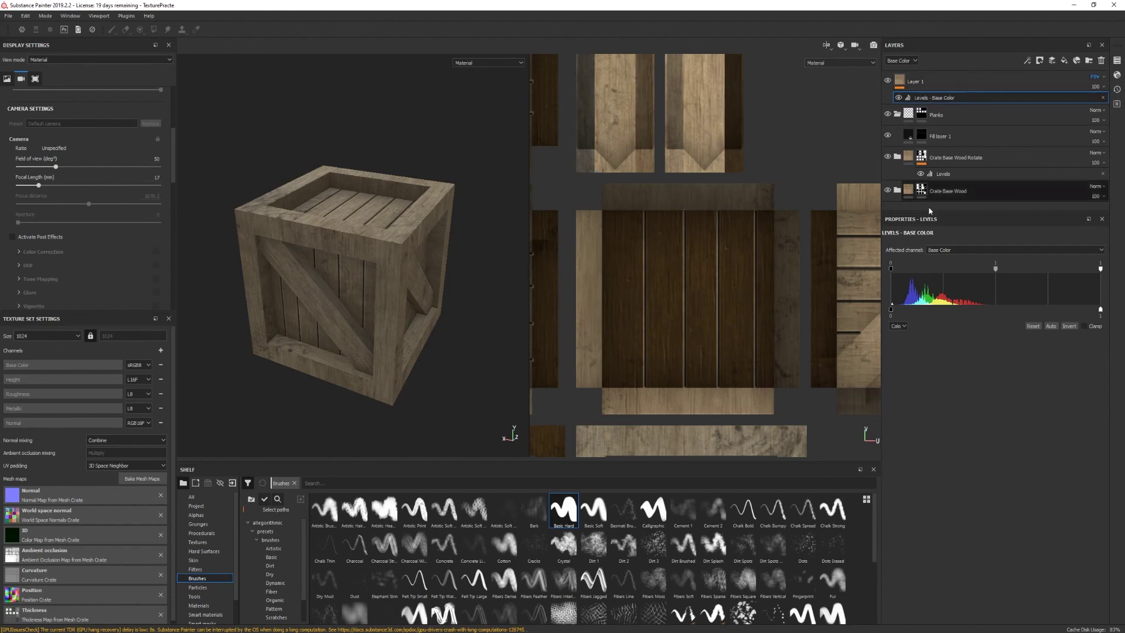
mouse_move(995, 268)
mouse_down()
mouse_move(940, 269)
mouse_move(1030, 271)
mouse_move(1000, 272)
mouse_up()
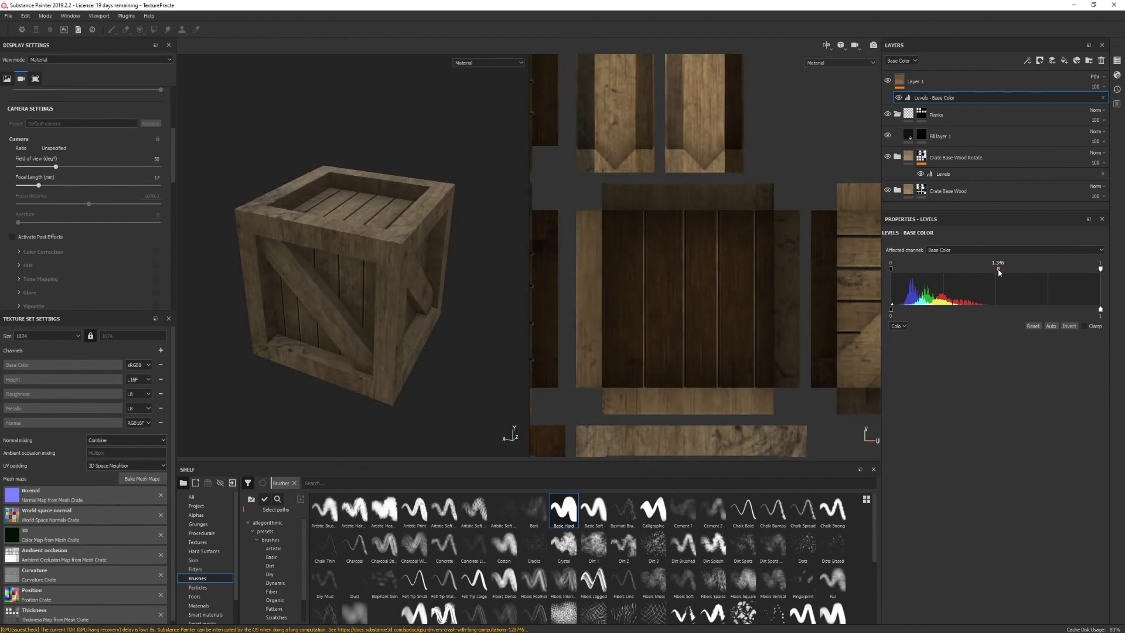
Rename the new layer Tint and give it a black mask
double_click(914, 82)
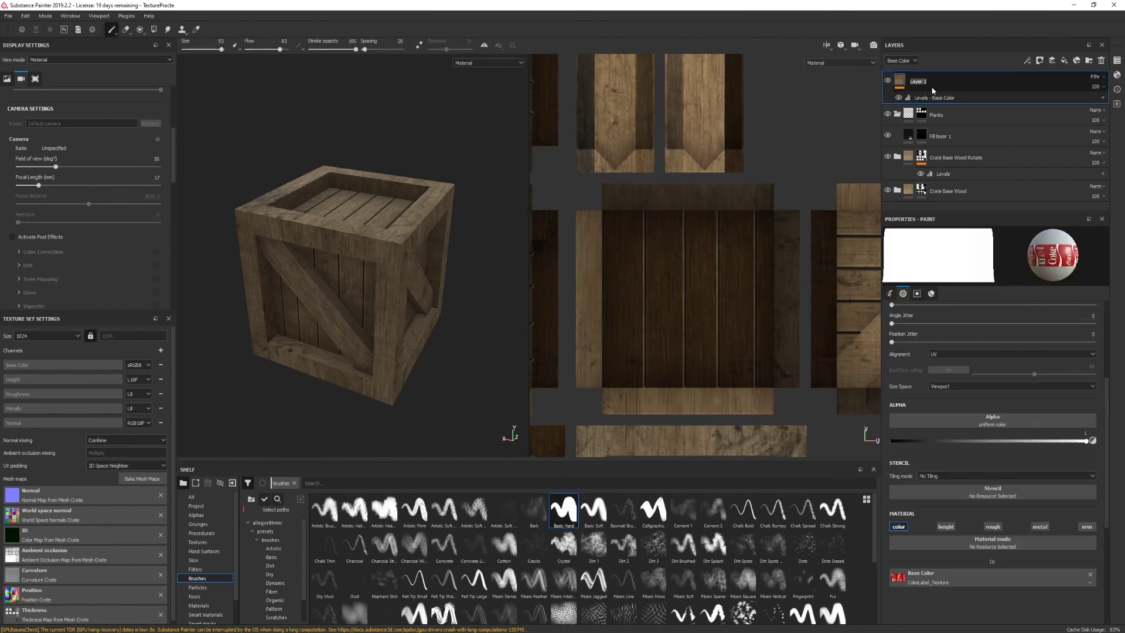
key(BackSpace)
key(Return)
right_click(926, 83)
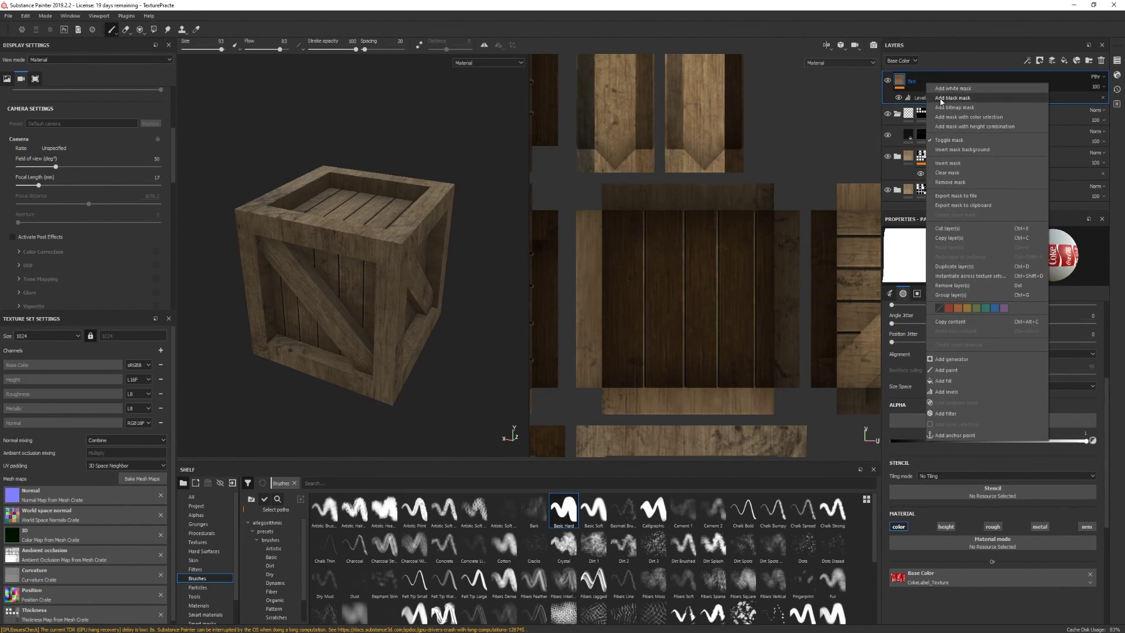
click(939, 97)
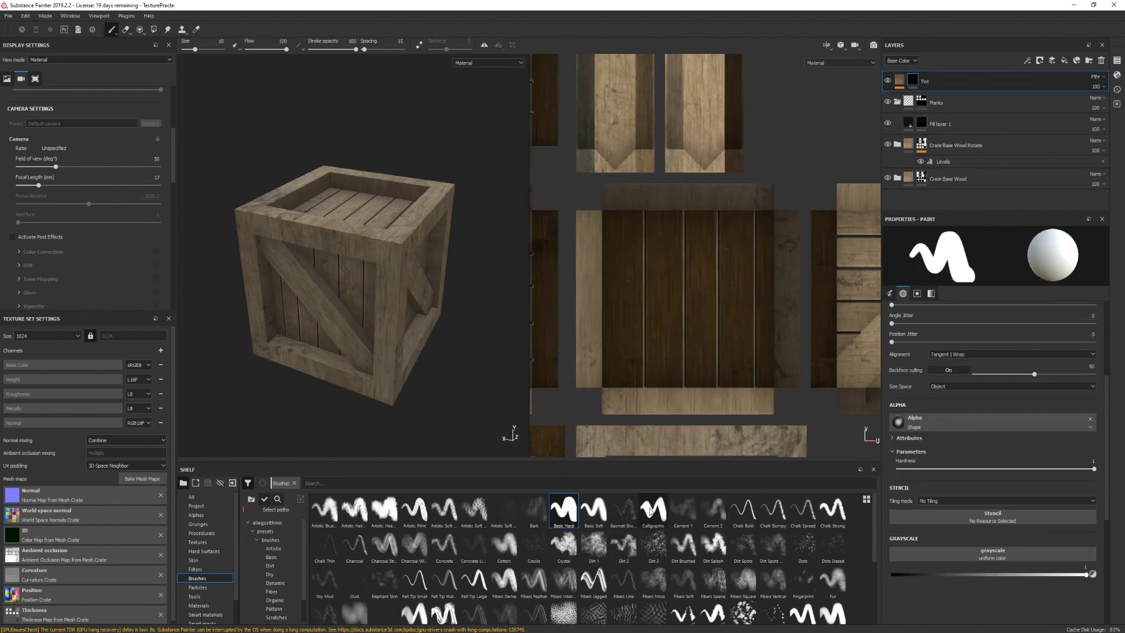
Find the Shape Brick alpha in the shelf, assign it to the brush and set its hardness to 1
click(294, 483)
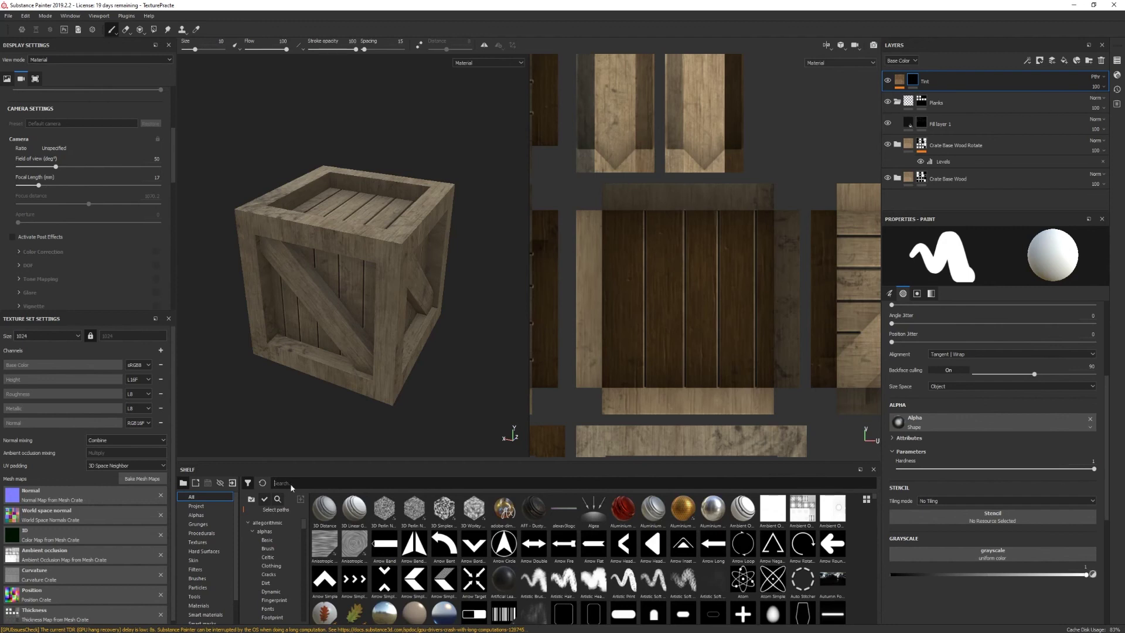
text(shapr)
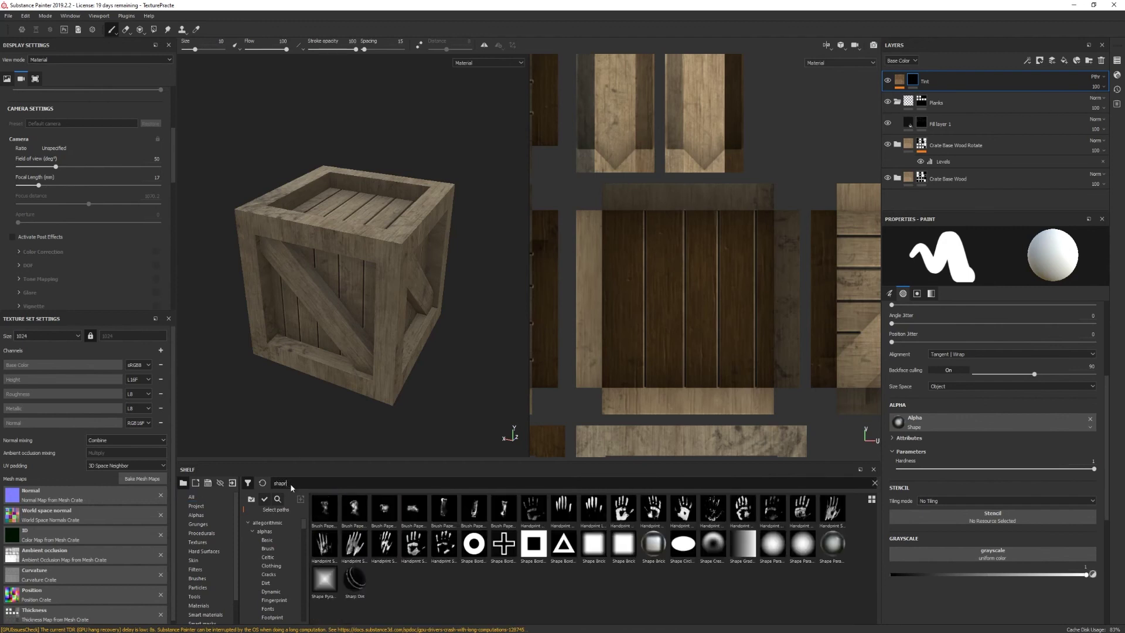
click(594, 545)
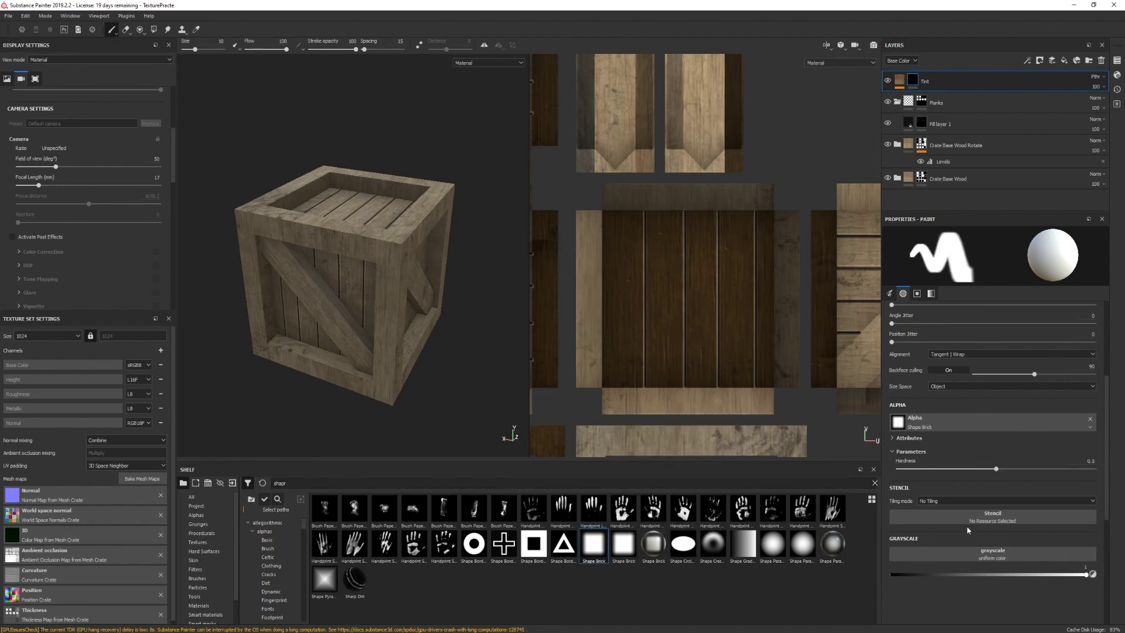
drag(997, 468, 1093, 469)
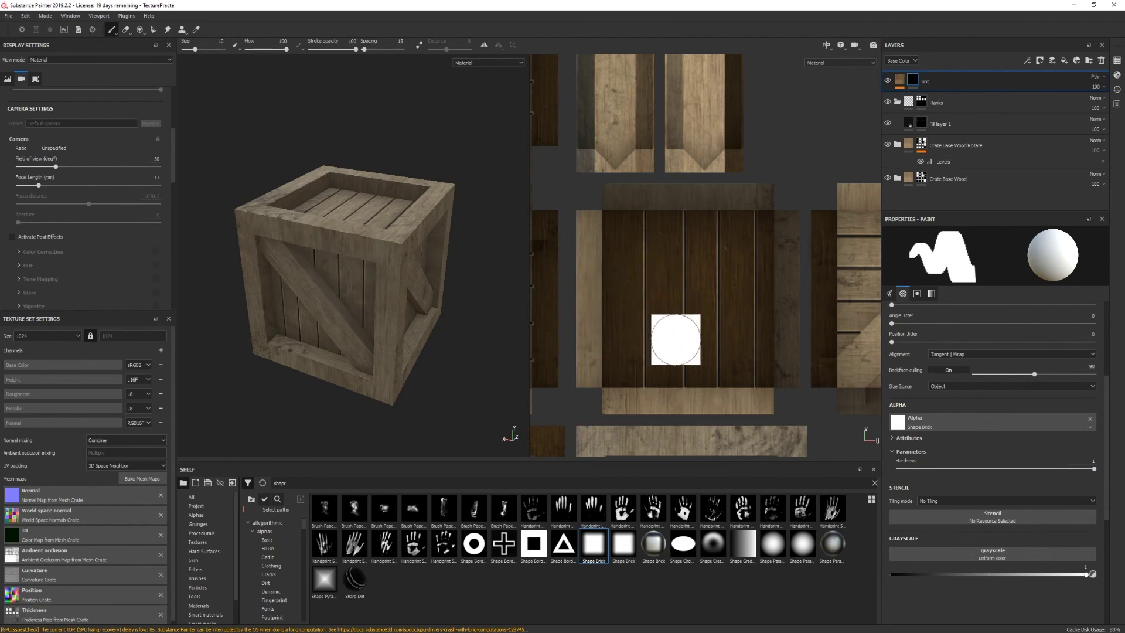
Set the brush alignment to UV and its size space to Texture, with the unbraced plank panel framed in the UV view
scroll(676, 345, down, 2)
scroll(680, 344, down, 5)
alt+middle_drag(672, 338, 794, 287)
scroll(622, 226, up, 3)
mouse_move(615, 216)
alt+middle_down()
mouse_move(674, 265)
mouse_move(679, 194)
alt+middle_up()
scroll(635, 285, up, 3)
alt+middle_drag(704, 314, 670, 292)
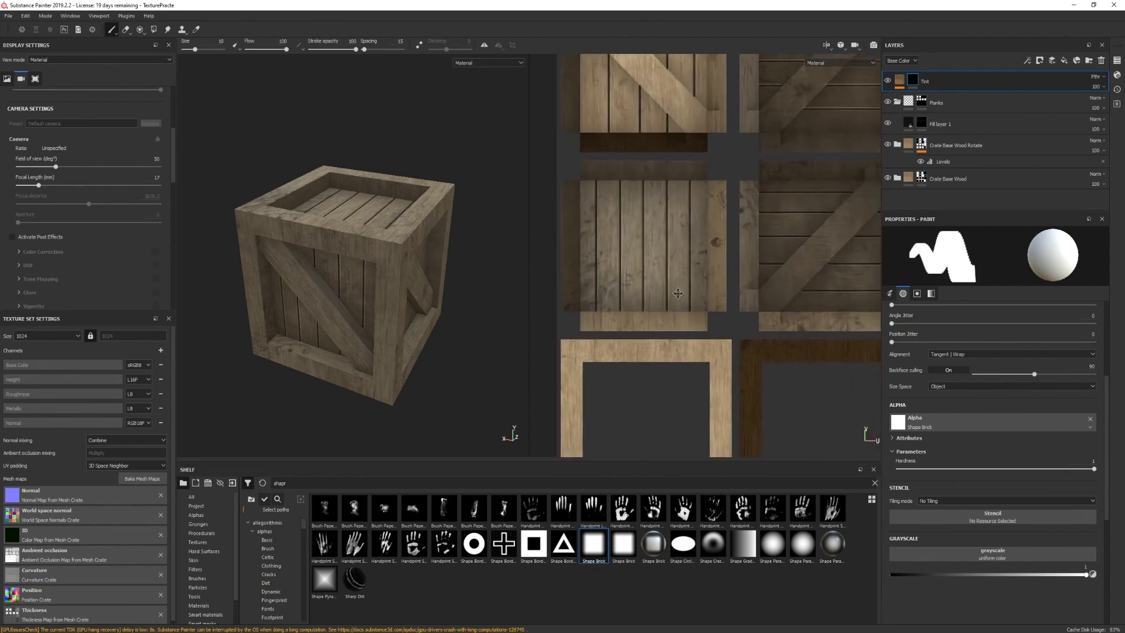
click(946, 353)
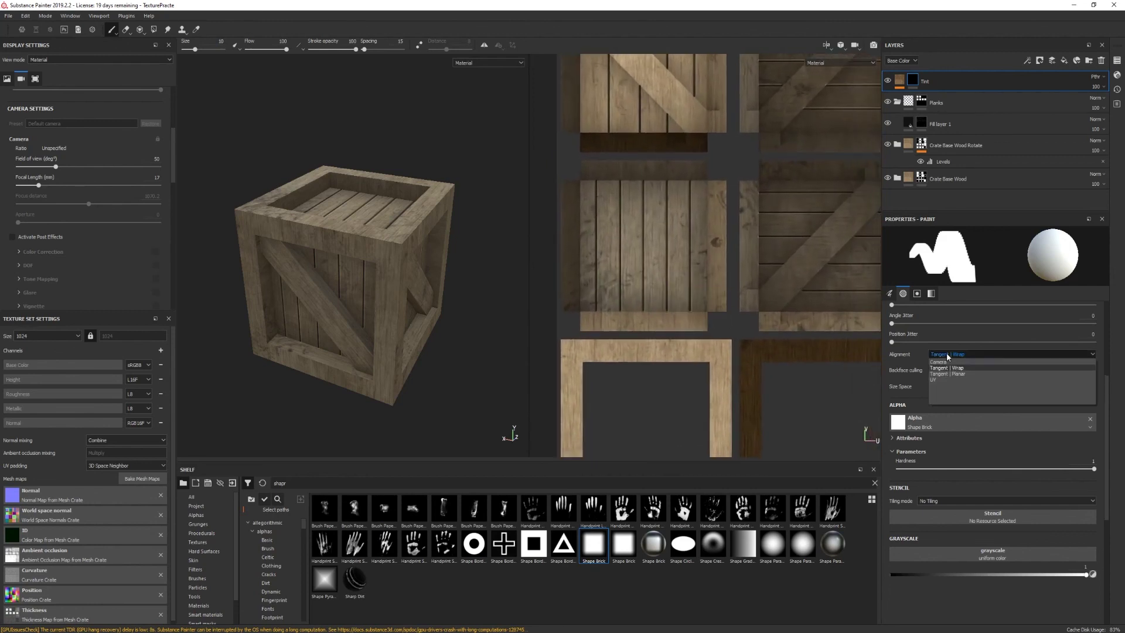
click(945, 384)
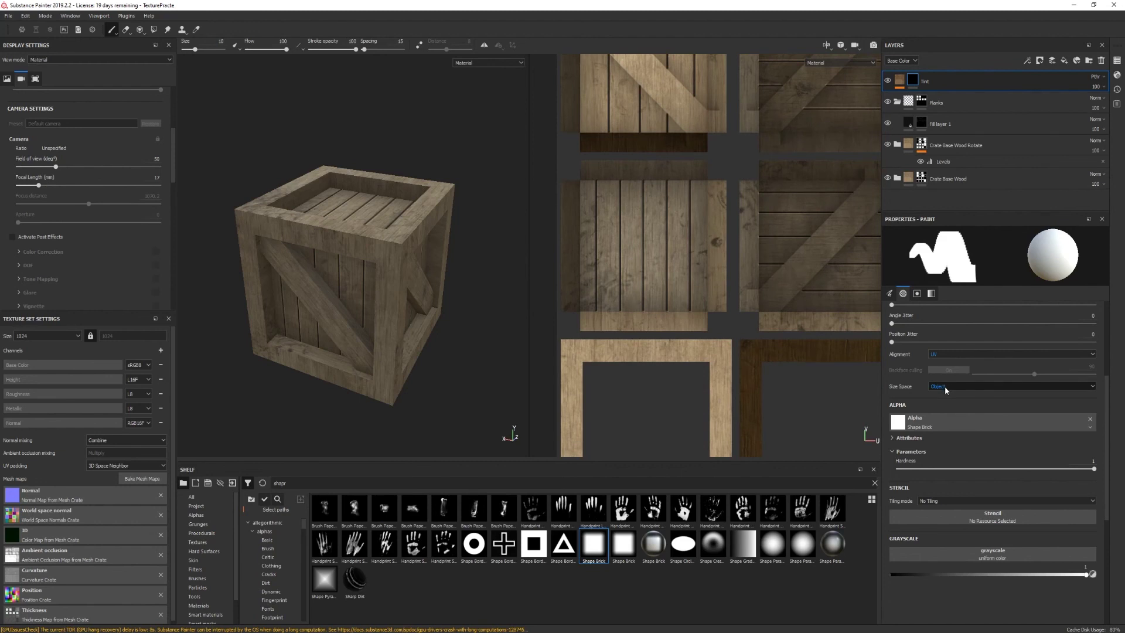
click(944, 386)
click(937, 406)
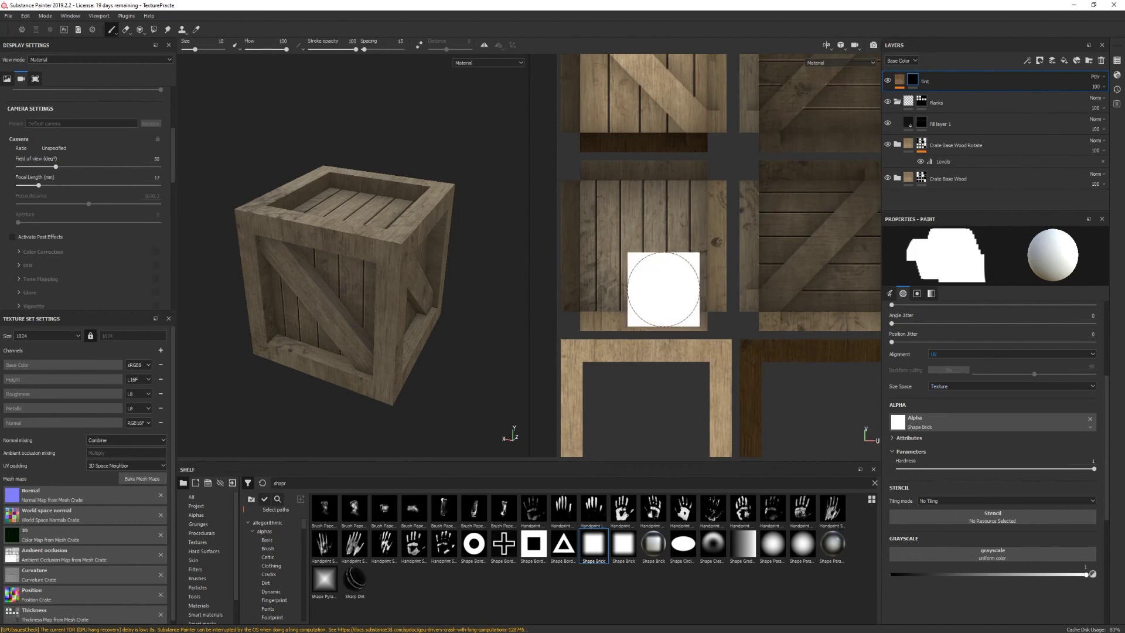
Reduce the brush size to about 3.86 and paint a straight stroke down the unbraced panel's first plank in the Tint mask
scroll(588, 303, down, 1)
scroll(589, 304, up, 4)
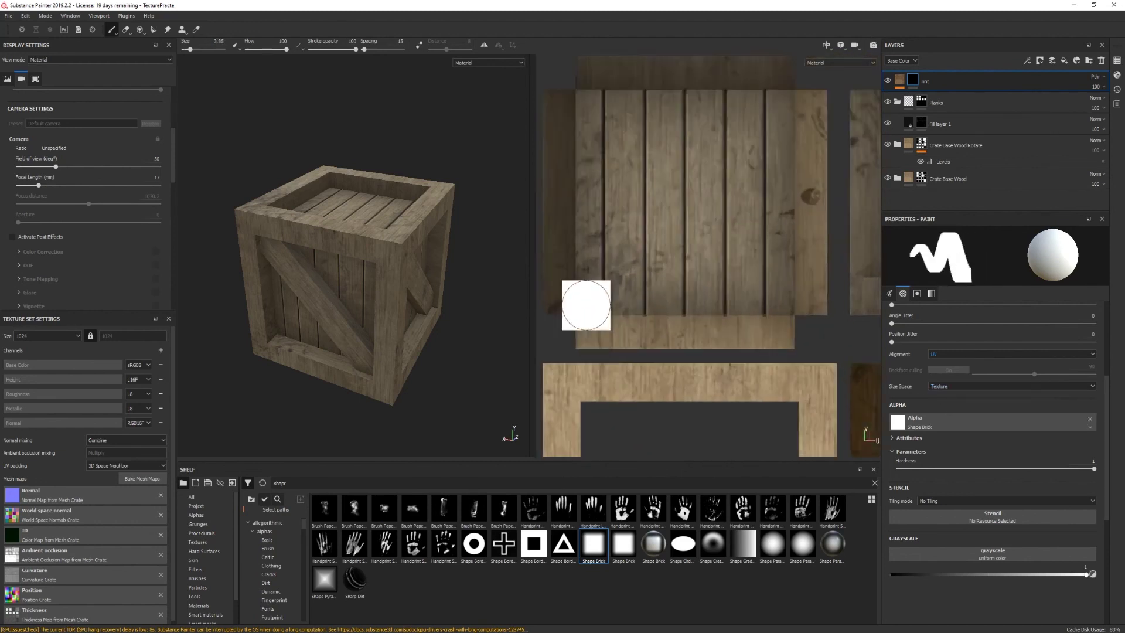
click(602, 115)
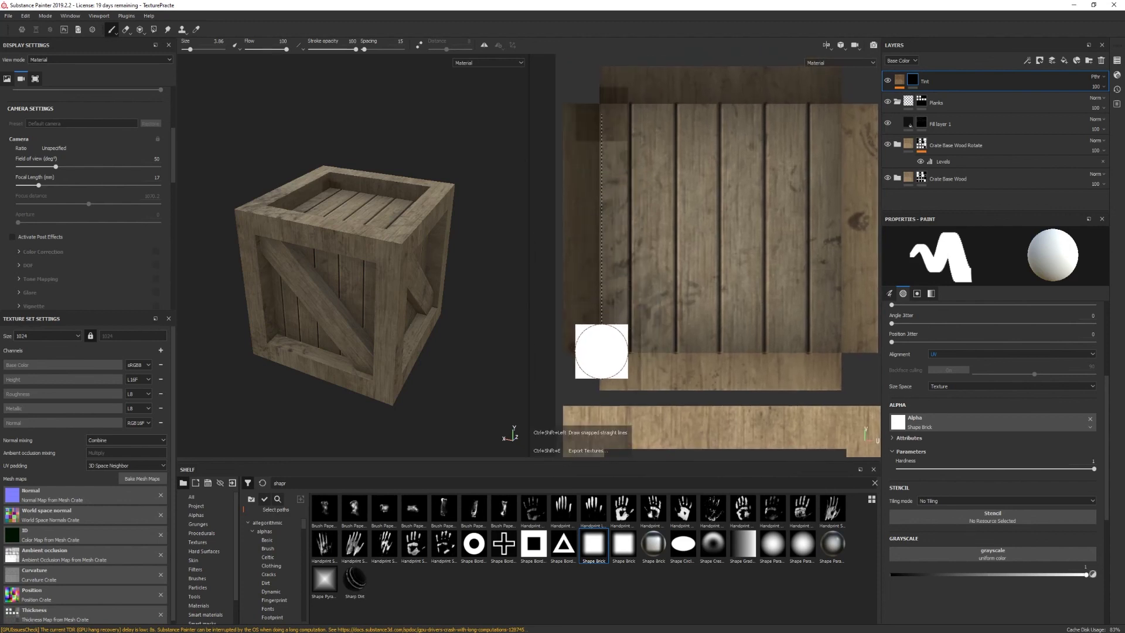
shift+click(601, 350)
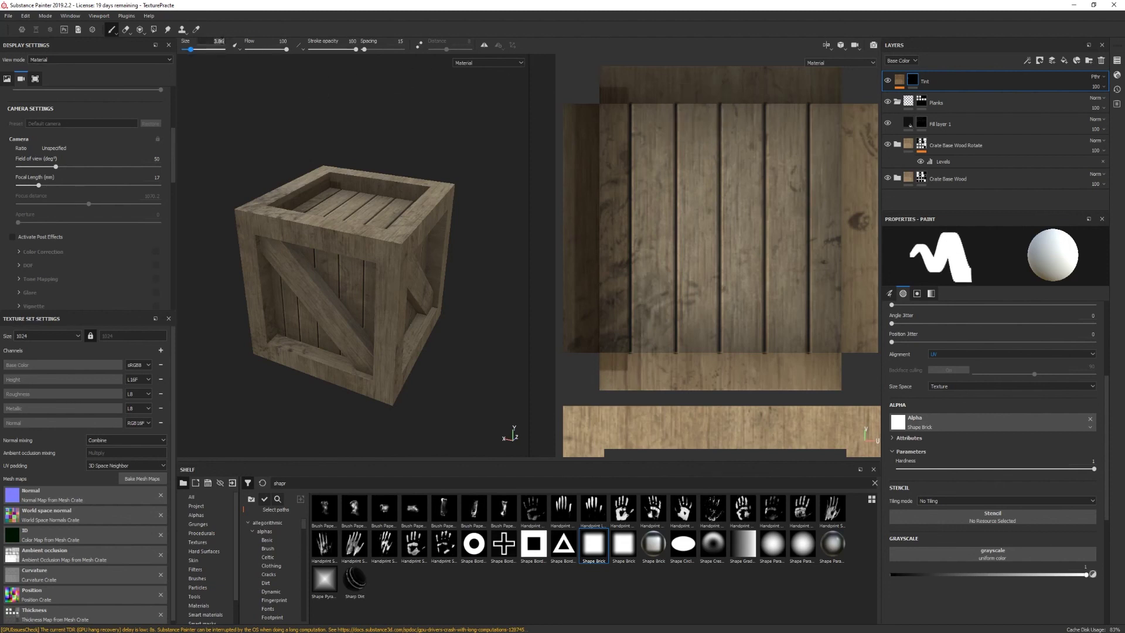
Set the brush size to 3 and tint the third and fifth planks of this panel with straight vertical strokes
text(3)
key(Return)
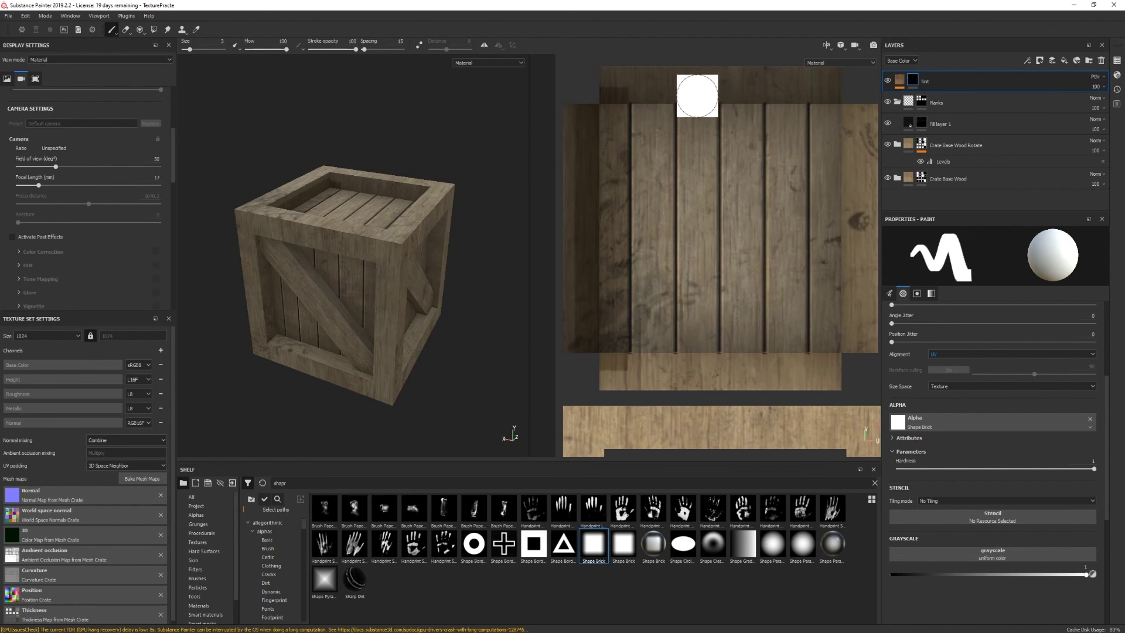
click(698, 96)
shift+click(697, 346)
click(786, 109)
shift+click(784, 354)
Tint alternating vertical planks on the braced panel directly above in the UV layout
scroll(775, 322, down, 3)
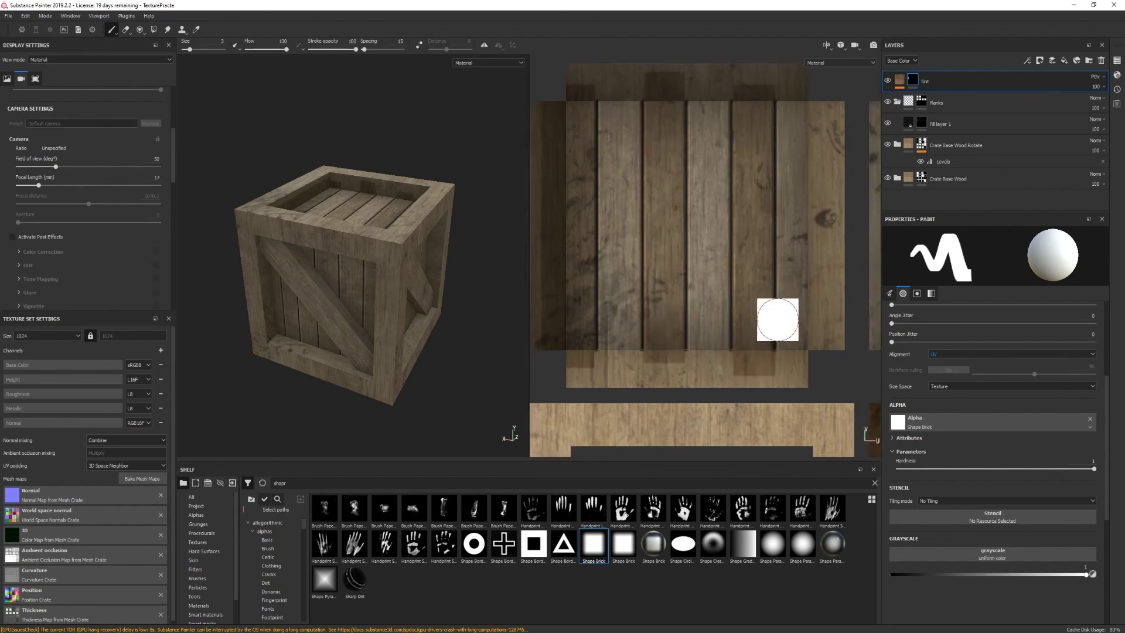
alt+middle_drag(794, 314, 657, 369)
scroll(698, 351, down, 3)
mouse_move(737, 351)
alt+middle_down()
mouse_move(664, 257)
mouse_move(682, 249)
alt+middle_up()
scroll(682, 249, up, 4)
key(bracketright)
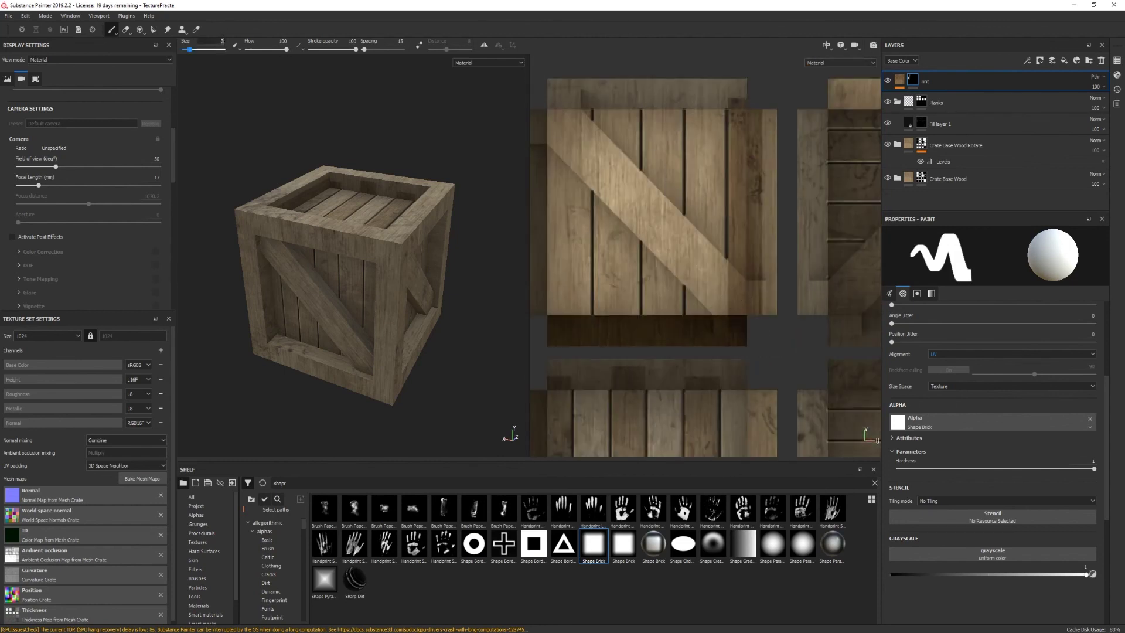
scroll(657, 283, down, 2)
mouse_move(657, 284)
alt+middle_down()
mouse_move(585, 276)
mouse_move(670, 353)
mouse_move(647, 282)
alt+middle_up()
key(bracketleft)
scroll(588, 244, down, 2)
scroll(647, 282, up, 2)
drag(646, 325, 646, 167)
Tint two alternating horizontal planks on the light braced panel at the far side of the UV layout
alt+middle_drag(843, 167, 566, 175)
drag(592, 320, 746, 320)
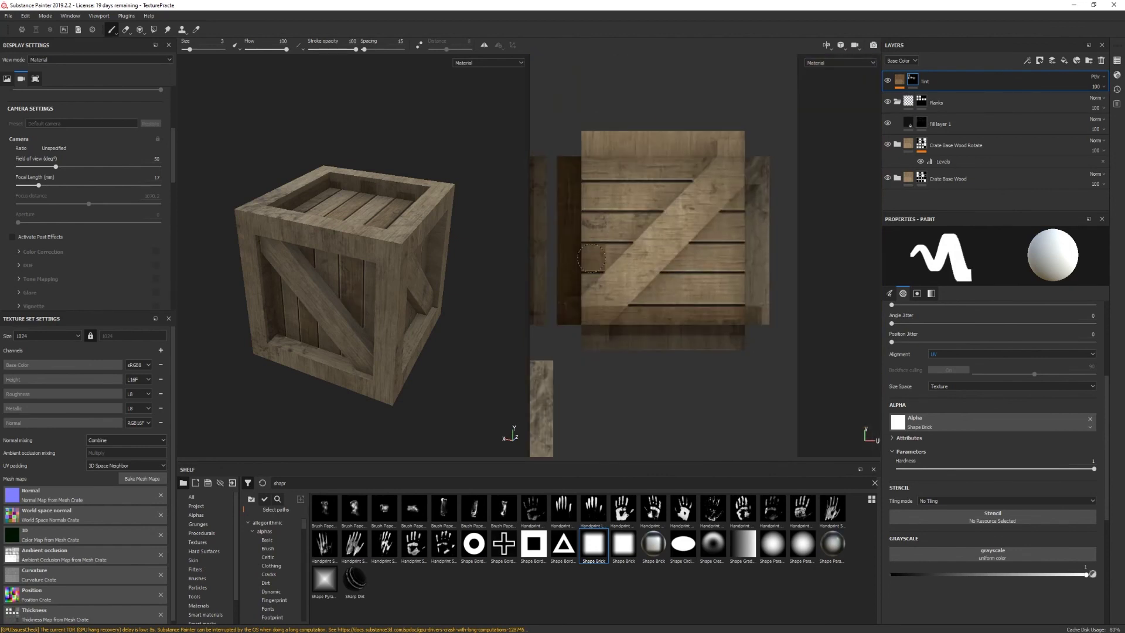
drag(591, 256, 749, 258)
Tint three alternating horizontal planks on the upper dark braced panel in the UV view
scroll(654, 328, down, 4)
alt+middle_drag(653, 339, 765, 283)
alt+drag(357, 311, 410, 270)
scroll(713, 258, up, 4)
alt+middle_drag(445, 293, 343, 248)
alt+middle_drag(713, 258, 791, 375)
drag(730, 144, 622, 145)
drag(604, 192, 731, 190)
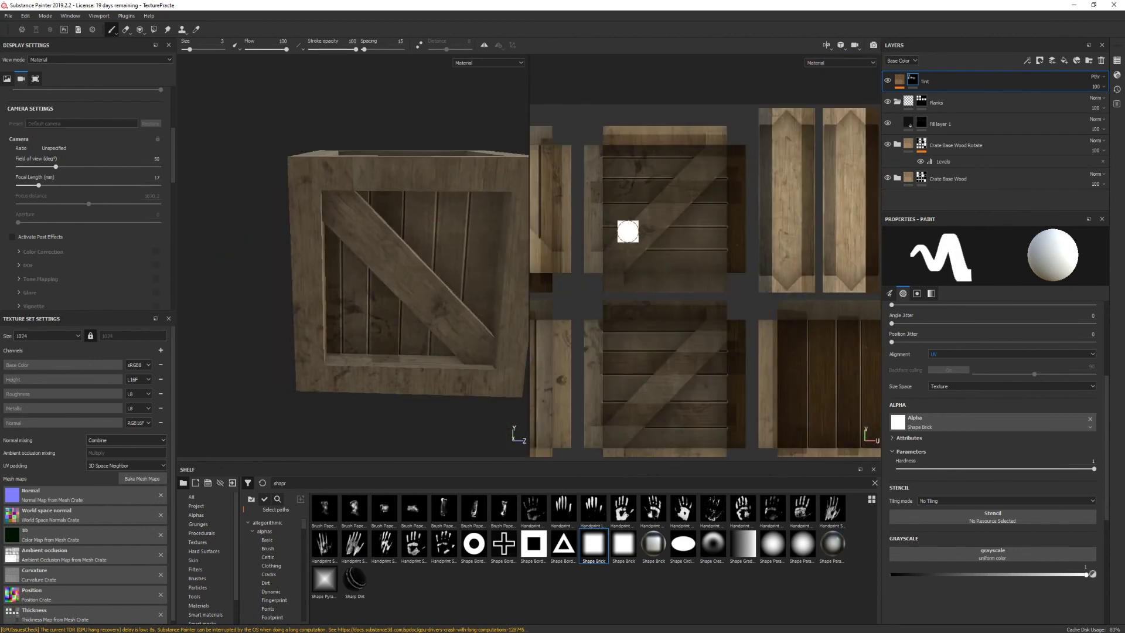
drag(734, 240, 607, 239)
Check the tint's spill onto the crate frame, and add a folder named Tint Container above the Tint layer
alt+drag(456, 293, 542, 360)
scroll(357, 351, up, 5)
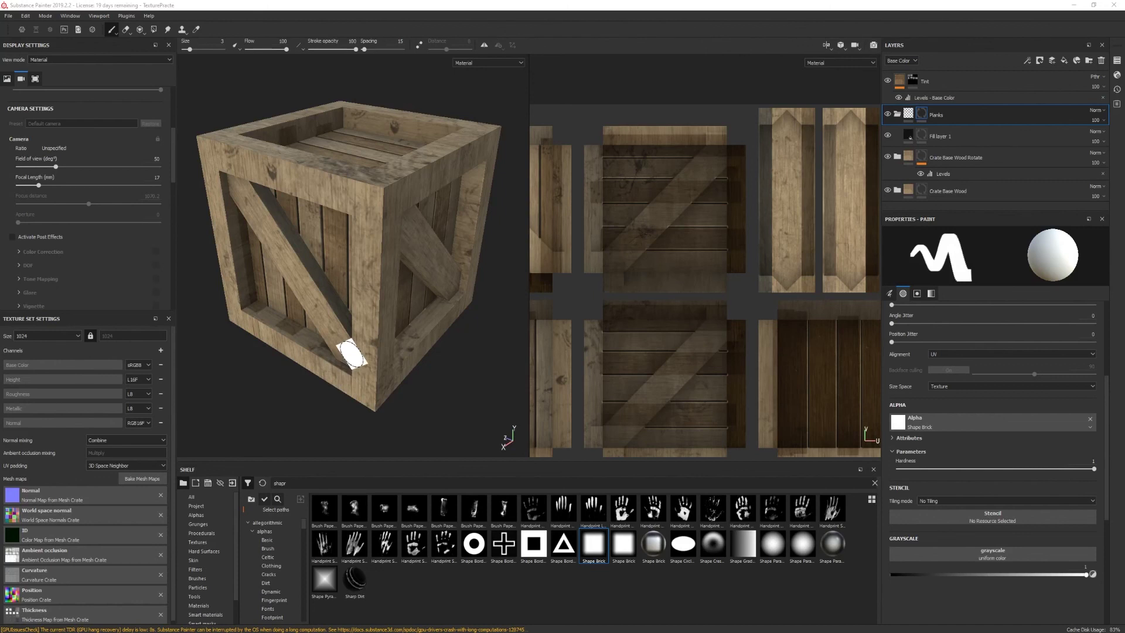
alt+middle_drag(309, 365, 344, 357)
scroll(344, 357, down, 2)
scroll(344, 357, up, 5)
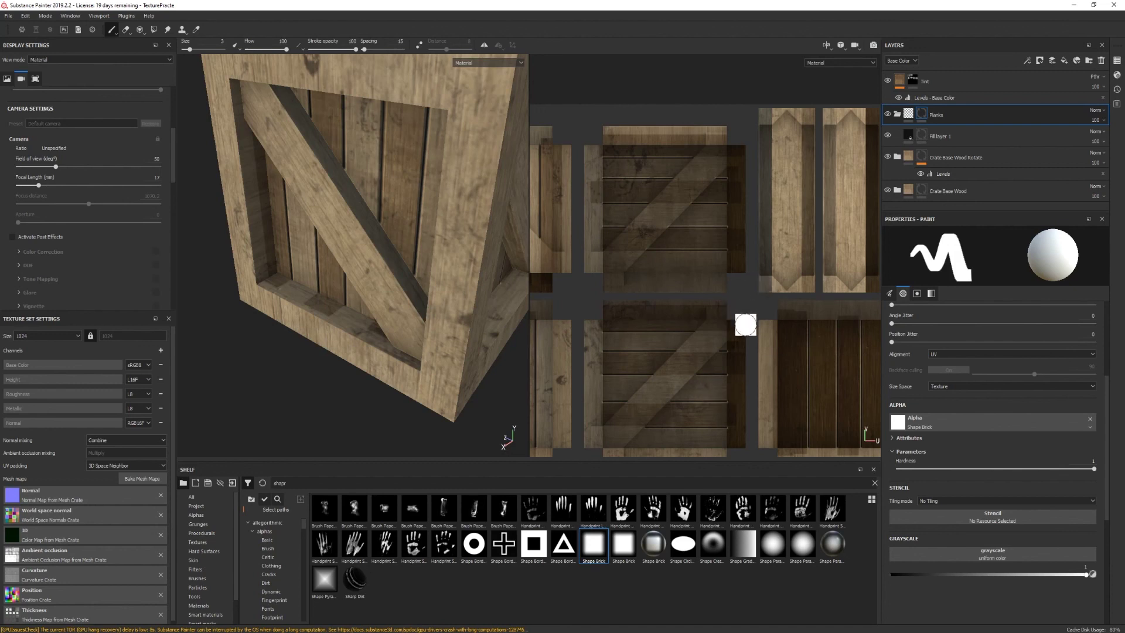
click(937, 87)
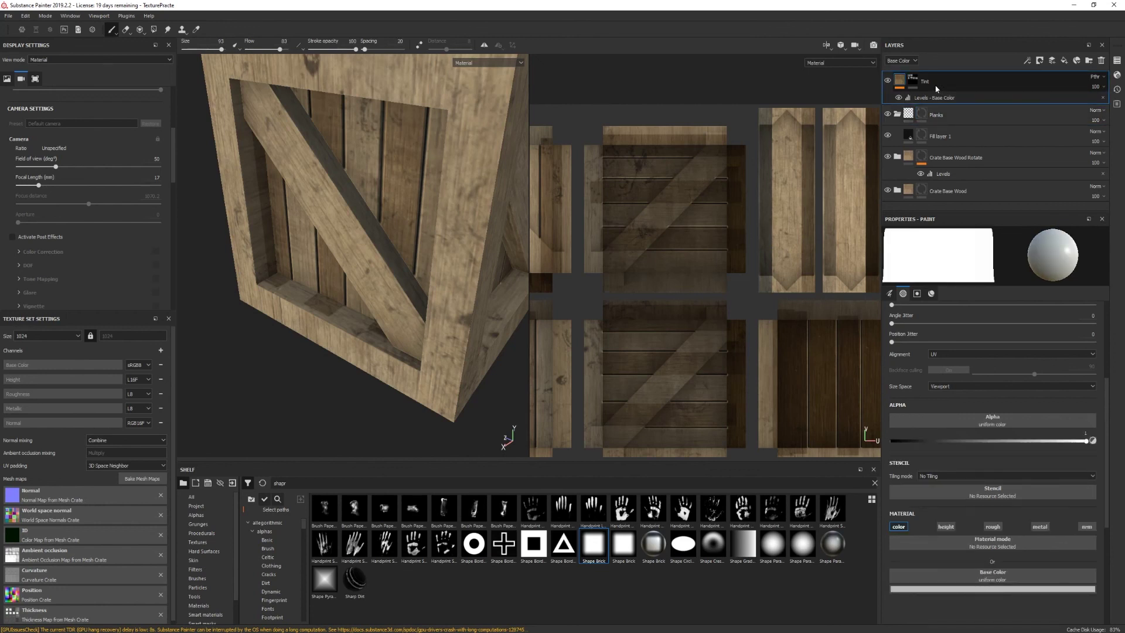
click(1090, 61)
double_click(936, 81)
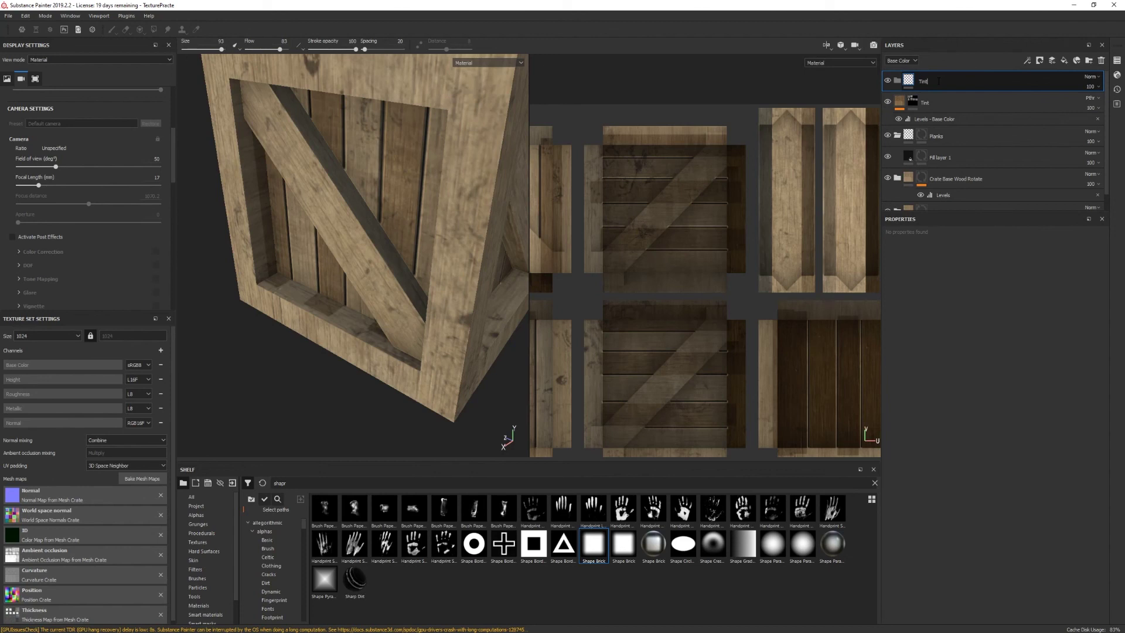
text(Tint Container)
key(Return)
Move the Tint layer into the Tint Container folder and set the folder's blending mode to Passthrough
drag(929, 109, 943, 85)
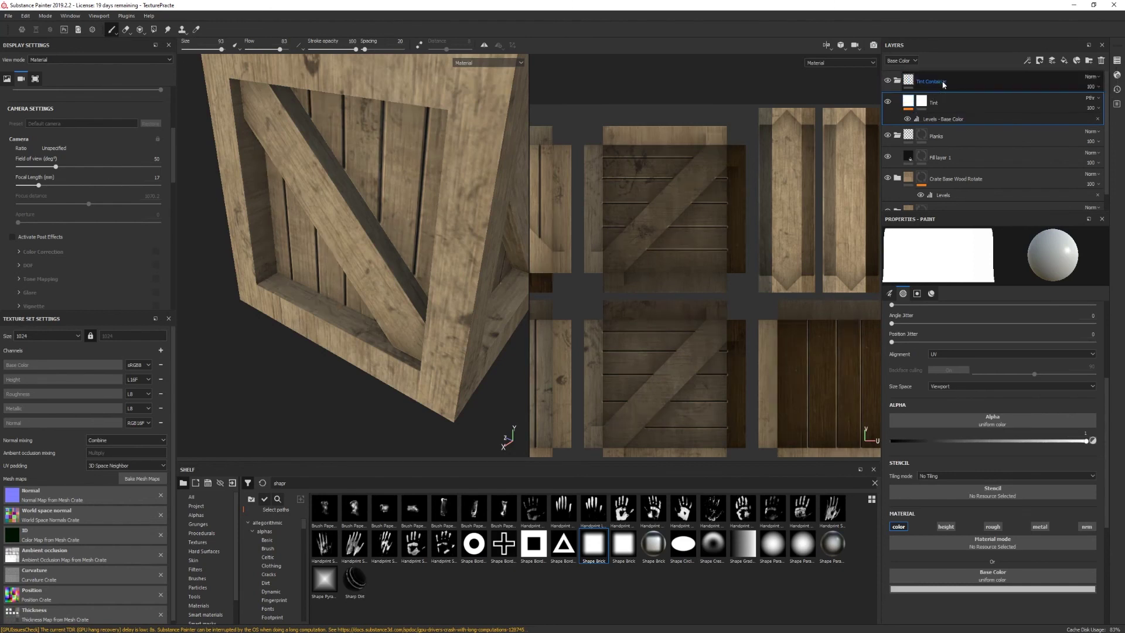
click(1100, 77)
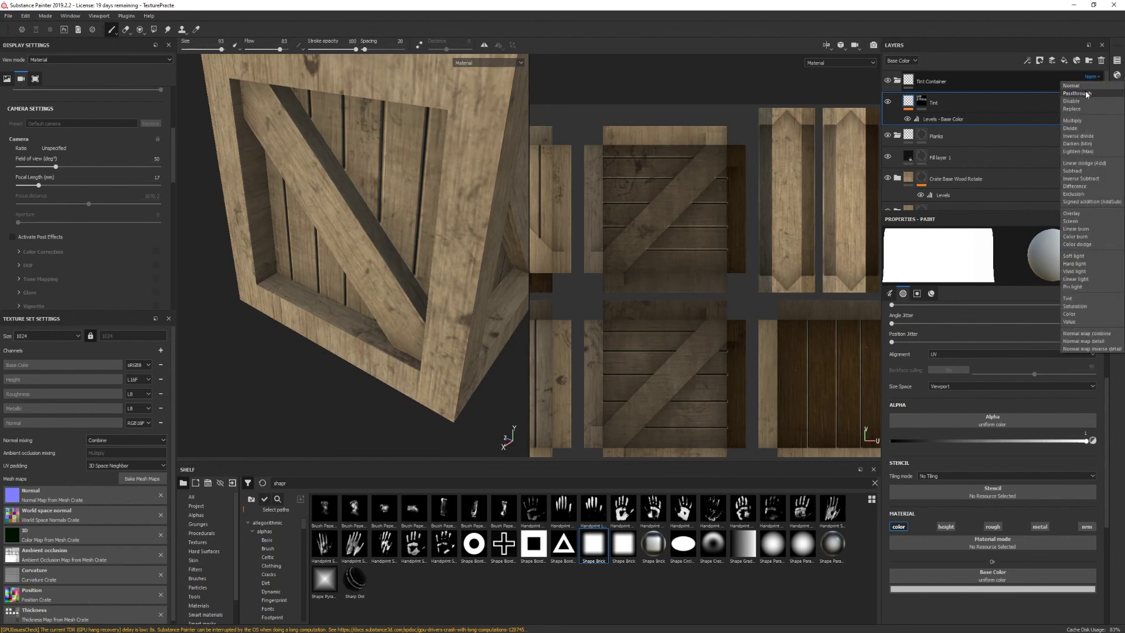
click(1078, 93)
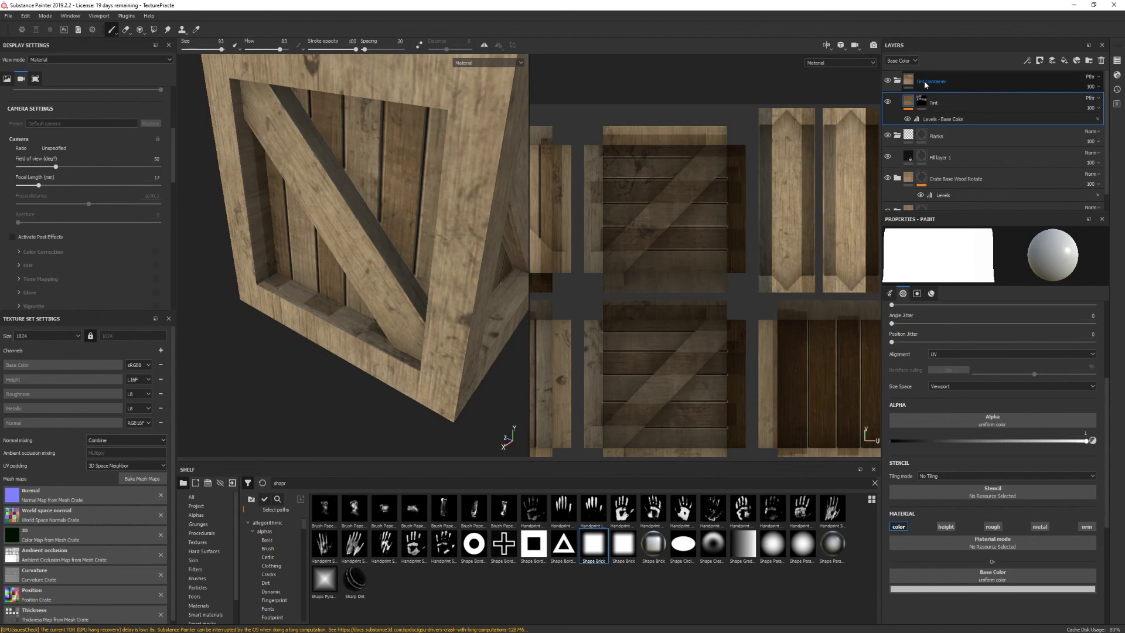
Add a black mask to the Tint Container folder and copy the mask of the Planks folder
right_click(926, 85)
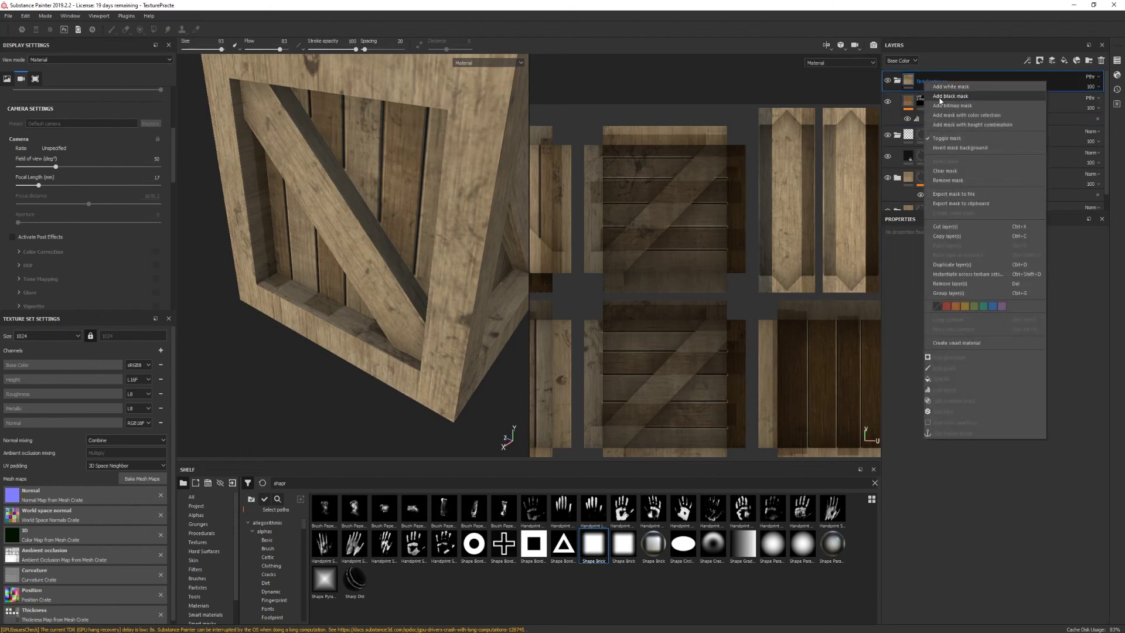
click(941, 98)
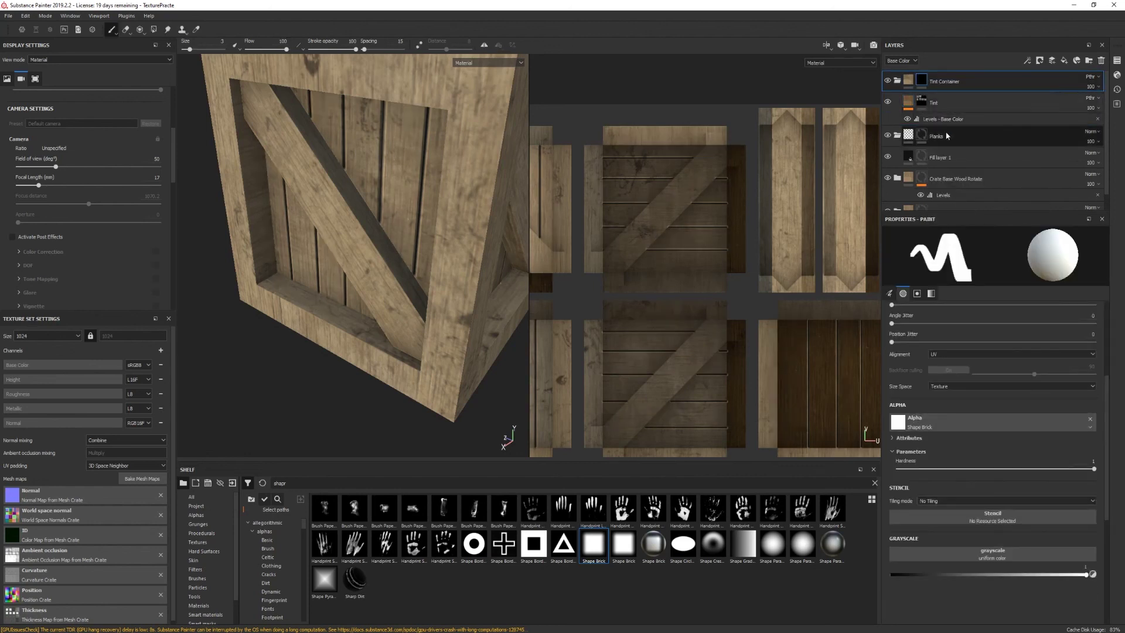
scroll(925, 156, down, 1)
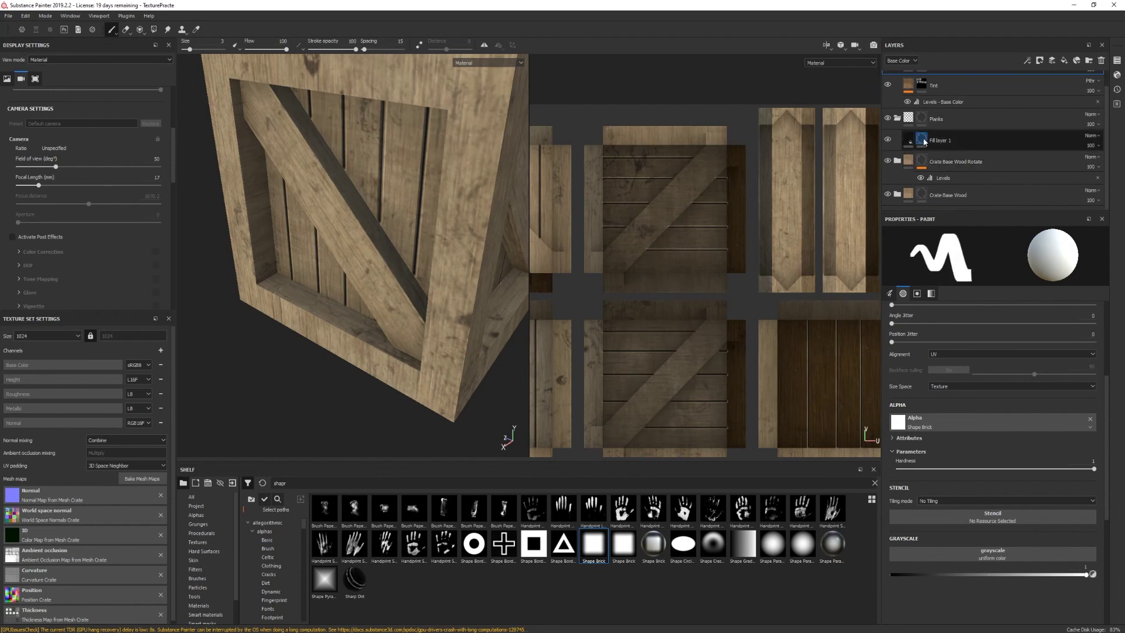
click(924, 141)
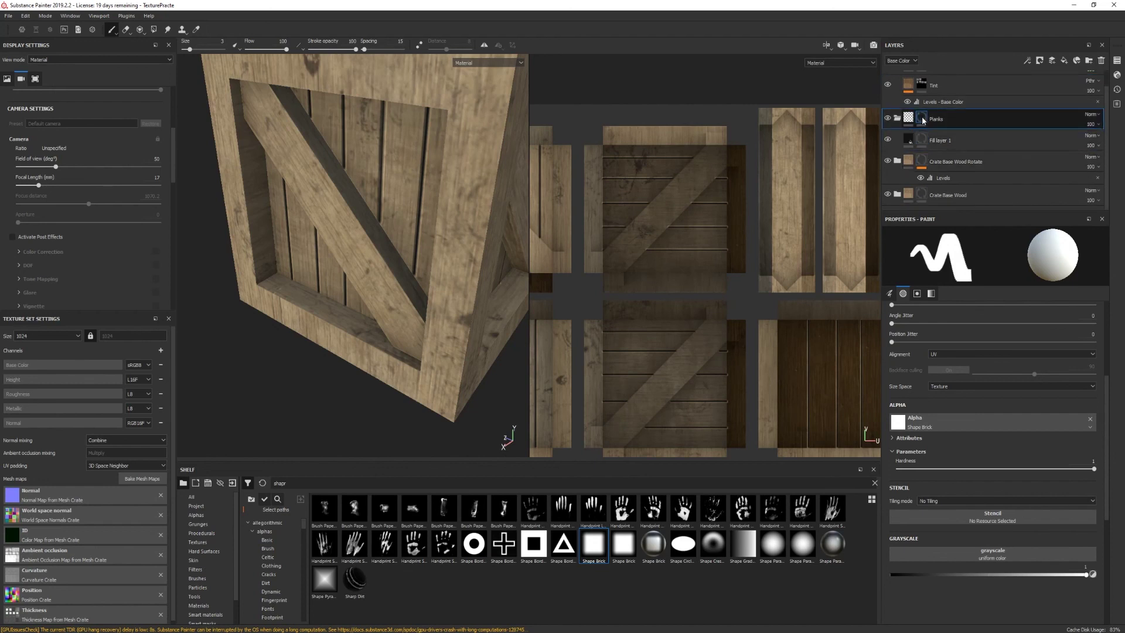
click(924, 120)
mouse_move(923, 120)
right_click(923, 120)
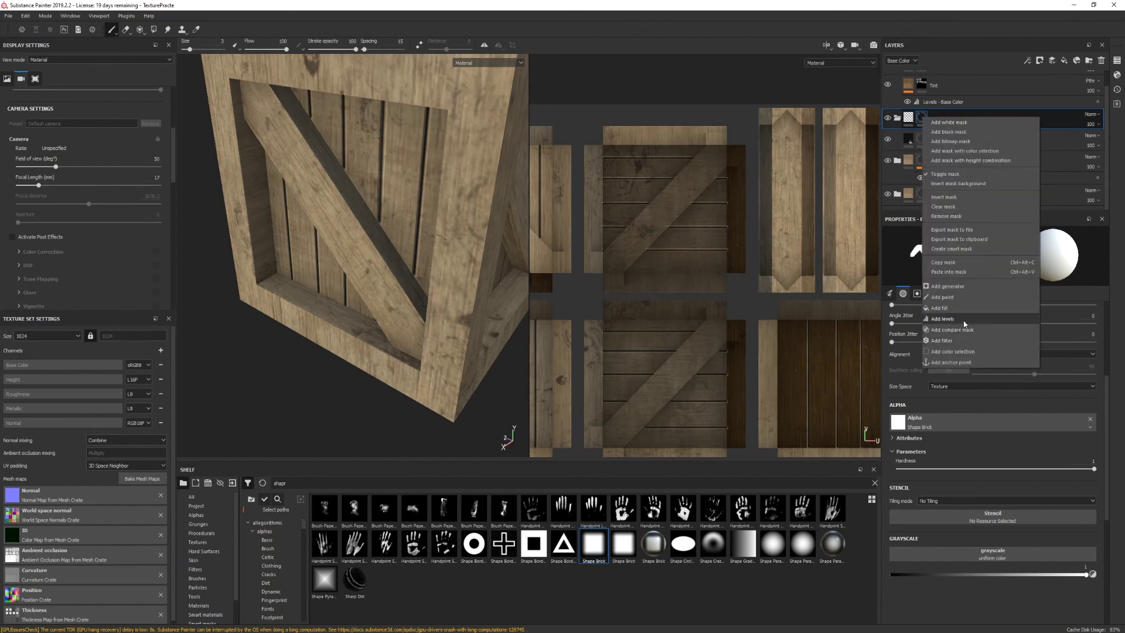
click(953, 264)
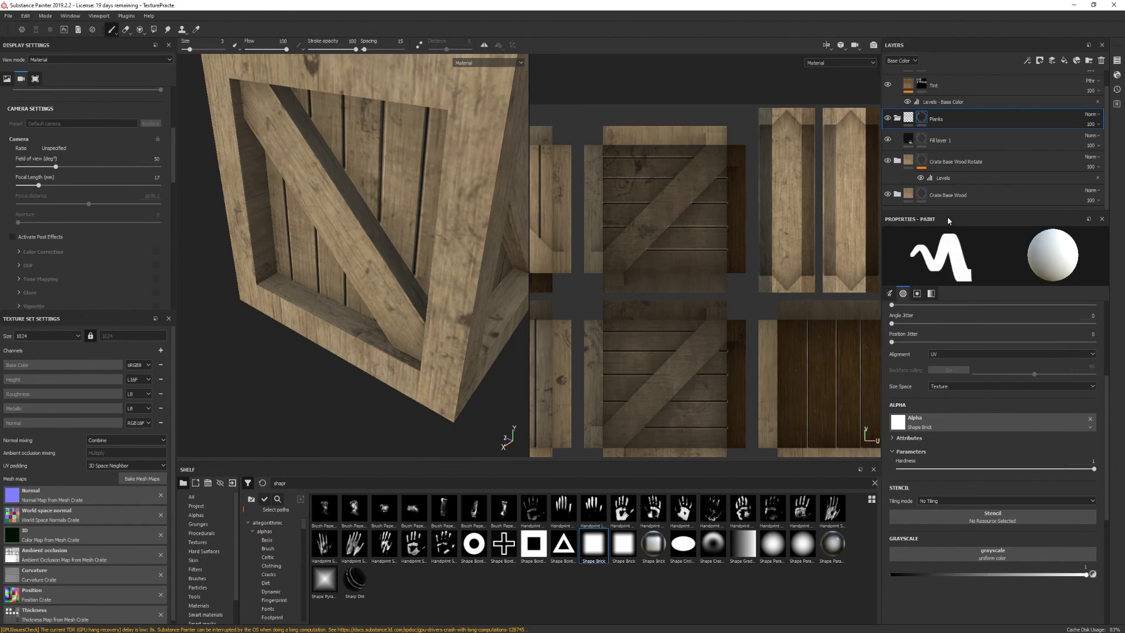
Paste the copied Planks mask into the Tint Container folder's mask and check the crate's frame and brace
scroll(920, 94, up, 1)
click(920, 83)
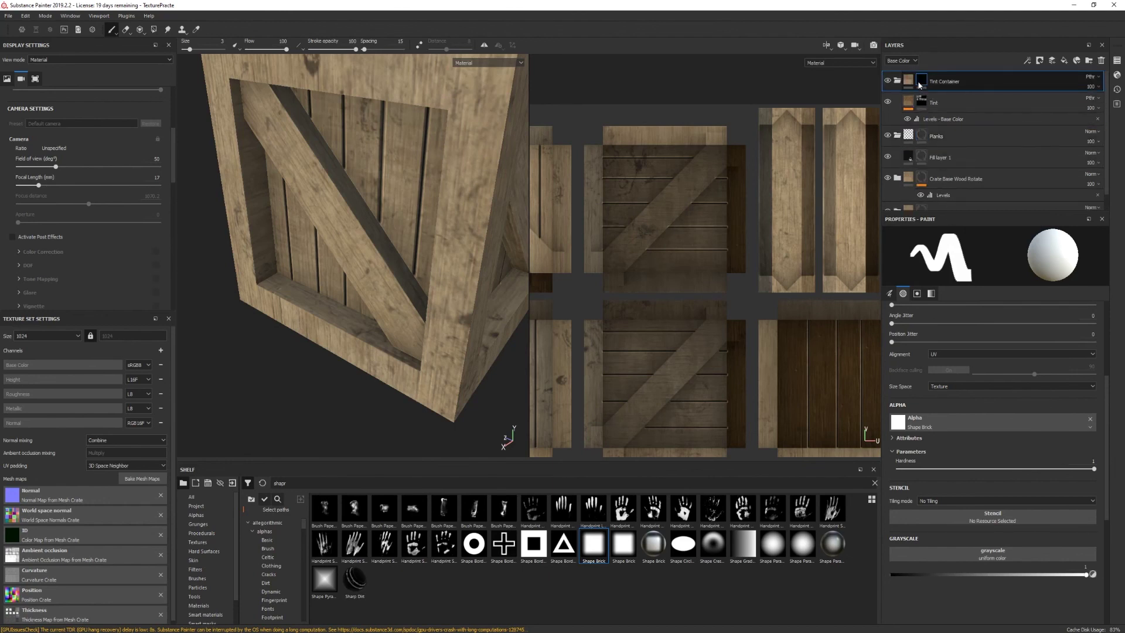
right_click(919, 84)
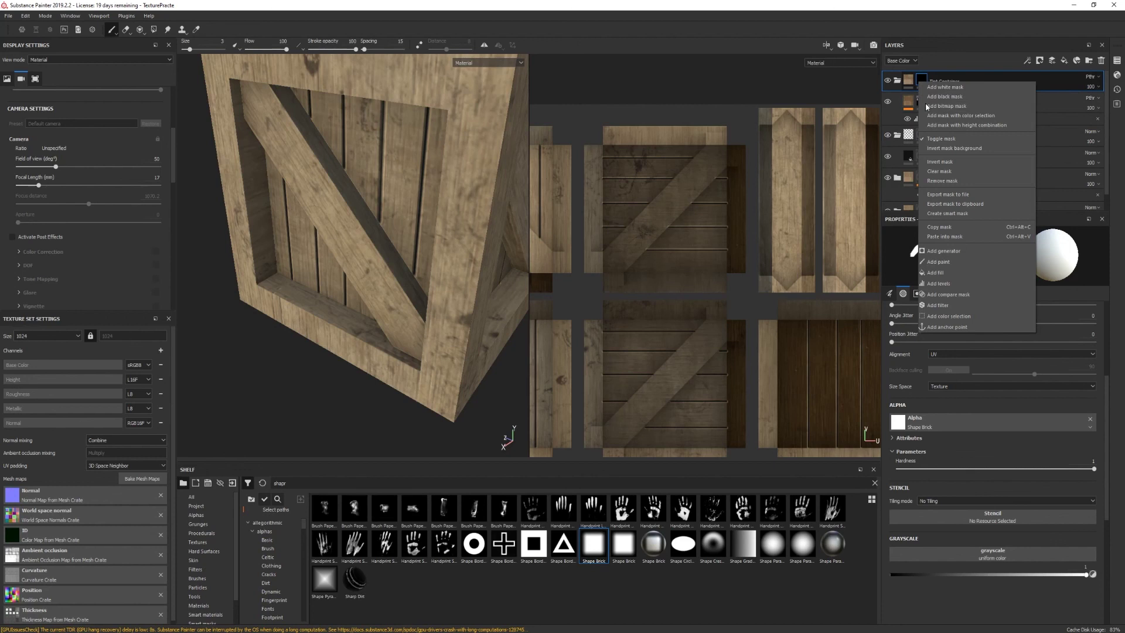
click(944, 237)
mouse_move(289, 402)
alt+mouse_down()
mouse_move(330, 410)
mouse_move(296, 410)
mouse_move(306, 394)
alt+mouse_up()
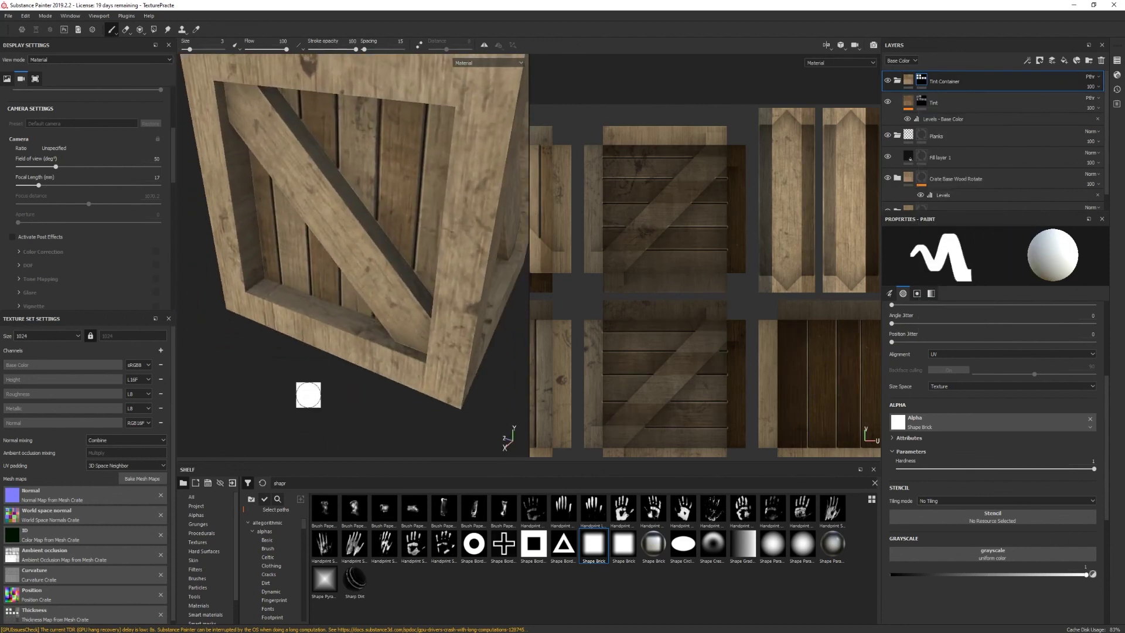
mouse_move(361, 349)
alt+mouse_down()
mouse_move(379, 205)
mouse_move(461, 235)
mouse_move(405, 253)
alt+mouse_up()
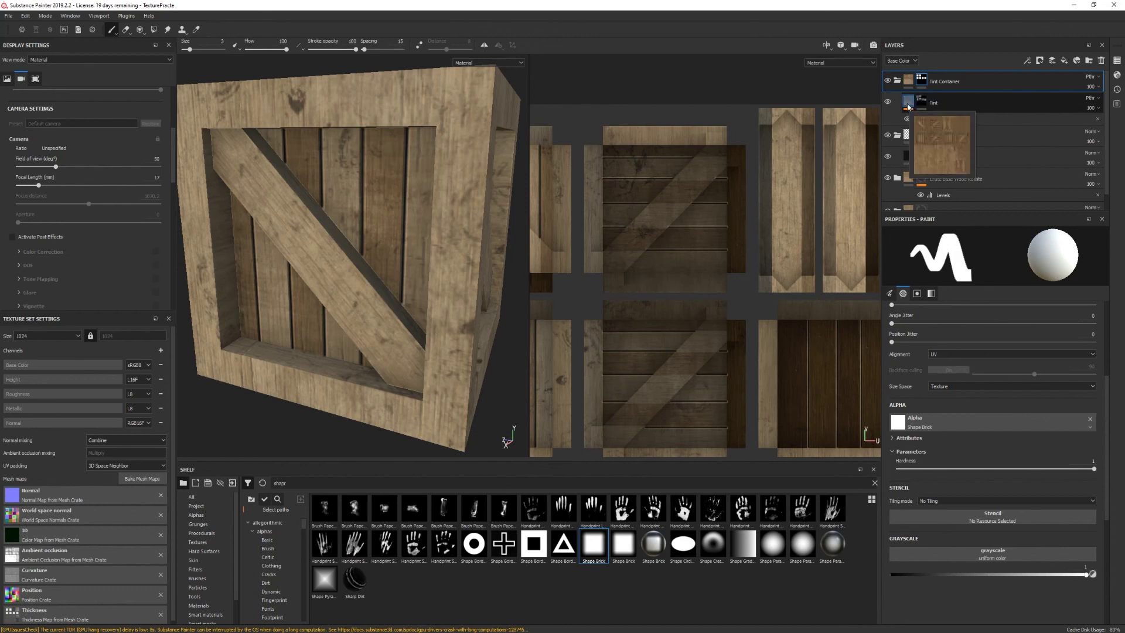
Add a second Levels effect to the Tint layer and set its affected channel to Height
click(908, 107)
right_click(909, 107)
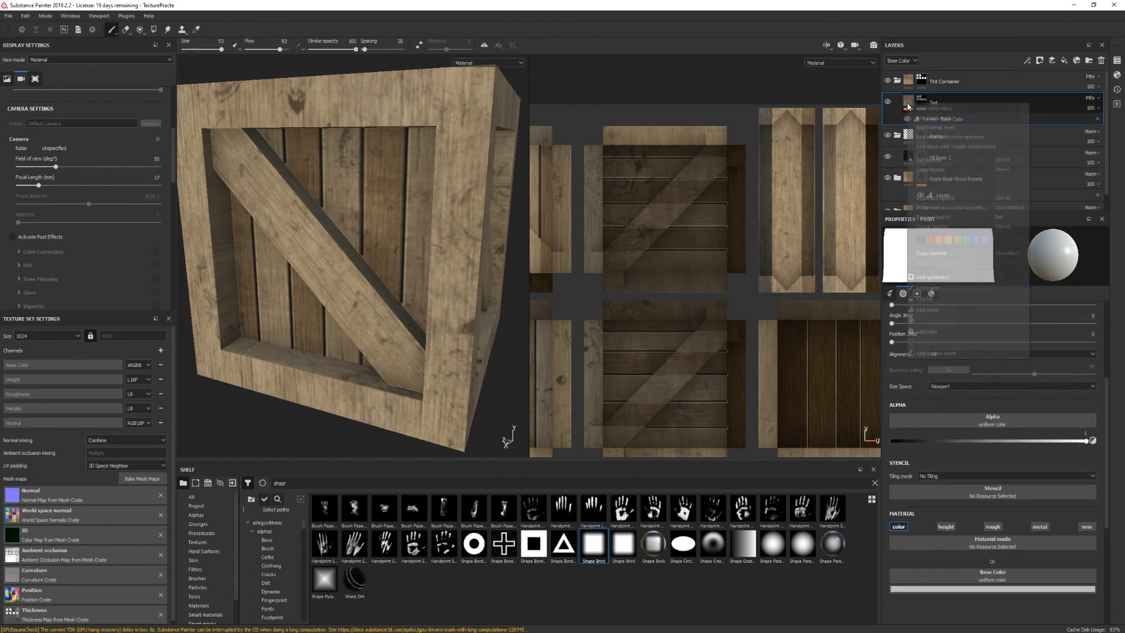
click(929, 310)
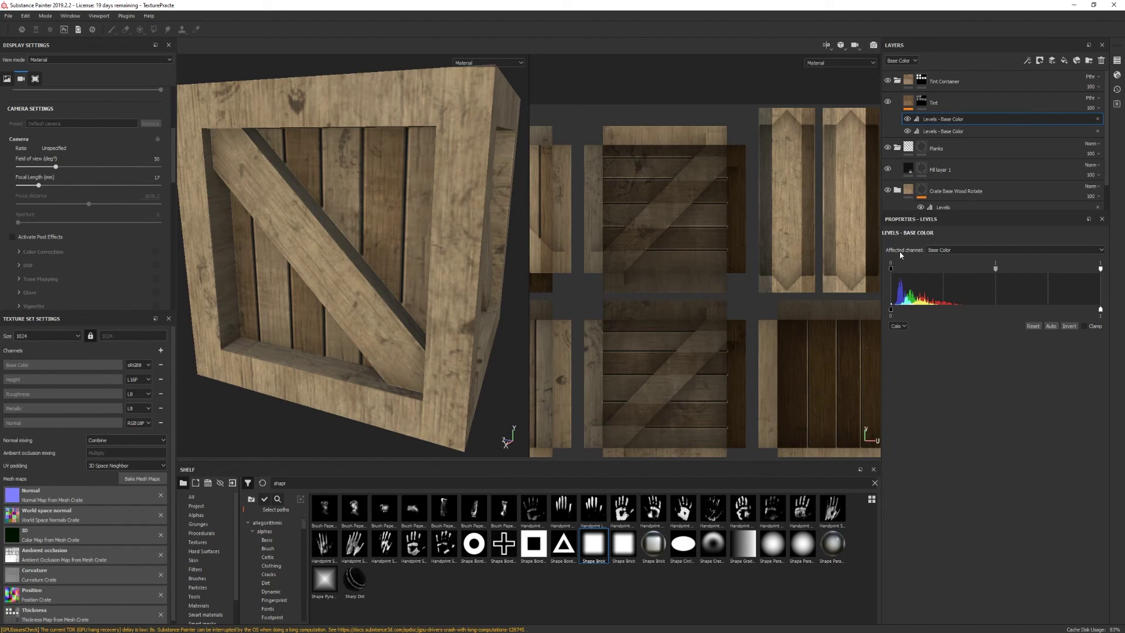
click(940, 250)
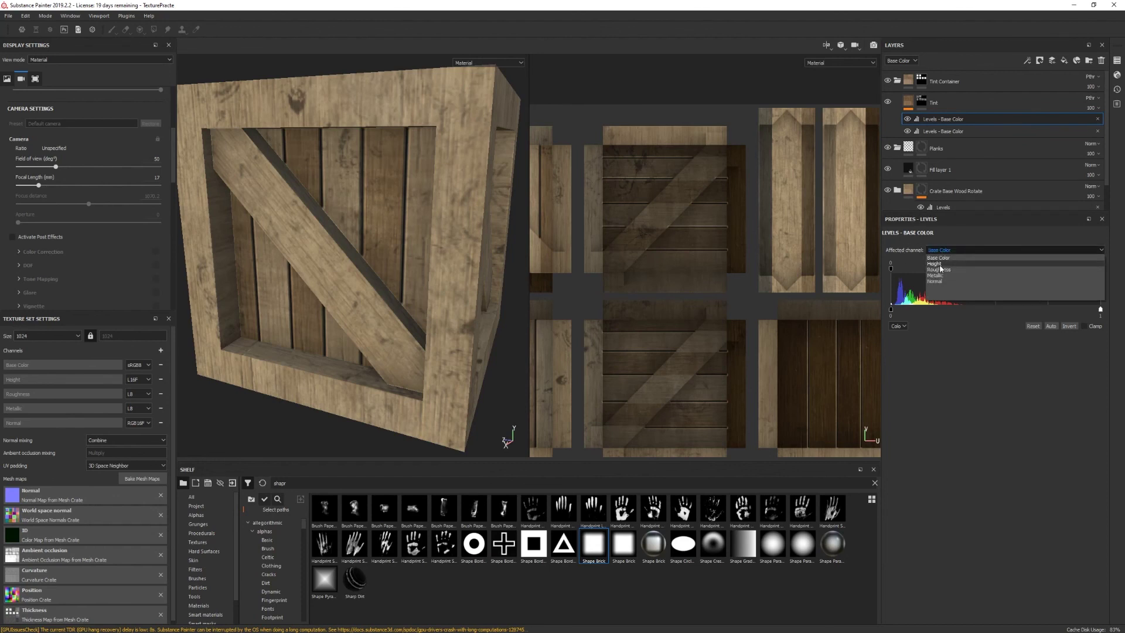
click(940, 265)
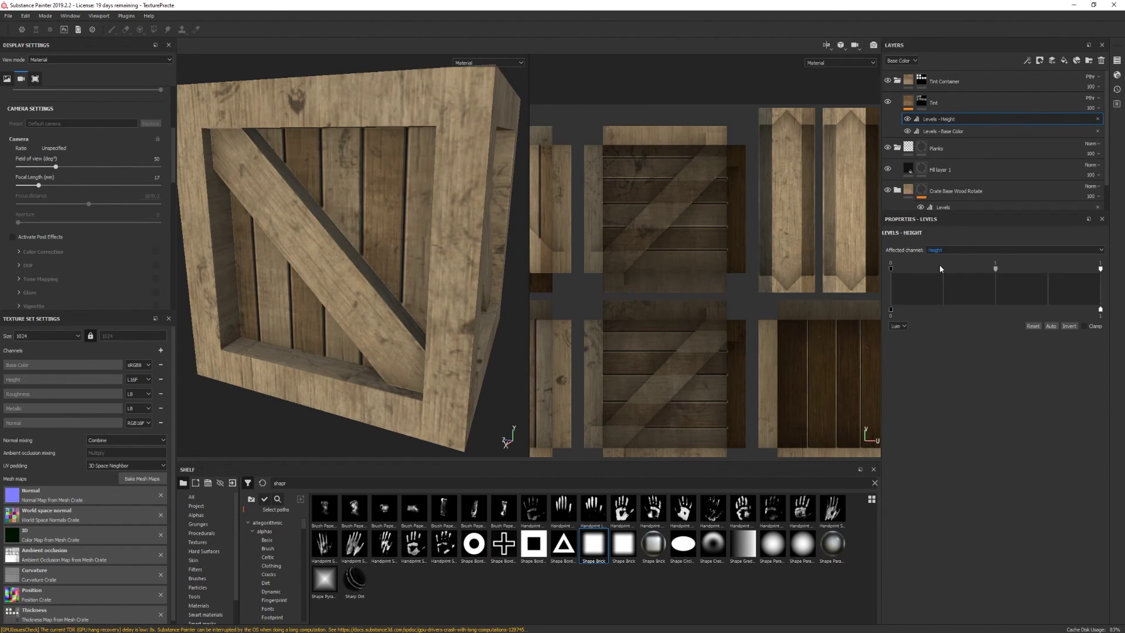
Show the layer stack's Height channel and set both the Tint layer and the Tint Container folder to Passthrough blending
click(908, 61)
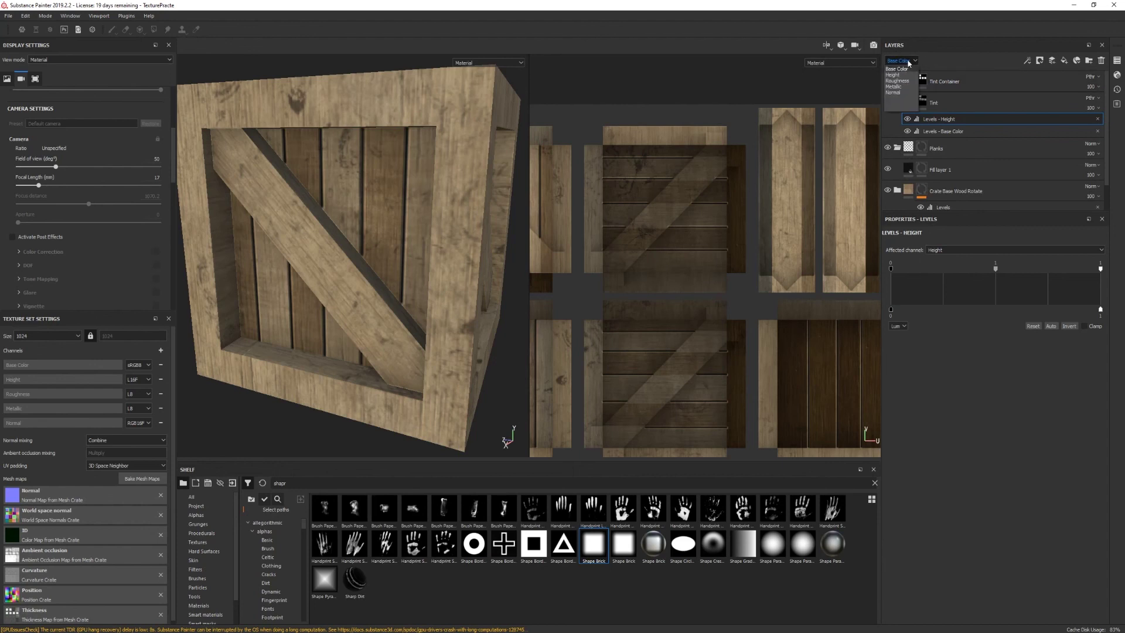
click(901, 78)
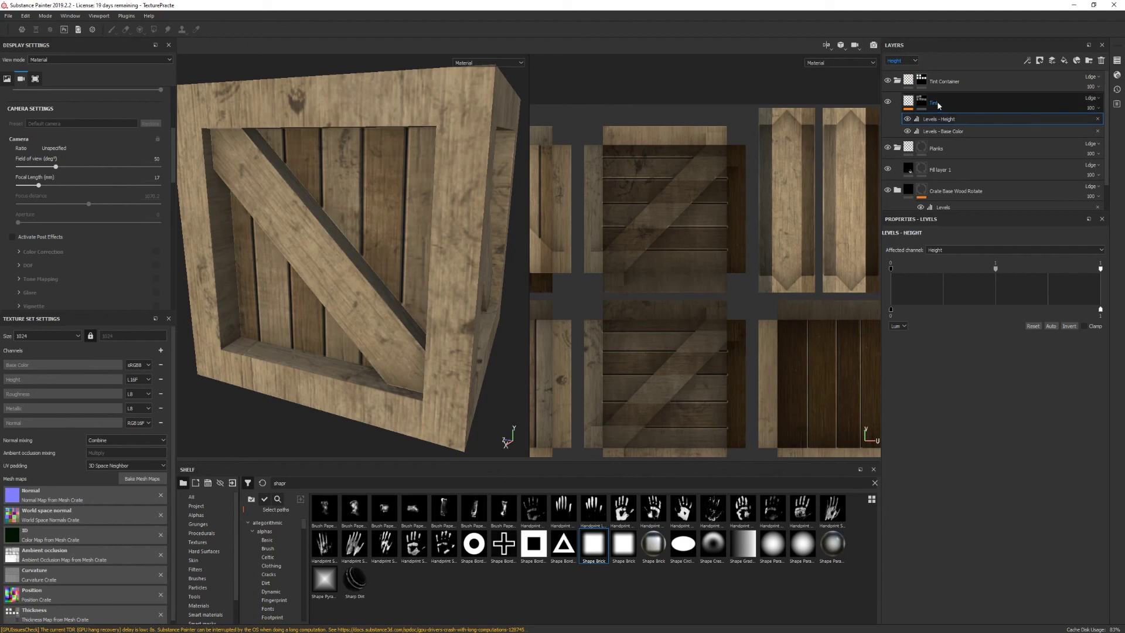
click(1097, 101)
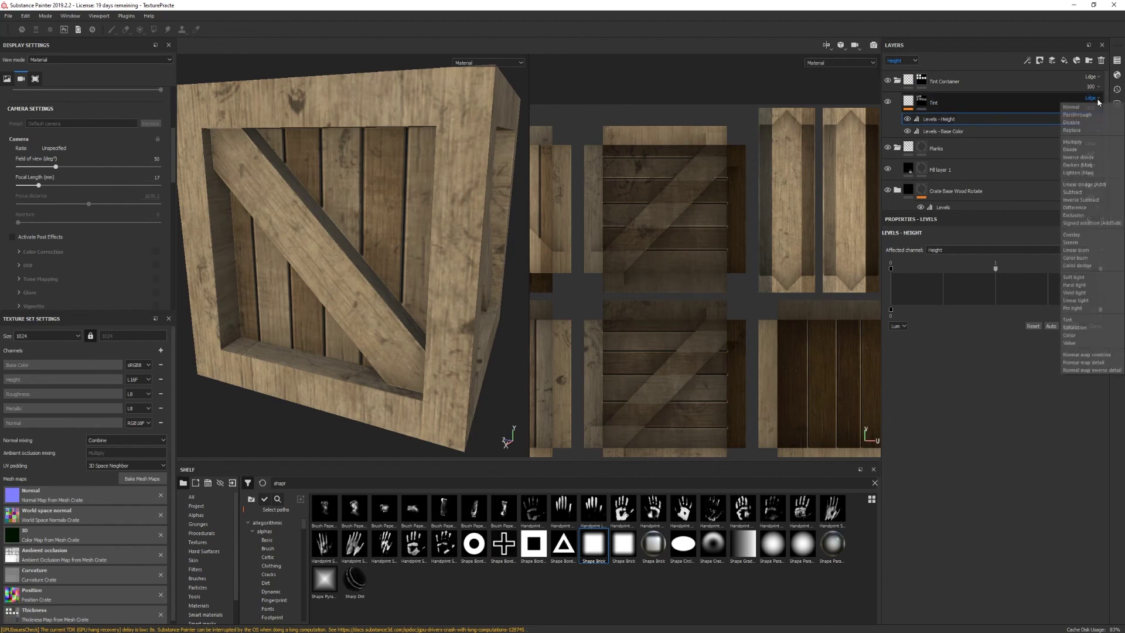
click(1089, 115)
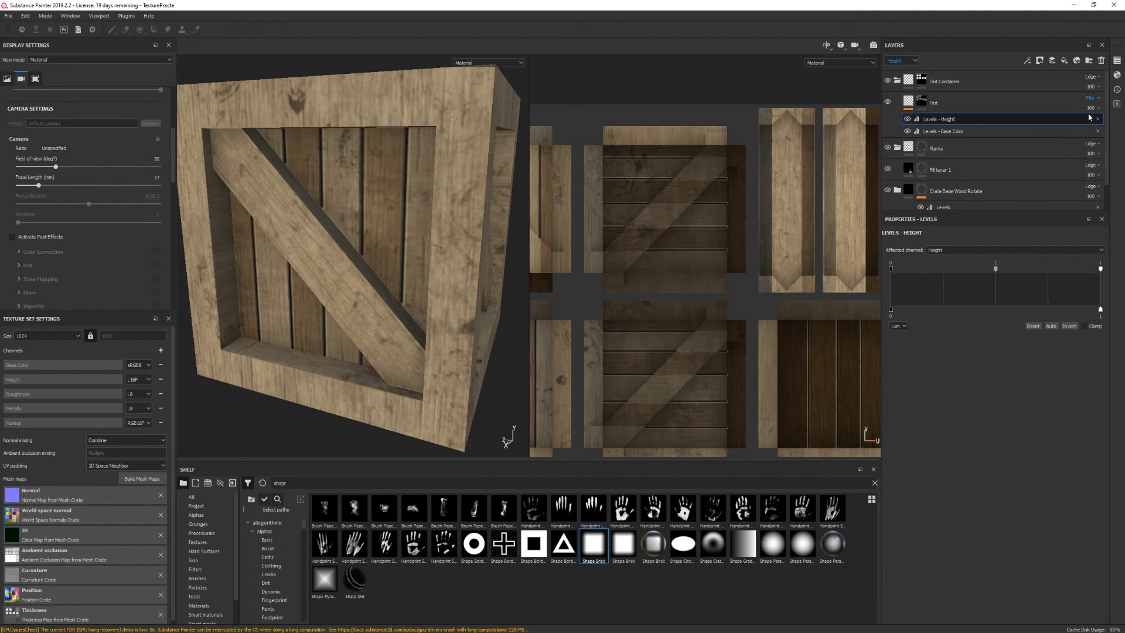
click(1097, 82)
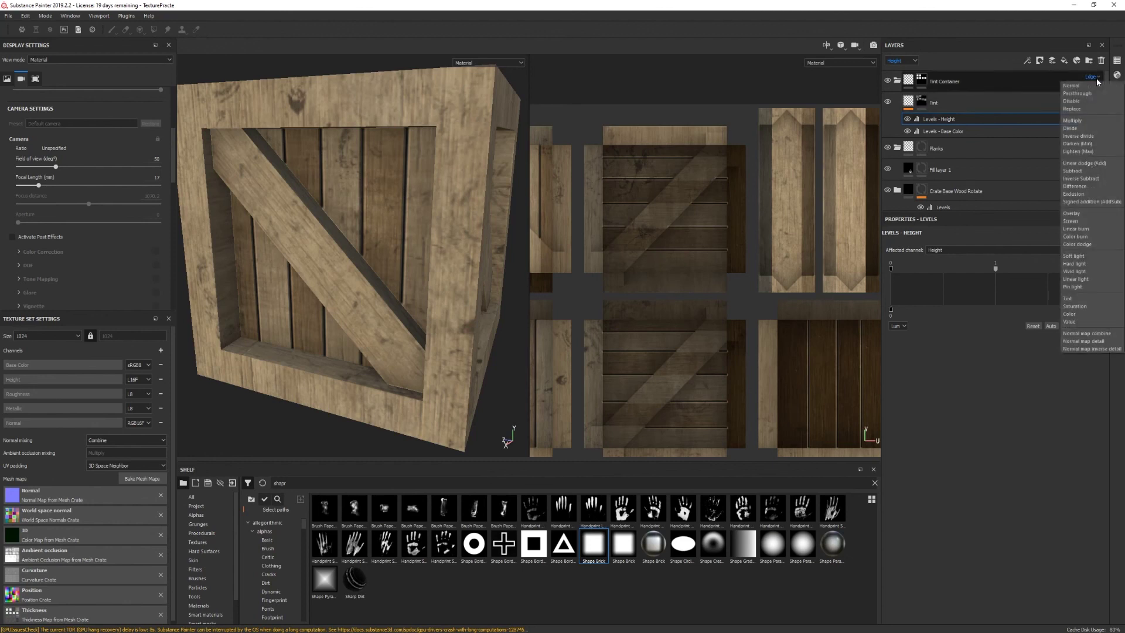
click(1089, 92)
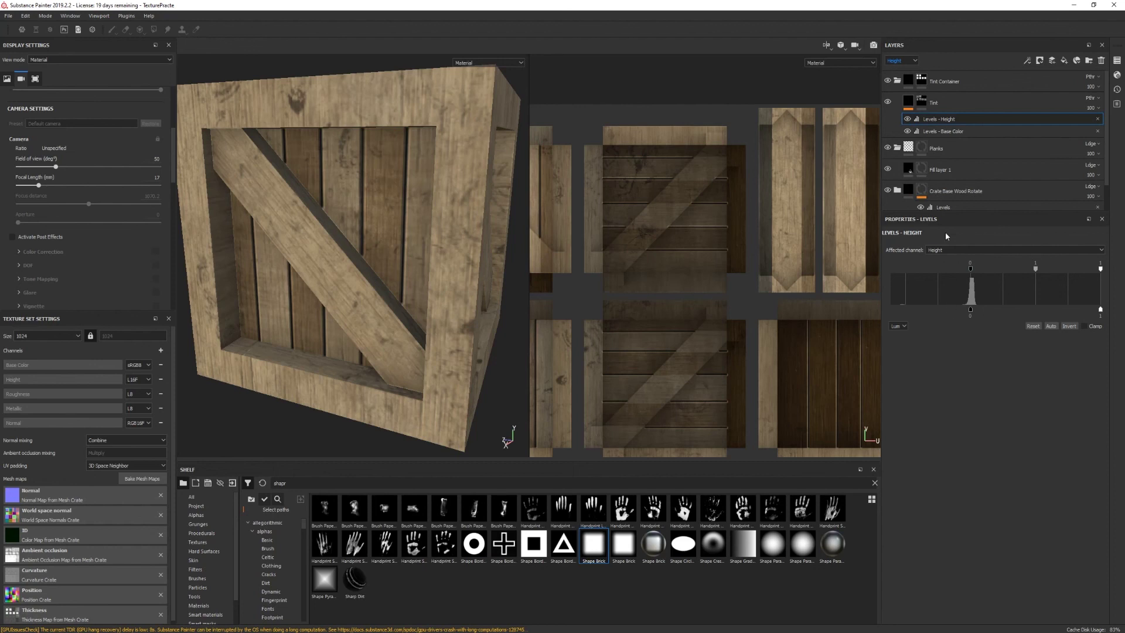
Lower the midtone of the Tint layer's Height levels to about 0.5 while viewing the crate's top planks up close
alt+drag(348, 214, 379, 286)
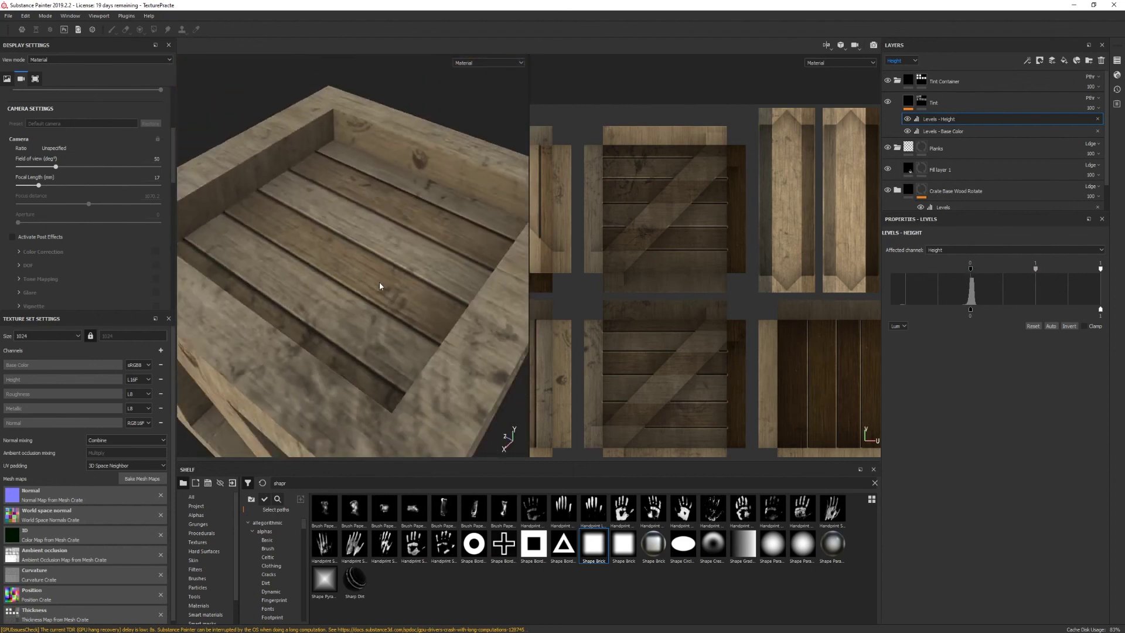
scroll(380, 286, up, 5)
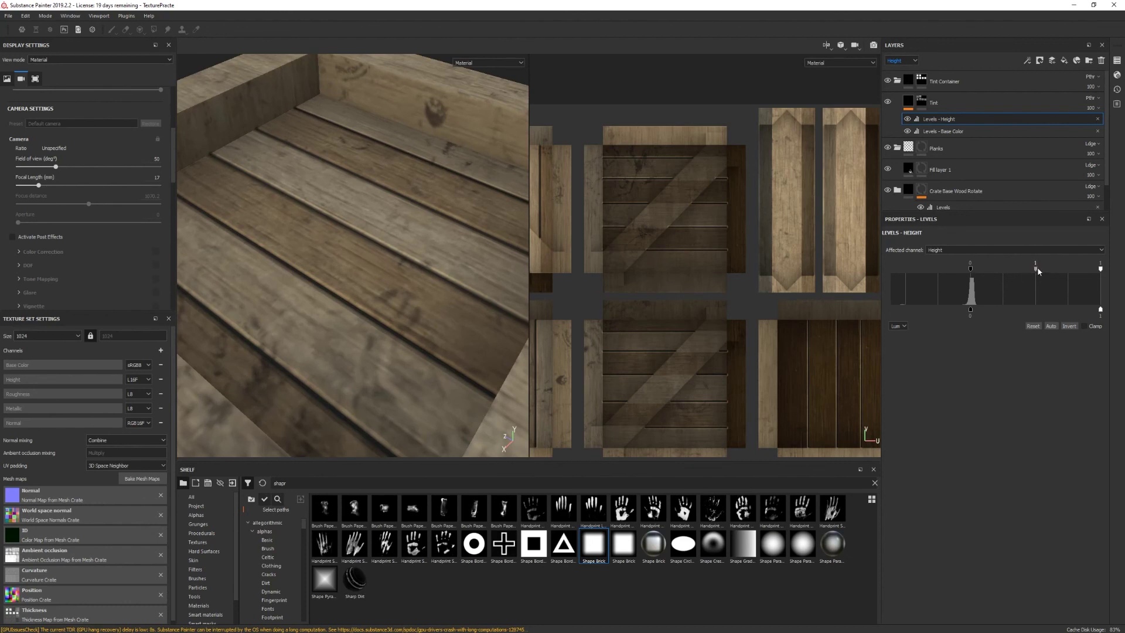
drag(1036, 269, 1007, 270)
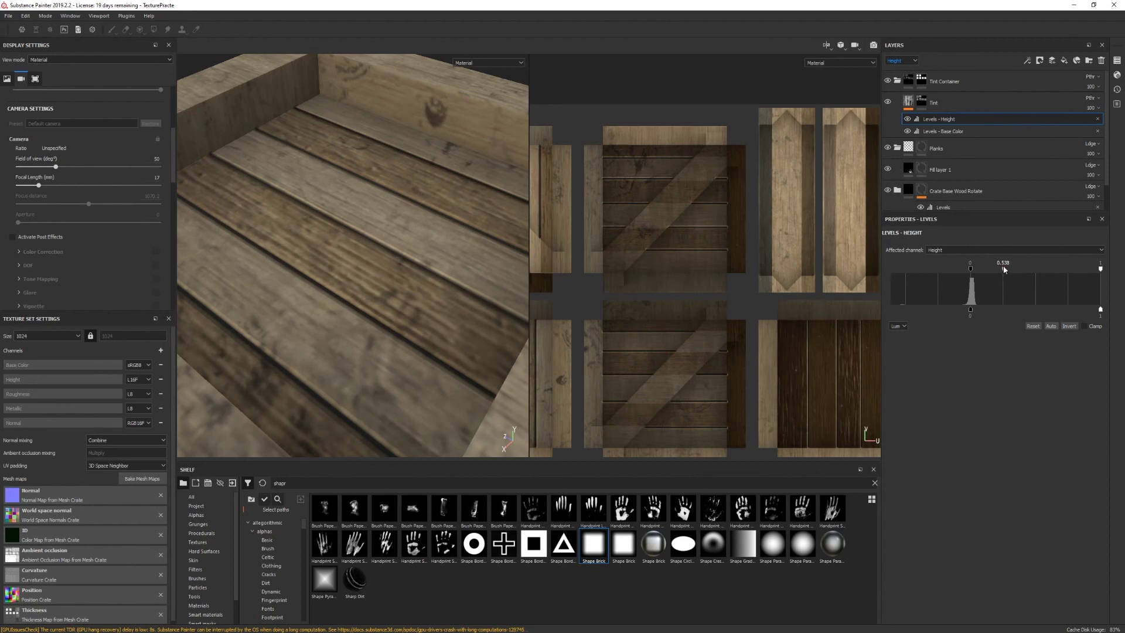
drag(1003, 266, 1001, 269)
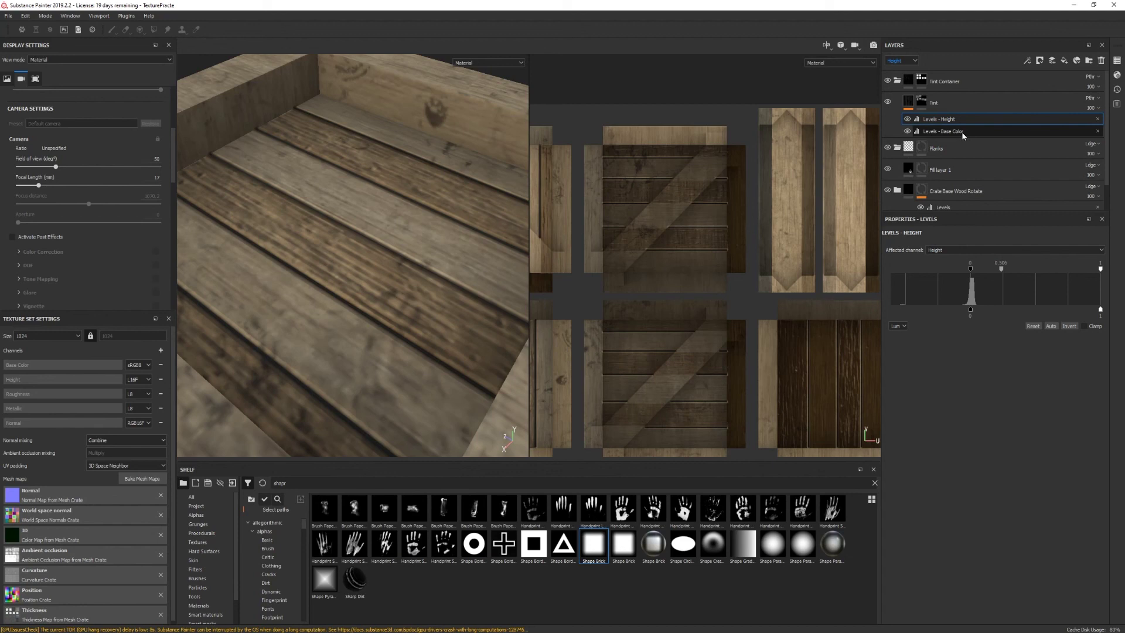
Show the Base Color channel, set the midtone of the Tint layer's Base Color levels to 1.157, and check the crate
click(913, 61)
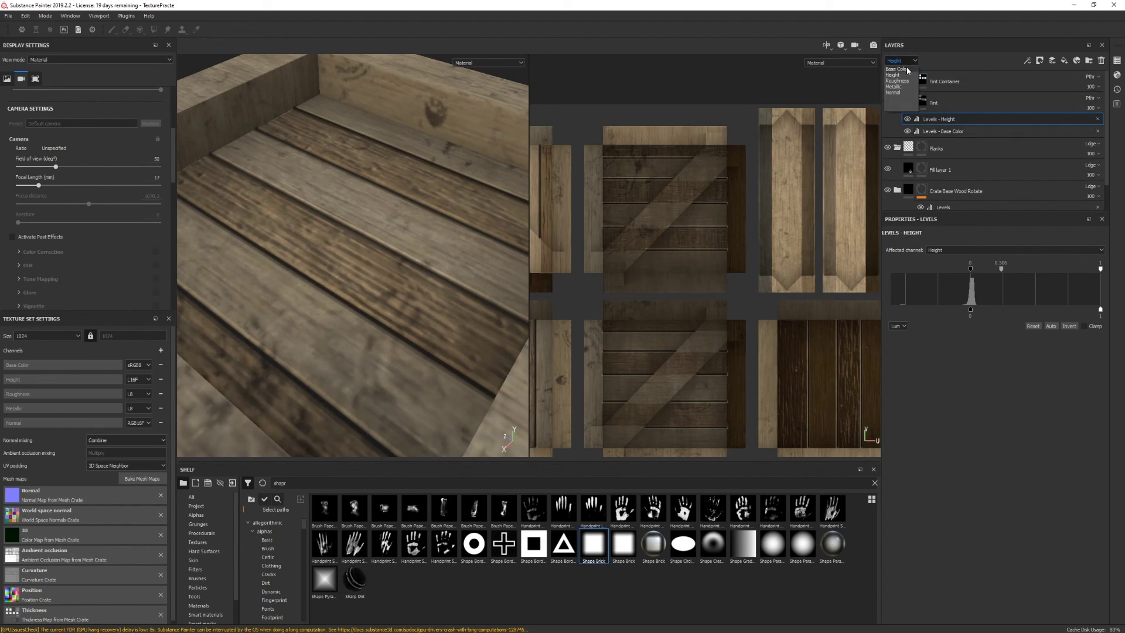
click(907, 70)
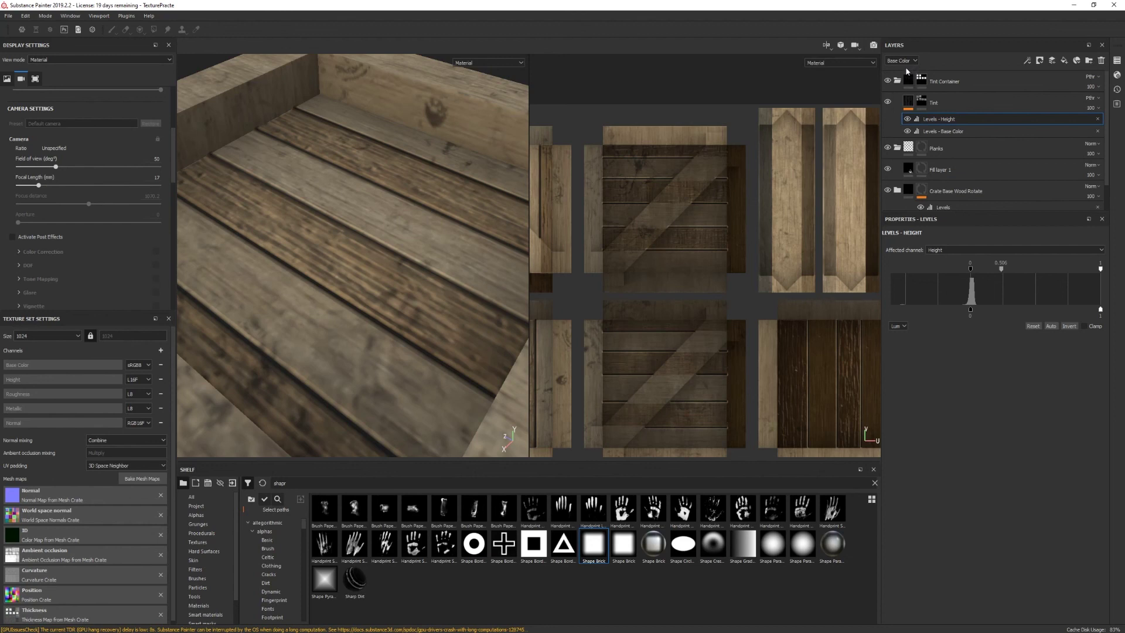
click(948, 131)
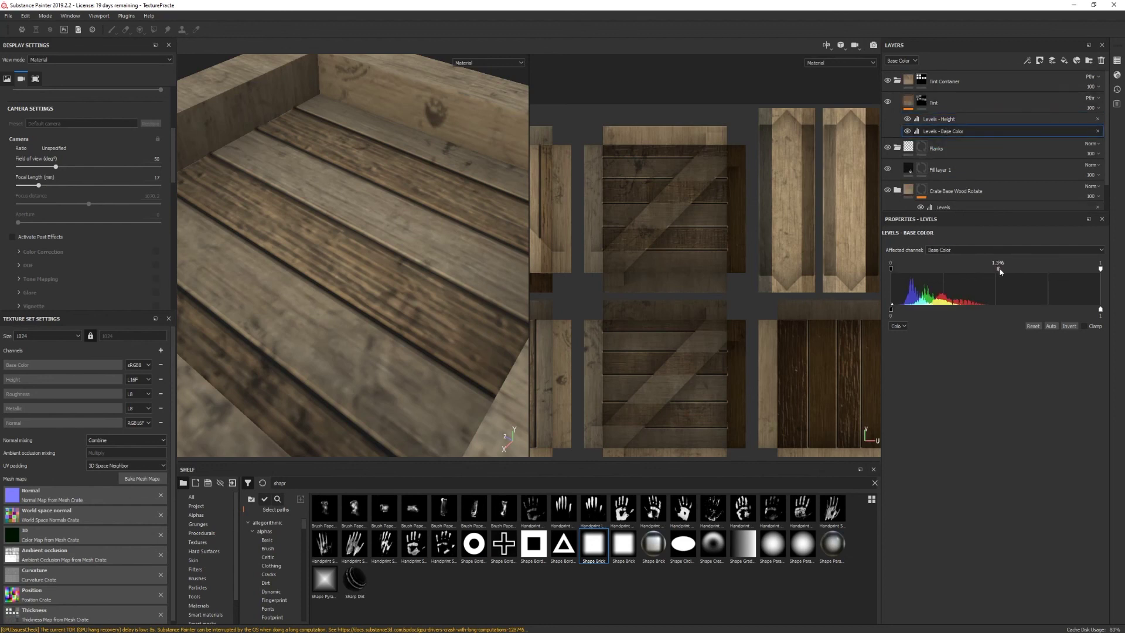
drag(998, 271, 996, 271)
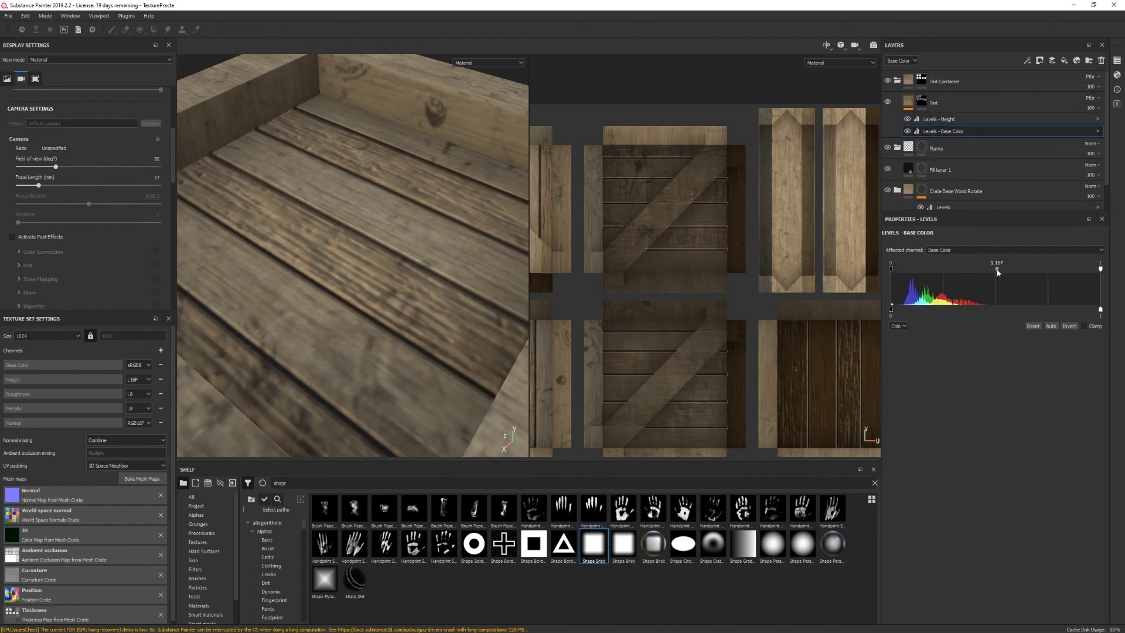
scroll(423, 238, down, 8)
mouse_move(396, 283)
alt+mouse_down()
mouse_move(469, 206)
mouse_move(395, 268)
mouse_move(462, 299)
mouse_move(400, 294)
alt+mouse_up()
scroll(395, 268, down, 5)
scroll(391, 272, up, 8)
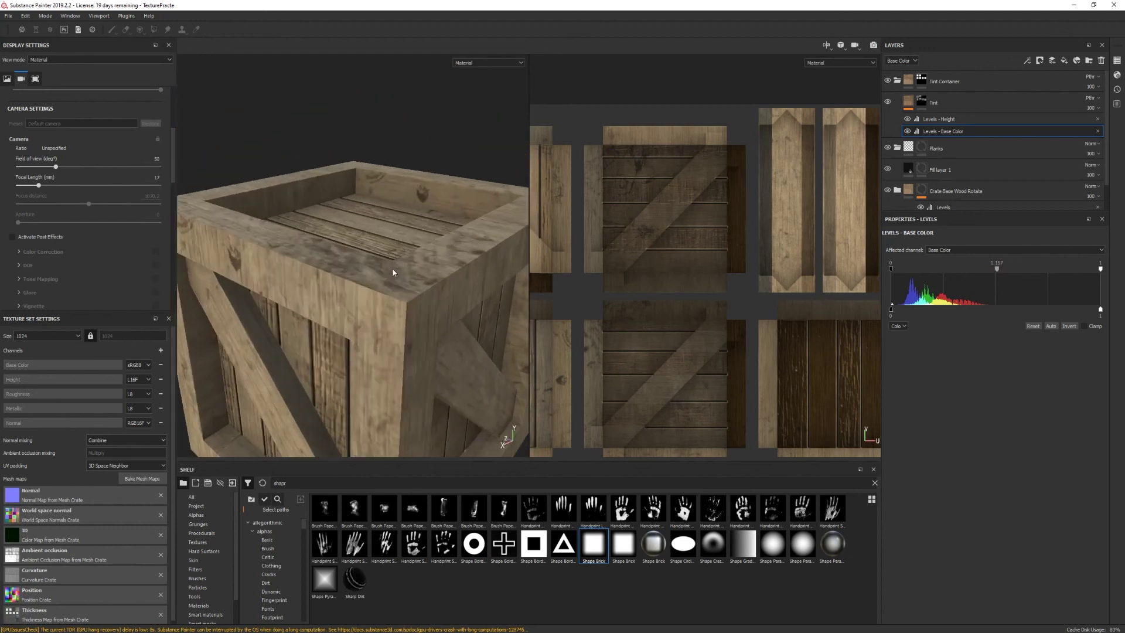
Return to the Height channel, set the midtone of the Tint layer's Height levels to 0.715, and inspect the whole crate
click(945, 119)
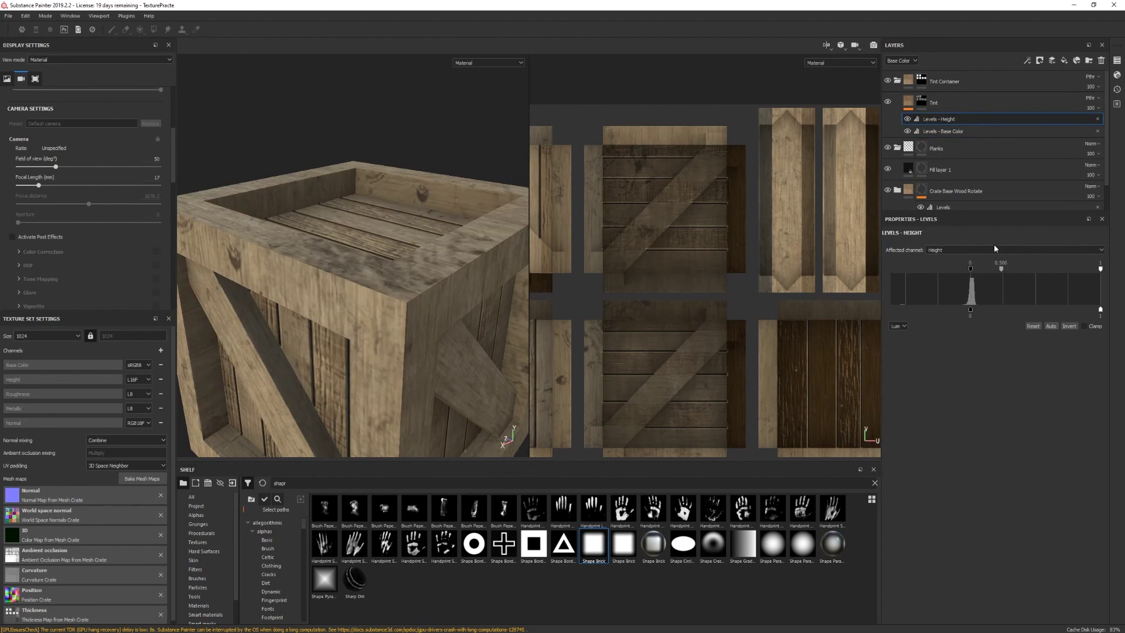
click(900, 60)
click(903, 75)
drag(1001, 269, 1015, 273)
scroll(350, 254, down, 6)
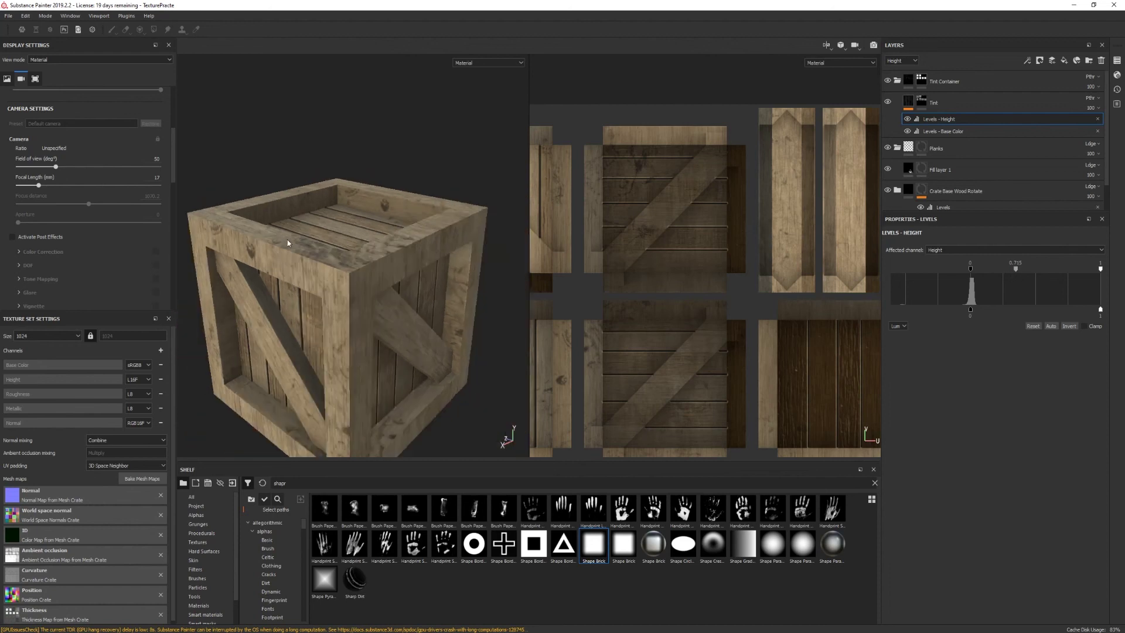
alt+drag(350, 254, 327, 257)
scroll(317, 258, up, 4)
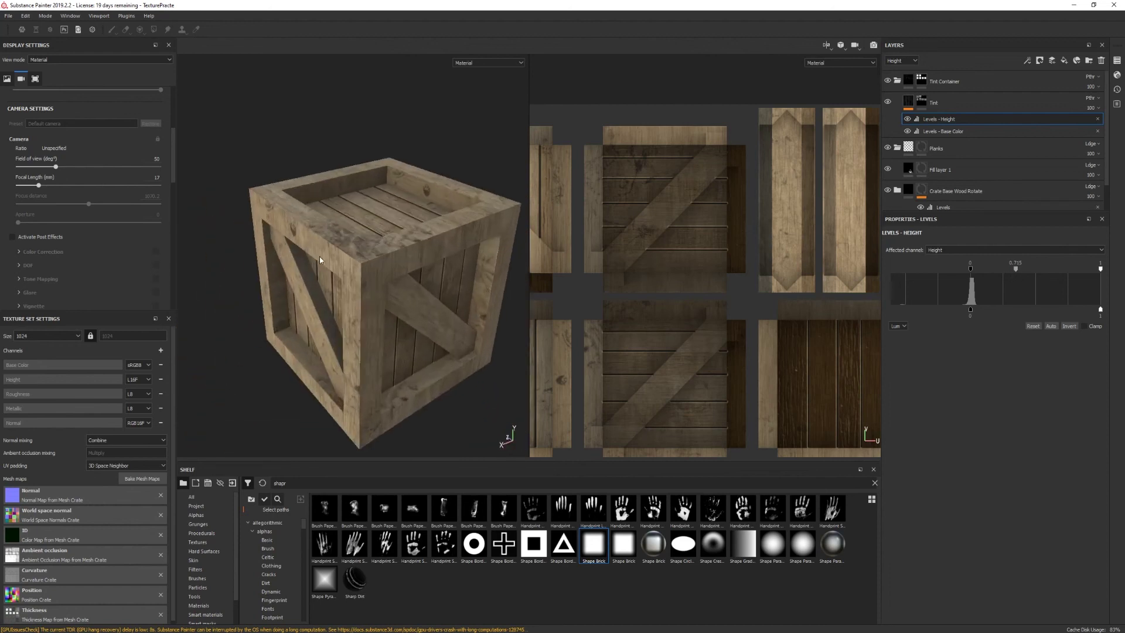
alt+middle_drag(335, 251, 315, 254)
alt+middle_drag(442, 405, 386, 391)
mouse_move(378, 423)
alt+mouse_down()
mouse_move(393, 403)
mouse_move(381, 408)
alt+mouse_up()
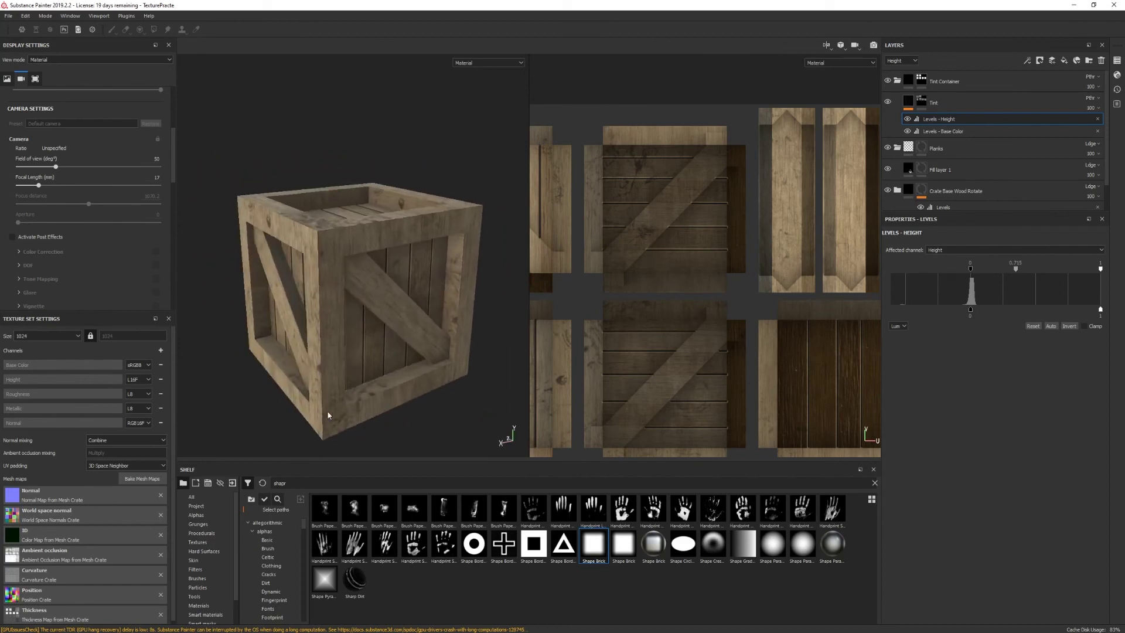
Add a new folder at the top of the layer stack and collapse the Tint Container and Planks folders
click(1091, 62)
drag(949, 104, 951, 75)
click(897, 103)
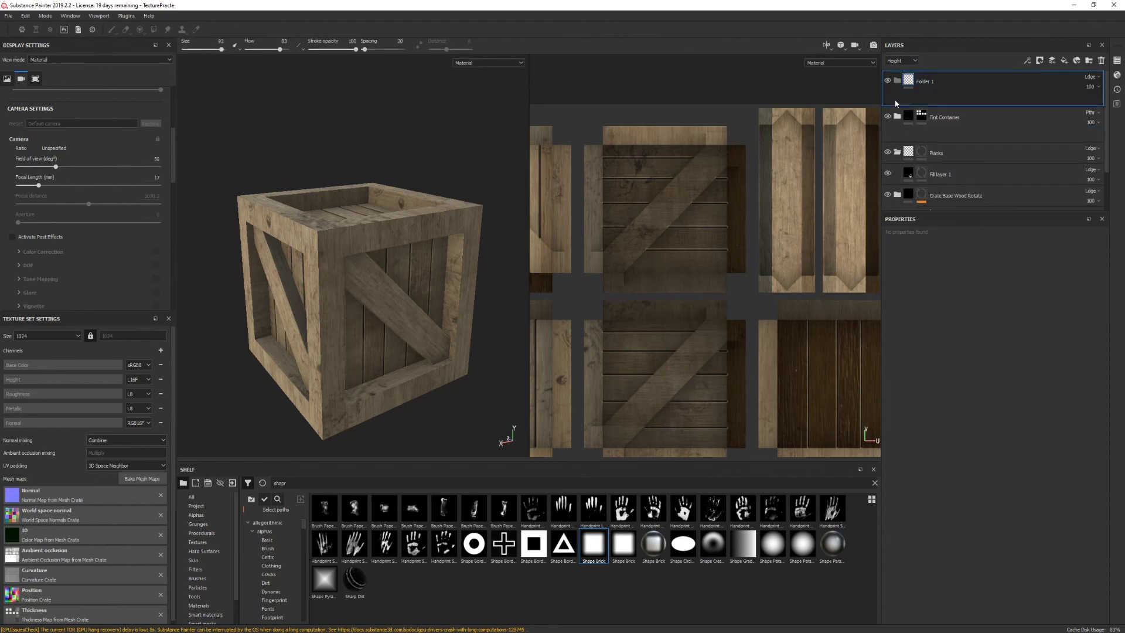
click(897, 124)
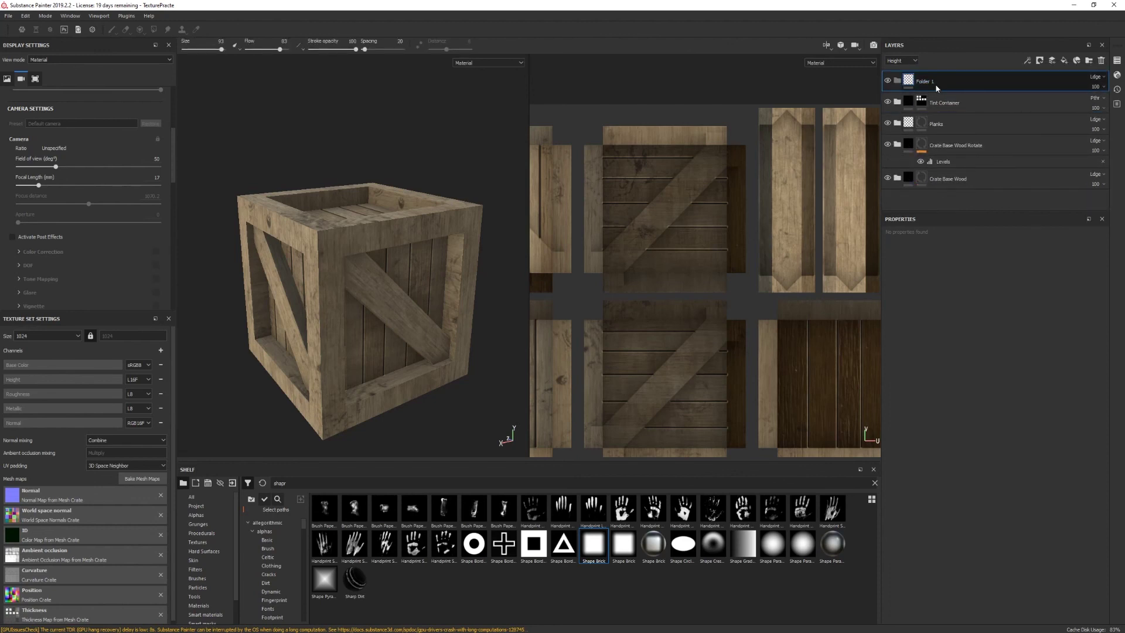
Rename the new folder Dirt, find the Dirt smart material in the shelf, and place it inside the folder
double_click(935, 83)
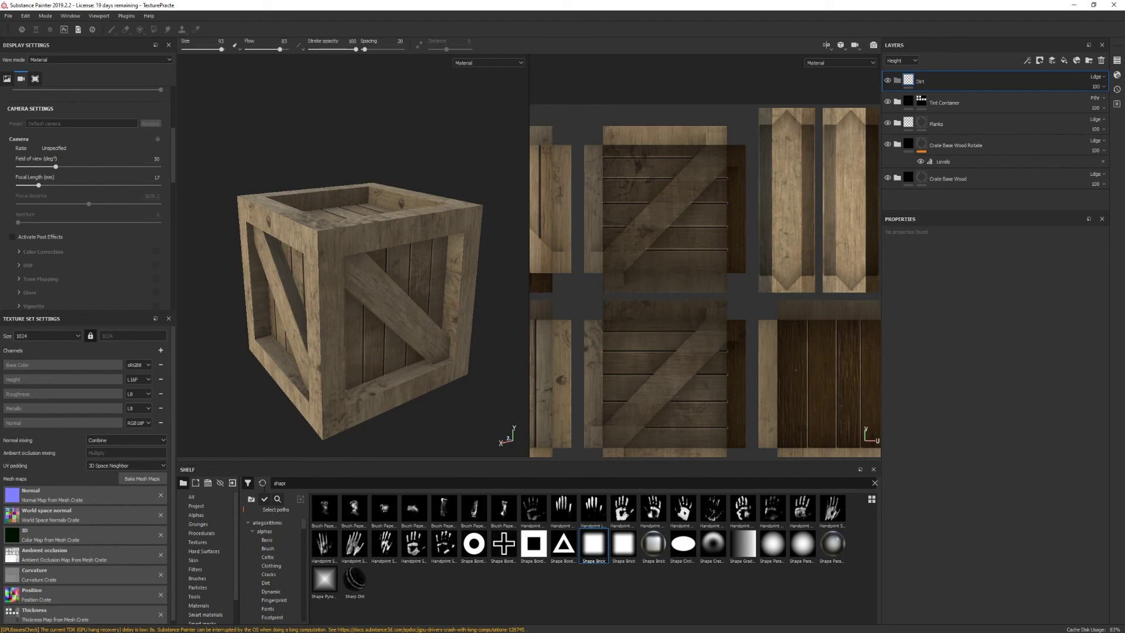
key(BackSpace)
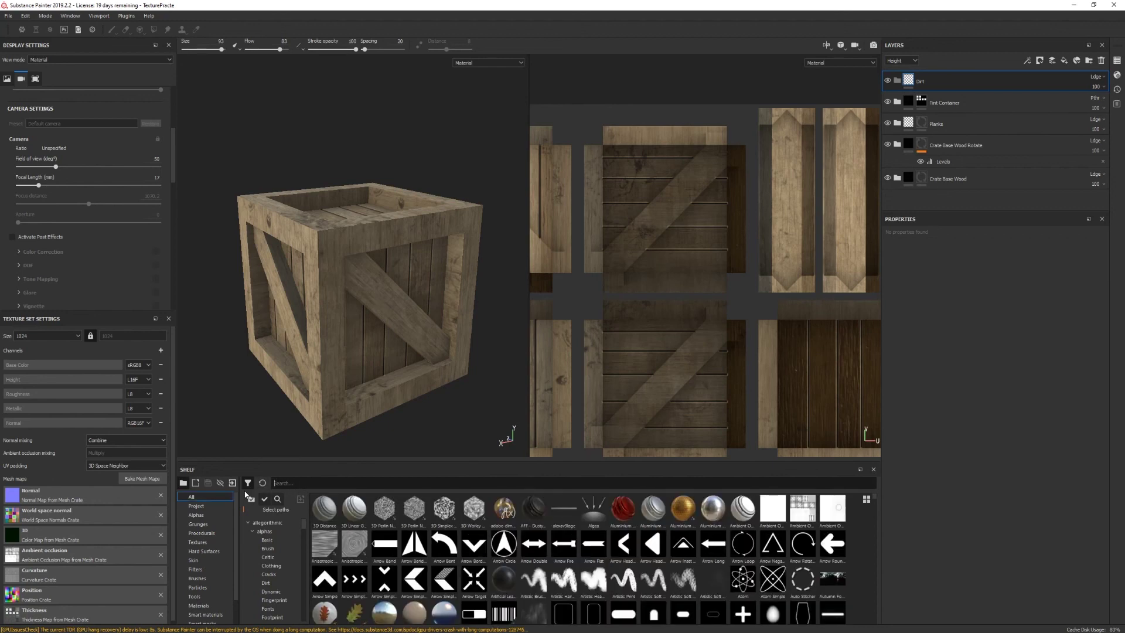
text(dirt)
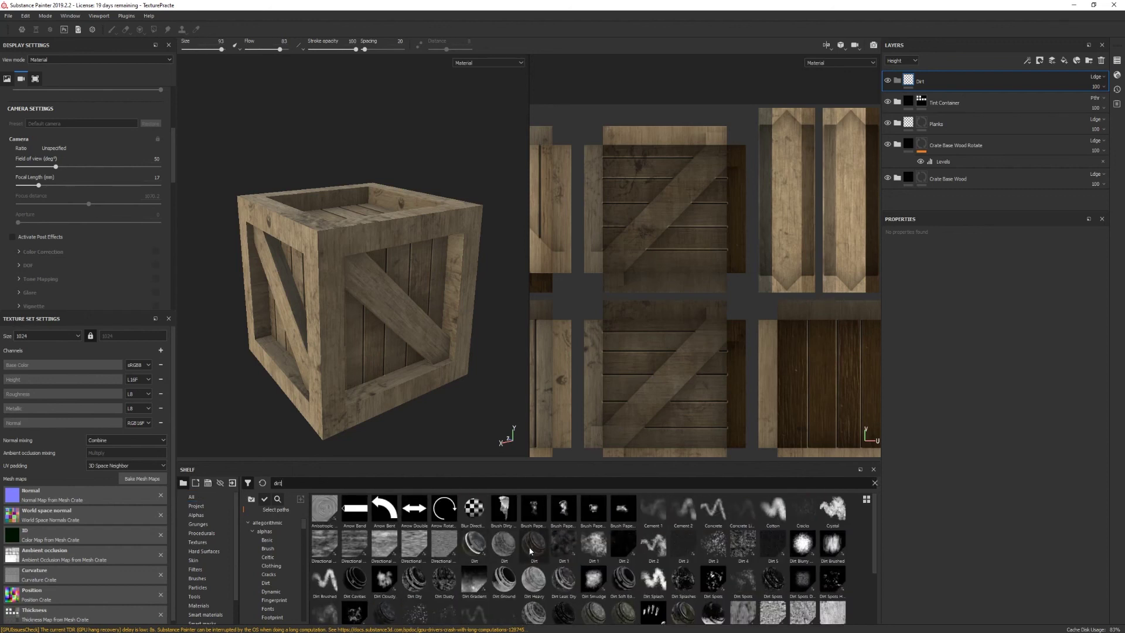
drag(530, 551, 935, 79)
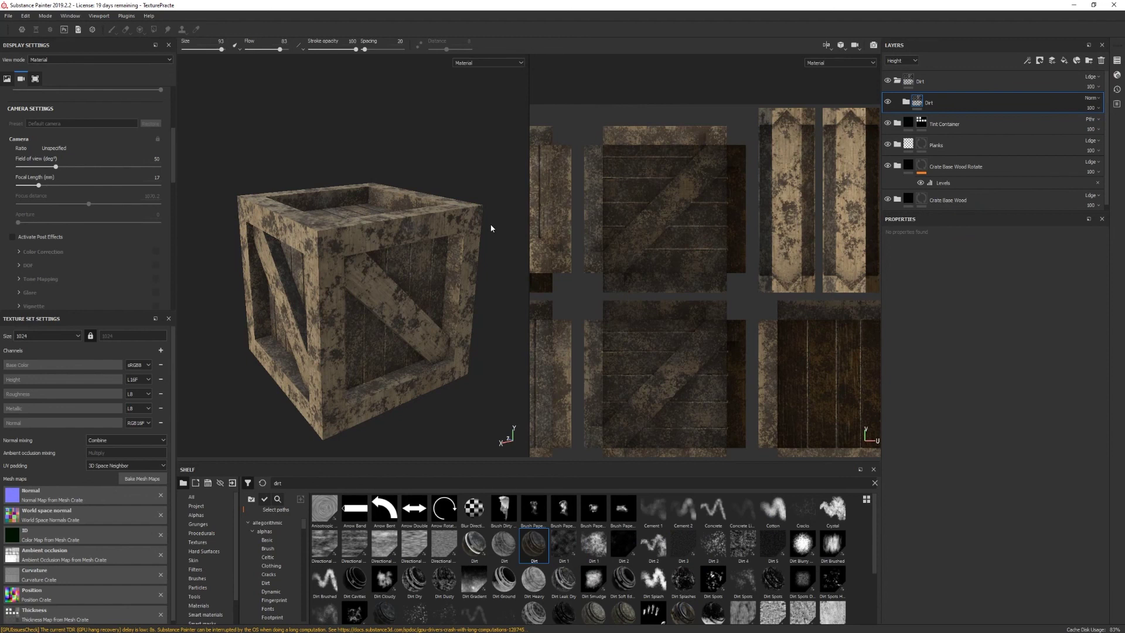
alt+drag(398, 325, 522, 273)
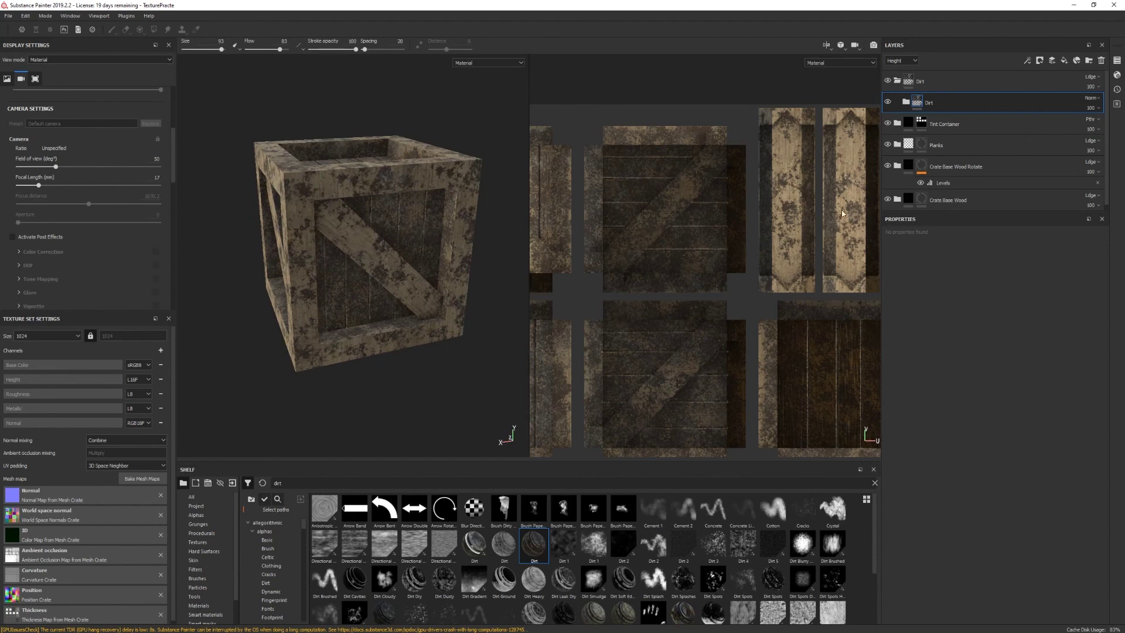
Remove the existing effects from the Dirt Base layer's mask and apply the Ground Dirt smart mask to it
click(905, 103)
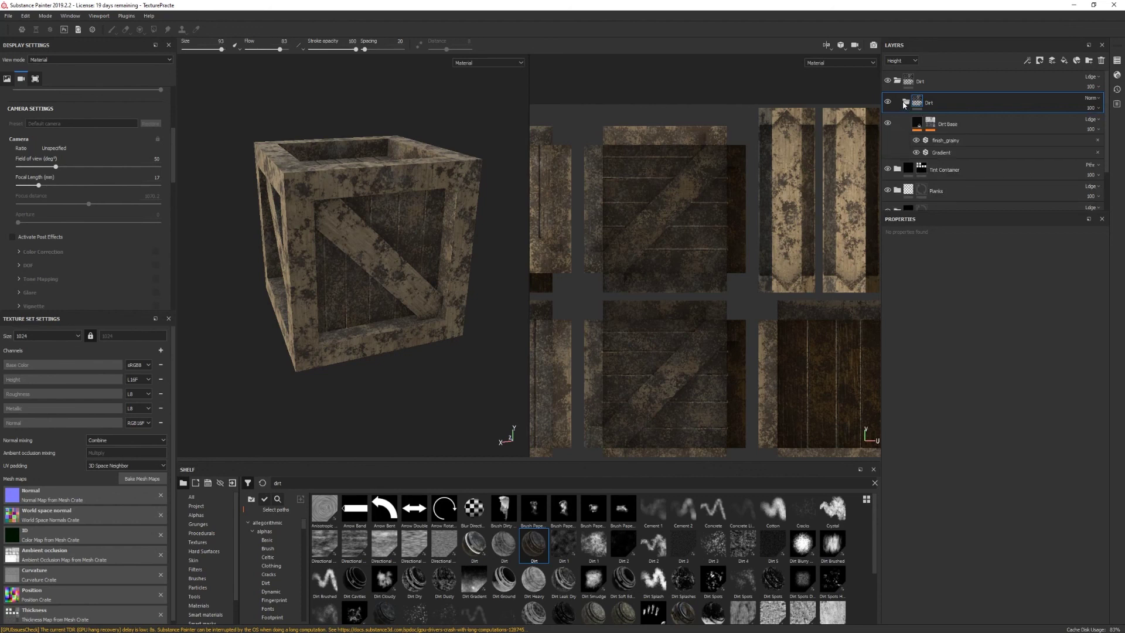
click(928, 123)
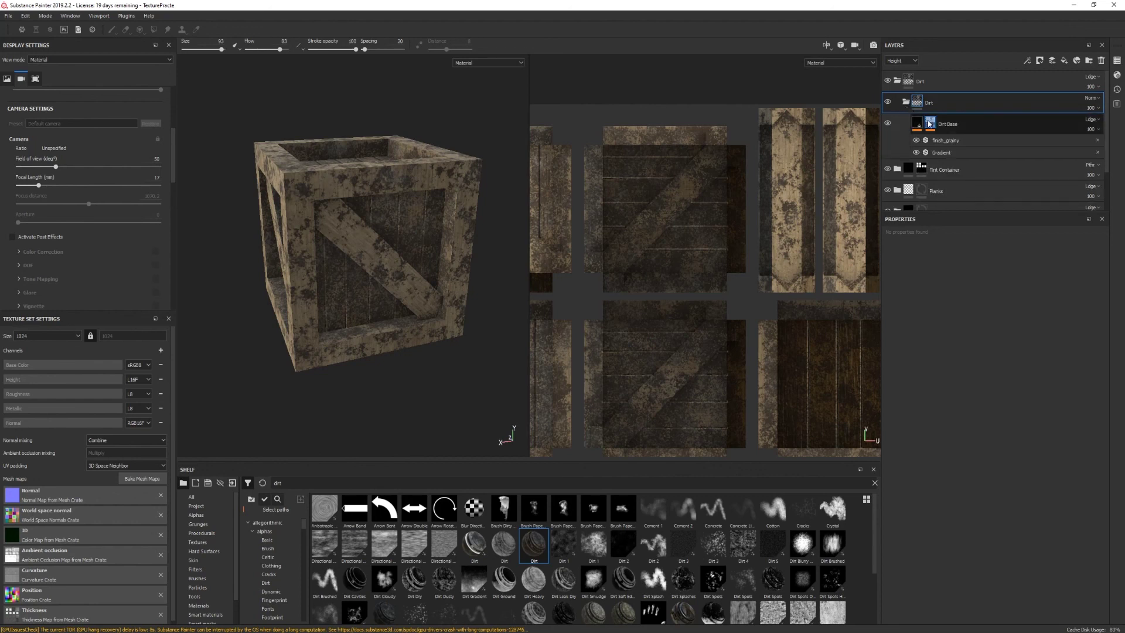
key(1)
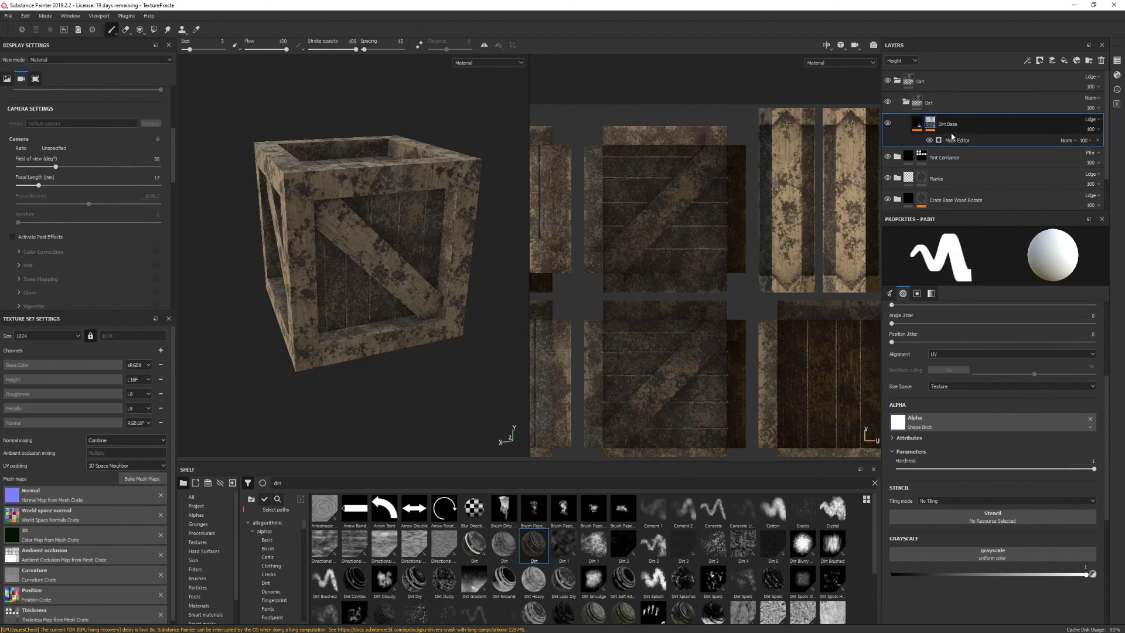
click(1098, 141)
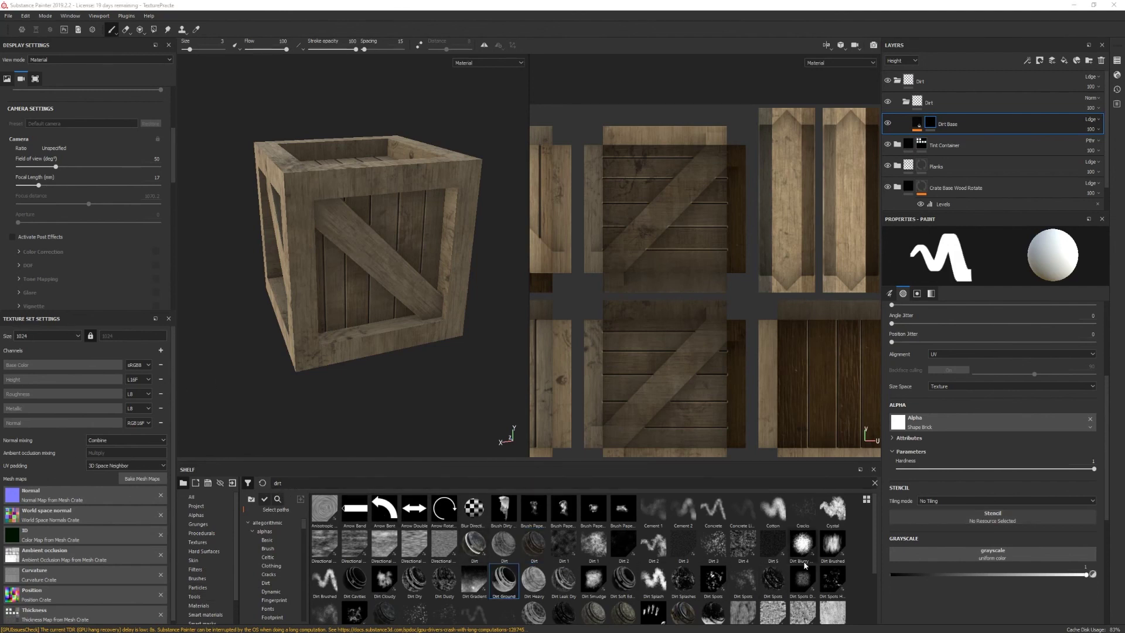
scroll(874, 552, down, 3)
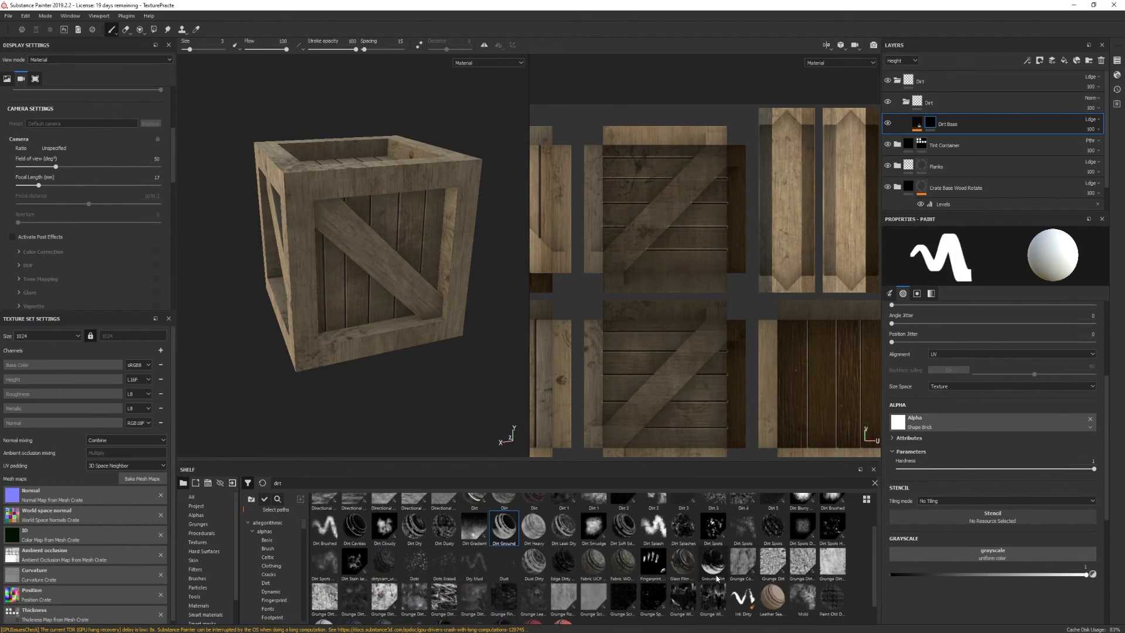
drag(712, 567, 932, 126)
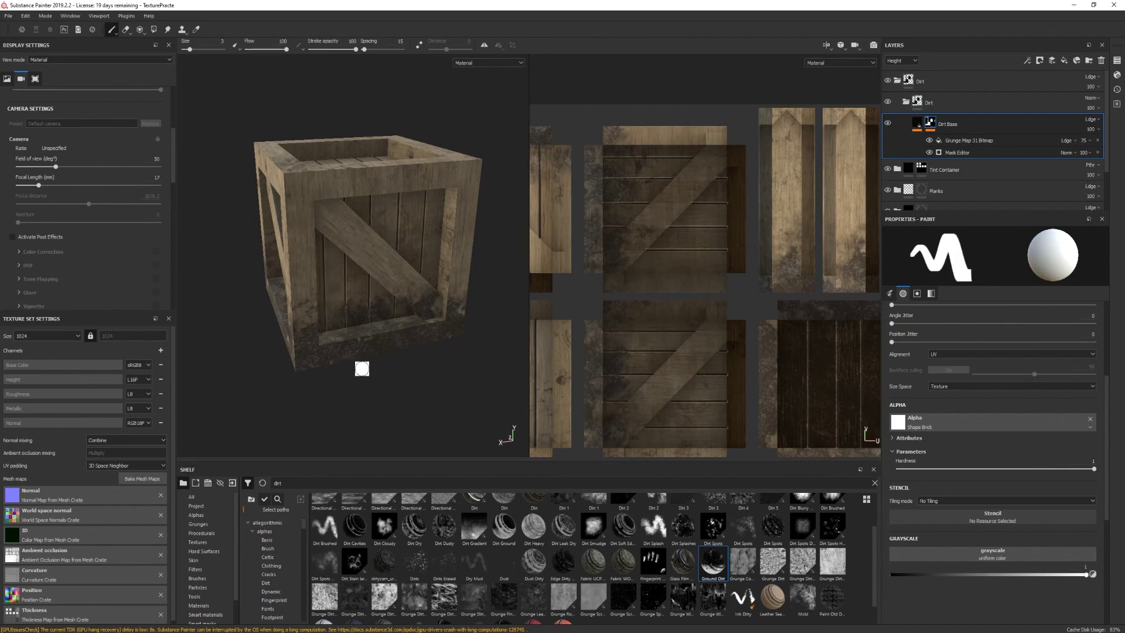
mouse_move(335, 417)
alt+mouse_down()
mouse_move(432, 386)
mouse_move(391, 319)
mouse_move(301, 377)
mouse_move(314, 427)
mouse_move(375, 407)
mouse_move(380, 424)
mouse_move(359, 346)
mouse_move(369, 331)
alt+mouse_up()
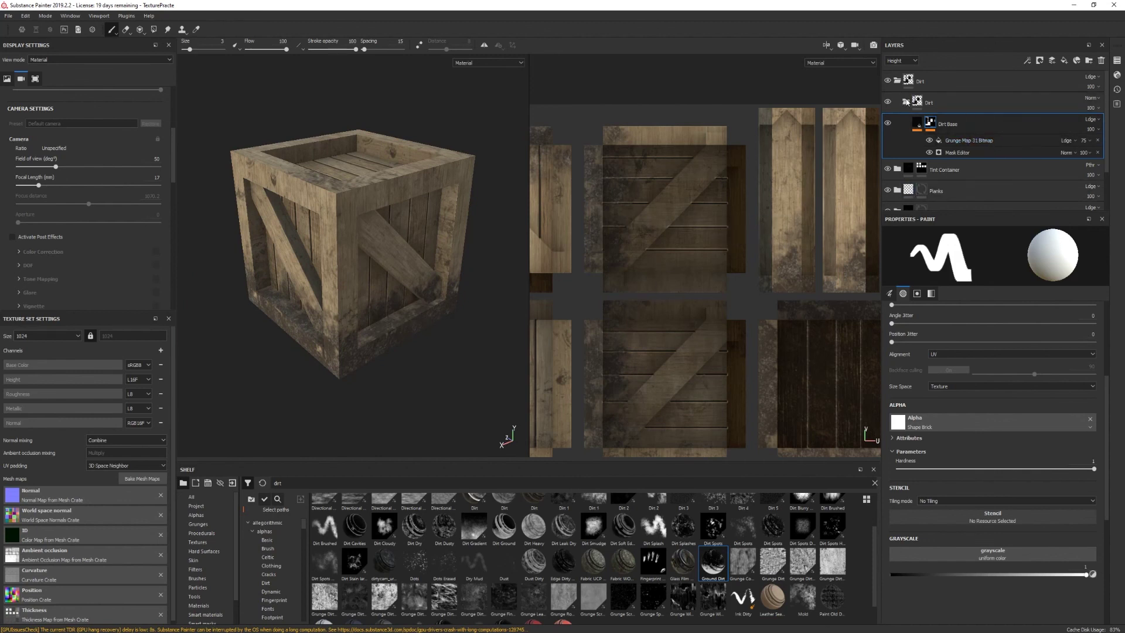
Collapse the Dirt folders and, in the Base Color channel, set the outer Dirt folder's opacity to 50
click(906, 102)
click(897, 81)
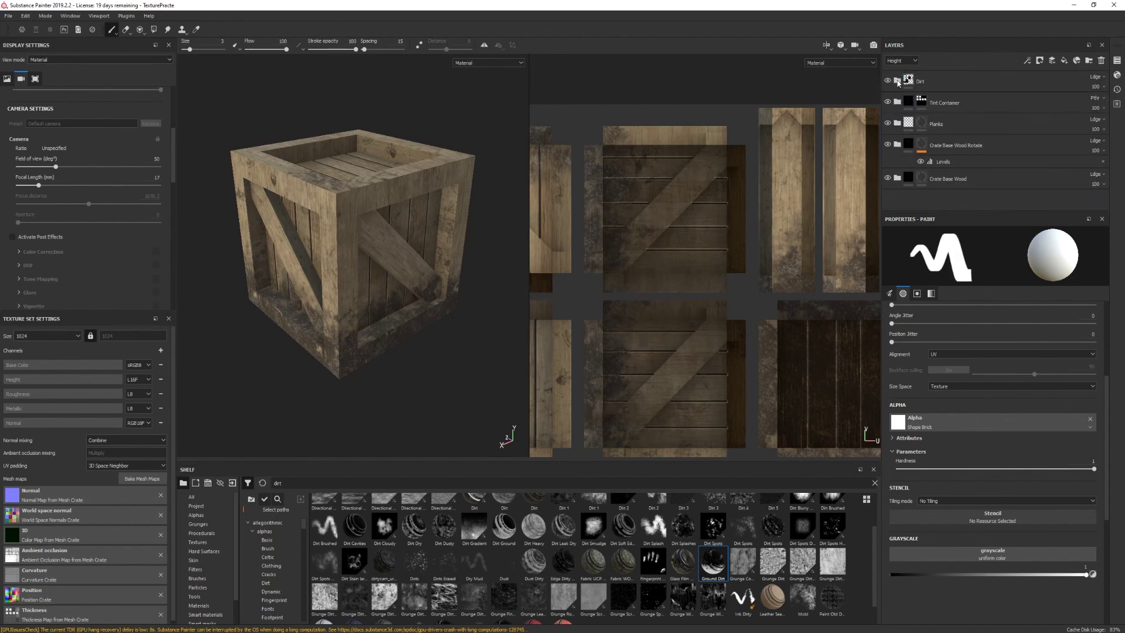
click(1103, 88)
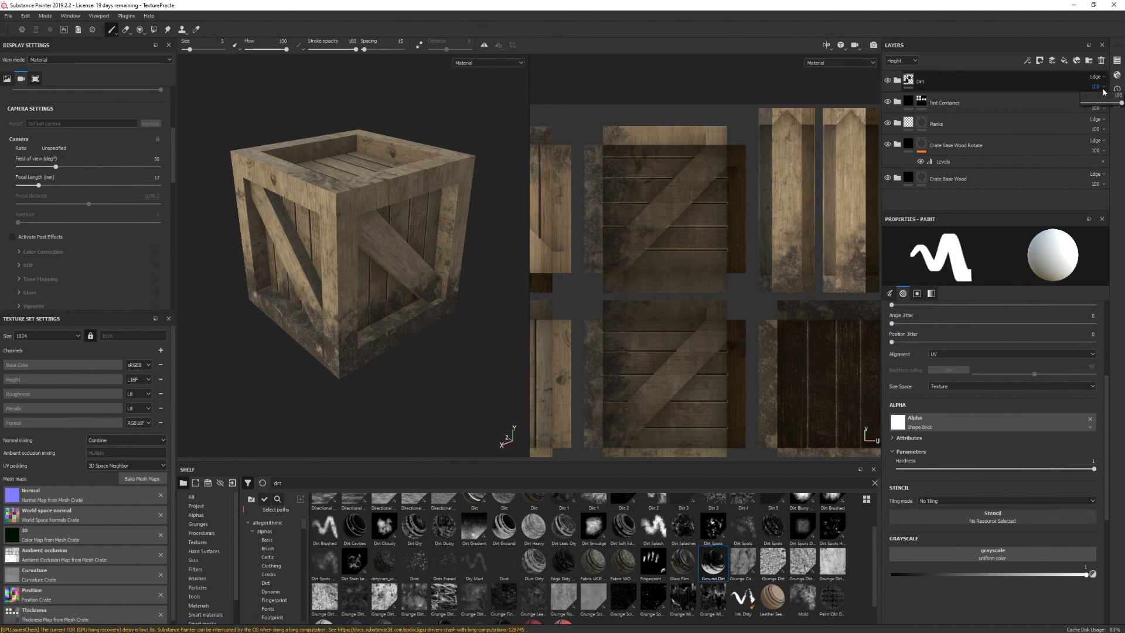
click(904, 61)
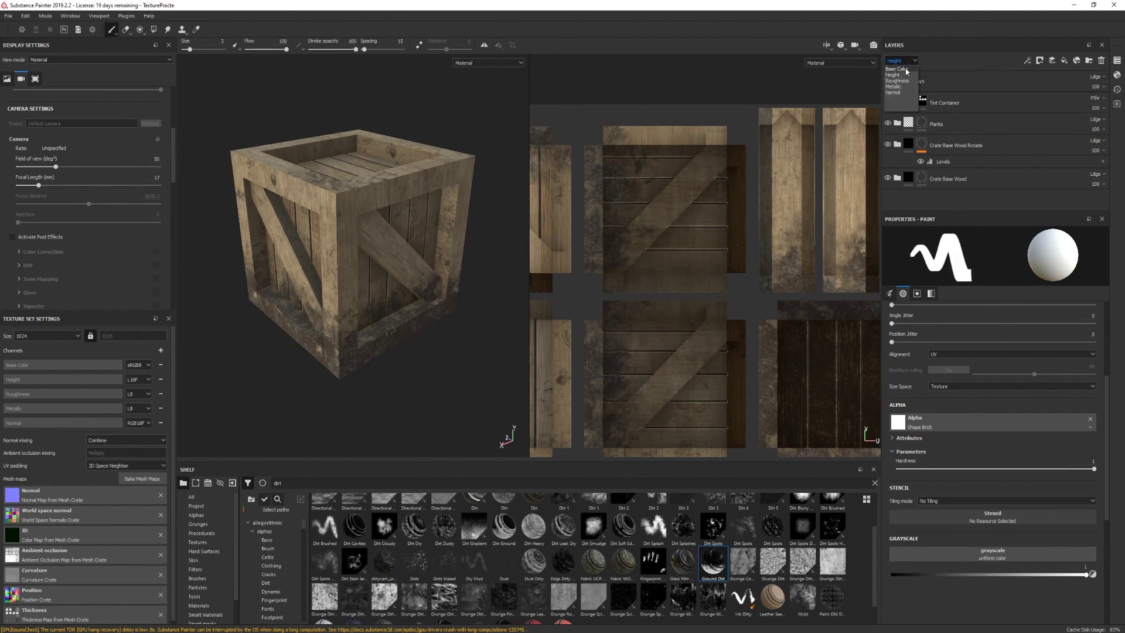
click(905, 70)
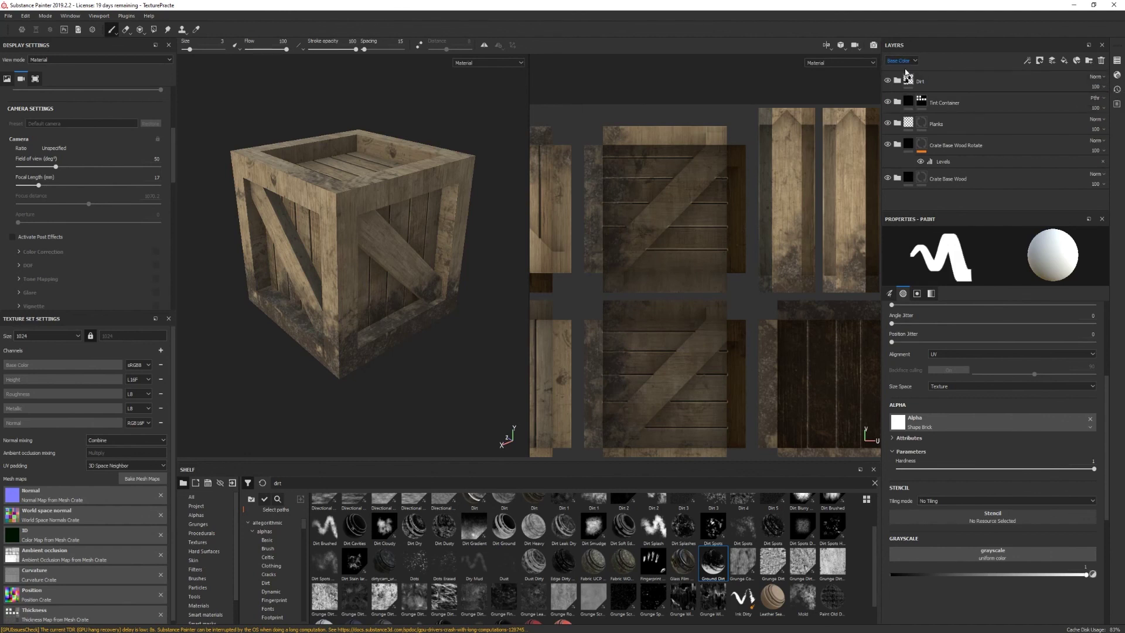
click(1104, 90)
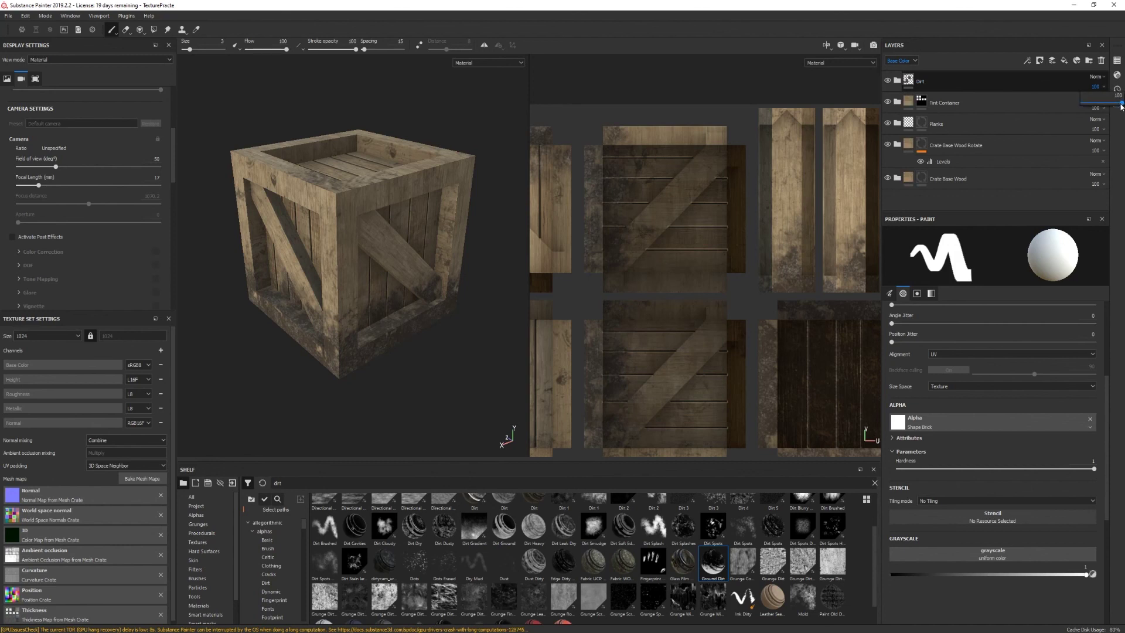
drag(1120, 106, 1097, 103)
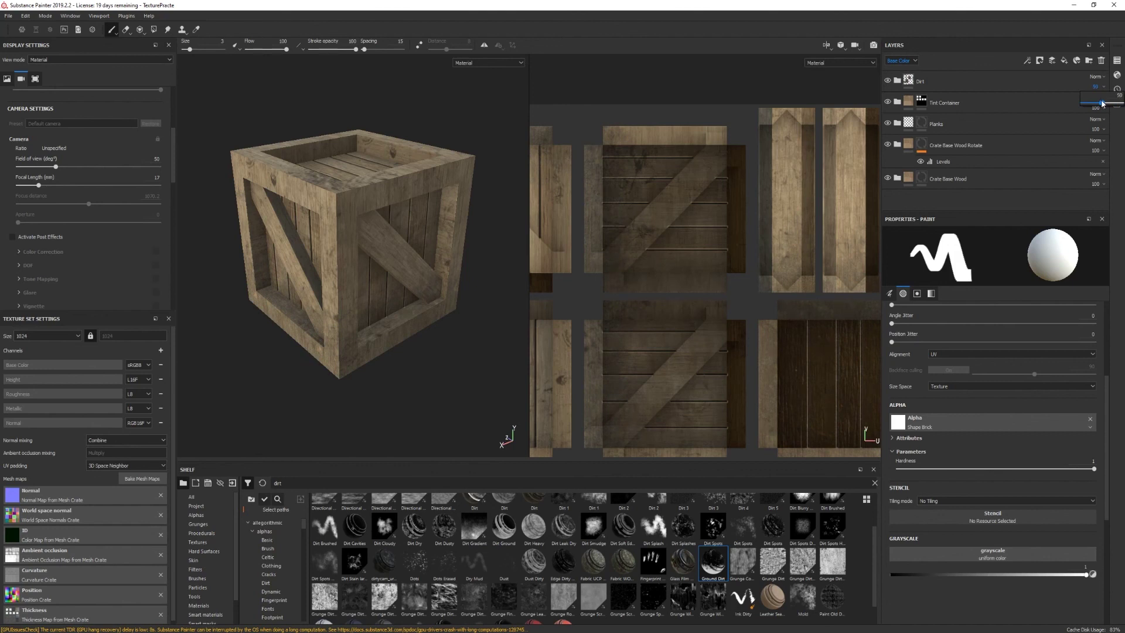
mouse_move(472, 233)
alt+mouse_down()
mouse_move(497, 170)
mouse_move(575, 122)
mouse_move(475, 220)
alt+mouse_up()
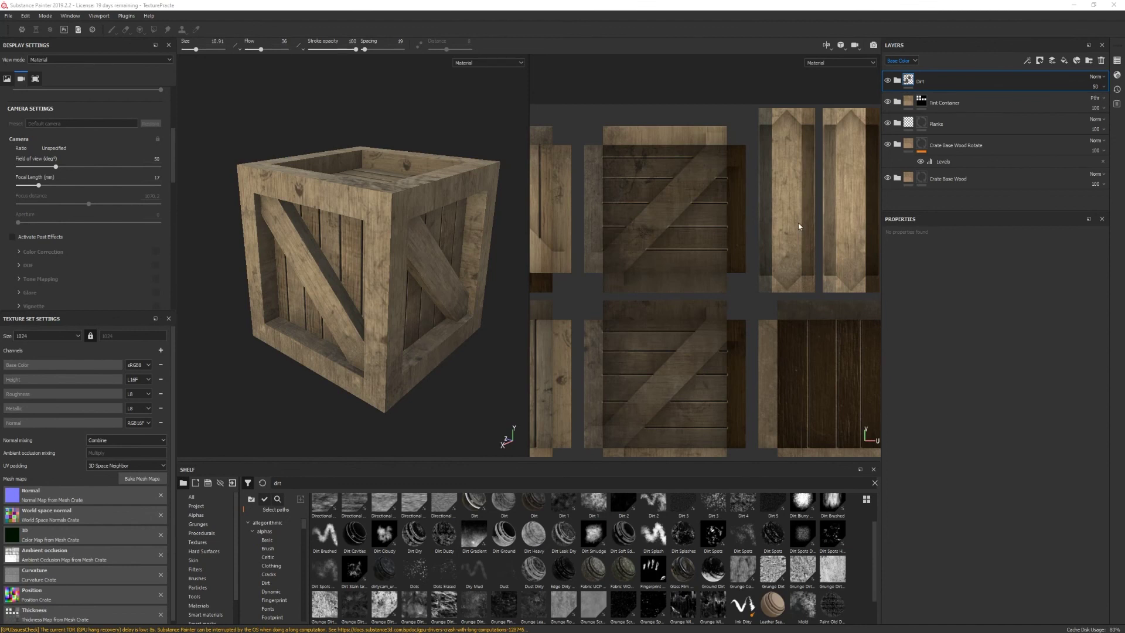
Add a folder named Text at the top of the stack with a fill layer inside that affects only color
click(1088, 61)
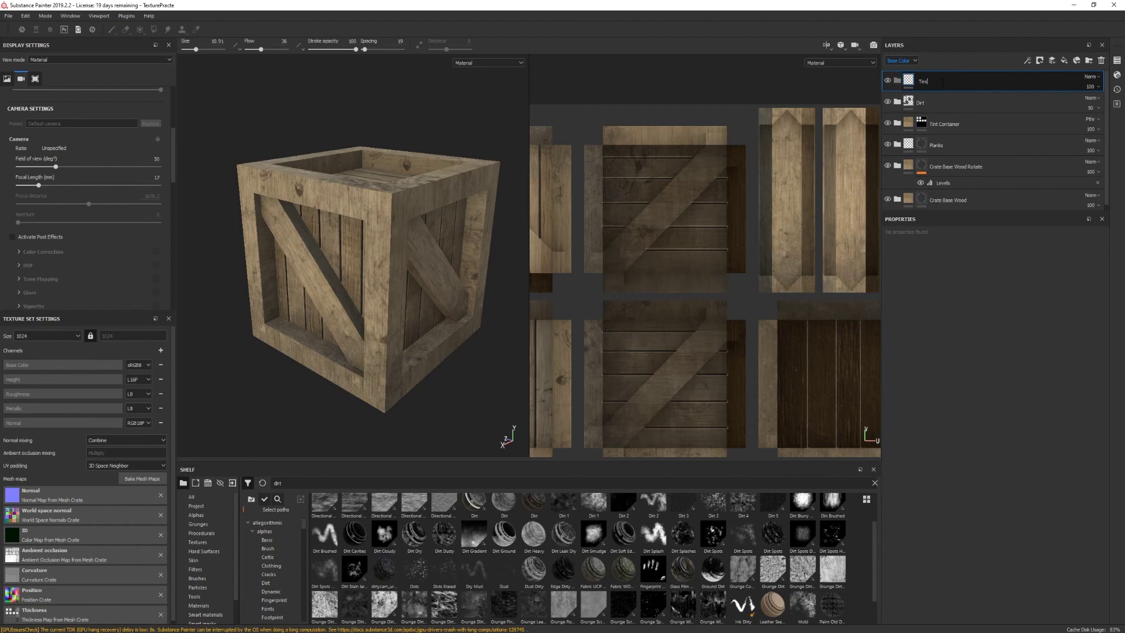
click(1063, 62)
drag(918, 82, 927, 106)
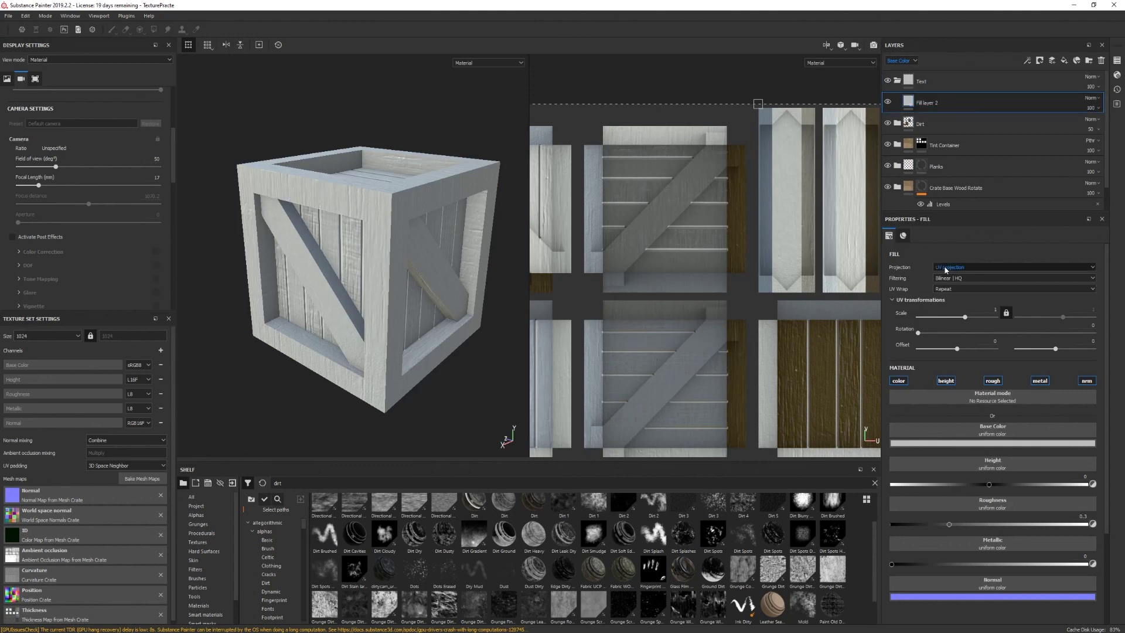
click(945, 381)
click(992, 381)
click(1039, 381)
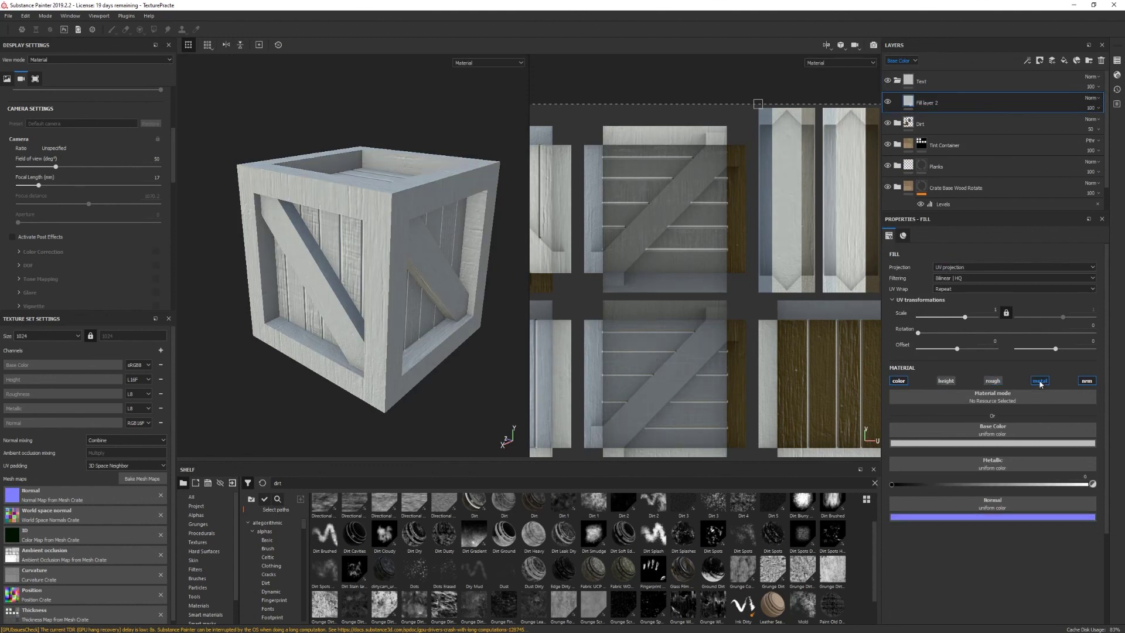
click(1087, 380)
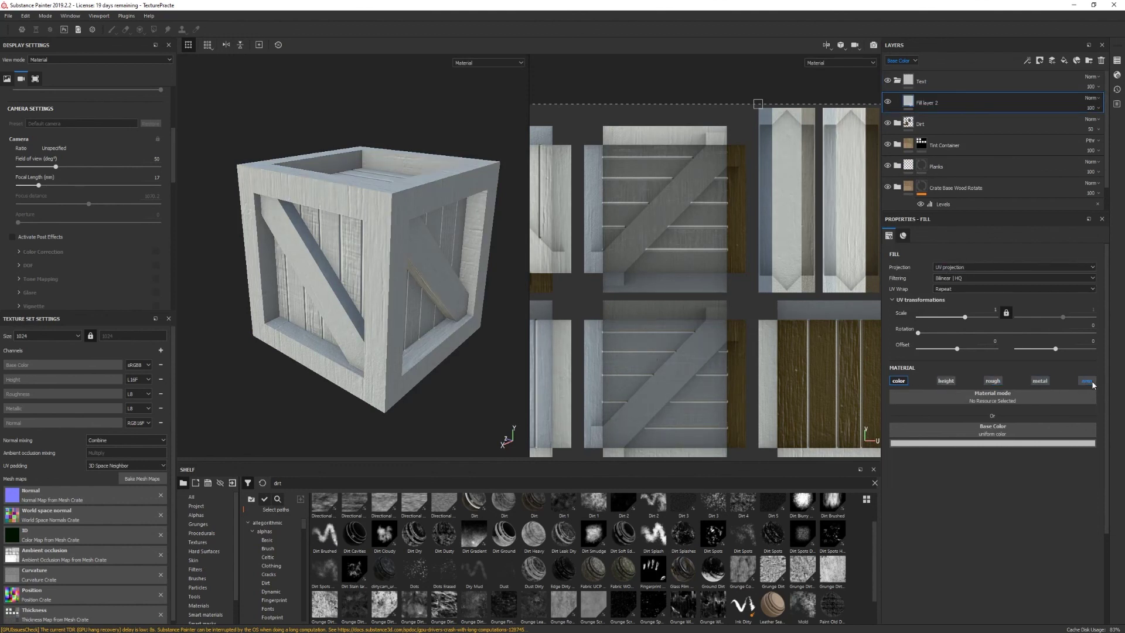
Set the new fill layer's Base Color to near black and add a black mask to the layer
click(994, 443)
drag(1001, 486, 997, 533)
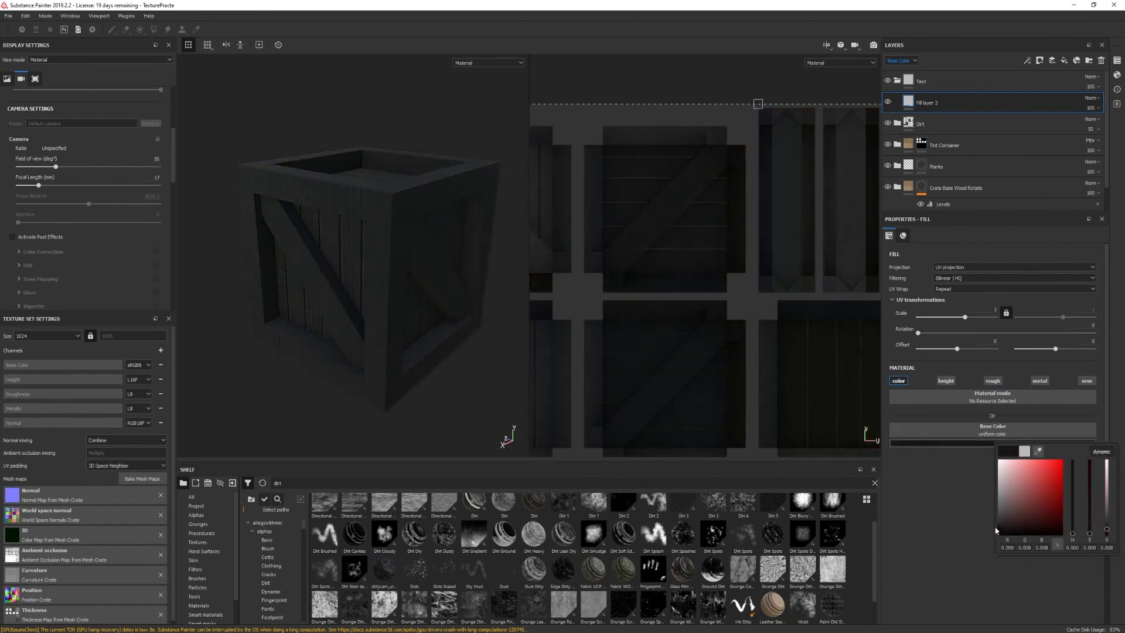
right_click(923, 104)
click(972, 115)
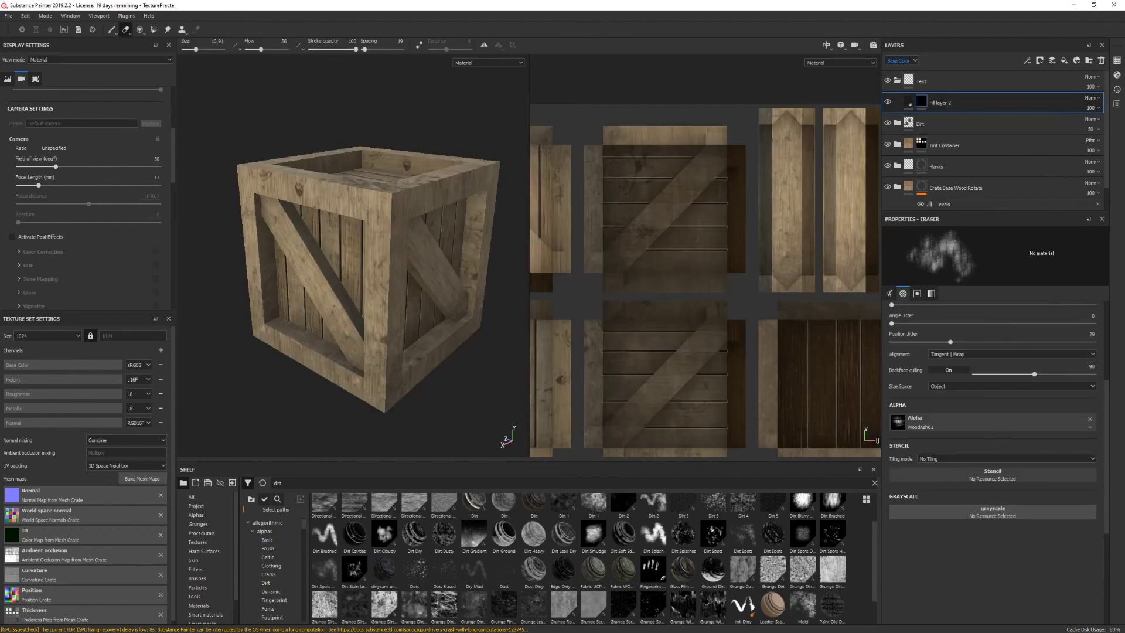
Choose the Font Black Ops One alpha from the Fonts collection and set its text to WARNING
click(233, 482)
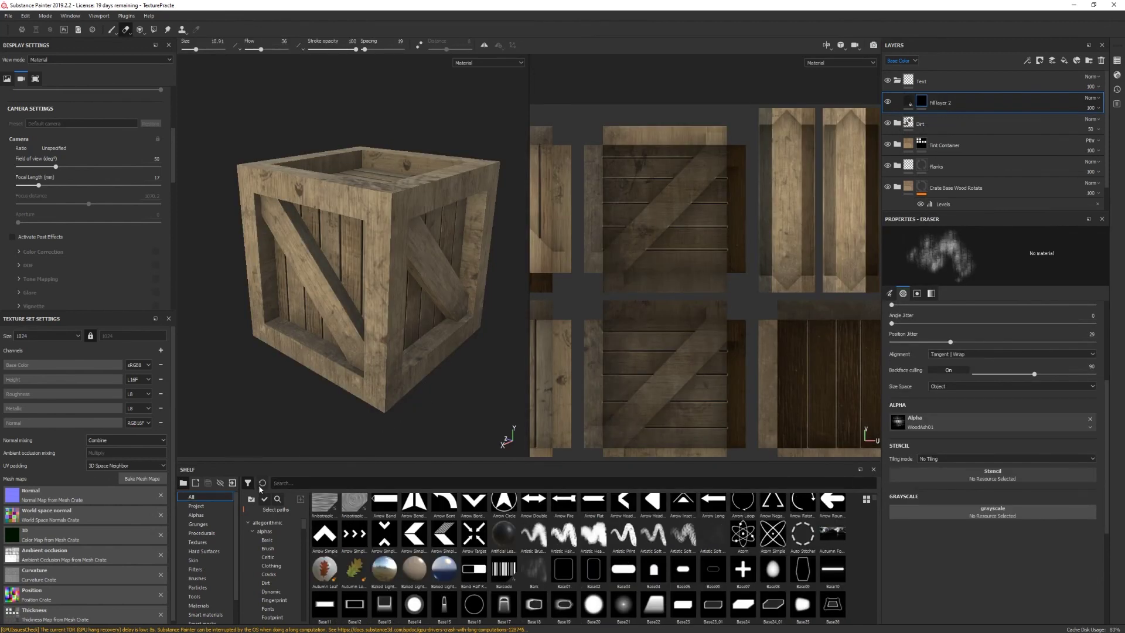
click(268, 608)
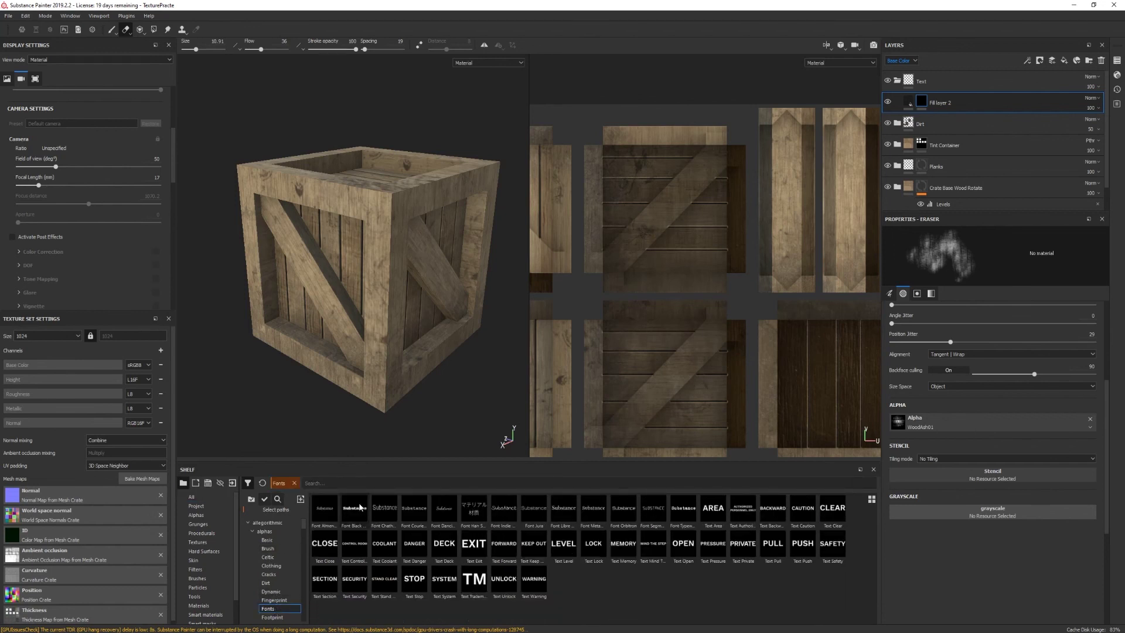
click(355, 507)
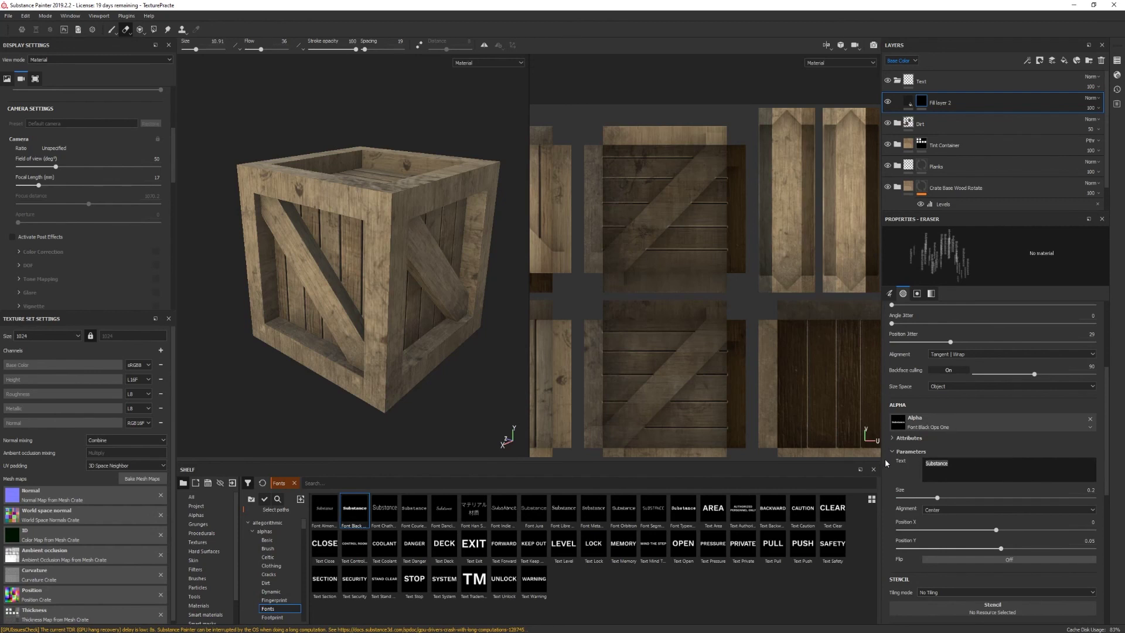
key(BackSpace)
text(wa)
key(BackSpace)
key(BackSpace)
key(BackSpace)
key(BackSpace)
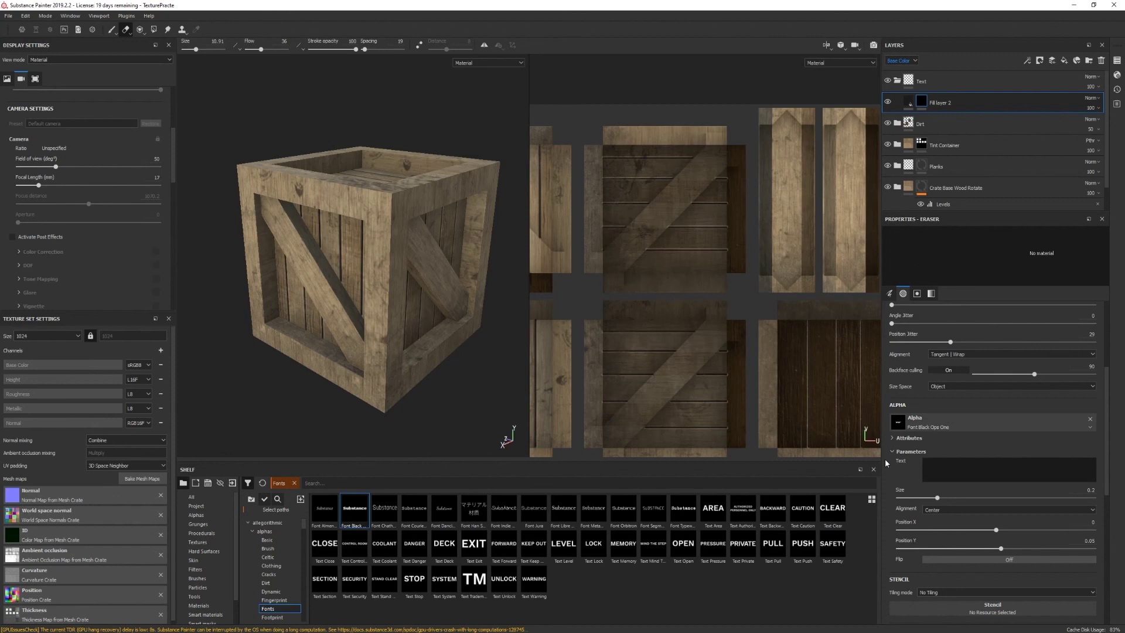
text(WARNING)
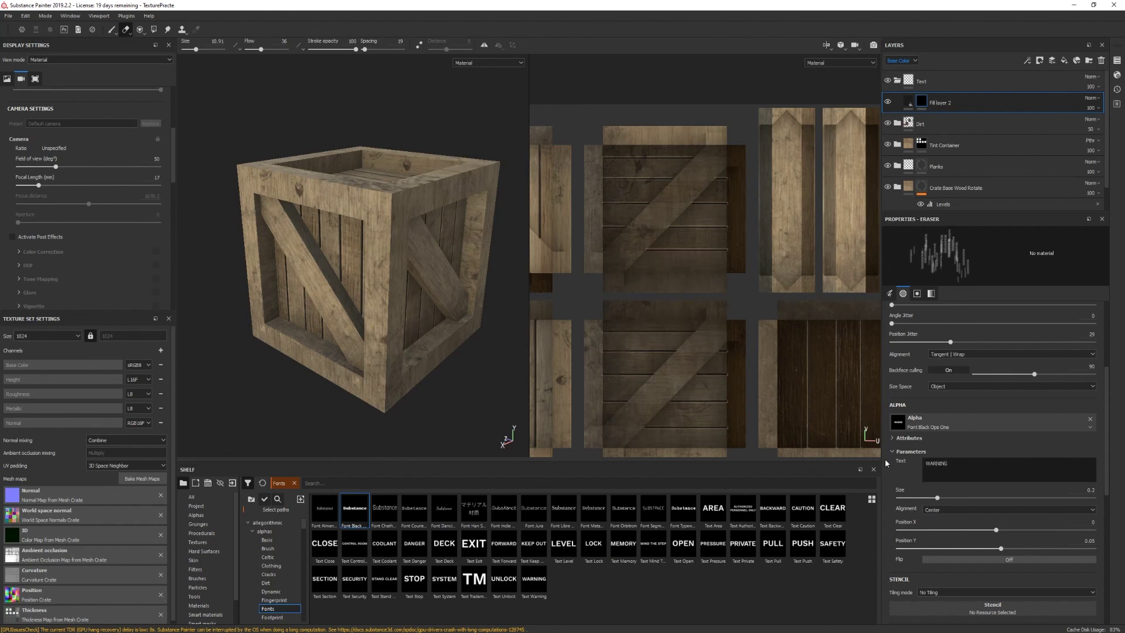
With the Paint brush's alpha text changed to WARNING, stamp it once across the upper middle of the crate's unbraced planks in the fill layer's mask
mouse_move(391, 273)
alt+shift+mouse_down()
mouse_move(388, 312)
mouse_move(369, 319)
mouse_move(439, 404)
mouse_move(392, 384)
mouse_move(262, 386)
mouse_move(305, 352)
alt+shift+mouse_up()
alt+drag(350, 314, 375, 306)
scroll(375, 234, up, 5)
alt+middle_drag(387, 199, 383, 230)
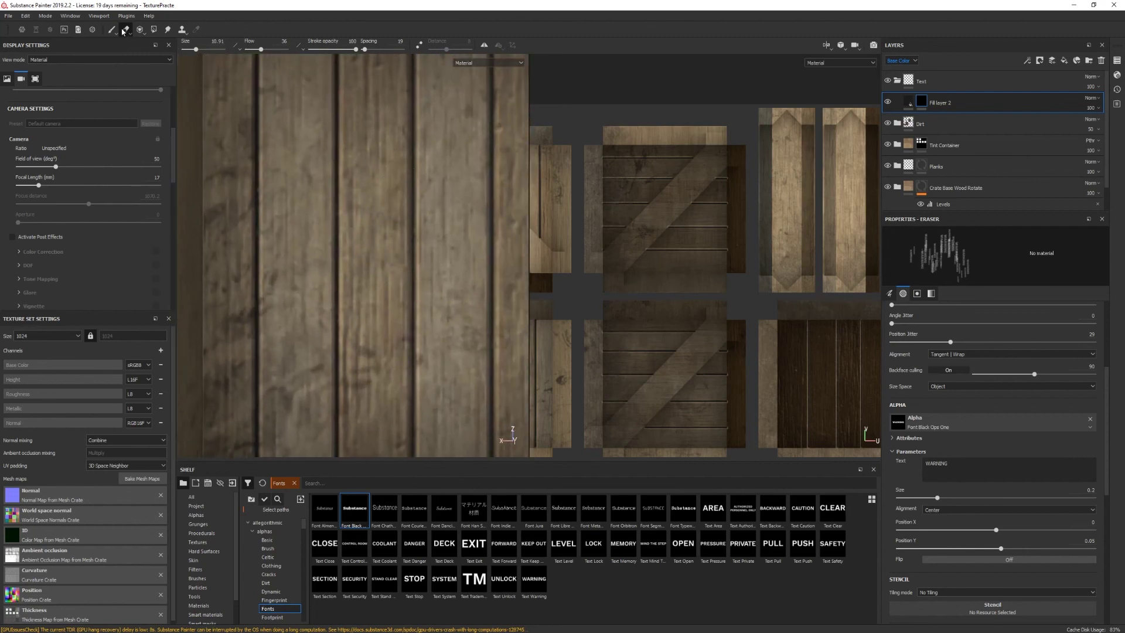
click(112, 30)
scroll(314, 184, down, 3)
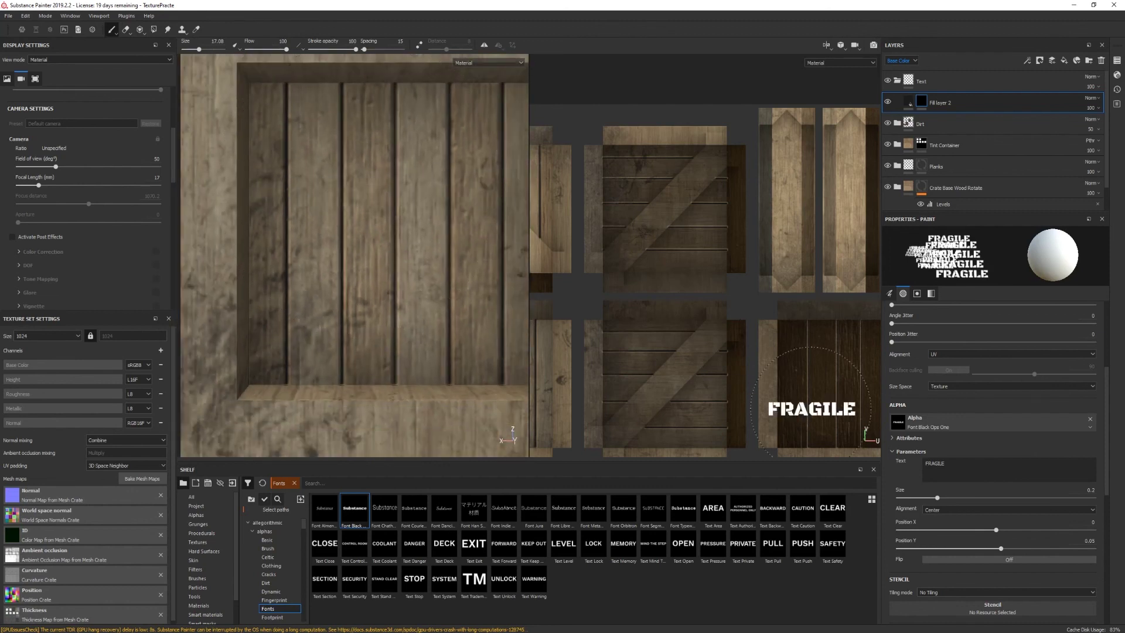
key(BackSpace)
key(BackSpace)
key(BackSpace)
key(BackSpace)
key(BackSpace)
key(BackSpace)
key(BackSpace)
text(WARNING)
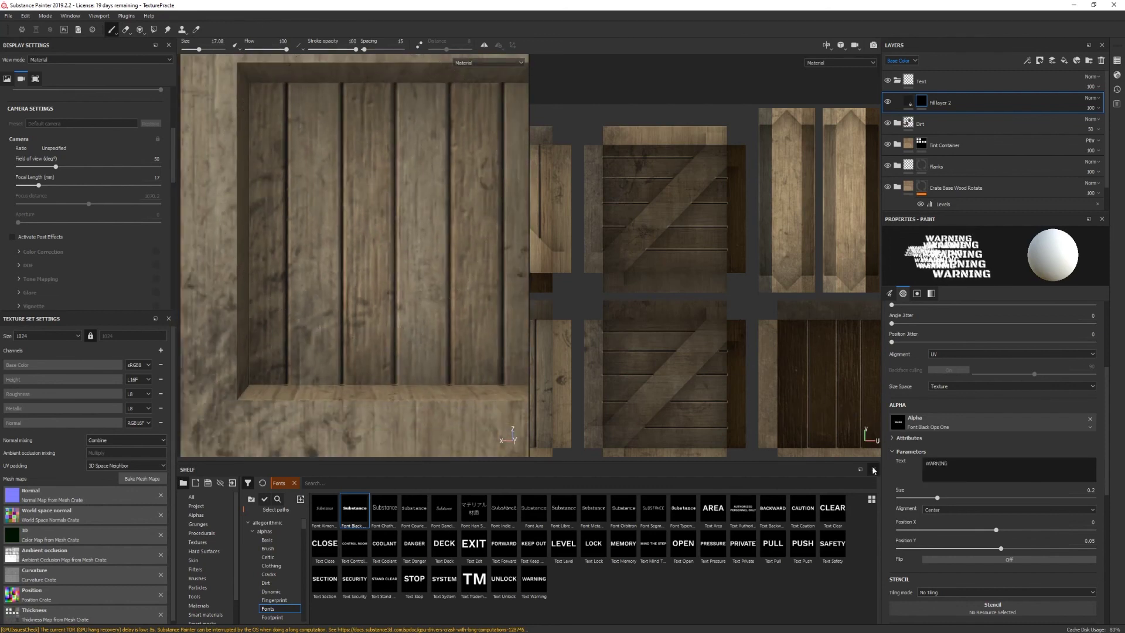
alt+middle_drag(400, 173, 344, 197)
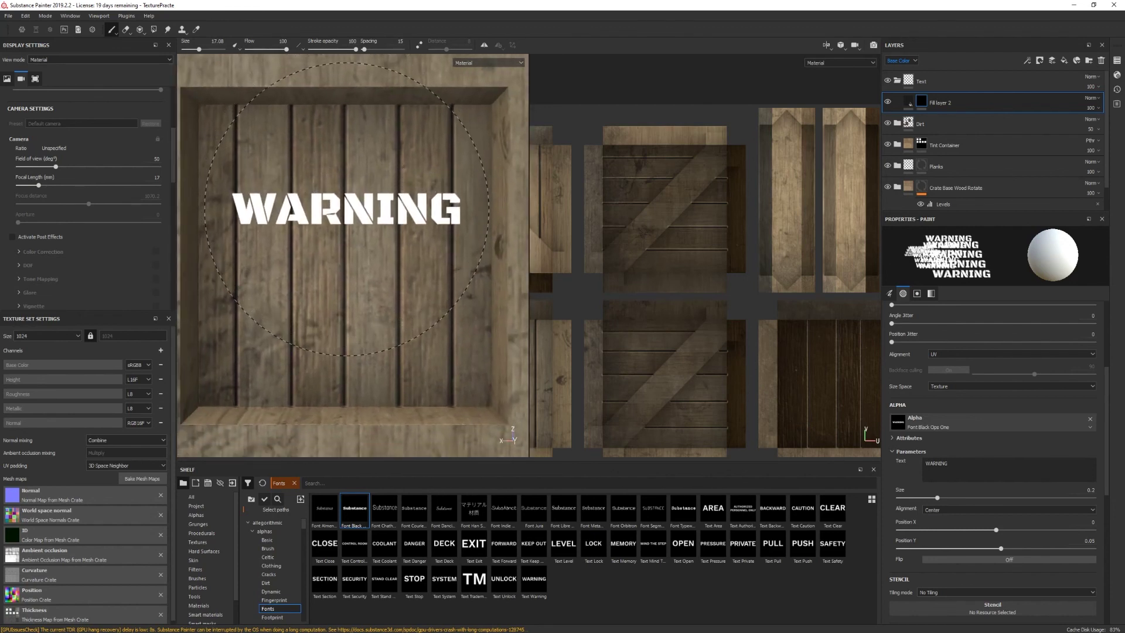
click(342, 213)
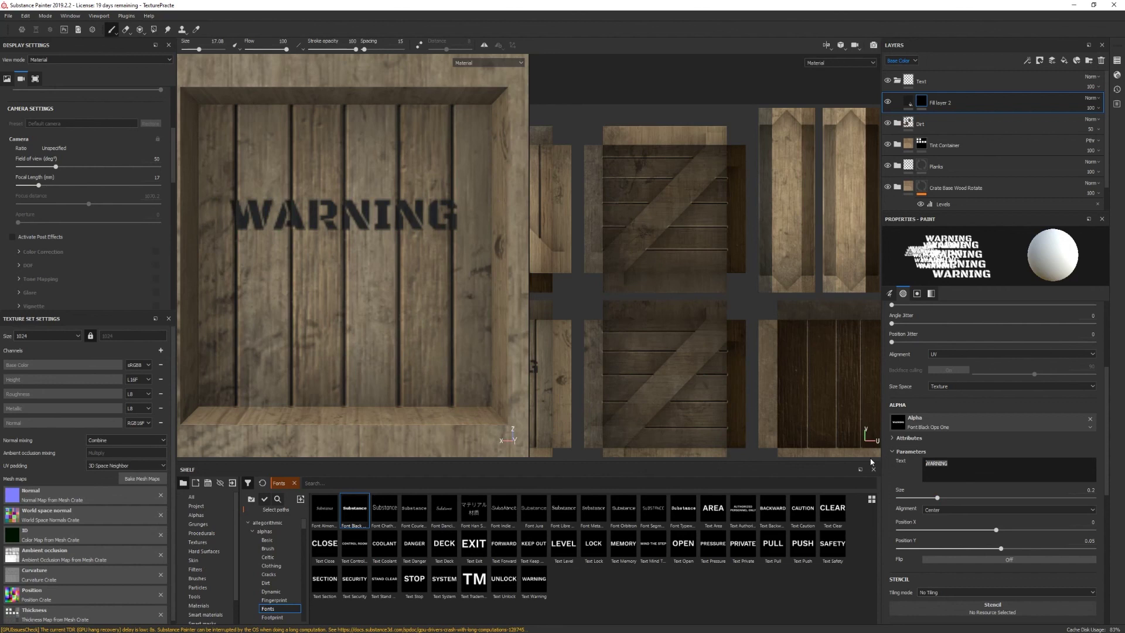
Change the brush alpha's text to FRAGILE and stamp it once on the planks just below WARNING
text(FRAGILE)
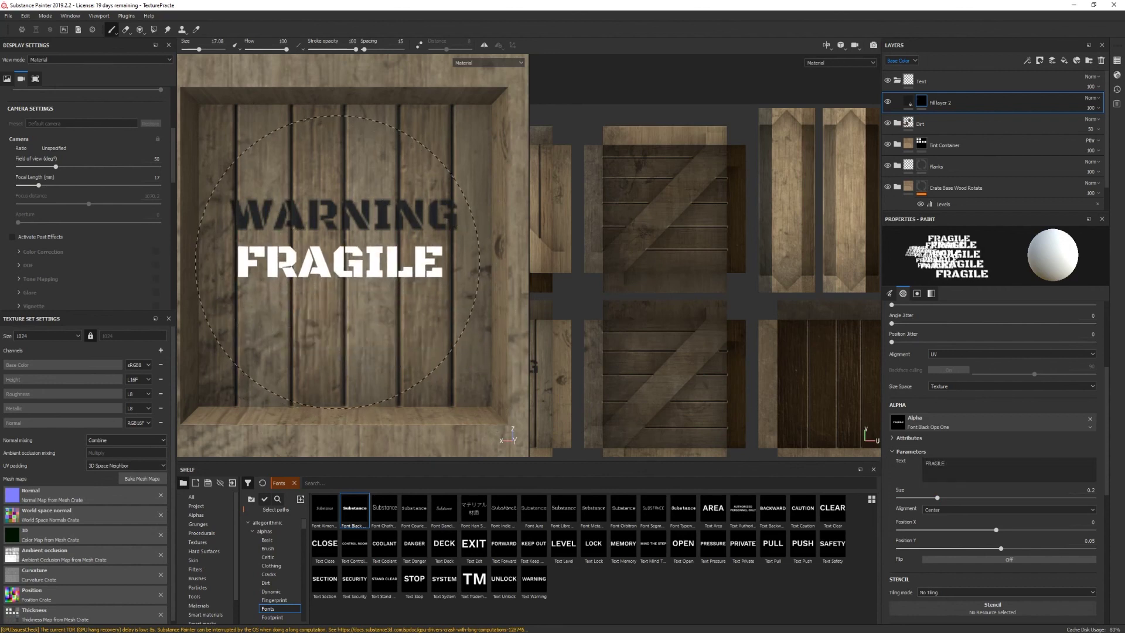
click(342, 264)
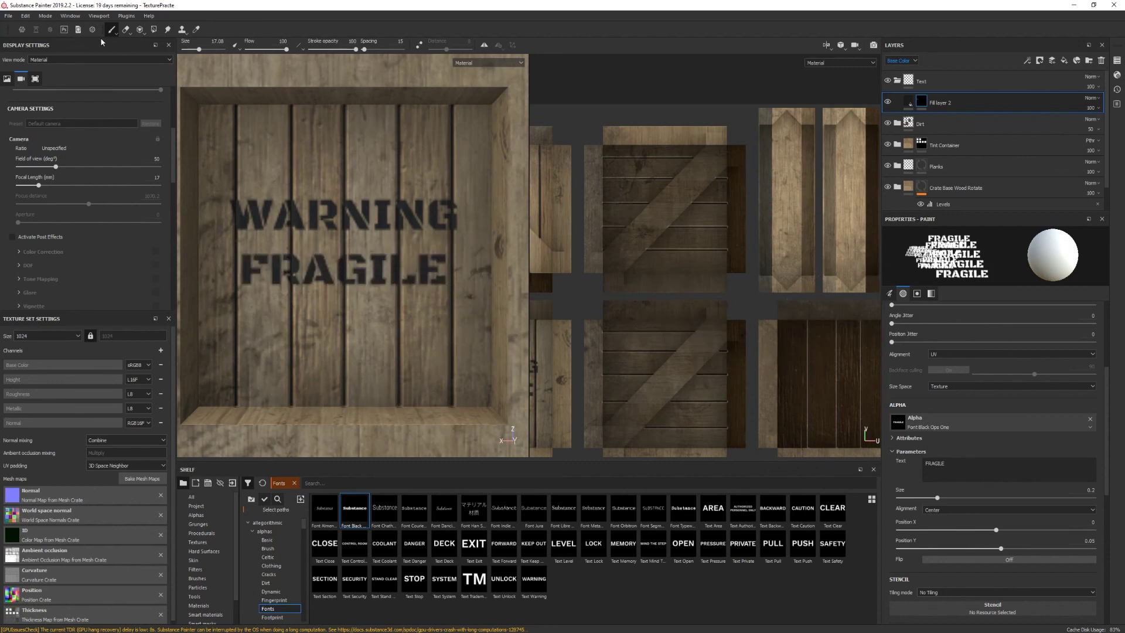
Fade patches of the WARNING and FRAGILE text in the mask using the Eraser with the Bark brush at size about 11 and increased flow
click(125, 32)
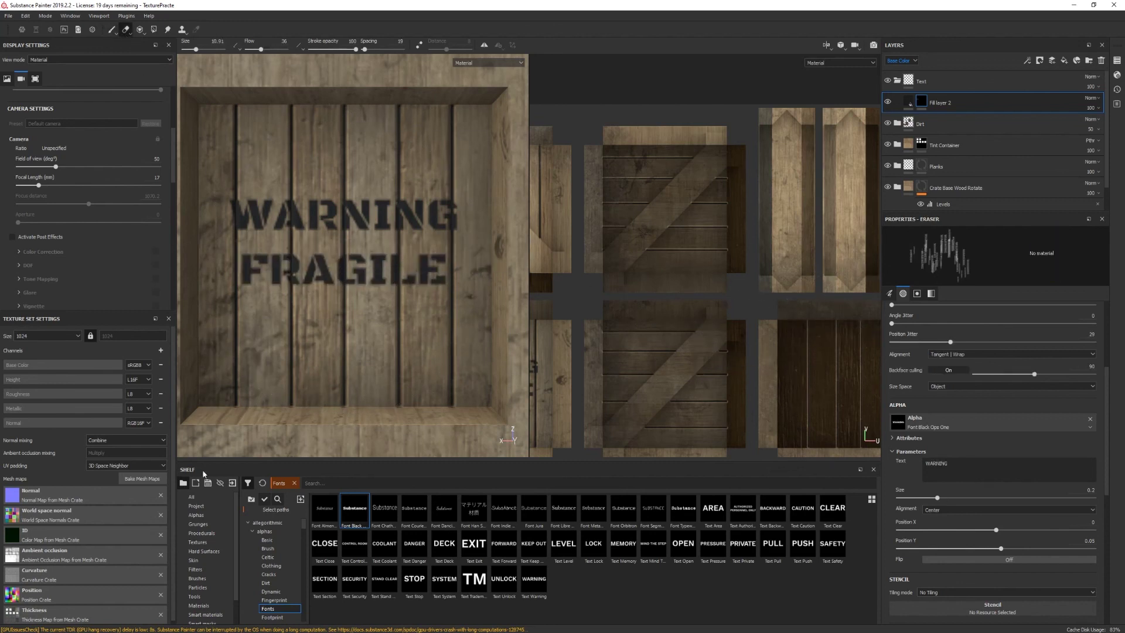
click(209, 579)
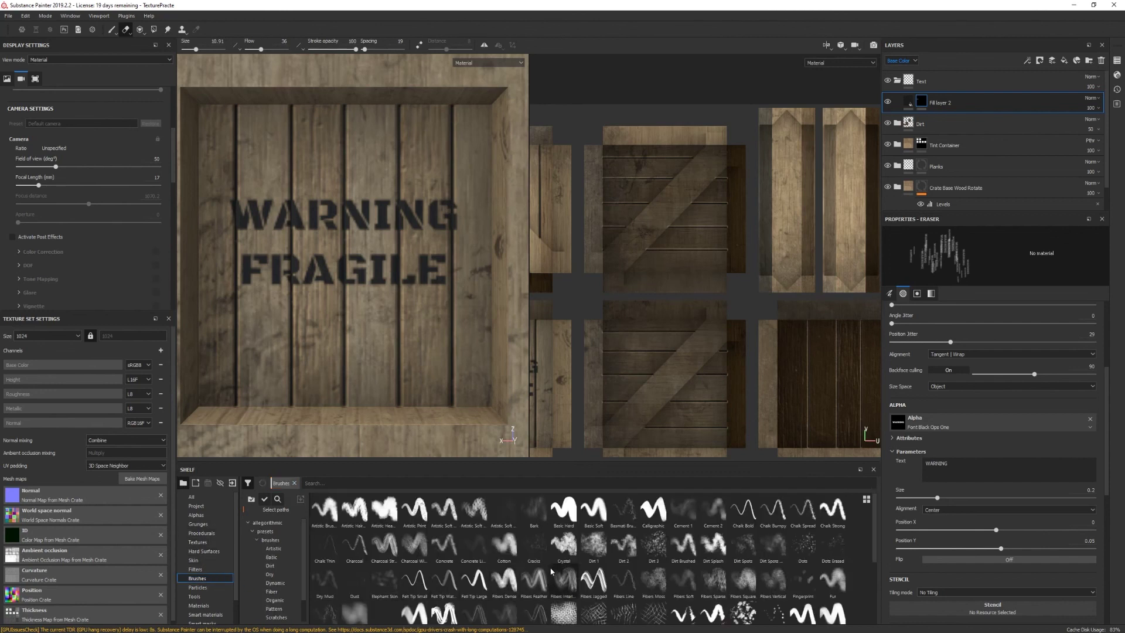
click(653, 545)
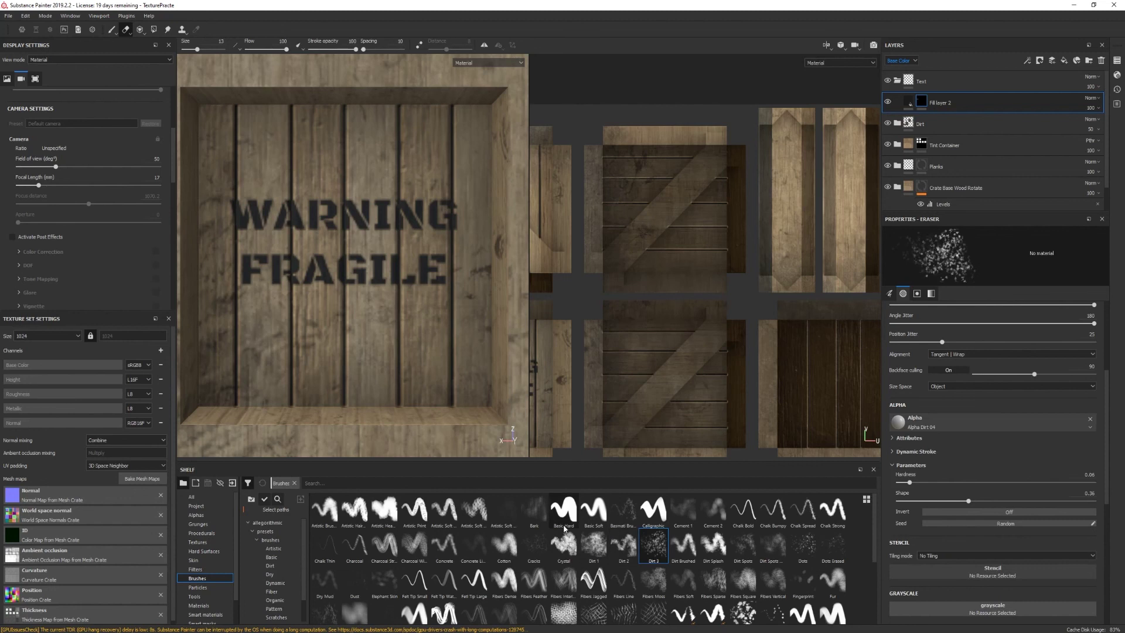
click(535, 513)
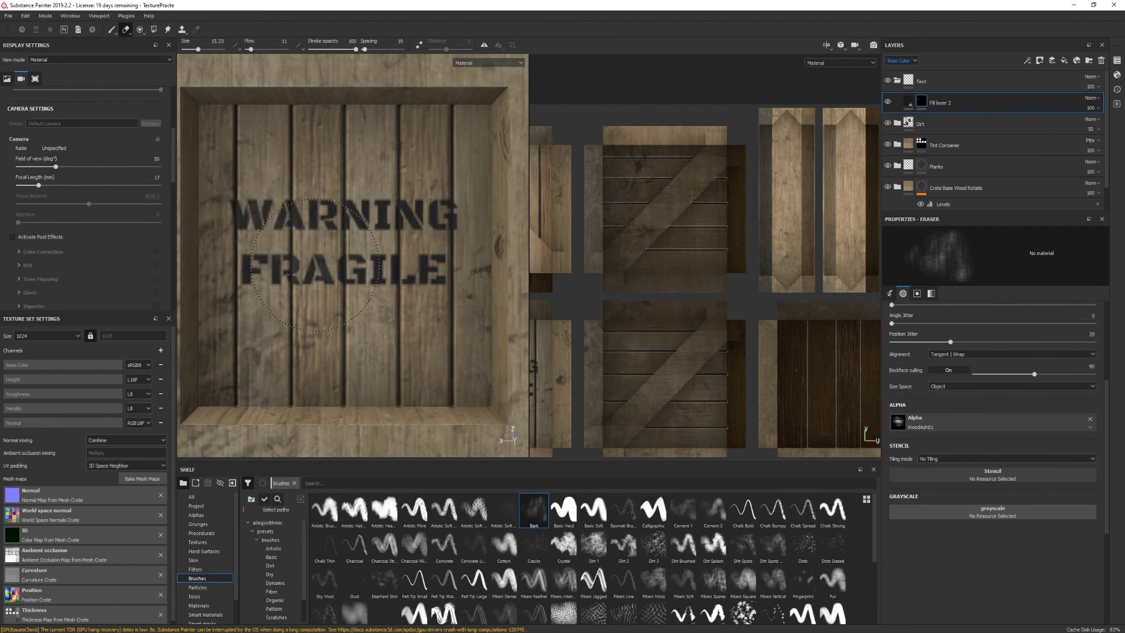
ctrl+right_drag(402, 278, 387, 280)
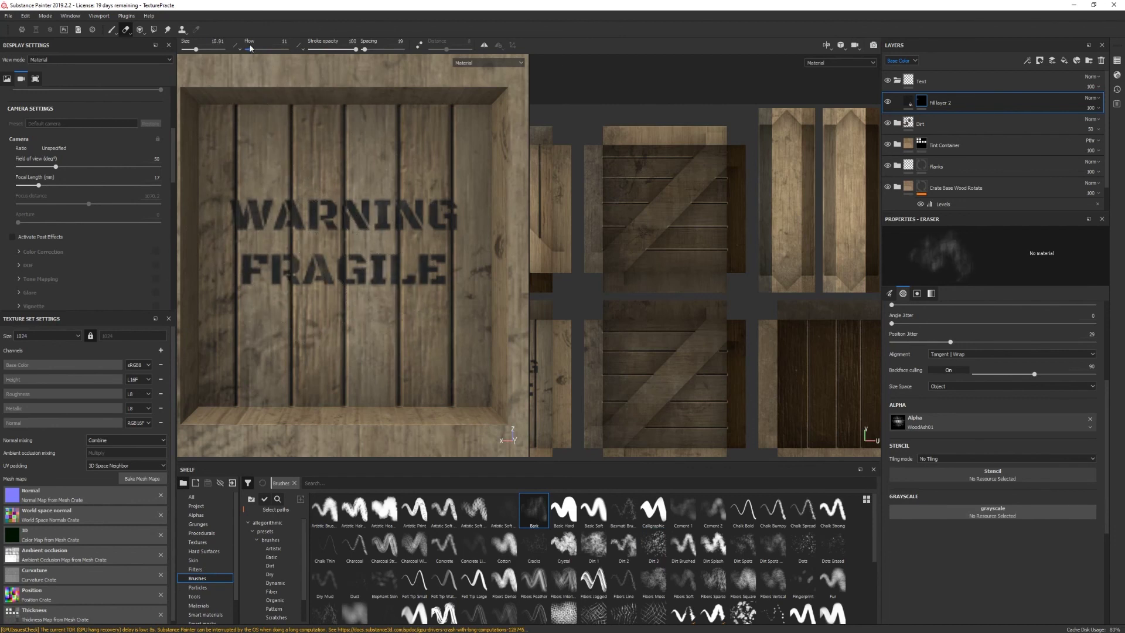
drag(254, 51, 258, 52)
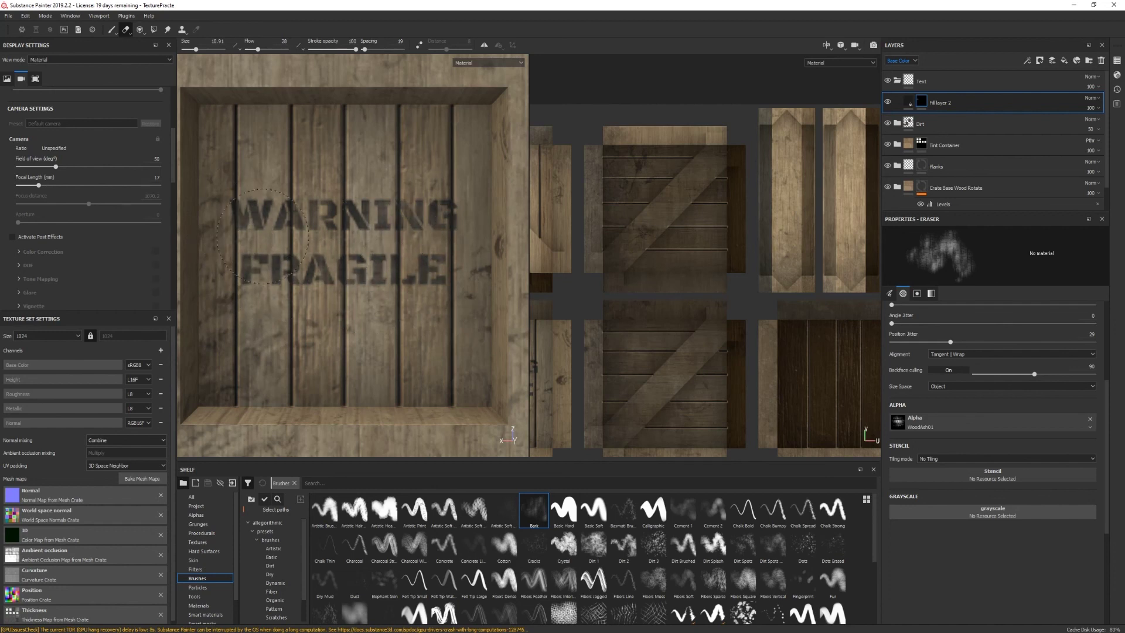
scroll(351, 252, down, 3)
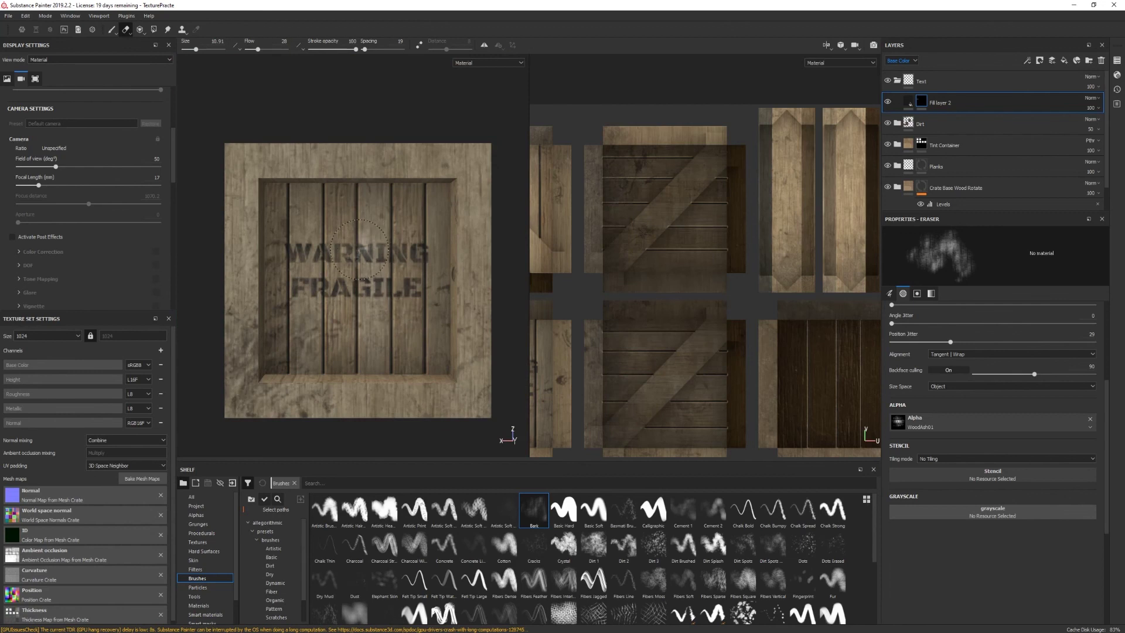
mouse_move(358, 249)
alt+mouse_down()
mouse_move(422, 230)
mouse_move(404, 322)
mouse_move(363, 293)
mouse_move(322, 289)
alt+mouse_up()
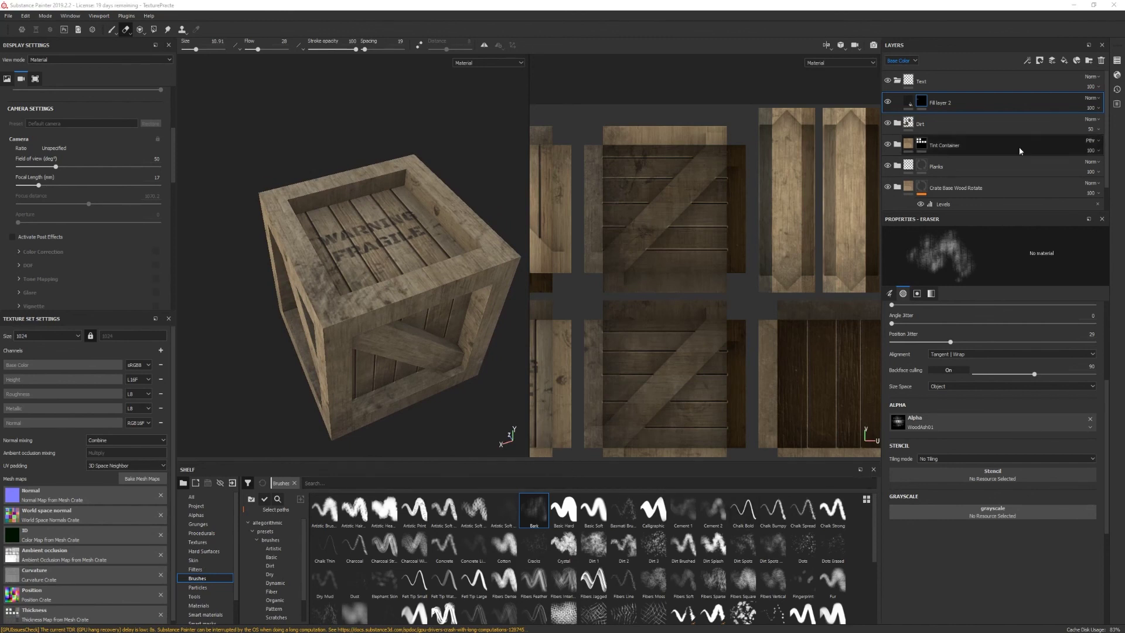
Add a new folder at the top of the layer stack and name it Rivits
click(1099, 62)
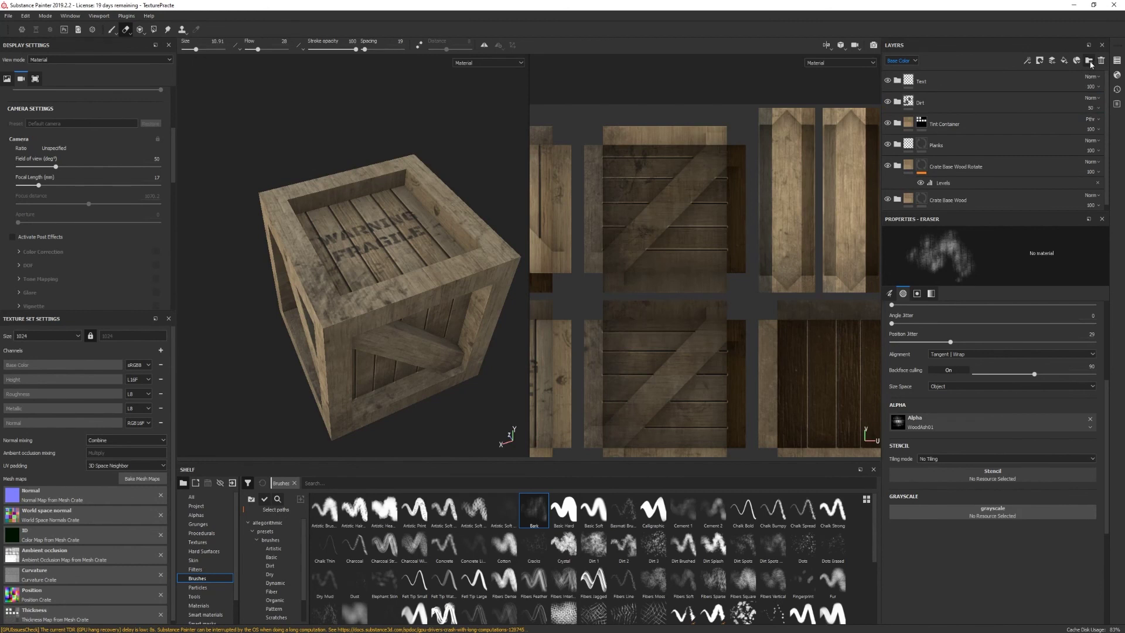
click(1089, 60)
drag(944, 104, 944, 77)
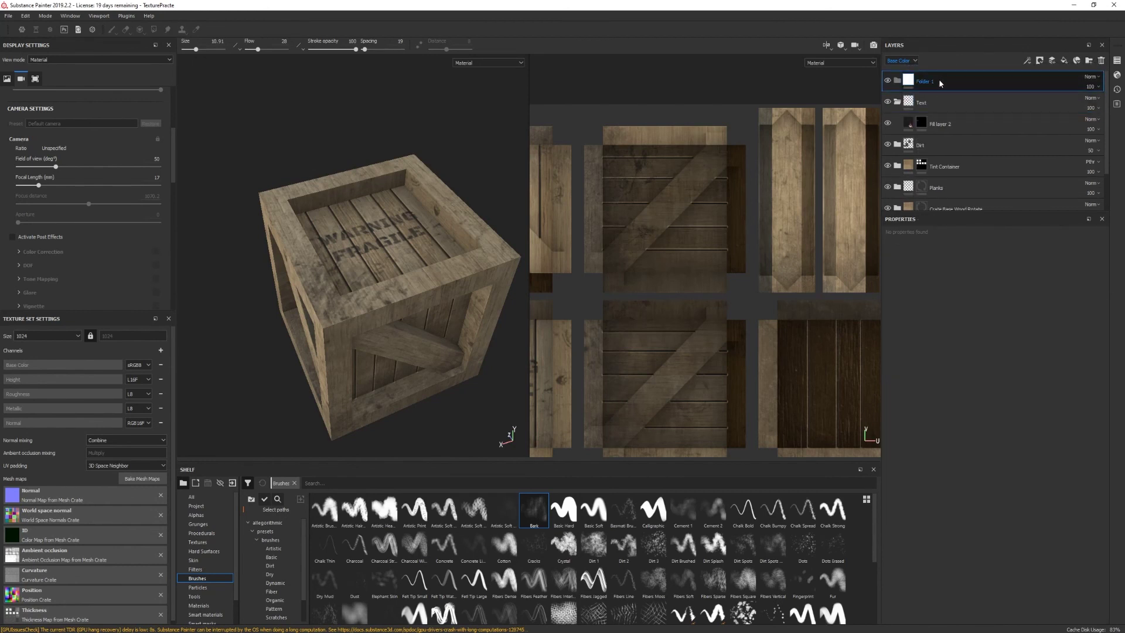
double_click(927, 81)
text(Rivits)
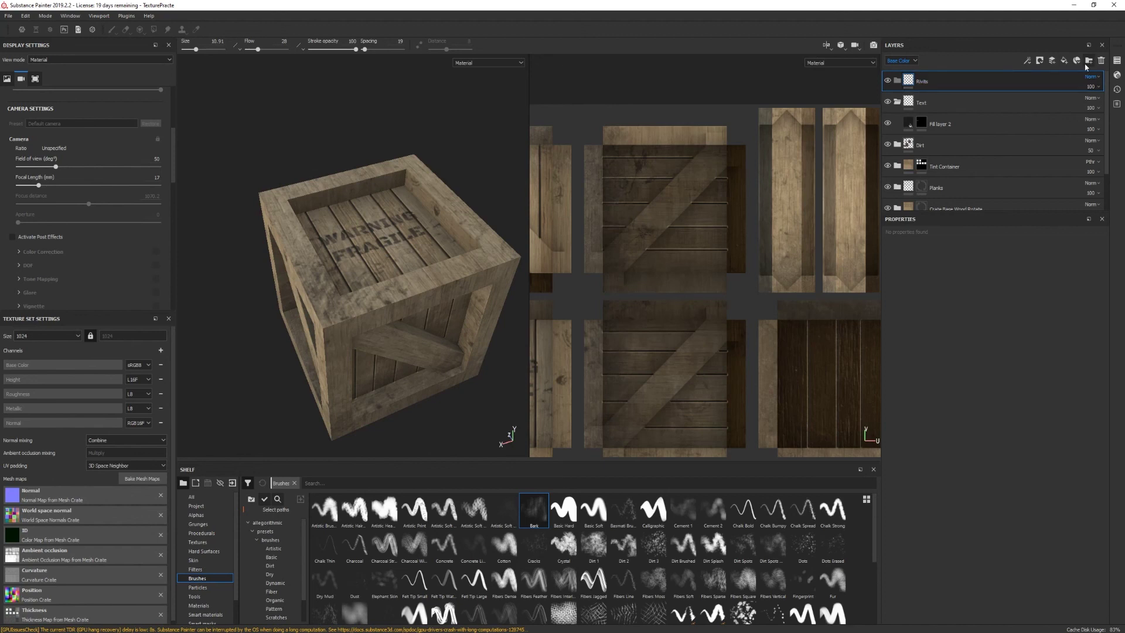
Add a fill layer inside the Rivits folder and limit it to the height and normal channels
click(1062, 61)
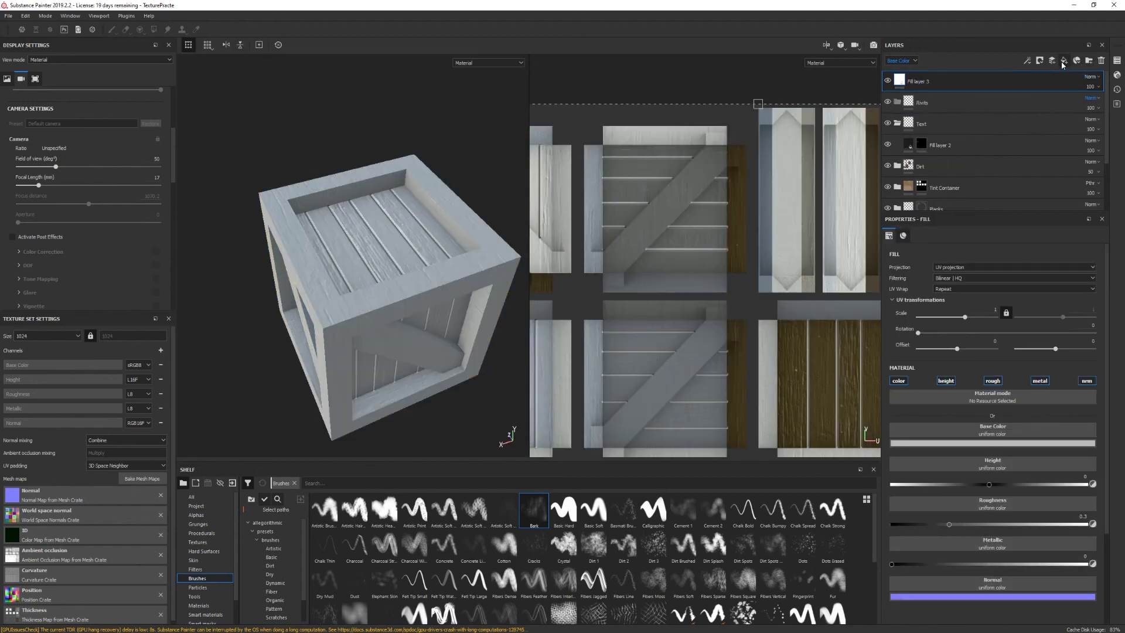
drag(934, 82, 932, 103)
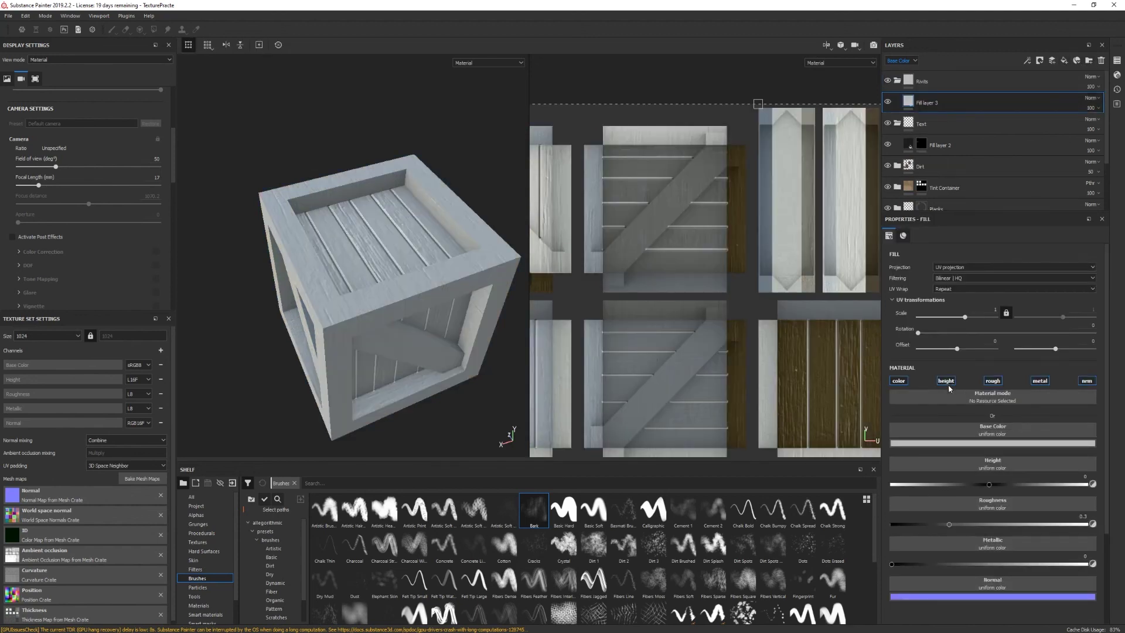
click(898, 381)
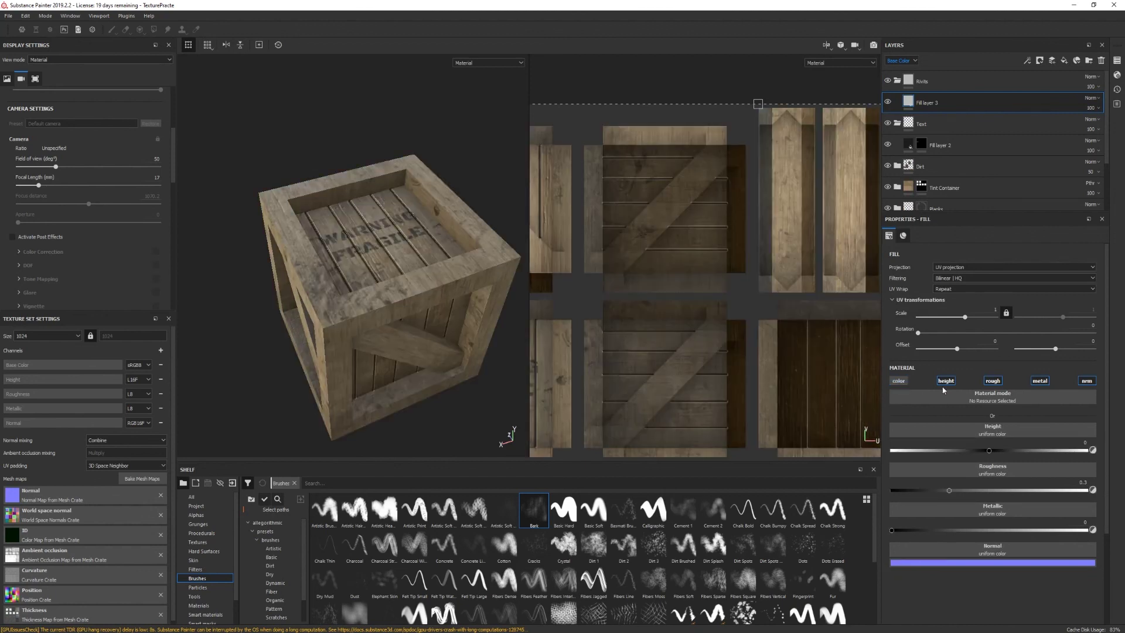
click(993, 382)
click(1039, 380)
Lower the new fill layer's height to a negative value for indented rivets and add a black mask to the layer
drag(989, 450, 957, 453)
right_click(924, 107)
click(940, 115)
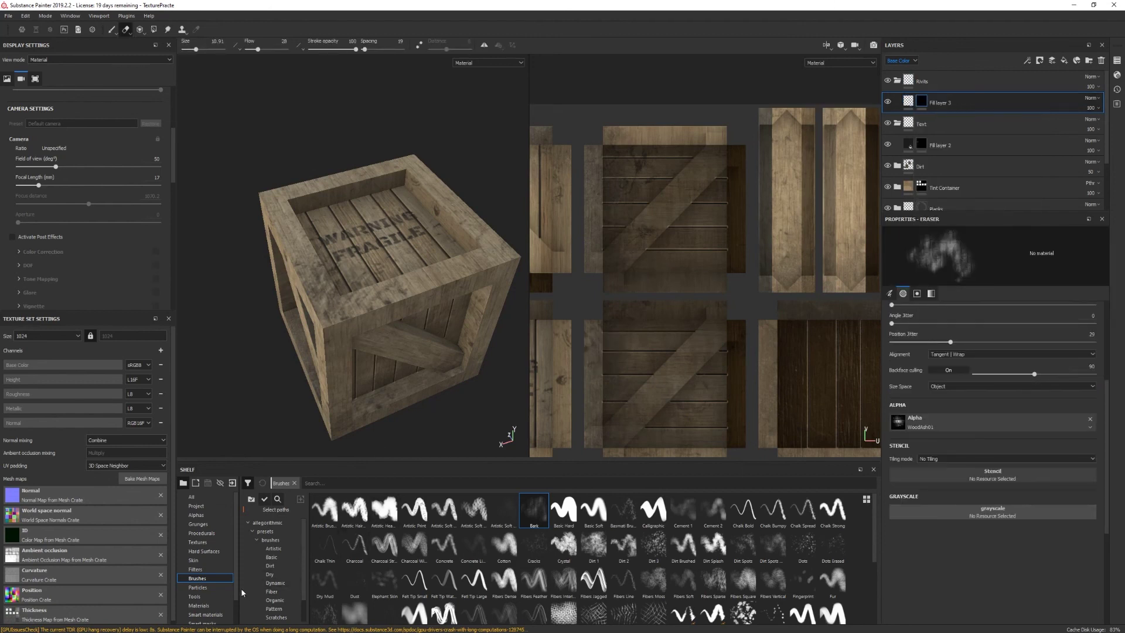
With the Basic Hard paint brush at size about 2, stamp a rivet in the upper-left frame corner of a braced crate face
click(563, 509)
alt+drag(234, 140, 211, 115)
click(111, 29)
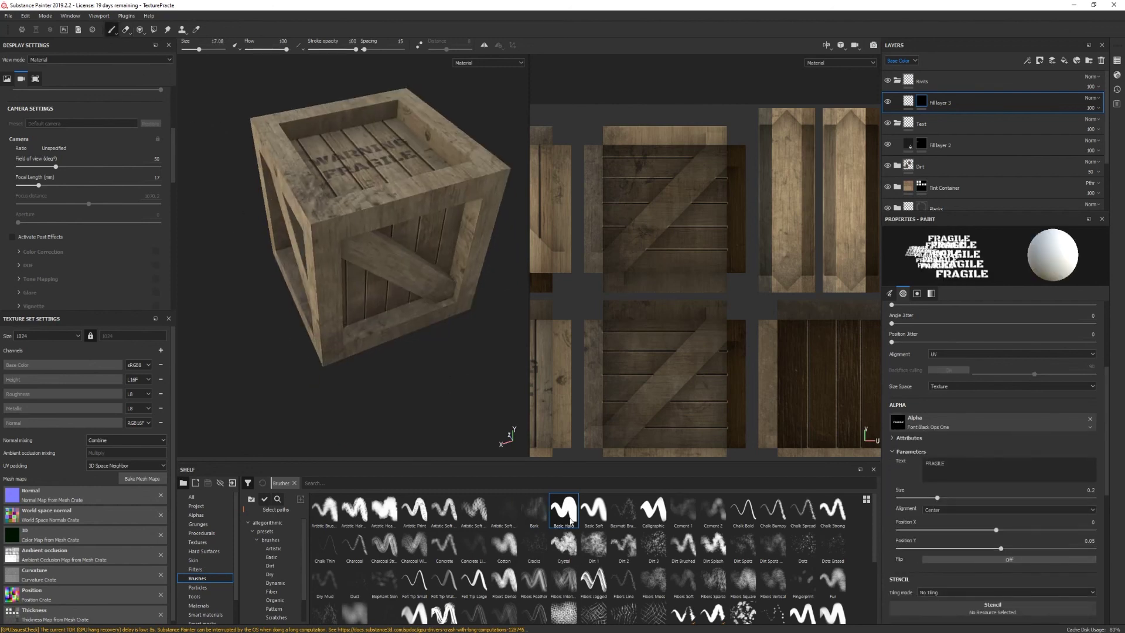
alt+shift+drag(387, 379, 356, 321)
alt+middle_drag(333, 249, 364, 301)
scroll(362, 287, up, 4)
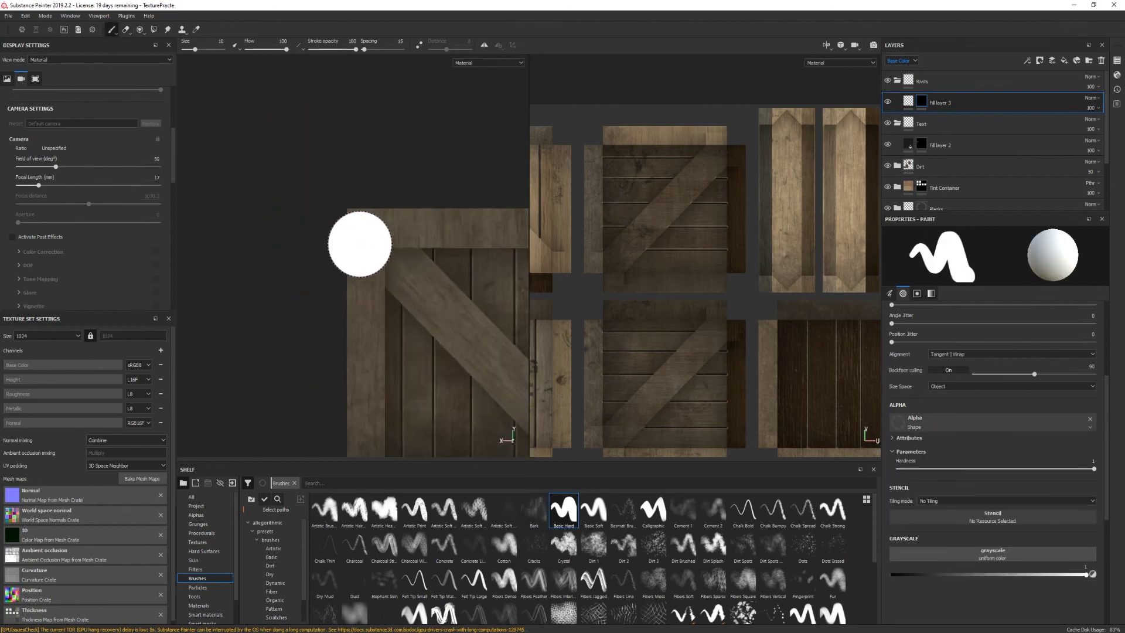
ctrl+right_drag(366, 236, 364, 233)
scroll(381, 241, up, 3)
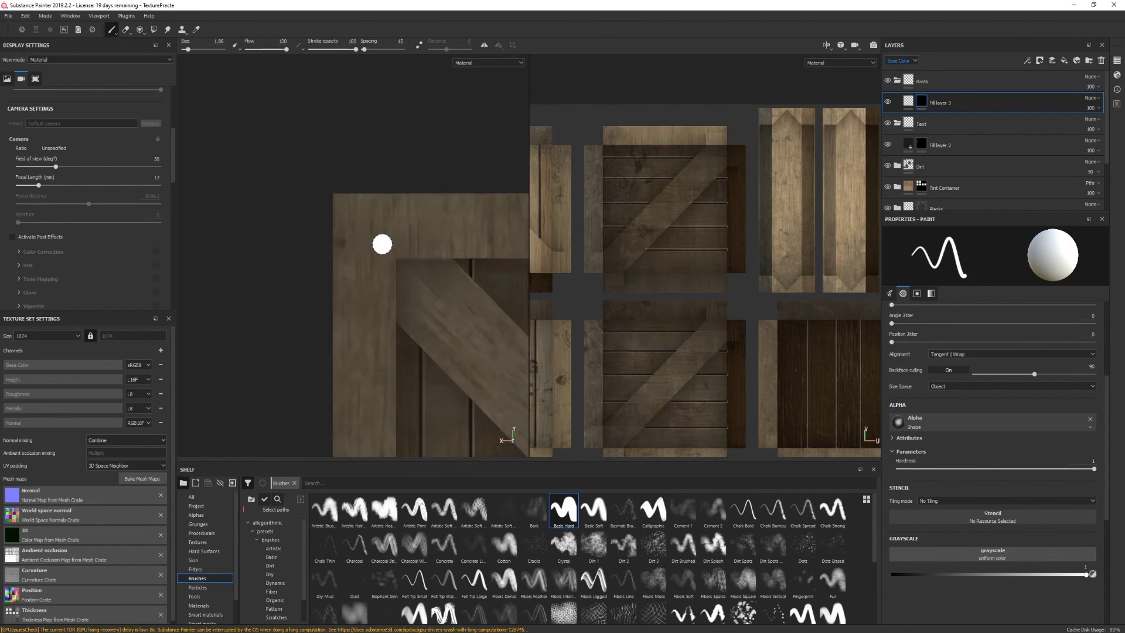
alt+middle_drag(393, 267, 384, 278)
click(346, 242)
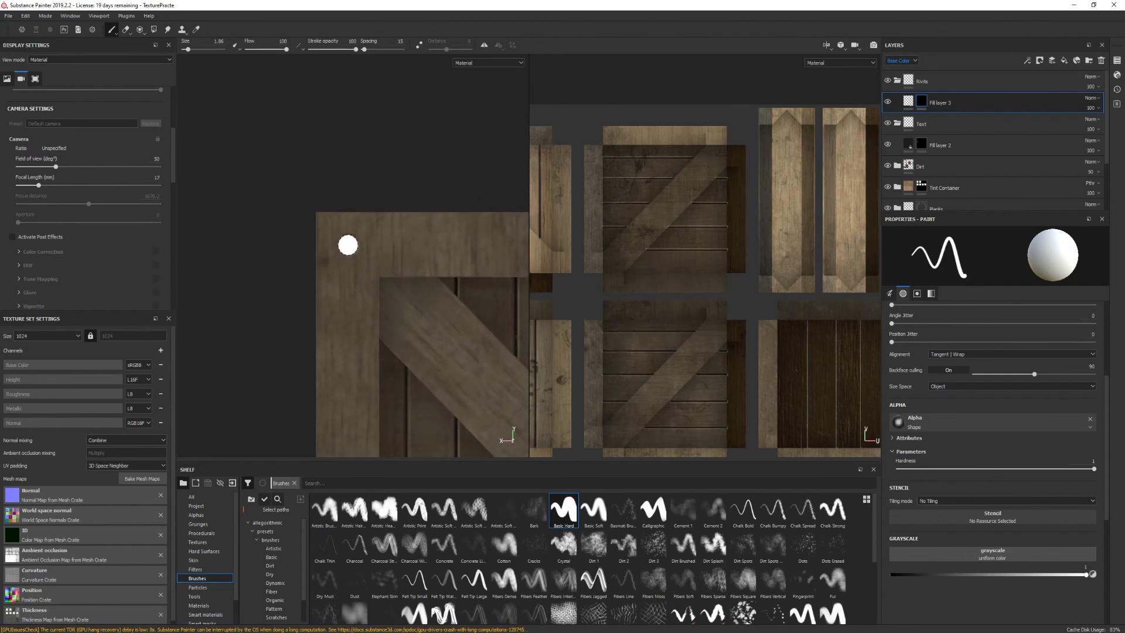
Fine-tune the negative height of the rivet fill layer to adjust the depth of the rivet indentation
click(909, 101)
click(955, 452)
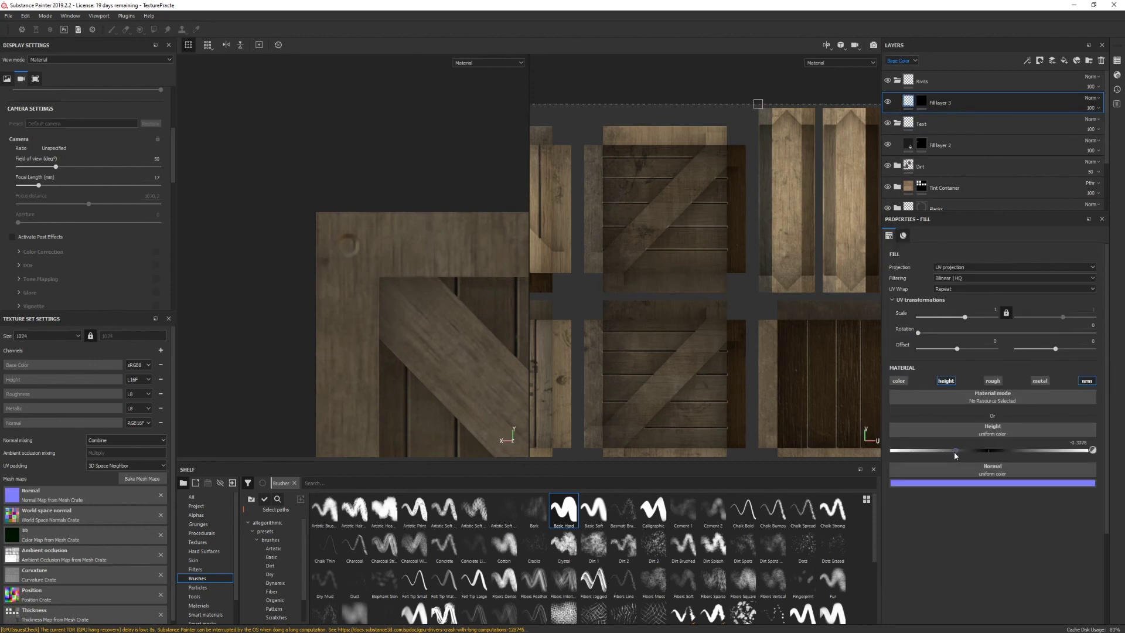
drag(941, 451, 937, 450)
Return to the rivet layer's mask, undo the last change and turn on symmetry for painting
click(922, 103)
alt+drag(332, 322, 372, 334)
mouse_move(410, 107)
alt+mouse_down()
mouse_move(467, 108)
mouse_move(383, 282)
alt+mouse_up()
key(ctrl+z)
click(484, 45)
With symmetry on, stamp rivets into the upper frame corners of the crate's side faces
scroll(342, 255, down, 3)
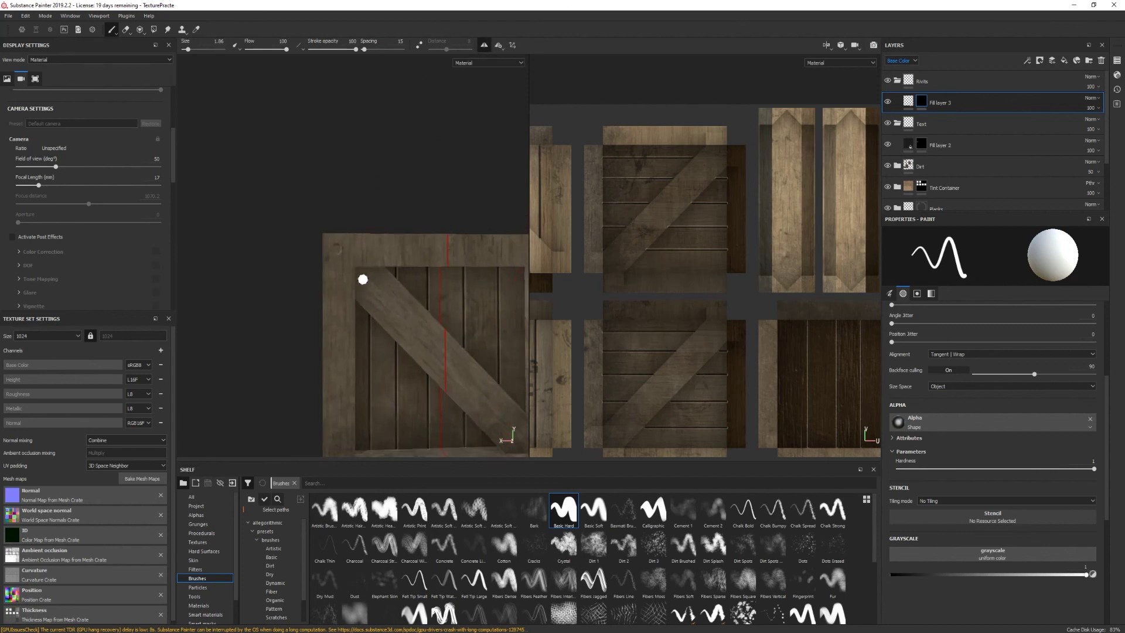
alt+shift+drag(361, 276, 429, 311)
scroll(370, 263, up, 3)
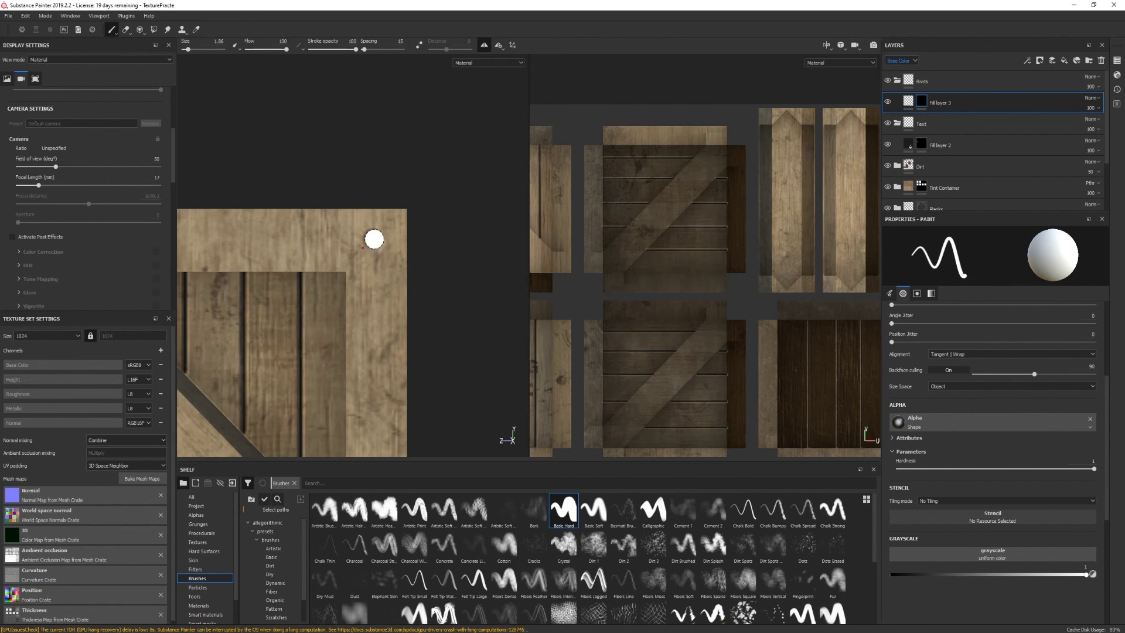
scroll(374, 240, down, 3)
mouse_move(422, 272)
alt+mouse_down()
mouse_move(404, 252)
mouse_move(469, 331)
alt+mouse_up()
scroll(399, 253, up, 3)
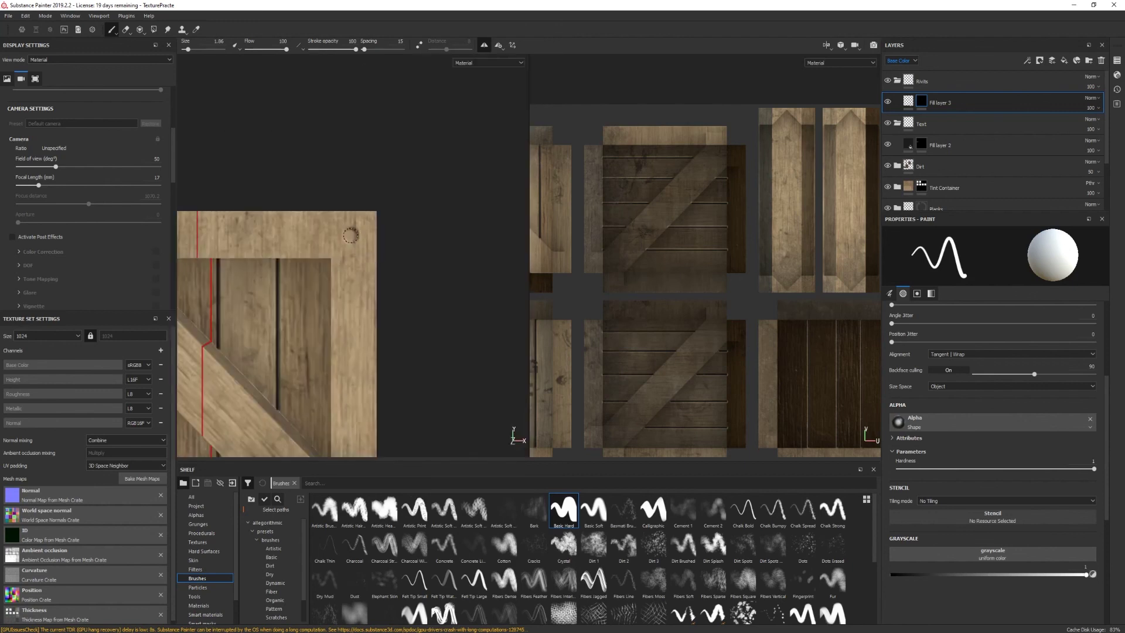
scroll(409, 276, down, 3)
alt+drag(409, 276, 432, 337)
scroll(390, 279, up, 3)
alt+drag(390, 279, 401, 334)
scroll(322, 321, up, 3)
alt+middle_drag(400, 333, 445, 289)
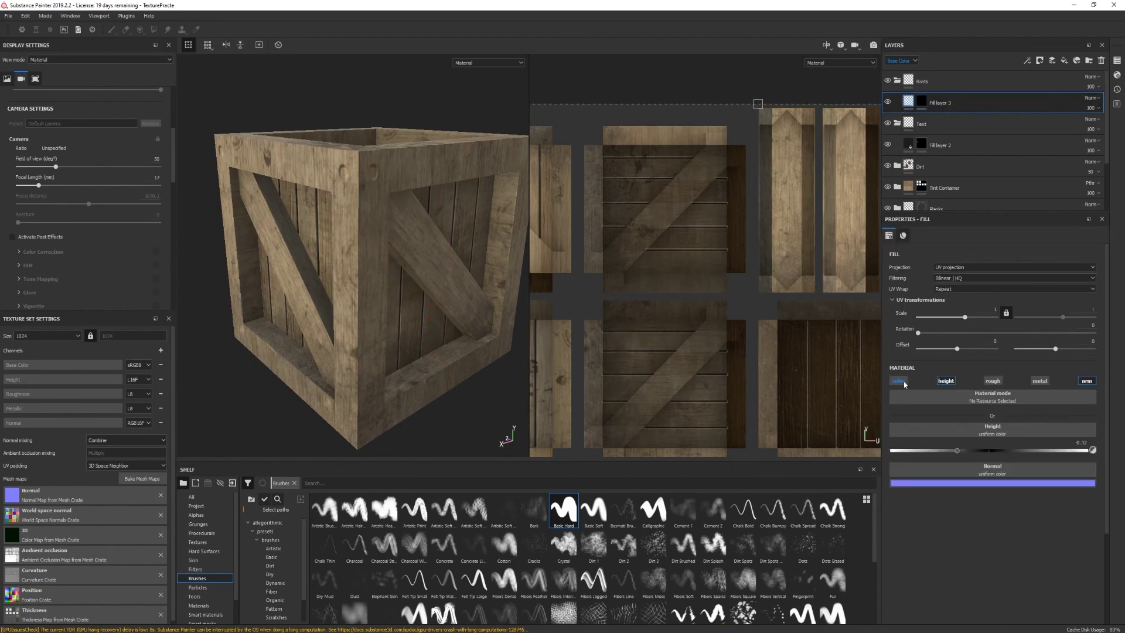
Enable the color channel on the rivet fill layer and set its Base Color to dark gray
click(903, 382)
click(954, 443)
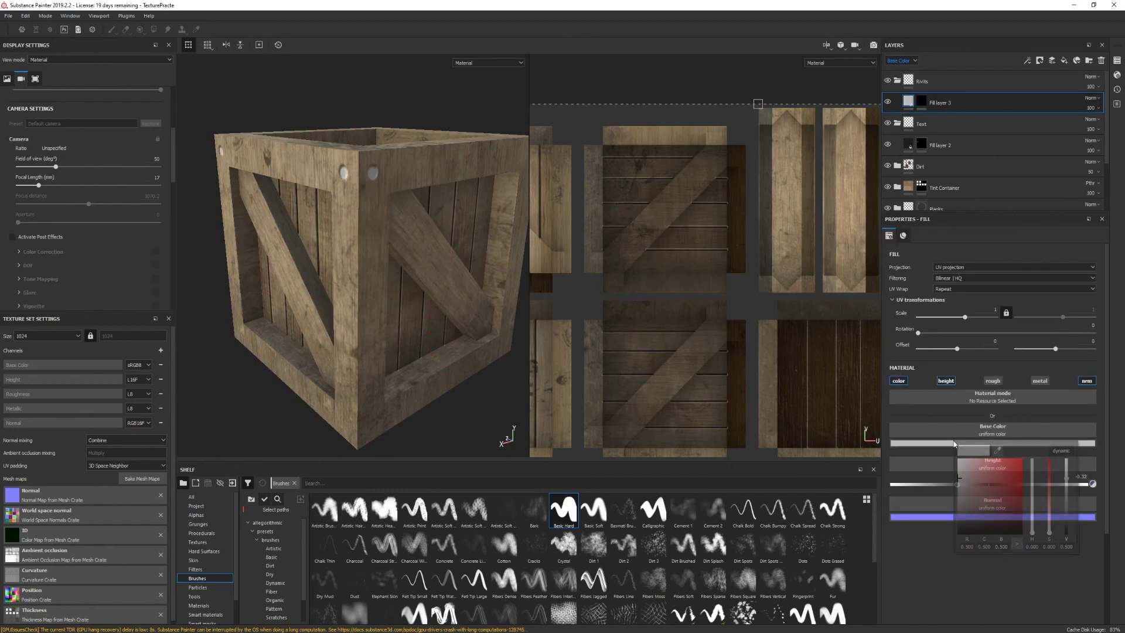
drag(957, 504, 955, 513)
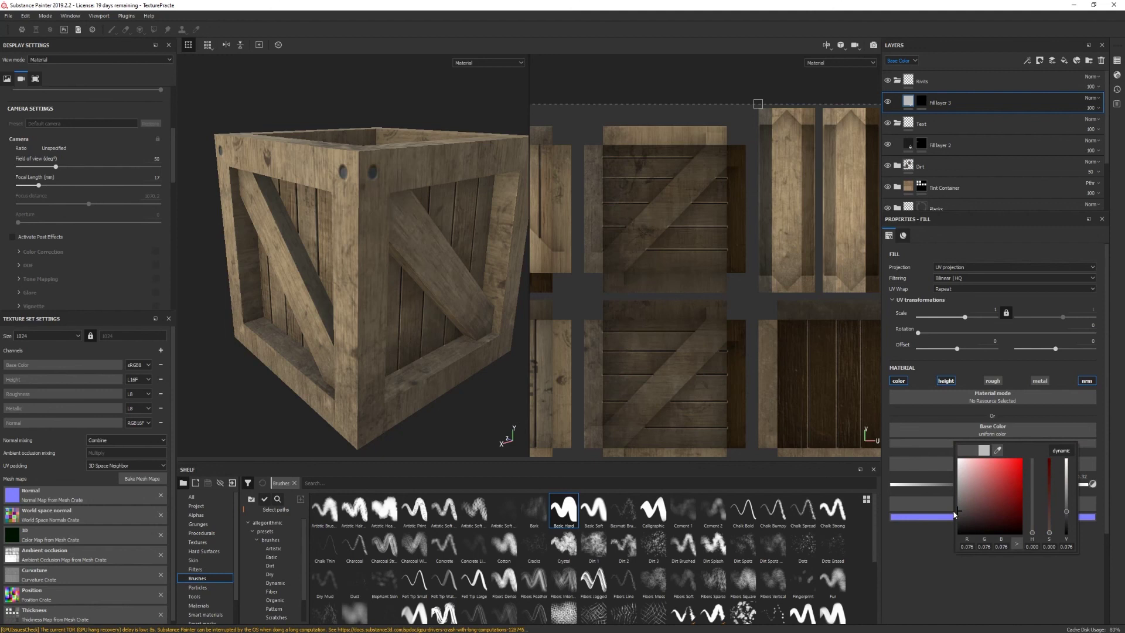
Lower the Rivits folder's Base Color opacity to about 47
click(1099, 109)
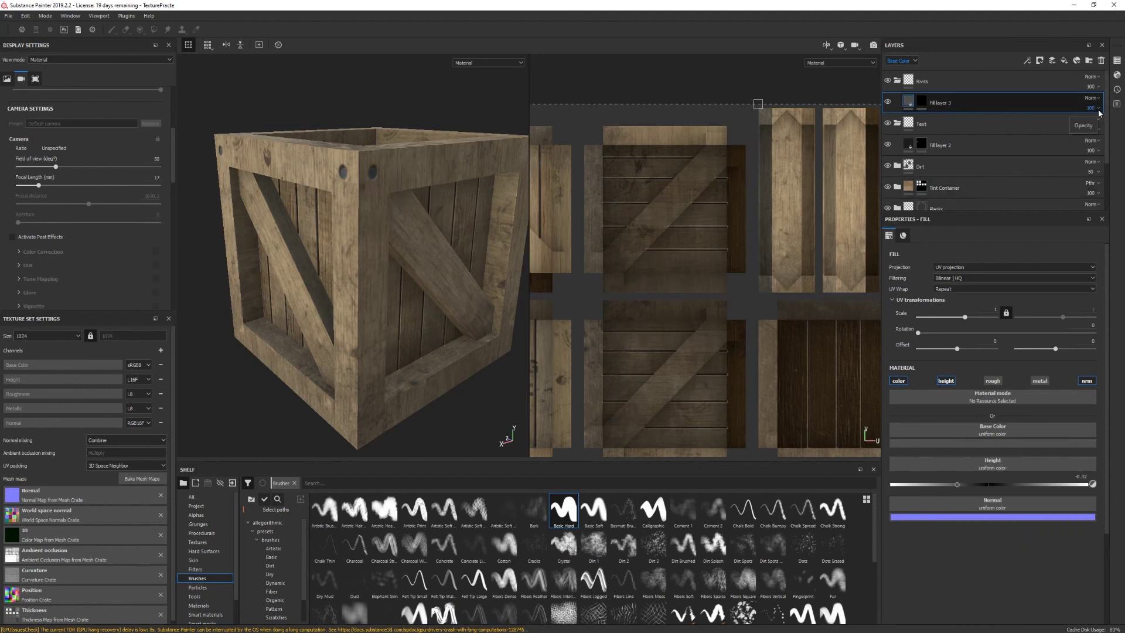
click(1098, 86)
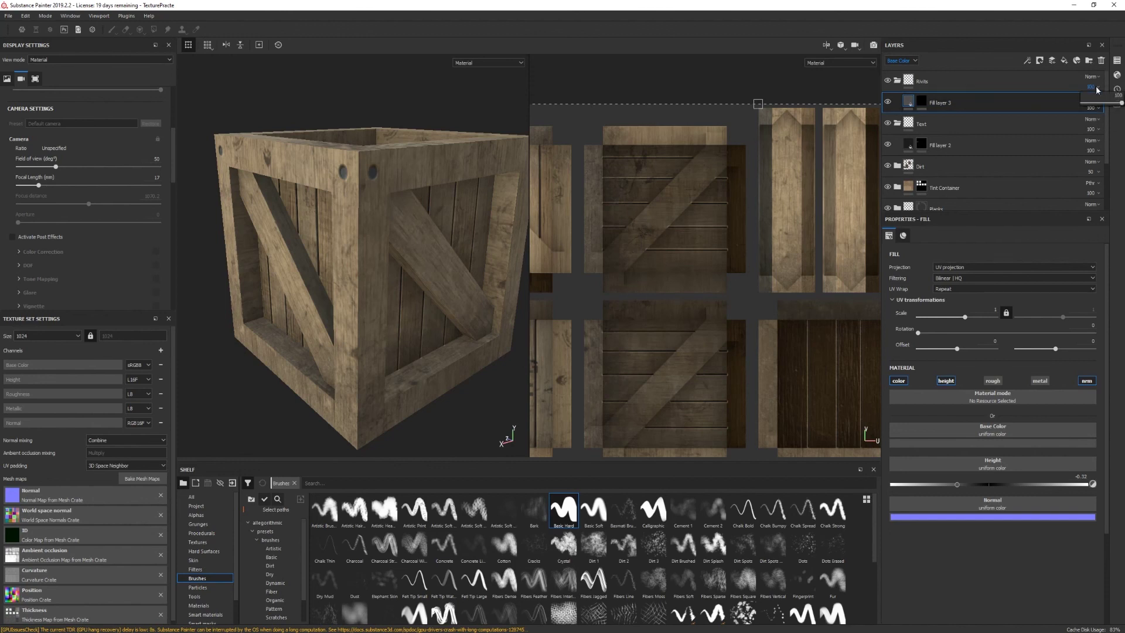
drag(1121, 103, 1101, 102)
Inspect the finished crate from several angles together with the soda can and the coin
scroll(371, 251, down, 5)
alt+drag(329, 287, 417, 296)
alt+middle_drag(395, 273, 394, 295)
alt+drag(394, 295, 376, 301)
scroll(375, 297, down, 4)
scroll(375, 296, up, 3)
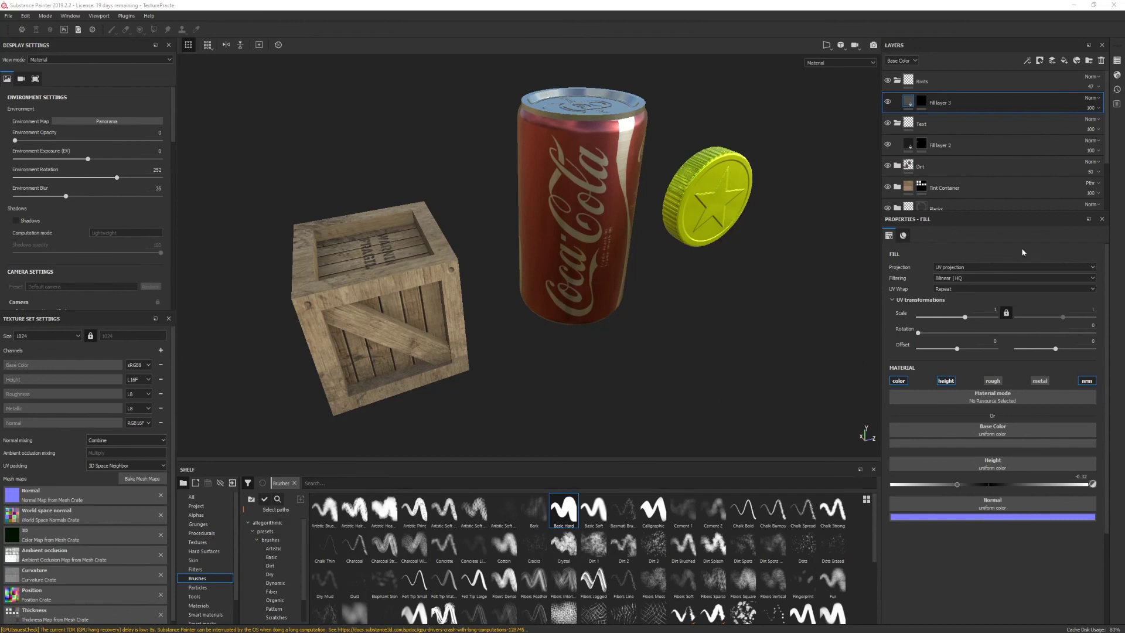
Toggle the visibility of the Coin, Crate and Soda texture sets off and back on to review each object
click(1117, 62)
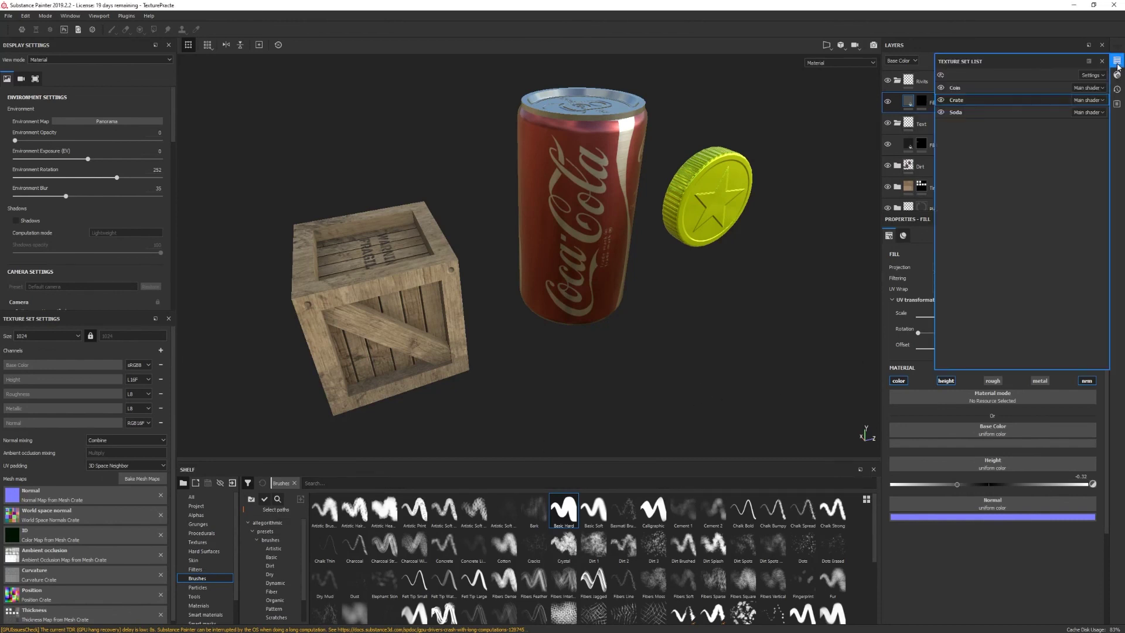
click(940, 88)
click(940, 88)
click(941, 100)
click(941, 100)
click(941, 112)
click(941, 112)
click(1102, 61)
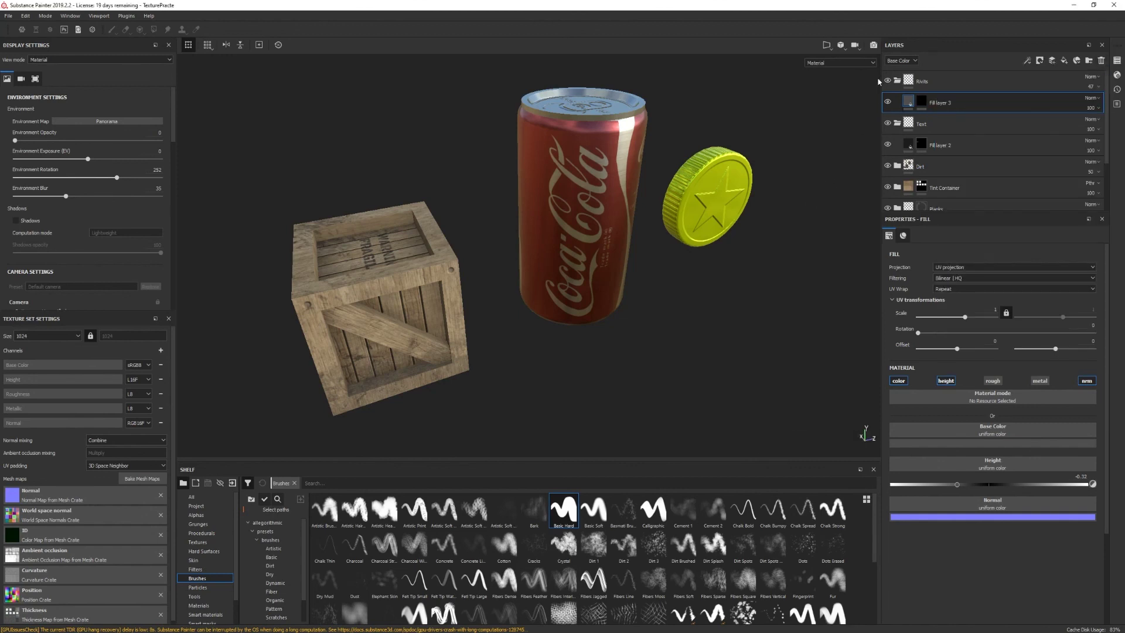
Switch to Iray rendering mode and frame the crate, soda can and coin in the rendered view
click(873, 45)
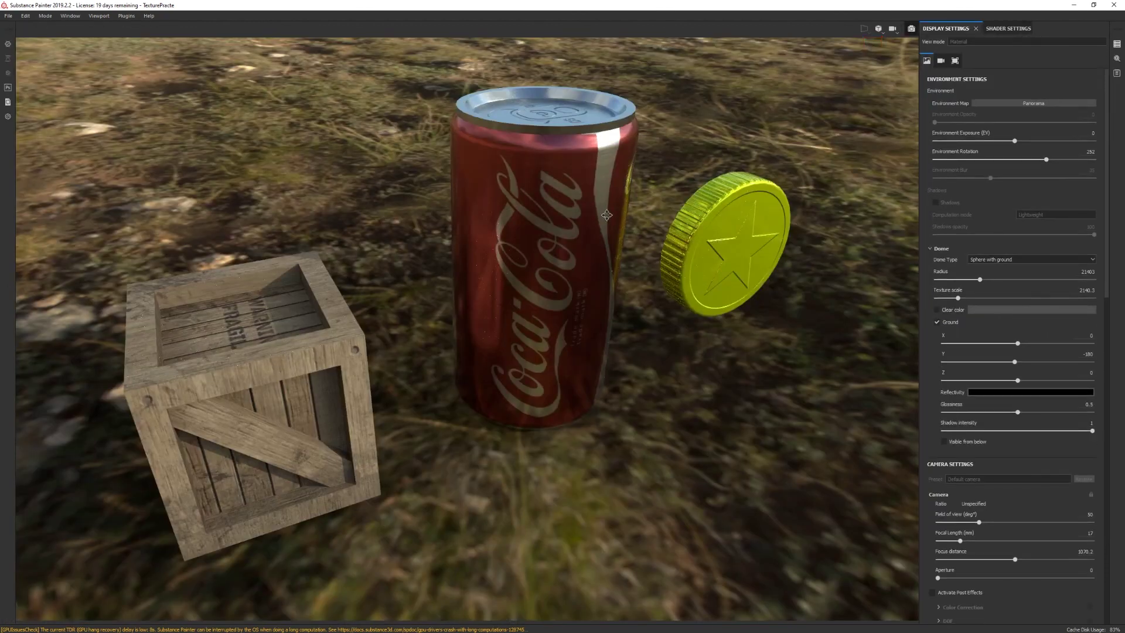
alt+middle_drag(563, 226, 587, 233)
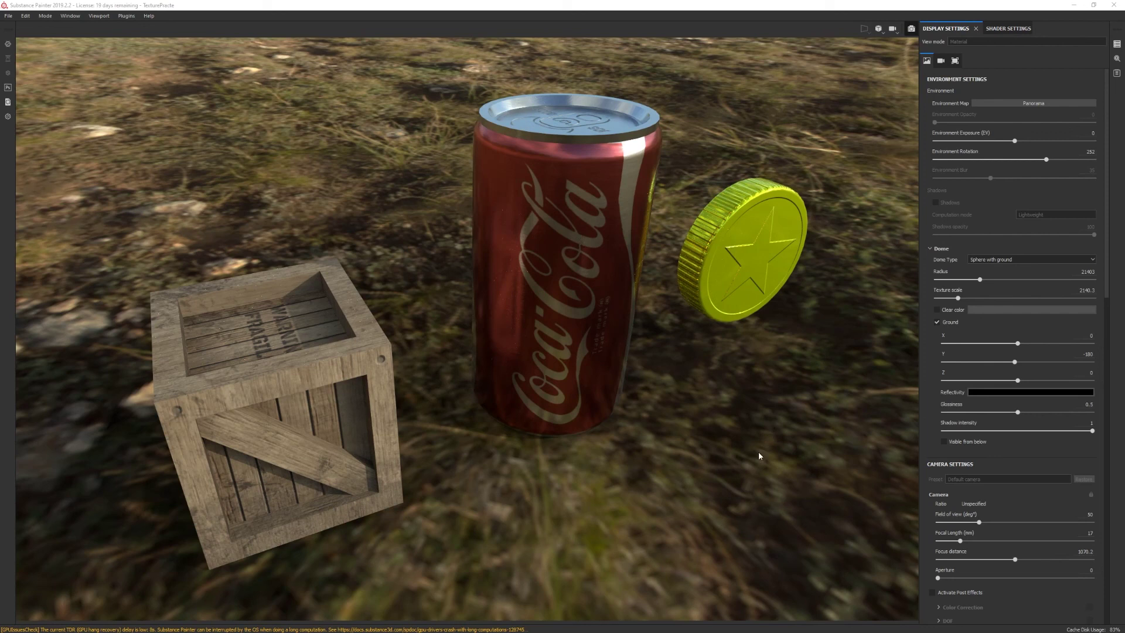
Replace the panorama background with the dome's solid grey clear color and check its color picker without changing the shade
click(937, 310)
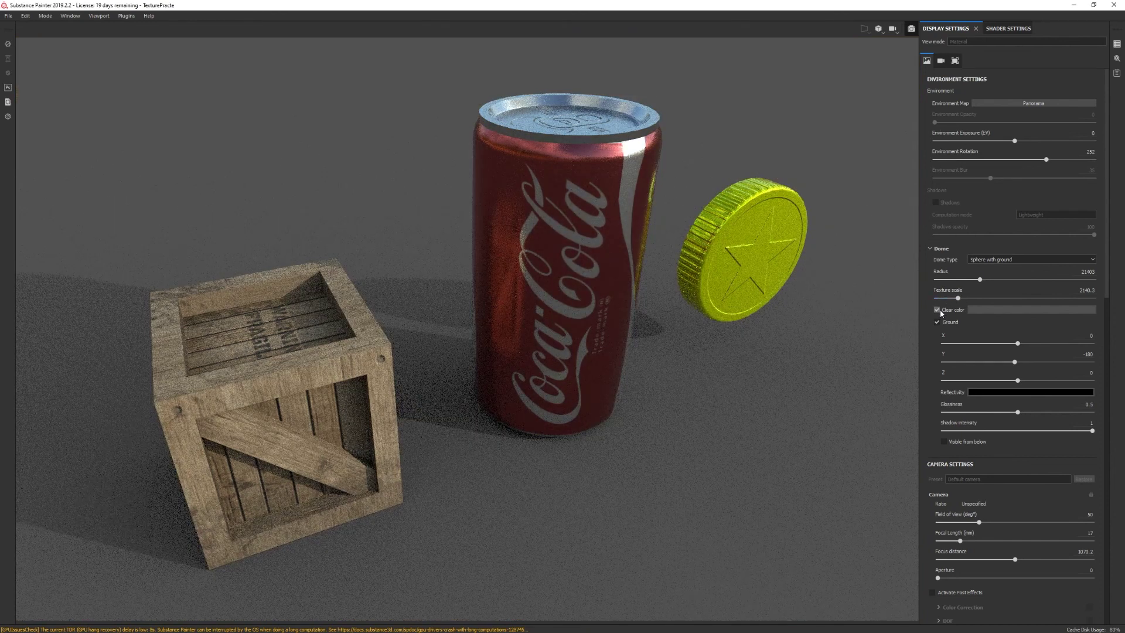
click(988, 310)
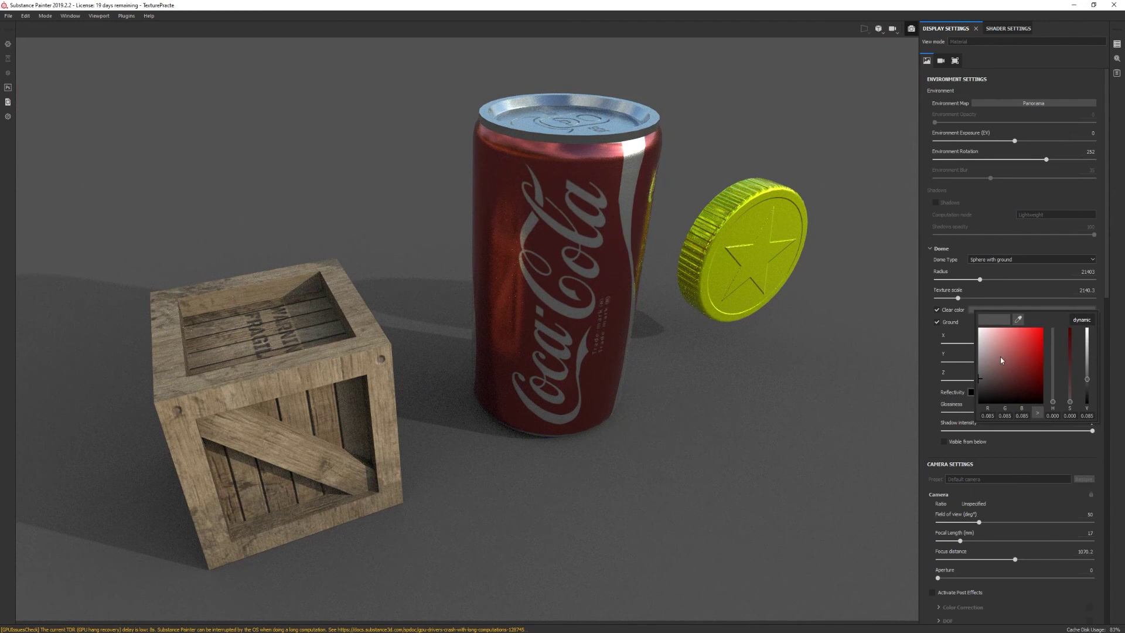
click(963, 317)
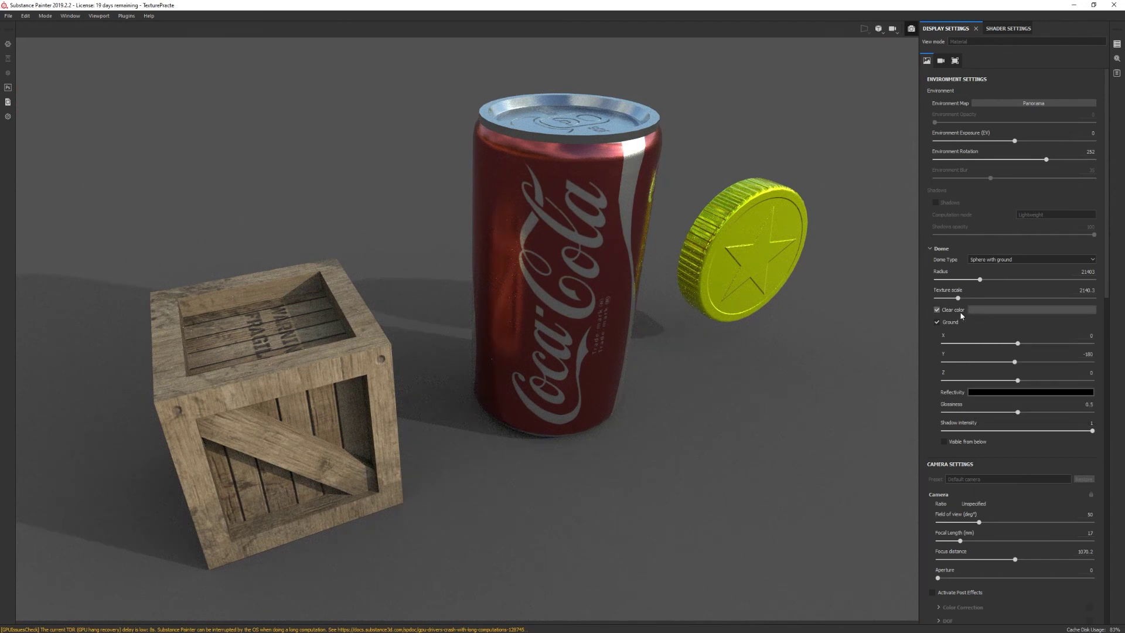
Try the Vignette and Glare post effects on the render, check the Glare options, and deactivate post effects again
scroll(961, 337, down, 8)
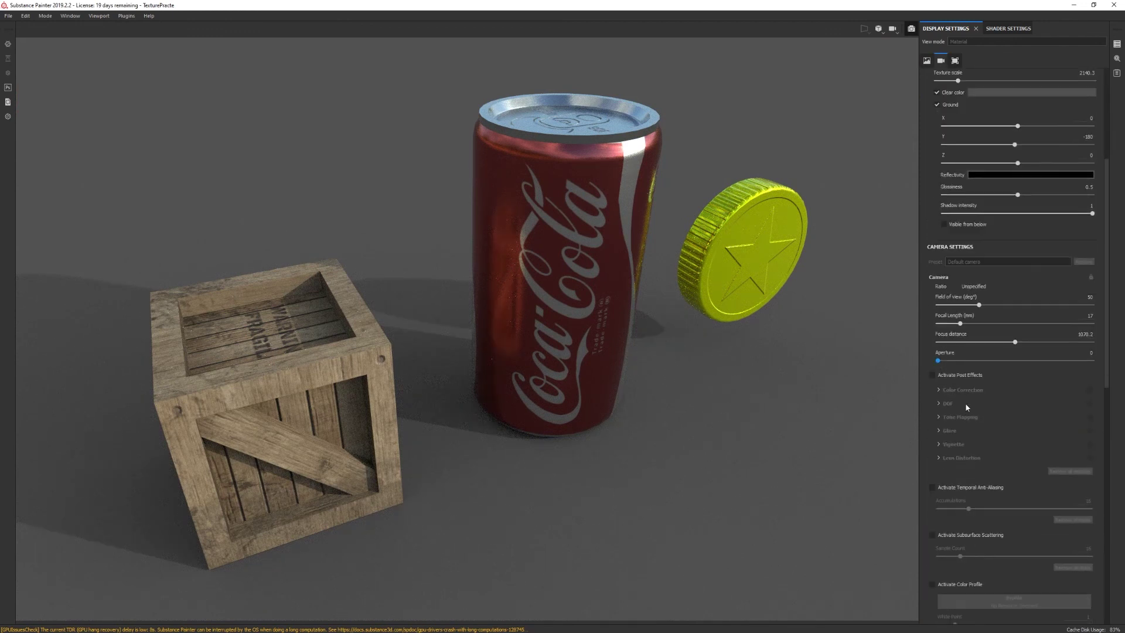
drag(977, 303, 977, 304)
scroll(952, 393, down, 2)
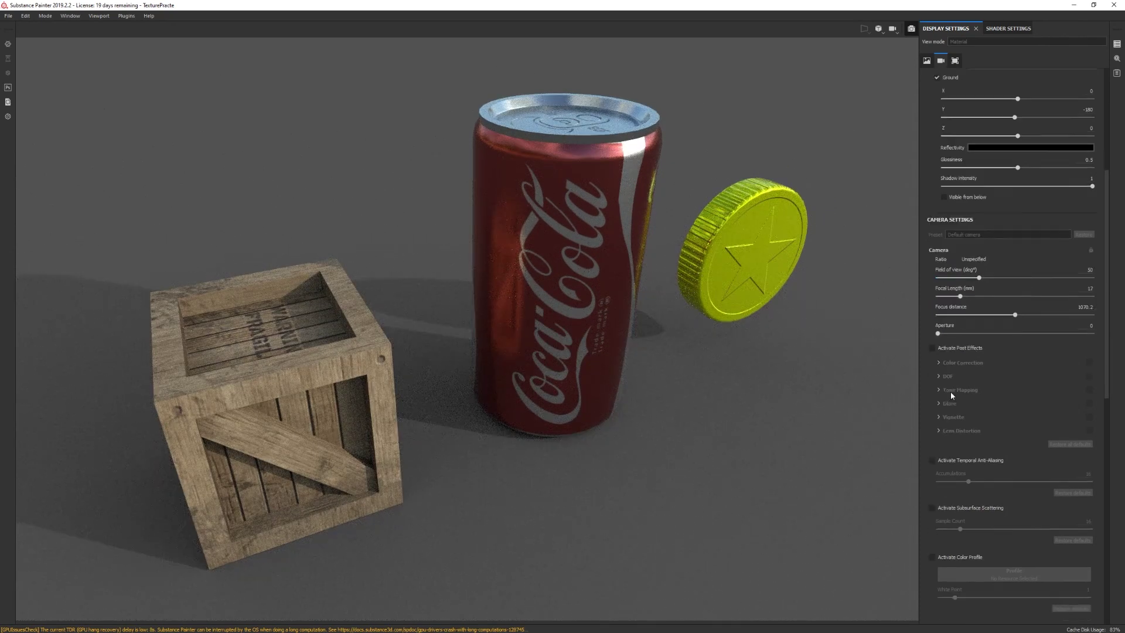
scroll(953, 391, up, 2)
scroll(954, 445, down, 4)
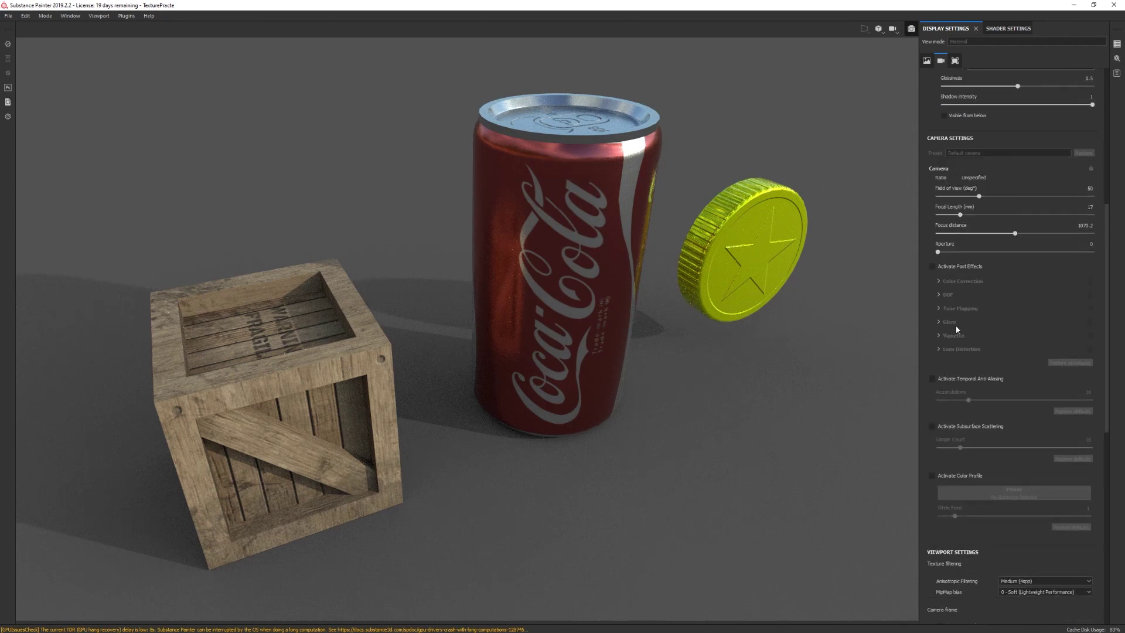
click(932, 266)
click(1089, 335)
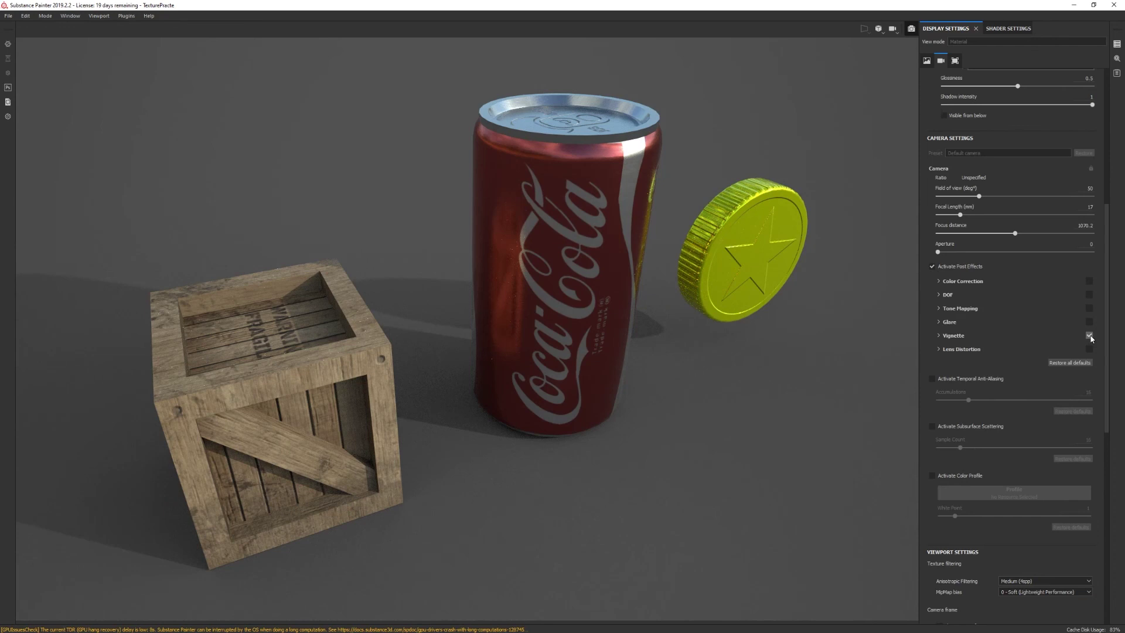
click(1089, 335)
click(1090, 321)
click(1089, 321)
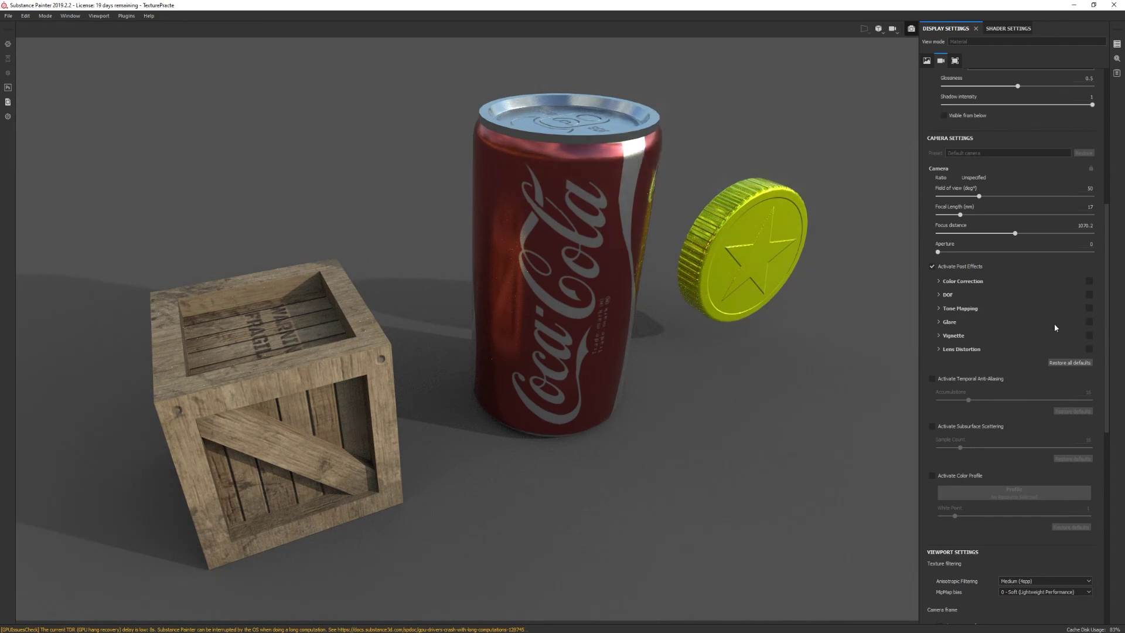
click(939, 321)
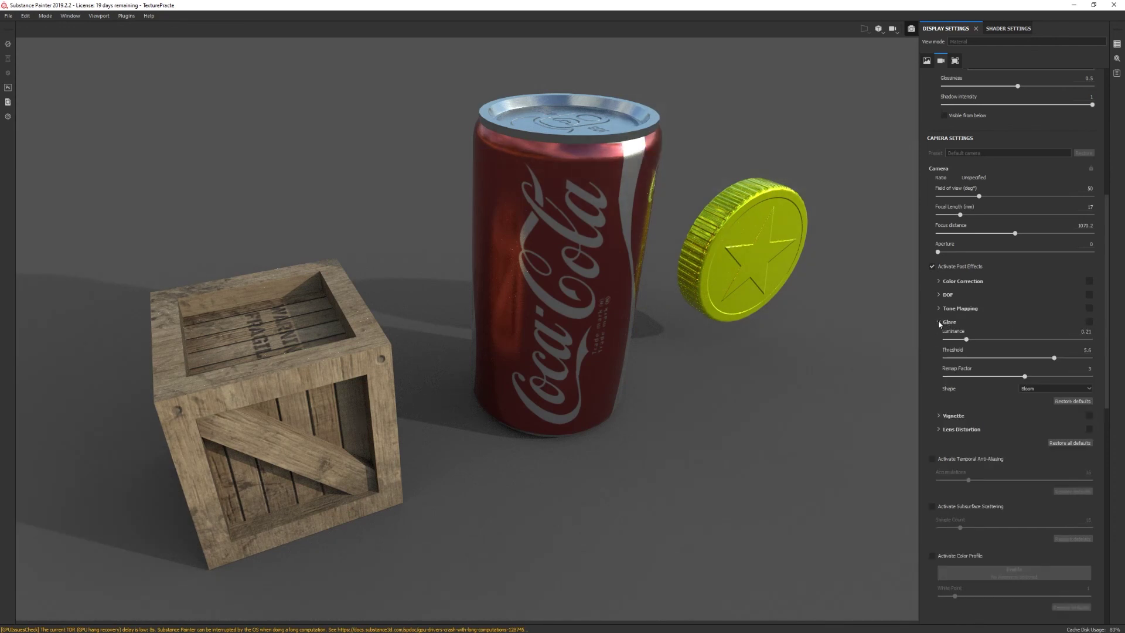
click(937, 321)
click(932, 266)
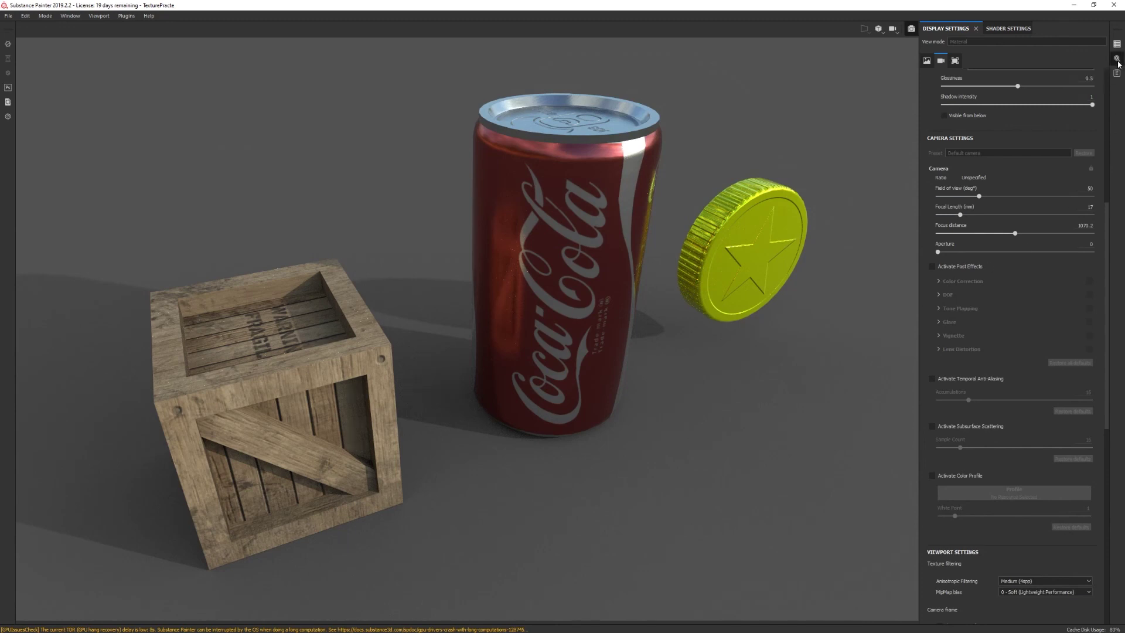
Set the Iray maximum render time to 10 seconds and shift the camera slightly to restart the render
click(1117, 61)
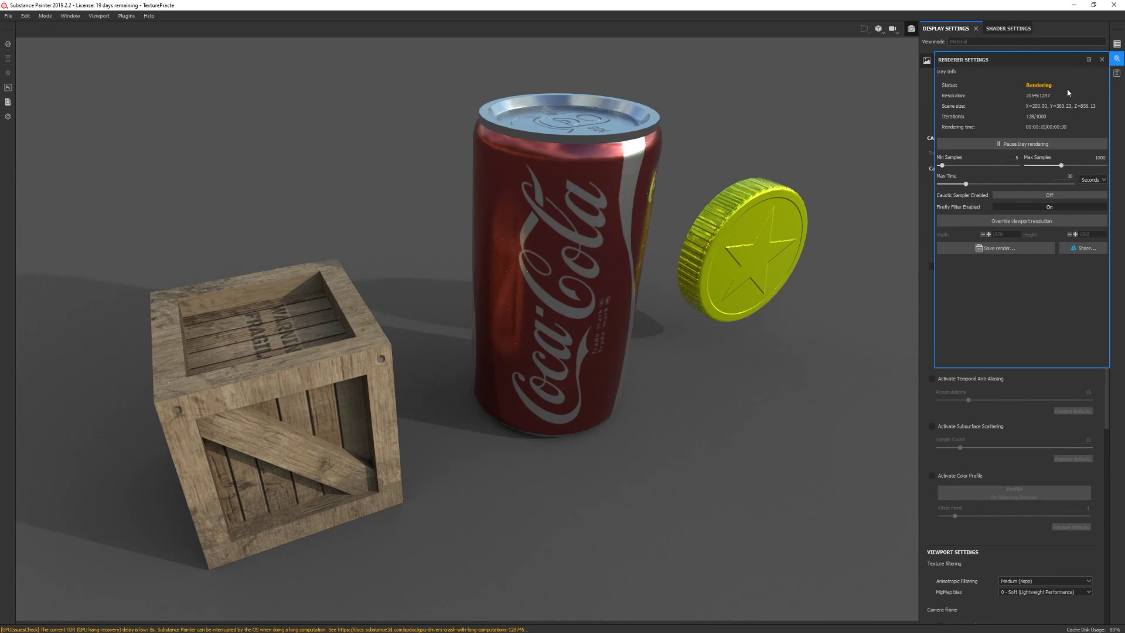
click(1065, 176)
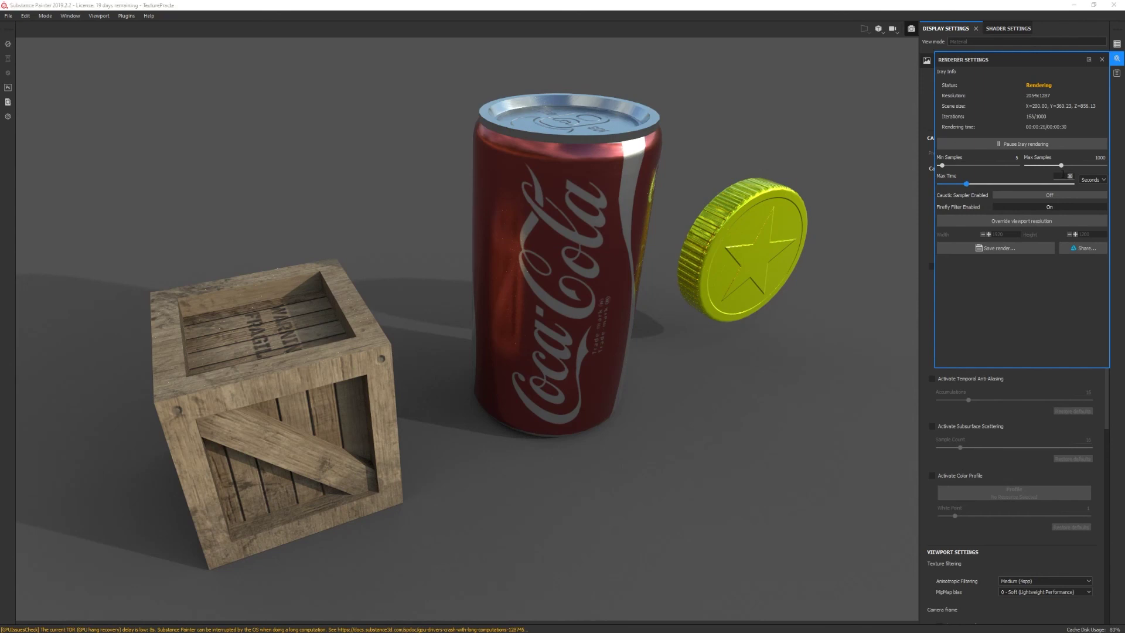
key(Return)
mouse_move(652, 352)
alt+middle_down()
mouse_move(621, 358)
mouse_move(626, 368)
mouse_move(642, 345)
alt+middle_up()
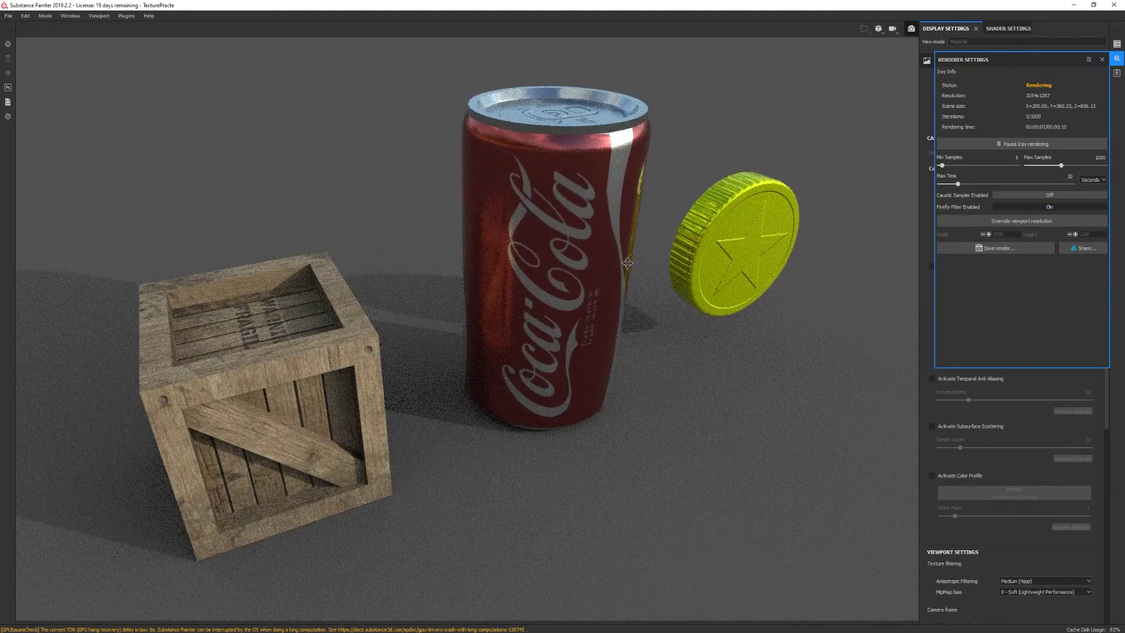
alt+middle_drag(622, 260, 647, 271)
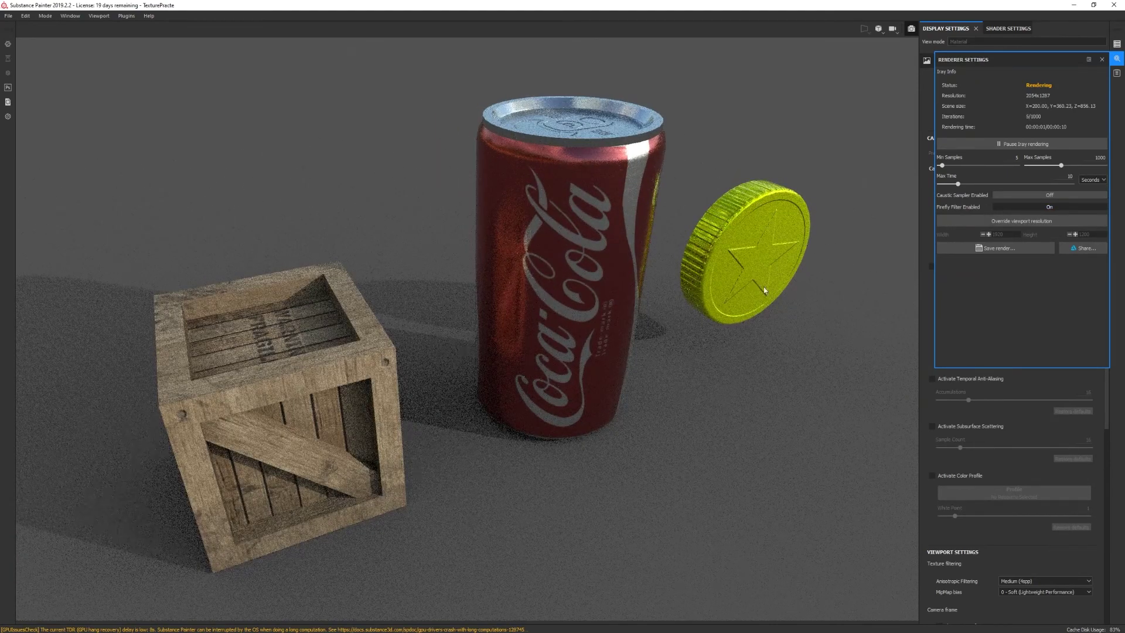
Set the Iray maximum render time to 40 seconds and close the renderer settings
click(1065, 176)
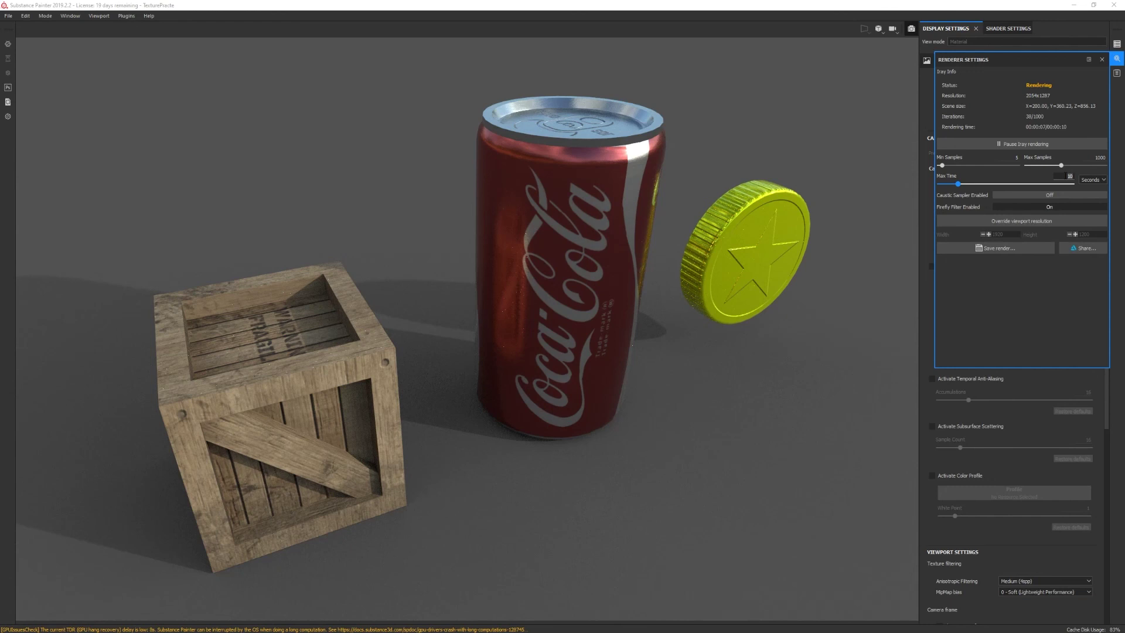
text(40)
key(Return)
click(1101, 59)
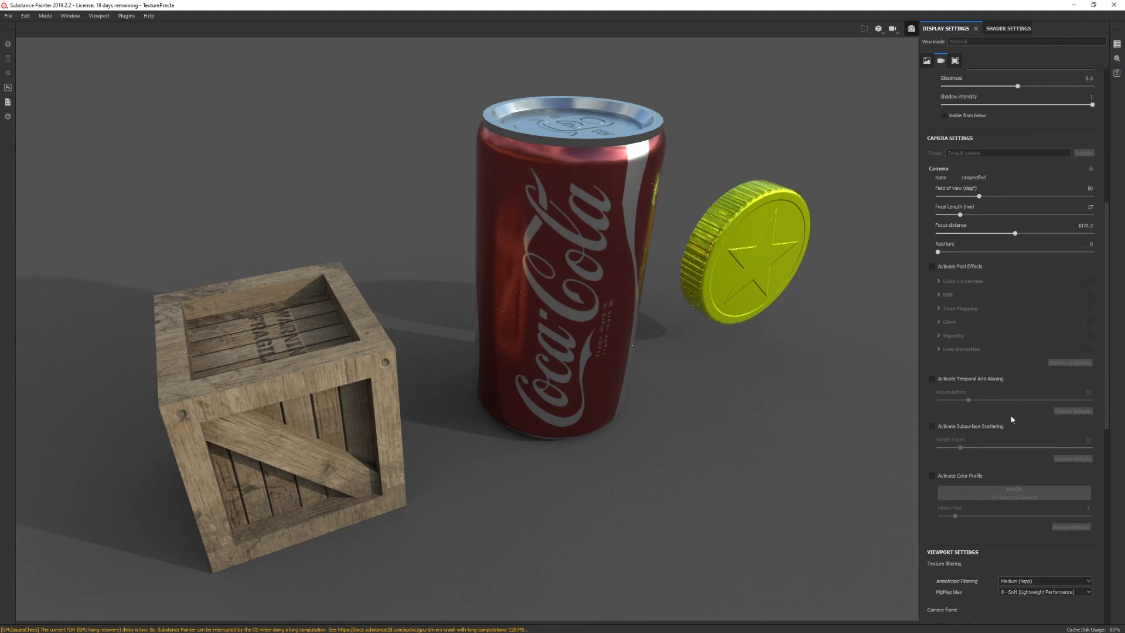
Activate the camera's post effects and briefly test Lens Distortion, leaving it disabled
scroll(1011, 414, down, 8)
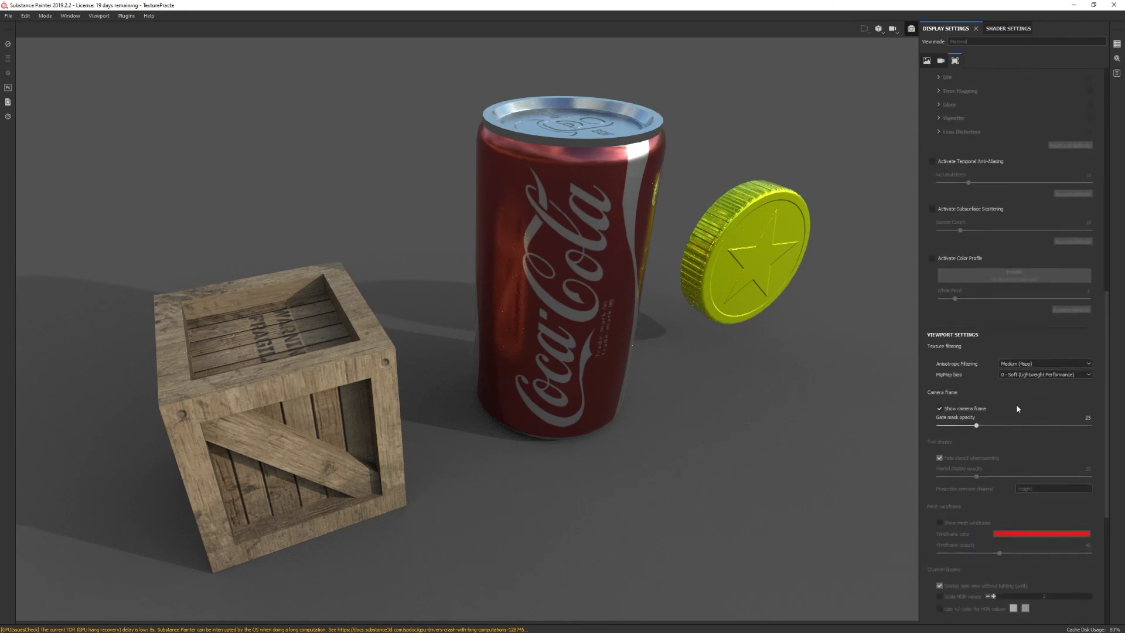
scroll(1016, 406, up, 6)
scroll(1015, 404, up, 4)
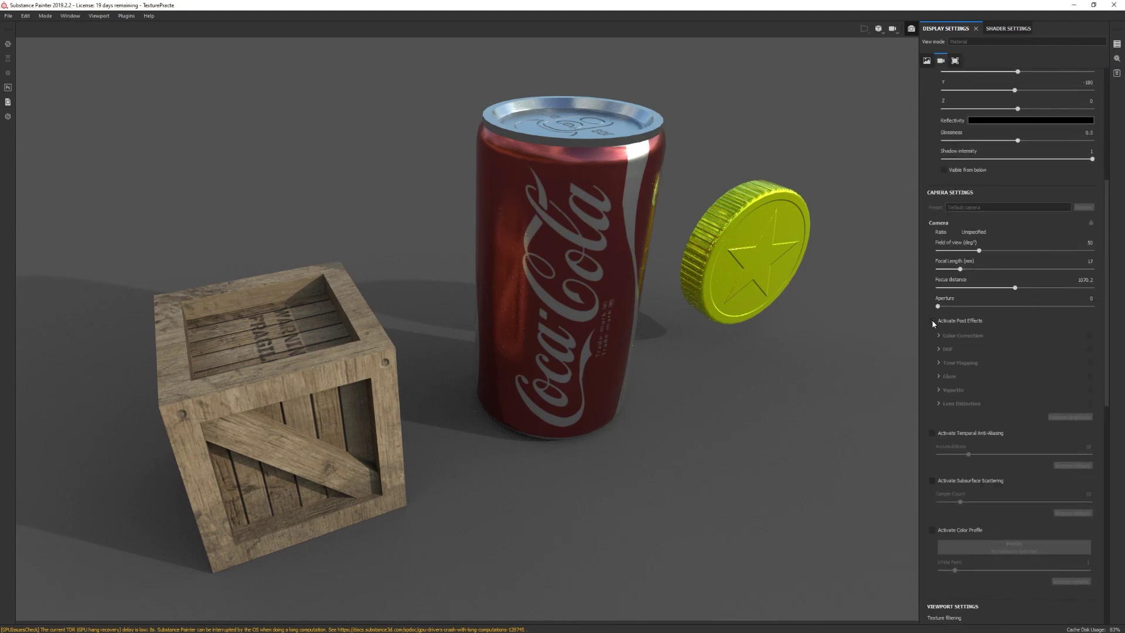
click(931, 321)
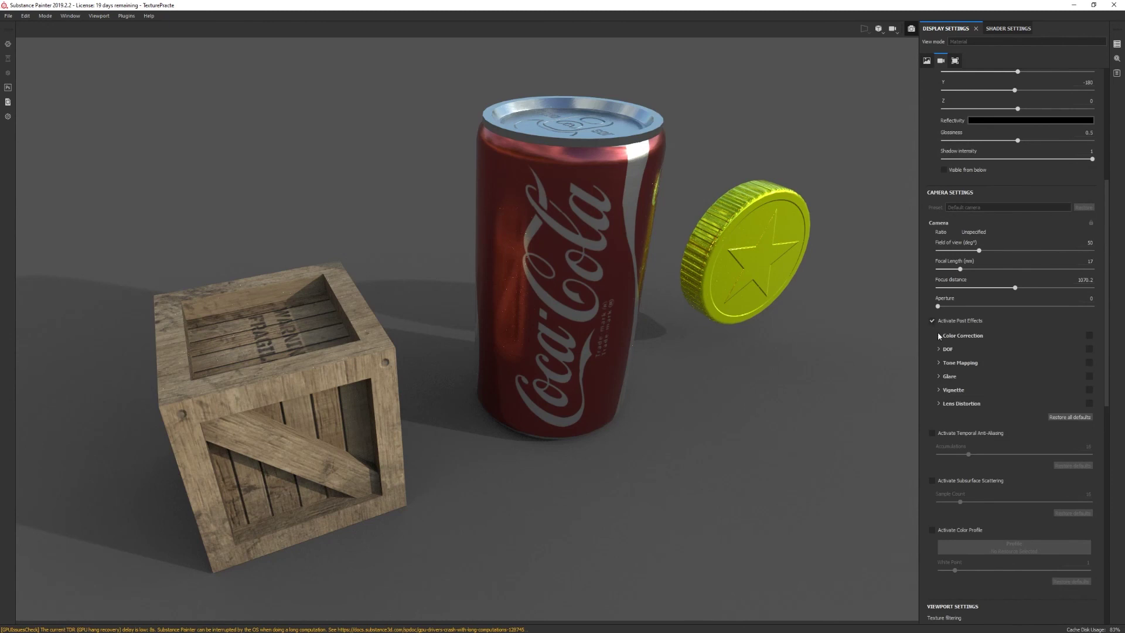
click(1090, 403)
click(1088, 403)
Enable the Glare effect with its luminance lowered to about 0.09, and enable Vignette
click(1089, 377)
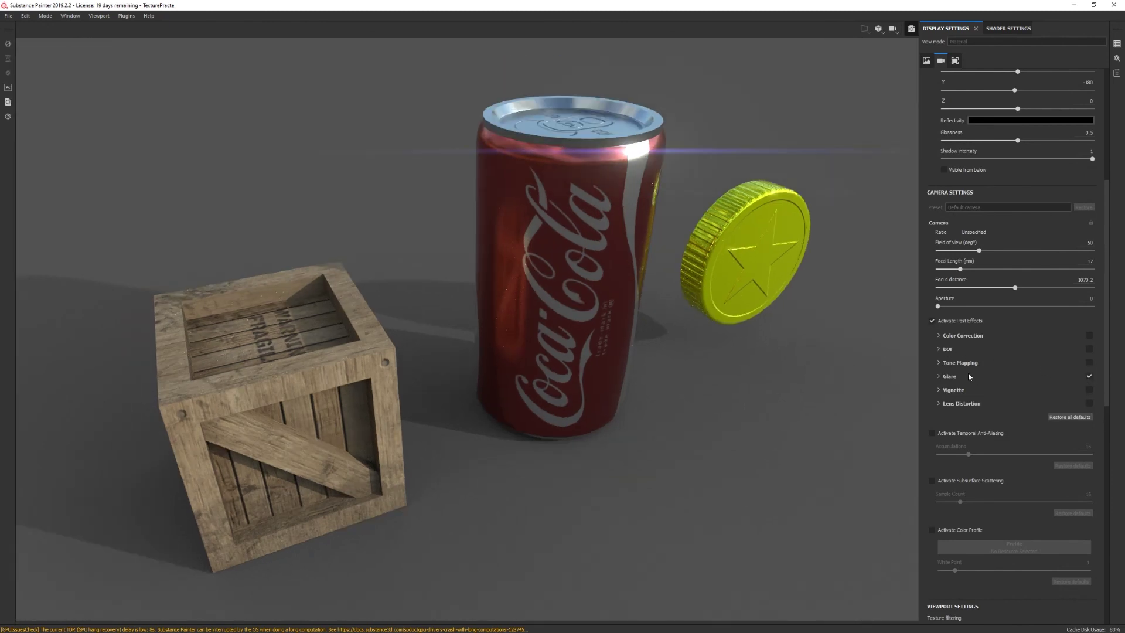
click(939, 377)
drag(964, 393, 958, 394)
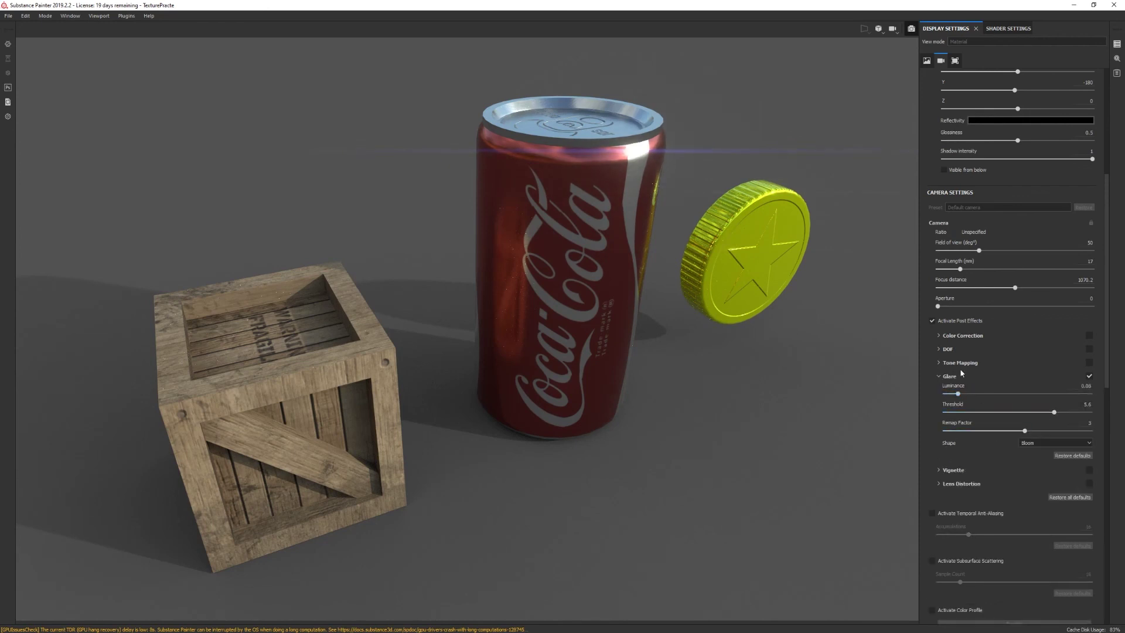
click(938, 378)
click(1089, 390)
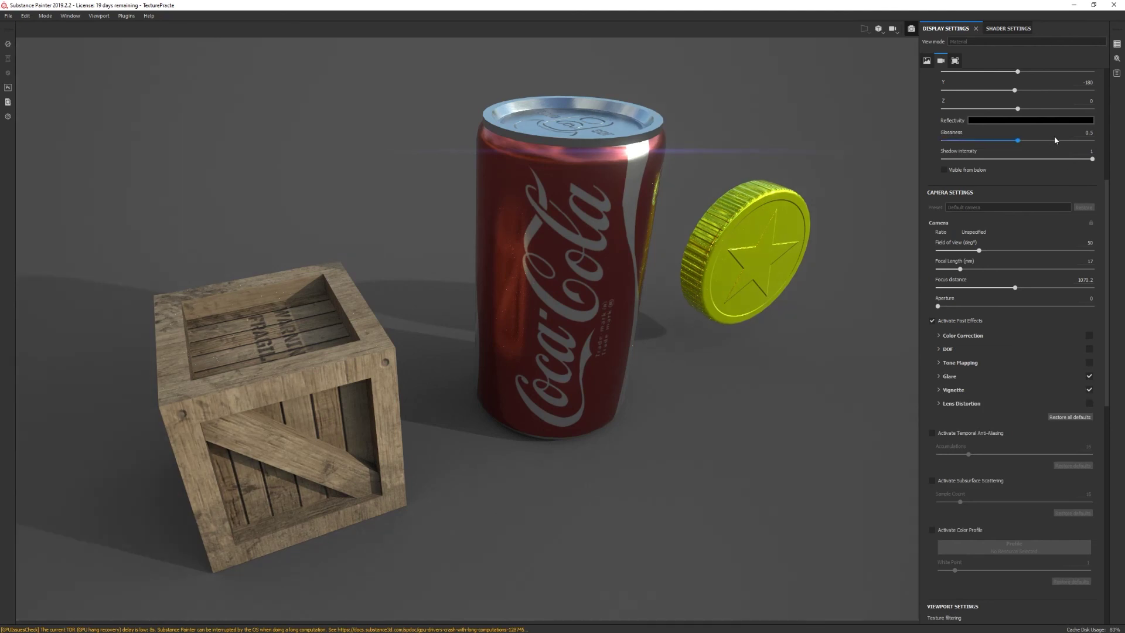
Save the finished Iray render as the JPEG TexturePracticeImage in the Desktop's Pics folder
click(1116, 59)
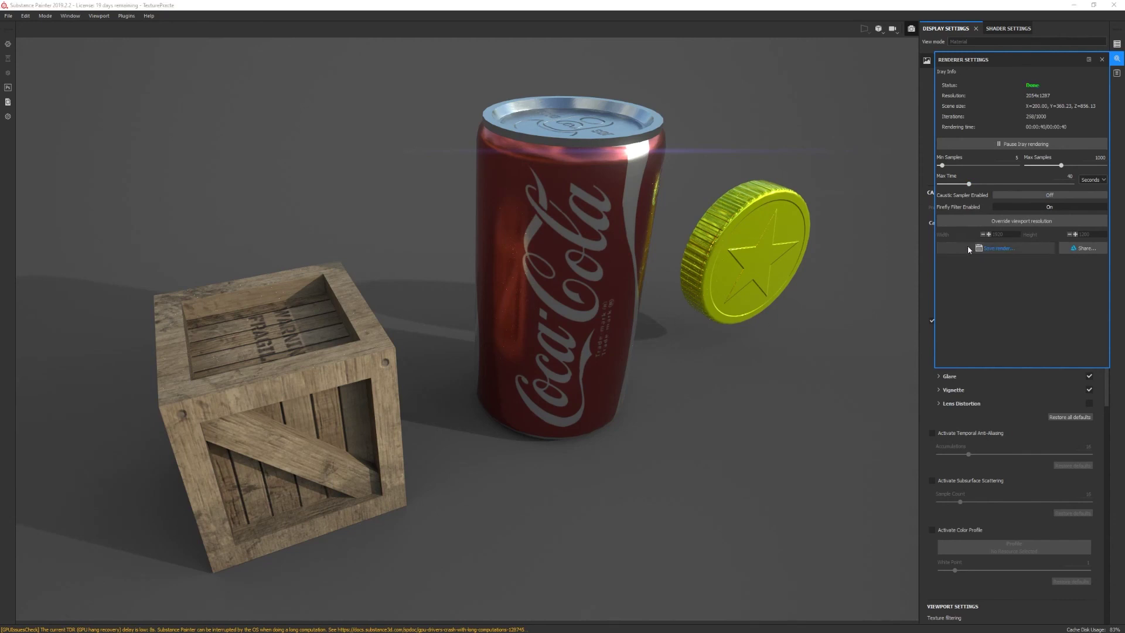
click(995, 251)
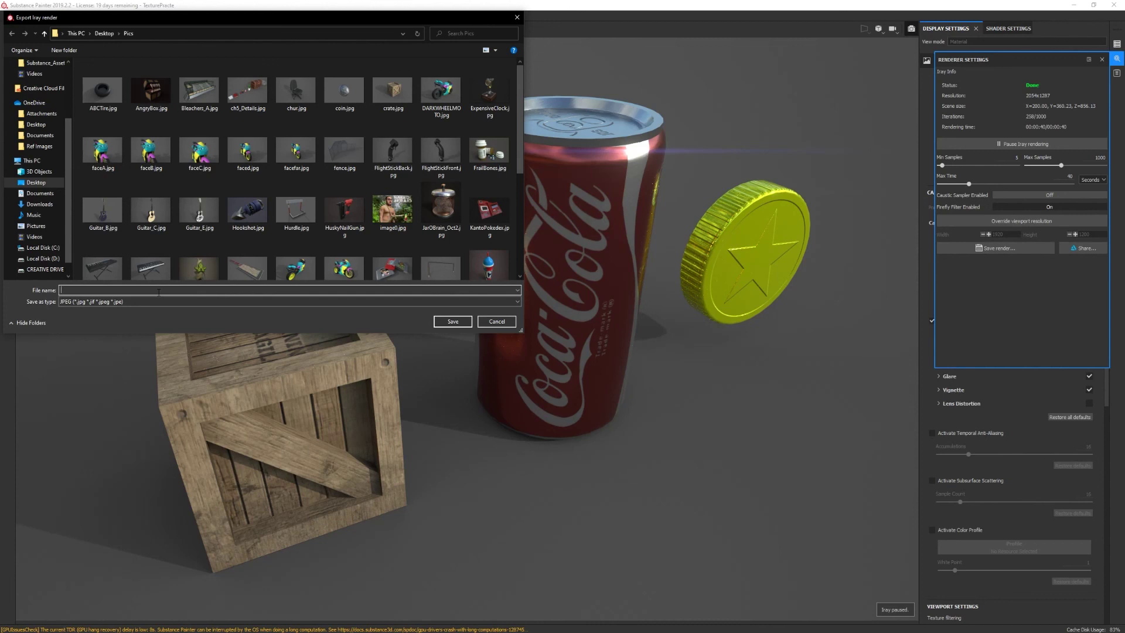
text(Texture)
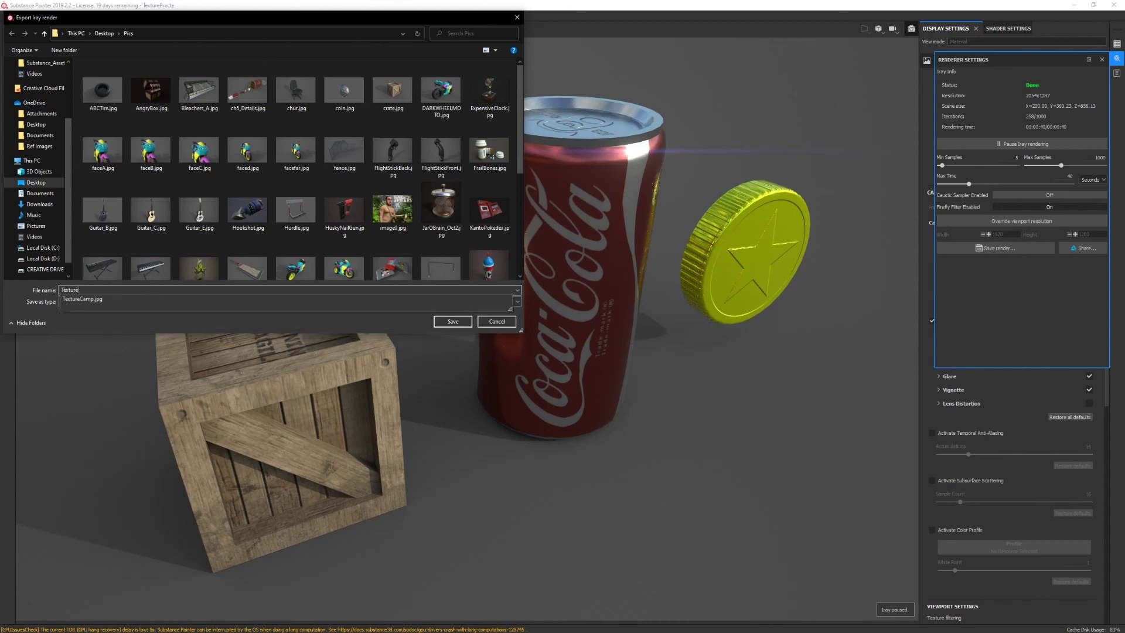
text(PracticeImage)
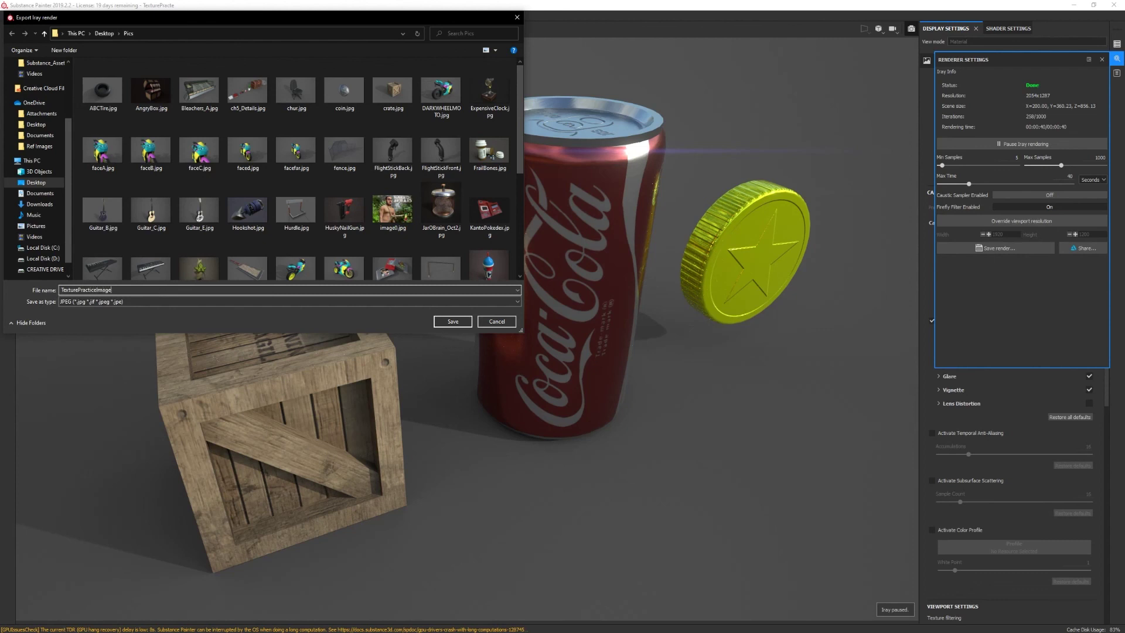
key(Return)
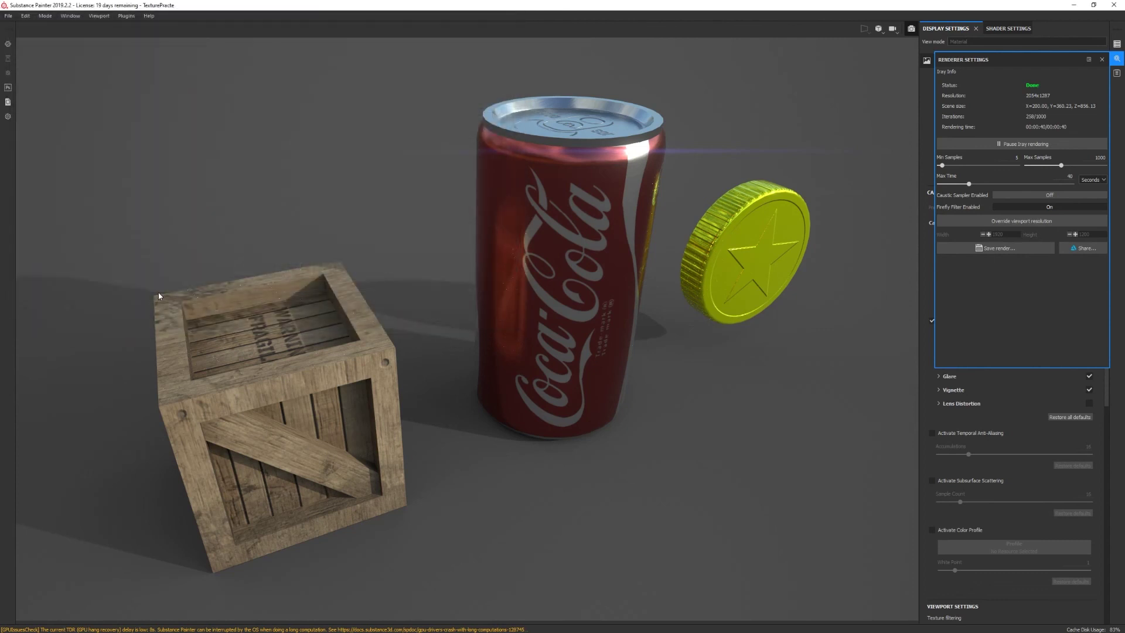